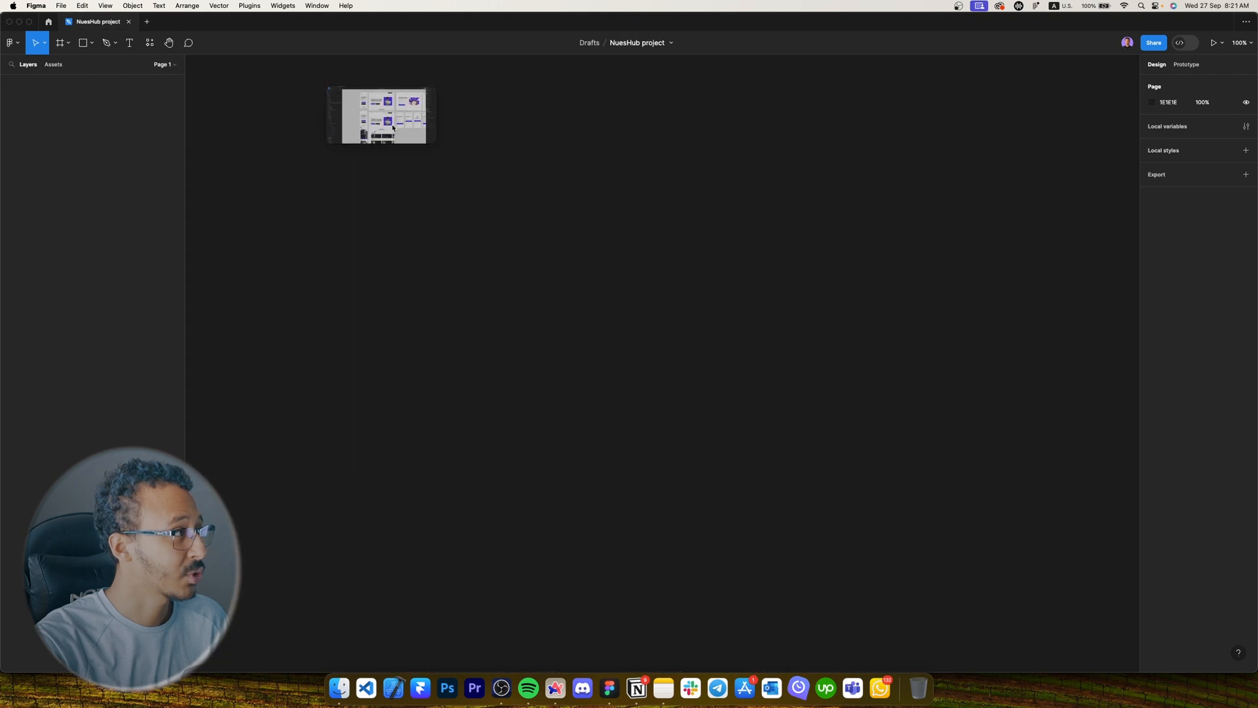
Dock the NuesHub design file as a tab beside the NuesHub project file and return to it.
{"action": "left_click_drag", "start_coordinate": [238, 17], "coordinate": [535, 114]}
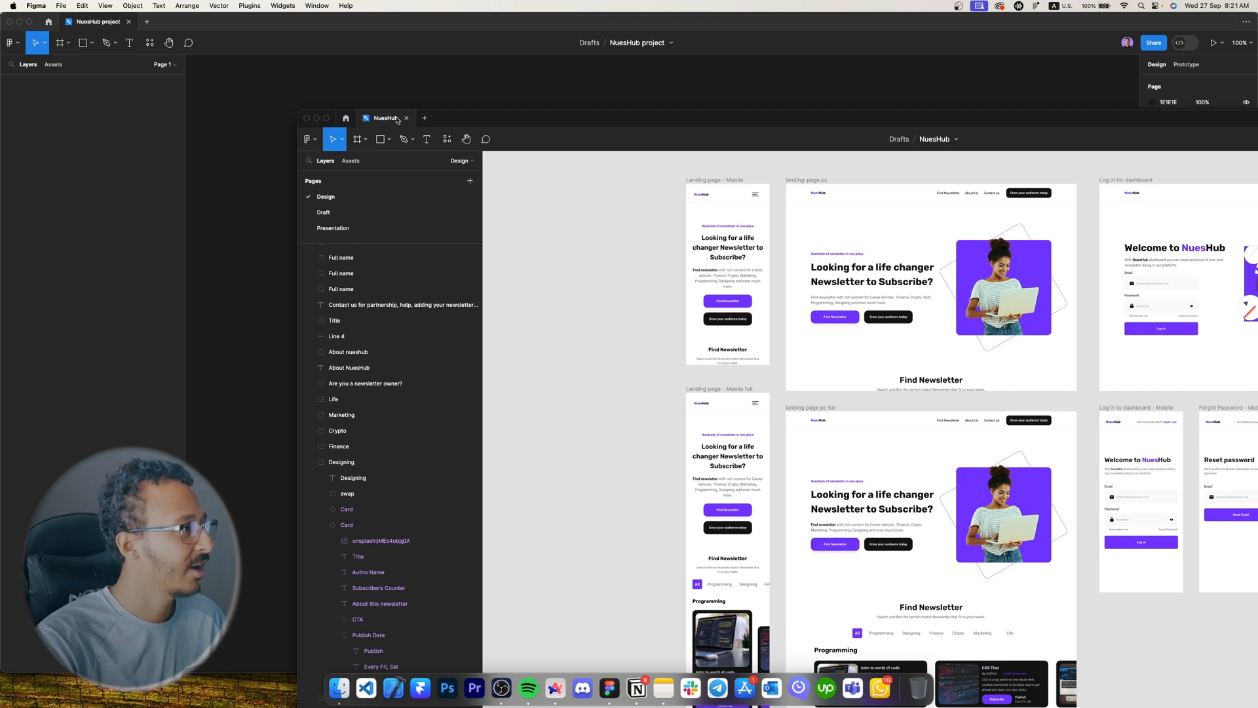
{"action": "left_click_drag", "start_coordinate": [398, 118], "coordinate": [180, 33]}
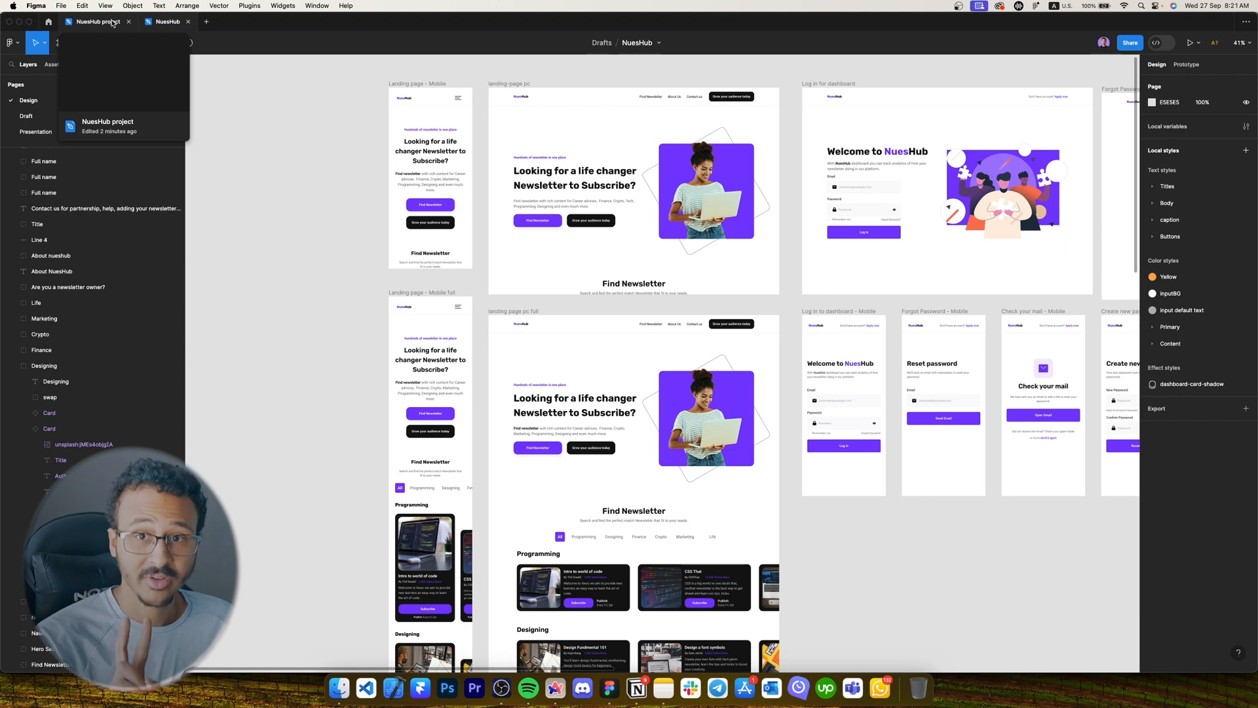
{"action": "left_click", "coordinate": [113, 24]}
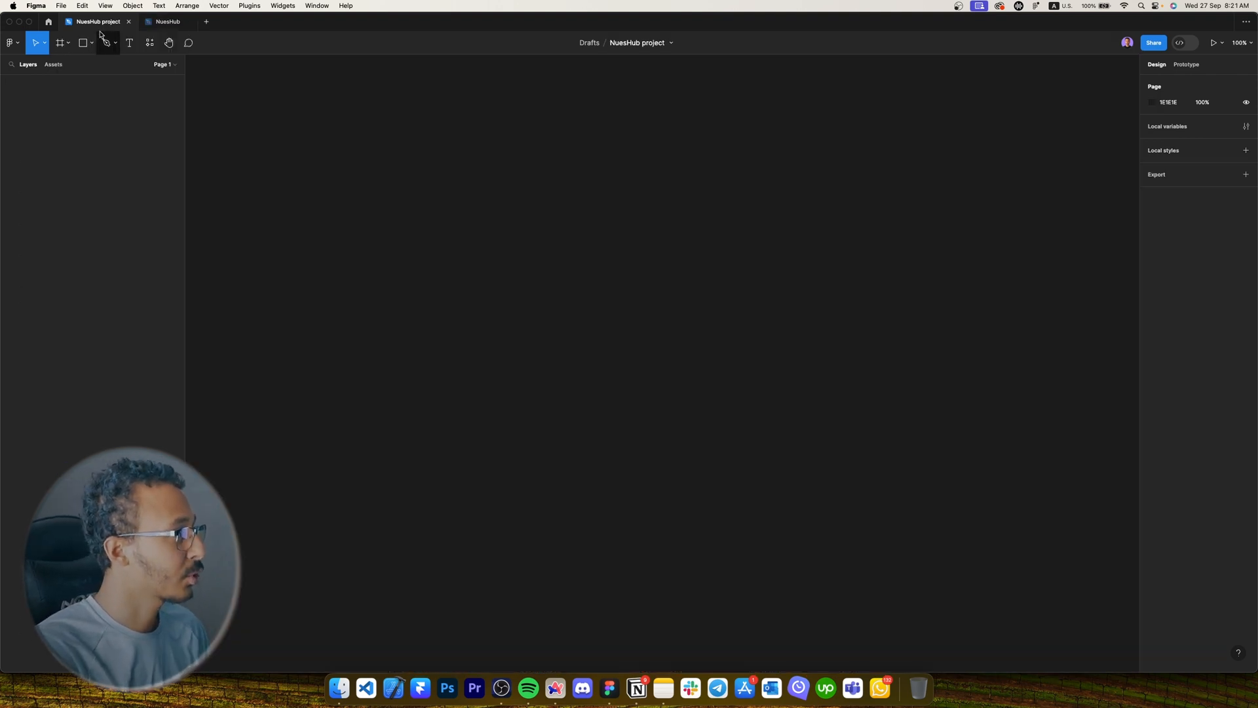
{"action": "left_click", "coordinate": [158, 28]}
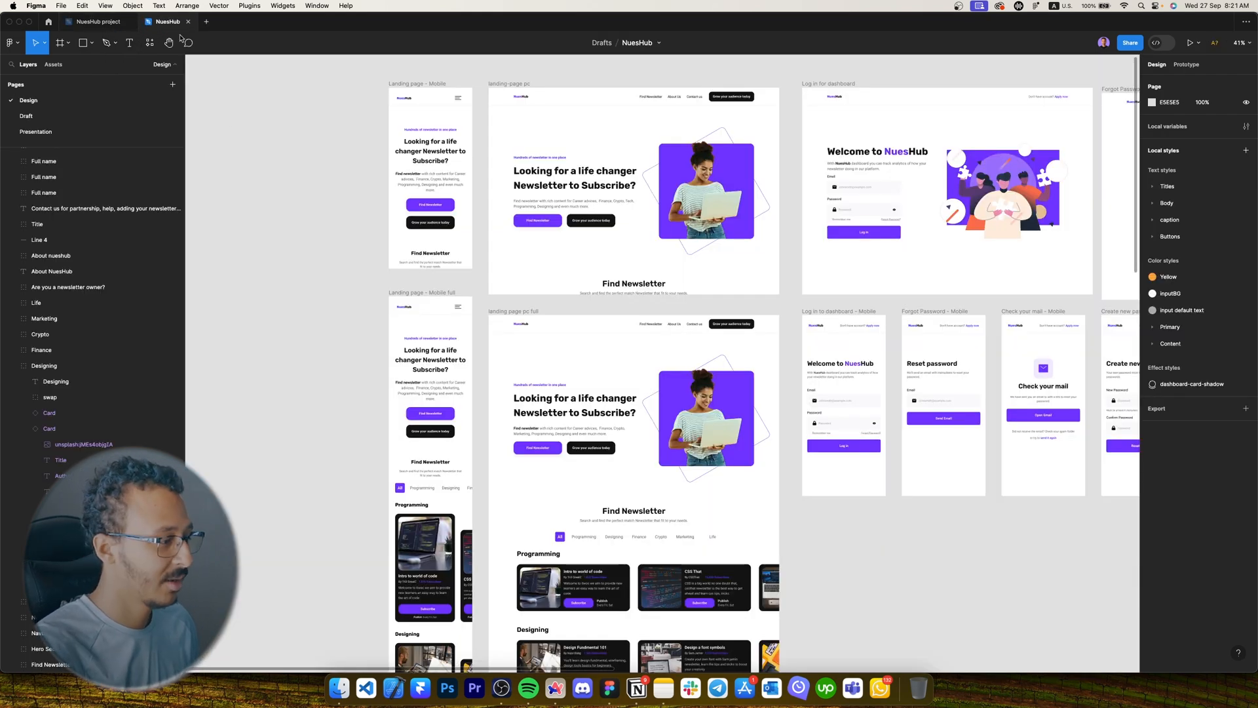
{"action": "scroll", "coordinate": [535, 127], "scroll_direction": "up", "scroll_amount": 6}
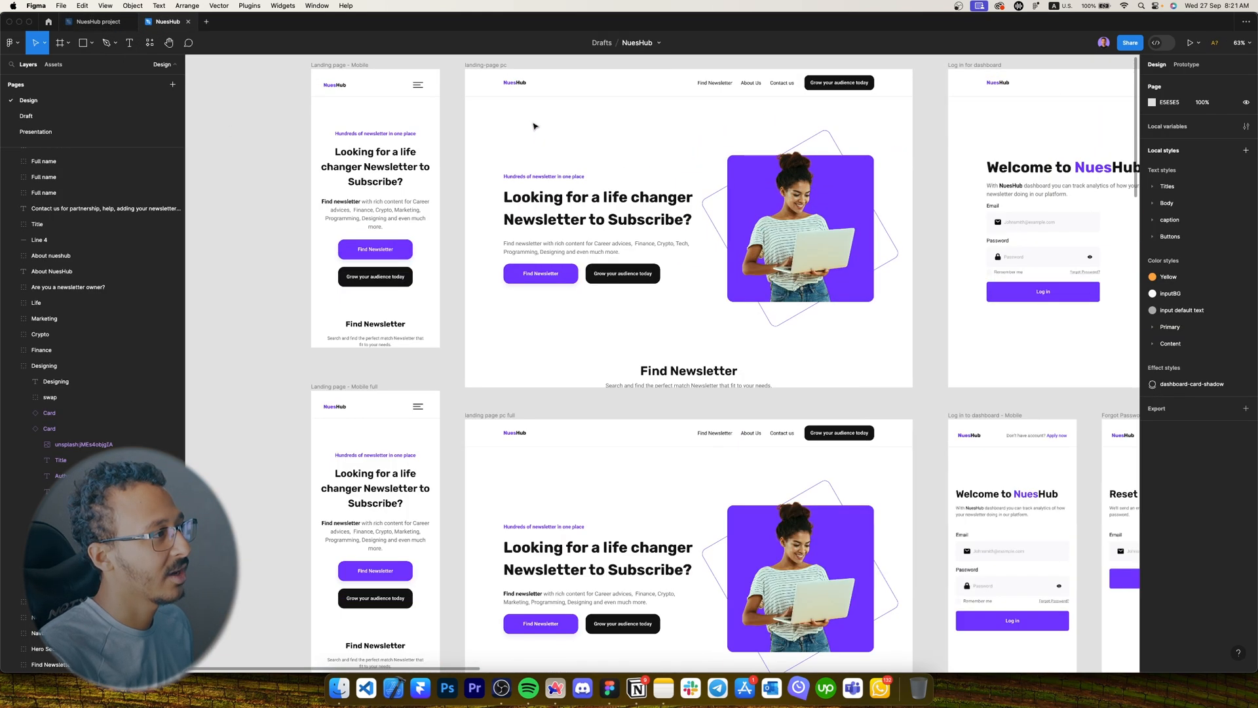
{"action": "scroll", "coordinate": [544, 121], "scroll_direction": "up", "scroll_amount": 2}
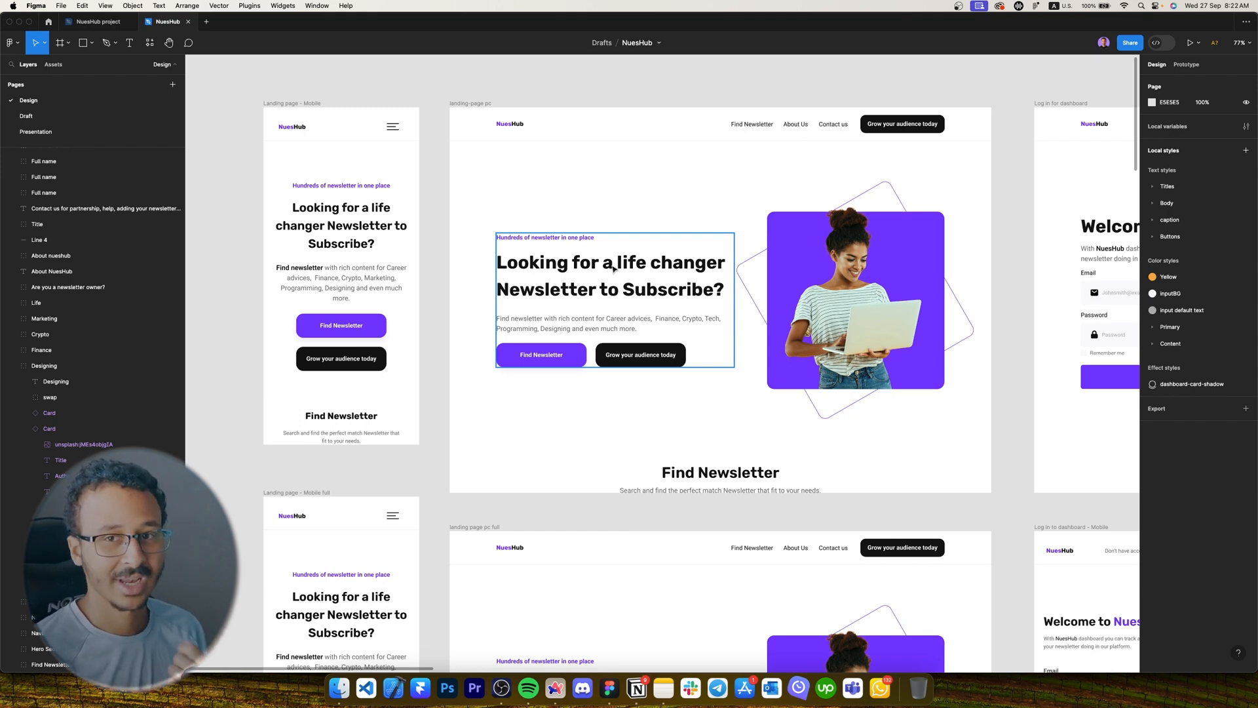
{"action": "left_click", "coordinate": [596, 93]}
{"action": "scroll", "coordinate": [563, 144], "scroll_direction": "up", "scroll_amount": 4}
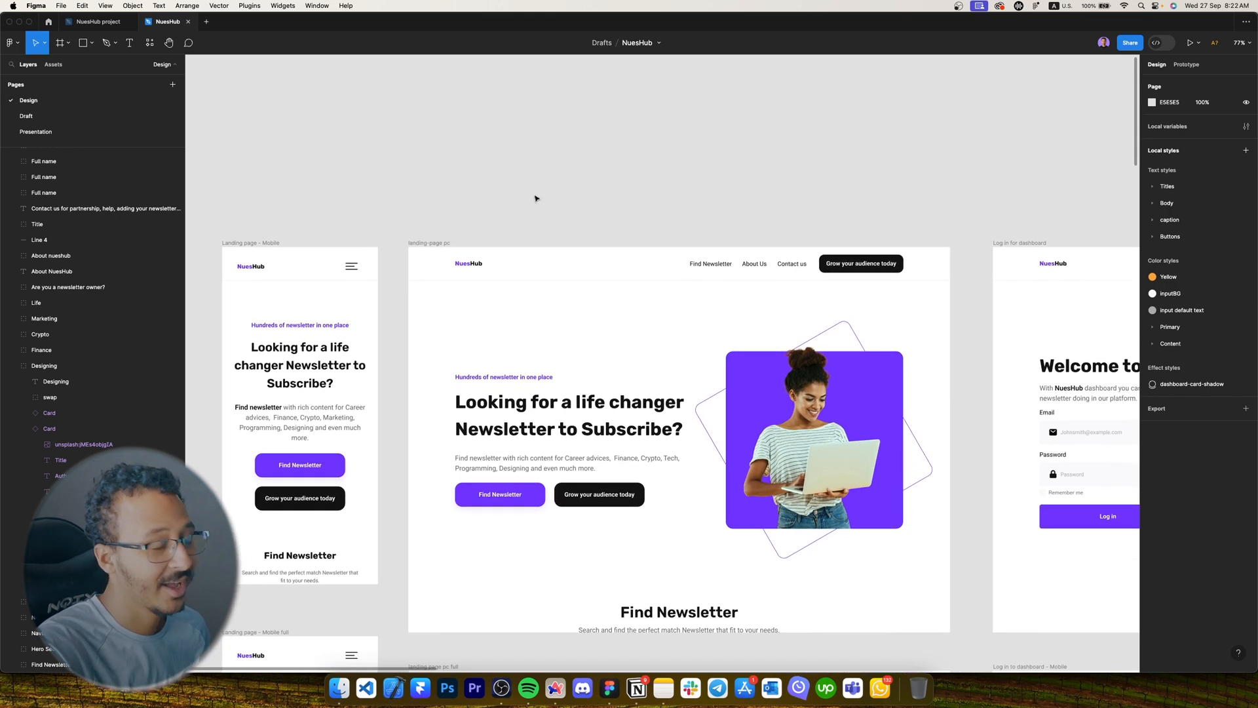
{"action": "key", "text": "r"}
Draw a rectangle above the landing frames and duplicate it into a row of four.
{"action": "left_click_drag", "start_coordinate": [500, 127], "coordinate": [571, 185]}
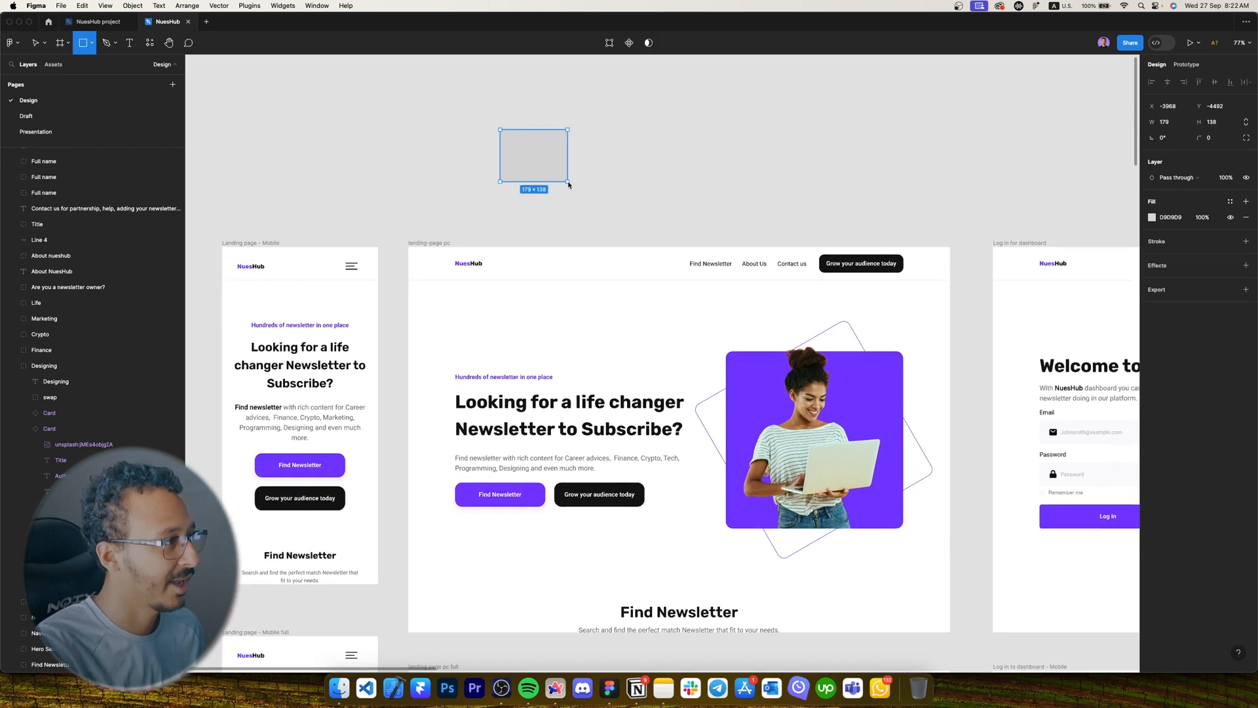
{"action": "scroll", "coordinate": [570, 184], "scroll_direction": "up", "scroll_amount": 5}
{"action": "mouse_move", "coordinate": [632, 158]}
{"action": "left_mouse_down"}
{"action": "mouse_move", "coordinate": [599, 166]}
{"action": "mouse_move", "coordinate": [656, 162]}
{"action": "left_mouse_up"}
{"action": "left_click_drag", "start_coordinate": [644, 165], "coordinate": [992, 169]}
Eyedrop the black button colour onto the first rectangle and the hero purple onto the second.
{"action": "left_click", "coordinate": [517, 177]}
{"action": "key", "text": "i"}
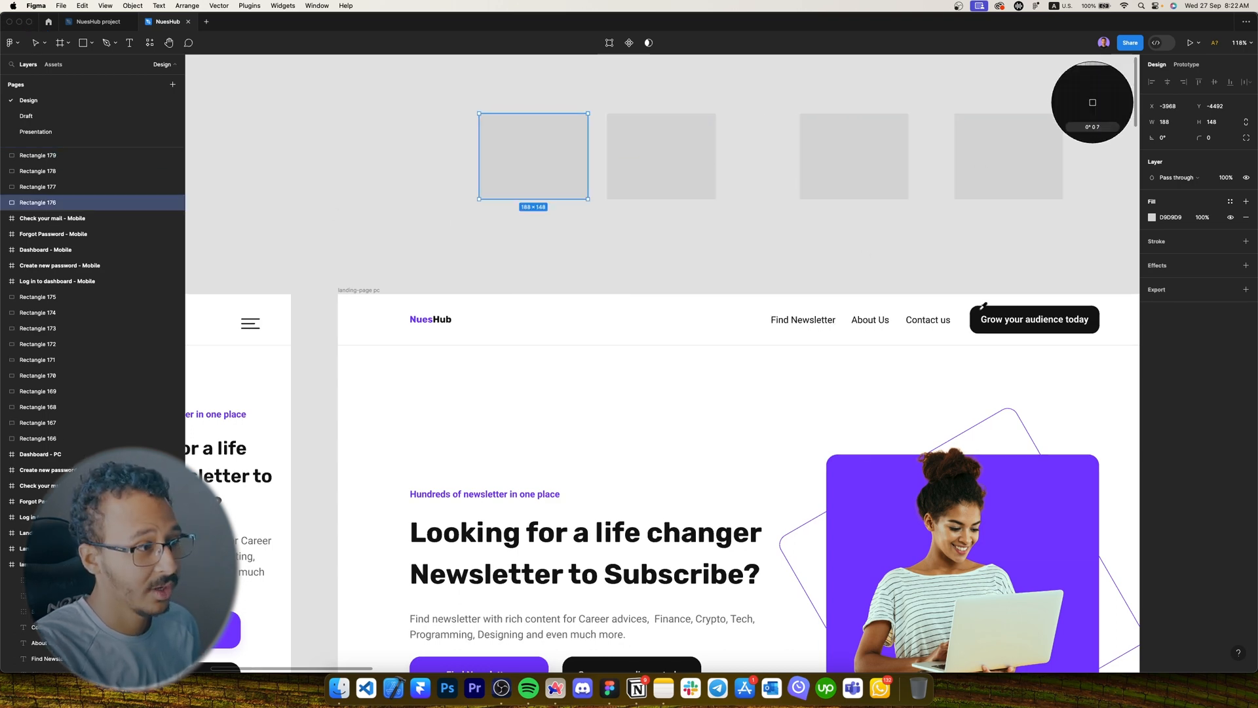
{"action": "left_click", "coordinate": [983, 313]}
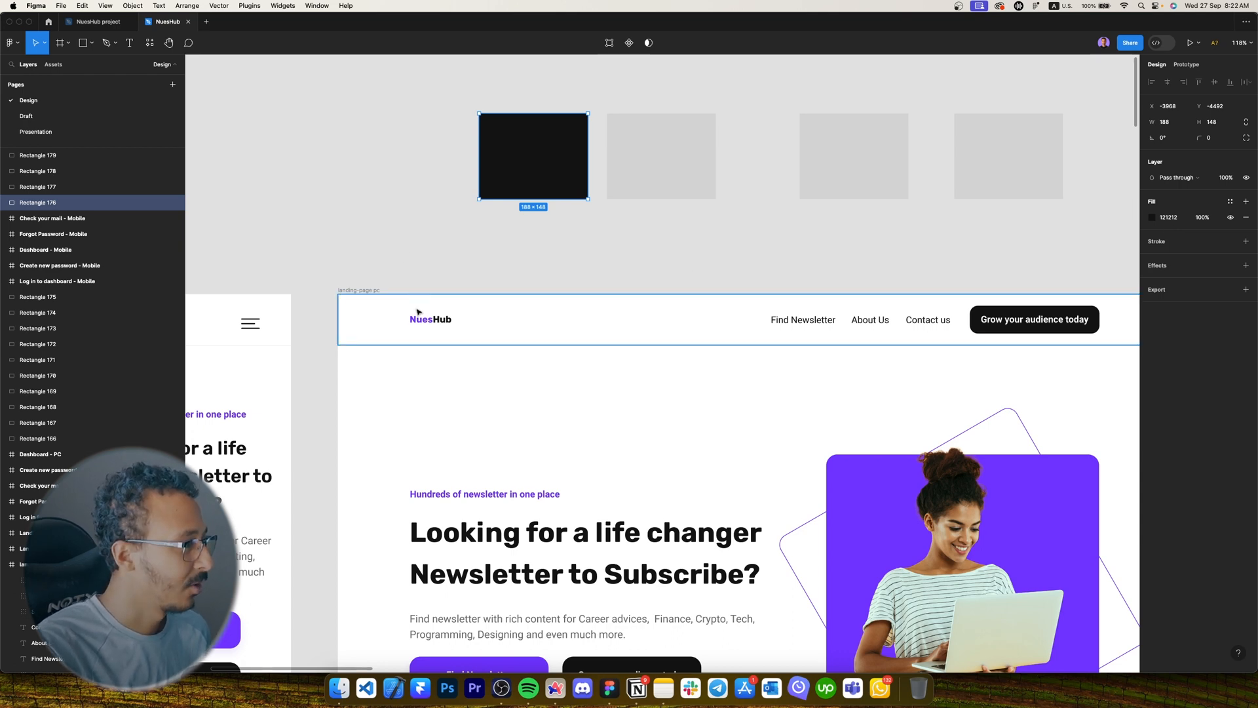
{"action": "left_click", "coordinate": [659, 164]}
{"action": "key", "text": "i"}
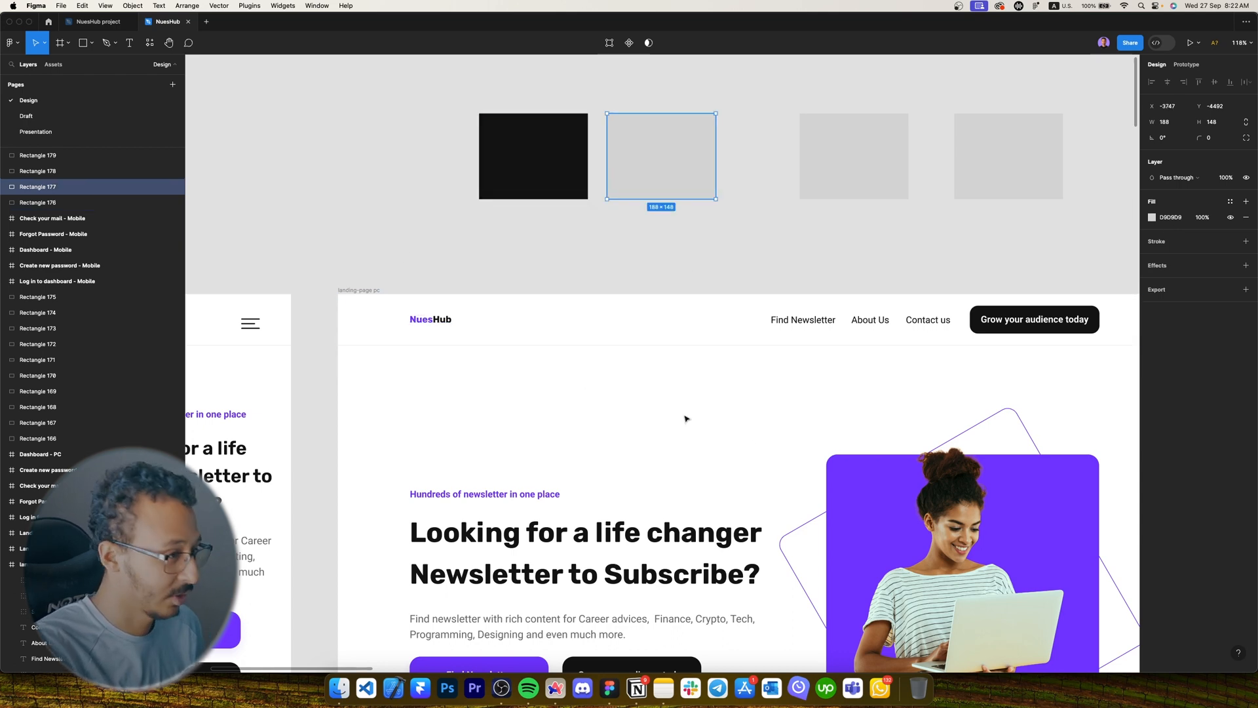
{"action": "left_click", "coordinate": [846, 471]}
{"action": "left_click", "coordinate": [667, 224]}
Check the hero paragraph's text colour and apply the grey 838383 colour style to the third rectangle.
{"action": "scroll", "coordinate": [666, 224], "scroll_direction": "down", "scroll_amount": 5}
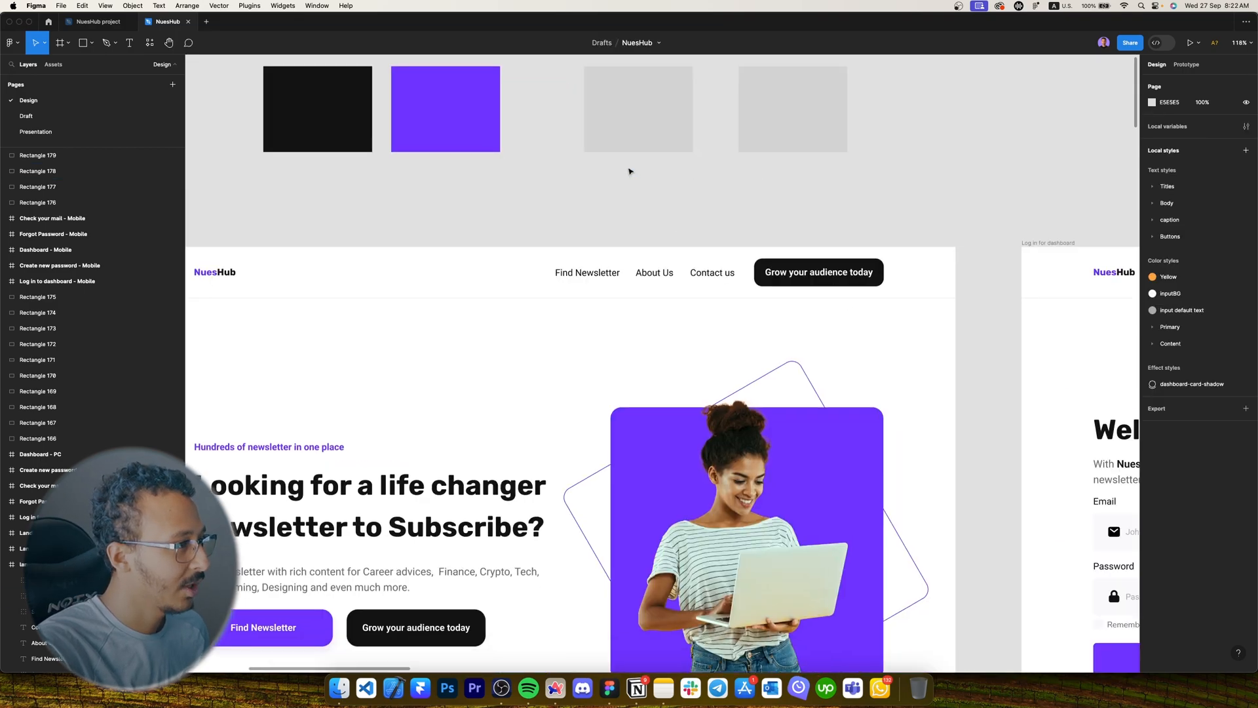
{"action": "scroll", "coordinate": [629, 171], "scroll_direction": "down", "scroll_amount": 15}
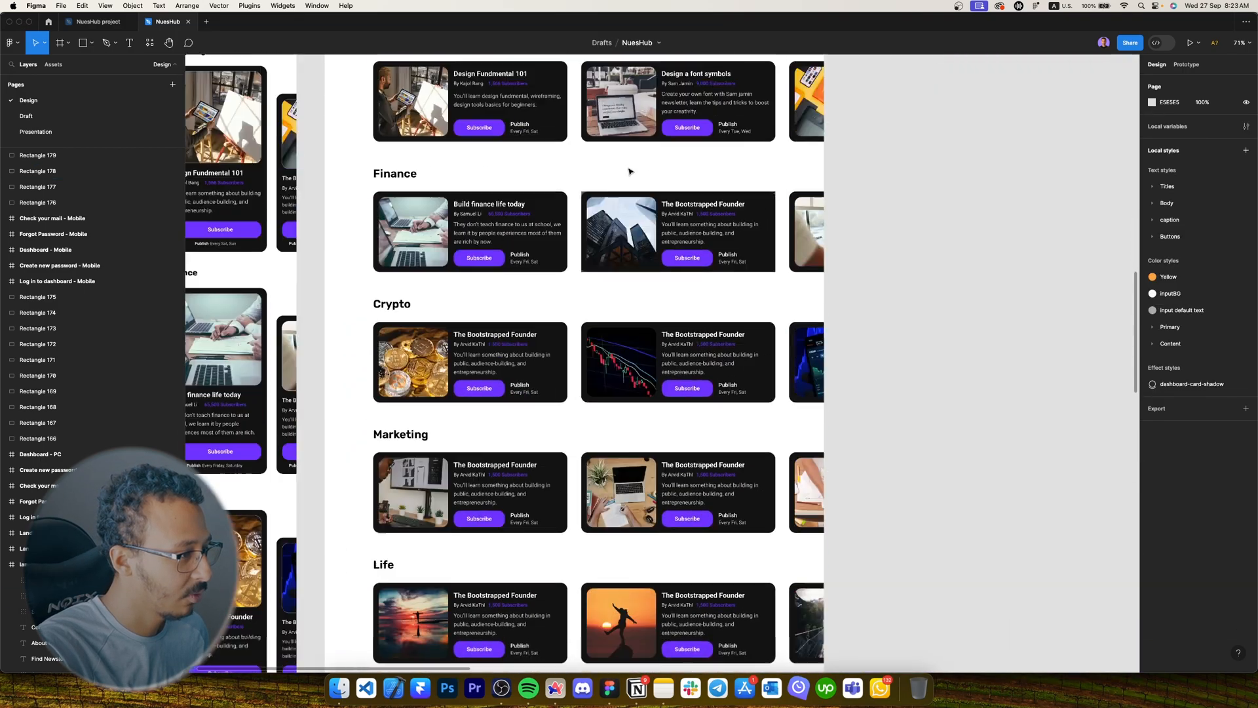
{"action": "scroll", "coordinate": [631, 171], "scroll_direction": "up", "scroll_amount": 15}
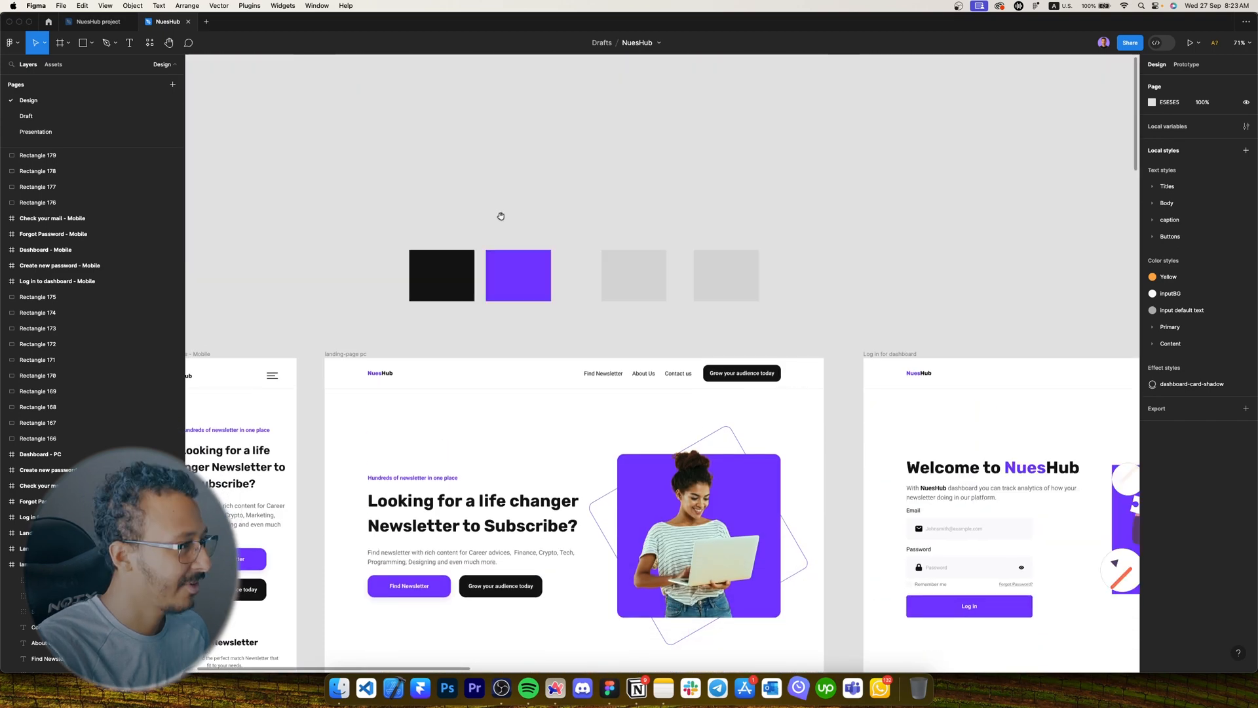
{"action": "left_click", "coordinate": [624, 275]}
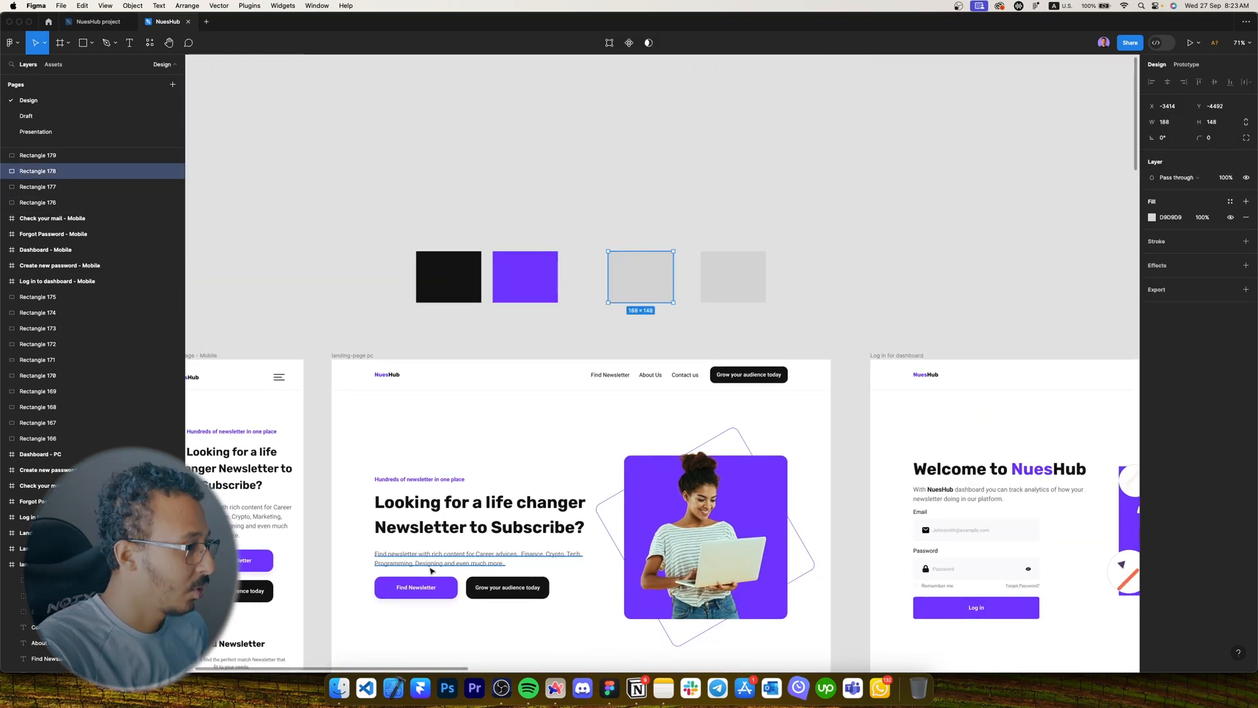
{"action": "left_click", "coordinate": [434, 567]}
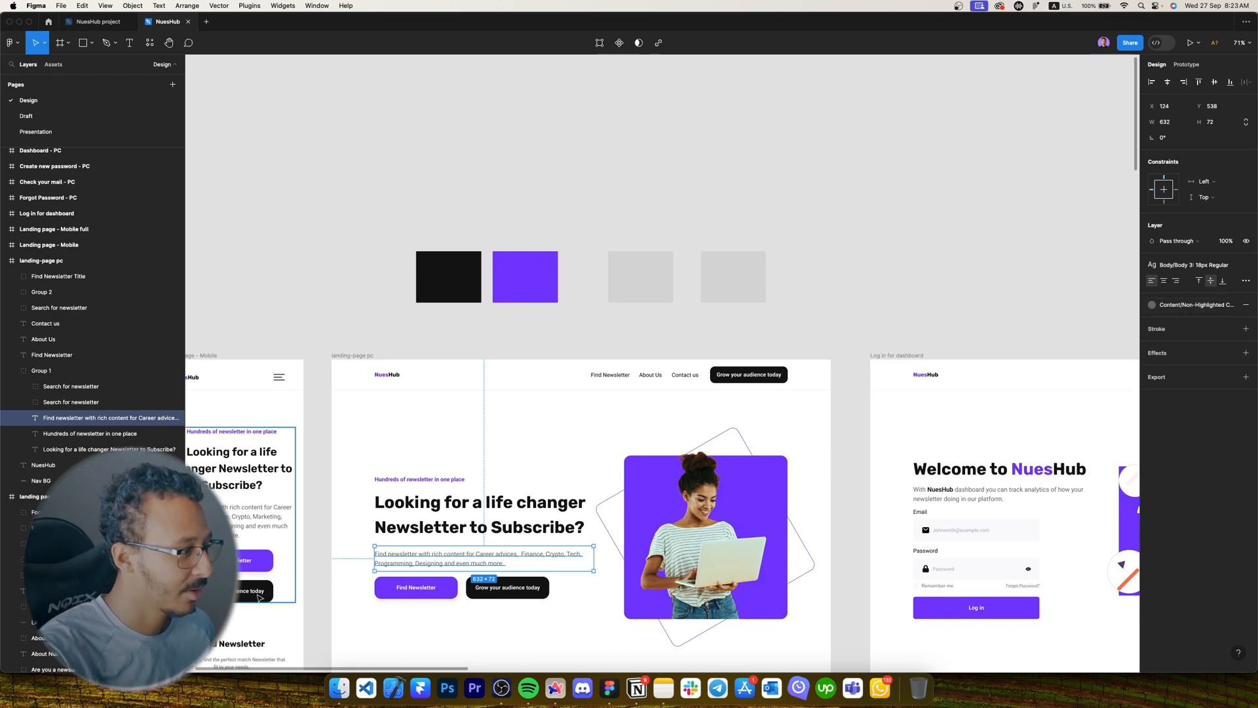
{"action": "scroll", "coordinate": [539, 558], "scroll_direction": "up", "scroll_amount": 3}
{"action": "scroll", "coordinate": [540, 562], "scroll_direction": "up", "scroll_amount": 3}
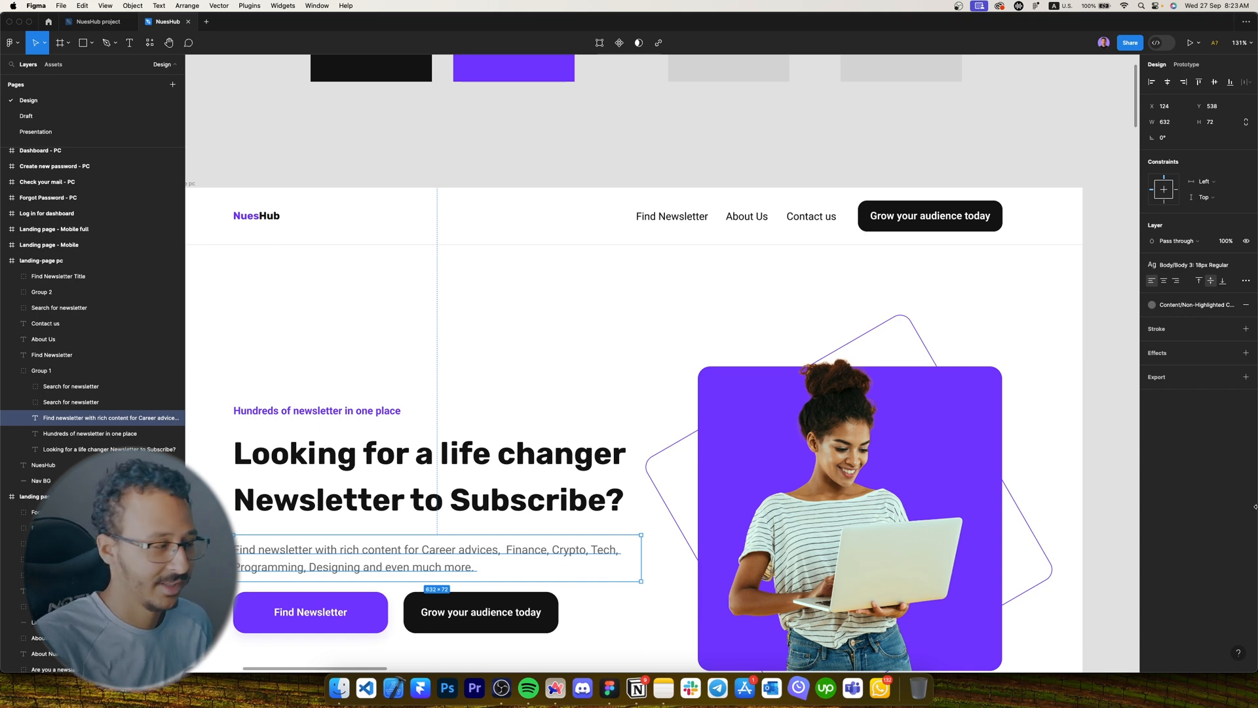
{"action": "scroll", "coordinate": [736, 260], "scroll_direction": "down", "scroll_amount": 5}
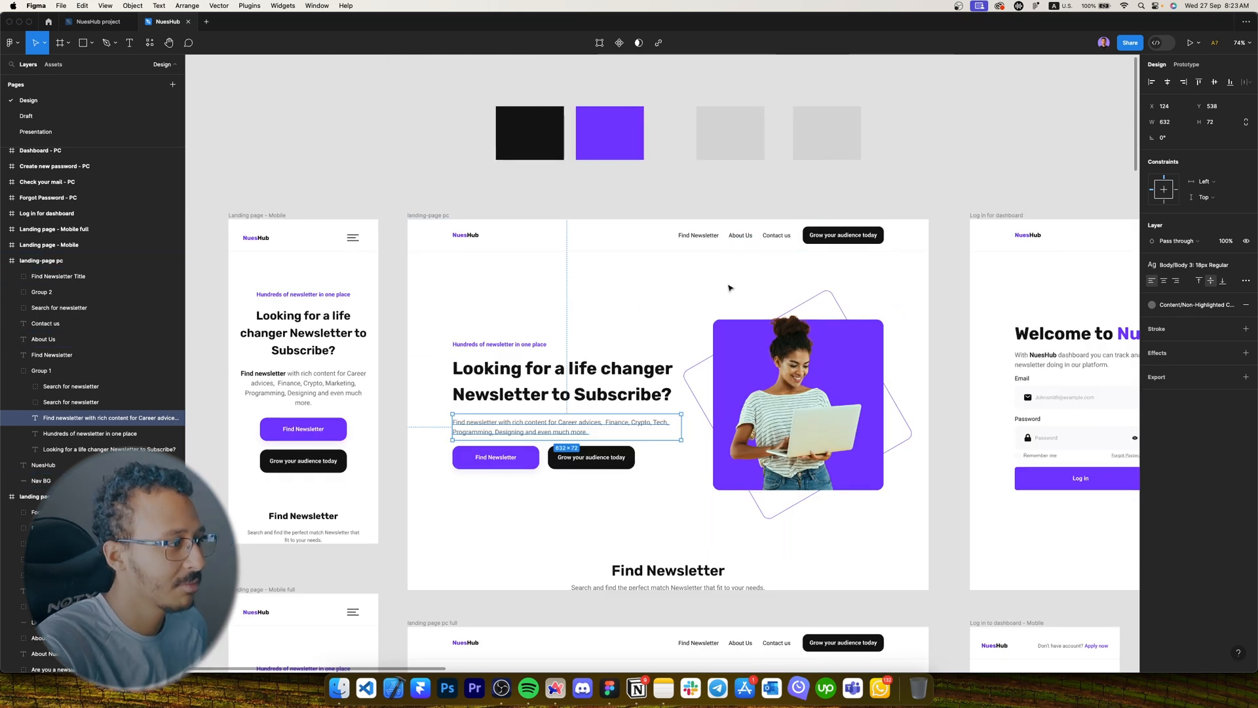
{"action": "left_click", "coordinate": [704, 133]}
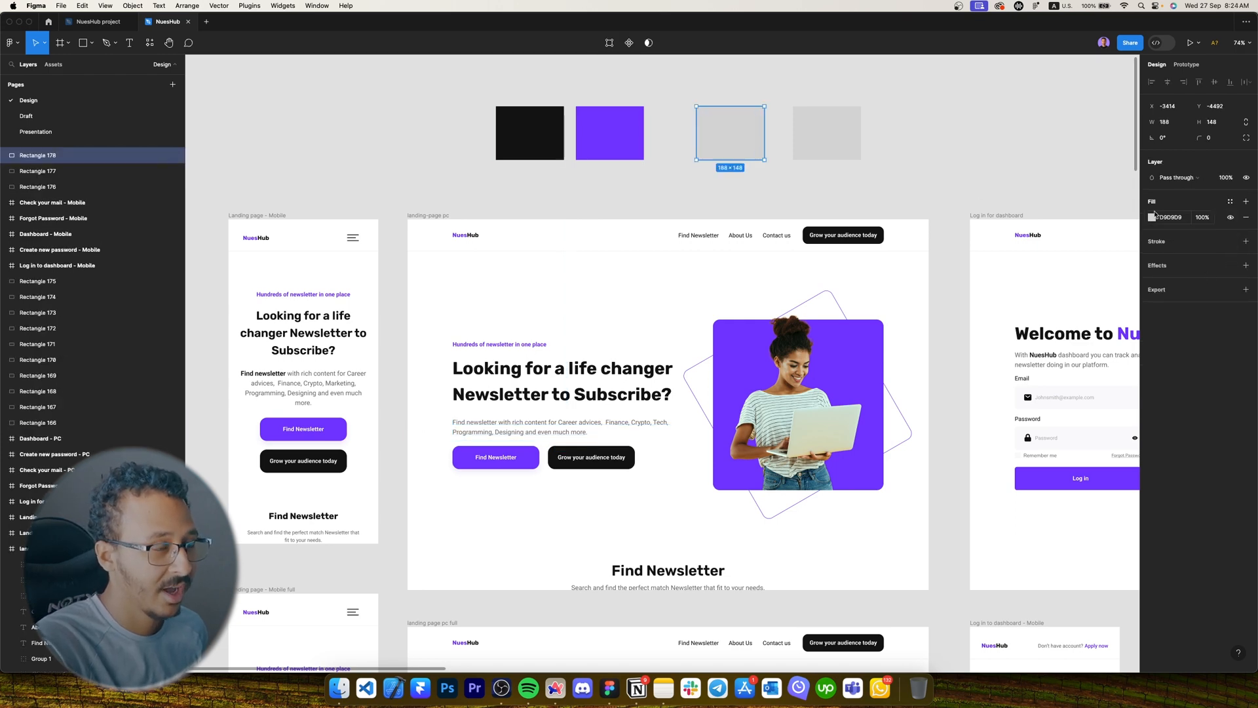
{"action": "left_click", "coordinate": [1230, 202]}
{"action": "left_click", "coordinate": [1062, 270]}
Align the grey and last rectangles in the row, fill the last with FFFFFF, and select all four.
{"action": "scroll", "coordinate": [658, 97], "scroll_direction": "up", "scroll_amount": 3}
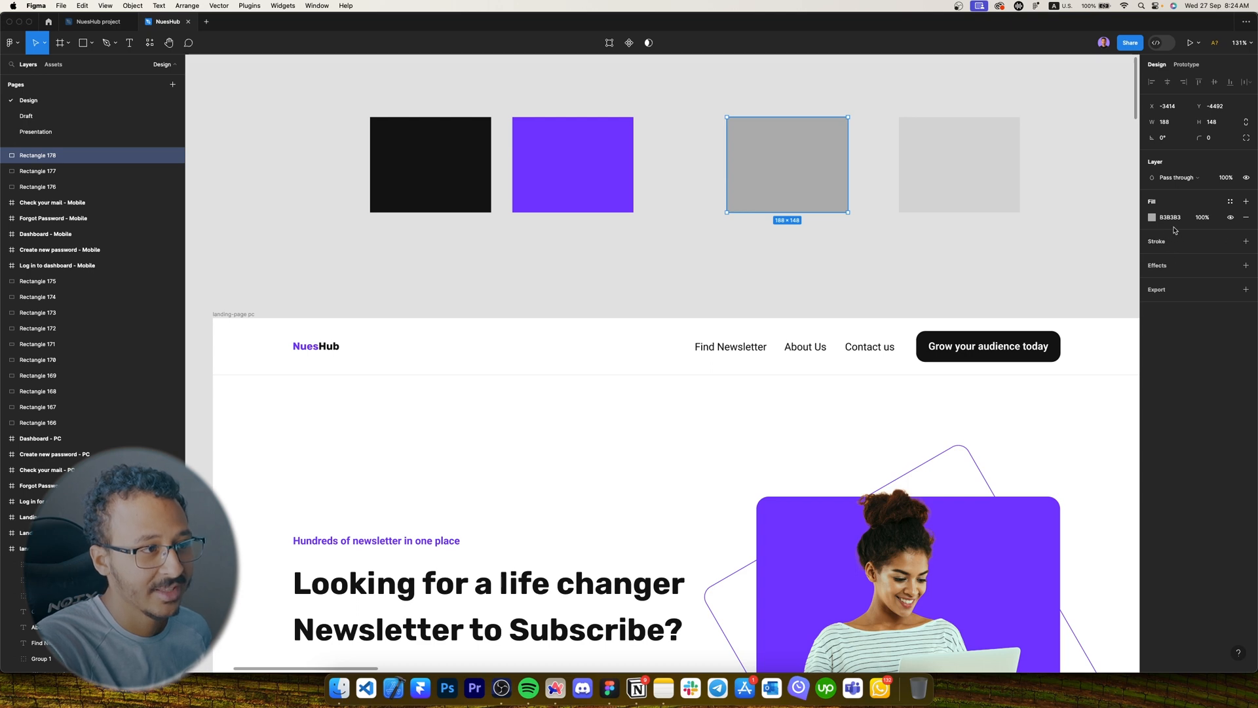
{"action": "left_click", "coordinate": [719, 157]}
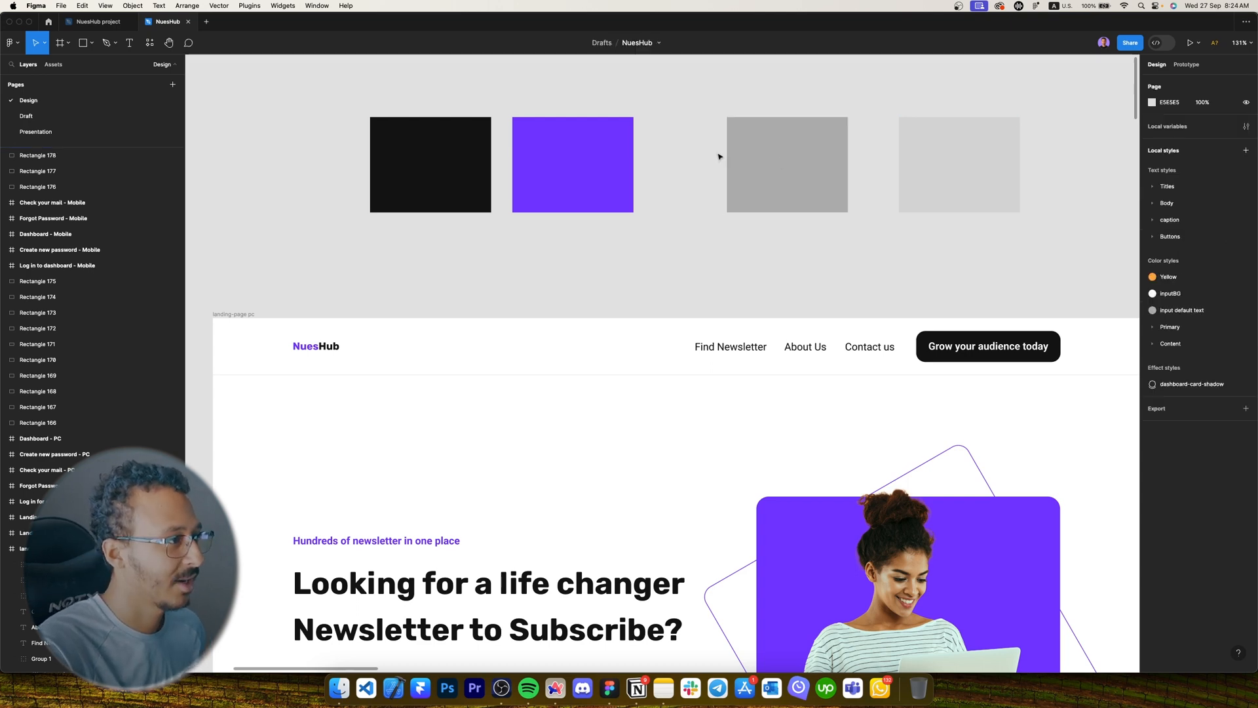
{"action": "left_click", "coordinate": [764, 157]}
{"action": "left_click_drag", "start_coordinate": [764, 158], "coordinate": [646, 178]}
{"action": "scroll", "coordinate": [658, 177], "scroll_direction": "right", "scroll_amount": 5}
{"action": "left_click_drag", "start_coordinate": [807, 177], "coordinate": [726, 177]}
{"action": "left_click", "coordinate": [1178, 220]}
{"action": "type", "text": "f"}
{"action": "key", "text": "Return"}
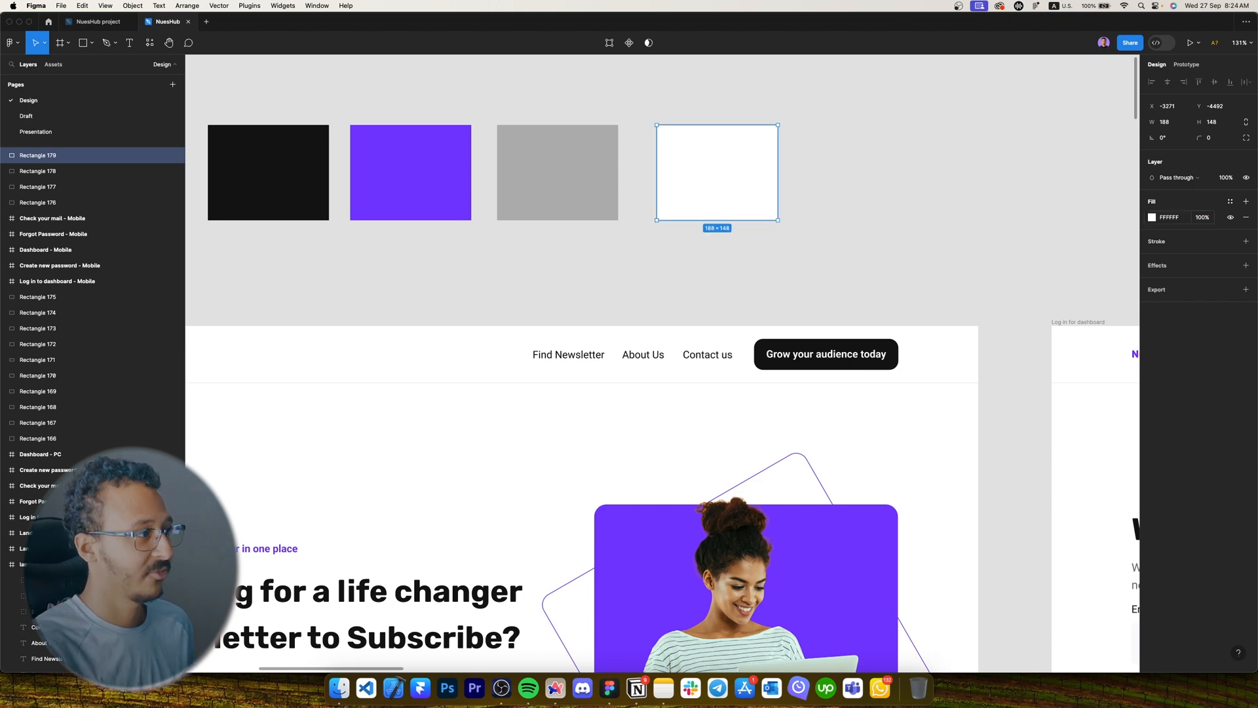
{"action": "left_click_drag", "start_coordinate": [803, 257], "coordinate": [258, 160]}
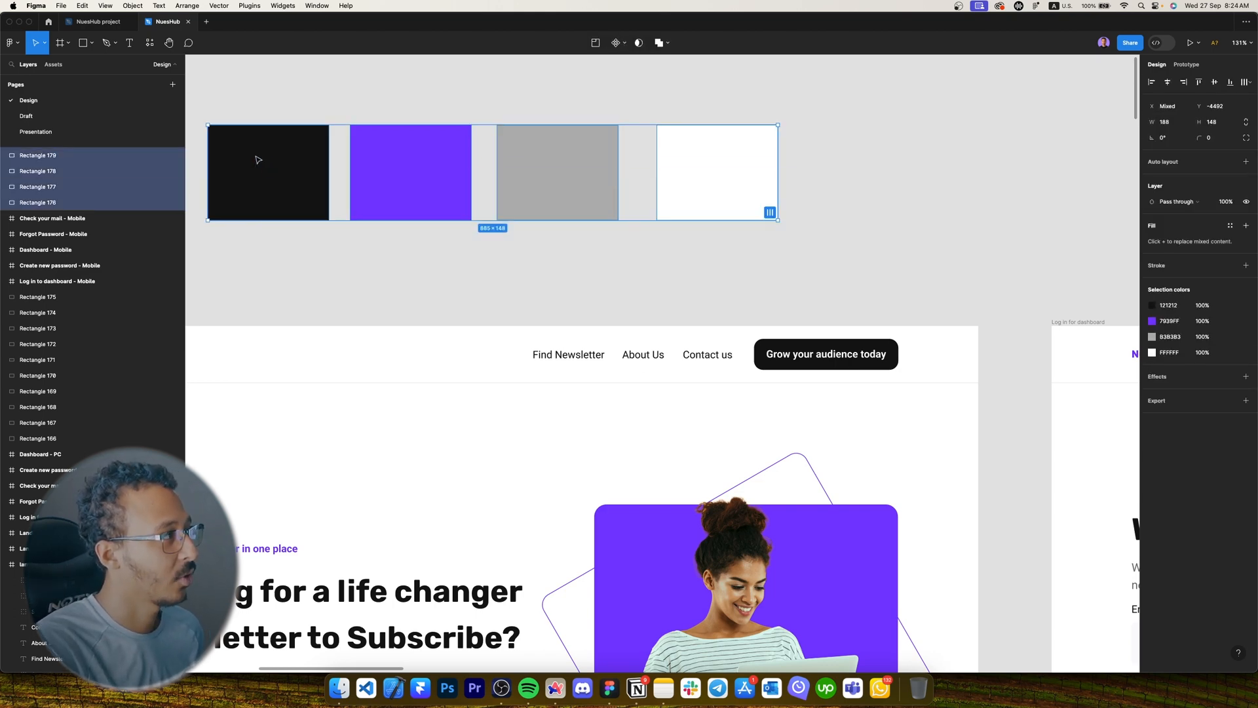
Cut the four swatches and paste them into the NuesHub project file.
{"action": "key", "text": "super+x"}
{"action": "left_click", "coordinate": [104, 23]}
{"action": "key", "text": "super+v"}
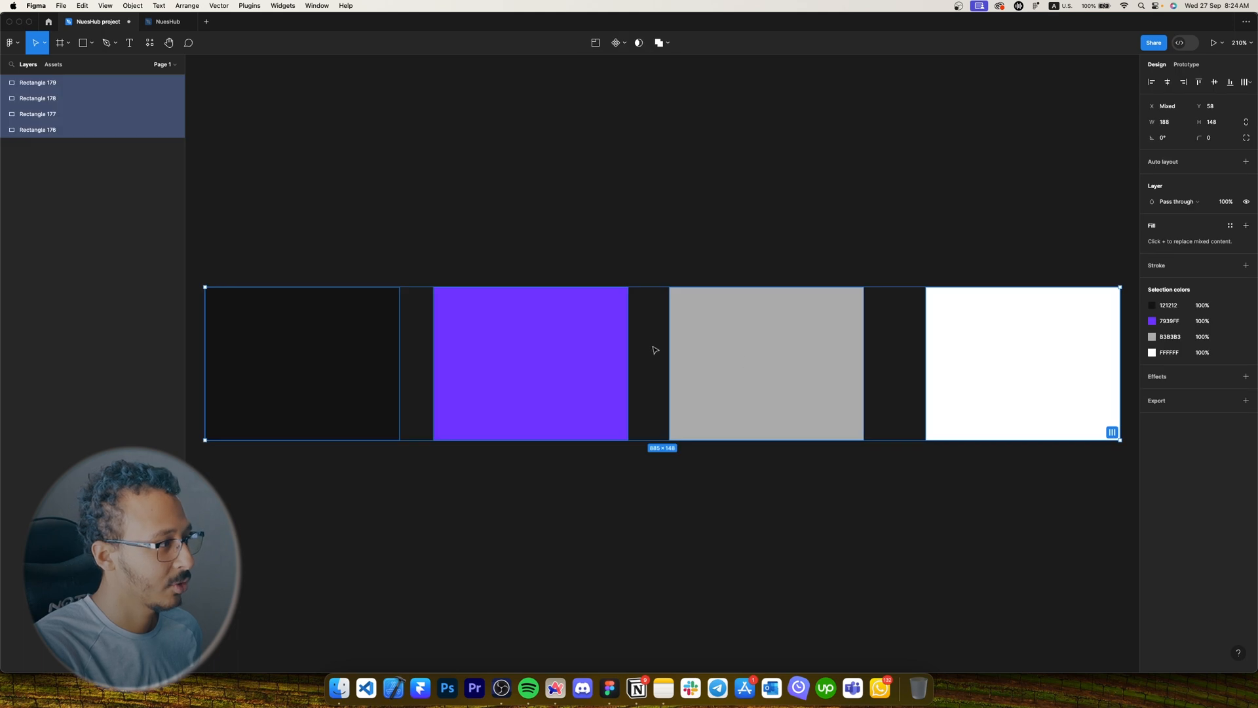
{"action": "scroll", "coordinate": [652, 354], "scroll_direction": "down", "scroll_amount": 5}
Wrap the swatches in a vertical auto-layout frame with 0 spacing named Colors.
{"action": "key", "text": "shift+a"}
{"action": "left_click", "coordinate": [1152, 228]}
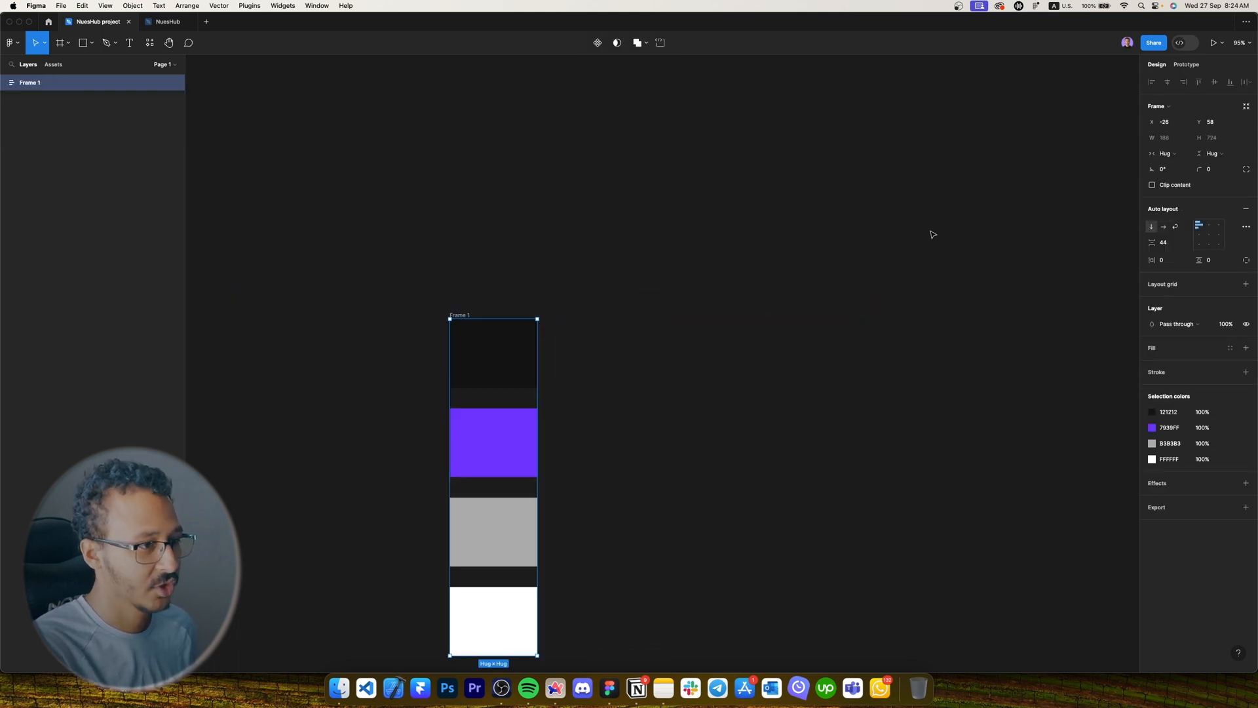
{"action": "left_click_drag", "start_coordinate": [589, 454], "coordinate": [584, 355]}
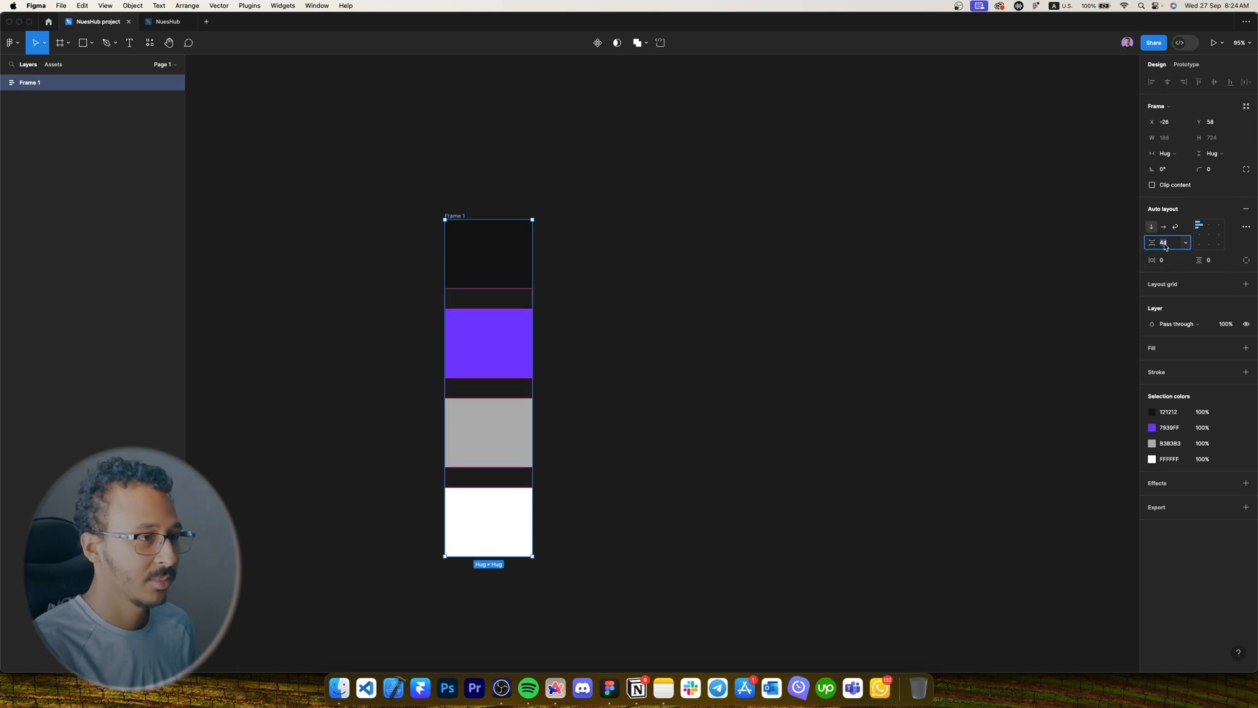
{"action": "type", "text": "0"}
{"action": "key", "text": "Return"}
{"action": "double_click", "coordinate": [29, 83]}
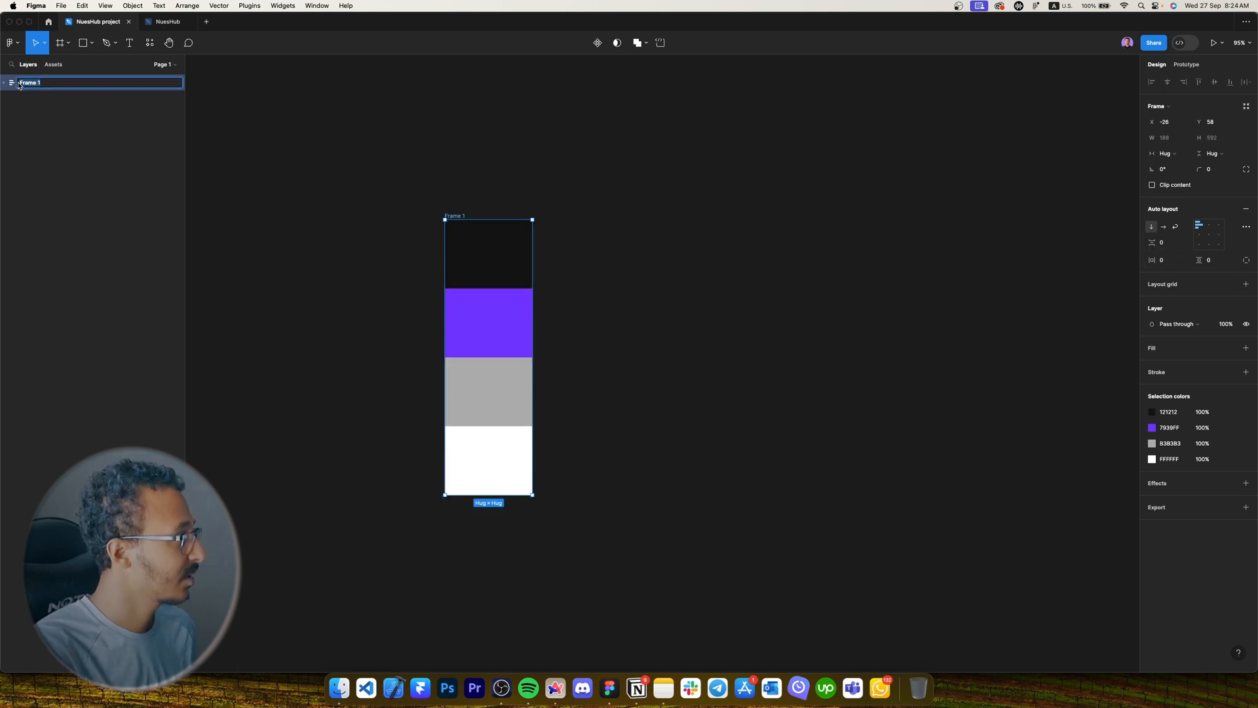
{"action": "key", "text": "Caps_Lock"}
{"action": "type", "text": "C"}
{"action": "key", "text": "Caps_Lock"}
{"action": "type", "text": "olors"}
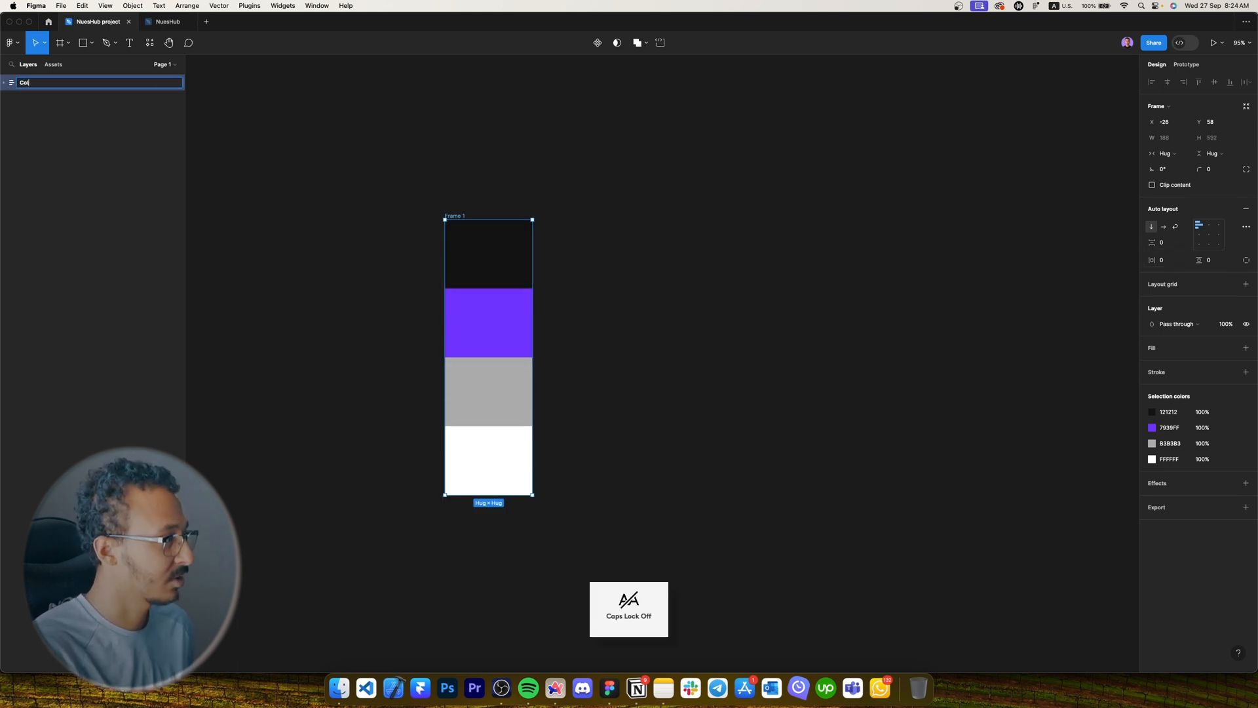
{"action": "key", "text": "Return"}
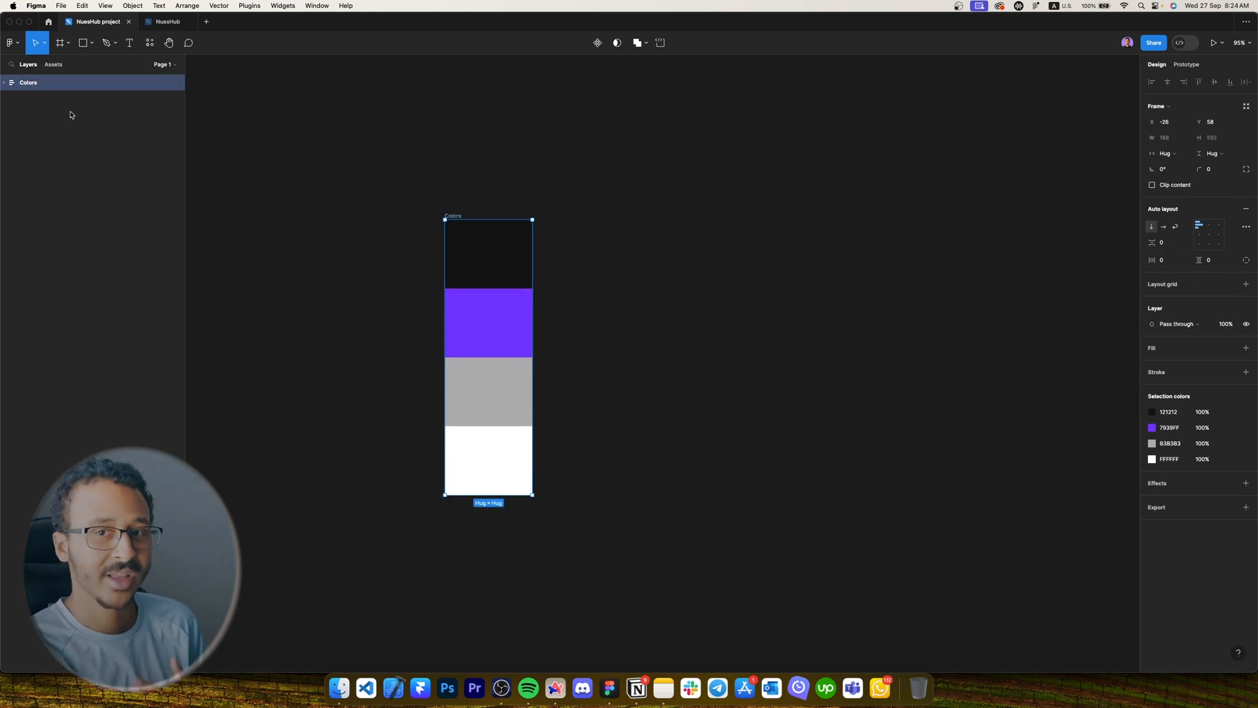
{"action": "left_click", "coordinate": [156, 65]}
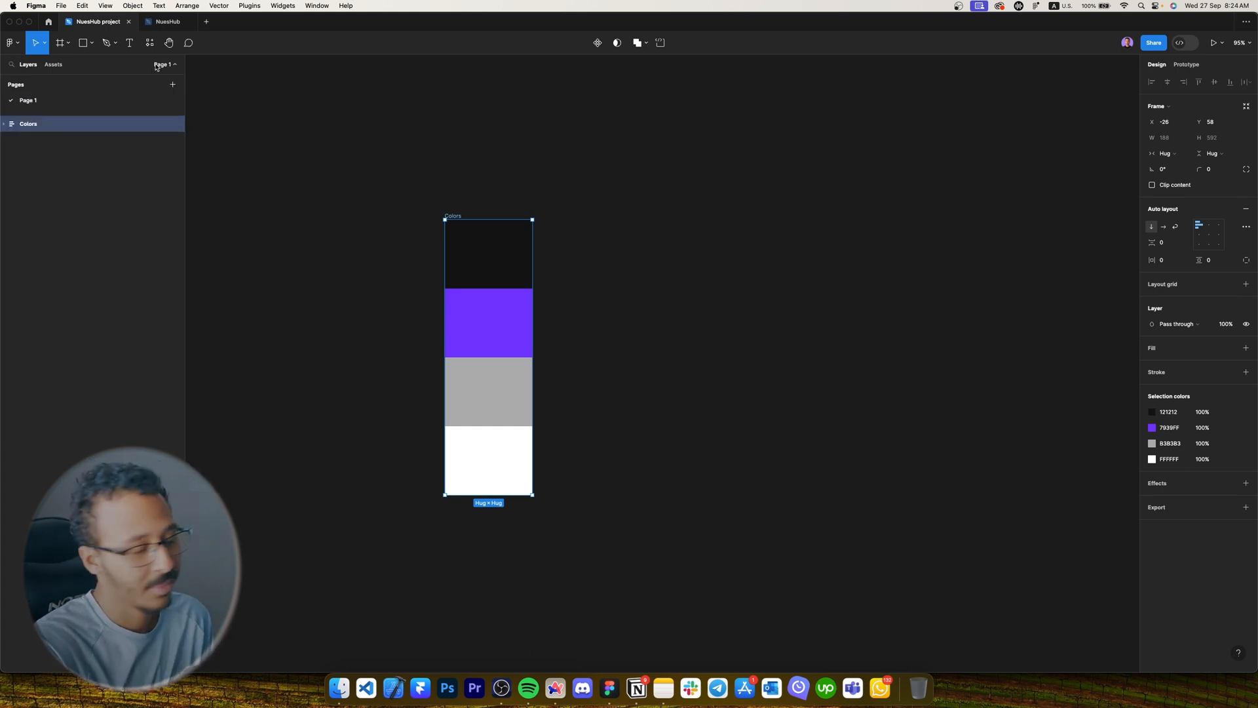
Rename the first page to Cover.
{"action": "double_click", "coordinate": [42, 99]}
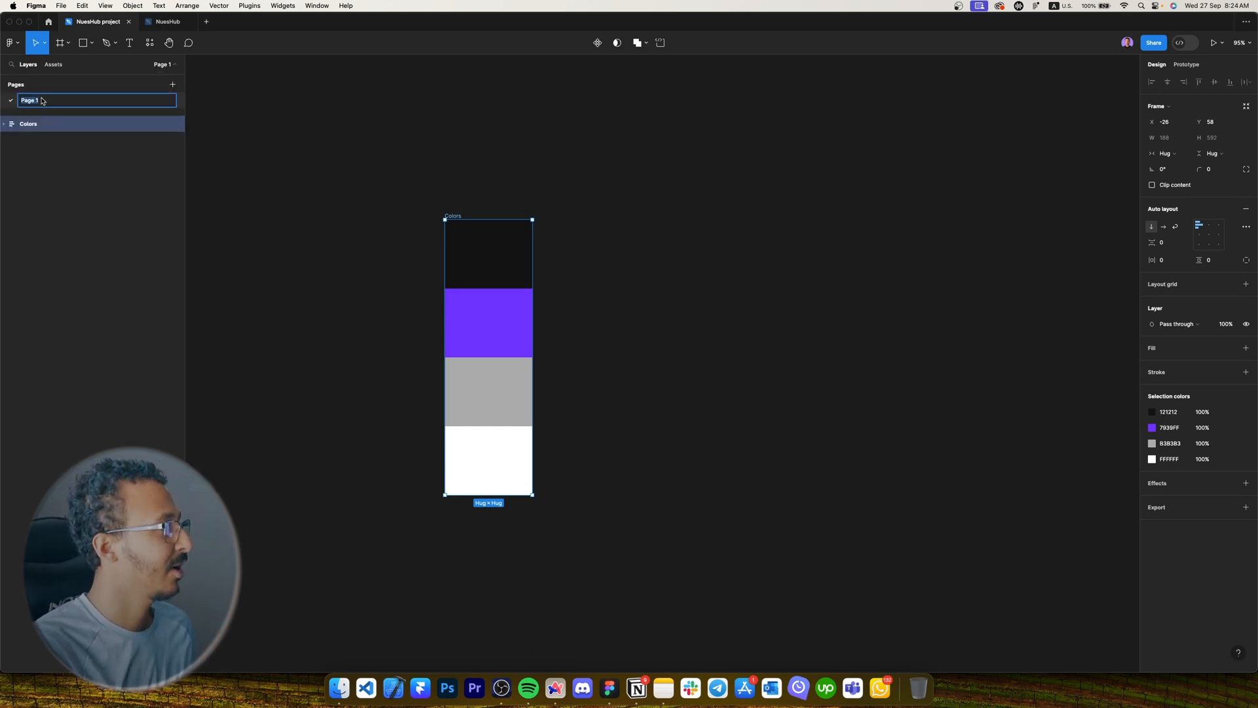
{"action": "key", "text": "Caps_Lock"}
{"action": "type", "text": "C"}
{"action": "key", "text": "Caps_Lock"}
{"action": "type", "text": "over"}
{"action": "key", "text": "Return"}
Add a second page named Design.
{"action": "key", "text": "Caps_Lock"}
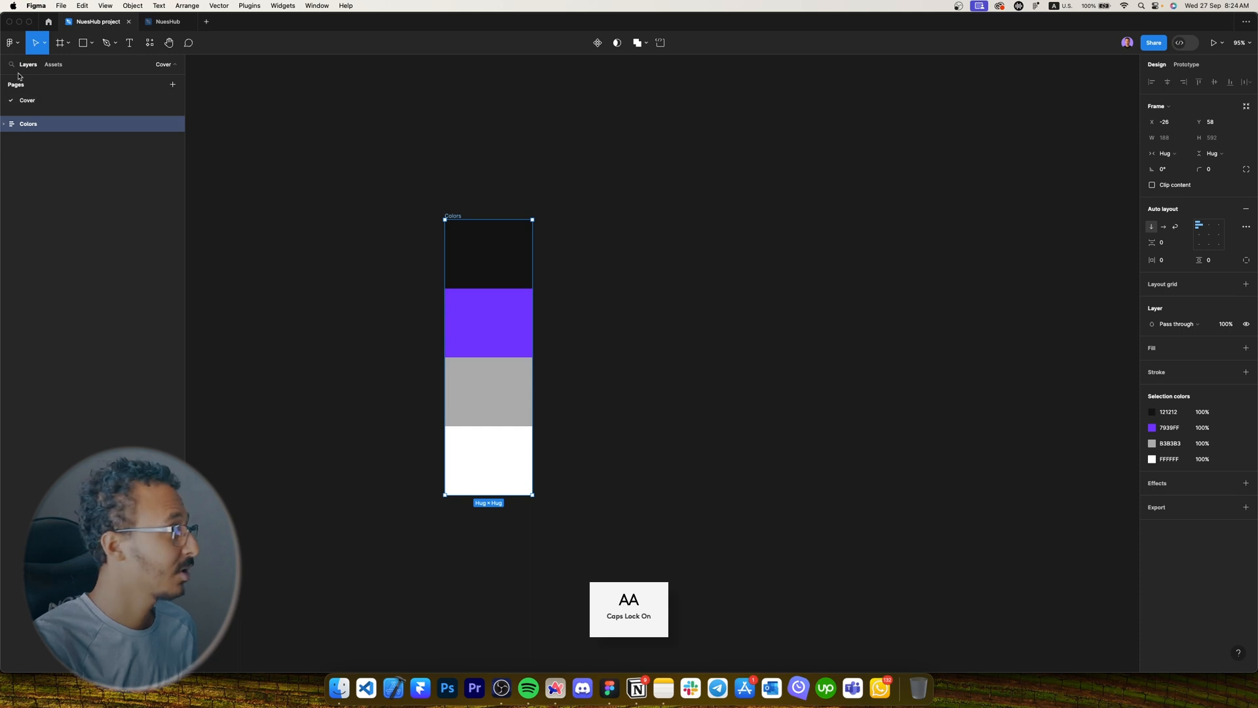
{"action": "left_click", "coordinate": [172, 85]}
{"action": "type", "text": "D"}
{"action": "key", "text": "Caps_Lock"}
{"action": "type", "text": "esygn"}
{"action": "key", "text": "BackSpace"}
{"action": "key", "text": "BackSpace"}
{"action": "key", "text": "BackSpace"}
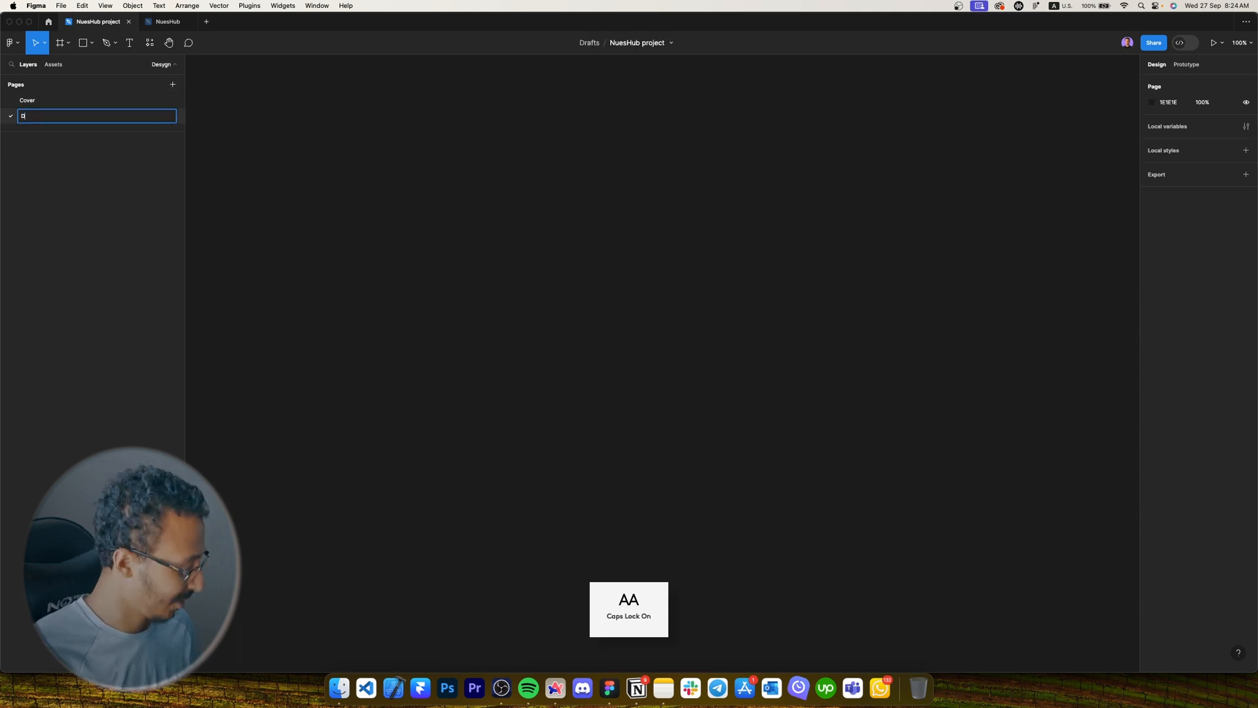
{"action": "type", "text": "ign"}
{"action": "key", "text": "Return"}
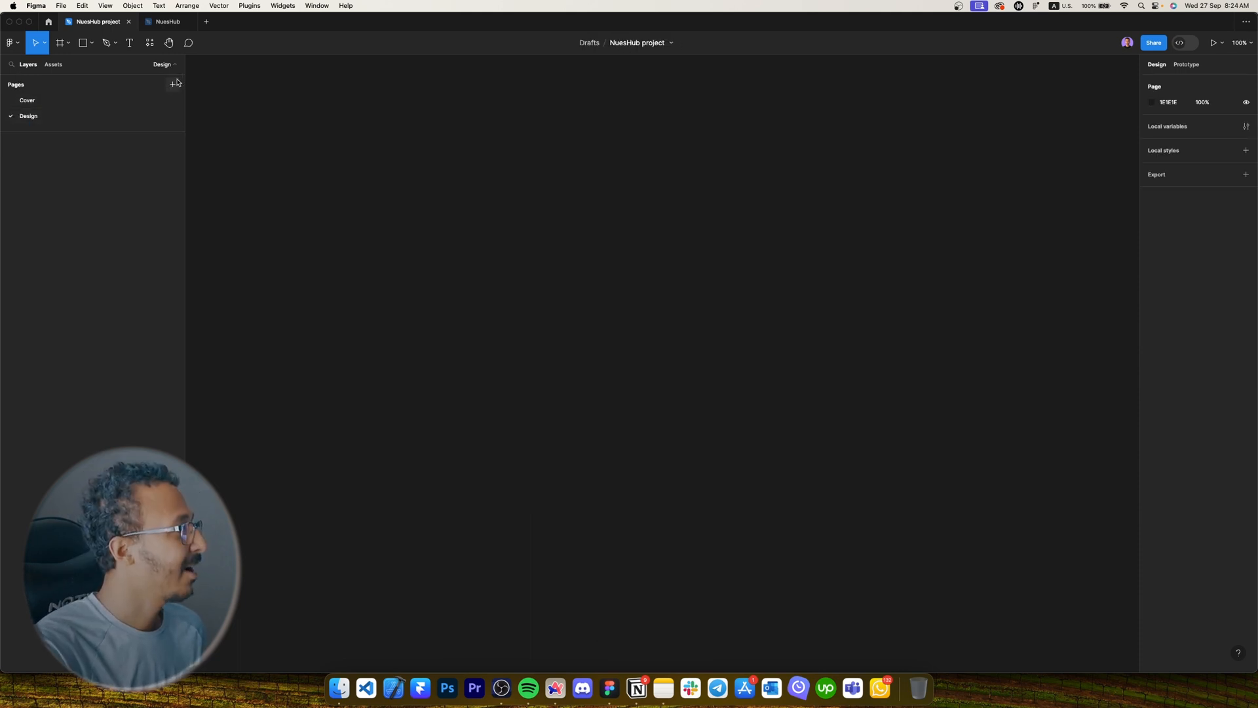
Add a third page named Draft.
{"action": "left_click", "coordinate": [172, 85]}
{"action": "key", "text": "Caps_Lock"}
{"action": "type", "text": "D"}
{"action": "key", "text": "Caps_Lock"}
{"action": "type", "text": "raft"}
{"action": "key", "text": "Return"}
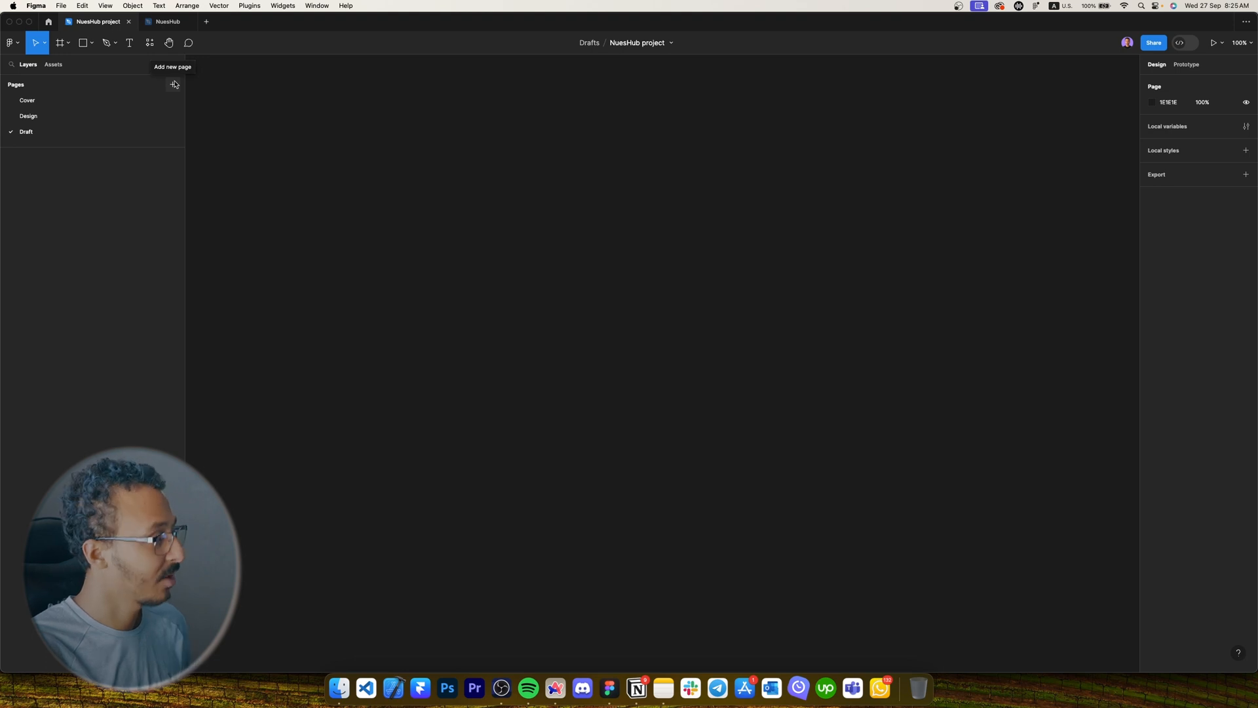
Add a Design System page and move it to second in the page list.
{"action": "left_click", "coordinate": [174, 84]}
{"action": "key", "text": "Caps_Lock"}
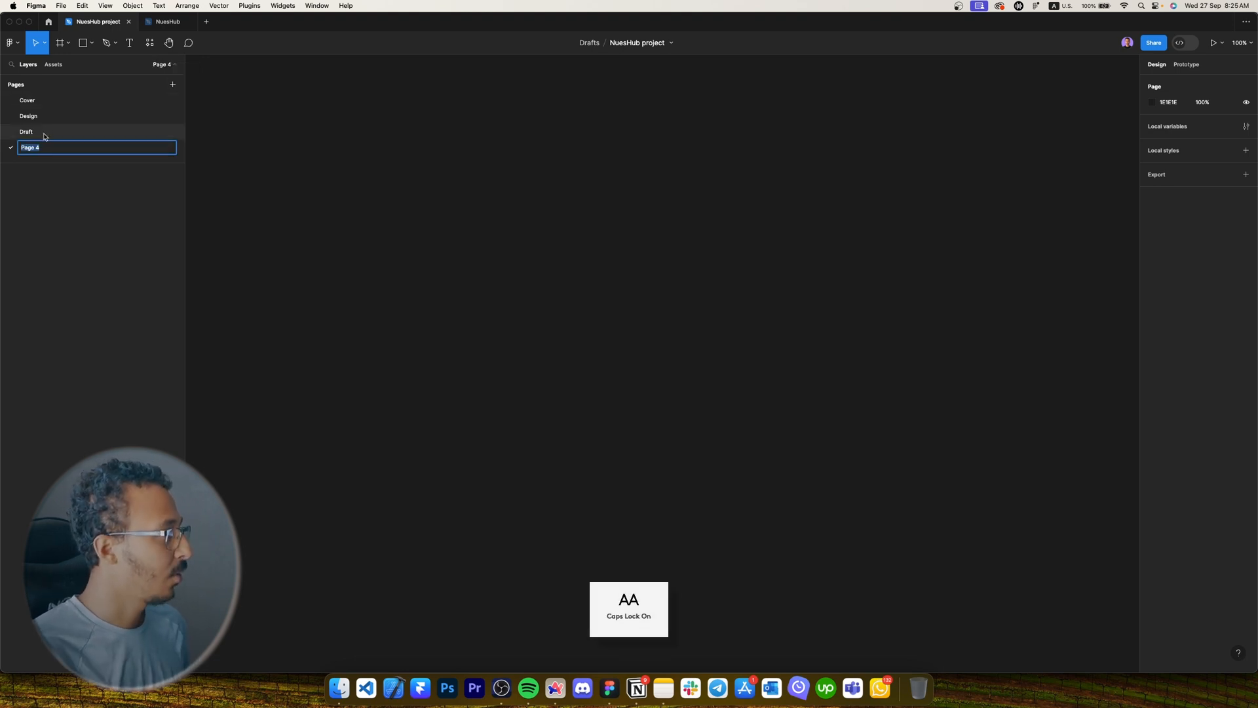
{"action": "type", "text": "D"}
{"action": "key", "text": "Caps_Lock"}
{"action": "type", "text": "esign System"}
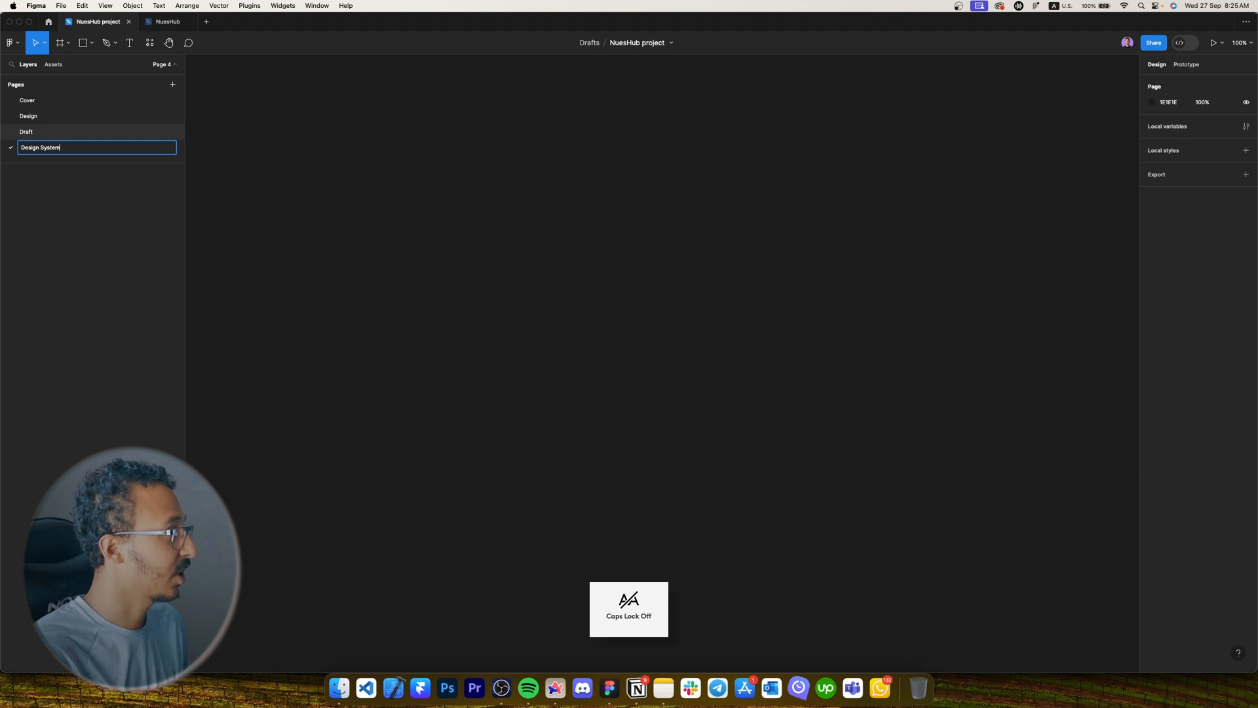
{"action": "key", "text": "Return"}
{"action": "left_click_drag", "start_coordinate": [39, 147], "coordinate": [45, 124]}
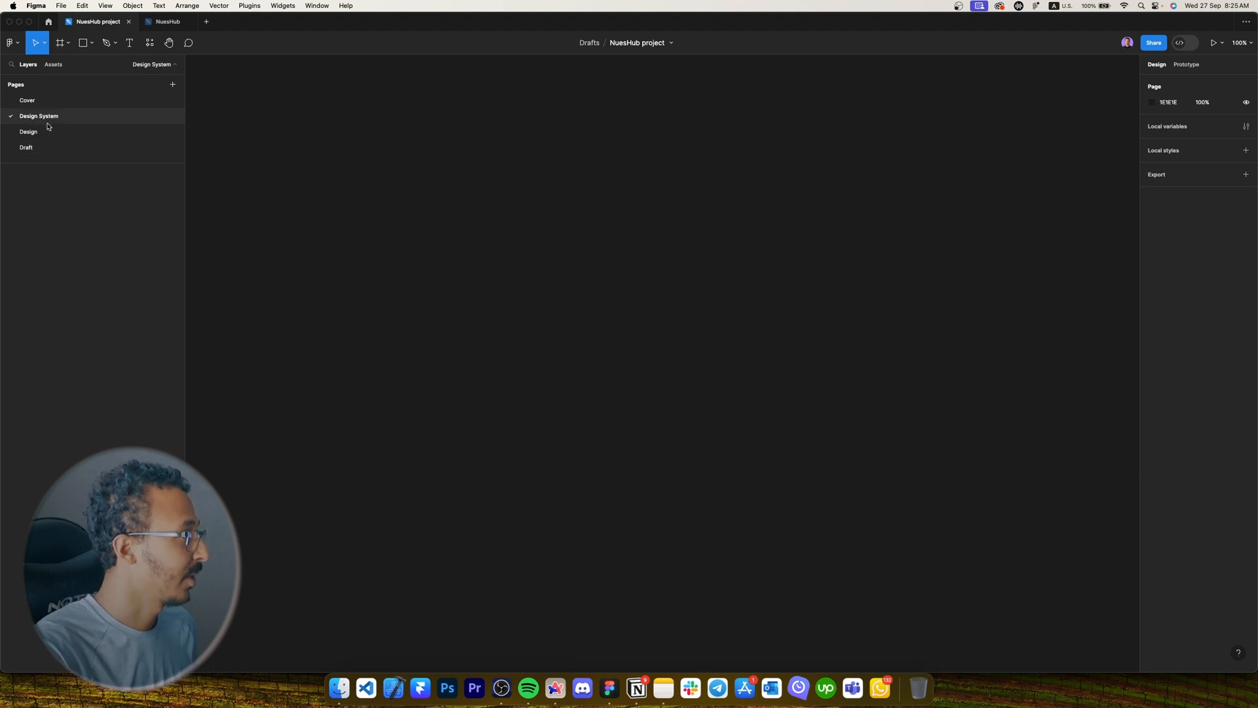
Rename the Design page to Playground.
{"action": "double_click", "coordinate": [38, 133]}
{"action": "key", "text": "Caps_Lock"}
{"action": "type", "text": "la"}
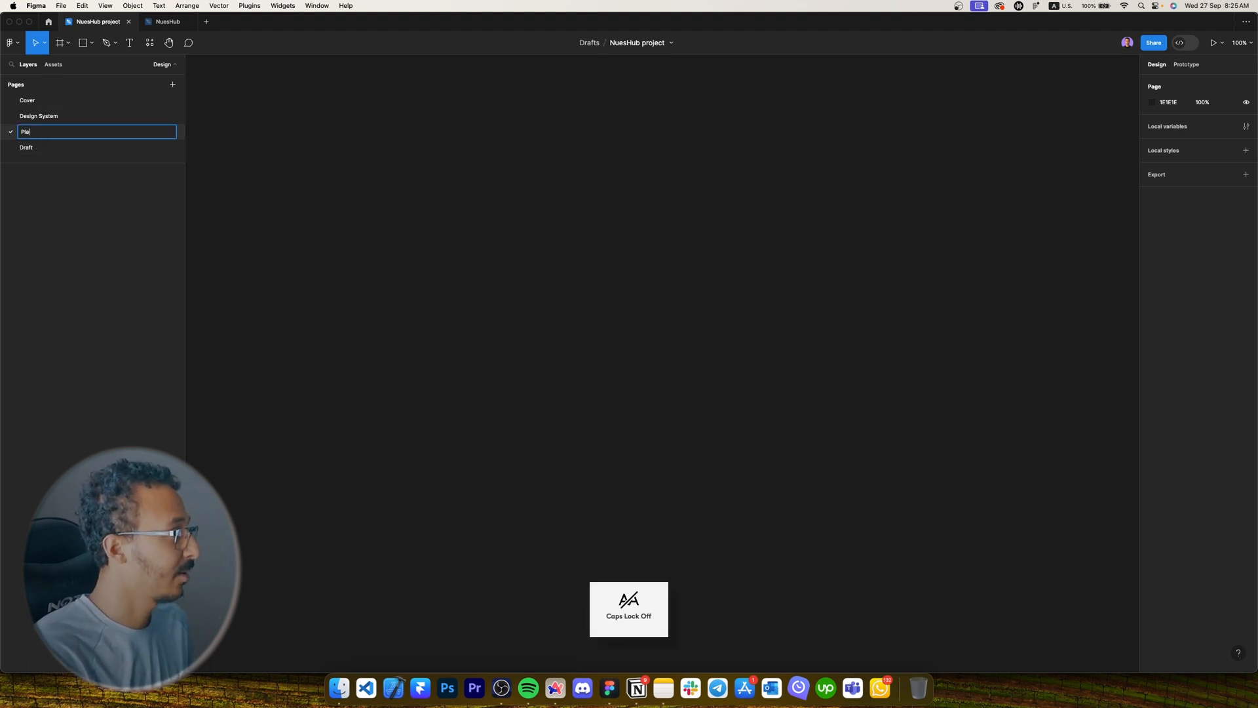
{"action": "type", "text": "yground"}
{"action": "key", "text": "Return"}
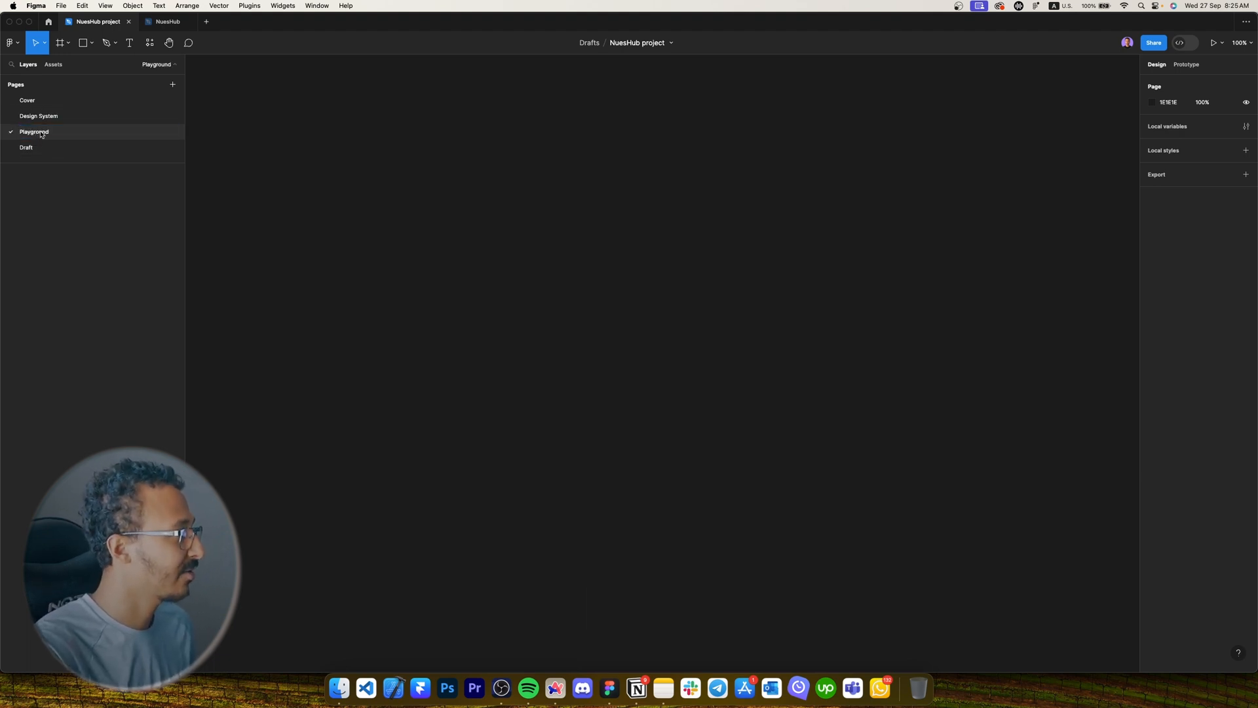
Add a page above Playground named Ready for review.
{"action": "left_click", "coordinate": [172, 85]}
{"action": "left_click_drag", "start_coordinate": [14, 150], "coordinate": [33, 132]}
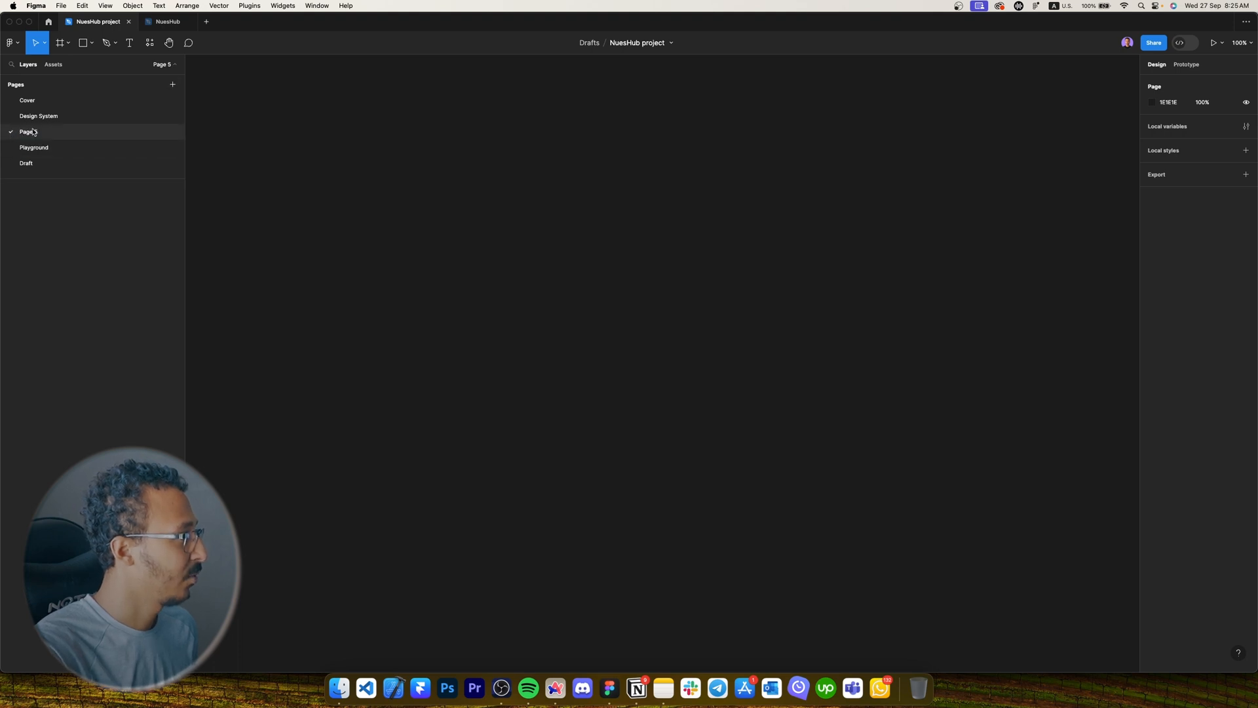
{"action": "double_click", "coordinate": [33, 132]}
{"action": "key", "text": "Caps_Lock"}
{"action": "type", "text": "R"}
{"action": "key", "text": "Caps_Lock"}
{"action": "type", "text": "eady"}
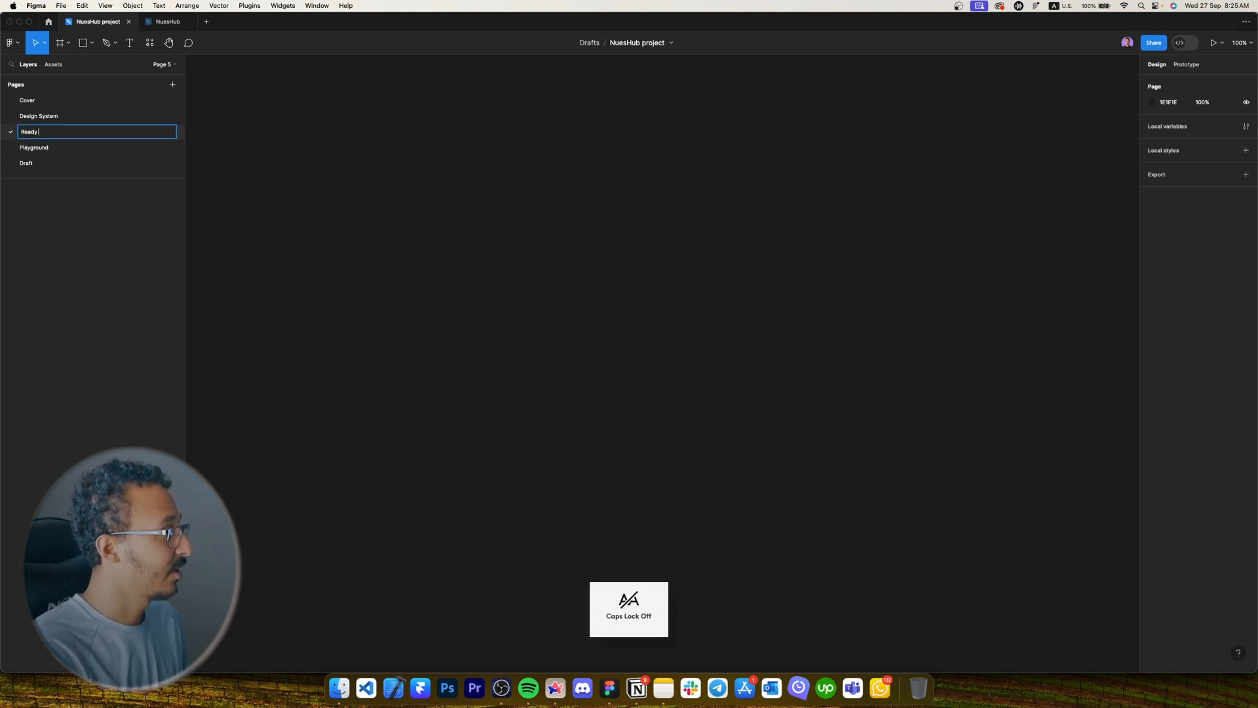
{"action": "type", "text": " for r"}
{"action": "type", "text": "eview"}
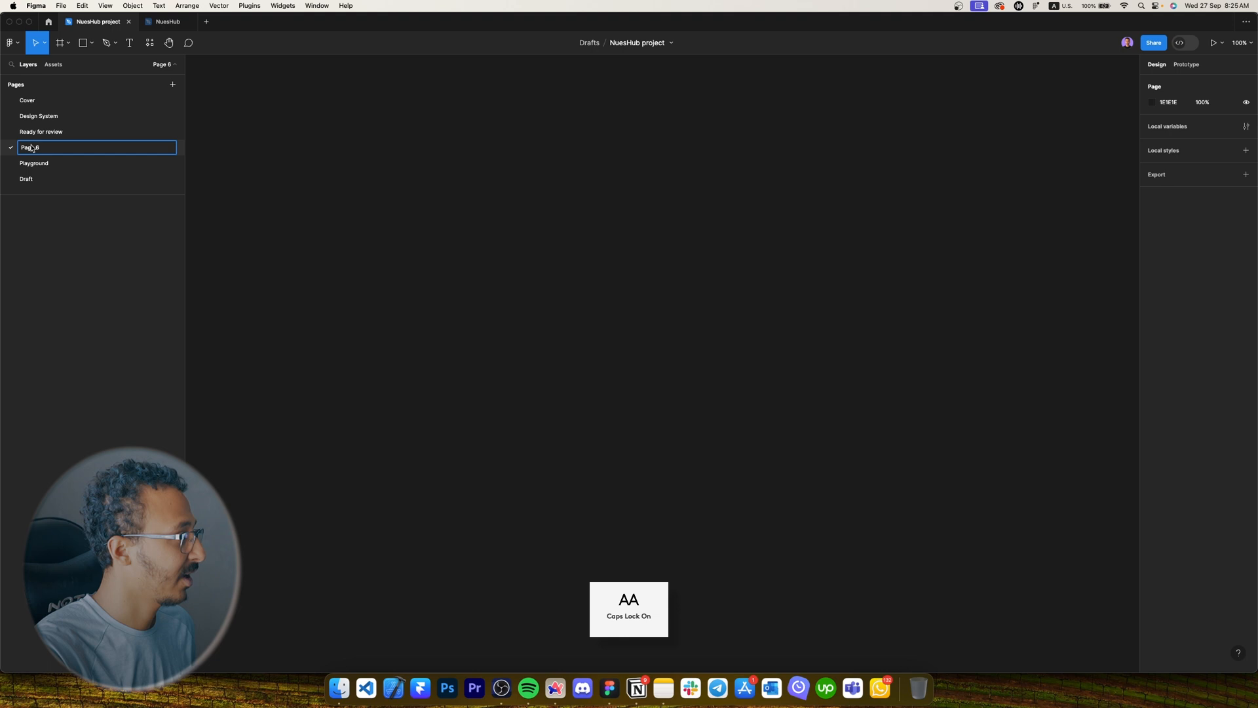
Name the newest page Ready for development.
{"action": "triple_click", "coordinate": [32, 148]}
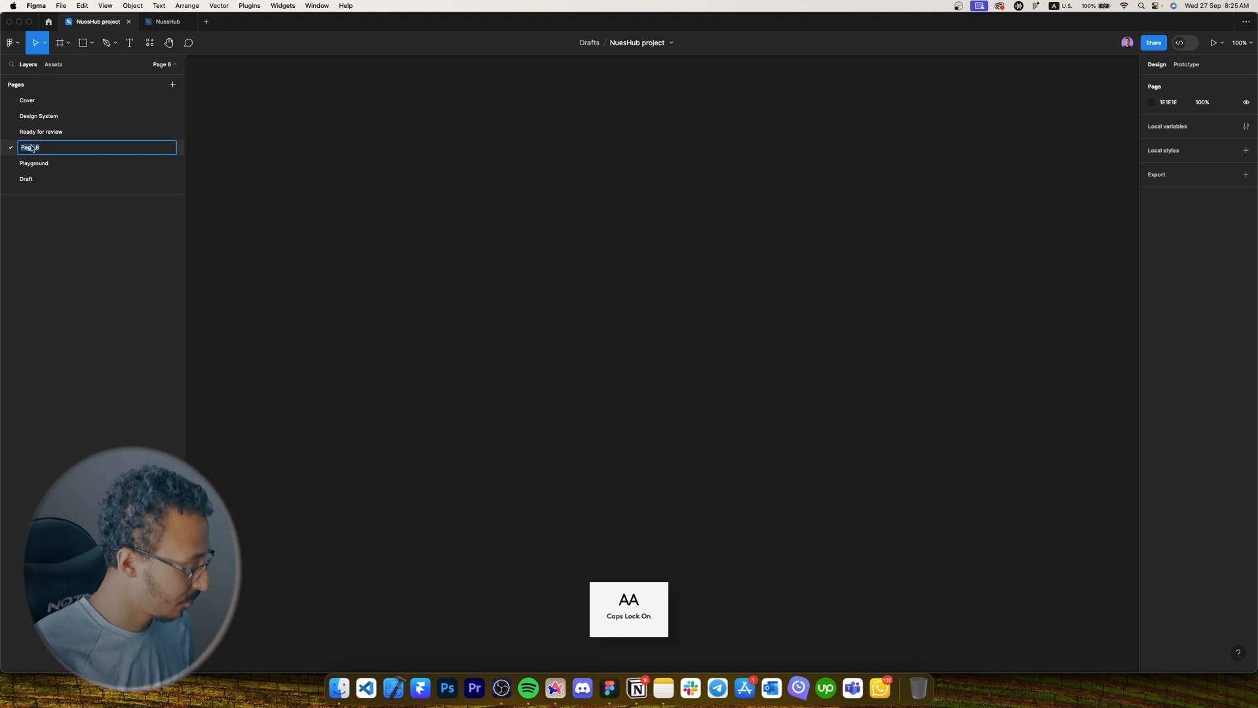
{"action": "type", "text": "R"}
{"action": "key", "text": "Caps_Lock"}
{"action": "type", "text": "eady for development"}
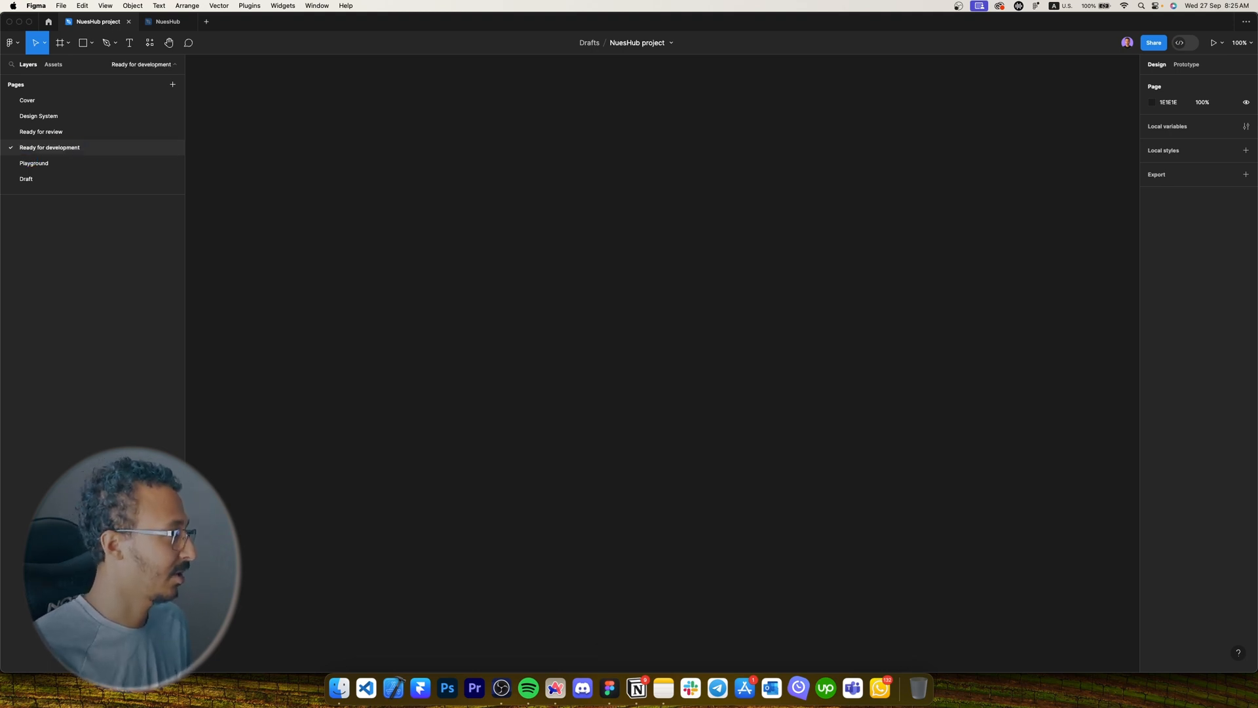
{"action": "key", "text": "Return"}
{"action": "left_click", "coordinate": [49, 163]}
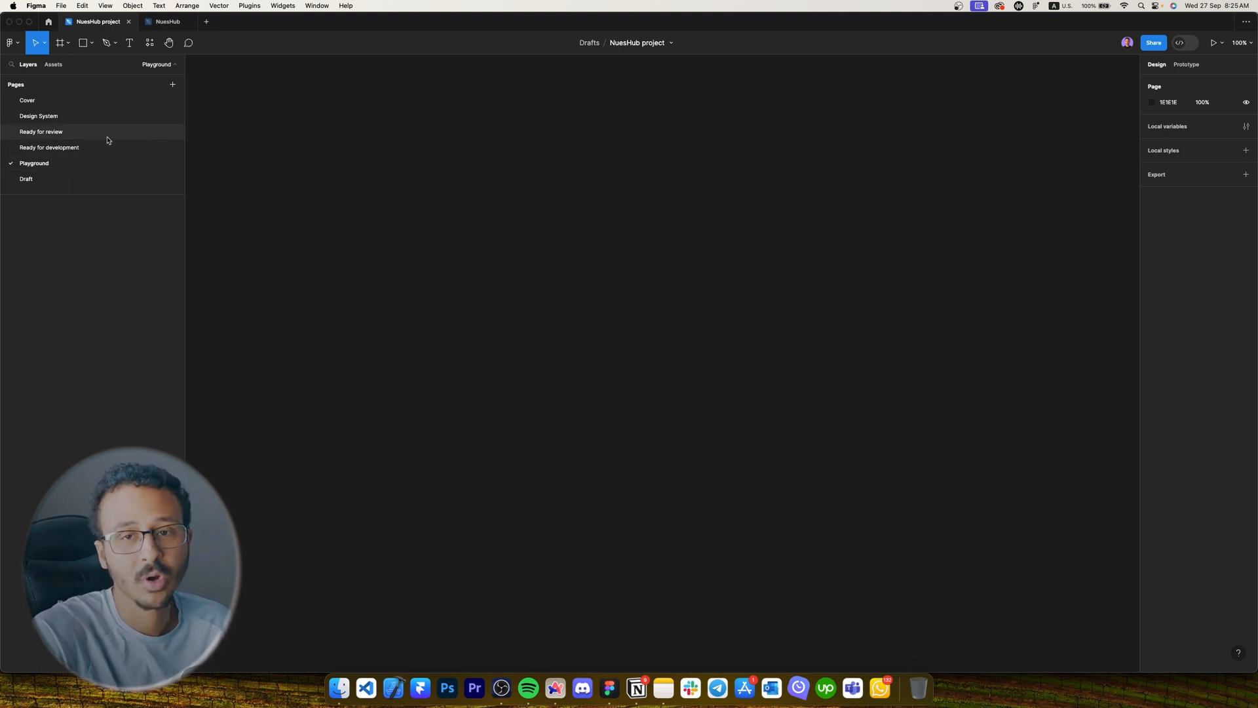
Look through the Ready for review, Ready for development, Draft and Playground pages.
{"action": "left_click", "coordinate": [68, 134]}
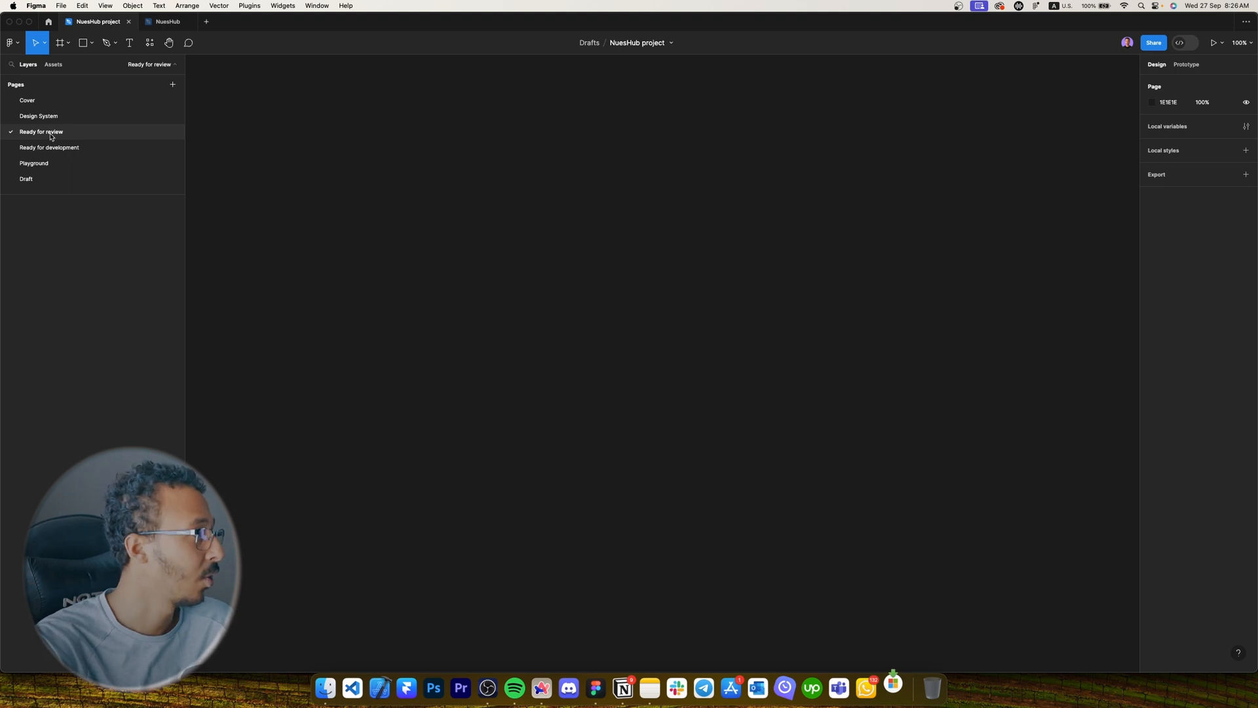
{"action": "left_click", "coordinate": [40, 147]}
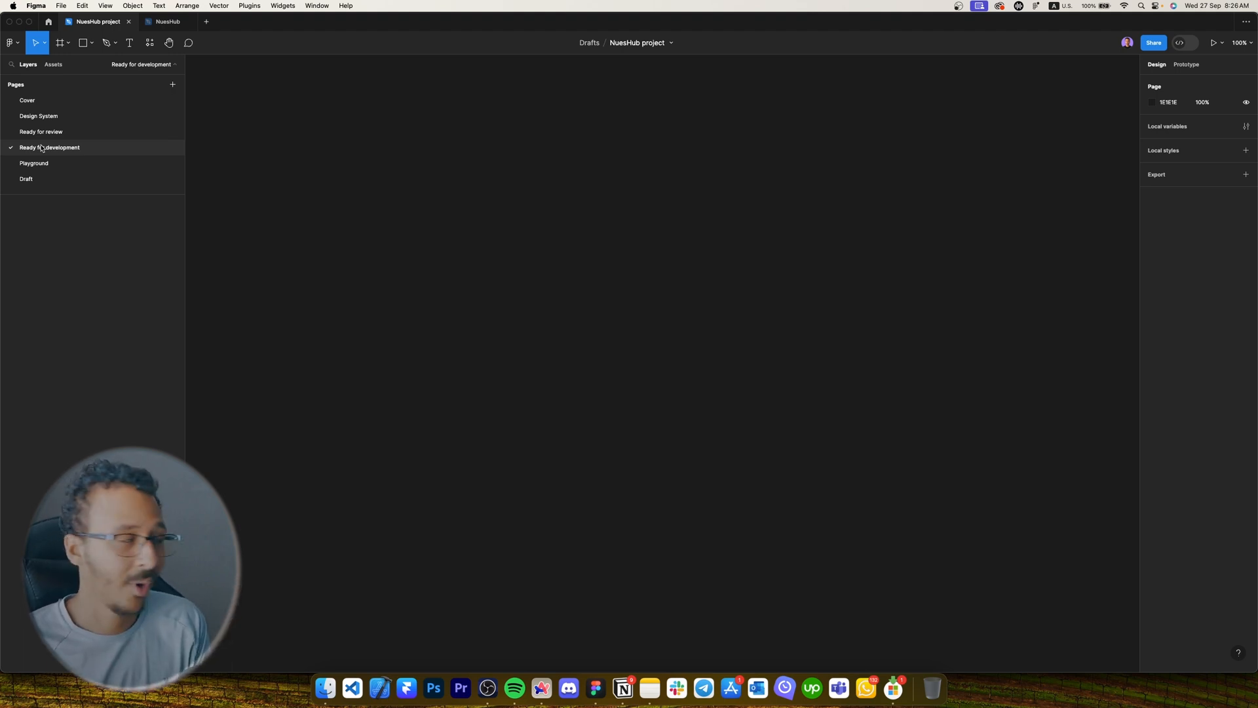
{"action": "left_click", "coordinate": [55, 177]}
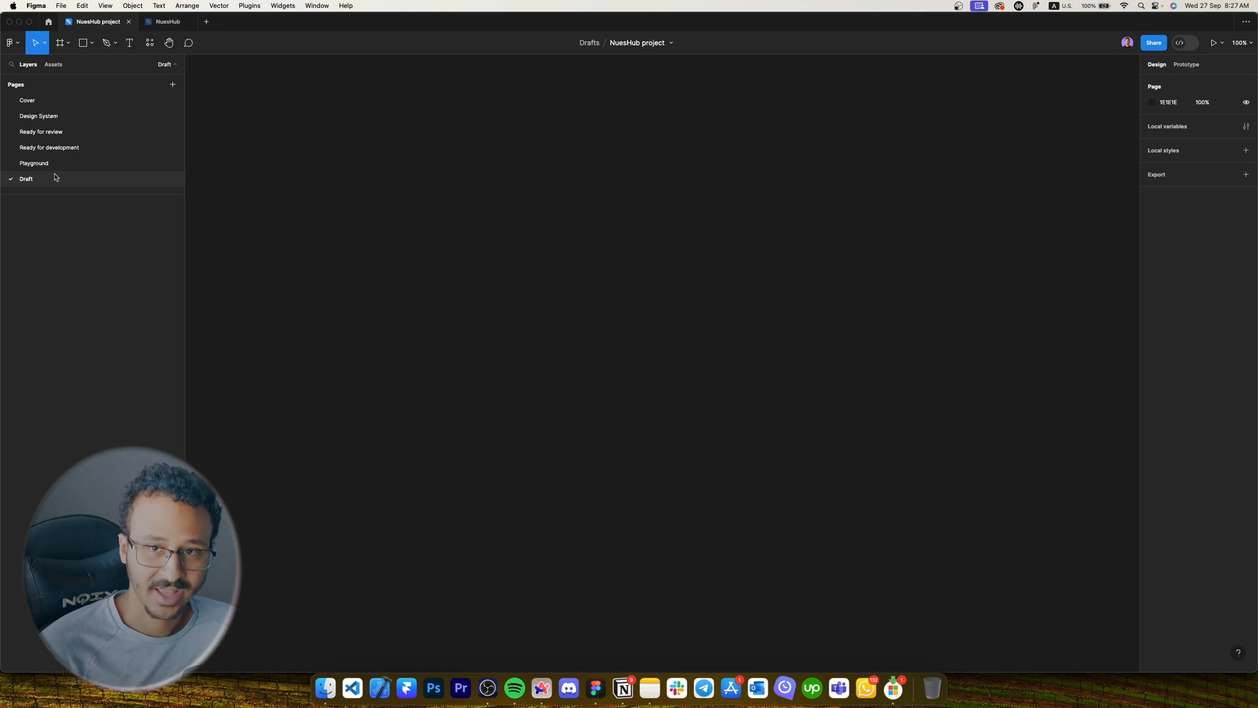
{"action": "left_click", "coordinate": [42, 164]}
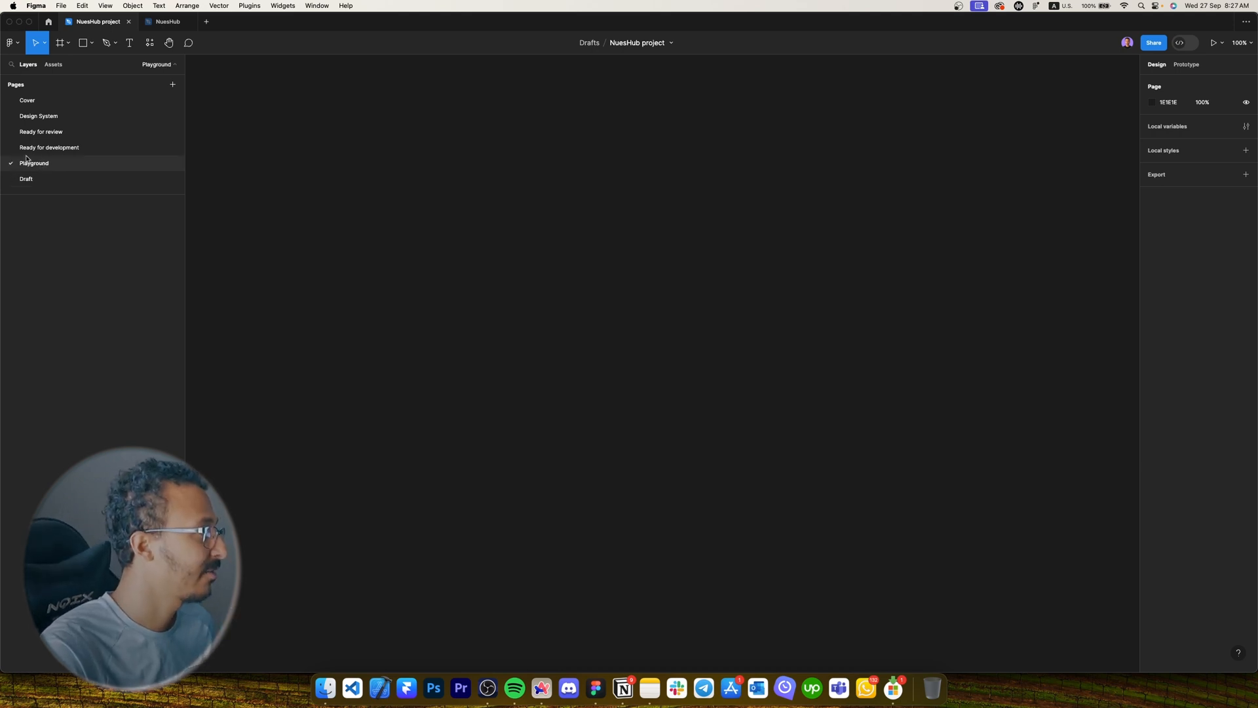
Move the Colors frame from Cover onto Playground, fit it in view, then return to Cover.
{"action": "left_click", "coordinate": [50, 101]}
{"action": "key", "text": "super+c"}
{"action": "left_click", "coordinate": [49, 164]}
{"action": "key", "text": "super+v"}
{"action": "key", "text": "shift+1"}
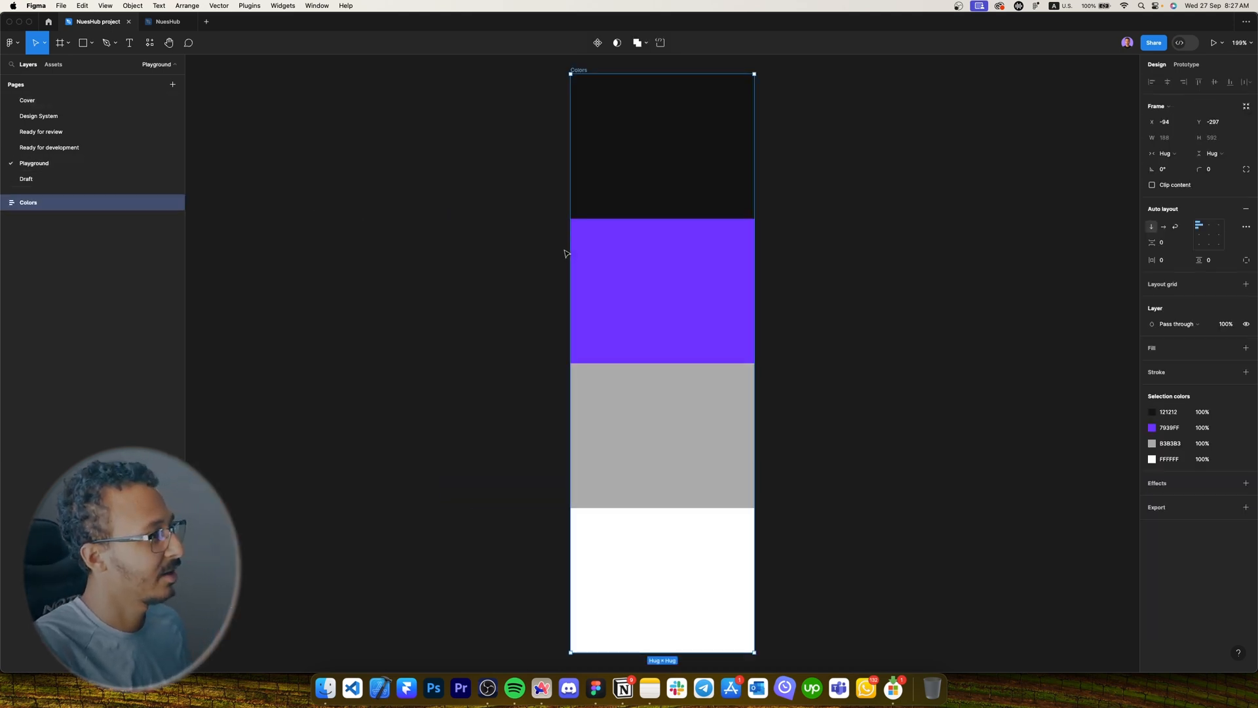
{"action": "left_click", "coordinate": [27, 100]}
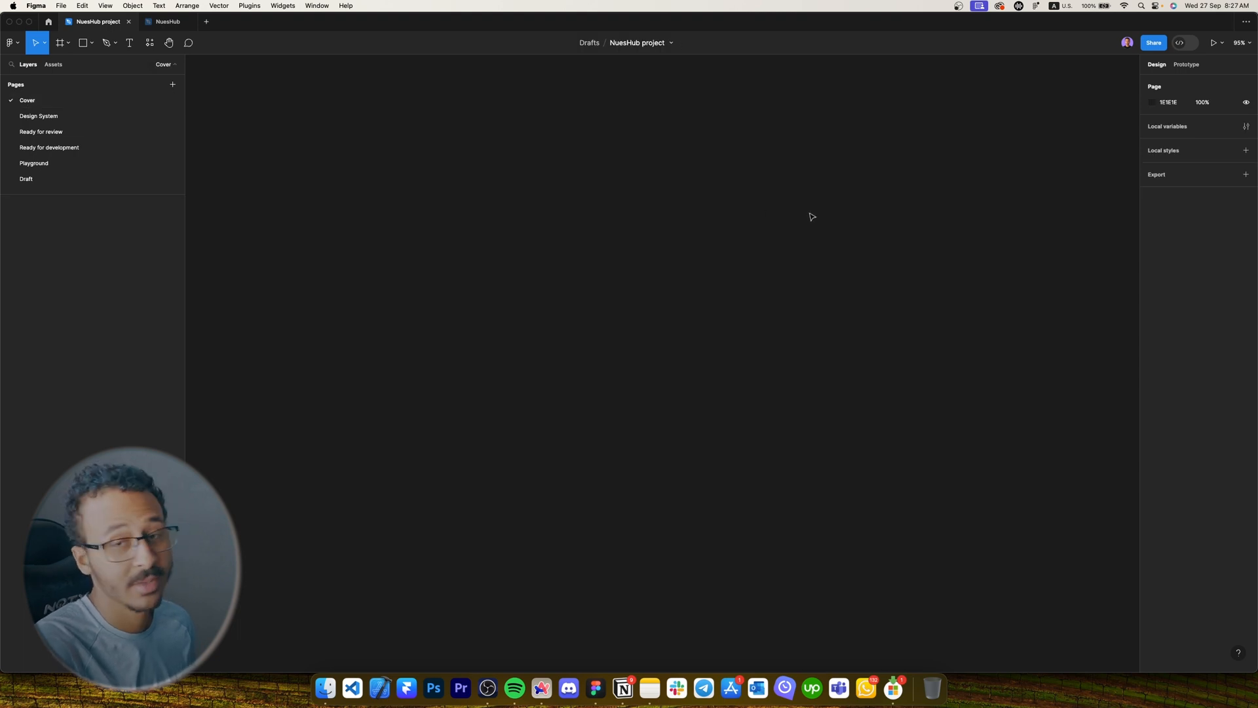
Add a Figma Community file cover frame (1920 × 960) to the canvas.
{"action": "key", "text": "f"}
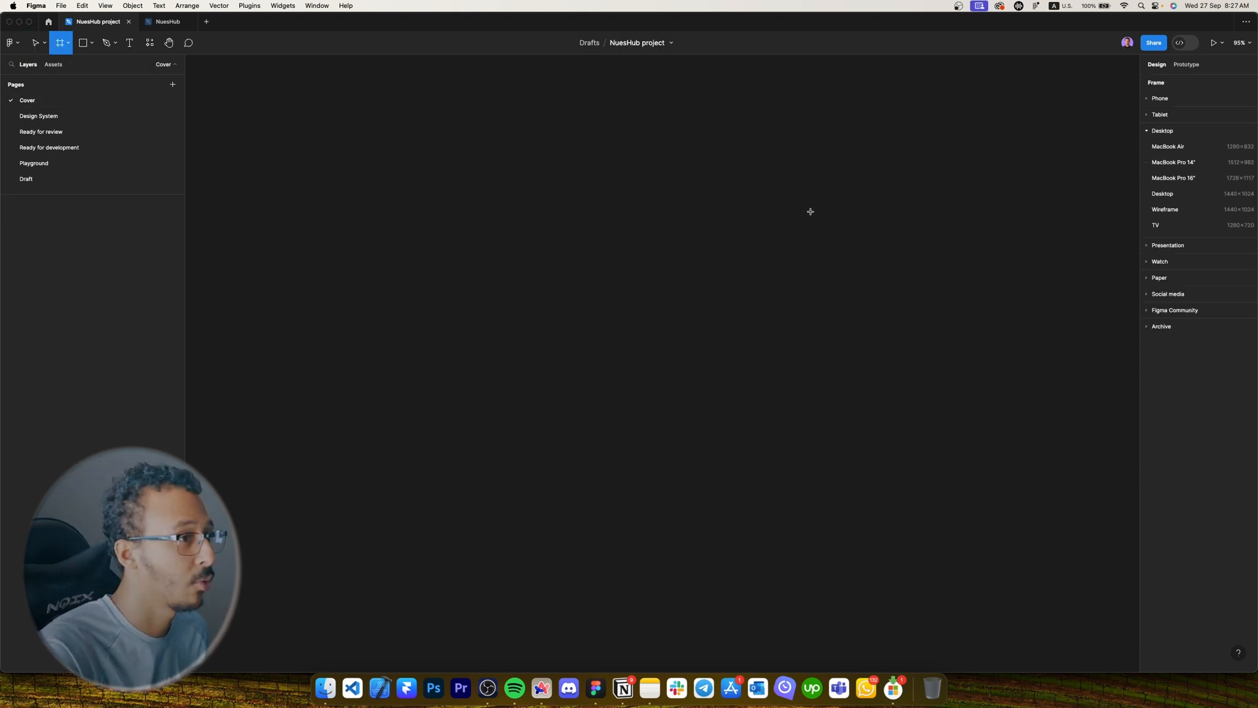
{"action": "key", "text": "Escape"}
{"action": "key", "text": "f"}
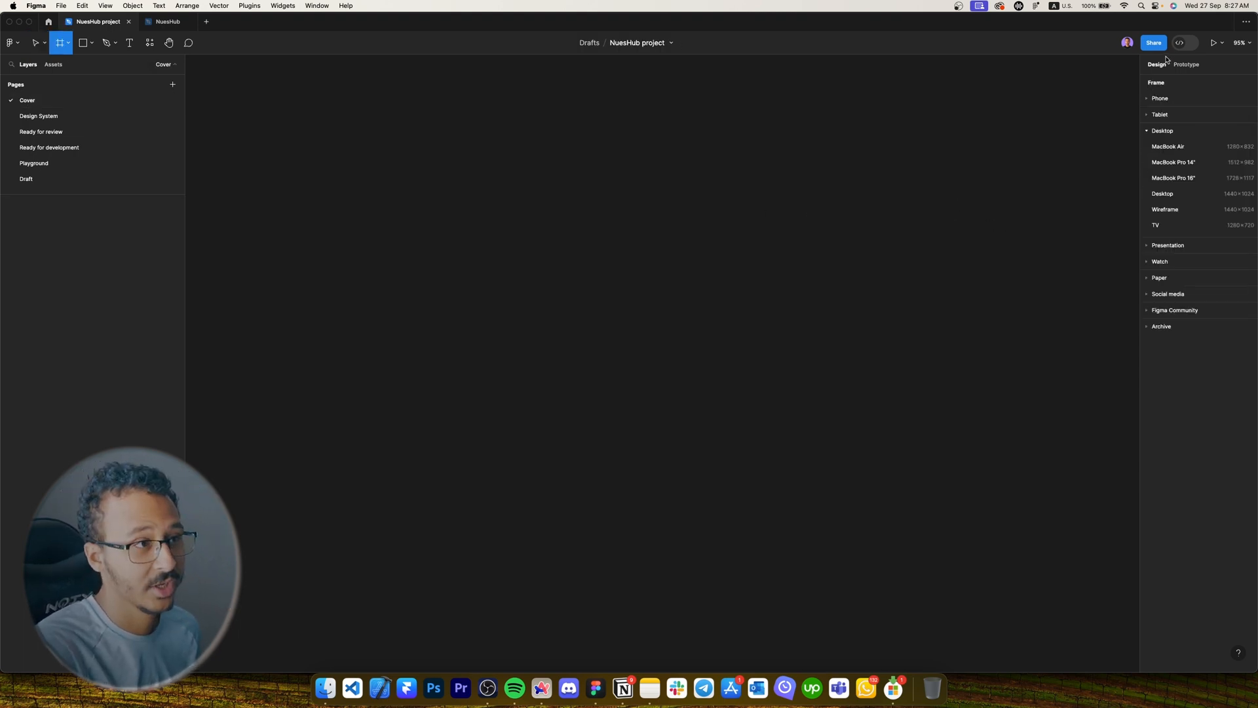
{"action": "left_click", "coordinate": [1148, 311]}
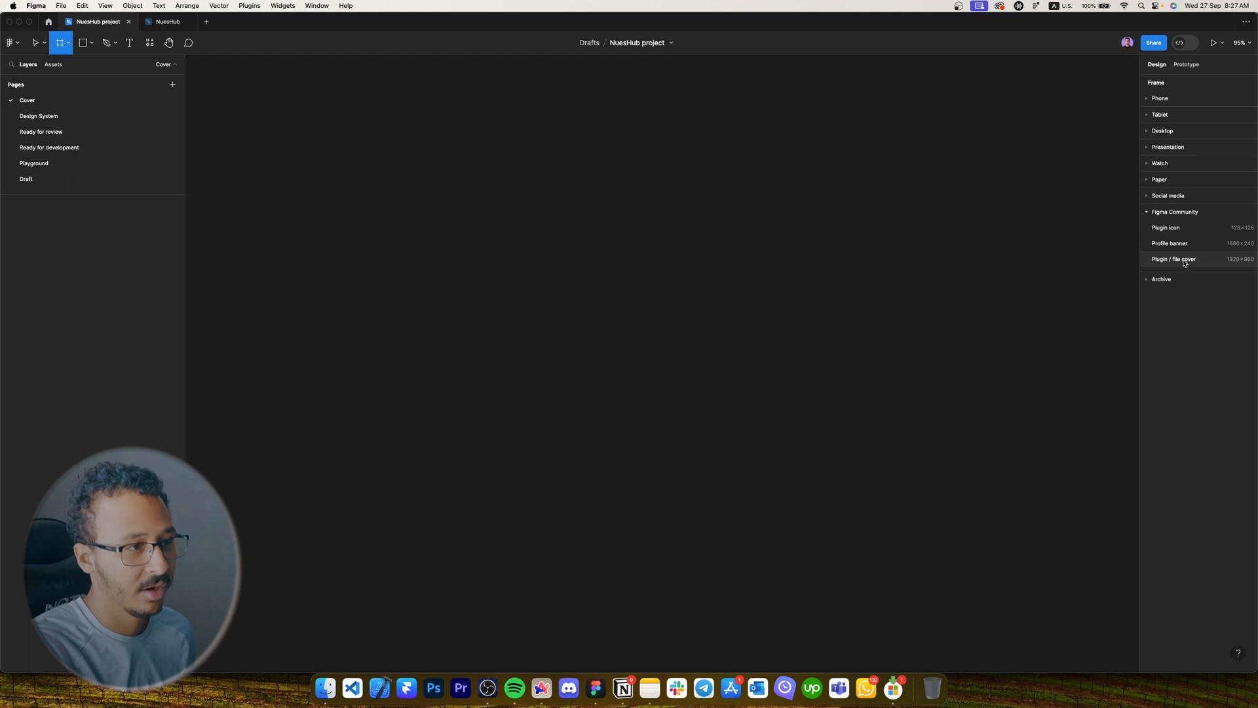
{"action": "left_click", "coordinate": [1180, 260]}
Type the title 'NuesHub' inside the cover frame and set its font to Rubik.
{"action": "key", "text": "t"}
{"action": "left_click", "coordinate": [504, 270]}
{"action": "type", "text": "Nu"}
{"action": "key", "text": "Caps_Lock"}
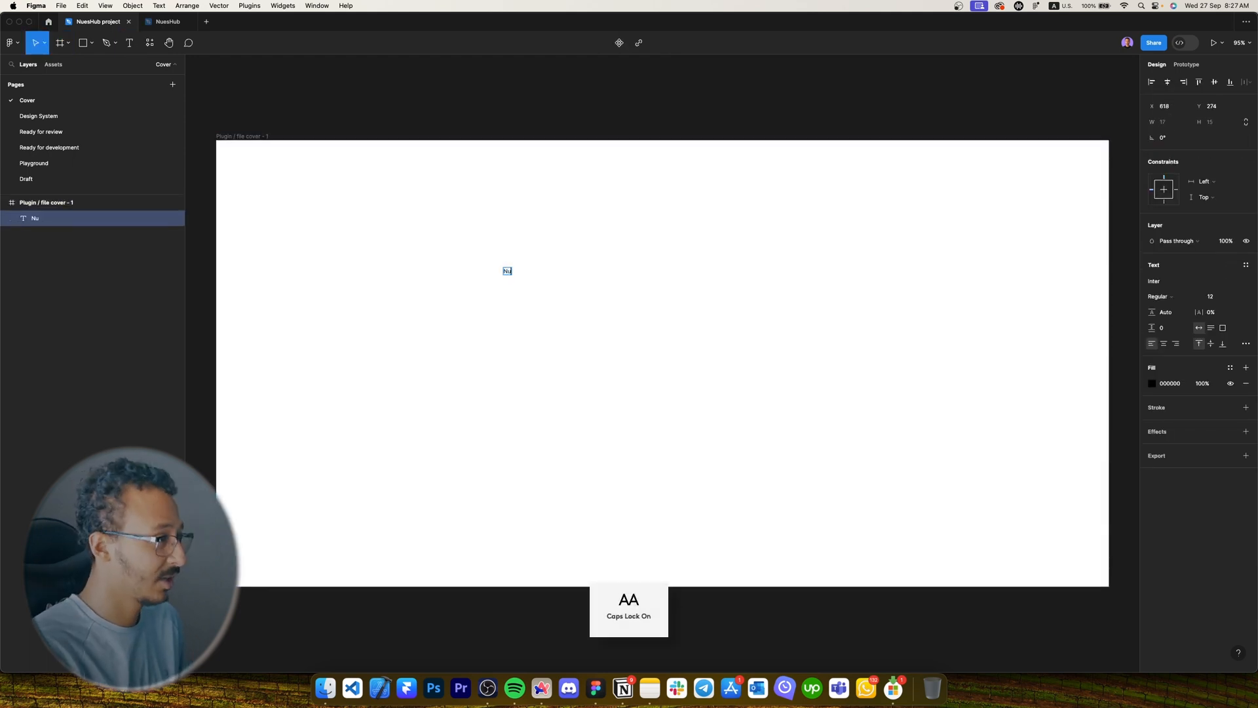
{"action": "type", "text": "esHub"}
{"action": "key", "text": "Escape"}
{"action": "left_click", "coordinate": [1154, 280]}
{"action": "type", "text": "R"}
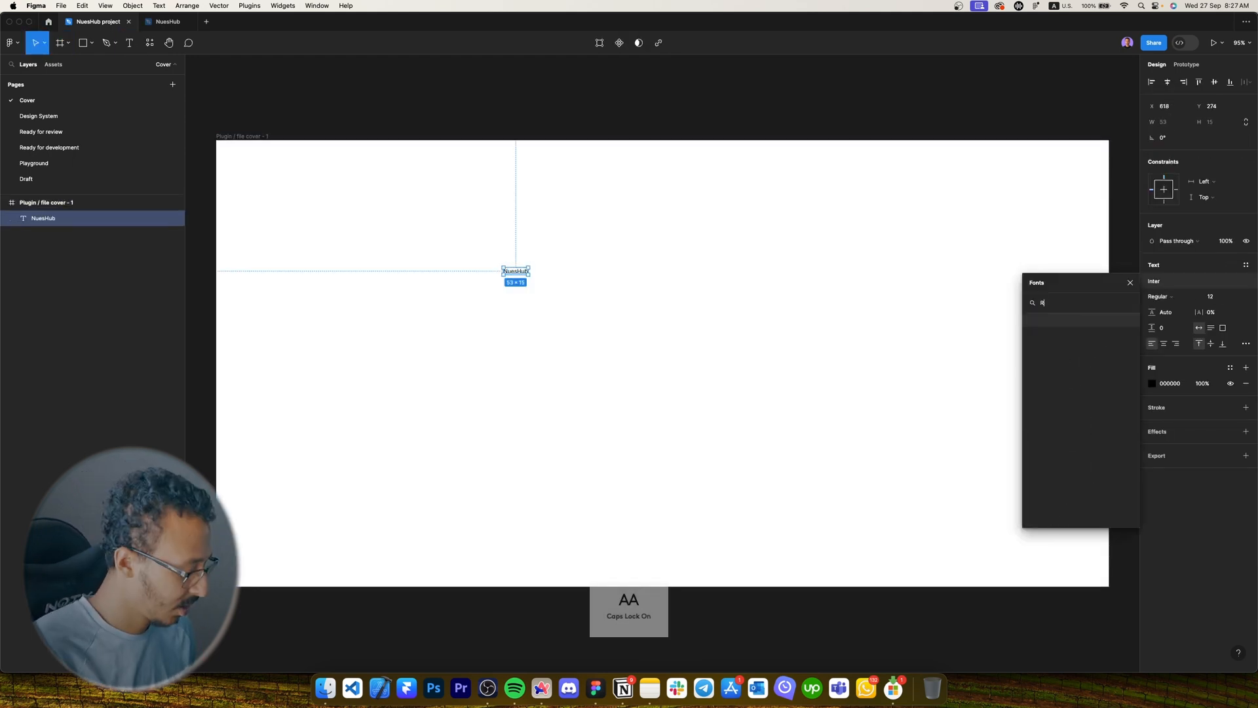
{"action": "key", "text": "Caps_Lock"}
{"action": "type", "text": "ubik"}
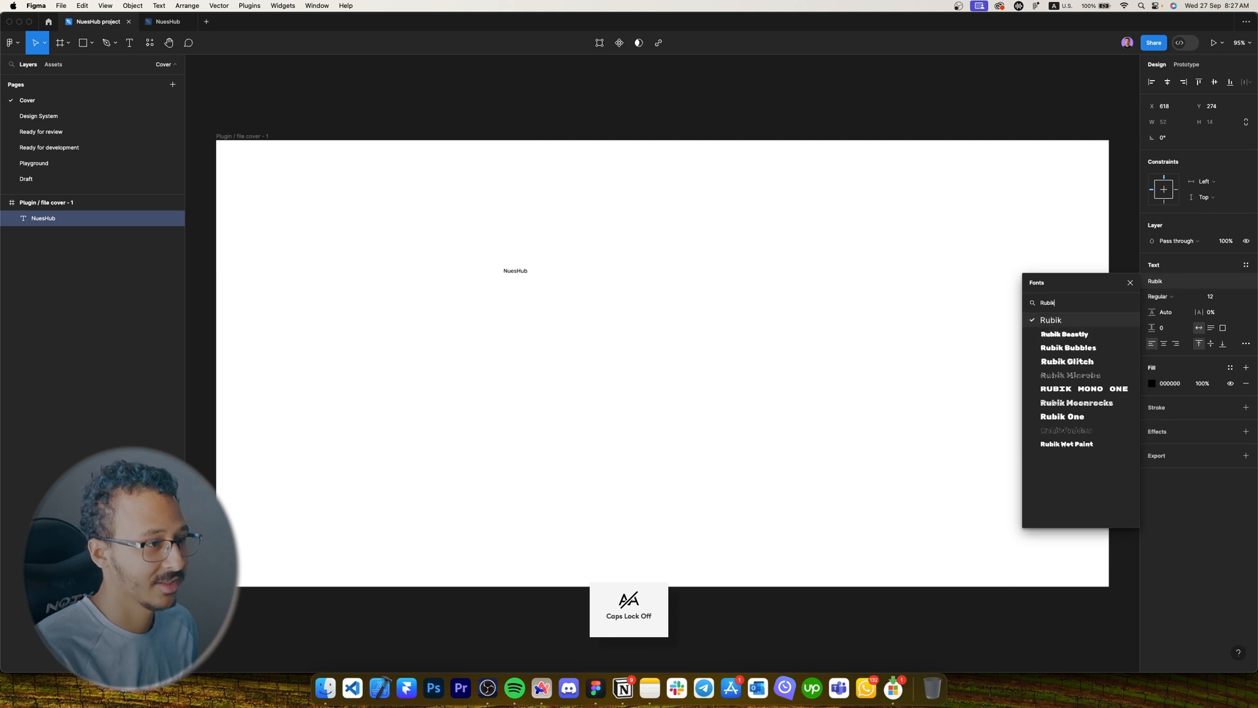
{"action": "key", "text": "Return"}
Make NuesHub Bold and centre it horizontally and vertically in the frame.
{"action": "left_click", "coordinate": [1207, 296]}
{"action": "type", "text": "80"}
{"action": "key", "text": "Return"}
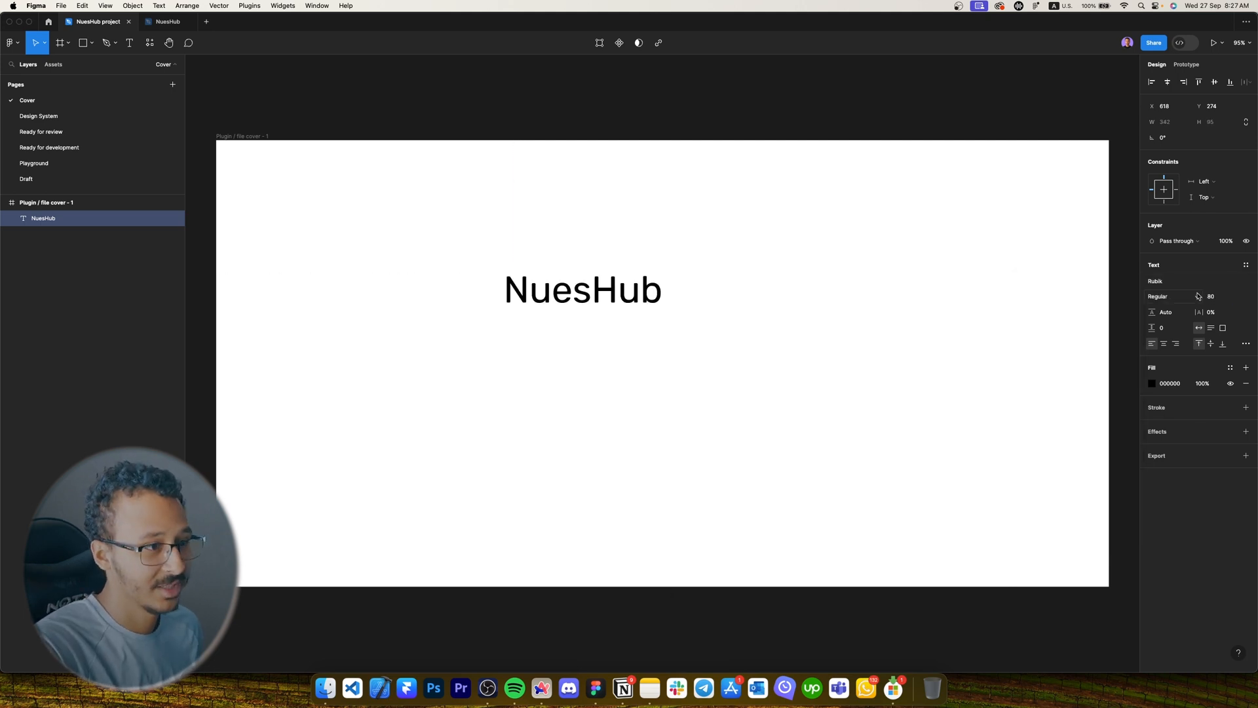
{"action": "left_click", "coordinate": [1197, 296]}
{"action": "left_click", "coordinate": [1169, 368]}
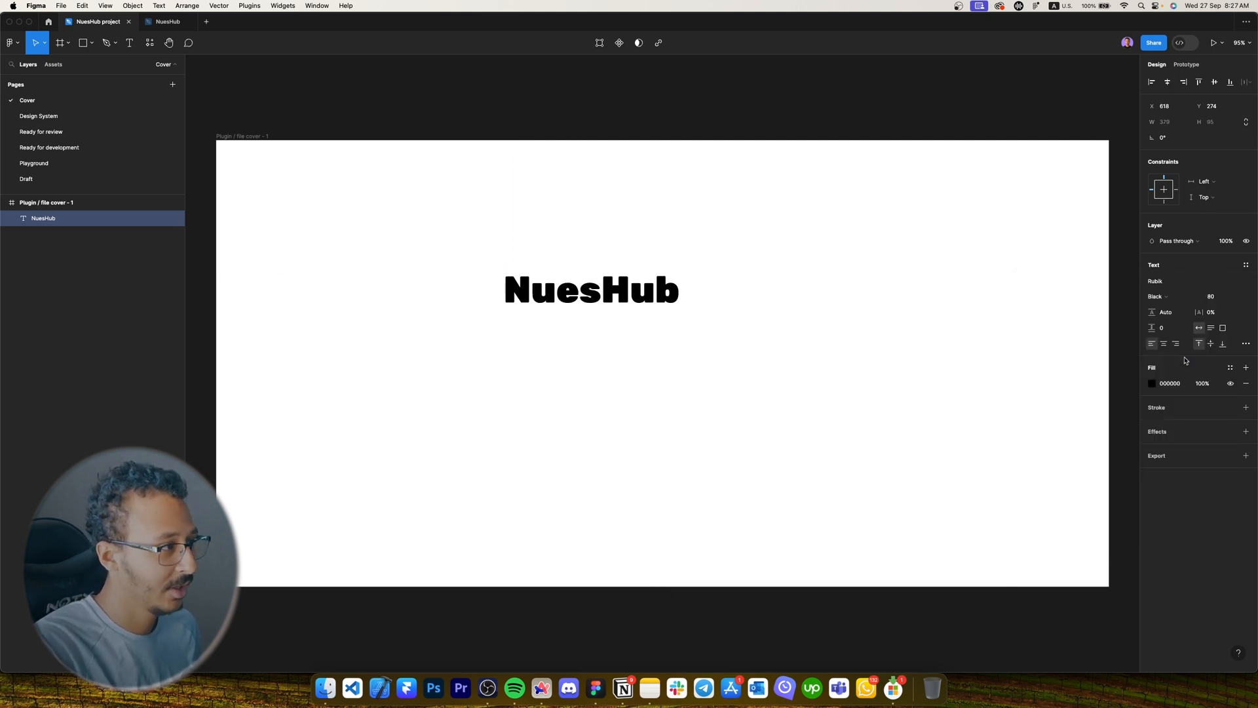
{"action": "left_click", "coordinate": [1161, 296]}
{"action": "left_click", "coordinate": [1180, 273]}
{"action": "left_click", "coordinate": [1168, 83]}
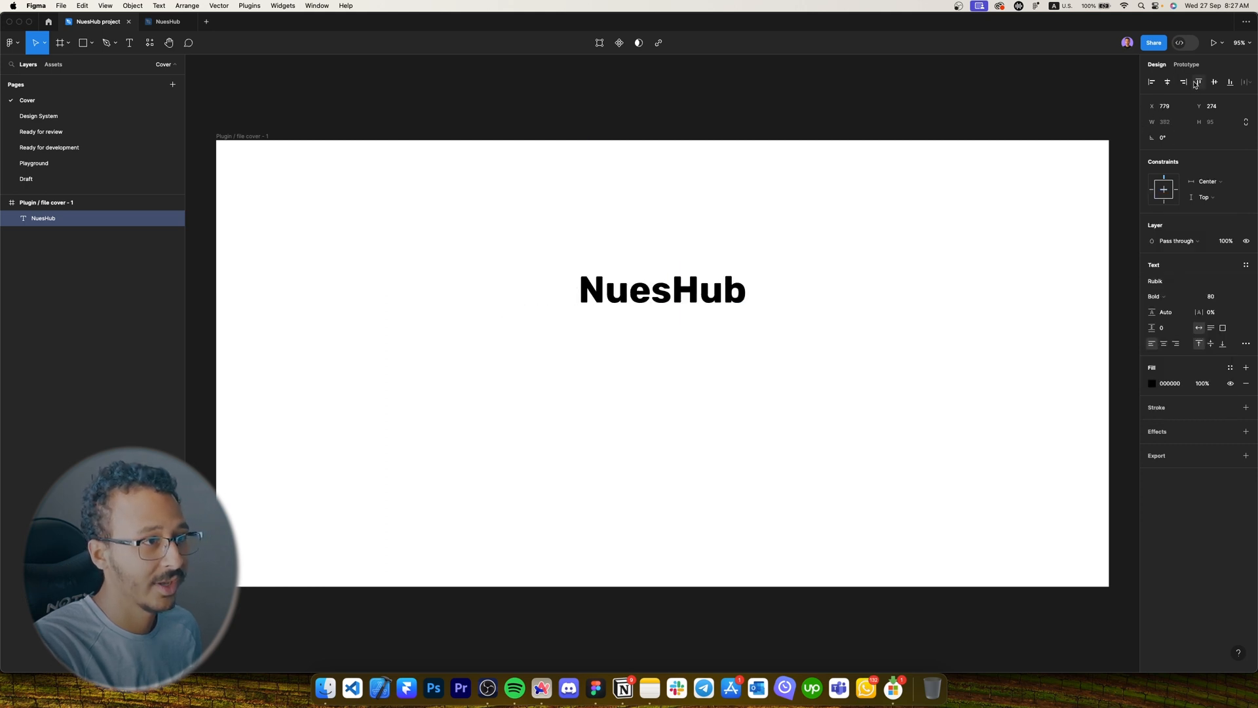
{"action": "left_click", "coordinate": [1198, 83]}
Enlarge the NuesHub title to font size 180.
{"action": "key", "text": "alt+v"}
{"action": "left_click", "coordinate": [1210, 296]}
{"action": "type", "text": "1"}
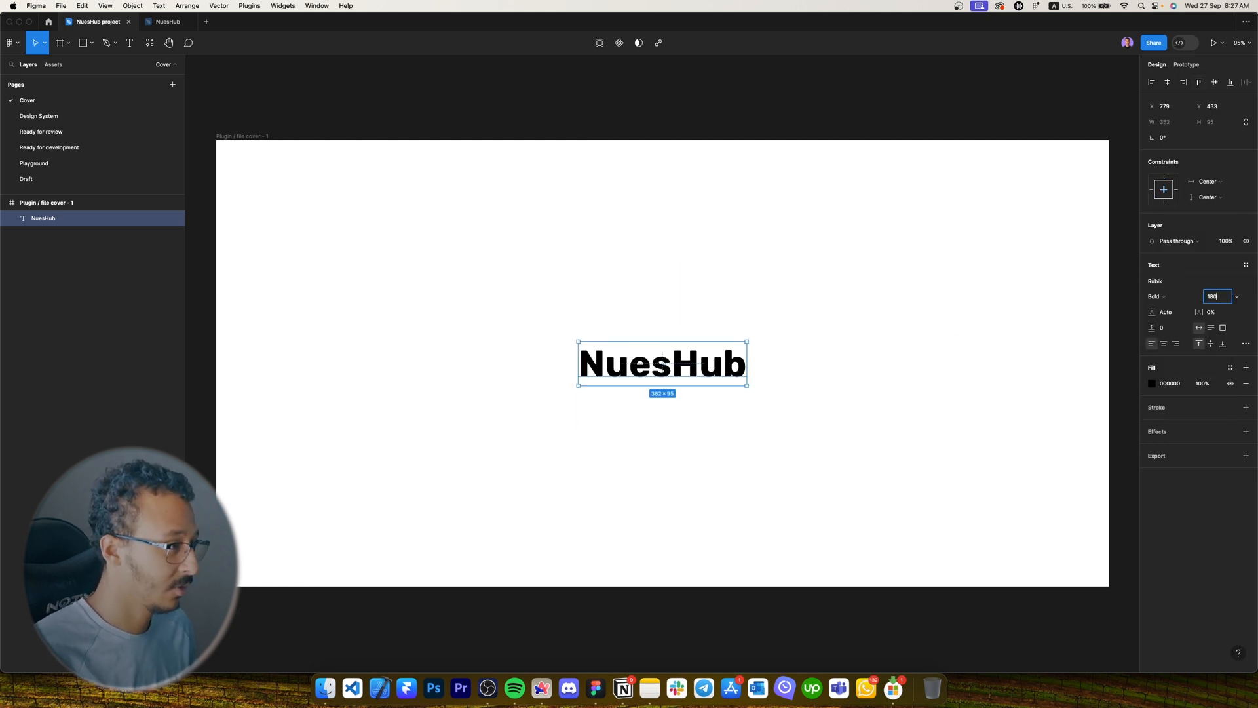
{"action": "key", "text": "Return"}
Duplicate NuesHub, move the copy above it, and retype it as 'Dashboard + Landing'.
{"action": "key", "text": "alt+h"}
{"action": "key", "text": "alt+v"}
{"action": "left_click_drag", "start_coordinate": [732, 380], "coordinate": [732, 296]}
{"action": "double_click", "coordinate": [732, 296]}
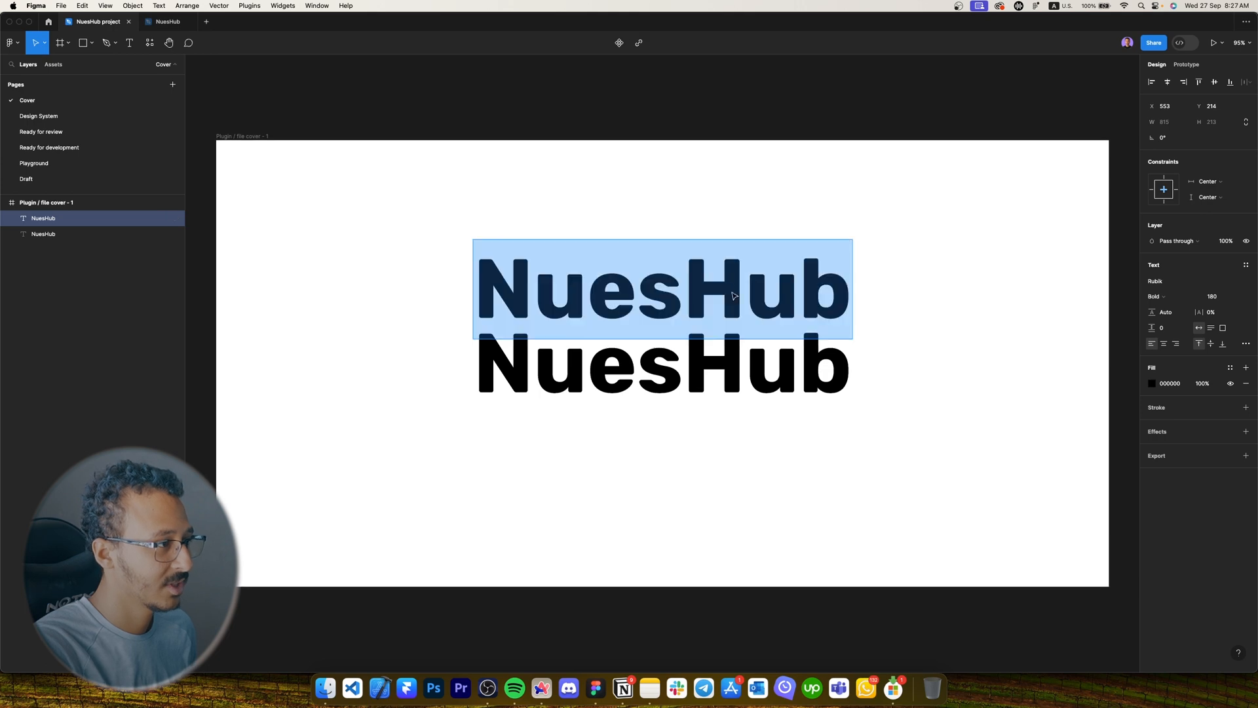
{"action": "key", "text": "Caps_Lock"}
{"action": "type", "text": "D"}
{"action": "key", "text": "Caps_Lock"}
{"action": "type", "text": "ashboard"}
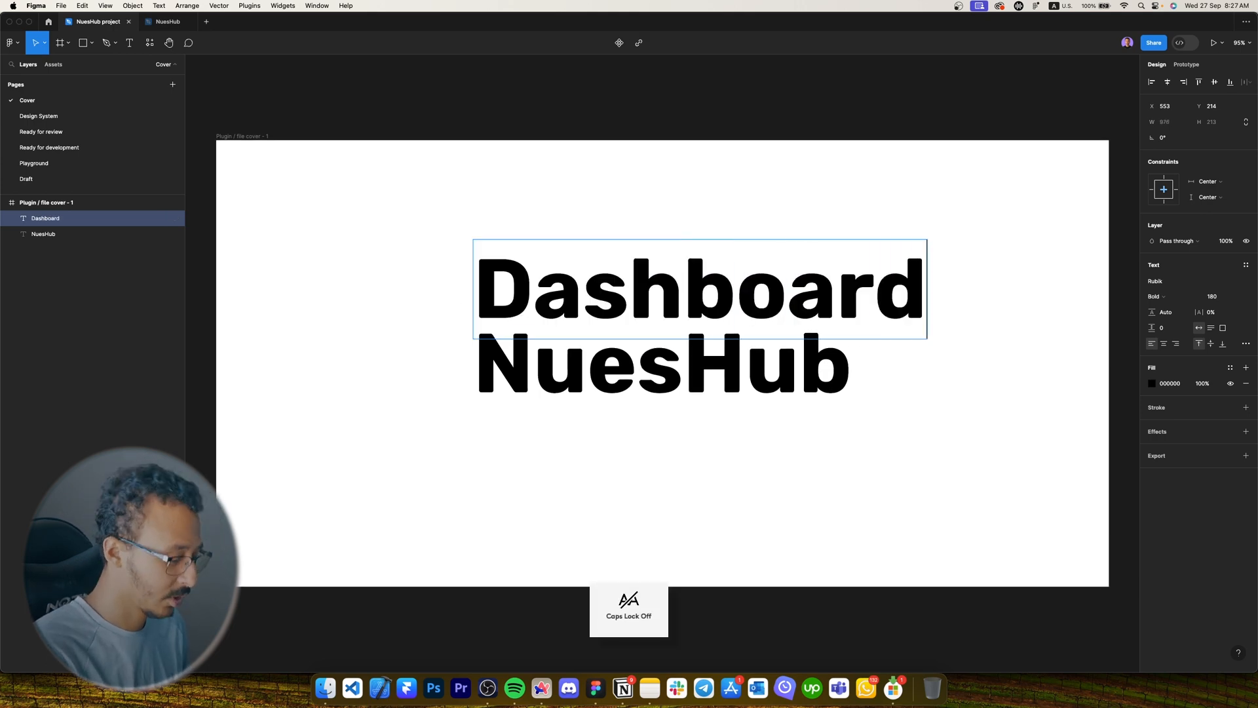
{"action": "type", "text": " +"}
{"action": "key", "text": "Caps_Lock"}
{"action": "type", "text": "L"}
{"action": "key", "text": "Caps_Lock"}
{"action": "type", "text": "and"}
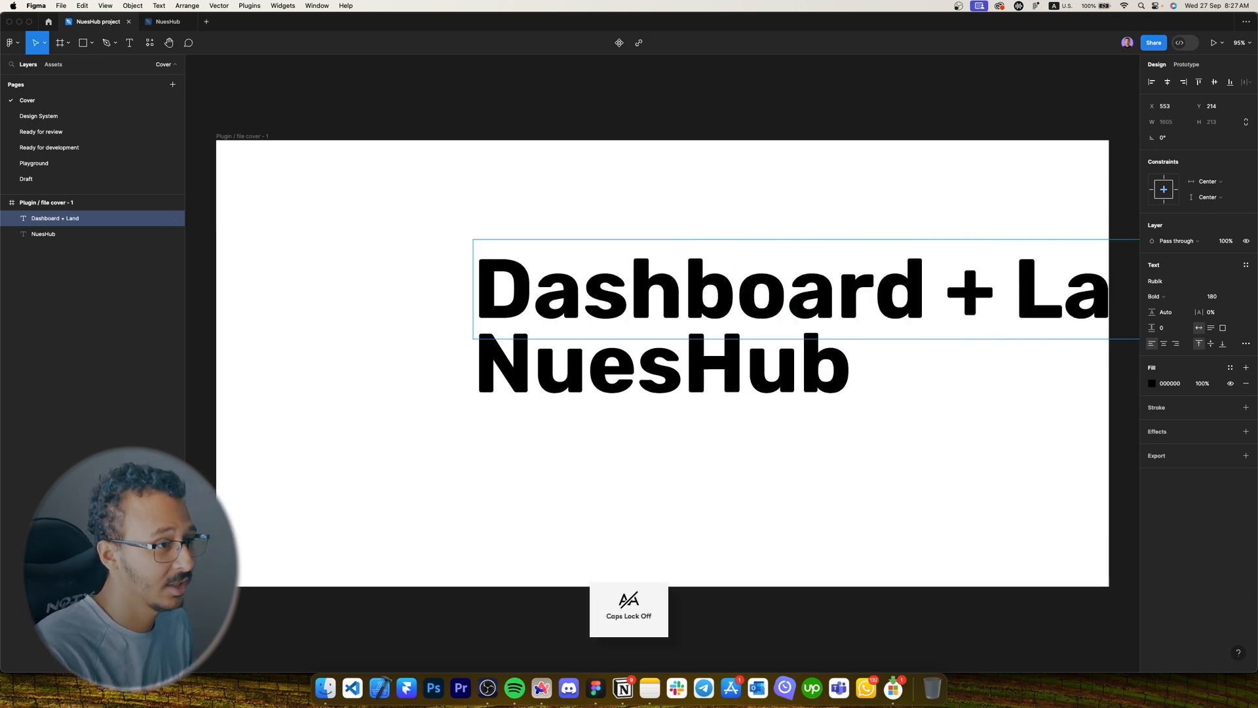
{"action": "type", "text": "ing"}
{"action": "key", "text": "Escape"}
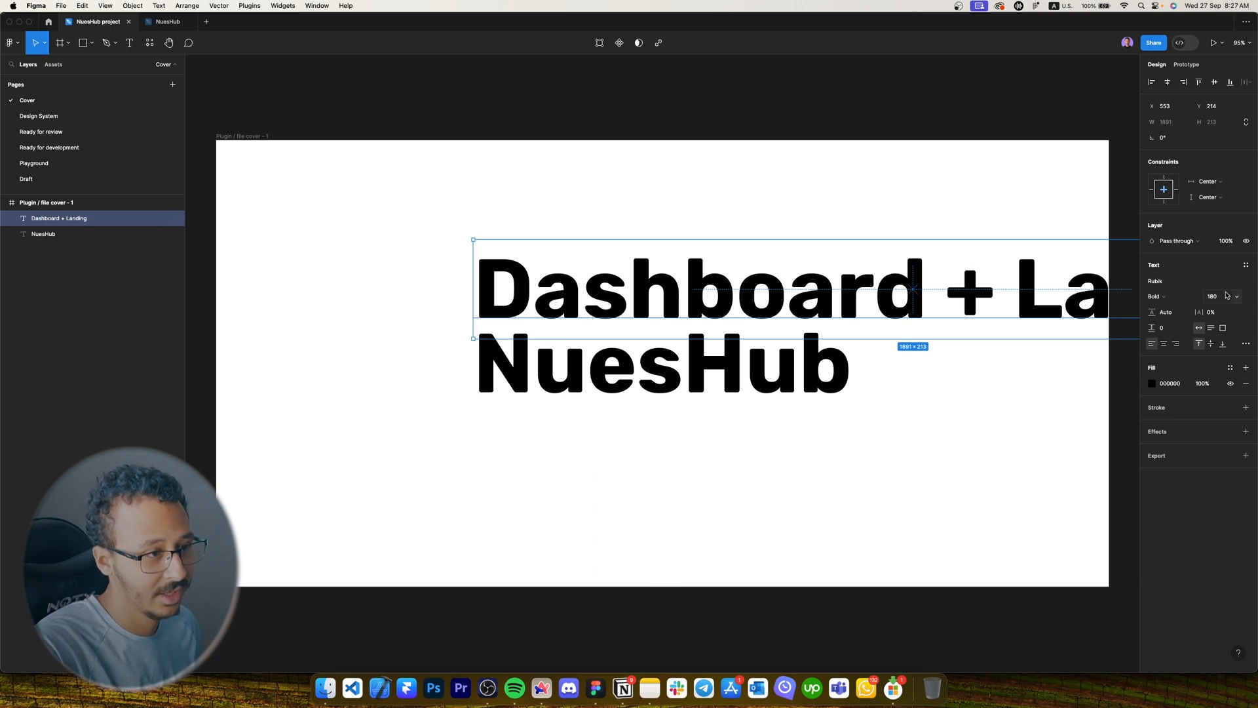
Set the subtitle to Regular weight, size 32, positioned just above NuesHub.
{"action": "left_click", "coordinate": [1212, 296]}
{"action": "type", "text": "64"}
{"action": "key", "text": "Return"}
{"action": "left_click", "coordinate": [1157, 296]}
{"action": "left_click", "coordinate": [1180, 262]}
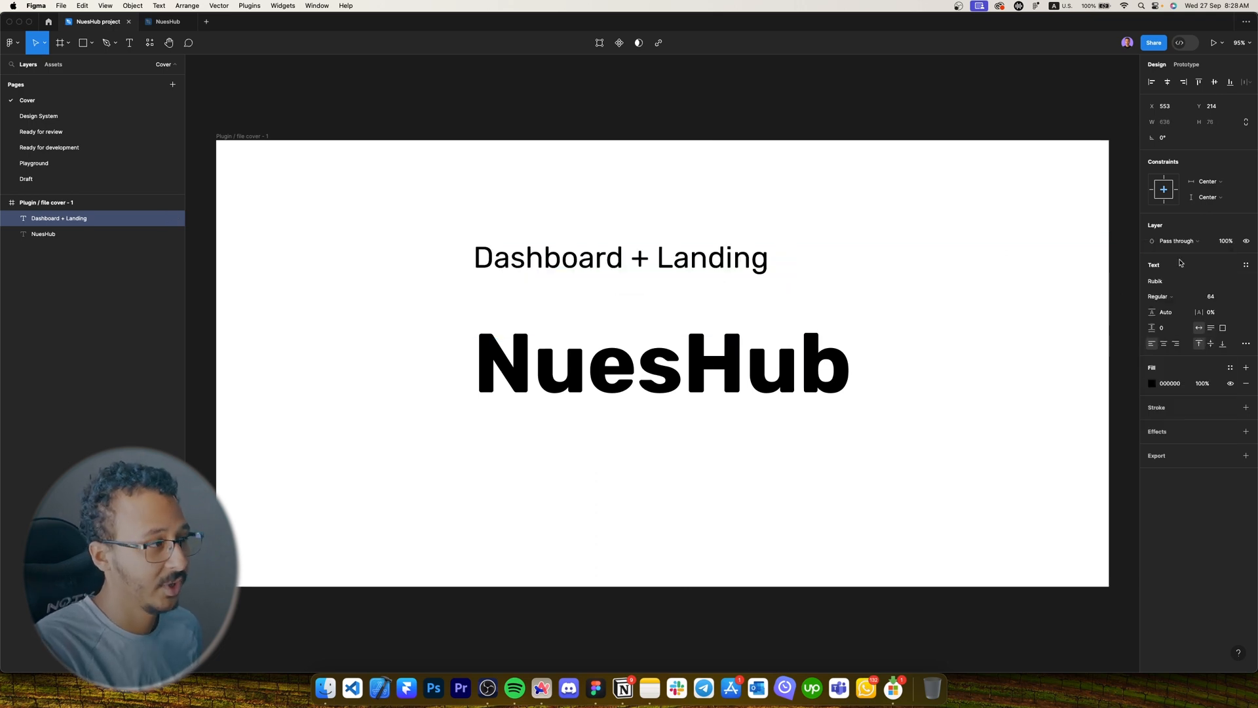
{"action": "left_click_drag", "start_coordinate": [556, 261], "coordinate": [645, 294]}
{"action": "left_click", "coordinate": [1226, 298]}
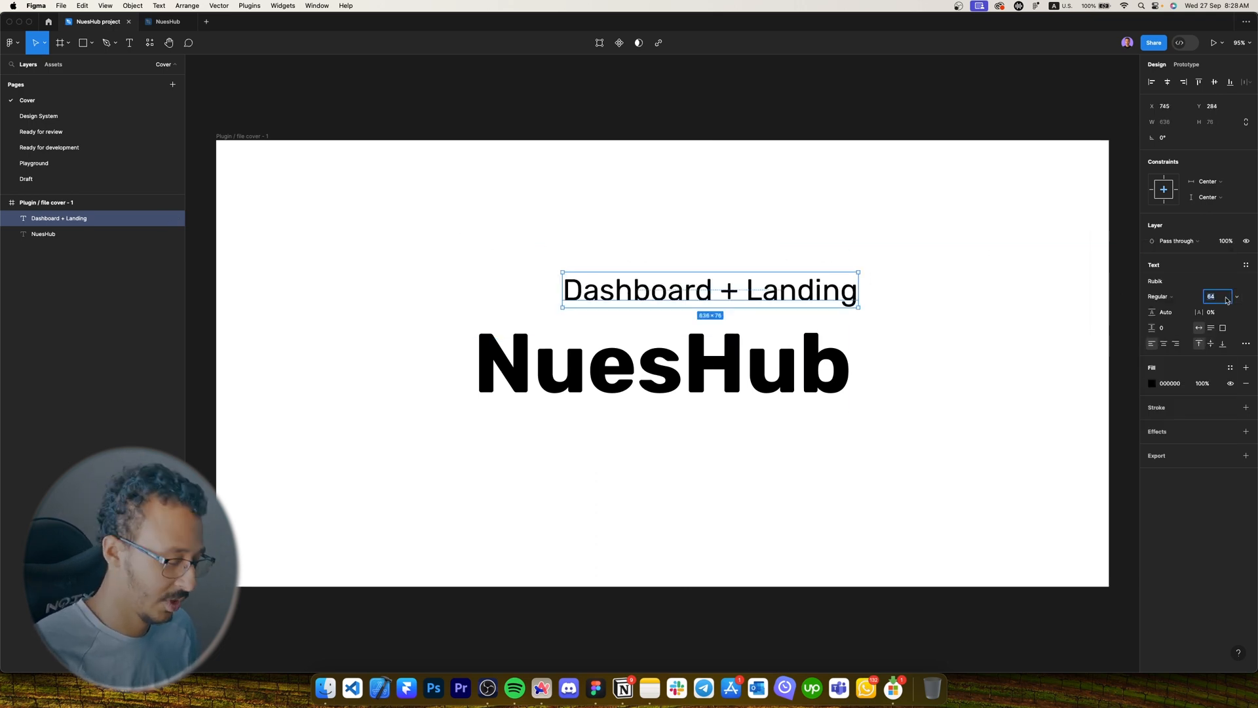
{"action": "type", "text": "32"}
{"action": "key", "text": "Return"}
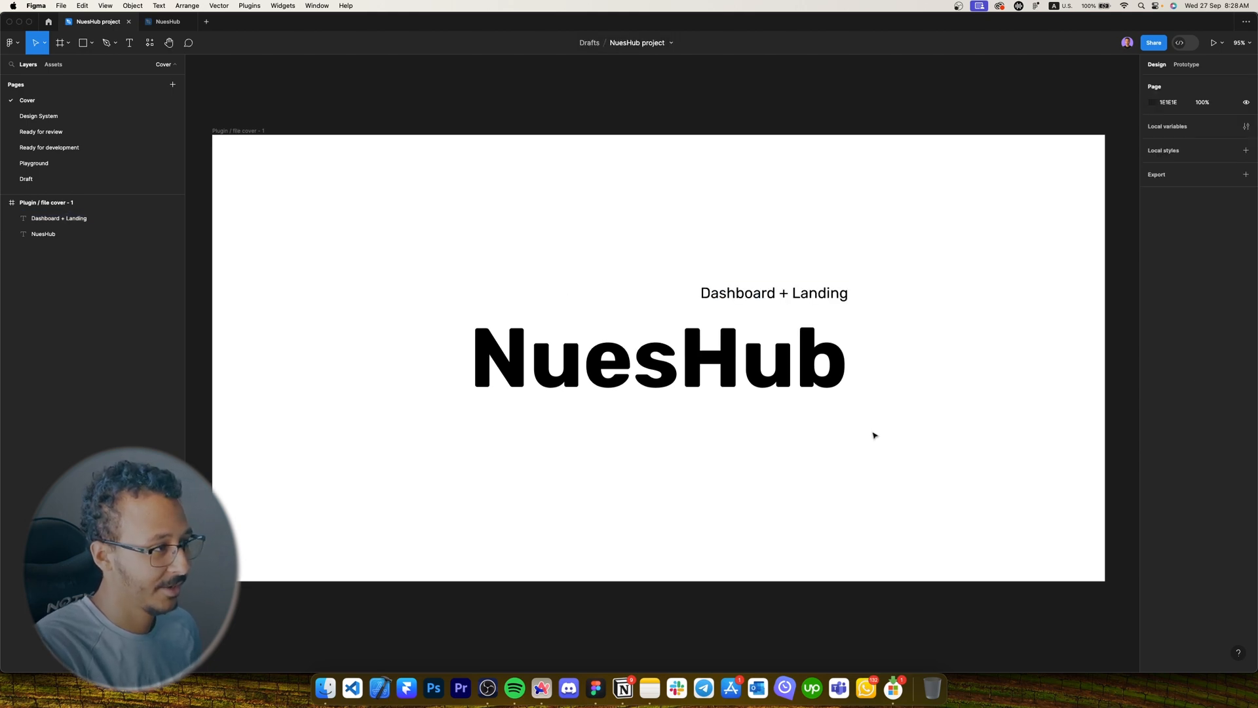
Rename the frame to 'Cover'.
{"action": "scroll", "coordinate": [874, 436], "scroll_direction": "left", "scroll_amount": 2}
{"action": "double_click", "coordinate": [316, 124]}
{"action": "type", "text": "Cover"}
{"action": "key", "text": "Return"}
{"action": "scroll", "coordinate": [571, 241], "scroll_direction": "down", "scroll_amount": 3}
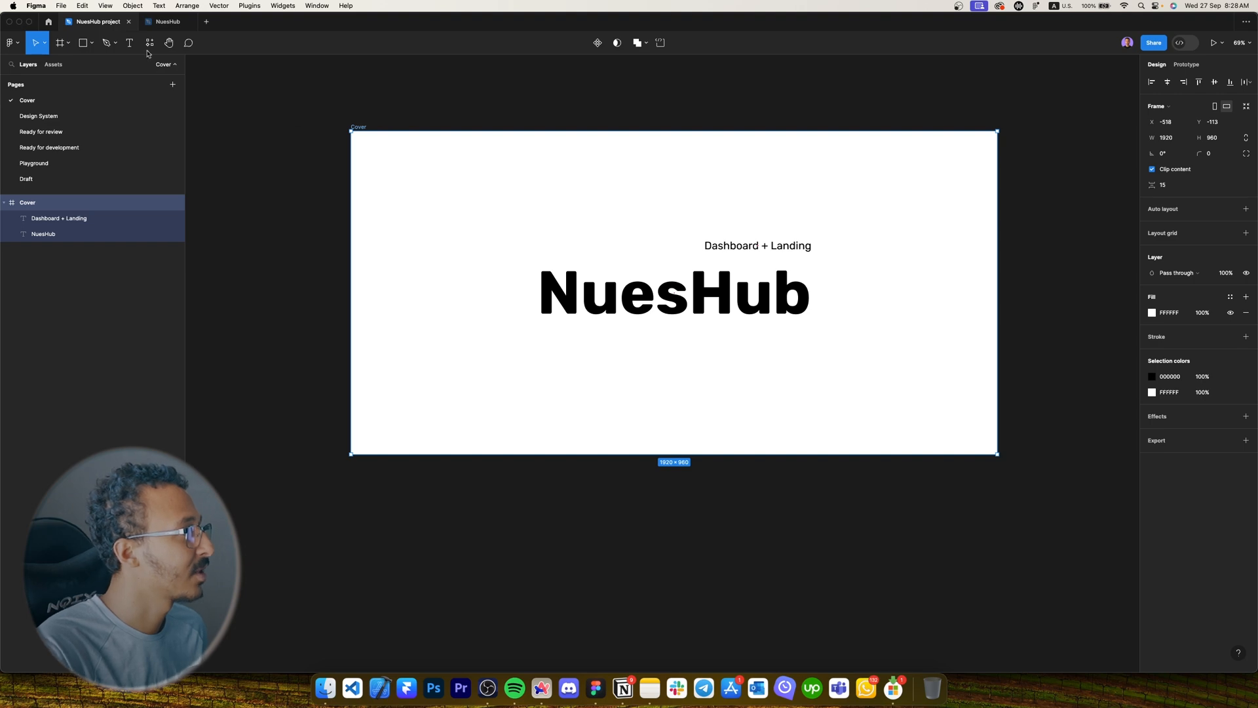
Set the Cover frame as the NuesHub file's thumbnail.
{"action": "left_click", "coordinate": [49, 22]}
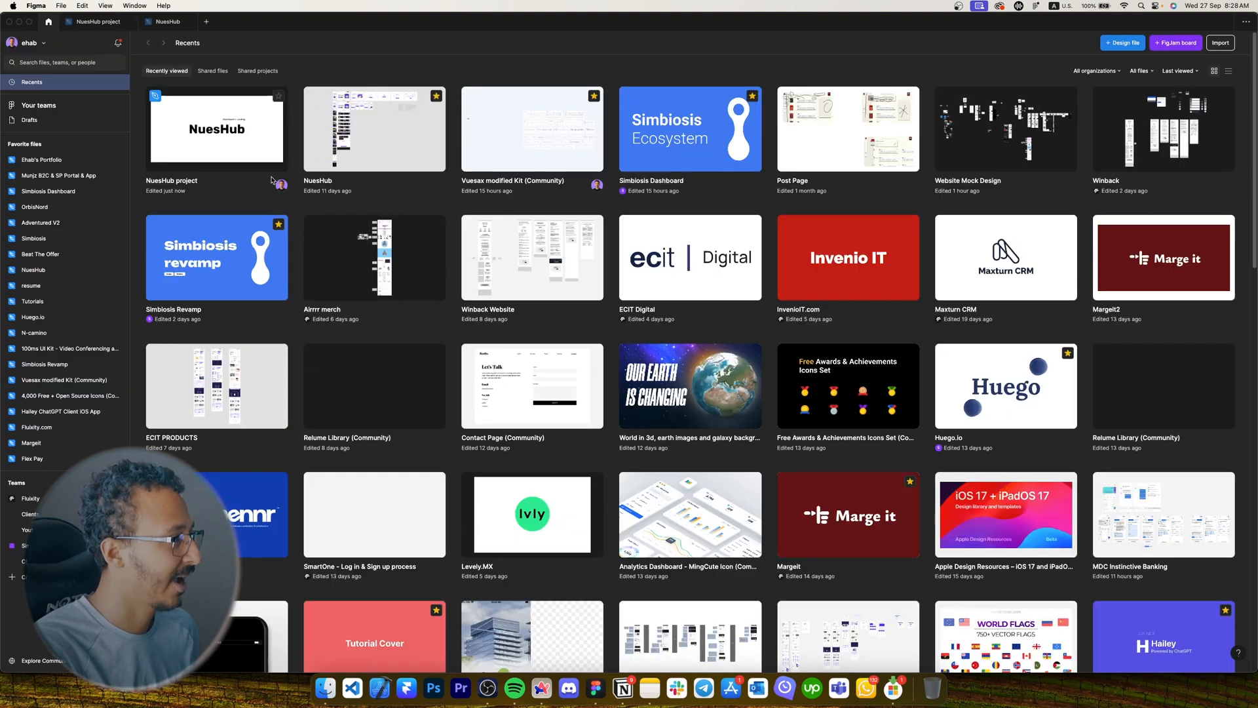
{"action": "left_click", "coordinate": [98, 21]}
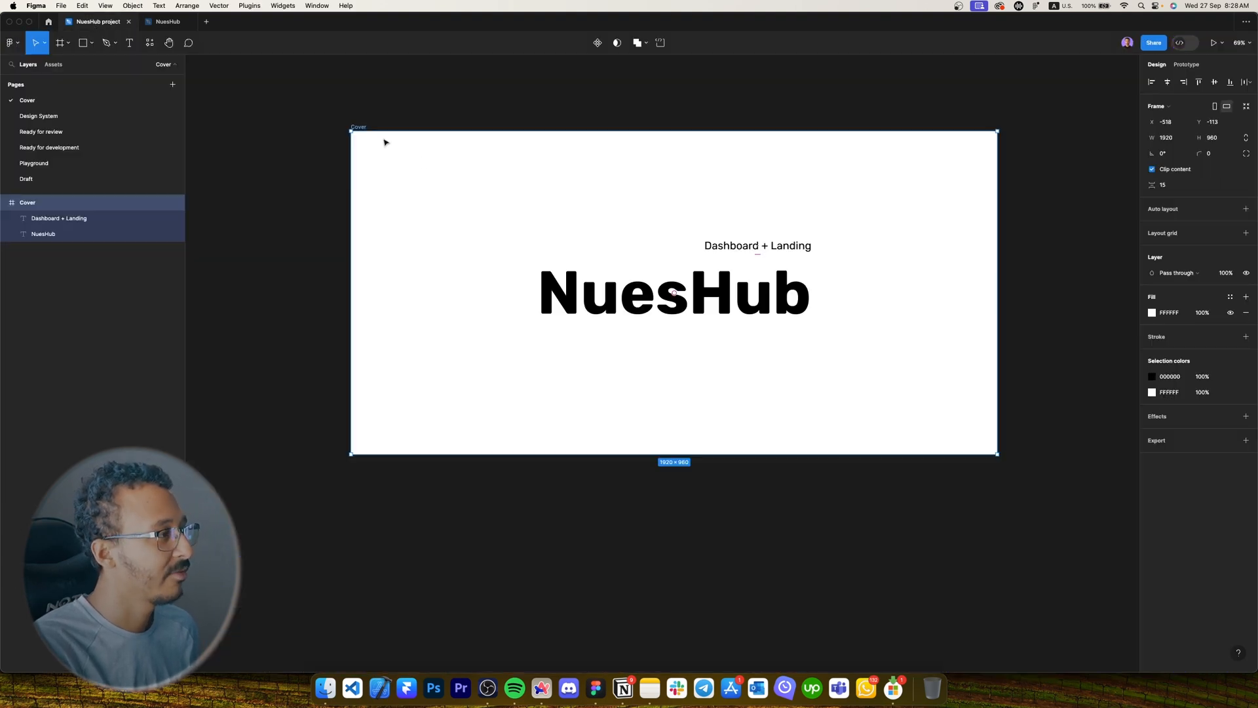
{"action": "left_click", "coordinate": [424, 112]}
{"action": "left_click", "coordinate": [359, 129]}
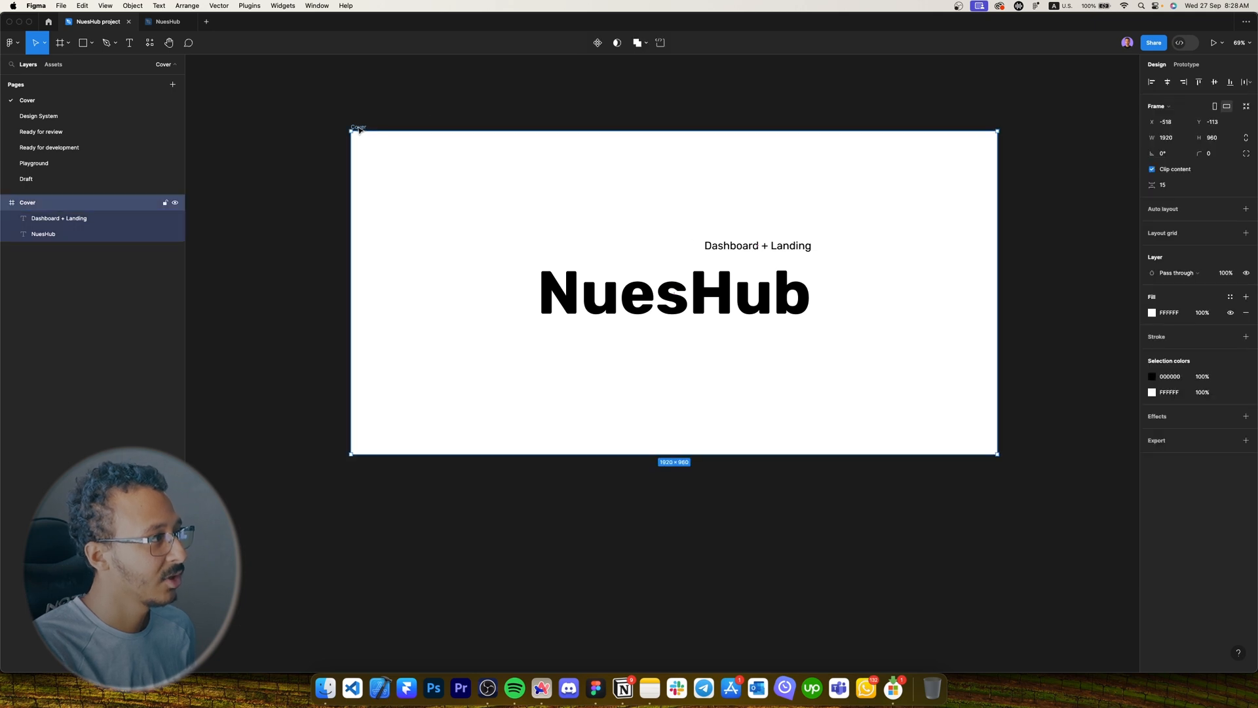
{"action": "right_click", "coordinate": [359, 129]}
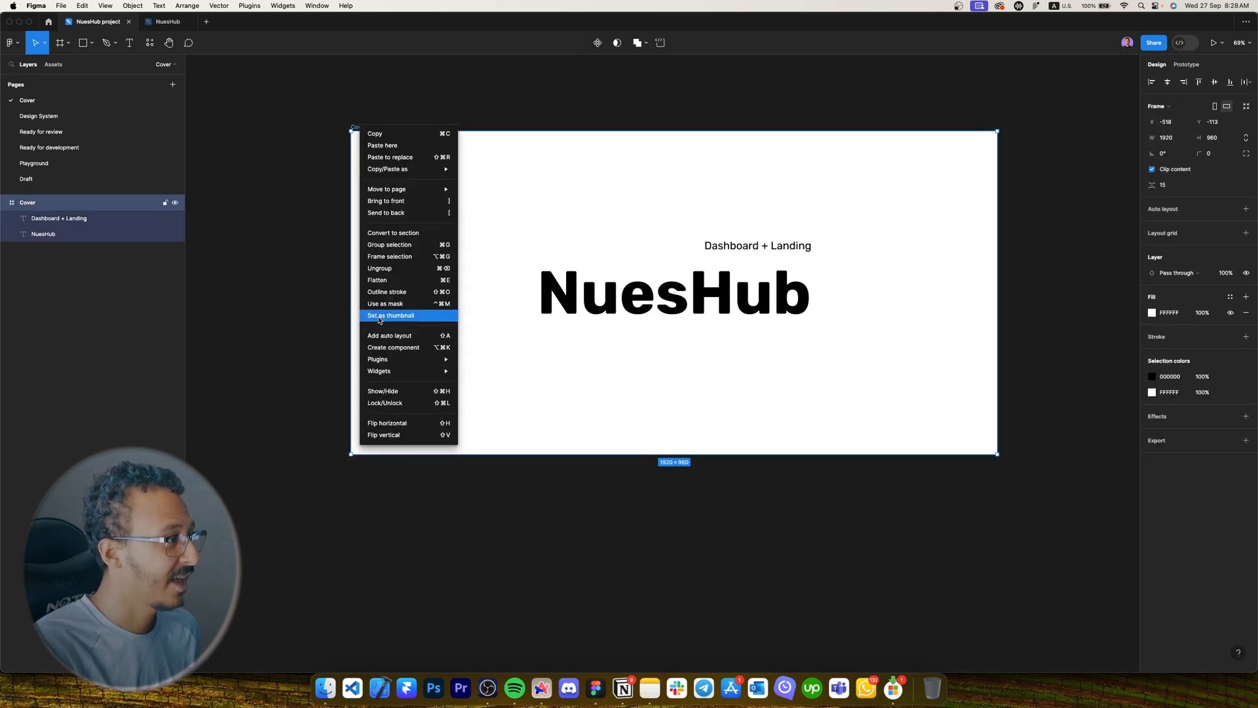
{"action": "left_click", "coordinate": [411, 319]}
Check the new preview in Recent files, then return and open the Playground page.
{"action": "left_click", "coordinate": [49, 22]}
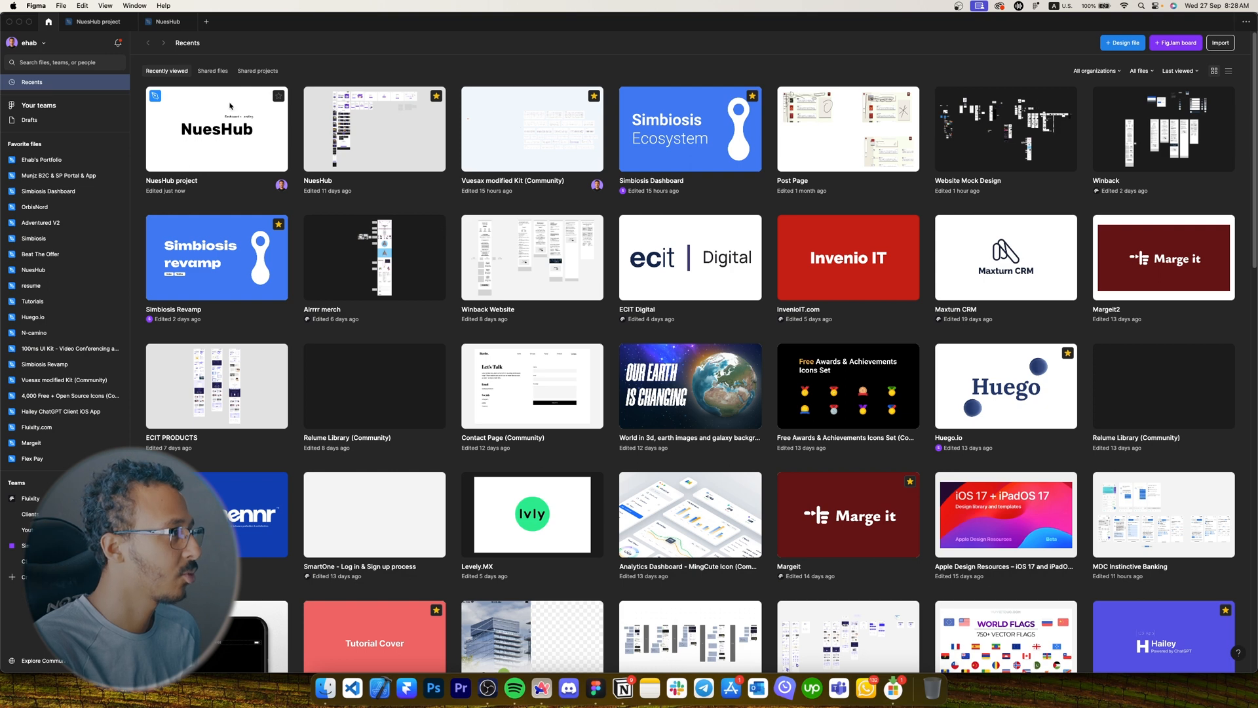
{"action": "left_click", "coordinate": [100, 24]}
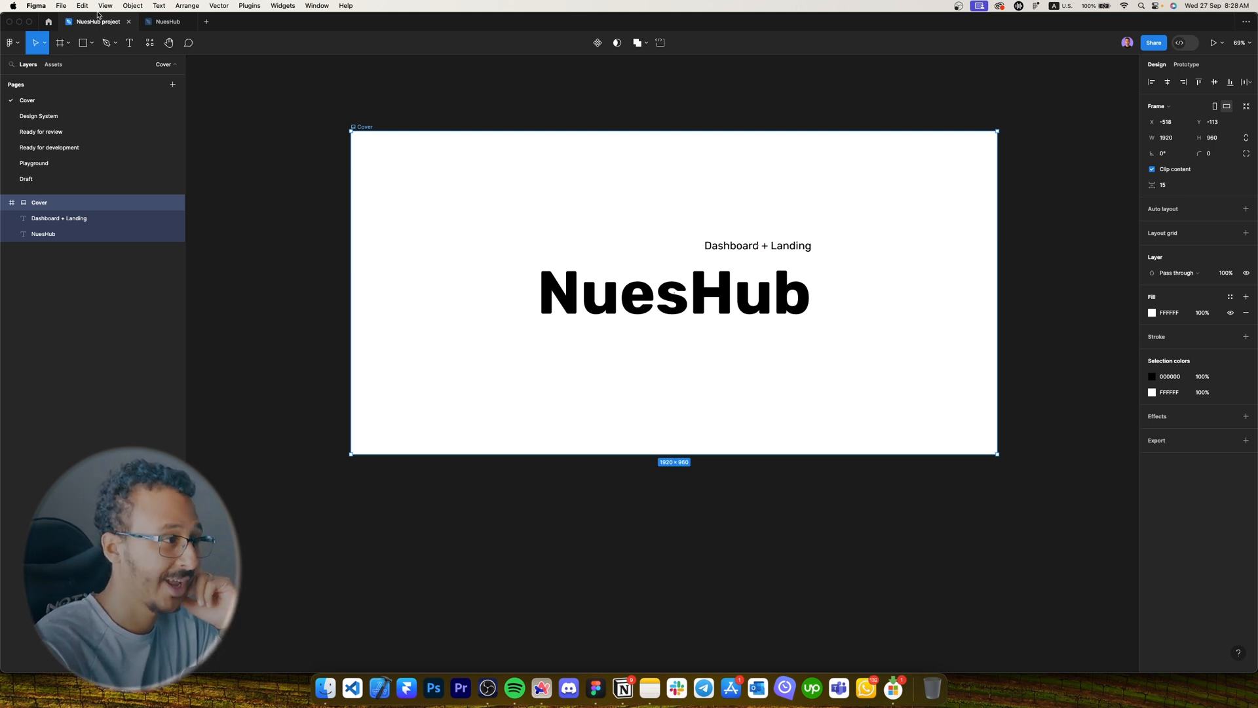
{"action": "left_click", "coordinate": [342, 107]}
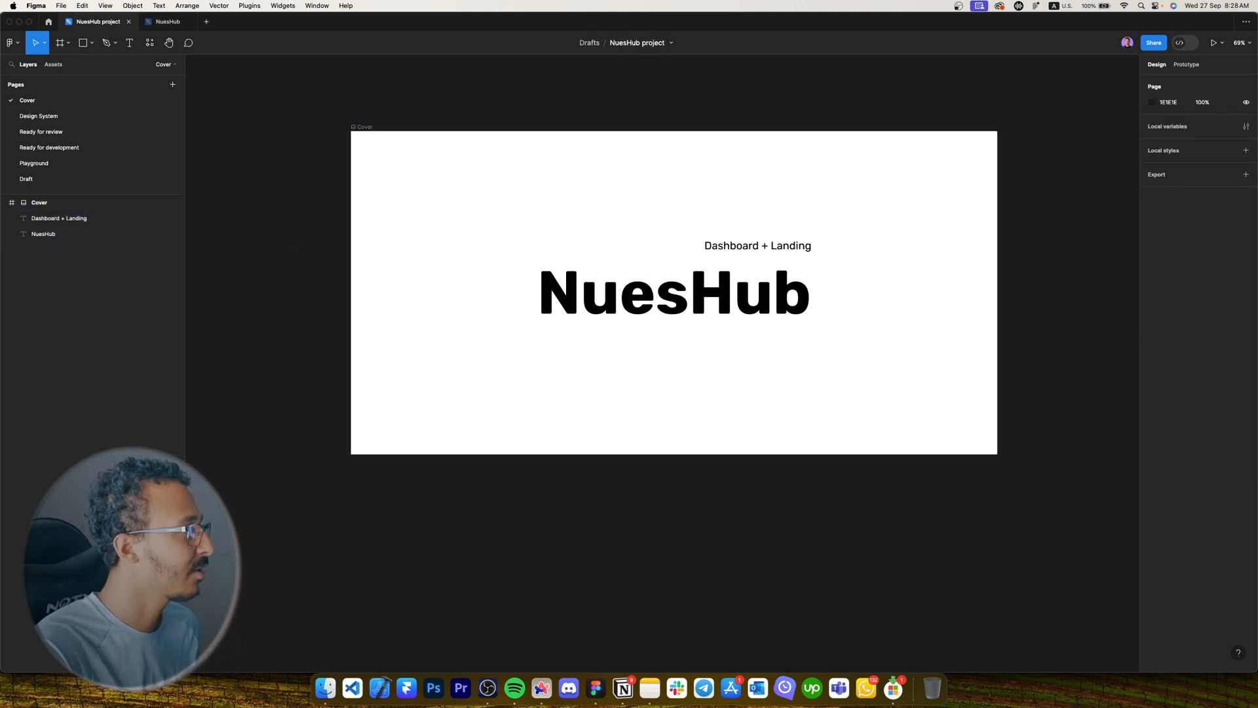
{"action": "left_click", "coordinate": [64, 164]}
Select the black swatch rectangle and explore its fill style options.
{"action": "scroll", "coordinate": [711, 274], "scroll_direction": "down", "scroll_amount": 4}
{"action": "left_click", "coordinate": [754, 247]}
{"action": "scroll", "coordinate": [755, 247], "scroll_direction": "right", "scroll_amount": 2}
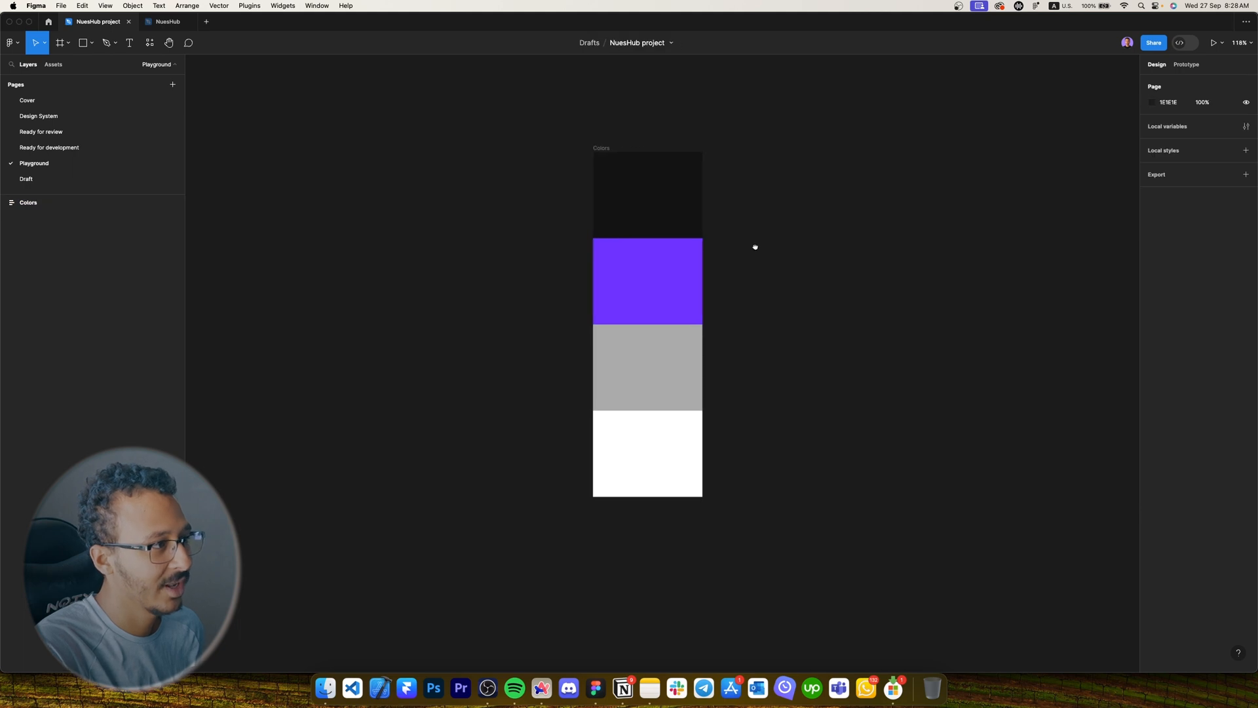
{"action": "left_click", "coordinate": [570, 229]}
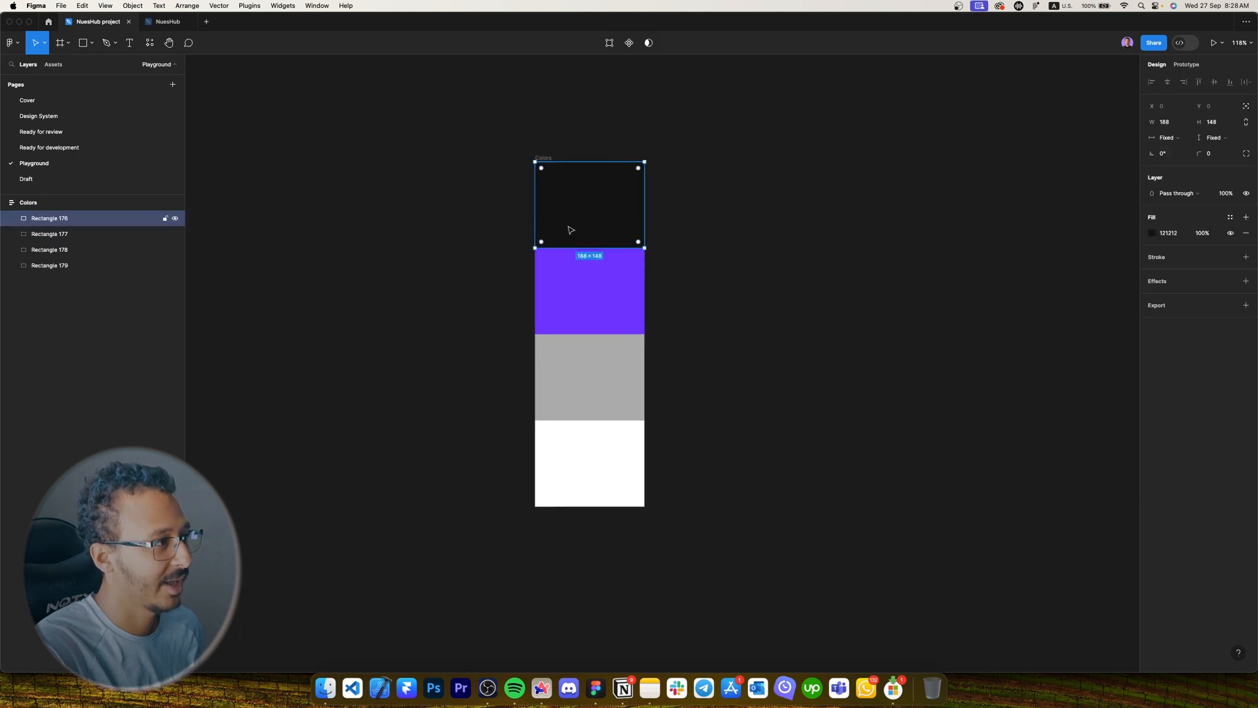
{"action": "left_click", "coordinate": [733, 383]}
{"action": "scroll", "coordinate": [767, 236], "scroll_direction": "right", "scroll_amount": 2}
{"action": "left_click", "coordinate": [519, 217]}
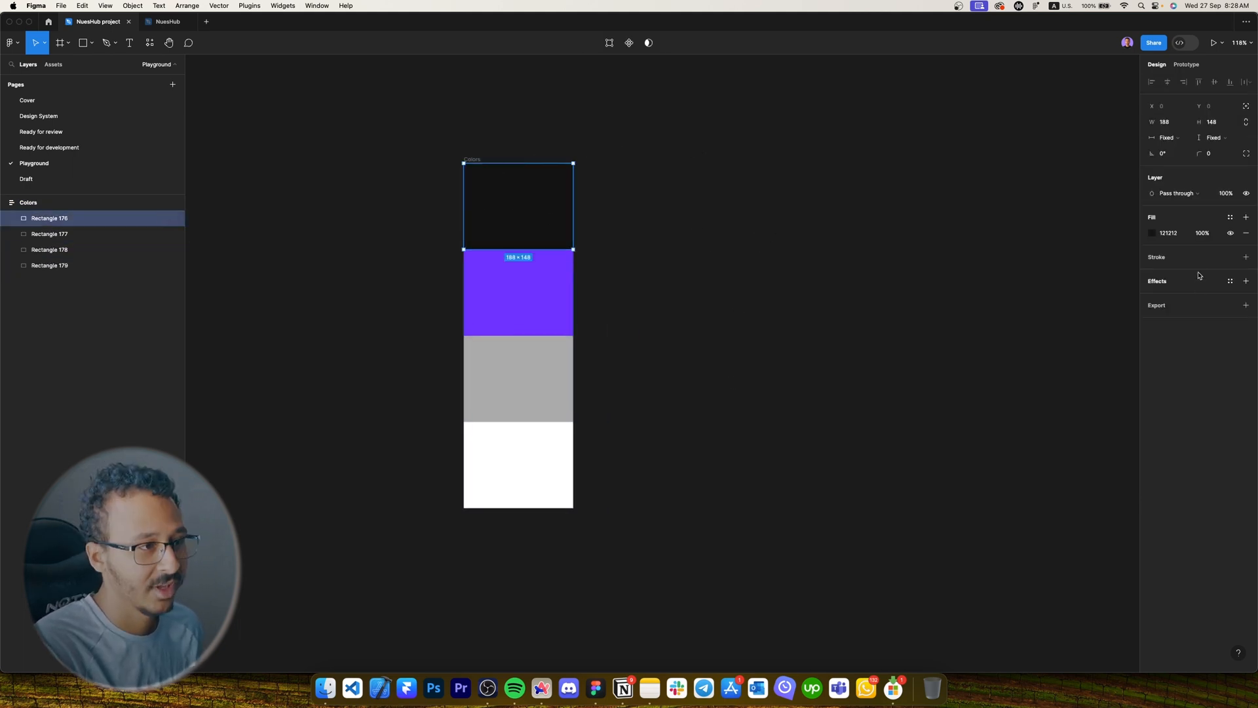
{"action": "left_click", "coordinate": [1230, 217]}
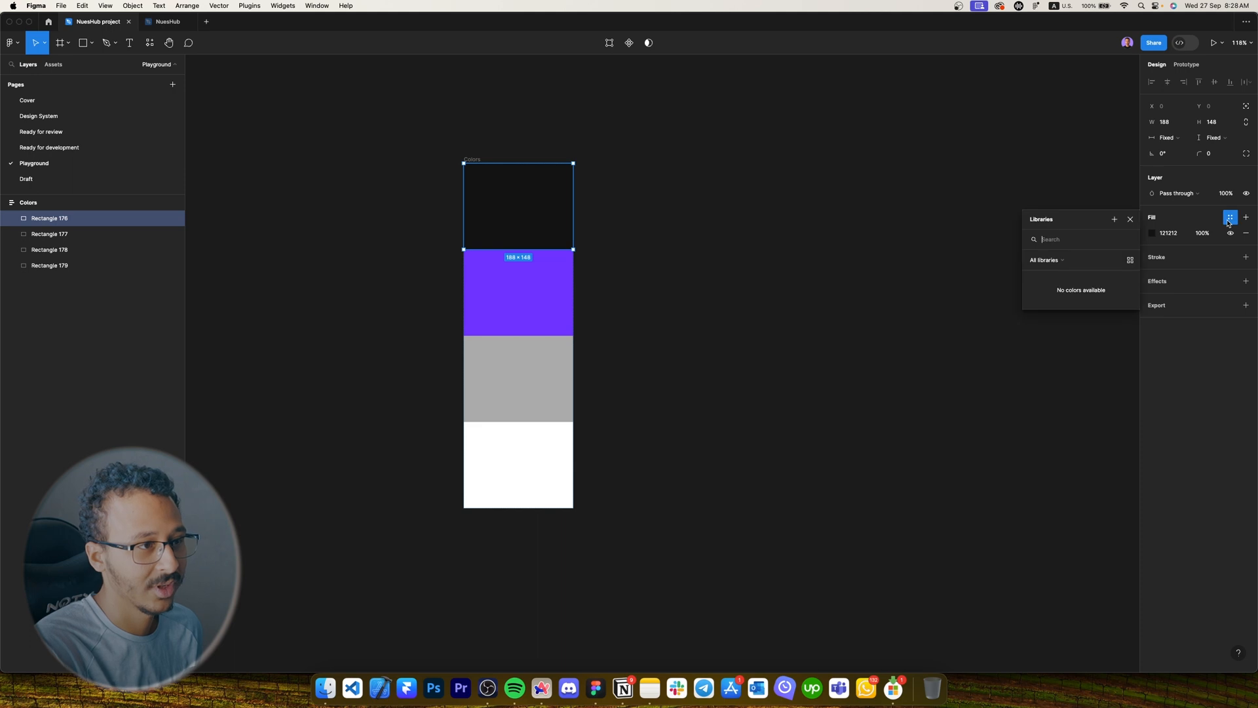
{"action": "left_click", "coordinate": [1113, 219]}
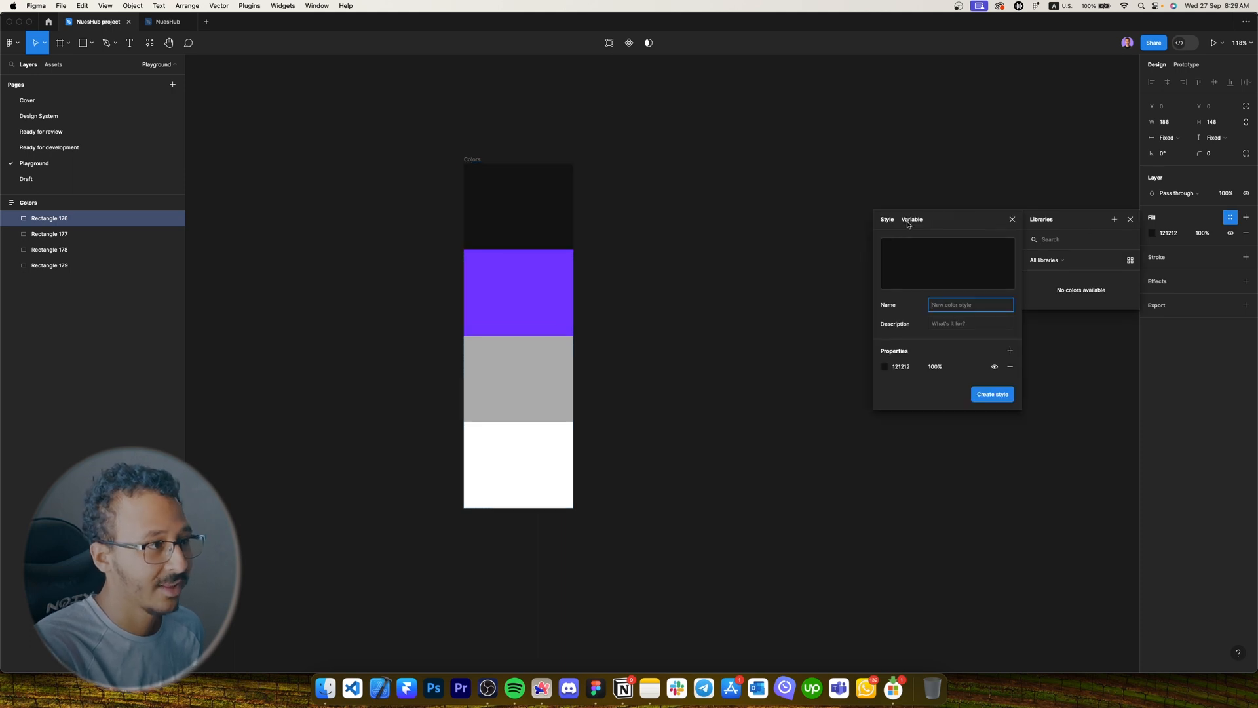
{"action": "left_click", "coordinate": [1013, 220]}
{"action": "left_click", "coordinate": [1114, 219]}
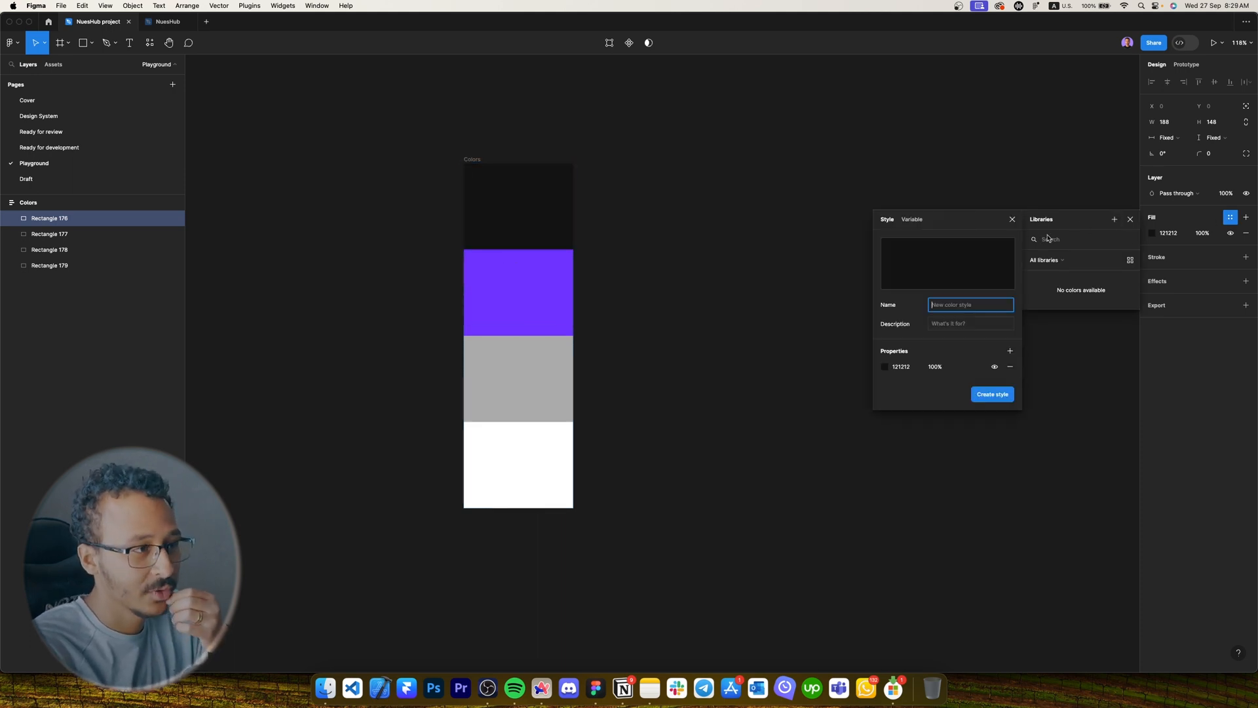
{"action": "left_click", "coordinate": [1012, 220]}
{"action": "left_click", "coordinate": [829, 194]}
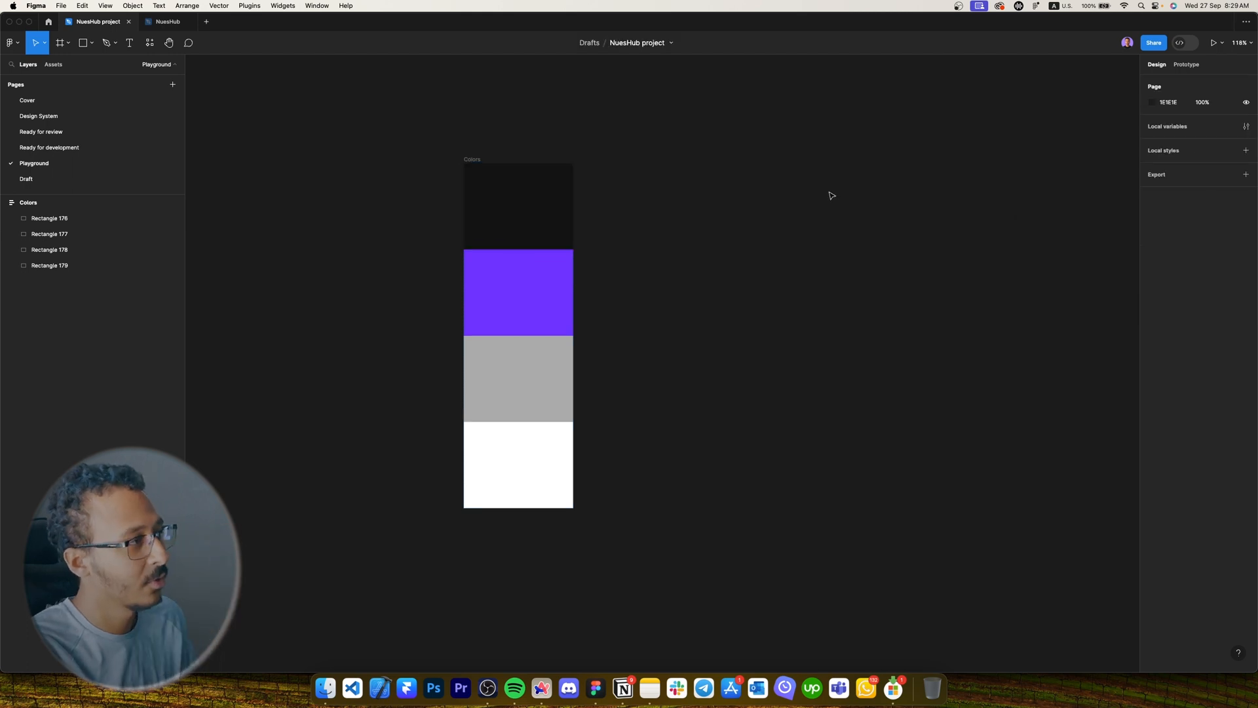
Save the black fill as a colour style named 'Dark'.
{"action": "left_click", "coordinate": [537, 202]}
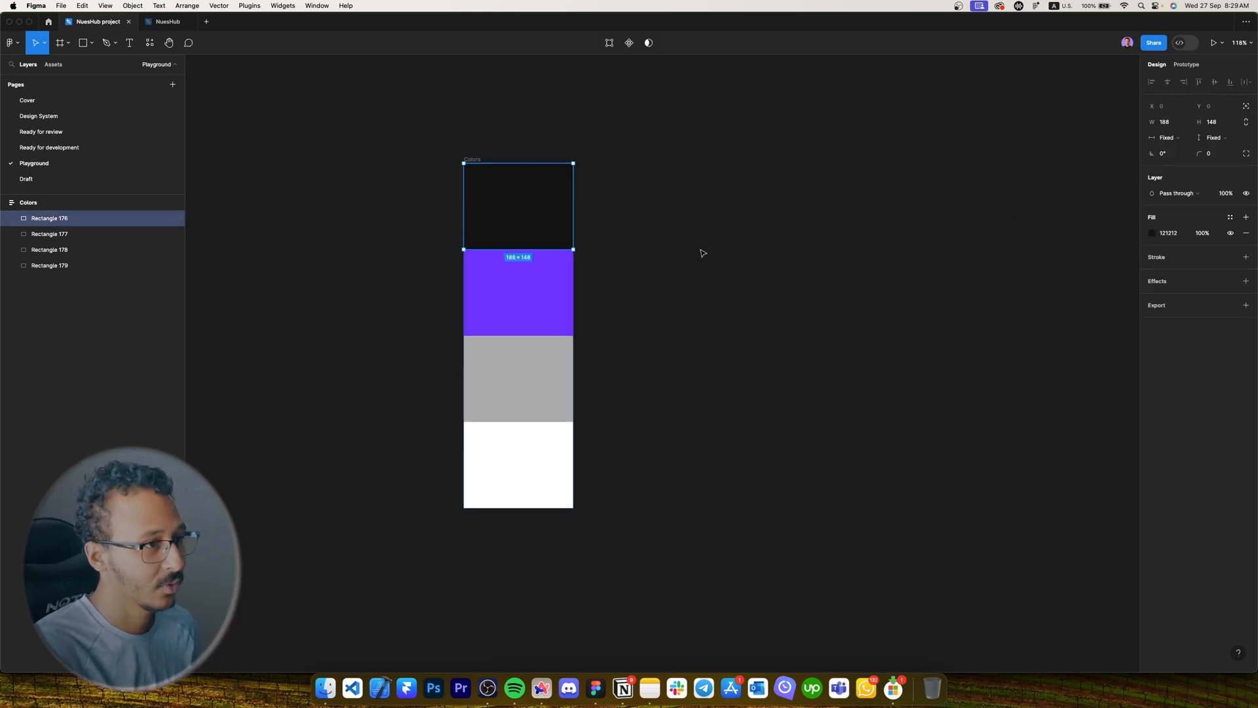
{"action": "left_click", "coordinate": [1152, 234]}
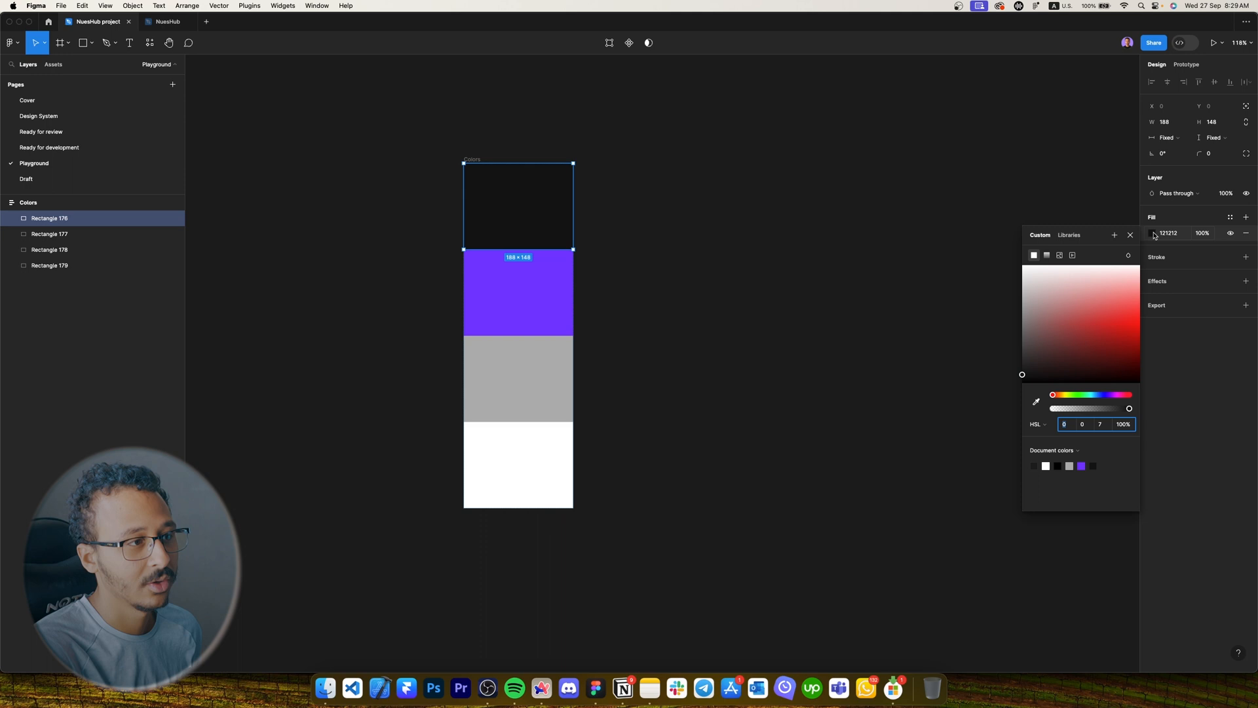
{"action": "left_click", "coordinate": [1114, 236]}
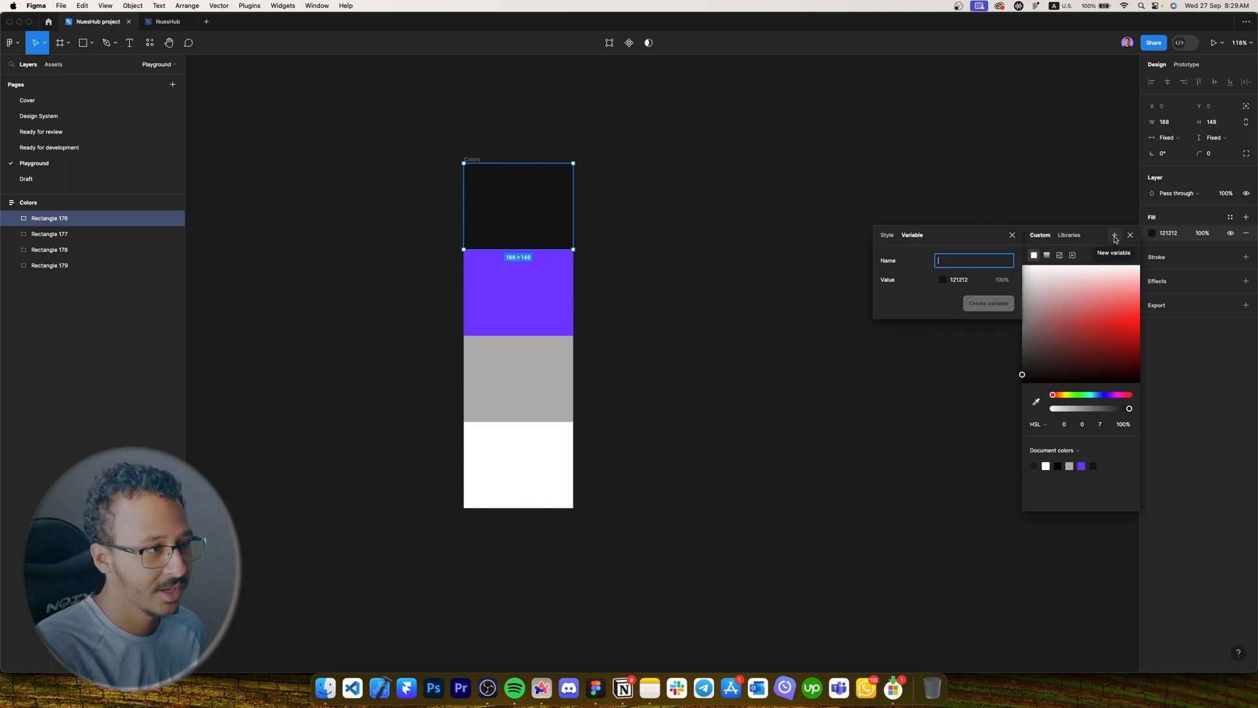
{"action": "left_click", "coordinate": [889, 236]}
{"action": "left_click", "coordinate": [911, 236]}
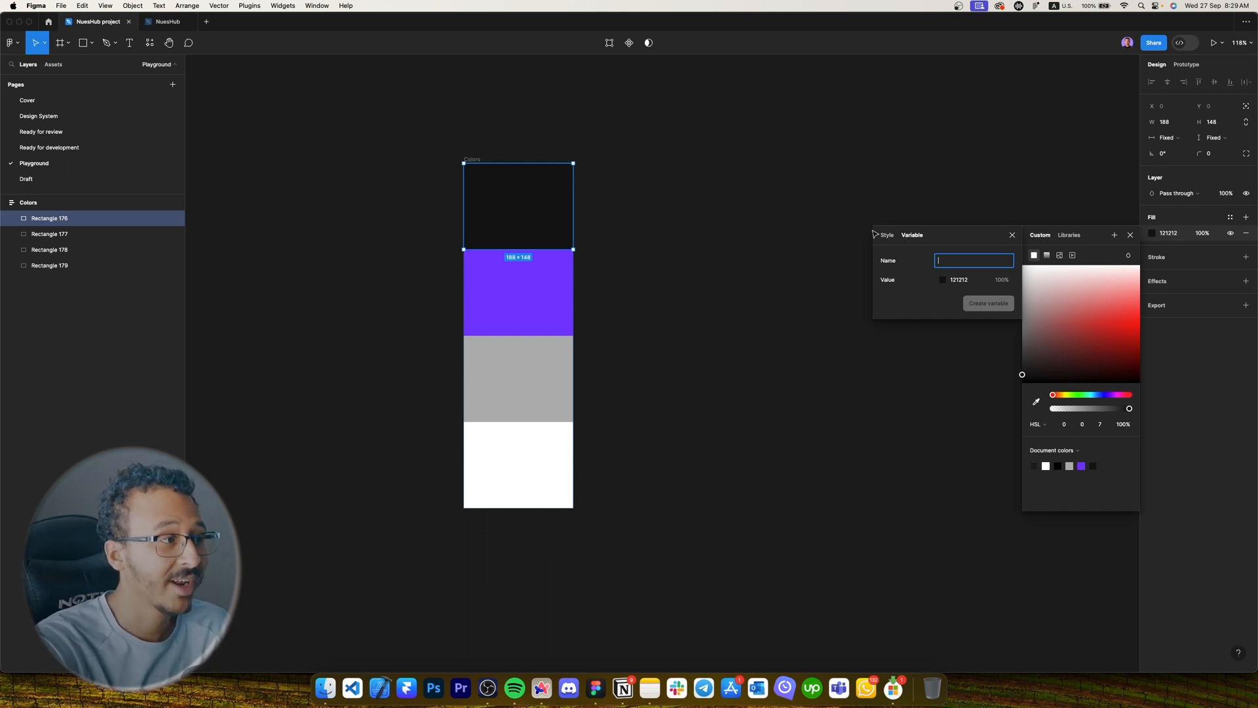
{"action": "left_click", "coordinate": [886, 234]}
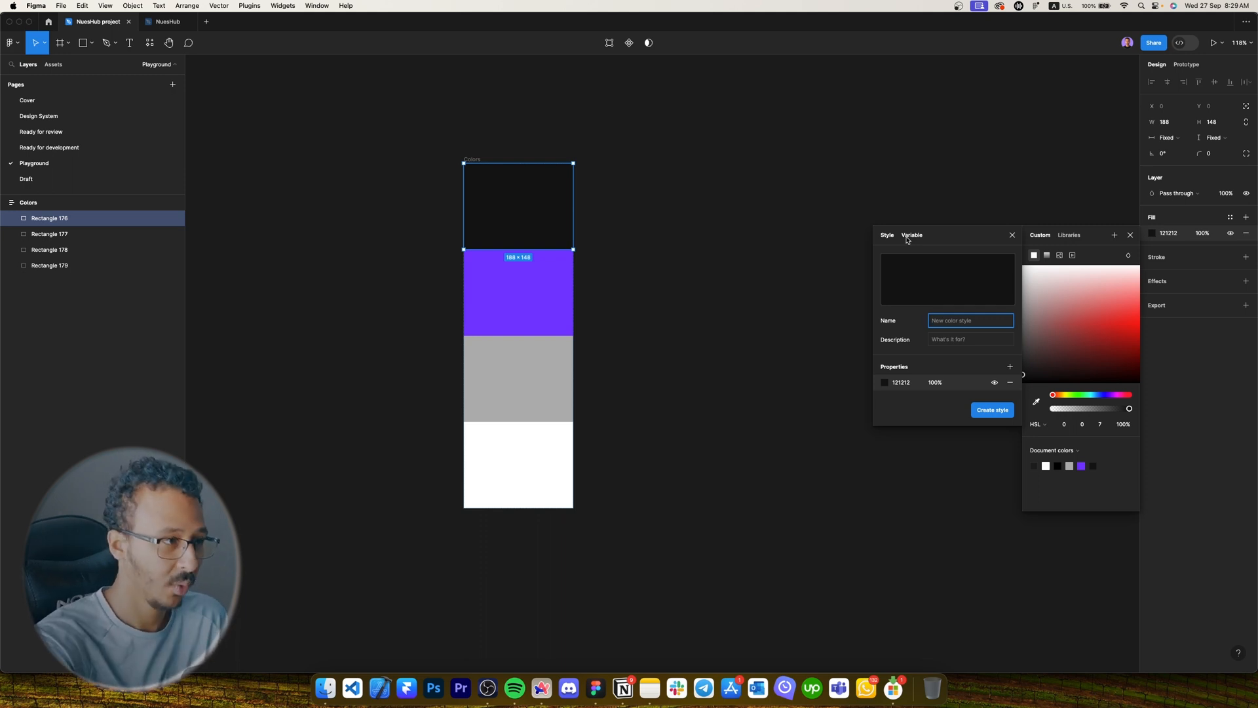
{"action": "left_click", "coordinate": [889, 238]}
{"action": "left_click", "coordinate": [958, 321]}
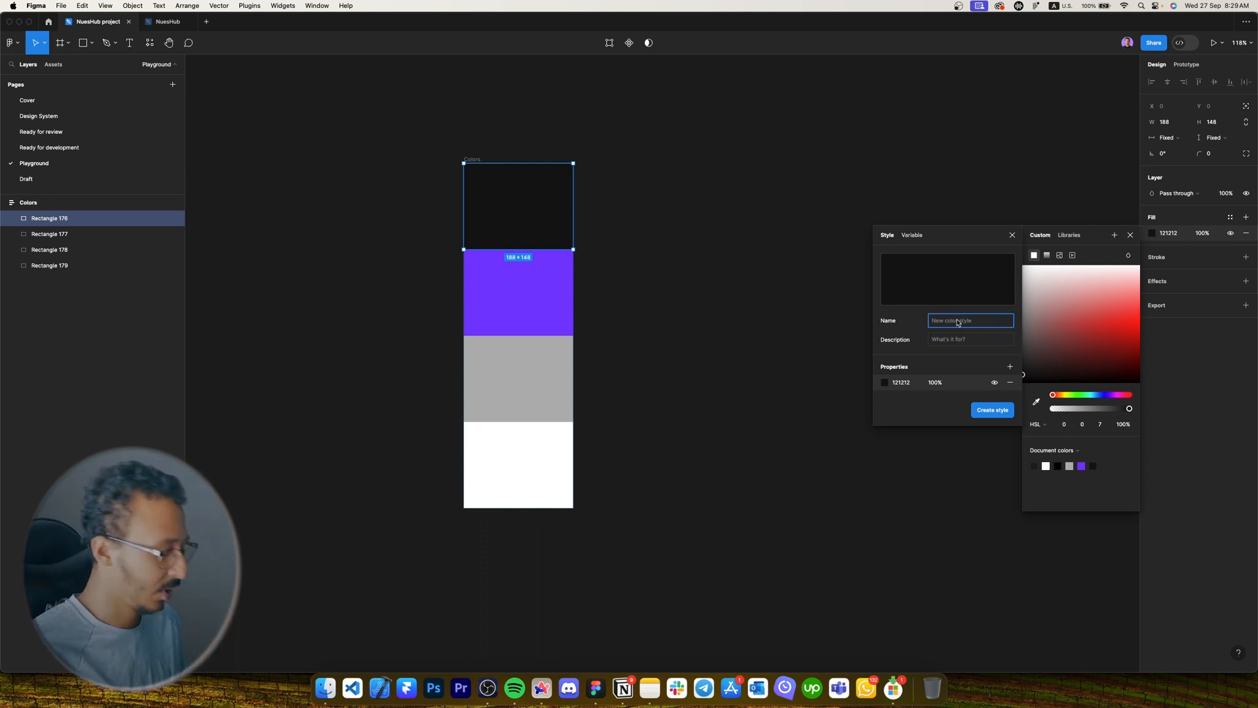
{"action": "type", "text": "Dark"}
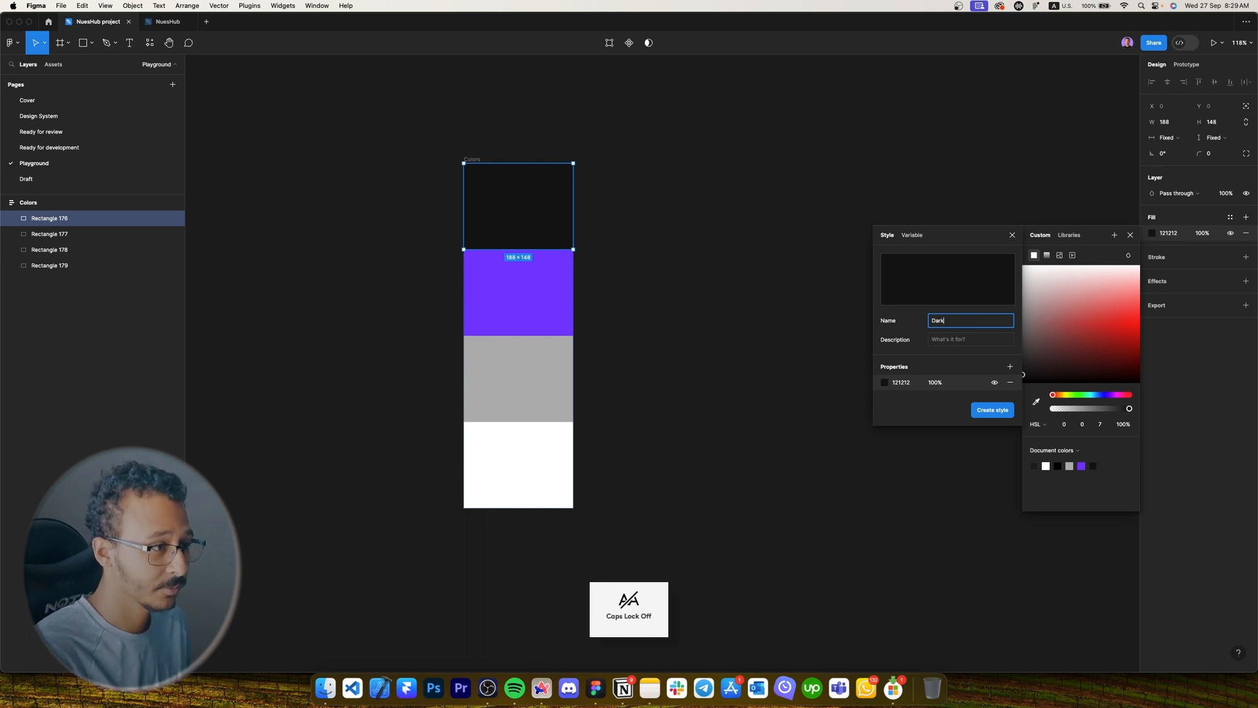
{"action": "key", "text": "Return"}
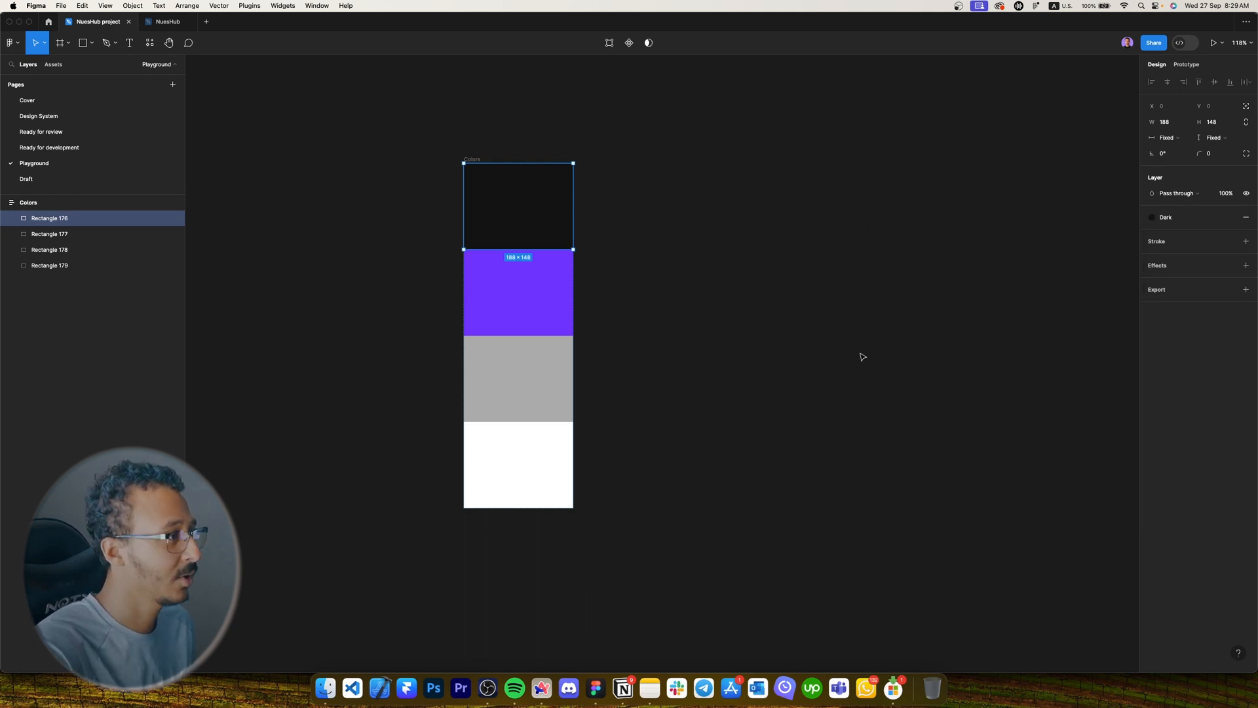
Save the purple swatch's fill as a colour style named 'Primary'.
{"action": "left_click", "coordinate": [461, 280]}
{"action": "left_click", "coordinate": [467, 281]}
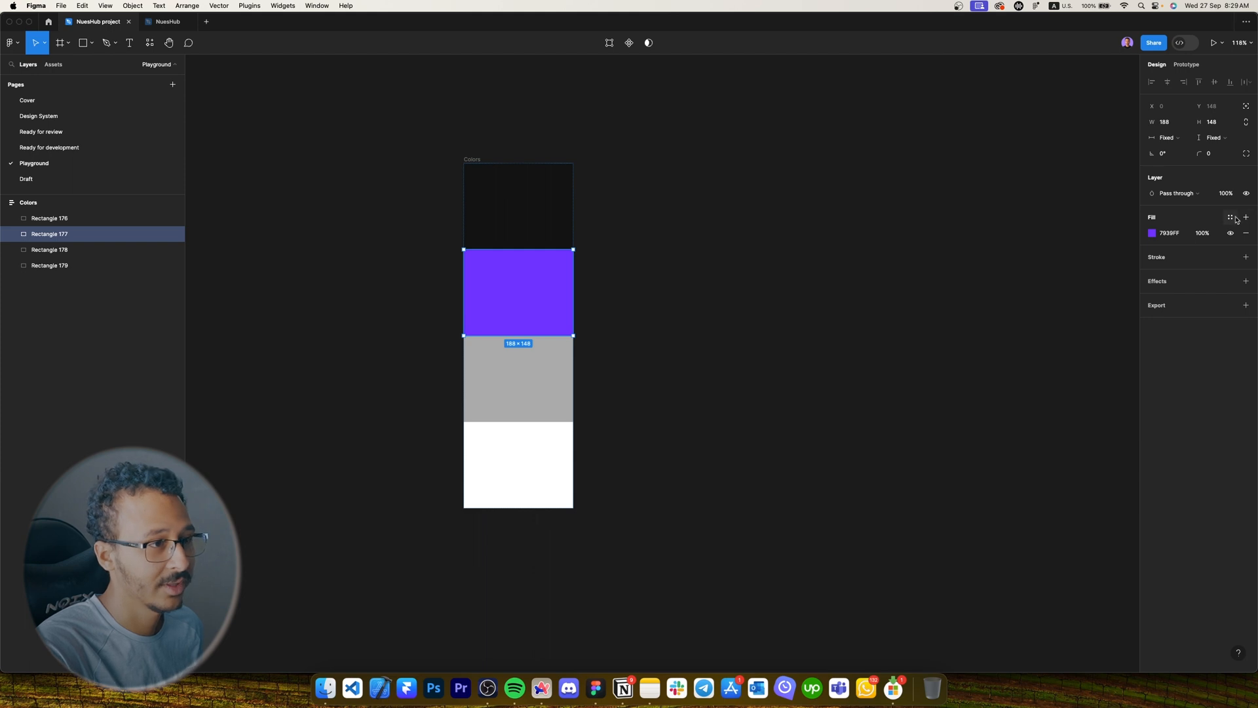
{"action": "left_click", "coordinate": [1231, 216]}
{"action": "left_click", "coordinate": [1113, 219]}
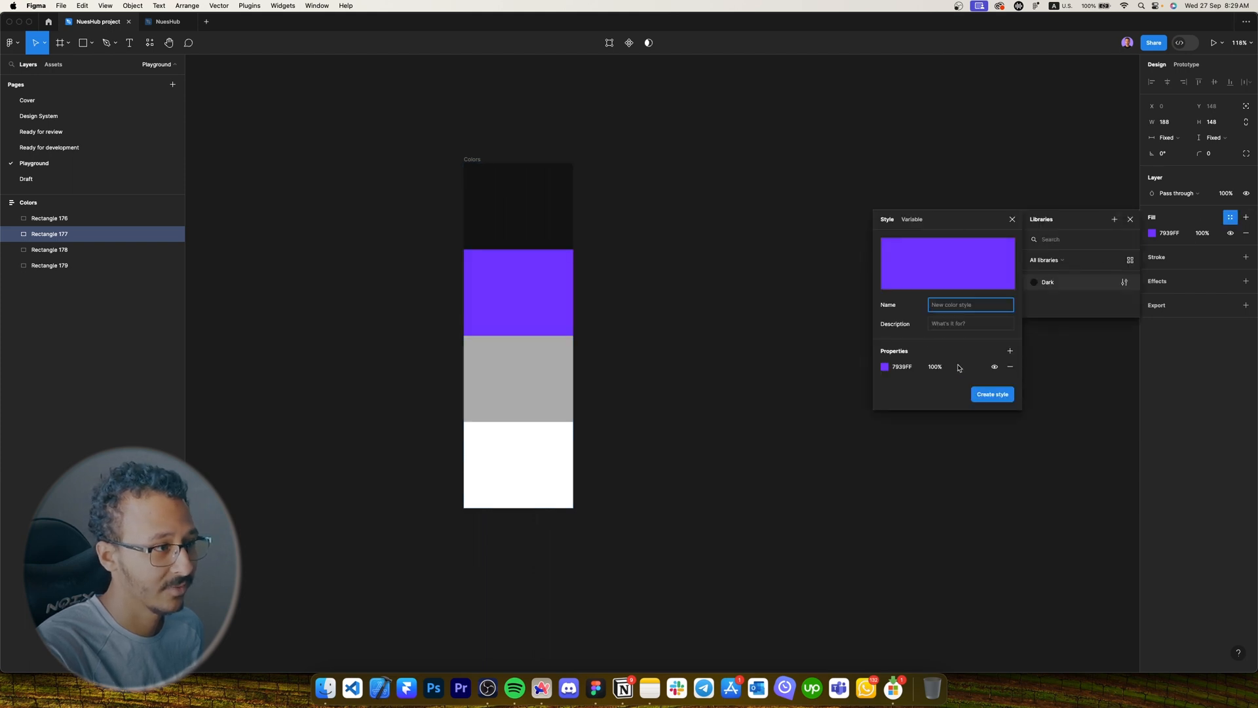
{"action": "left_click", "coordinate": [938, 304]}
{"action": "key", "text": "Caps_Lock"}
{"action": "type", "text": "P"}
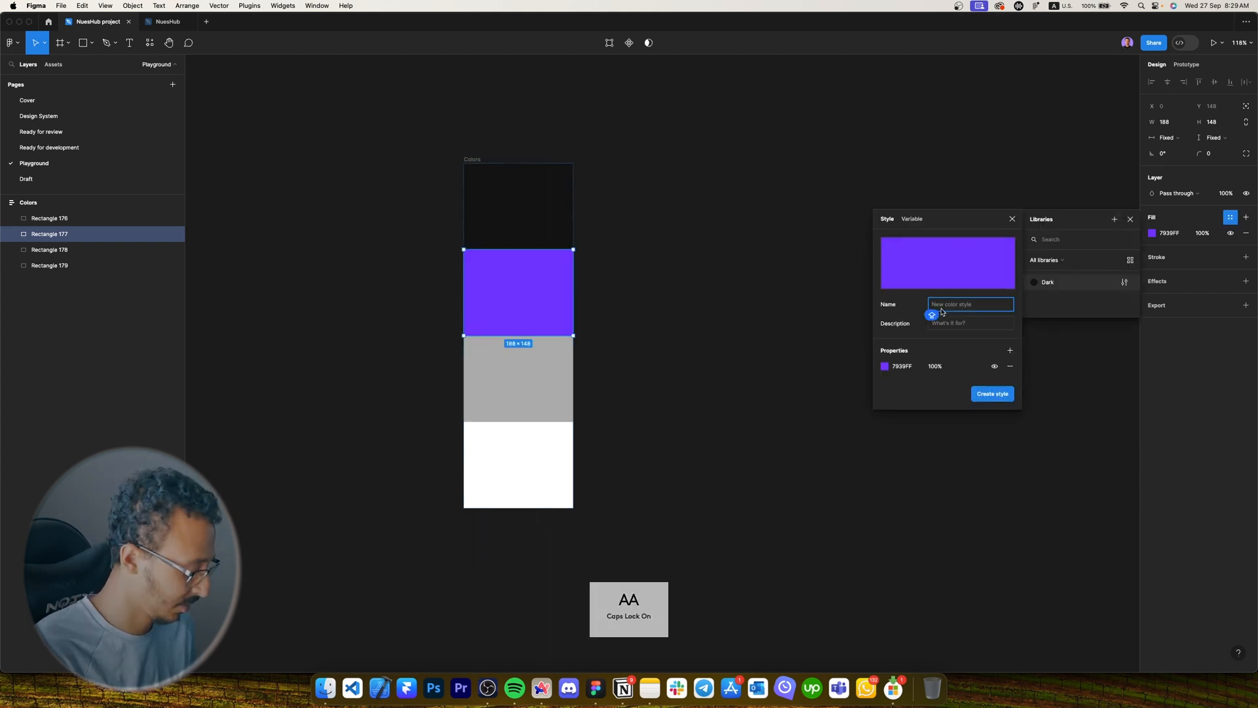
{"action": "key", "text": "Caps_Lock"}
{"action": "type", "text": "rimary"}
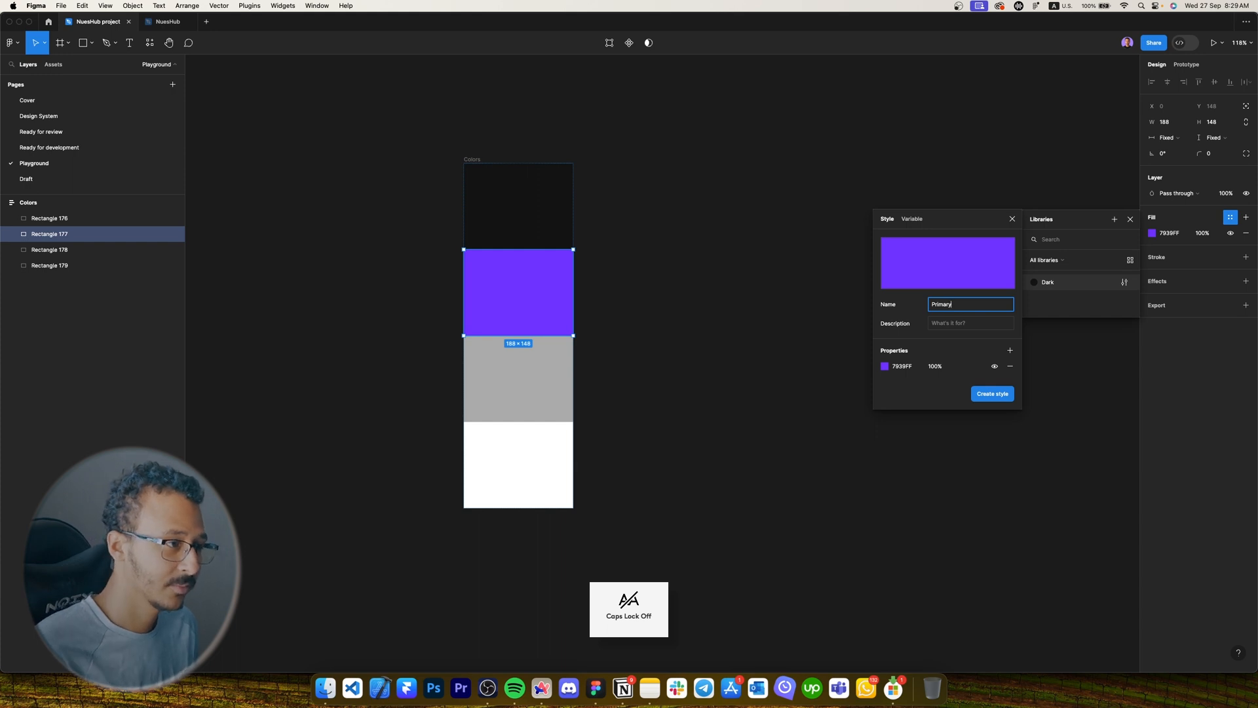
{"action": "left_click", "coordinate": [990, 393]}
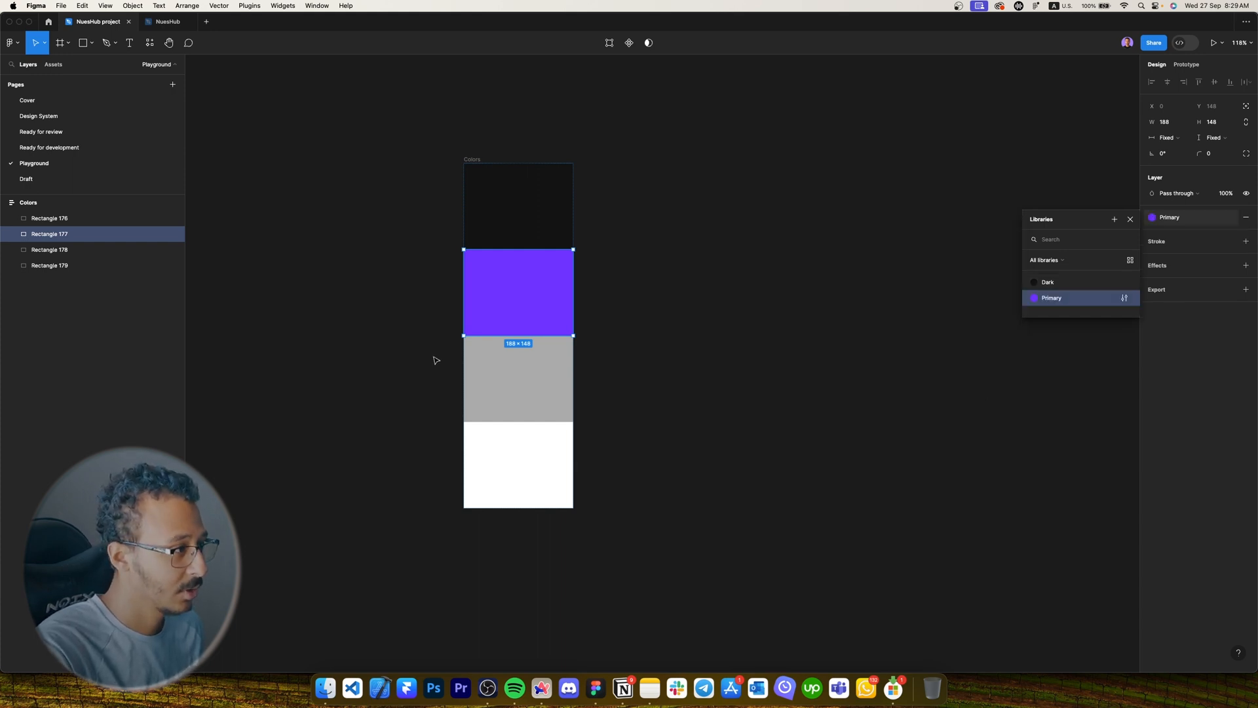
Save the grey swatch's fill as a colour style named 'Grey'.
{"action": "left_click", "coordinate": [492, 371]}
{"action": "left_click", "coordinate": [1229, 218]}
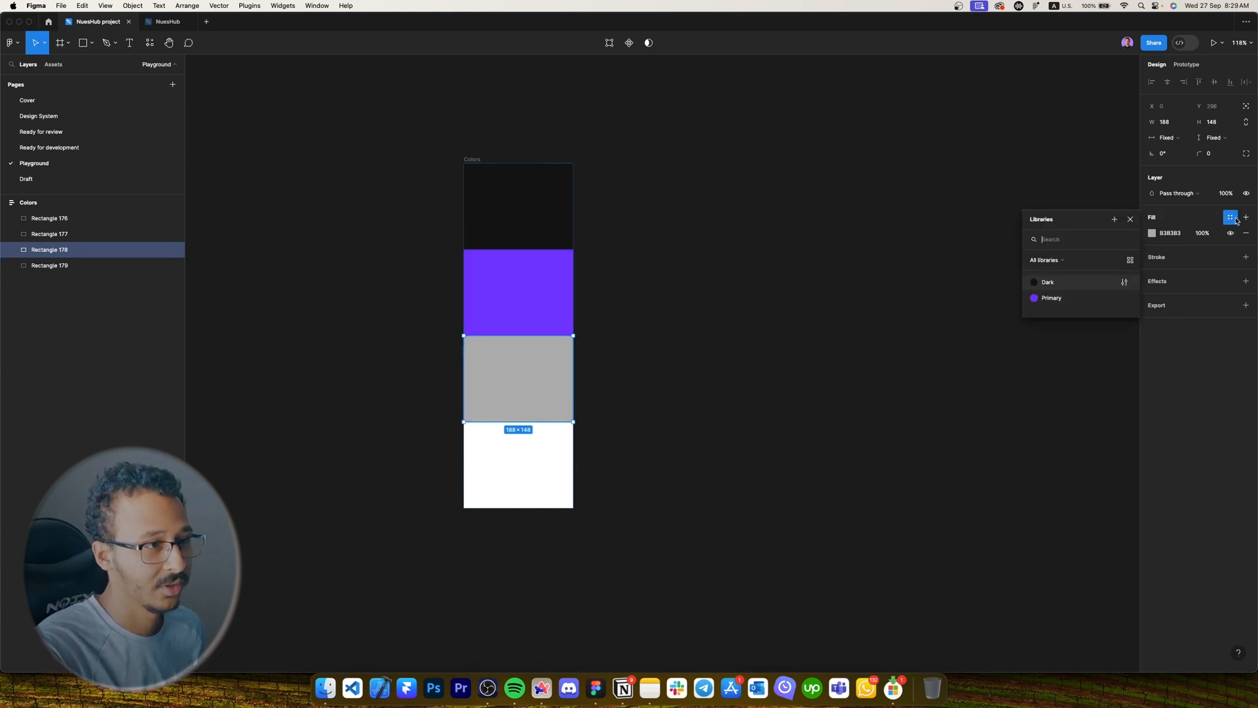
{"action": "left_click", "coordinate": [1116, 221]}
{"action": "type", "text": "G"}
{"action": "key", "text": "Caps_Lock"}
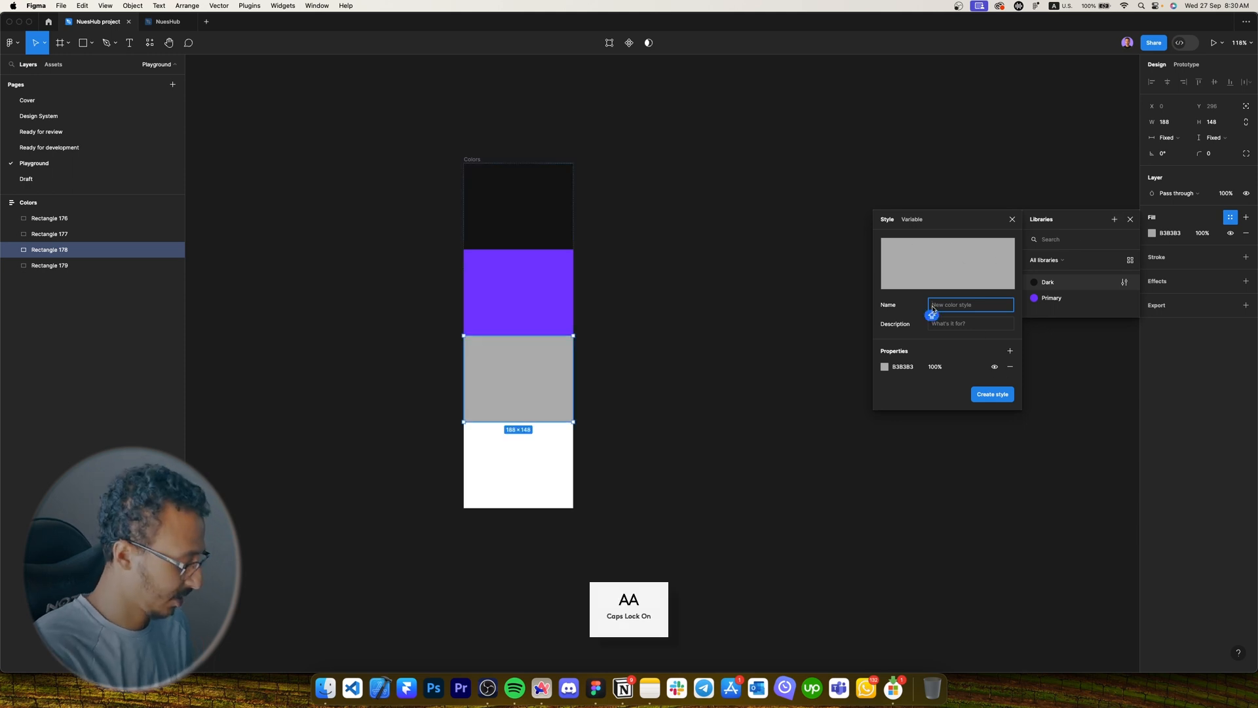
{"action": "type", "text": "rey"}
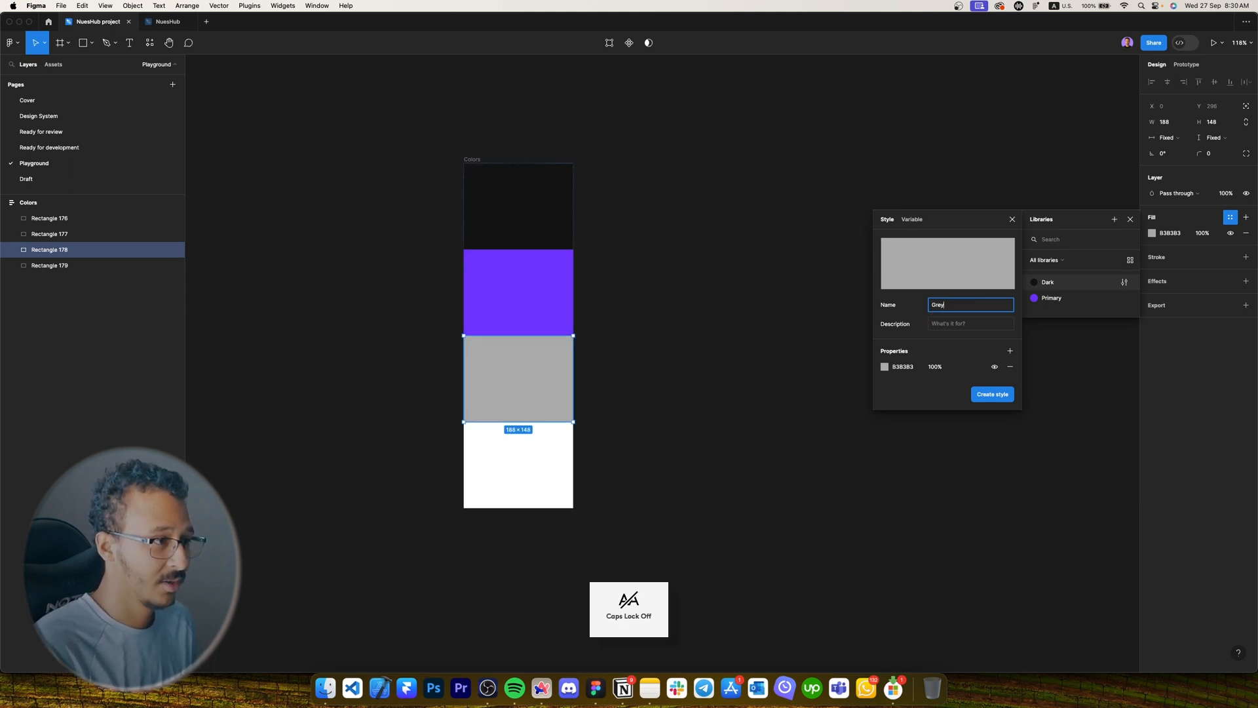
{"action": "key", "text": "Return"}
Save the white swatch's fill as a colour style named 'White'.
{"action": "left_click", "coordinate": [528, 463]}
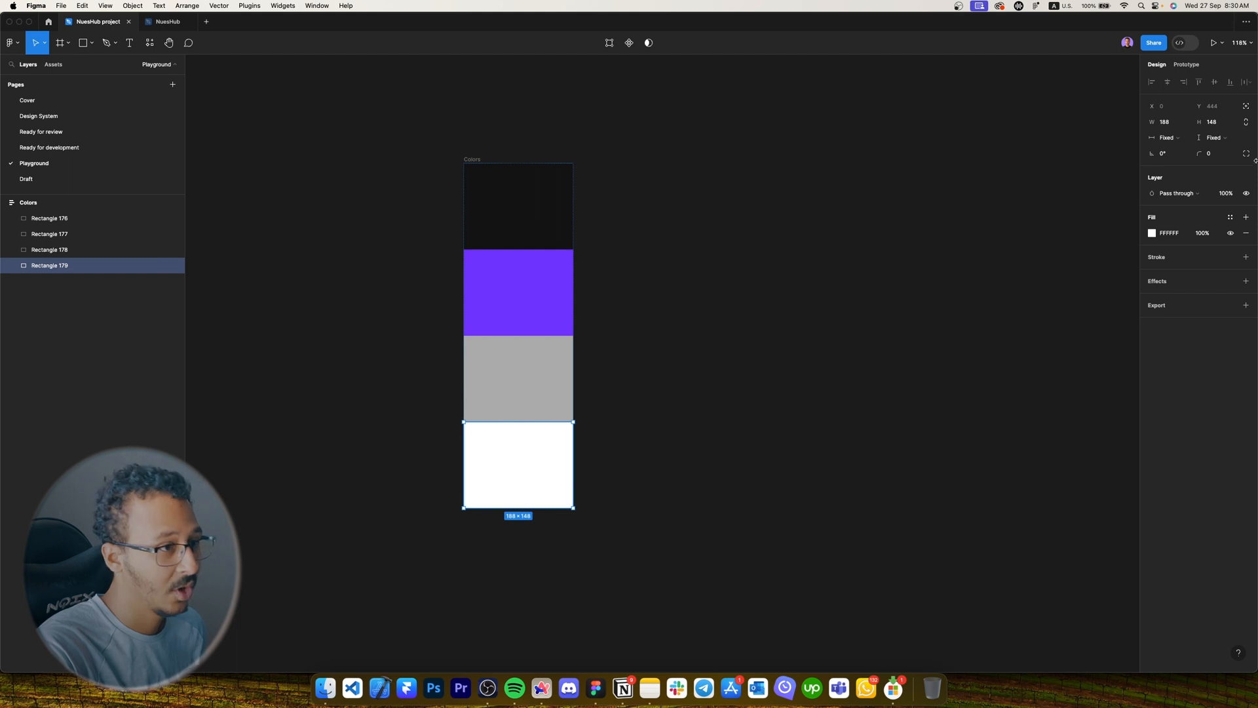
{"action": "left_click", "coordinate": [1230, 217]}
{"action": "key", "text": "Caps_Lock"}
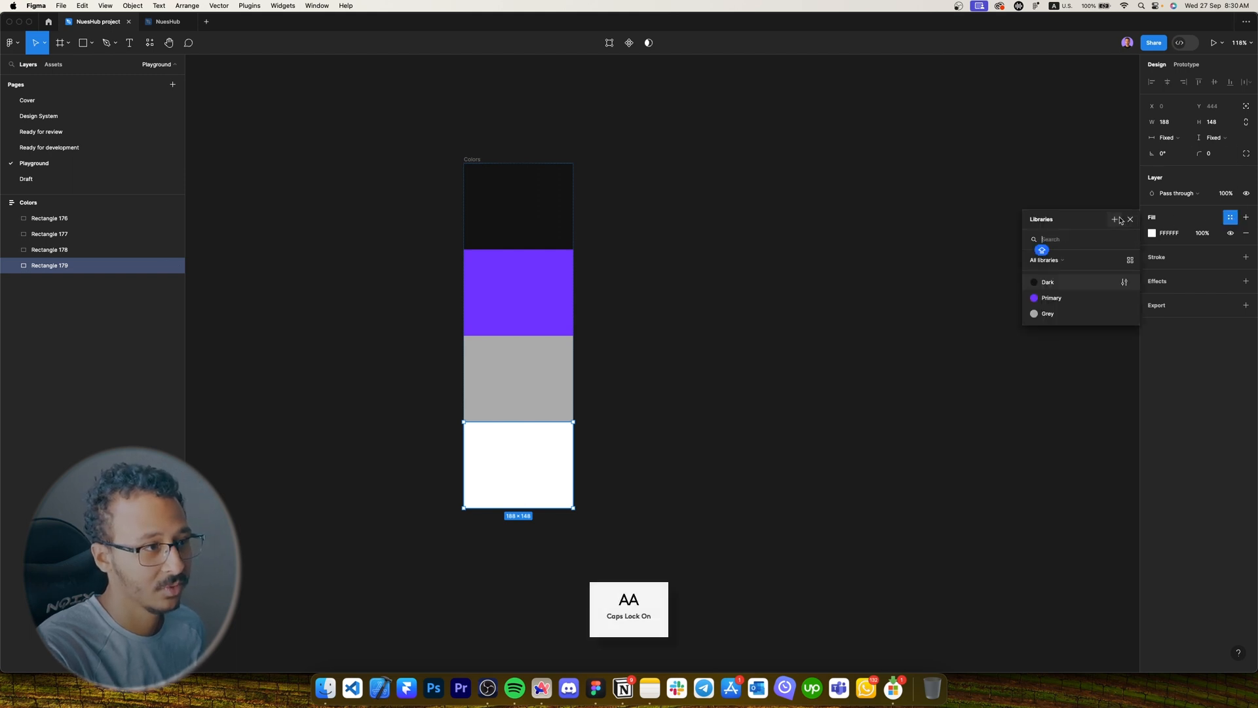
{"action": "left_click", "coordinate": [1114, 219]}
{"action": "type", "text": "W"}
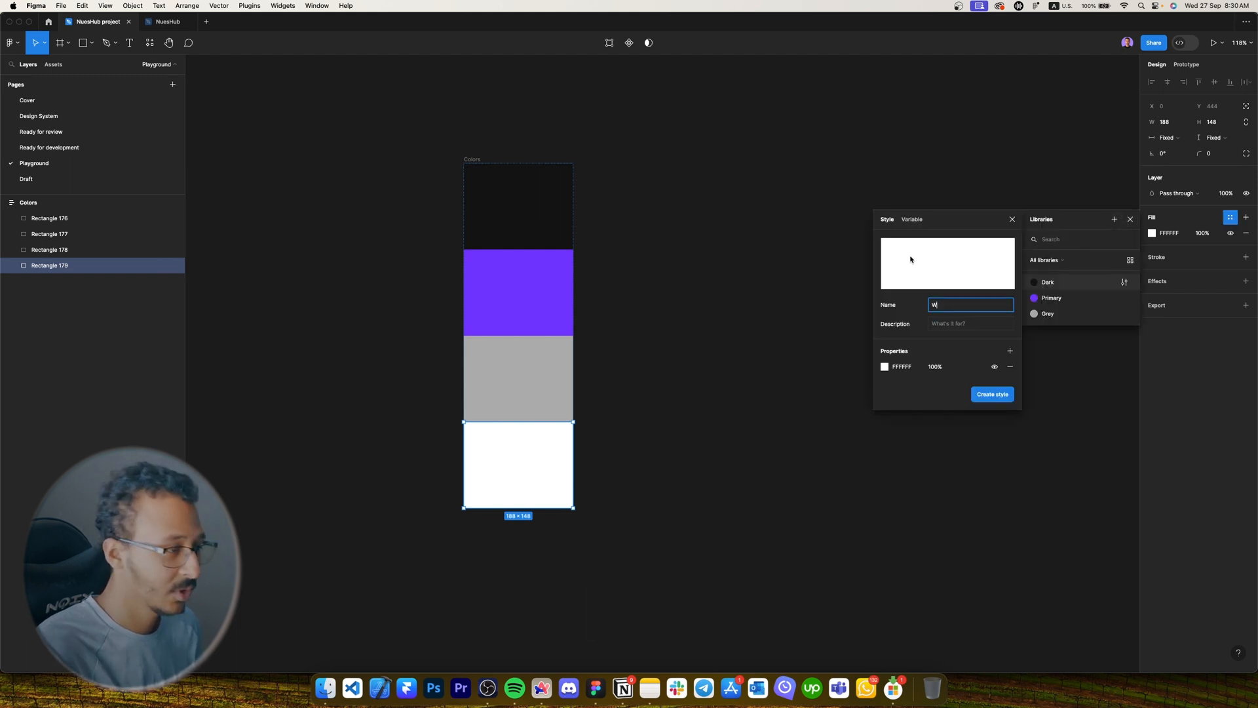
{"action": "key", "text": "Caps_Lock"}
{"action": "key", "text": "Return"}
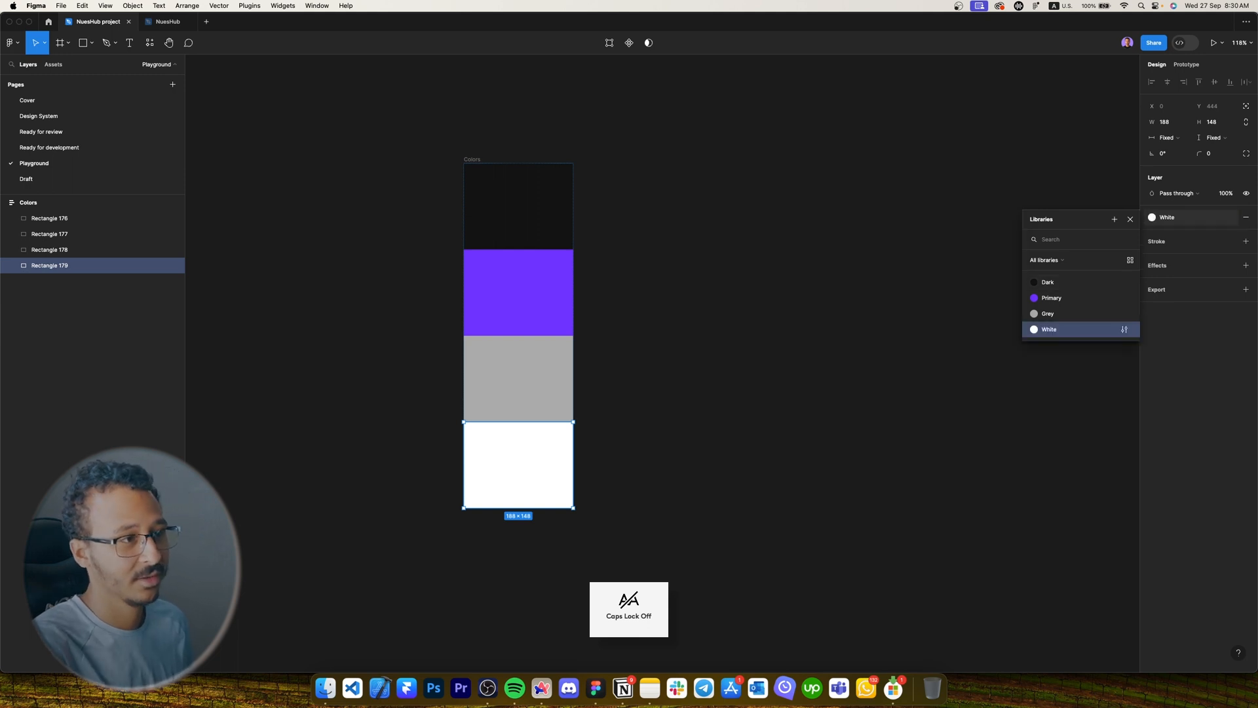
Marquee-select the four swatch rectangles and delete them.
{"action": "left_click", "coordinate": [685, 236]}
{"action": "scroll", "coordinate": [623, 180], "scroll_direction": "right", "scroll_amount": 2}
{"action": "left_click_drag", "start_coordinate": [627, 171], "coordinate": [414, 572]}
{"action": "key", "text": "Delete"}
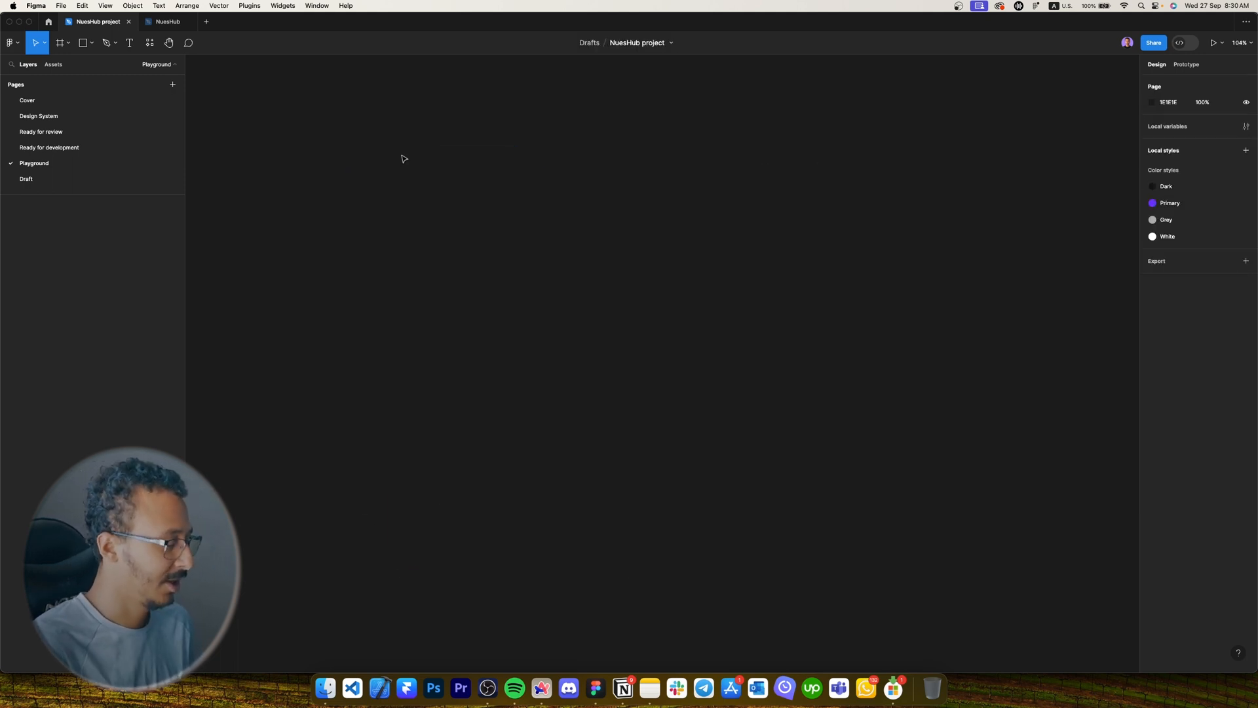
{"action": "scroll", "coordinate": [579, 171], "scroll_direction": "down", "scroll_amount": 3}
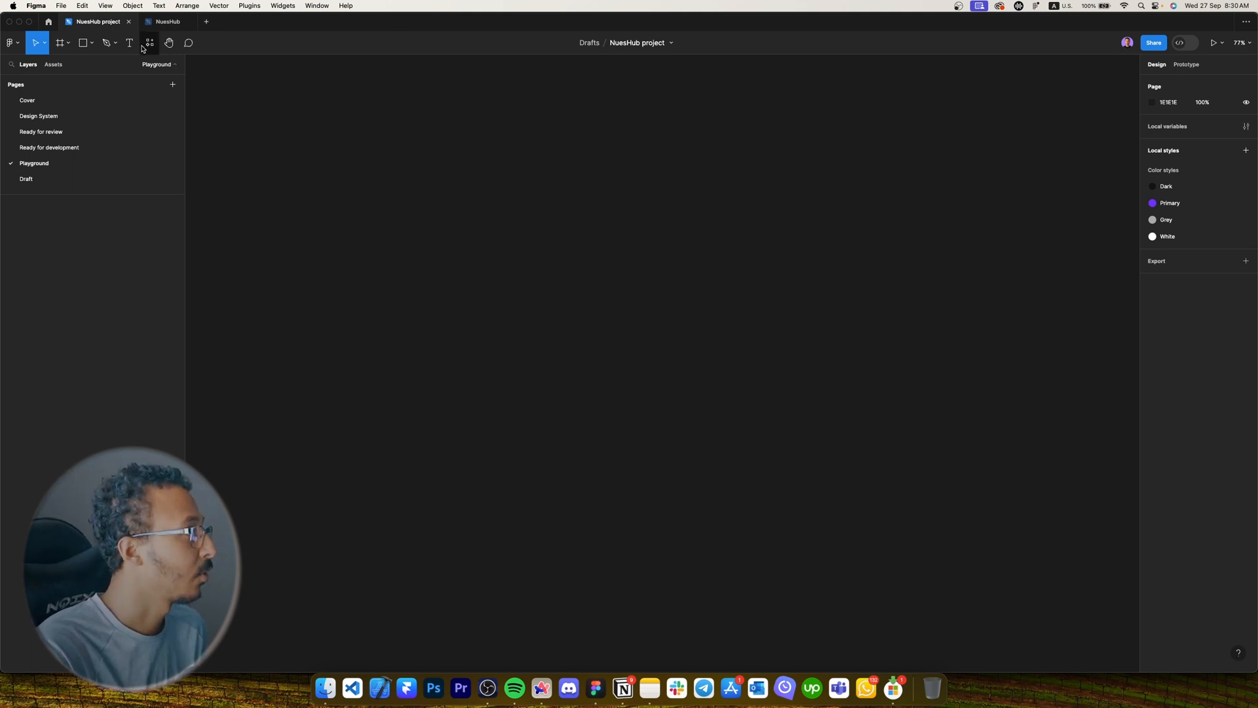
Switch to the NuesHub design file.
{"action": "left_click", "coordinate": [152, 25]}
{"action": "scroll", "coordinate": [545, 295], "scroll_direction": "down", "scroll_amount": 3}
{"action": "scroll", "coordinate": [545, 295], "scroll_direction": "left", "scroll_amount": 3}
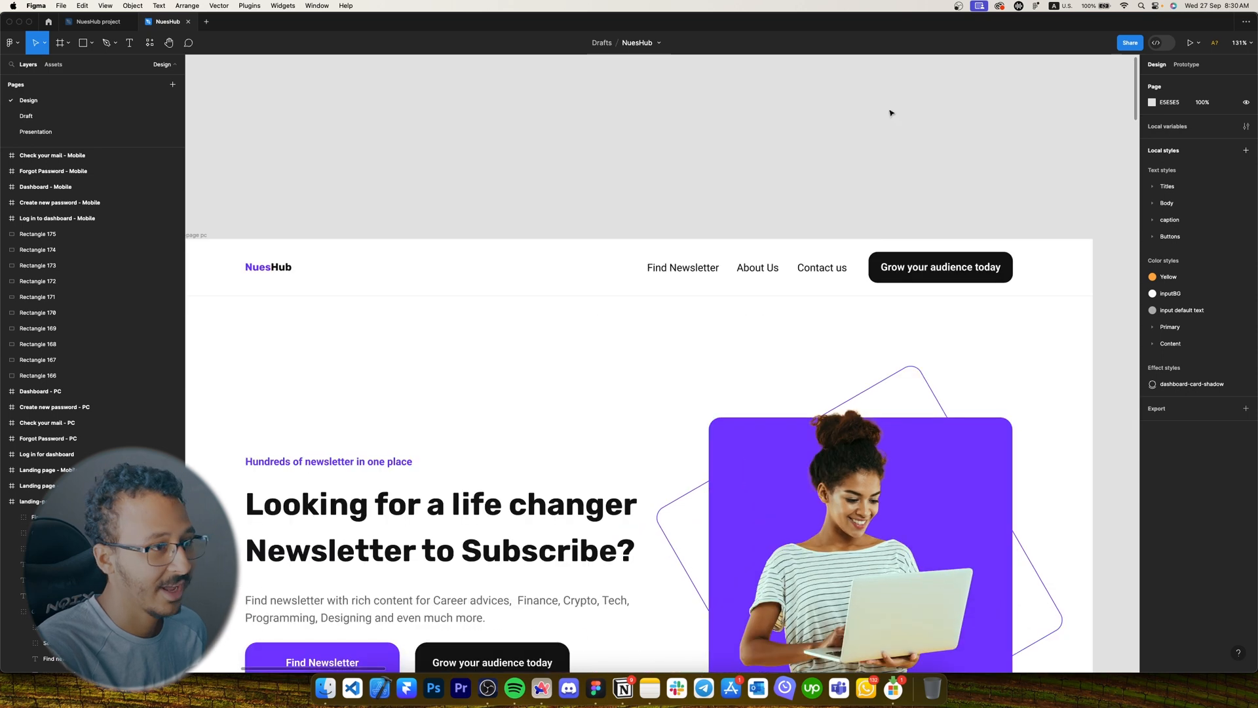
{"action": "scroll", "coordinate": [890, 112], "scroll_direction": "right", "scroll_amount": 5}
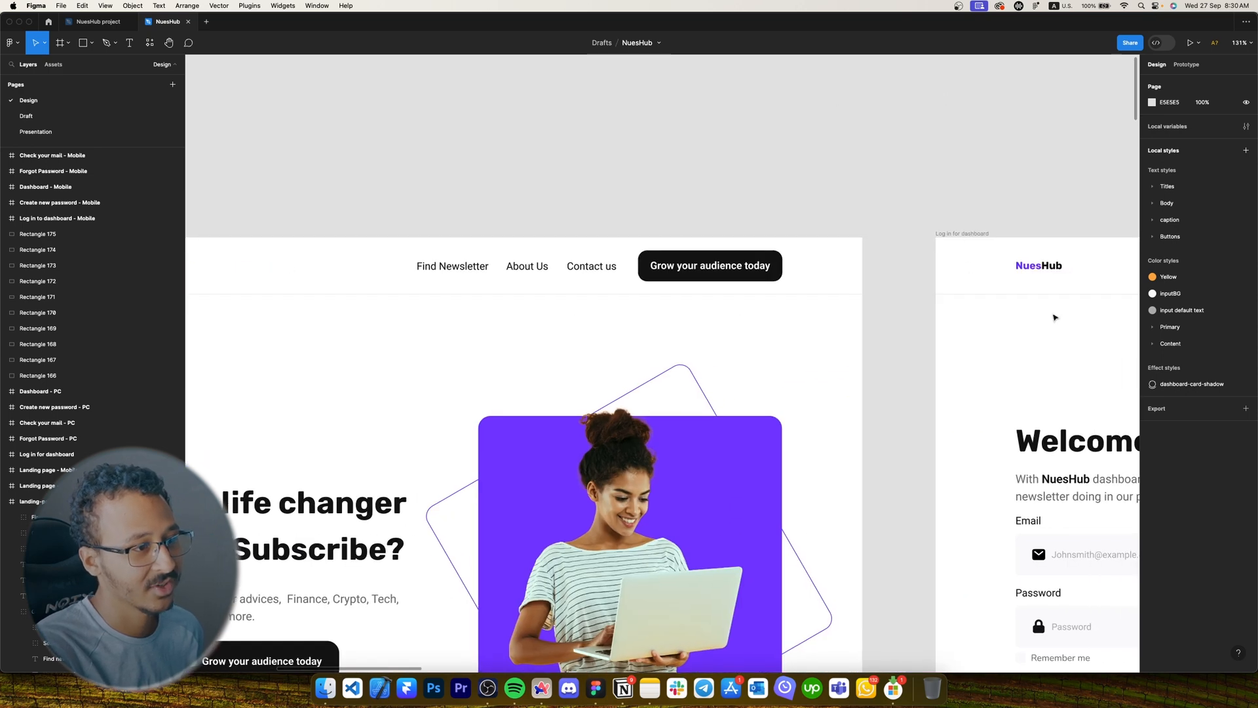
Expand the Titles, Body, caption and Buttons text style groups.
{"action": "left_click", "coordinate": [1153, 186]}
{"action": "left_click", "coordinate": [1153, 270]}
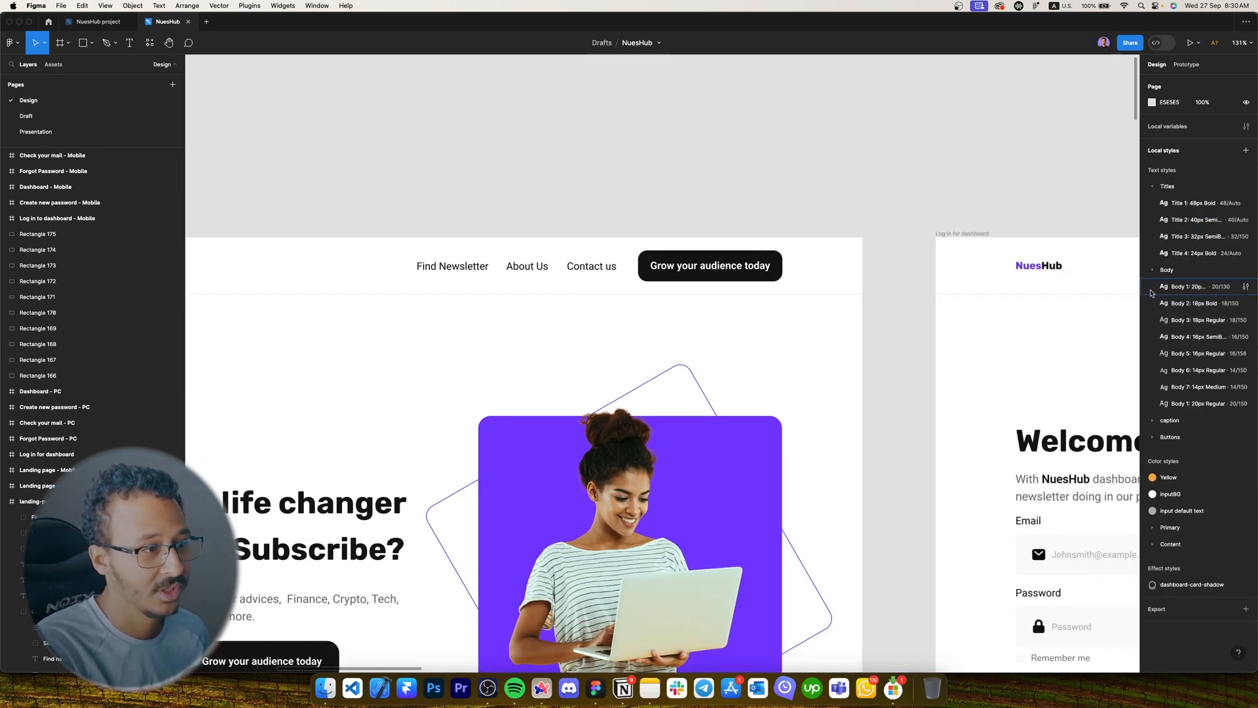
{"action": "left_click", "coordinate": [1152, 420]}
{"action": "left_click", "coordinate": [1152, 470]}
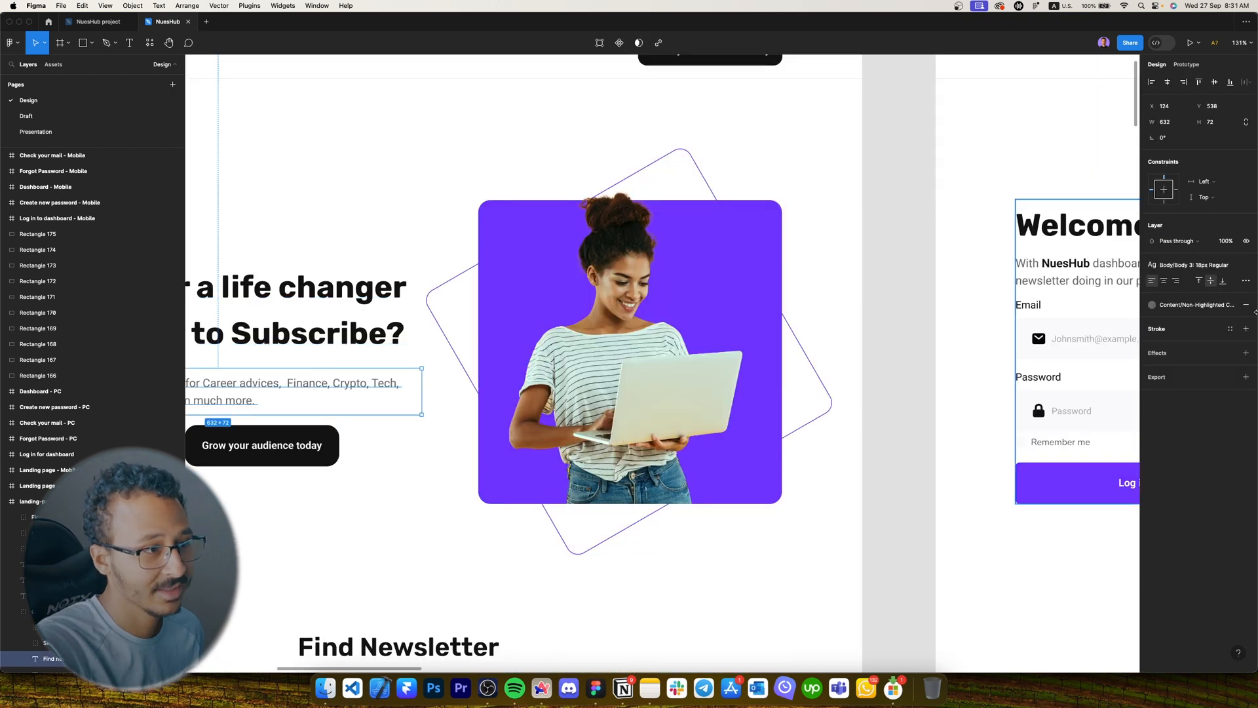
Inspect the Body 3 and Title 2 text style settings from the description's style list.
{"action": "left_click", "coordinate": [1209, 264]}
{"action": "left_click", "coordinate": [1234, 378]}
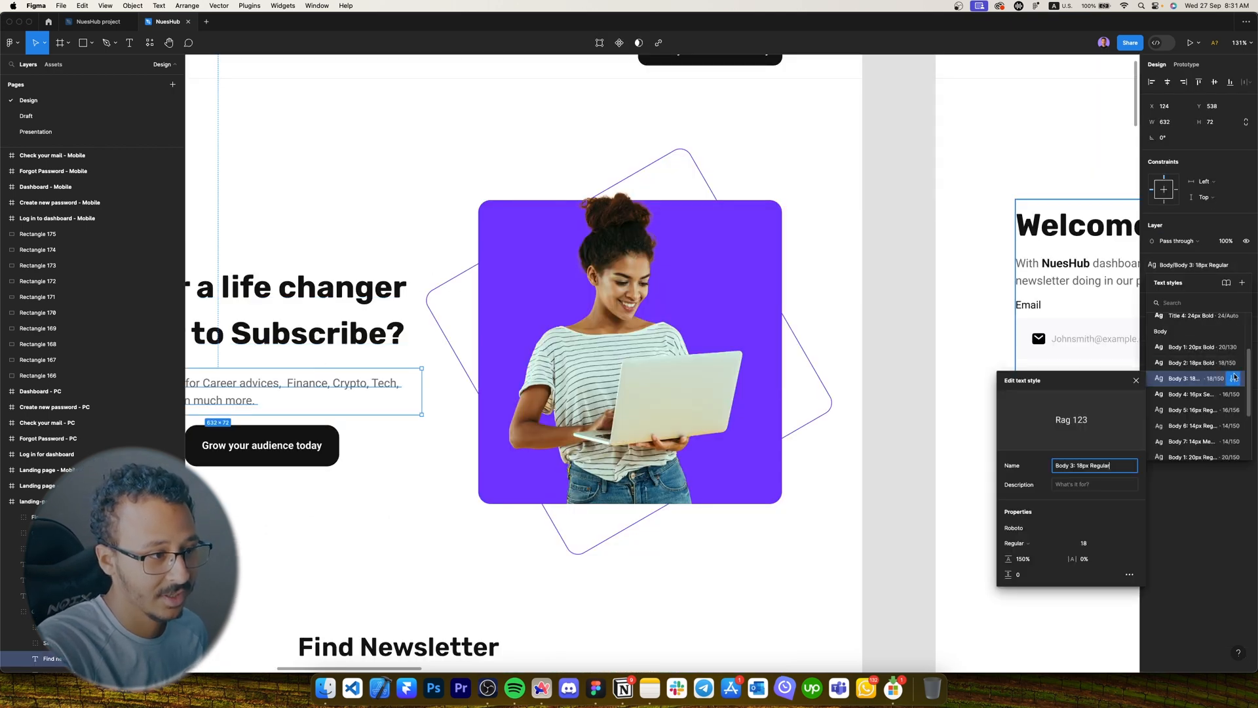
{"action": "scroll", "coordinate": [1234, 367], "scroll_direction": "up", "scroll_amount": 3}
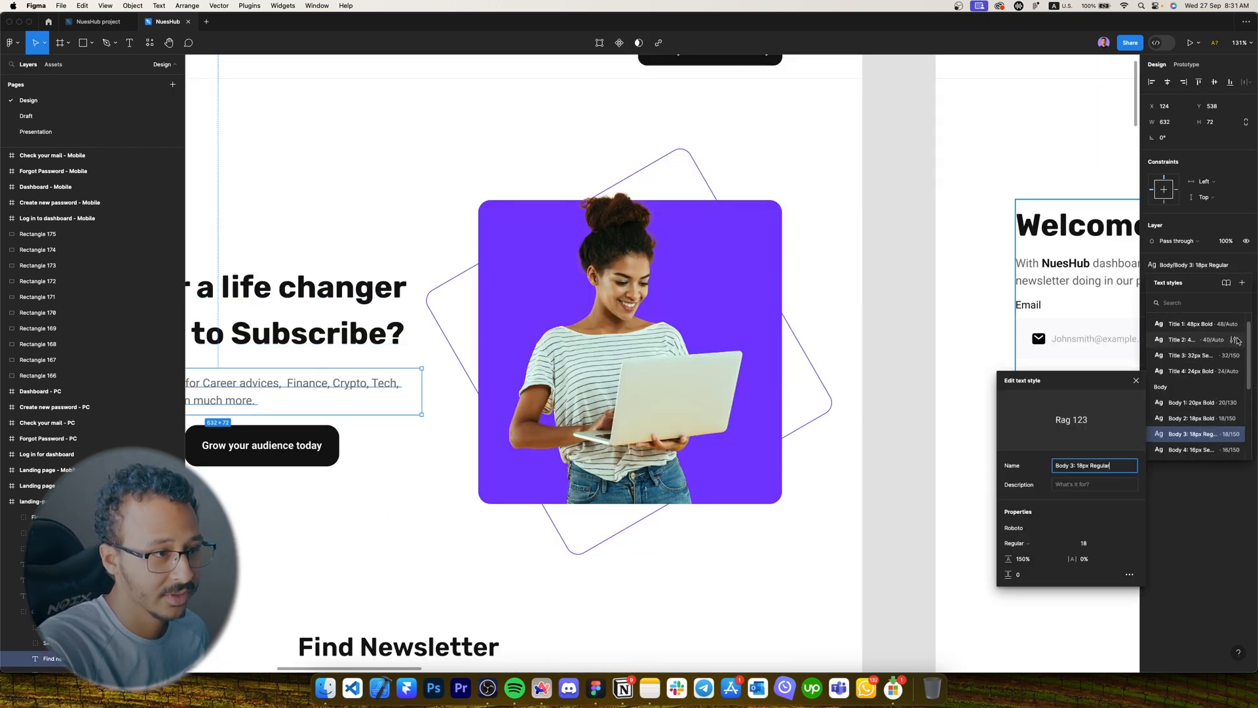
{"action": "left_click", "coordinate": [1235, 339]}
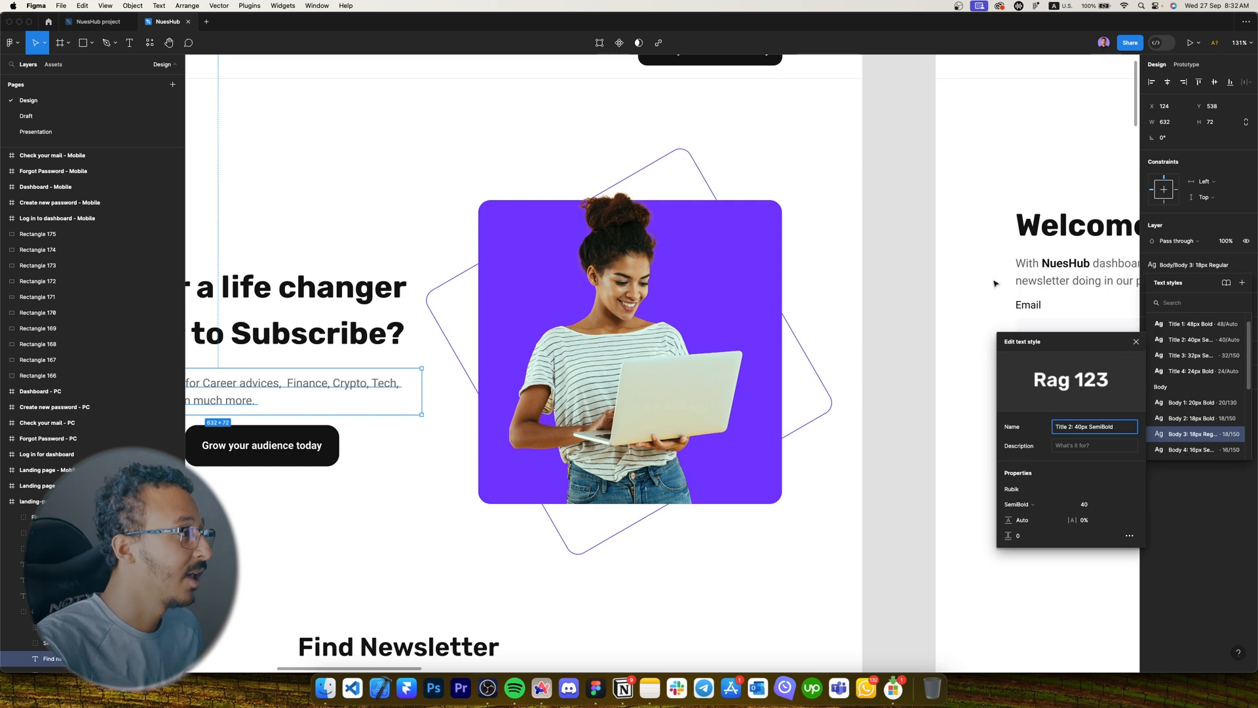
Select the hero heading and view its available font weights.
{"action": "left_click_drag", "start_coordinate": [284, 217], "coordinate": [613, 184]}
{"action": "left_click", "coordinate": [569, 274]}
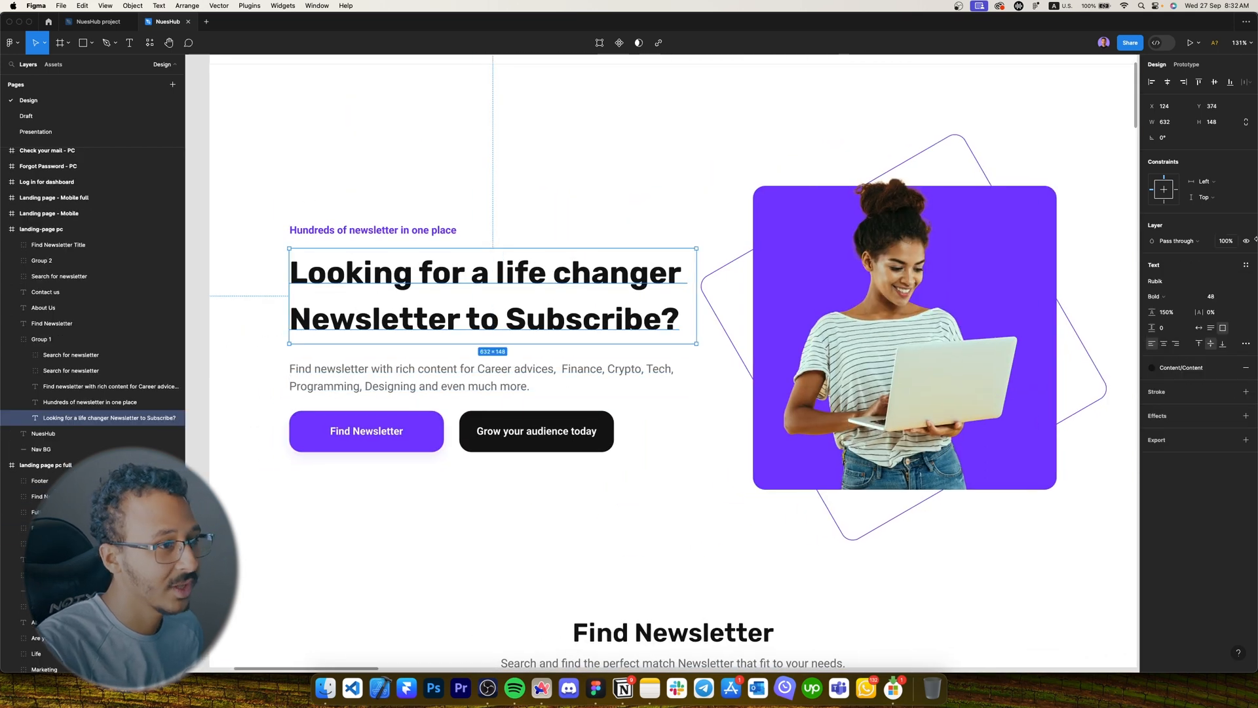
{"action": "left_click", "coordinate": [1193, 295]}
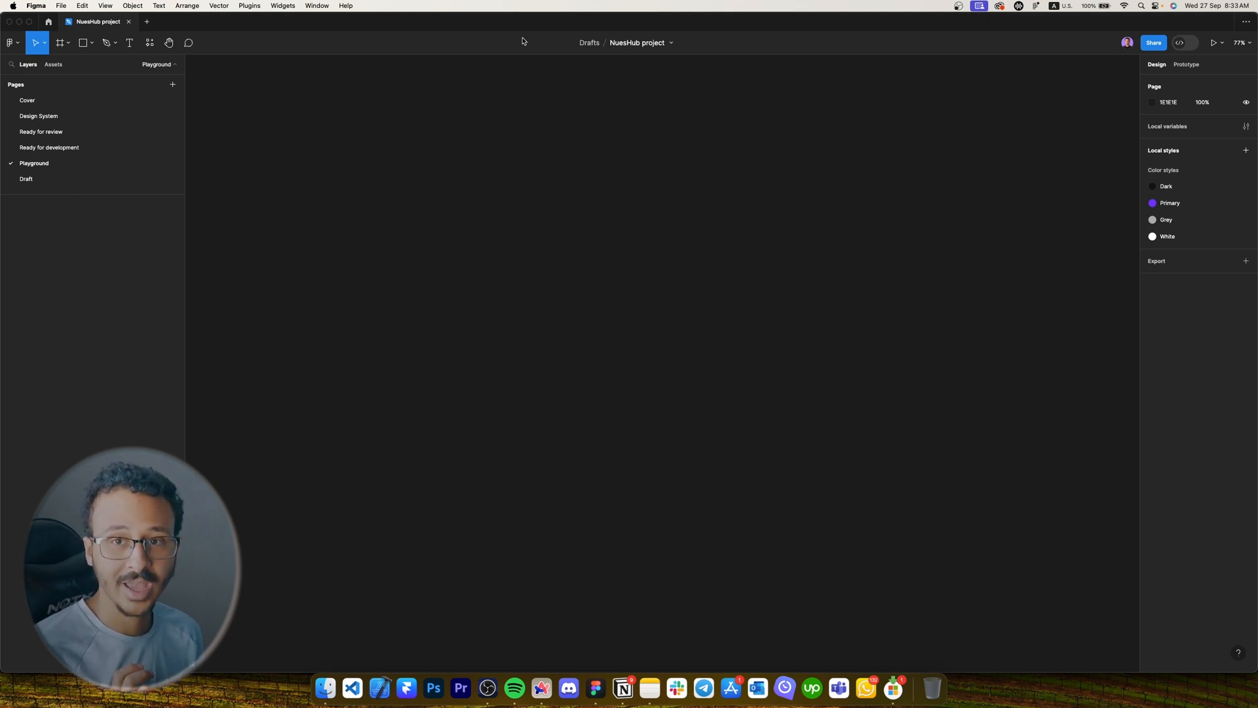
{"action": "key", "text": "f"}
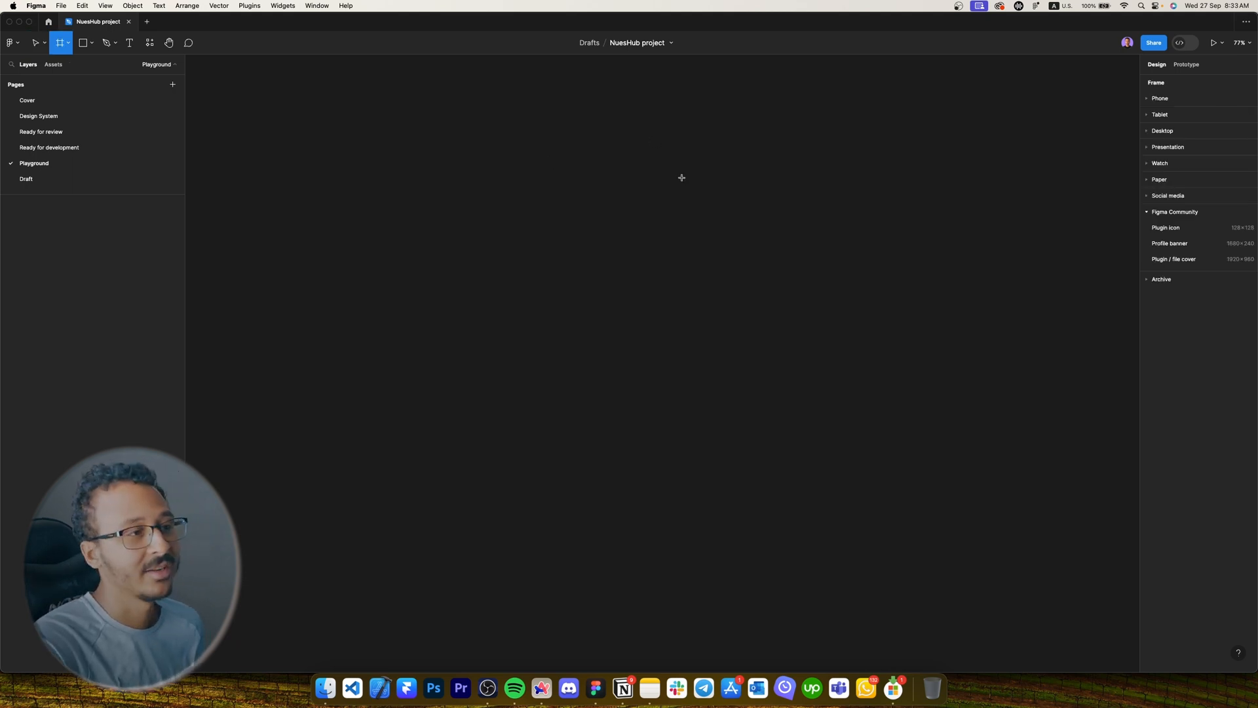
{"action": "key", "text": "Escape"}
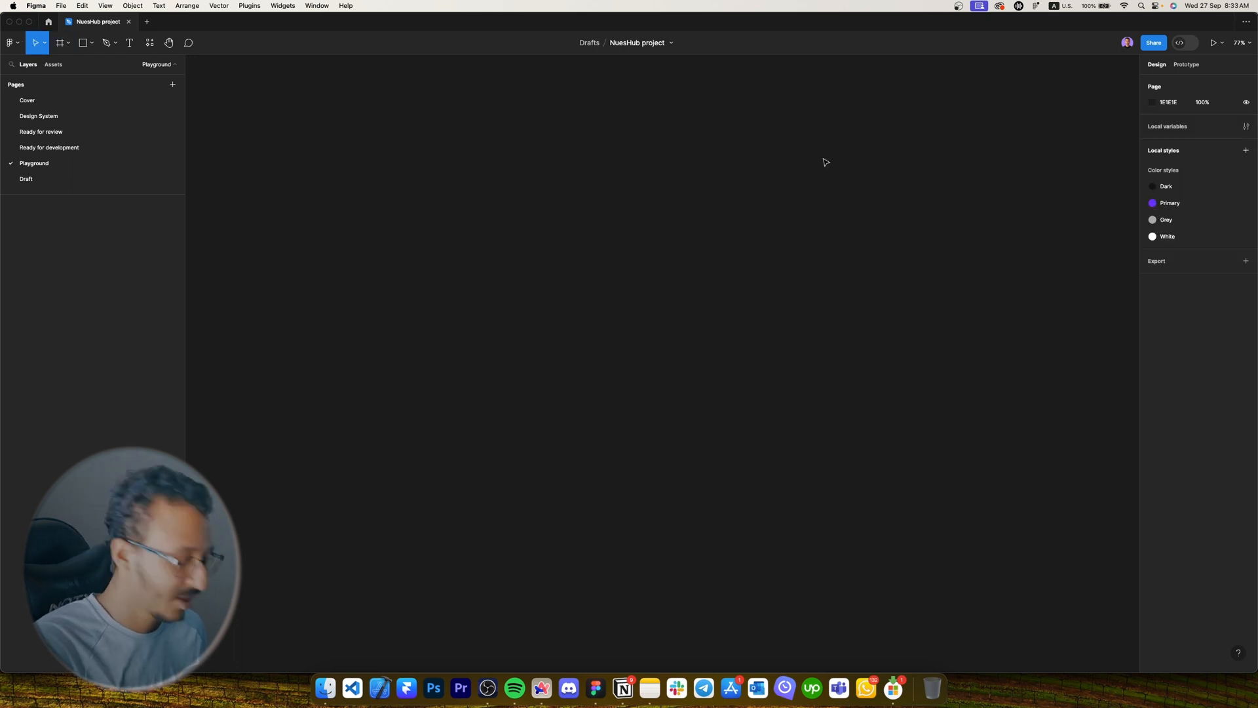
{"action": "key", "text": "f"}
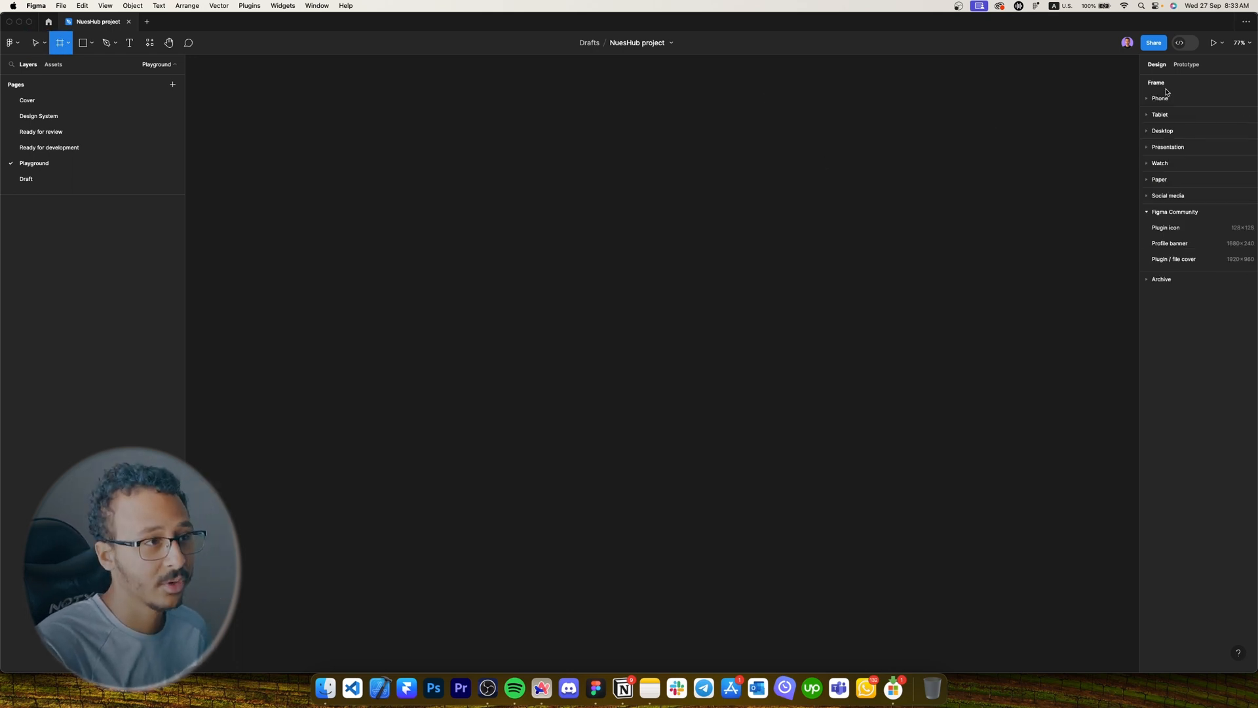
{"action": "left_click", "coordinate": [1153, 132]}
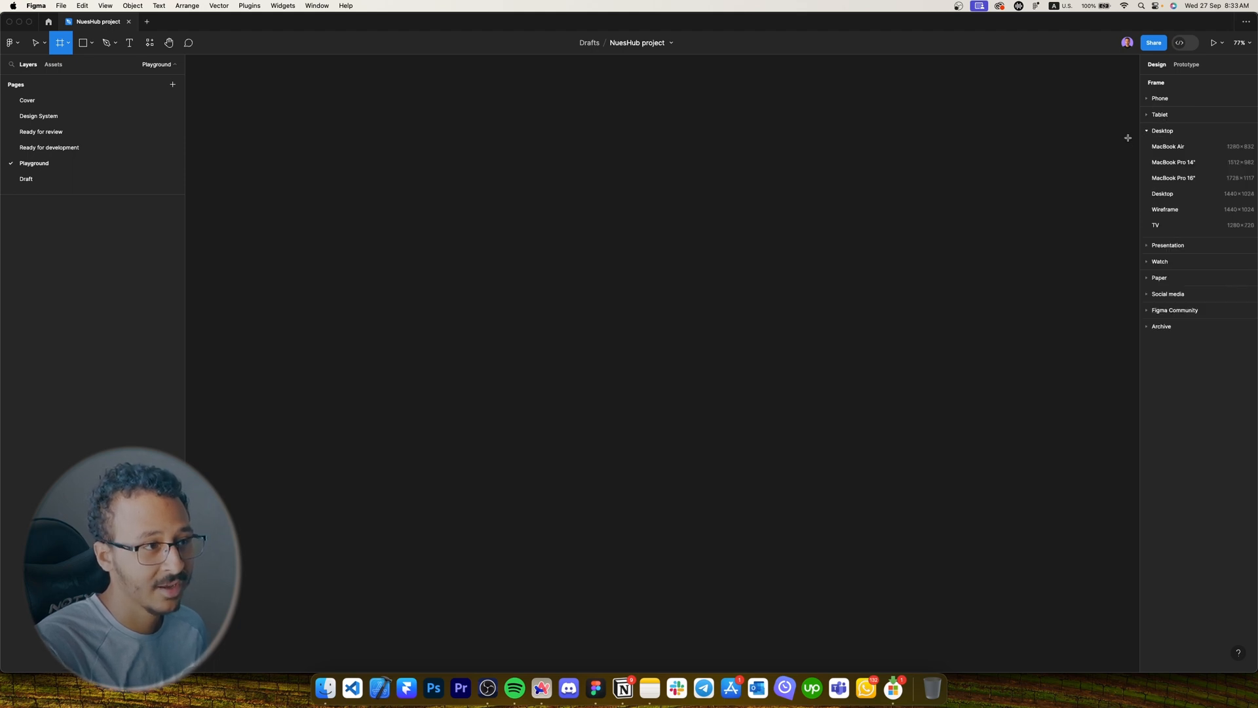
{"action": "left_click", "coordinate": [1163, 194]}
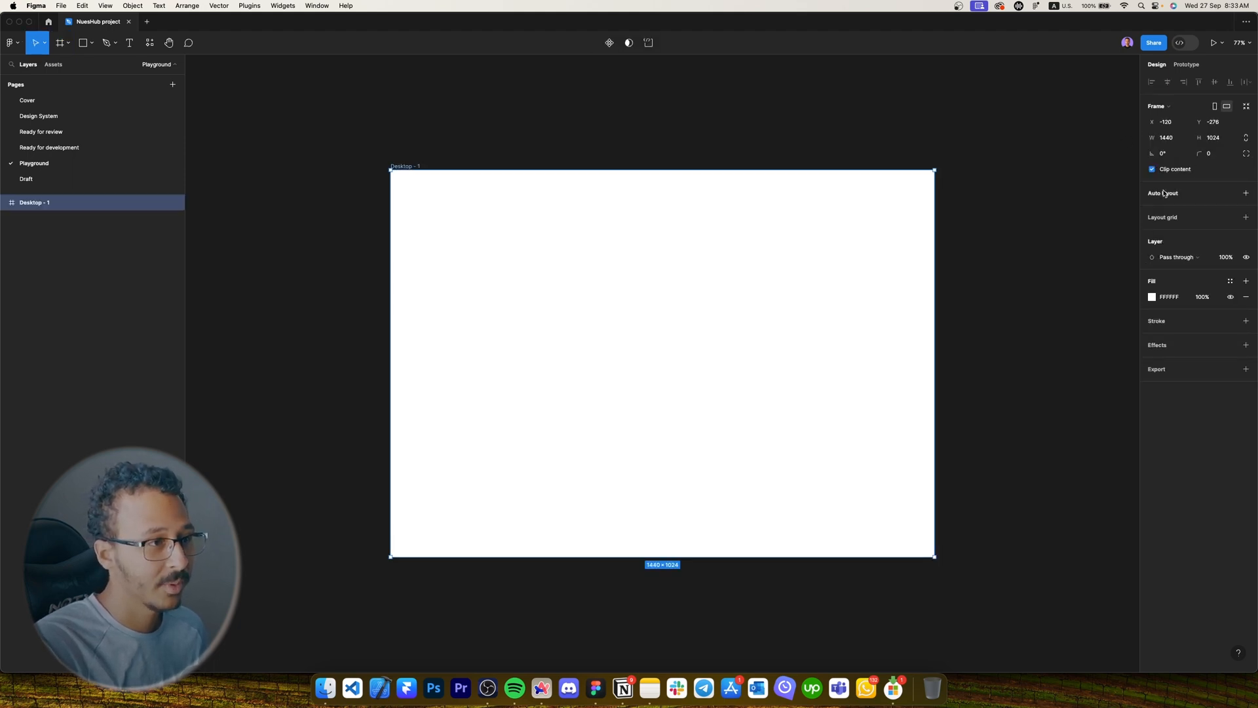
{"action": "scroll", "coordinate": [726, 135], "scroll_direction": "right", "scroll_amount": 3}
{"action": "key", "text": "f"}
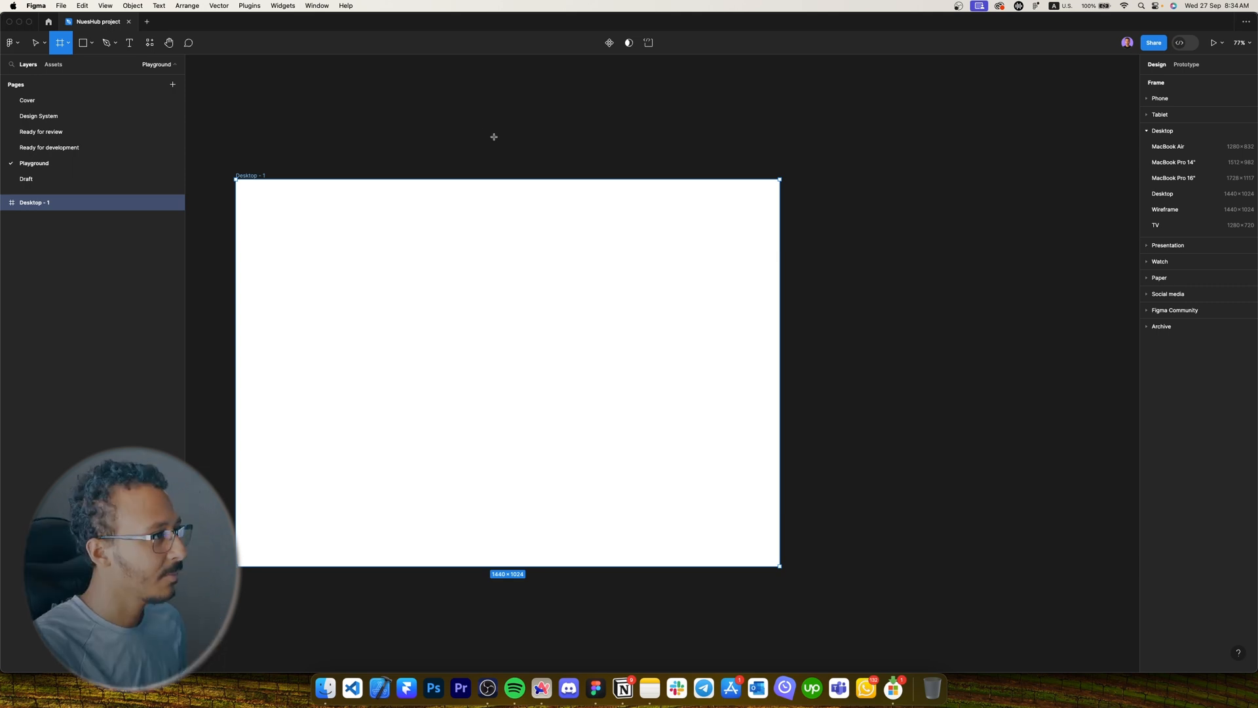
{"action": "key", "text": "Escape"}
{"action": "left_click_drag", "start_coordinate": [328, 116], "coordinate": [604, 182]}
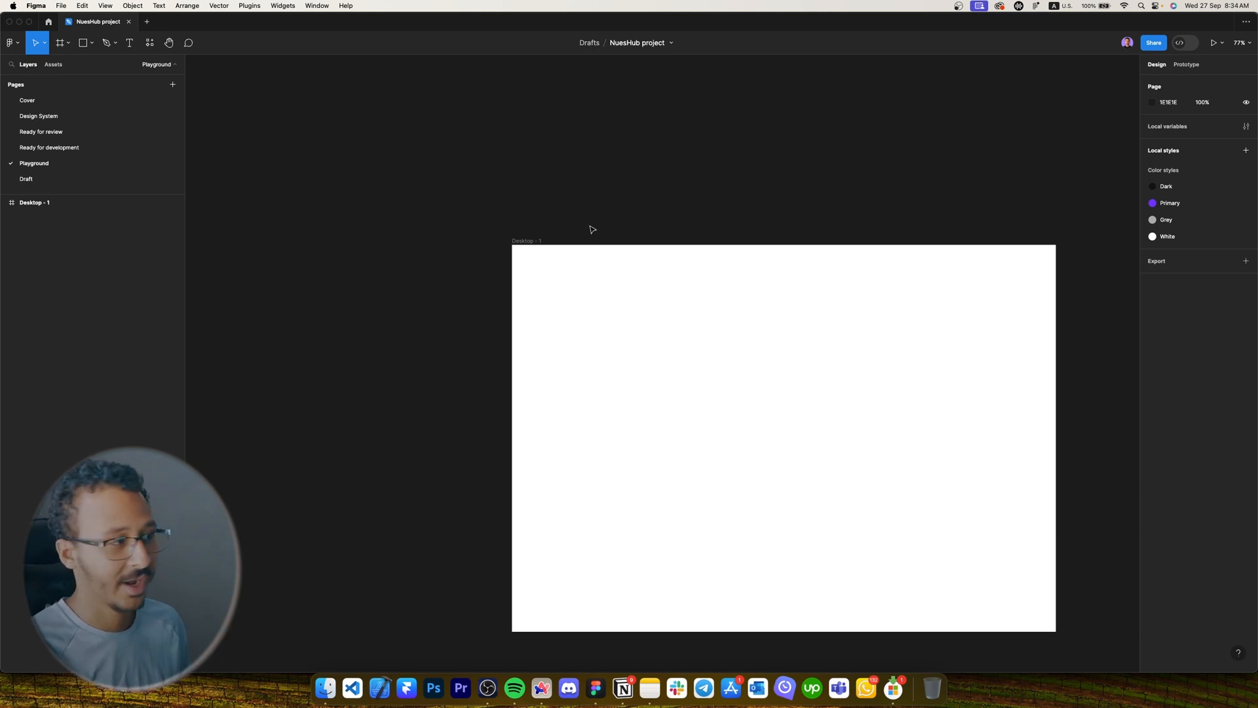
{"action": "scroll", "coordinate": [642, 227], "scroll_direction": "left", "scroll_amount": 5}
{"action": "scroll", "coordinate": [642, 226], "scroll_direction": "up", "scroll_amount": 1}
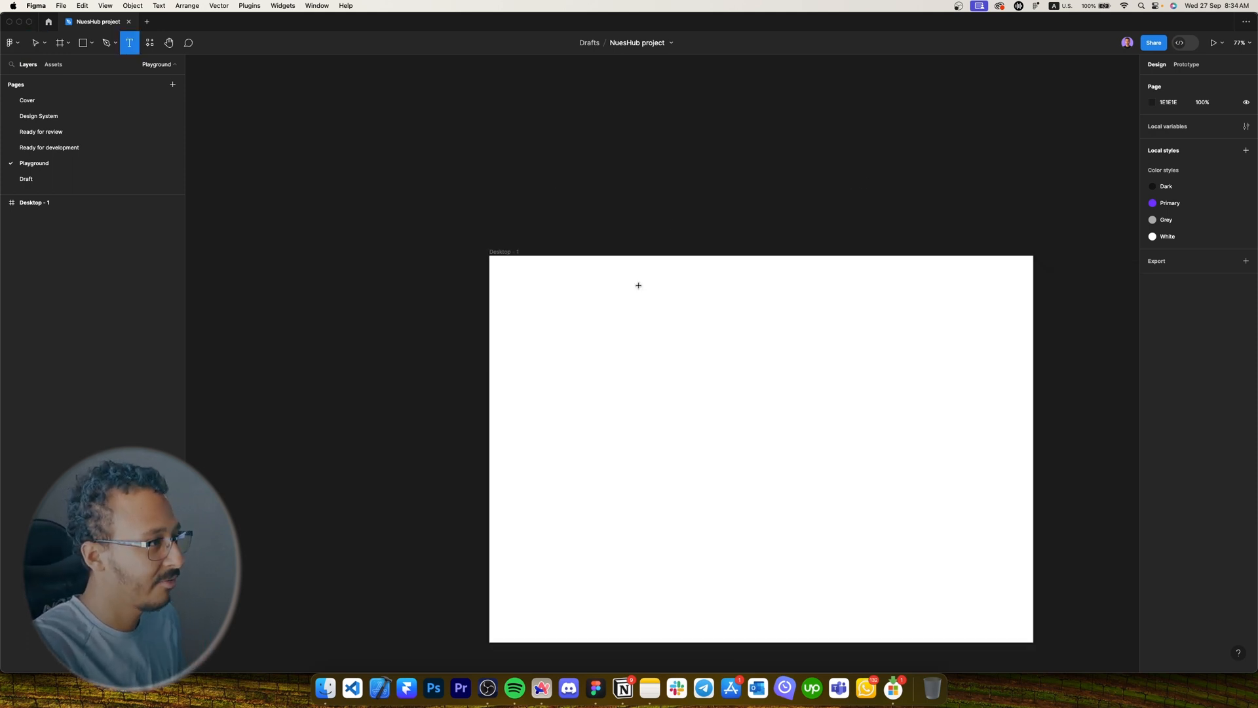
Create a 'Title 1' text layer in the Desktop - 1 frame.
{"action": "left_click", "coordinate": [638, 285]}
{"action": "type", "text": "d"}
{"action": "key", "text": "Escape"}
{"action": "key", "text": "Return"}
{"action": "key", "text": "BackSpace"}
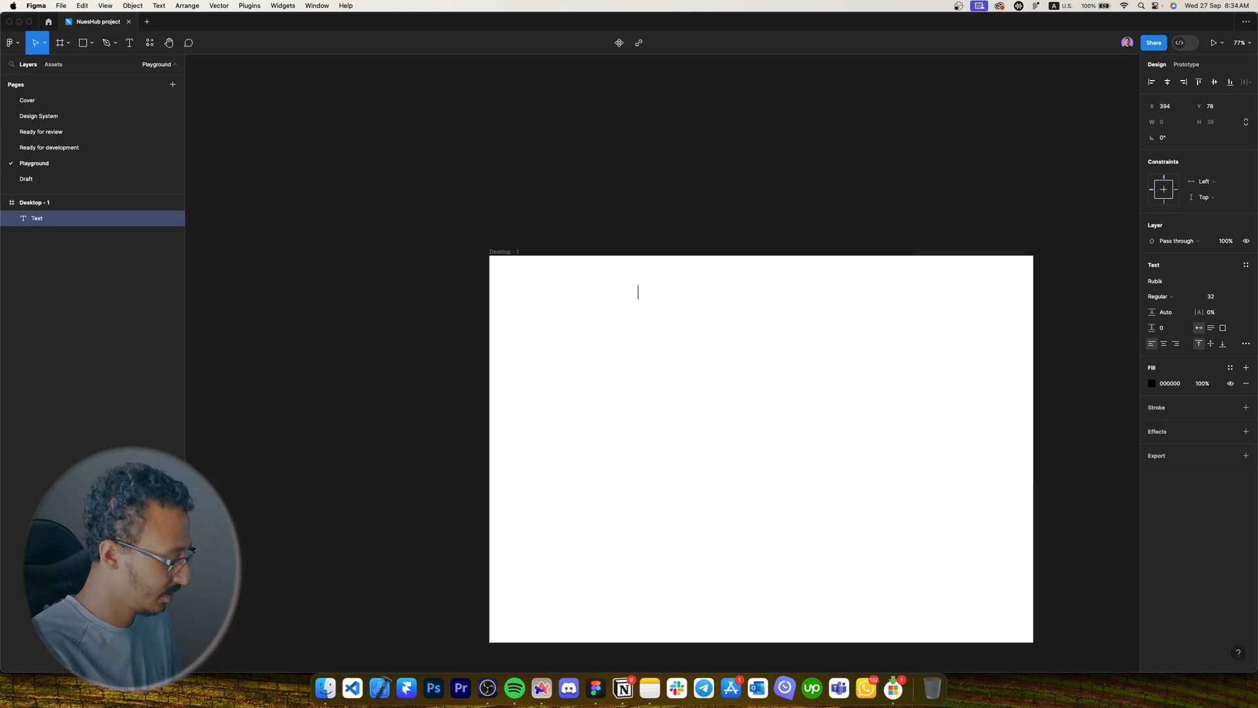
{"action": "key", "text": "Caps_Lock"}
{"action": "type", "text": "Ti"}
{"action": "key", "text": "Caps_Lock"}
{"action": "type", "text": "itle 1"}
{"action": "key", "text": "Escape"}
Duplicate the title and retype the two labels as h1 and h2.
{"action": "scroll", "coordinate": [653, 305], "scroll_direction": "up", "scroll_amount": 5}
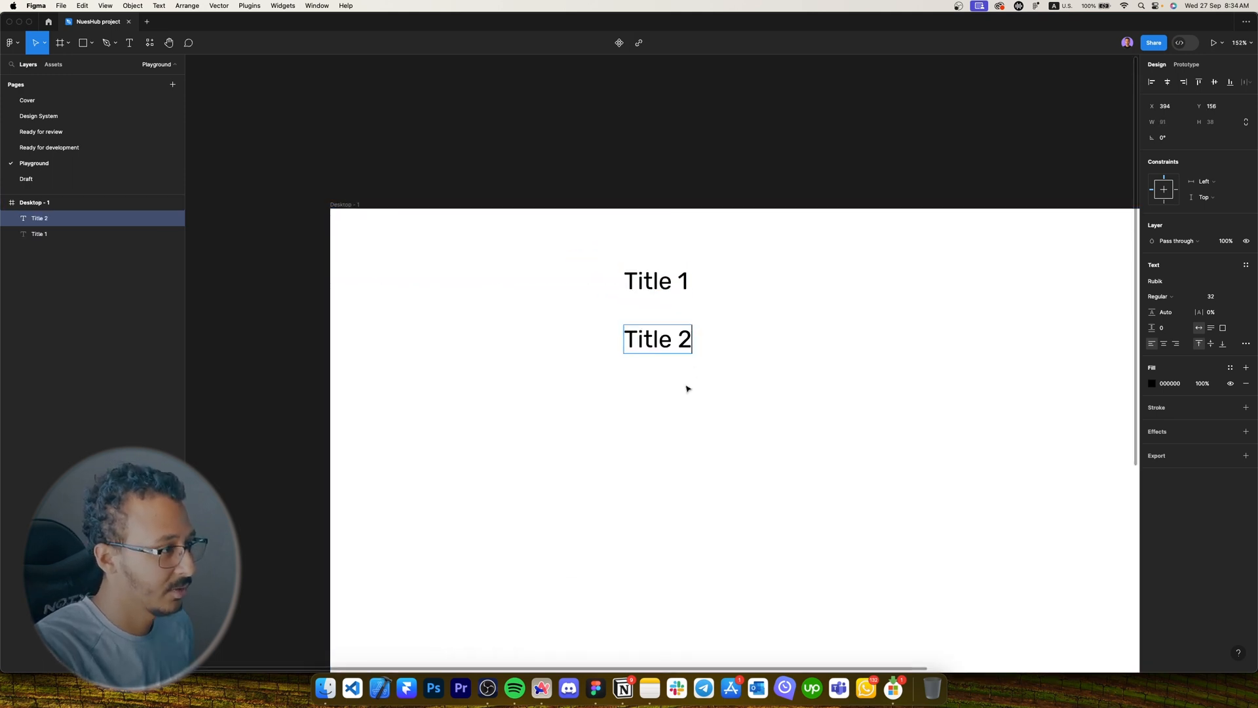
{"action": "key", "text": "Escape"}
{"action": "double_click", "coordinate": [661, 278]}
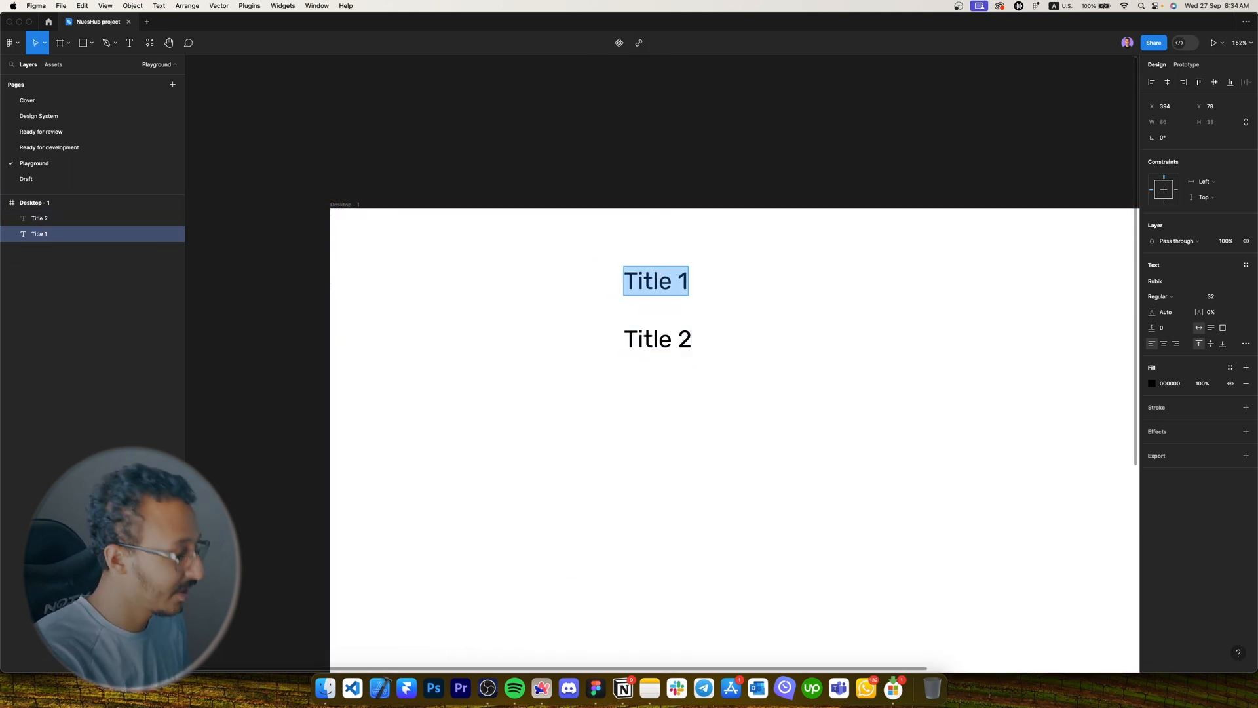
{"action": "type", "text": "h1"}
{"action": "double_click", "coordinate": [656, 341]}
{"action": "type", "text": "h2"}
Add h3 and h4 labels as copies stacked below h2.
{"action": "double_click", "coordinate": [639, 378]}
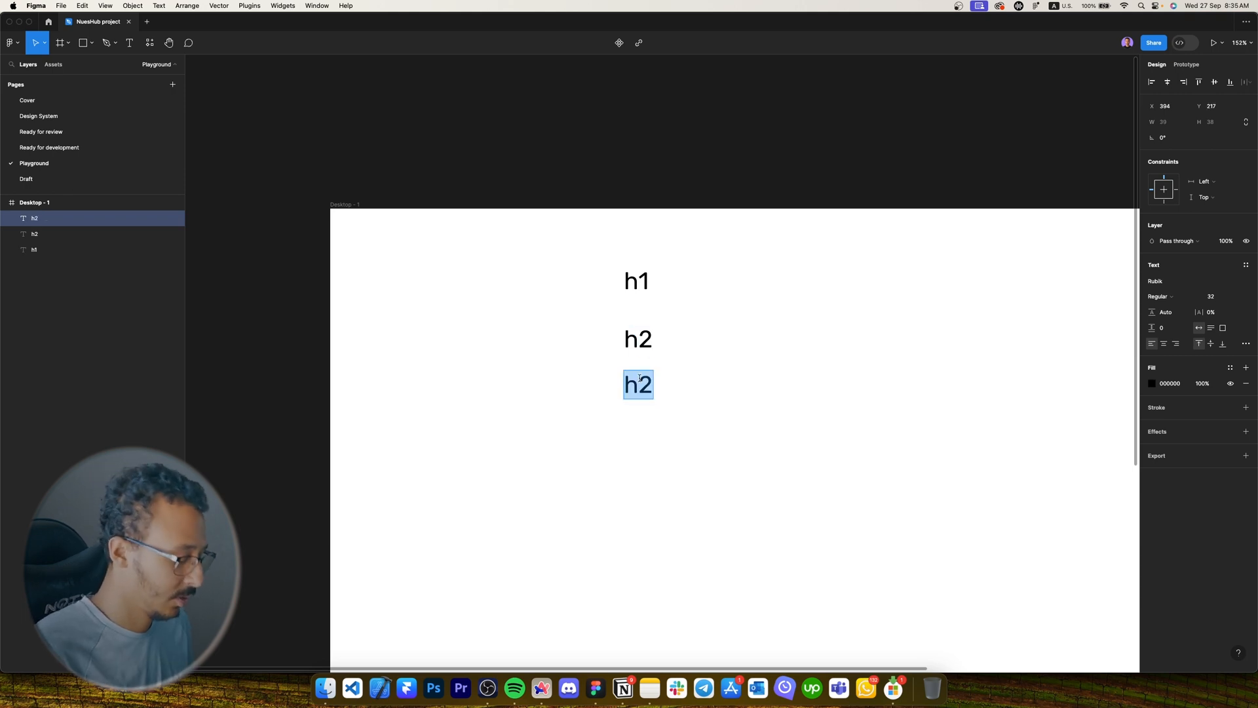
{"action": "key", "text": "Right"}
{"action": "key", "text": "BackSpace"}
{"action": "type", "text": "3"}
{"action": "key", "text": "Escape"}
{"action": "left_click_drag", "start_coordinate": [642, 383], "coordinate": [642, 429], "text": "alt"}
{"action": "double_click", "coordinate": [641, 430]}
{"action": "left_click_drag", "start_coordinate": [640, 430], "coordinate": [647, 432]}
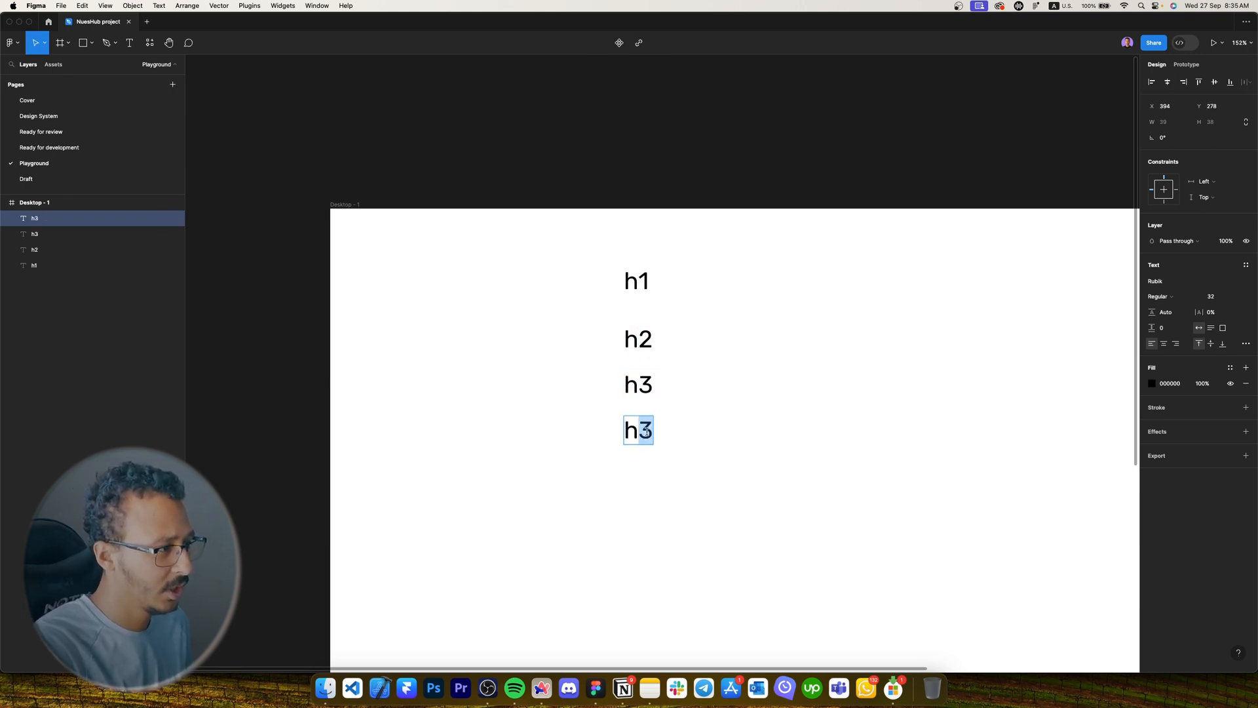
{"action": "type", "text": "4"}
{"action": "key", "text": "Escape"}
{"action": "left_click", "coordinate": [705, 452]}
Duplicate h4 below it and retype the copy as 'paragraph - 20'.
{"action": "scroll", "coordinate": [699, 379], "scroll_direction": "down", "scroll_amount": 3}
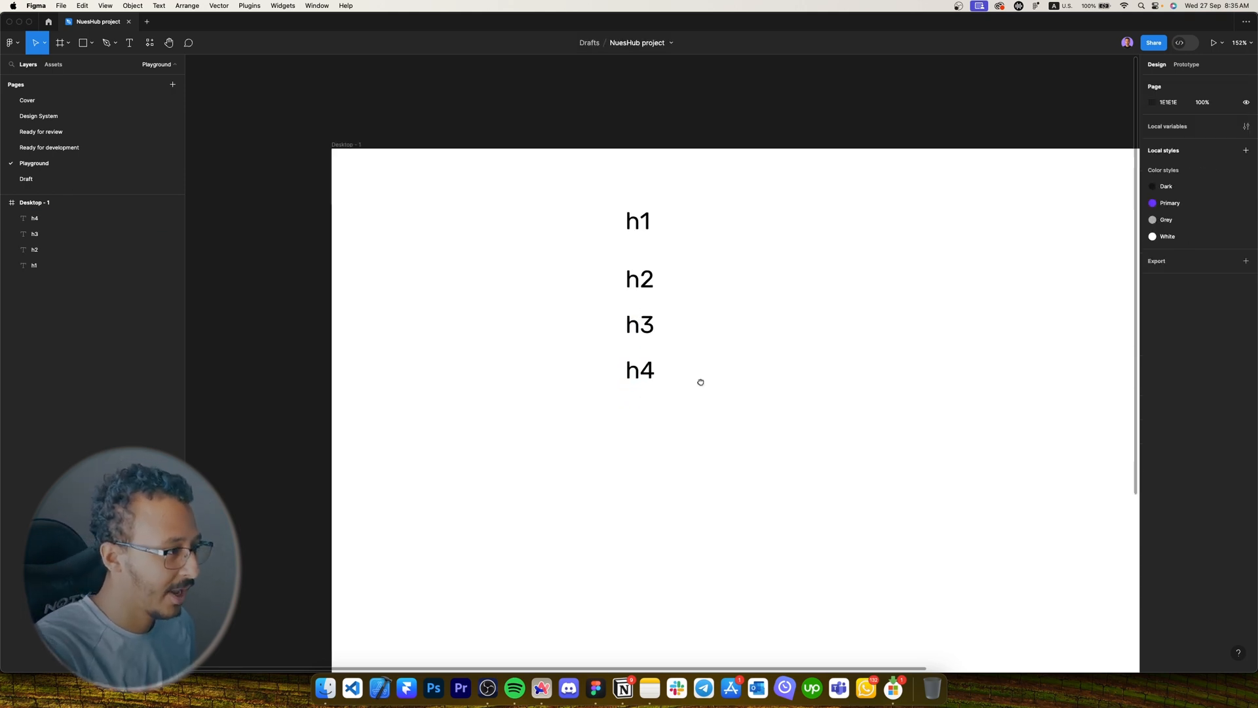
{"action": "left_click", "coordinate": [649, 299]}
{"action": "left_click_drag", "start_coordinate": [648, 300], "coordinate": [649, 358], "text": "alt"}
{"action": "double_click", "coordinate": [648, 358]}
{"action": "type", "text": "paragraph - "}
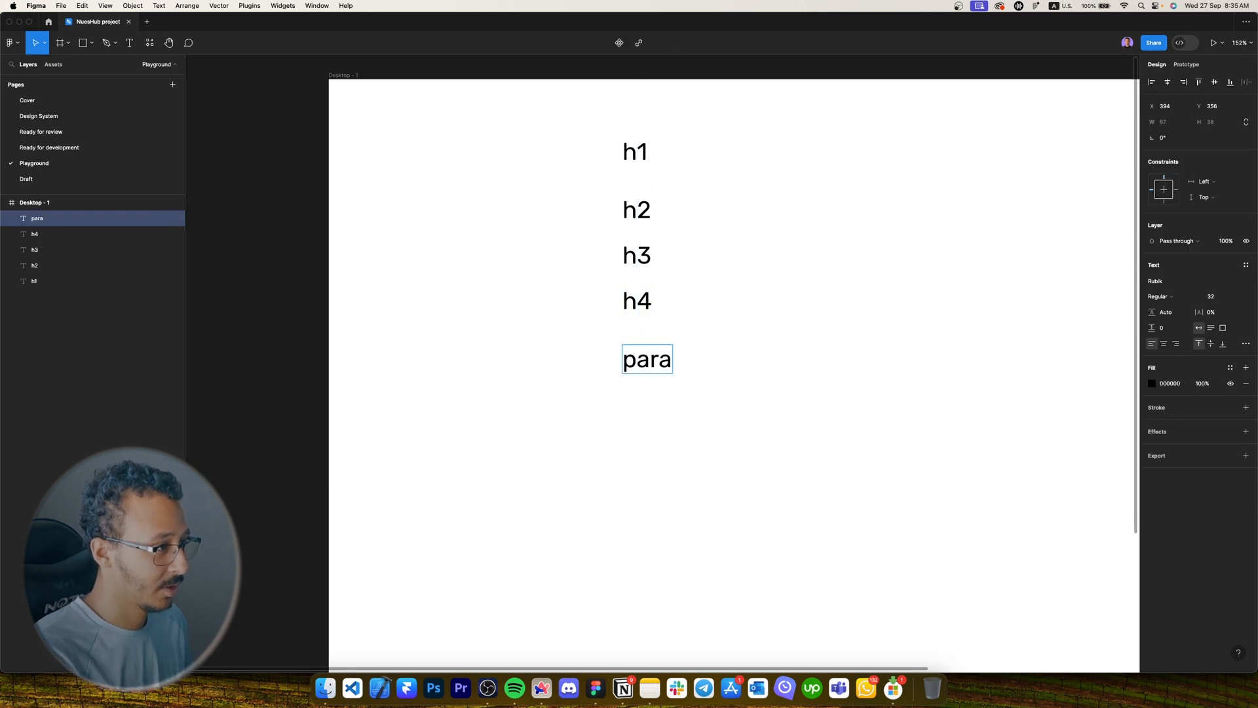
{"action": "type", "text": "20"}
{"action": "key", "text": "Escape"}
Add a 'paragraph - 18' copy below paragraph - 20 and delete the extra duplicate.
{"action": "left_click_drag", "start_coordinate": [706, 360], "coordinate": [705, 409], "text": "alt"}
{"action": "scroll", "coordinate": [714, 394], "scroll_direction": "down", "scroll_amount": 2}
{"action": "double_click", "coordinate": [741, 340]}
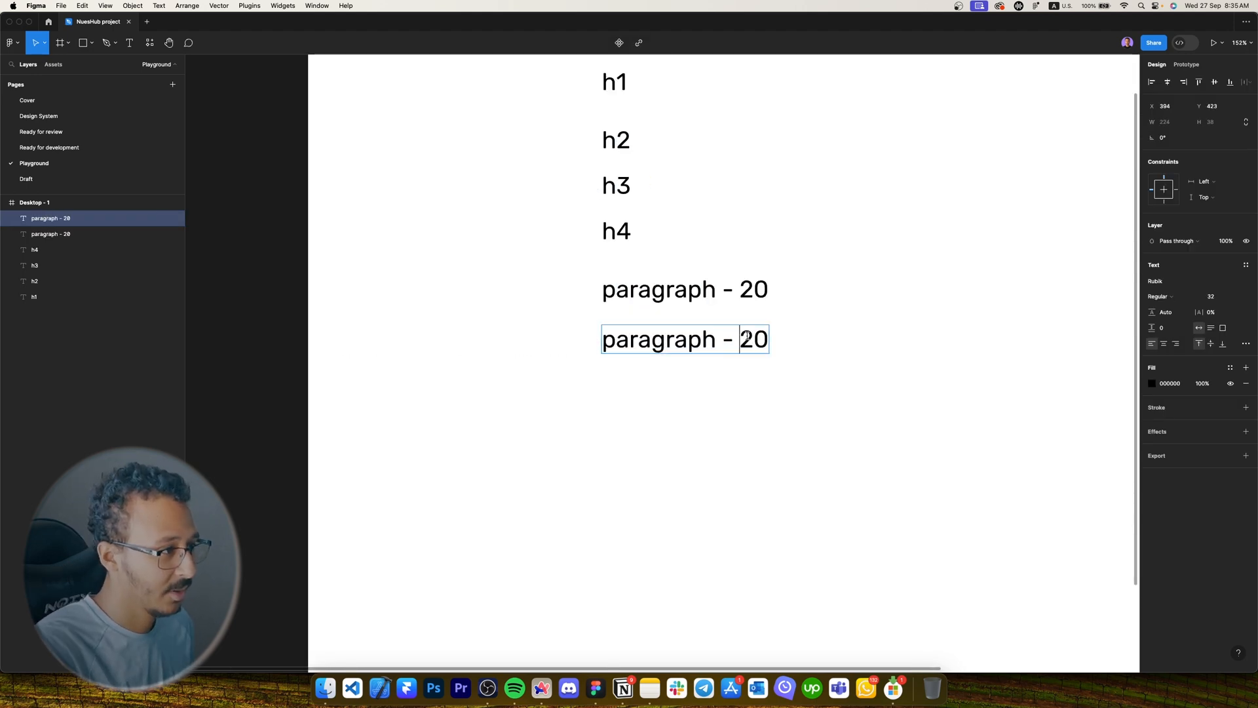
{"action": "left_click_drag", "start_coordinate": [741, 340], "coordinate": [789, 345]}
{"action": "type", "text": "18"}
{"action": "key", "text": "Escape"}
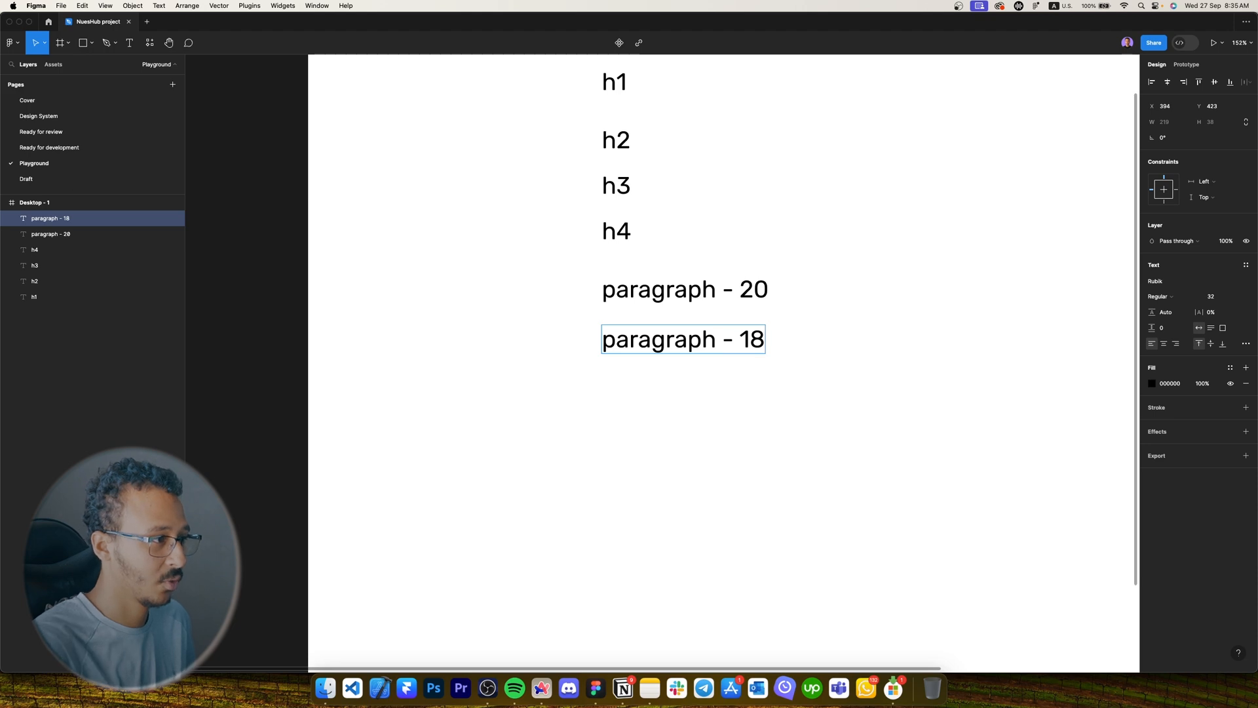
{"action": "left_click_drag", "start_coordinate": [688, 345], "coordinate": [688, 388], "text": "alt"}
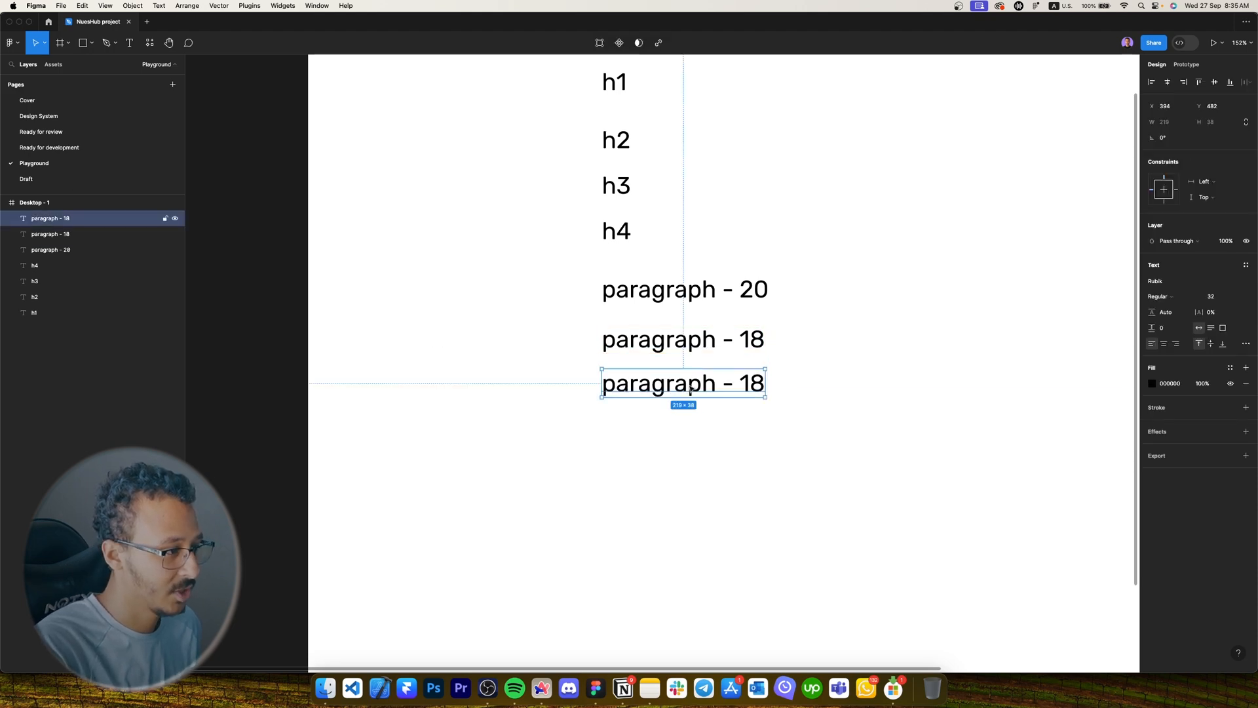
{"action": "key", "text": "Delete"}
{"action": "left_click_drag", "start_coordinate": [771, 378], "coordinate": [678, 251]}
{"action": "left_click", "coordinate": [800, 429]}
{"action": "left_click_drag", "start_coordinate": [801, 430], "coordinate": [734, 370]}
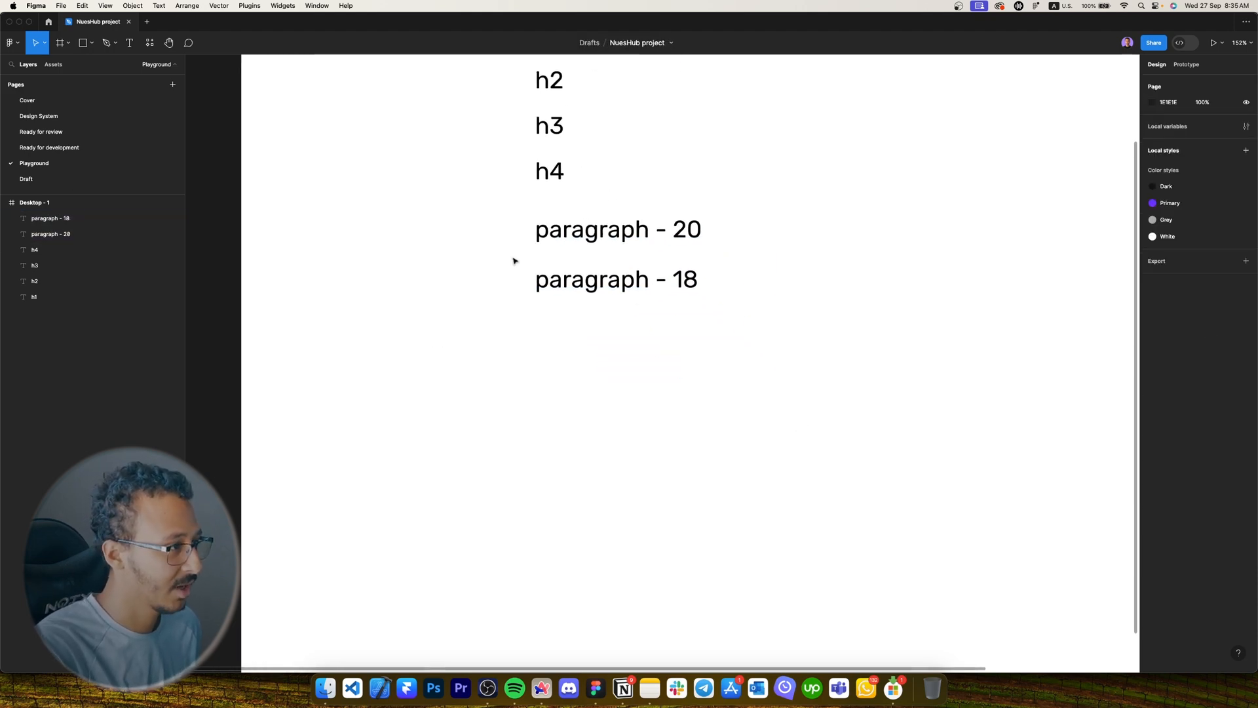
Duplicate paragraph - 18 into a 'caption - 14' label below the paragraphs.
{"action": "left_click_drag", "start_coordinate": [580, 288], "coordinate": [590, 322], "text": "alt"}
{"action": "double_click", "coordinate": [595, 315]}
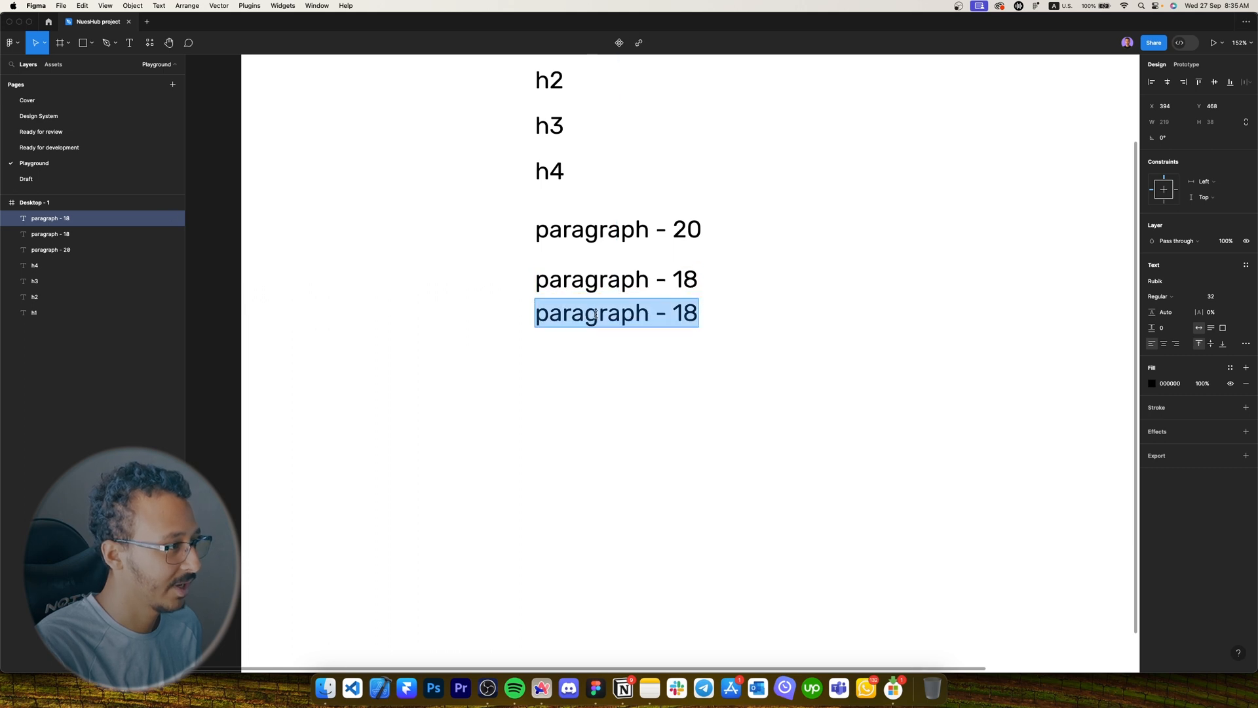
{"action": "double_click", "coordinate": [595, 314]}
{"action": "type", "text": "caption"}
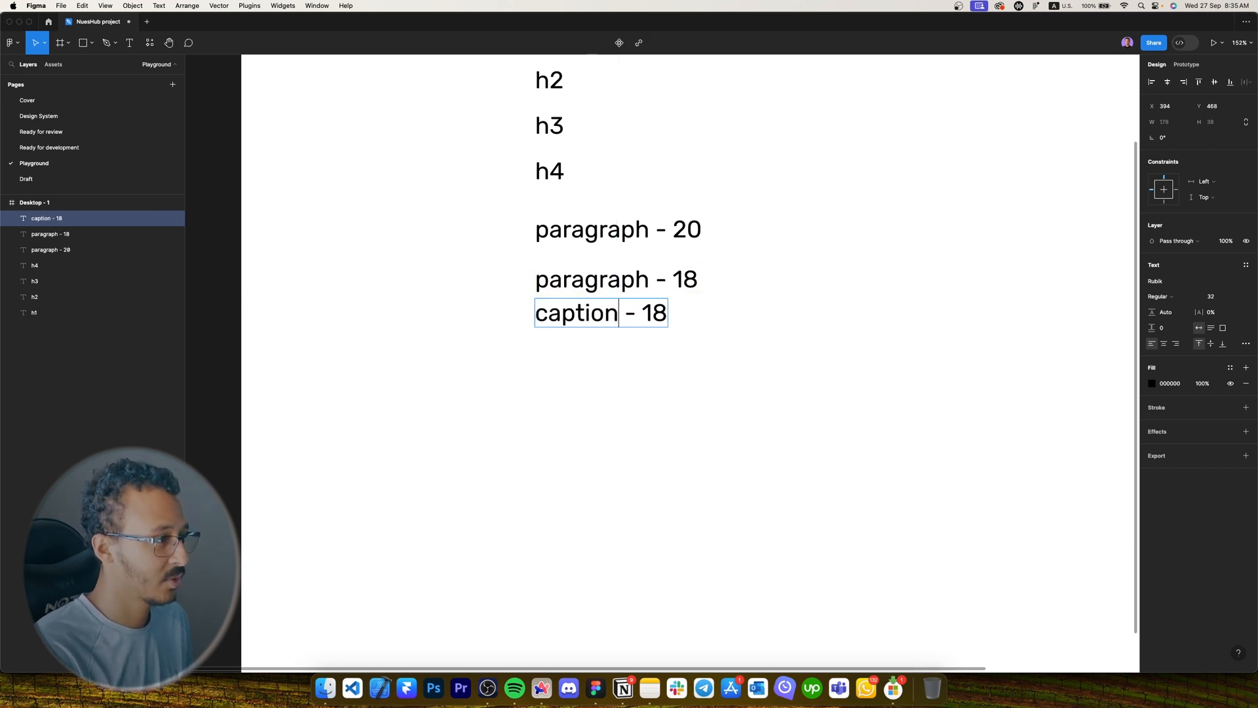
{"action": "key", "text": "End"}
{"action": "key", "text": "BackSpace"}
{"action": "type", "text": "4"}
{"action": "key", "text": "Escape"}
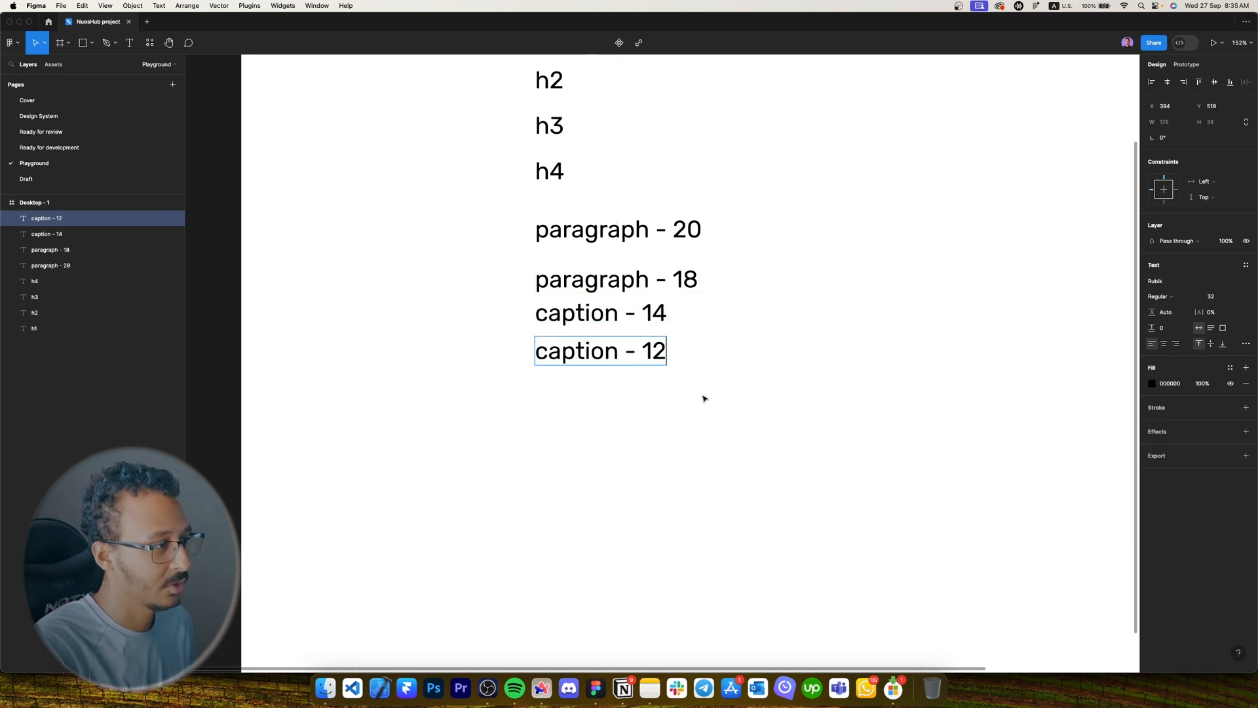
{"action": "left_click", "coordinate": [612, 362], "text": "shift"}
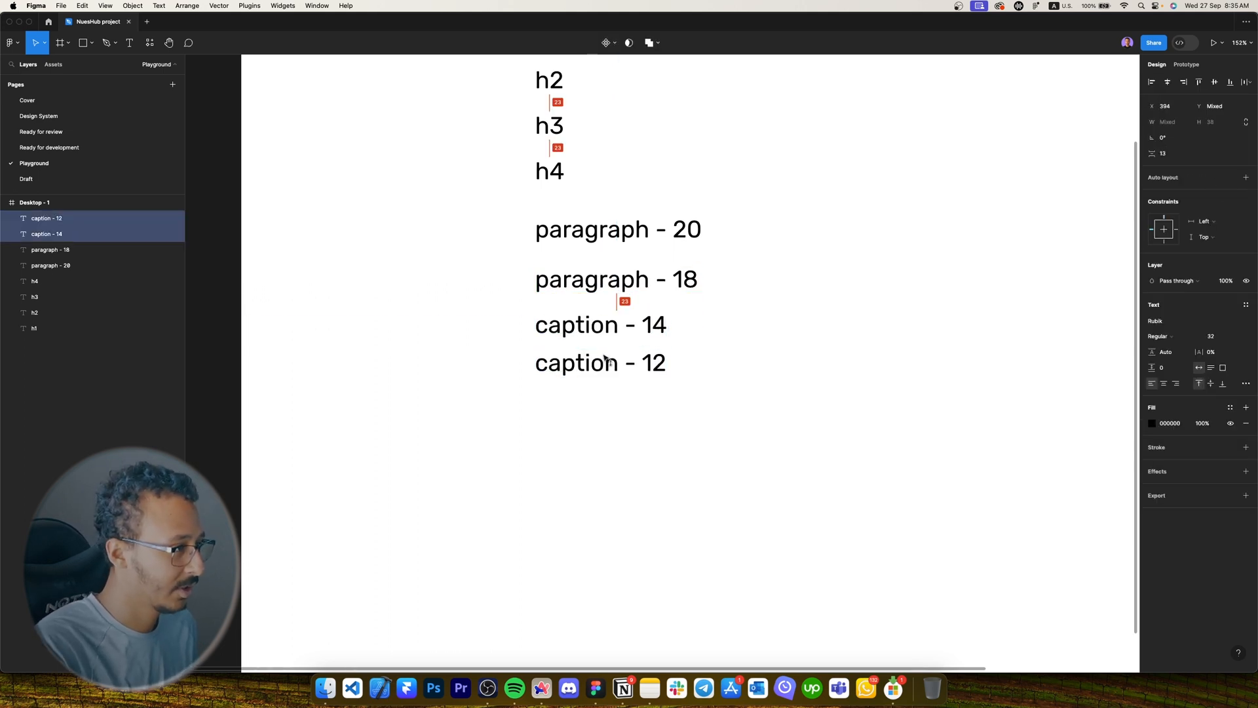
{"action": "left_click", "coordinate": [610, 396]}
Duplicate the captions into 'Button - 14' and 'Button - 12' labels at the bottom.
{"action": "scroll", "coordinate": [599, 337], "scroll_direction": "down", "scroll_amount": 2}
{"action": "left_click_drag", "start_coordinate": [599, 337], "coordinate": [596, 415], "text": "alt"}
{"action": "double_click", "coordinate": [600, 383]}
{"action": "type", "text": "Button"}
{"action": "key", "text": "Escape"}
{"action": "double_click", "coordinate": [645, 376]}
{"action": "type", "text": "14"}
{"action": "key", "text": "Escape"}
{"action": "key", "text": "Escape"}
{"action": "scroll", "coordinate": [624, 223], "scroll_direction": "up", "scroll_amount": 5}
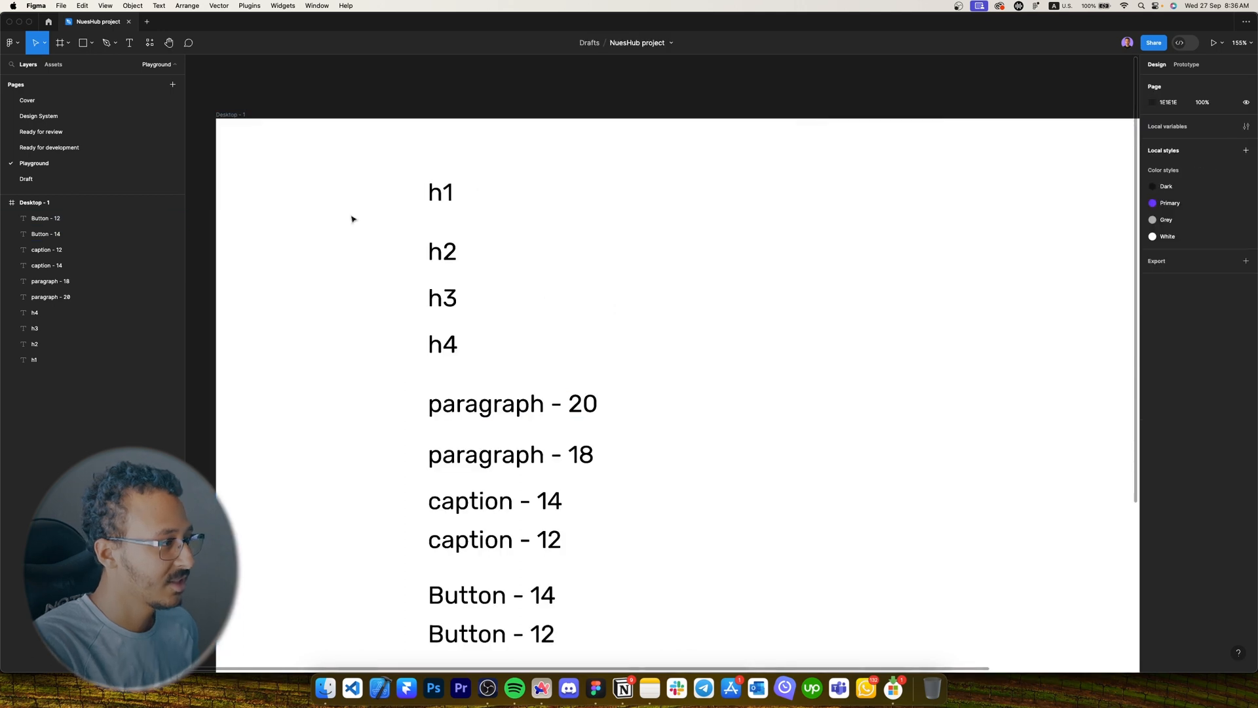
Set the h1 font size to 48 and h2 to 40.
{"action": "left_click", "coordinate": [421, 111]}
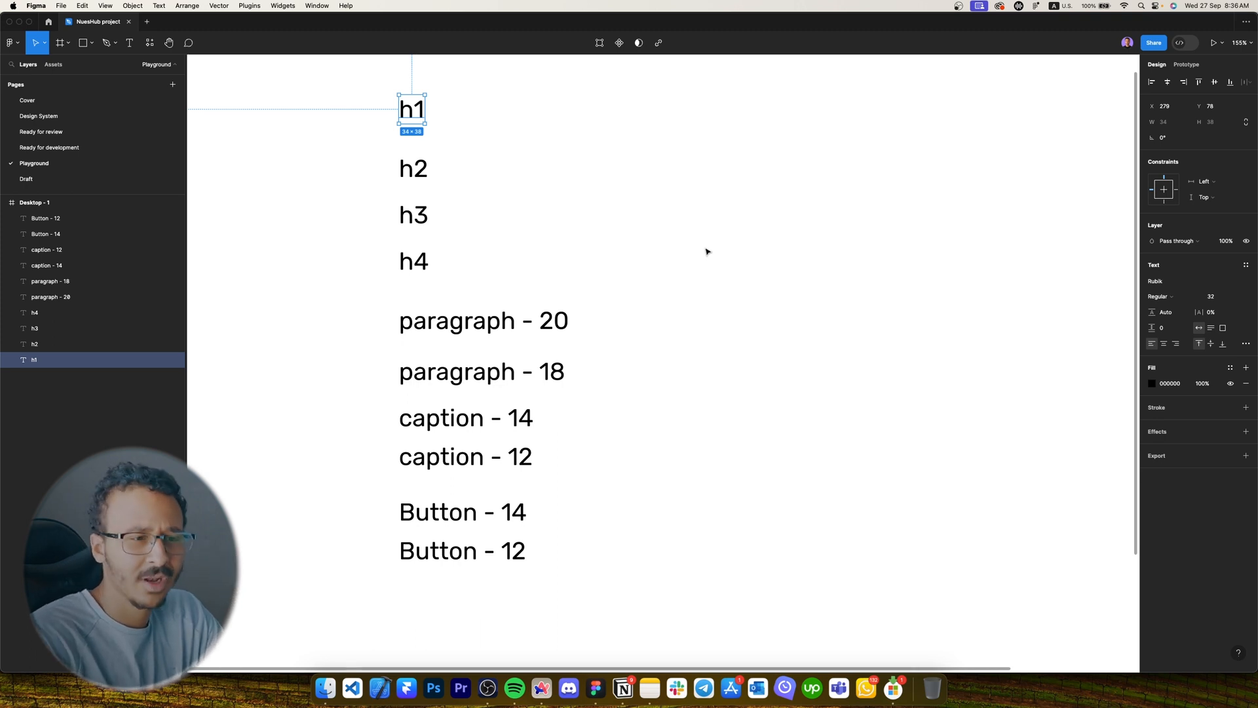
{"action": "left_click", "coordinate": [638, 198]}
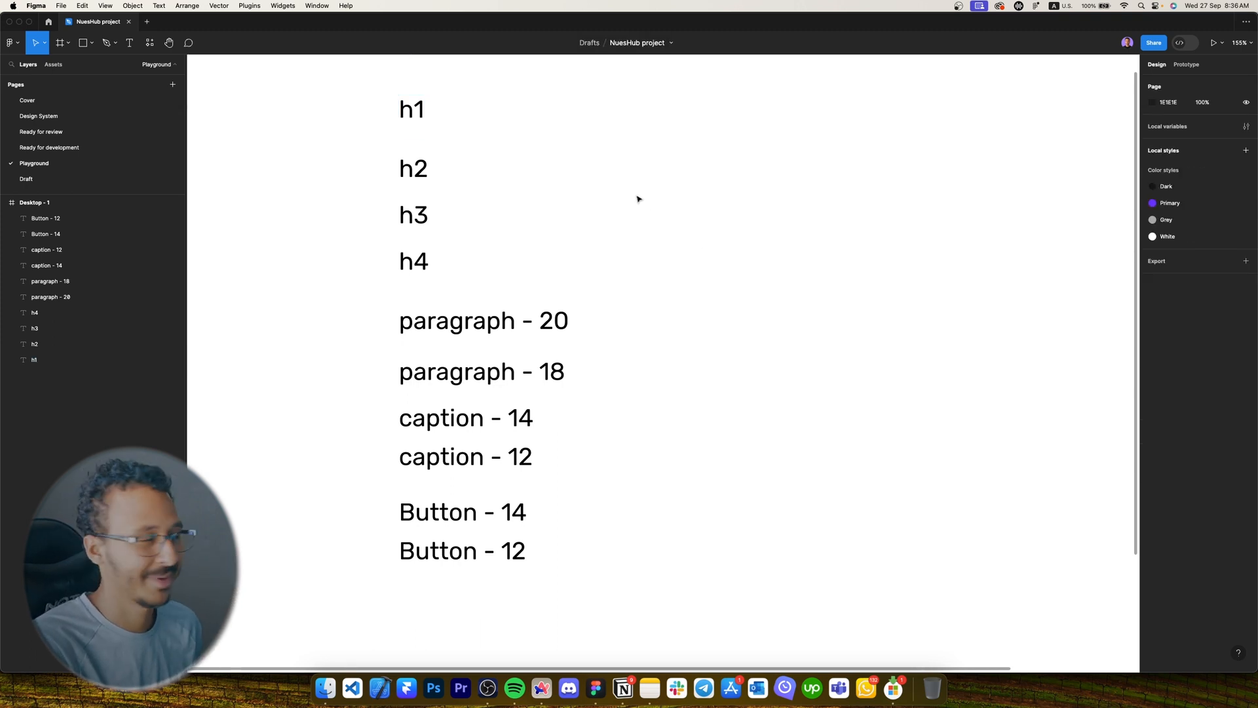
{"action": "scroll", "coordinate": [592, 177], "scroll_direction": "left", "scroll_amount": 1}
{"action": "left_click", "coordinate": [436, 120]}
{"action": "scroll", "coordinate": [548, 163], "scroll_direction": "up", "scroll_amount": 2}
{"action": "scroll", "coordinate": [477, 194], "scroll_direction": "up", "scroll_amount": 4}
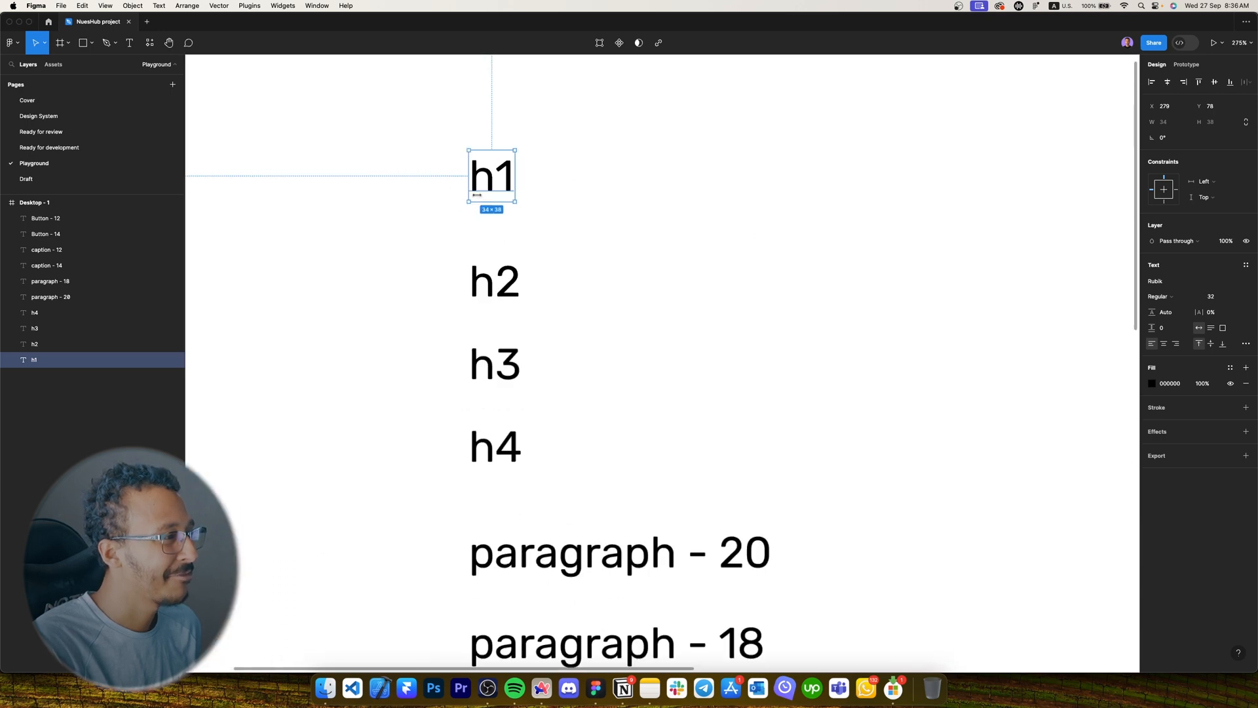
{"action": "left_click", "coordinate": [1215, 296]}
{"action": "type", "text": "48"}
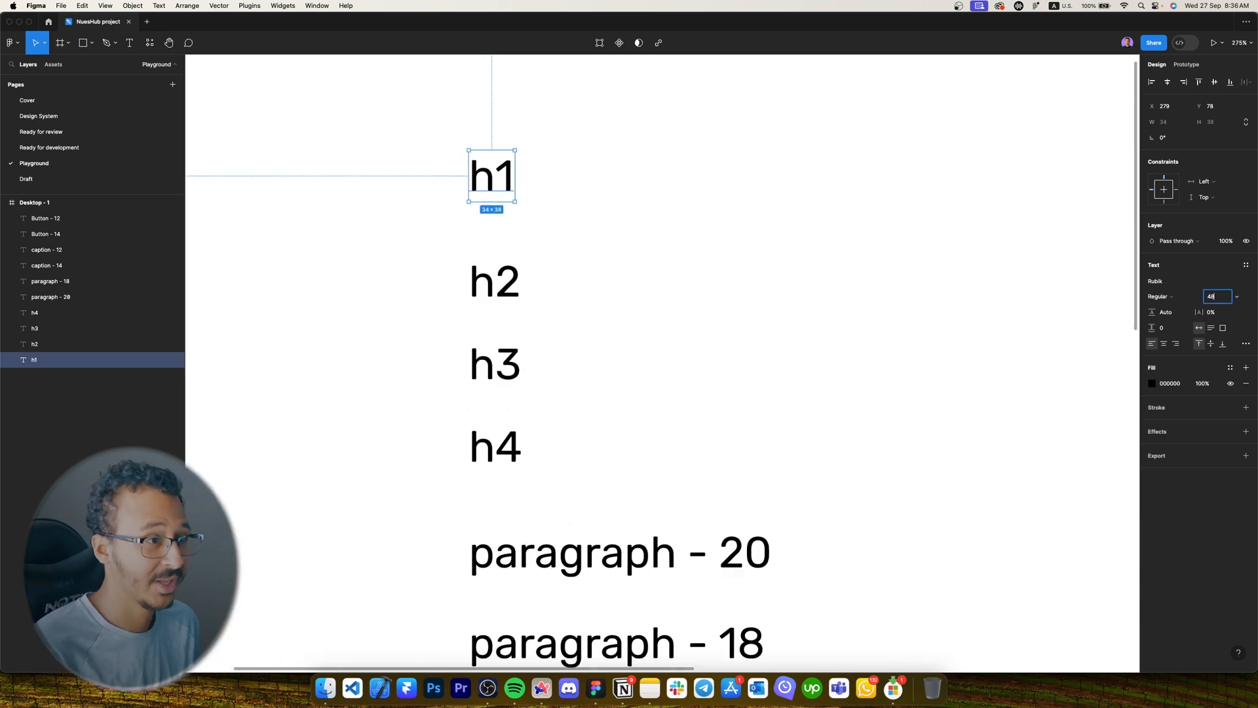
{"action": "key", "text": "Return"}
{"action": "left_click", "coordinate": [482, 274]}
{"action": "left_click", "coordinate": [1217, 296]}
{"action": "type", "text": "4"}
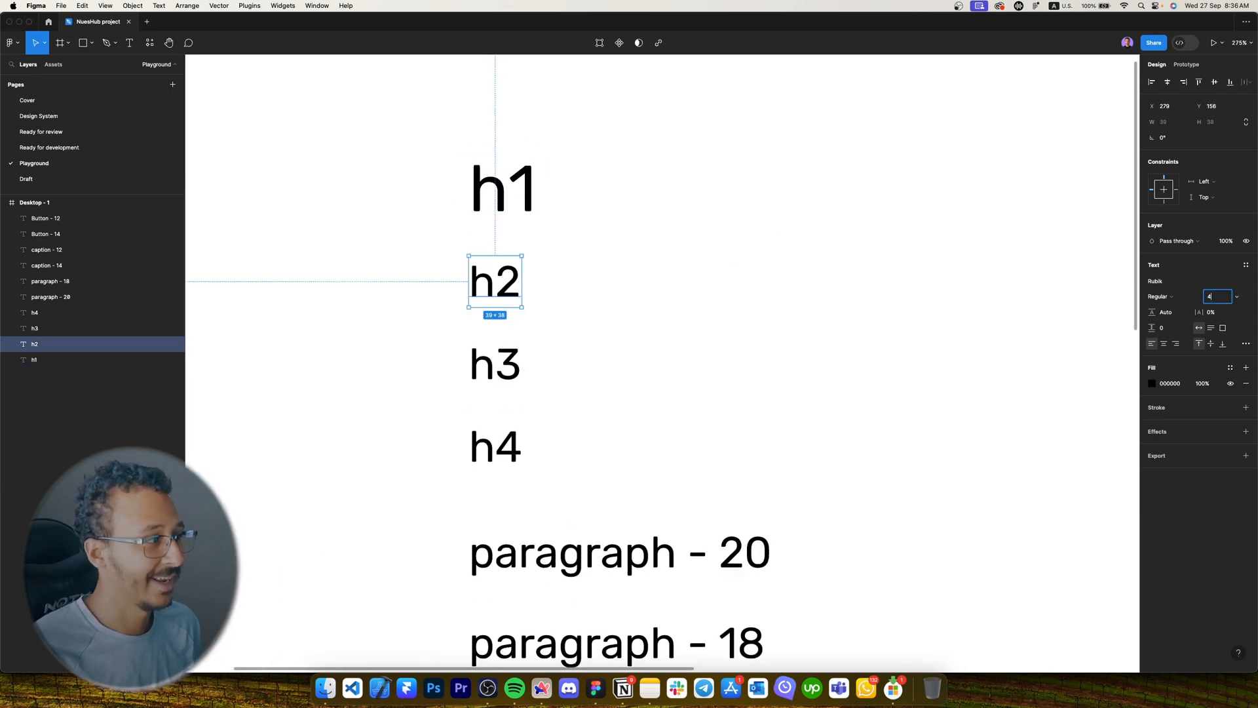
{"action": "type", "text": "0"}
{"action": "key", "text": "Return"}
Select the lower labels and move h3 up under h2.
{"action": "left_click", "coordinate": [488, 364]}
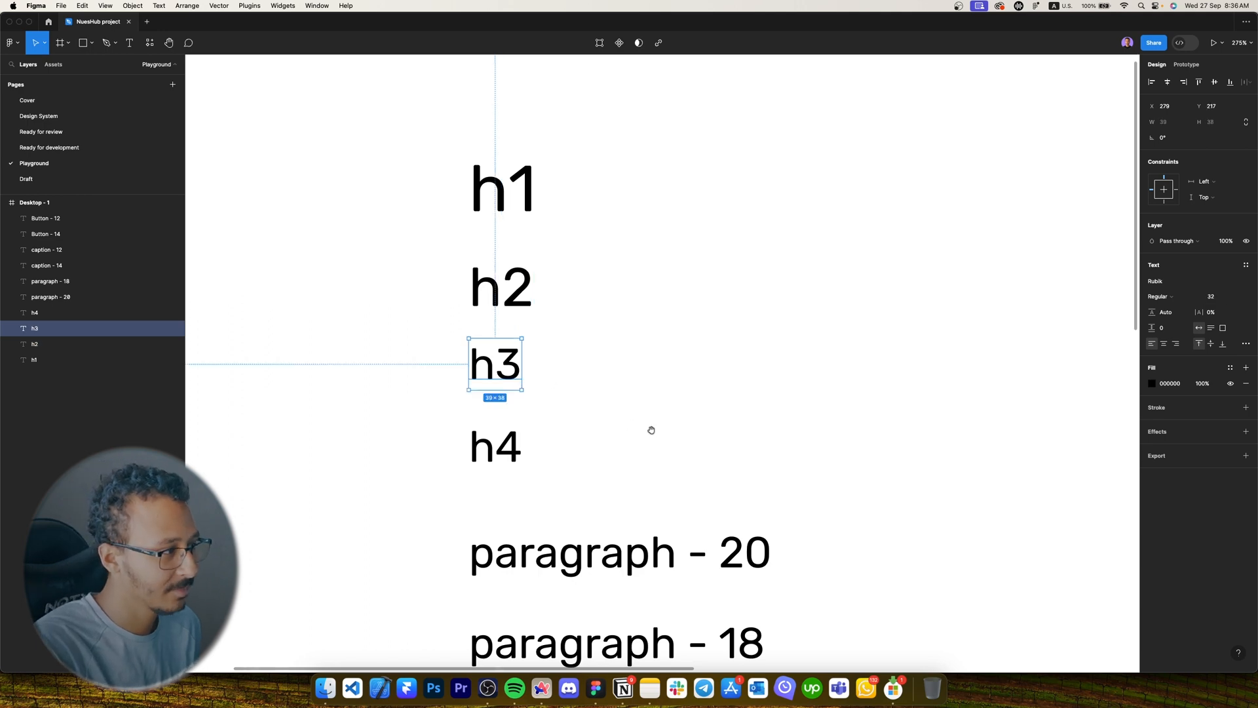
{"action": "scroll", "coordinate": [651, 430], "scroll_direction": "down", "scroll_amount": 5}
{"action": "left_click", "coordinate": [514, 313], "text": "shift"}
{"action": "left_click", "coordinate": [533, 357], "text": "shift"}
{"action": "left_click_drag", "start_coordinate": [727, 381], "coordinate": [552, 506]}
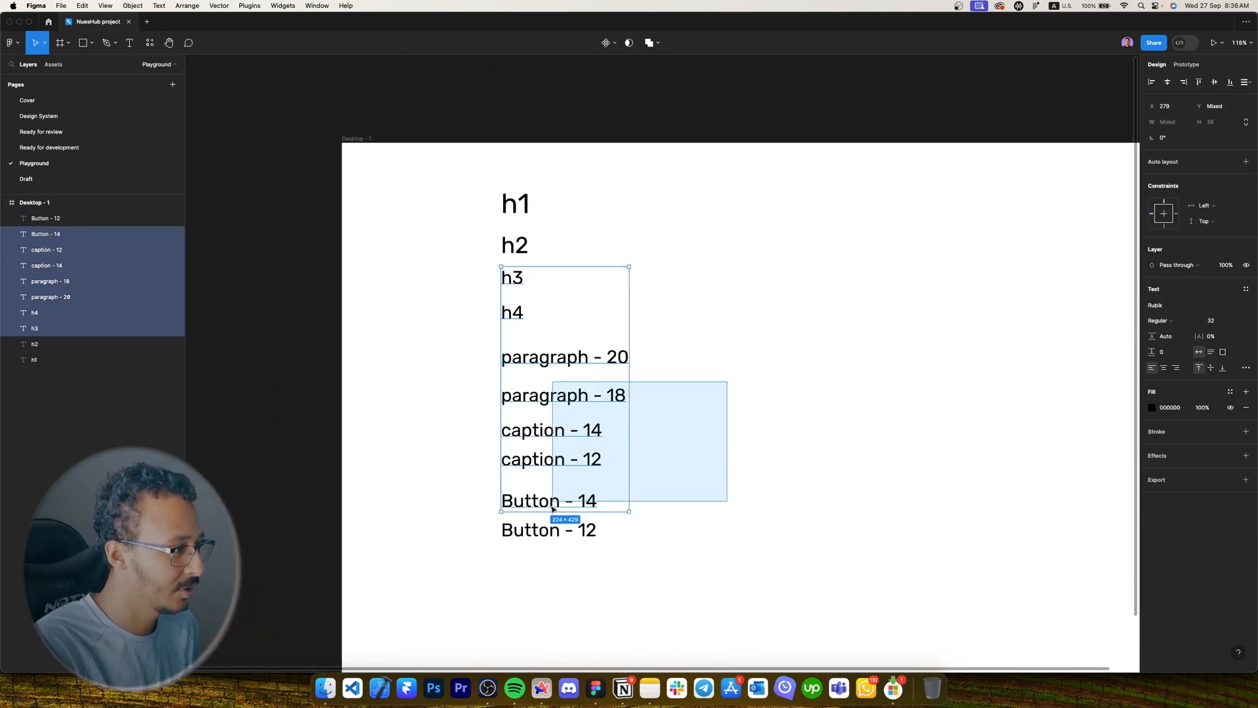
{"action": "scroll", "coordinate": [503, 298], "scroll_direction": "up", "scroll_amount": 5}
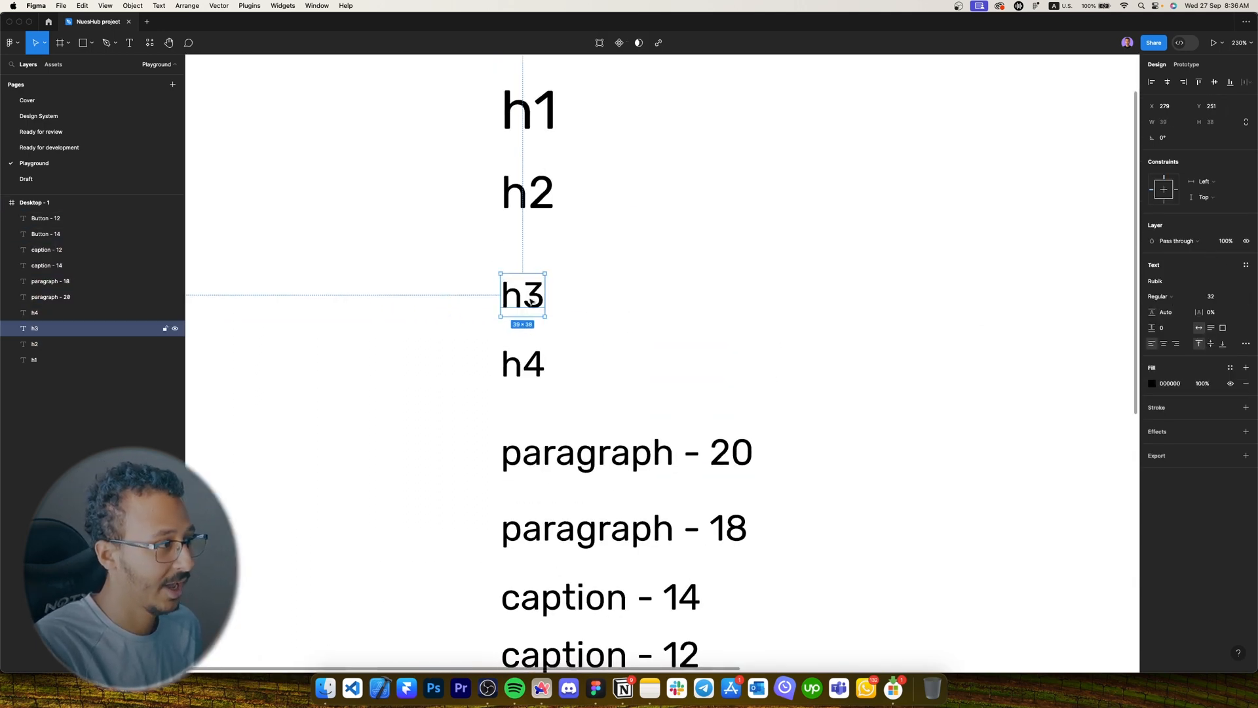
{"action": "left_click_drag", "start_coordinate": [529, 299], "coordinate": [536, 288]}
Set h4 to font size 24 and paragraph - 20 to size 20.
{"action": "left_click", "coordinate": [524, 364]}
{"action": "left_click", "coordinate": [1212, 296]}
{"action": "type", "text": "24"}
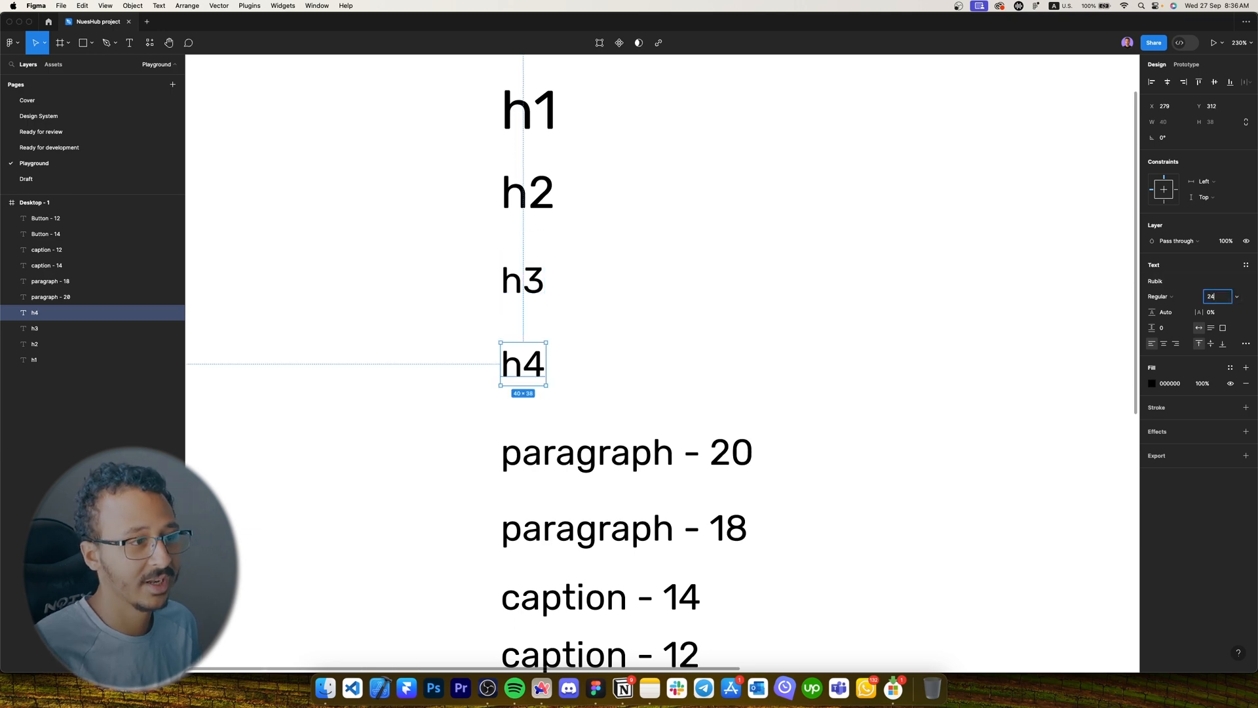
{"action": "key", "text": "Return"}
{"action": "key", "text": "shift+Tab"}
{"action": "scroll", "coordinate": [854, 480], "scroll_direction": "down", "scroll_amount": 5}
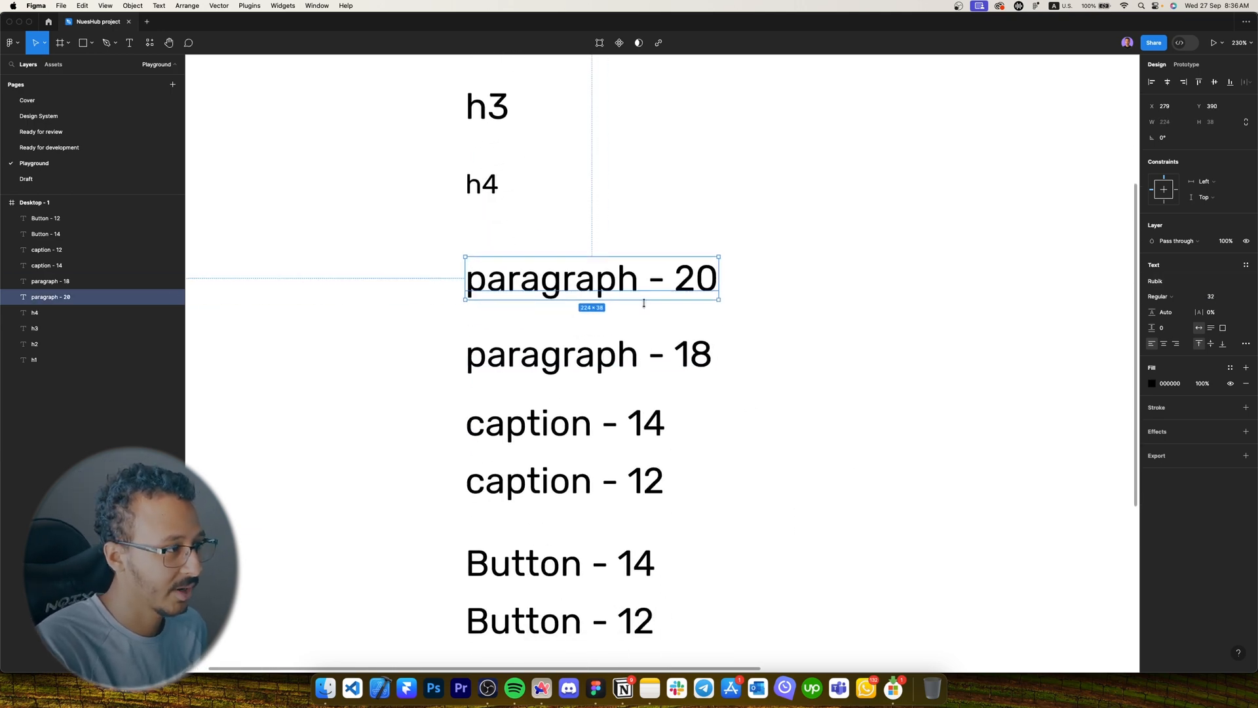
{"action": "left_click", "coordinate": [1211, 297]}
{"action": "type", "text": "20"}
{"action": "key", "text": "Return"}
Switch the paragraph - 20 text to the Roboto font.
{"action": "key", "text": "Caps_Lock"}
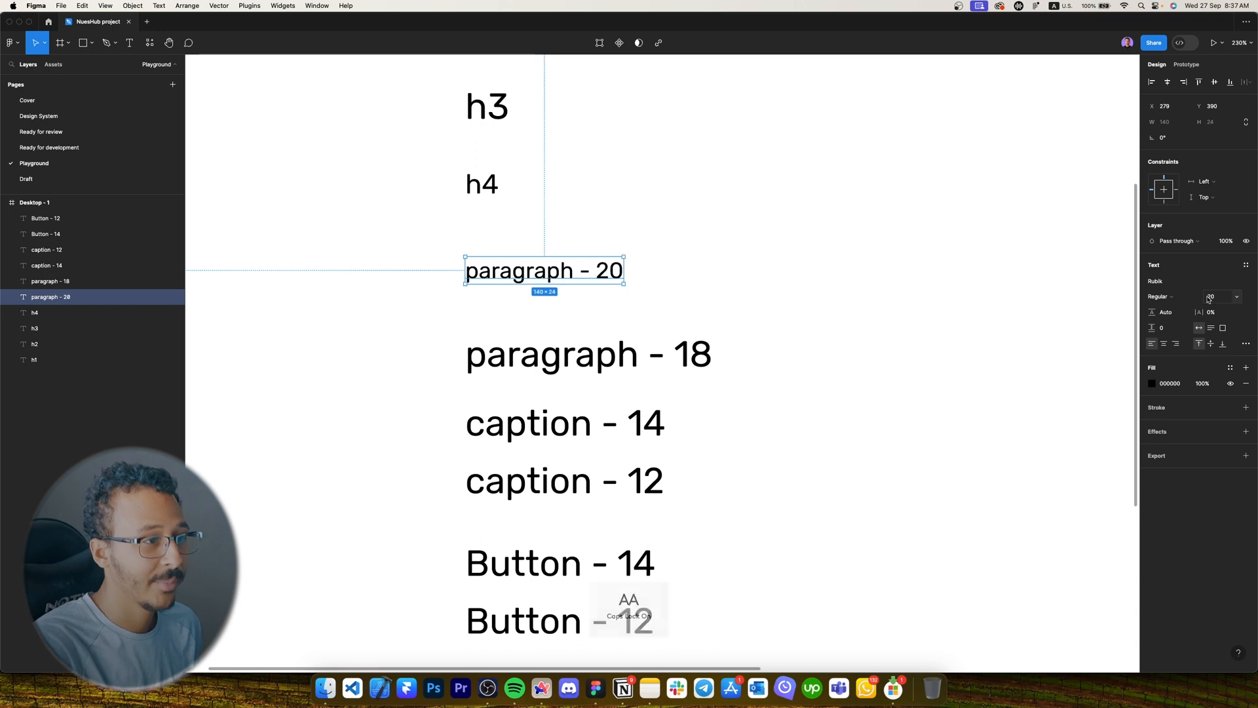
{"action": "left_click", "coordinate": [1193, 284]}
{"action": "key", "text": "Caps_Lock"}
{"action": "type", "text": "robo"}
{"action": "key", "text": "Return"}
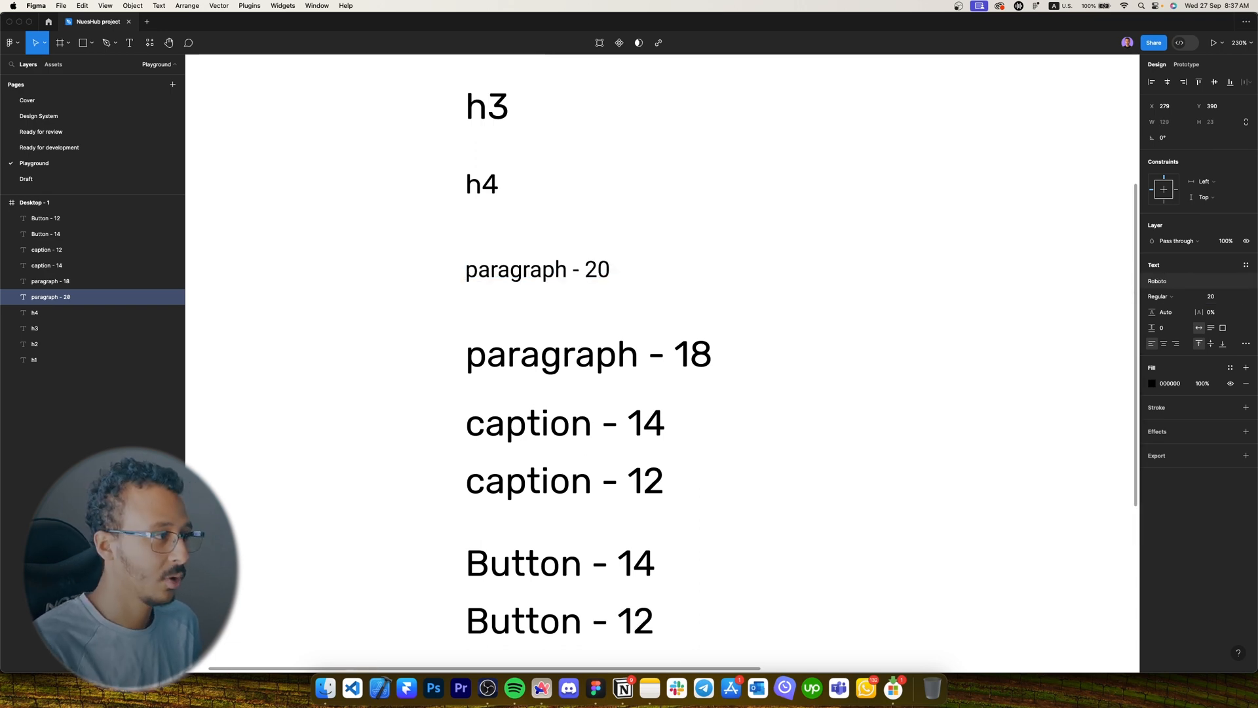
{"action": "key", "text": "shift+Tab"}
{"action": "key", "text": "Caps_Lock"}
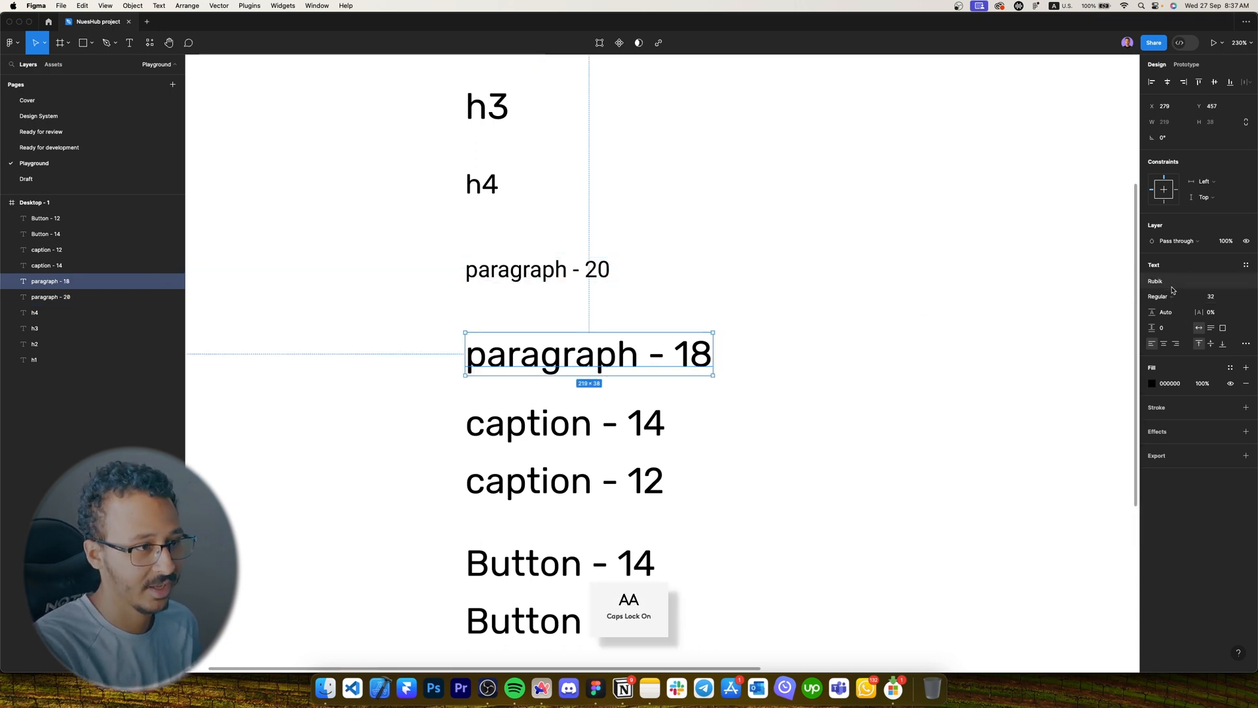
{"action": "left_click", "coordinate": [1173, 290]}
{"action": "type", "text": "R"}
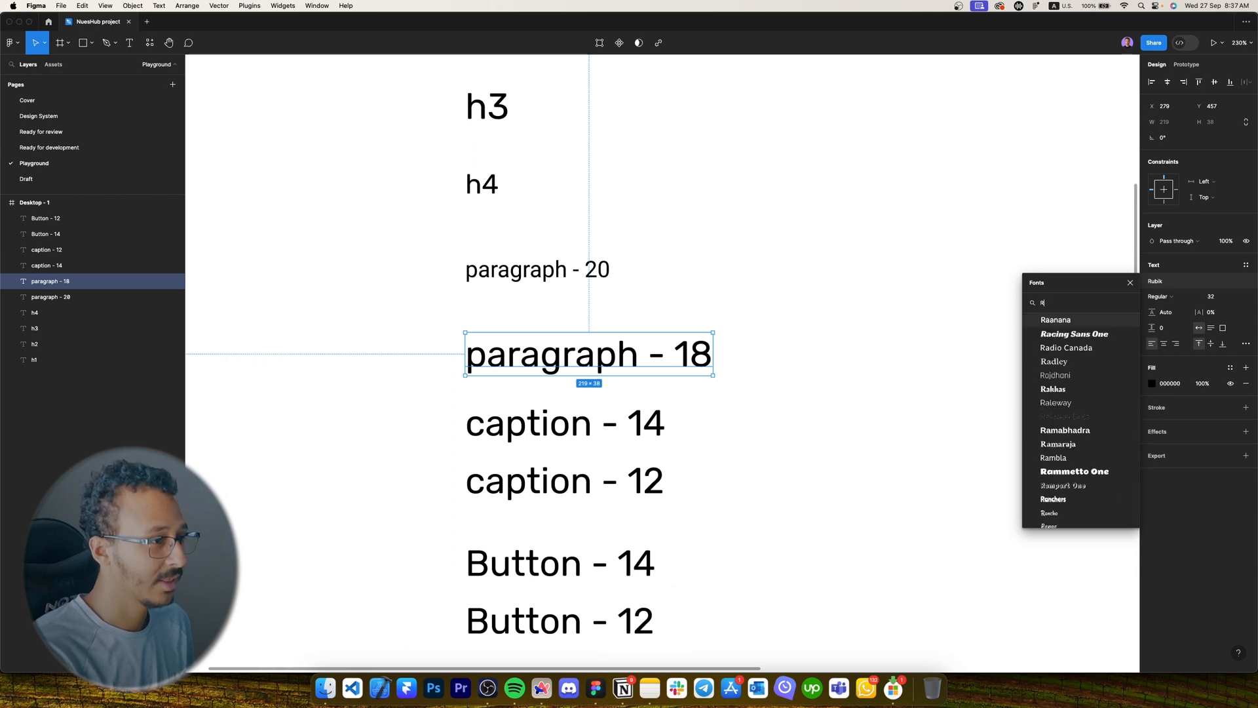
{"action": "key", "text": "Caps_Lock"}
{"action": "key", "text": "Escape"}
Set paragraph - 18, both captions and both Buttons to Roboto.
{"action": "scroll", "coordinate": [864, 344], "scroll_direction": "down", "scroll_amount": 5}
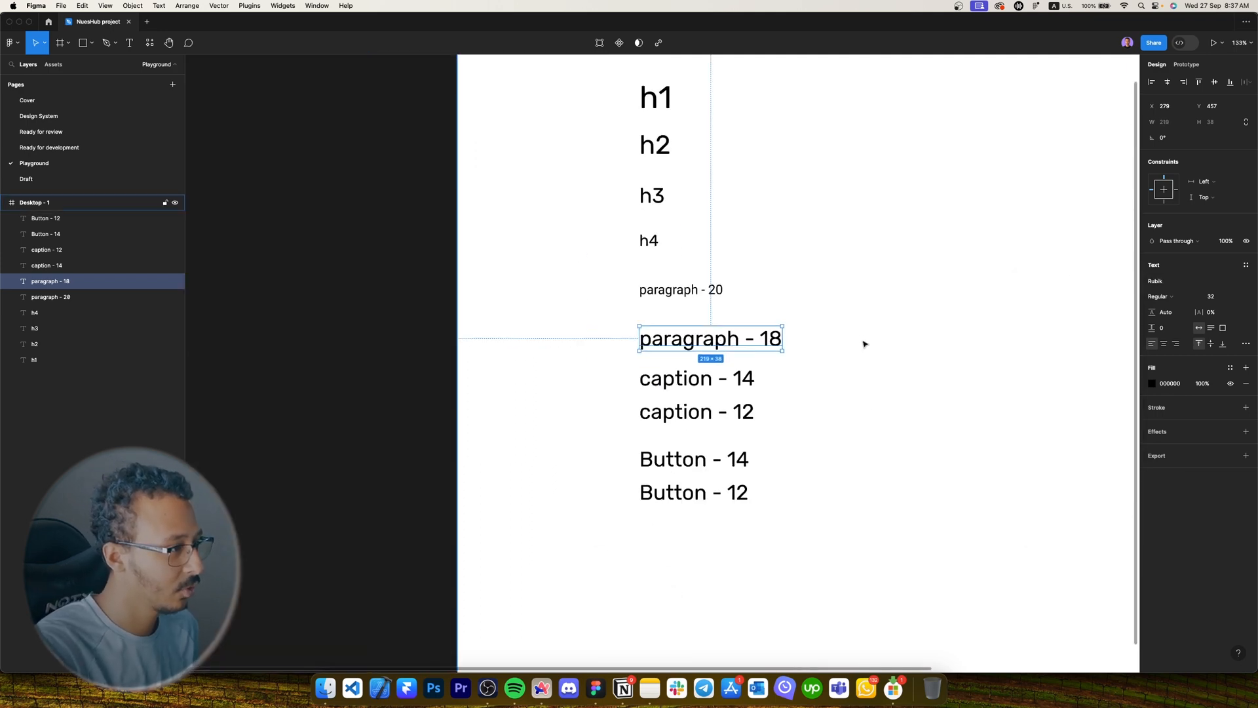
{"action": "left_click", "coordinate": [863, 344]}
{"action": "left_click_drag", "start_coordinate": [862, 536], "coordinate": [645, 346]}
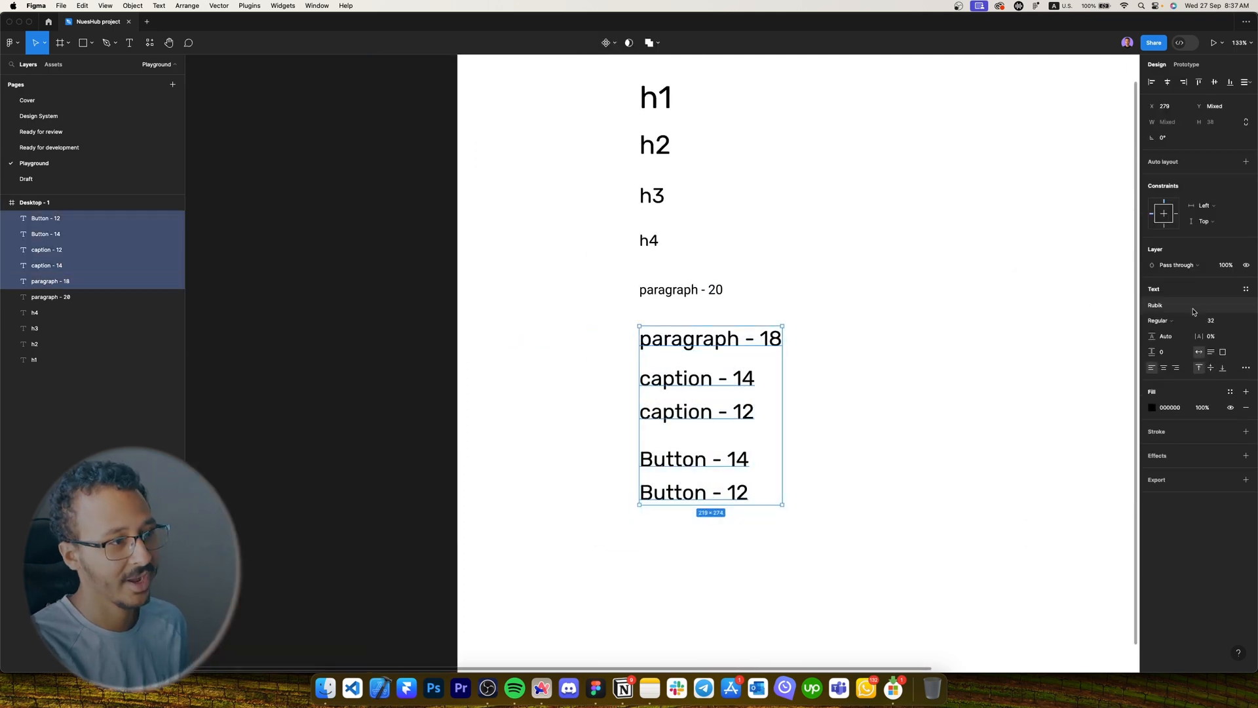
{"action": "left_click", "coordinate": [1193, 312]}
{"action": "key", "text": "Caps_Lock"}
{"action": "type", "text": "R"}
{"action": "key", "text": "Caps_Lock"}
{"action": "type", "text": "o"}
{"action": "key", "text": "Return"}
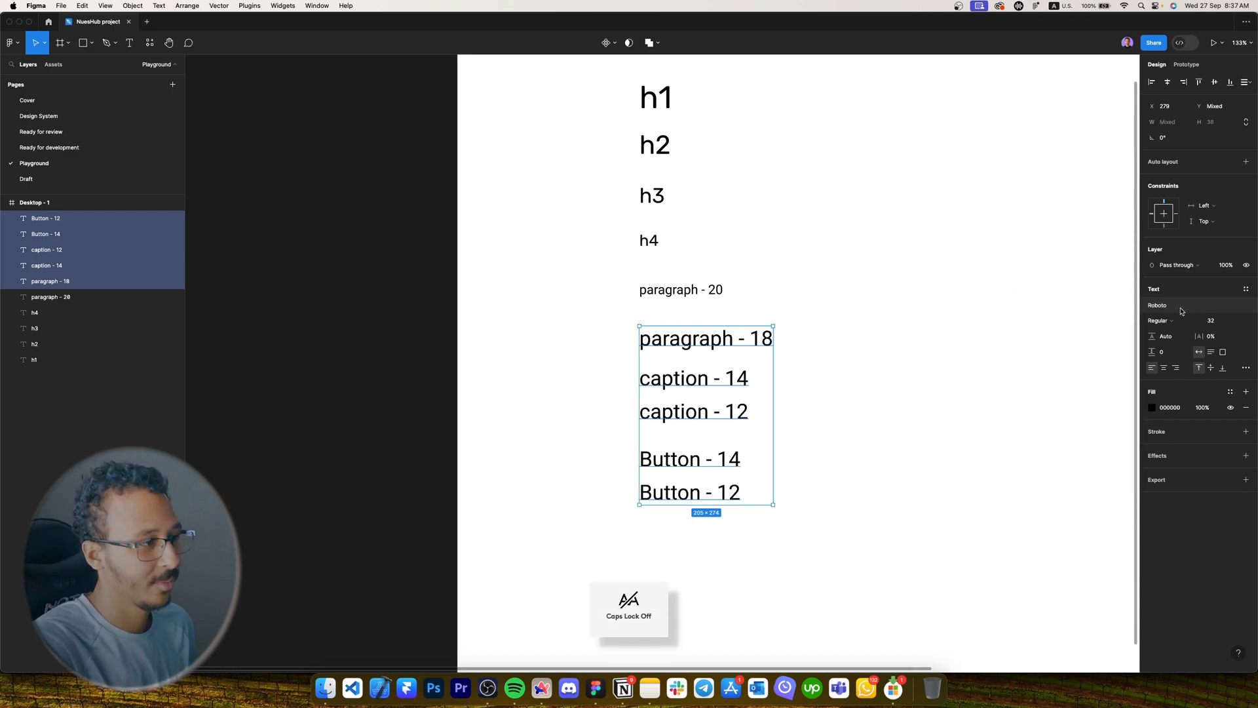
{"action": "left_click", "coordinate": [819, 357]}
{"action": "scroll", "coordinate": [806, 358], "scroll_direction": "up", "scroll_amount": 3}
Size paragraph - 18 to 18, caption - 14 to 14 and caption - 12 to 12.
{"action": "left_click", "coordinate": [728, 325]}
{"action": "left_click", "coordinate": [1222, 298]}
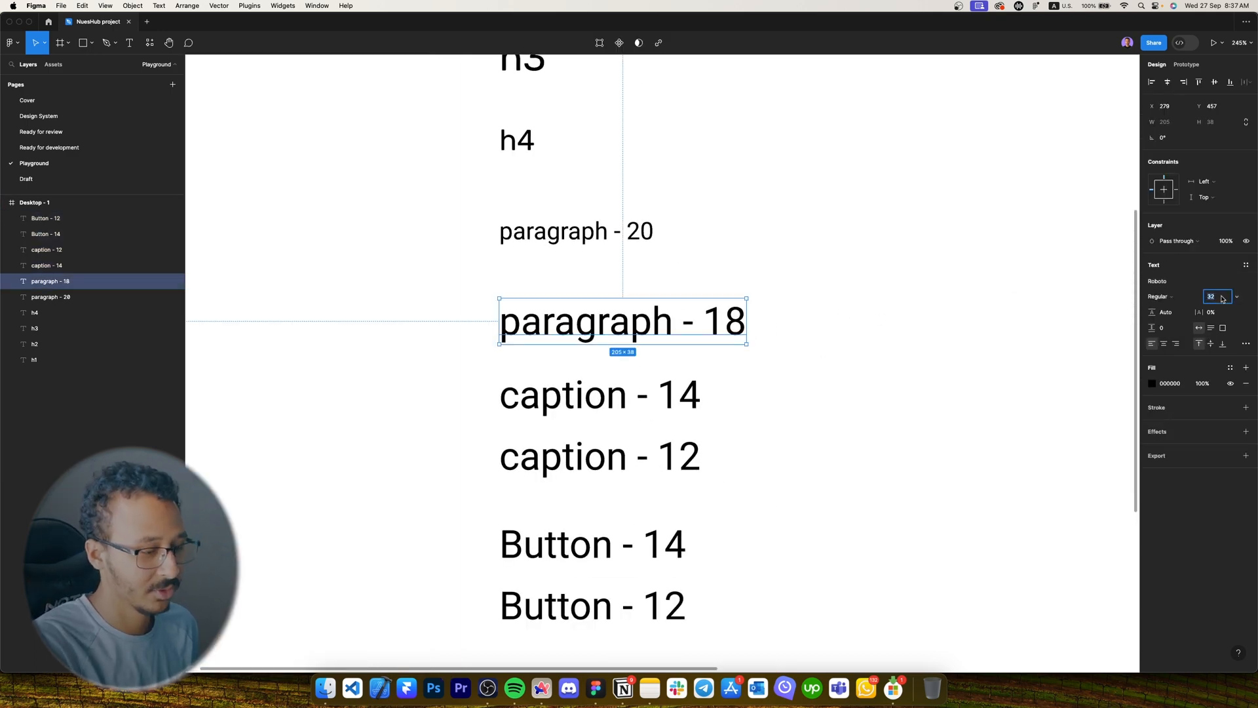
{"action": "type", "text": "18"}
{"action": "key", "text": "Return"}
{"action": "left_click", "coordinate": [679, 397]}
{"action": "left_click", "coordinate": [1220, 301]}
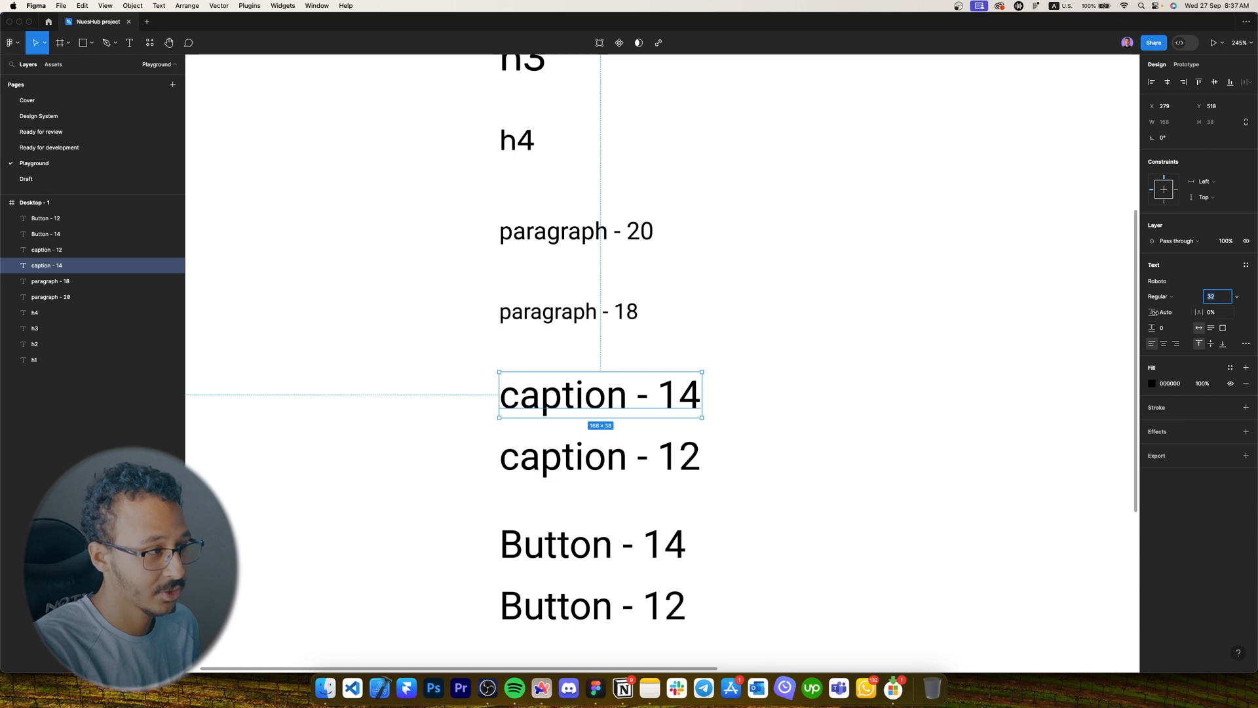
{"action": "type", "text": "14"}
{"action": "left_click", "coordinate": [600, 456]}
{"action": "left_click", "coordinate": [1221, 298]}
{"action": "type", "text": "12"}
Size Button - 14 to 14 and Button - 12 to 12.
{"action": "scroll", "coordinate": [593, 393], "scroll_direction": "down", "scroll_amount": 3}
{"action": "left_click", "coordinate": [593, 360]}
{"action": "left_click", "coordinate": [1221, 298]}
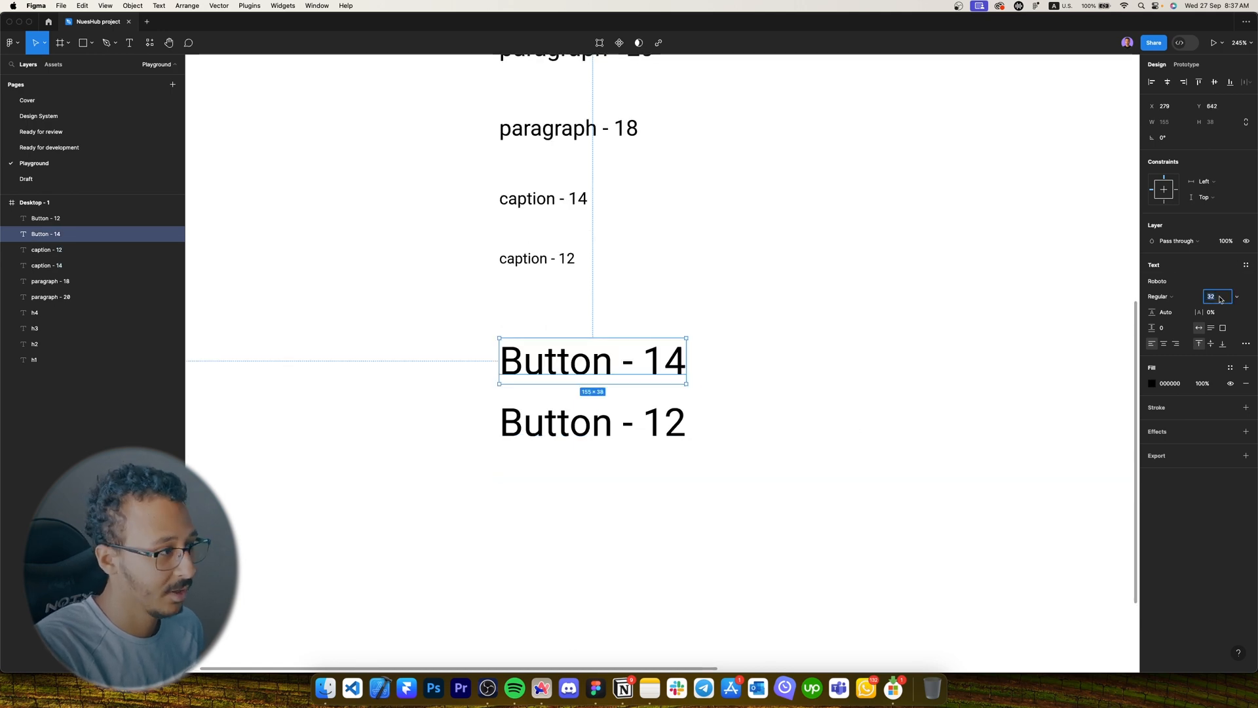
{"action": "type", "text": "14"}
{"action": "left_click", "coordinate": [655, 422]}
{"action": "left_click", "coordinate": [1221, 298]}
{"action": "type", "text": "12"}
{"action": "key", "text": "Return"}
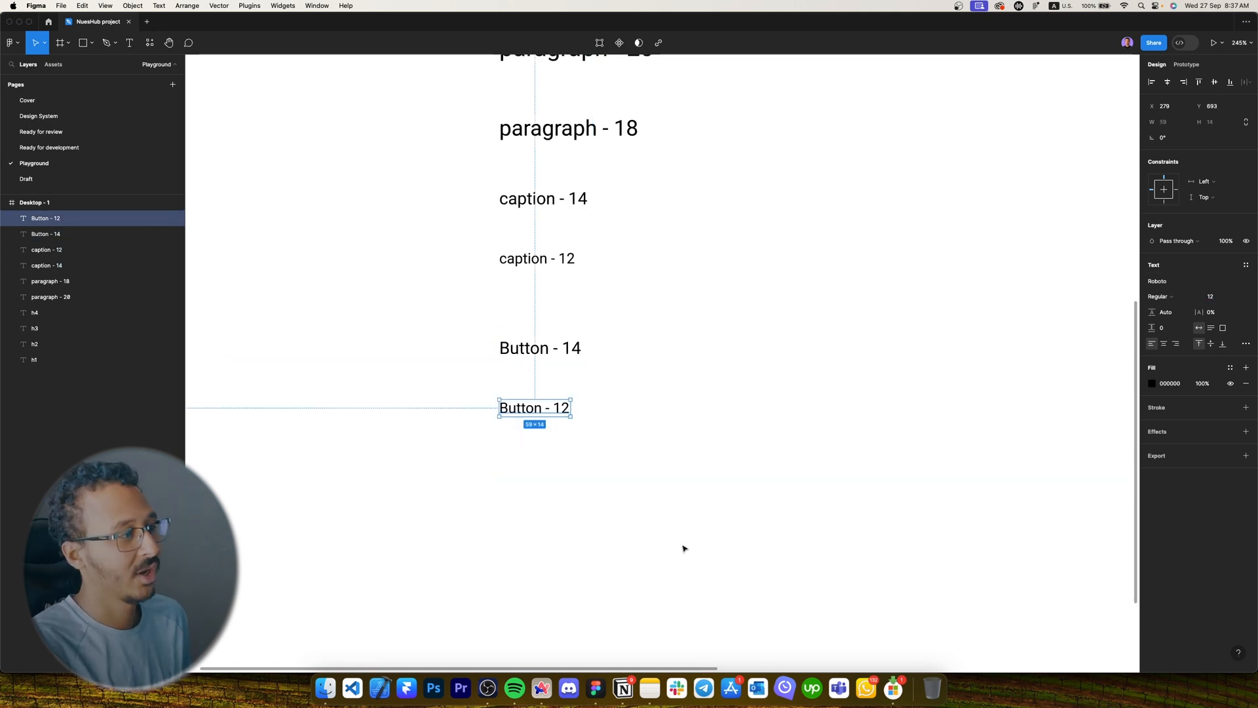
{"action": "left_click", "coordinate": [556, 444]}
{"action": "scroll", "coordinate": [598, 452], "scroll_direction": "down", "scroll_amount": 6}
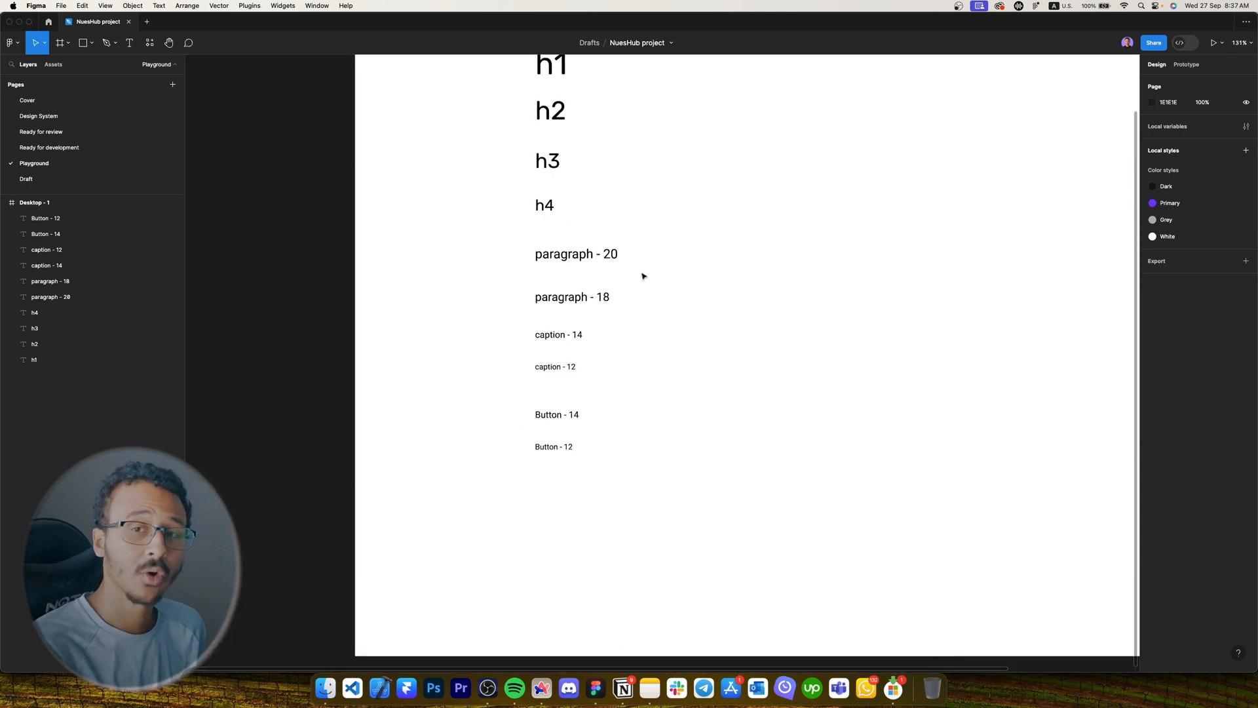
Make the h1 heading Bold.
{"action": "scroll", "coordinate": [663, 295], "scroll_direction": "up", "scroll_amount": 2}
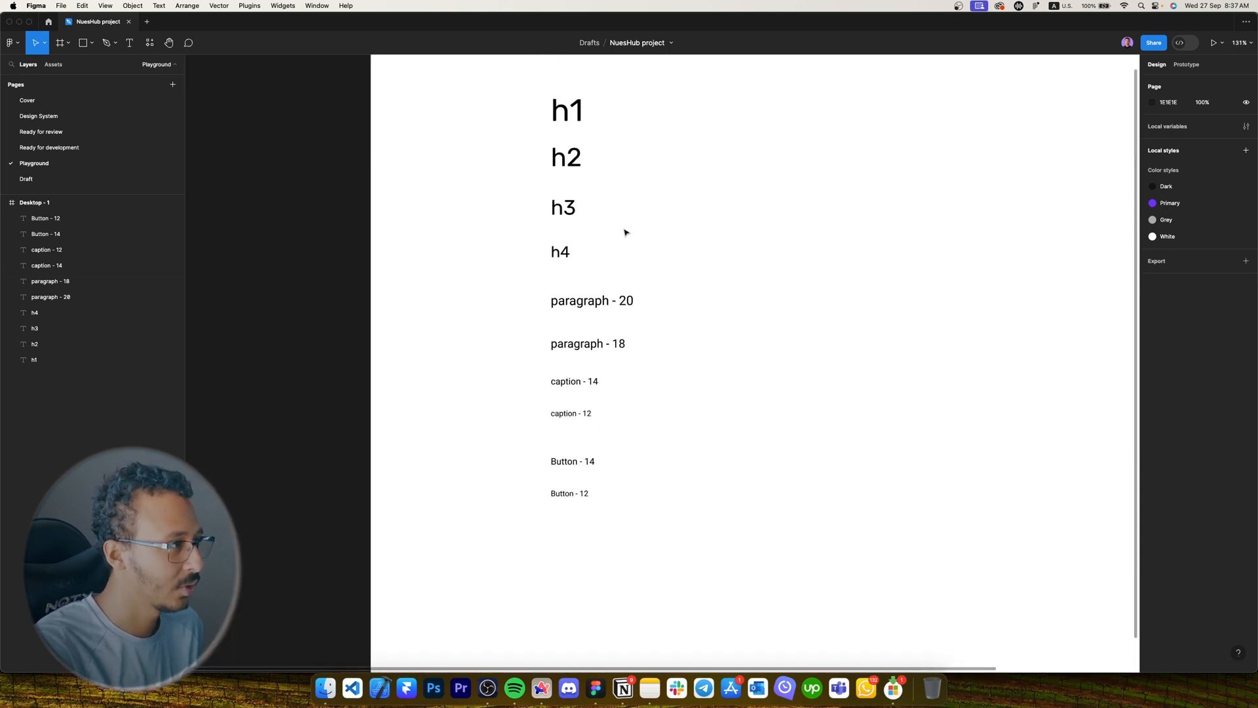
{"action": "left_click", "coordinate": [579, 108]}
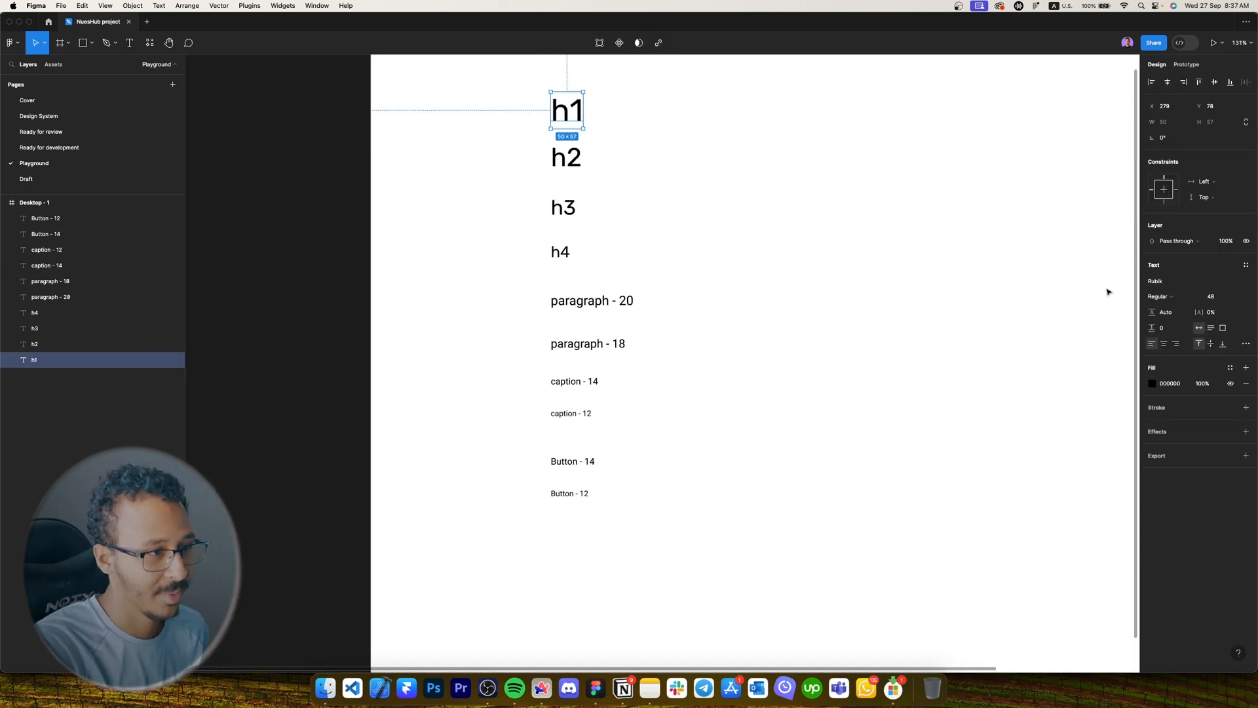
{"action": "scroll", "coordinate": [592, 146], "scroll_direction": "up", "scroll_amount": 1}
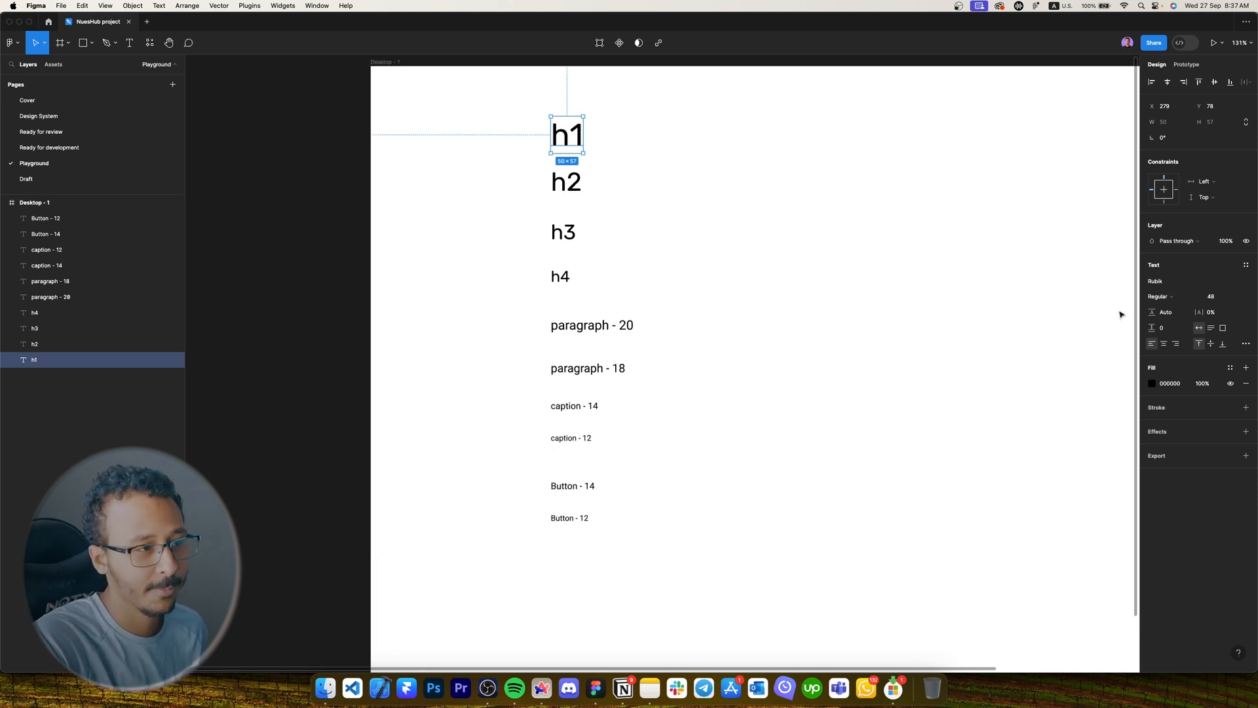
{"action": "left_click", "coordinate": [1158, 296]}
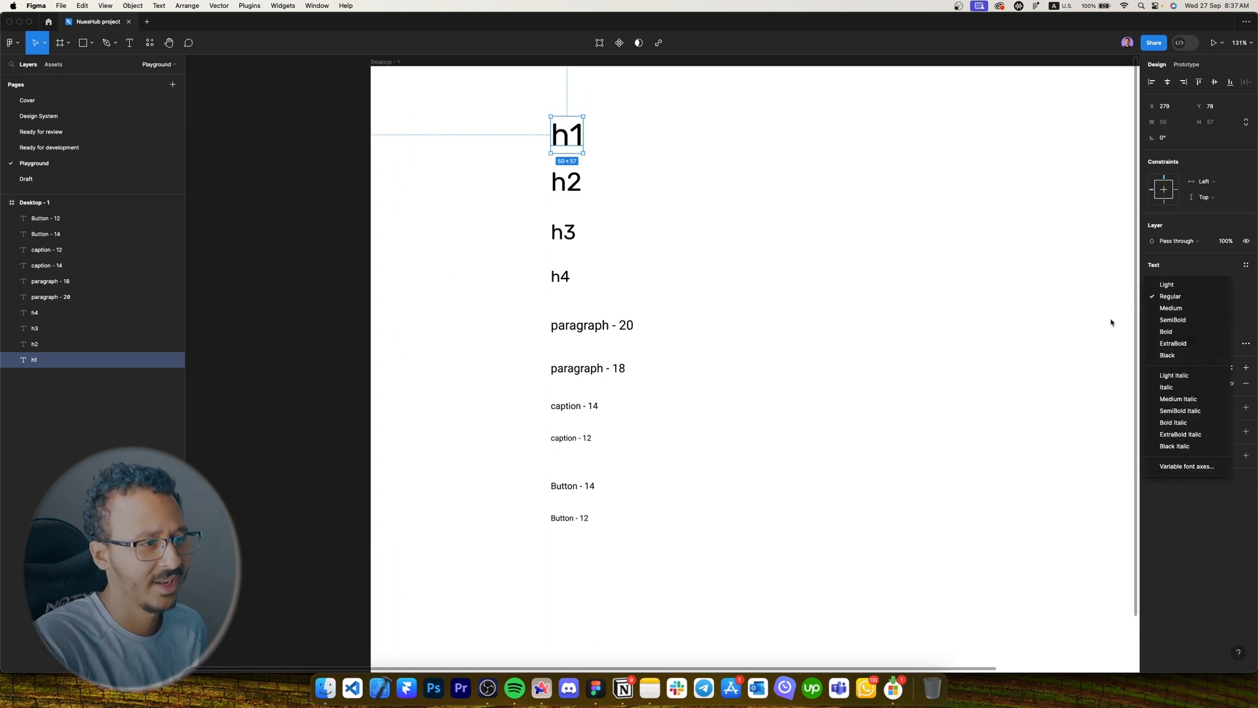
{"action": "left_click", "coordinate": [1163, 332]}
{"action": "left_click", "coordinate": [663, 350]}
Change the caption - 12 text to SemiBold weight.
{"action": "scroll", "coordinate": [594, 371], "scroll_direction": "down", "scroll_amount": 2}
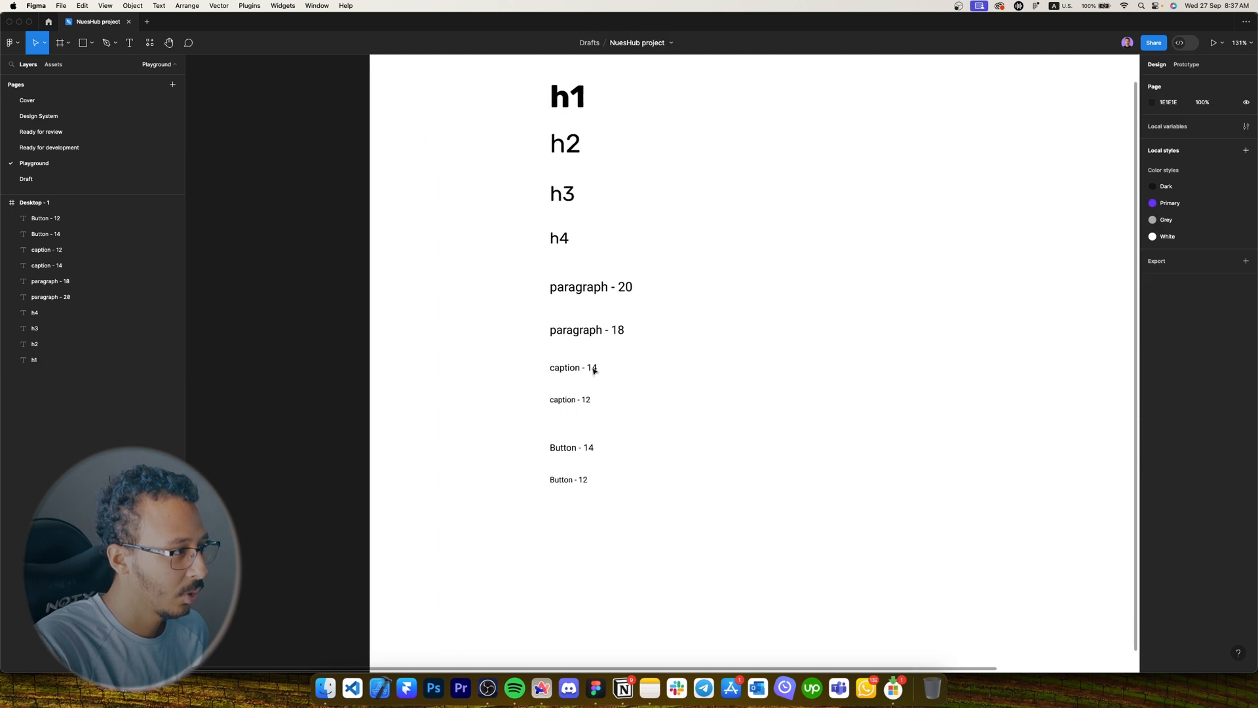
{"action": "scroll", "coordinate": [594, 370], "scroll_direction": "up", "scroll_amount": 5}
{"action": "left_click", "coordinate": [47, 249]}
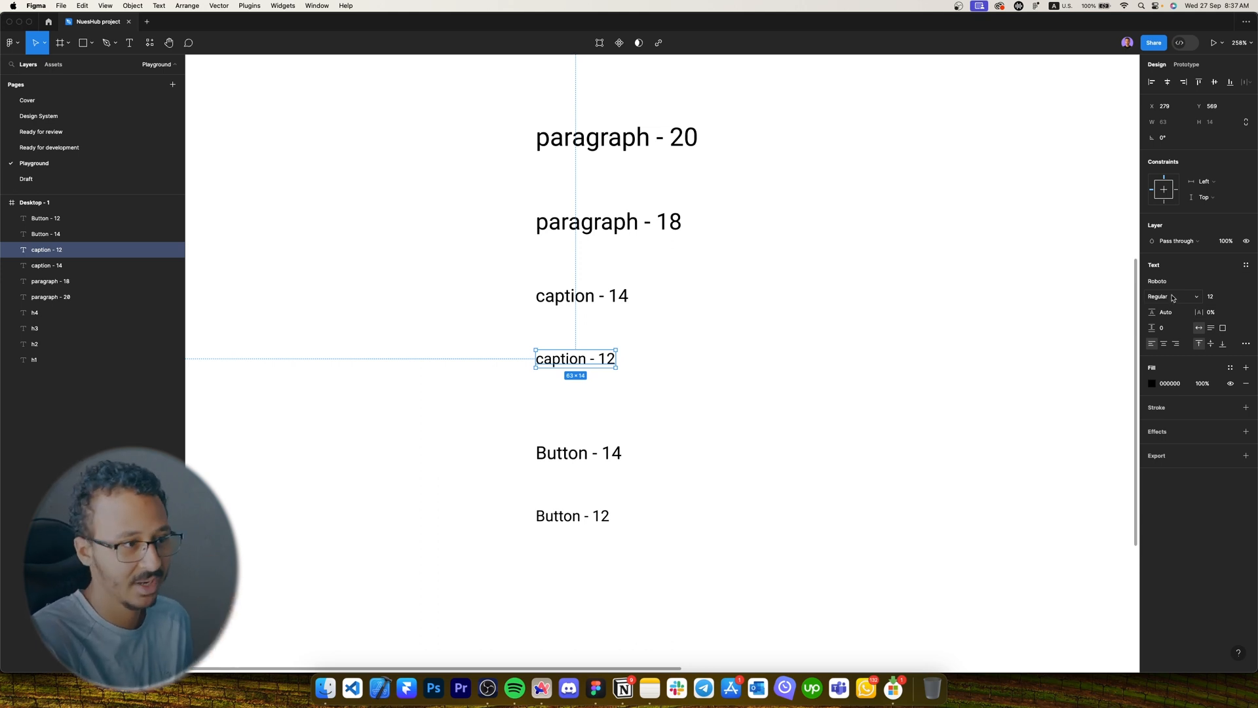
{"action": "left_click", "coordinate": [1173, 298]}
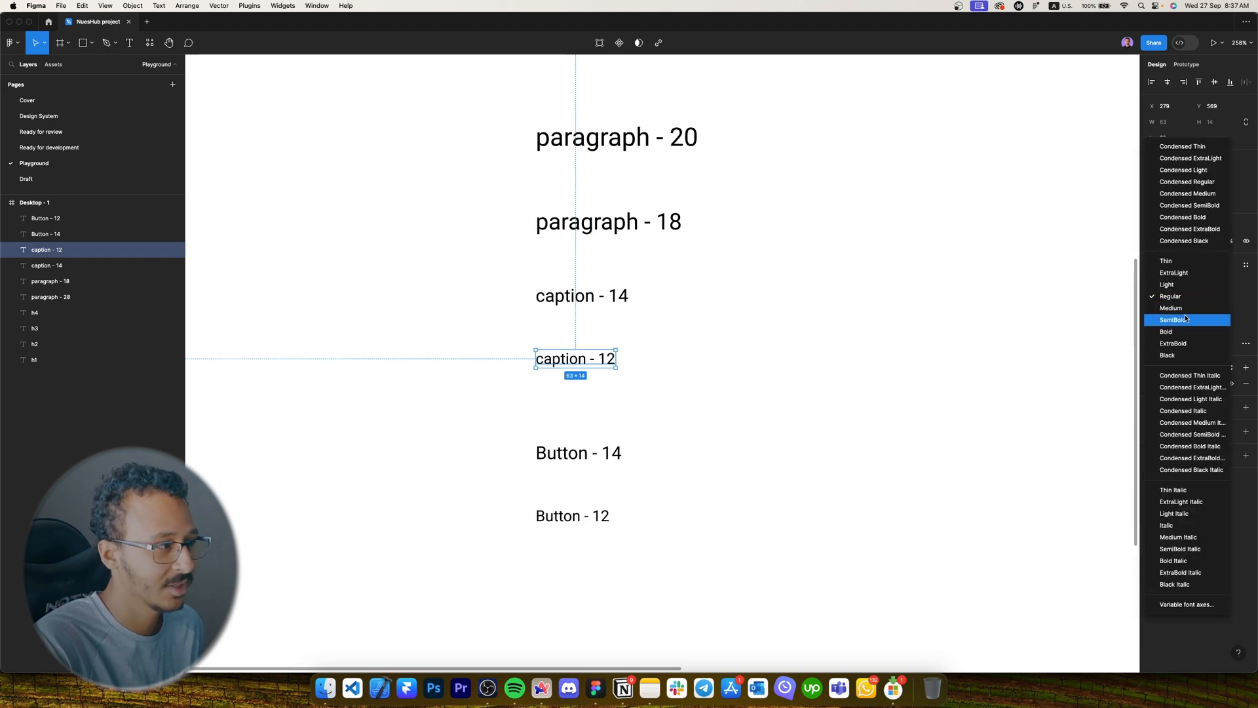
{"action": "left_click", "coordinate": [1177, 317]}
{"action": "left_click", "coordinate": [516, 385]}
Make both Button - 14 and Button - 12 texts Bold.
{"action": "left_click", "coordinate": [550, 457]}
{"action": "scroll", "coordinate": [550, 457], "scroll_direction": "down", "scroll_amount": 1}
{"action": "left_click", "coordinate": [556, 478], "text": "shift"}
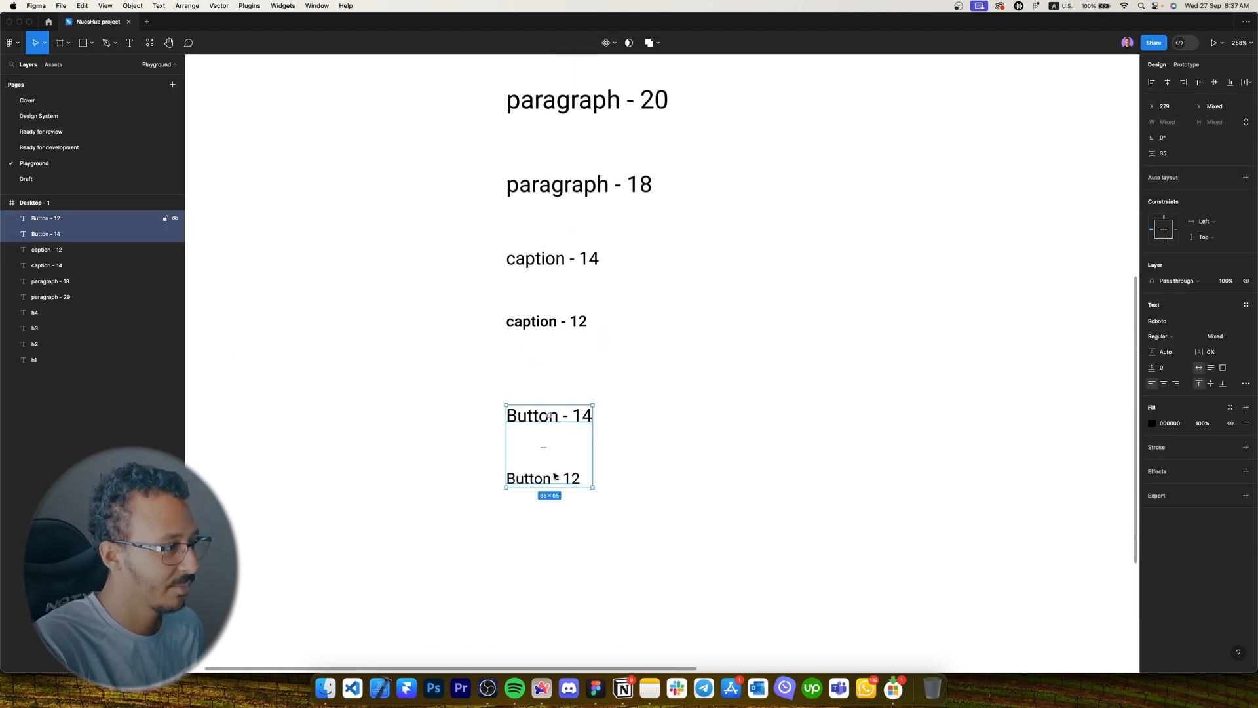
{"action": "left_click", "coordinate": [1166, 340]}
{"action": "left_click", "coordinate": [1166, 371]}
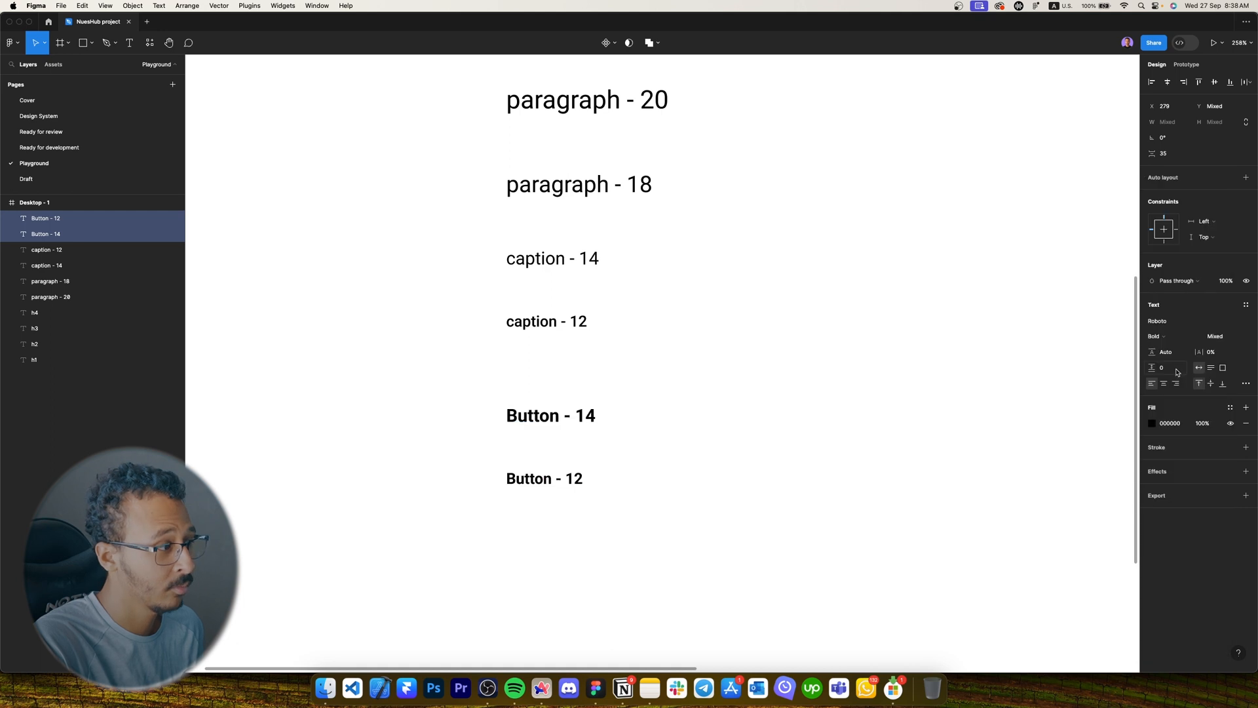
{"action": "left_click", "coordinate": [811, 345]}
{"action": "left_click_drag", "start_coordinate": [787, 337], "coordinate": [746, 374]}
{"action": "scroll", "coordinate": [747, 373], "scroll_direction": "down", "scroll_amount": 5}
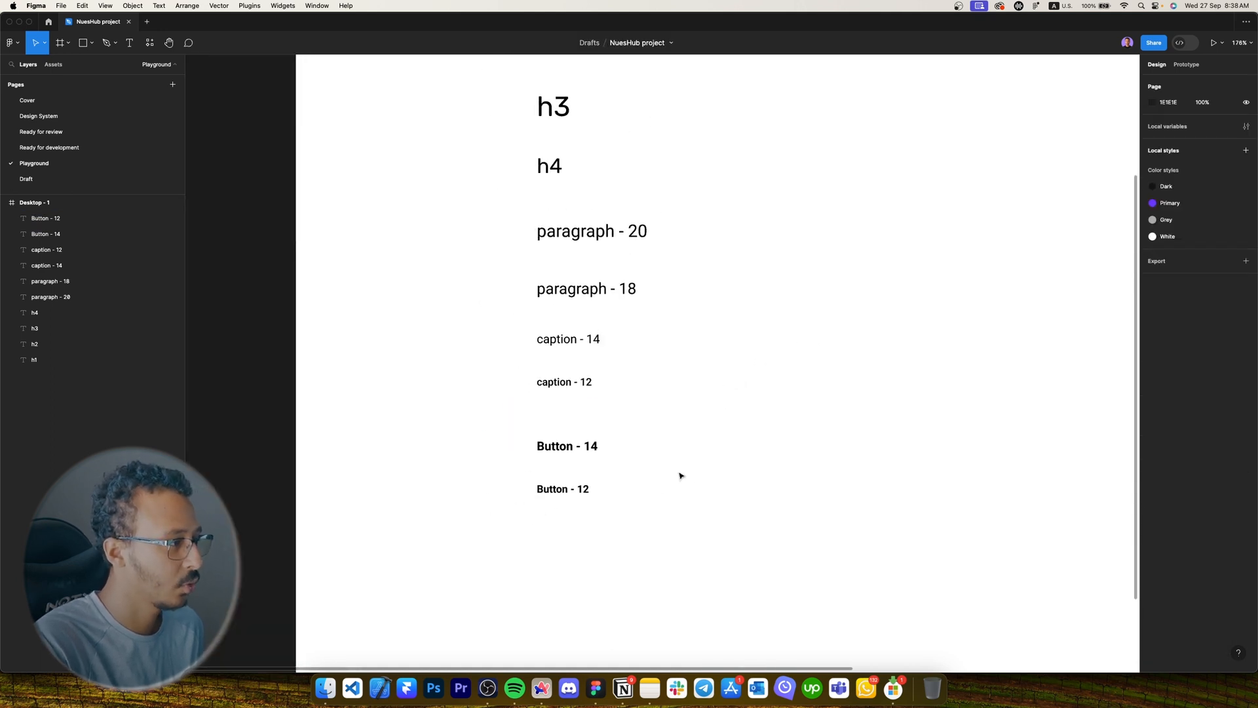
Wrap all text samples in an auto-layout frame with 16 spacing.
{"action": "key", "text": "super+a"}
{"action": "key", "text": "shift+a"}
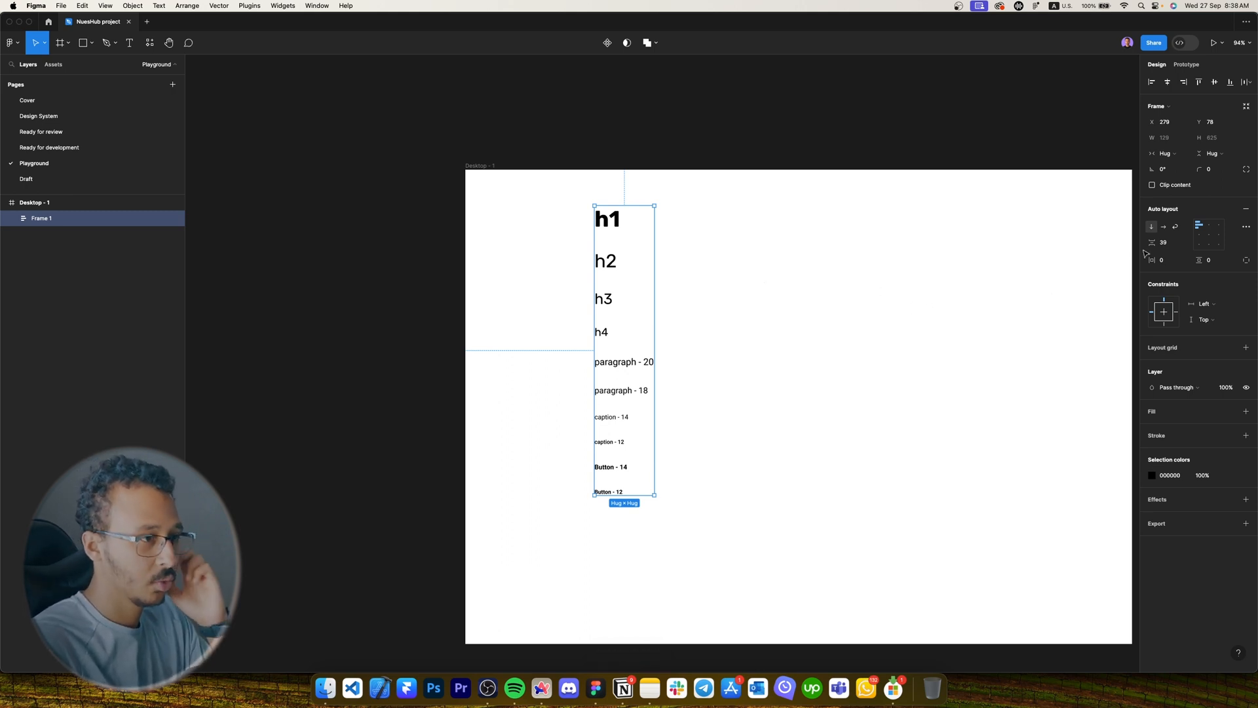
{"action": "left_click_drag", "start_coordinate": [1152, 242], "coordinate": [1140, 242]}
{"action": "left_click", "coordinate": [245, 221]}
Set paragraph - 20, paragraph - 18, caption - 14 and caption - 12 to 150% line height.
{"action": "scroll", "coordinate": [636, 230], "scroll_direction": "up", "scroll_amount": 5}
{"action": "scroll", "coordinate": [639, 259], "scroll_direction": "up", "scroll_amount": 4}
{"action": "left_click", "coordinate": [636, 257]}
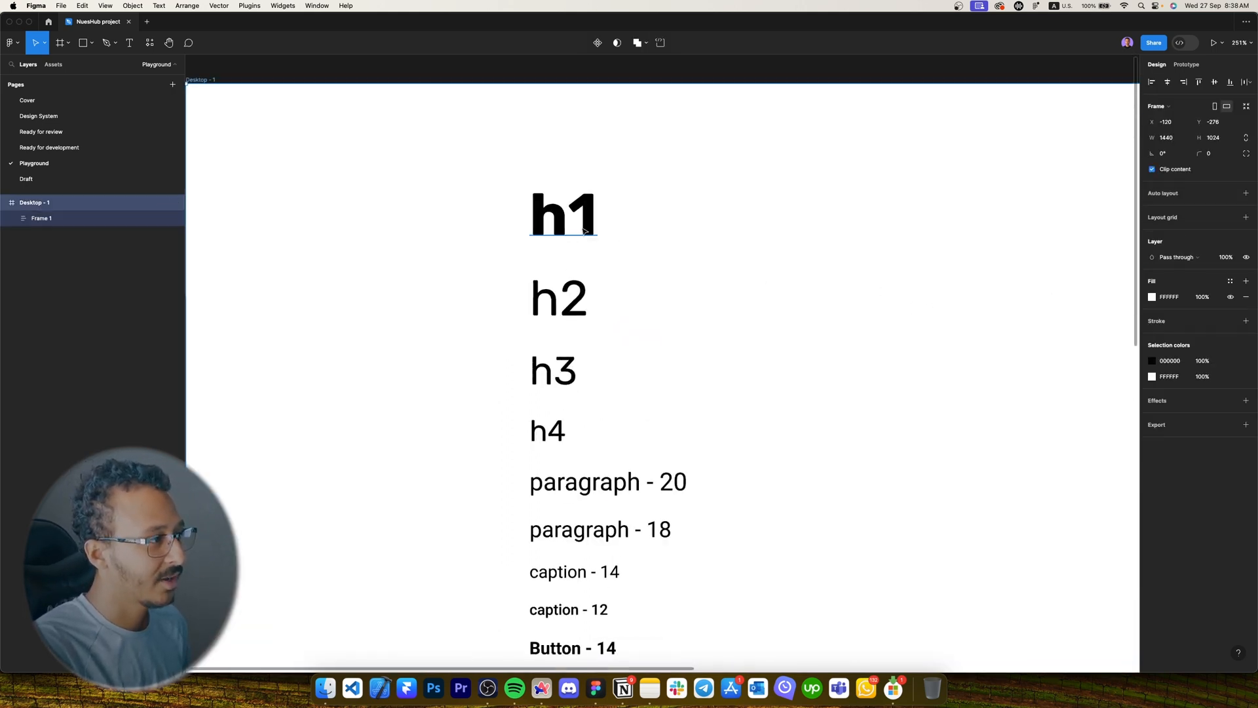
{"action": "double_click", "coordinate": [572, 224]}
{"action": "scroll", "coordinate": [606, 362], "scroll_direction": "down", "scroll_amount": 1}
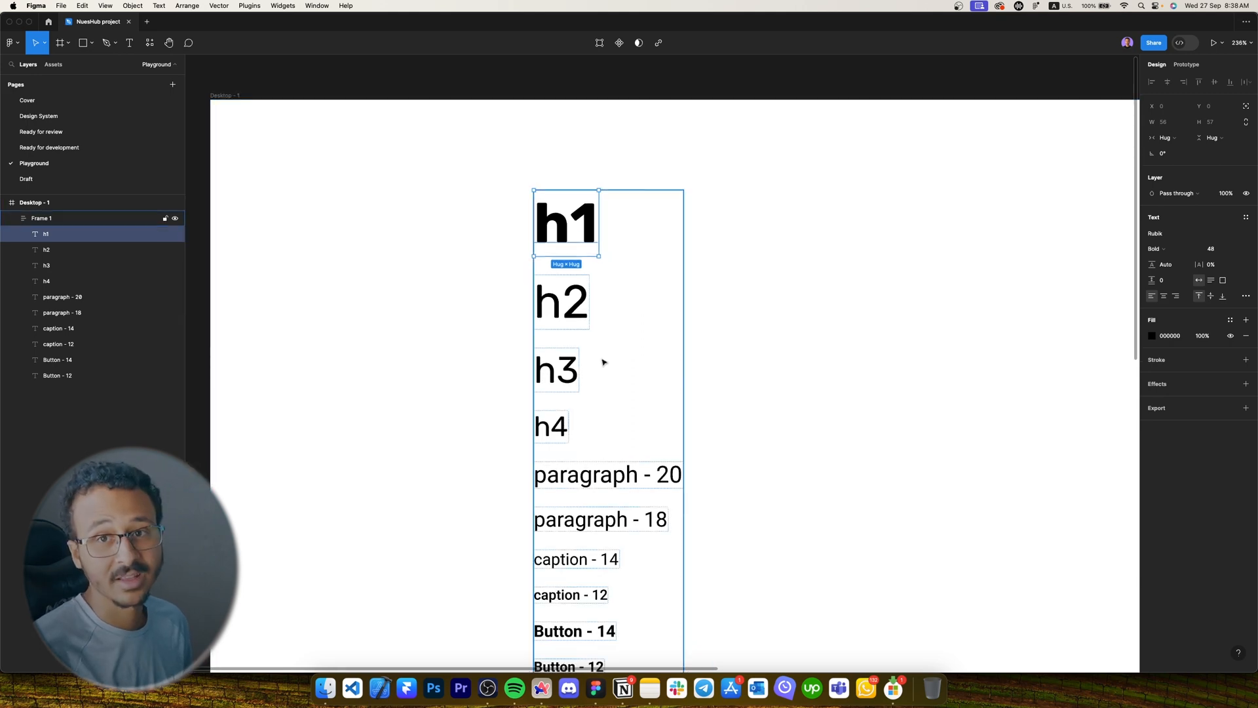
{"action": "scroll", "coordinate": [601, 361], "scroll_direction": "down", "scroll_amount": 3}
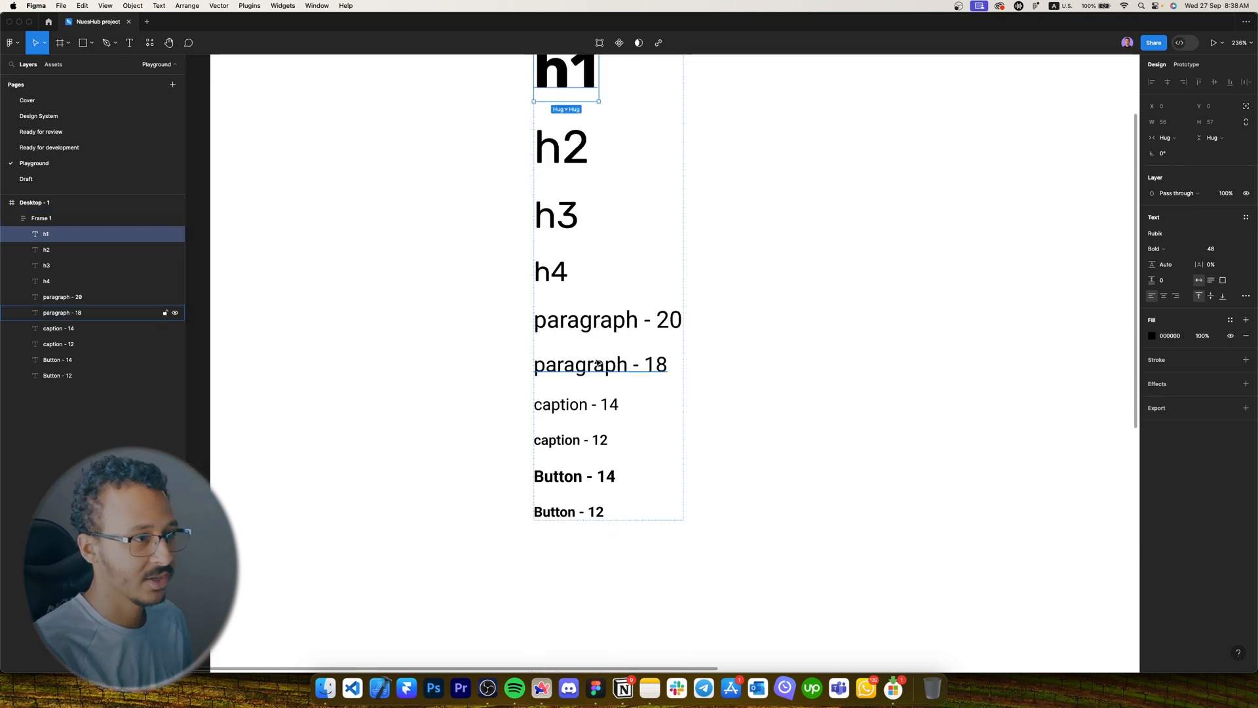
{"action": "scroll", "coordinate": [597, 363], "scroll_direction": "down", "scroll_amount": 4}
{"action": "left_click", "coordinate": [594, 352]}
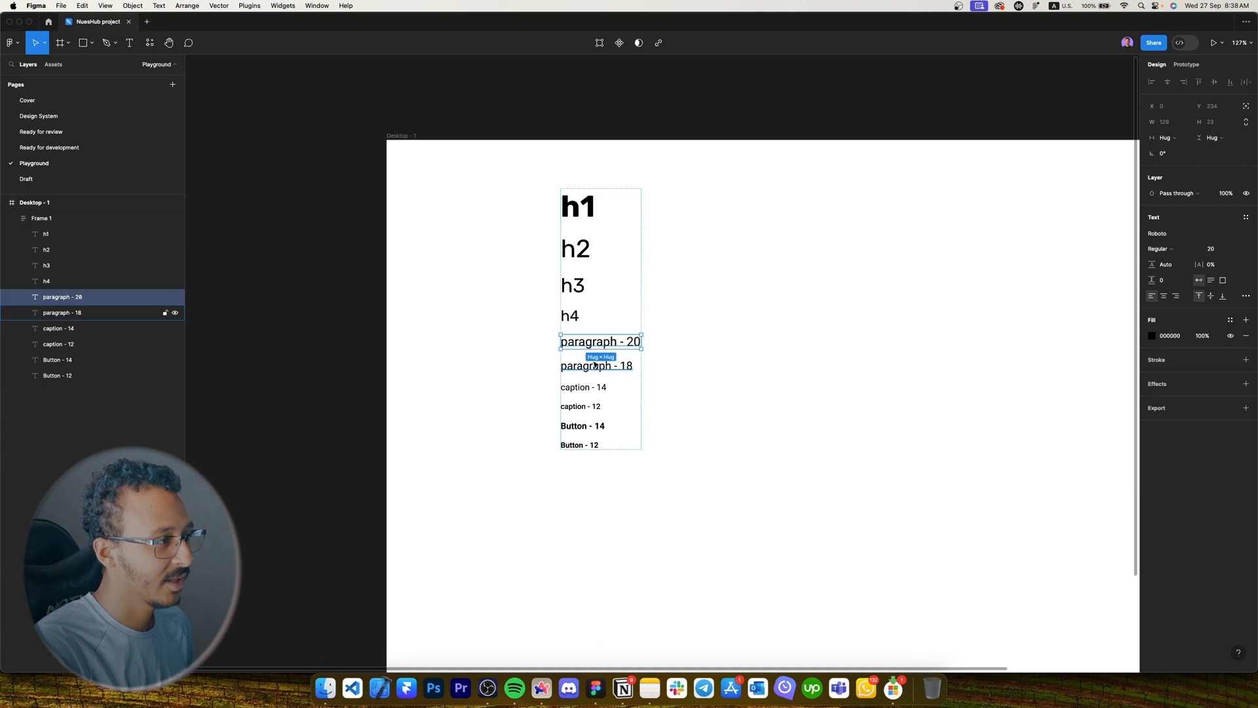
{"action": "left_click", "coordinate": [595, 366], "text": "shift"}
{"action": "left_click", "coordinate": [590, 387], "text": "shift"}
{"action": "left_click", "coordinate": [581, 406], "text": "shift"}
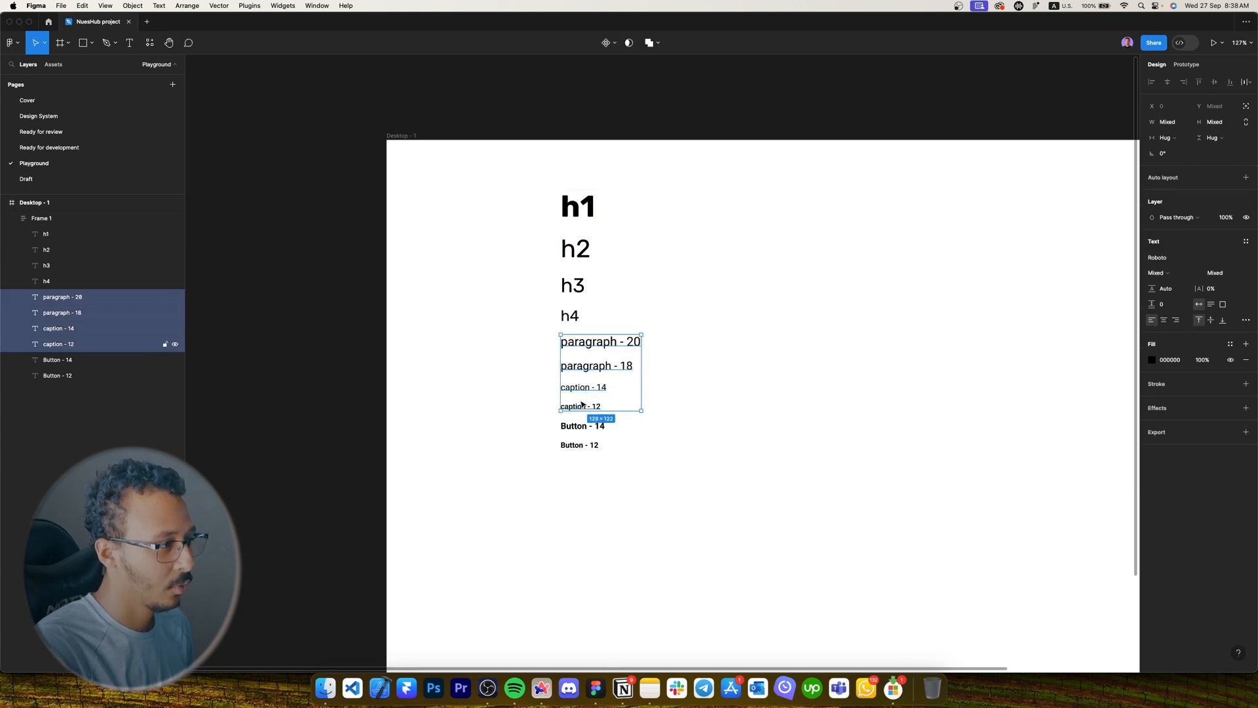
{"action": "left_click", "coordinate": [1166, 291]}
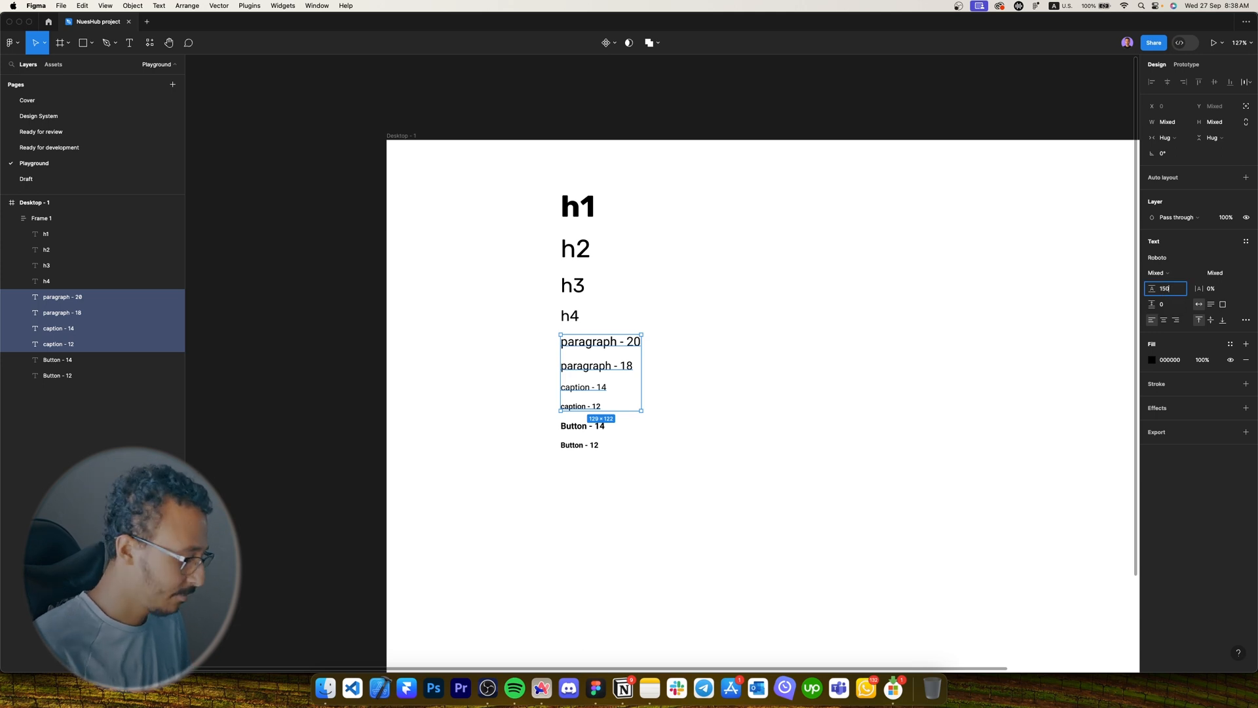
{"action": "type", "text": "150%"}
{"action": "key", "text": "Return"}
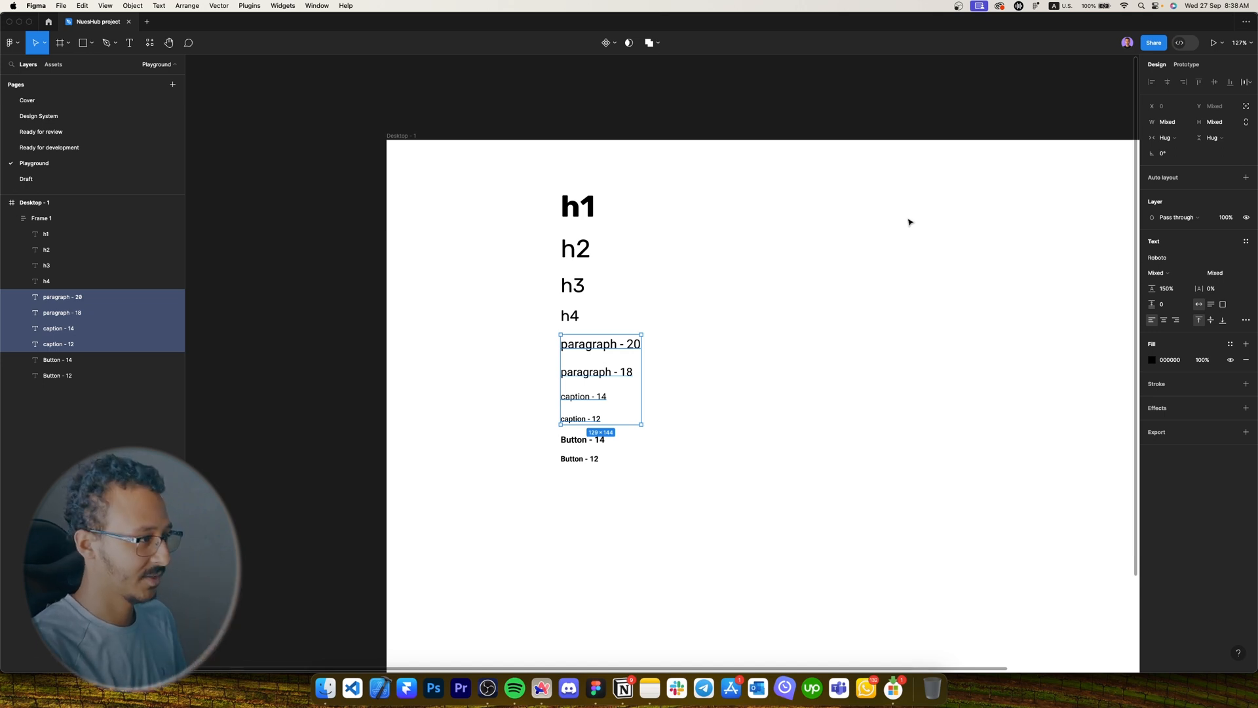
Apply the Dark colour style to all text in Frame 1.
{"action": "key", "text": "Escape"}
{"action": "left_click", "coordinate": [1230, 475]}
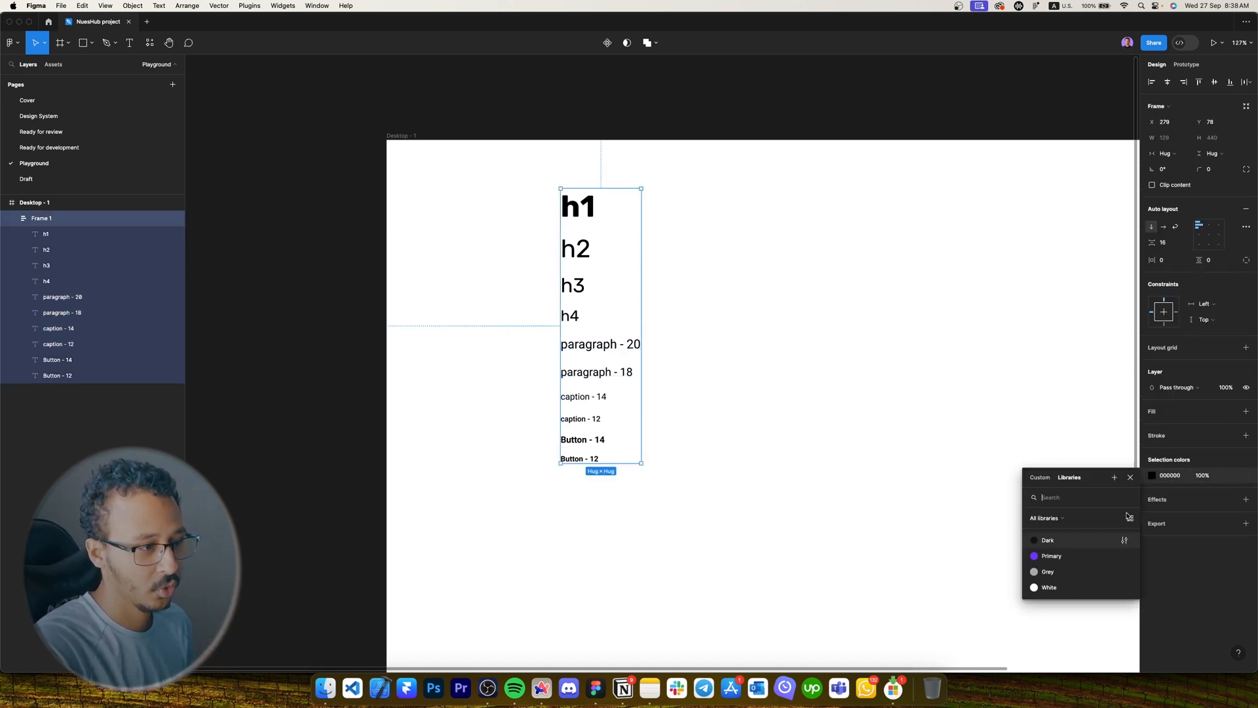
{"action": "left_click", "coordinate": [1058, 545]}
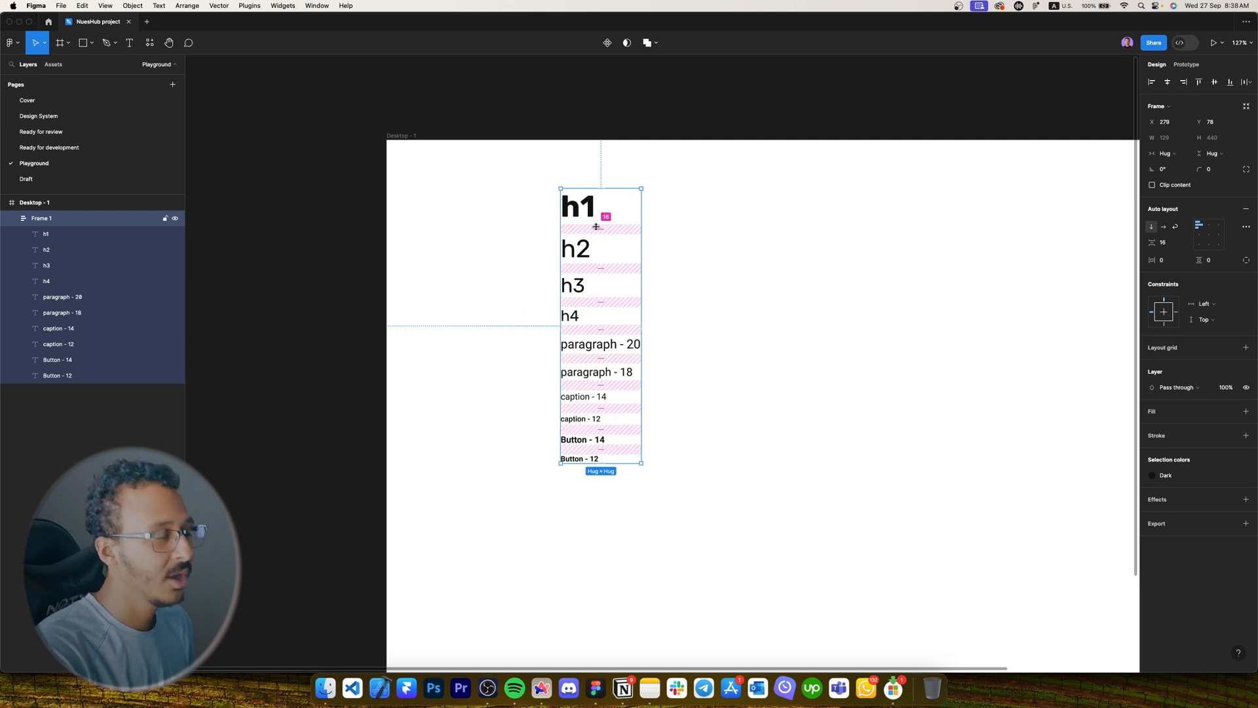
Save the h1 heading as a new text style named H1.
{"action": "left_click", "coordinate": [682, 302]}
{"action": "scroll", "coordinate": [623, 384], "scroll_direction": "up", "scroll_amount": 5}
{"action": "double_click", "coordinate": [513, 146]}
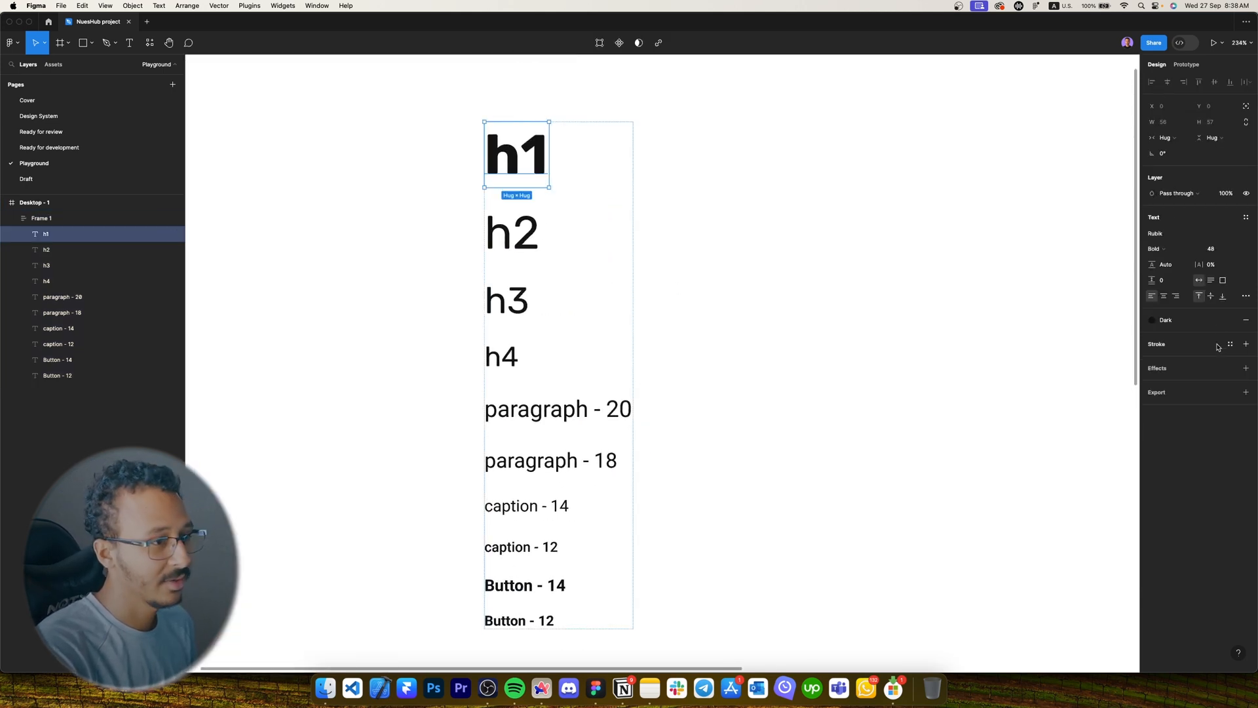
{"action": "left_click", "coordinate": [1246, 218]}
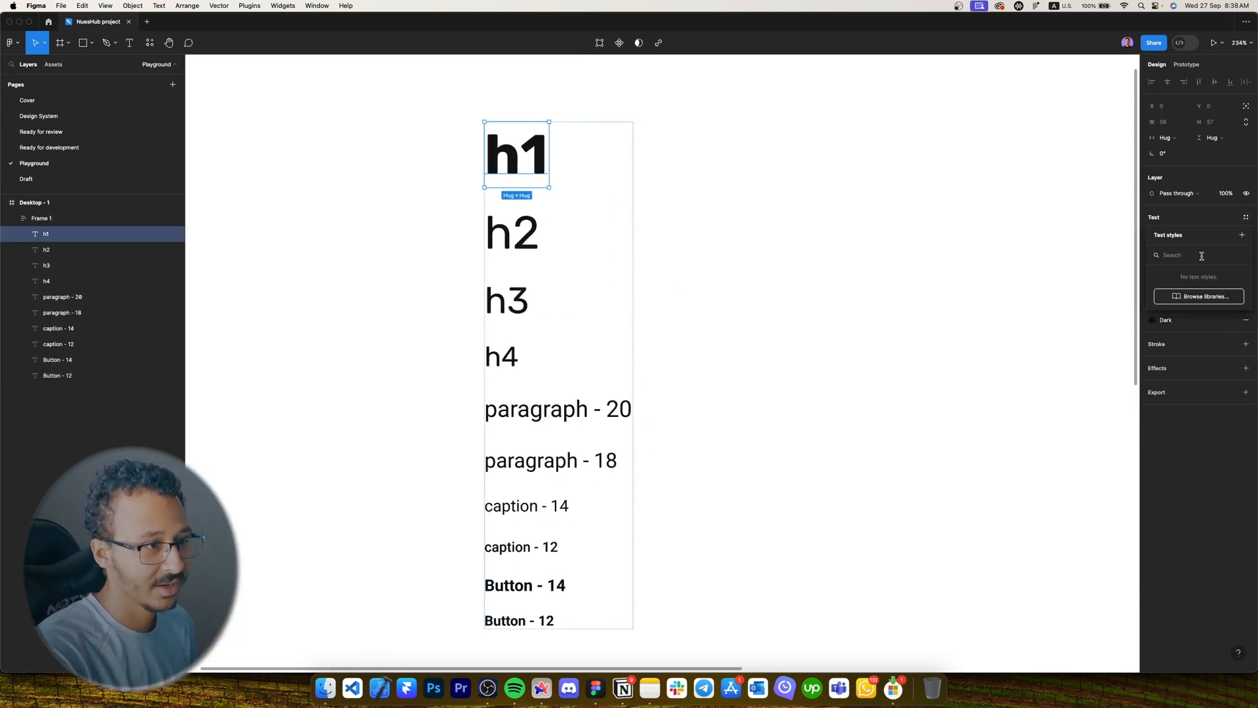
{"action": "left_click", "coordinate": [1247, 220]}
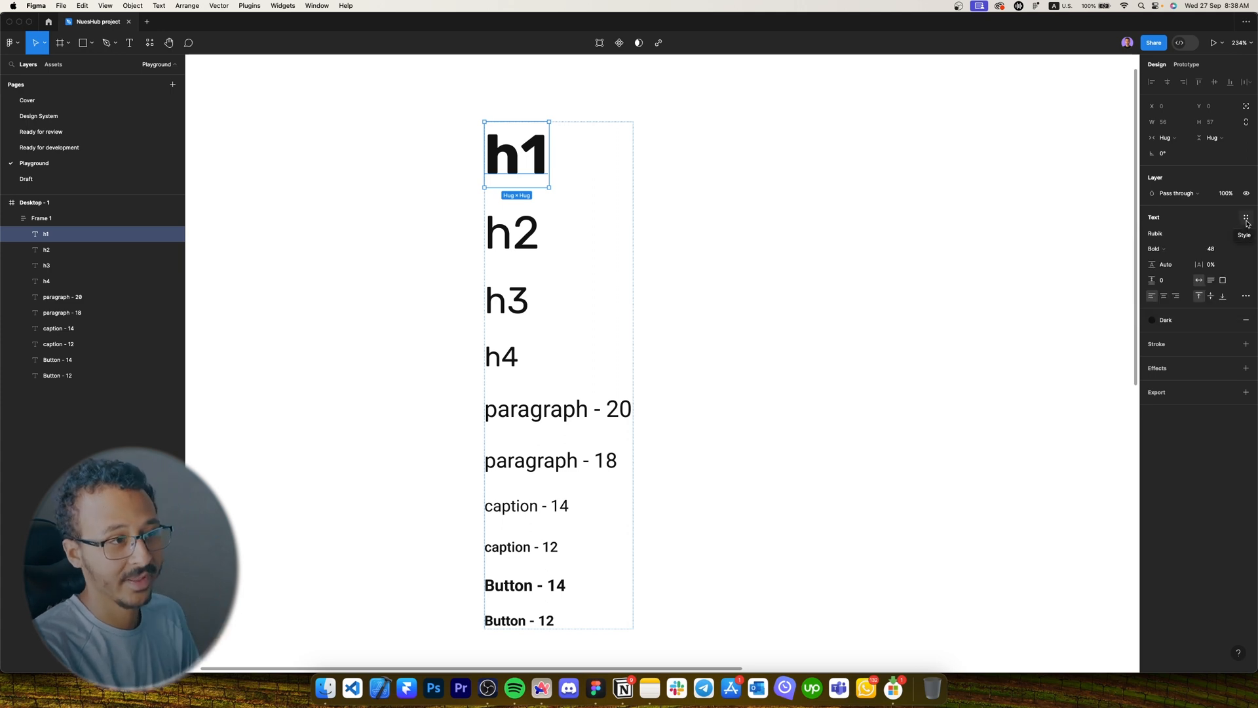
{"action": "left_click", "coordinate": [1246, 219]}
{"action": "left_click", "coordinate": [1243, 235]}
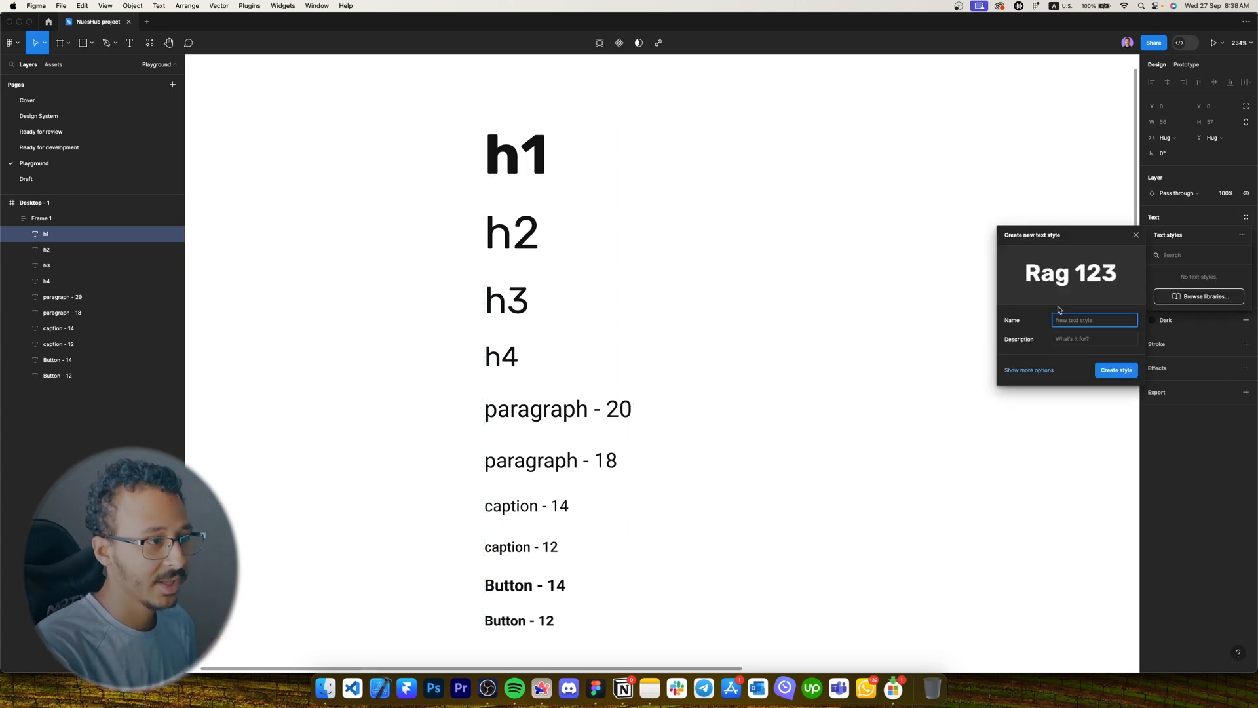
{"action": "key", "text": "Caps_Lock"}
{"action": "type", "text": "H1"}
{"action": "key", "text": "Return"}
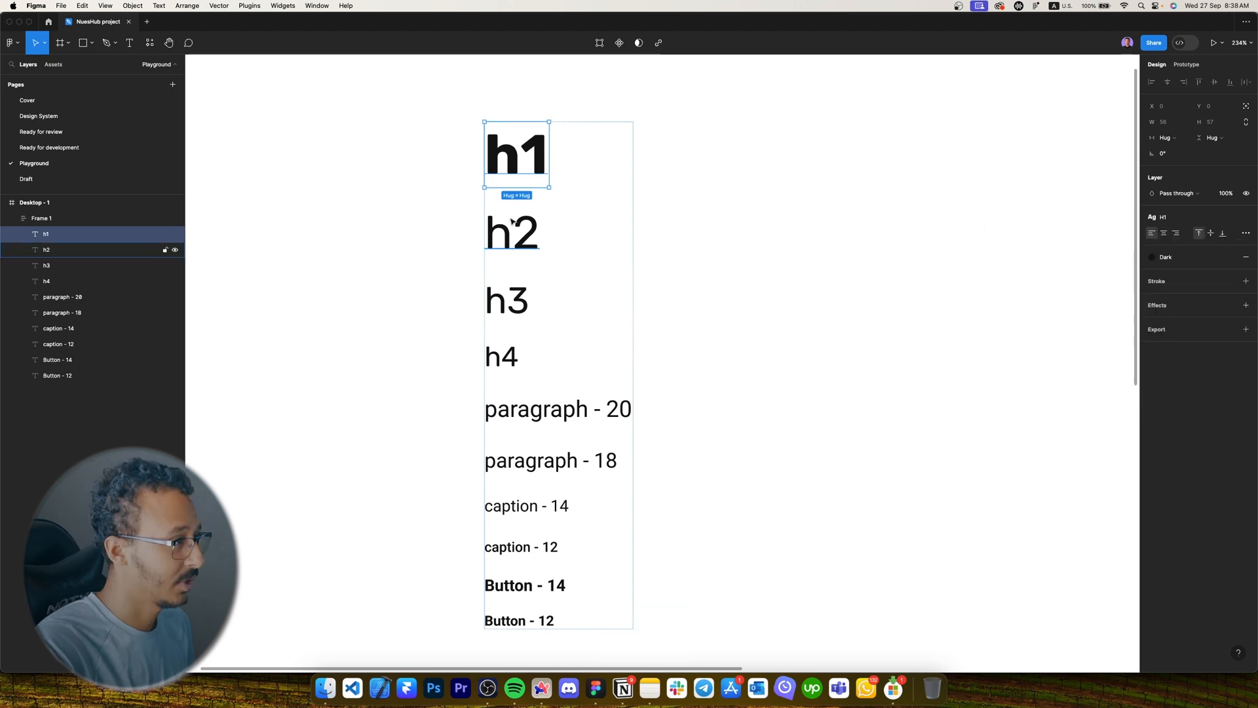
{"action": "key", "text": "Tab"}
Create text styles H2 and H3 from the h2 and h3 headings.
{"action": "left_click", "coordinate": [1245, 219]}
{"action": "left_click", "coordinate": [1241, 235]}
{"action": "type", "text": "H2"}
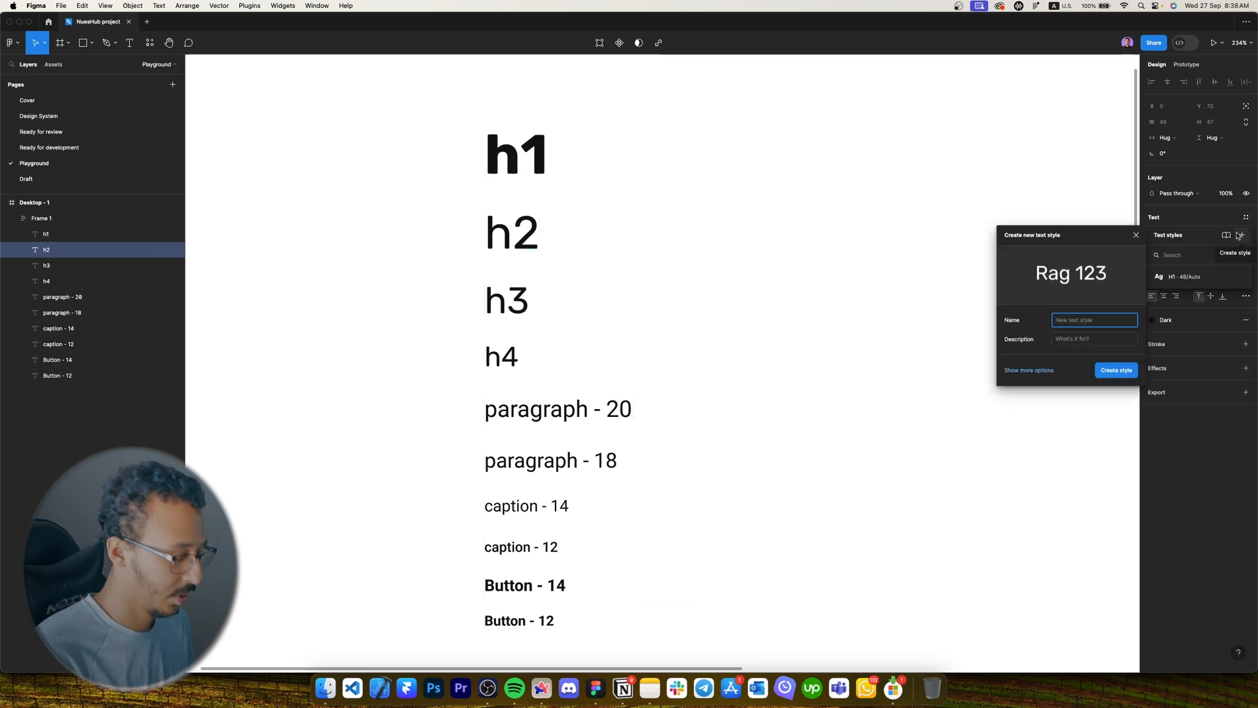
{"action": "key", "text": "Caps_Lock"}
{"action": "key", "text": "Return"}
{"action": "key", "text": "Tab"}
{"action": "left_click", "coordinate": [1245, 219]}
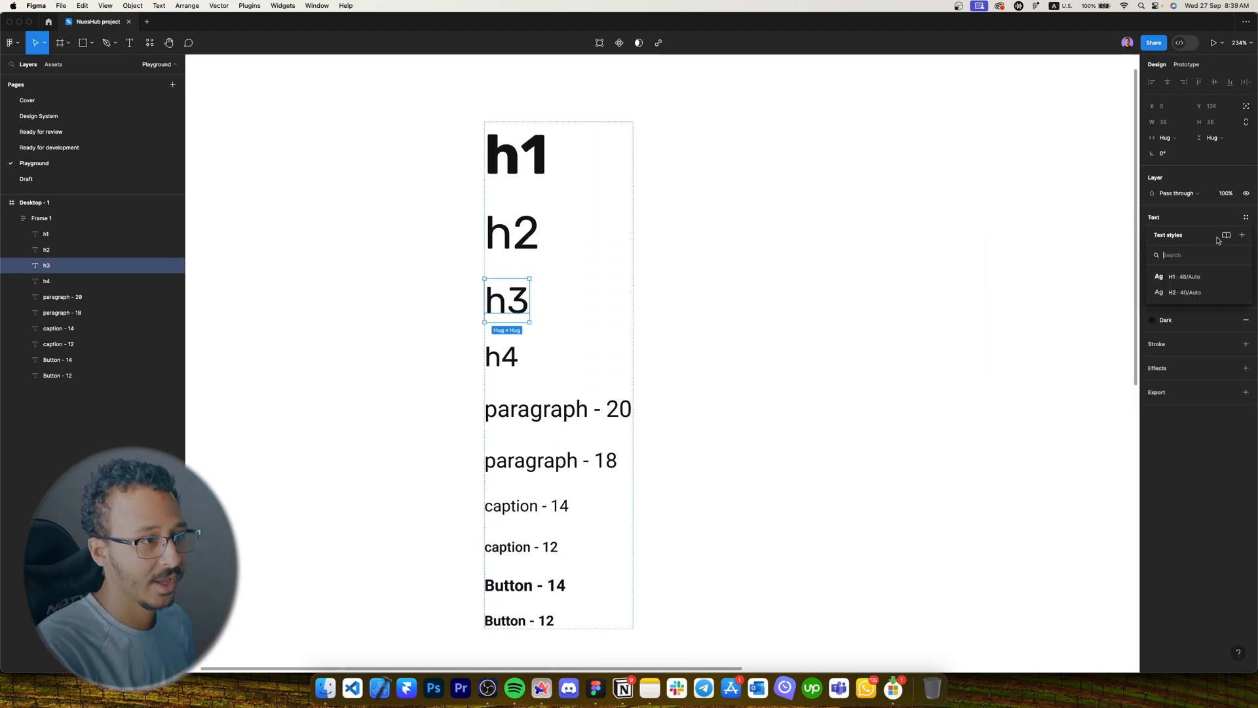
{"action": "left_click", "coordinate": [1242, 235]}
{"action": "key", "text": "Caps_Lock"}
{"action": "type", "text": "H"}
{"action": "key", "text": "Caps_Lock"}
{"action": "type", "text": "3"}
{"action": "key", "text": "Return"}
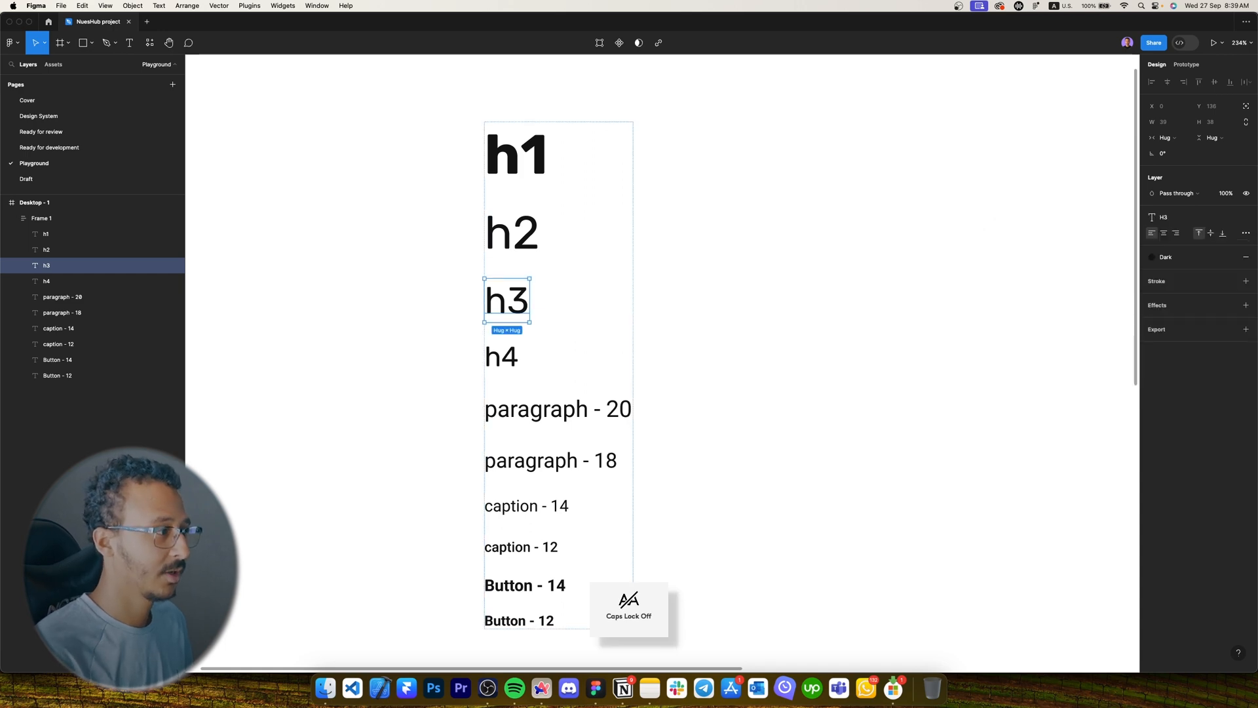
{"action": "key", "text": "Tab"}
Create the H4 text style from the h4 heading.
{"action": "left_click", "coordinate": [1248, 220]}
{"action": "key", "text": "Caps_Lock"}
{"action": "type", "text": "H4"}
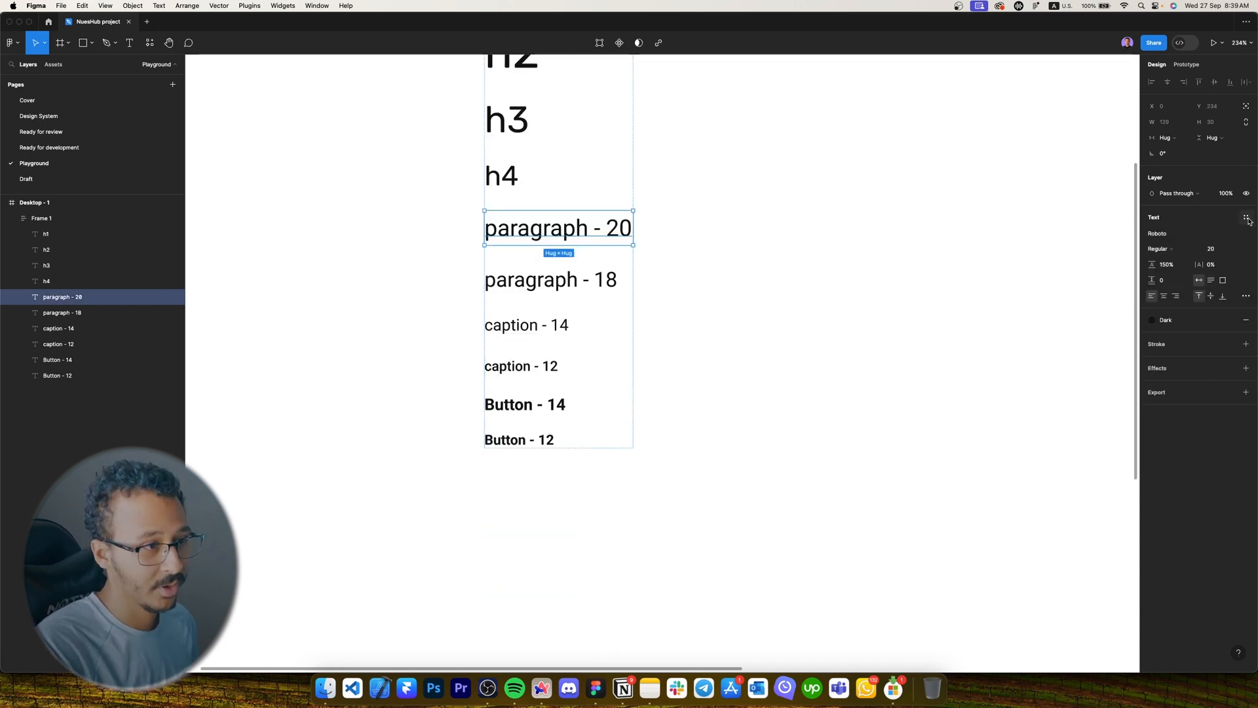
{"action": "left_click", "coordinate": [1248, 220]}
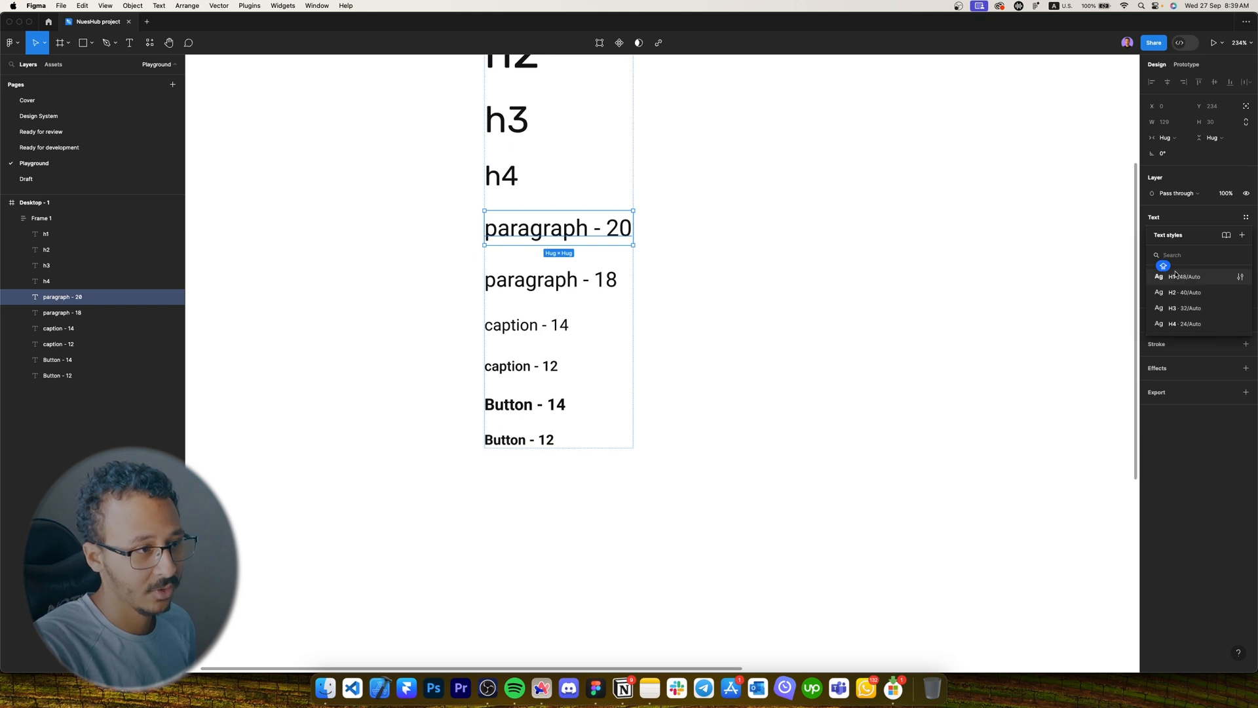
{"action": "left_click", "coordinate": [1194, 278]}
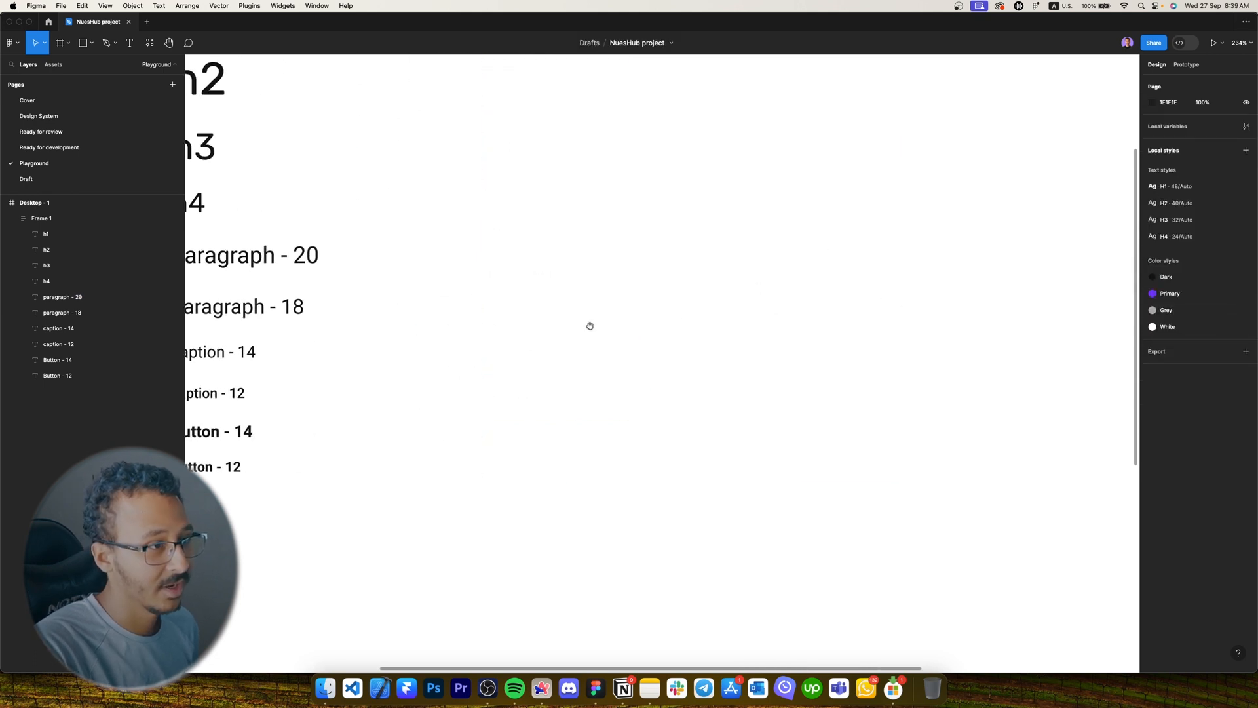
{"action": "key", "text": "shift+1"}
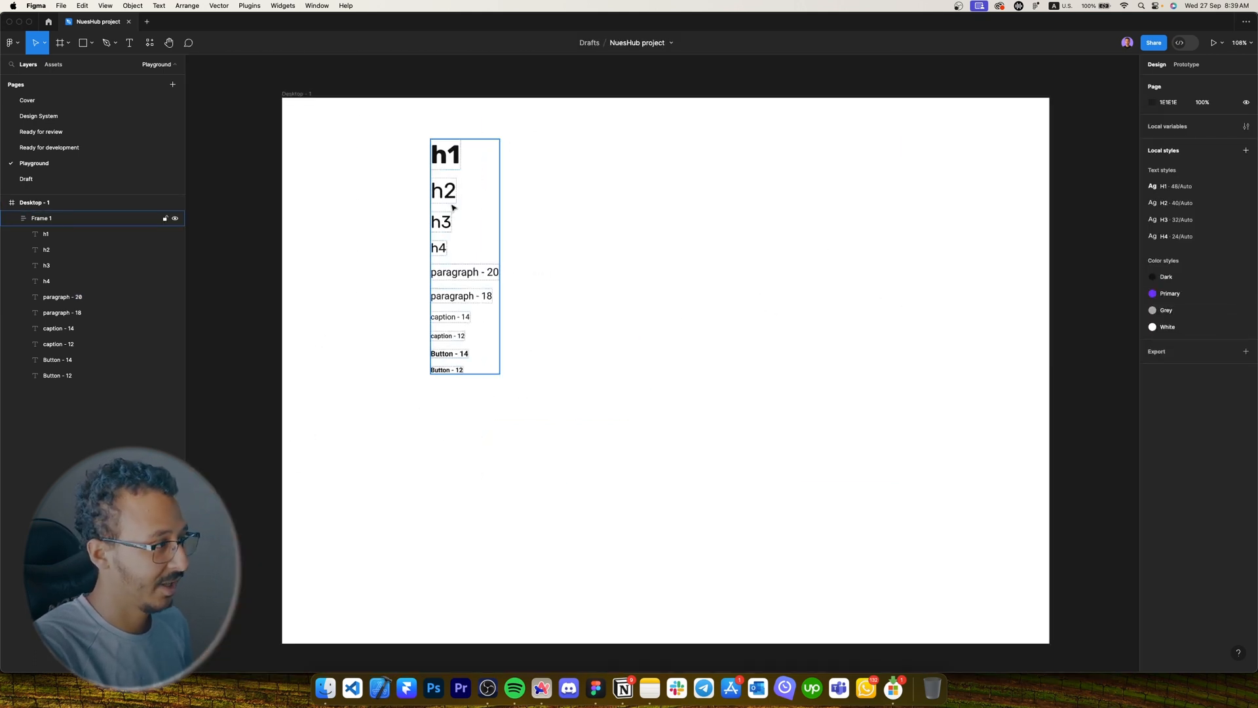
Select the H1, H2, H3 and H4 styles together in Local styles.
{"action": "left_click", "coordinate": [1227, 186]}
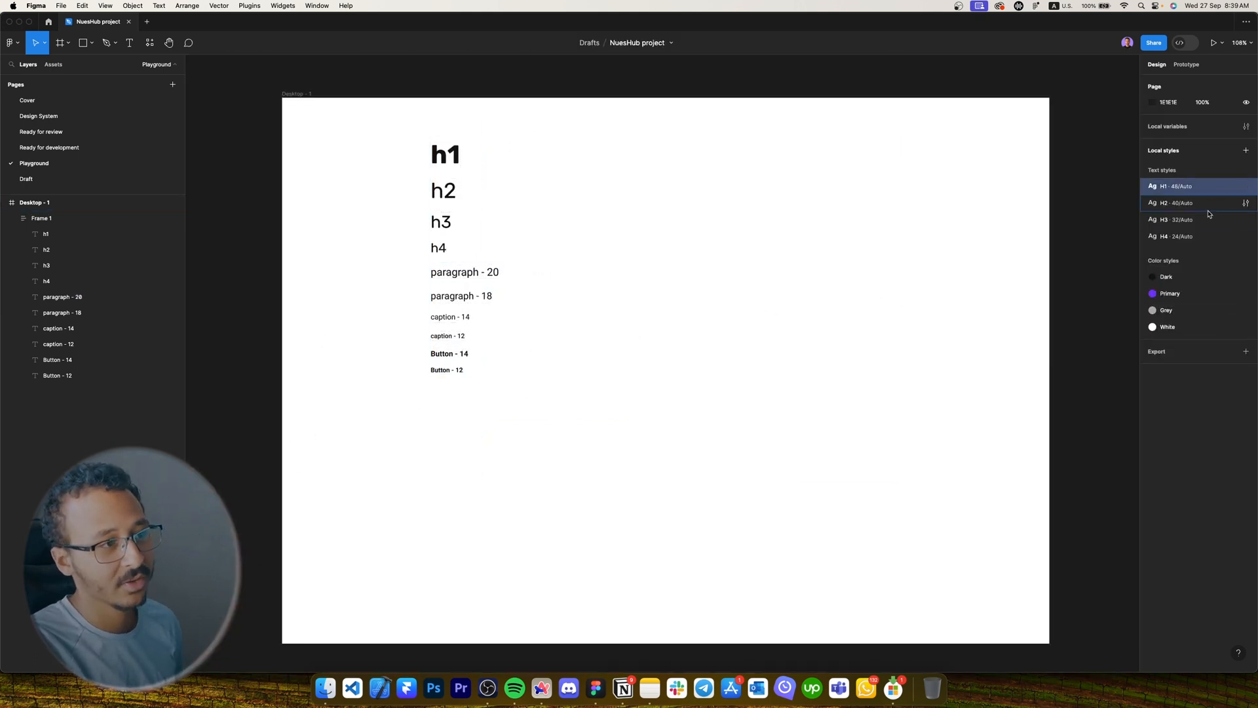
{"action": "left_click", "coordinate": [1209, 220], "text": "shift"}
{"action": "left_click", "coordinate": [1203, 237], "text": "shift"}
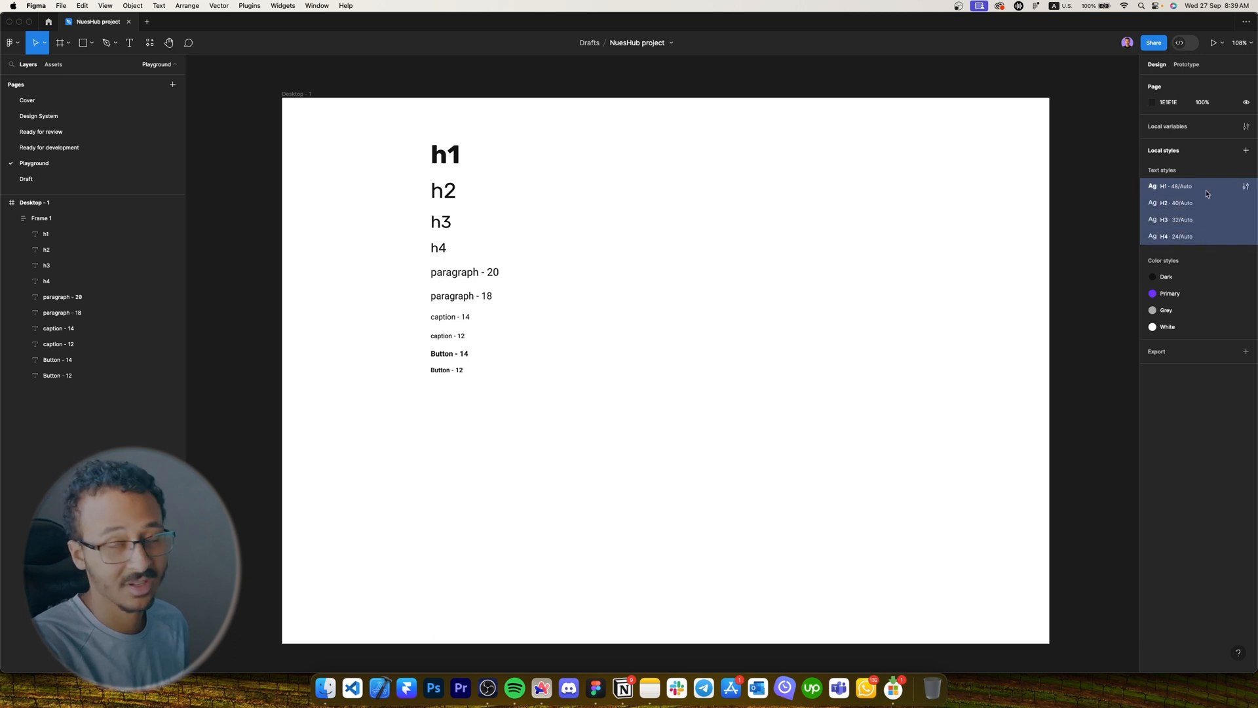
{"action": "right_click", "coordinate": [1163, 196]}
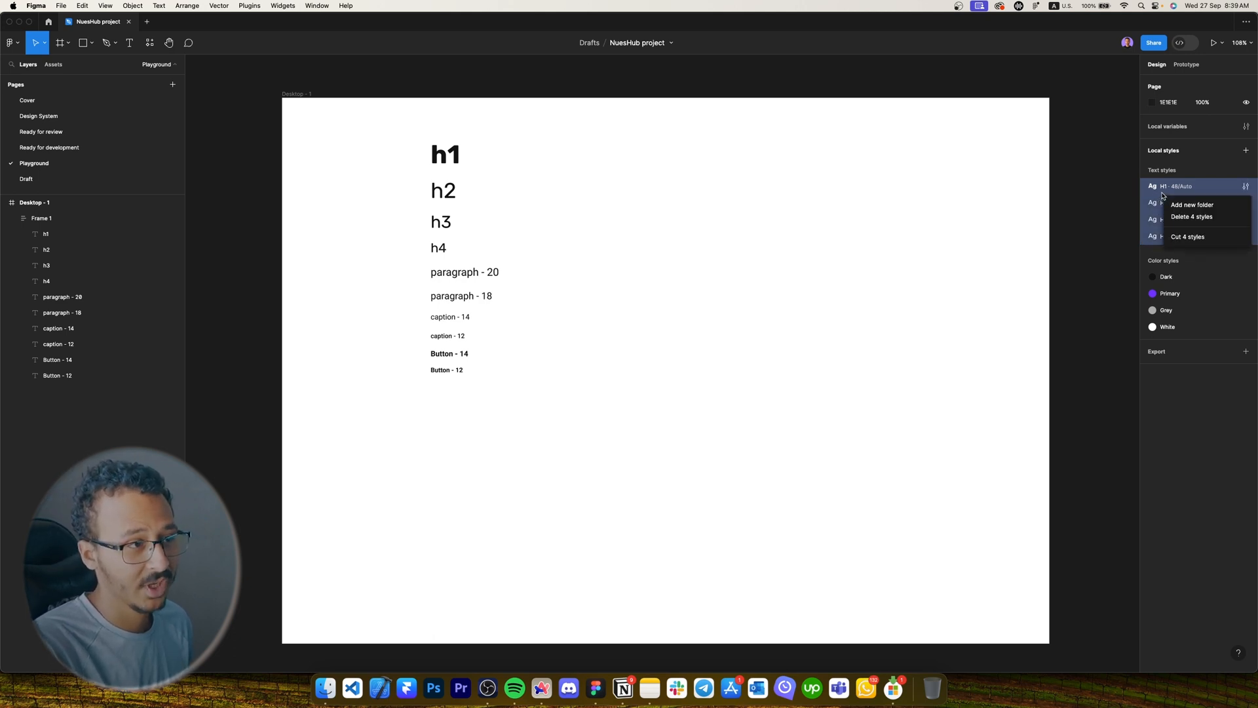
Group the four title styles into a new folder named 'Titles - Rubik'.
{"action": "left_click", "coordinate": [1200, 205]}
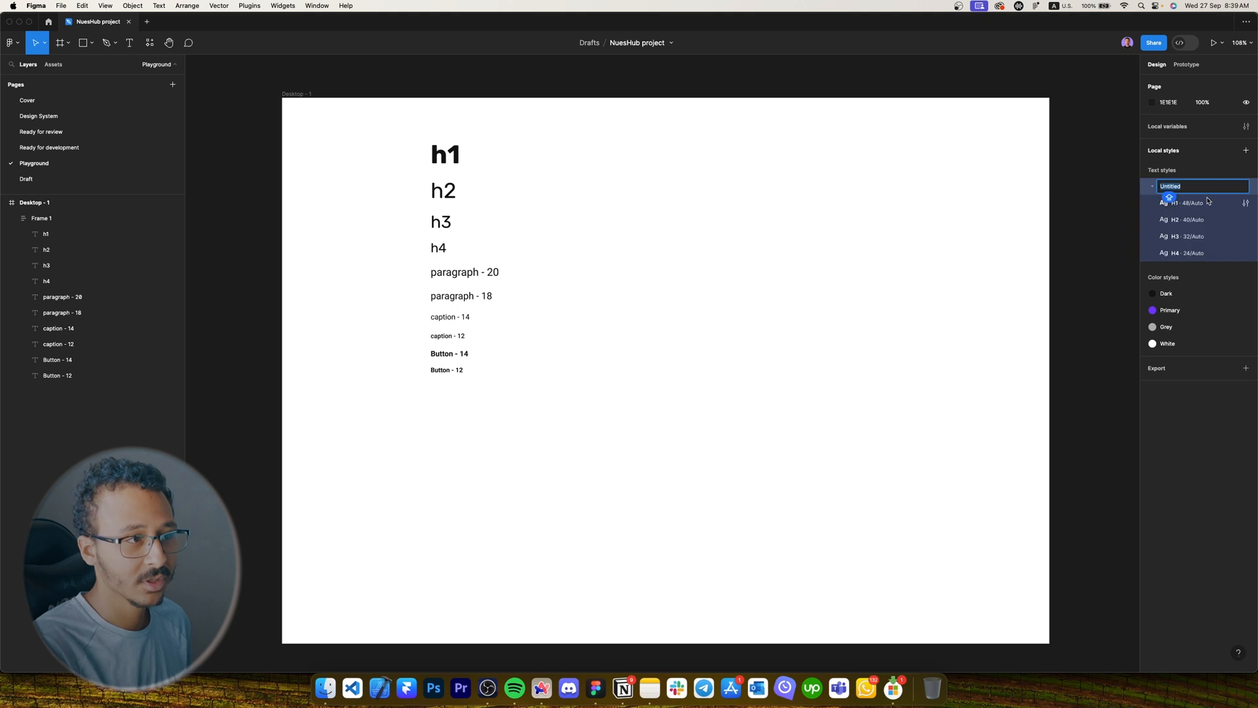
{"action": "type", "text": "ru"}
{"action": "key", "text": "Caps_Lock"}
{"action": "type", "text": "BIK"}
{"action": "key", "text": "super+a"}
{"action": "type", "text": "R"}
{"action": "key", "text": "Caps_Lock"}
{"action": "type", "text": "ubik"}
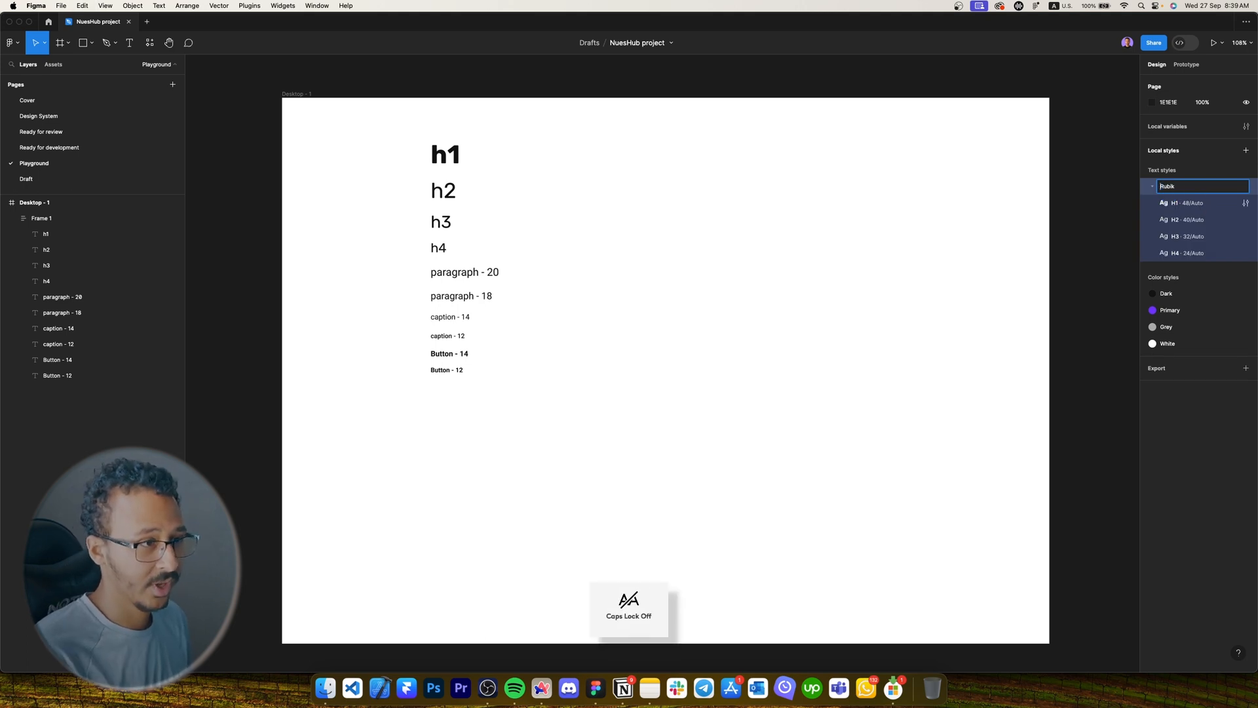
{"action": "key", "text": "super+Left"}
{"action": "key", "text": "Caps_Lock"}
{"action": "type", "text": "T"}
{"action": "key", "text": "Caps_Lock"}
{"action": "type", "text": "itles -"}
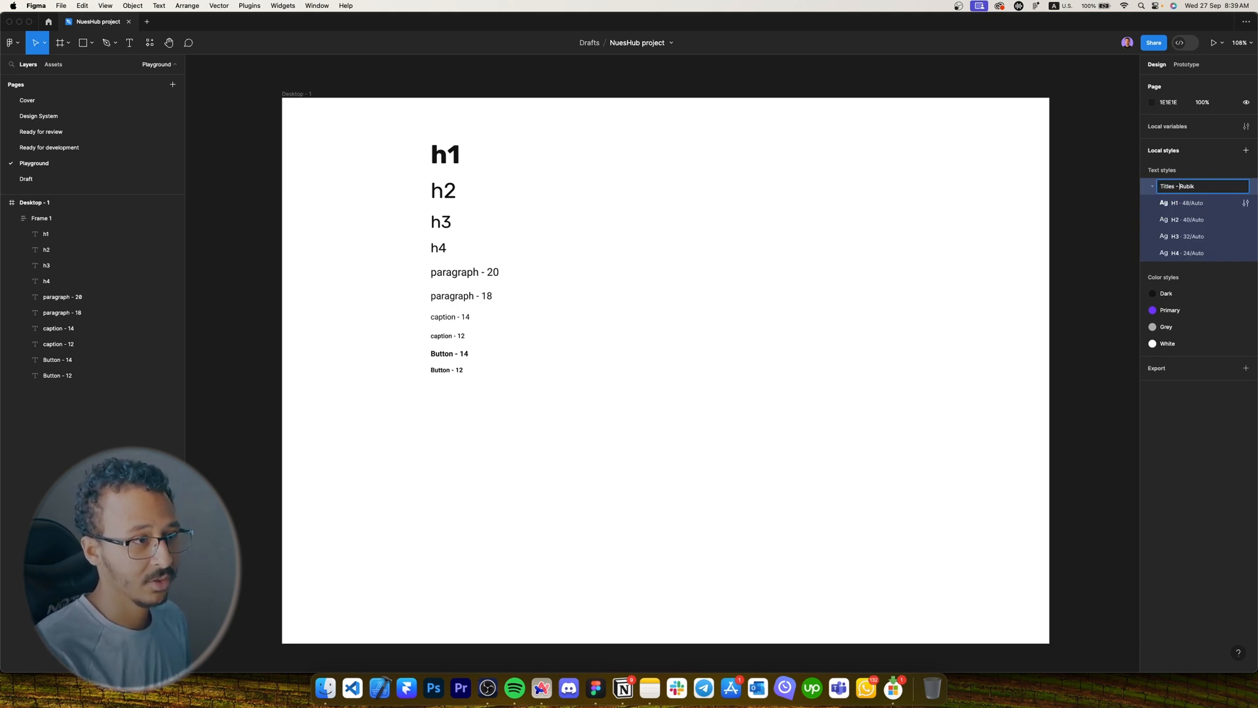
{"action": "key", "text": "Return"}
Create text styles 'Paragraph 20px' and 'Paragraph 18px' from the paragraph samples.
{"action": "scroll", "coordinate": [433, 248], "scroll_direction": "up", "scroll_amount": 5}
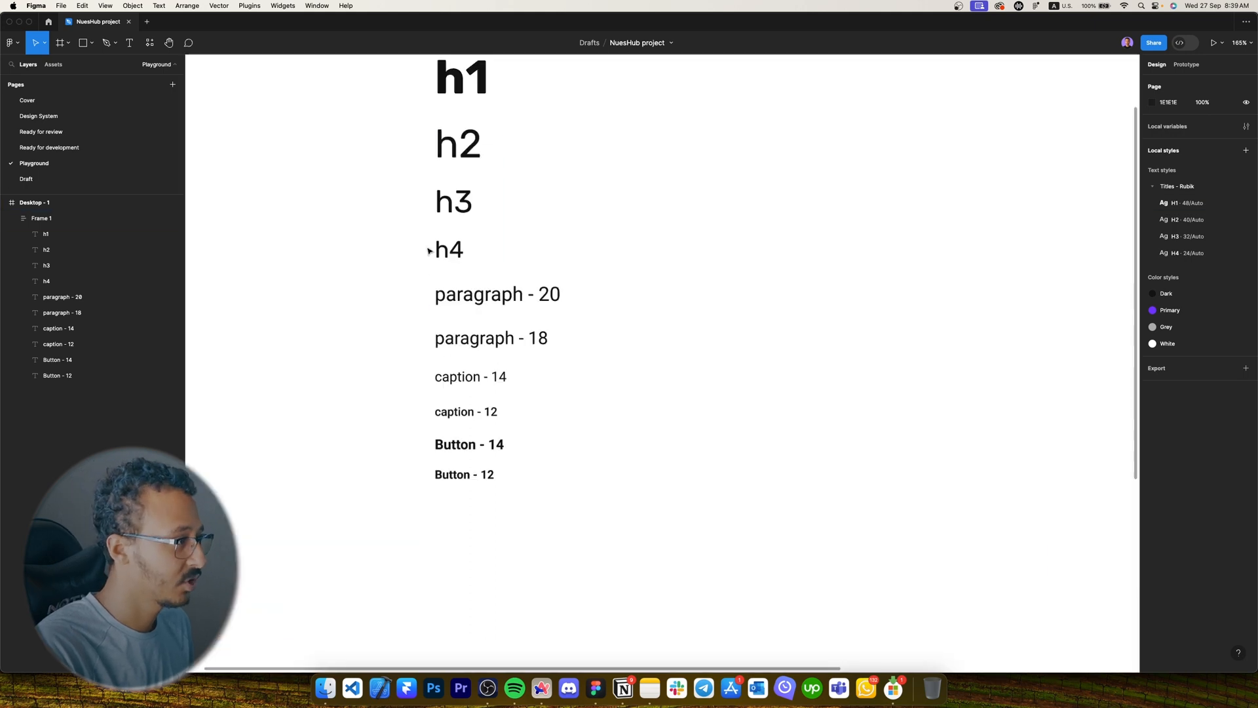
{"action": "left_click", "coordinate": [515, 308]}
{"action": "scroll", "coordinate": [539, 294], "scroll_direction": "down", "scroll_amount": 1}
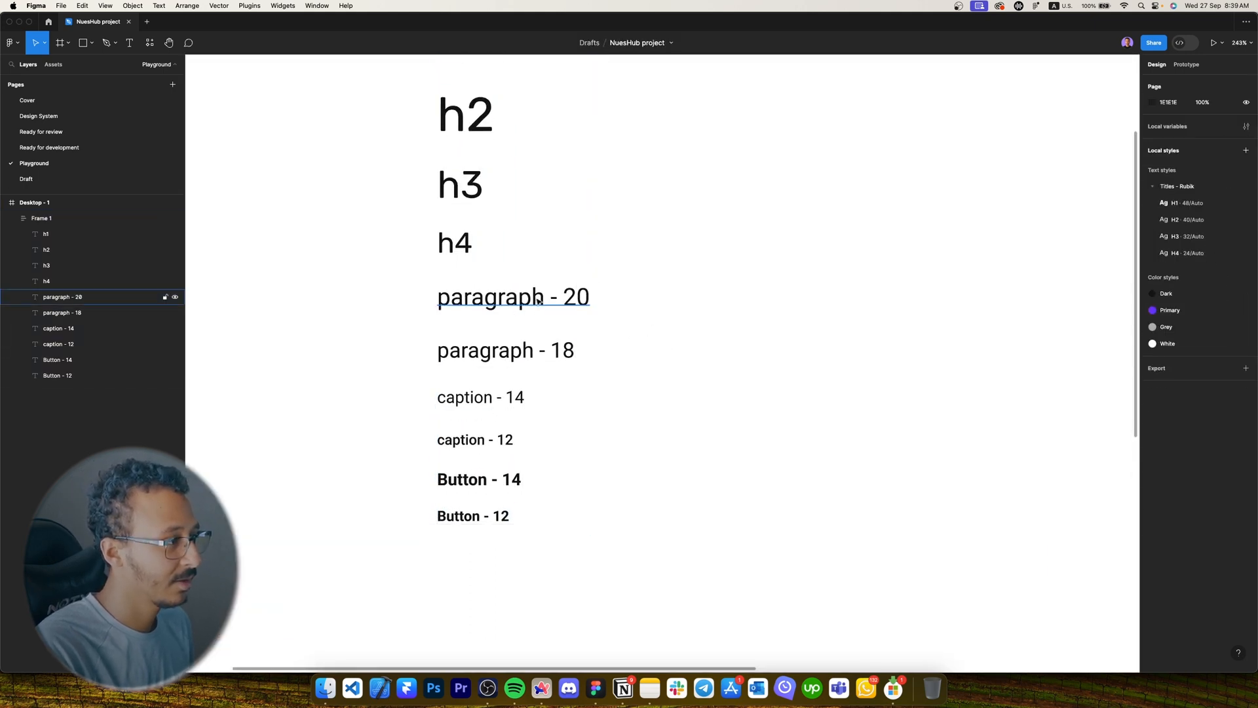
{"action": "left_click", "coordinate": [539, 295]}
{"action": "left_click", "coordinate": [1245, 217]}
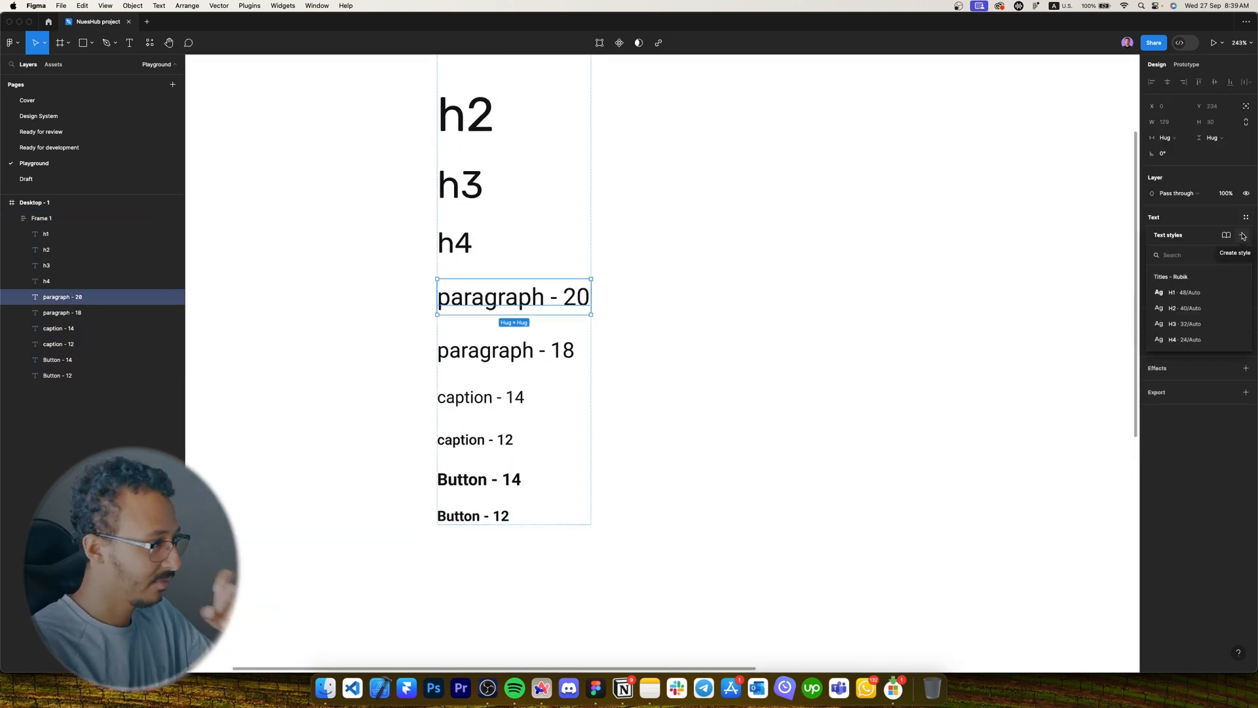
{"action": "left_click", "coordinate": [1243, 235]}
{"action": "type", "text": "Paragraph 20px"}
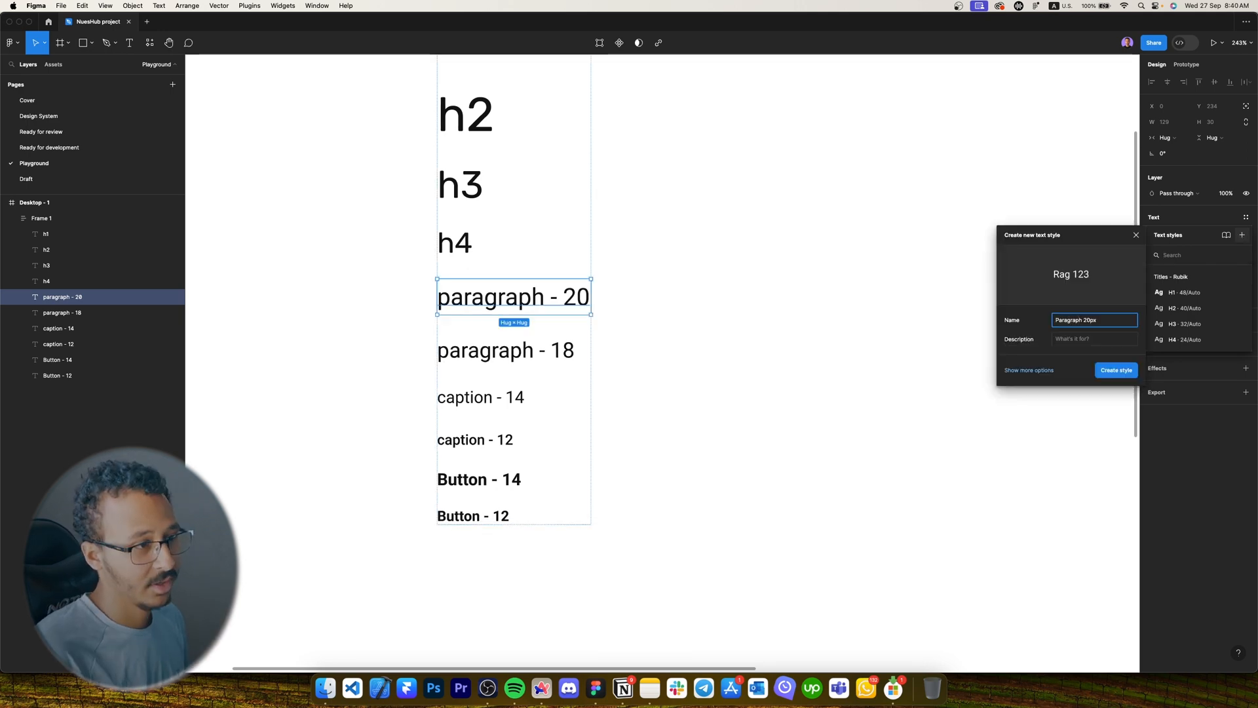
{"action": "key", "text": "super+a"}
{"action": "key", "text": "super+c"}
{"action": "key", "text": "Return"}
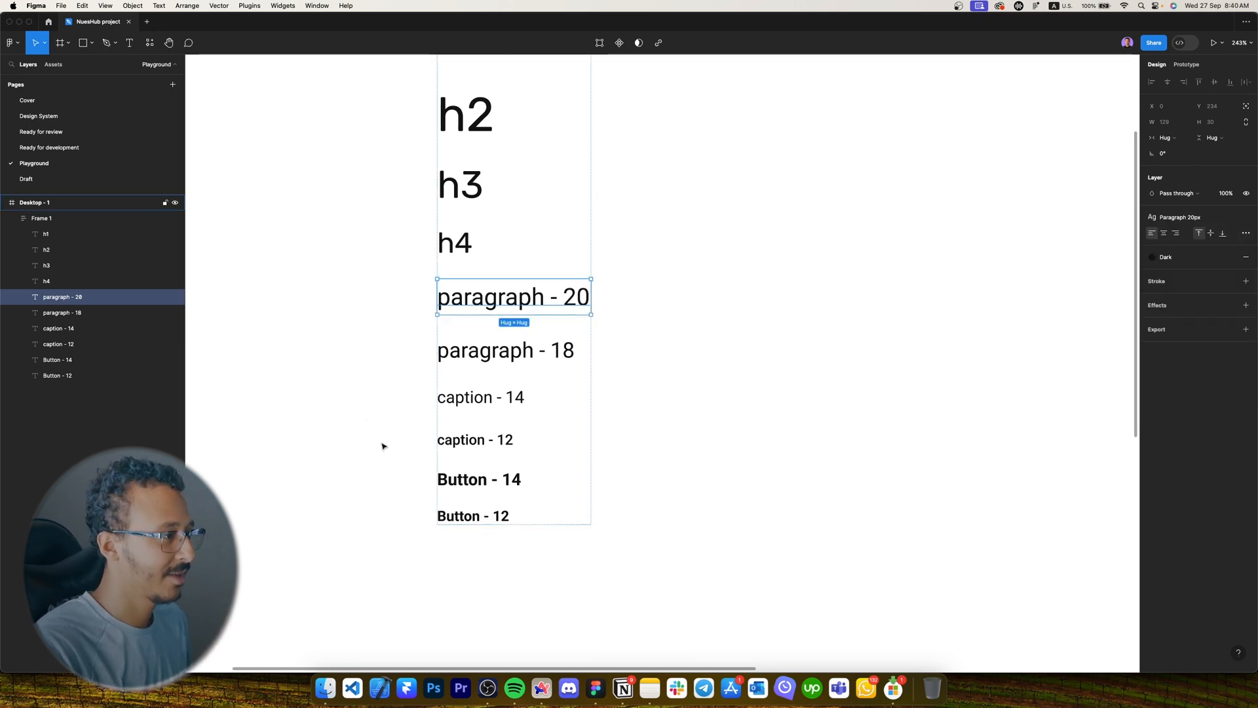
{"action": "left_click", "coordinate": [528, 351]}
{"action": "left_click", "coordinate": [1245, 217]}
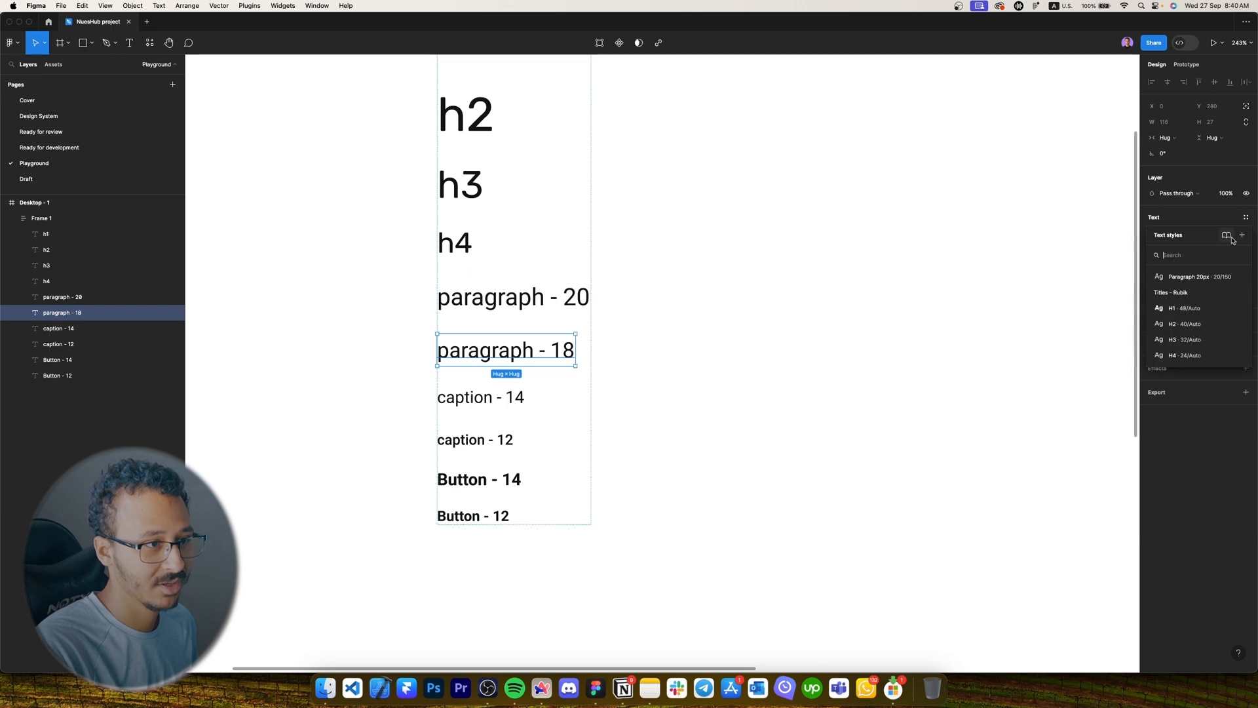
{"action": "left_click", "coordinate": [1242, 235]}
{"action": "key", "text": "super+v"}
{"action": "key", "text": "Left"}
{"action": "key", "text": "shift+Left"}
{"action": "key", "text": "shift+Left"}
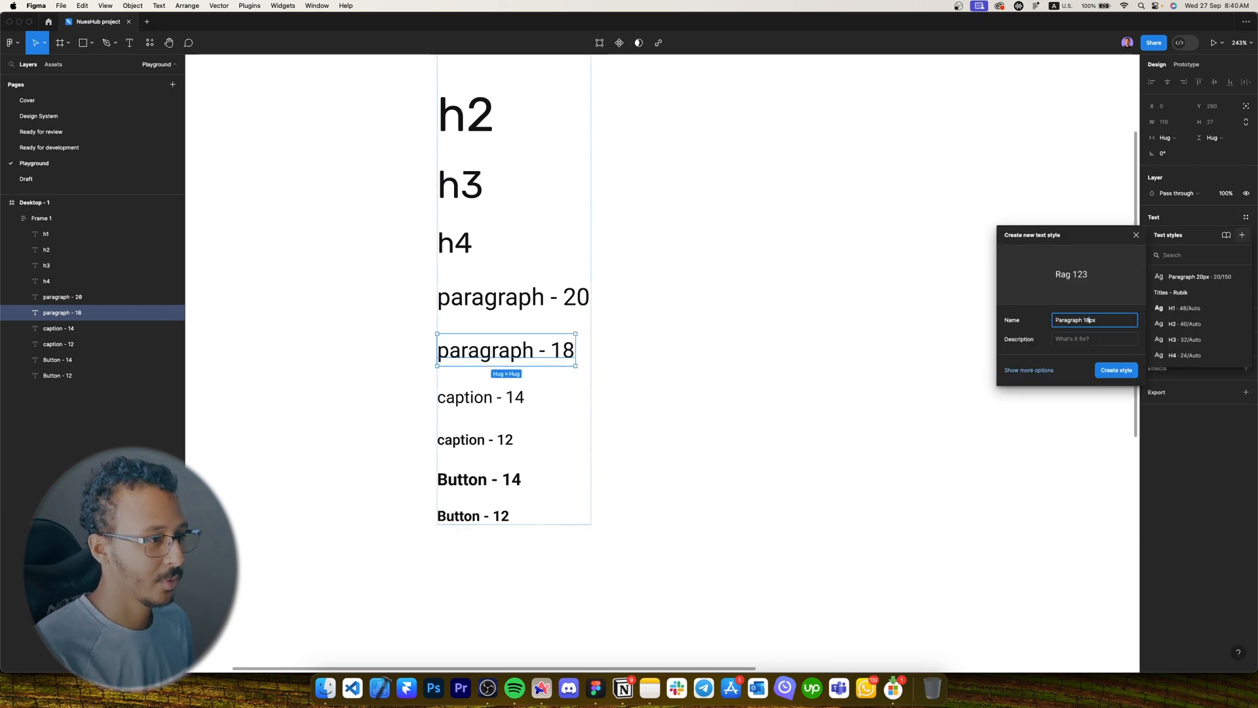
{"action": "key", "text": "Return"}
Create text styles 'Caption 1 - 14px' and 'Caption 2 - 12px' from the caption samples.
{"action": "left_click", "coordinate": [521, 397]}
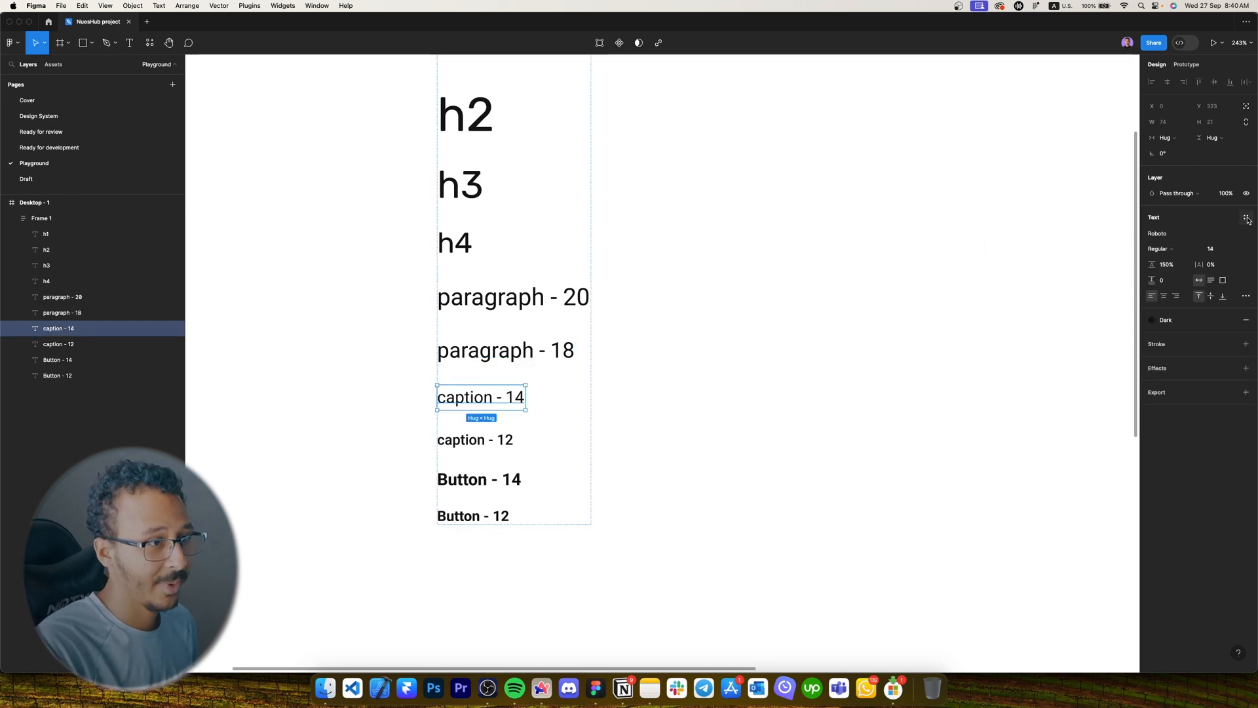
{"action": "left_click", "coordinate": [1242, 235]}
{"action": "type", "text": "C"}
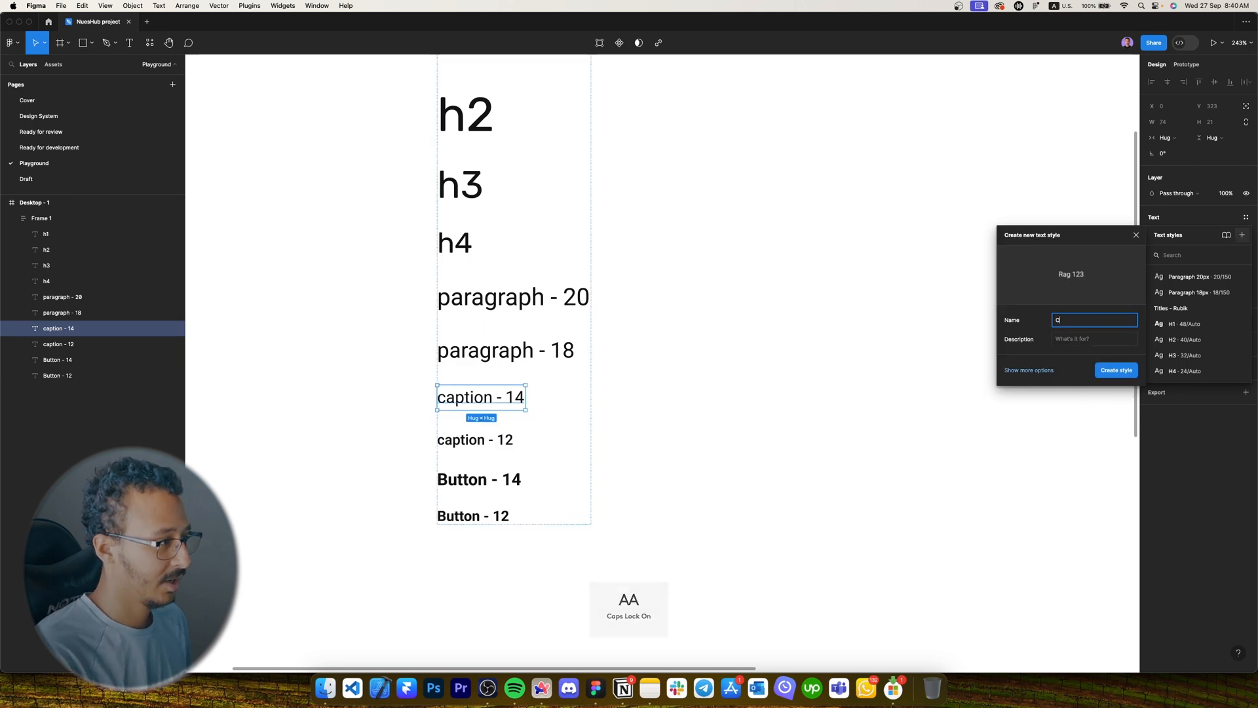
{"action": "type", "text": "aption 1 - 14px"}
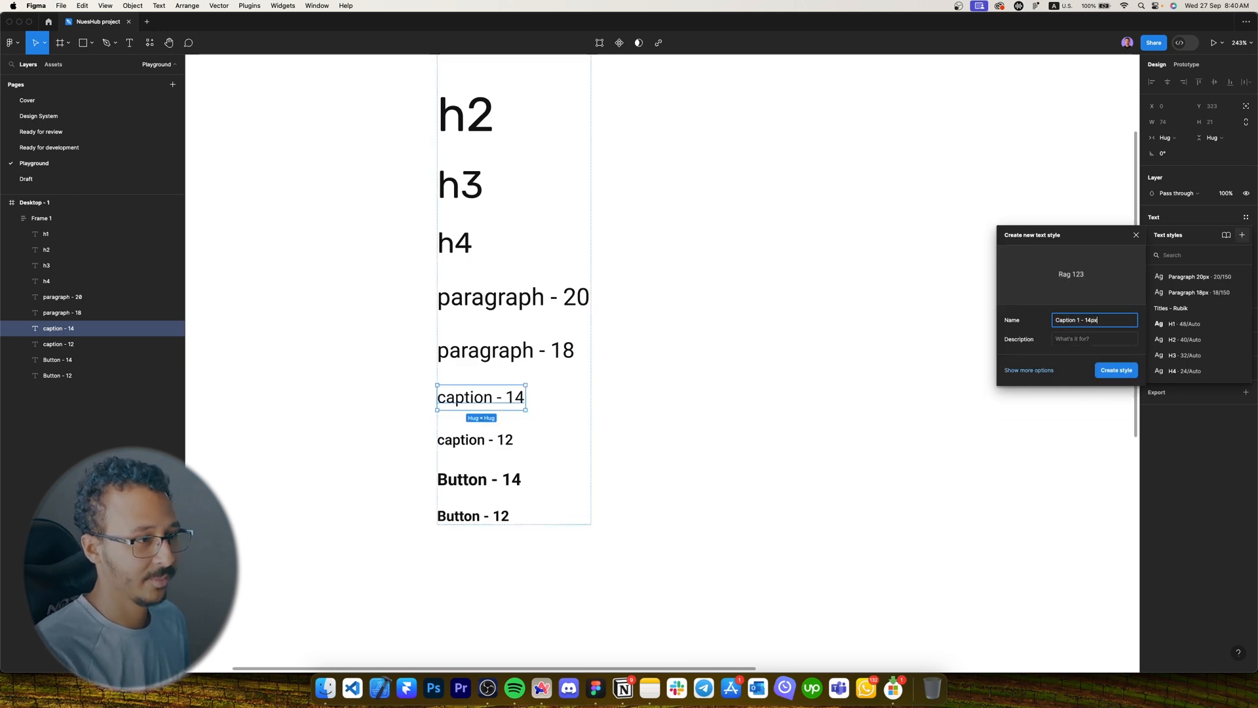
{"action": "key", "text": "Return"}
{"action": "left_click", "coordinate": [475, 440]}
{"action": "left_click", "coordinate": [1241, 235]}
{"action": "type", "text": "Caption 2 - 12px"}
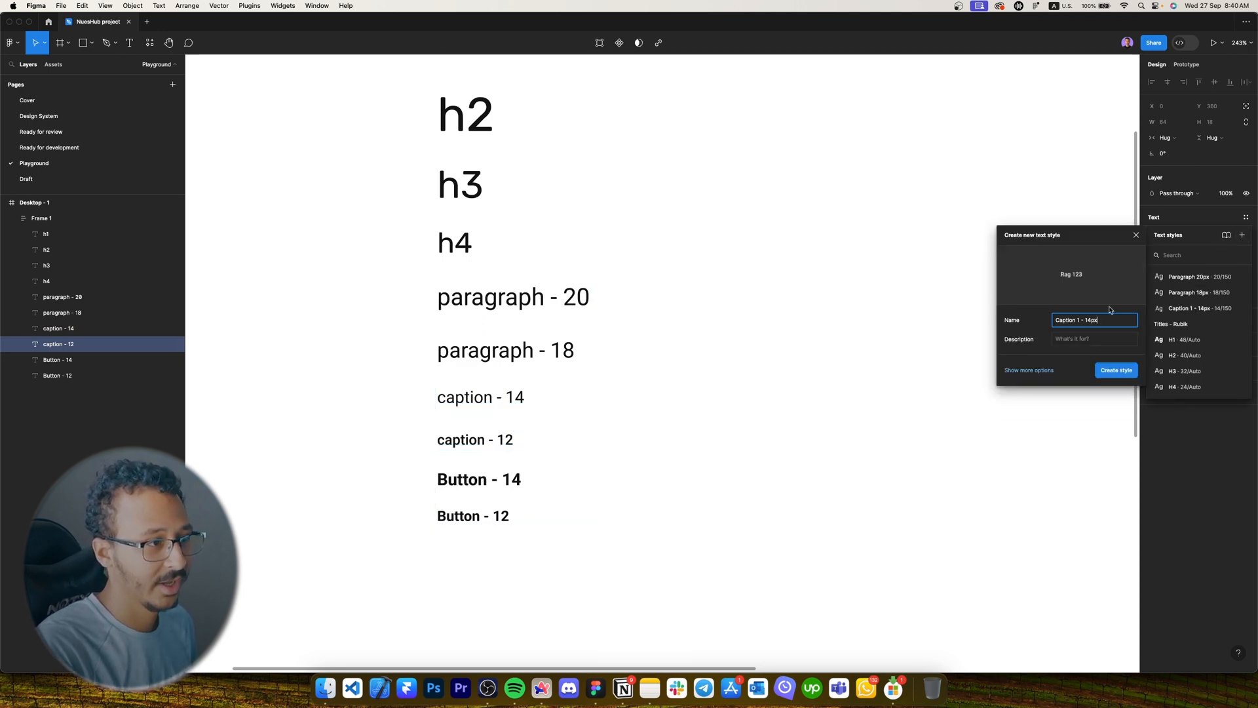
{"action": "key", "text": "Return"}
Create text styles 'Button 1 - 14px' and 'Button 1 - 12px' from the button samples.
{"action": "left_click", "coordinate": [479, 480]}
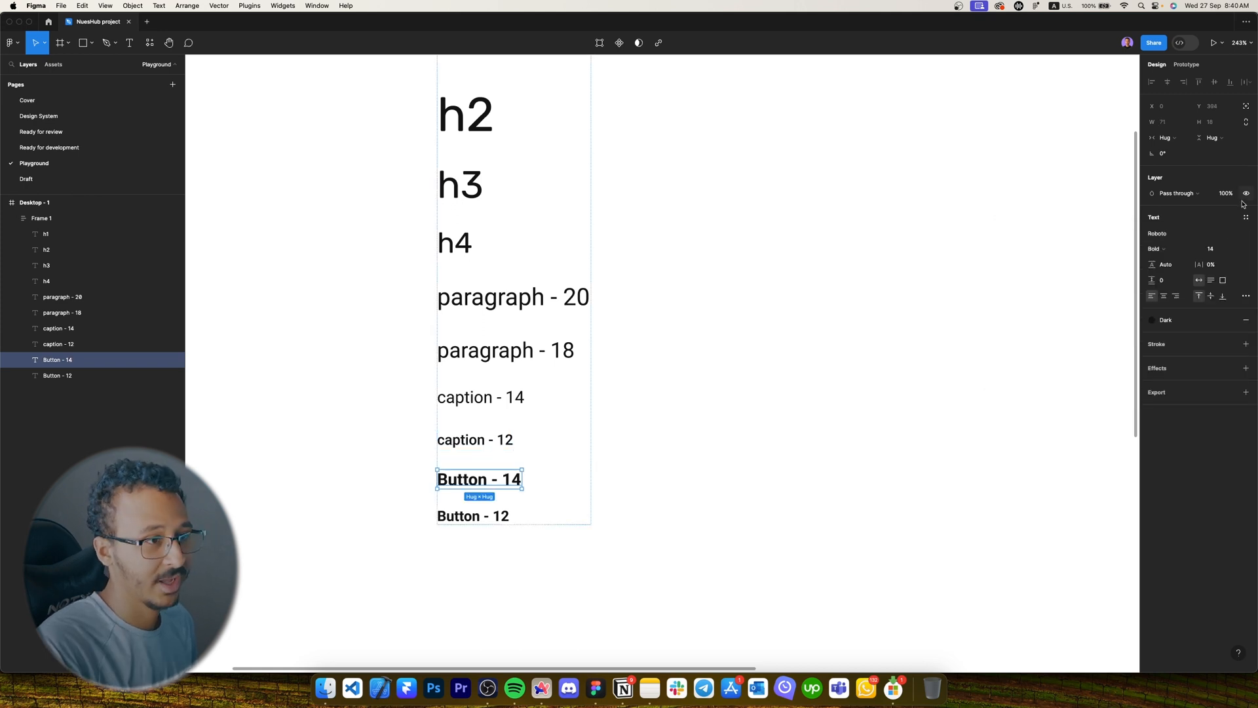
{"action": "left_click", "coordinate": [1245, 217]}
{"action": "left_click", "coordinate": [1241, 235]}
{"action": "type", "text": "Button "}
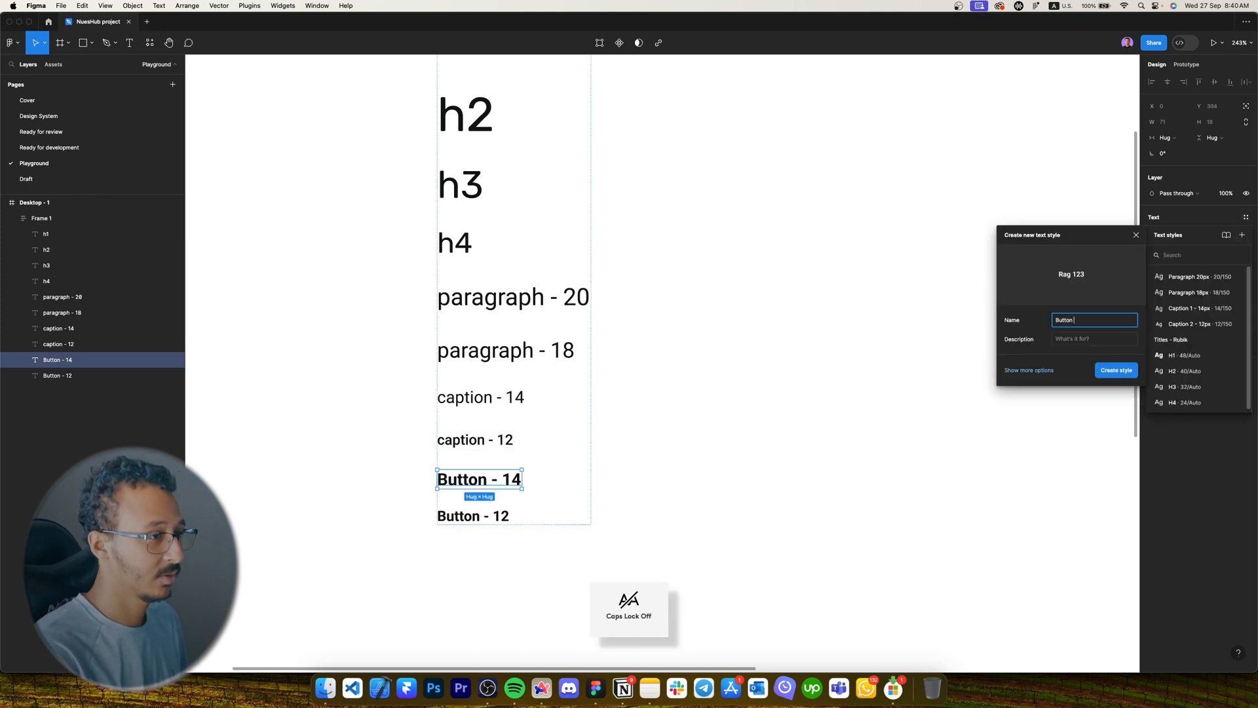
{"action": "type", "text": "1 - 14px"}
{"action": "key", "text": "Return"}
{"action": "left_click", "coordinate": [450, 518]}
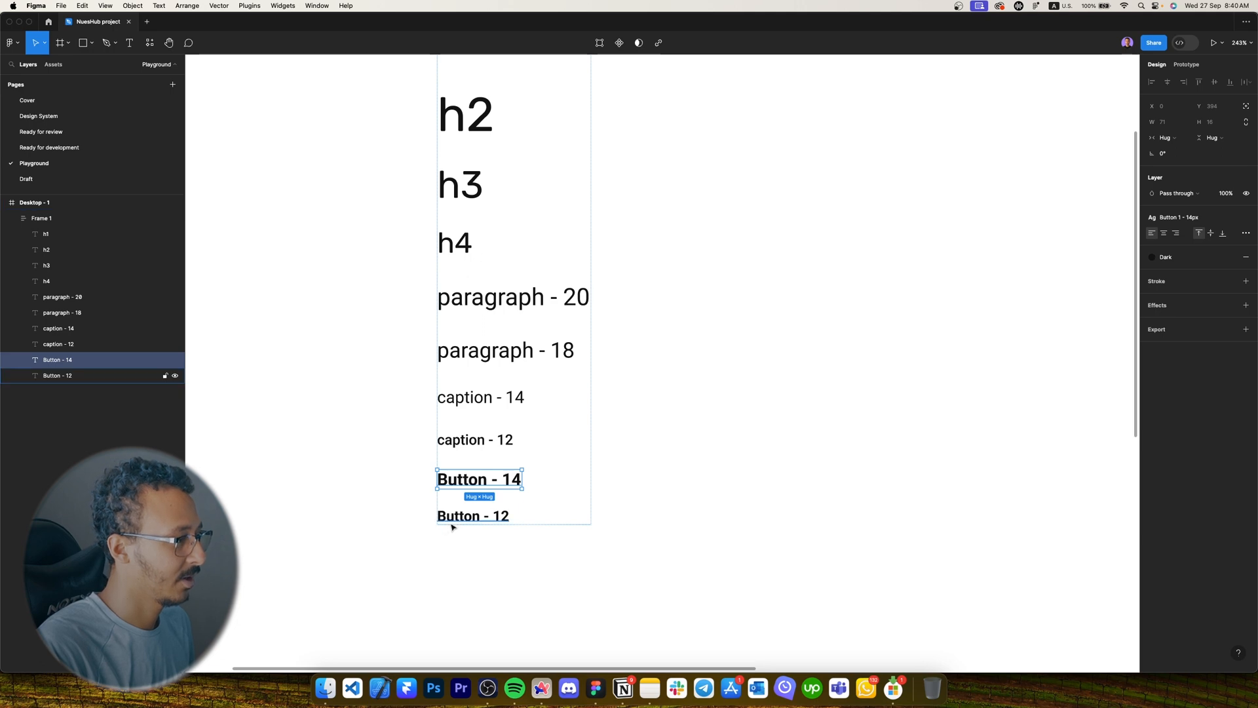
{"action": "left_click", "coordinate": [1246, 217]}
{"action": "left_click", "coordinate": [1240, 235]}
{"action": "type", "text": "Button 1 - 12px"}
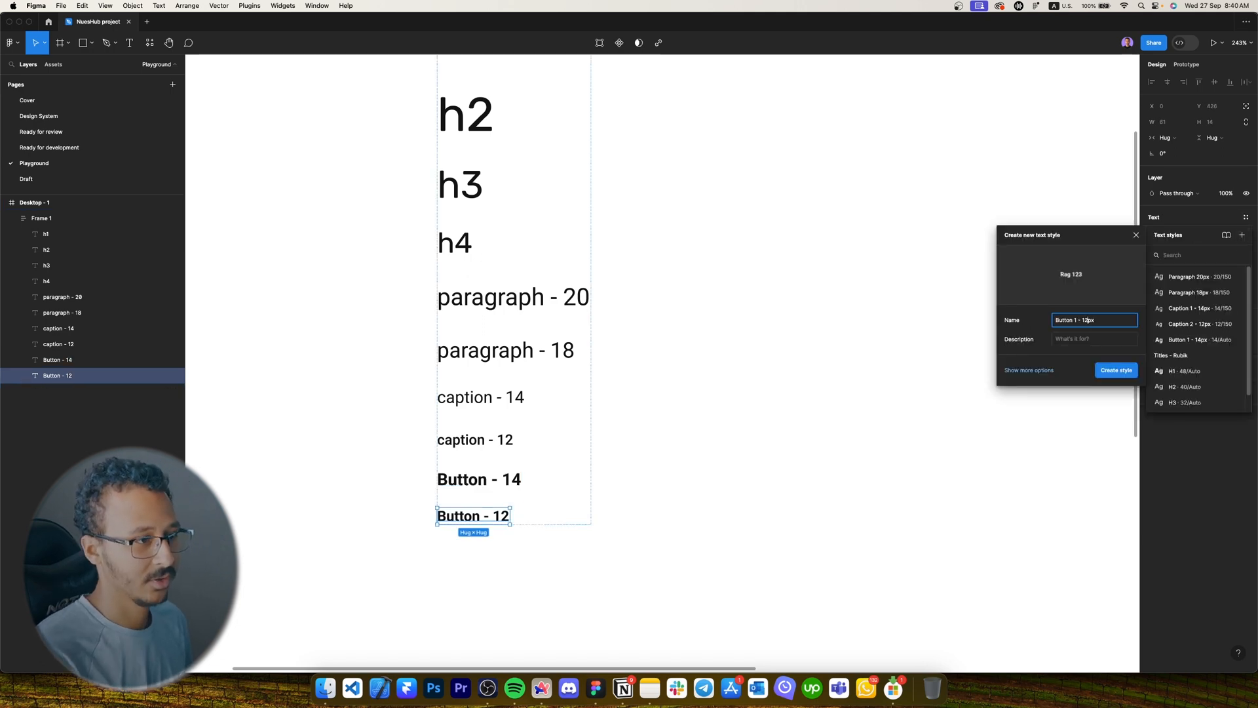
{"action": "key", "text": "Return"}
{"action": "left_click", "coordinate": [668, 280]}
{"action": "scroll", "coordinate": [668, 281], "scroll_direction": "right", "scroll_amount": 4}
{"action": "scroll", "coordinate": [688, 277], "scroll_direction": "down", "scroll_amount": 3}
{"action": "scroll", "coordinate": [986, 185], "scroll_direction": "right", "scroll_amount": 6}
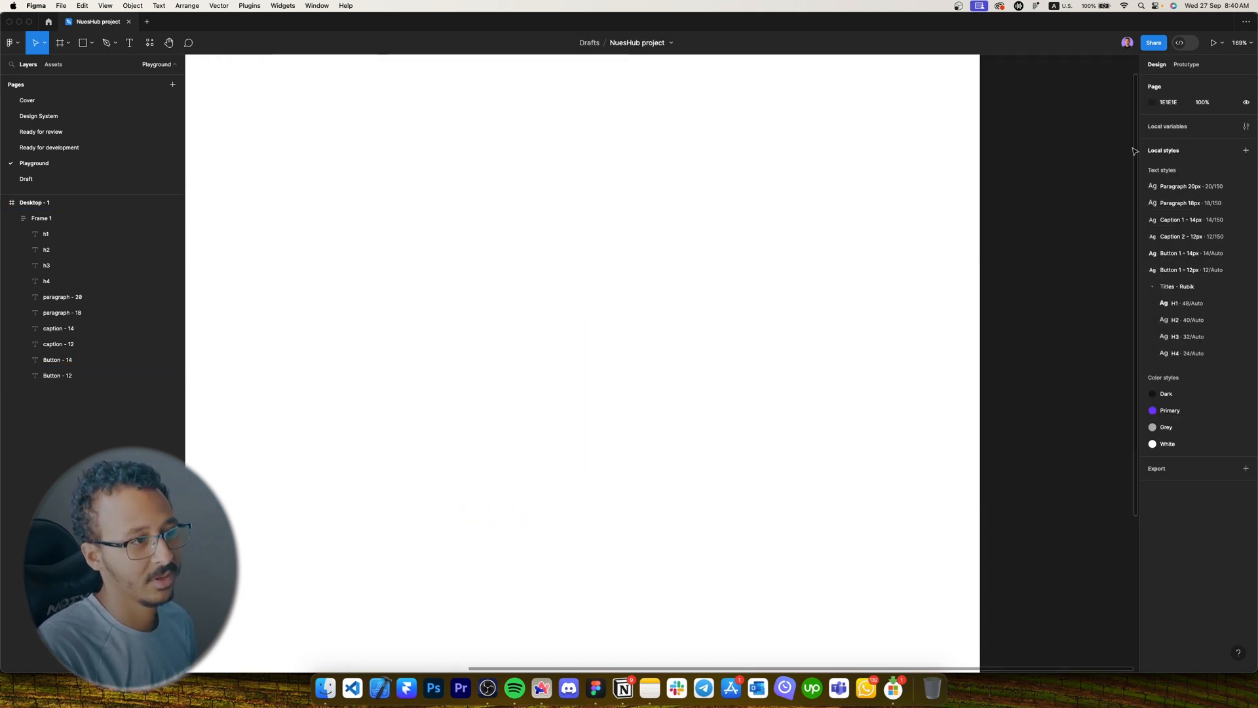
Group the six body text styles, Paragraph 20px through Button 1 - 12px, as 'Roboto'.
{"action": "scroll", "coordinate": [1042, 204], "scroll_direction": "right", "scroll_amount": 2}
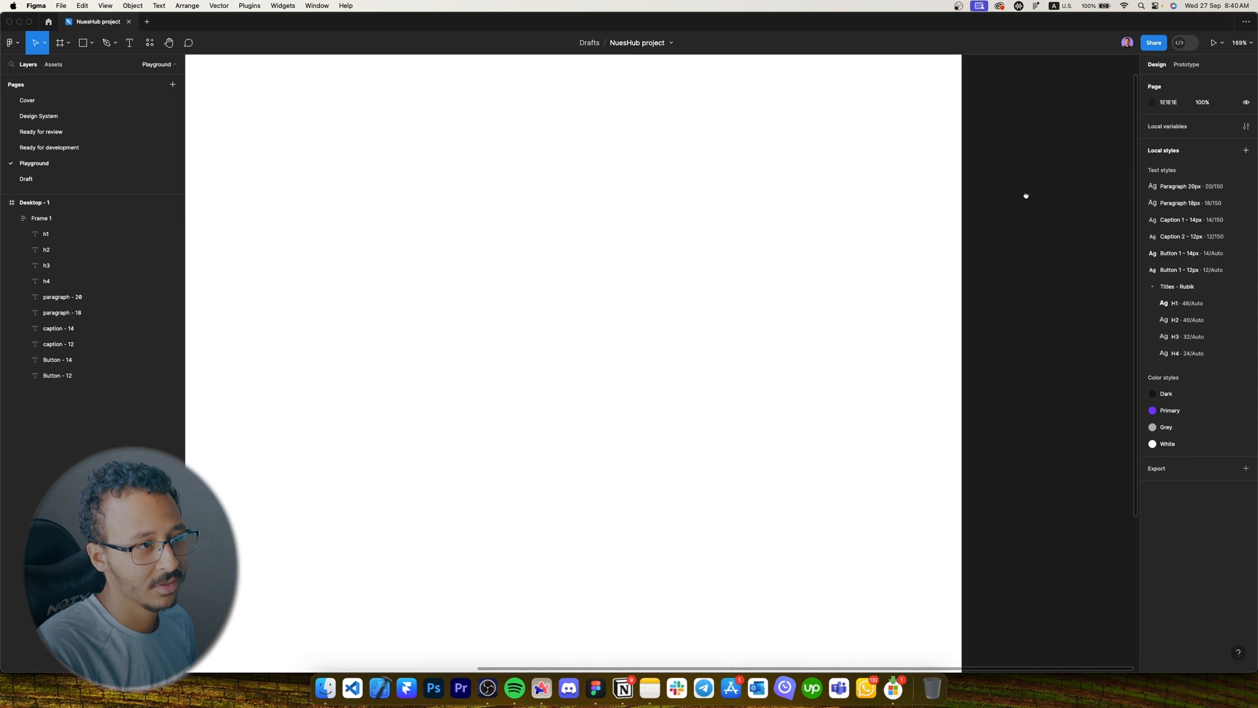
{"action": "left_click", "coordinate": [1214, 190]}
{"action": "left_click", "coordinate": [1189, 268], "text": "shift"}
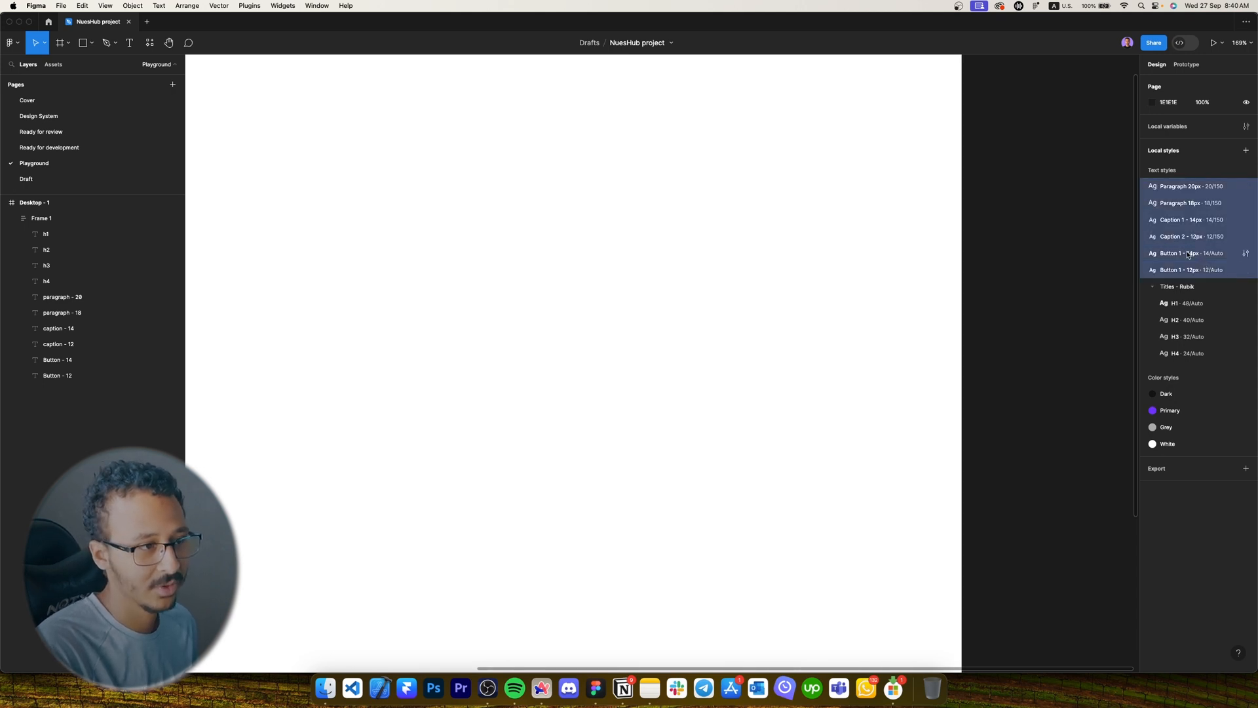
{"action": "right_click", "coordinate": [1177, 197]}
{"action": "left_click", "coordinate": [1199, 203]}
{"action": "key", "text": "Caps_Lock"}
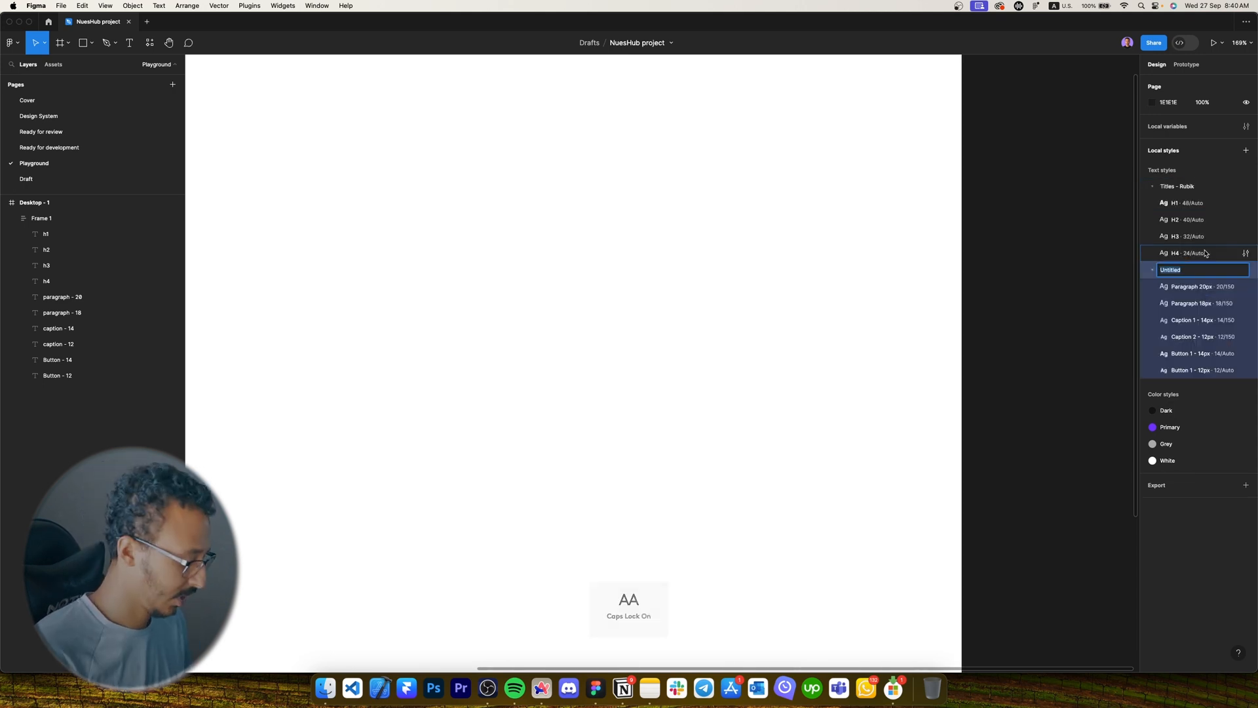
{"action": "key", "text": "Caps_Lock"}
{"action": "type", "text": "Roboto"}
{"action": "key", "text": "Return"}
Rename the Roboto style group to 'Body - Roboto'.
{"action": "left_click", "coordinate": [1152, 188]}
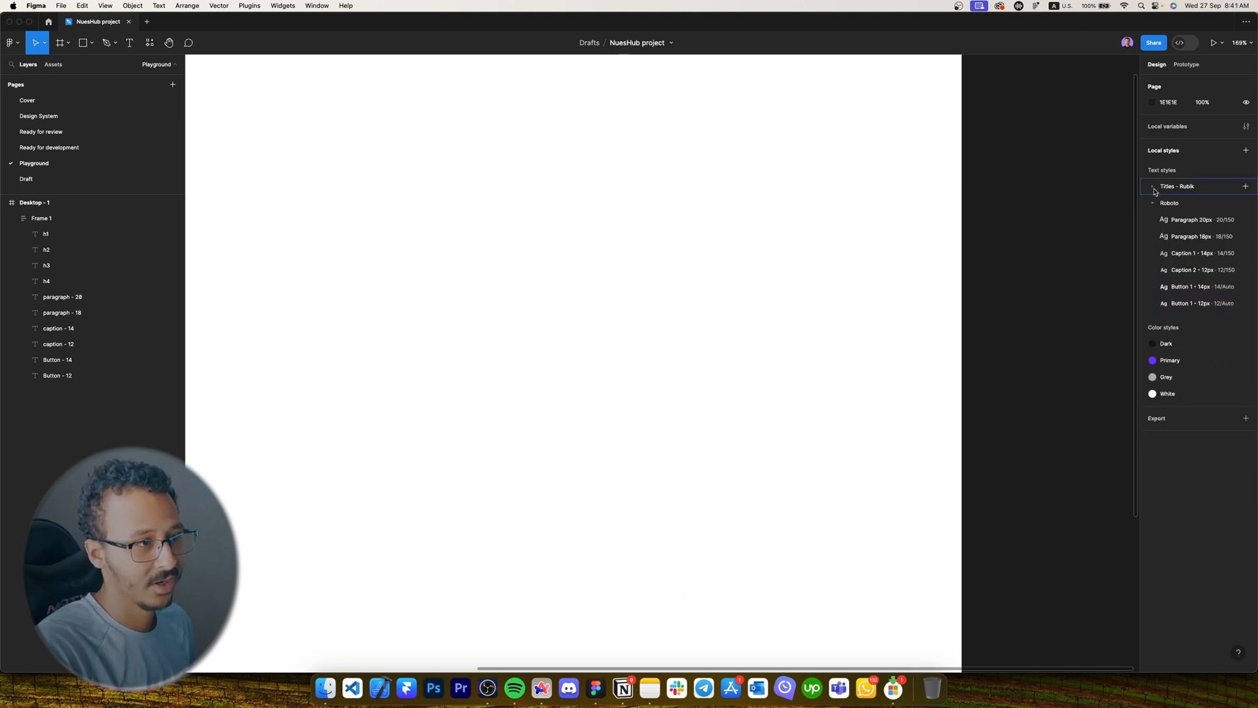
{"action": "left_click", "coordinate": [1152, 203]}
{"action": "double_click", "coordinate": [1191, 206]}
{"action": "key", "text": "Left"}
{"action": "key", "text": "Caps_Lock"}
{"action": "type", "text": "P"}
{"action": "key", "text": "Caps_Lock"}
{"action": "type", "text": "a"}
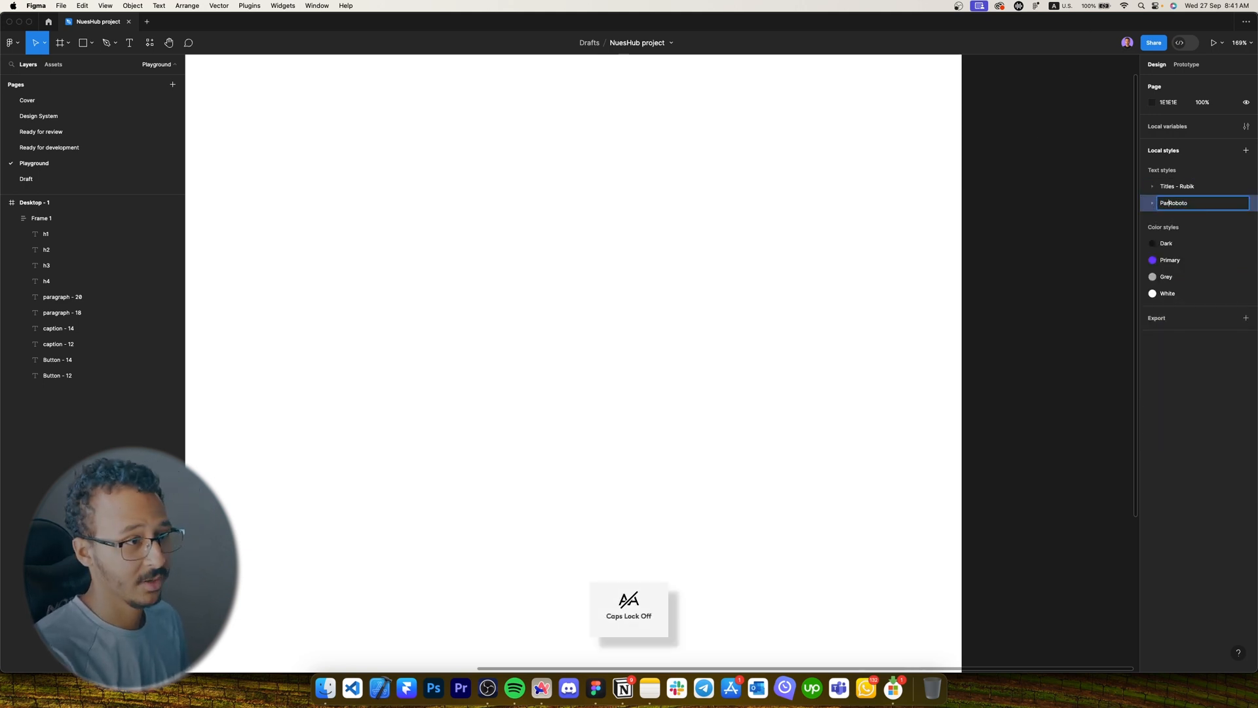
{"action": "type", "text": "rag"}
{"action": "key", "text": "BackSpace"}
{"action": "key", "text": "BackSpace"}
{"action": "key", "text": "BackSpace"}
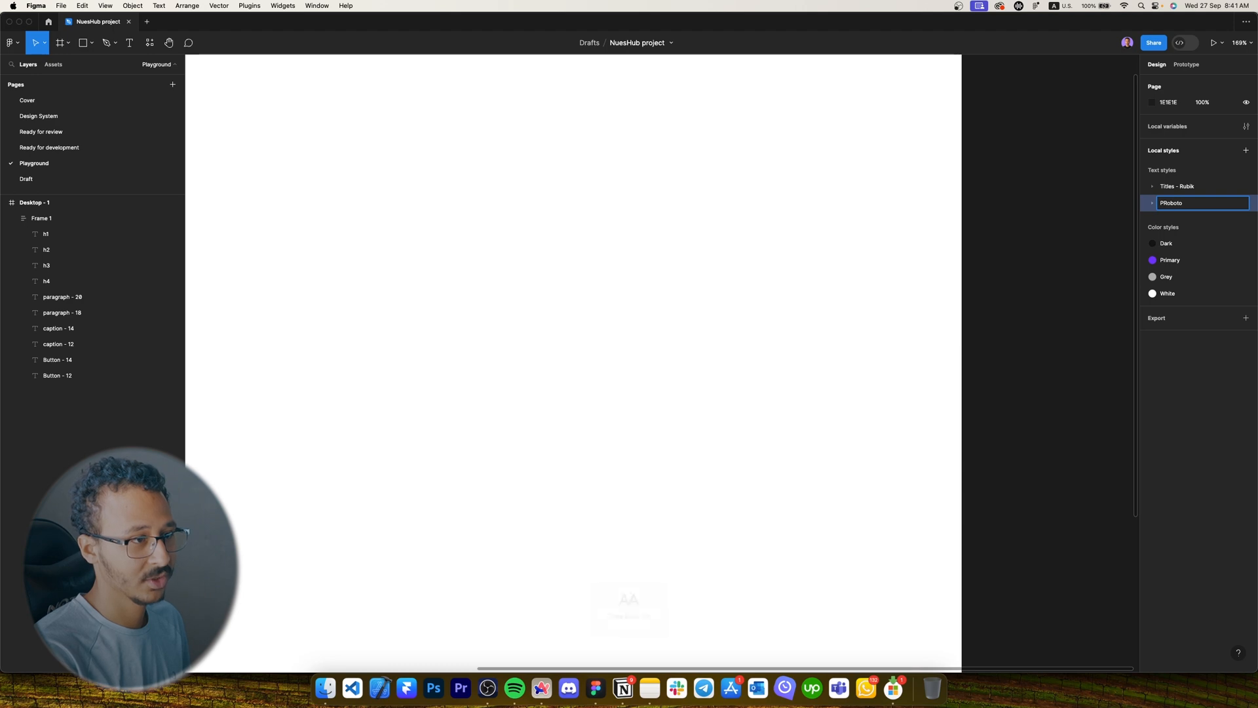
{"action": "key", "text": "BackSpace"}
{"action": "type", "text": "Body -"}
{"action": "key", "text": "Return"}
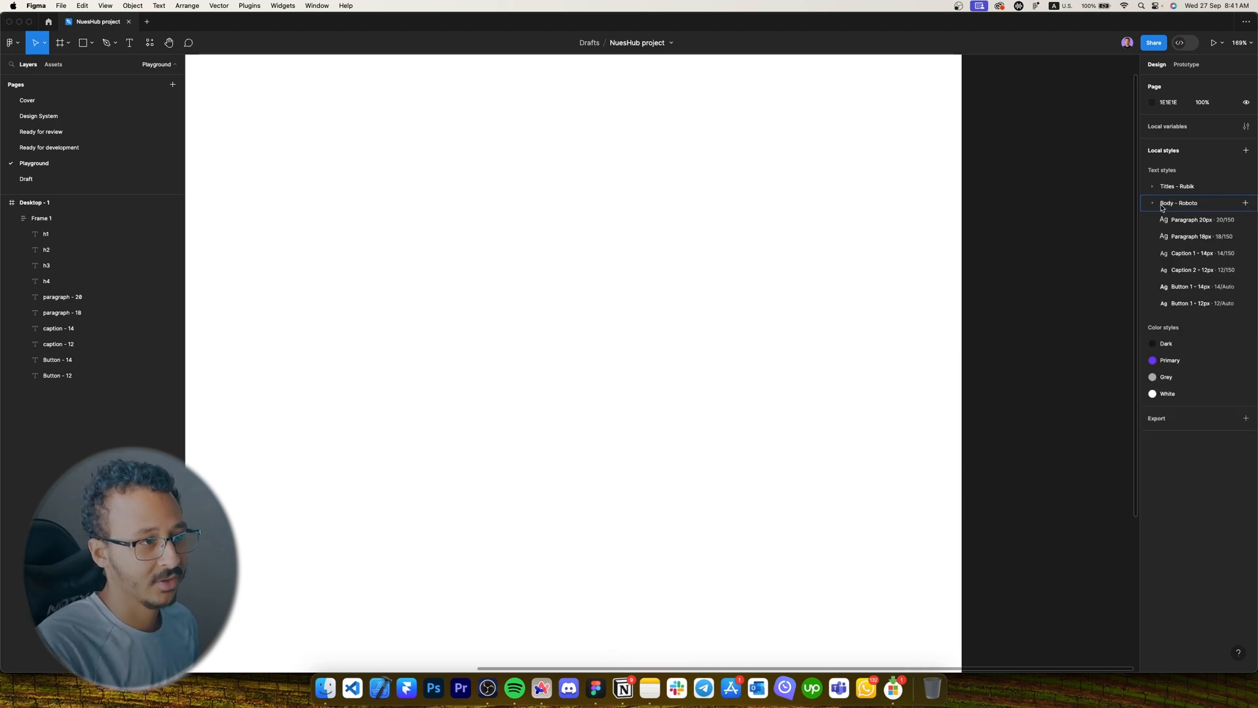
{"action": "scroll", "coordinate": [857, 258], "scroll_direction": "down", "scroll_amount": 5}
{"action": "scroll", "coordinate": [721, 253], "scroll_direction": "up", "scroll_amount": 3}
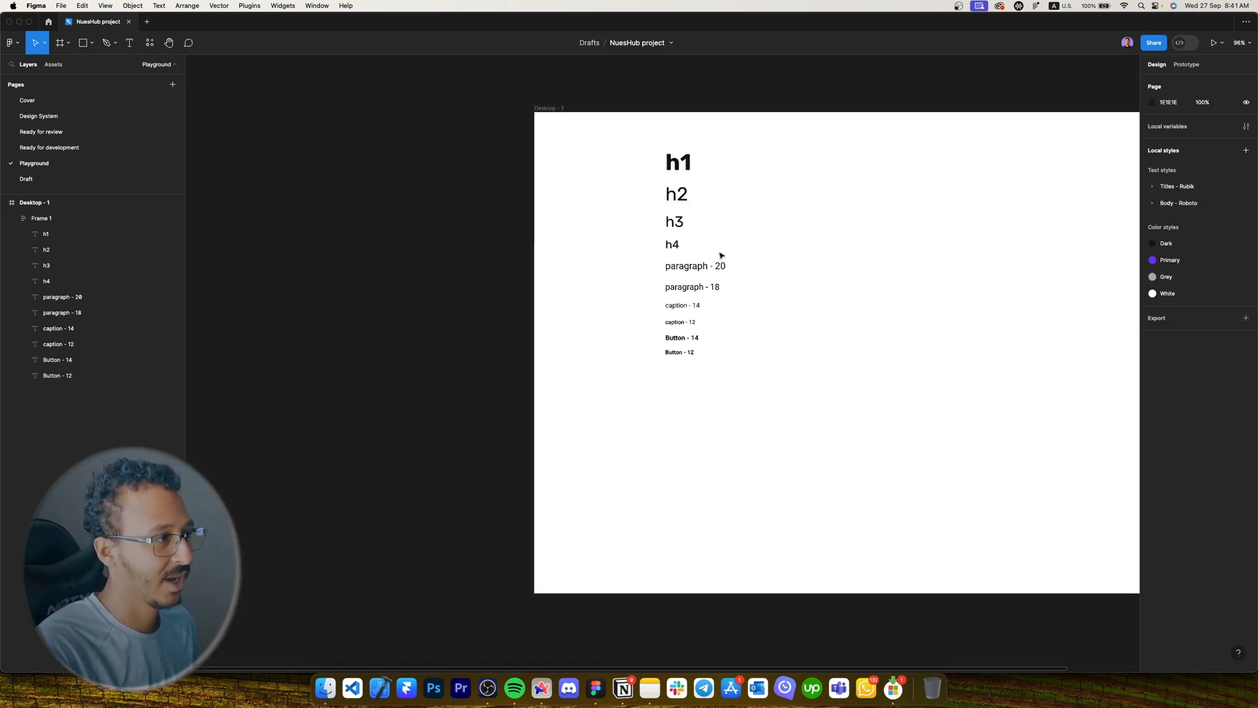
Drag Frame 1 out of Desktop - 1 and delete it with its text layers.
{"action": "left_click", "coordinate": [702, 257]}
{"action": "left_click_drag", "start_coordinate": [701, 257], "coordinate": [472, 256]}
{"action": "key", "text": "Delete"}
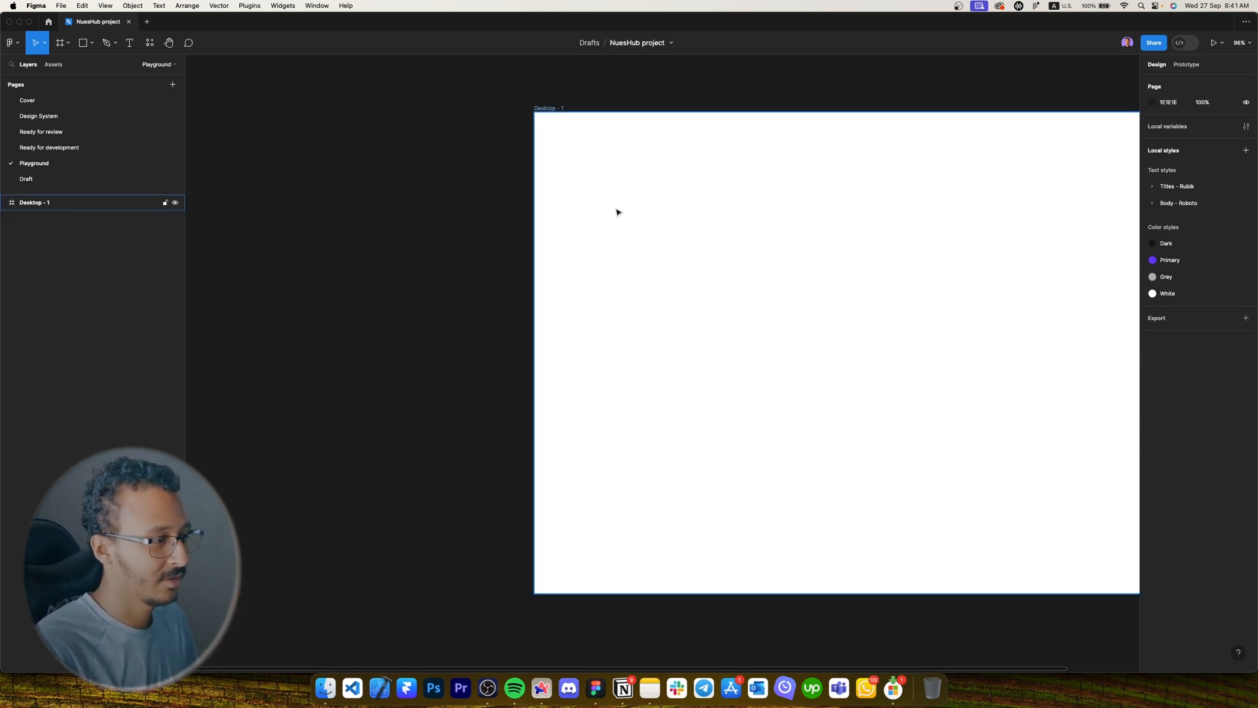
{"action": "scroll", "coordinate": [590, 170], "scroll_direction": "left", "scroll_amount": 5}
{"action": "scroll", "coordinate": [589, 171], "scroll_direction": "up", "scroll_amount": 2}
Draw a test frame inside Desktop - 1, undo it, and pick the Frame tool again.
{"action": "left_click", "coordinate": [509, 191]}
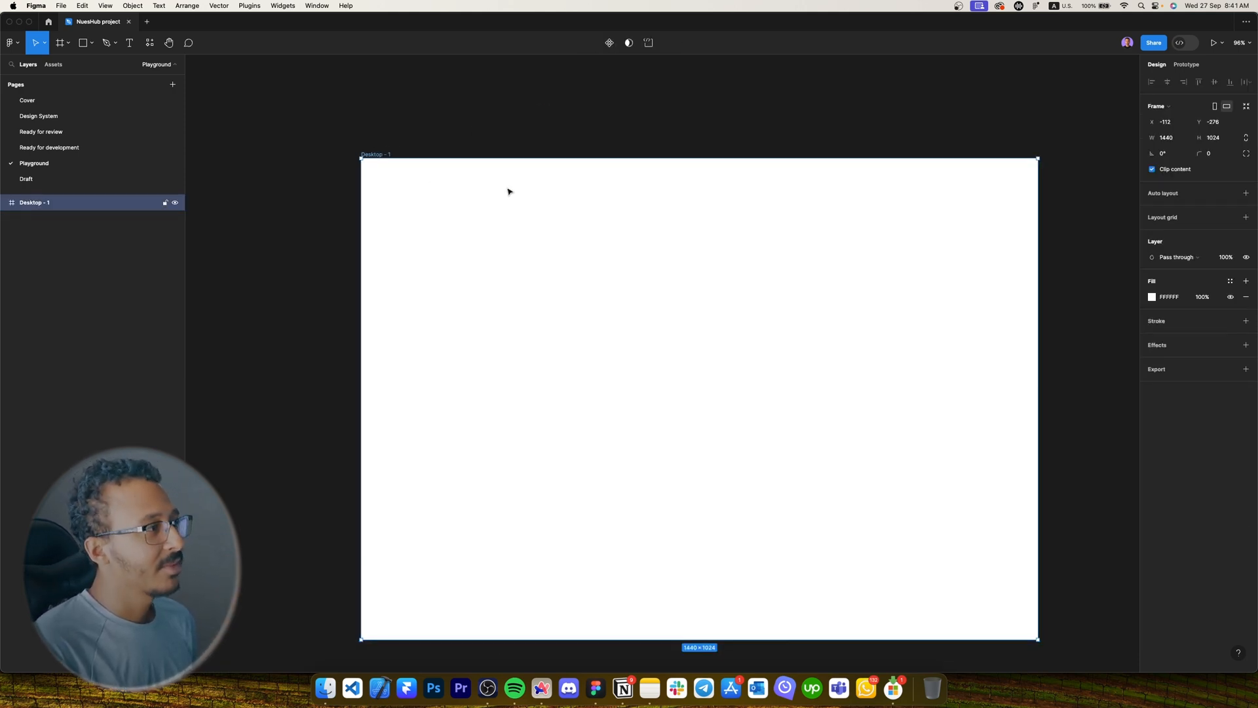
{"action": "key", "text": "t"}
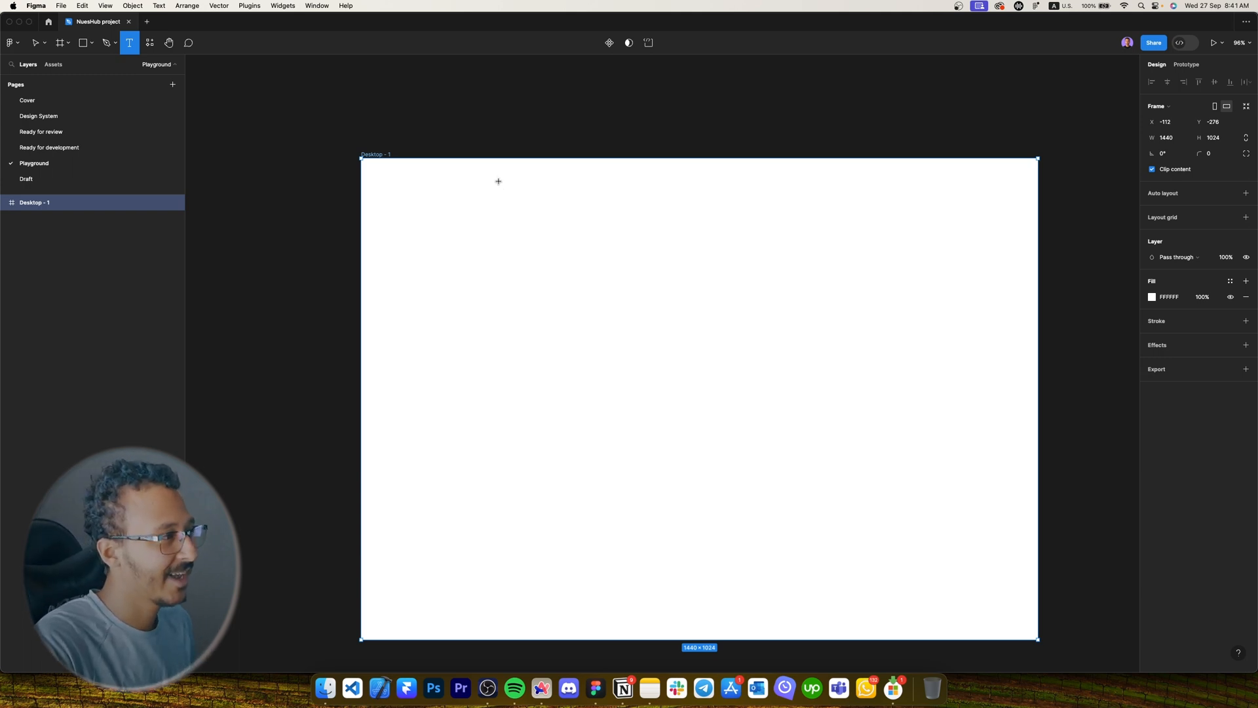
{"action": "key", "text": "f"}
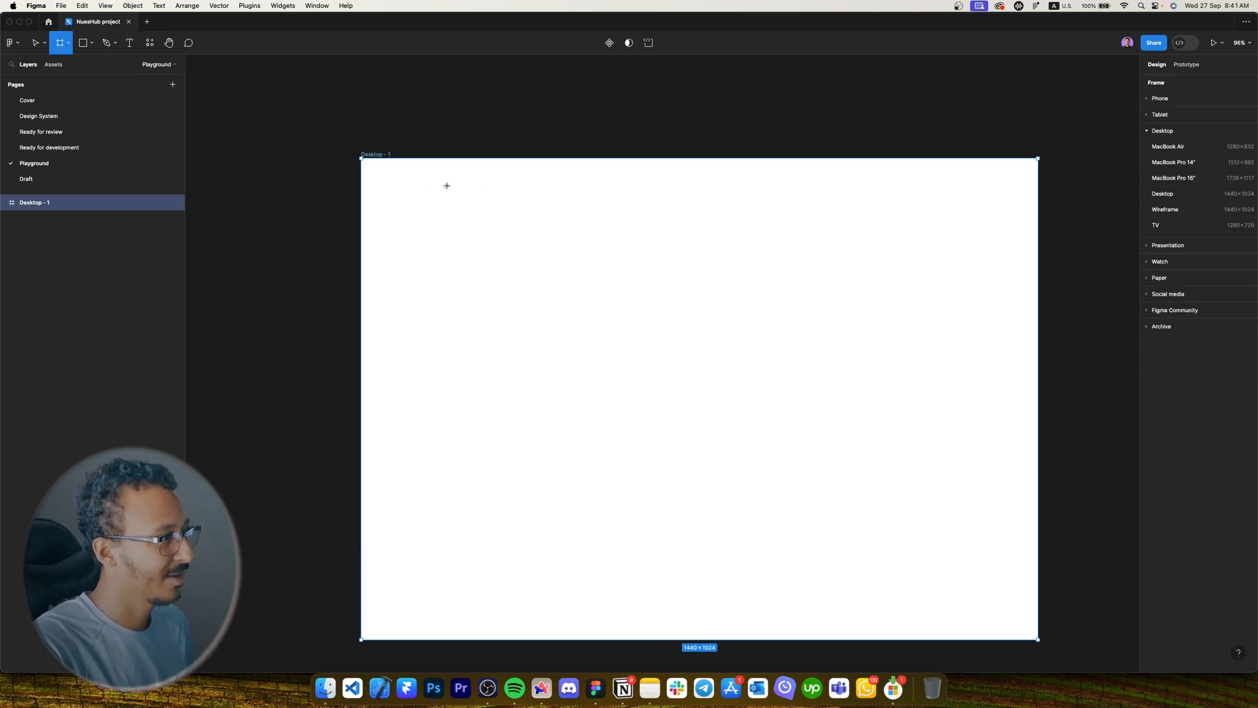
{"action": "left_click_drag", "start_coordinate": [392, 179], "coordinate": [657, 216]}
{"action": "key", "text": "super+z"}
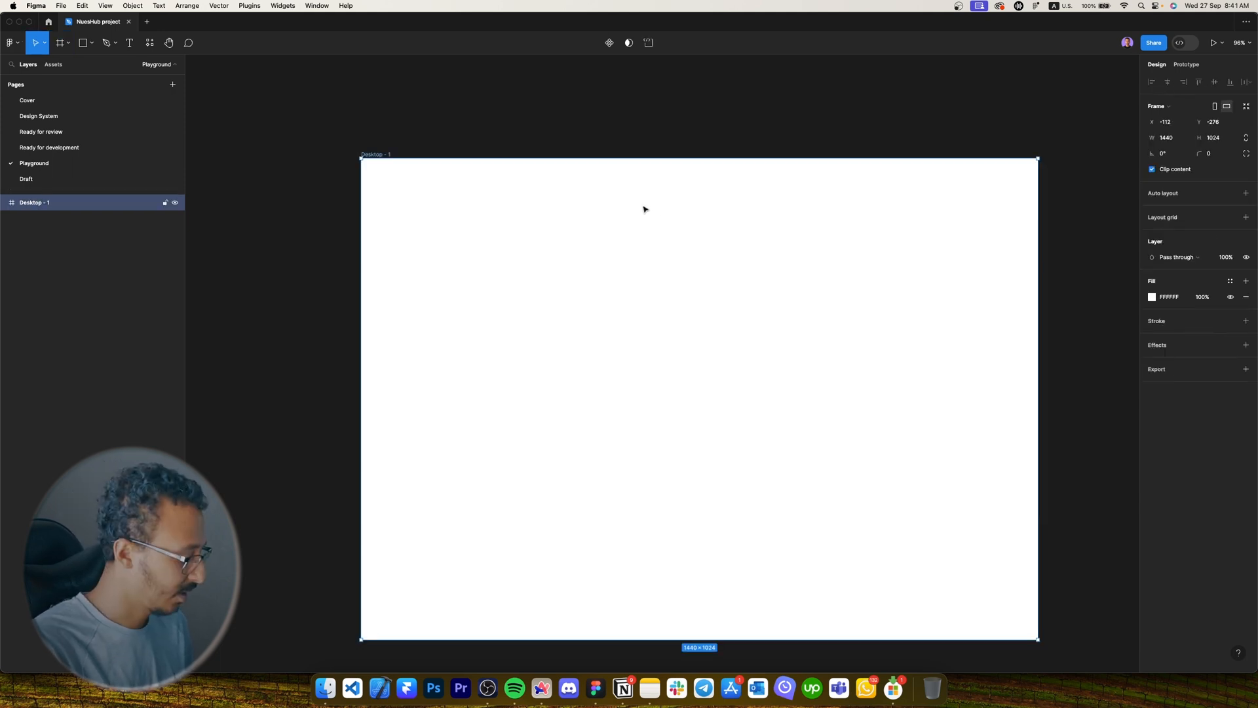
{"action": "key", "text": "f"}
{"action": "key", "text": "Escape"}
{"action": "key", "text": "Escape"}
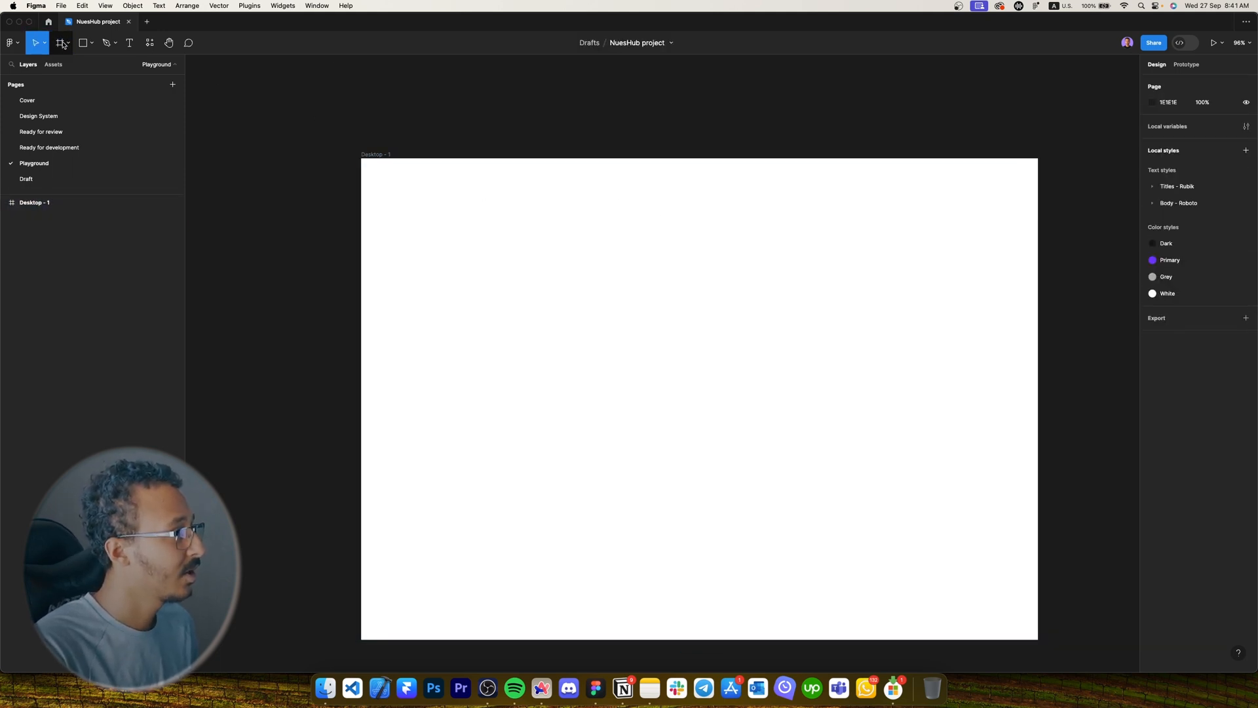
{"action": "left_click", "coordinate": [61, 45]}
{"action": "left_click", "coordinate": [68, 44]}
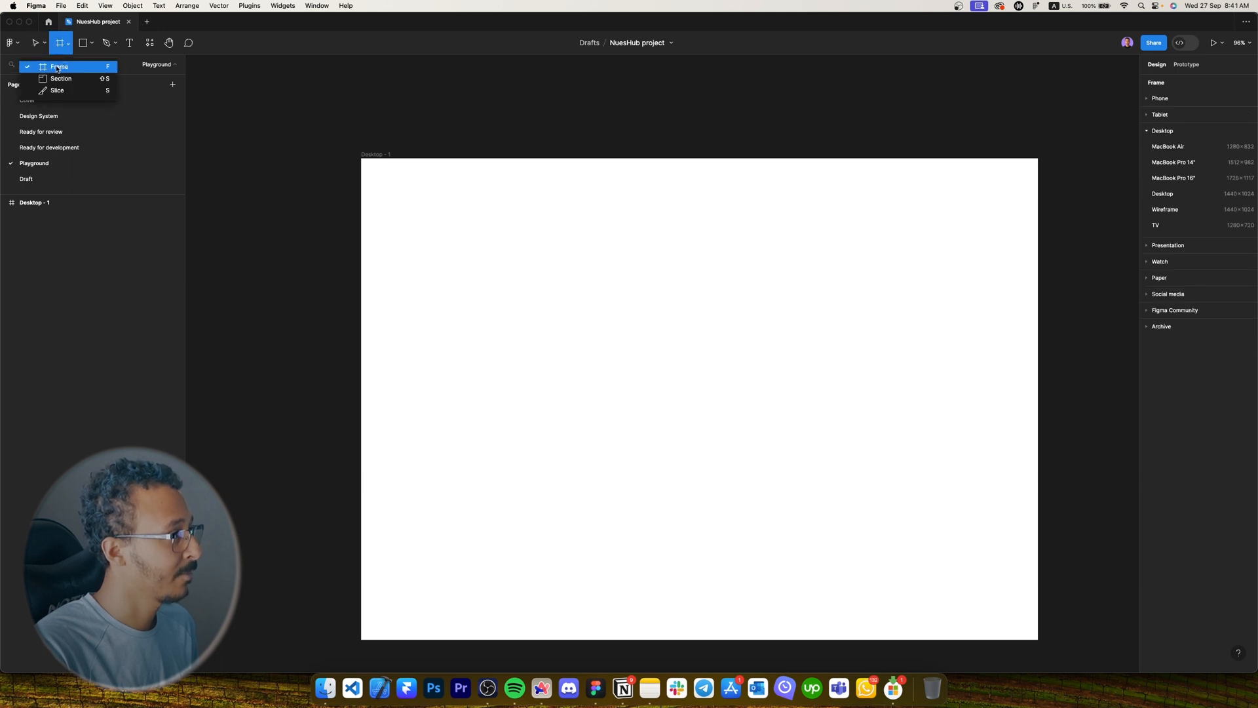
Draw a 1440×80 frame in Desktop - 1, centred horizontally near the top.
{"action": "left_click", "coordinate": [58, 67]}
{"action": "left_click_drag", "start_coordinate": [432, 219], "coordinate": [719, 257]}
{"action": "left_click", "coordinate": [1168, 137]}
{"action": "type", "text": "144"}
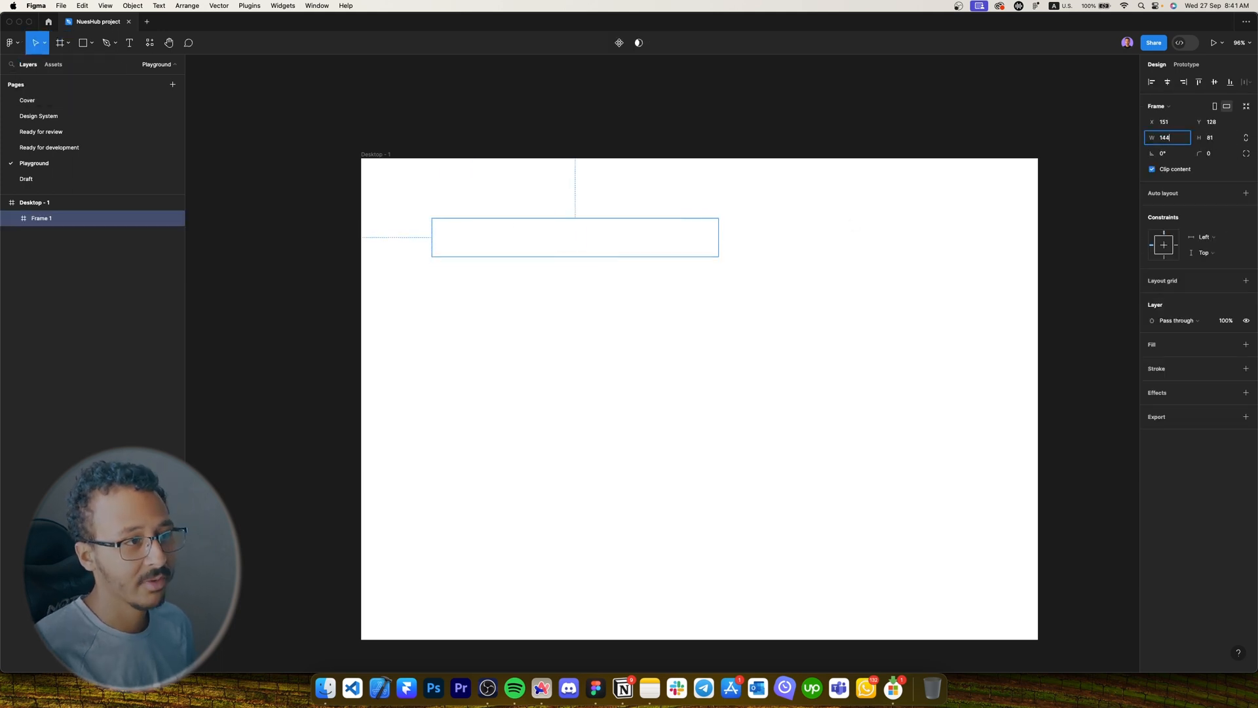
{"action": "type", "text": "0"}
{"action": "key", "text": "Tab"}
{"action": "type", "text": "80"}
{"action": "key", "text": "Return"}
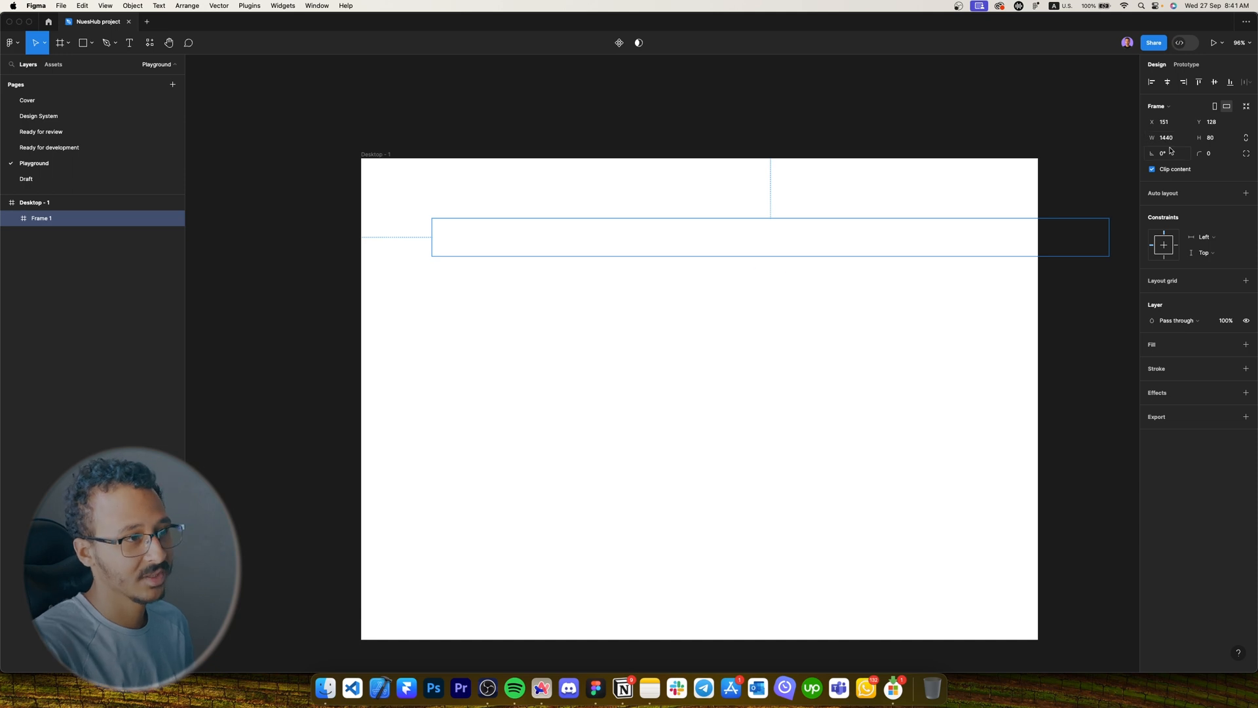
{"action": "left_click", "coordinate": [1167, 82]}
{"action": "left_click_drag", "start_coordinate": [716, 246], "coordinate": [716, 210]}
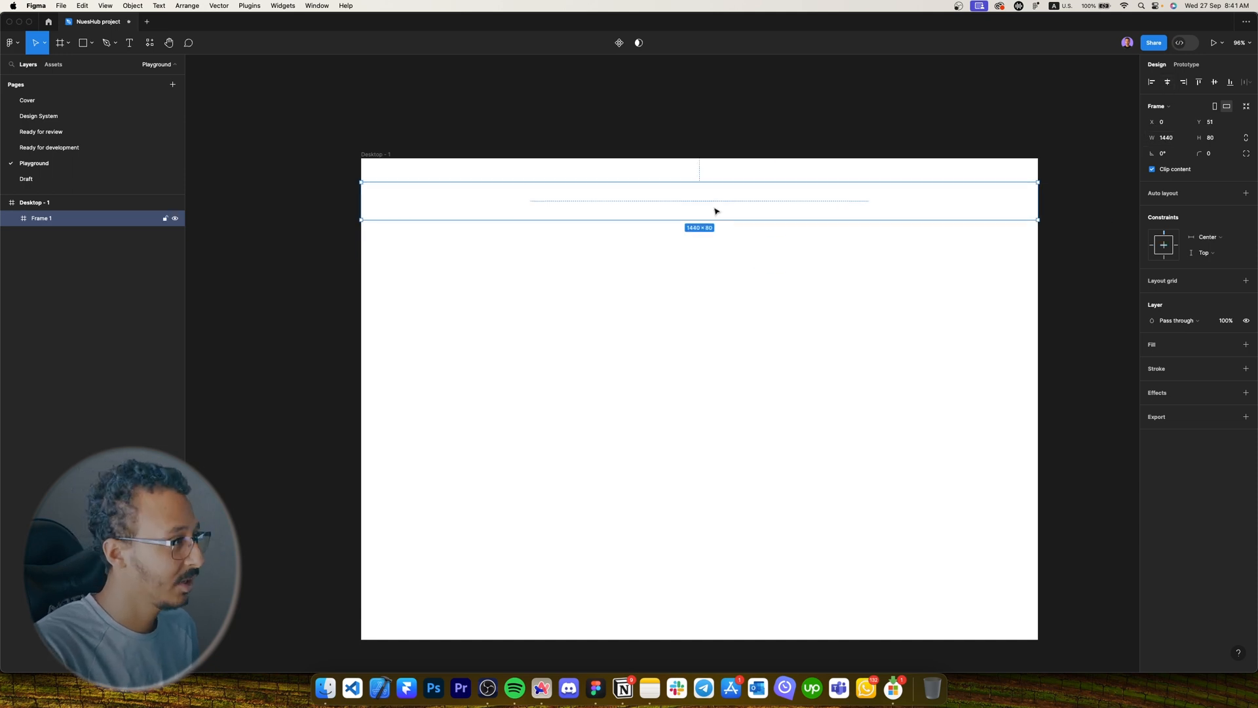
Give the frame a 121212 fill, move it to the very top, and name it Navbar.
{"action": "left_click", "coordinate": [1246, 344]}
{"action": "left_click", "coordinate": [1171, 360]}
{"action": "type", "text": "12"}
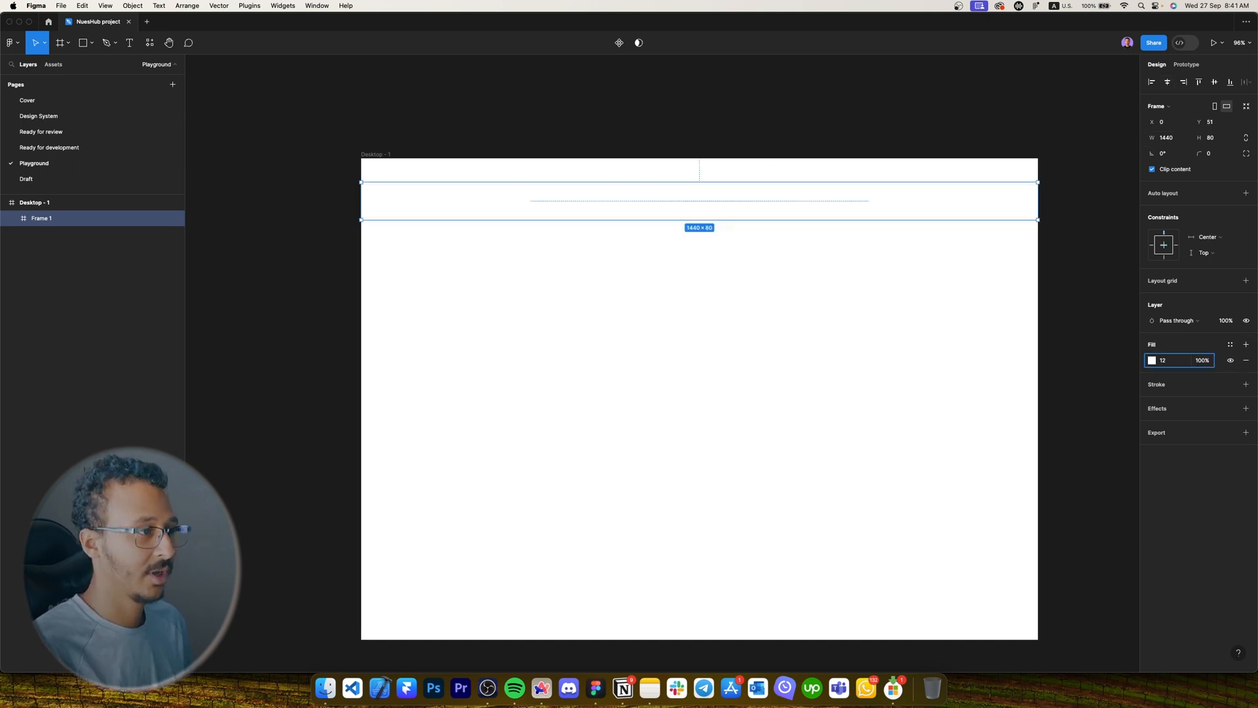
{"action": "key", "text": "Return"}
{"action": "left_click_drag", "start_coordinate": [421, 202], "coordinate": [423, 179]}
{"action": "left_click", "coordinate": [424, 150]}
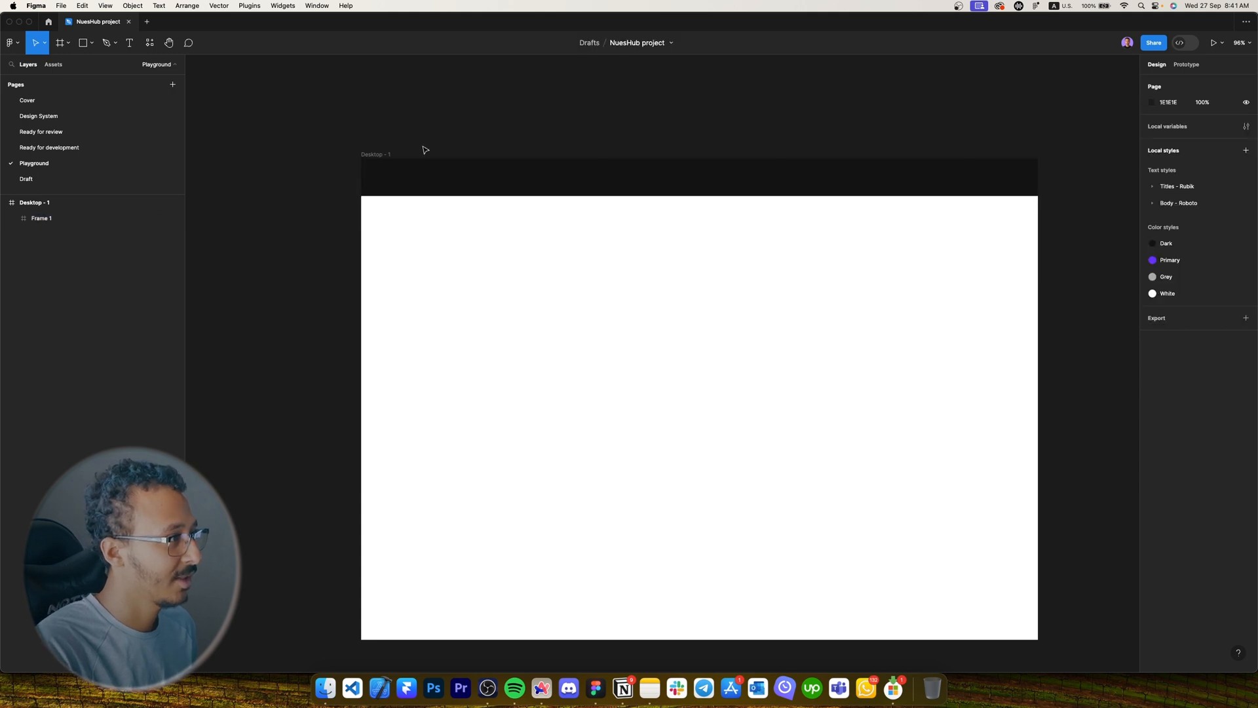
{"action": "scroll", "coordinate": [452, 164], "scroll_direction": "right", "scroll_amount": 1}
{"action": "left_click", "coordinate": [478, 178]}
{"action": "double_click", "coordinate": [39, 218]}
{"action": "type", "text": "Navbar"}
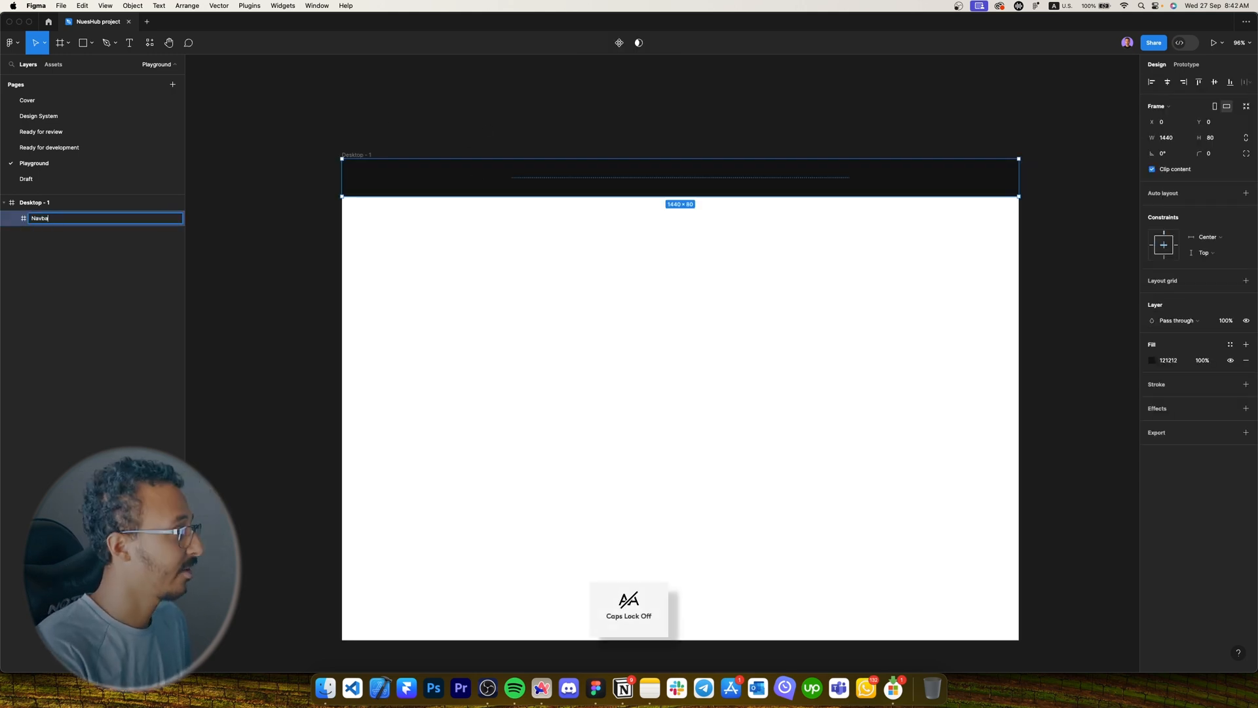
{"action": "key", "text": "Return"}
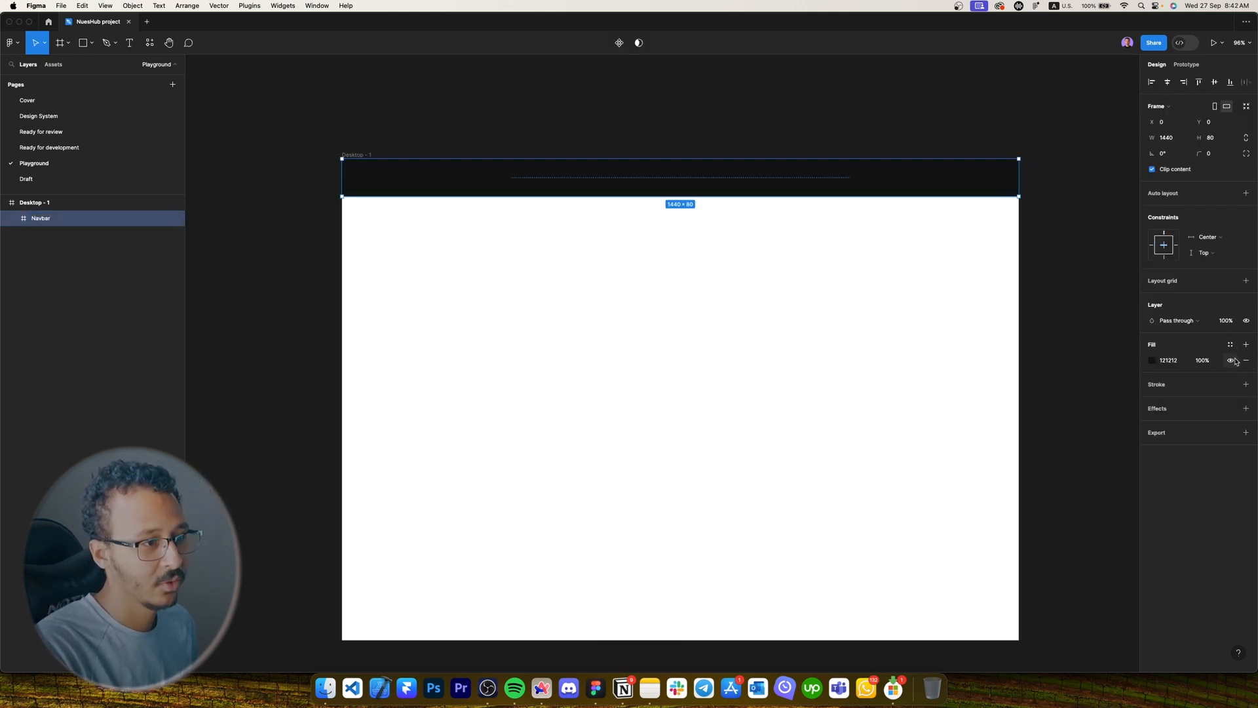
Replace the Navbar's fill with a 121212 stroke at 12% opacity and open the stroke sides.
{"action": "left_click", "coordinate": [1245, 360]}
{"action": "left_click", "coordinate": [1246, 369]}
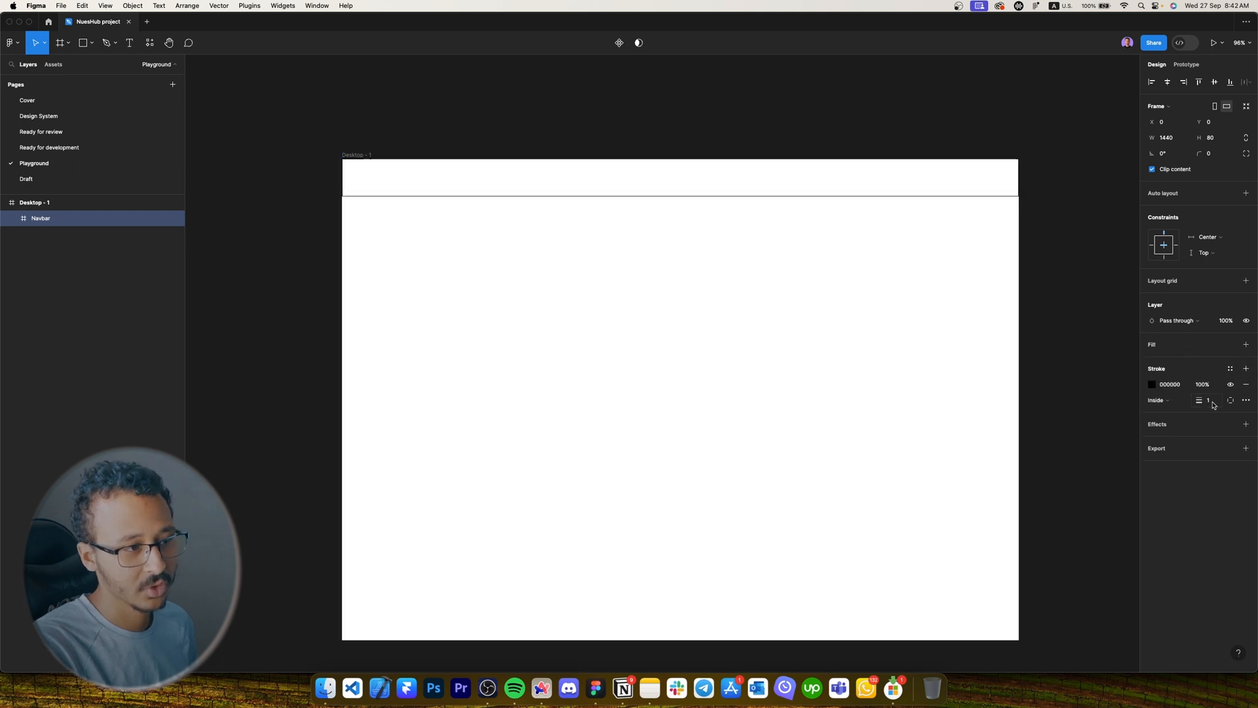
{"action": "left_click", "coordinate": [1171, 384]}
{"action": "type", "text": "121212"}
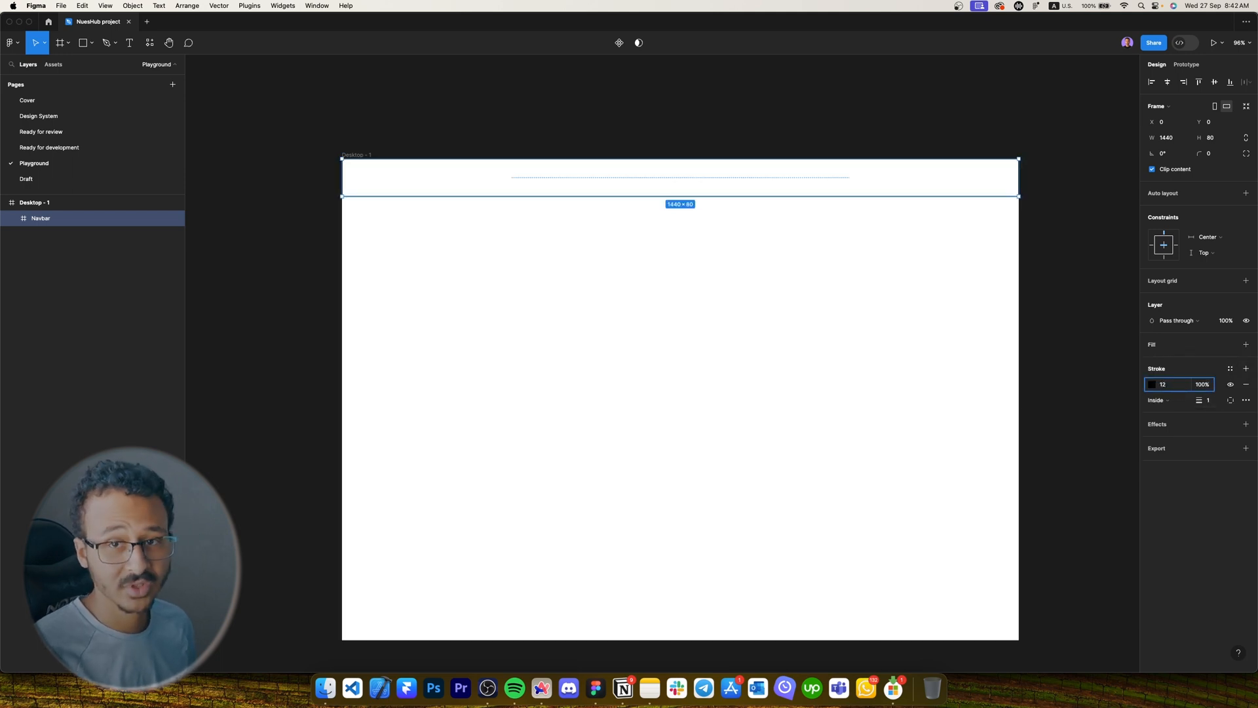
{"action": "left_click", "coordinate": [1202, 385]}
{"action": "type", "text": "12"}
{"action": "key", "text": "Return"}
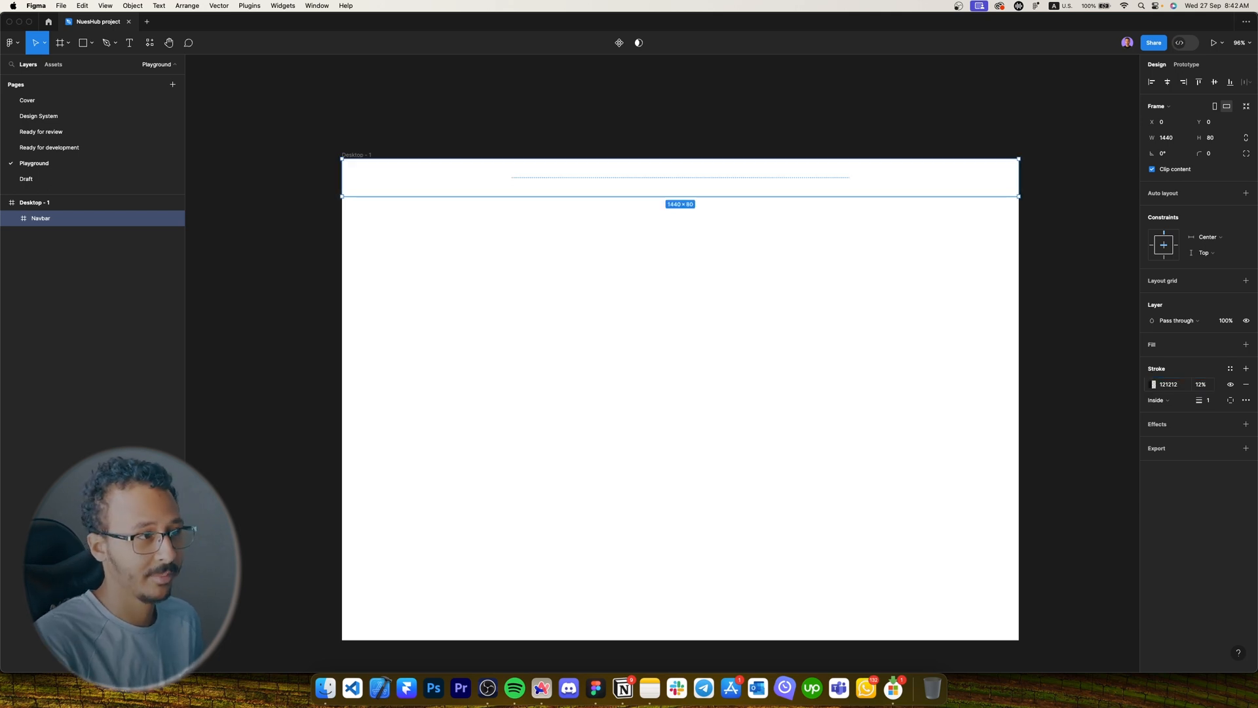
{"action": "left_click", "coordinate": [1231, 400]}
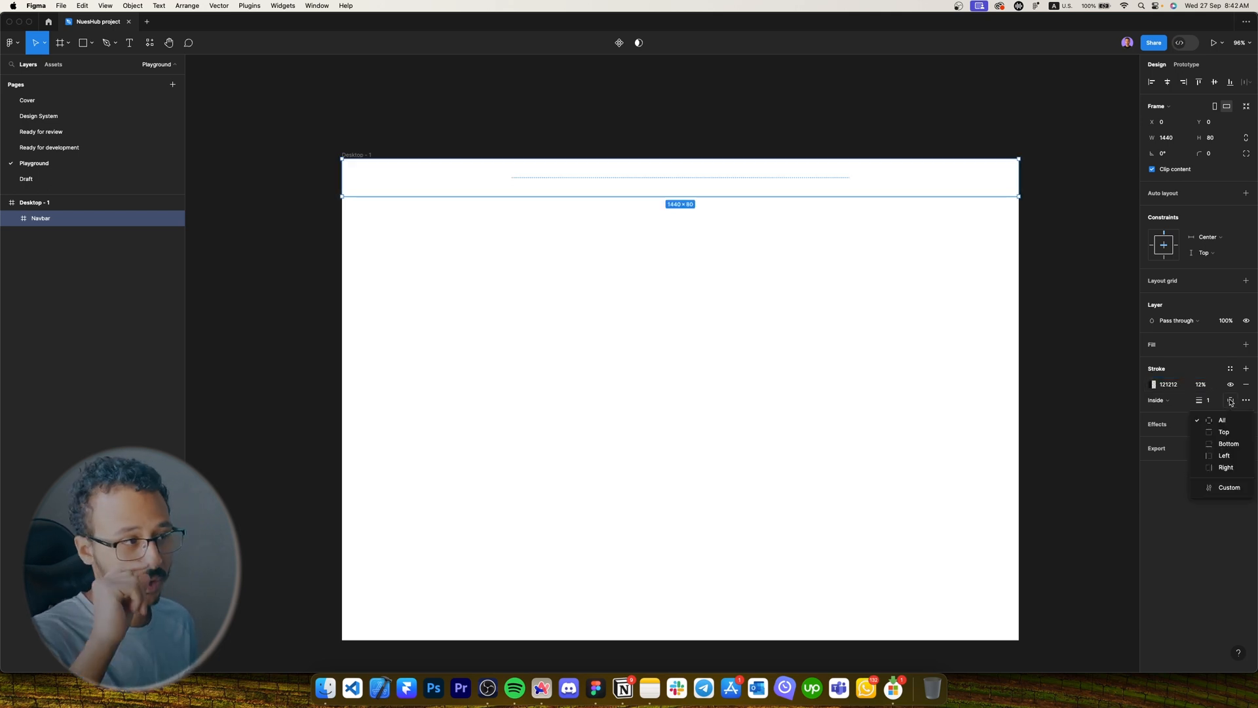
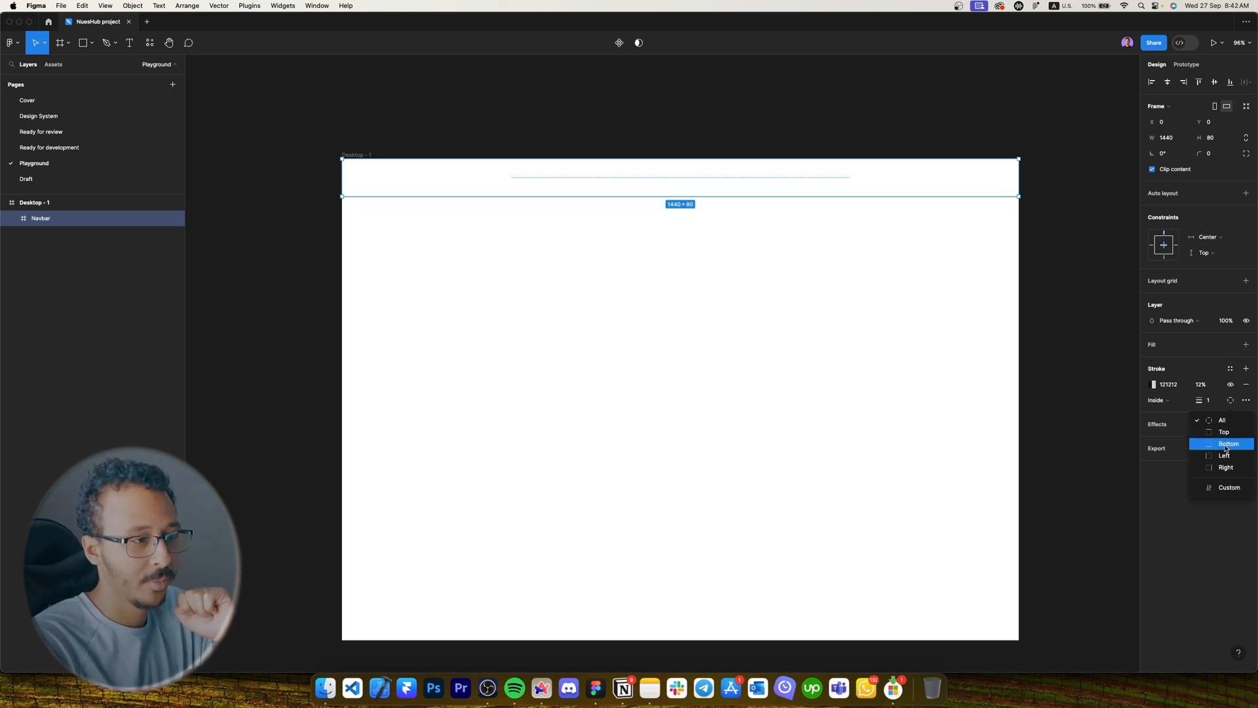
Restrict the Navbar's 1px stroke to the bottom edge only, then reselect the Navbar frame.
{"action": "left_click", "coordinate": [1228, 444]}
{"action": "left_click", "coordinate": [989, 317]}
{"action": "scroll", "coordinate": [371, 189], "scroll_direction": "up", "scroll_amount": 5}
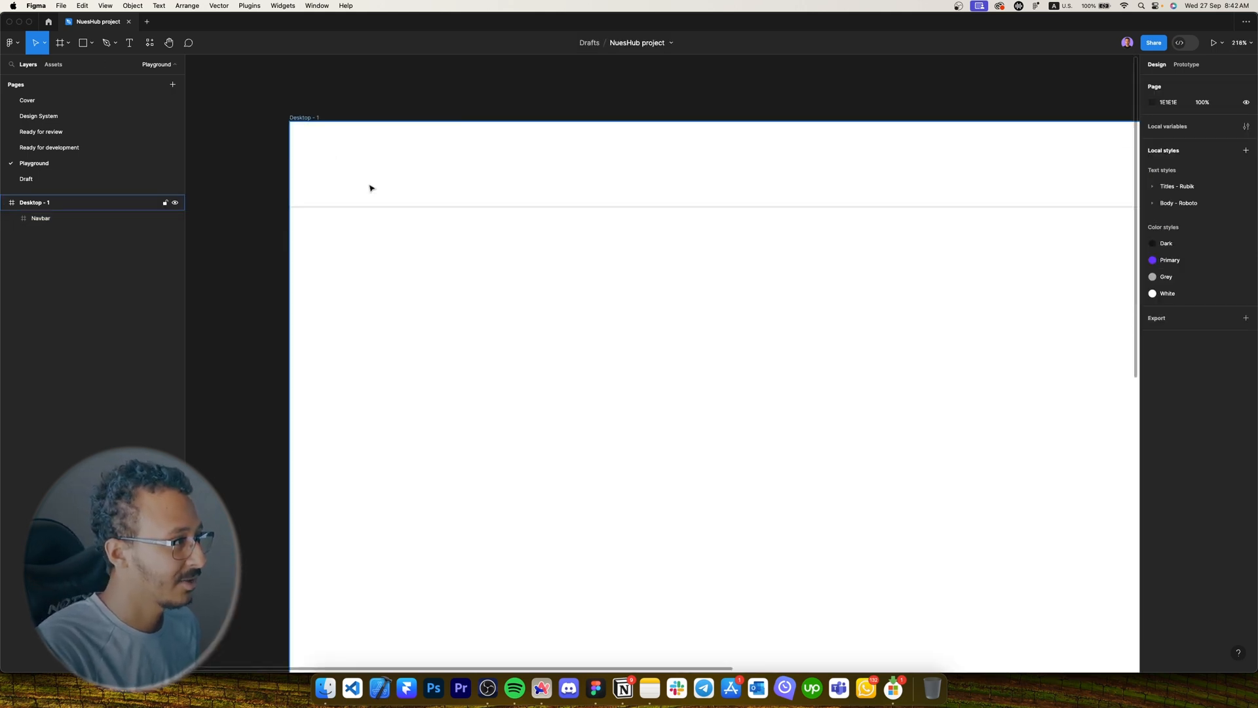
{"action": "scroll", "coordinate": [595, 269], "scroll_direction": "down", "scroll_amount": 5}
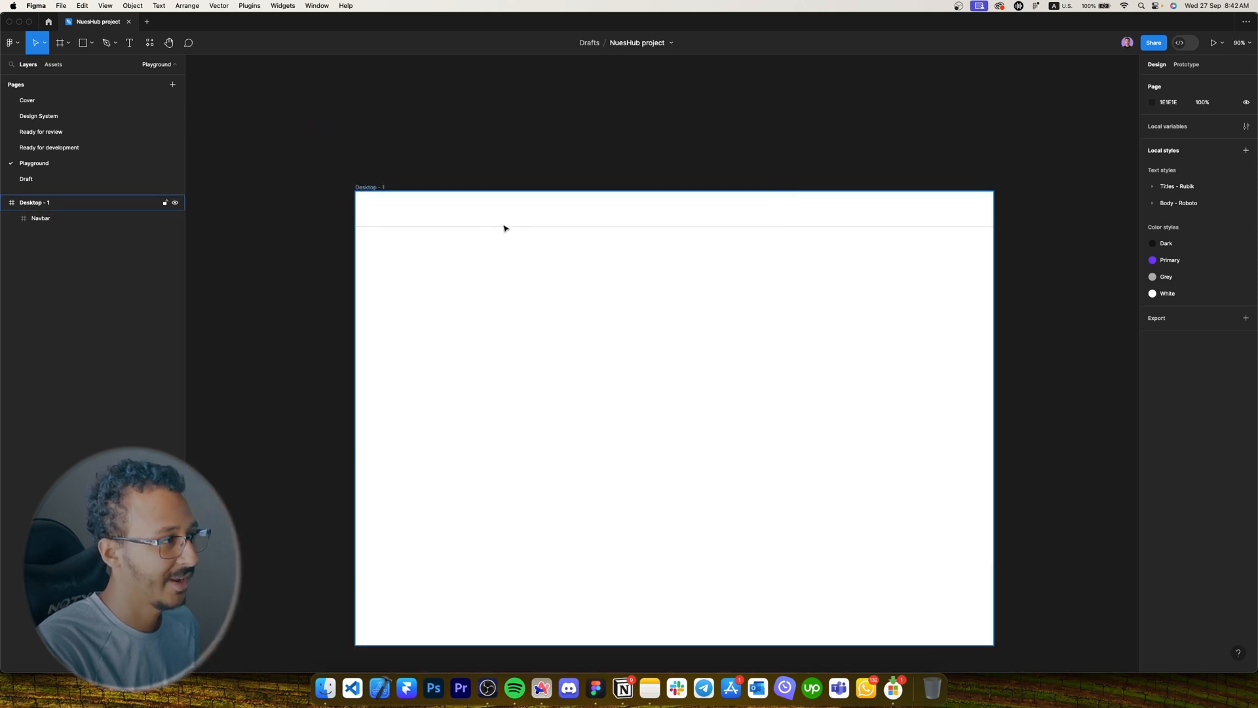
{"action": "left_click", "coordinate": [497, 218]}
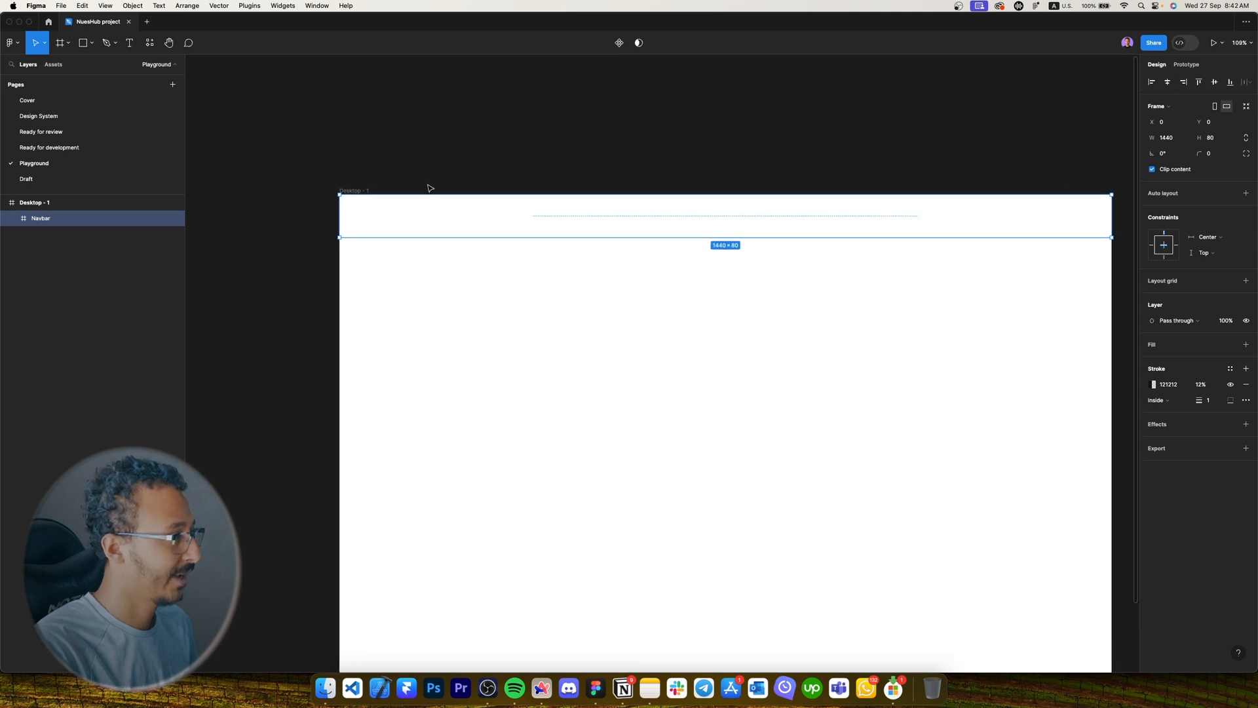
{"action": "scroll", "coordinate": [430, 191], "scroll_direction": "up", "scroll_amount": 3}
Add a 'NuesHub' text layer inside the navbar.
{"action": "key", "text": "t"}
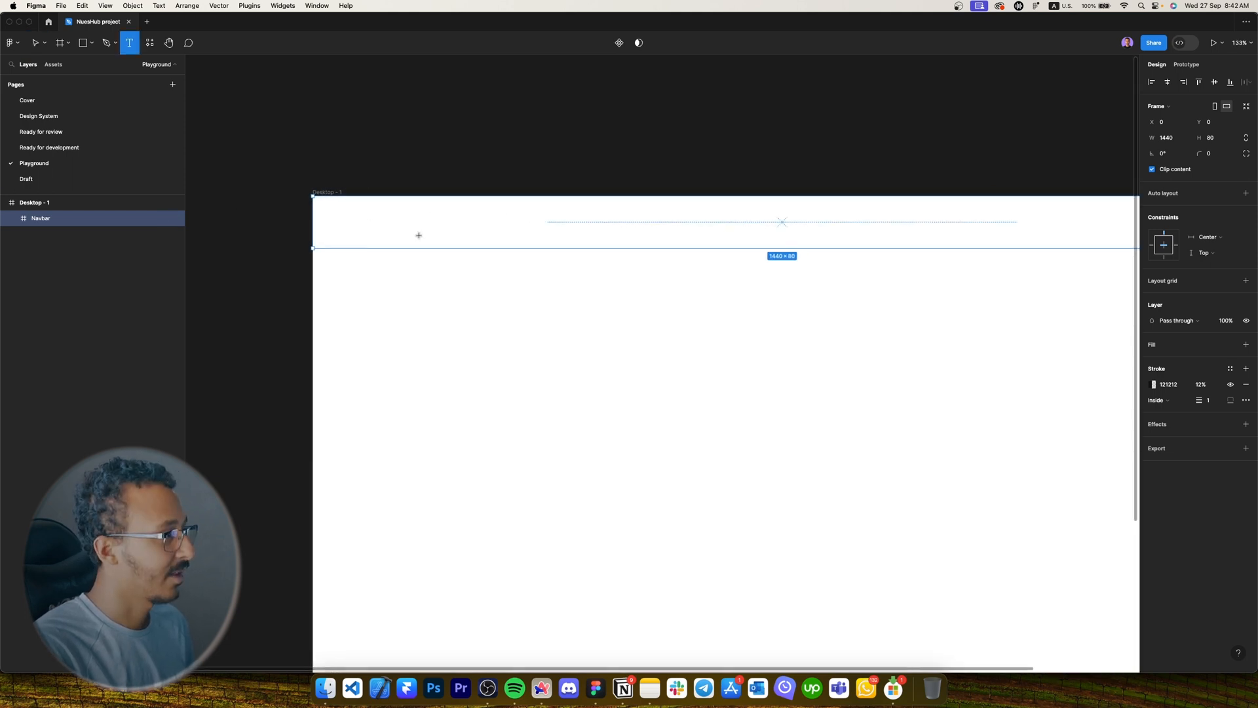
{"action": "left_click", "coordinate": [392, 218]}
{"action": "key", "text": "Caps_Lock"}
{"action": "type", "text": "NuesHub"}
{"action": "key", "text": "Escape"}
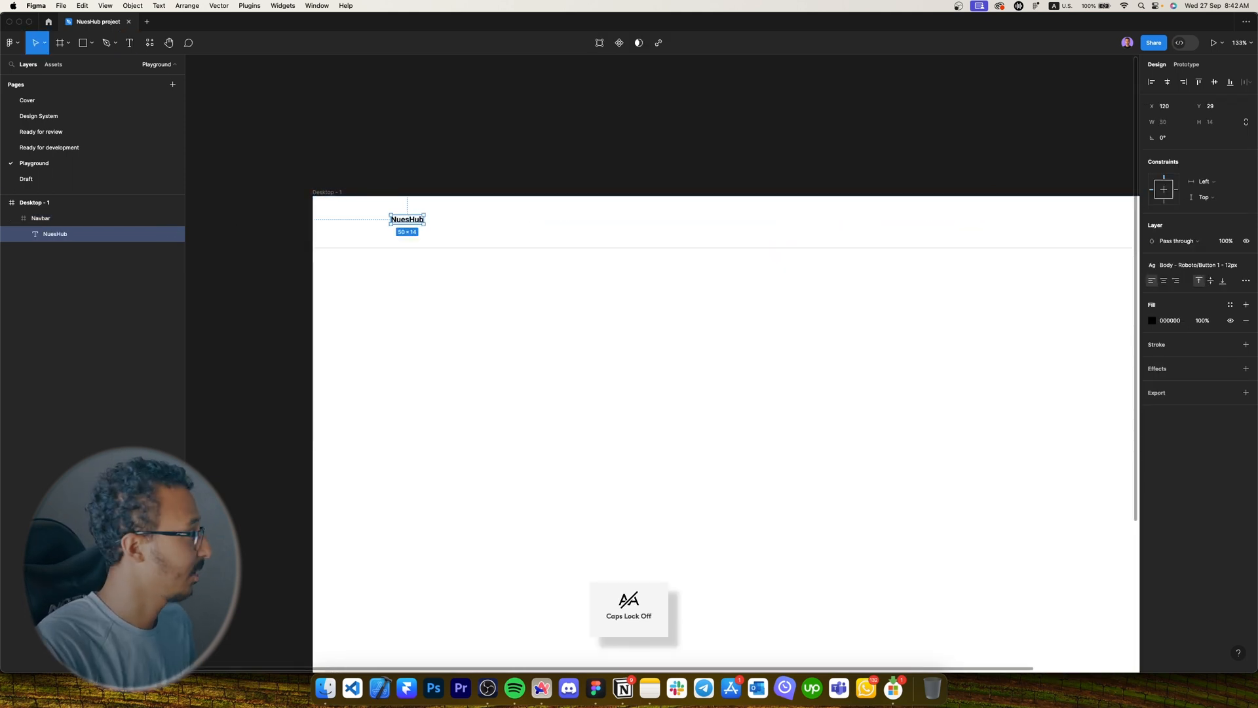
Detach the text style and set NuesHub to Rubik at size 16.
{"action": "left_click", "coordinate": [1247, 266]}
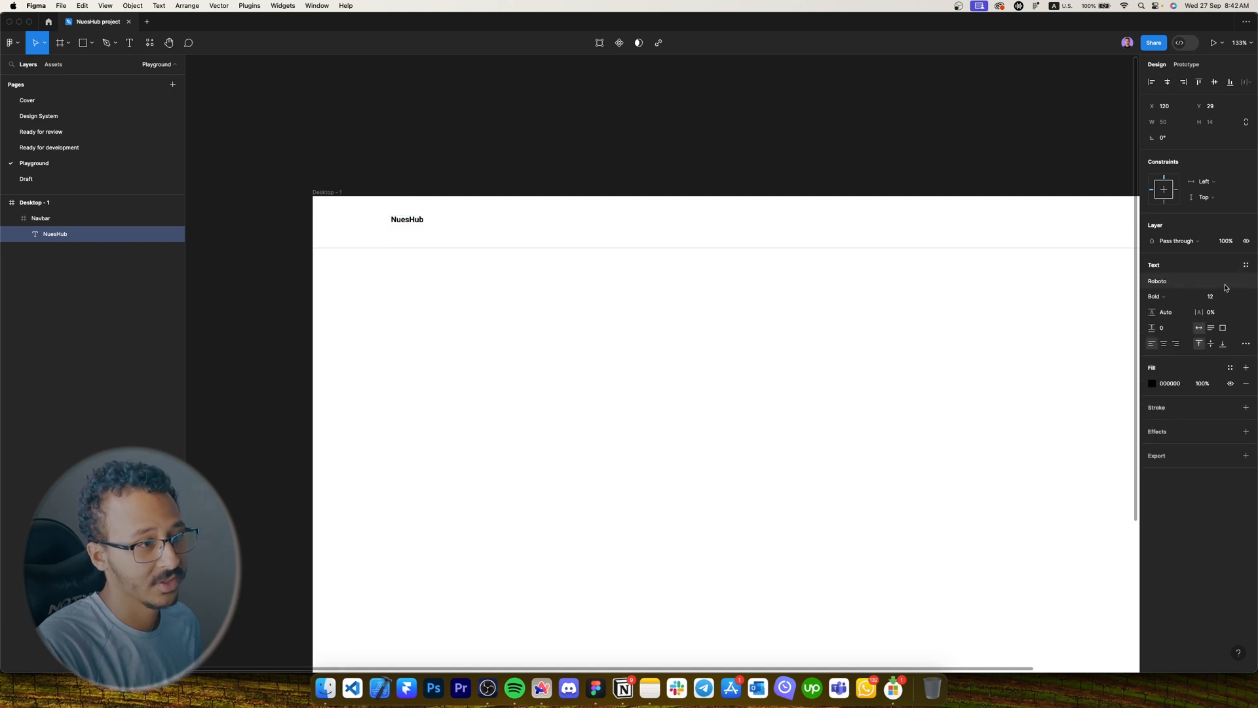
{"action": "left_click", "coordinate": [1180, 285]}
{"action": "key", "text": "Caps_Lock"}
{"action": "type", "text": "Rubik"}
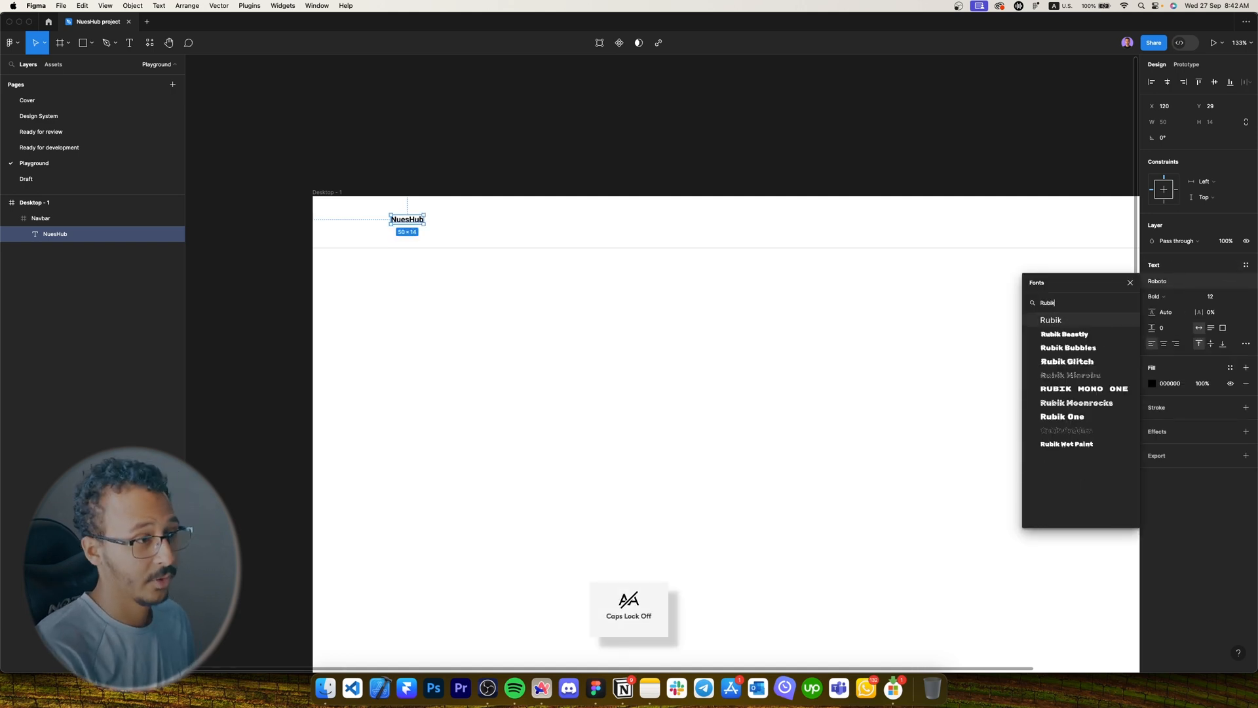
{"action": "key", "text": "Return"}
{"action": "left_click", "coordinate": [1213, 296]}
{"action": "type", "text": "1"}
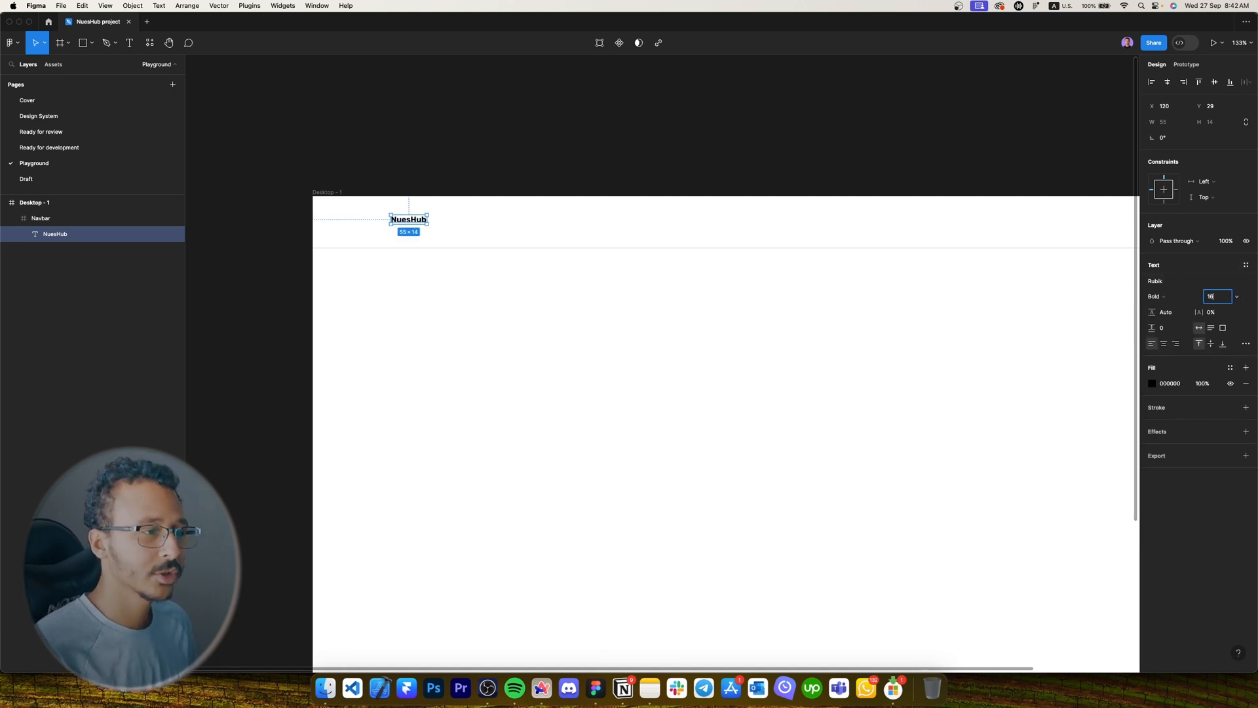
{"action": "key", "text": "Return"}
Give the logo a vertical Center constraint, height 16, and middle vertical alignment.
{"action": "scroll", "coordinate": [574, 226], "scroll_direction": "up", "scroll_amount": 5}
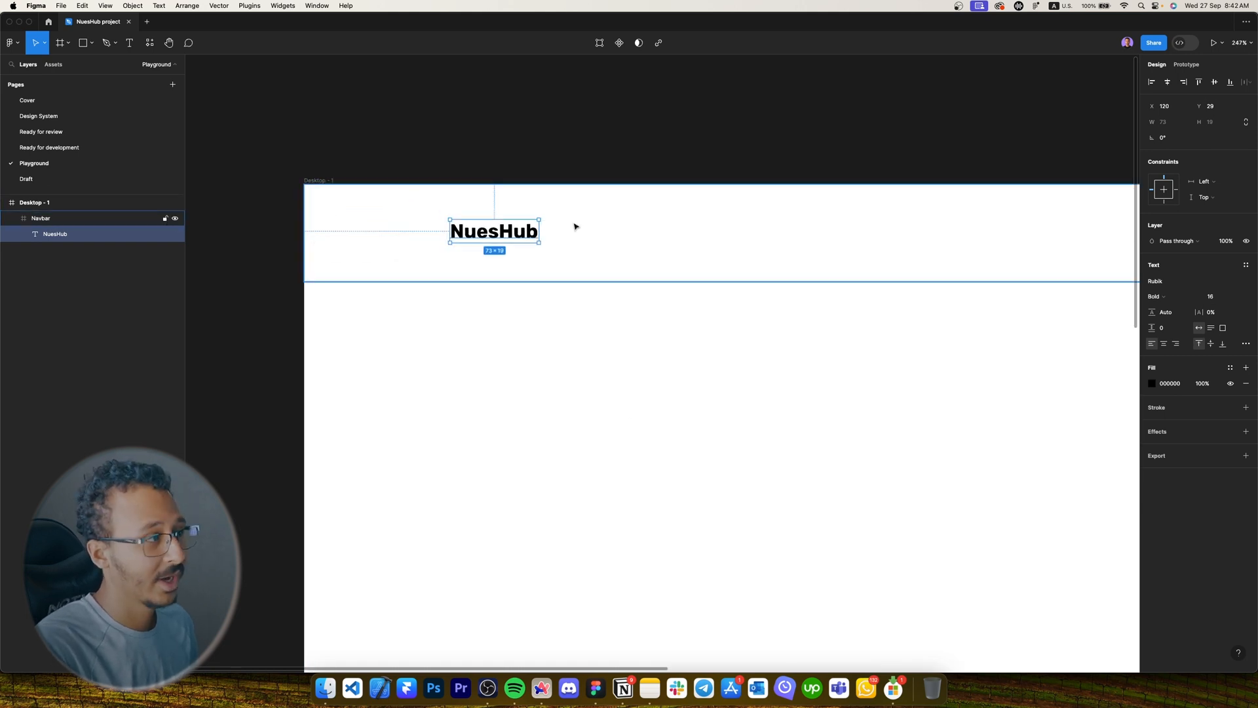
{"action": "key", "text": "alt+v"}
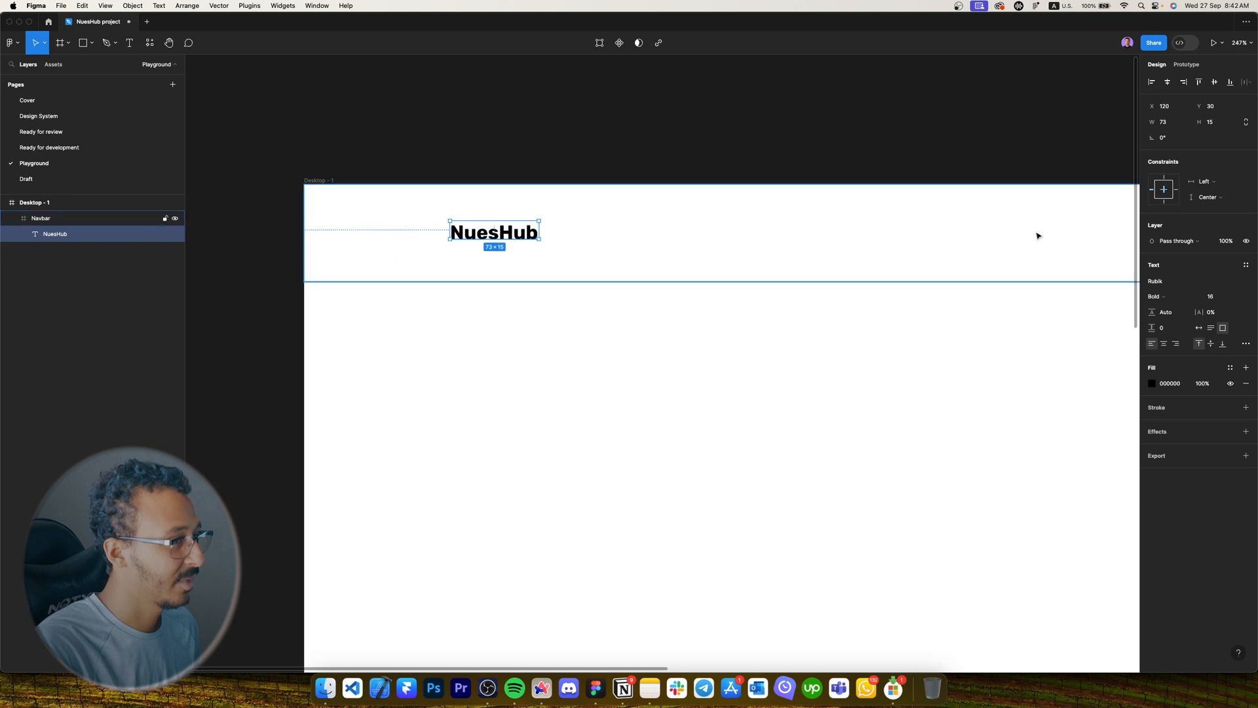
{"action": "left_click", "coordinate": [1216, 123]}
{"action": "type", "text": "16"}
{"action": "key", "text": "Return"}
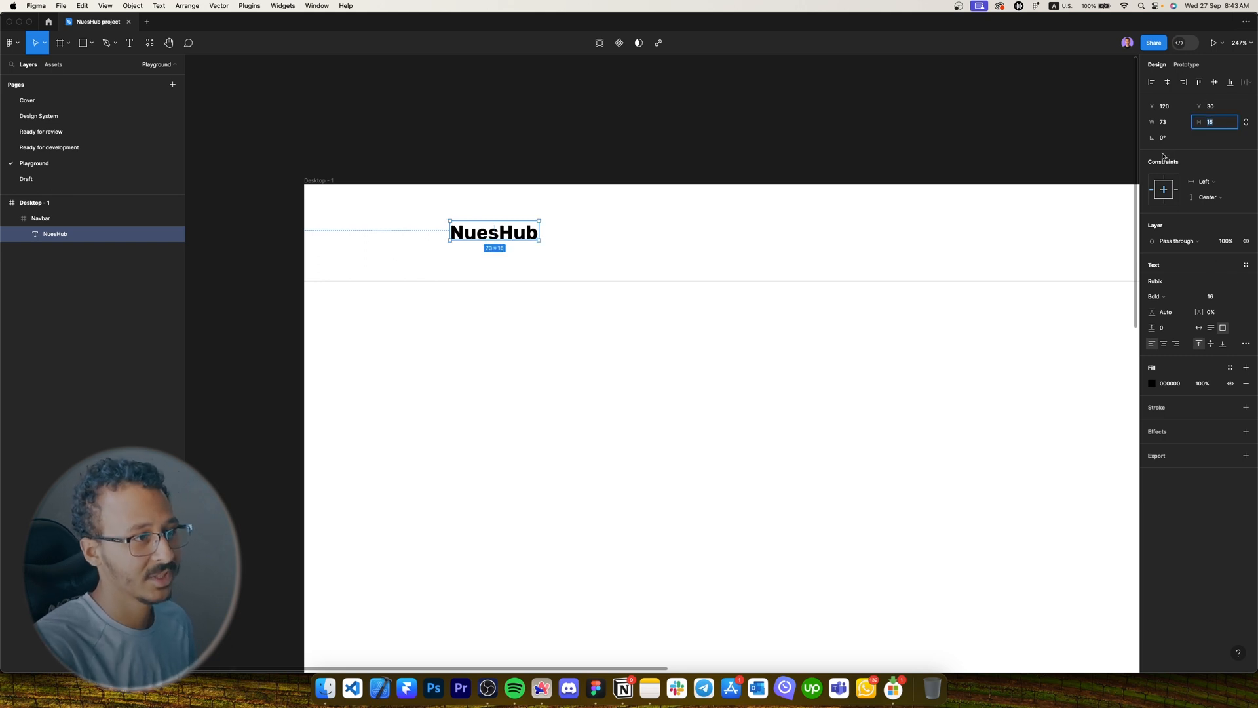
{"action": "left_click", "coordinate": [1215, 83]}
Colour the 'Nues' part of the logo with the Primary purple style.
{"action": "scroll", "coordinate": [485, 223], "scroll_direction": "up", "scroll_amount": 5}
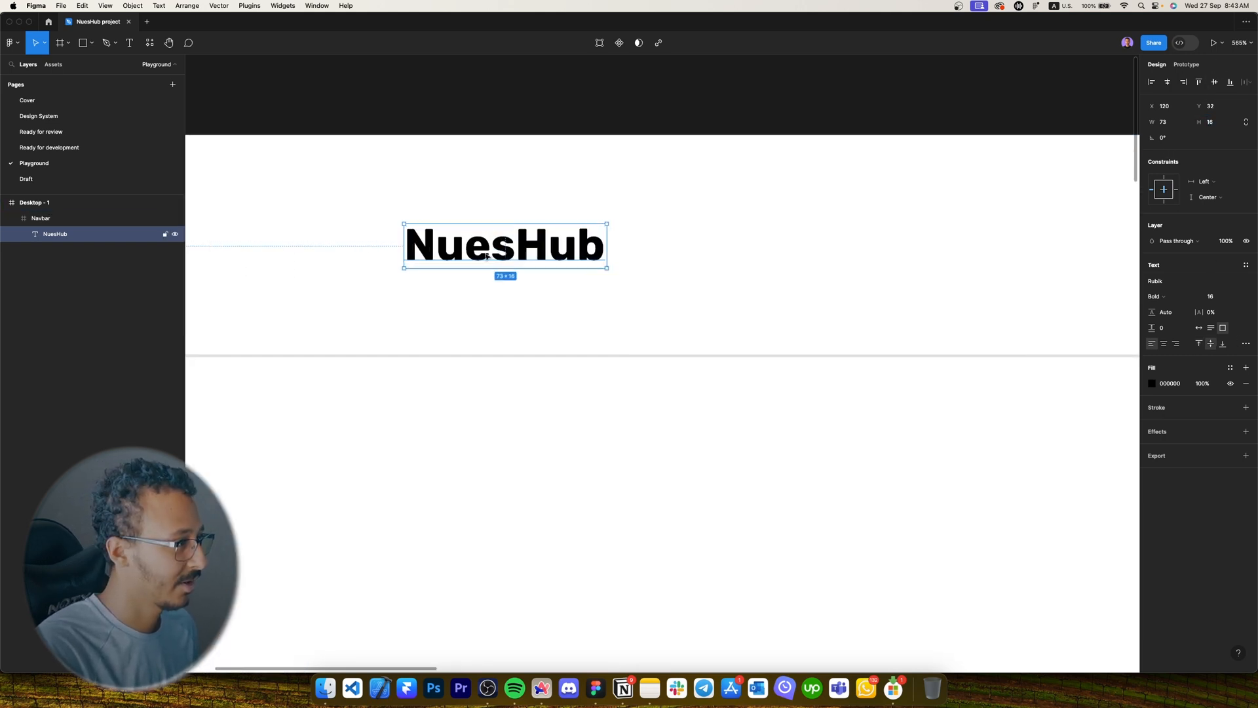
{"action": "double_click", "coordinate": [539, 245]}
{"action": "left_click_drag", "start_coordinate": [516, 251], "coordinate": [404, 252]}
{"action": "left_click", "coordinate": [1229, 367]}
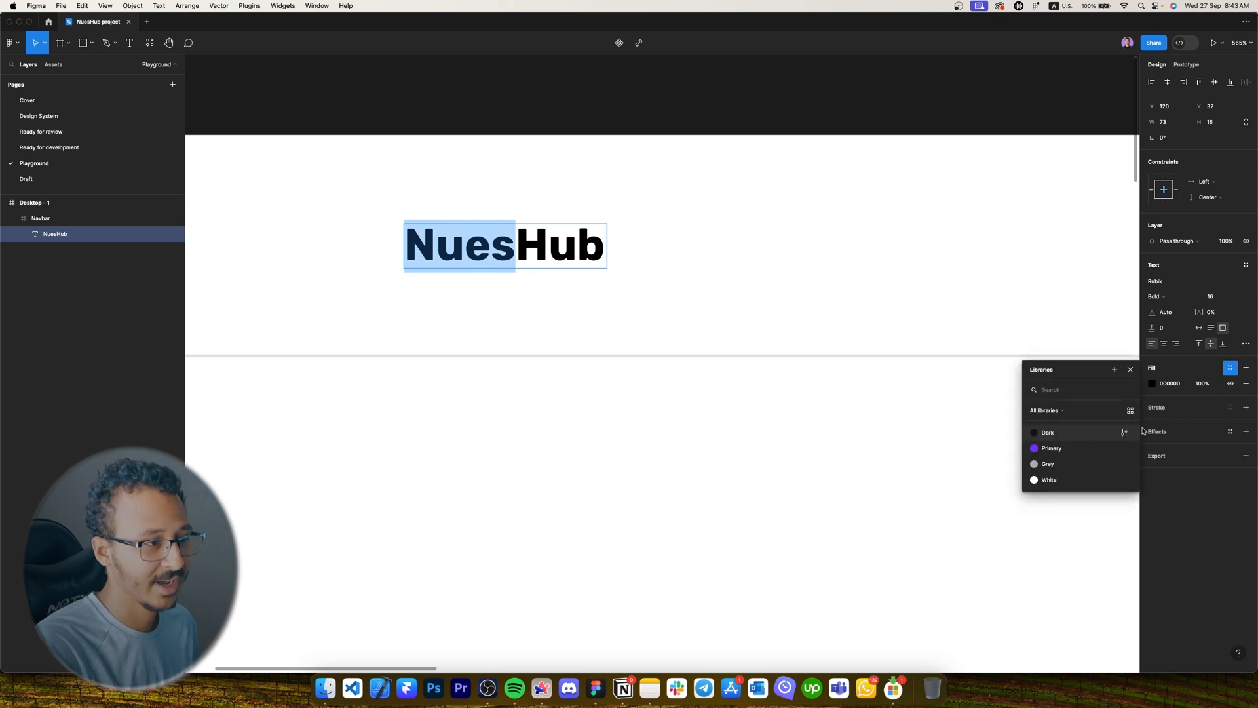
{"action": "left_click", "coordinate": [1048, 449]}
{"action": "key", "text": "Escape"}
Measure the logo's spacing to the navbar edges and nudge it left.
{"action": "left_click", "coordinate": [497, 305], "text": "super"}
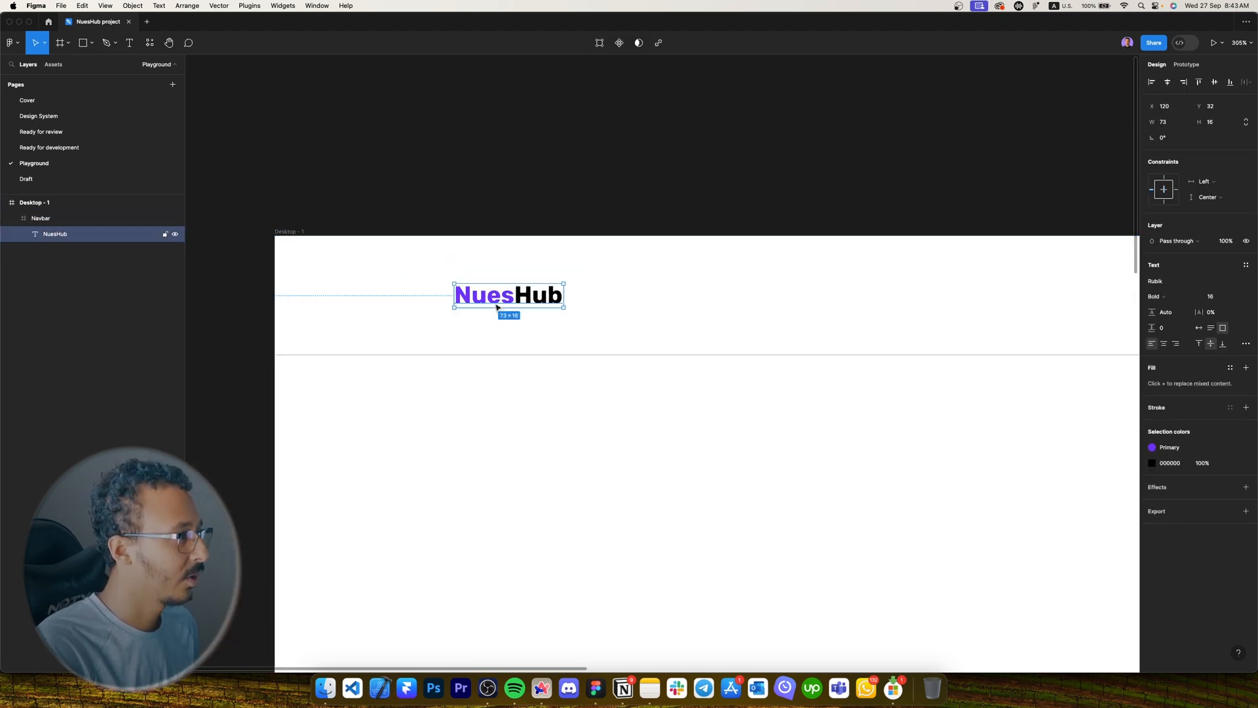
{"action": "key", "text": "alt"}
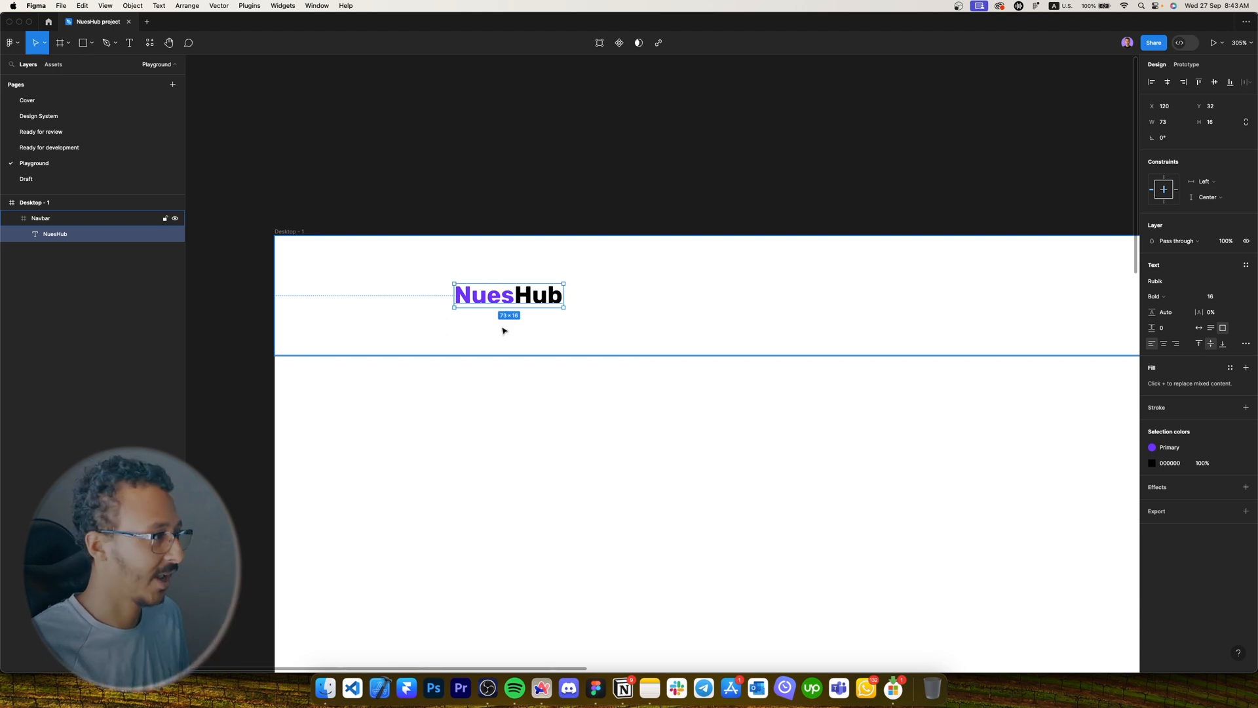
{"action": "key", "text": "alt"}
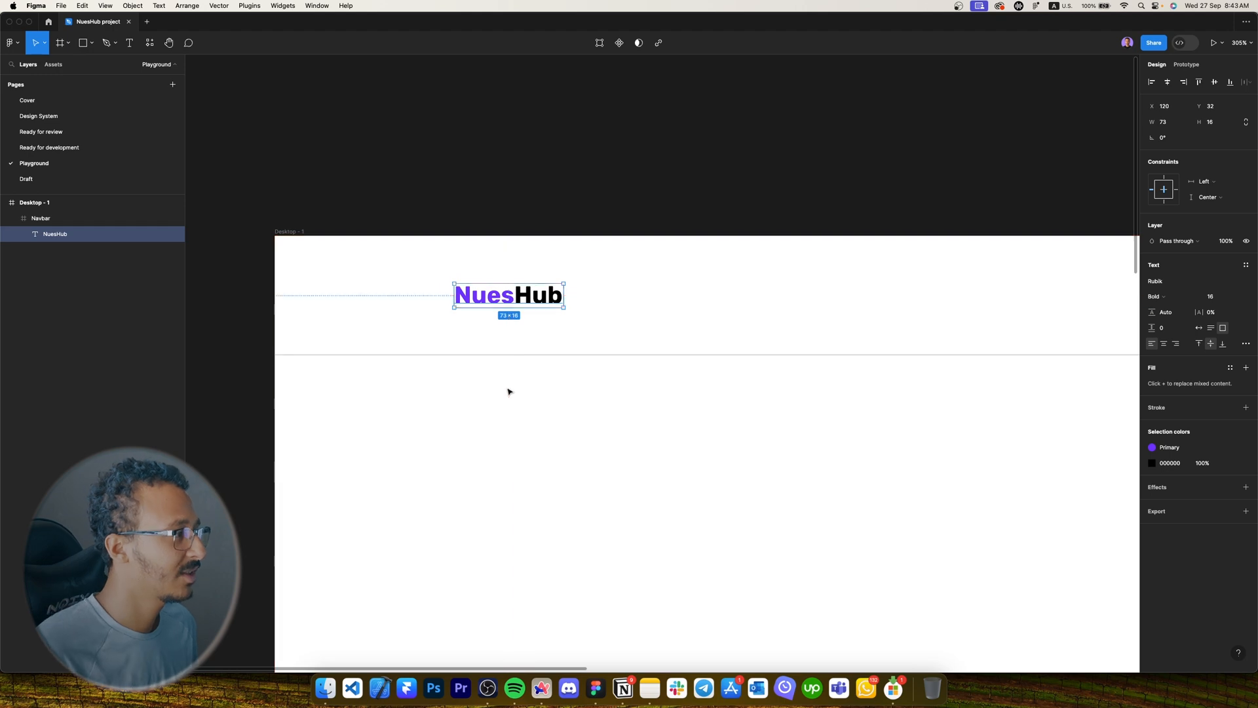
{"action": "key", "text": "shift+Left"}
{"action": "key", "text": "shift+Left"}
{"action": "key", "text": "Left"}
{"action": "key", "text": "Left"}
{"action": "key", "text": "Left"}
{"action": "key", "text": "Left"}
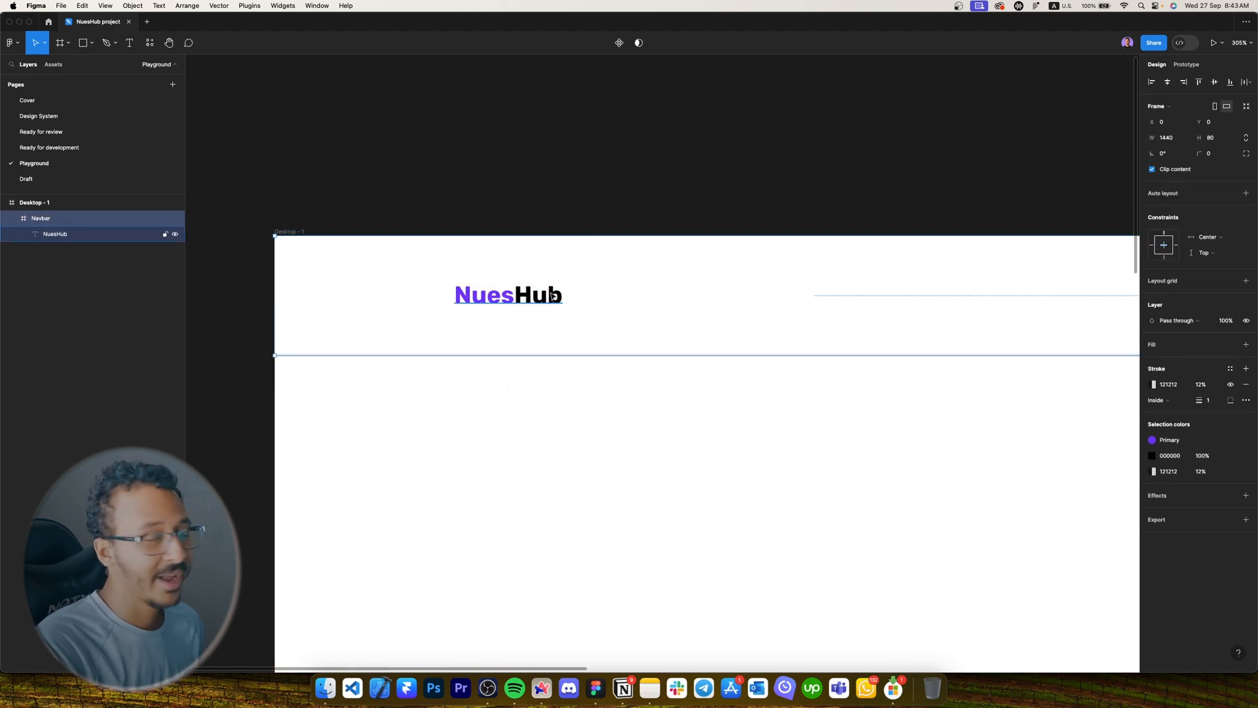
Reselect NuesHub and recheck its distances to the navbar edges.
{"action": "double_click", "coordinate": [551, 296]}
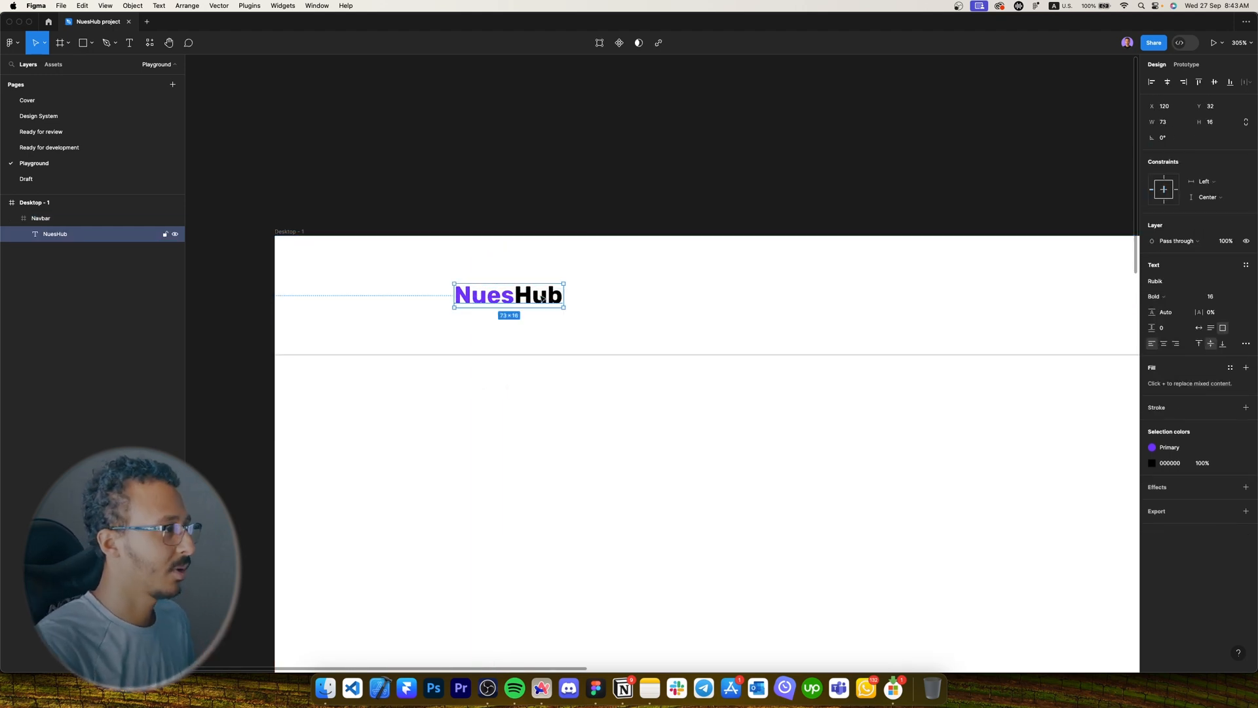
{"action": "left_click", "coordinate": [584, 443]}
{"action": "scroll", "coordinate": [584, 443], "scroll_direction": "right", "scroll_amount": 1}
{"action": "left_click", "coordinate": [470, 282], "text": "super"}
{"action": "scroll", "coordinate": [470, 282], "scroll_direction": "down", "scroll_amount": 4}
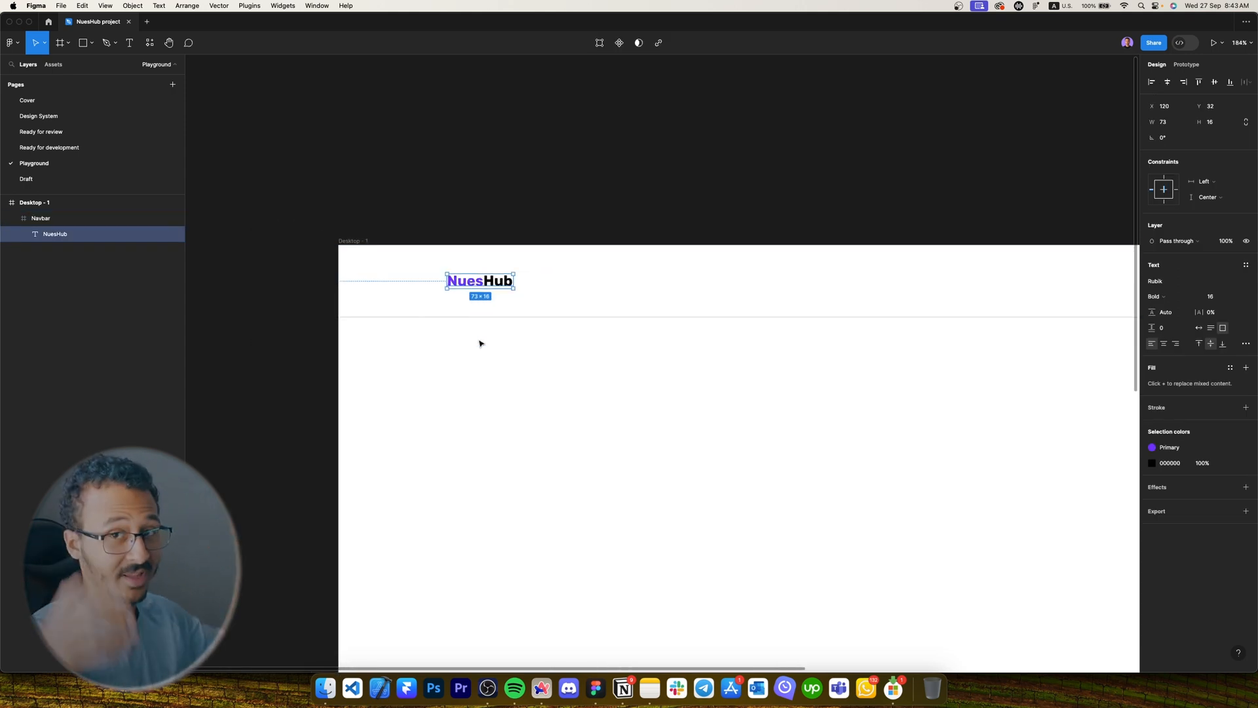
{"action": "key", "text": "alt"}
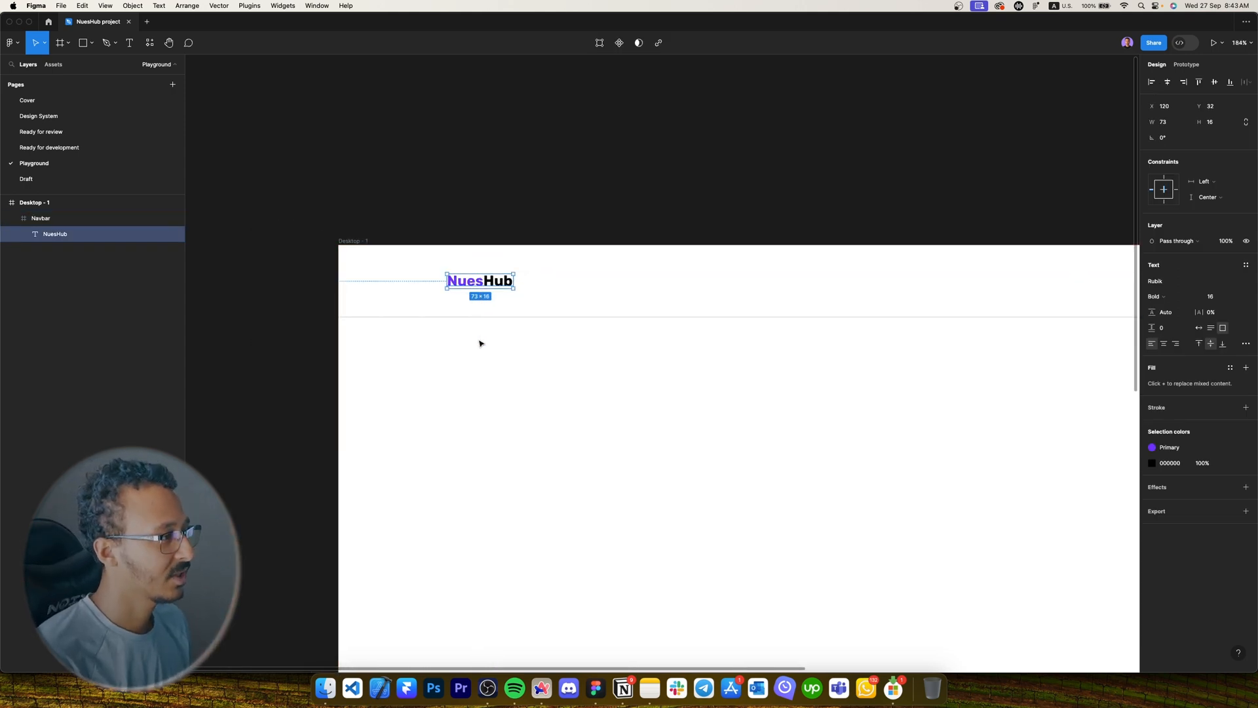
{"action": "key", "text": "alt"}
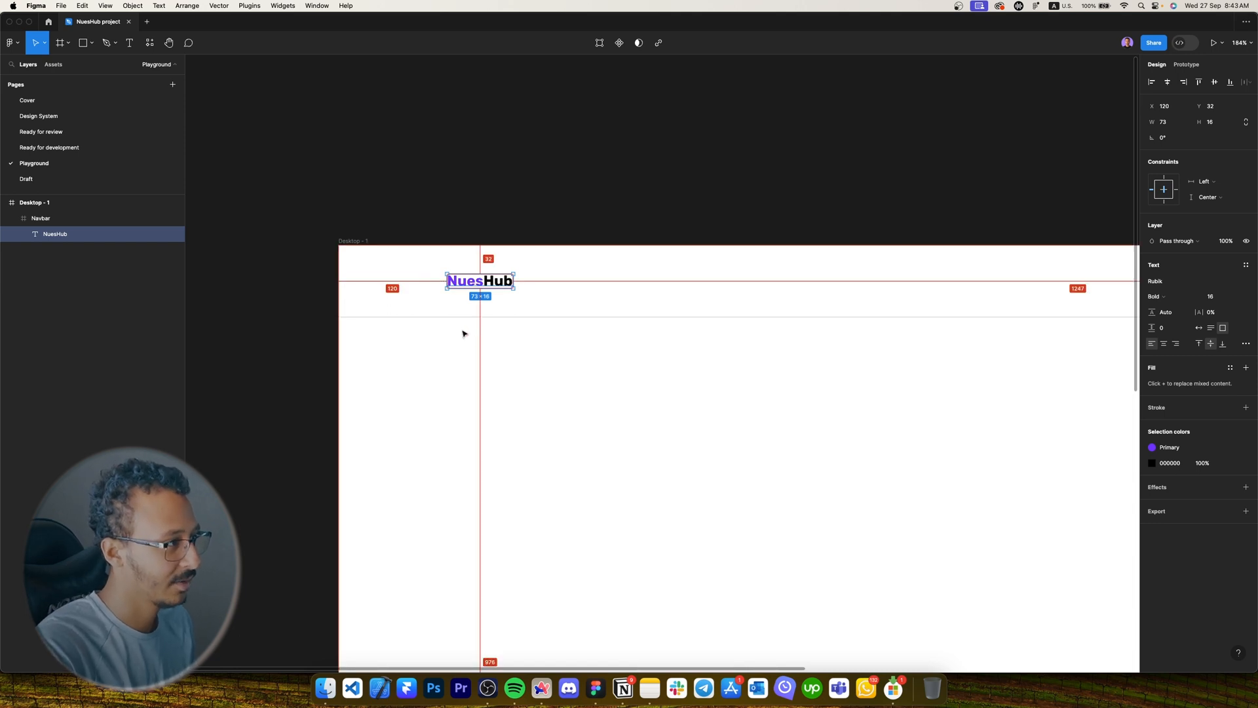
{"action": "left_click", "coordinate": [468, 334]}
{"action": "scroll", "coordinate": [509, 326], "scroll_direction": "right", "scroll_amount": 1}
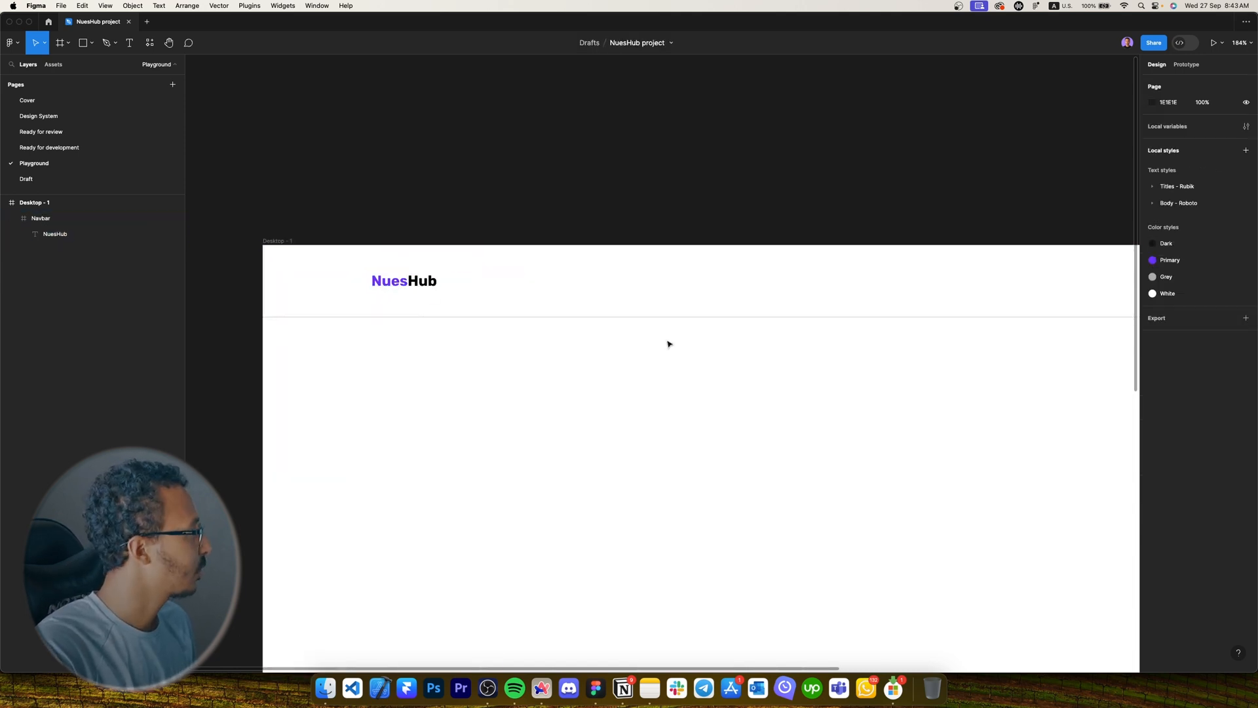
{"action": "scroll", "coordinate": [584, 351], "scroll_direction": "right", "scroll_amount": 5}
Add a 'Find newsletter' text link in the middle of the navbar.
{"action": "key", "text": "t"}
{"action": "left_click", "coordinate": [692, 281]}
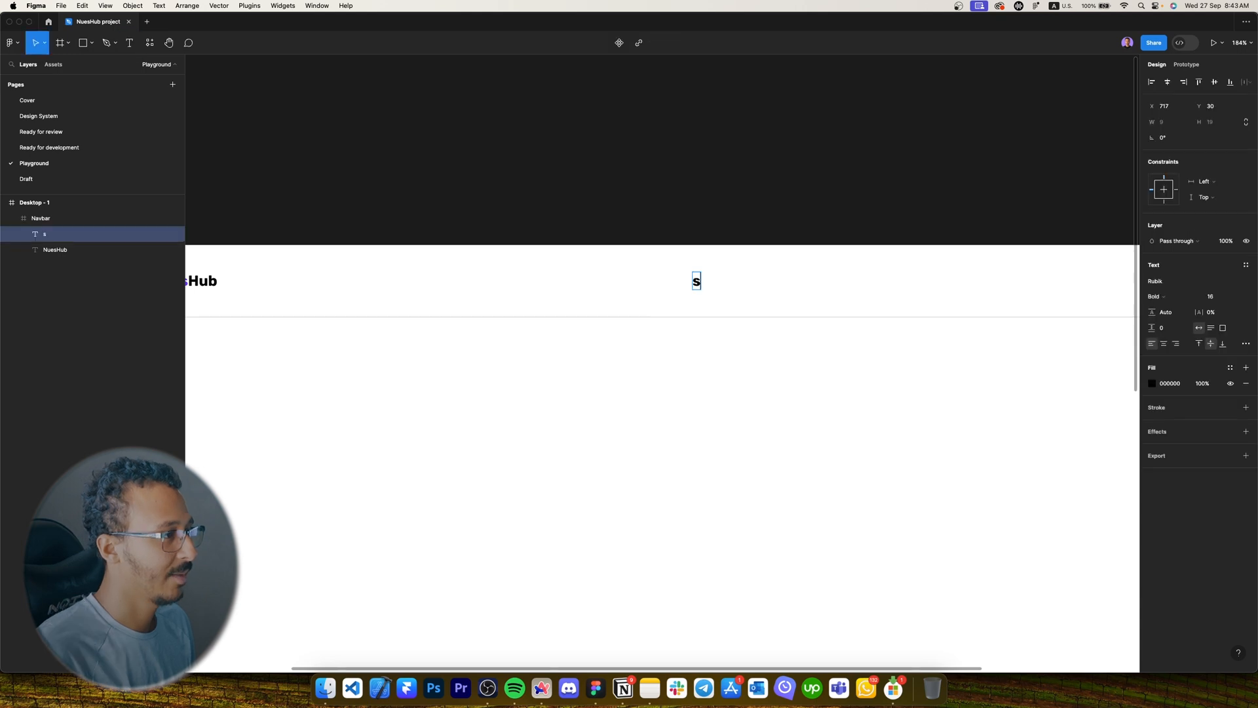
{"action": "type", "text": "F"}
{"action": "key", "text": "Caps_Lock"}
{"action": "type", "text": "ind"}
{"action": "key", "text": "Escape"}
{"action": "type", "text": "newsletter"}
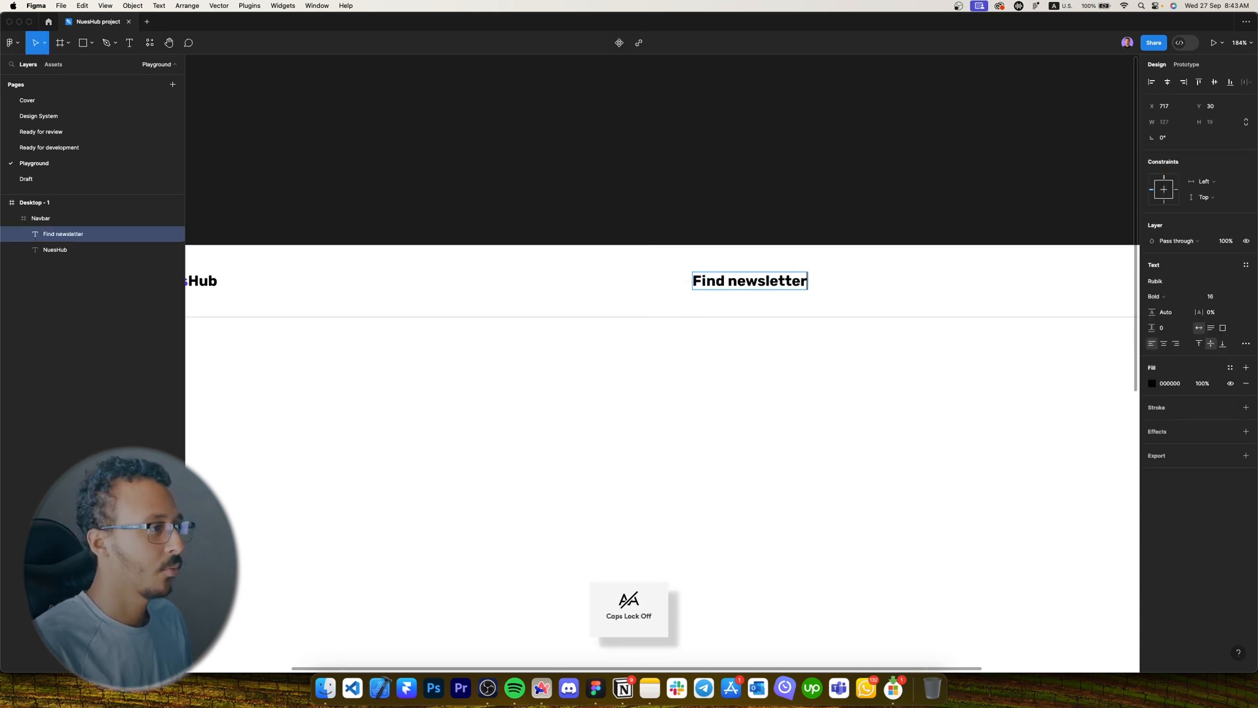
{"action": "key", "text": "Escape"}
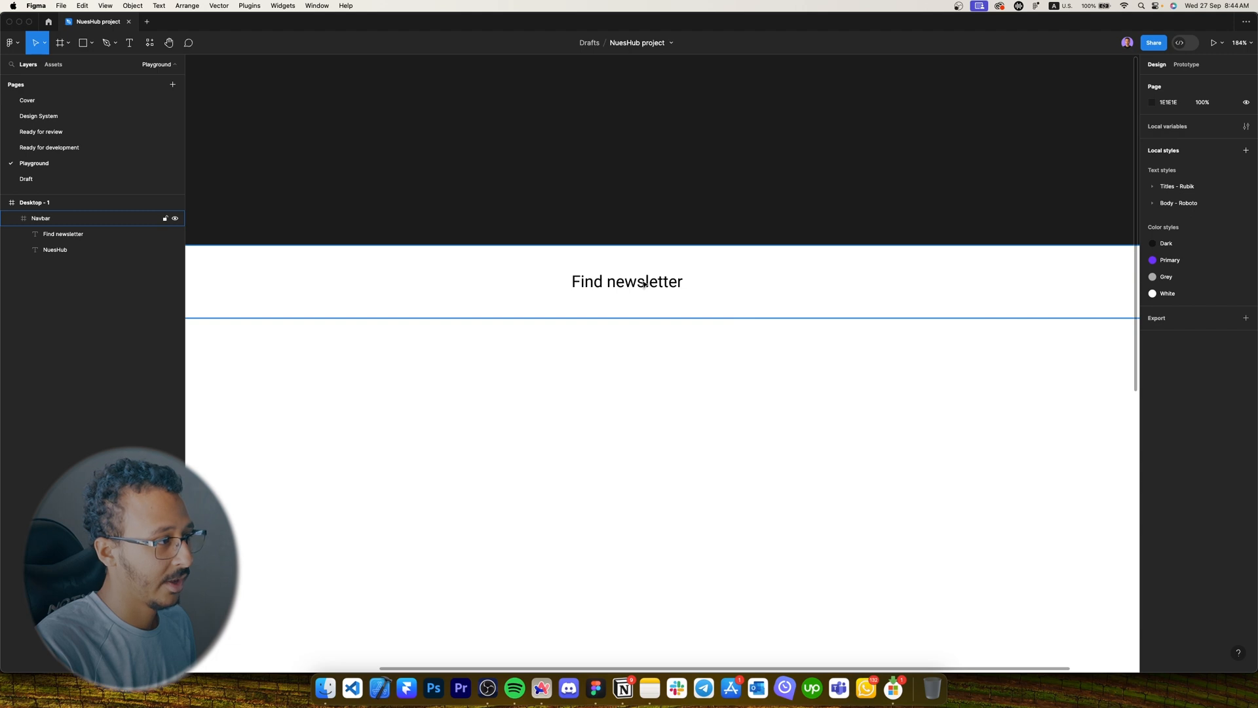
Duplicate the link to its right and change the copy to 'About Us'.
{"action": "left_click", "coordinate": [643, 284]}
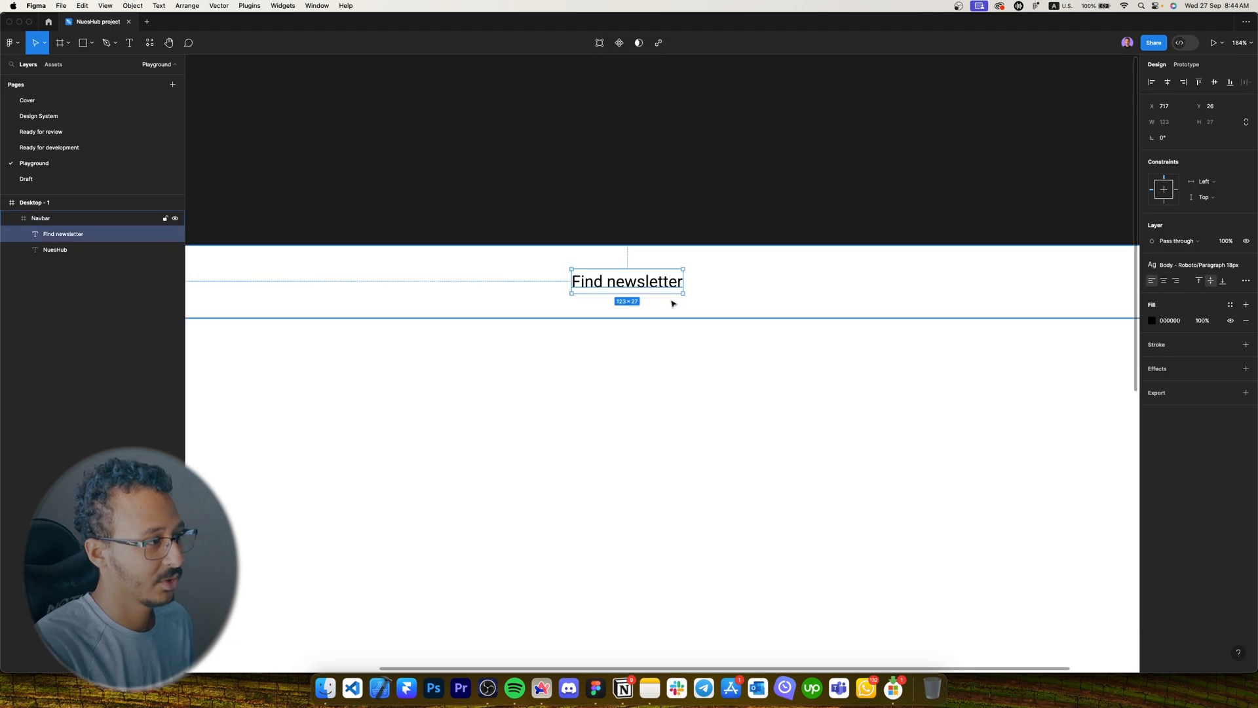
{"action": "left_click_drag", "start_coordinate": [536, 287], "coordinate": [685, 287]}
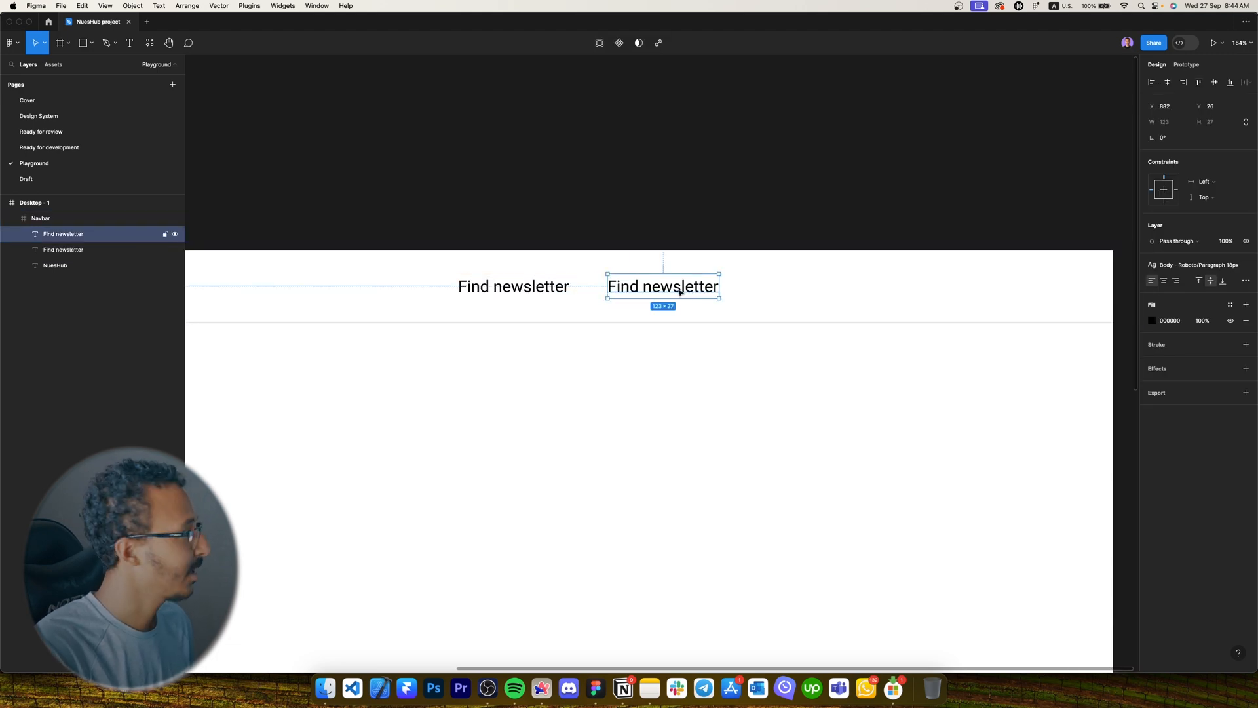
{"action": "double_click", "coordinate": [679, 288]}
{"action": "key", "text": "Caps_Lock"}
{"action": "type", "text": "A"}
{"action": "key", "text": "Caps_Lock"}
{"action": "type", "text": "b"}
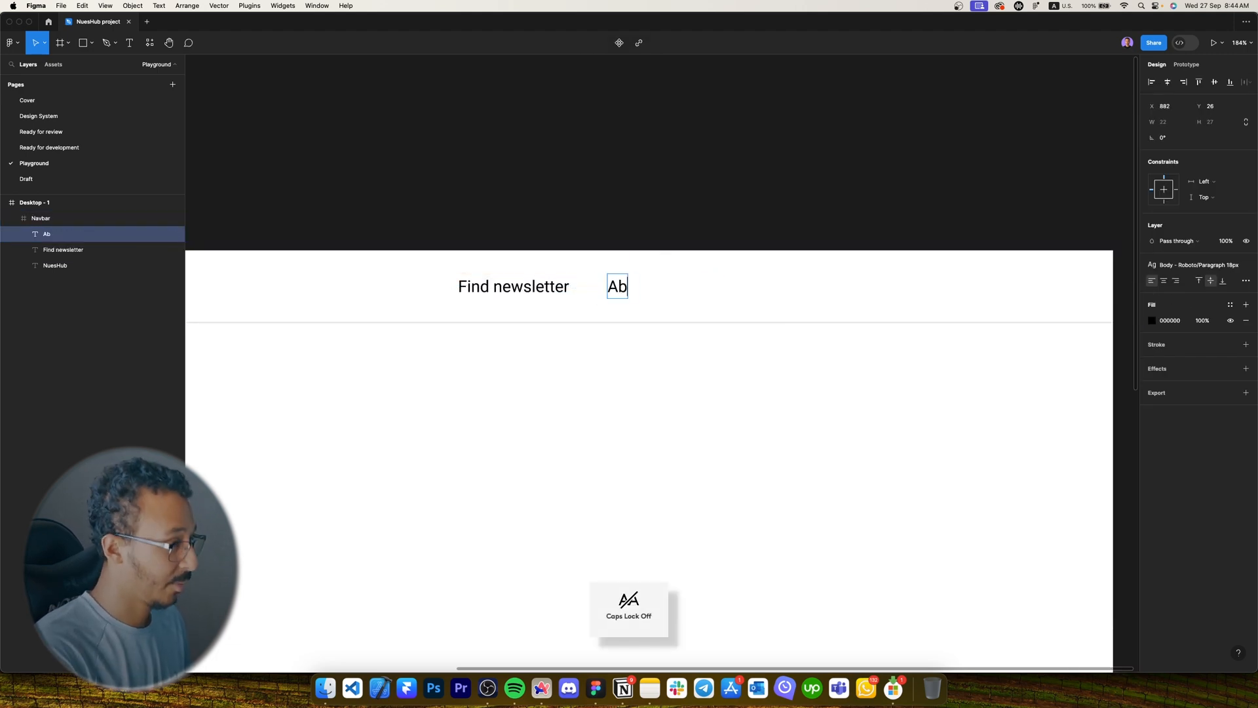
{"action": "type", "text": "out Us"}
{"action": "key", "text": "Escape"}
Duplicate About Us further right and retype it as 'Contact Us'.
{"action": "left_click_drag", "start_coordinate": [662, 302], "coordinate": [772, 299]}
{"action": "double_click", "coordinate": [763, 289]}
{"action": "key", "text": "Caps_Lock"}
{"action": "type", "text": "C"}
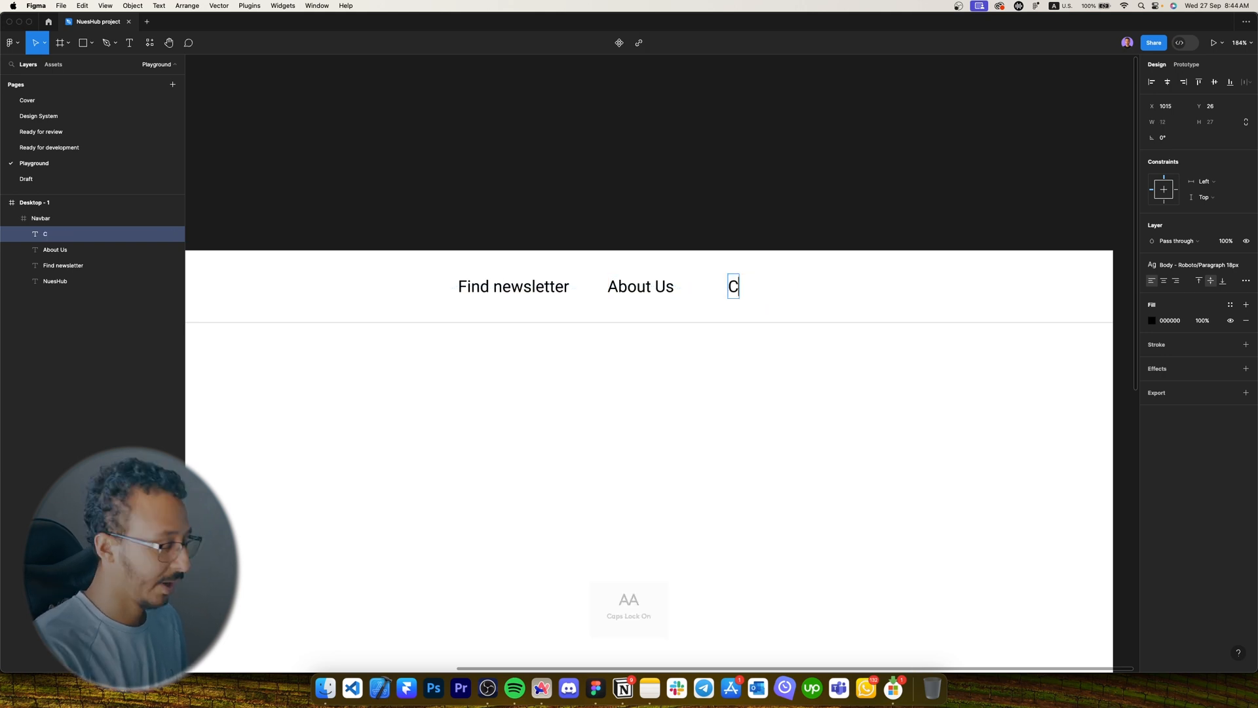
{"action": "key", "text": "Caps_Lock"}
{"action": "type", "text": "ontact Us"}
{"action": "key", "text": "Escape"}
{"action": "key", "text": "Escape"}
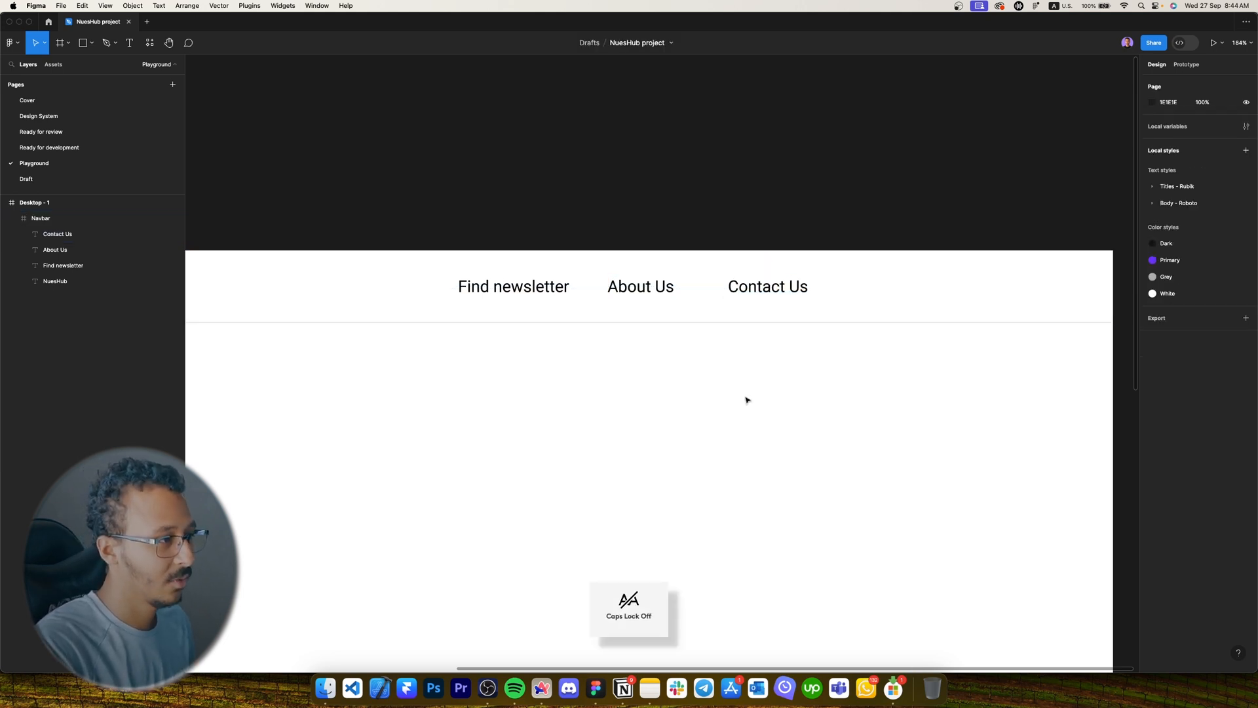
Add a 'Grow your audience today' text at the navbar's right end.
{"action": "key", "text": "t"}
{"action": "left_click", "coordinate": [872, 286]}
{"action": "key", "text": "Caps_Lock"}
{"action": "type", "text": "G"}
{"action": "key", "text": "Caps_Lock"}
{"action": "type", "text": "ro"}
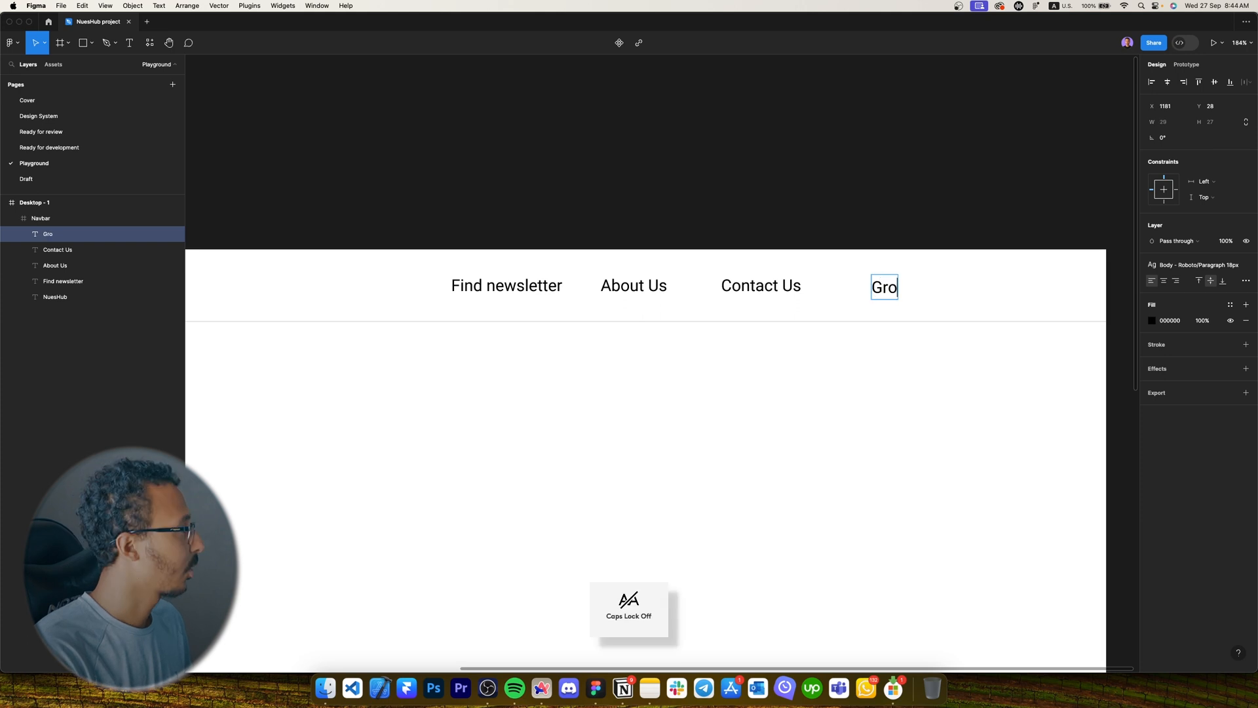
{"action": "type", "text": "w your audience today"}
{"action": "key", "text": "Escape"}
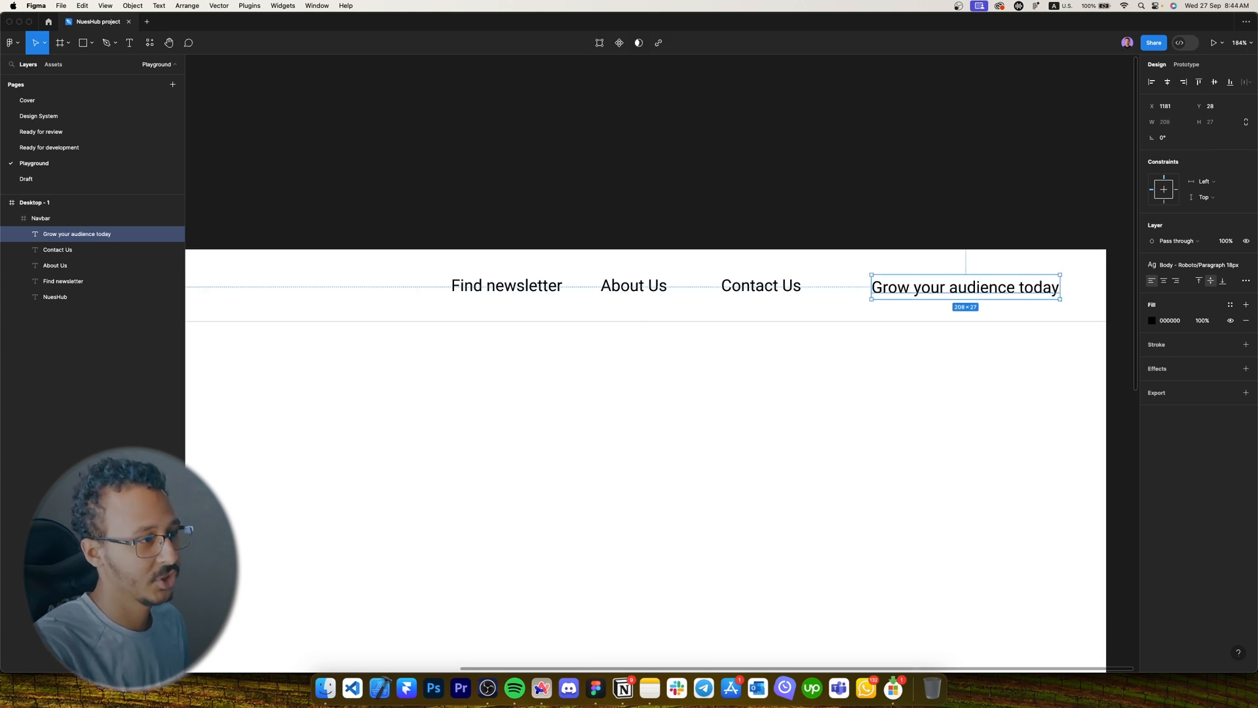
{"action": "left_click", "coordinate": [1199, 265]}
Apply the Button 1 text style to the call-to-action text.
{"action": "type", "text": "16"}
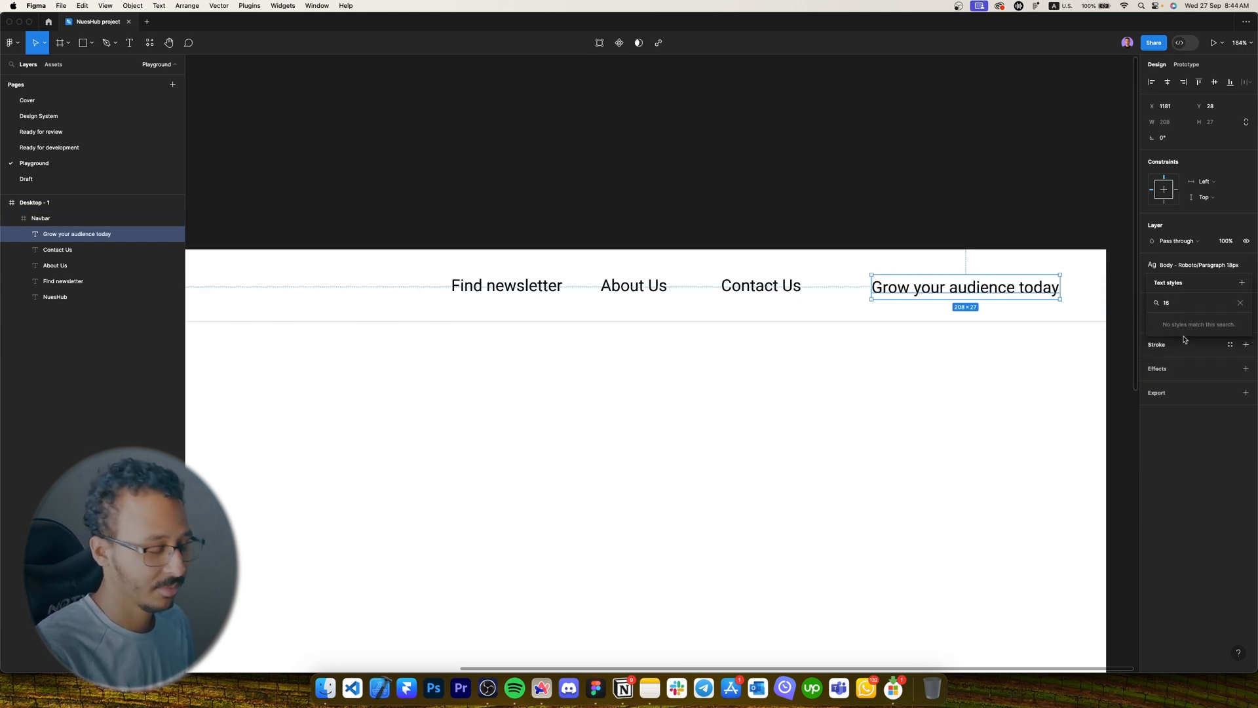
{"action": "type", "text": "but"}
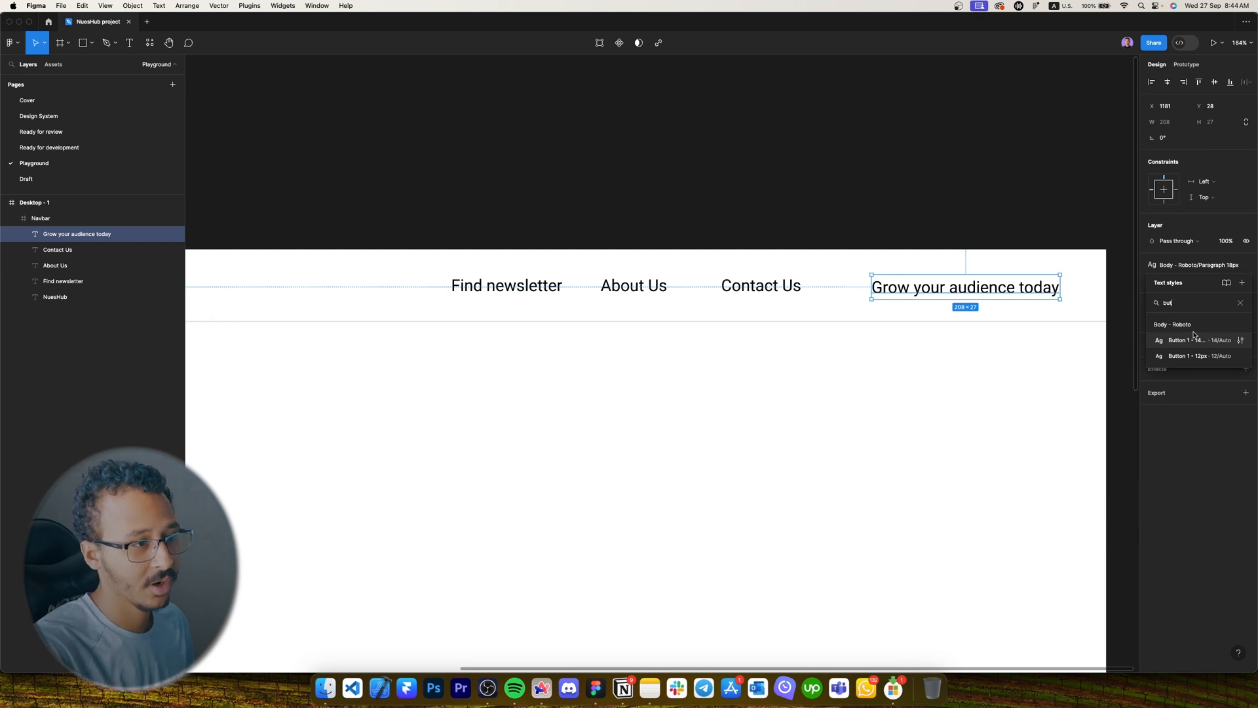
{"action": "left_click", "coordinate": [1186, 340]}
{"action": "left_click", "coordinate": [894, 319]}
{"action": "scroll", "coordinate": [656, 393], "scroll_direction": "right", "scroll_amount": 2}
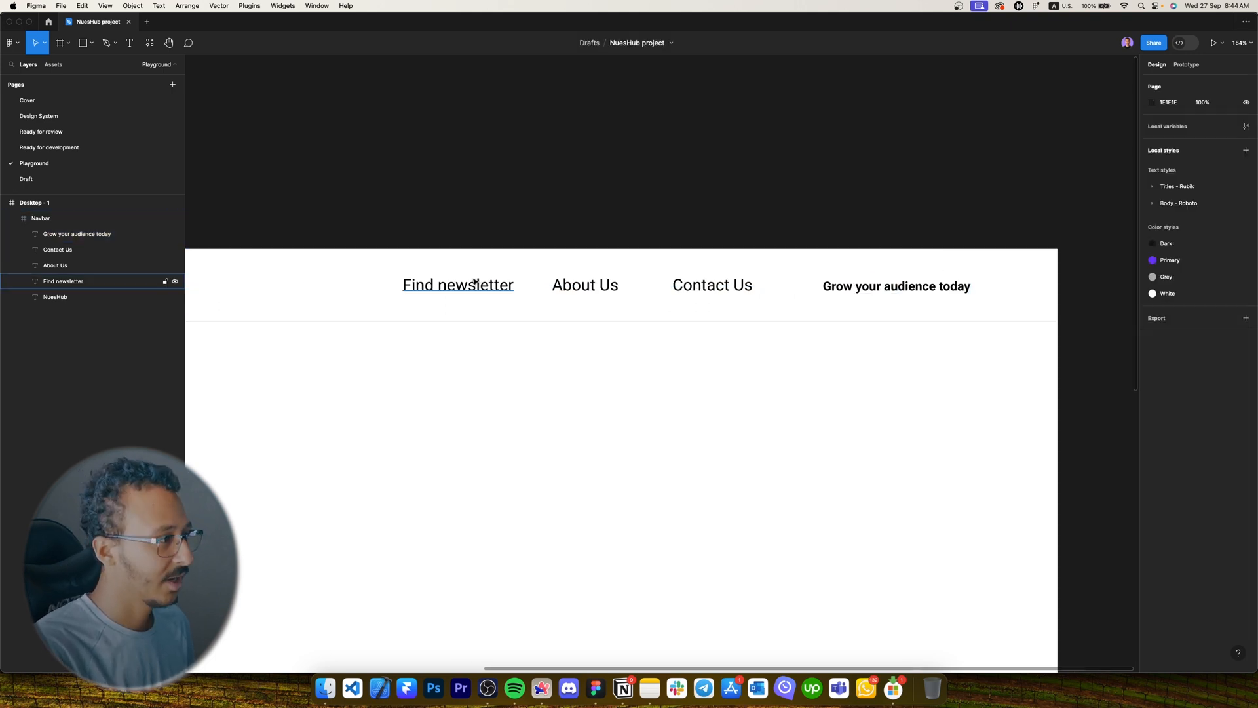
Wrap the three links in one auto-layout frame and the CTA text in another.
{"action": "left_click", "coordinate": [475, 282]}
{"action": "left_click", "coordinate": [600, 288], "text": "shift"}
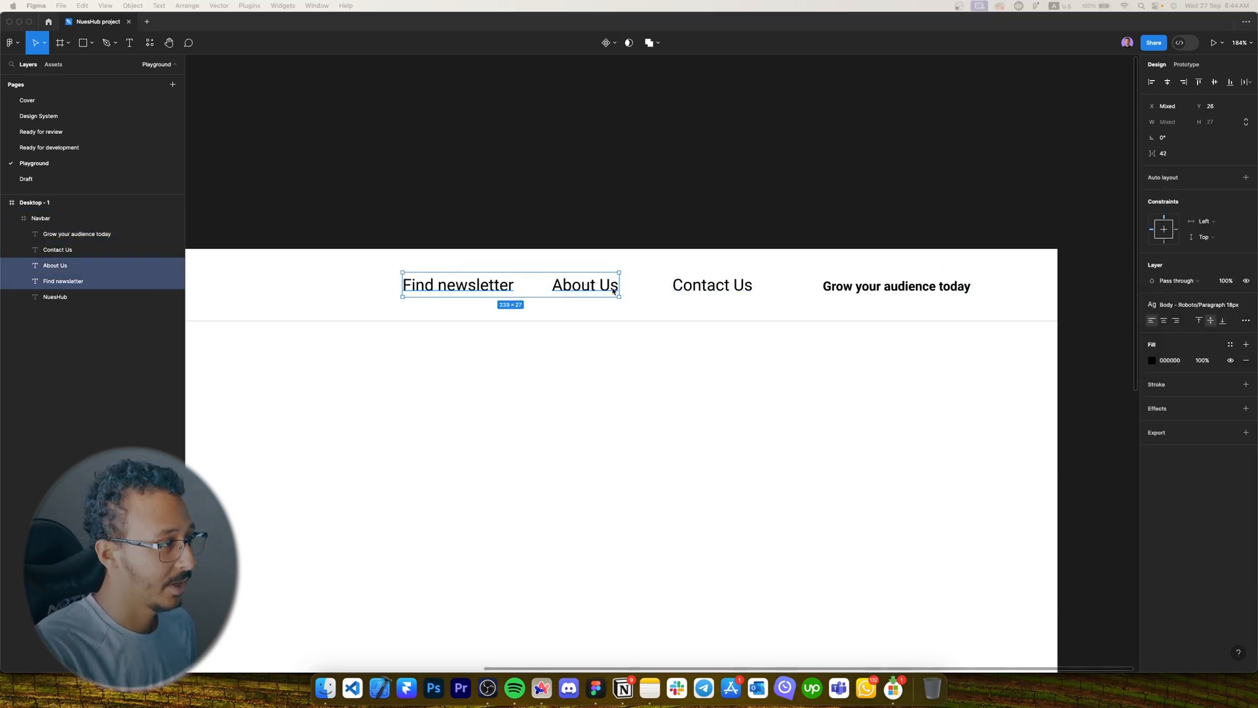
{"action": "left_click", "coordinate": [712, 285], "text": "shift"}
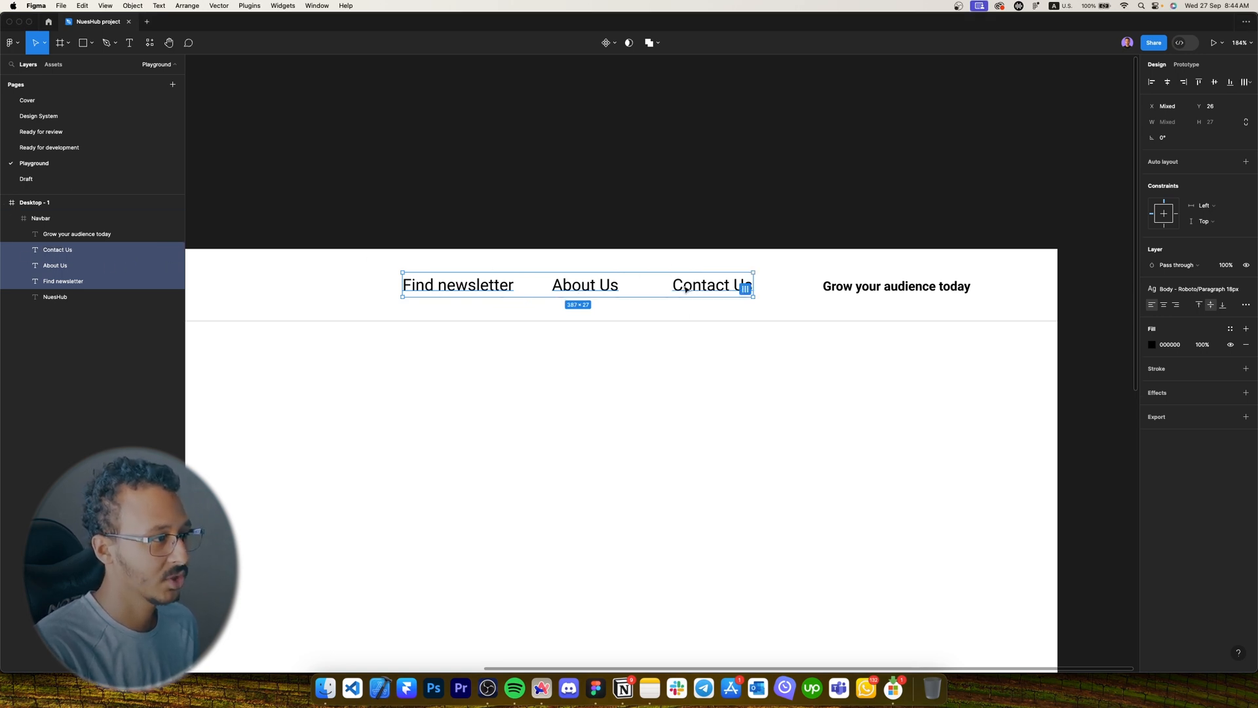
{"action": "key", "text": "shift+a"}
{"action": "left_click", "coordinate": [914, 293]}
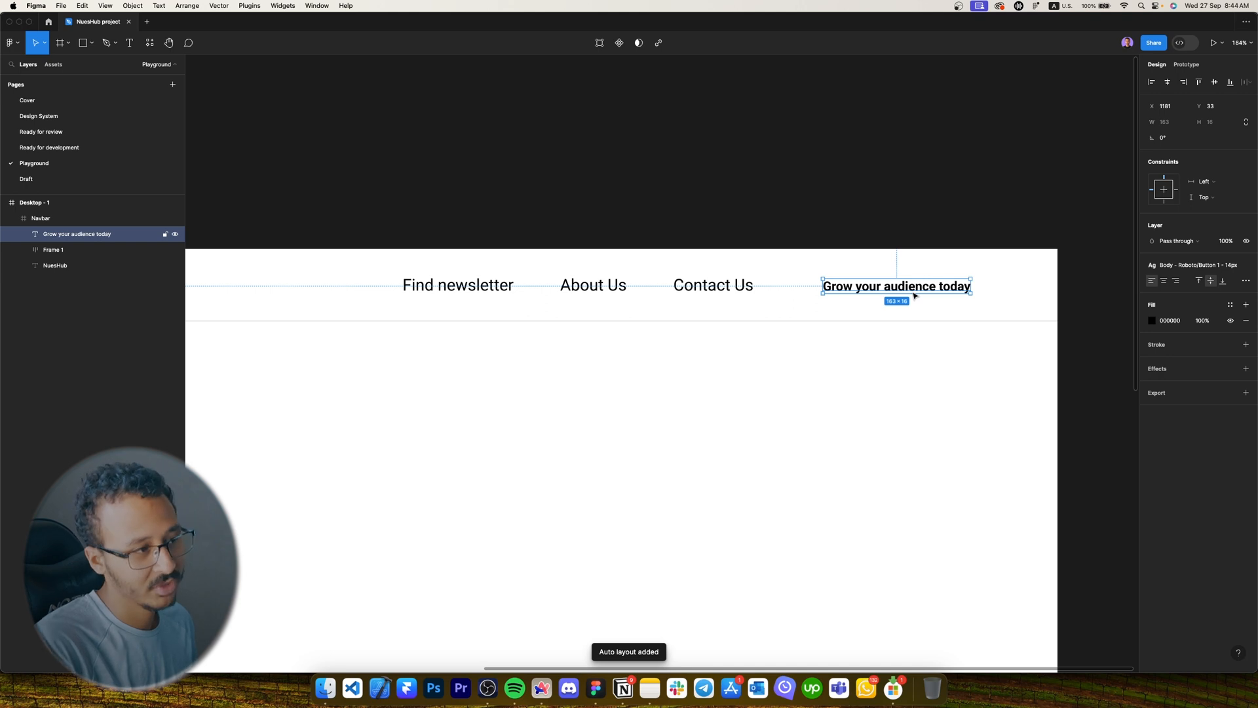
{"action": "key", "text": "shift+a"}
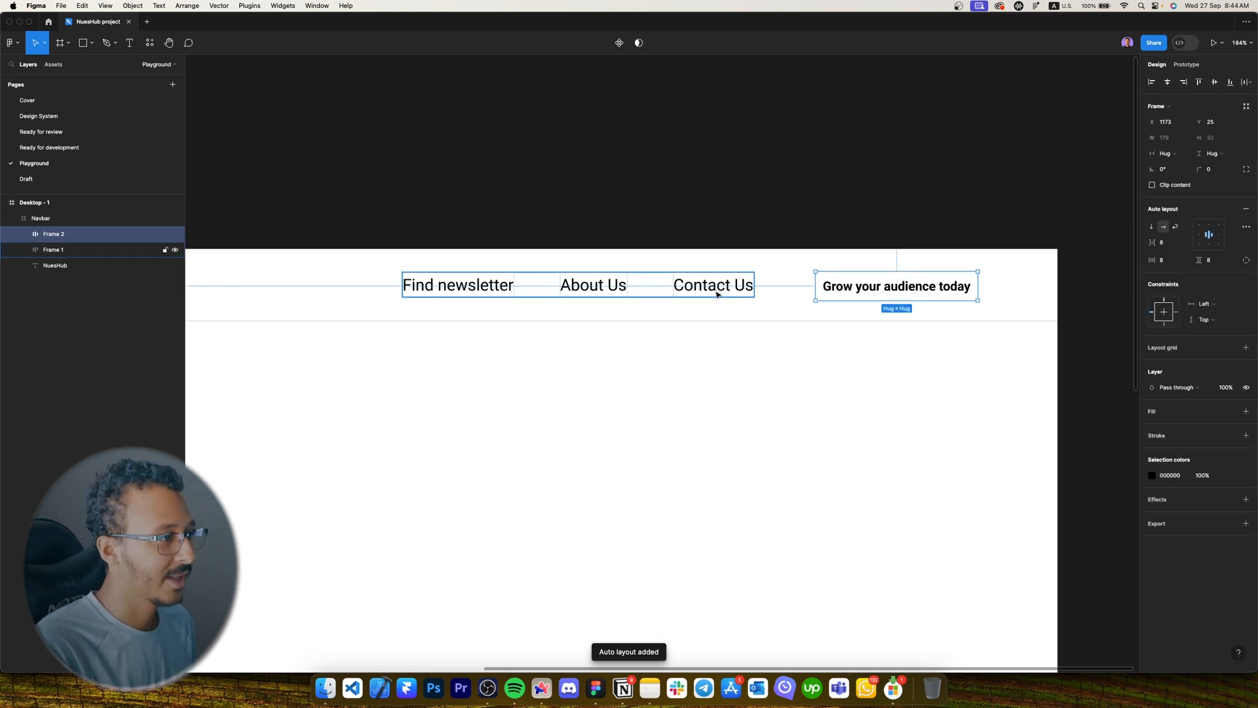
Rename the links auto-layout frame to 'Links'.
{"action": "left_click", "coordinate": [729, 293], "text": "shift"}
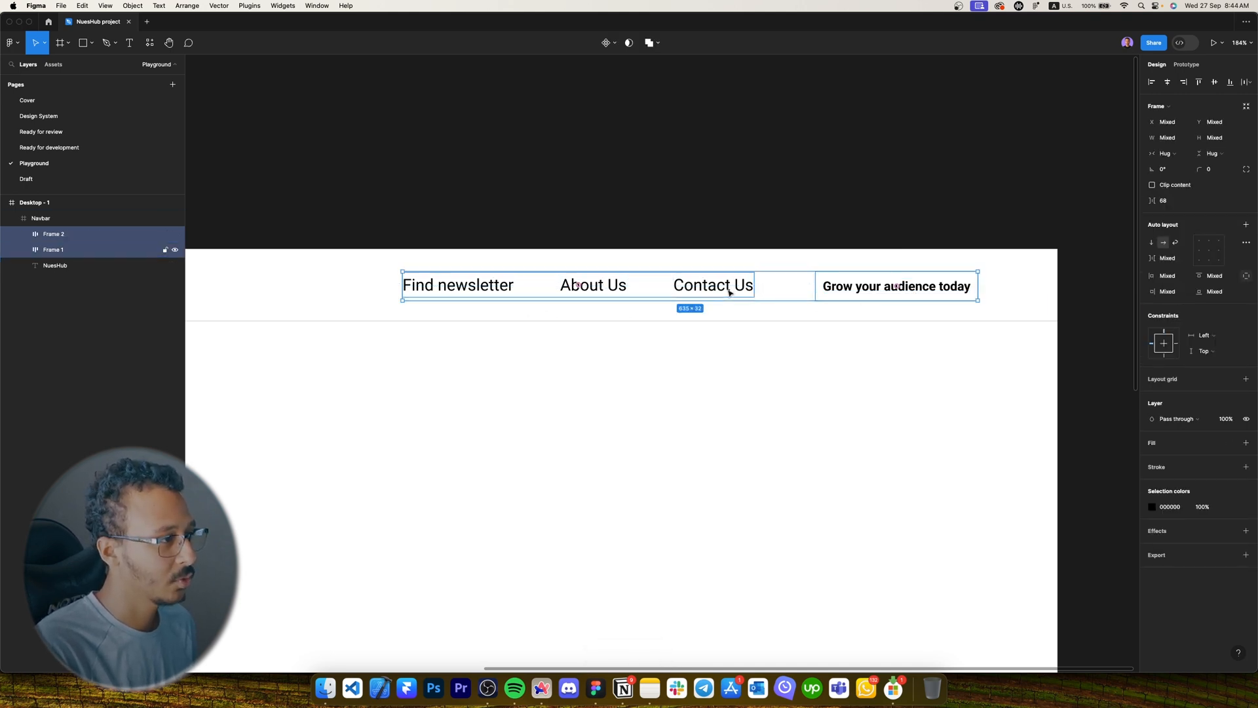
{"action": "left_click", "coordinate": [701, 291]}
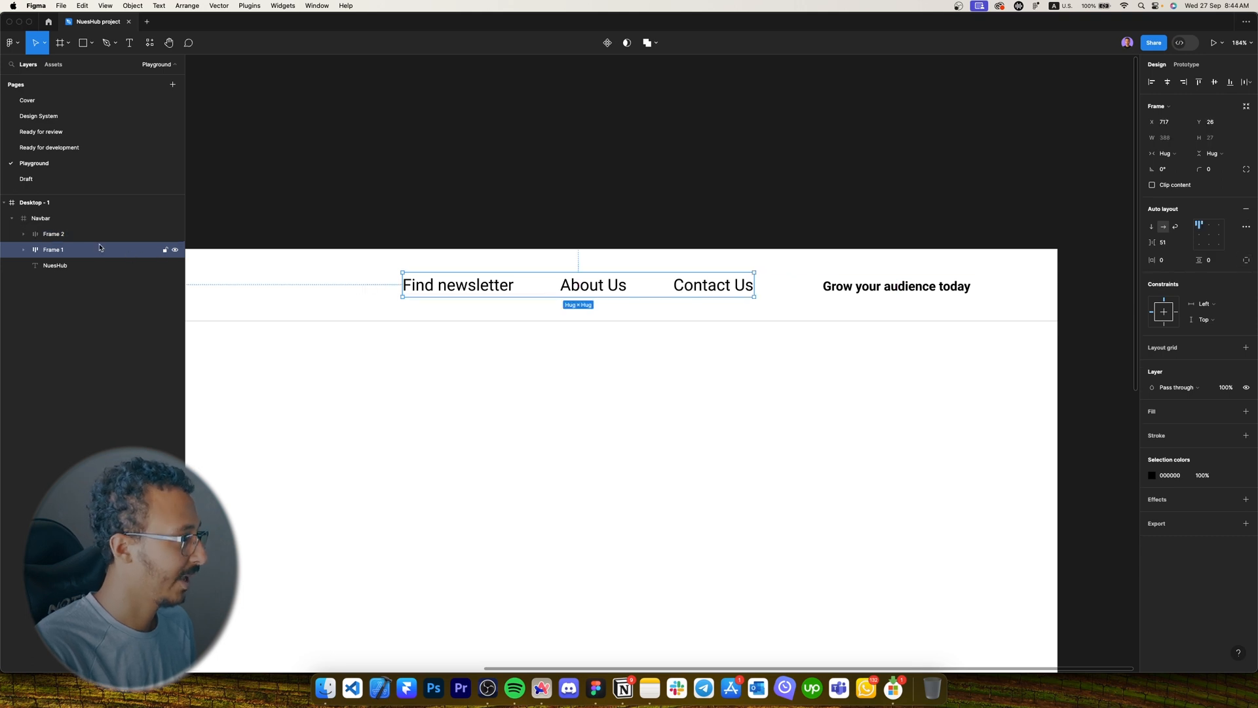
{"action": "double_click", "coordinate": [100, 248]}
{"action": "key", "text": "Caps_Lock"}
{"action": "type", "text": "L"}
{"action": "key", "text": "Caps_Lock"}
{"action": "type", "text": "inks"}
{"action": "key", "text": "Return"}
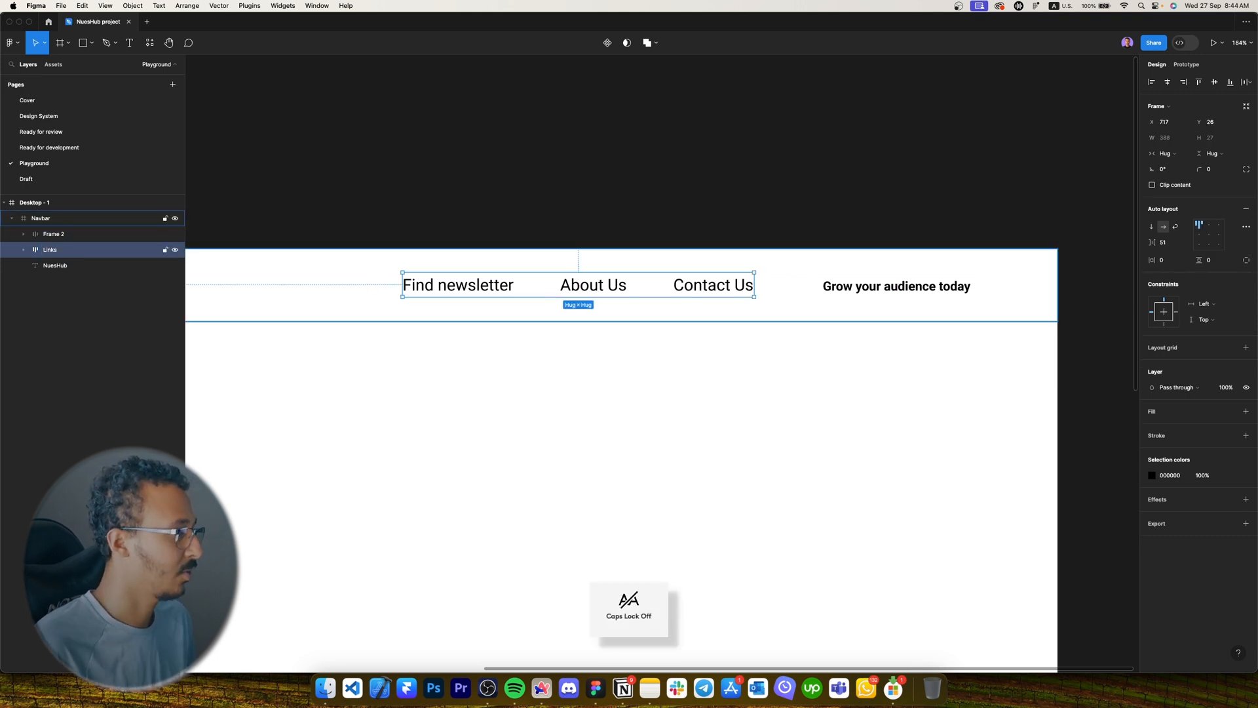
Rename the CTA frame to 'Button' and wrap it with Links in one auto-layout frame.
{"action": "key", "text": "Caps_Lock"}
{"action": "double_click", "coordinate": [105, 233]}
{"action": "type", "text": "B"}
{"action": "key", "text": "Caps_Lock"}
{"action": "type", "text": "utton"}
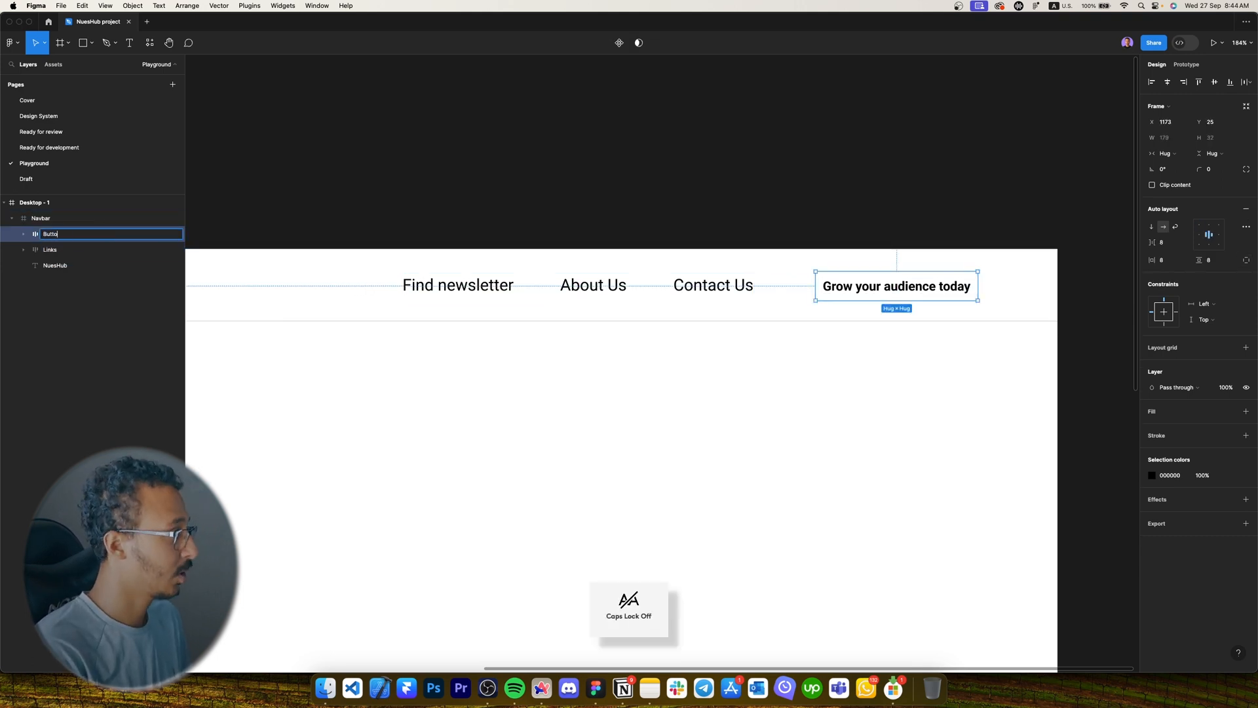
{"action": "key", "text": "Return"}
{"action": "left_click", "coordinate": [704, 285], "text": "shift"}
{"action": "key", "text": "shift+a"}
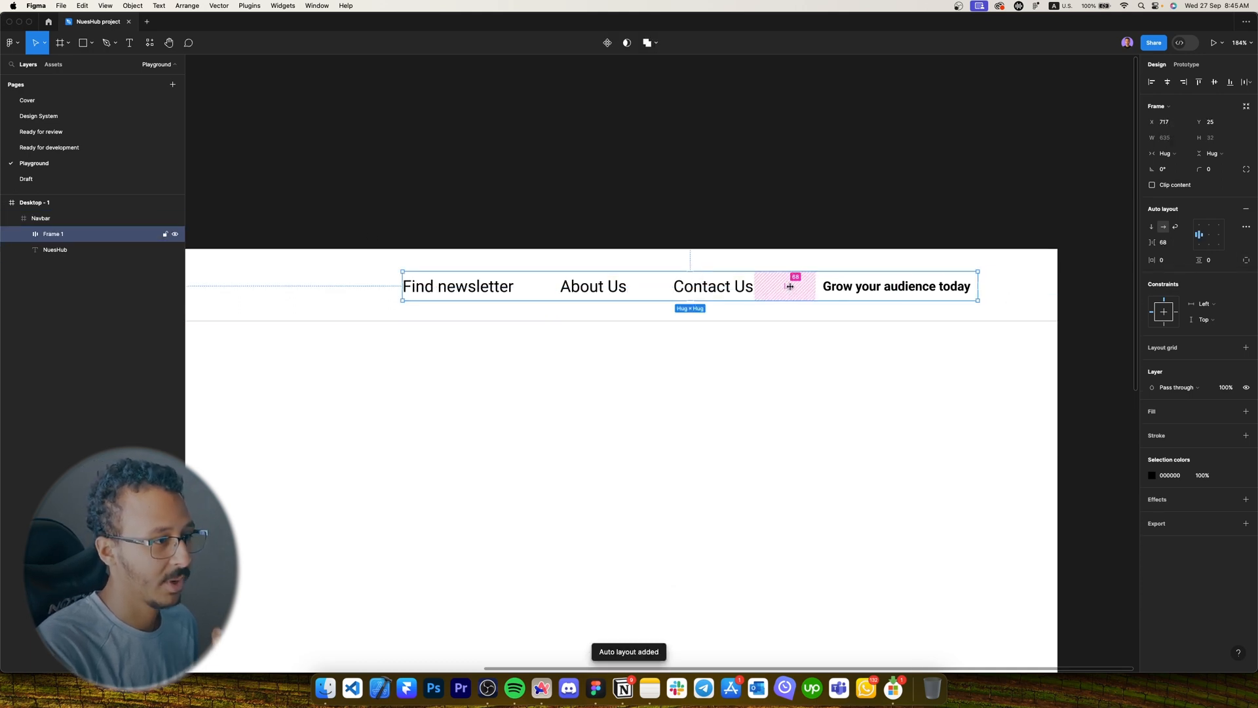
Colour the three nav links with the Dark style at 60% opacity.
{"action": "left_click", "coordinate": [593, 289]}
{"action": "left_click", "coordinate": [593, 289]}
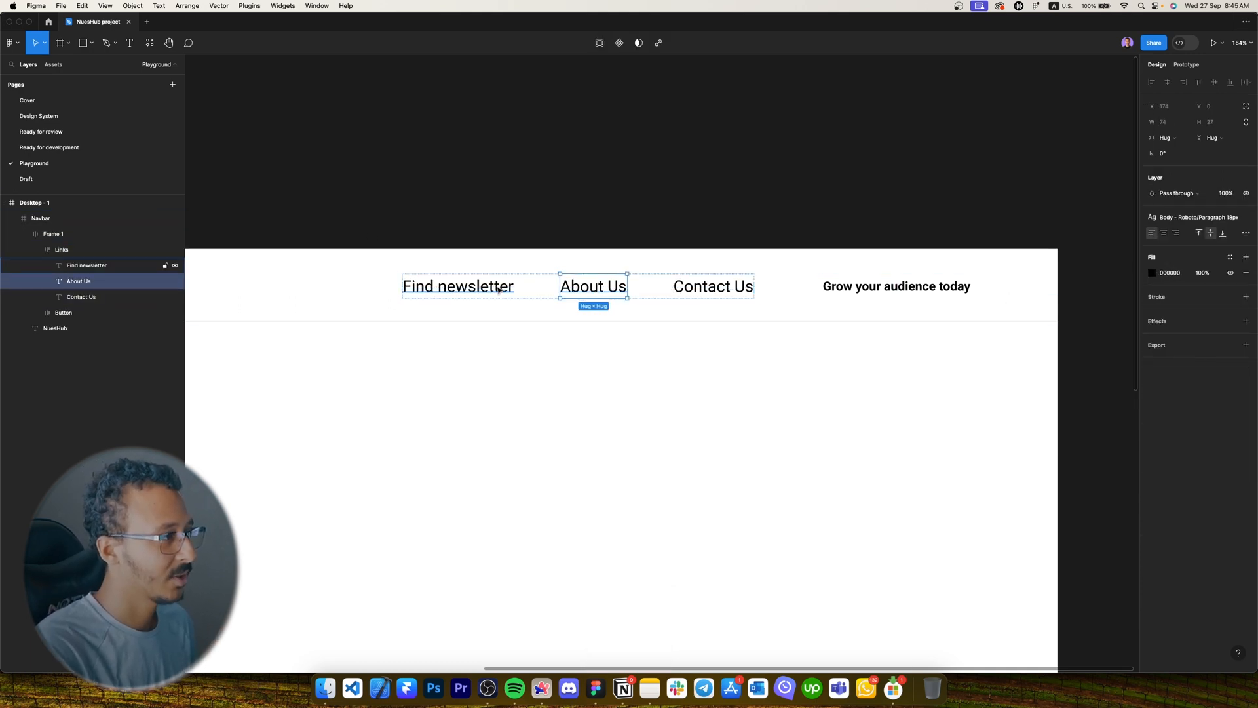
{"action": "left_click", "coordinate": [511, 289], "text": "shift"}
{"action": "left_click", "coordinate": [739, 289], "text": "shift"}
{"action": "left_click", "coordinate": [1224, 282]}
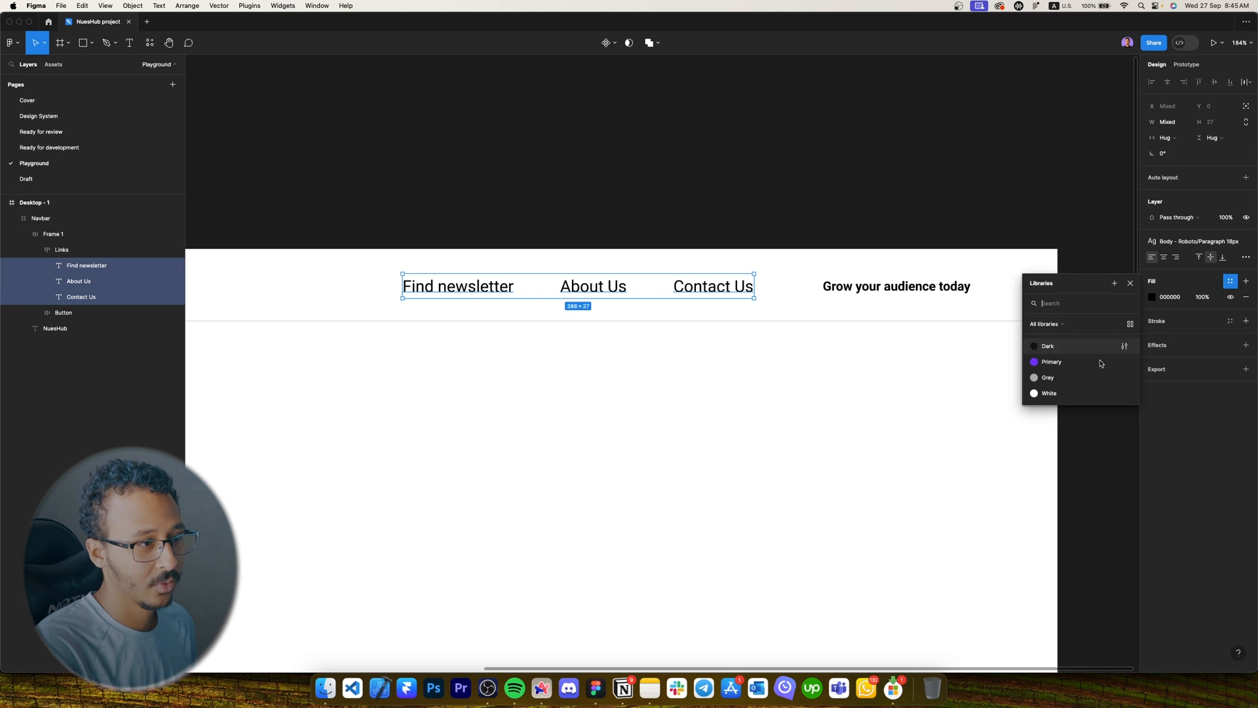
{"action": "left_click", "coordinate": [1059, 357]}
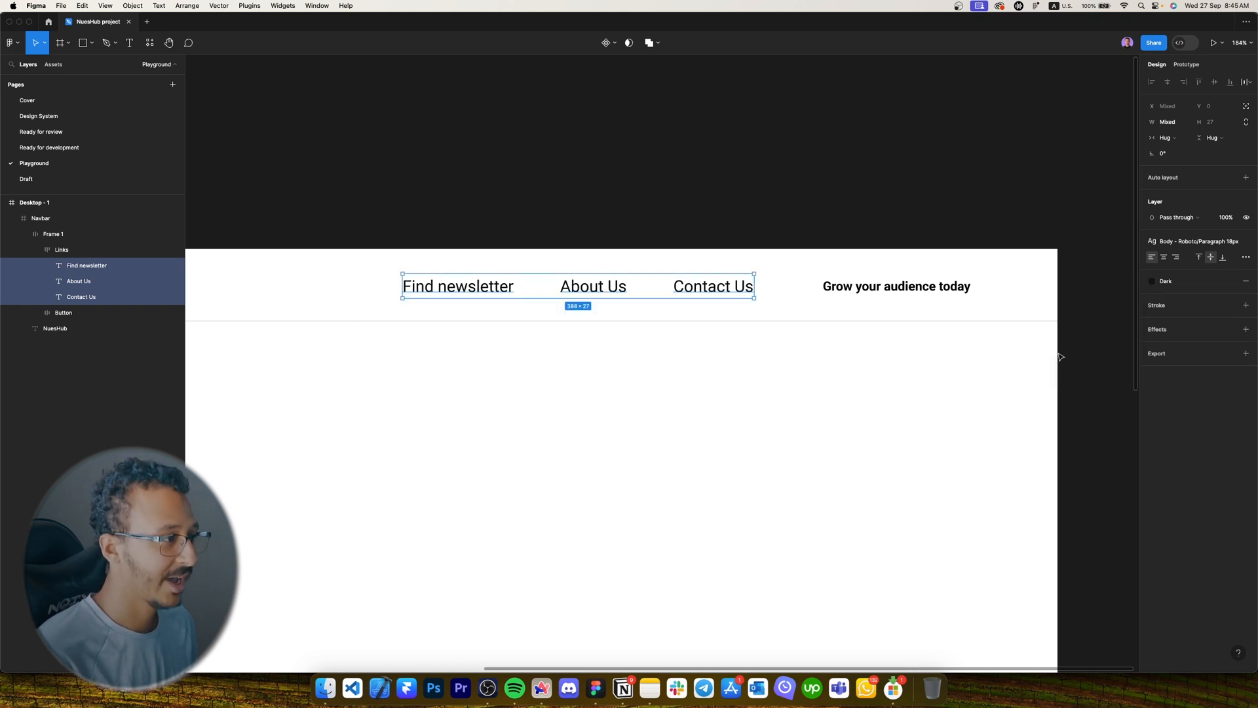
{"action": "key", "text": "6"}
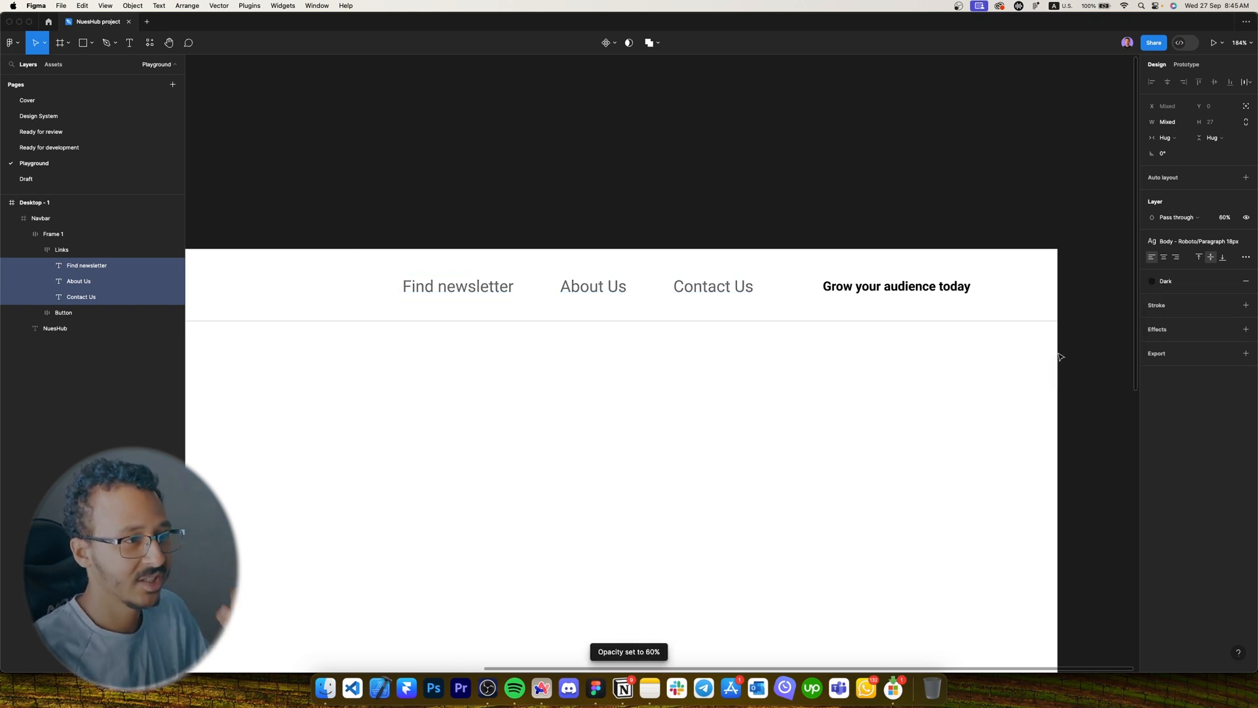
Make the button text White and fill the Button frame with the Dark style.
{"action": "left_click", "coordinate": [905, 286]}
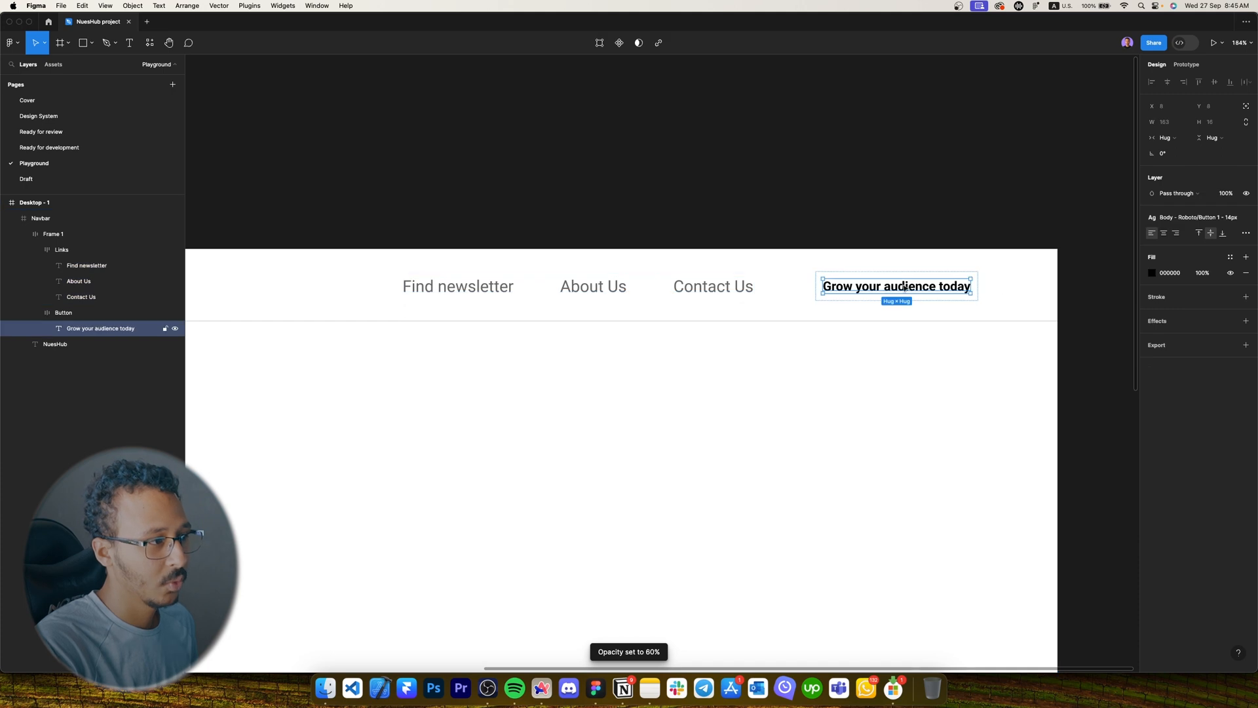
{"action": "left_click", "coordinate": [1230, 256]}
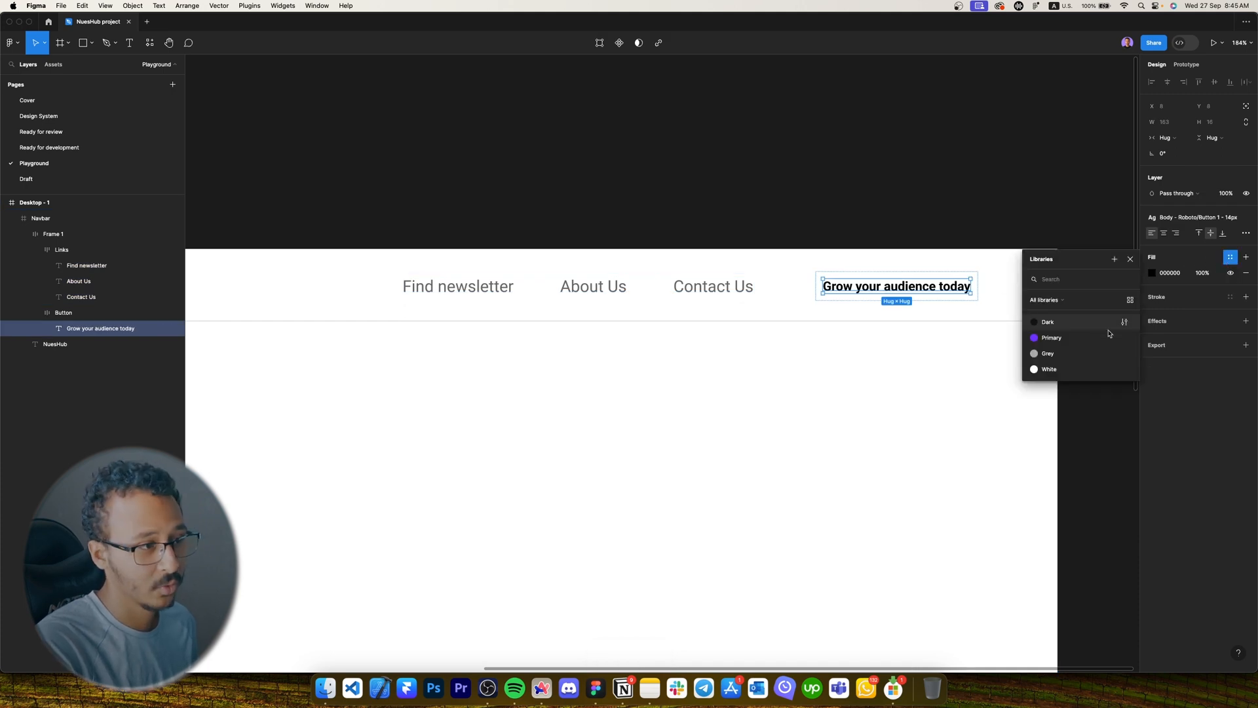
{"action": "left_click", "coordinate": [1056, 369]}
{"action": "key", "text": "Escape"}
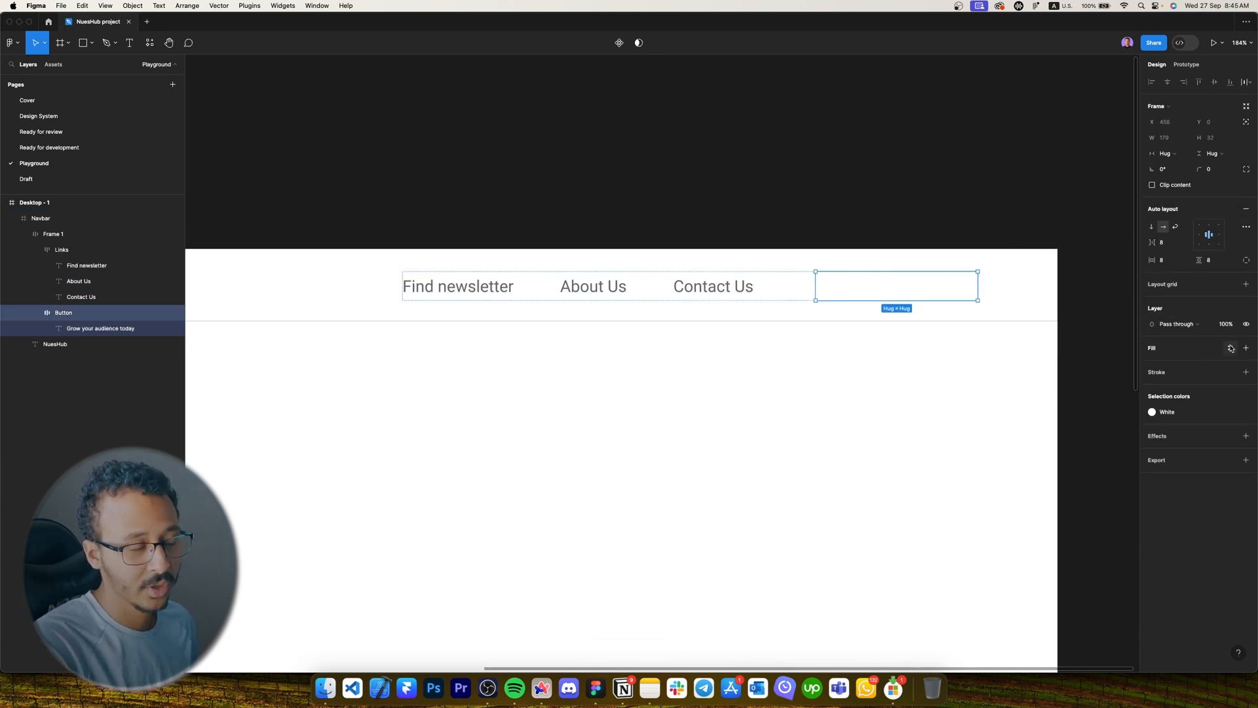
{"action": "left_click", "coordinate": [1230, 347]}
{"action": "left_click", "coordinate": [1063, 417]}
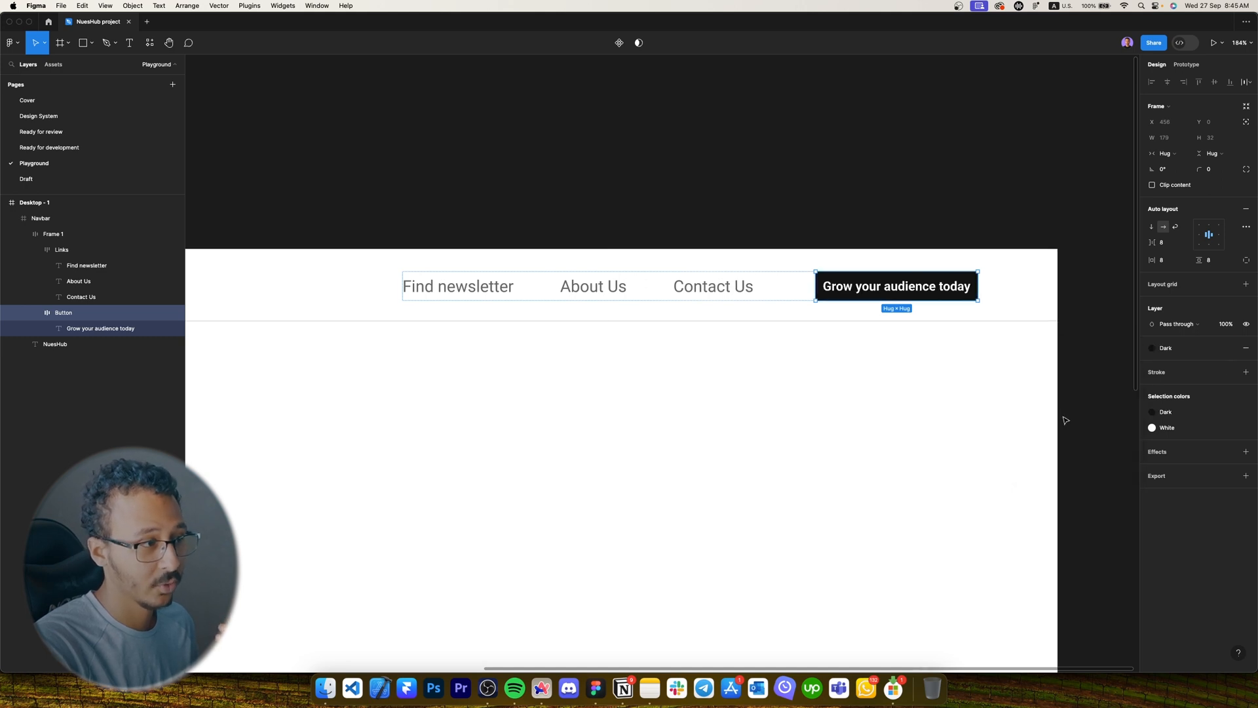
Give the button 16/16 padding and 12 corner radius, then centre the links-and-button frame vertically.
{"action": "left_click", "coordinate": [982, 411]}
{"action": "scroll", "coordinate": [980, 406], "scroll_direction": "up", "scroll_amount": 1}
{"action": "left_click", "coordinate": [961, 295]}
{"action": "double_click", "coordinate": [962, 295]}
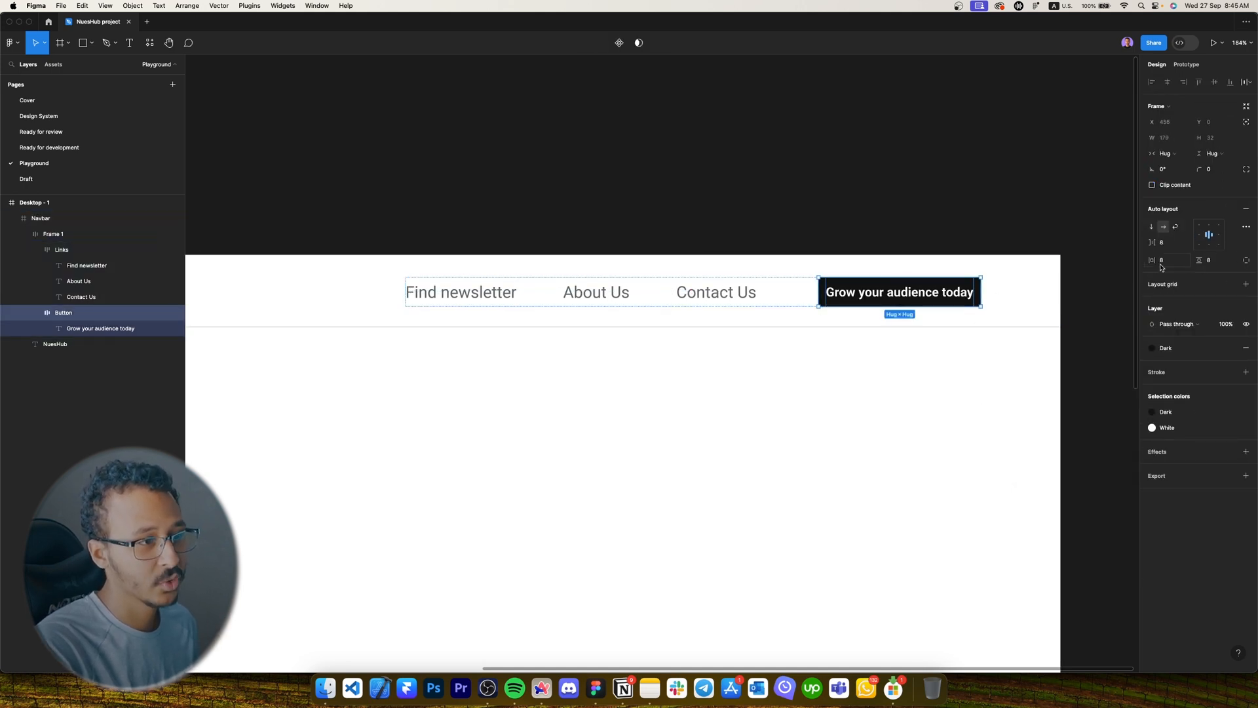
{"action": "left_click", "coordinate": [1161, 262]}
{"action": "key", "text": "Tab"}
{"action": "type", "text": "16"}
{"action": "key", "text": "Return"}
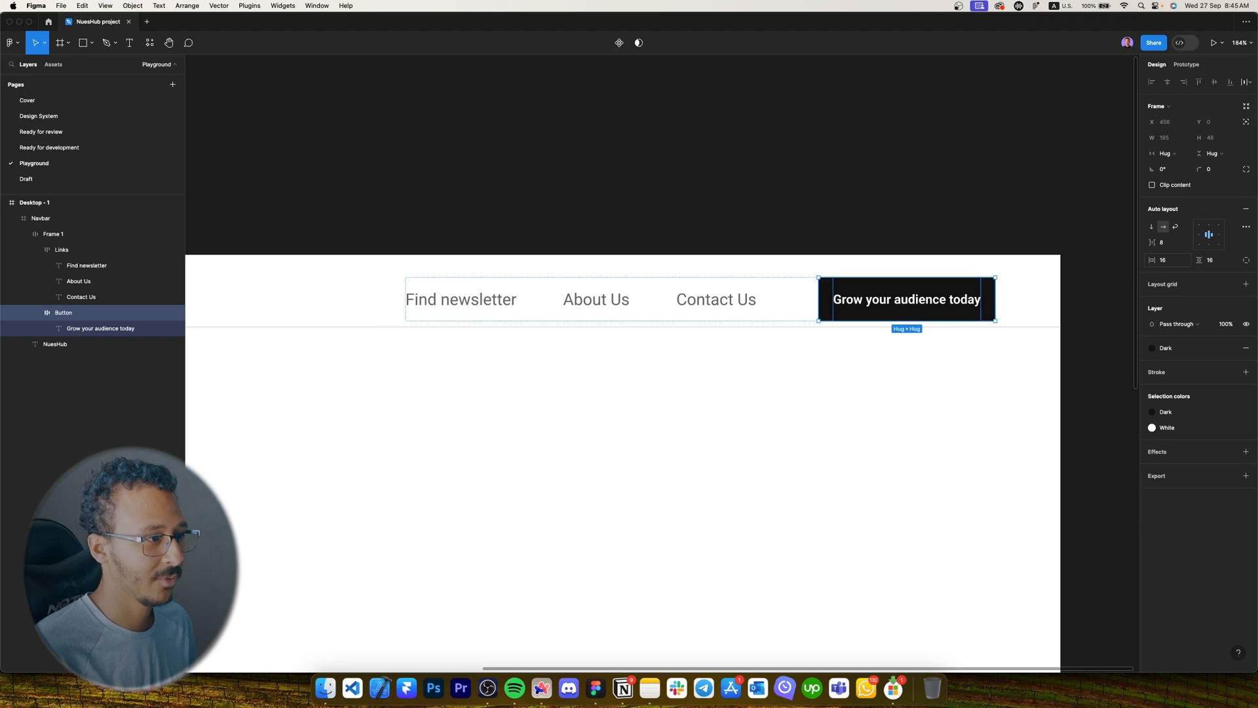
{"action": "left_click", "coordinate": [1220, 171]}
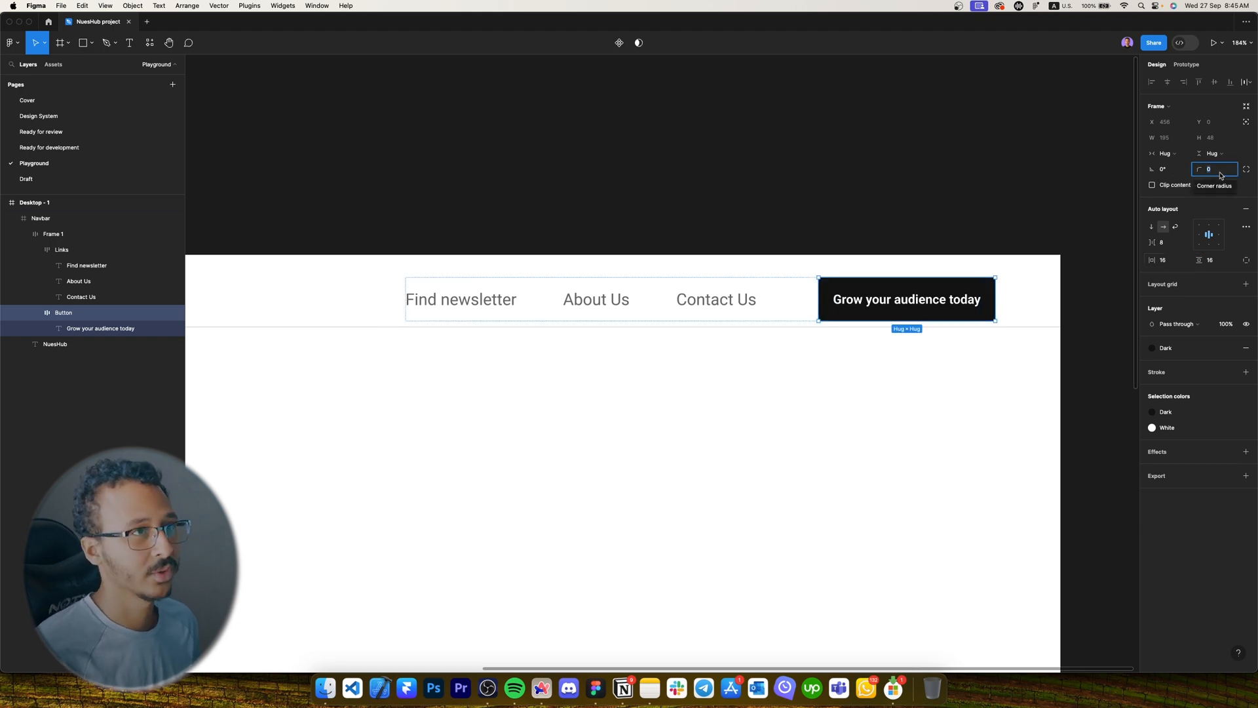
{"action": "type", "text": "12"}
{"action": "key", "text": "Return"}
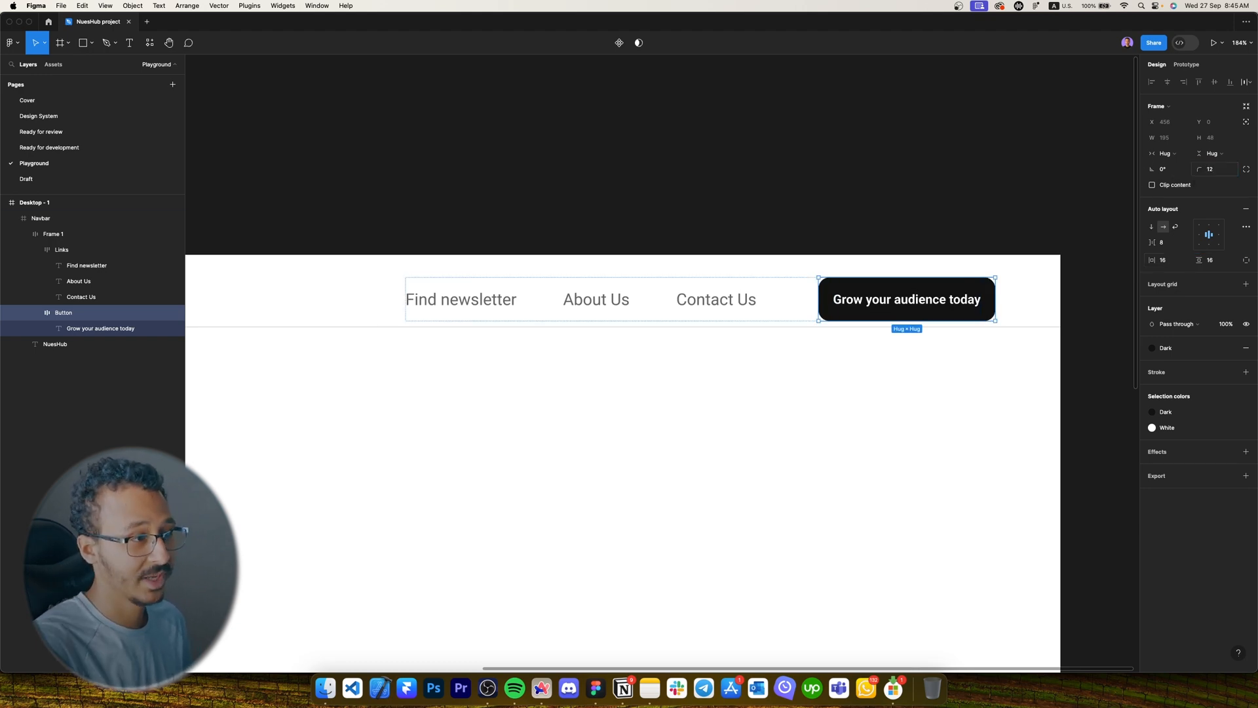
{"action": "left_click", "coordinate": [890, 302]}
{"action": "left_click", "coordinate": [1214, 82]}
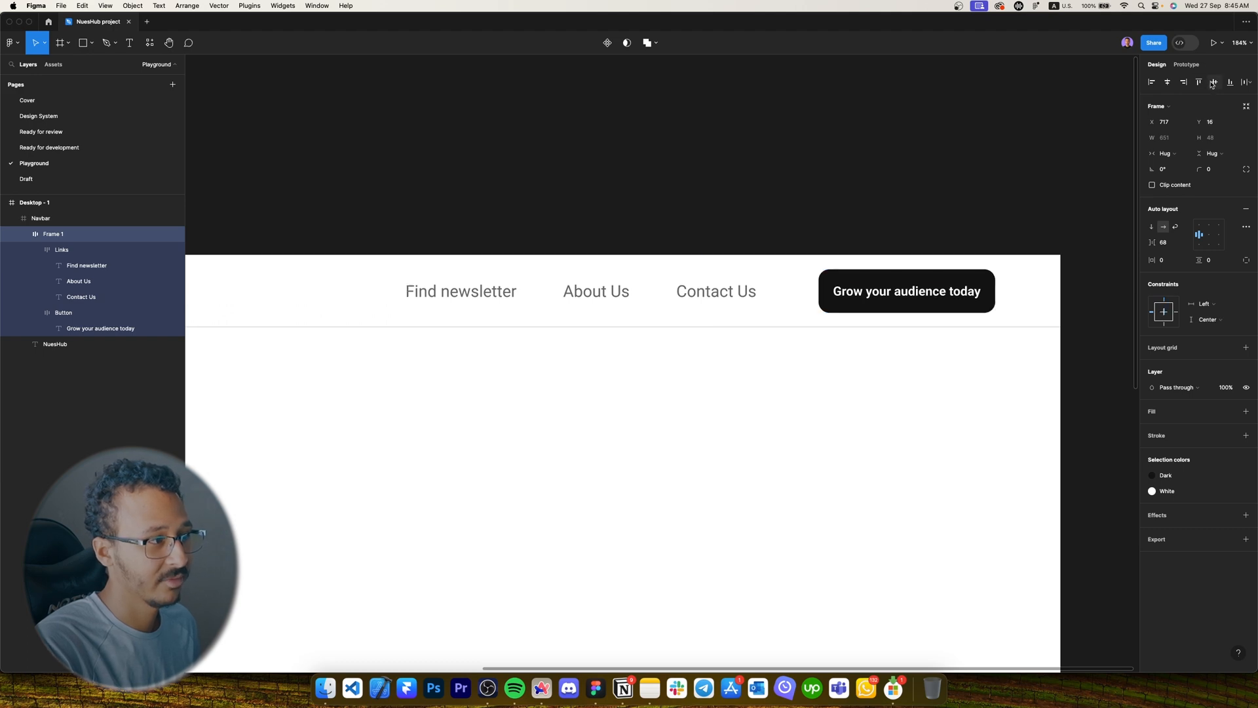
Rename the group holding the navbar links and button to Content.
{"action": "key", "text": "alt"}
{"action": "scroll", "coordinate": [1038, 321], "scroll_direction": "down", "scroll_amount": 3}
{"action": "key", "text": "super+r"}
{"action": "key", "text": "Caps_Lock"}
{"action": "key", "text": "Caps_Lock"}
{"action": "key", "text": "BackSpace"}
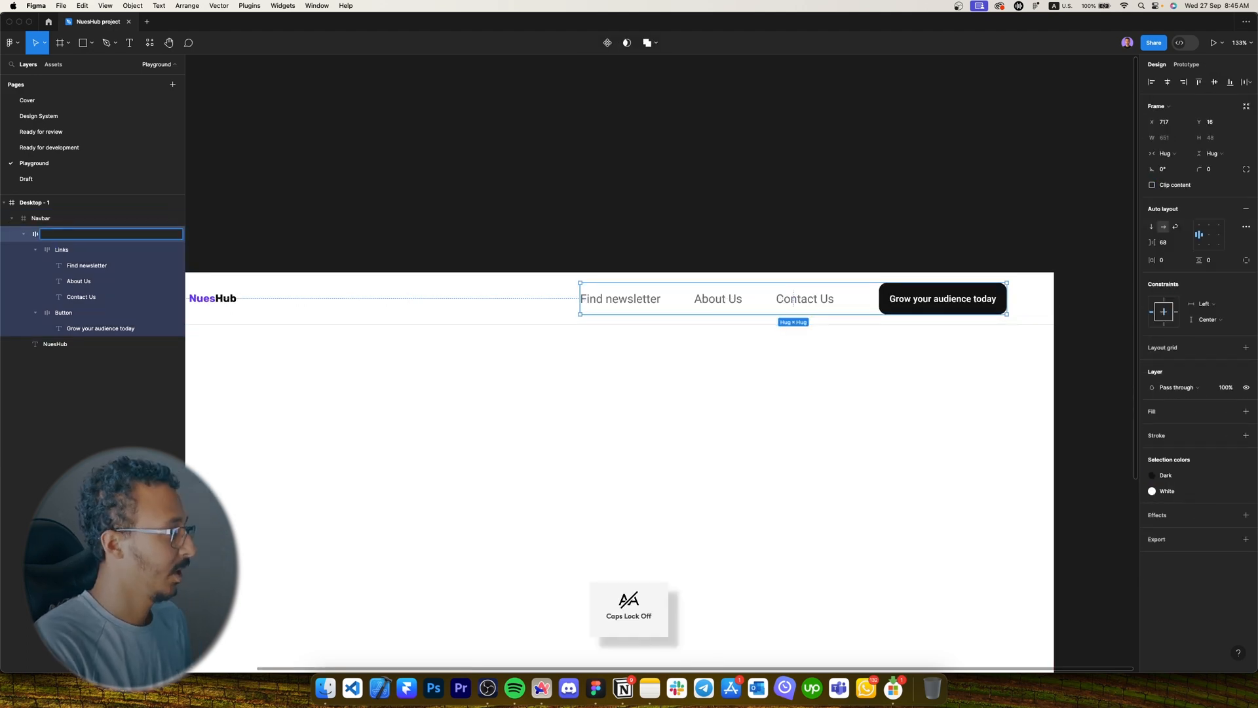
{"action": "key", "text": "Return"}
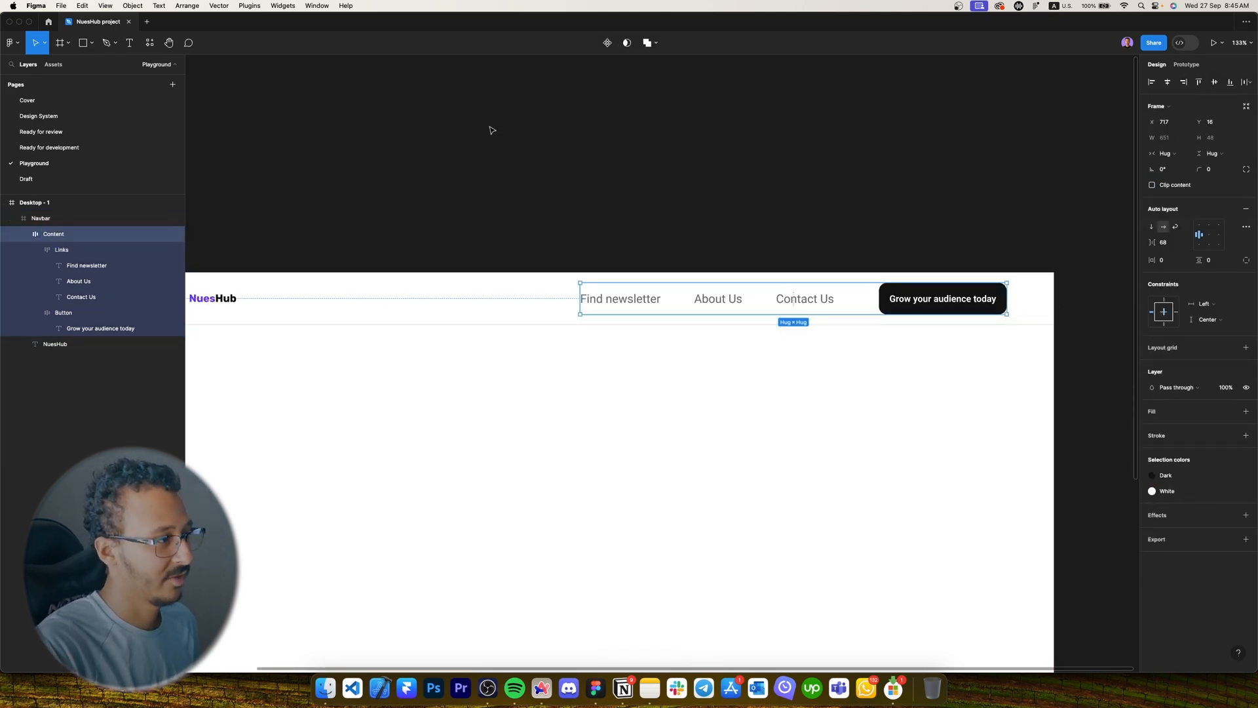
Give the Navbar frame auto layout with a fixed 1440 width, centred horizontally.
{"action": "left_click", "coordinate": [493, 130]}
{"action": "scroll", "coordinate": [544, 165], "scroll_direction": "down", "scroll_amount": 2}
{"action": "scroll", "coordinate": [553, 186], "scroll_direction": "left", "scroll_amount": 1}
{"action": "left_click", "coordinate": [681, 270]}
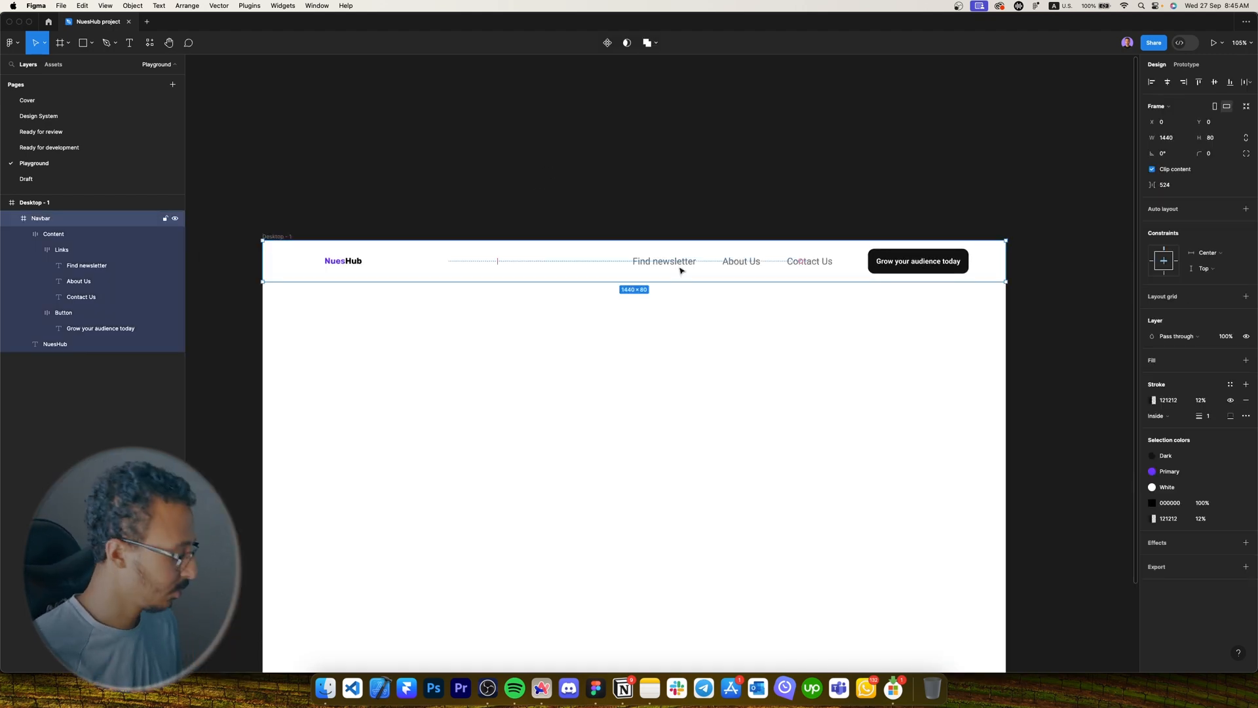
{"action": "key", "text": "shift+a"}
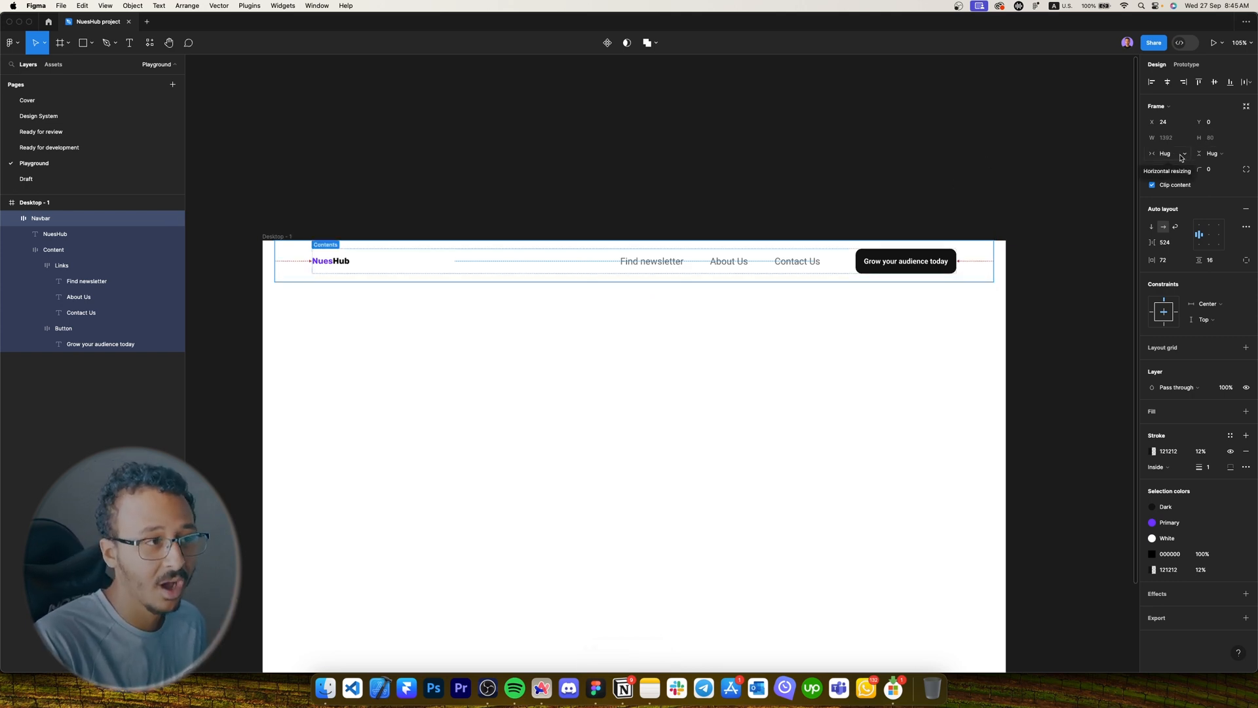
{"action": "left_click", "coordinate": [1182, 157]}
{"action": "left_click", "coordinate": [1183, 140]}
{"action": "left_click", "coordinate": [1169, 138]}
{"action": "type", "text": "144"}
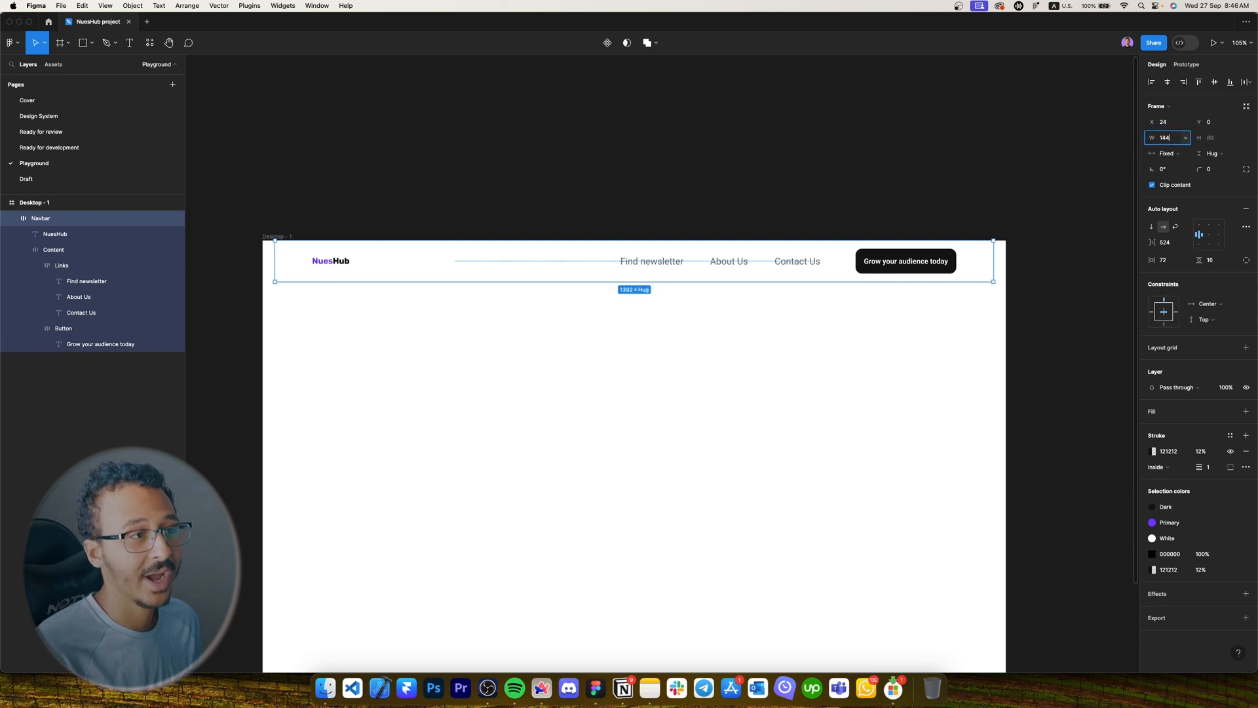
{"action": "type", "text": "0"}
{"action": "key", "text": "Return"}
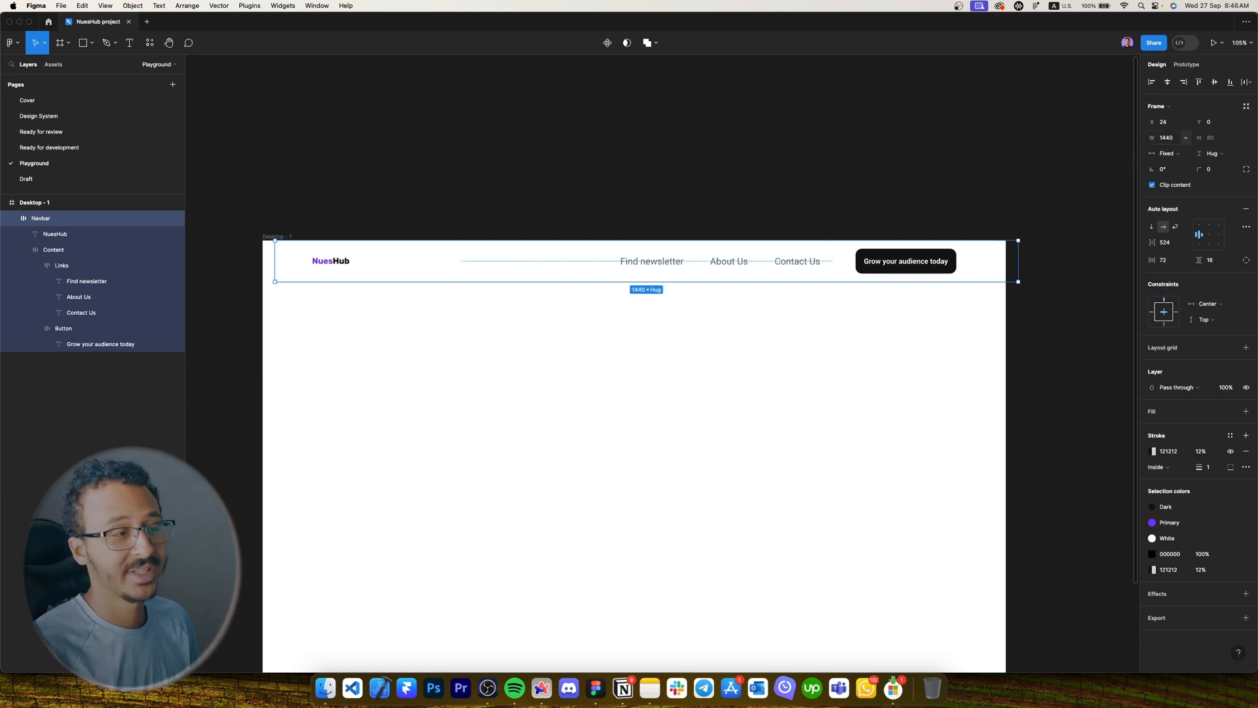
{"action": "left_click", "coordinate": [1167, 83]}
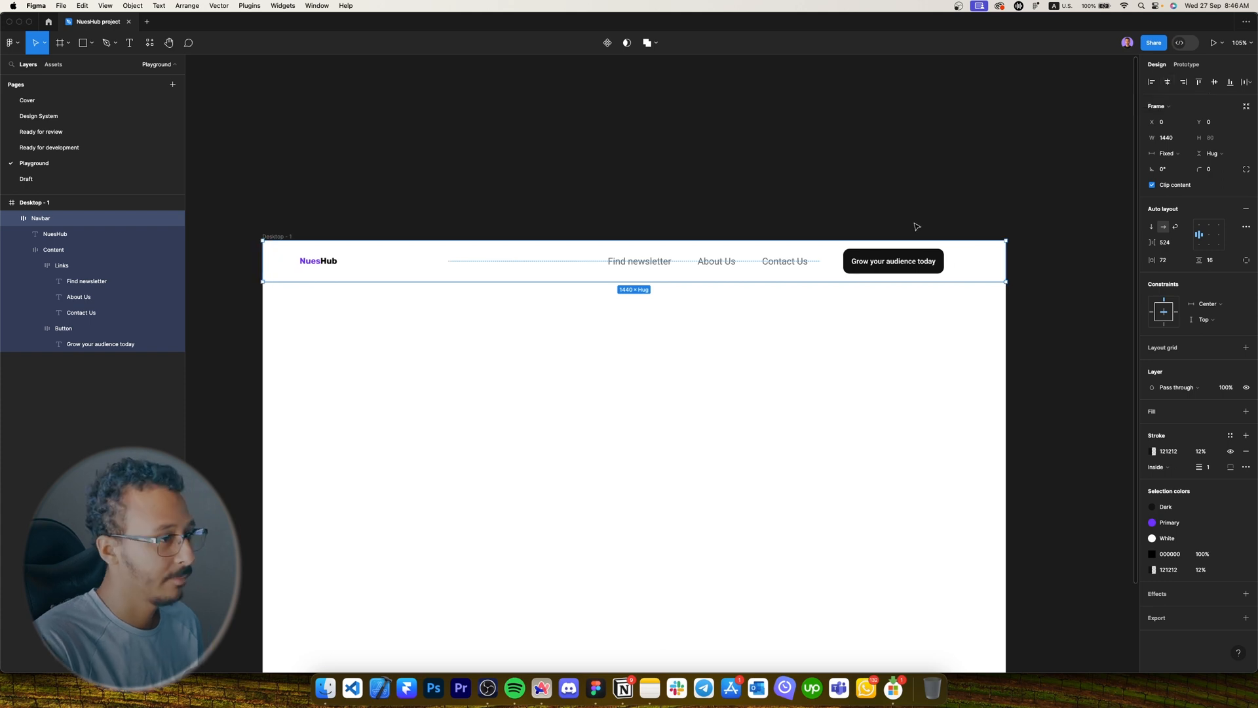
Set the navbar's item spacing to Auto and its horizontal padding to 120.
{"action": "left_click", "coordinate": [1188, 244]}
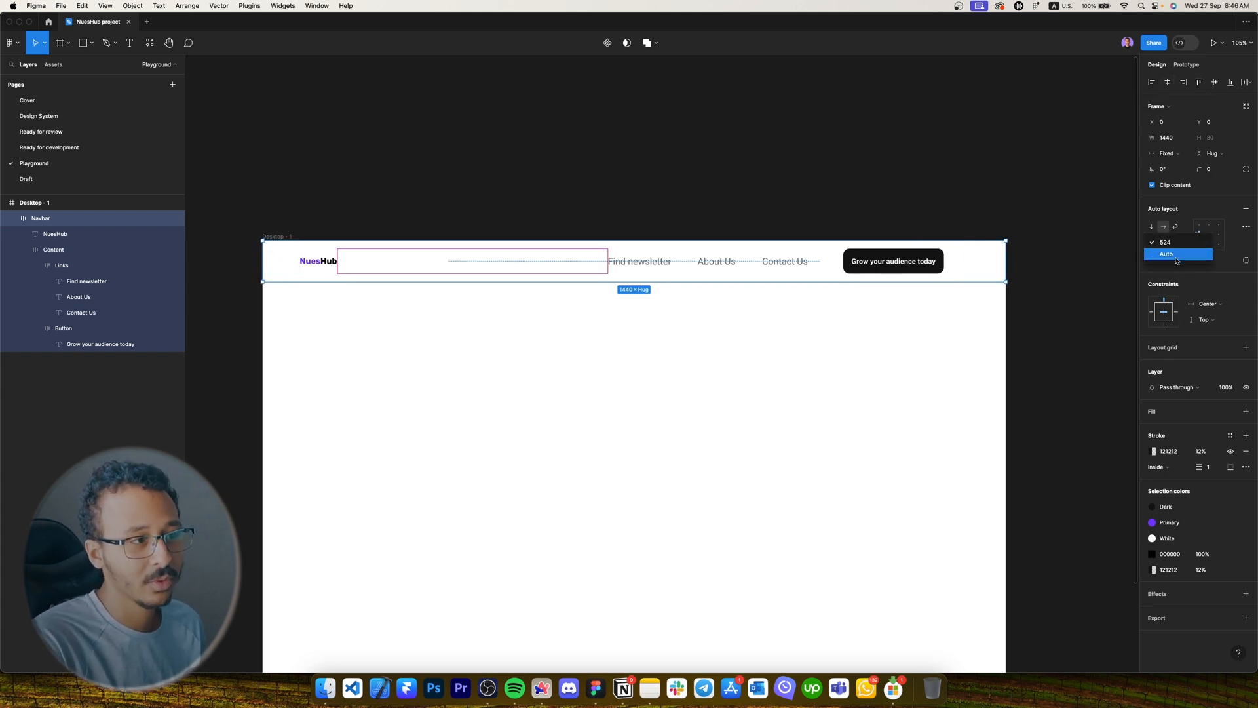
{"action": "left_click", "coordinate": [1189, 243]}
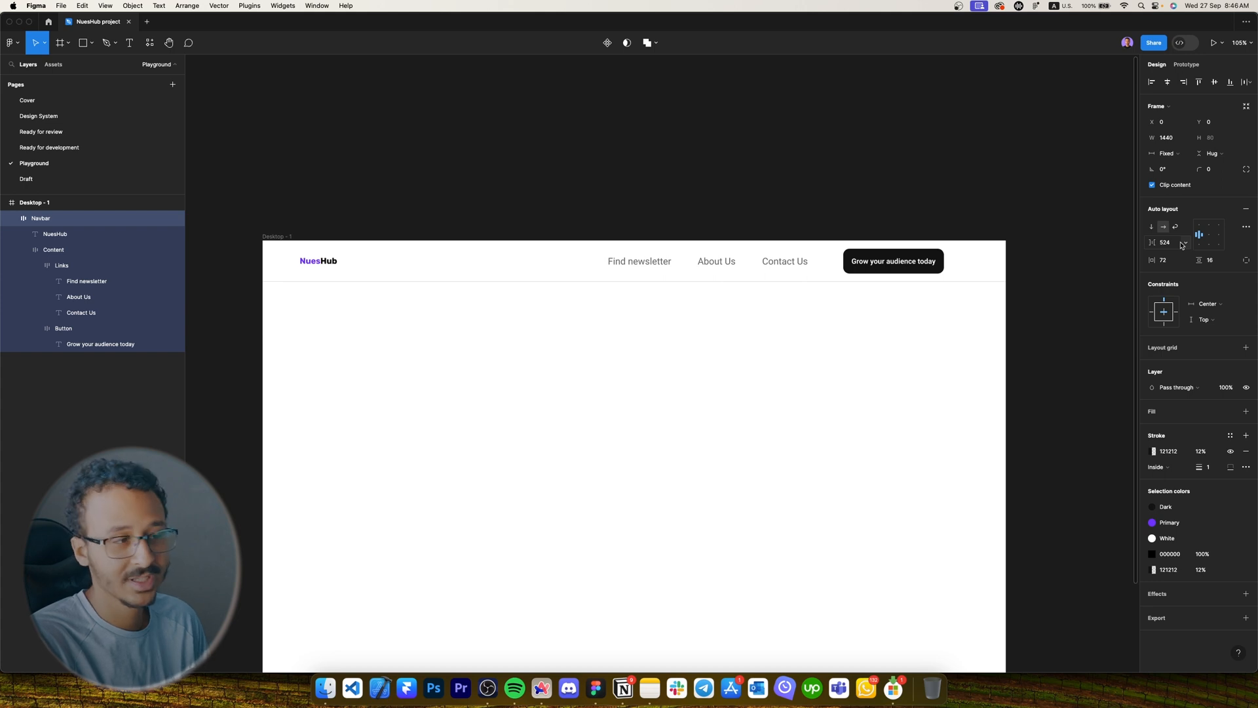
{"action": "left_click", "coordinate": [1183, 244]}
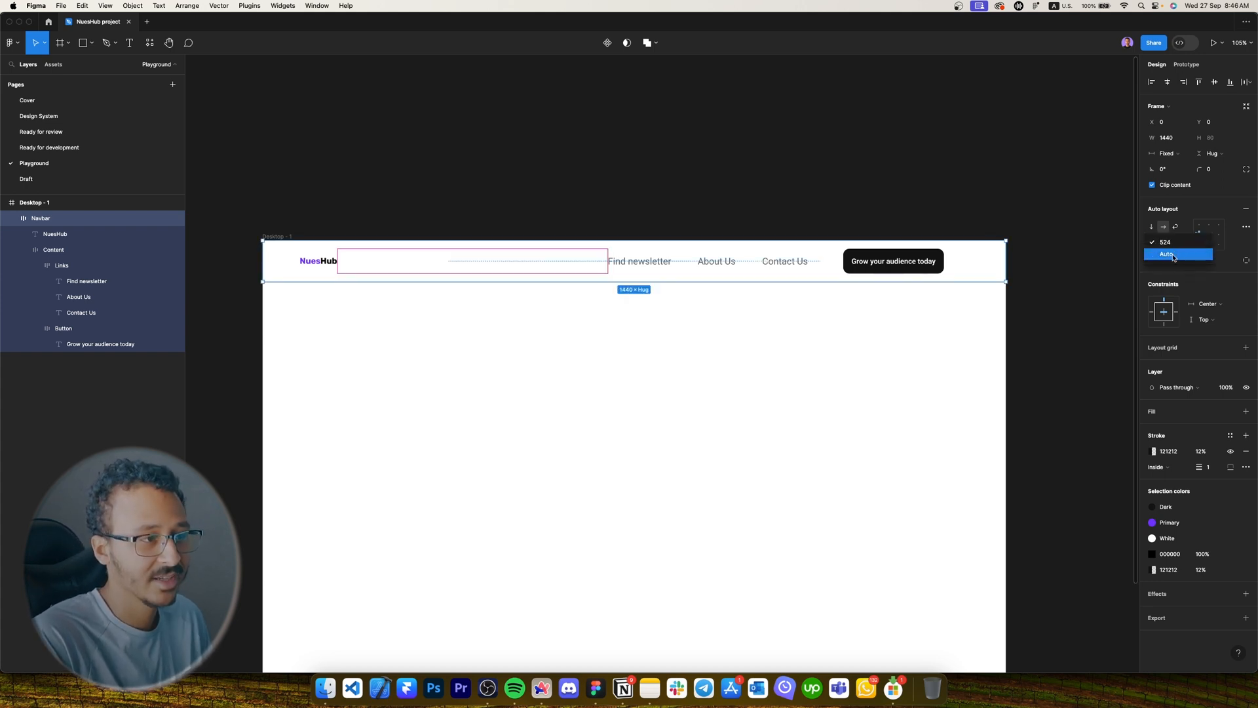
{"action": "left_click", "coordinate": [1178, 254]}
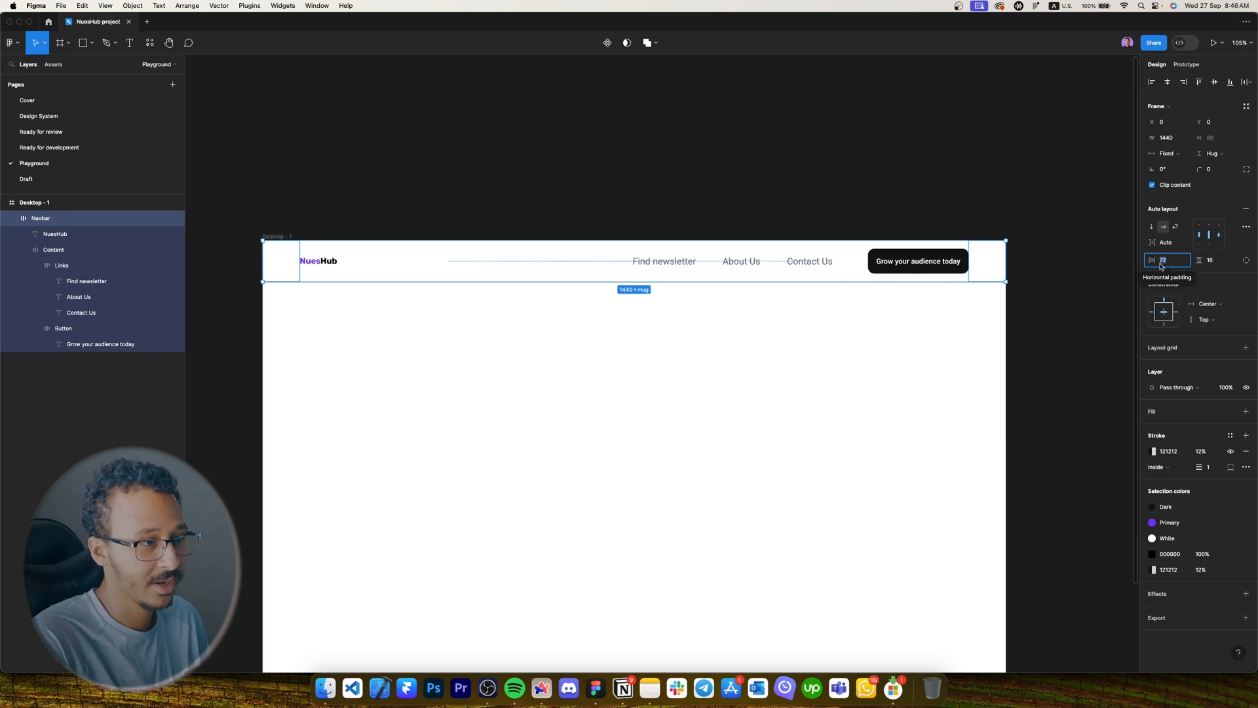
{"action": "type", "text": "120"}
{"action": "key", "text": "Return"}
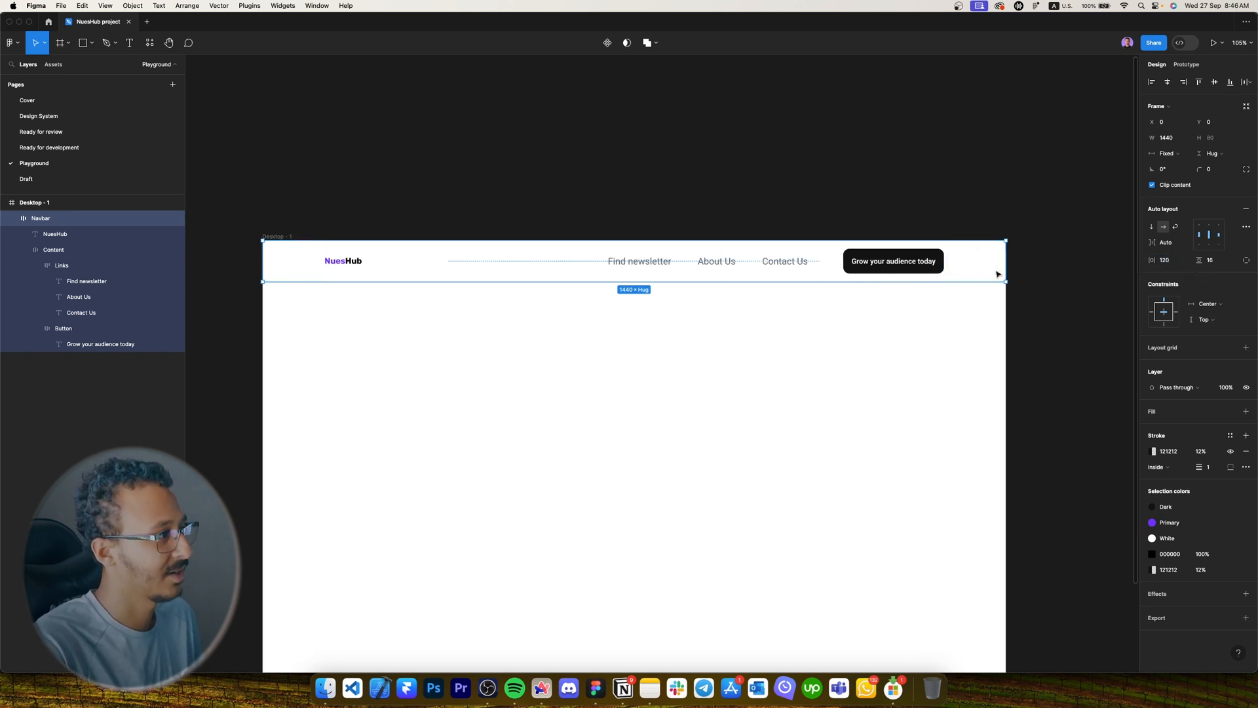
{"action": "scroll", "coordinate": [755, 317], "scroll_direction": "up", "scroll_amount": 5}
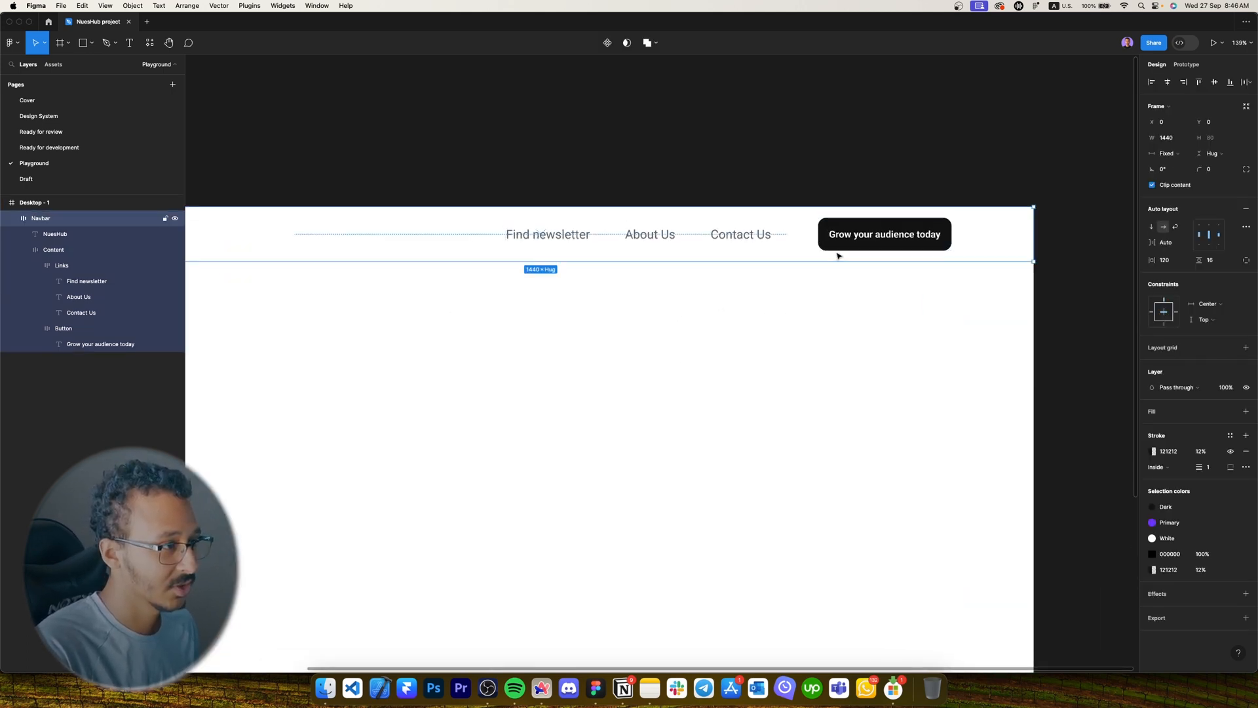
{"action": "scroll", "coordinate": [844, 249], "scroll_direction": "down", "scroll_amount": 5}
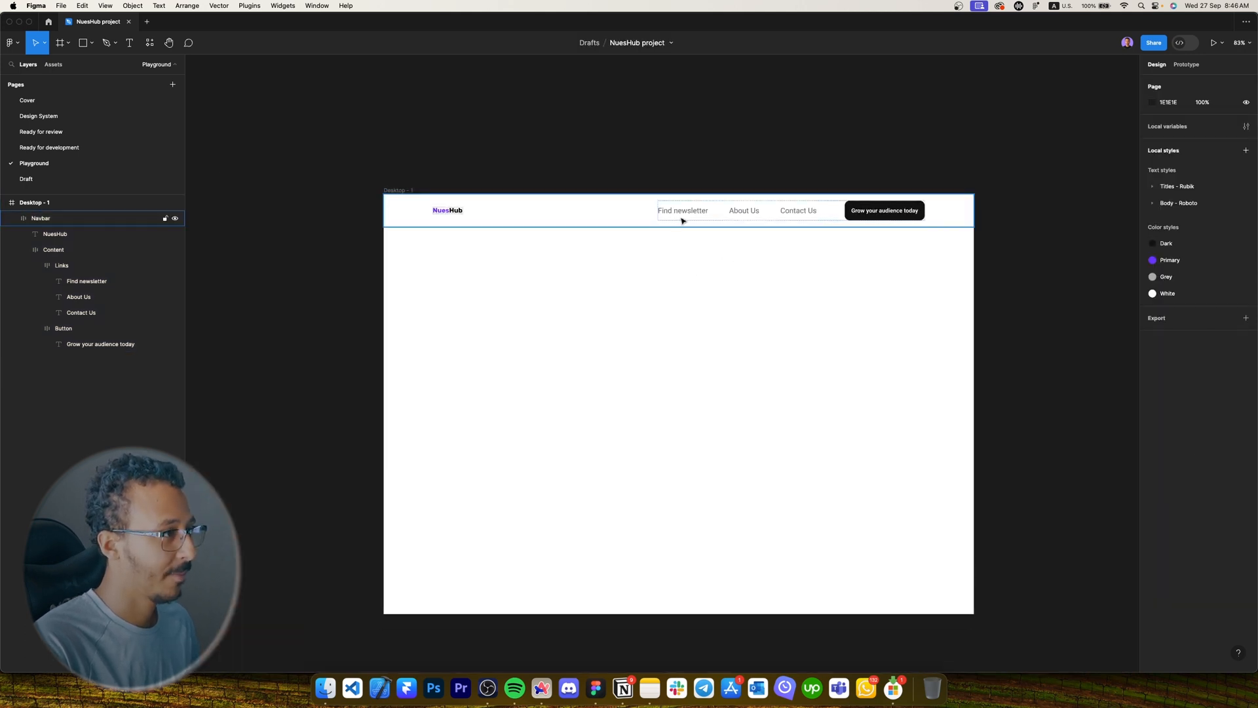
{"action": "left_click_drag", "start_coordinate": [974, 215], "coordinate": [856, 213]}
{"action": "key", "text": "super+z"}
{"action": "left_click", "coordinate": [816, 213]}
{"action": "key", "text": "super+d"}
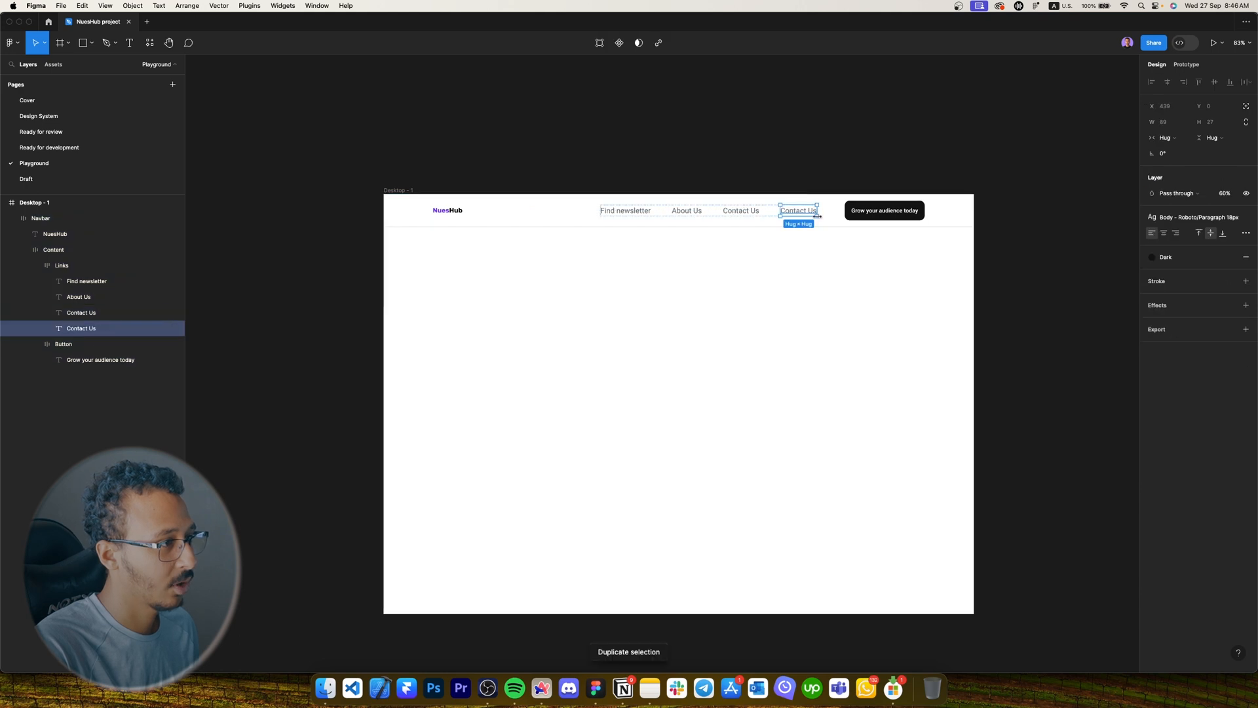
{"action": "key", "text": "super+d"}
{"action": "key", "text": "super+d"}
{"action": "left_click", "coordinate": [767, 244]}
{"action": "key", "text": "super+z"}
{"action": "key", "text": "super+z"}
{"action": "key", "text": "super+z"}
{"action": "key", "text": "super+z"}
{"action": "key", "text": "super+z"}
{"action": "key", "text": "super+z"}
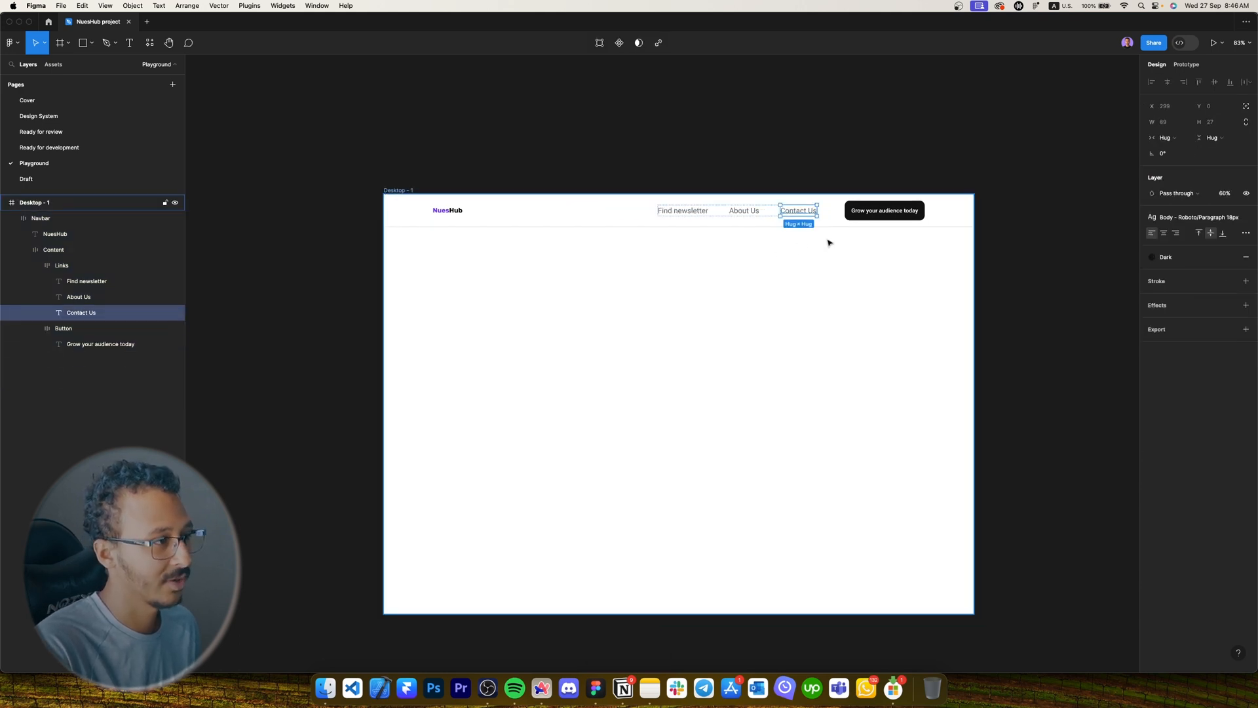
{"action": "double_click", "coordinate": [873, 211]}
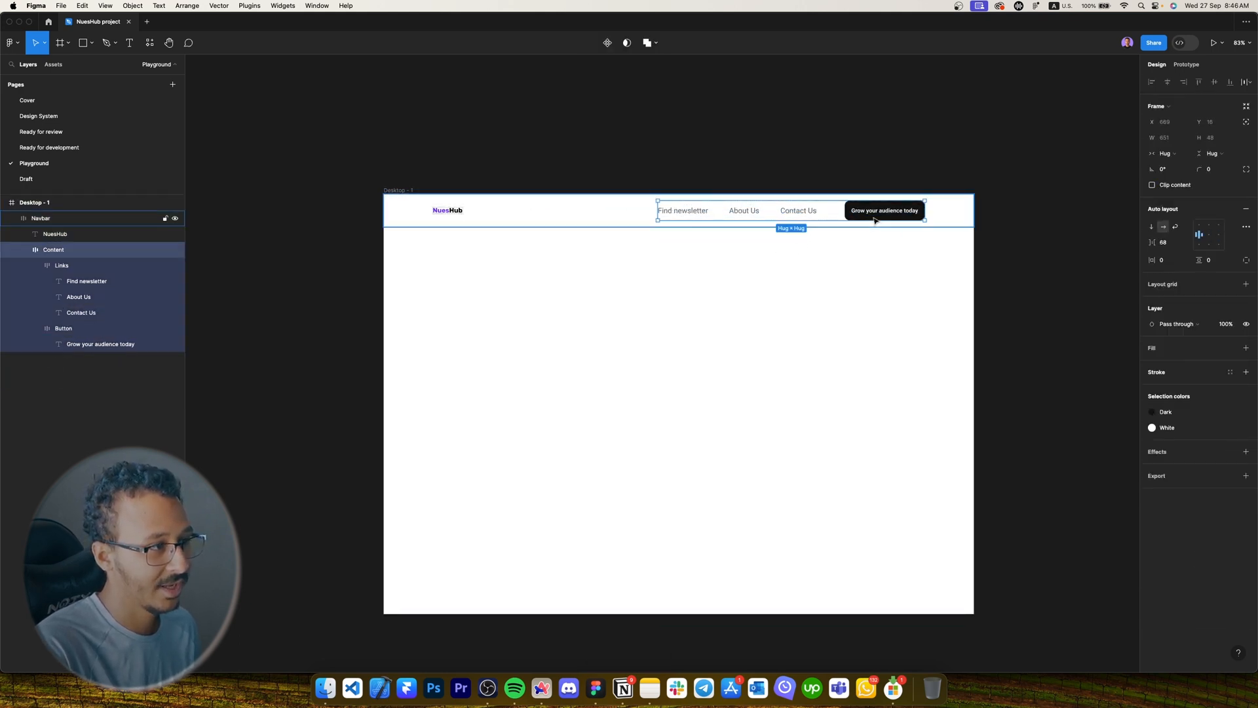
{"action": "left_click", "coordinate": [879, 208]}
{"action": "key", "text": "super+d"}
{"action": "key", "text": "super+z"}
{"action": "left_click", "coordinate": [813, 211]}
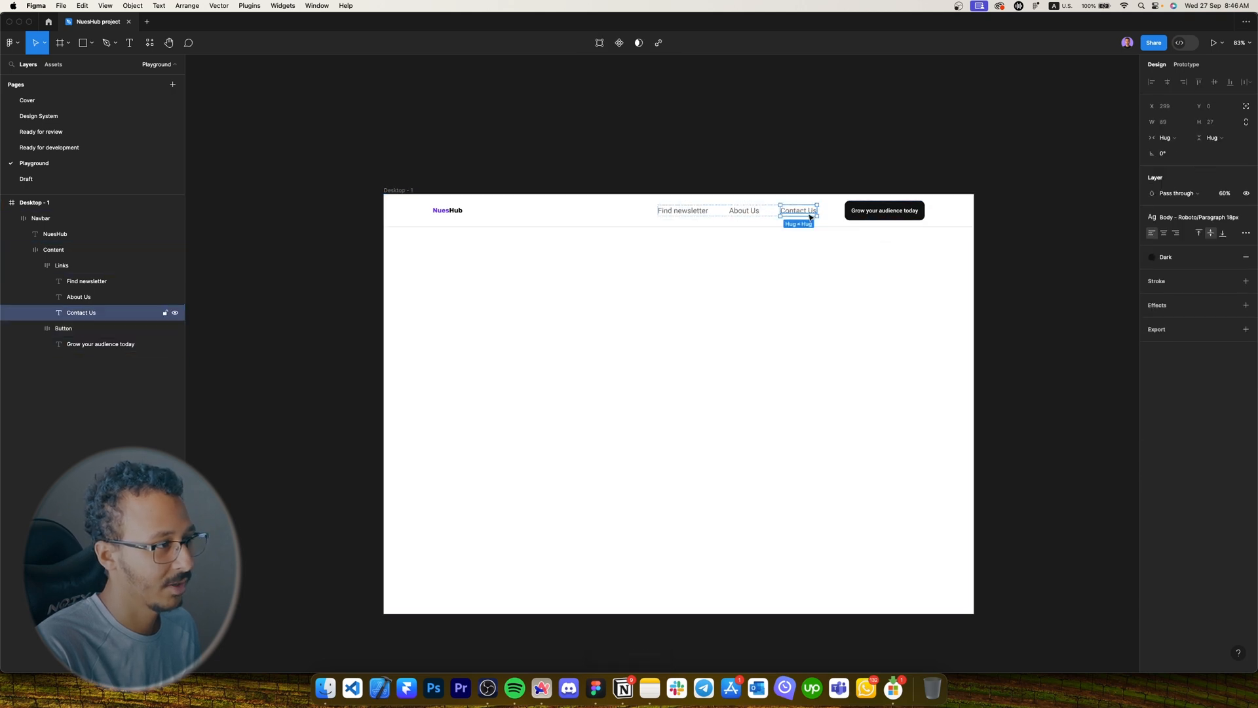
{"action": "key", "text": "super+d"}
{"action": "key", "text": "super+d"}
{"action": "key", "text": "super+d"}
{"action": "left_click", "coordinate": [802, 271]}
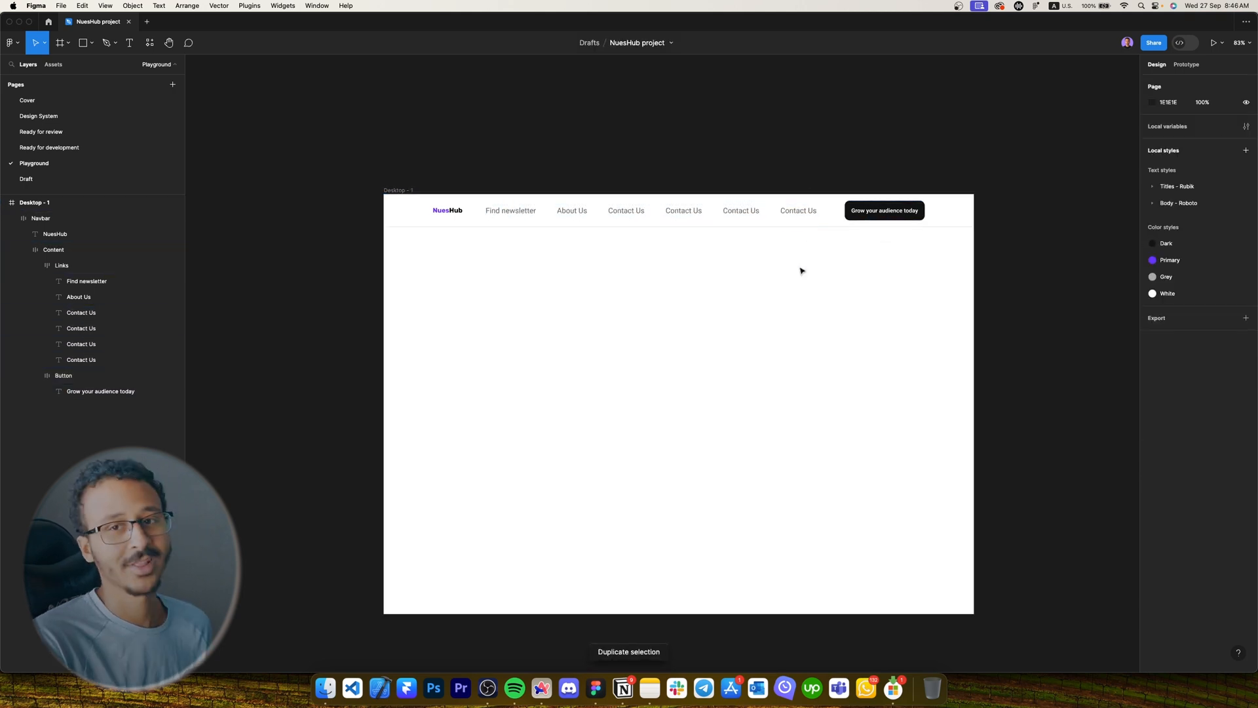
{"action": "key", "text": "super+z"}
{"action": "key", "text": "super+z"}
{"action": "key", "text": "super+z"}
{"action": "key", "text": "super+z"}
{"action": "left_click", "coordinate": [803, 270]}
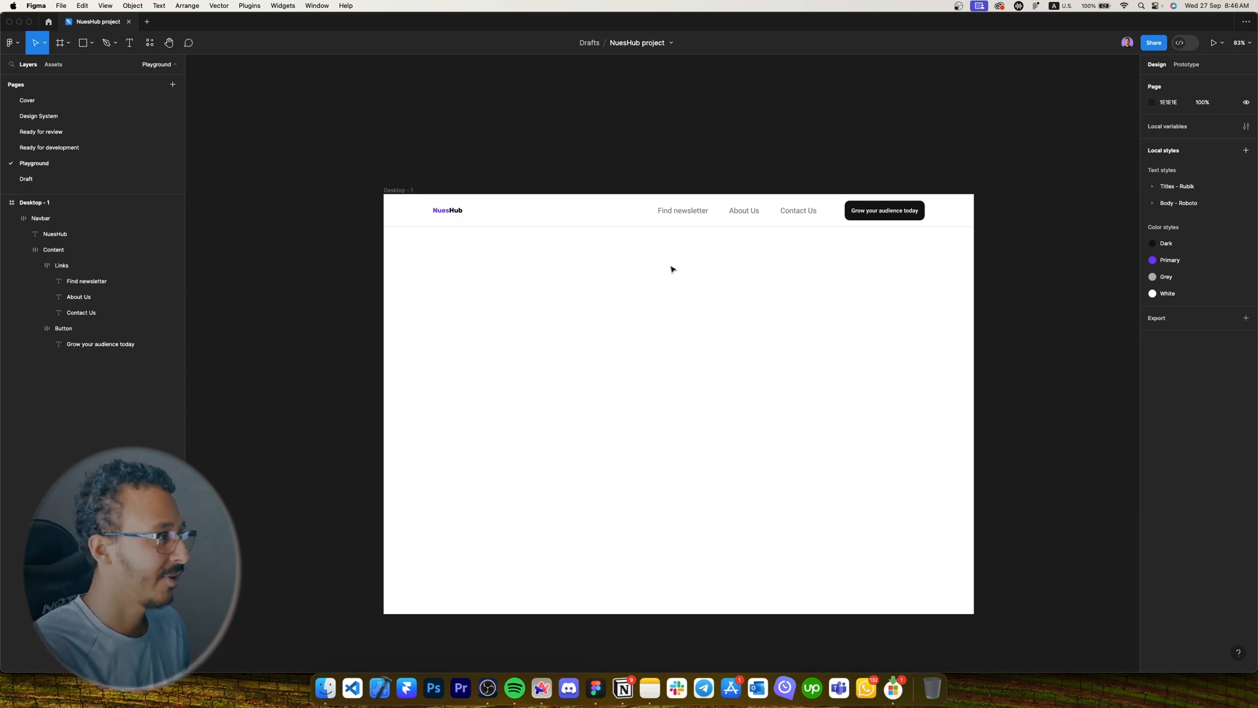
Draw a frame below the navbar and set its height to 700.
{"action": "key", "text": "f"}
{"action": "mouse_move", "coordinate": [384, 227]}
{"action": "left_mouse_down"}
{"action": "mouse_move", "coordinate": [1008, 640]}
{"action": "mouse_move", "coordinate": [974, 608]}
{"action": "left_mouse_up"}
{"action": "left_click", "coordinate": [1215, 137]}
{"action": "type", "text": "700"}
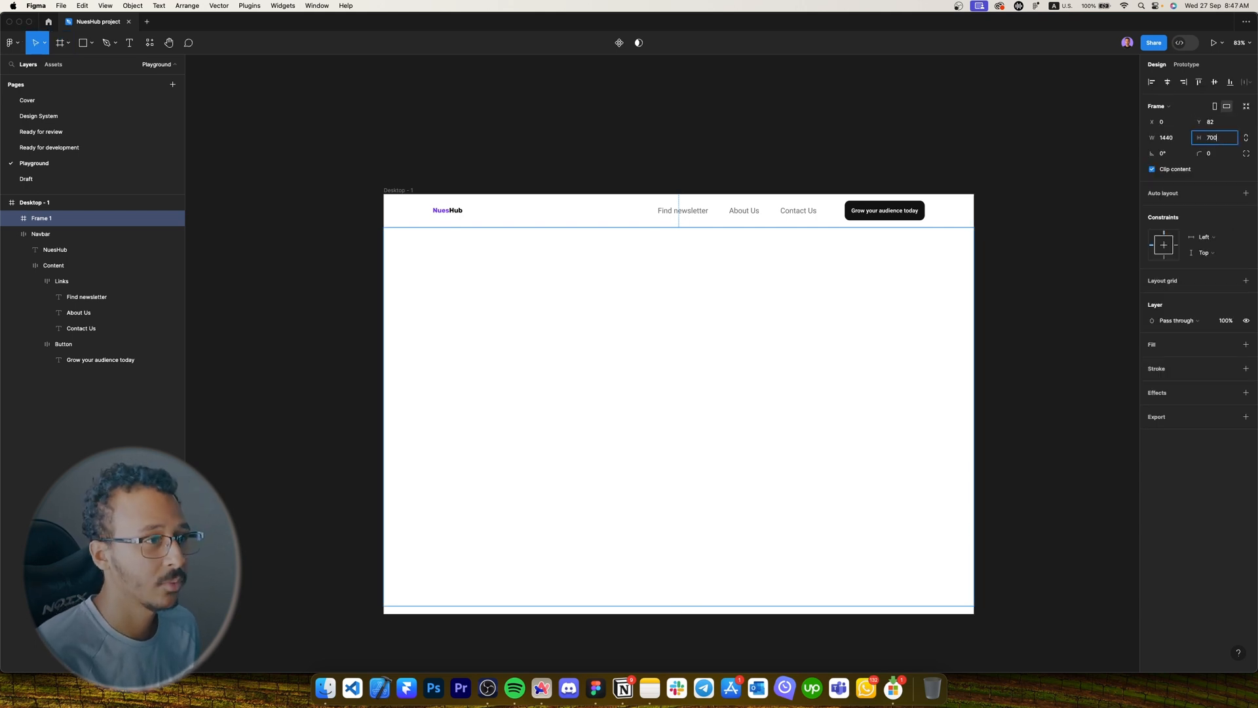
{"action": "key", "text": "Return"}
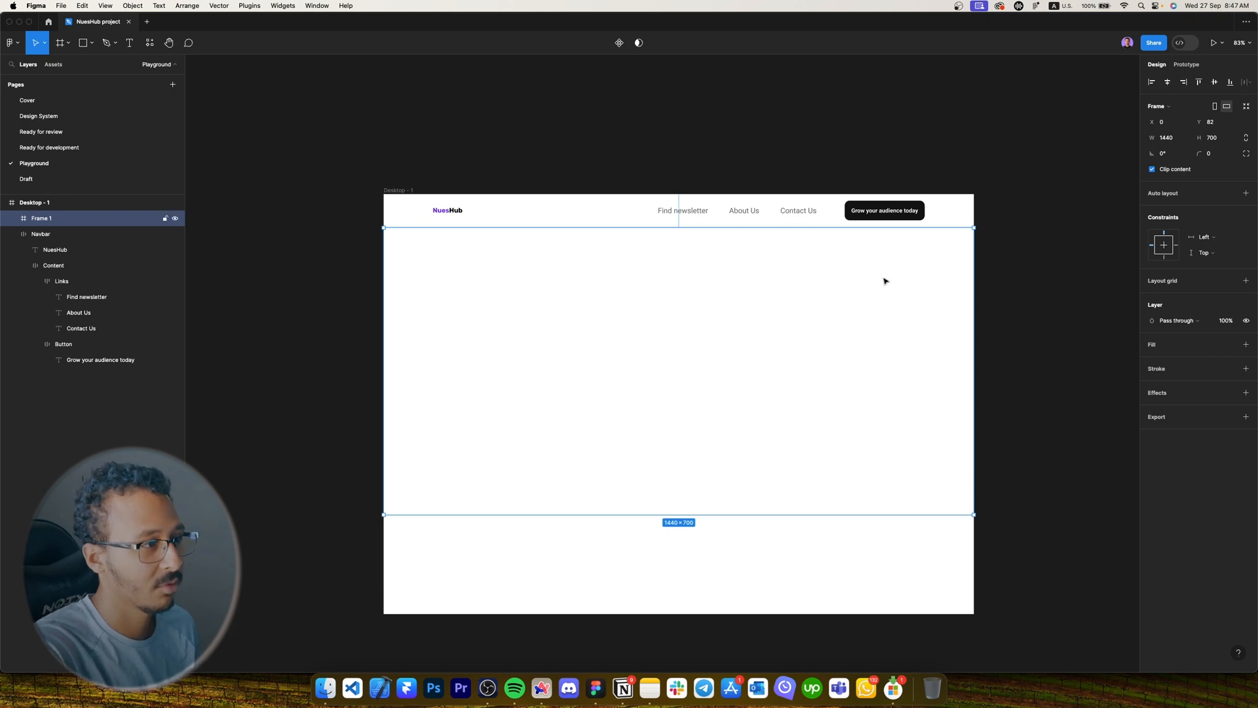
Add a thin black stroke border to the new frame.
{"action": "scroll", "coordinate": [1031, 287], "scroll_direction": "down", "scroll_amount": 1}
{"action": "left_click", "coordinate": [1245, 368]}
{"action": "left_click", "coordinate": [1188, 384]}
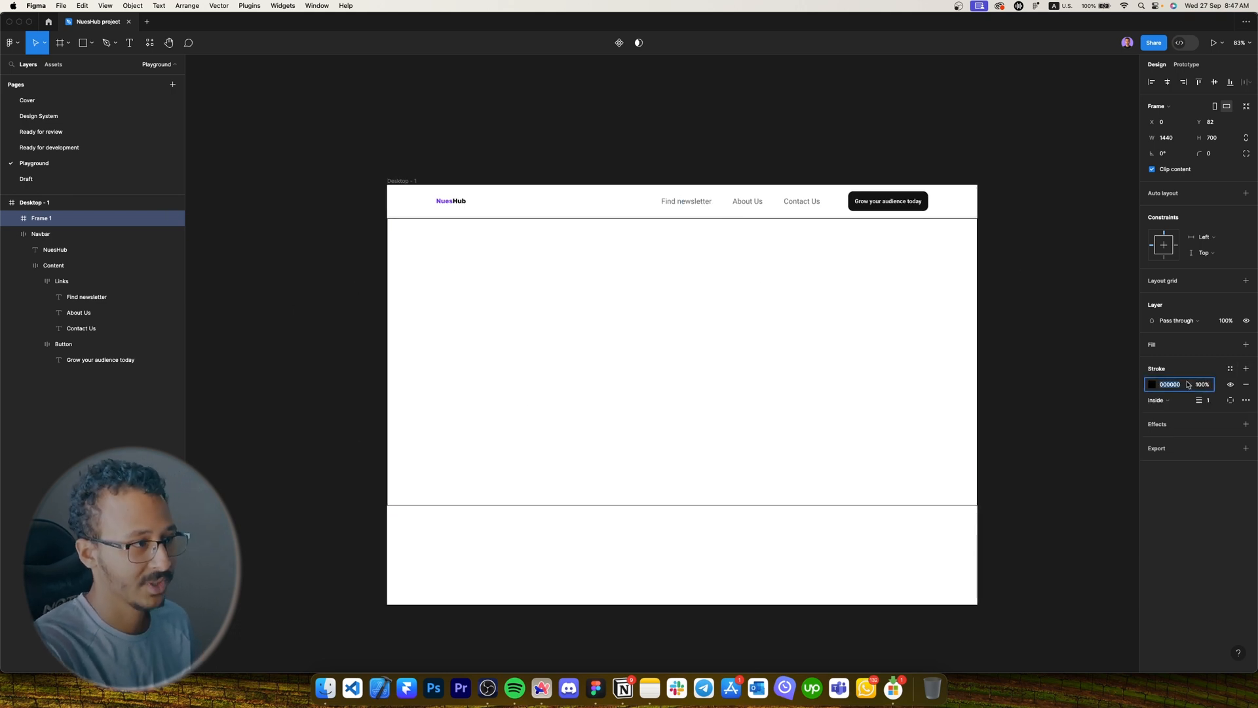
{"action": "left_click", "coordinate": [1011, 341]}
{"action": "scroll", "coordinate": [500, 295], "scroll_direction": "up", "scroll_amount": 3}
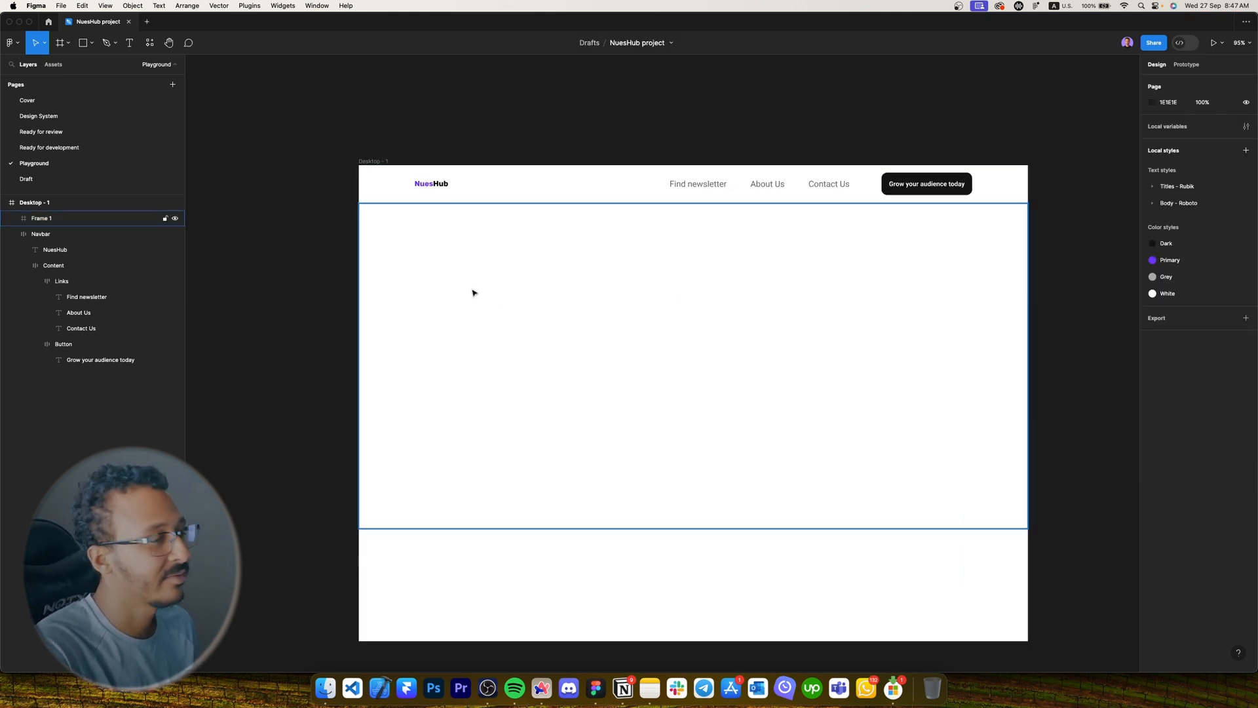
Add the text 'Hundreds of newsletter in one place' inside the hero frame.
{"action": "scroll", "coordinate": [473, 292], "scroll_direction": "up", "scroll_amount": 5}
{"action": "key", "text": "t"}
{"action": "left_click", "coordinate": [472, 291]}
{"action": "type", "text": "s"}
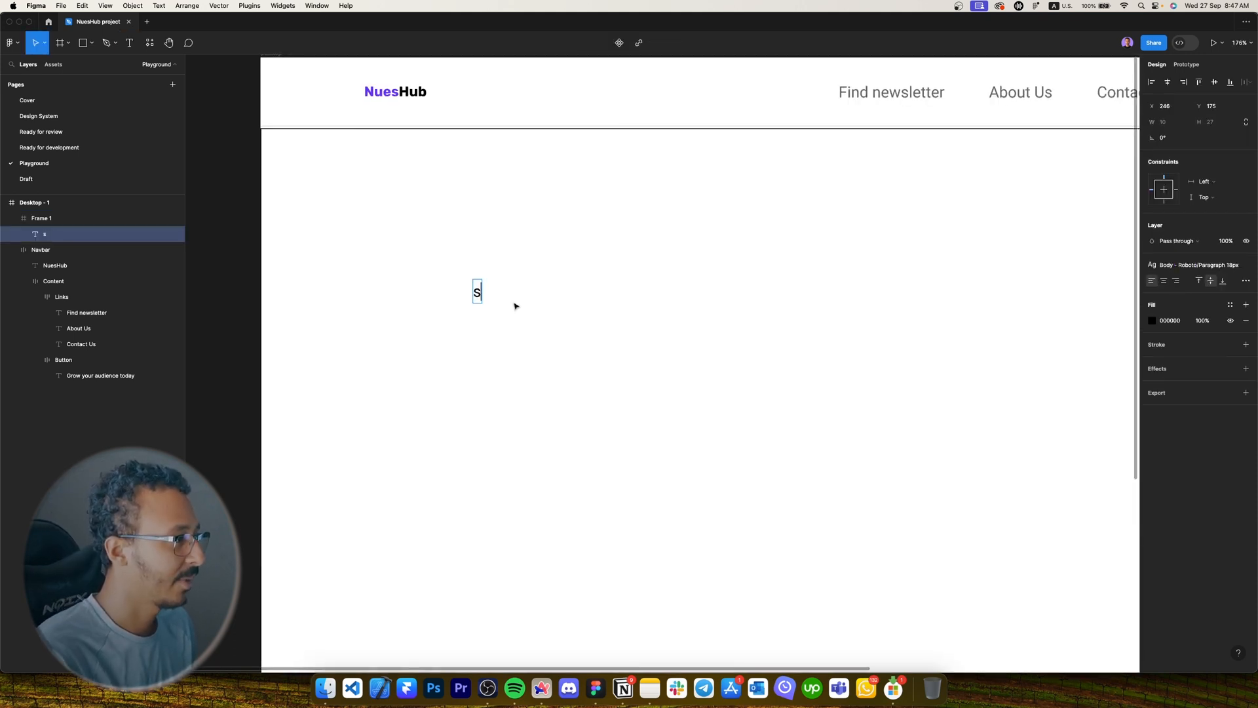
{"action": "key", "text": "super+a"}
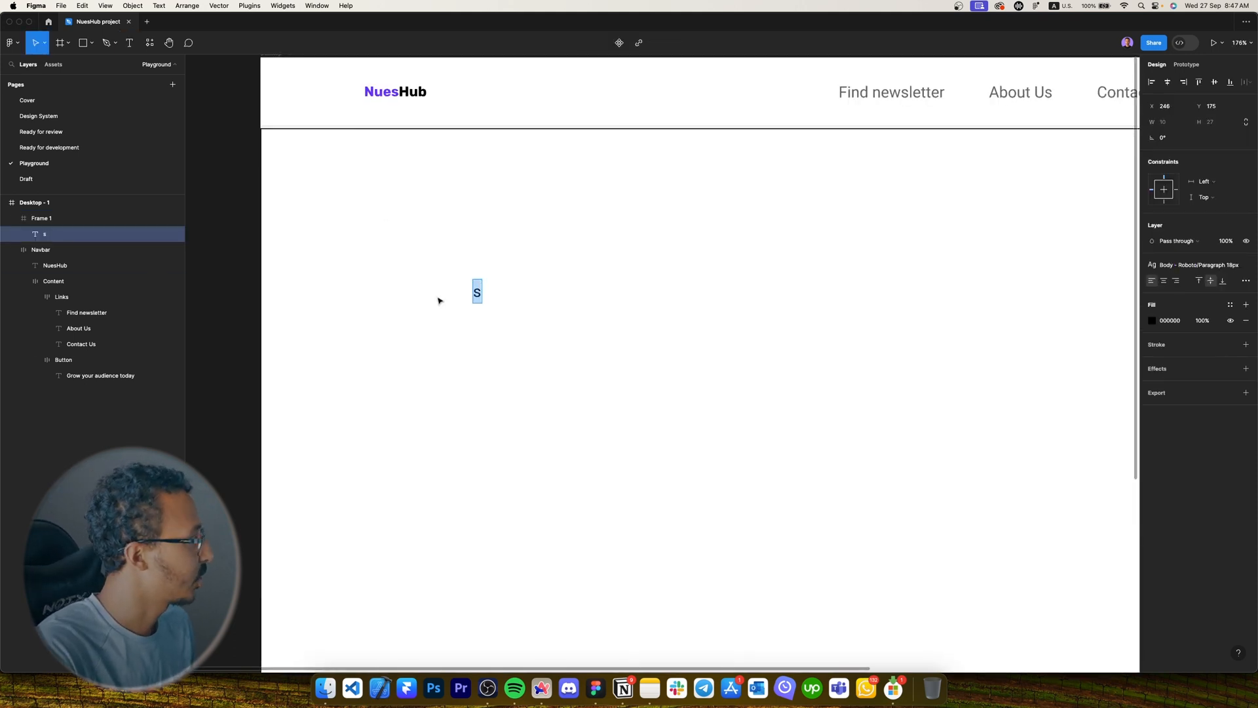
{"action": "type", "text": "Hundreds of n"}
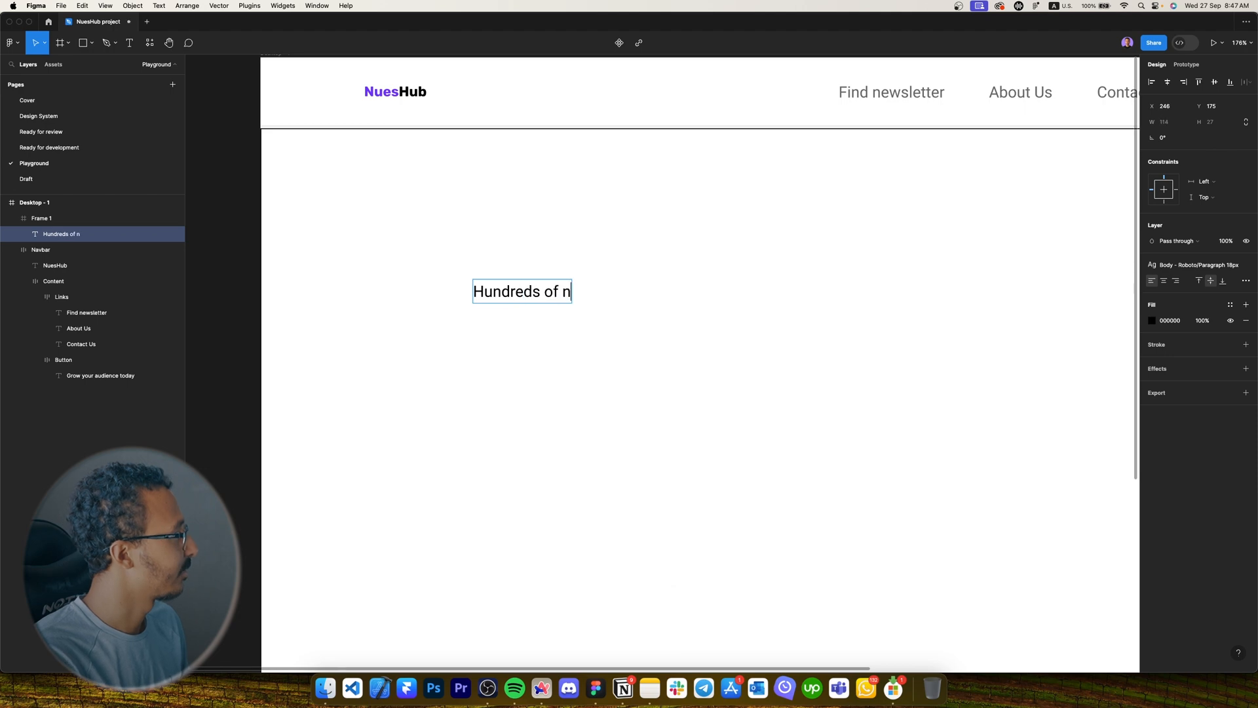
{"action": "type", "text": "ewsletter in one place"}
{"action": "key", "text": "Escape"}
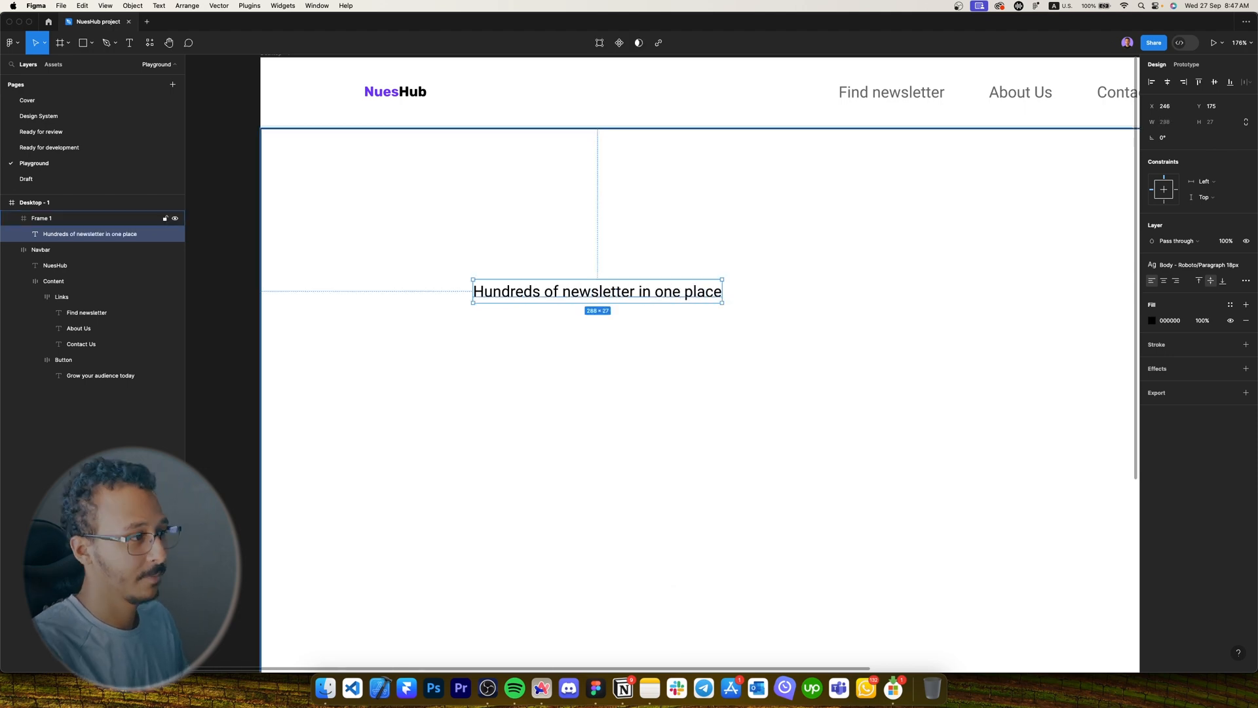
Make the eyebrow Primary purple in Caption 2 - 12px, moved left to X 144.
{"action": "left_click", "coordinate": [1229, 304]}
{"action": "left_click", "coordinate": [1061, 390]}
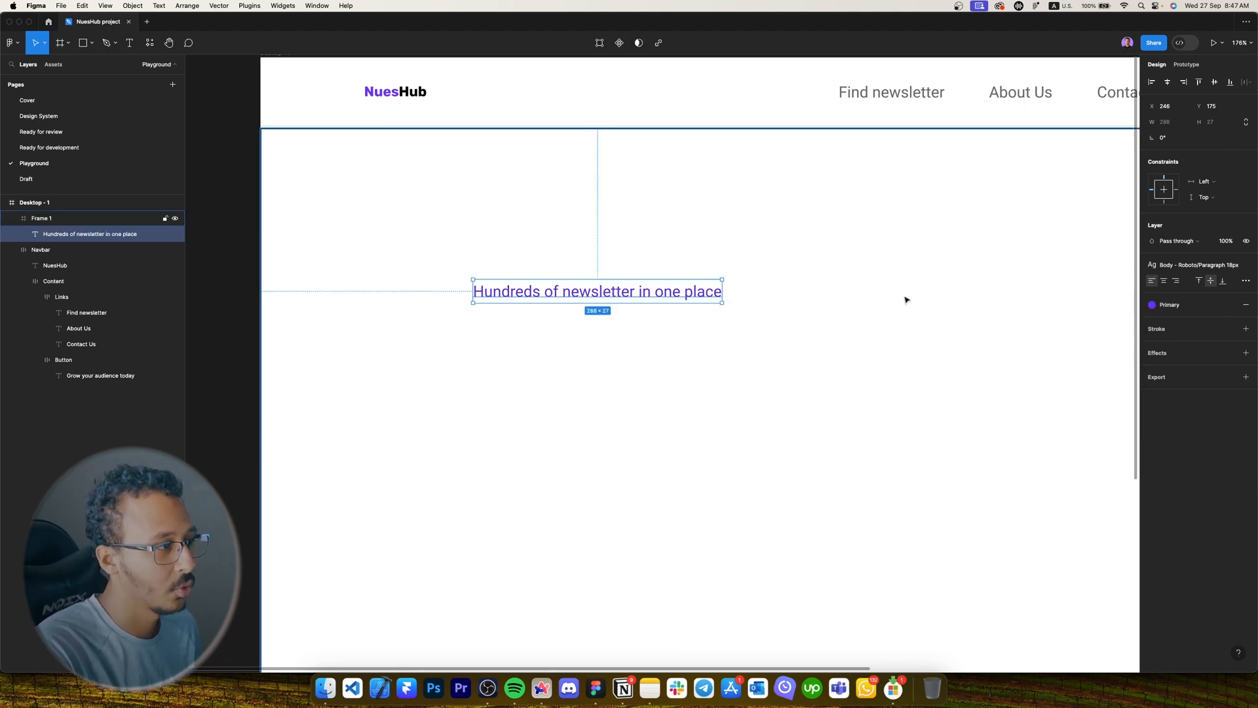
{"action": "left_click", "coordinate": [1224, 267]}
{"action": "type", "text": "12"}
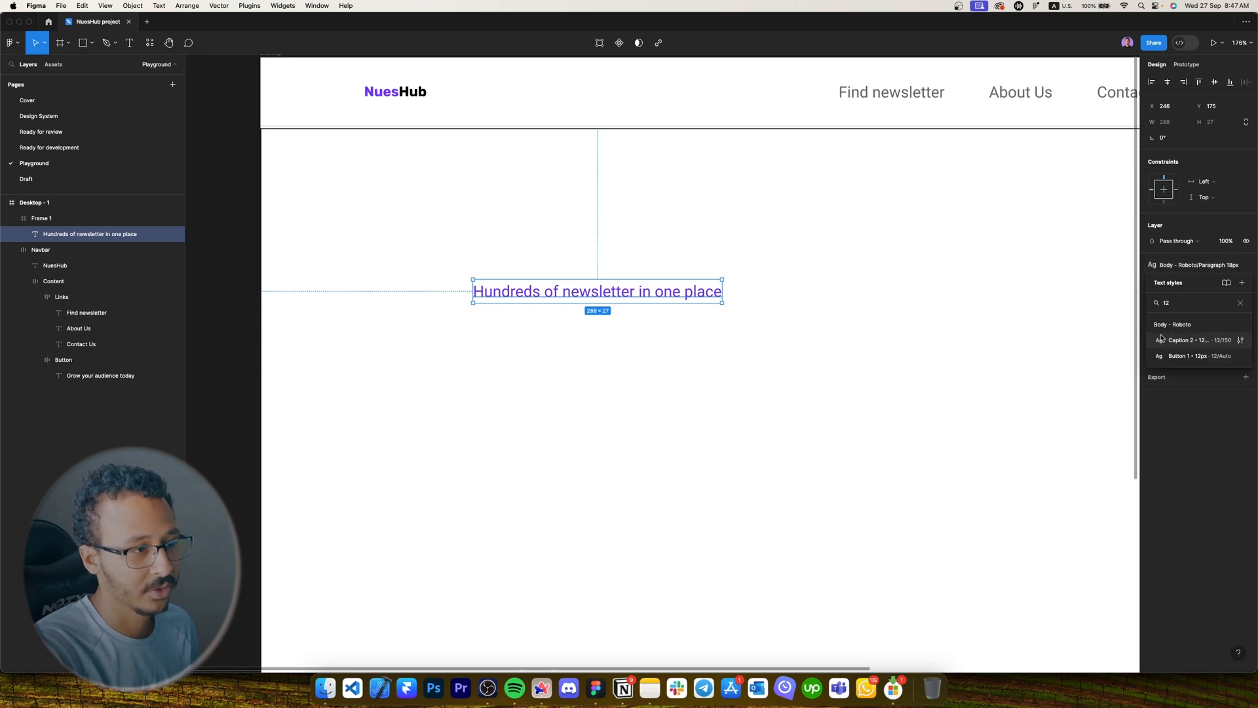
{"action": "left_click", "coordinate": [1186, 340]}
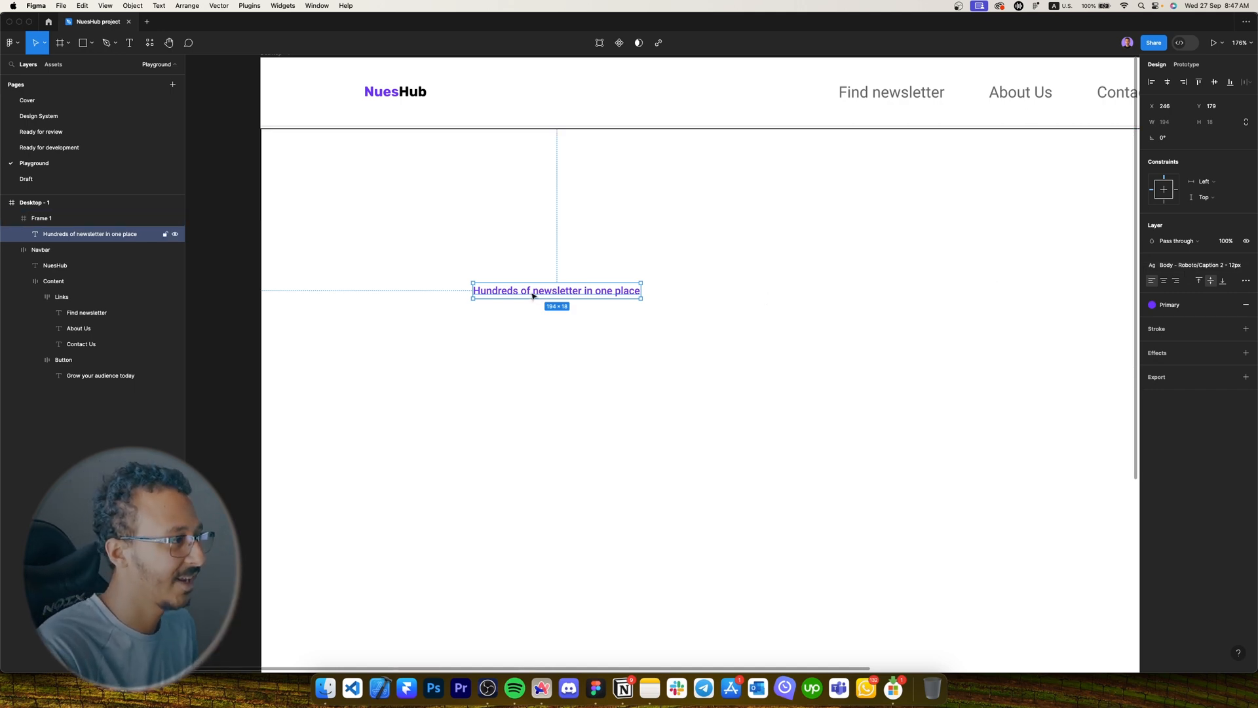
{"action": "left_click_drag", "start_coordinate": [533, 295], "coordinate": [427, 332]}
{"action": "scroll", "coordinate": [426, 287], "scroll_direction": "down", "scroll_amount": 1}
Apply Titles H1 to the copied line and retype it as 'Looking for a life changer newsletter to Subscribe?'.
{"action": "left_click", "coordinate": [1220, 268]}
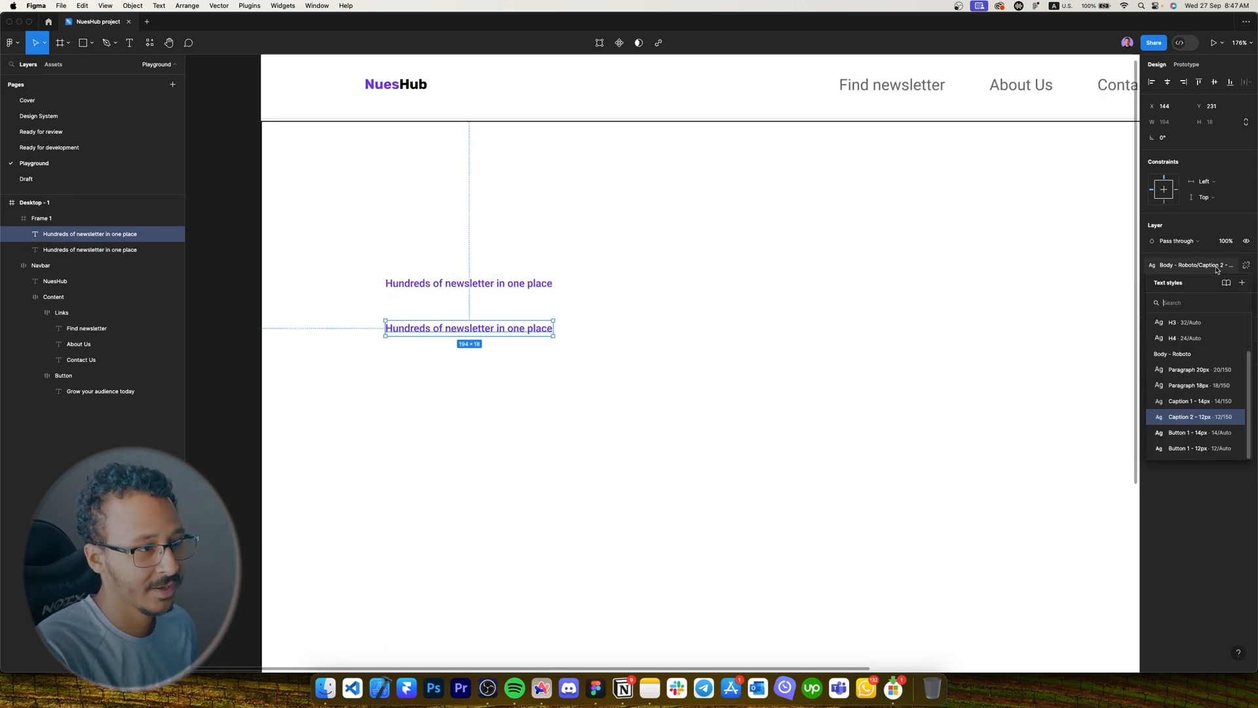
{"action": "scroll", "coordinate": [553, 319], "scroll_direction": "down", "scroll_amount": 5}
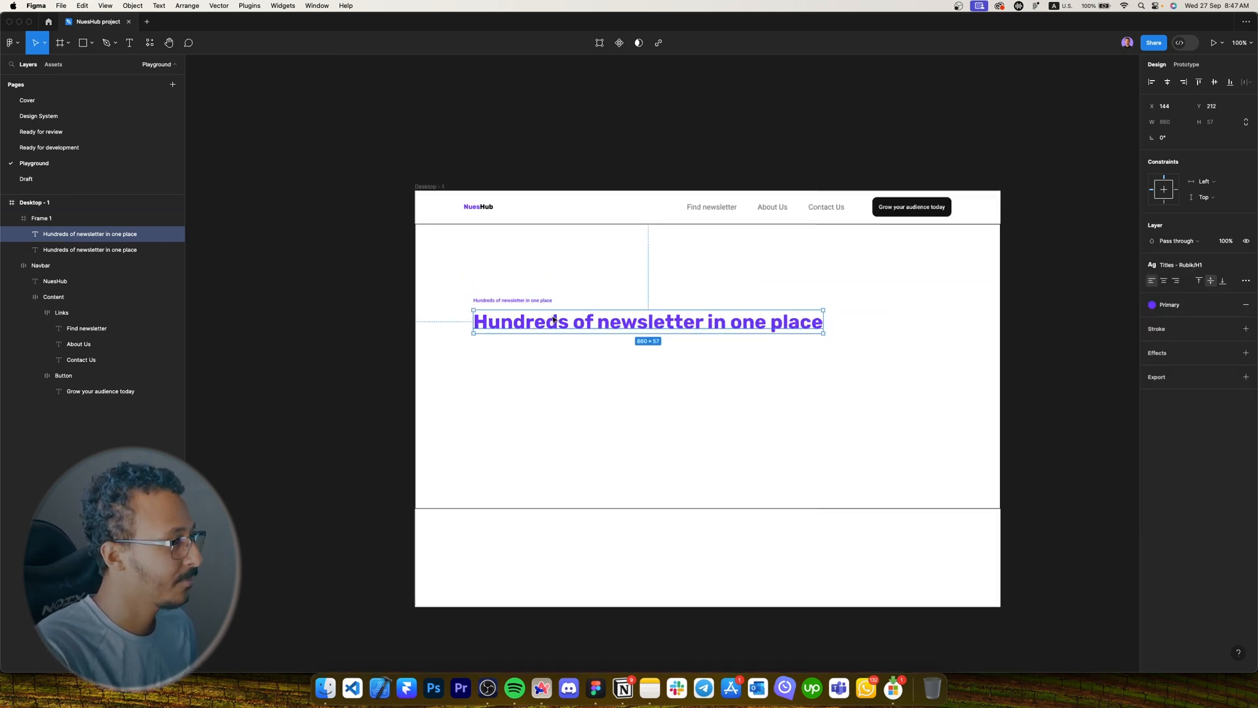
{"action": "key", "text": "Return"}
{"action": "key", "text": "Caps_Lock"}
{"action": "key", "text": "BackSpace"}
{"action": "key", "text": "Caps_Lock"}
{"action": "type", "text": "Lo"}
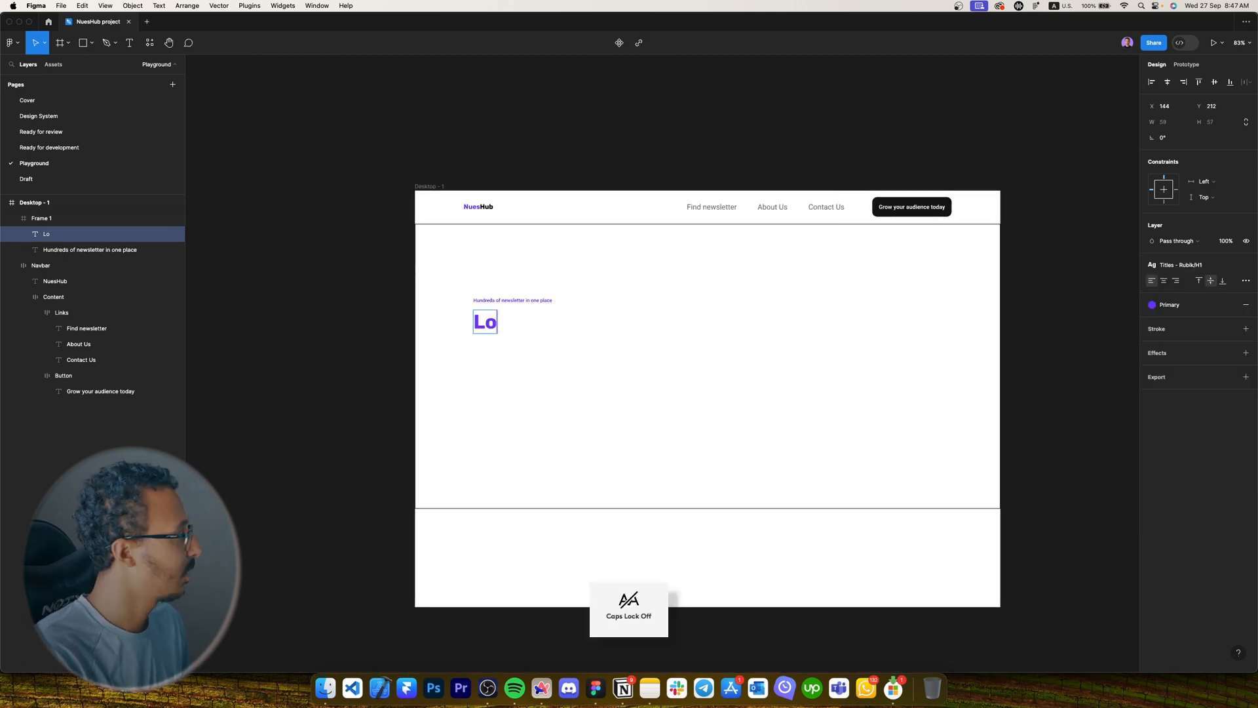
{"action": "type", "text": "oking for a life changer ne"}
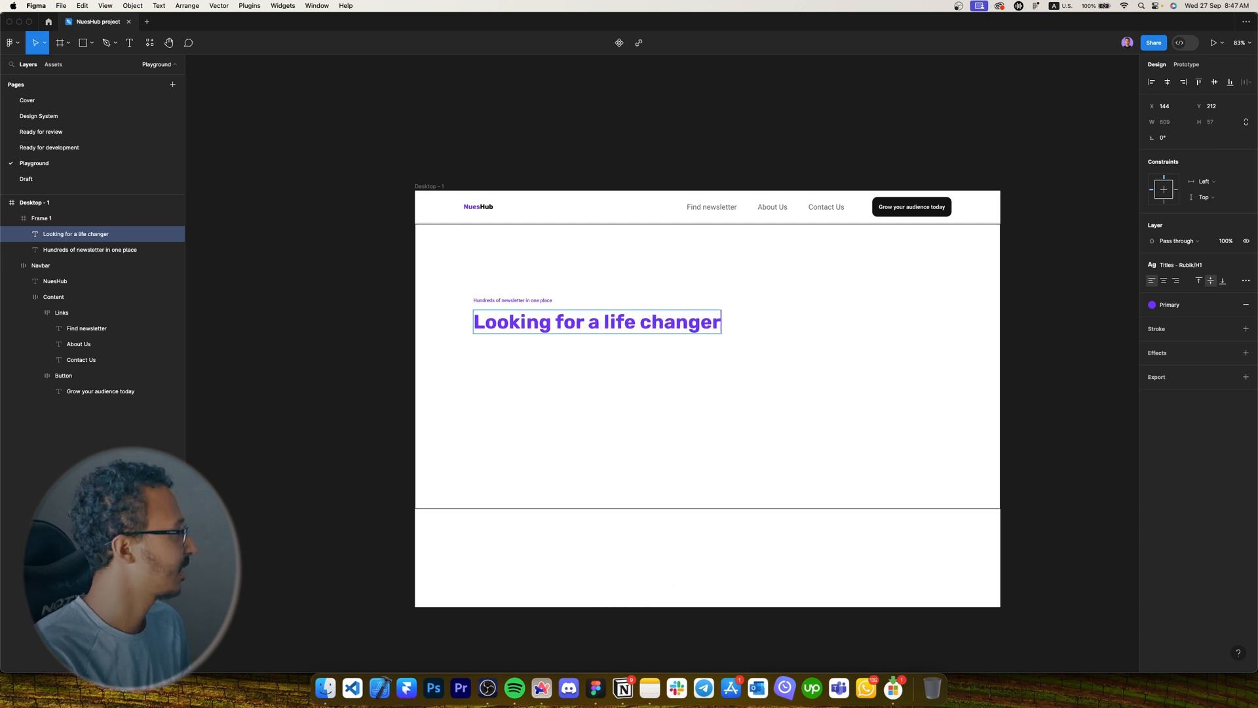
{"action": "key", "text": "Caps_Lock"}
{"action": "type", "text": "wsletter to"}
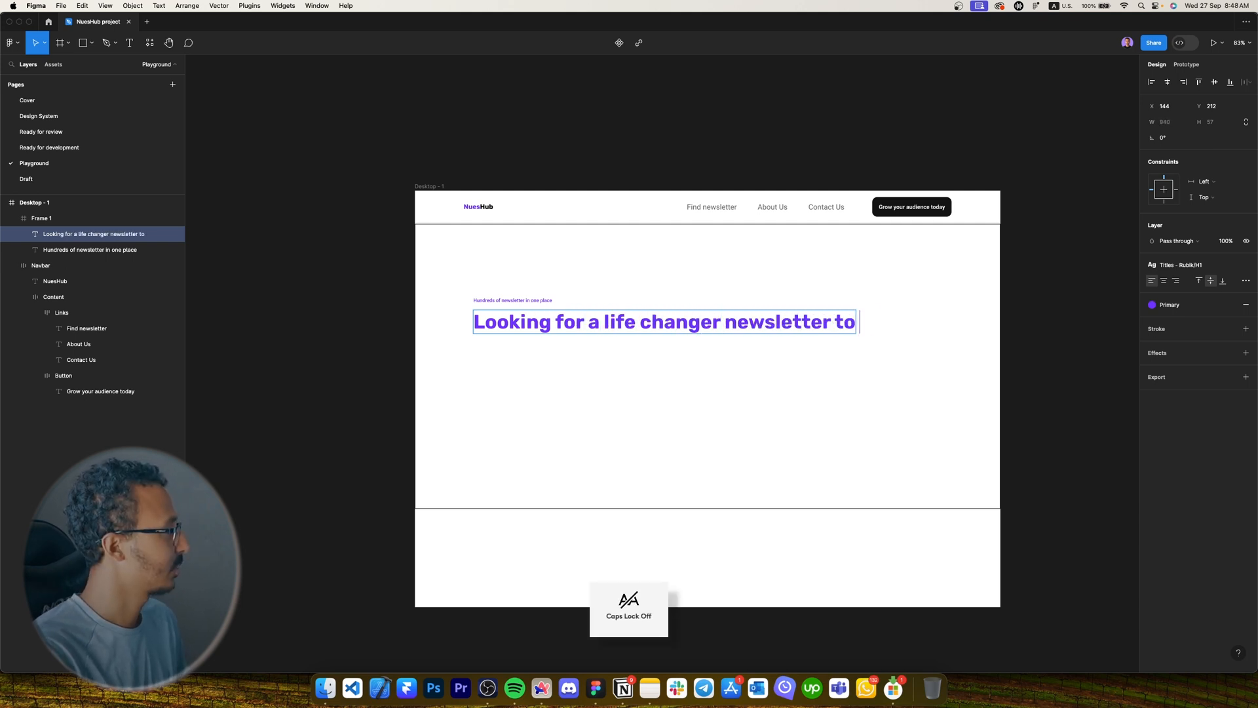
{"action": "key", "text": "Caps_Lock"}
{"action": "type", "text": "Subscribe?"}
{"action": "key", "text": "Escape"}
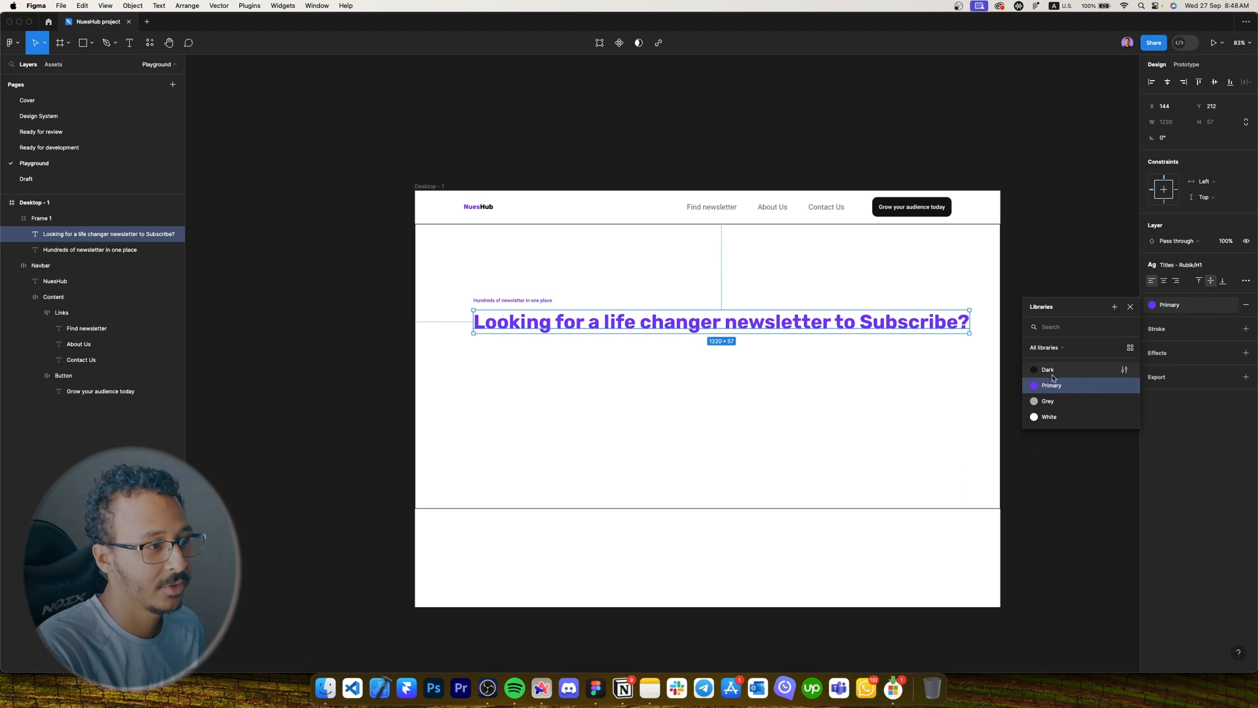
Colour the headline Dark, narrow it onto two lines, and duplicate it below.
{"action": "left_click", "coordinate": [1048, 370]}
{"action": "left_click_drag", "start_coordinate": [970, 321], "coordinate": [722, 334]}
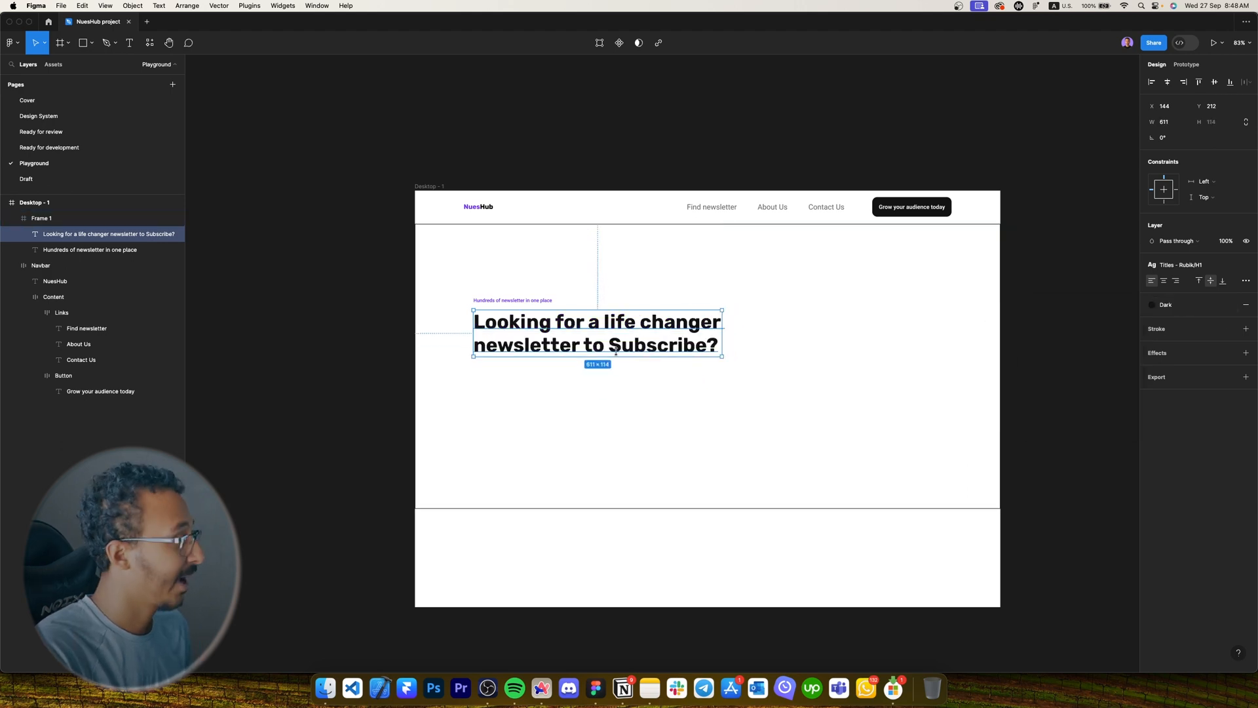
{"action": "left_click_drag", "start_coordinate": [583, 339], "coordinate": [583, 395]}
{"action": "left_click", "coordinate": [1181, 265]}
Style the headline copy as Paragraph 18px and replace its text with the description starting 'Find'.
{"action": "type", "text": "18"}
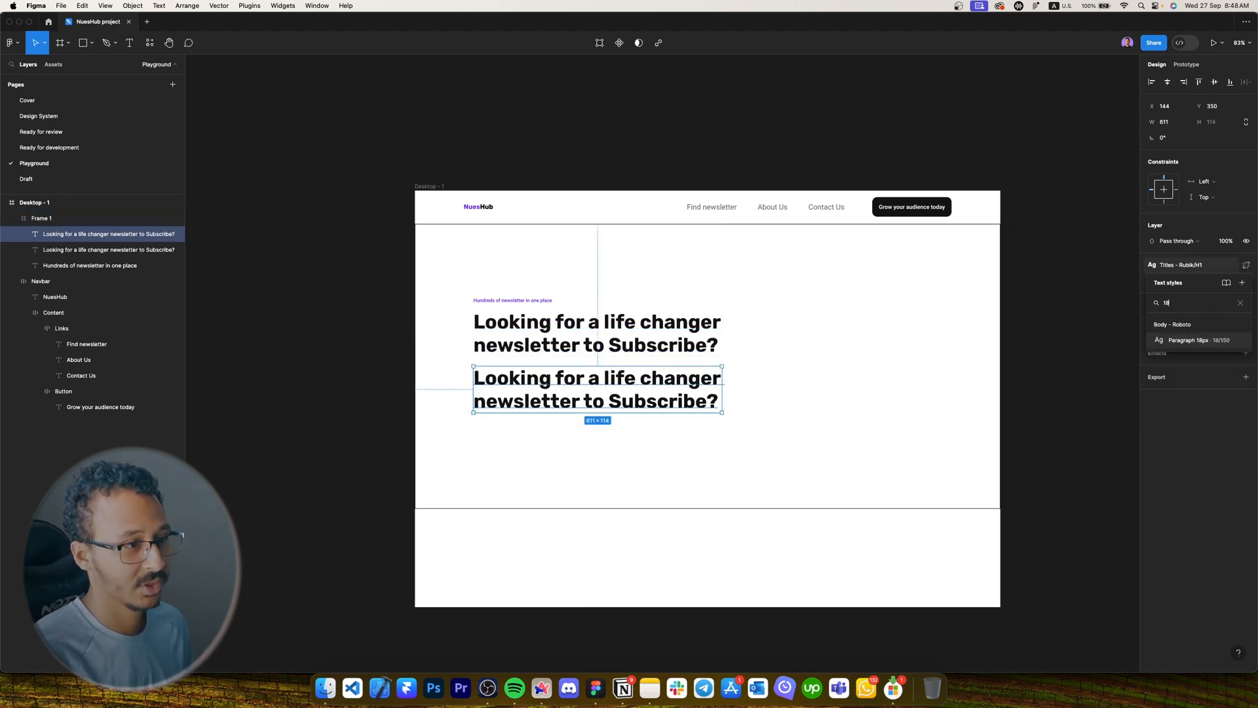
{"action": "left_click", "coordinate": [1189, 341]}
{"action": "scroll", "coordinate": [420, 410], "scroll_direction": "up", "scroll_amount": 2}
{"action": "scroll", "coordinate": [419, 410], "scroll_direction": "up", "scroll_amount": 3}
{"action": "key", "text": "Return"}
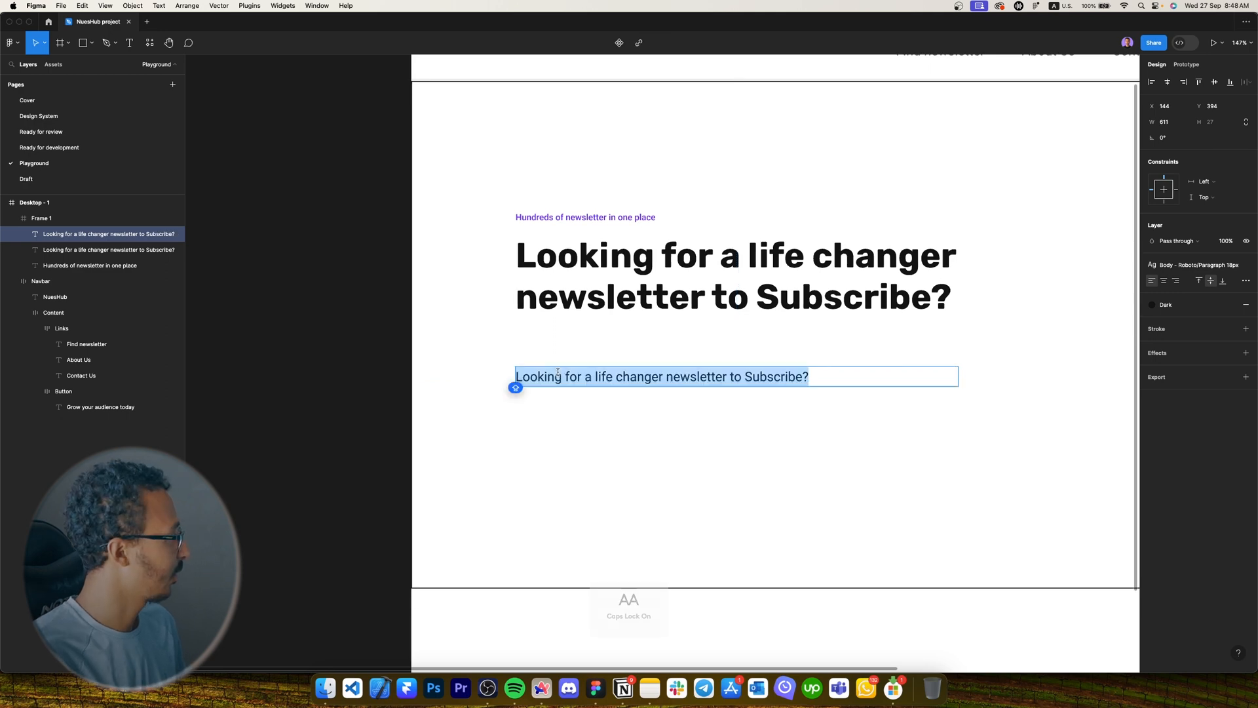
{"action": "type", "text": "Find"}
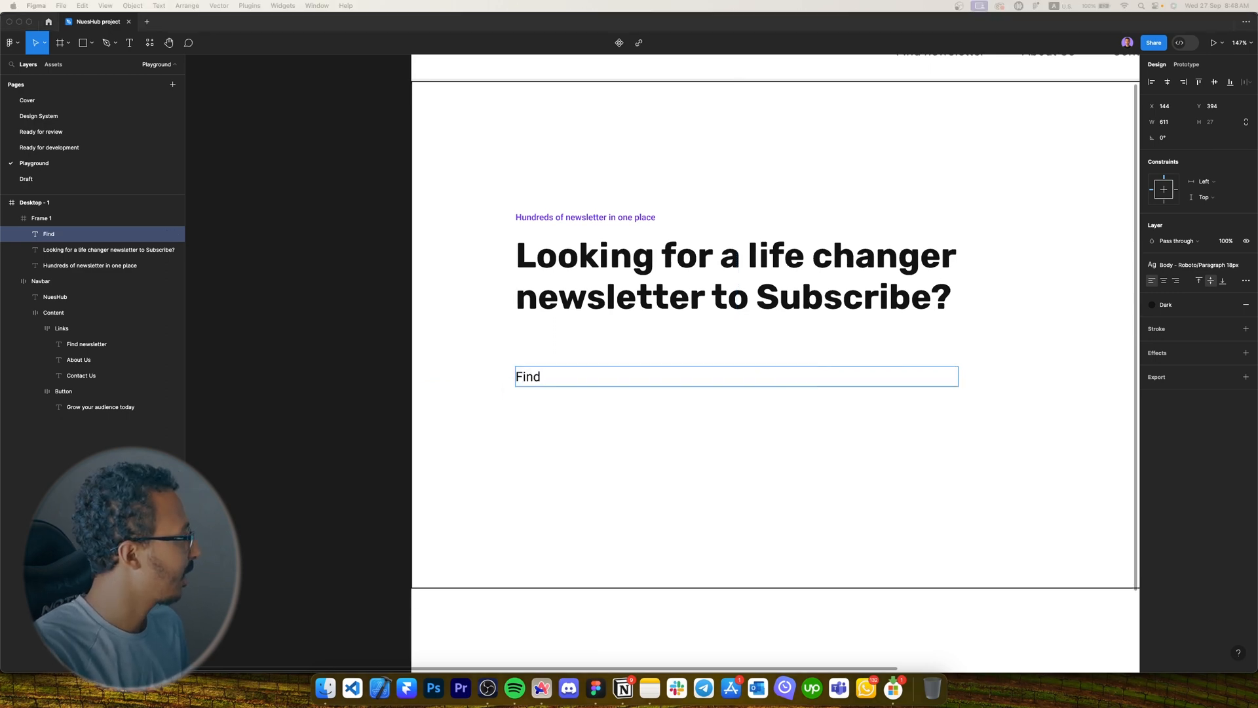
{"action": "left_click", "coordinate": [618, 375]}
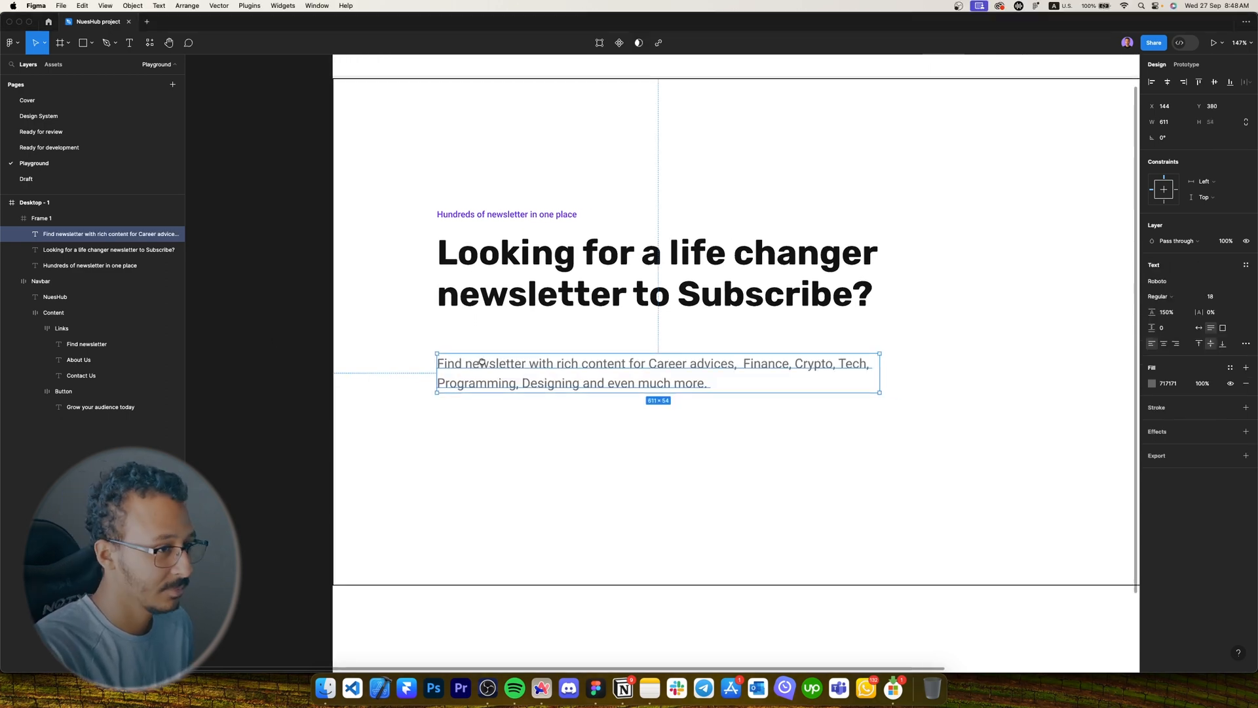
{"action": "scroll", "coordinate": [524, 362], "scroll_direction": "right", "scroll_amount": 1}
{"action": "key", "text": "shift+Up"}
{"action": "key", "text": "shift+Up"}
{"action": "key", "text": "shift+Up"}
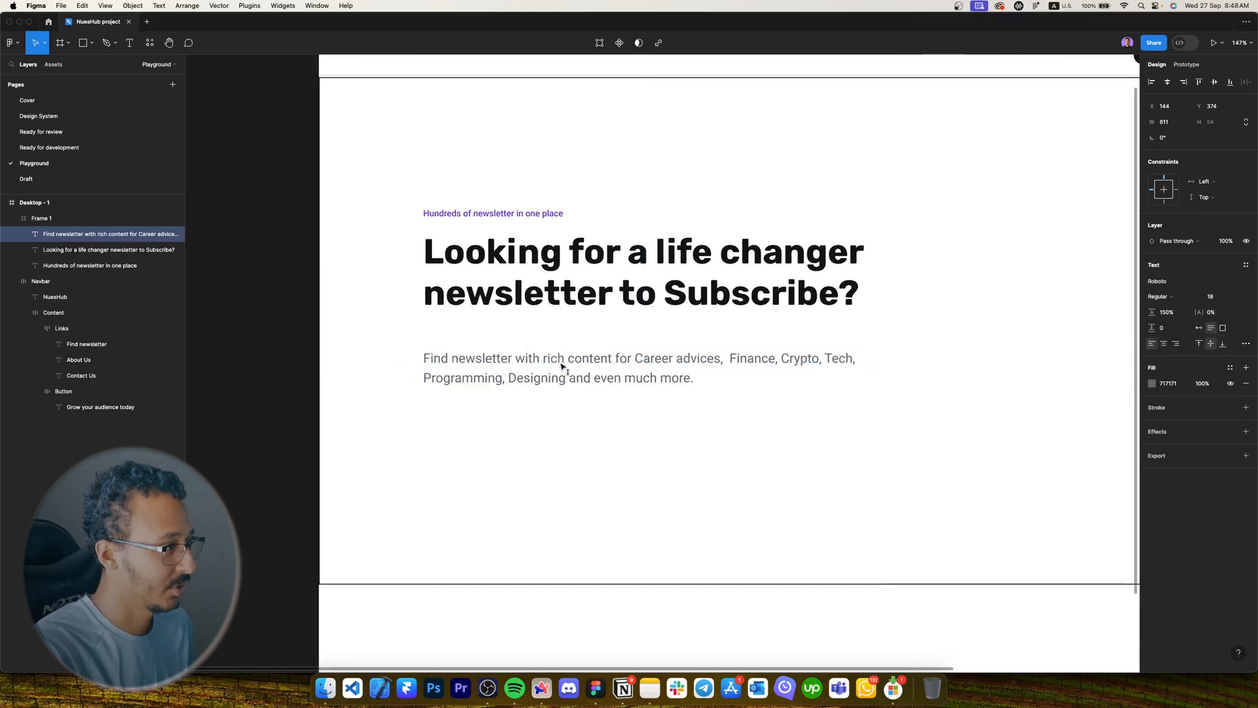
{"action": "scroll", "coordinate": [459, 354], "scroll_direction": "down", "scroll_amount": 5}
{"action": "scroll", "coordinate": [768, 236], "scroll_direction": "up", "scroll_amount": 5}
{"action": "double_click", "coordinate": [779, 206]}
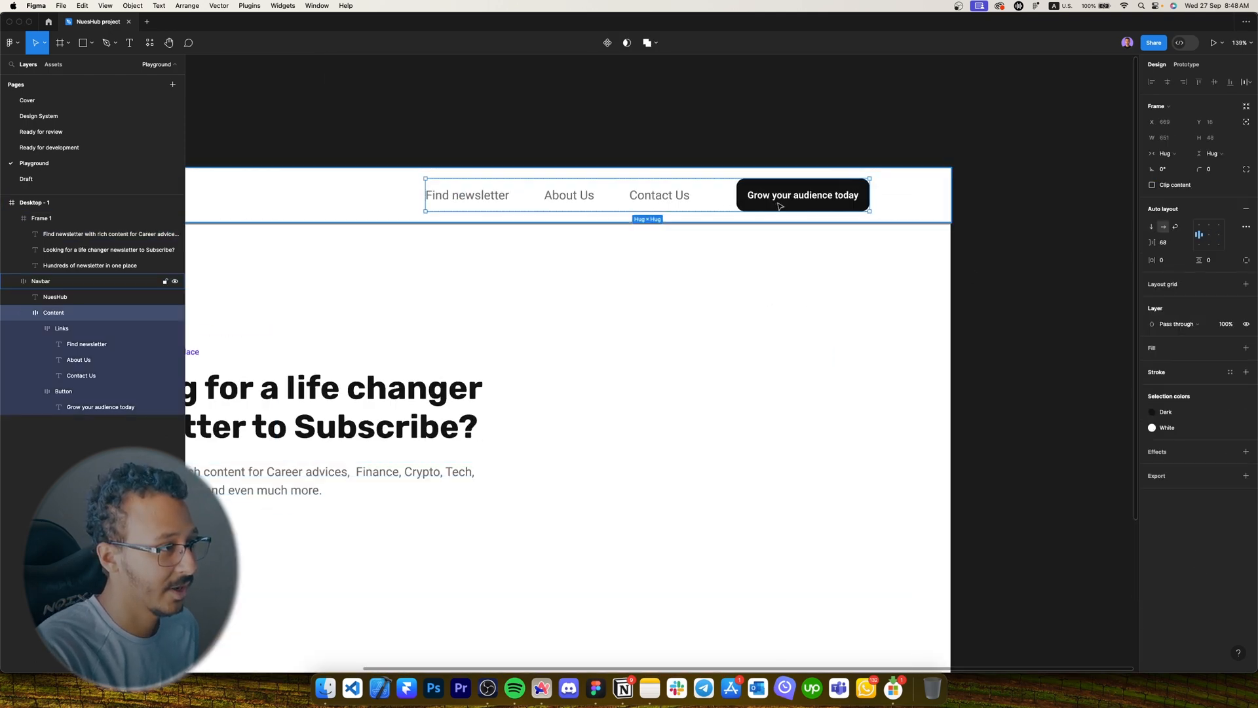
Copy the navbar's 'Grow your audience today' button twice under the paragraph, side by side.
{"action": "double_click", "coordinate": [779, 206]}
{"action": "left_click_drag", "start_coordinate": [780, 205], "coordinate": [934, 124]}
{"action": "left_click_drag", "start_coordinate": [778, 203], "coordinate": [438, 383]}
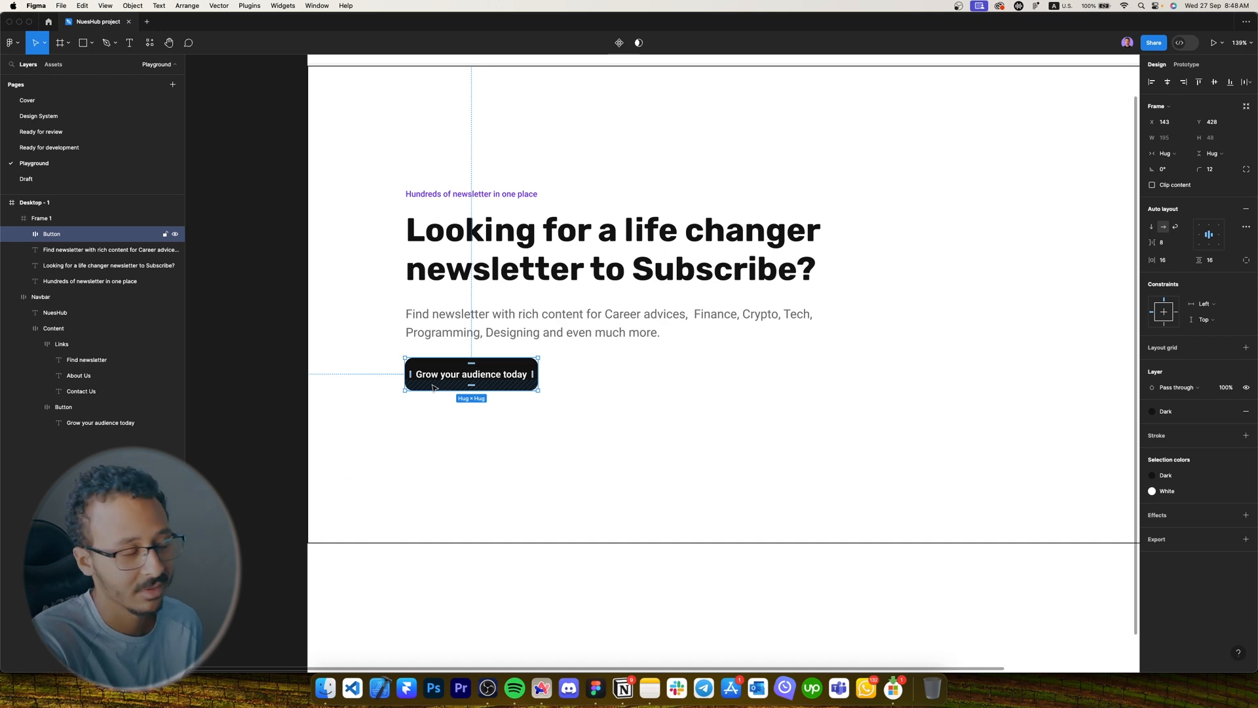
{"action": "left_click_drag", "start_coordinate": [433, 381], "coordinate": [697, 375]}
{"action": "scroll", "coordinate": [439, 379], "scroll_direction": "up", "scroll_amount": 5}
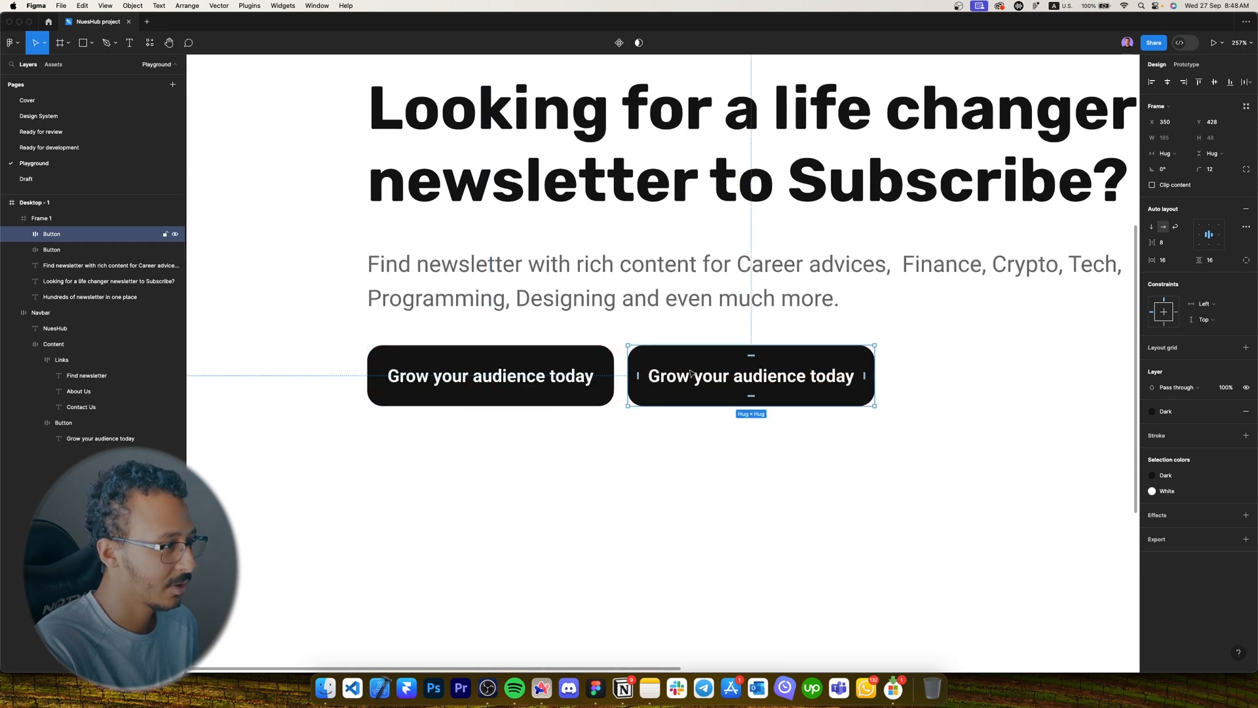
{"action": "key", "text": "Right"}
{"action": "key", "text": "Right"}
{"action": "key", "text": "Right"}
{"action": "key", "text": "Right"}
{"action": "key", "text": "0"}
Make the left button's fill Primary purple.
{"action": "left_click", "coordinate": [556, 375]}
{"action": "left_click", "coordinate": [1184, 415]}
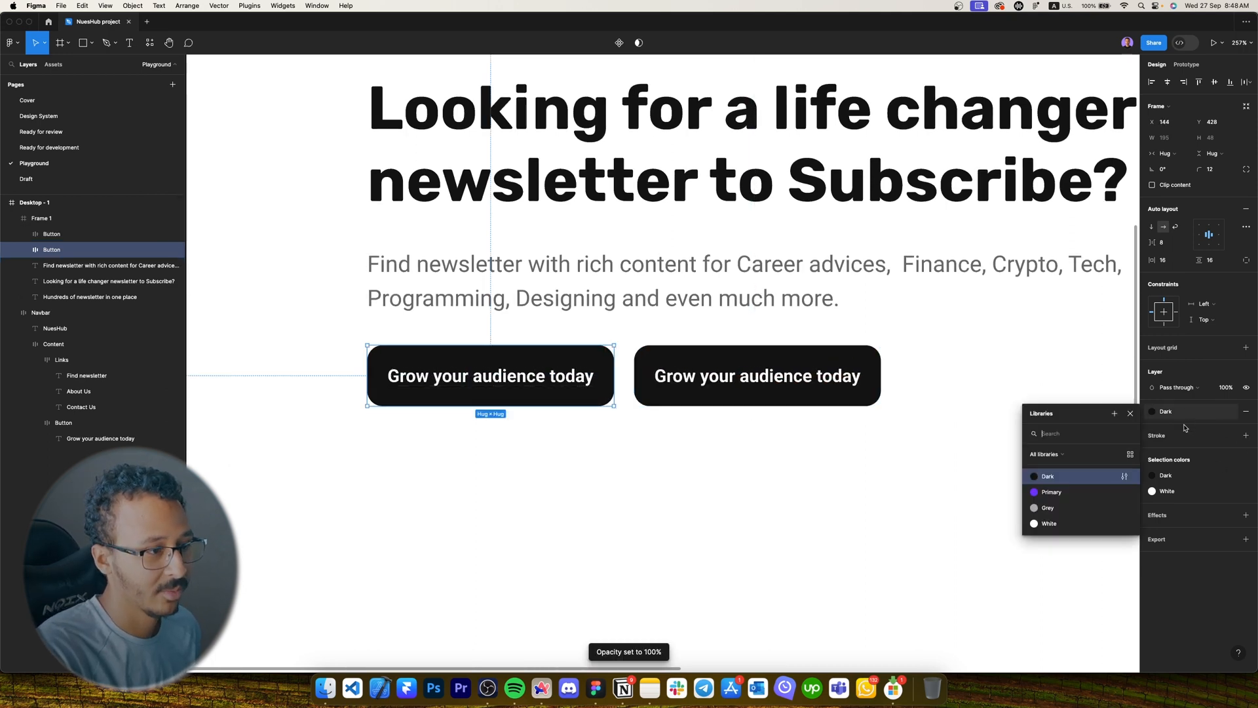
{"action": "left_click", "coordinate": [1068, 491]}
Relabel the left button 'Find Newsletter' and give it 48 horizontal padding.
{"action": "double_click", "coordinate": [466, 370]}
{"action": "key", "text": "Caps_Lock"}
{"action": "type", "text": "Find Newsletter"}
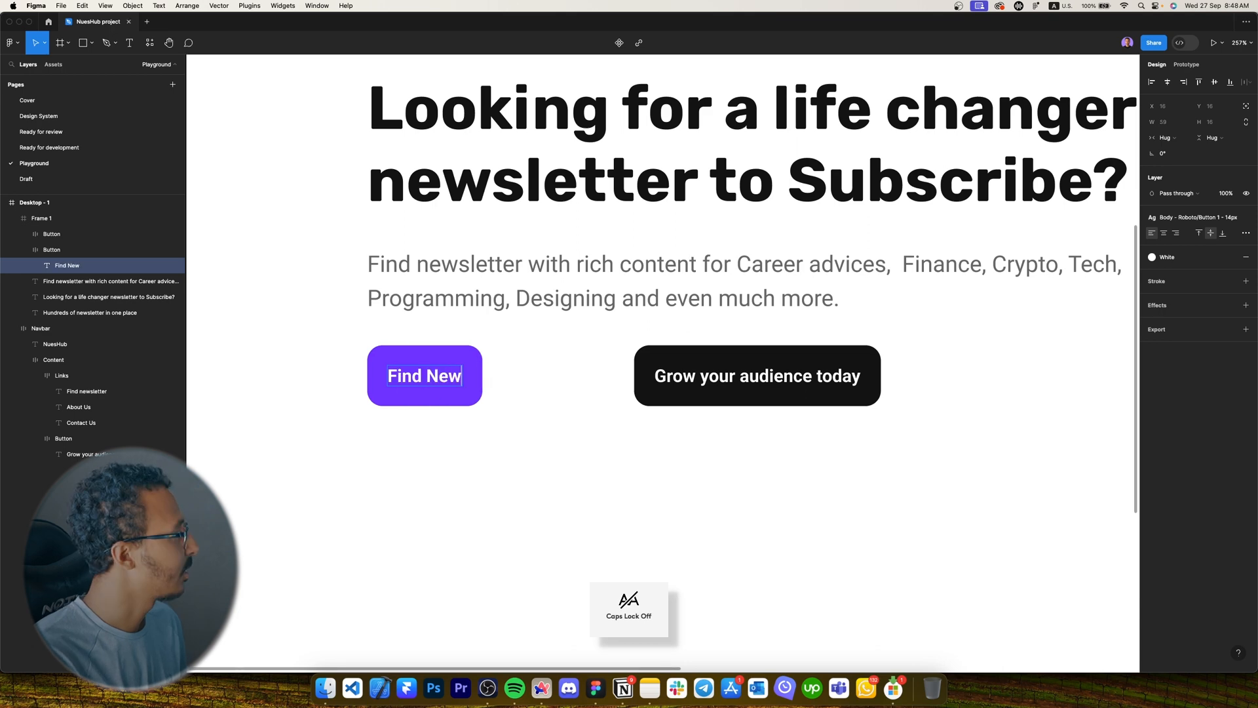
{"action": "key", "text": "Escape"}
{"action": "key", "text": "Escape"}
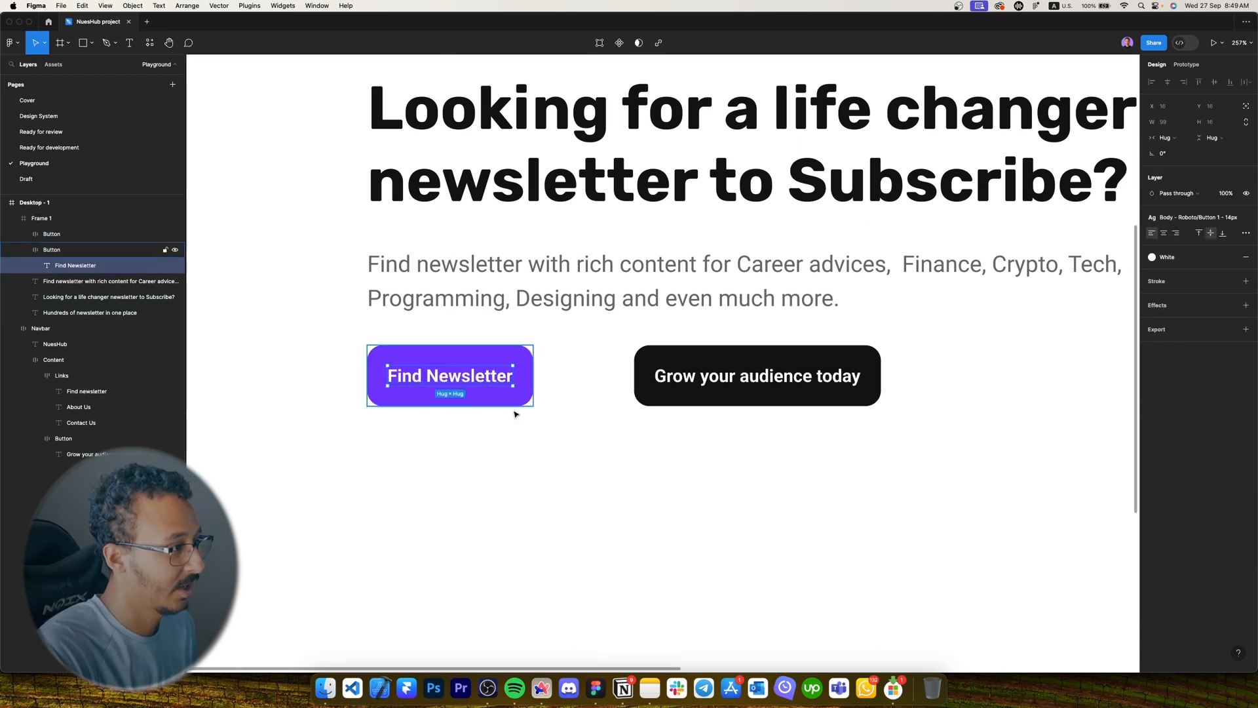
{"action": "type", "text": "4"}
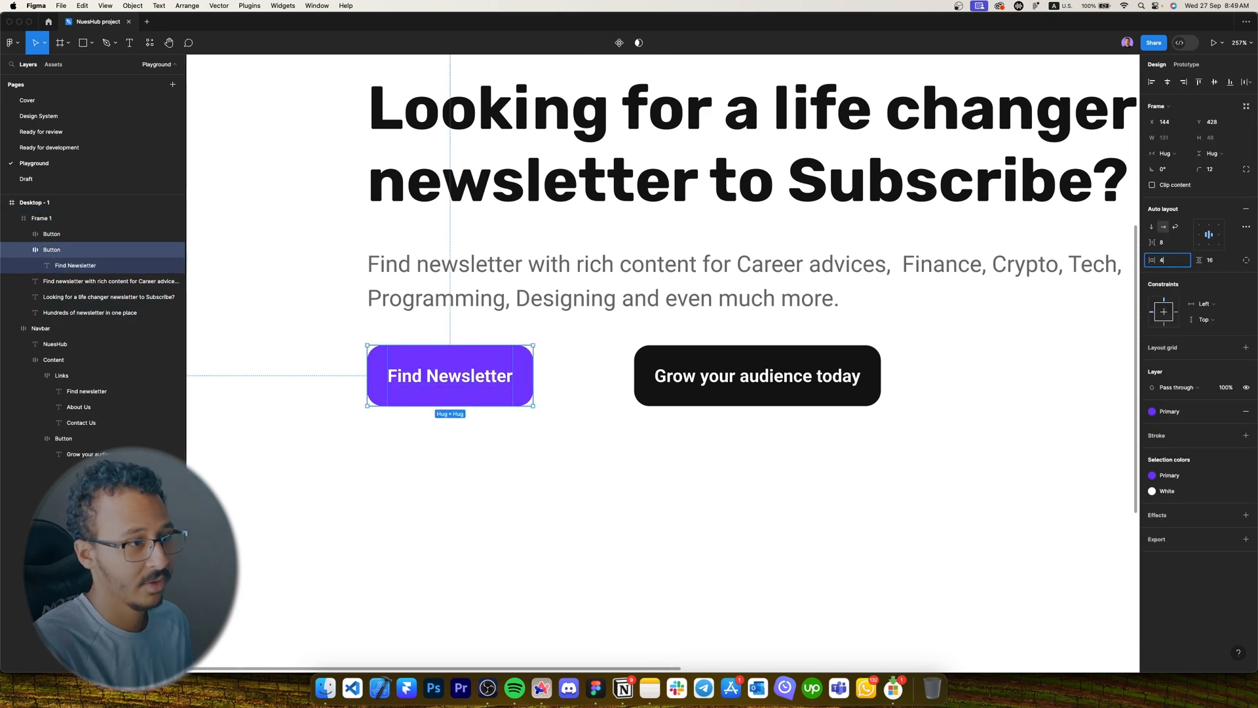
{"action": "type", "text": "8"}
{"action": "key", "text": "Return"}
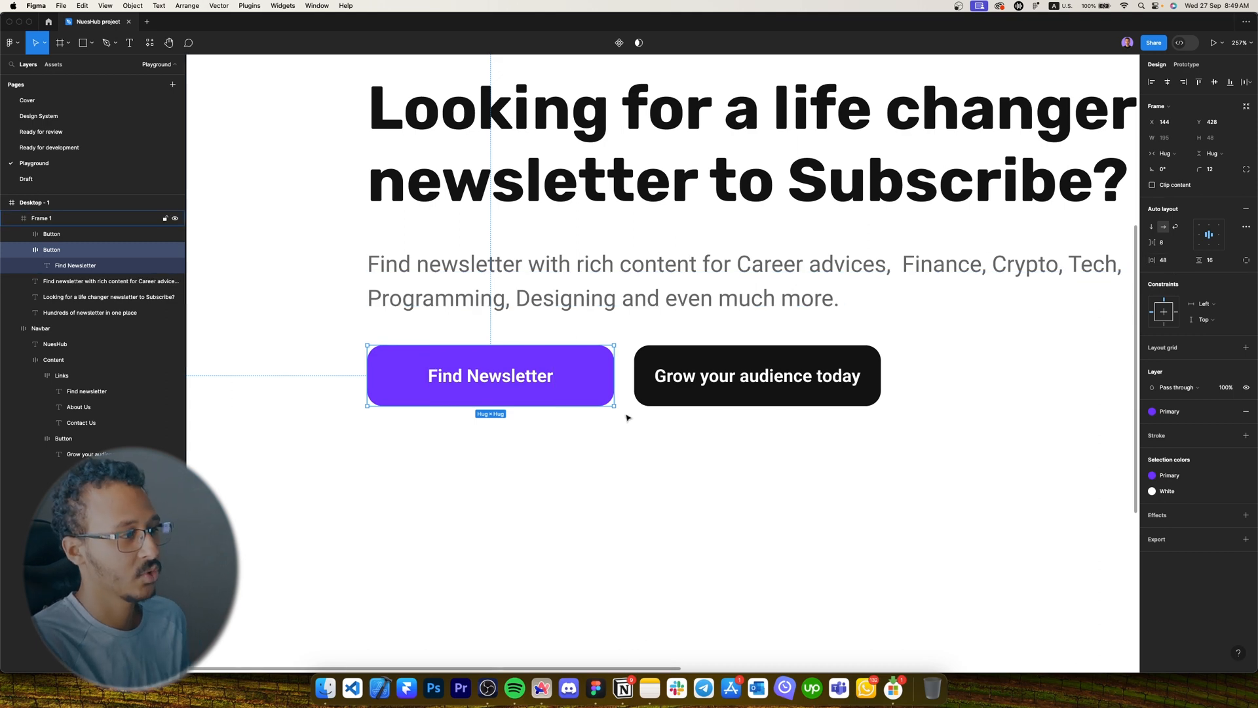
{"action": "left_click", "coordinate": [649, 390]}
{"action": "left_click", "coordinate": [697, 465]}
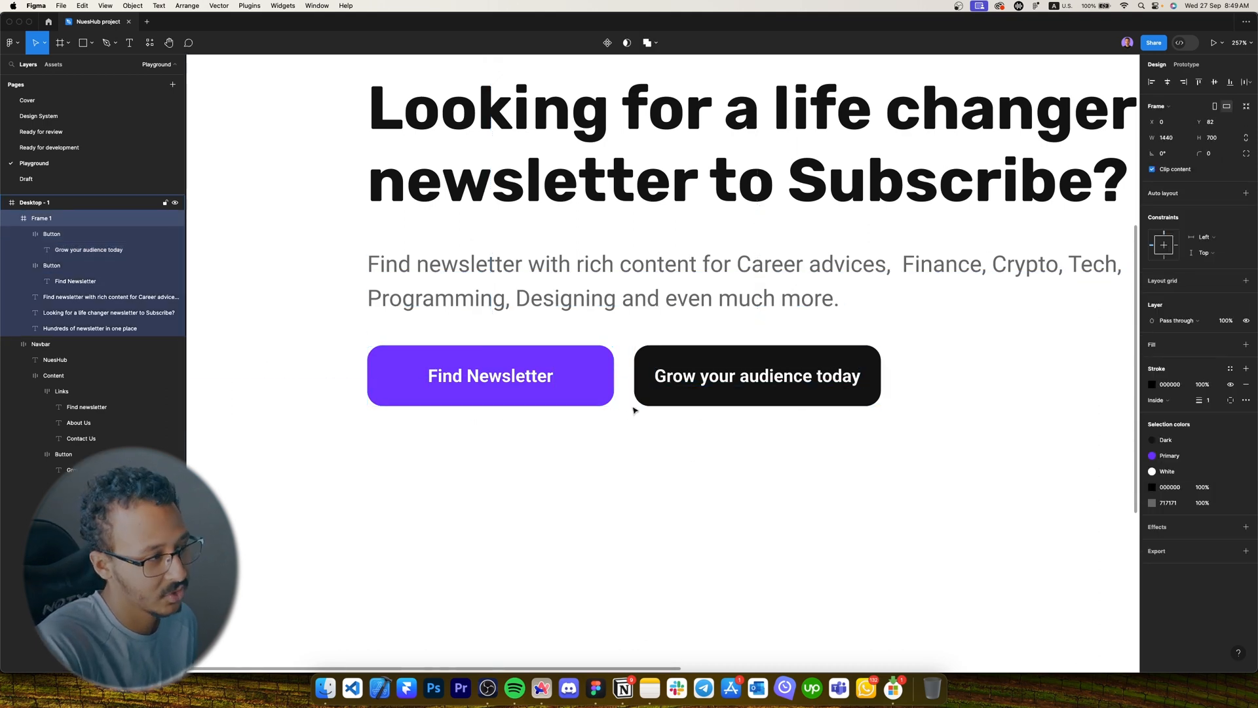
{"action": "scroll", "coordinate": [631, 409], "scroll_direction": "down", "scroll_amount": 5}
{"action": "scroll", "coordinate": [769, 396], "scroll_direction": "up", "scroll_amount": 5}
Wrap the 'Find Newsletter' and 'Grow your audience today' buttons in auto layout named Buttons.
{"action": "left_click", "coordinate": [654, 390]}
{"action": "left_click", "coordinate": [478, 393], "text": "shift"}
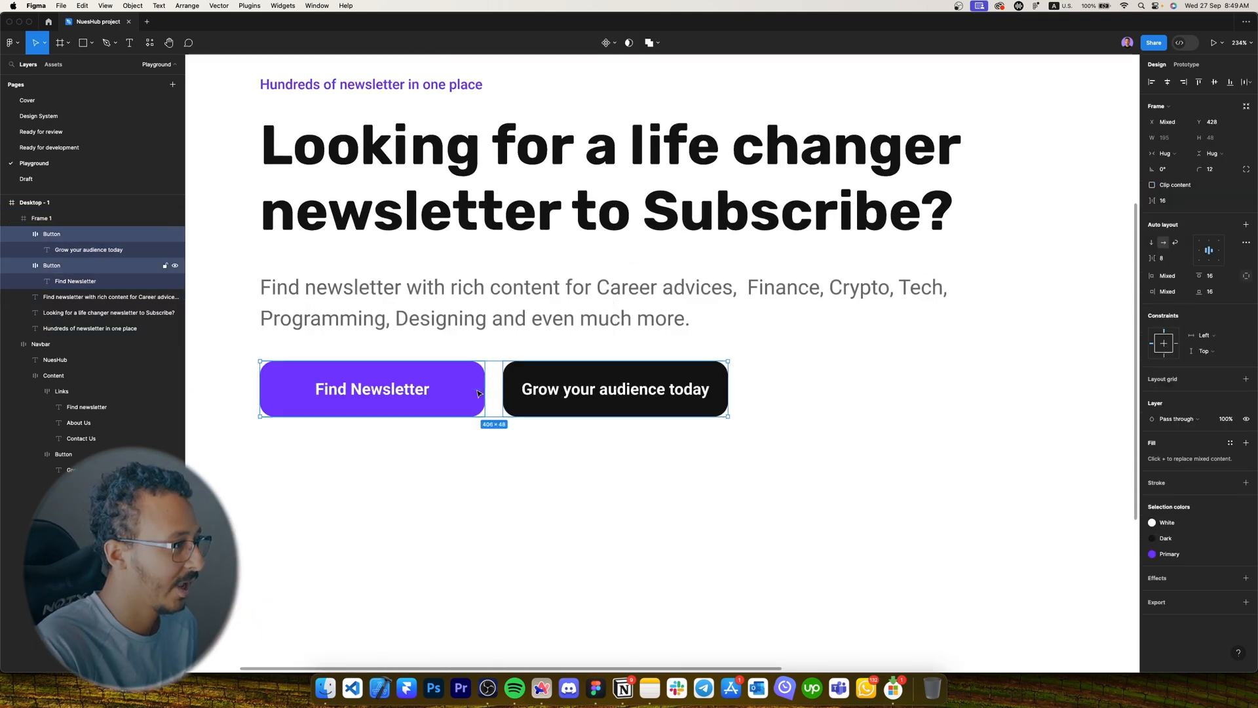
{"action": "key", "text": "shift+a"}
{"action": "double_click", "coordinate": [63, 234]}
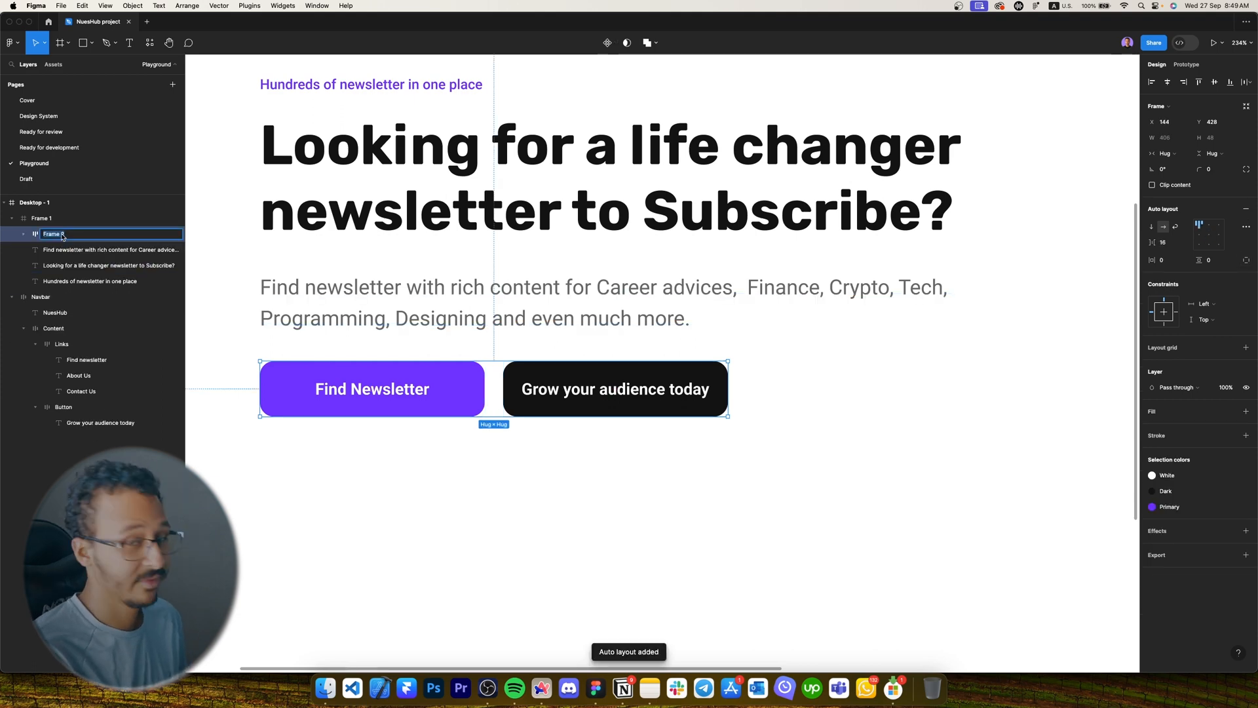
{"action": "key", "text": "Caps_Lock"}
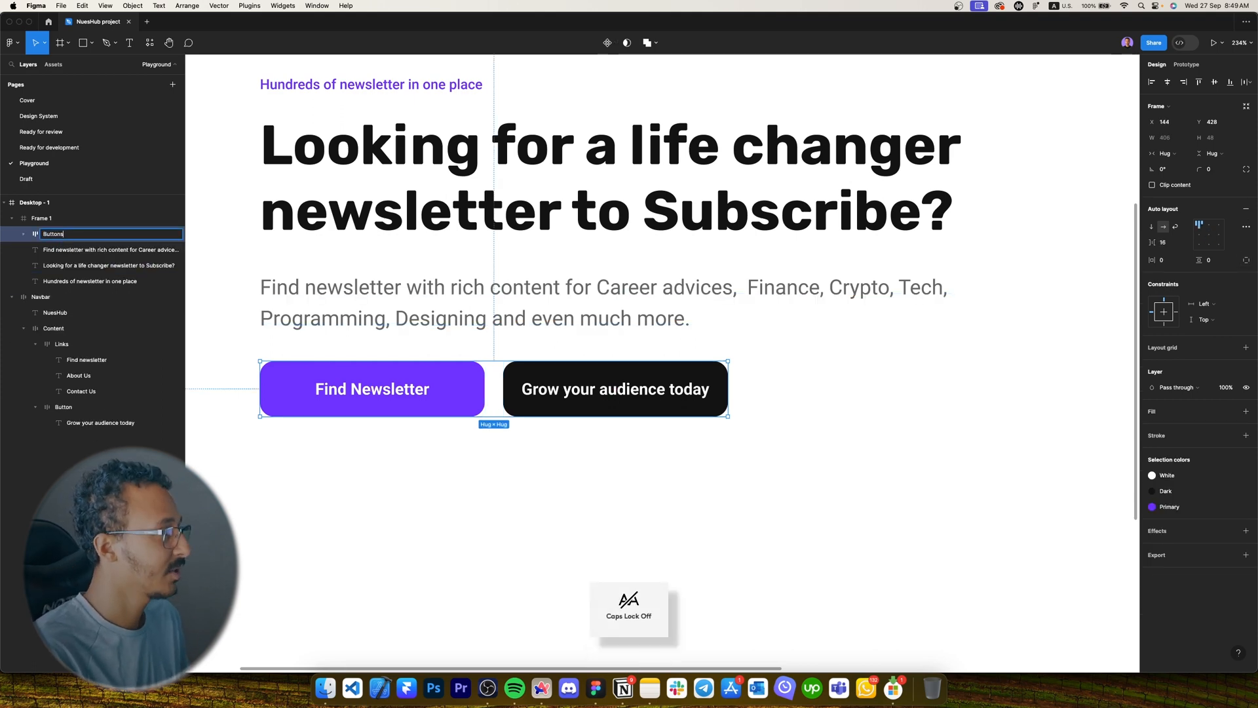
{"action": "scroll", "coordinate": [442, 305], "scroll_direction": "down", "scroll_amount": 5}
{"action": "left_click", "coordinate": [430, 267]}
{"action": "scroll", "coordinate": [402, 208], "scroll_direction": "up", "scroll_amount": 1}
{"action": "key", "text": "alt"}
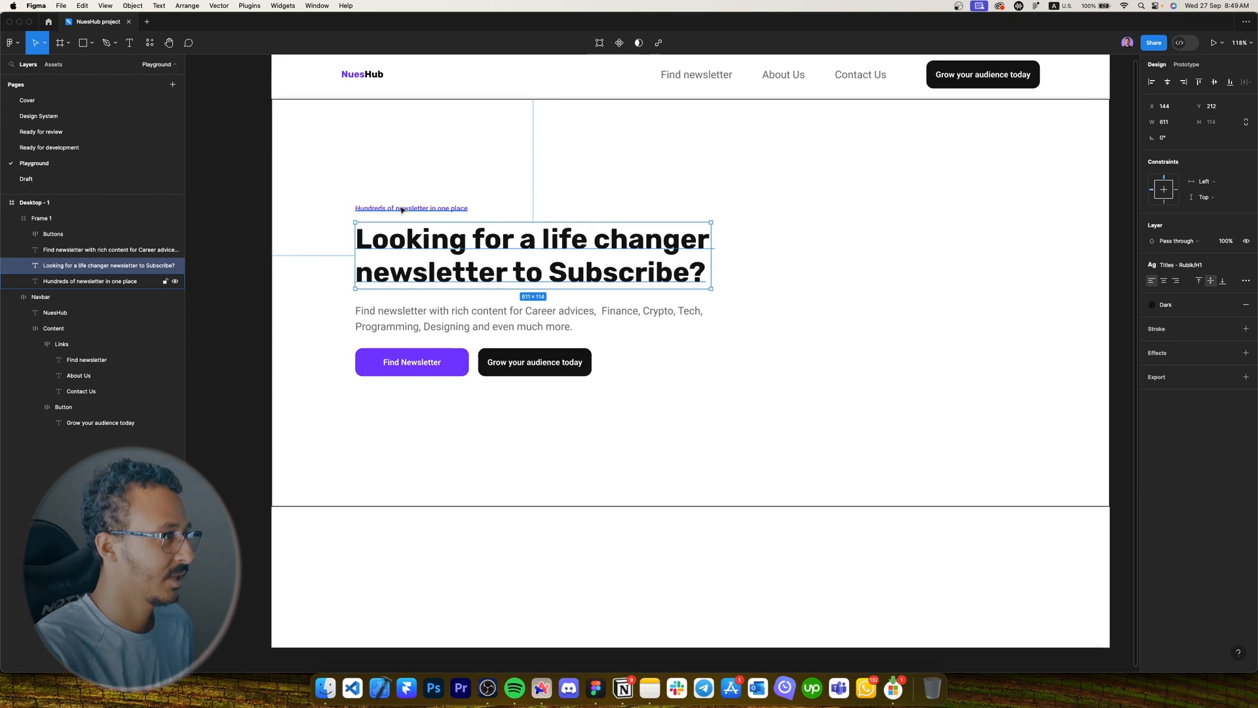
{"action": "left_click", "coordinate": [401, 209]}
{"action": "scroll", "coordinate": [426, 204], "scroll_direction": "up", "scroll_amount": 2}
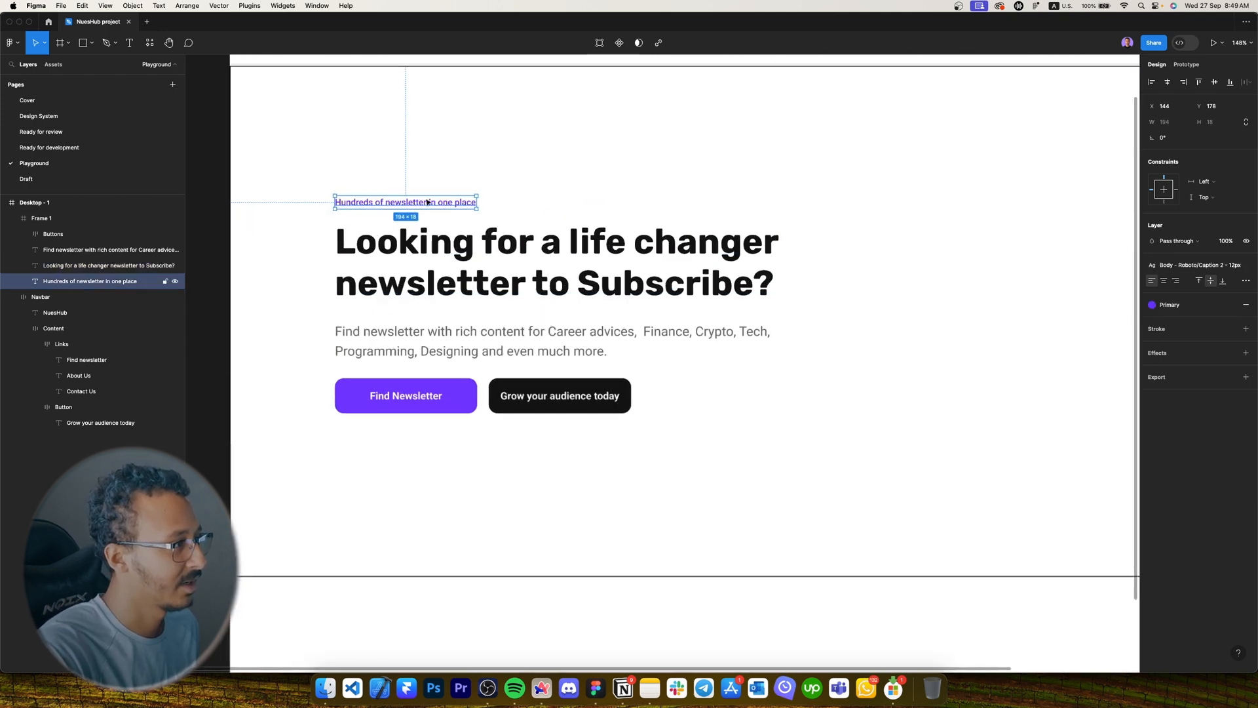
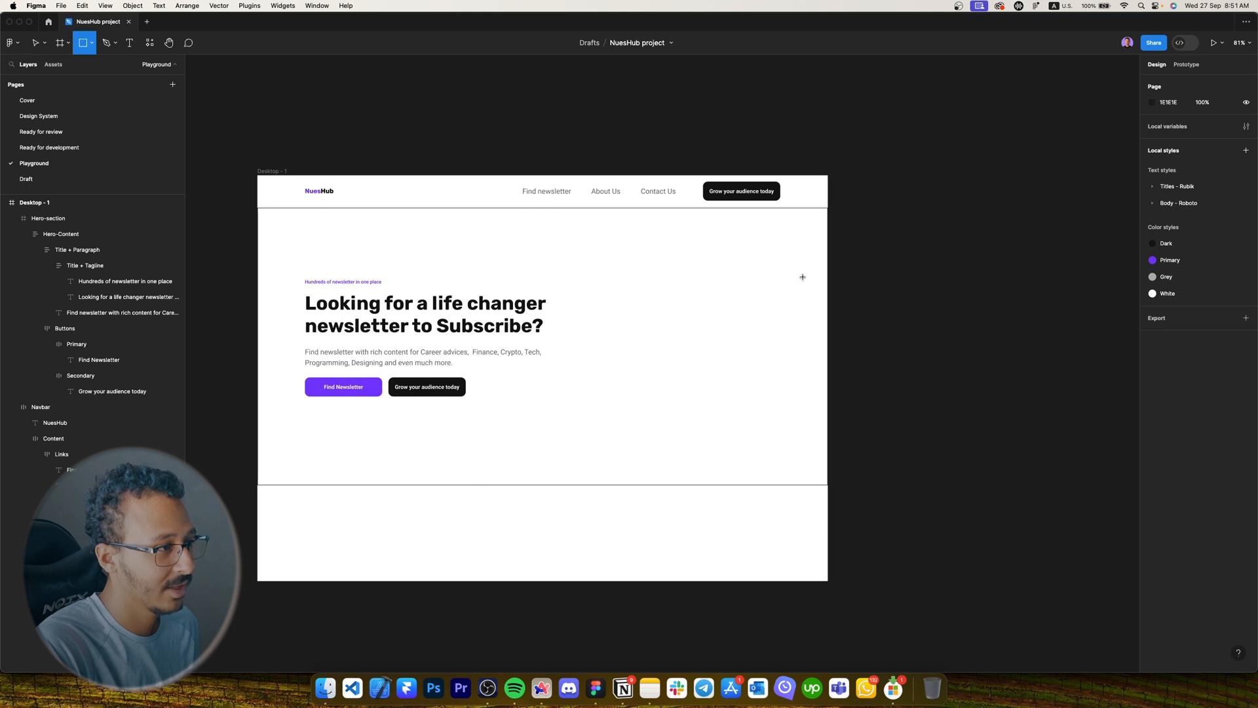
Paste the hero photo, purple backdrop and outlined diamond layers into the Desktop - 1 frame.
{"action": "left_click_drag", "start_coordinate": [801, 274], "coordinate": [610, 407]}
{"action": "key", "text": "BackSpace"}
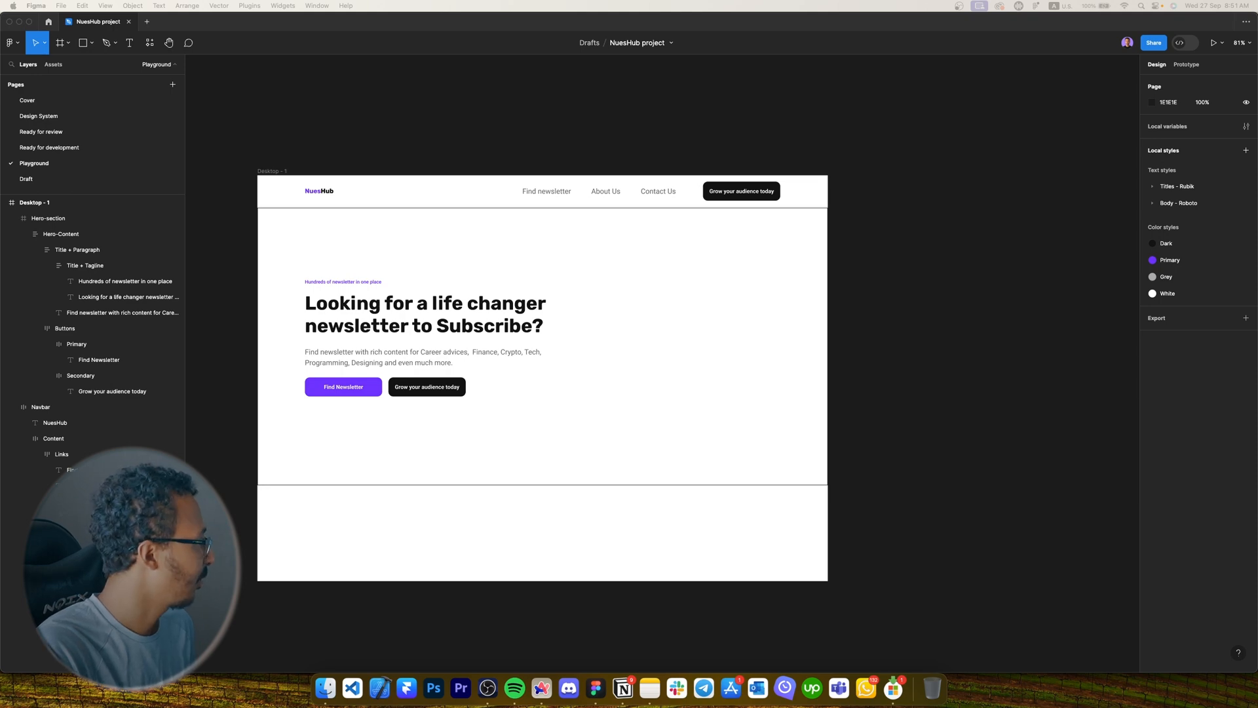
{"action": "left_click", "coordinate": [699, 337]}
{"action": "key", "text": "super+v"}
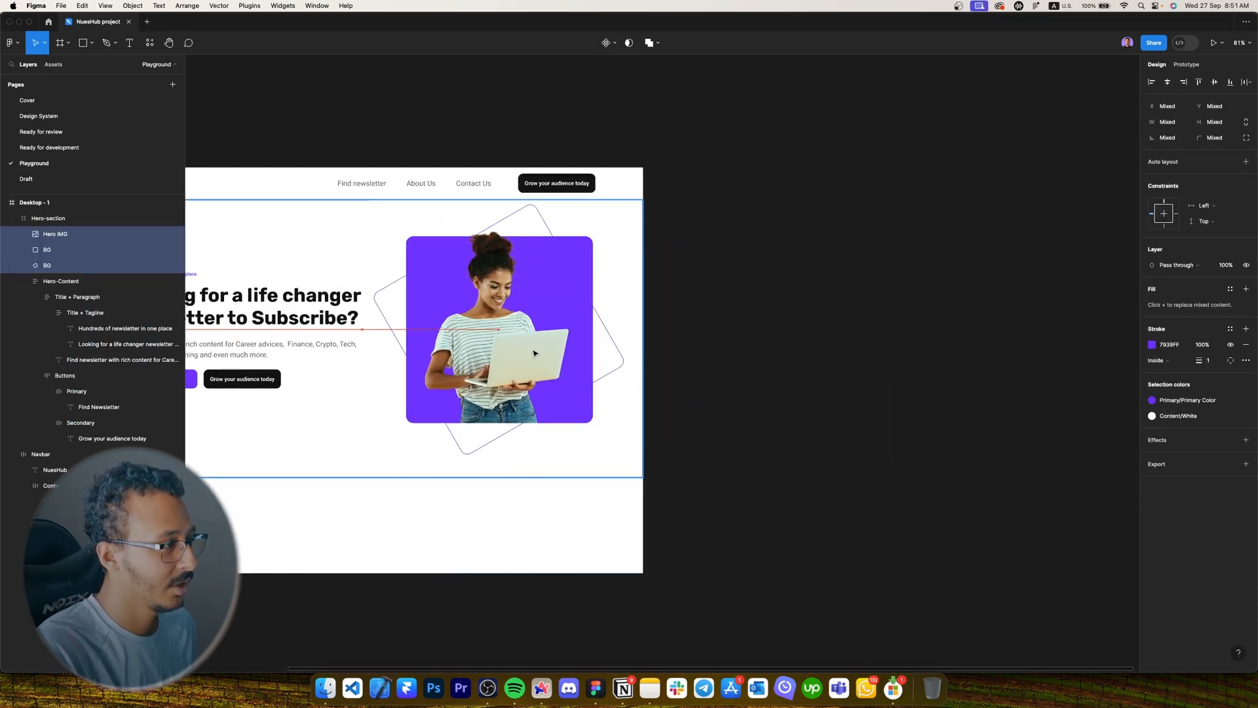
Group the hero photo, purple backdrop and outline shape together.
{"action": "left_click", "coordinate": [513, 356]}
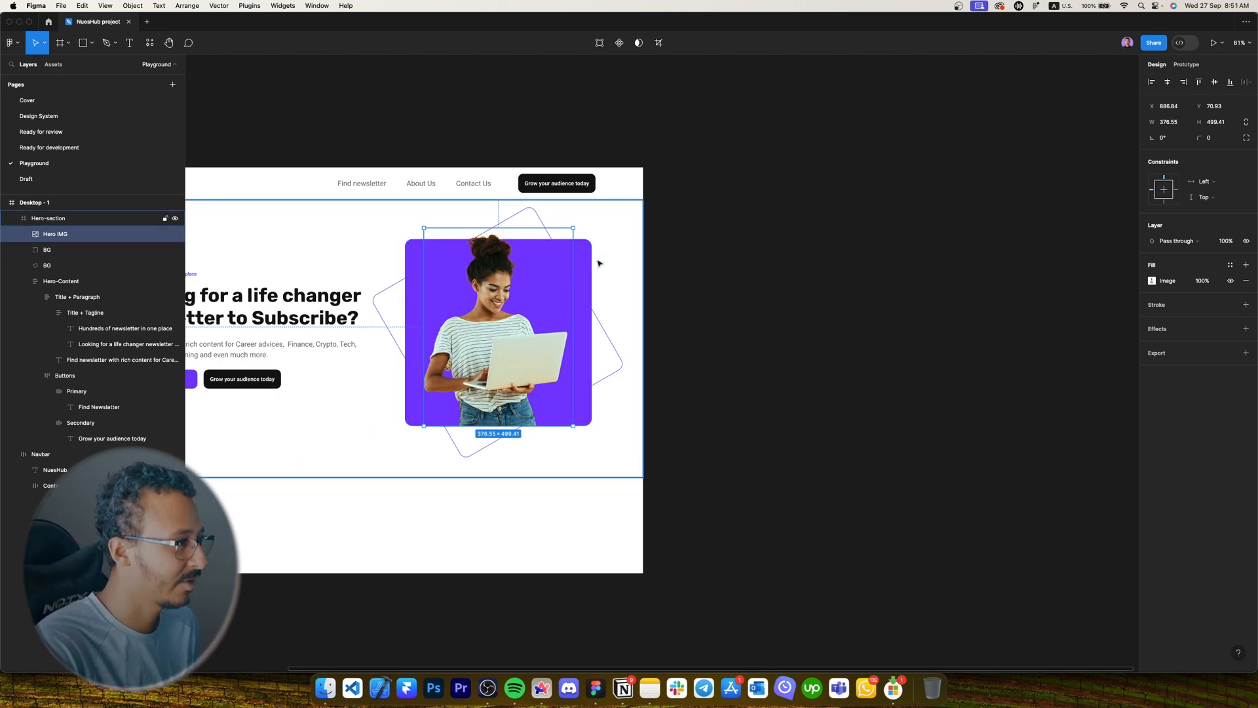
{"action": "left_click", "coordinate": [488, 316]}
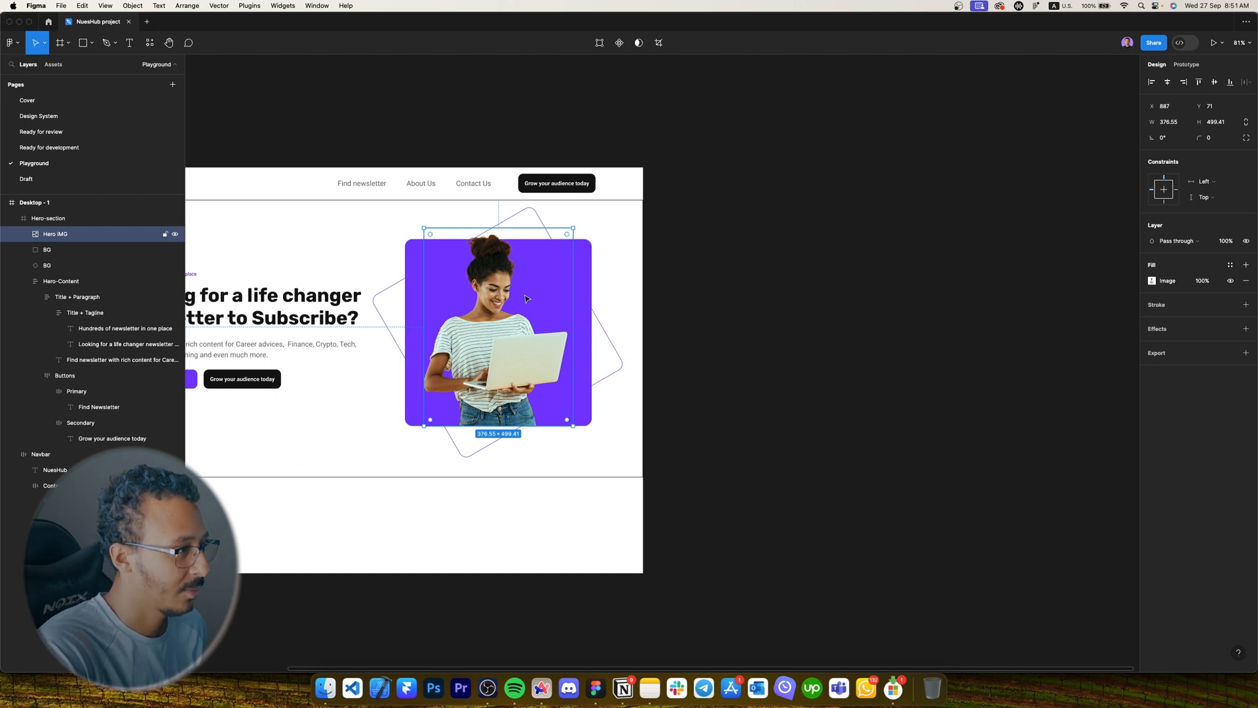
{"action": "scroll", "coordinate": [546, 270], "scroll_direction": "up", "scroll_amount": 5}
{"action": "left_click_drag", "start_coordinate": [588, 270], "coordinate": [637, 259]}
{"action": "key", "text": "super+z"}
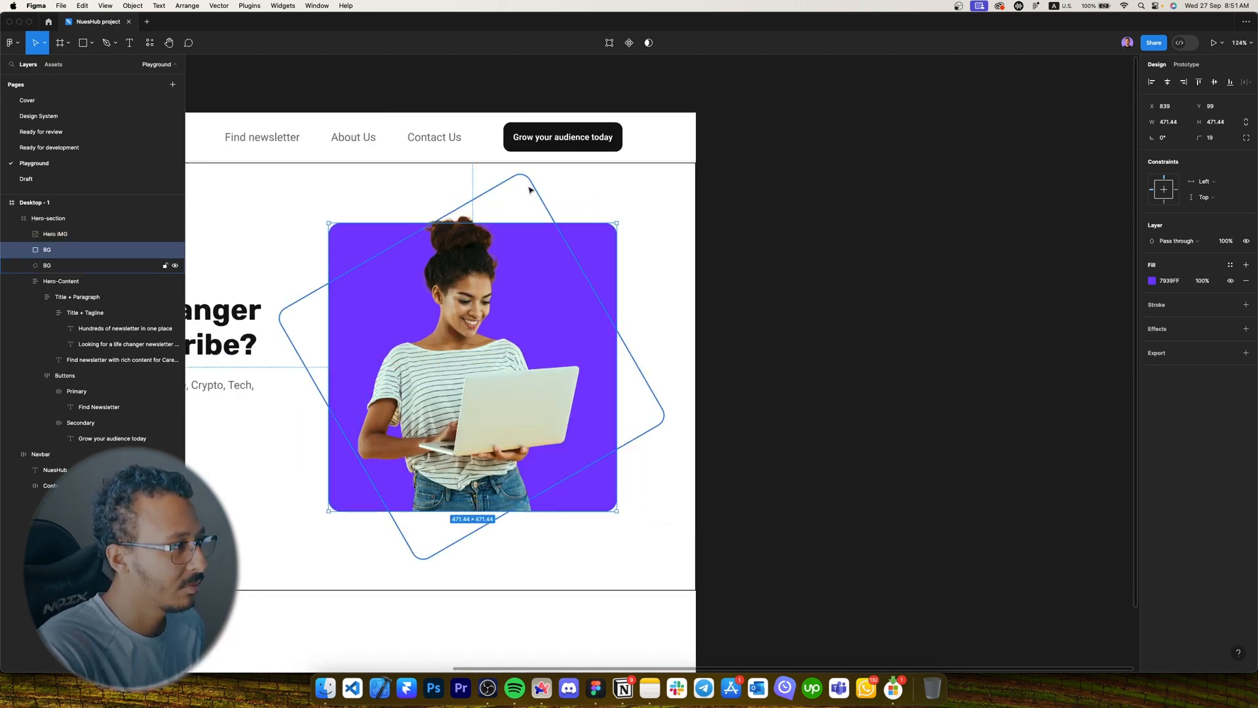
{"action": "left_click", "coordinate": [530, 189]}
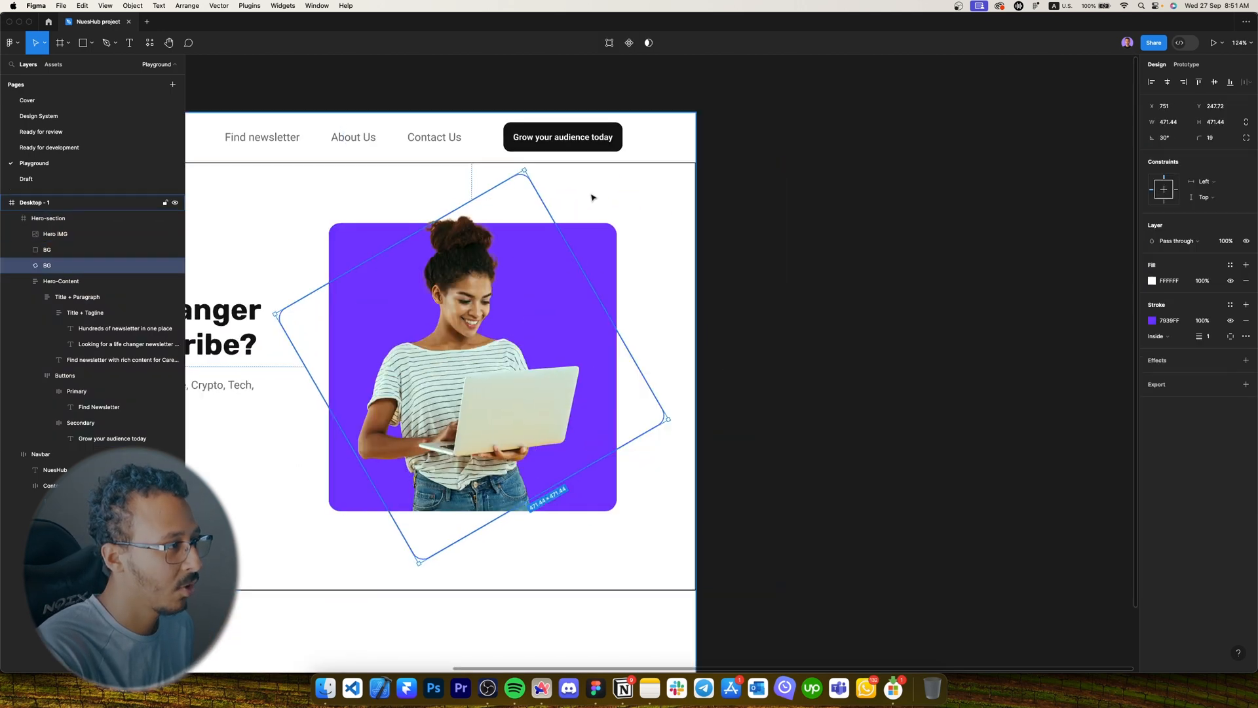
{"action": "left_click_drag", "start_coordinate": [592, 197], "coordinate": [499, 169]}
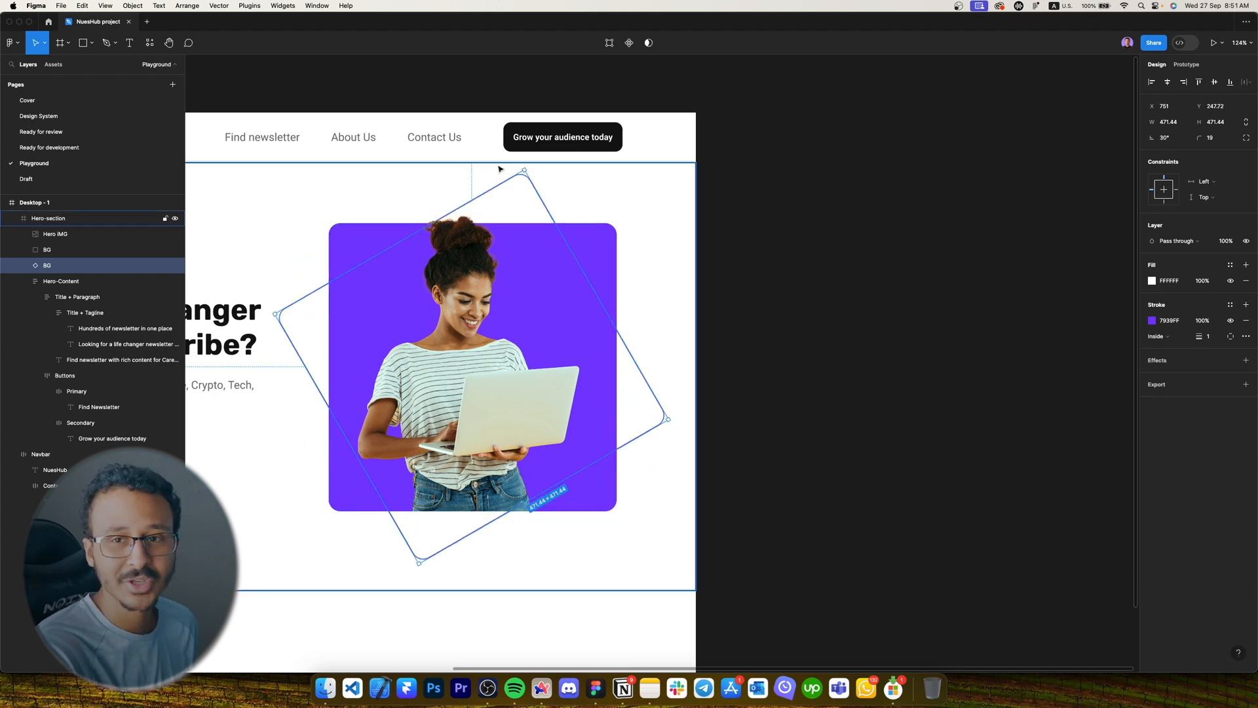
{"action": "left_click", "coordinate": [764, 278]}
{"action": "scroll", "coordinate": [765, 288], "scroll_direction": "left", "scroll_amount": 4}
{"action": "double_click", "coordinate": [773, 322]}
{"action": "left_click", "coordinate": [879, 342], "text": "shift"}
{"action": "left_click", "coordinate": [920, 368], "text": "shift"}
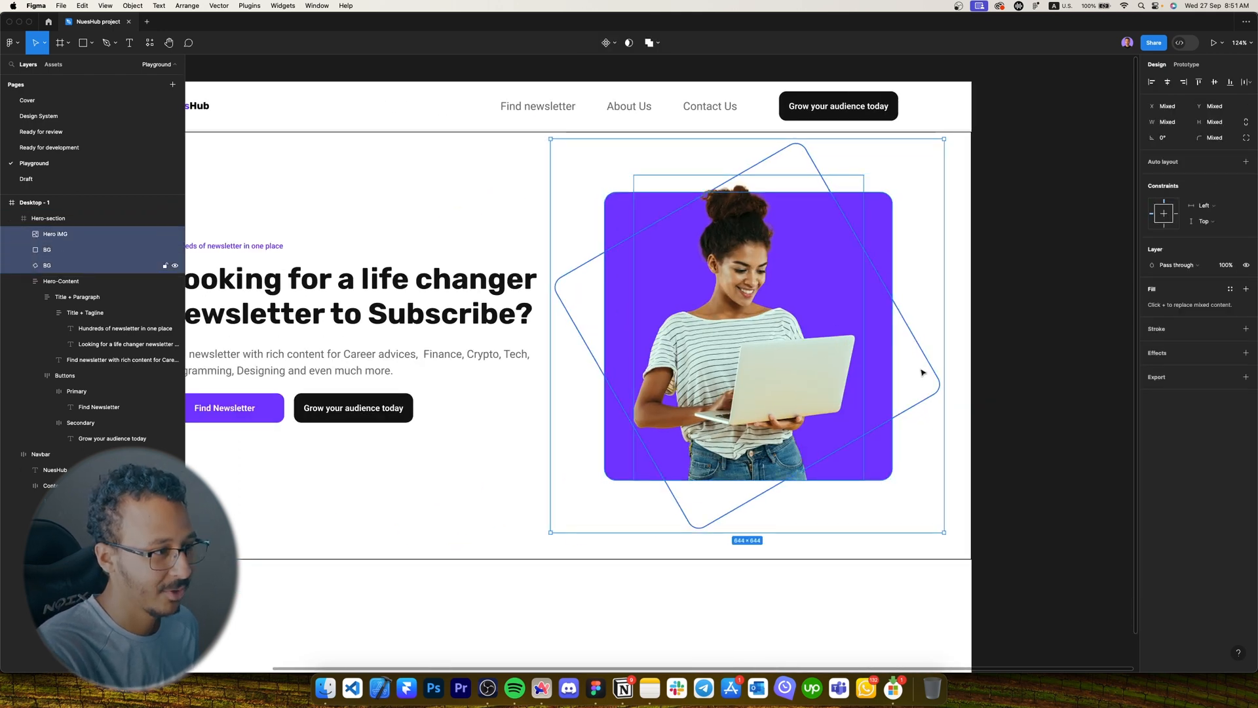
{"action": "key", "text": "super+g"}
Centre the image group vertically in the hero and resize it to 552×552.
{"action": "scroll", "coordinate": [721, 314], "scroll_direction": "left", "scroll_amount": 3}
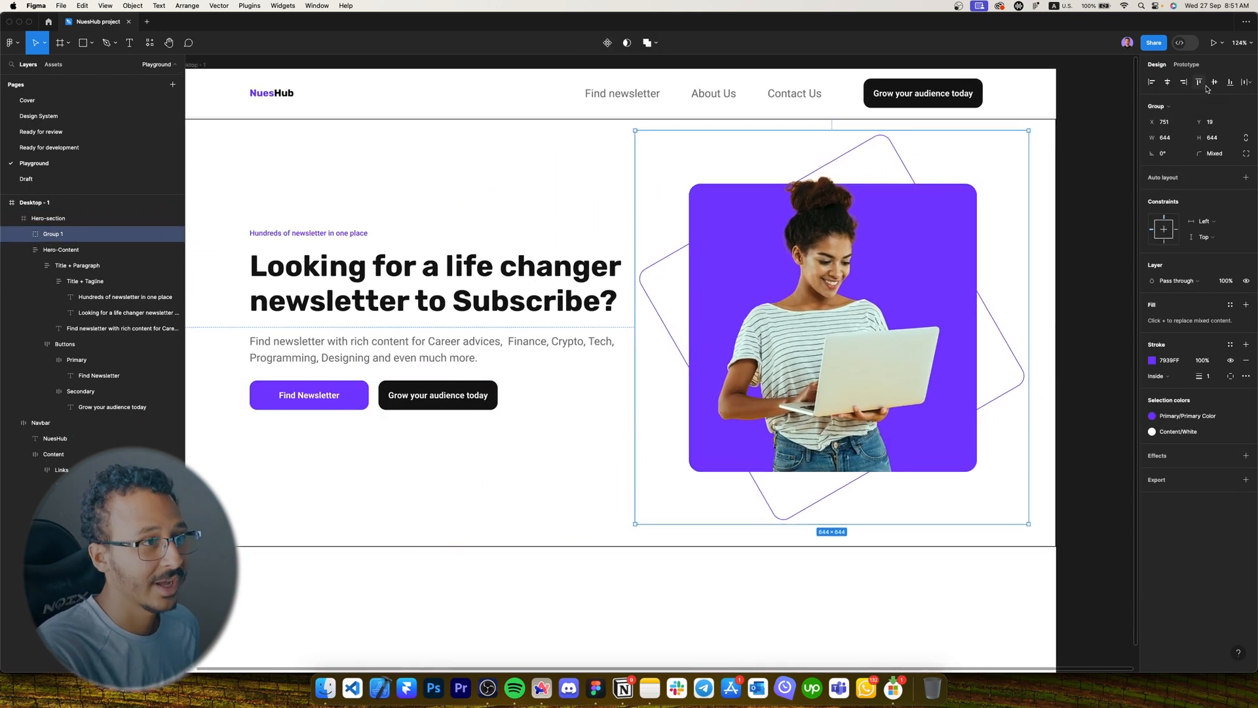
{"action": "left_click", "coordinate": [1214, 83]}
{"action": "scroll", "coordinate": [612, 438], "scroll_direction": "left", "scroll_amount": 4}
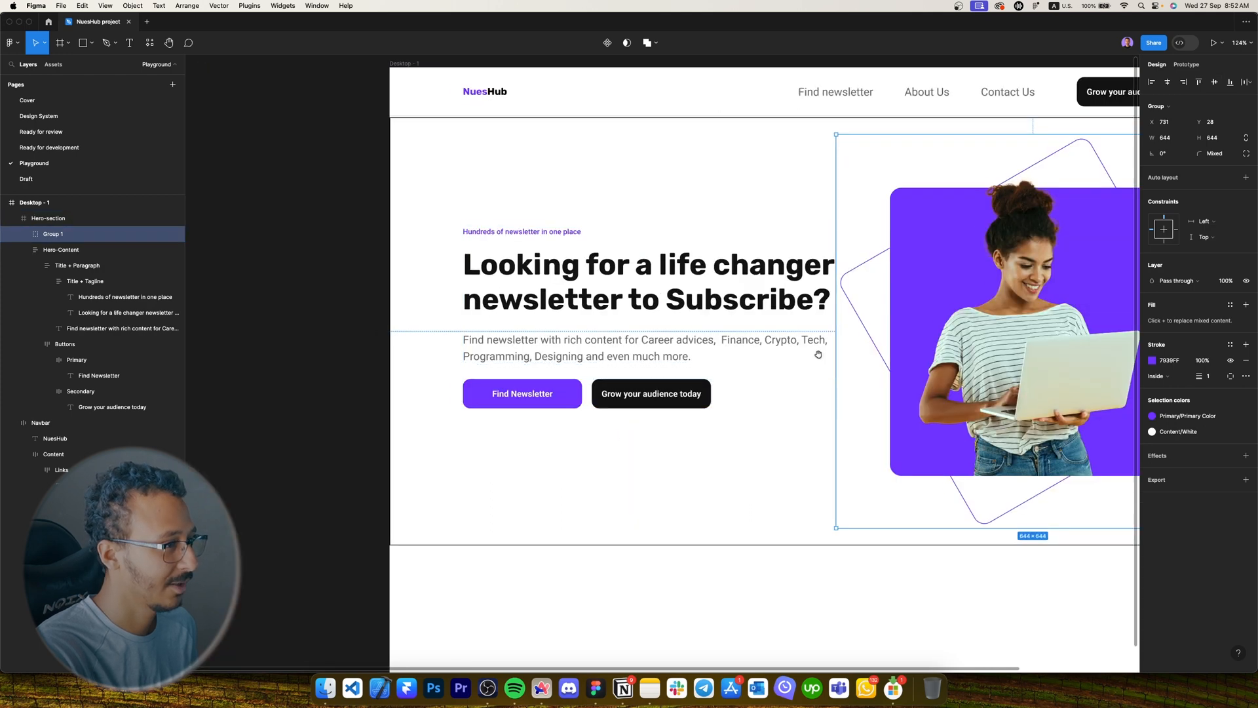
{"action": "scroll", "coordinate": [815, 353], "scroll_direction": "right", "scroll_amount": 6}
{"action": "left_click_drag", "start_coordinate": [526, 527], "coordinate": [544, 496]}
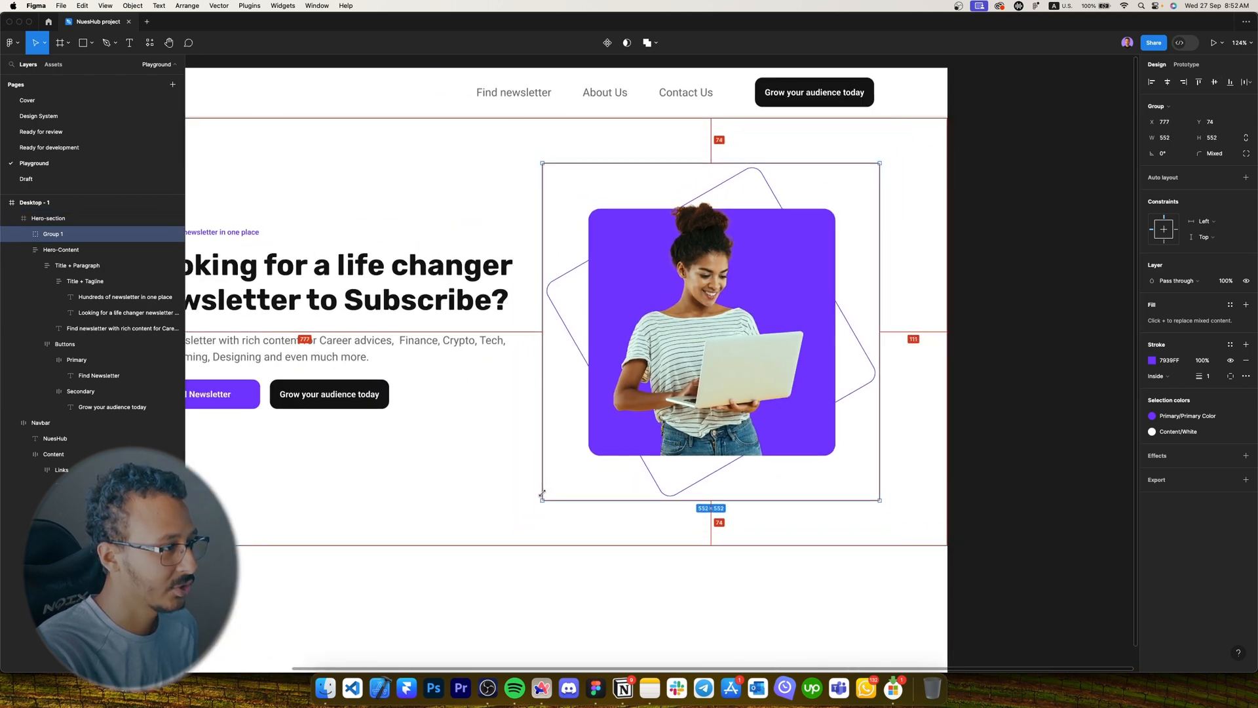
{"action": "left_click_drag", "start_coordinate": [721, 406], "coordinate": [722, 406]}
Remove the border stroke from the hero section frame.
{"action": "scroll", "coordinate": [777, 445], "scroll_direction": "left", "scroll_amount": 3}
{"action": "scroll", "coordinate": [776, 452], "scroll_direction": "down", "scroll_amount": 3}
{"action": "left_click", "coordinate": [795, 493]}
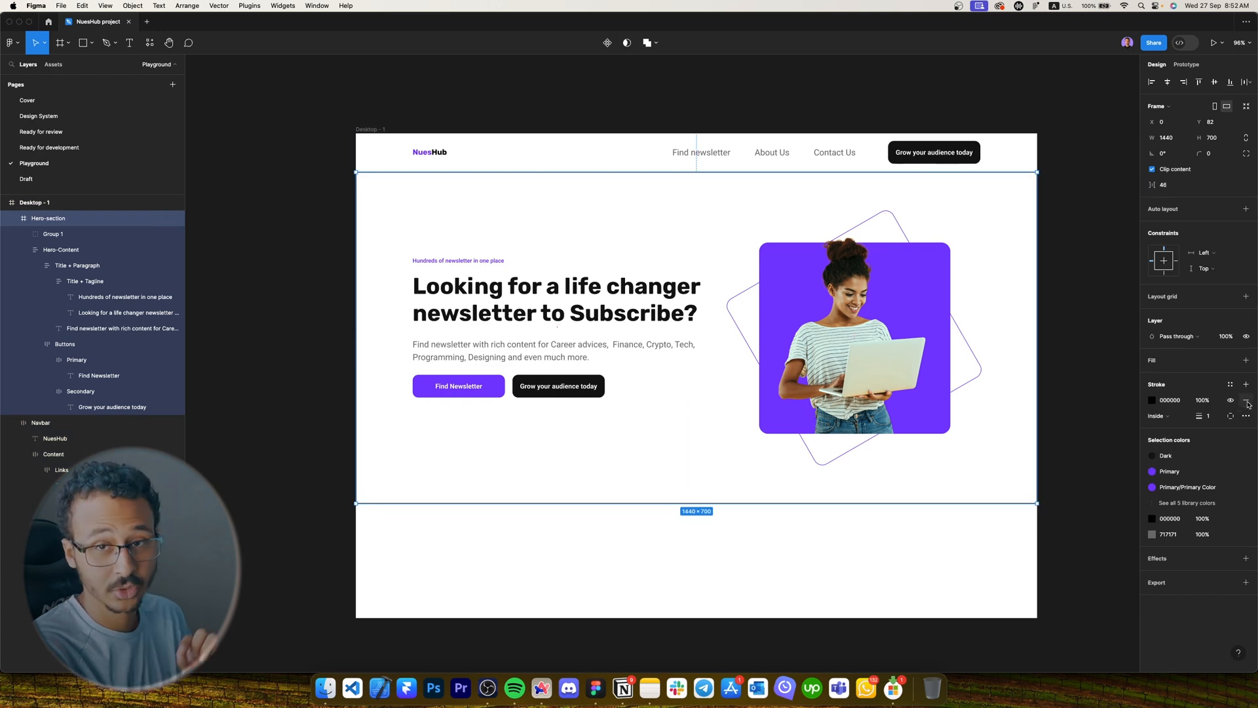
{"action": "left_click", "coordinate": [1248, 402]}
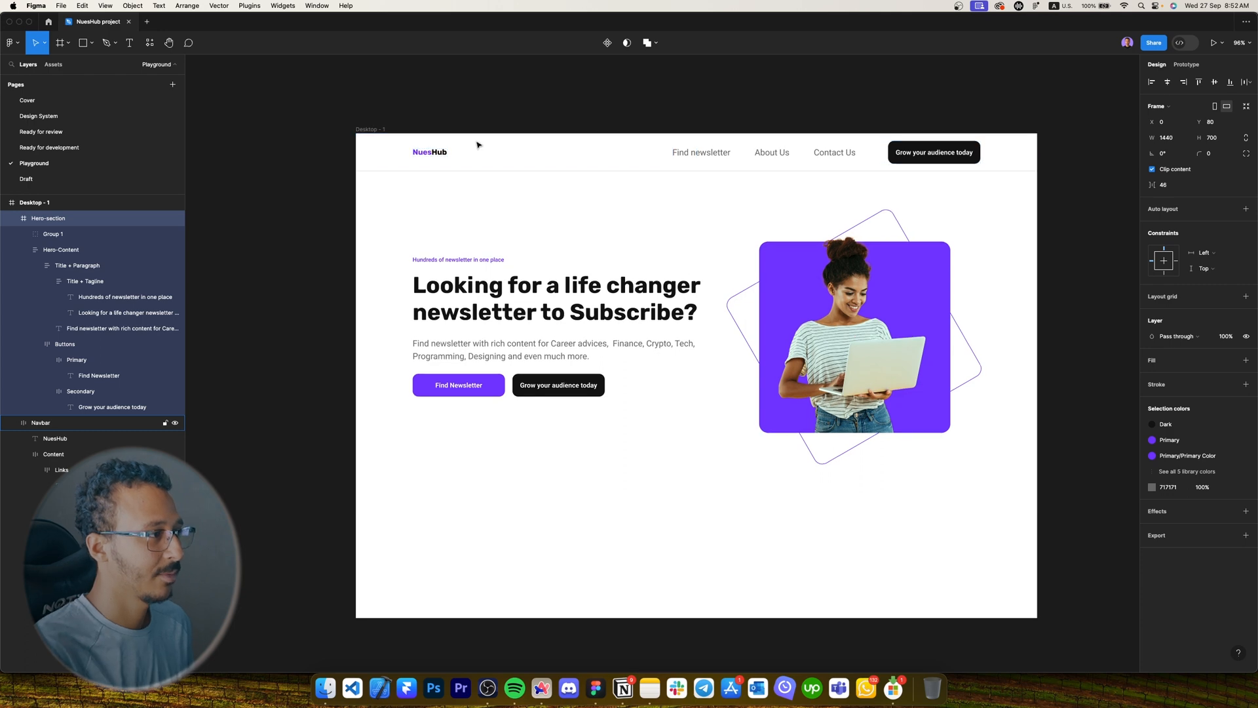
Rename the grouped image layer to 'Hero-Image'.
{"action": "double_click", "coordinate": [49, 234]}
{"action": "key", "text": "Caps_Lock"}
{"action": "key", "text": "Caps_Lock"}
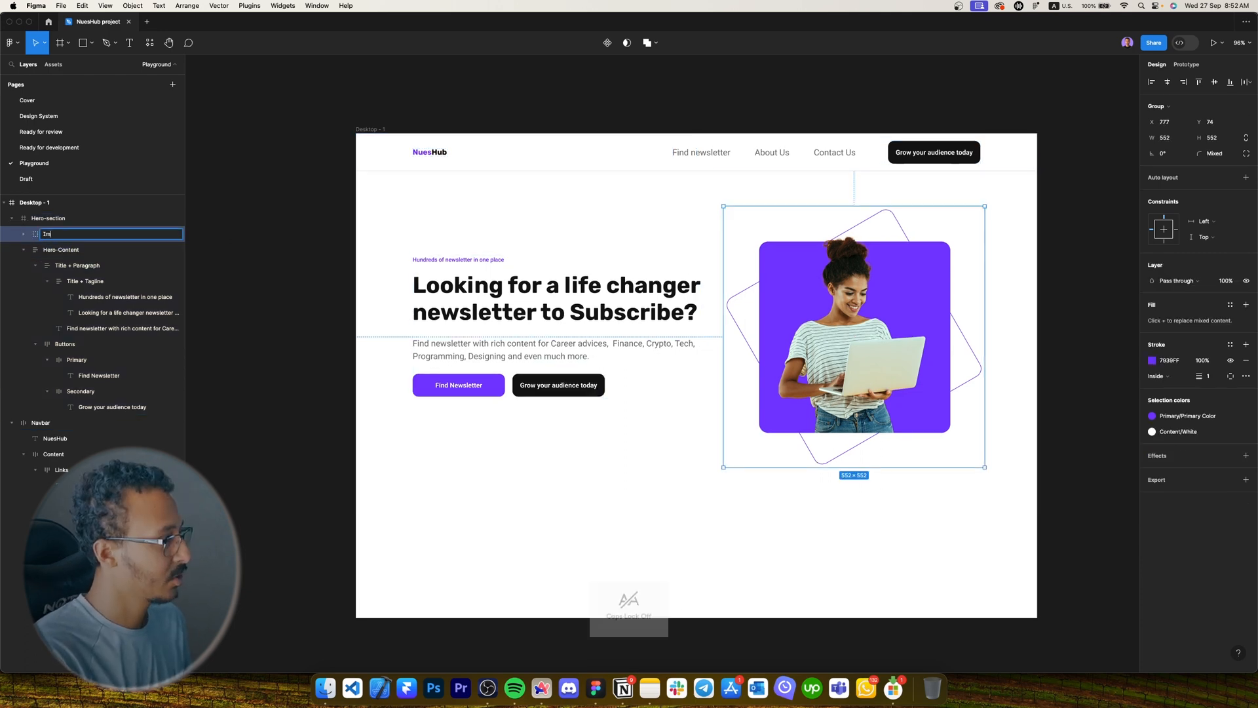
{"action": "type", "text": "Hero-Image"}
{"action": "key", "text": "Return"}
Collapse Hero-Content and review the hero text block and hero section.
{"action": "left_click", "coordinate": [23, 251]}
{"action": "left_click", "coordinate": [53, 251], "text": "shift"}
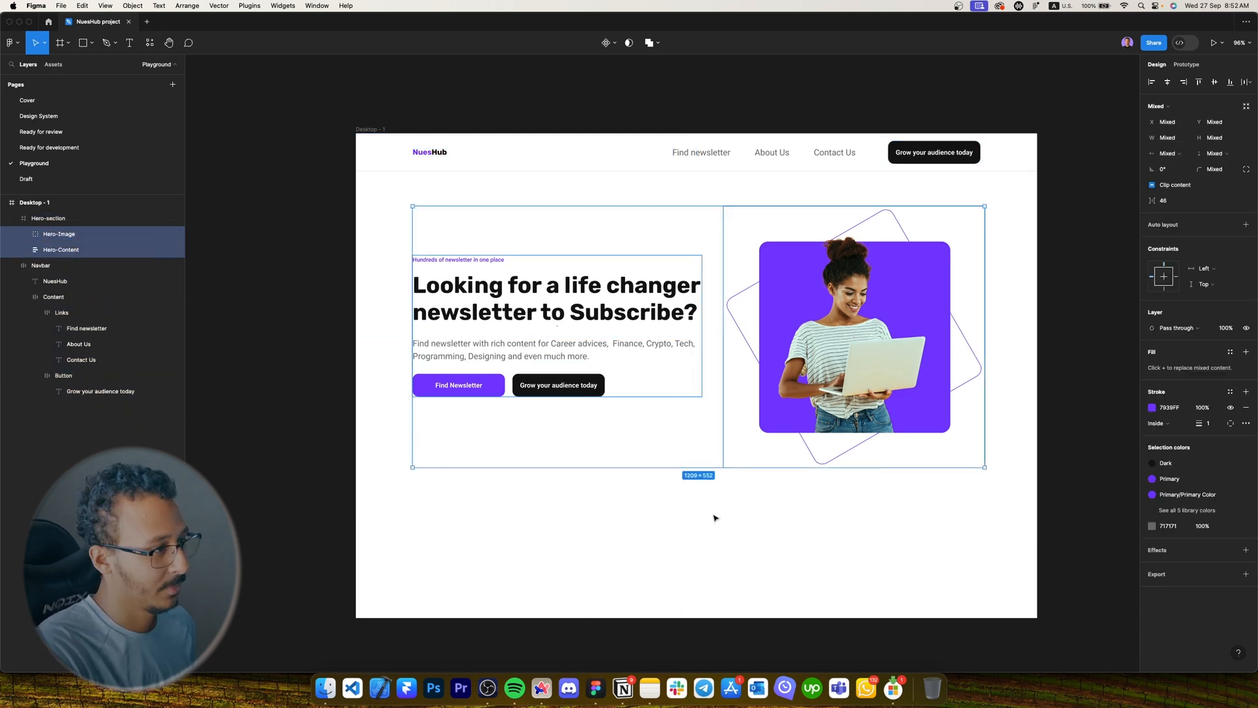
{"action": "left_click", "coordinate": [715, 517]}
{"action": "scroll", "coordinate": [750, 528], "scroll_direction": "right", "scroll_amount": 1}
{"action": "double_click", "coordinate": [592, 351]}
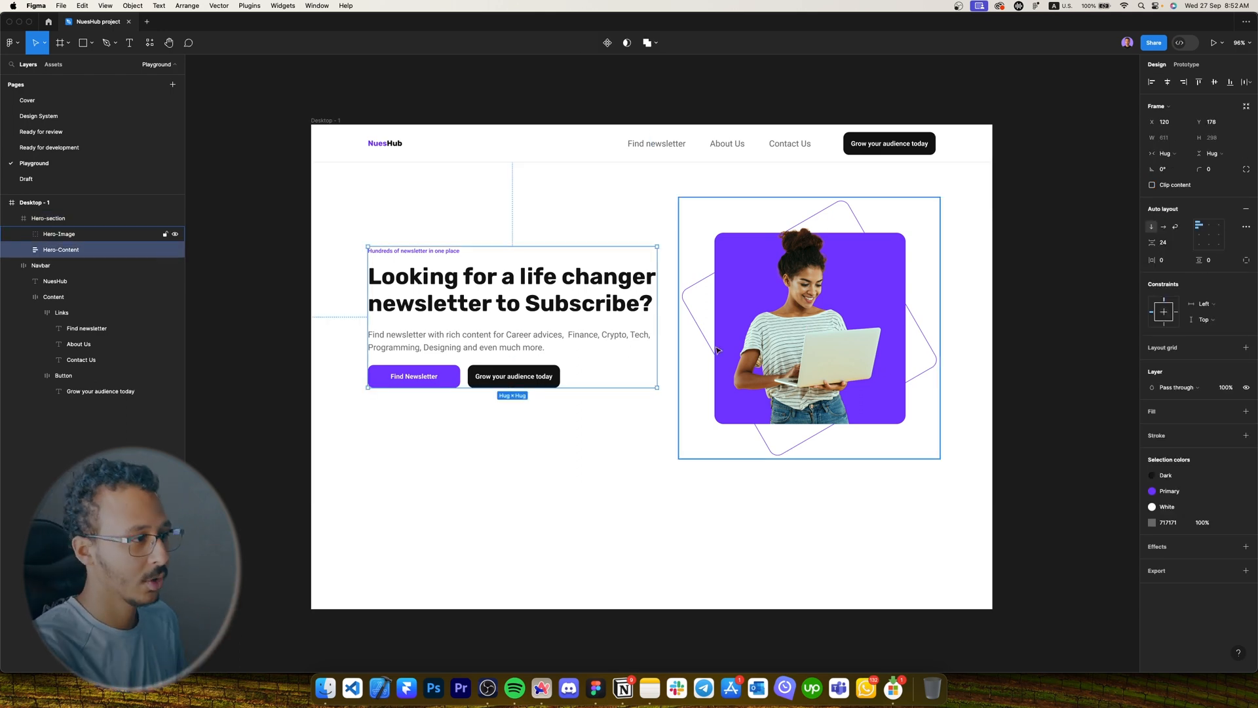
{"action": "left_click", "coordinate": [800, 483]}
{"action": "left_click", "coordinate": [806, 556]}
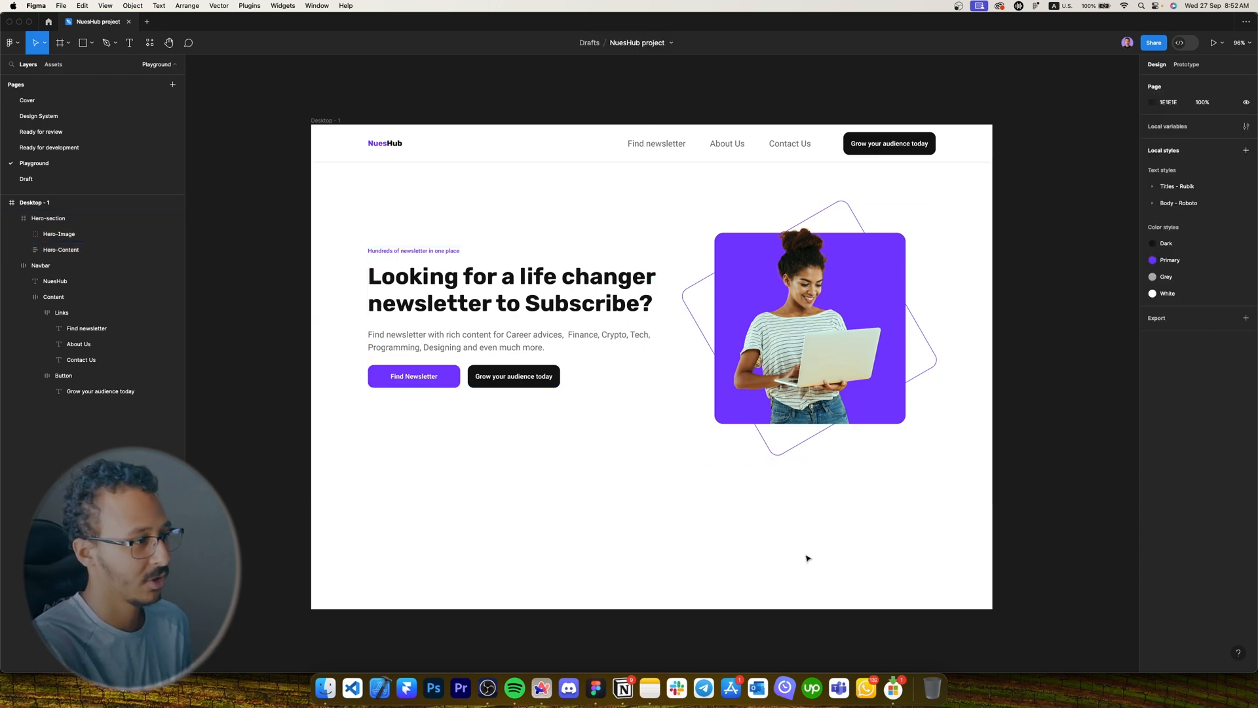
Inspect the hero section frame, the Hero-Image group and the navigation bar.
{"action": "scroll", "coordinate": [619, 507], "scroll_direction": "right", "scroll_amount": 1}
{"action": "scroll", "coordinate": [619, 506], "scroll_direction": "right", "scroll_amount": 2}
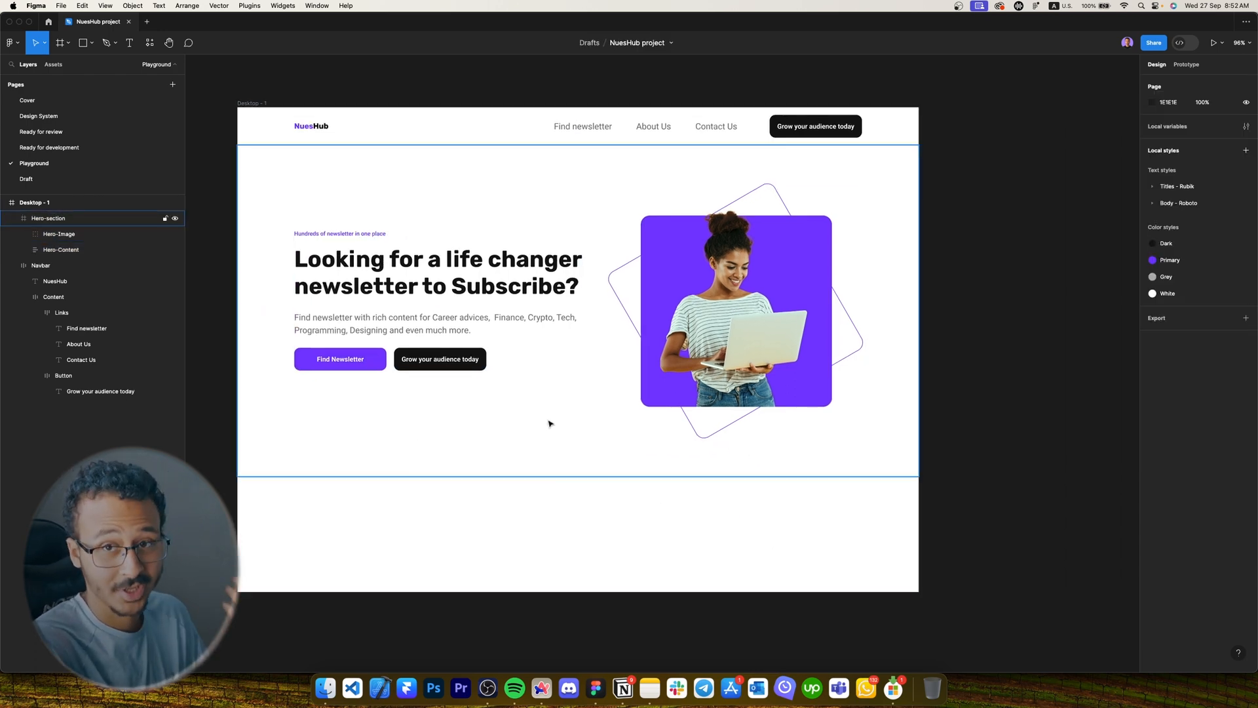
{"action": "left_click", "coordinate": [636, 419]}
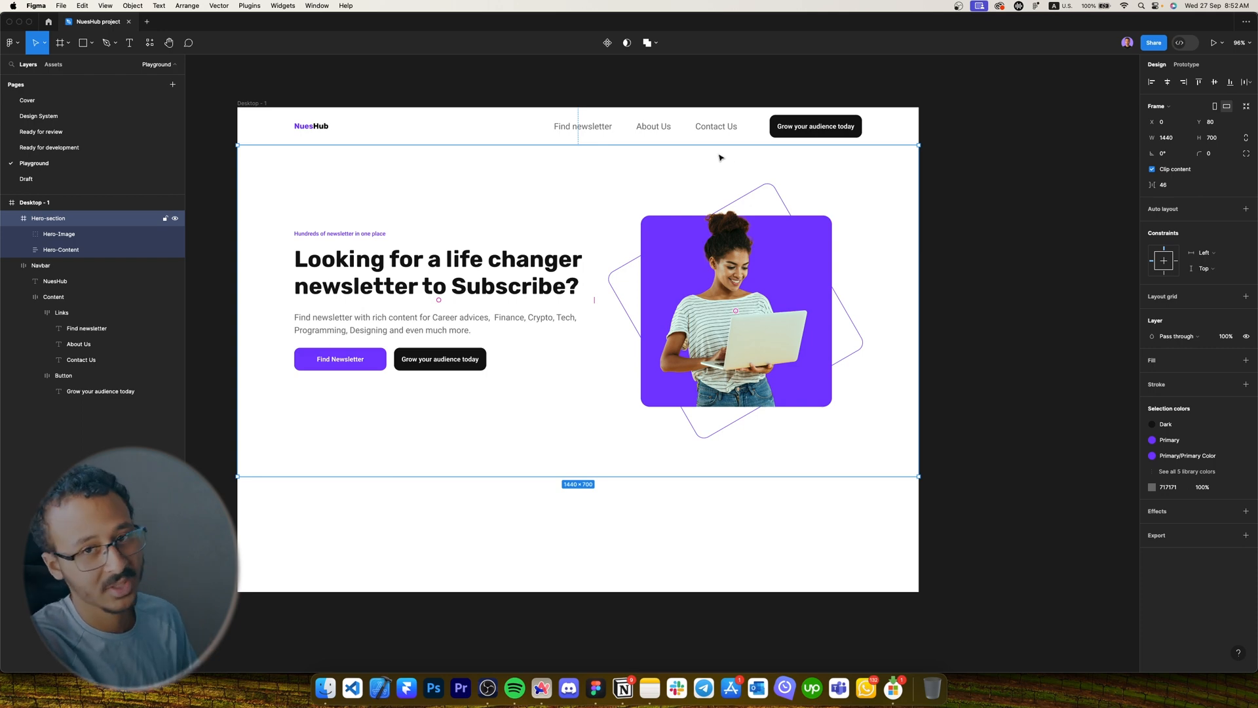
{"action": "left_click", "coordinate": [711, 214]}
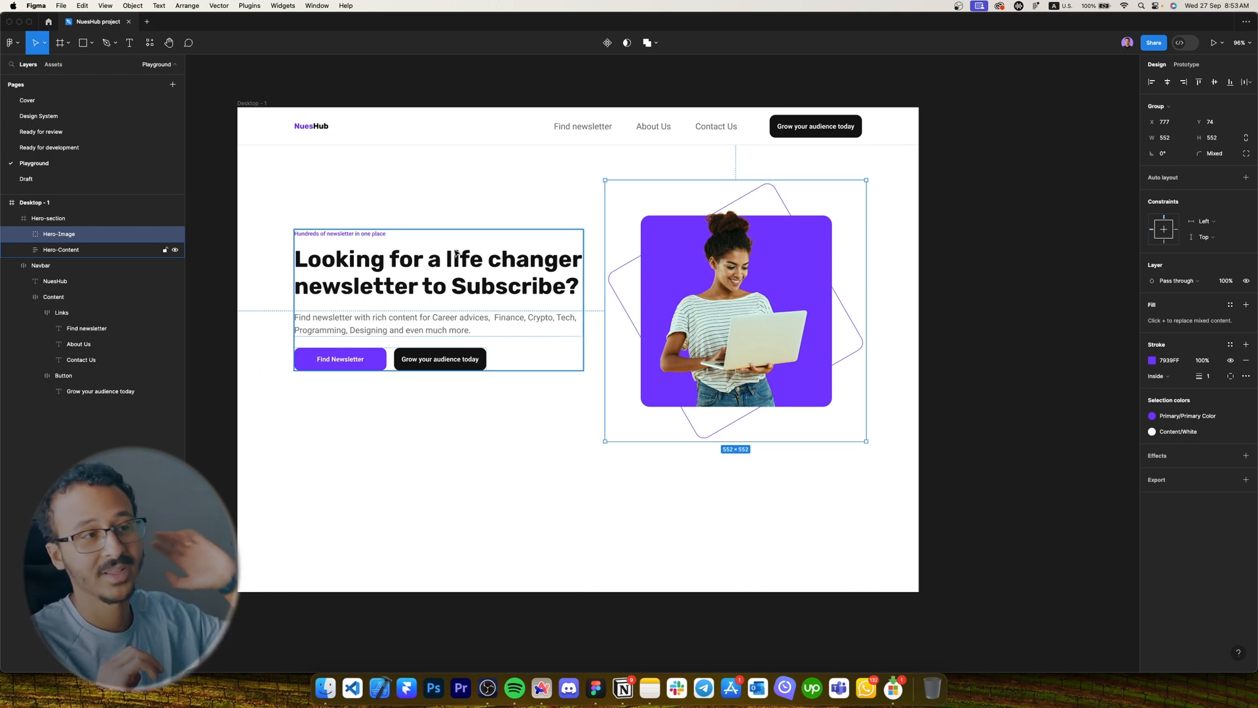
{"action": "left_click", "coordinate": [590, 121]}
{"action": "scroll", "coordinate": [597, 109], "scroll_direction": "up", "scroll_amount": 5}
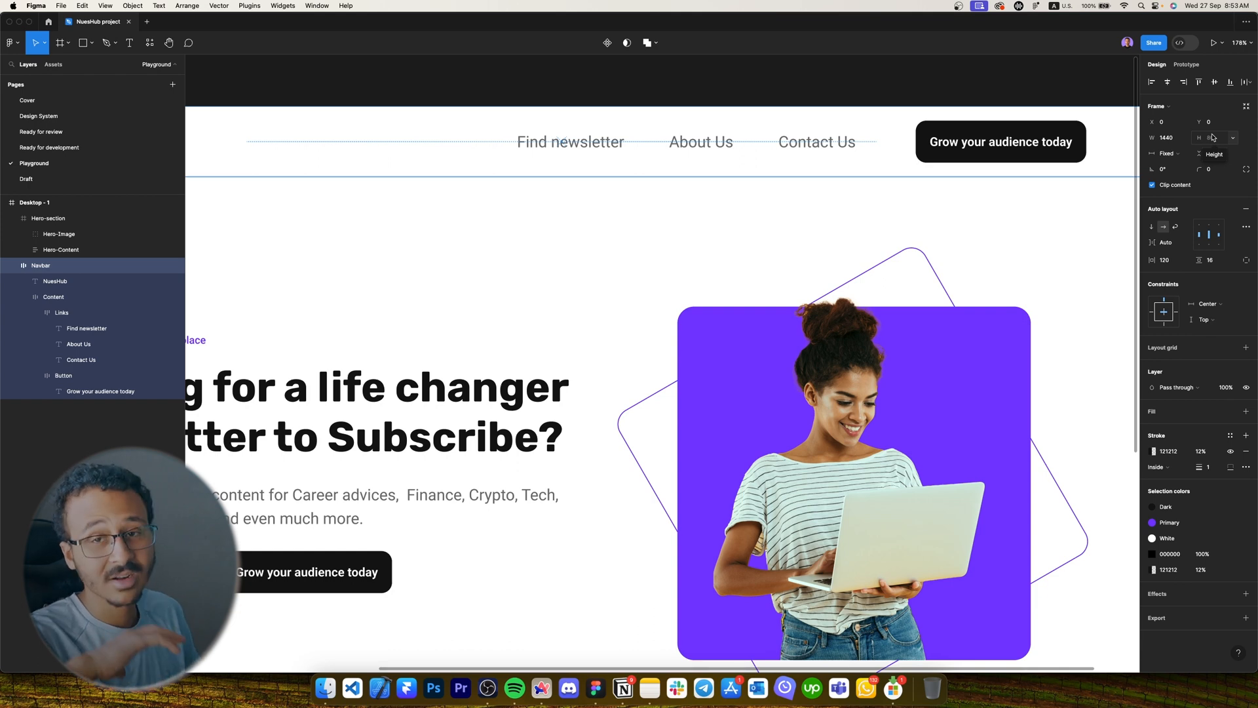
{"action": "scroll", "coordinate": [980, 188], "scroll_direction": "down", "scroll_amount": 5}
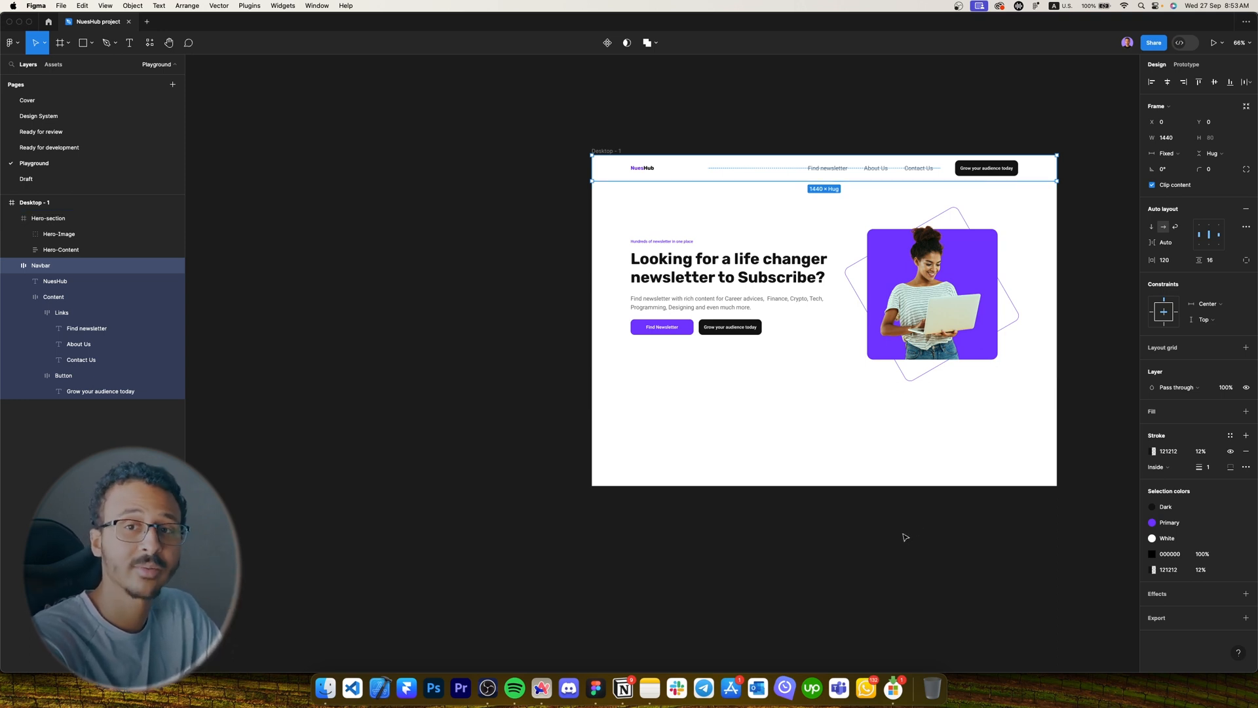
Add a 'Find Newsletter' text below the hero section.
{"action": "left_click", "coordinate": [941, 625]}
{"action": "scroll", "coordinate": [640, 410], "scroll_direction": "up", "scroll_amount": 3}
{"action": "scroll", "coordinate": [757, 399], "scroll_direction": "up", "scroll_amount": 3}
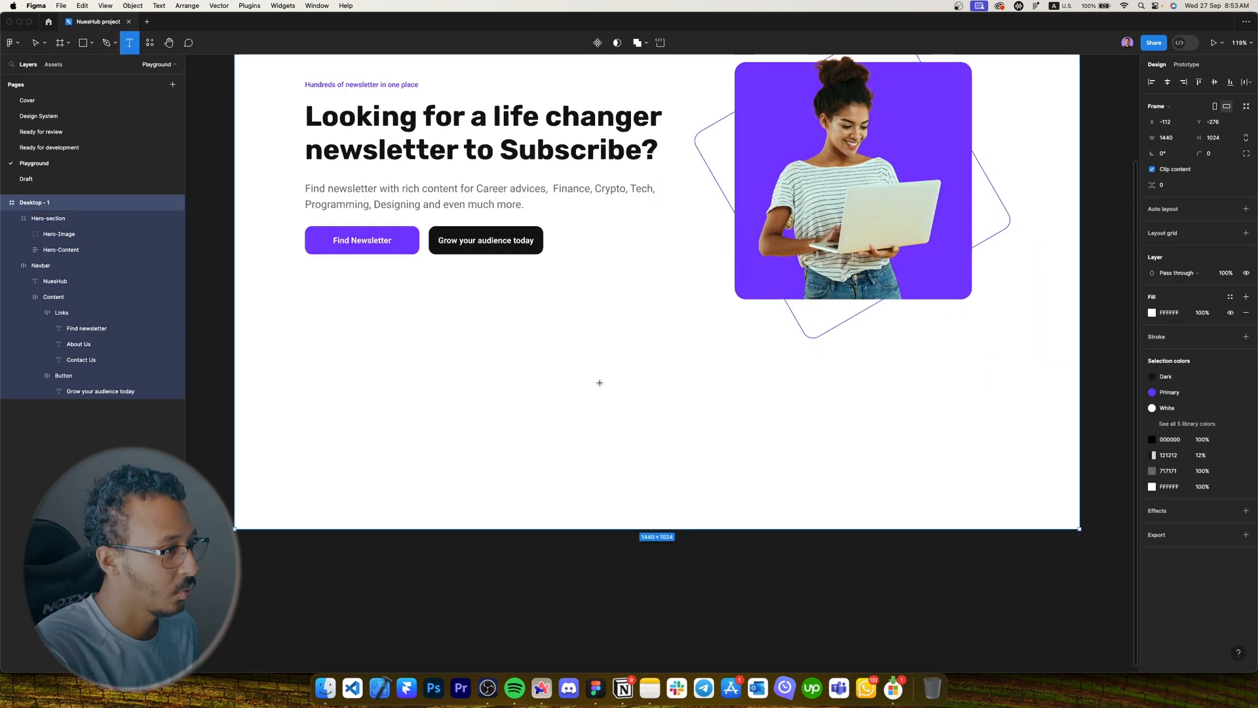
{"action": "key", "text": "t"}
{"action": "left_click", "coordinate": [604, 385]}
{"action": "type", "text": "F"}
{"action": "key", "text": "Caps_Lock"}
{"action": "type", "text": "ind"}
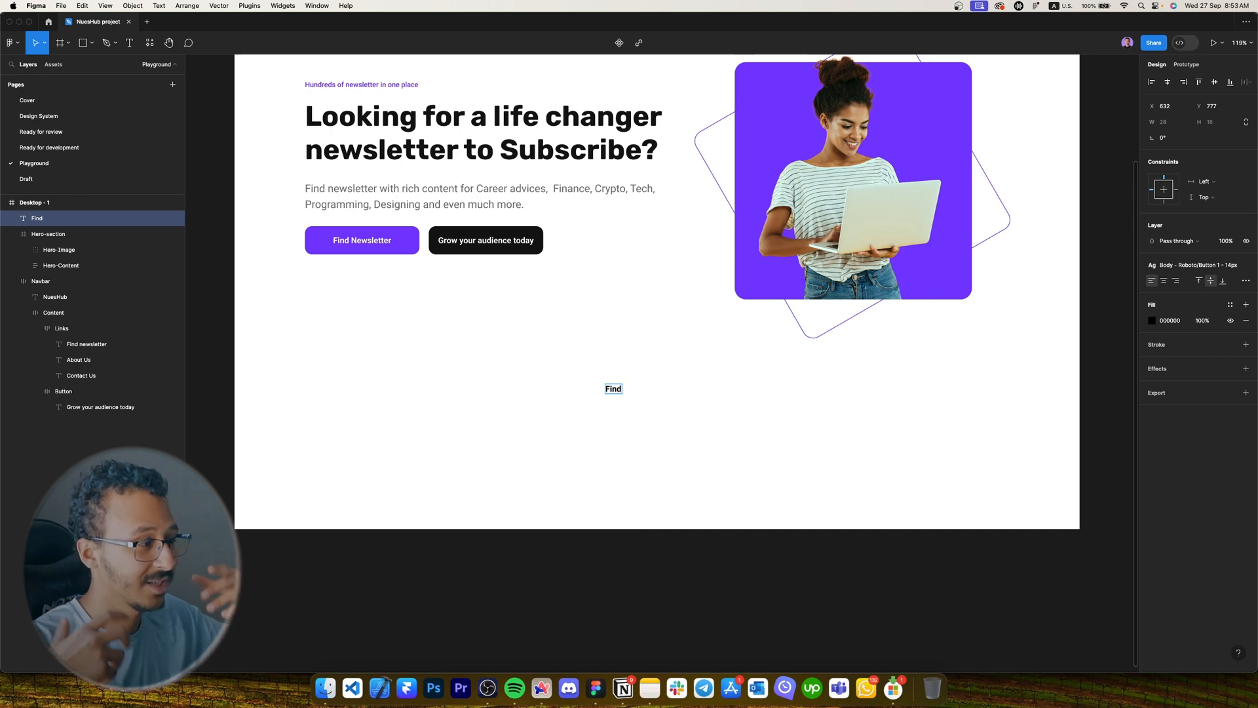
{"action": "type", "text": "Newsletter"}
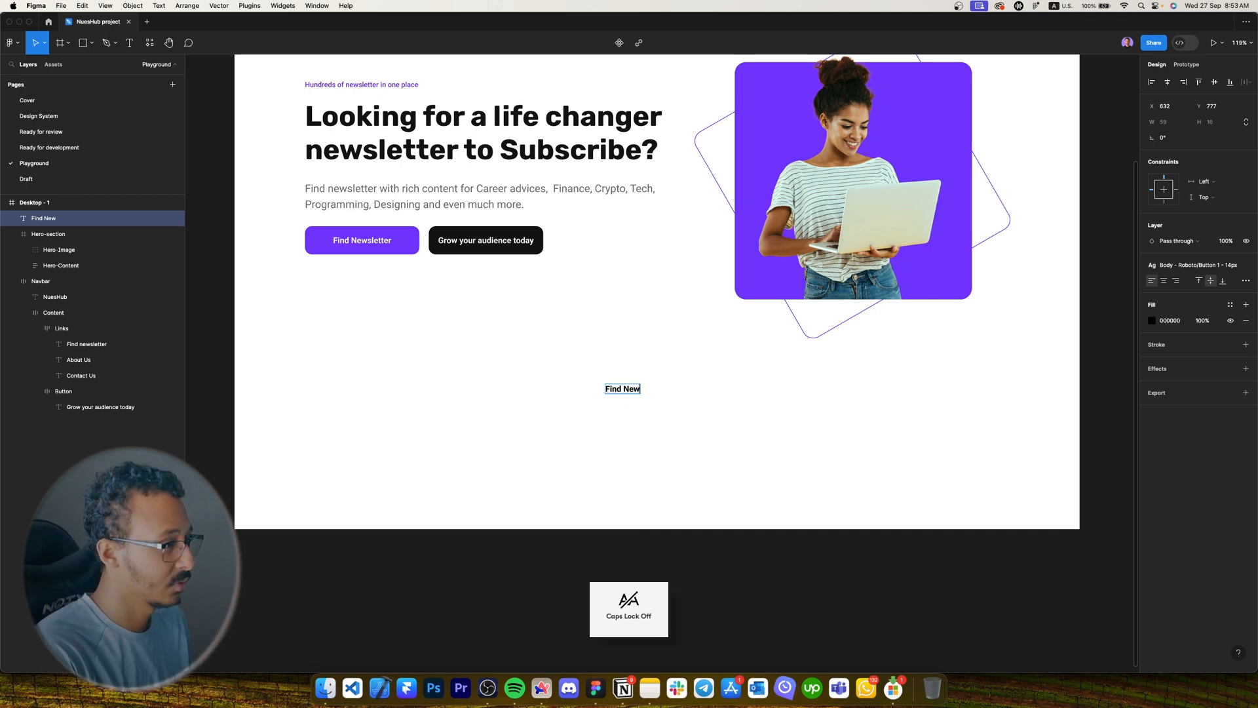
{"action": "key", "text": "Escape"}
Give the heading the Titles - Rubik/H2 style, centre it horizontally and nudge it down.
{"action": "left_click", "coordinate": [1204, 265]}
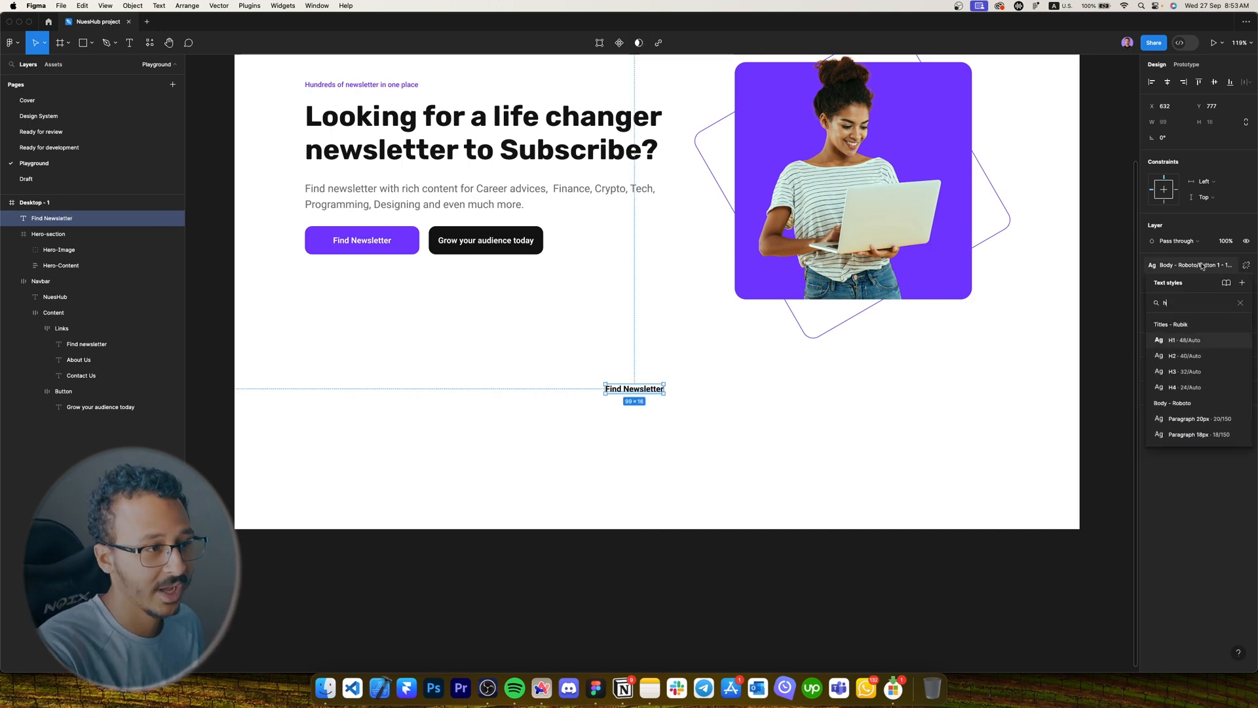
{"action": "left_click", "coordinate": [1187, 357]}
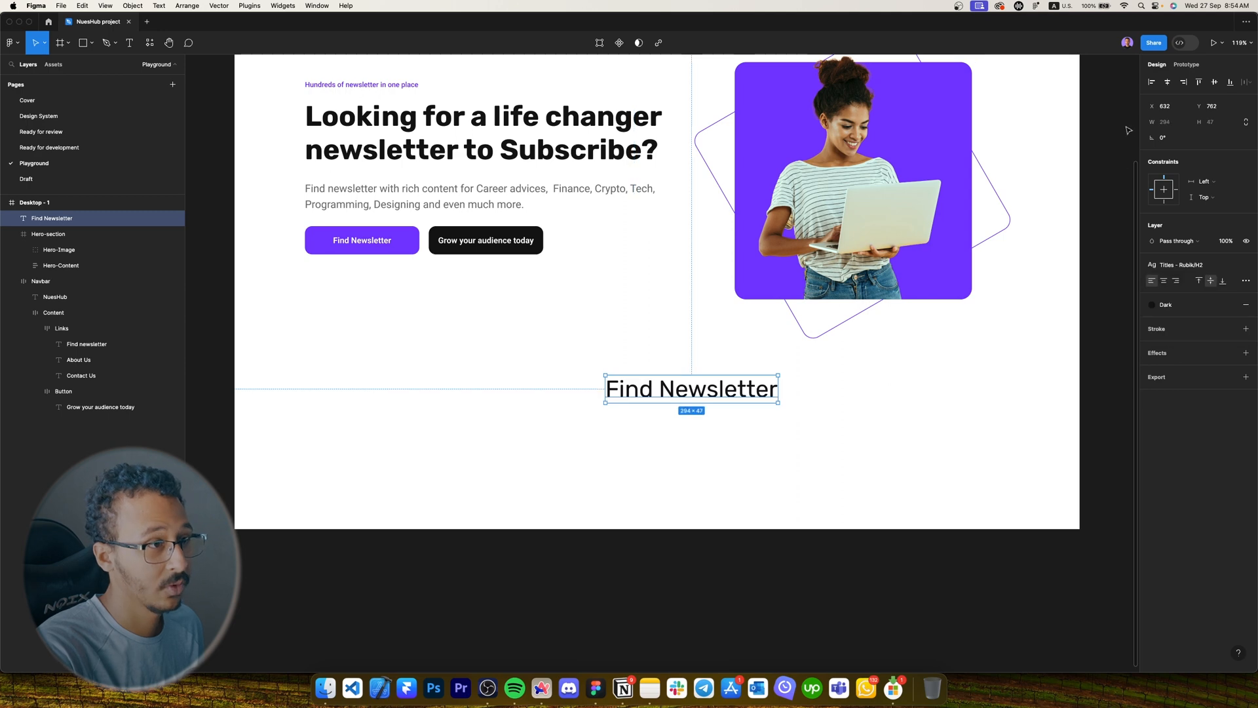
{"action": "left_click", "coordinate": [1167, 82]}
{"action": "key", "text": "shift+Down"}
{"action": "key", "text": "shift+Down"}
{"action": "key", "text": "shift+Down"}
{"action": "key", "text": "shift+Down"}
{"action": "key", "text": "shift+Down"}
{"action": "key", "text": "shift+Down"}
{"action": "key", "text": "shift+Down"}
{"action": "key", "text": "shift+Down"}
{"action": "key", "text": "shift+Down"}
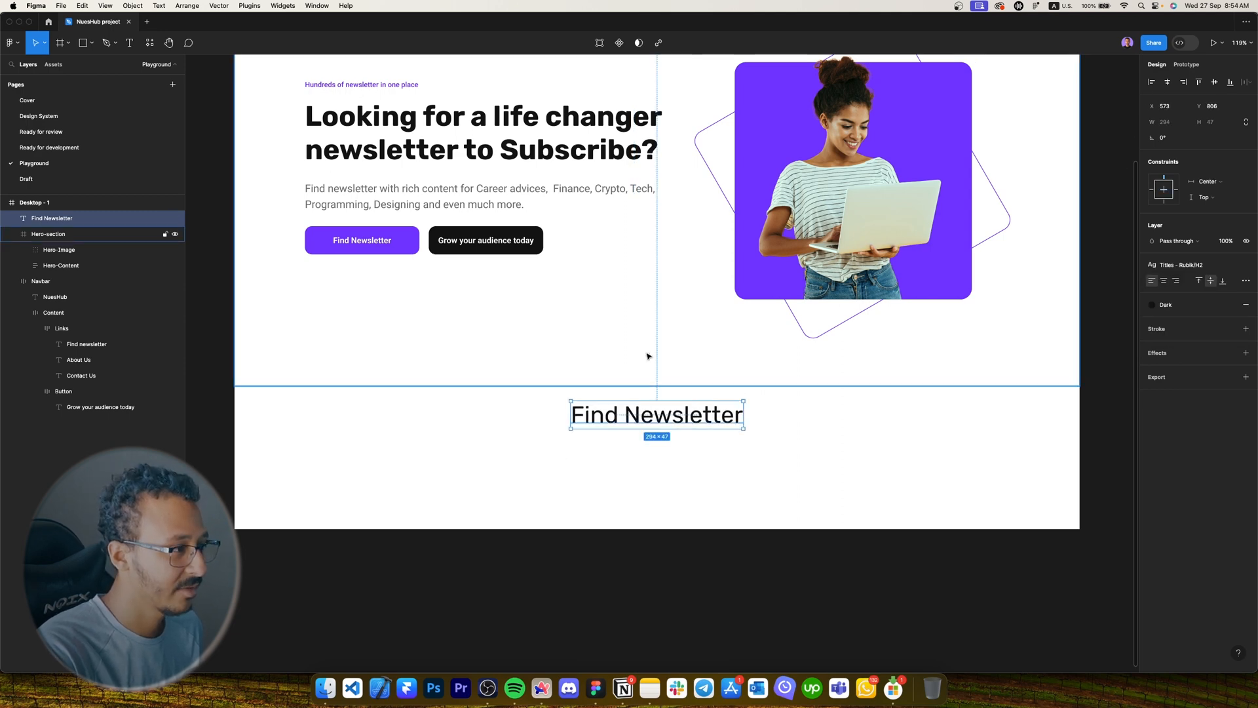
{"action": "key", "text": "Down"}
{"action": "key", "text": "Down"}
{"action": "key", "text": "Down"}
{"action": "key", "text": "Down"}
{"action": "key", "text": "Down"}
{"action": "key", "text": "Down"}
{"action": "key", "text": "Down"}
{"action": "key", "text": "Down"}
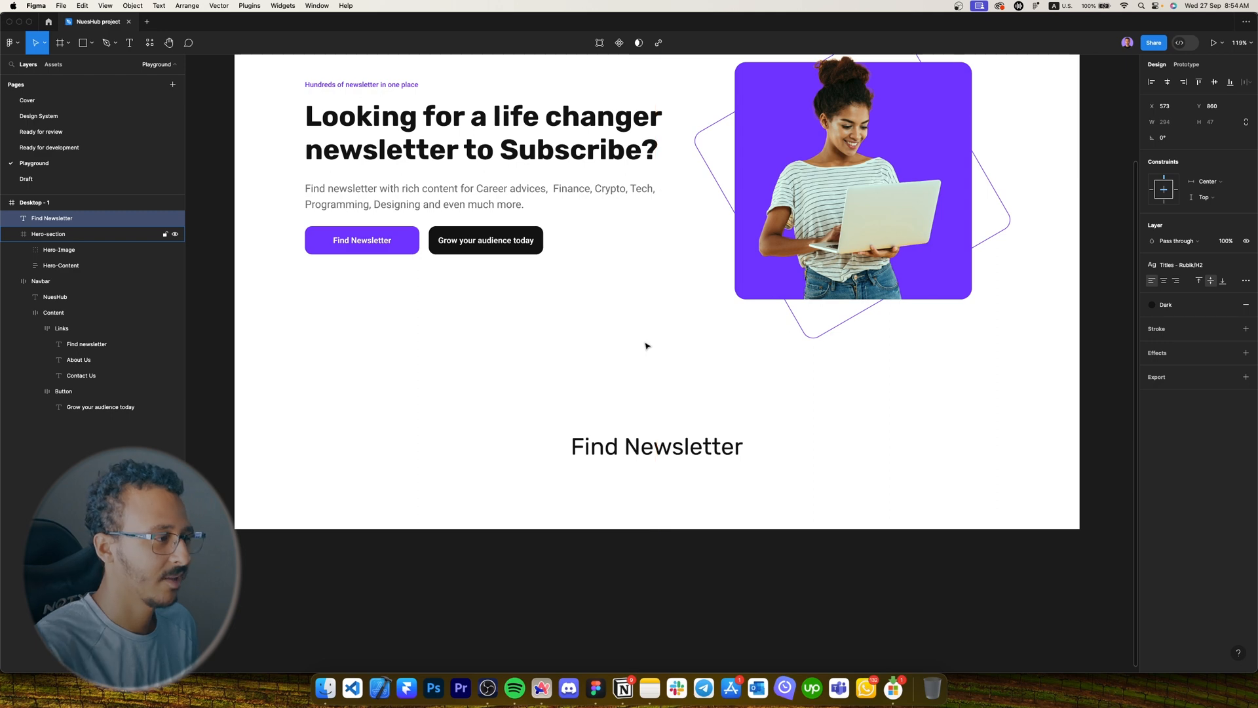
Copy the hero paragraph below Find Newsletter, centre-aligning its text and position.
{"action": "left_click", "coordinate": [364, 188], "text": "super"}
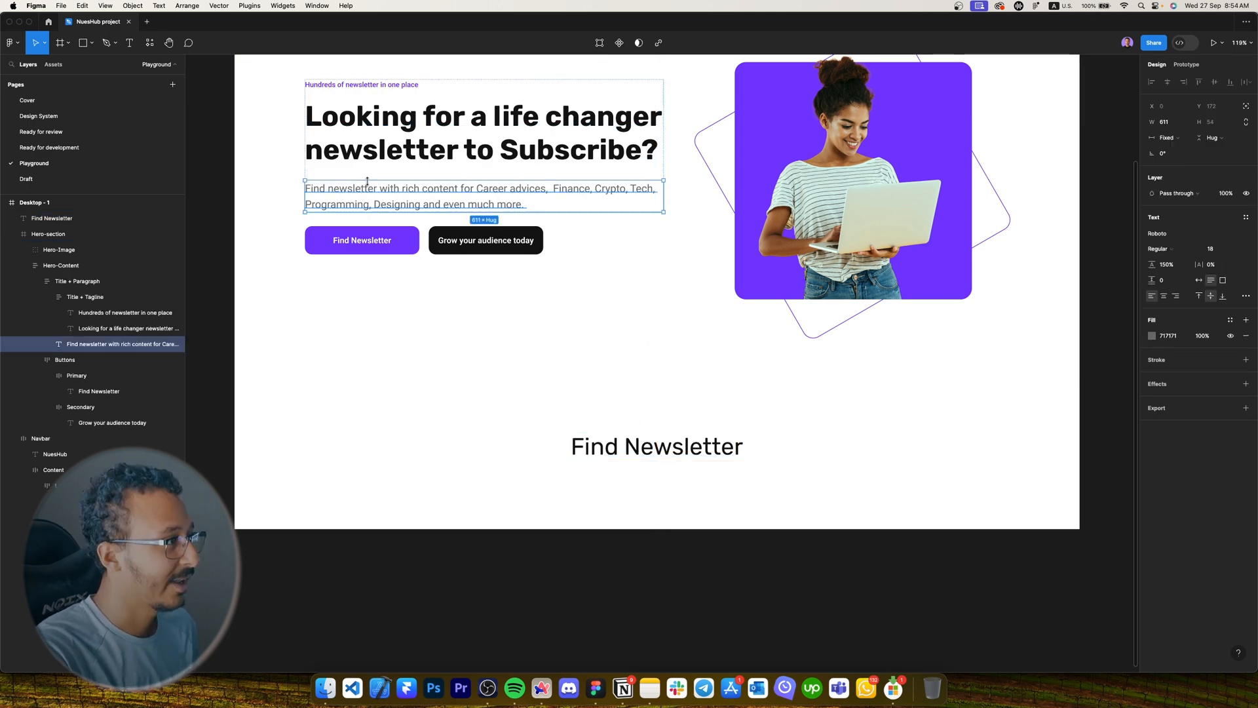
{"action": "left_click_drag", "start_coordinate": [361, 191], "coordinate": [618, 477]}
{"action": "left_click", "coordinate": [364, 187], "text": "super"}
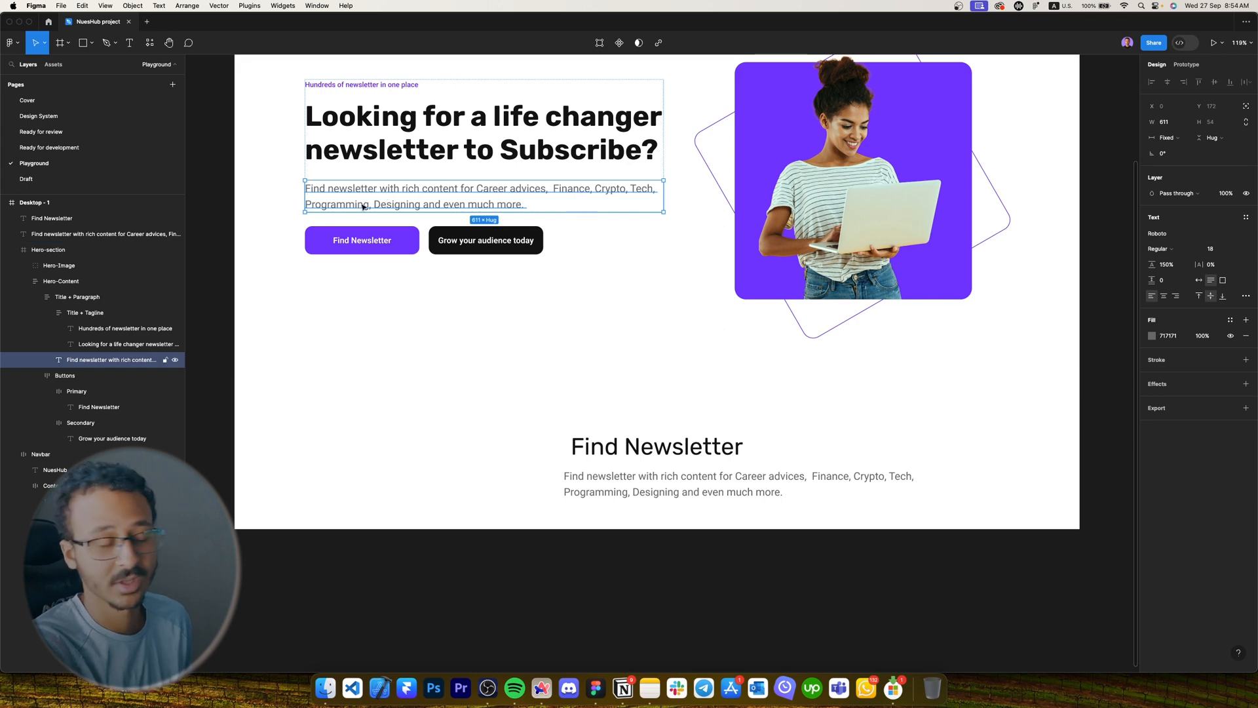
{"action": "left_click_drag", "start_coordinate": [368, 201], "coordinate": [615, 418]}
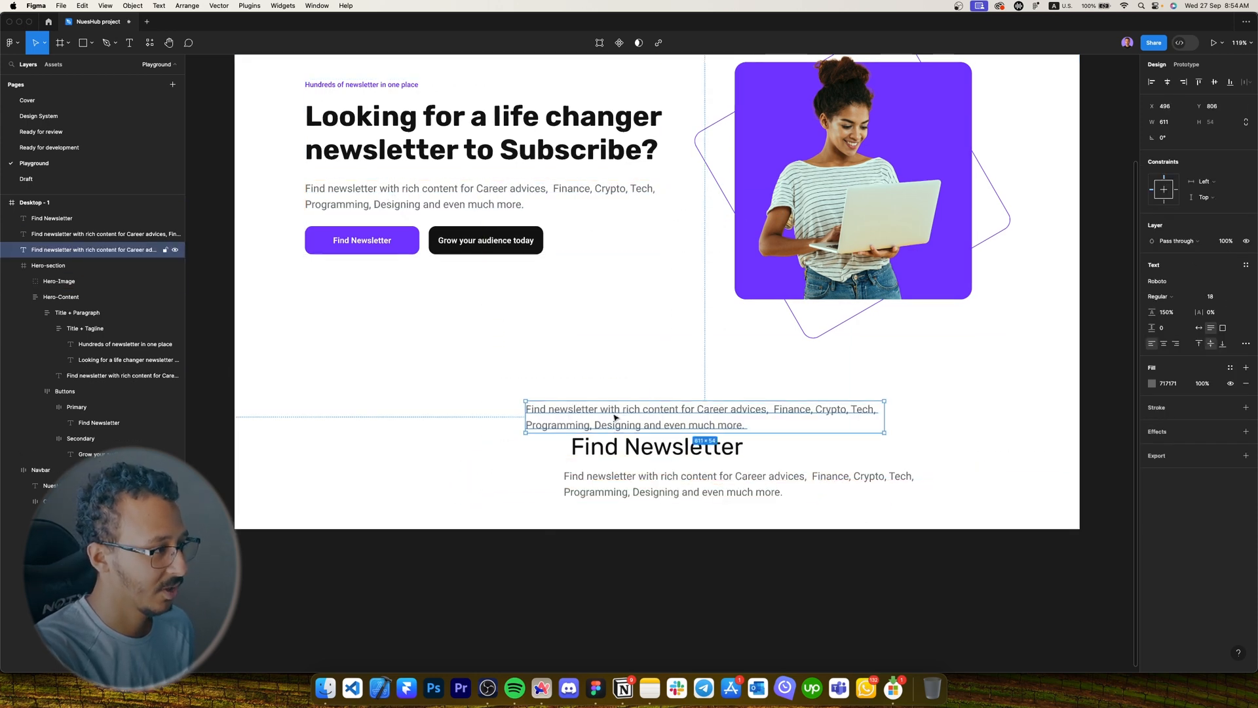
{"action": "key", "text": "super+z"}
{"action": "left_click", "coordinate": [682, 483]}
{"action": "left_click", "coordinate": [1164, 343]}
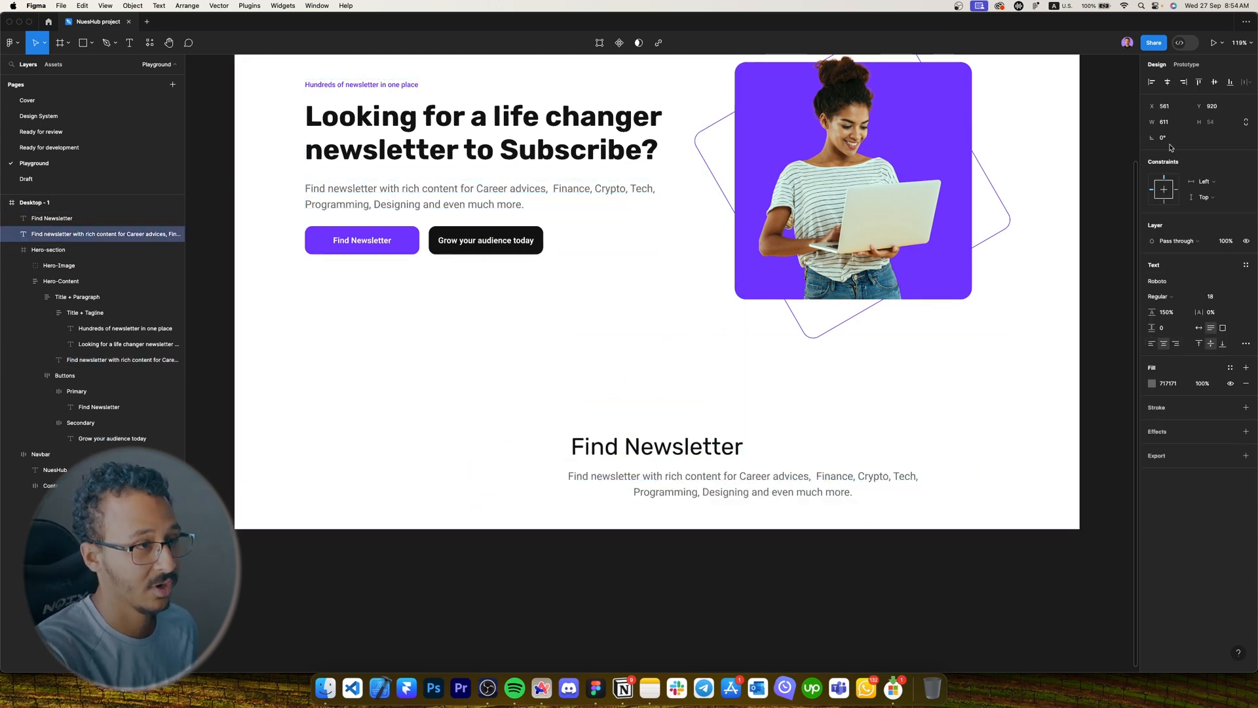
{"action": "left_click", "coordinate": [1167, 82]}
Retype the subtitle as 'Search and find the perfect match Newsletter that fit to your needs.'.
{"action": "double_click", "coordinate": [633, 490]}
{"action": "key", "text": "Caps_Lock"}
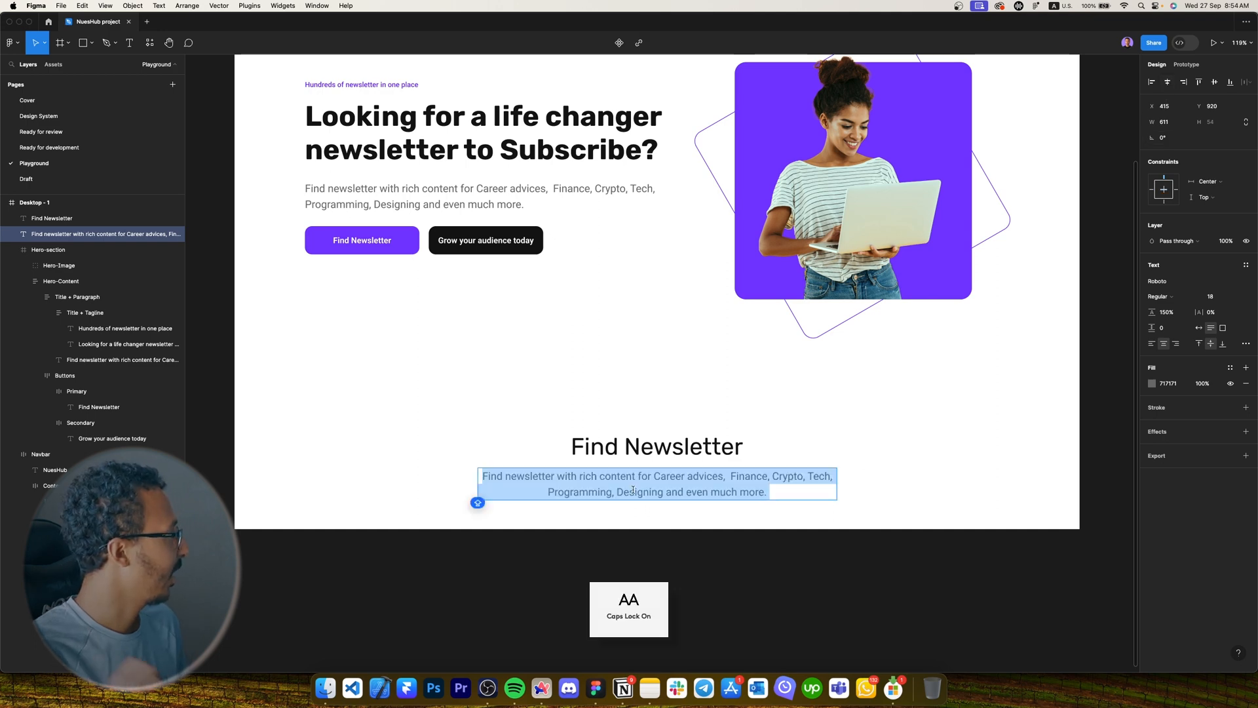
{"action": "type", "text": "S"}
{"action": "key", "text": "Caps_Lock"}
{"action": "type", "text": "ear"}
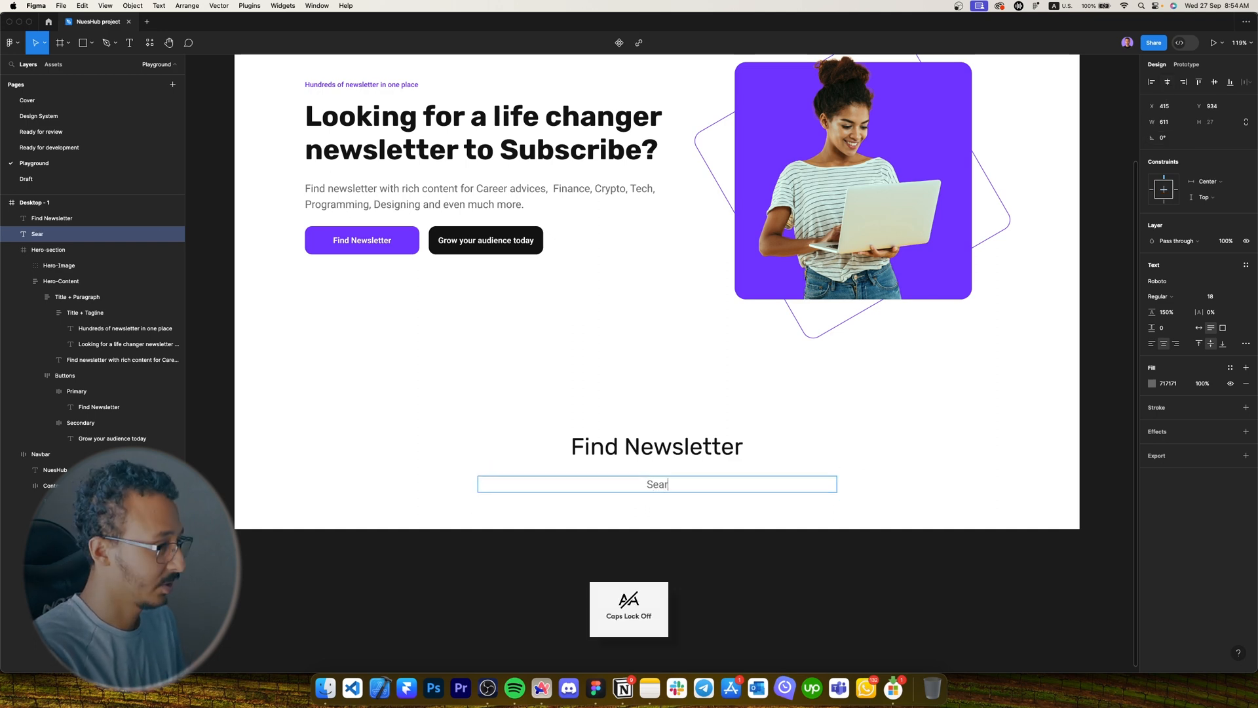
{"action": "type", "text": "ch and find the perfect match"}
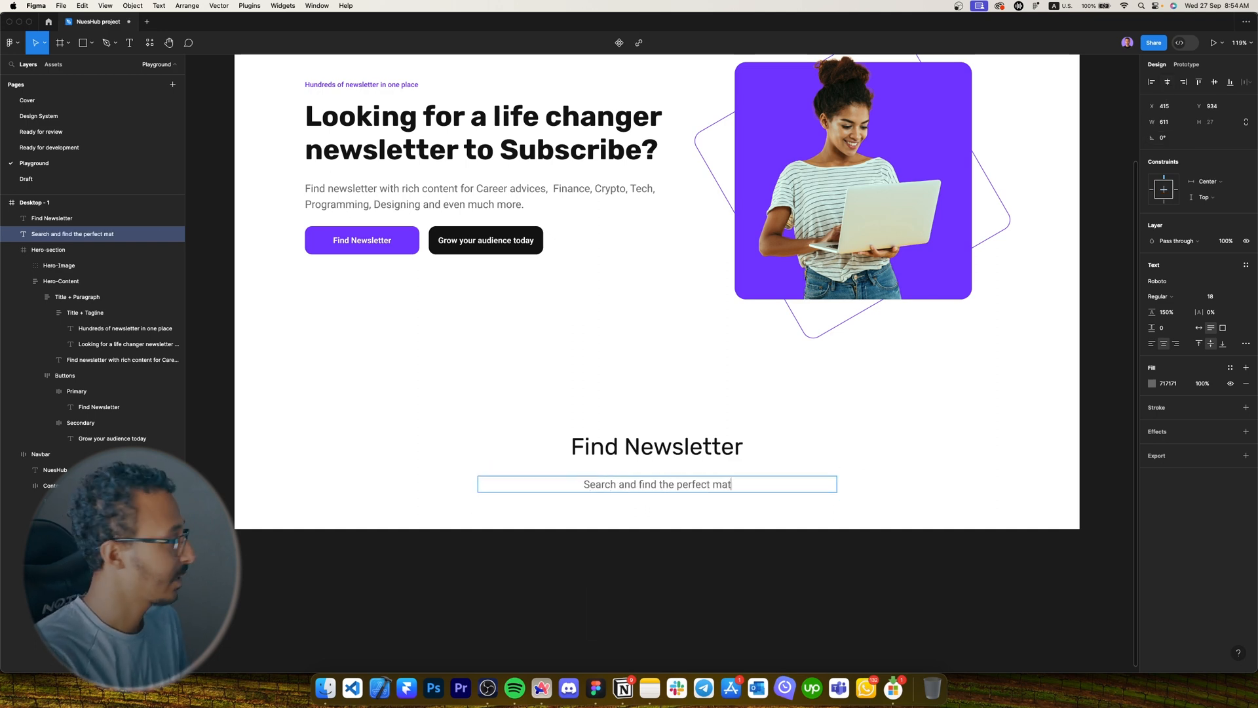
{"action": "key", "text": "Caps_Lock"}
{"action": "type", "text": "N"}
{"action": "key", "text": "Caps_Lock"}
{"action": "type", "text": "ewsletter that fit to your needs."}
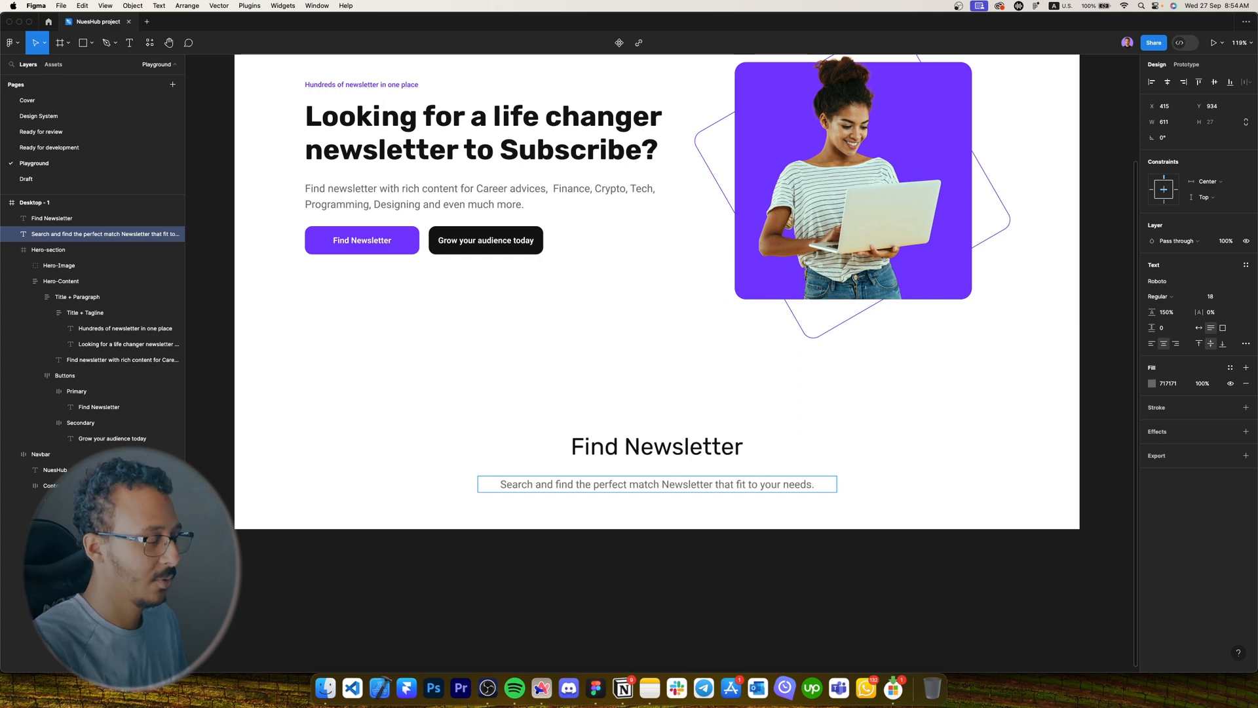
{"action": "key", "text": "Escape"}
Nudge the subtitle up toward the heading, matching the hero paragraph's spacing.
{"action": "key", "text": "Up"}
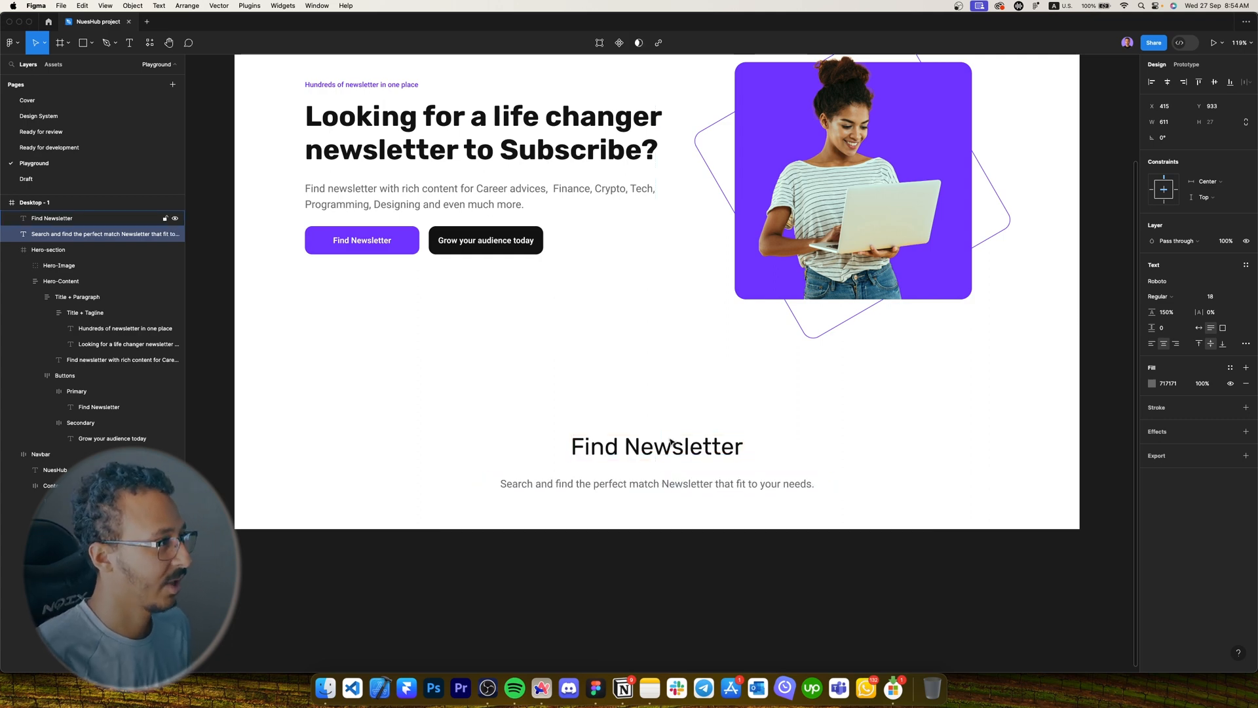
{"action": "key", "text": "shift+Up"}
{"action": "left_click", "coordinate": [454, 190], "text": "super"}
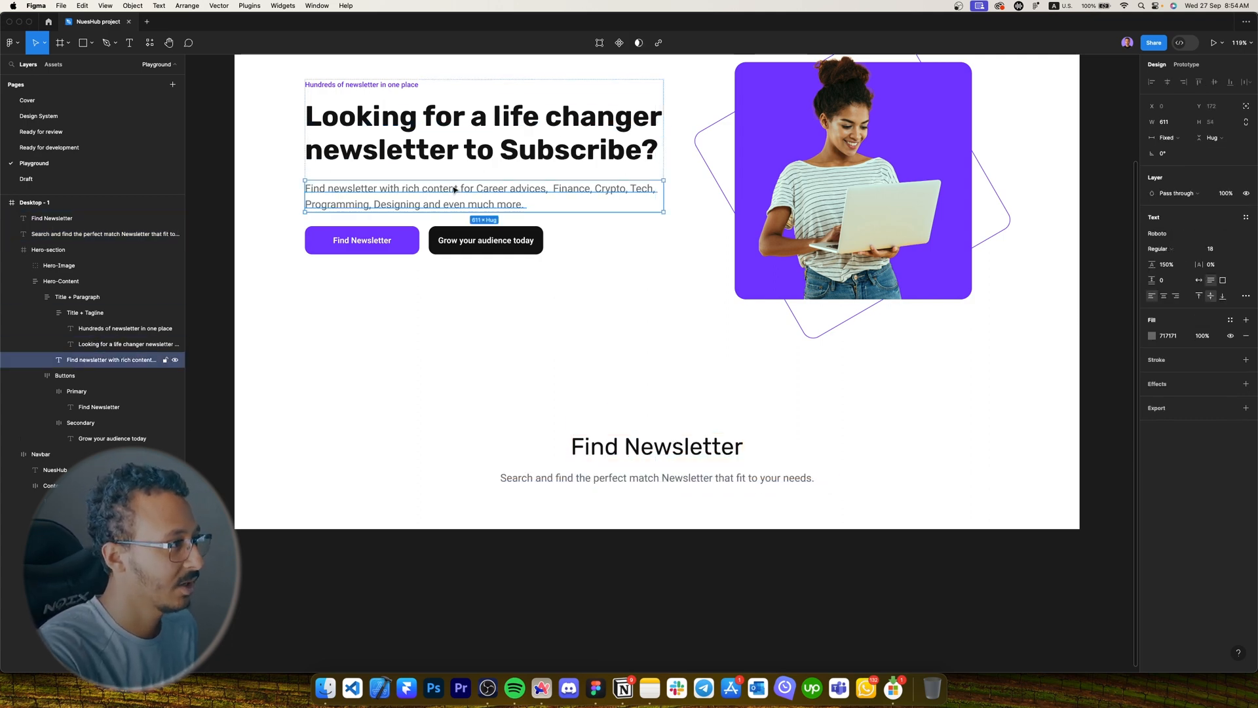
{"action": "scroll", "coordinate": [789, 444], "scroll_direction": "down", "scroll_amount": 1}
{"action": "left_click", "coordinate": [713, 464]}
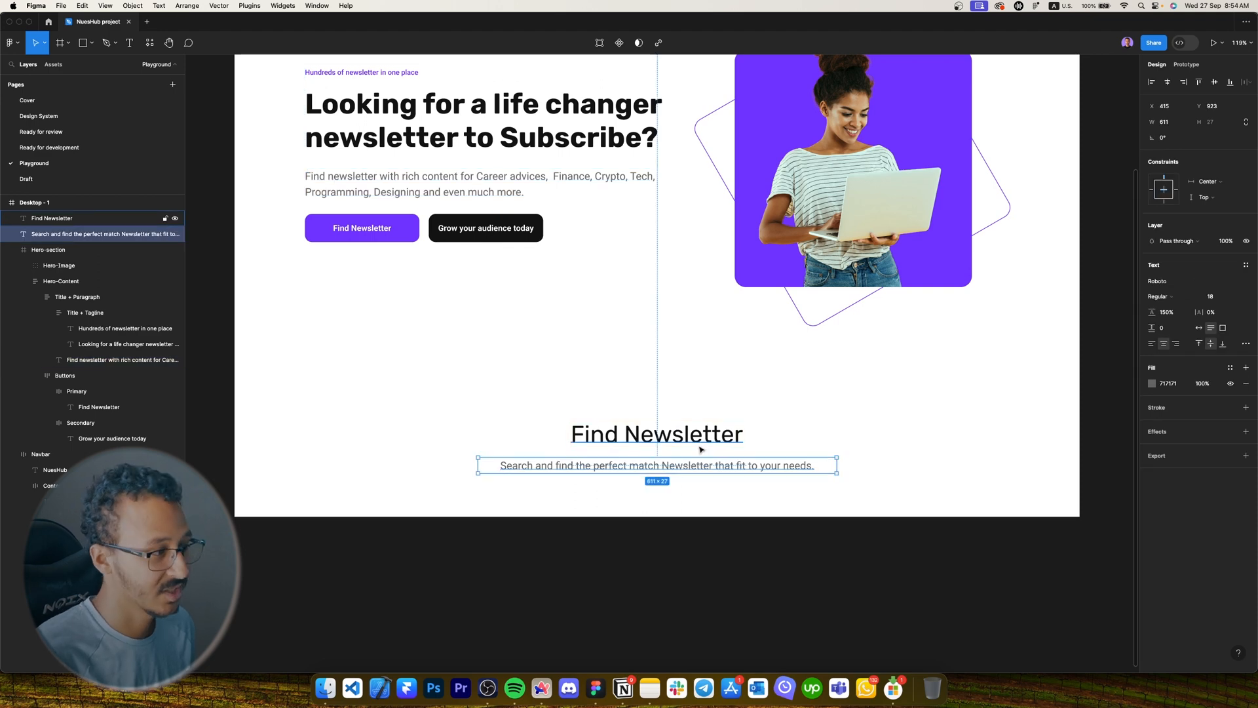
{"action": "key", "text": "shift+Down"}
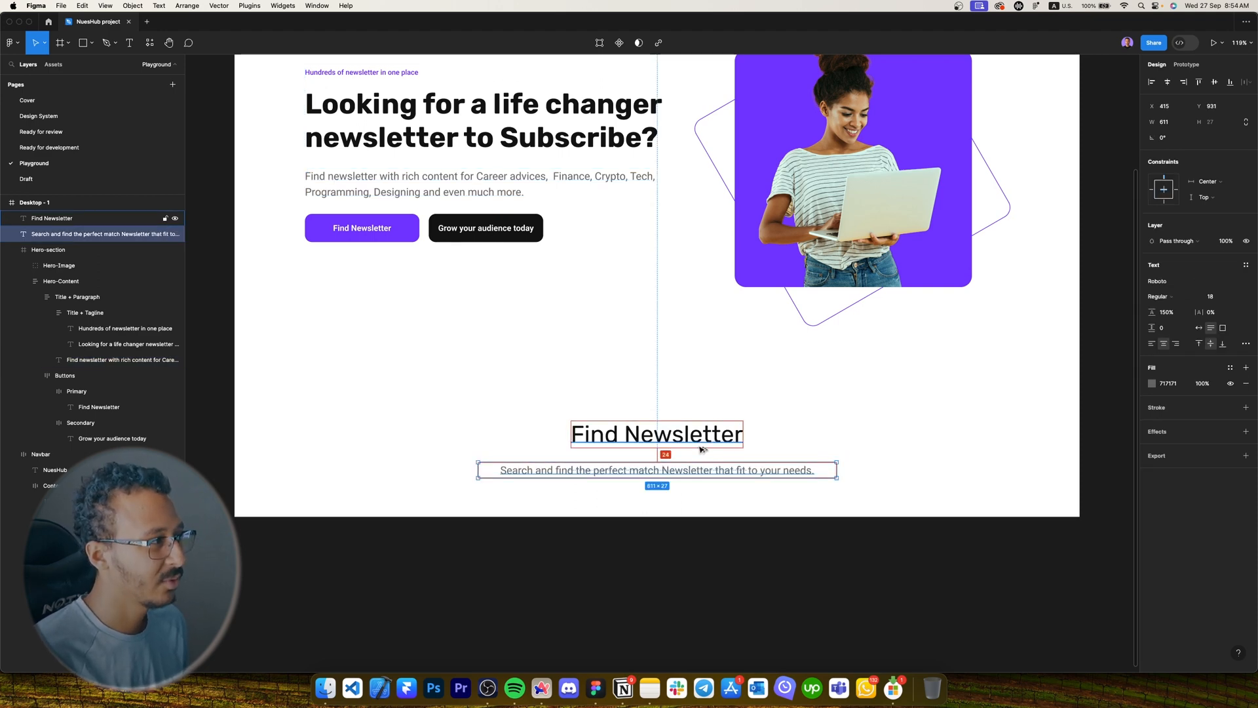
{"action": "key", "text": "shift+Up"}
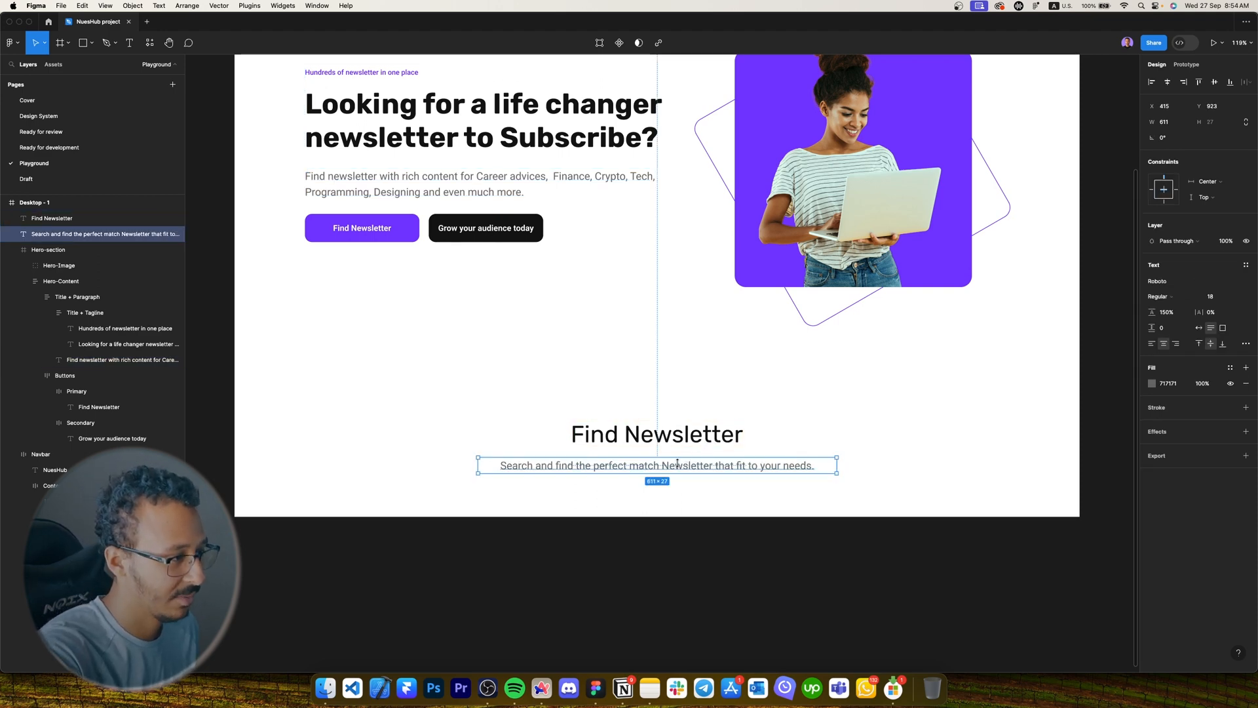
{"action": "left_click", "coordinate": [426, 187], "text": "super"}
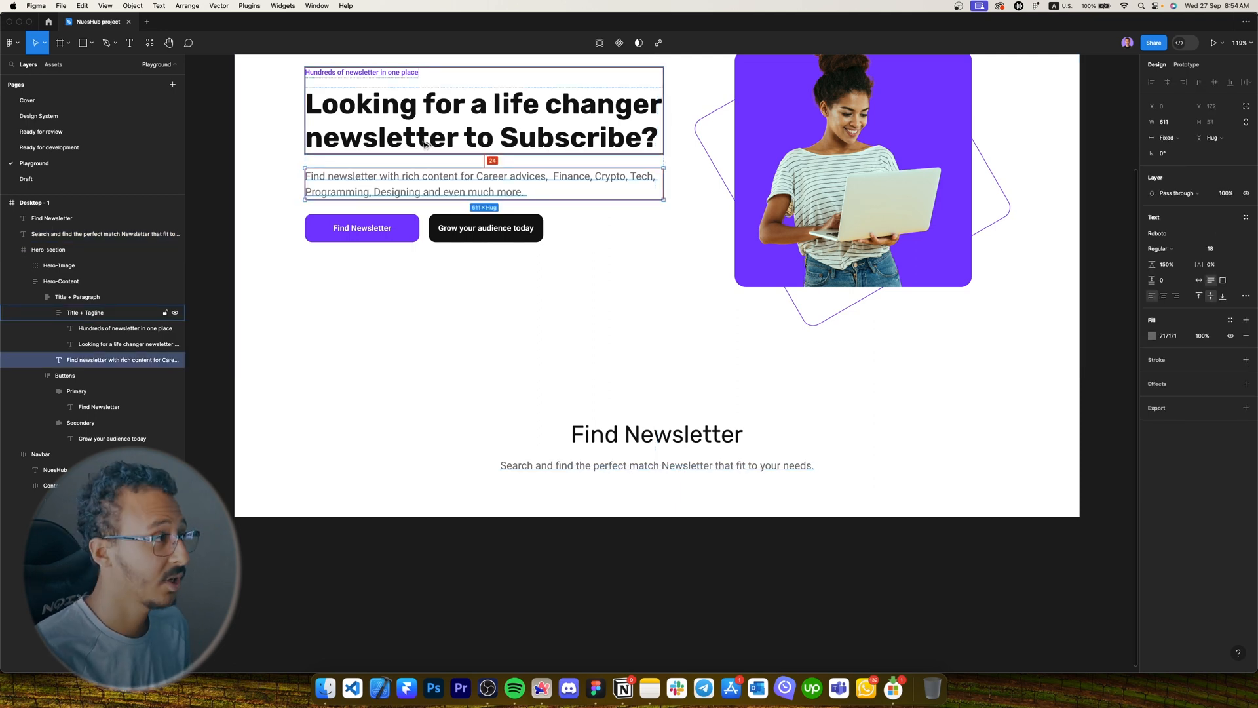
{"action": "scroll", "coordinate": [423, 146], "scroll_direction": "up", "scroll_amount": 5}
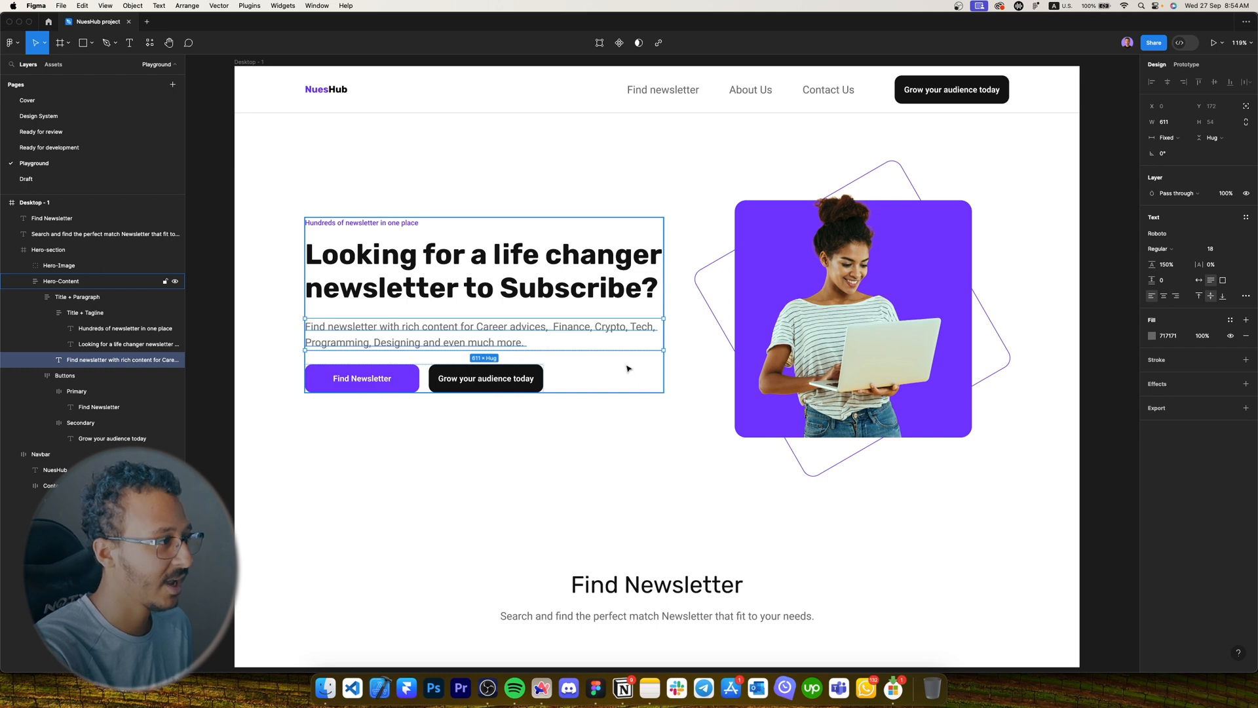
Inspect the hero content groups and undo a spacing change in the hero text.
{"action": "left_click", "coordinate": [627, 369]}
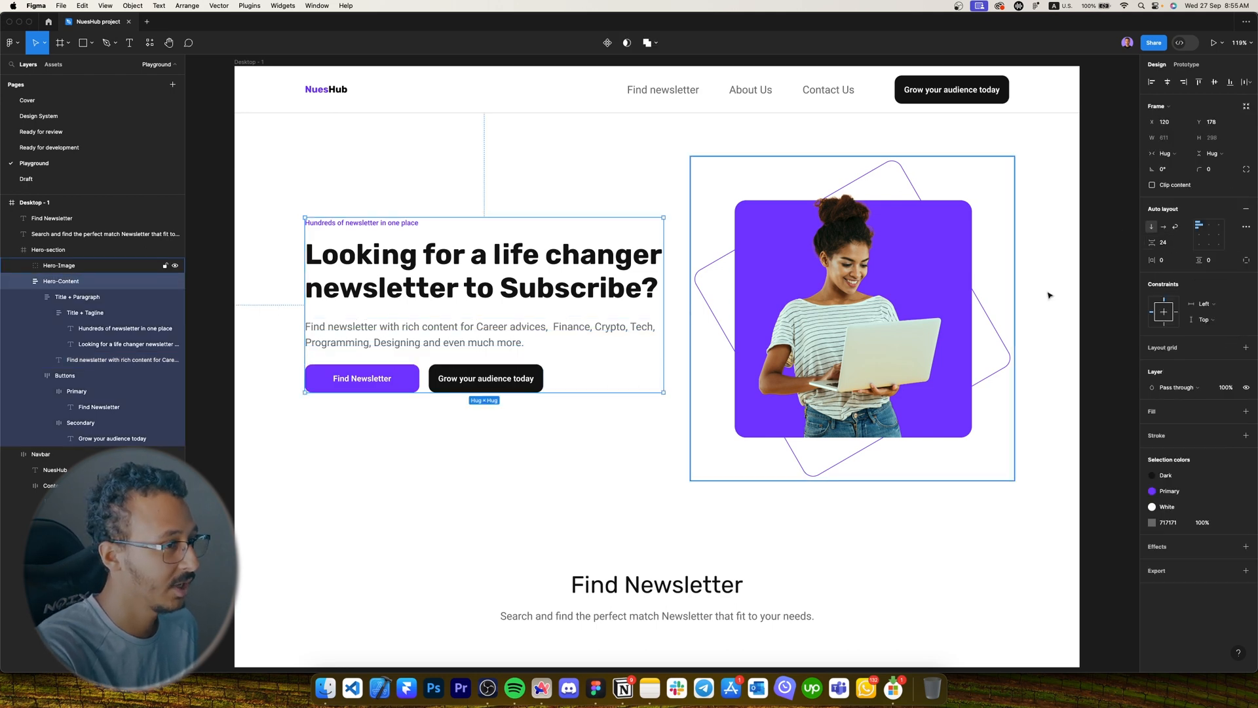
{"action": "double_click", "coordinate": [449, 339]}
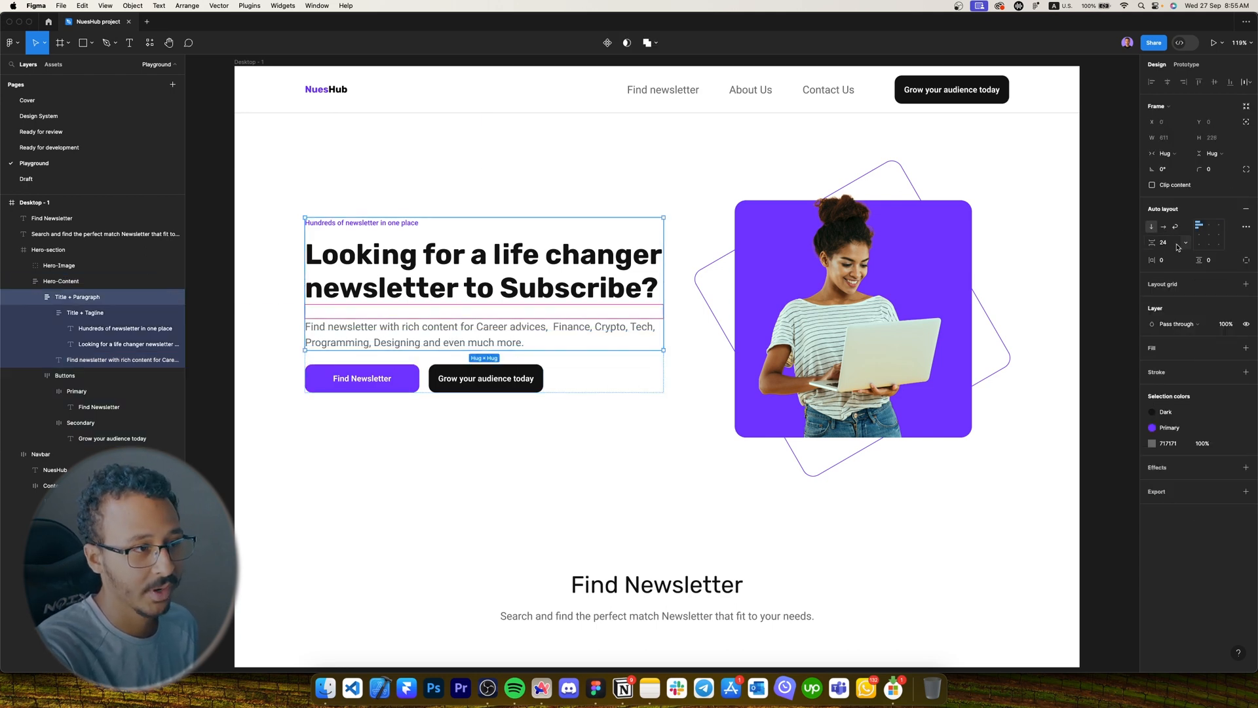
{"action": "left_click", "coordinate": [661, 426]}
{"action": "scroll", "coordinate": [662, 426], "scroll_direction": "down", "scroll_amount": 2}
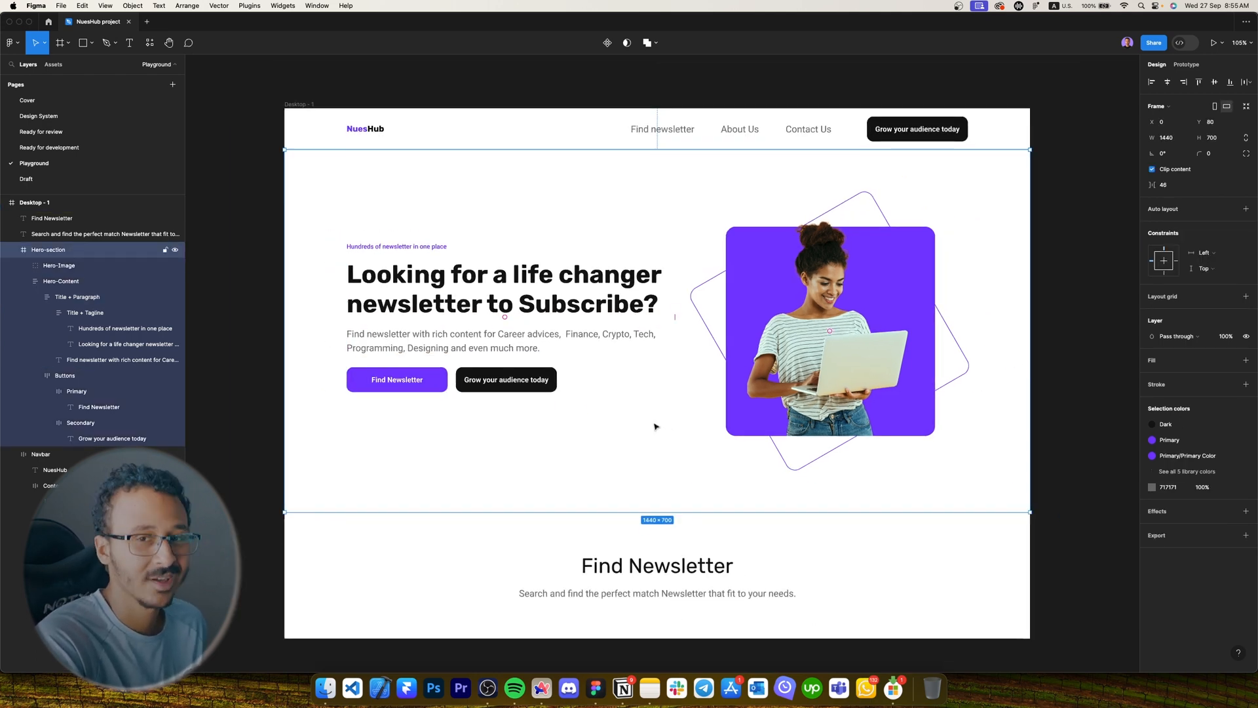
{"action": "key", "text": "super+z"}
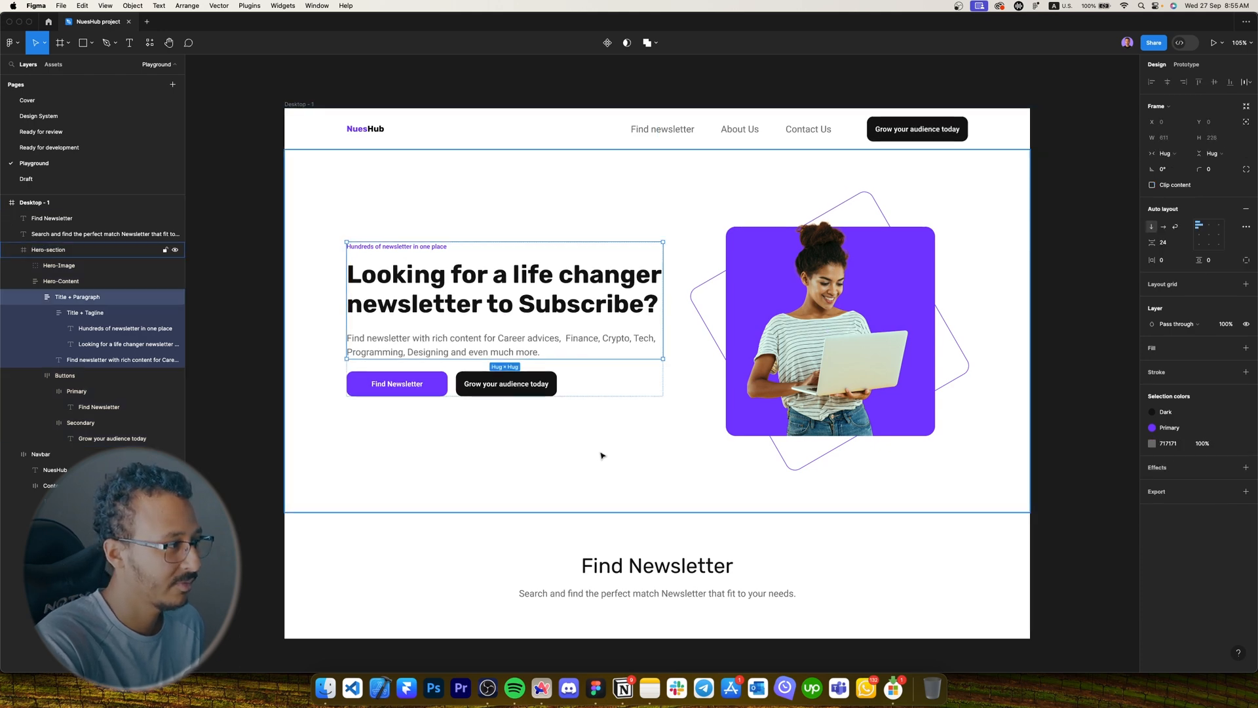
{"action": "left_click", "coordinate": [601, 452]}
{"action": "scroll", "coordinate": [601, 452], "scroll_direction": "down", "scroll_amount": 2}
{"action": "left_click", "coordinate": [632, 549]}
{"action": "scroll", "coordinate": [632, 549], "scroll_direction": "down", "scroll_amount": 1}
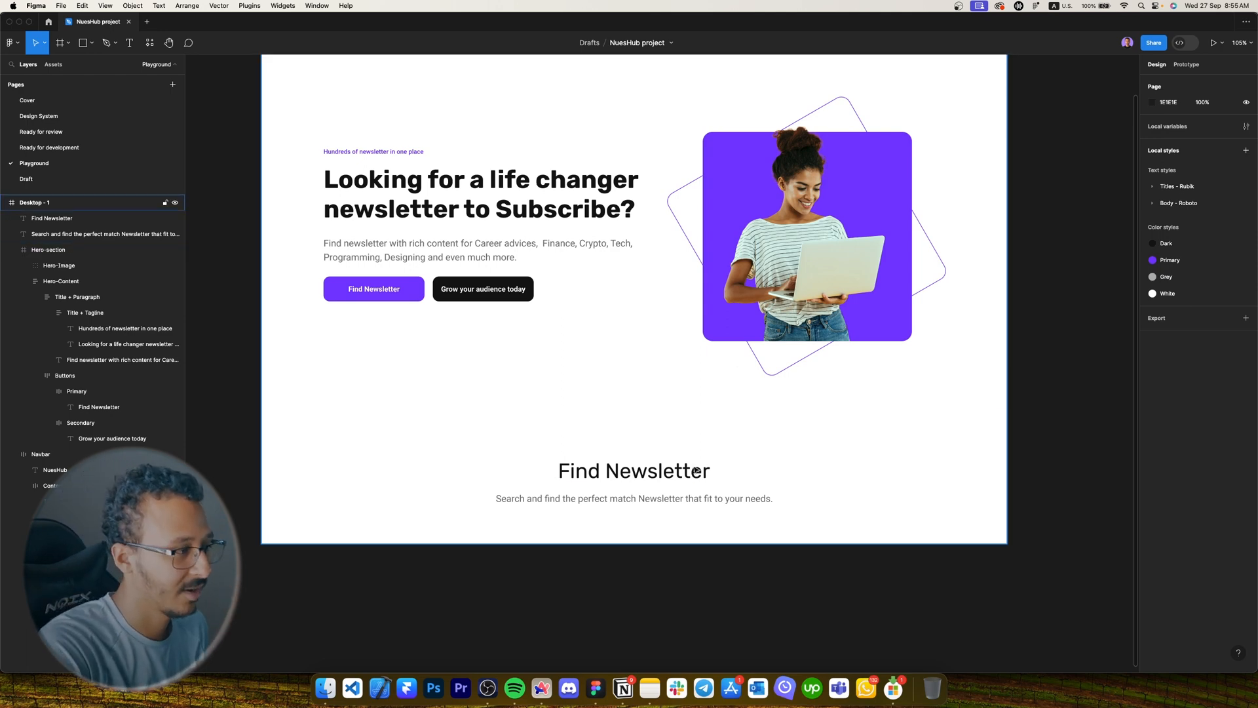
Select the subtitle and the Find Newsletter title and shift the title slightly.
{"action": "left_click", "coordinate": [780, 504]}
{"action": "scroll", "coordinate": [779, 504], "scroll_direction": "up", "scroll_amount": 3}
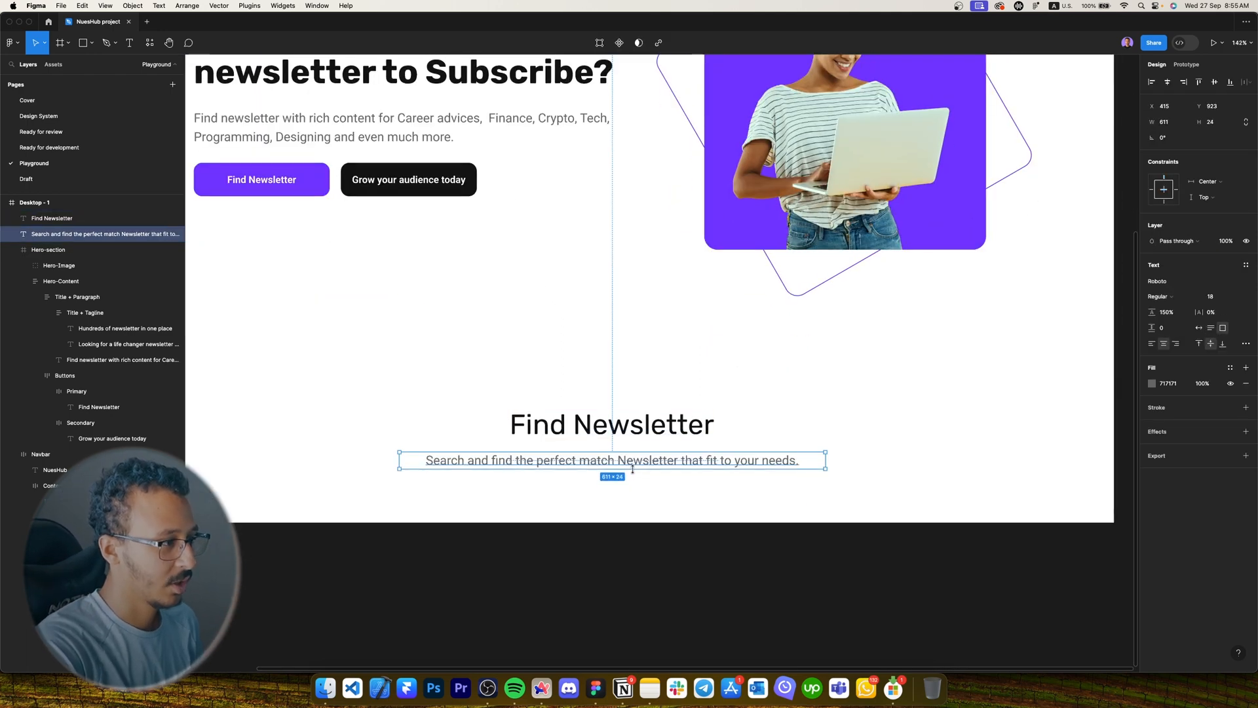
{"action": "left_click", "coordinate": [675, 429]}
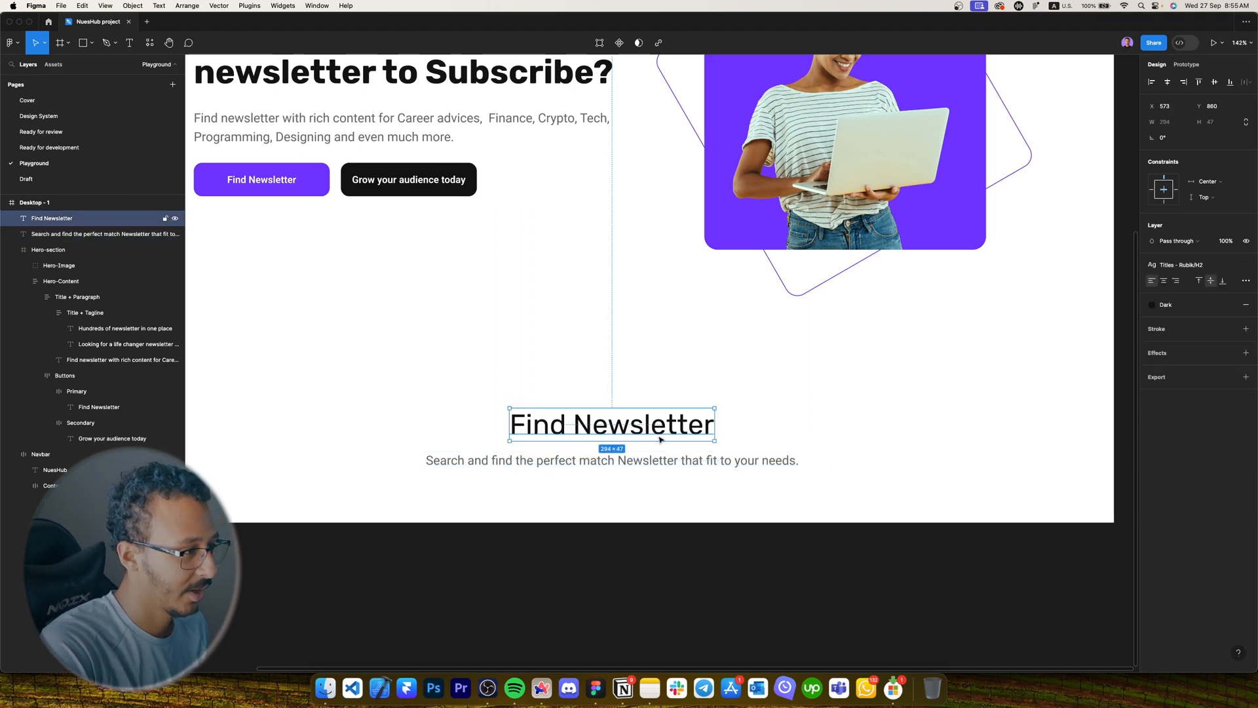
{"action": "left_click_drag", "start_coordinate": [659, 436], "coordinate": [654, 441]}
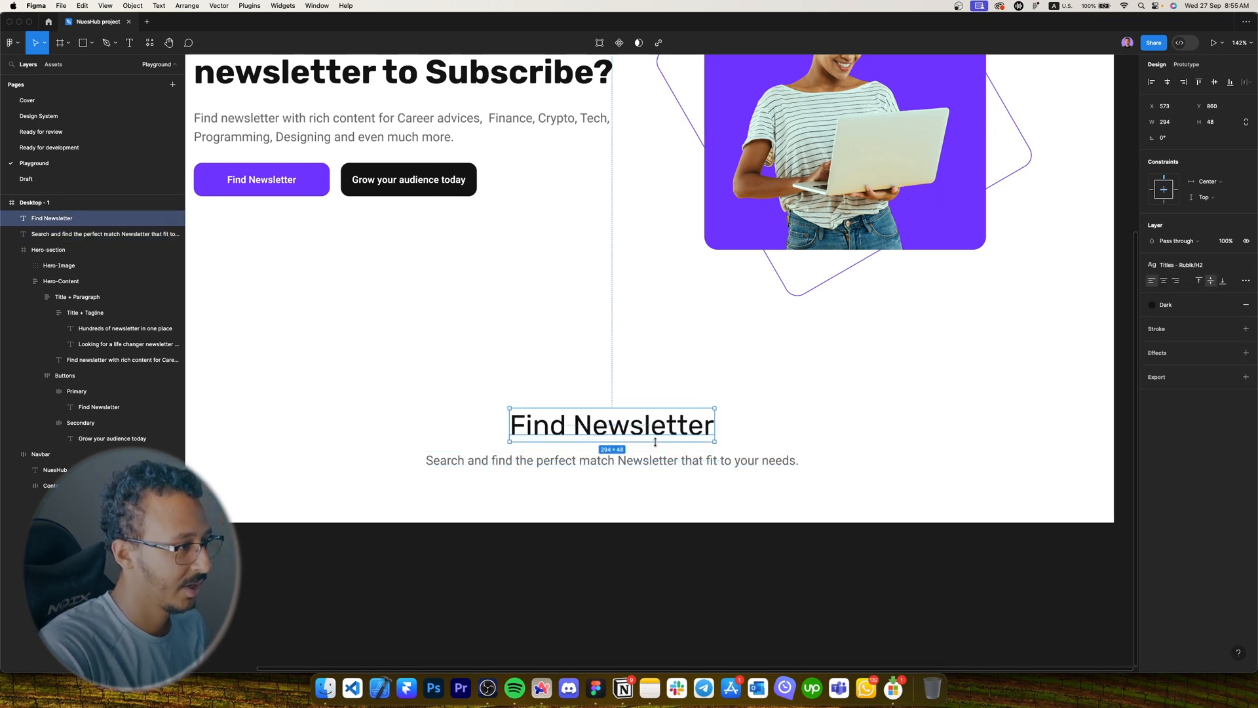
{"action": "left_click", "coordinate": [712, 490]}
{"action": "scroll", "coordinate": [711, 490], "scroll_direction": "down", "scroll_amount": 1}
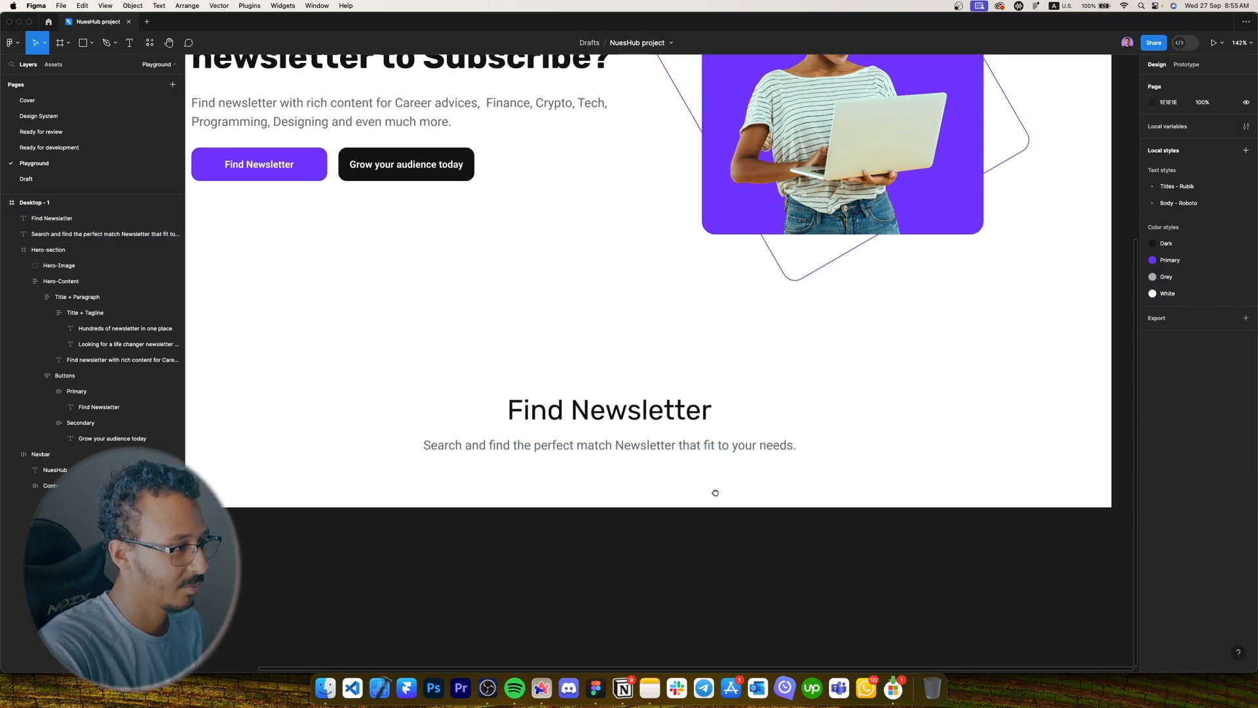
Drag the Desktop - 1 frame's bottom edge down to a height of 1452.
{"action": "left_click", "coordinate": [666, 488]}
{"action": "key", "text": "shift+2"}
{"action": "left_click_drag", "start_coordinate": [658, 493], "coordinate": [658, 622]}
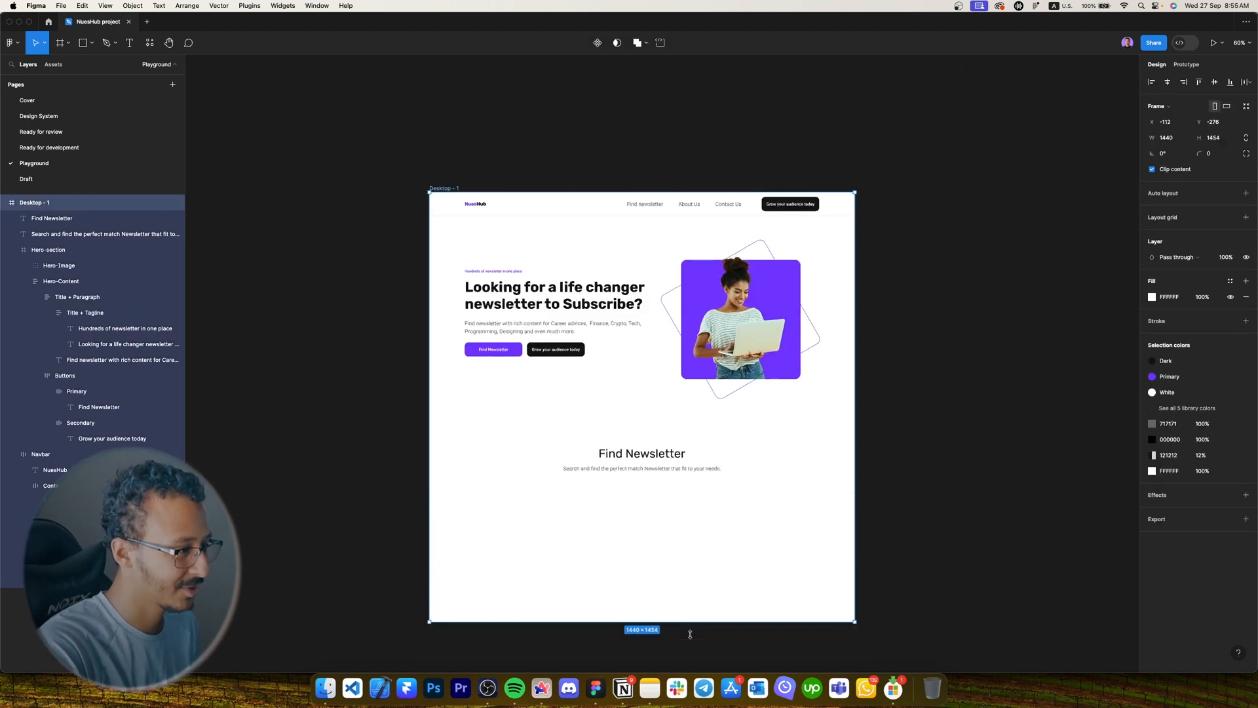
{"action": "scroll", "coordinate": [668, 446], "scroll_direction": "down", "scroll_amount": 3}
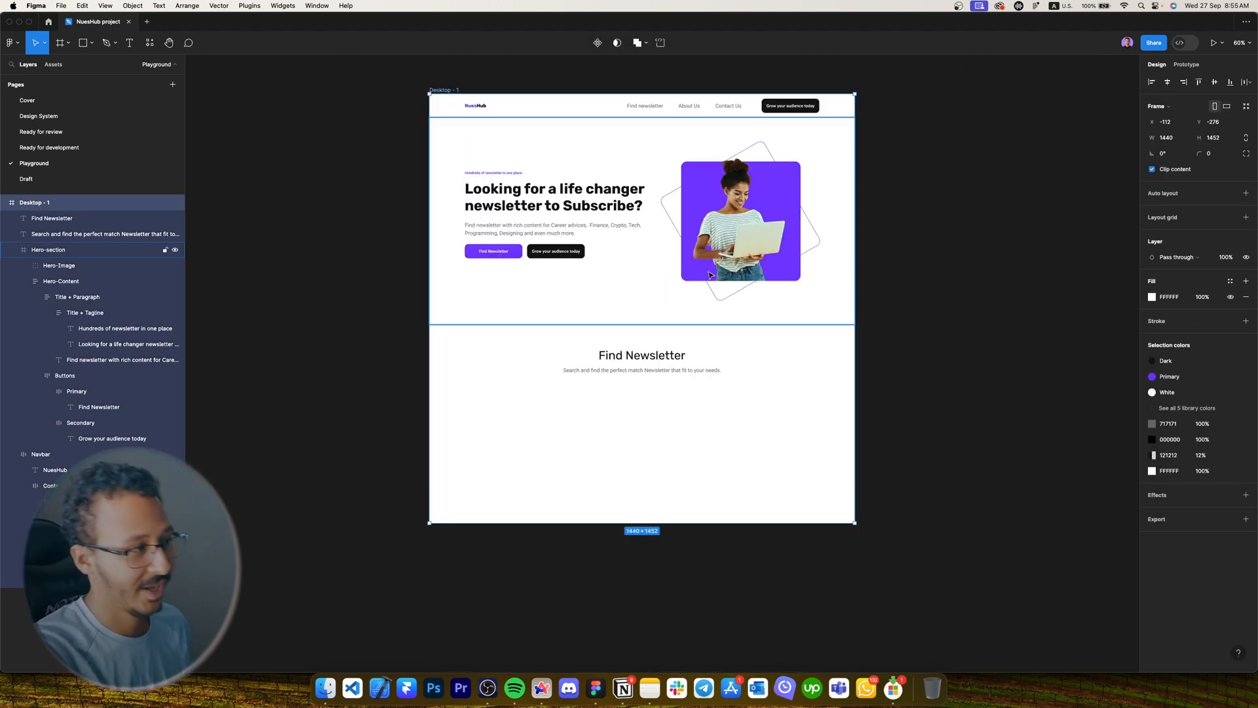
{"action": "scroll", "coordinate": [646, 267], "scroll_direction": "up", "scroll_amount": 5}
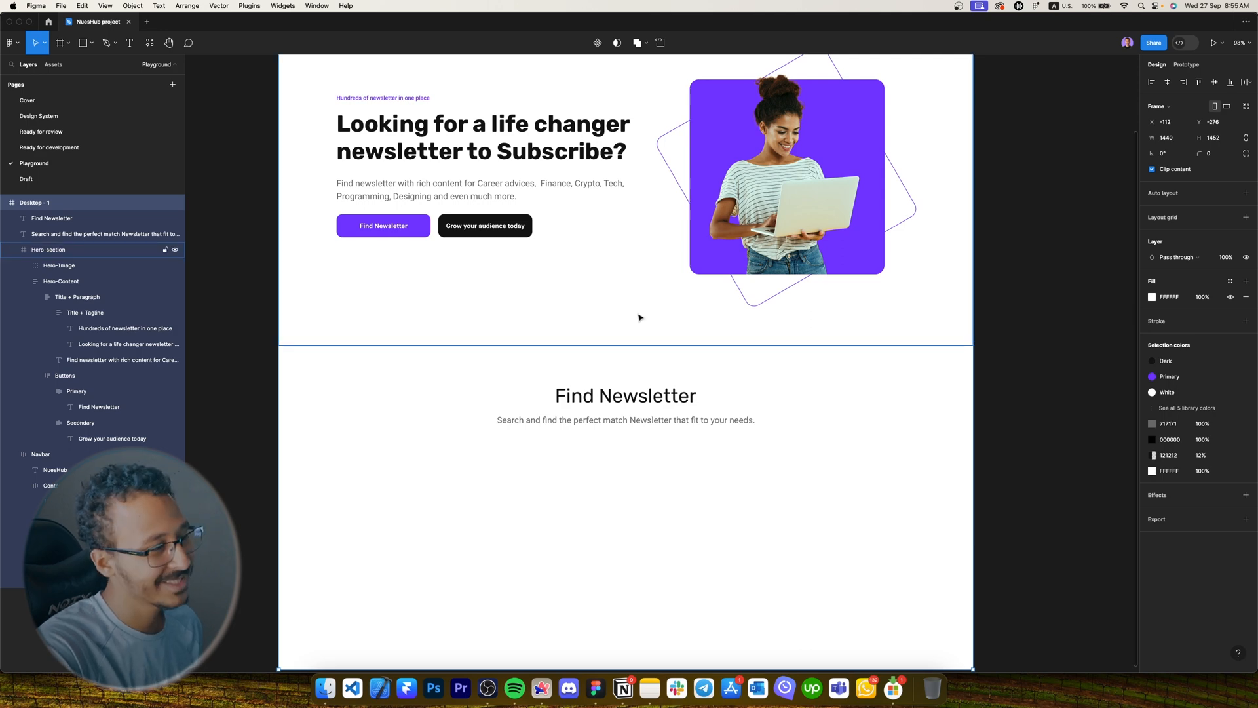
{"action": "scroll", "coordinate": [641, 318], "scroll_direction": "up", "scroll_amount": 1}
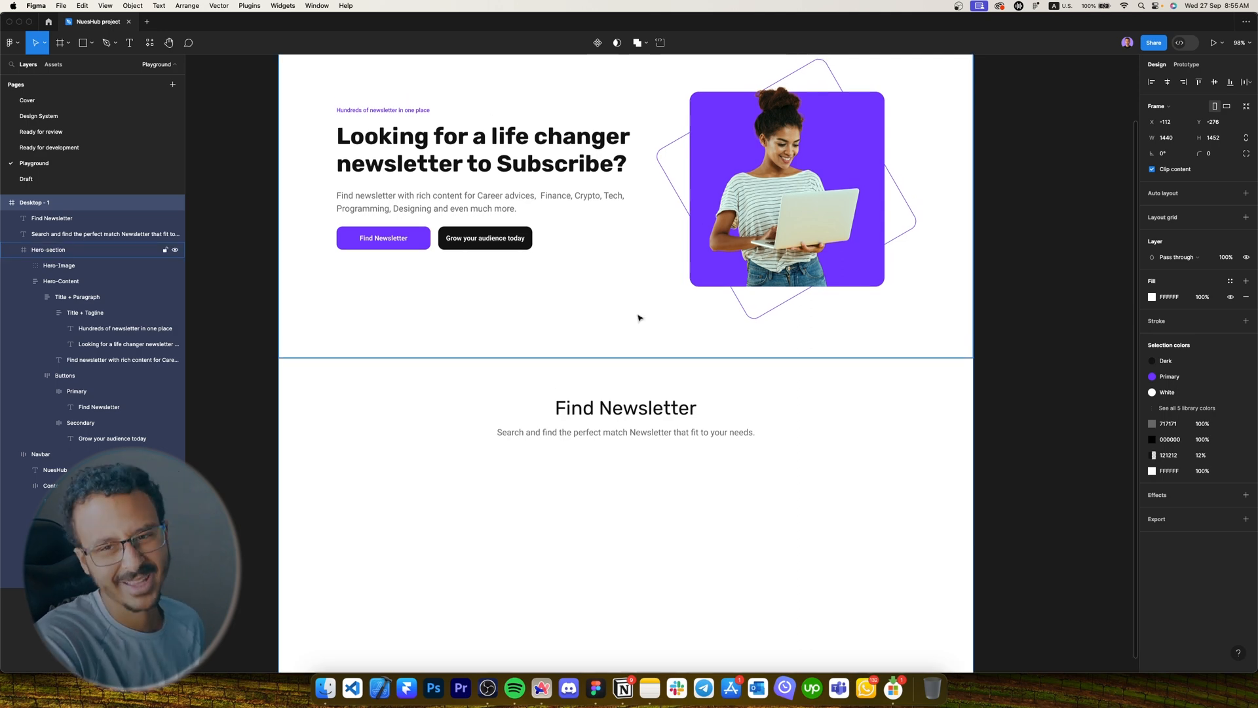
{"action": "scroll", "coordinate": [639, 317], "scroll_direction": "up", "scroll_amount": 3}
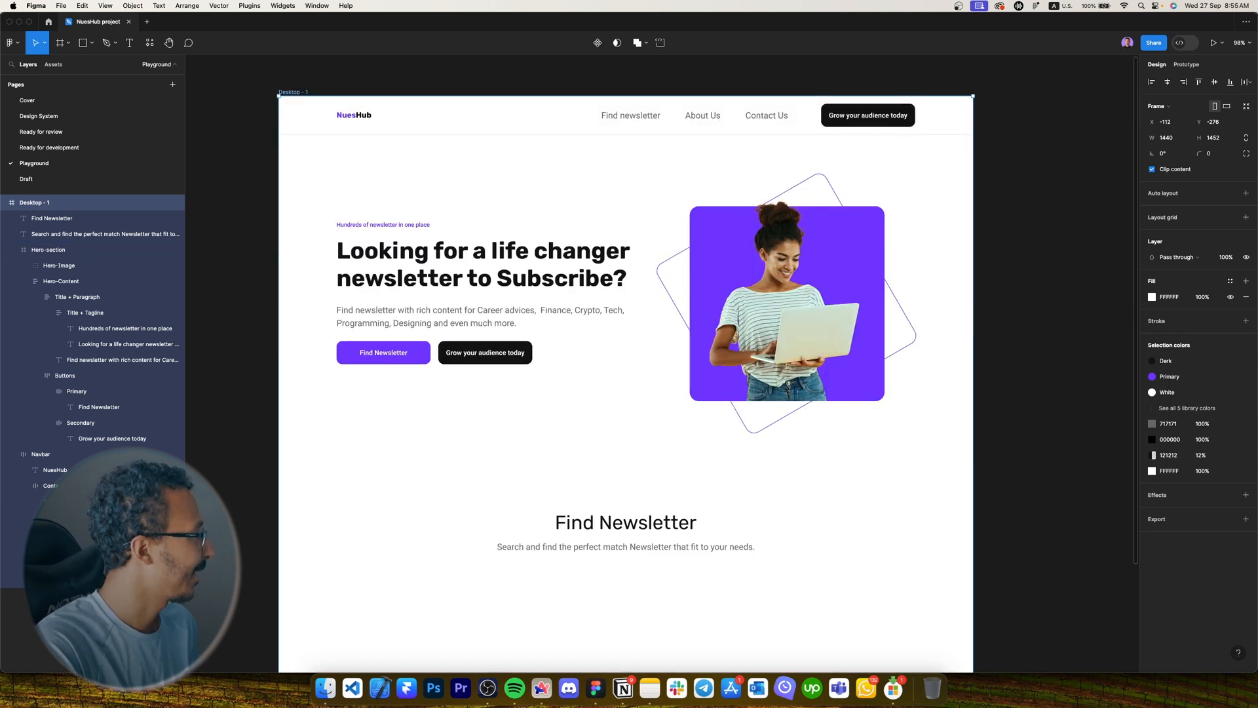
{"action": "scroll", "coordinate": [587, 385], "scroll_direction": "down", "scroll_amount": 4}
Duplicate the subtitle and give the copy the Button 1 - 14px text style.
{"action": "left_click", "coordinate": [589, 357]}
{"action": "left_click_drag", "start_coordinate": [590, 359], "coordinate": [560, 391]}
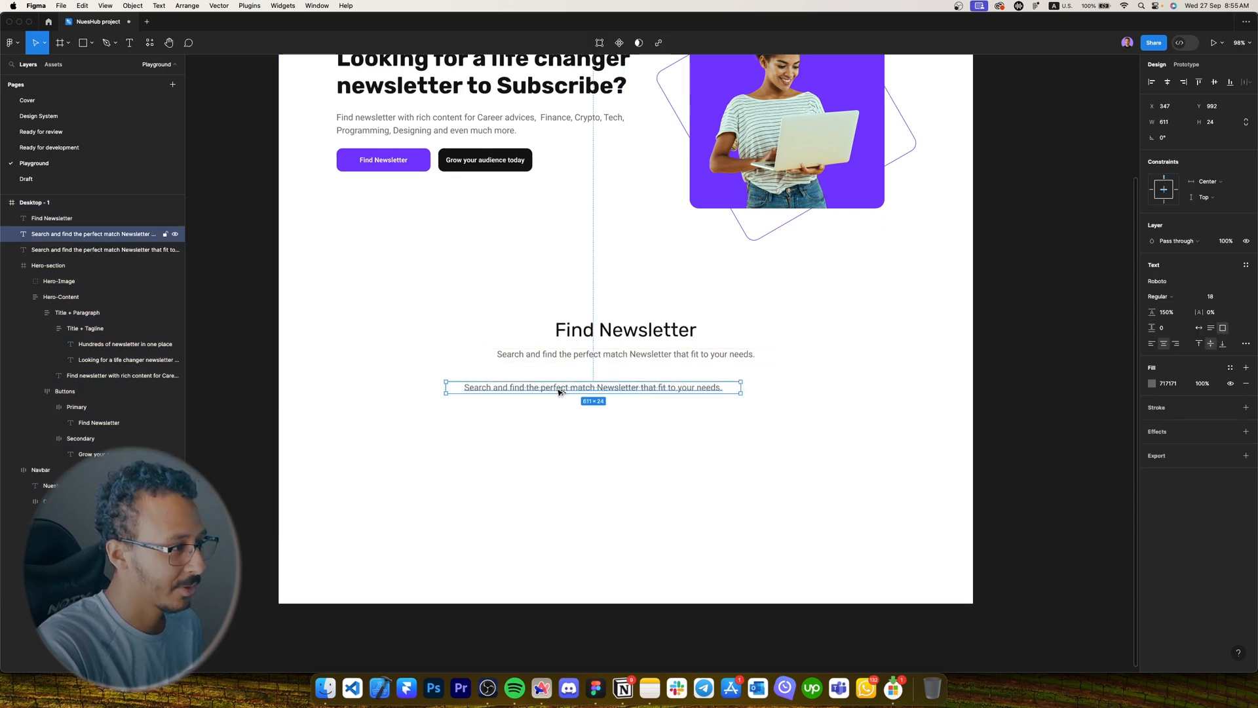
{"action": "key", "text": "shift+2"}
{"action": "left_click", "coordinate": [1244, 265]}
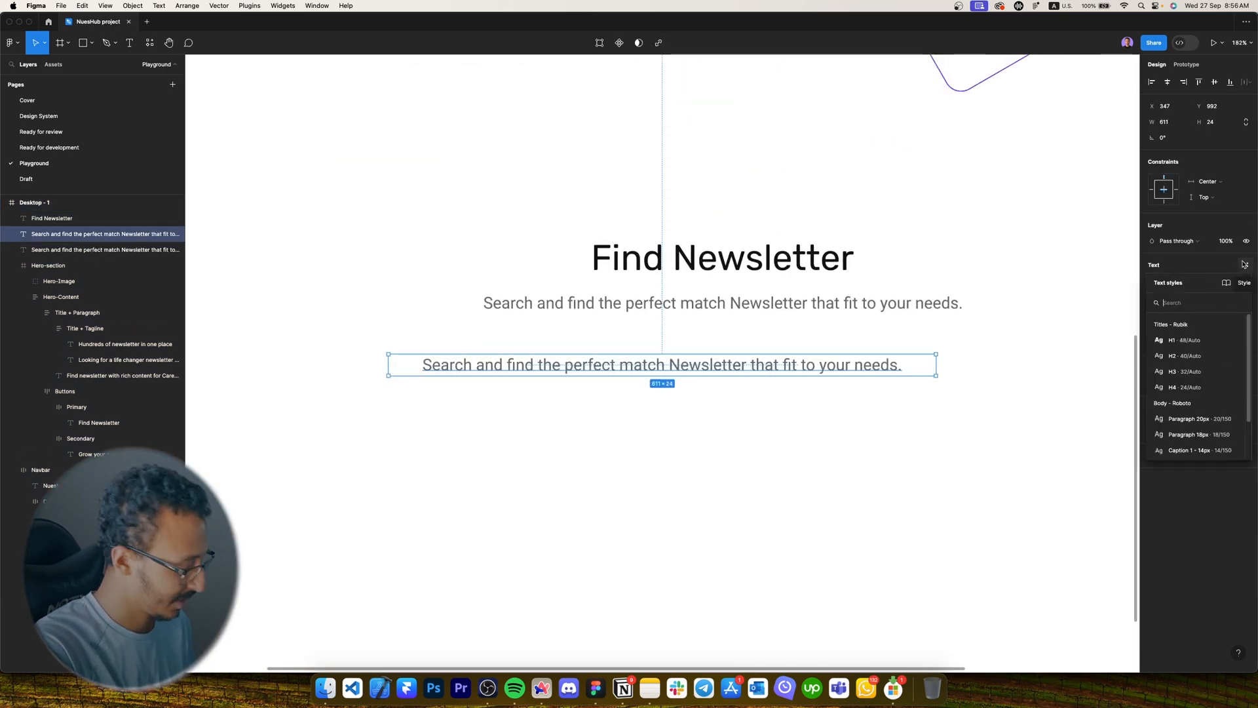
{"action": "type", "text": "b"}
{"action": "key", "text": "BackSpace"}
{"action": "type", "text": "14"}
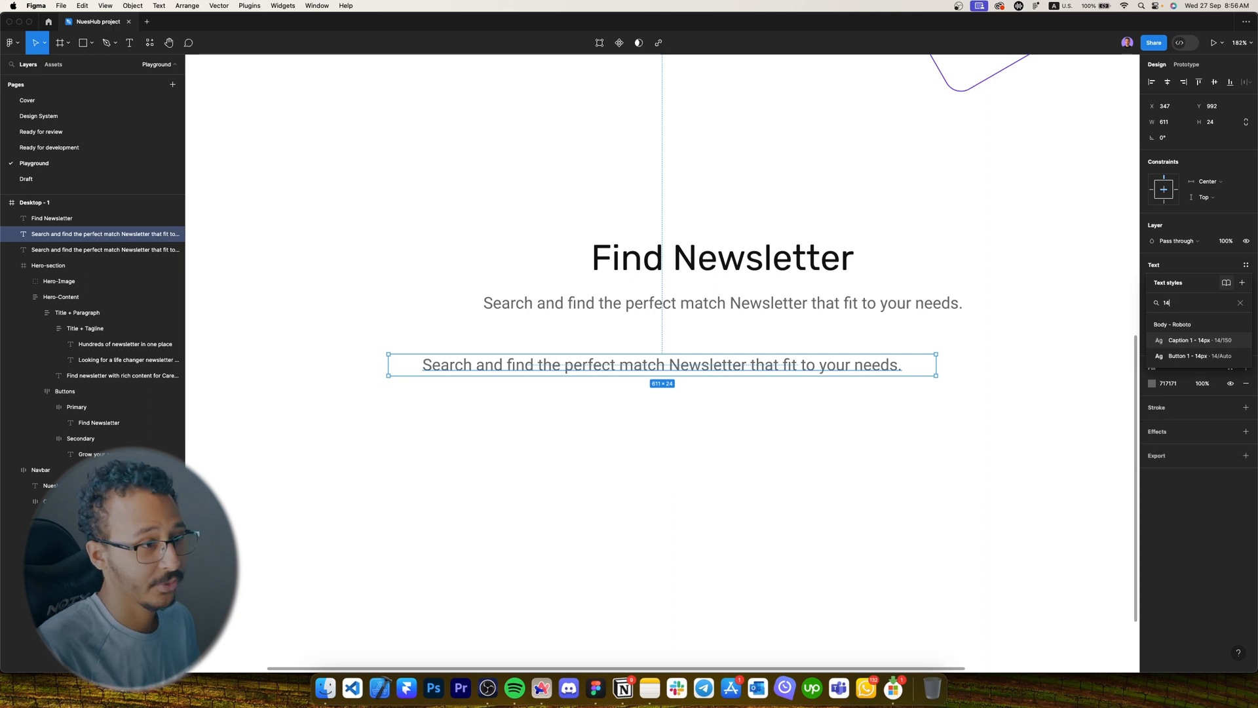
{"action": "key", "text": "Return"}
{"action": "left_click", "coordinate": [1224, 267]}
{"action": "left_click", "coordinate": [1175, 434]}
Change the copy's text to 'All' and narrow its box to fit.
{"action": "key", "text": "Return"}
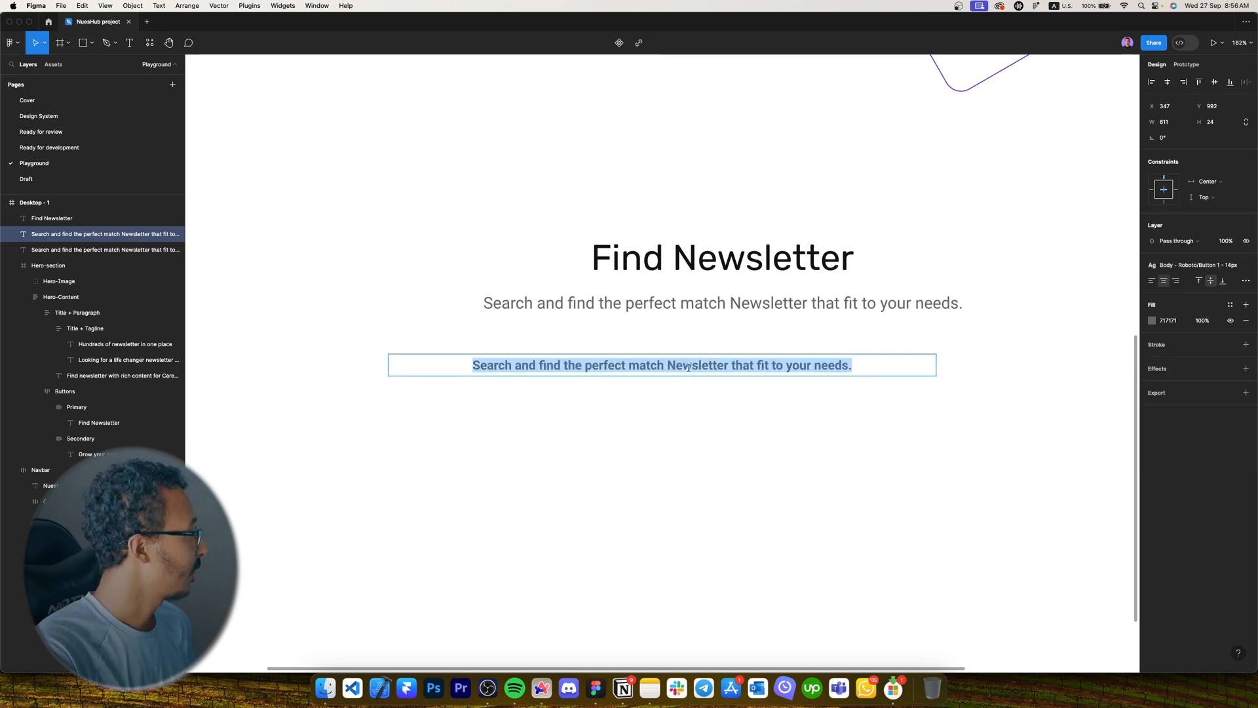
{"action": "key", "text": "Caps_Lock"}
{"action": "type", "text": "A"}
{"action": "key", "text": "Caps_Lock"}
{"action": "type", "text": "ll"}
{"action": "key", "text": "Escape"}
{"action": "left_click_drag", "start_coordinate": [936, 366], "coordinate": [610, 351]}
{"action": "left_click", "coordinate": [708, 396]}
Duplicate the All label, retype it as 'Programming' and widen it to one line.
{"action": "left_click", "coordinate": [572, 351]}
{"action": "key", "text": "Return"}
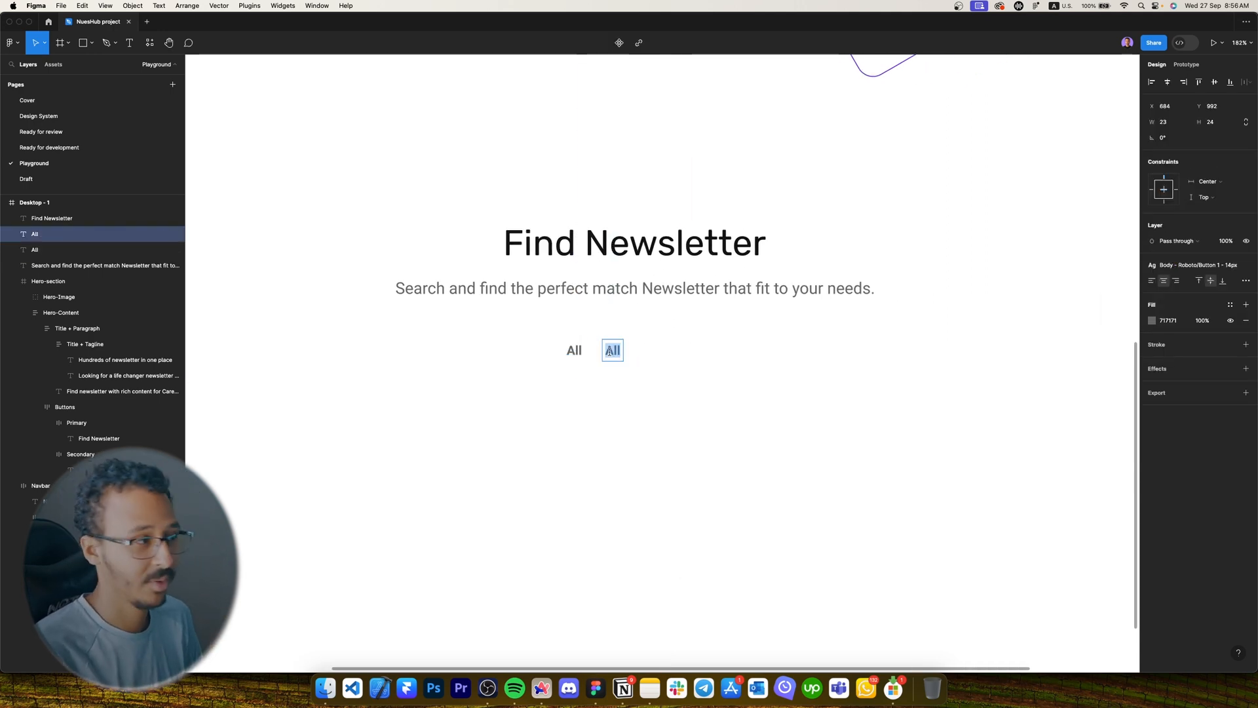
{"action": "key", "text": "Caps_Lock"}
{"action": "type", "text": "P"}
{"action": "key", "text": "Caps_Lock"}
{"action": "type", "text": "rogramm"}
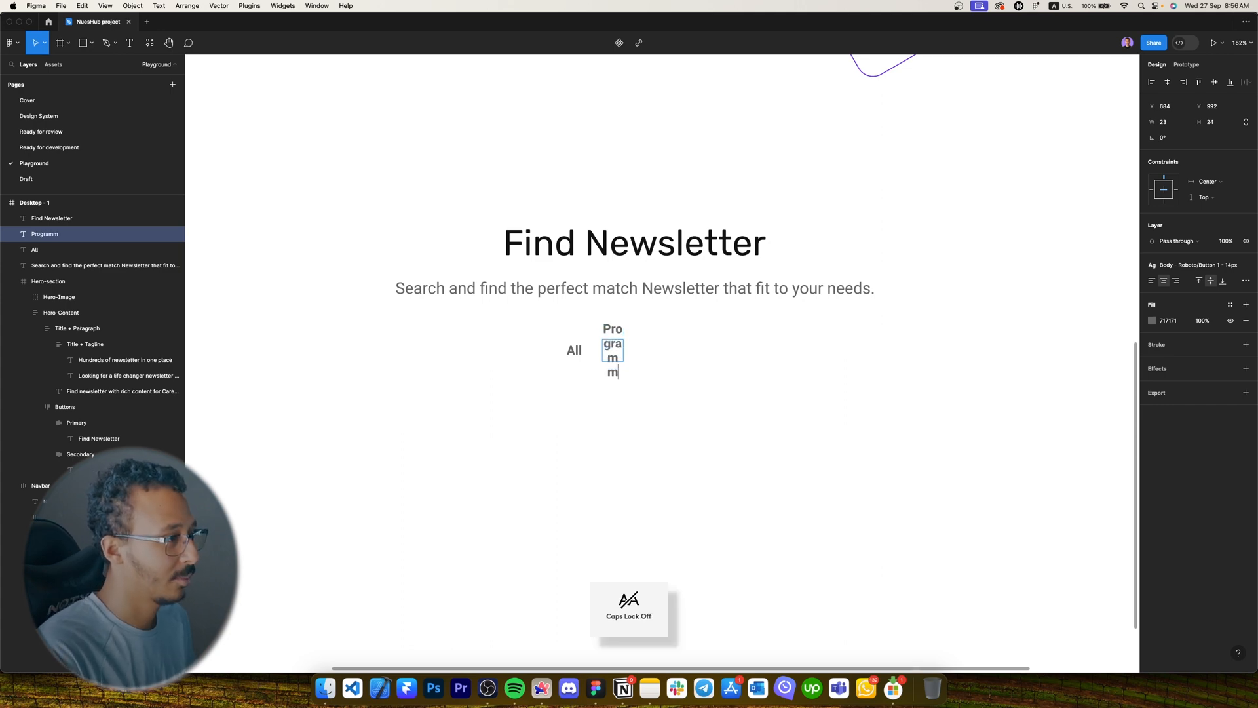
{"action": "type", "text": "ing"}
{"action": "key", "text": "Escape"}
{"action": "left_click_drag", "start_coordinate": [623, 350], "coordinate": [715, 355]}
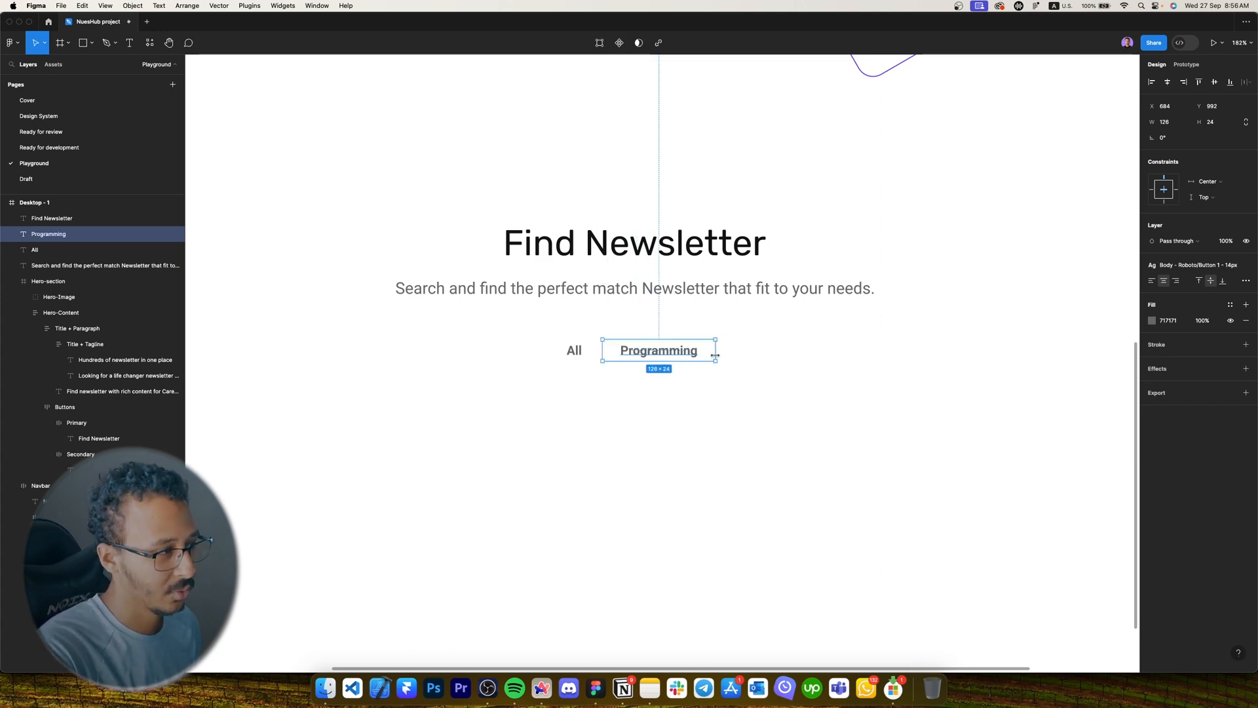
Wrap the Programming label in its own auto-layout frame.
{"action": "left_click", "coordinate": [575, 352]}
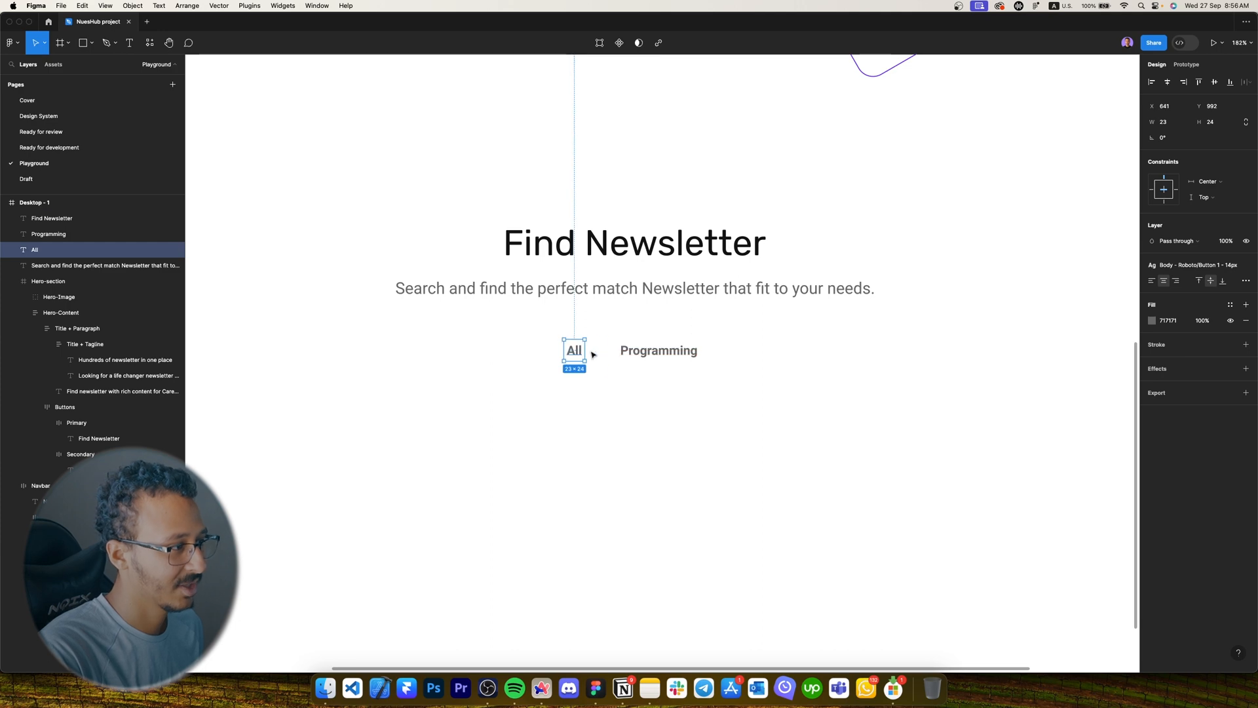
{"action": "left_click", "coordinate": [698, 355]}
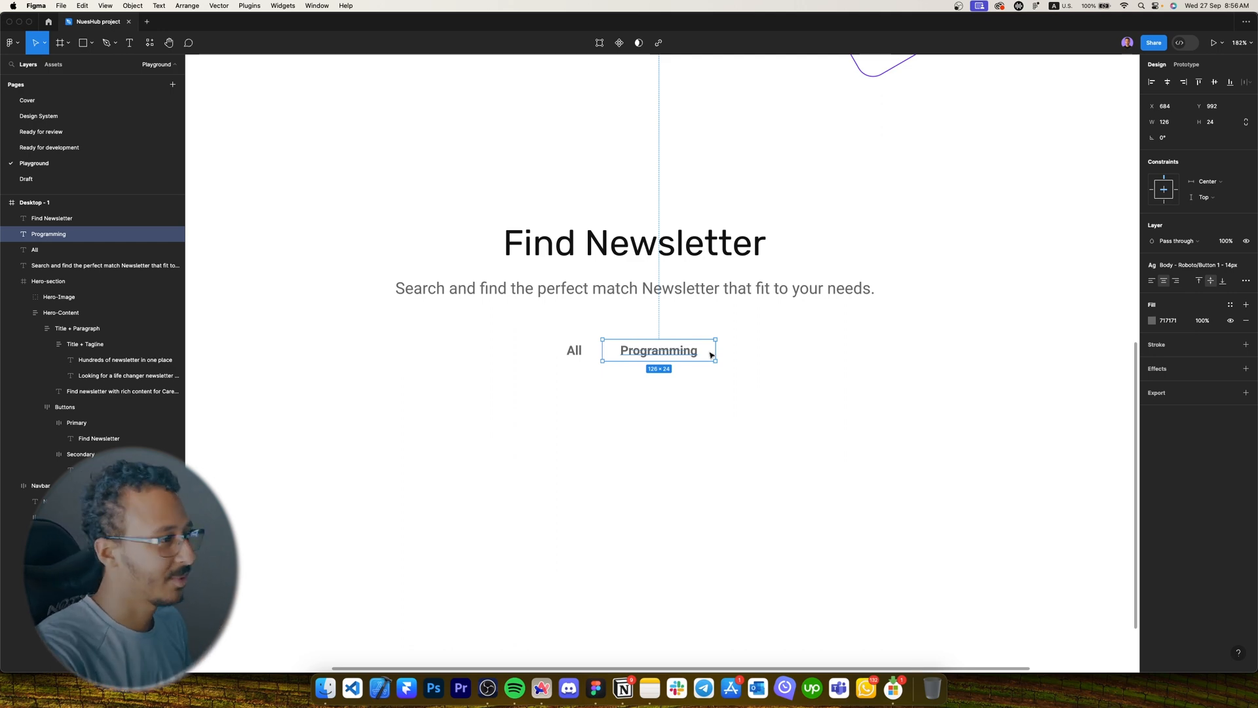
{"action": "left_click_drag", "start_coordinate": [714, 345], "coordinate": [642, 352]}
{"action": "key", "text": "super+z"}
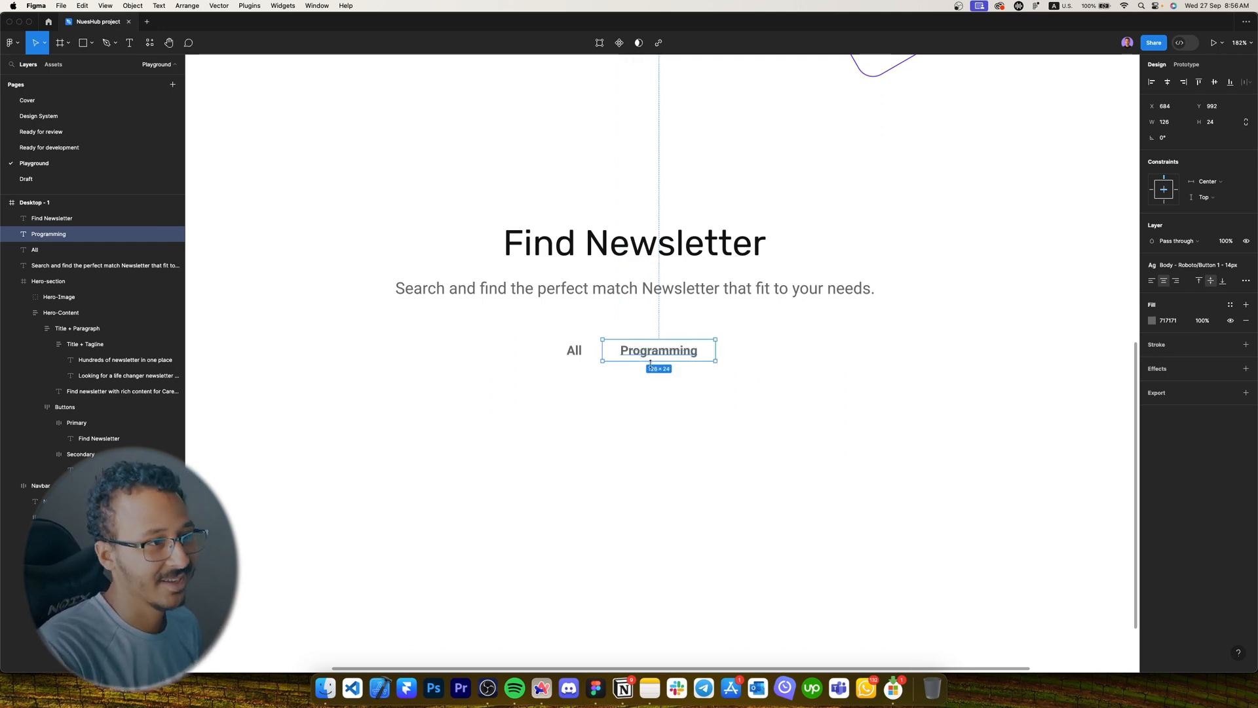
{"action": "key", "text": "shift+a"}
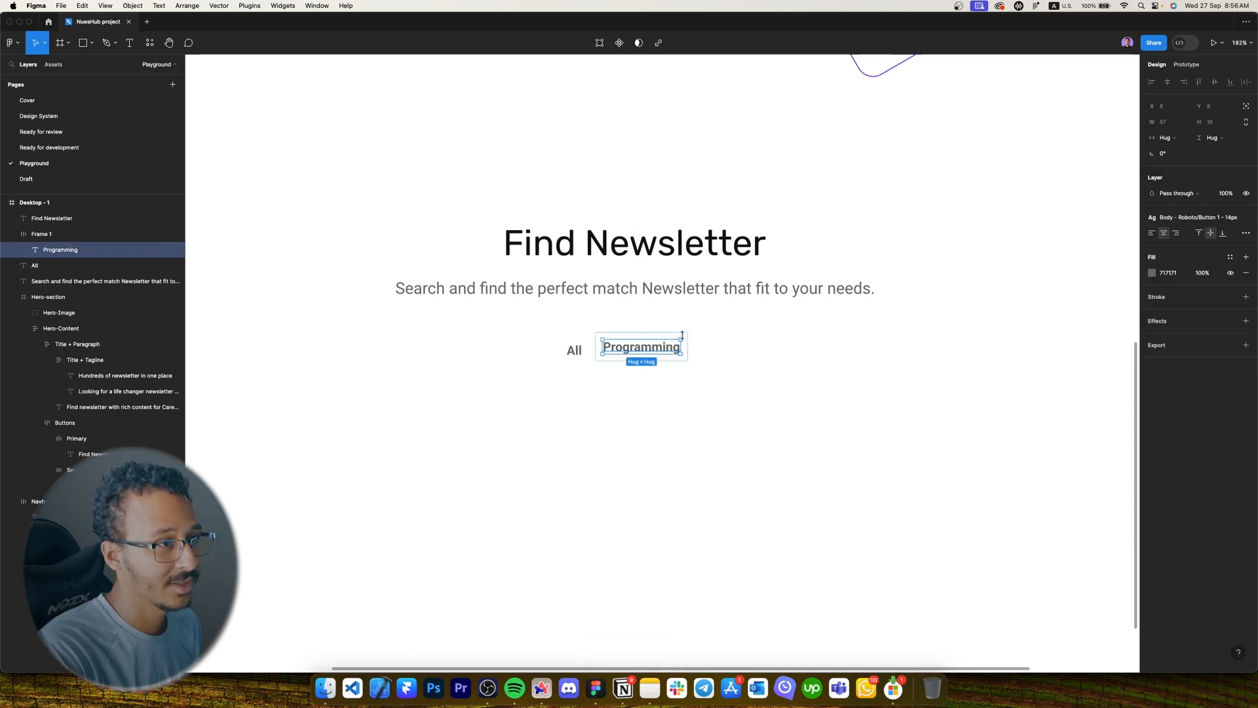
Test and undo a text edit on Programming, then wrap the All label in auto layout.
{"action": "double_click", "coordinate": [660, 347]}
{"action": "type", "text": "asdasdasdasdas"}
{"action": "key", "text": "super+z"}
{"action": "key", "text": "Escape"}
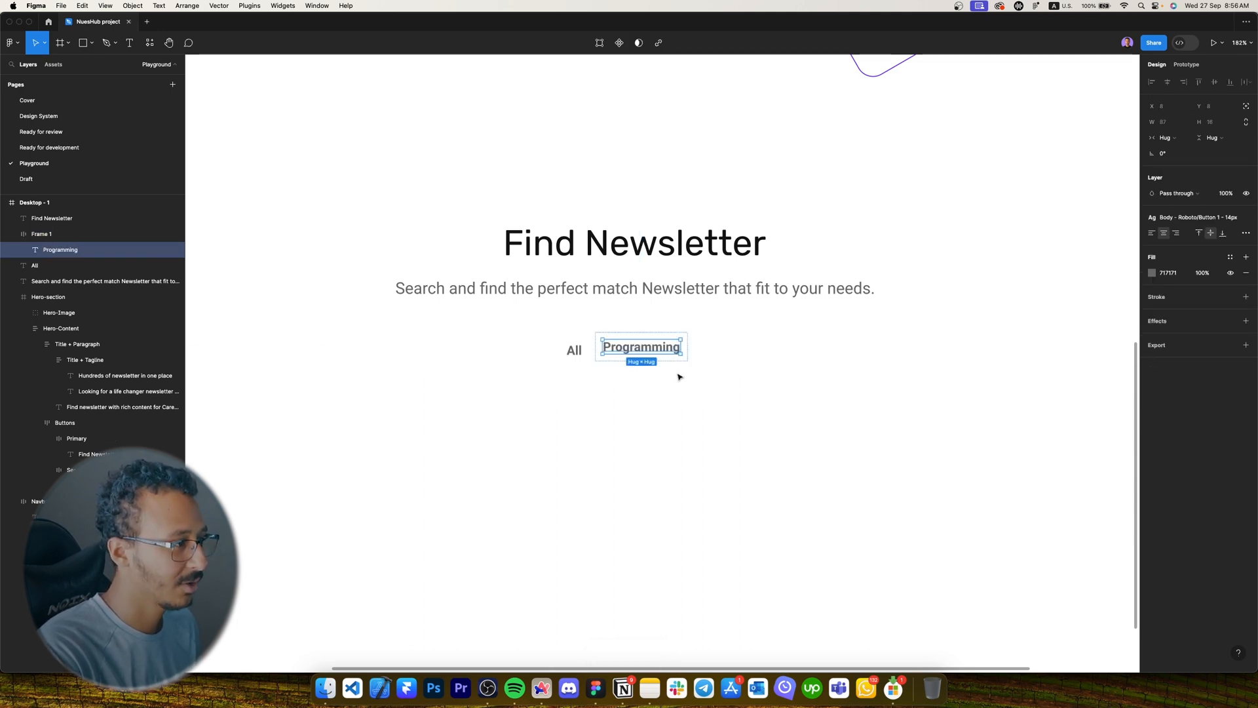
{"action": "left_click", "coordinate": [573, 350]}
{"action": "key", "text": "shift+a"}
Duplicate the Programming frame into new Designing and Finance labels.
{"action": "left_click", "coordinate": [616, 353]}
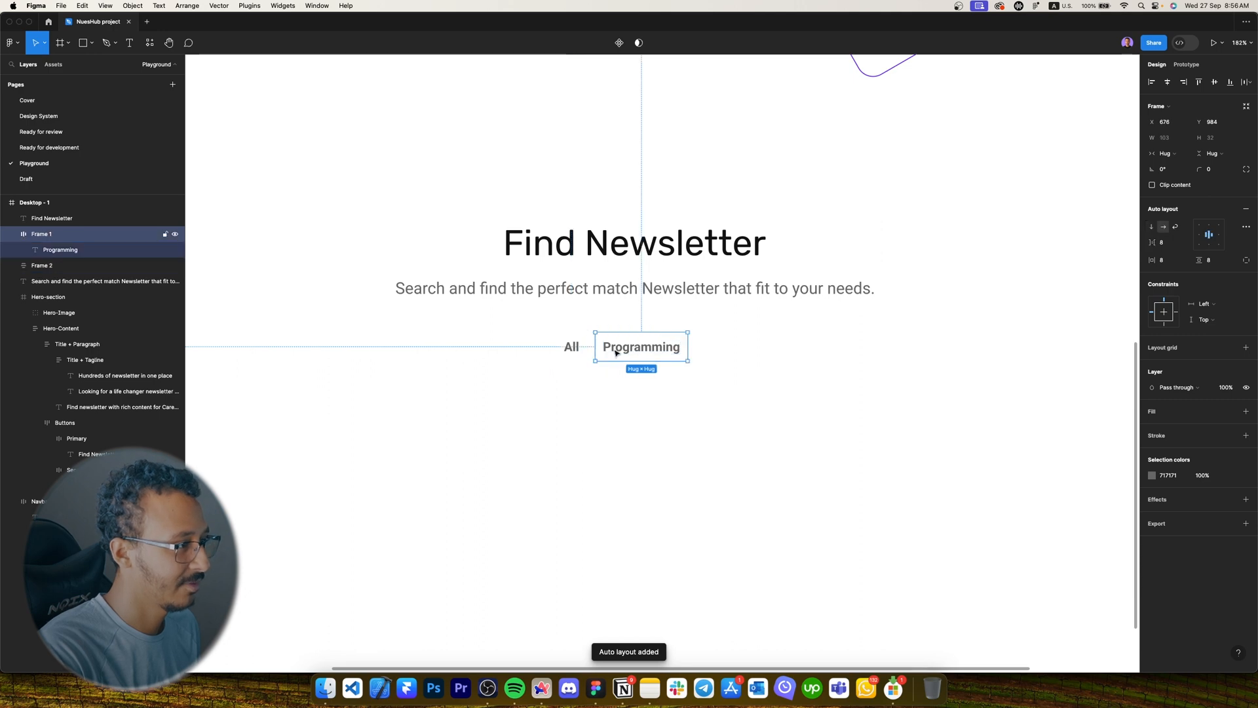
{"action": "key", "text": "super+d"}
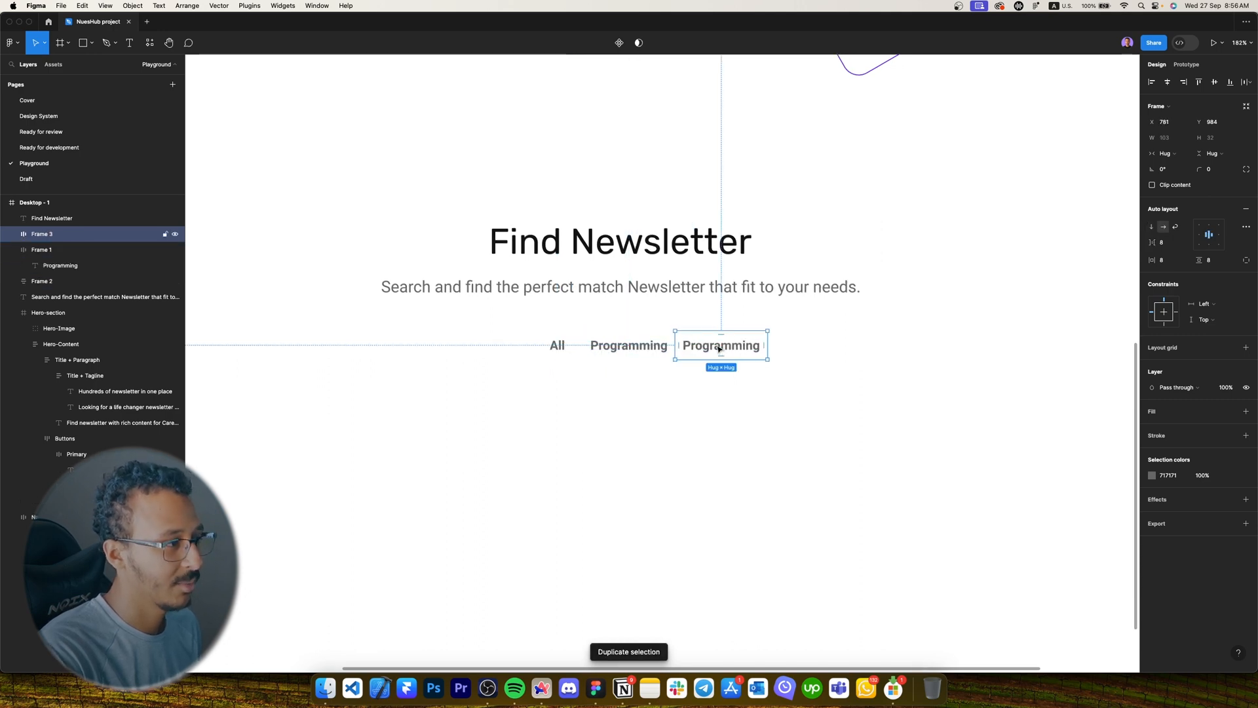
{"action": "double_click", "coordinate": [728, 350]}
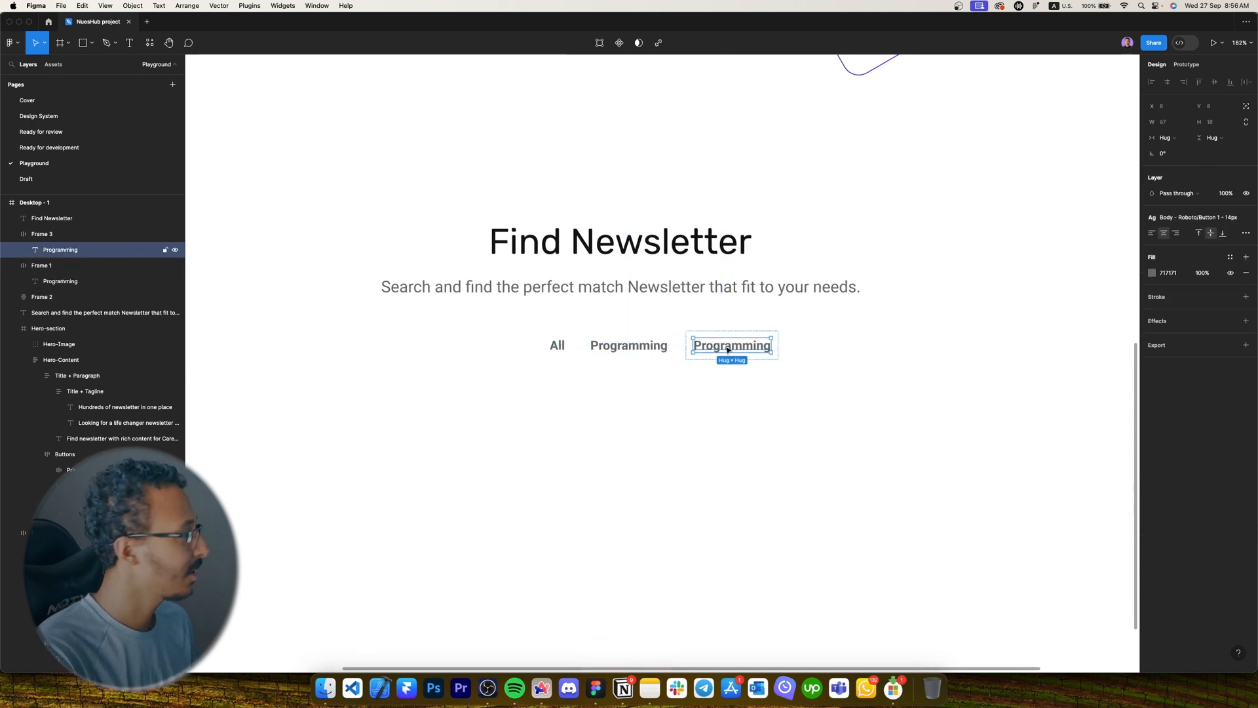
{"action": "key", "text": "Caps_Lock"}
{"action": "key", "text": "Return"}
{"action": "type", "text": "D"}
{"action": "key", "text": "Caps_Lock"}
{"action": "type", "text": "esigning"}
{"action": "key", "text": "Escape"}
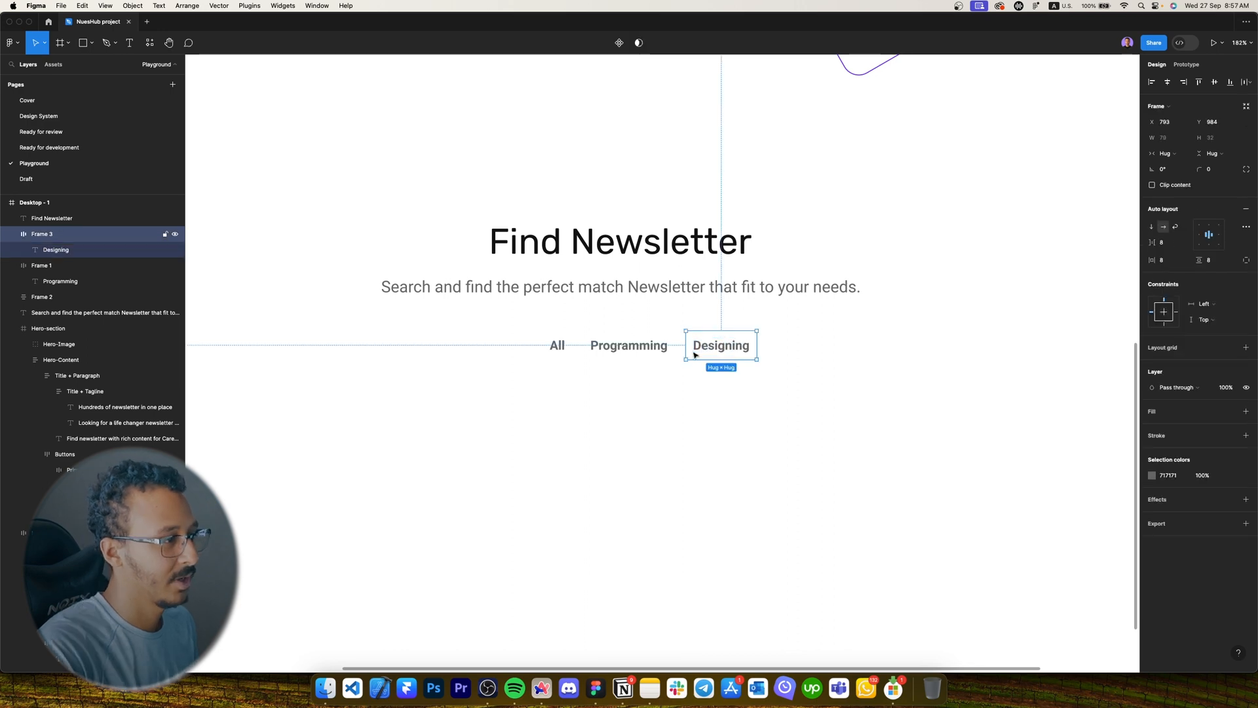
{"action": "key", "text": "super+d"}
{"action": "key", "text": "Return"}
{"action": "key", "text": "Caps_Lock"}
{"action": "type", "text": "F"}
Add further duplicated labels reading Crypto, Marketing and Life.
{"action": "key", "text": "Caps_Lock"}
{"action": "type", "text": "inance"}
{"action": "key", "text": "Escape"}
{"action": "key", "text": "super+d"}
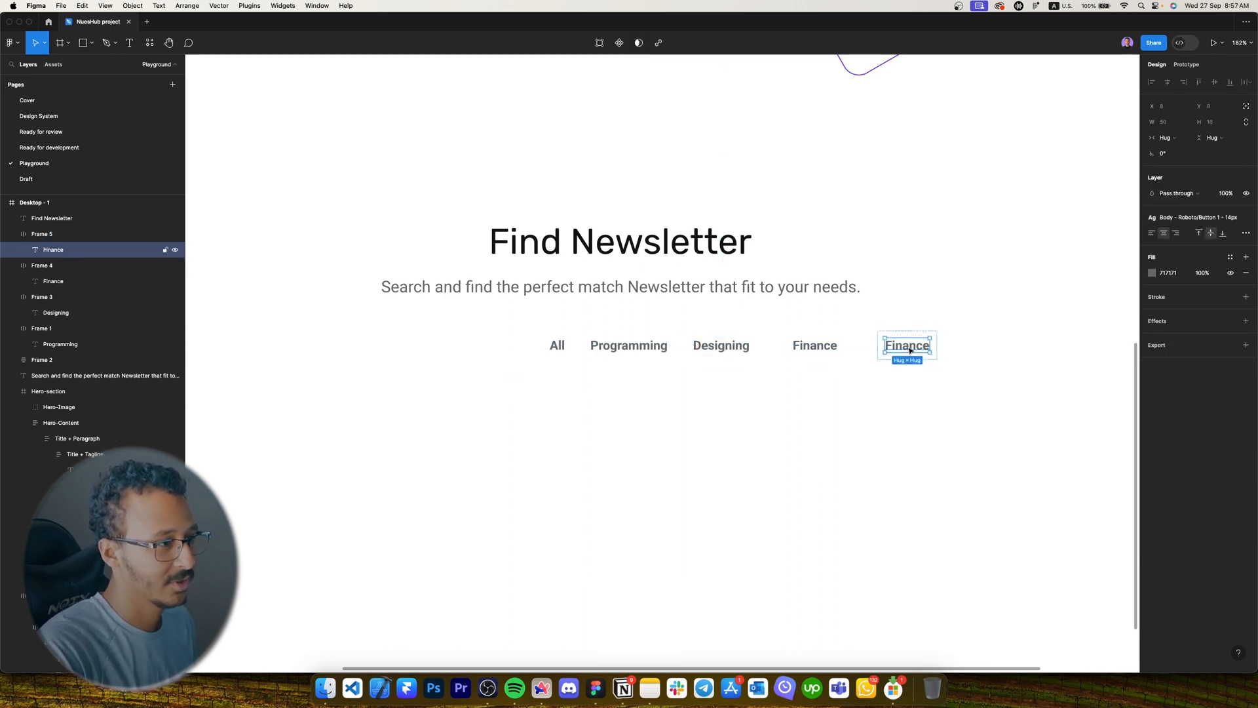
{"action": "key", "text": "Return"}
{"action": "key", "text": "Caps_Lock"}
{"action": "type", "text": "C"}
{"action": "key", "text": "Caps_Lock"}
{"action": "type", "text": "rypto"}
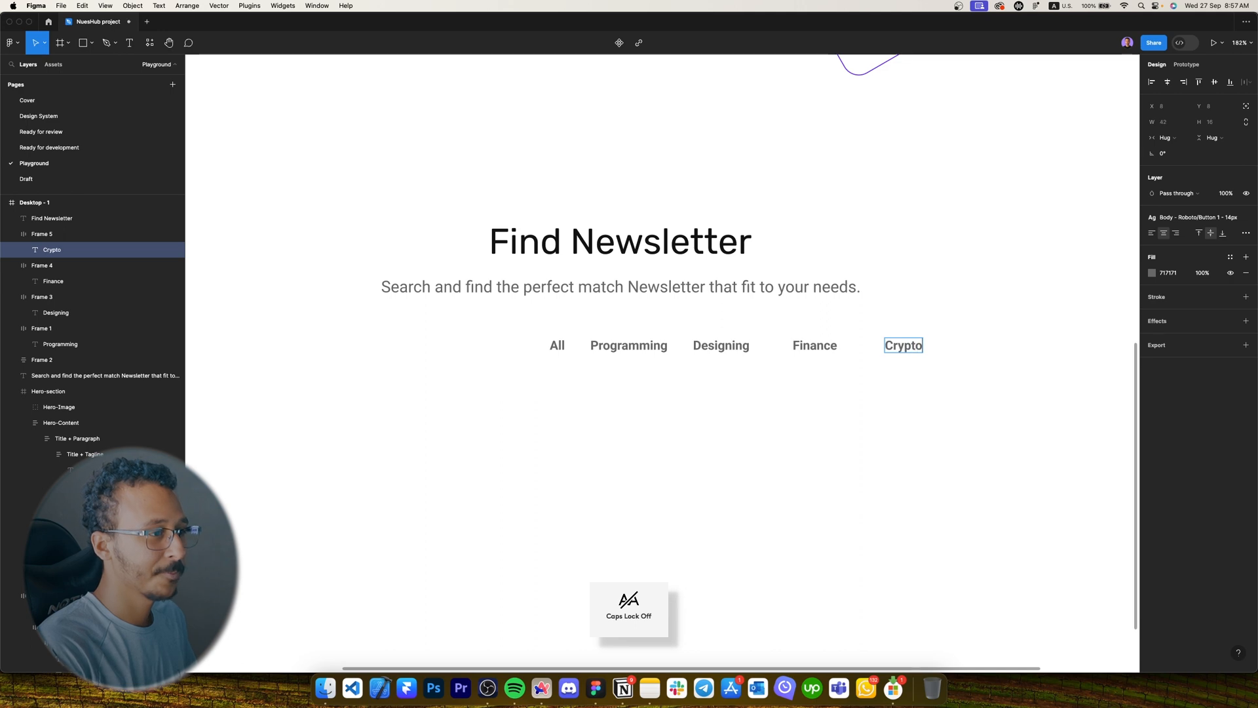
{"action": "key", "text": "Escape"}
{"action": "key", "text": "super+d"}
{"action": "key", "text": "Return"}
{"action": "key", "text": "Caps_Lock"}
{"action": "type", "text": "M"}
{"action": "key", "text": "Caps_Lock"}
{"action": "type", "text": "arketing"}
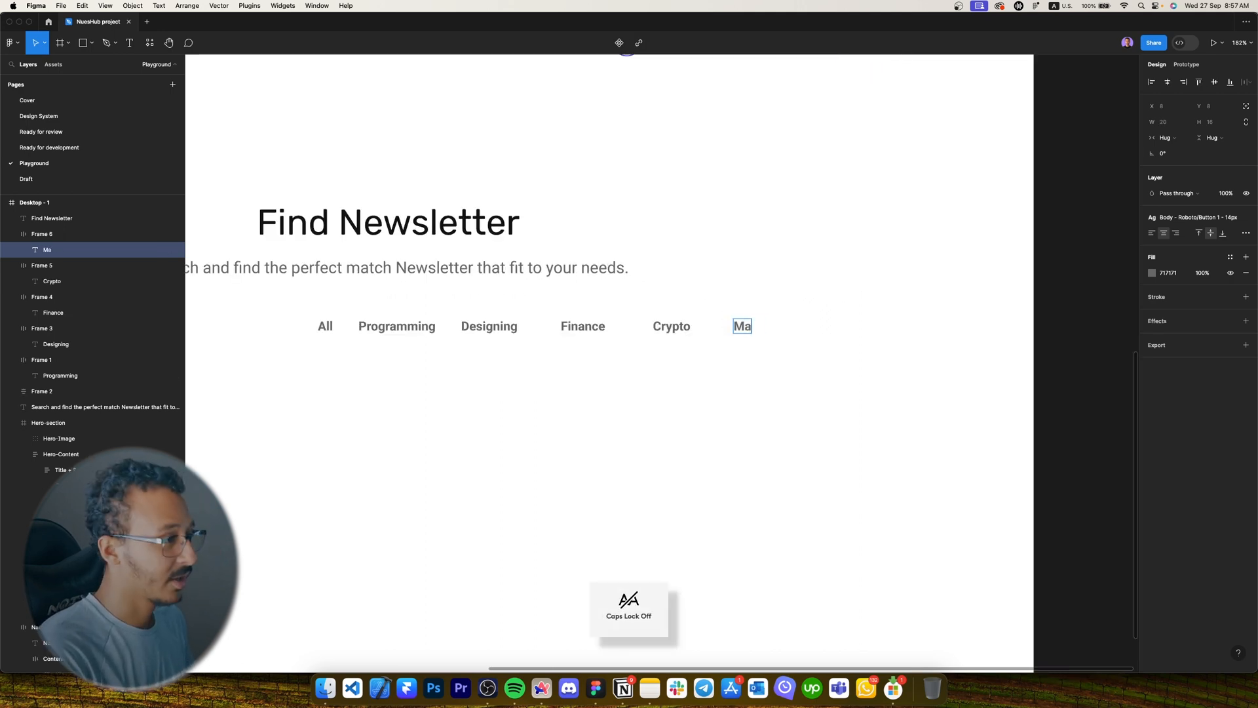
{"action": "key", "text": "Escape"}
{"action": "key", "text": "super+d"}
{"action": "key", "text": "Return"}
{"action": "key", "text": "Caps_Lock"}
{"action": "type", "text": "L"}
{"action": "key", "text": "Caps_Lock"}
{"action": "type", "text": "ife"}
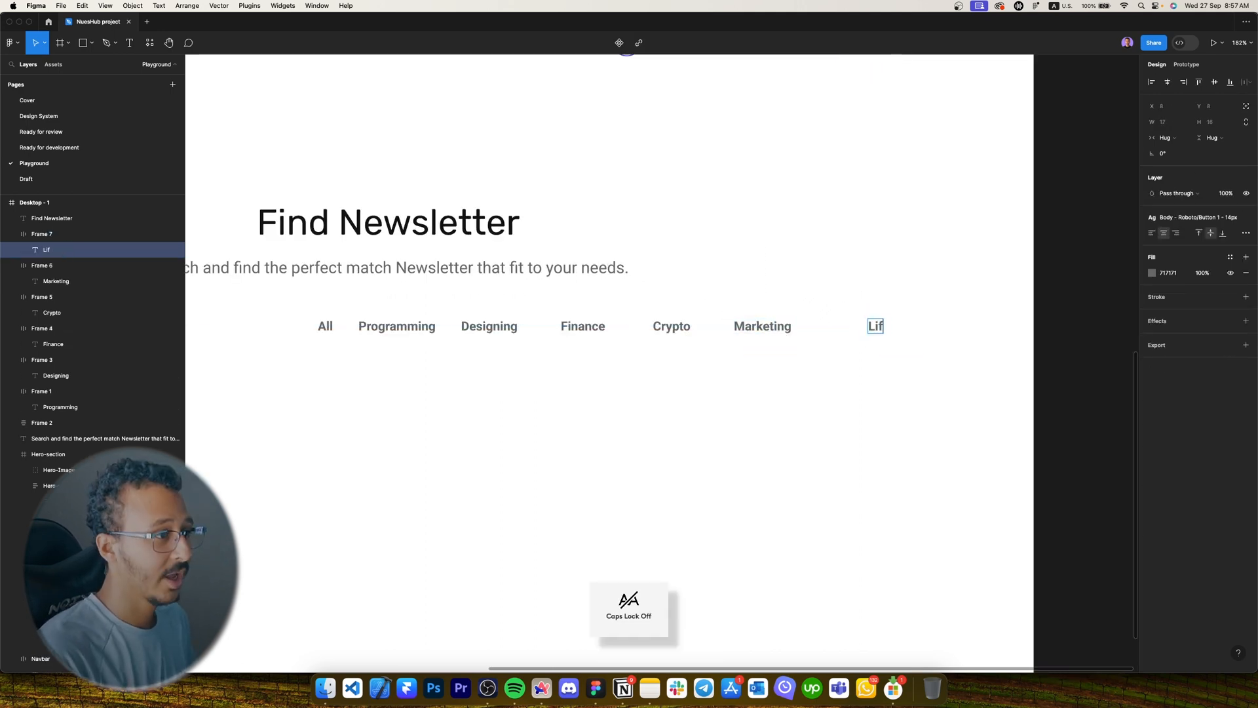
{"action": "key", "text": "Escape"}
{"action": "key", "text": "Escape"}
Wrap all seven labels in a horizontally centred auto-layout row with a 40 gap.
{"action": "left_click_drag", "start_coordinate": [926, 397], "coordinate": [332, 320]}
{"action": "key", "text": "shift+a"}
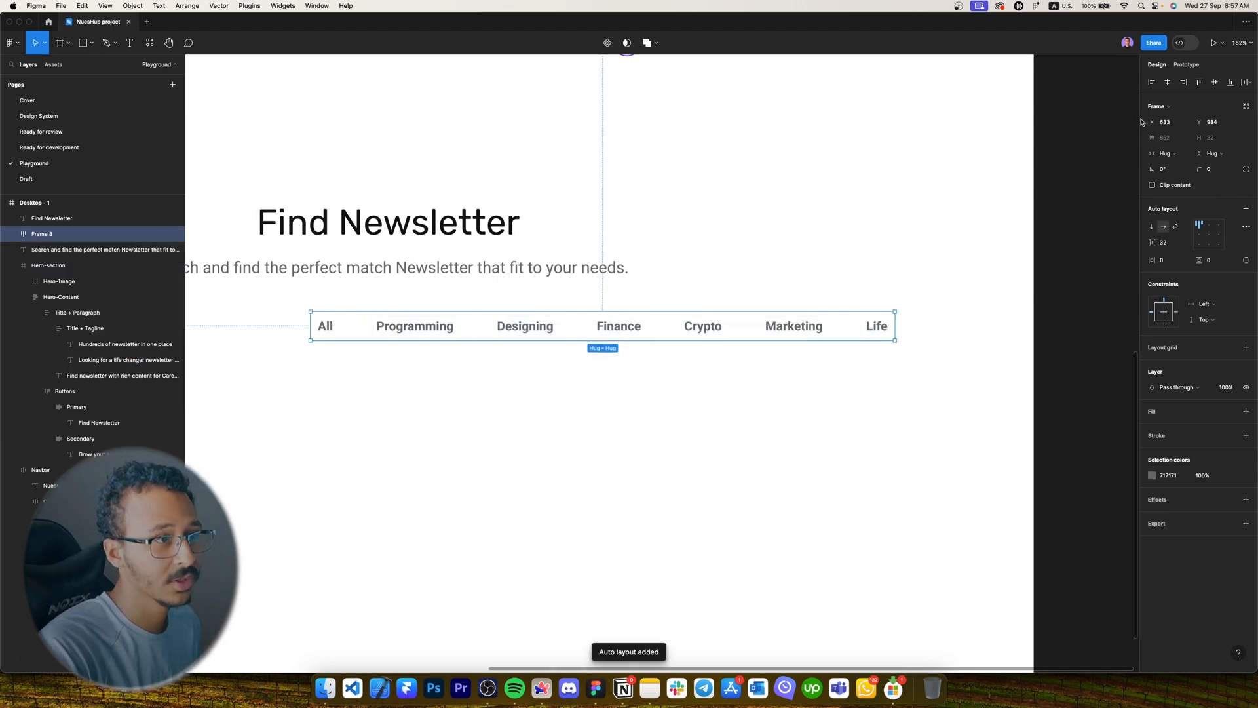
{"action": "left_click", "coordinate": [1167, 82]}
{"action": "scroll", "coordinate": [633, 396], "scroll_direction": "left", "scroll_amount": 7}
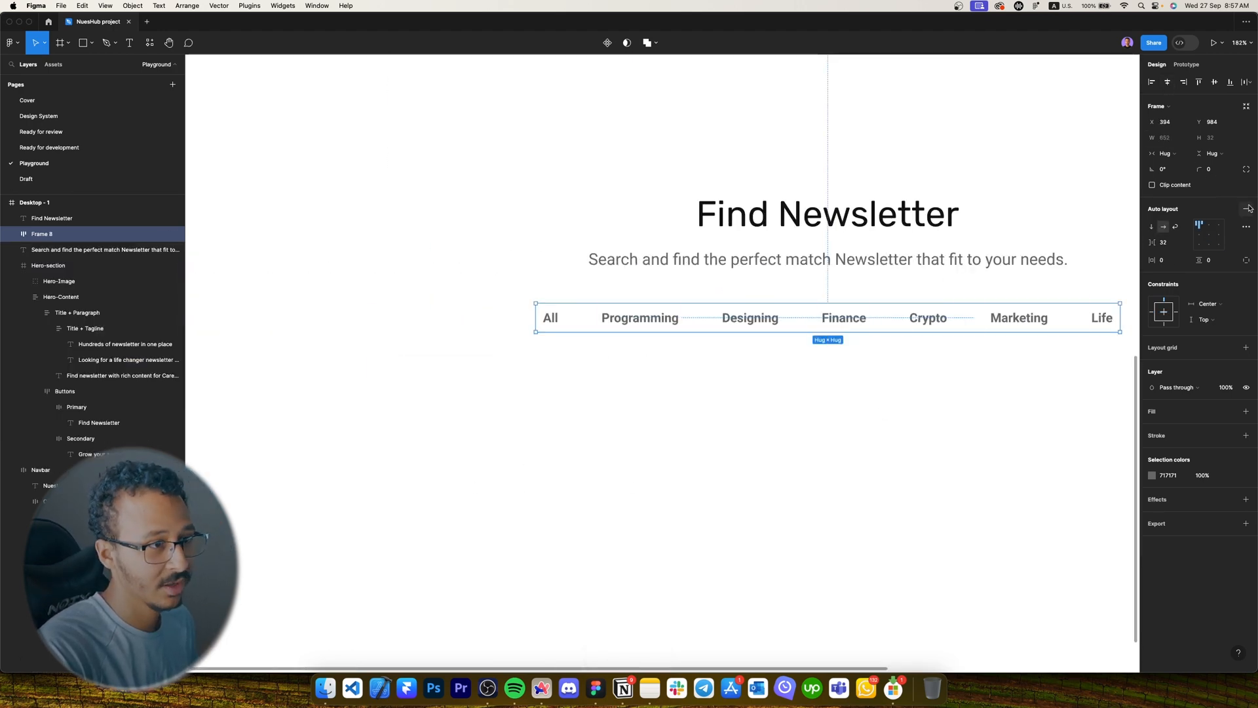
{"action": "left_click", "coordinate": [1167, 243]}
{"action": "type", "text": "40"}
{"action": "key", "text": "Return"}
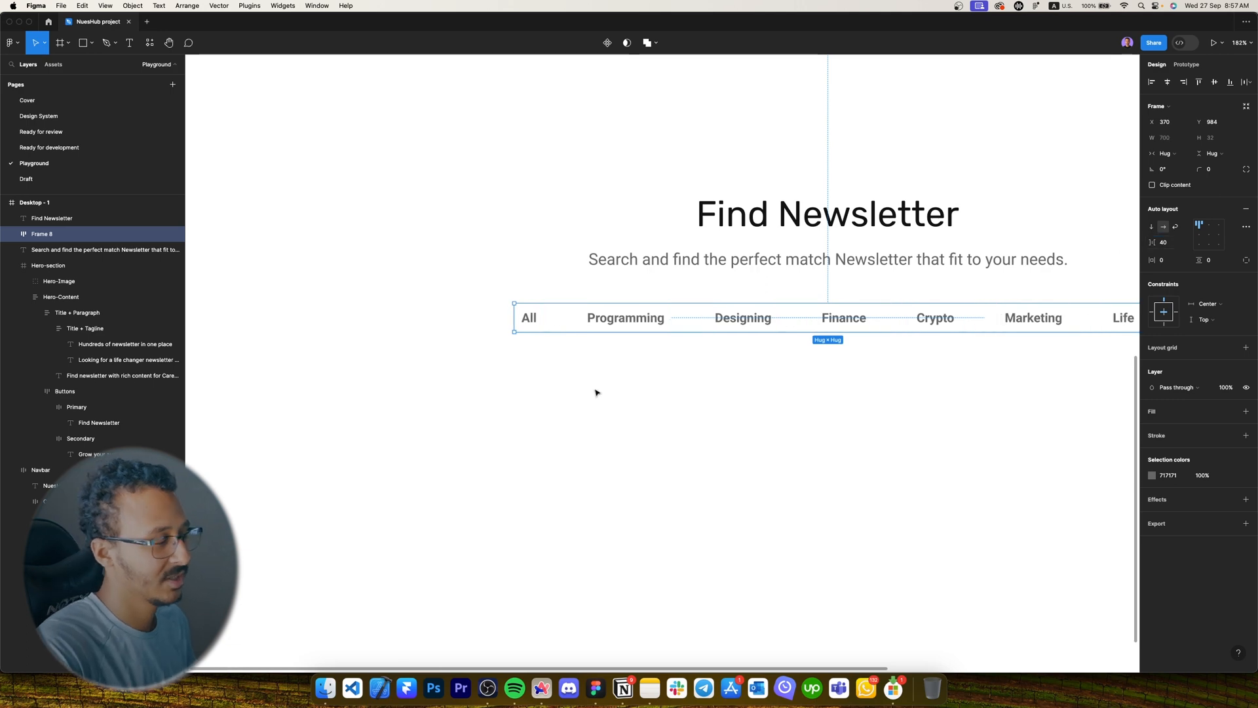
Select the All frame inside the row and rename its layer 'All'.
{"action": "left_click", "coordinate": [694, 365]}
{"action": "scroll", "coordinate": [590, 341], "scroll_direction": "right", "scroll_amount": 3}
{"action": "double_click", "coordinate": [540, 320]}
{"action": "left_click", "coordinate": [463, 316]}
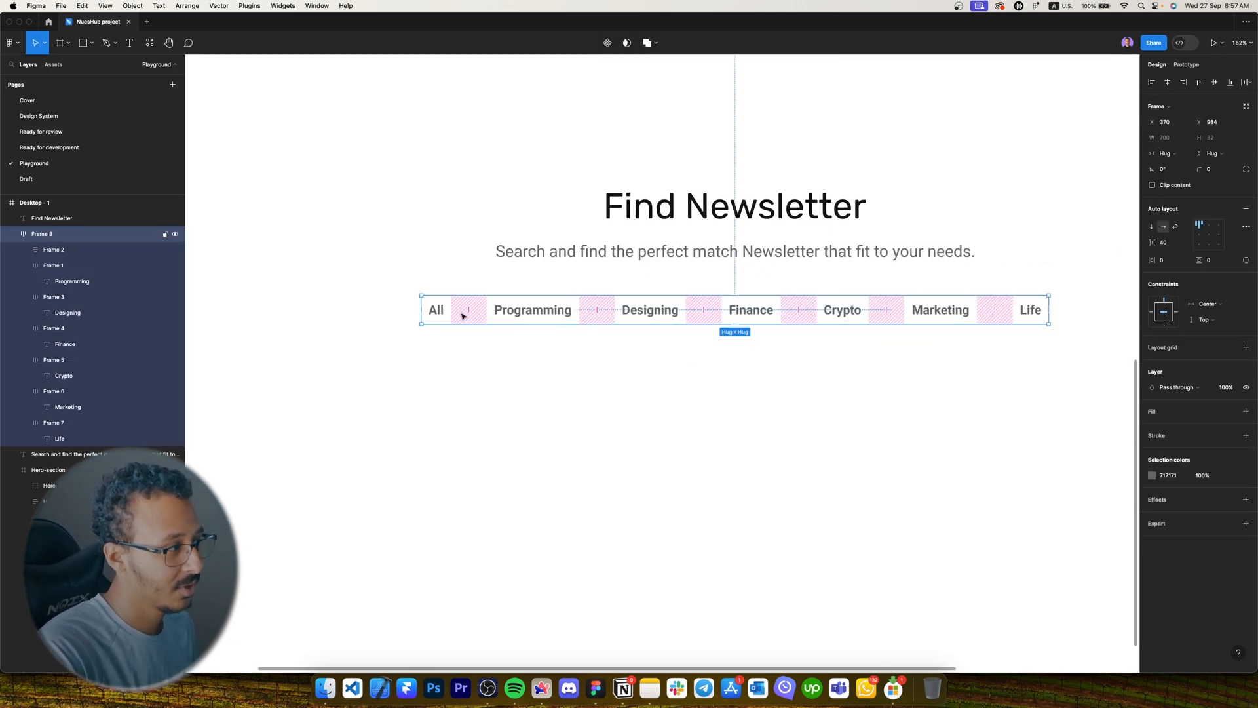
{"action": "double_click", "coordinate": [440, 314]}
{"action": "double_click", "coordinate": [75, 250]}
{"action": "key", "text": "Caps_Lock"}
{"action": "type", "text": "All"}
{"action": "key", "text": "Return"}
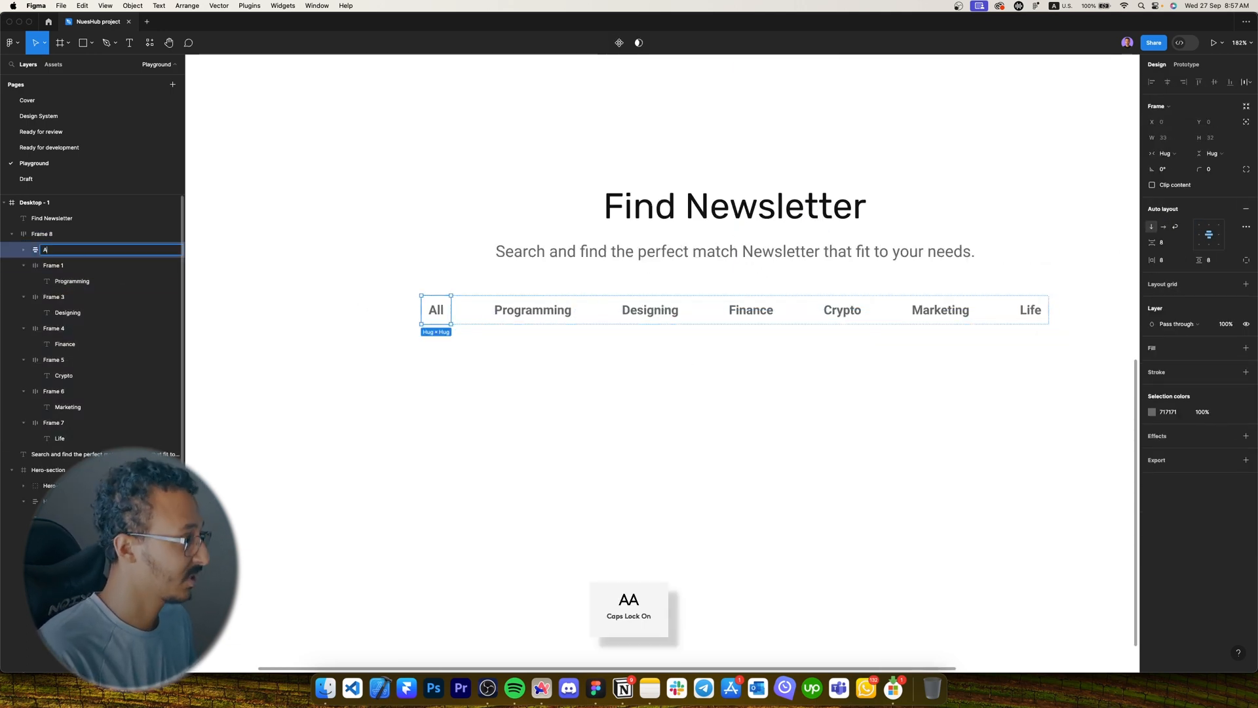
{"action": "key", "text": "Caps_Lock"}
Name the Programming, Designing and Finance frames after their text layers.
{"action": "double_click", "coordinate": [87, 279]}
{"action": "key", "text": "super+c"}
{"action": "double_click", "coordinate": [74, 267]}
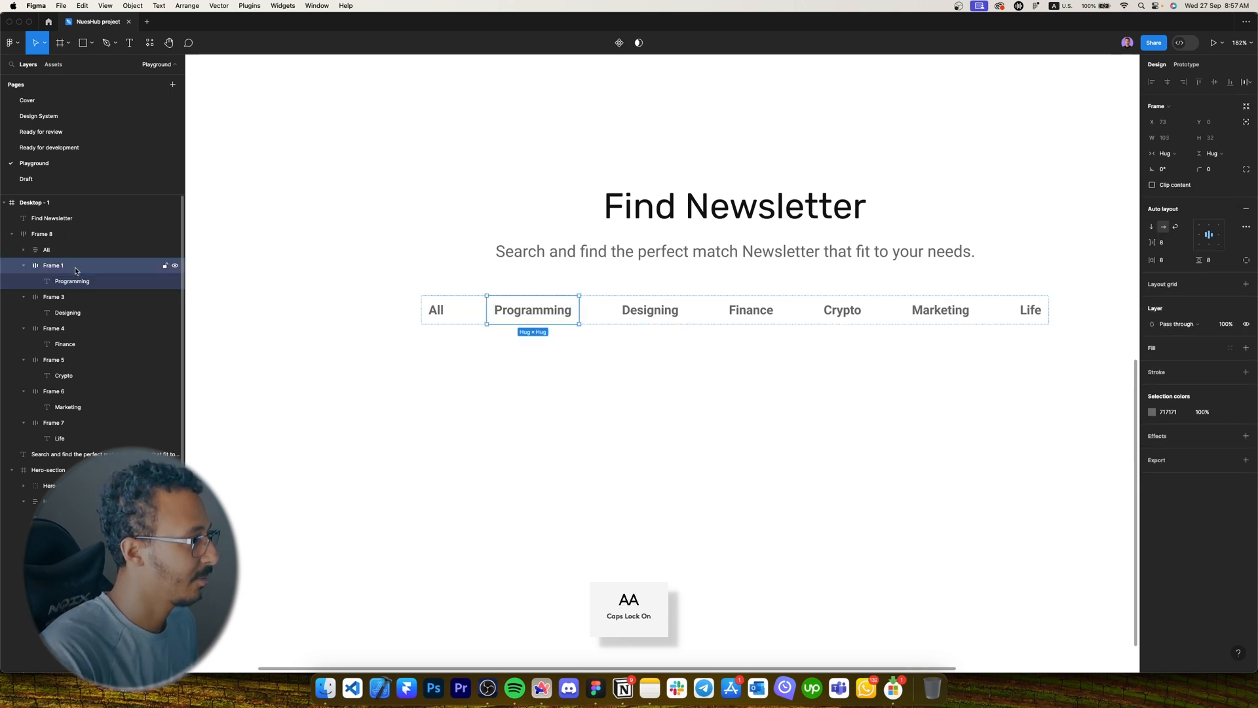
{"action": "key", "text": "super+v"}
{"action": "double_click", "coordinate": [68, 312]}
{"action": "key", "text": "super+c"}
{"action": "double_click", "coordinate": [61, 299]}
{"action": "key", "text": "super+v"}
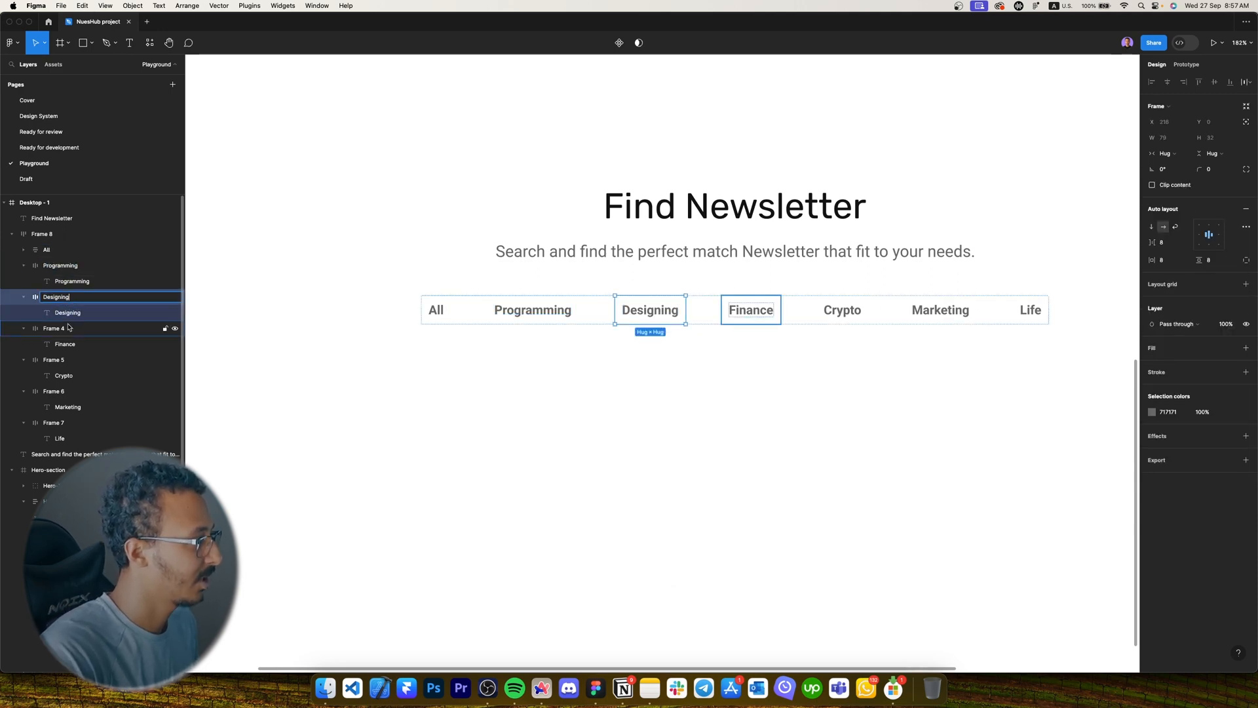
{"action": "double_click", "coordinate": [68, 345]}
{"action": "key", "text": "super+c"}
{"action": "double_click", "coordinate": [55, 328]}
{"action": "key", "text": "super+v"}
Name the Crypto, Marketing and Life frames, then start renaming the row.
{"action": "double_click", "coordinate": [63, 375]}
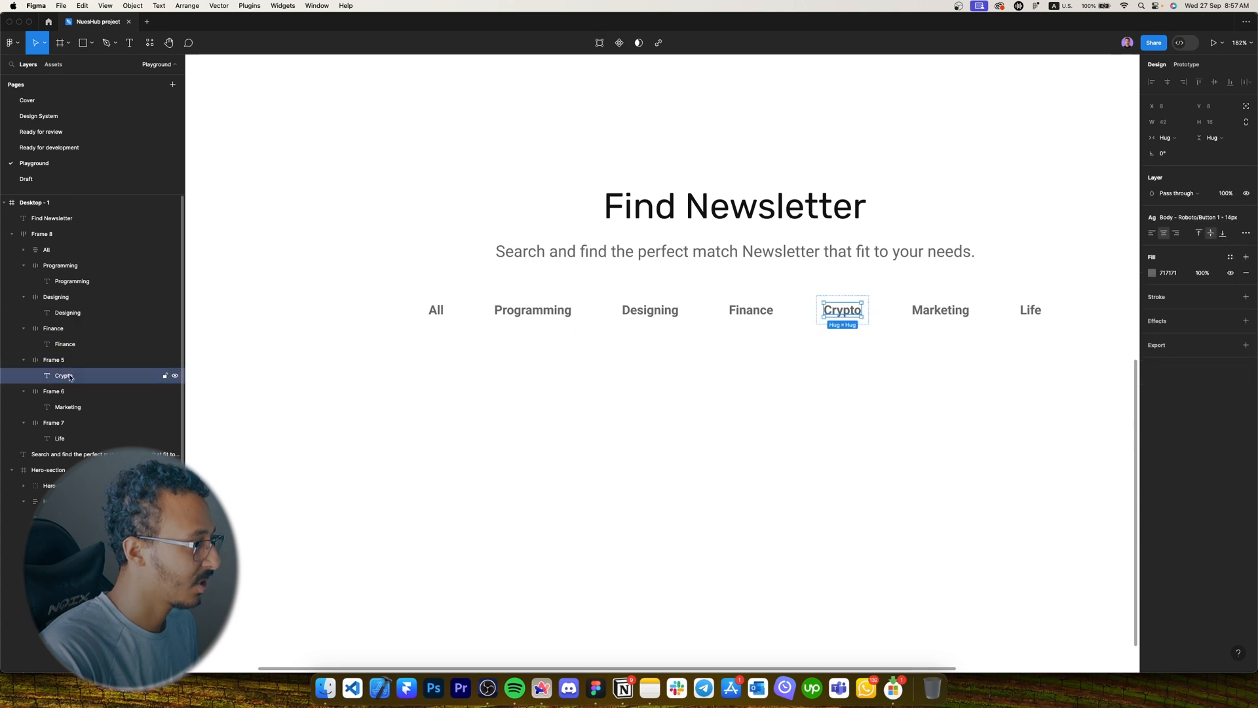
{"action": "key", "text": "super+c"}
{"action": "double_click", "coordinate": [54, 360]}
{"action": "key", "text": "super+v"}
{"action": "double_click", "coordinate": [68, 407]}
{"action": "key", "text": "super+c"}
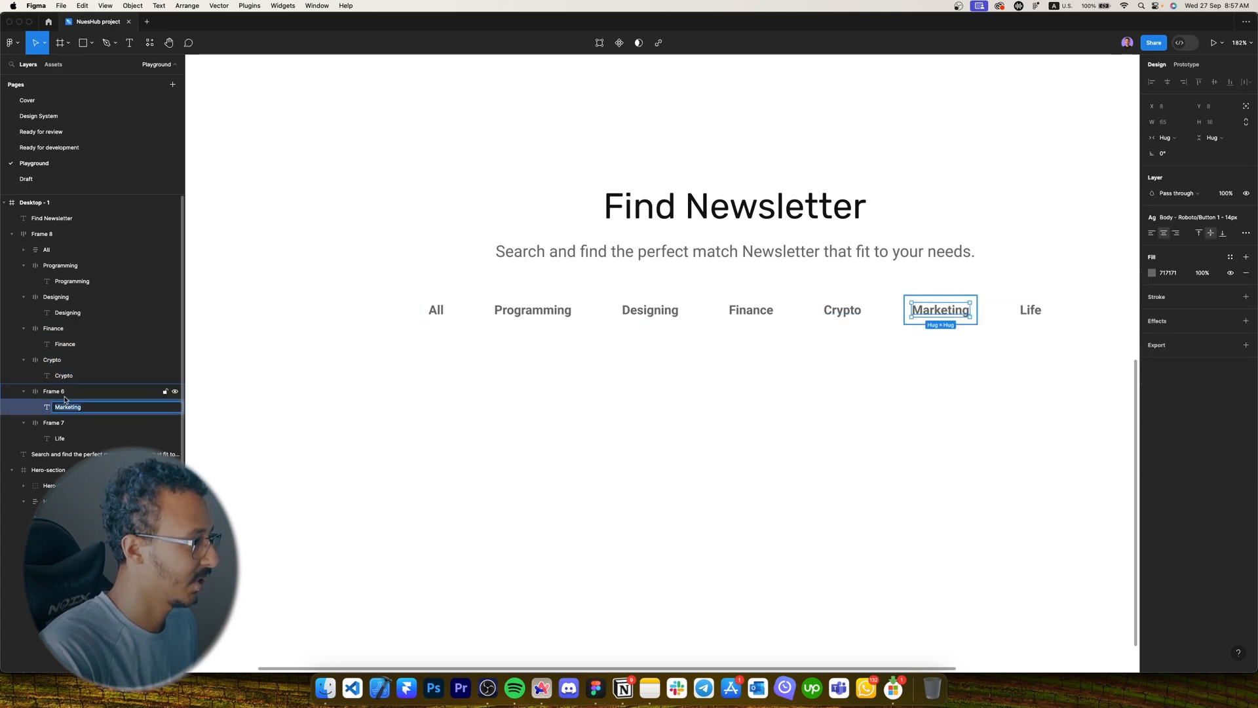
{"action": "double_click", "coordinate": [53, 391]}
{"action": "key", "text": "super+v"}
{"action": "double_click", "coordinate": [59, 438]}
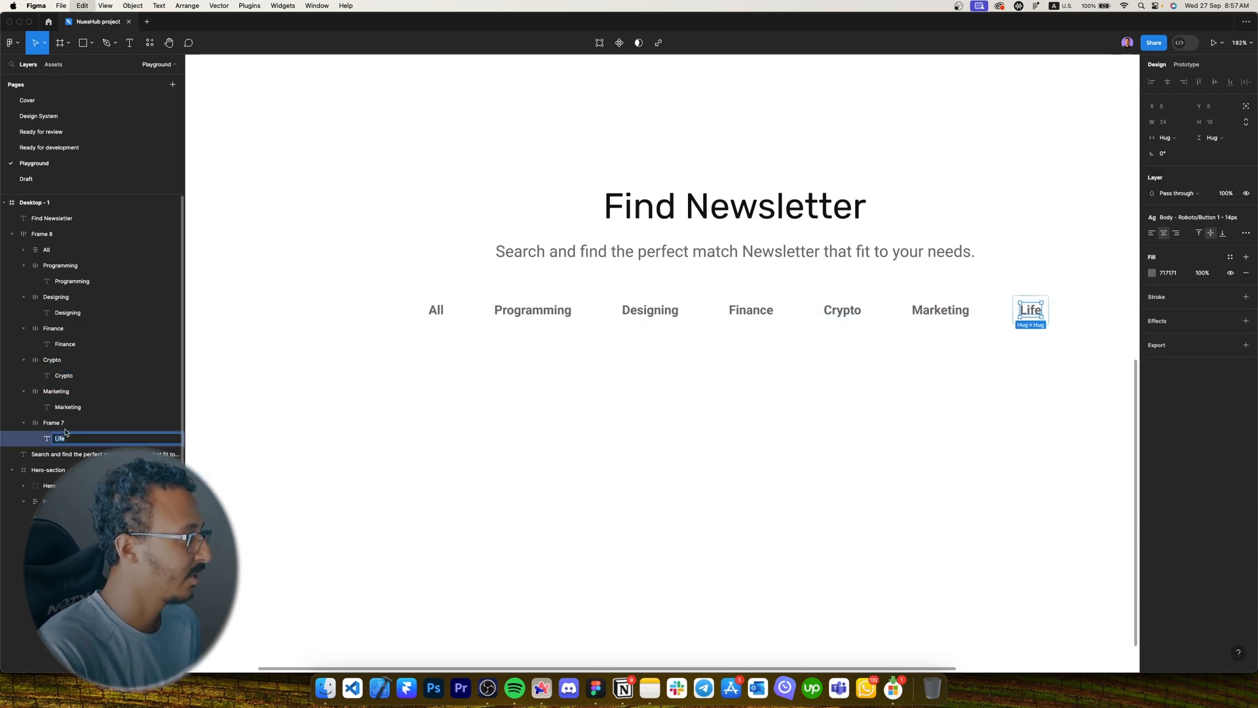
{"action": "key", "text": "super+c"}
{"action": "double_click", "coordinate": [54, 423]}
{"action": "key", "text": "super+v"}
{"action": "double_click", "coordinate": [42, 234]}
{"action": "type", "text": "C"}
{"action": "key", "text": "Caps_Lock"}
Name the row 'Categories' and select the Programming through Life label texts.
{"action": "type", "text": "ateg"}
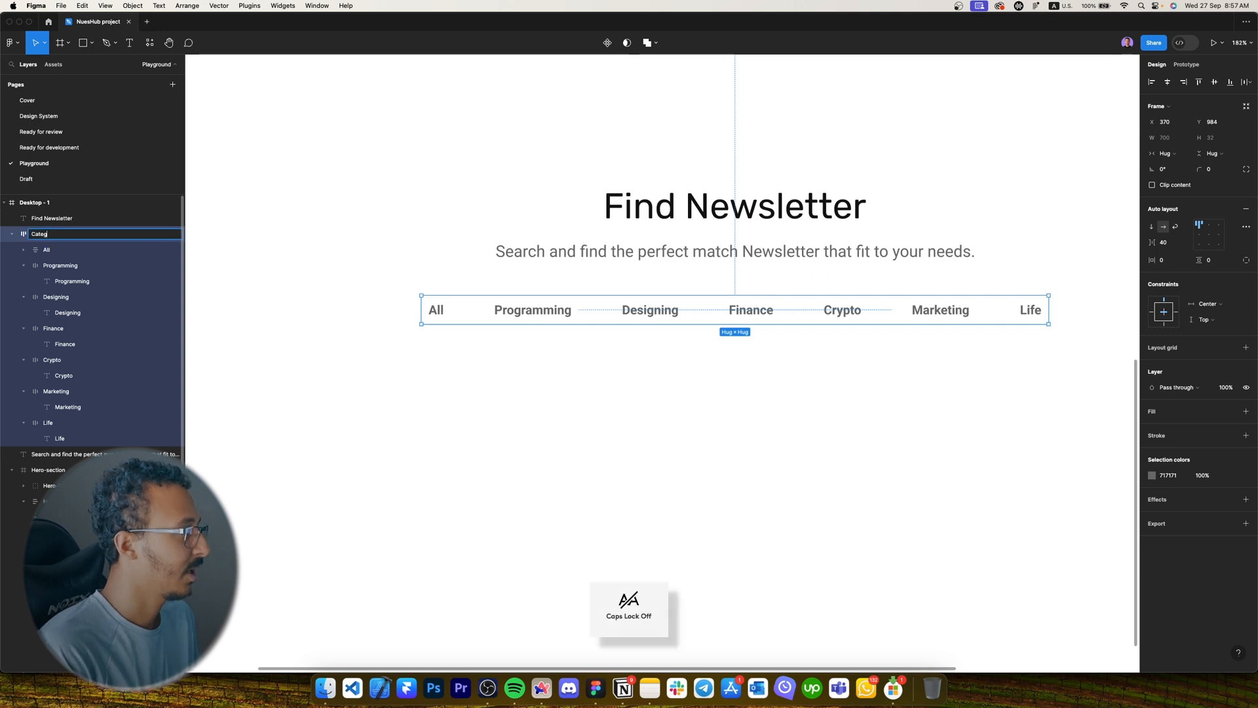
{"action": "key", "text": "Return"}
{"action": "left_click", "coordinate": [564, 314], "text": "super"}
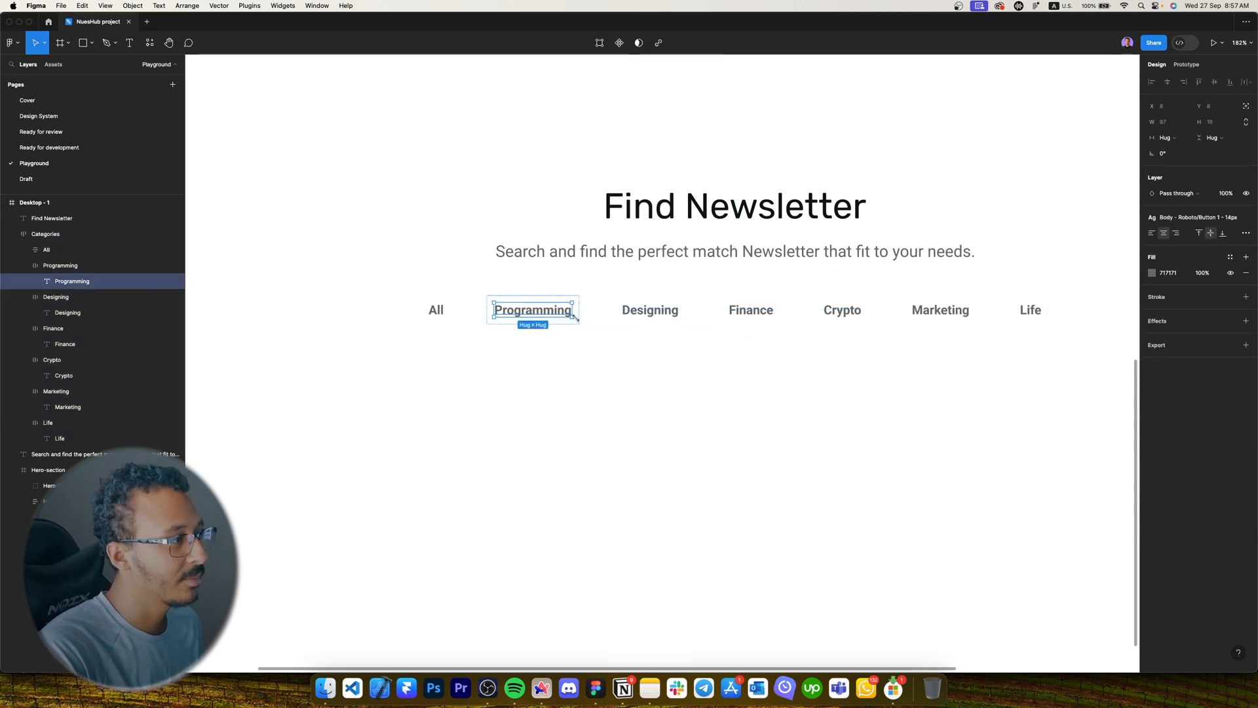
{"action": "left_click", "coordinate": [619, 315], "text": "super"}
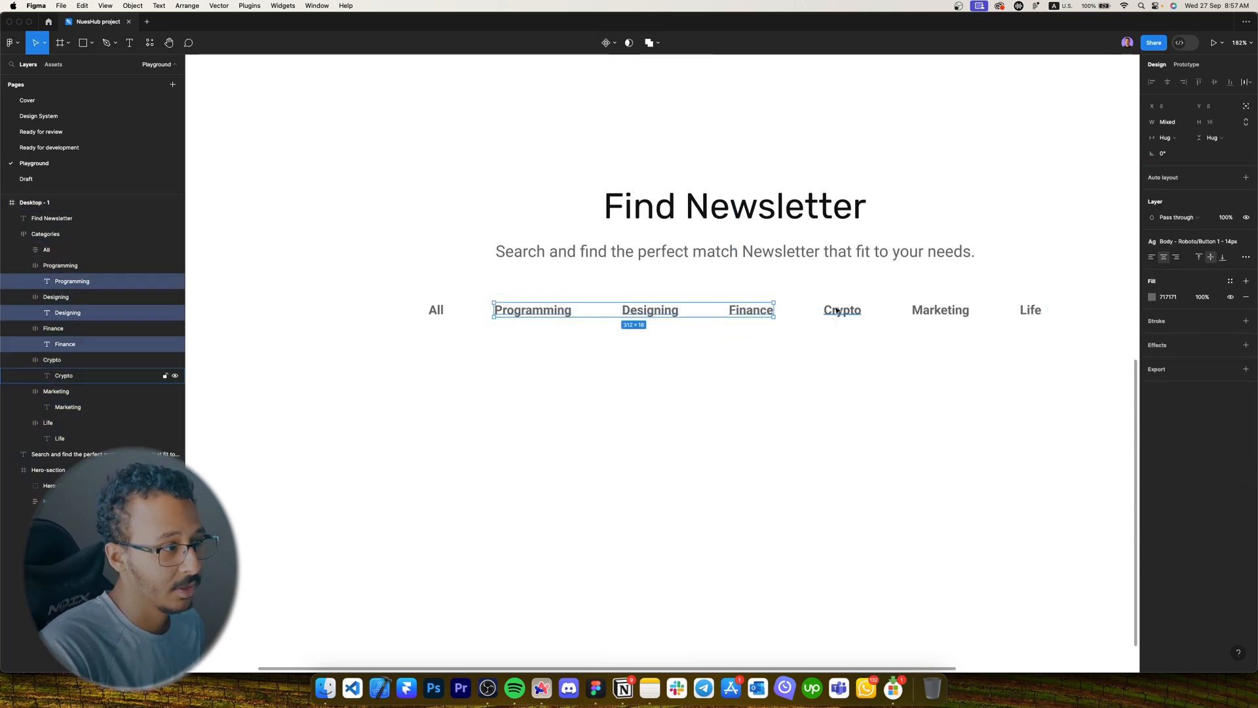
{"action": "left_click", "coordinate": [838, 312], "text": "shift+super"}
{"action": "left_click", "coordinate": [921, 312], "text": "shift+super"}
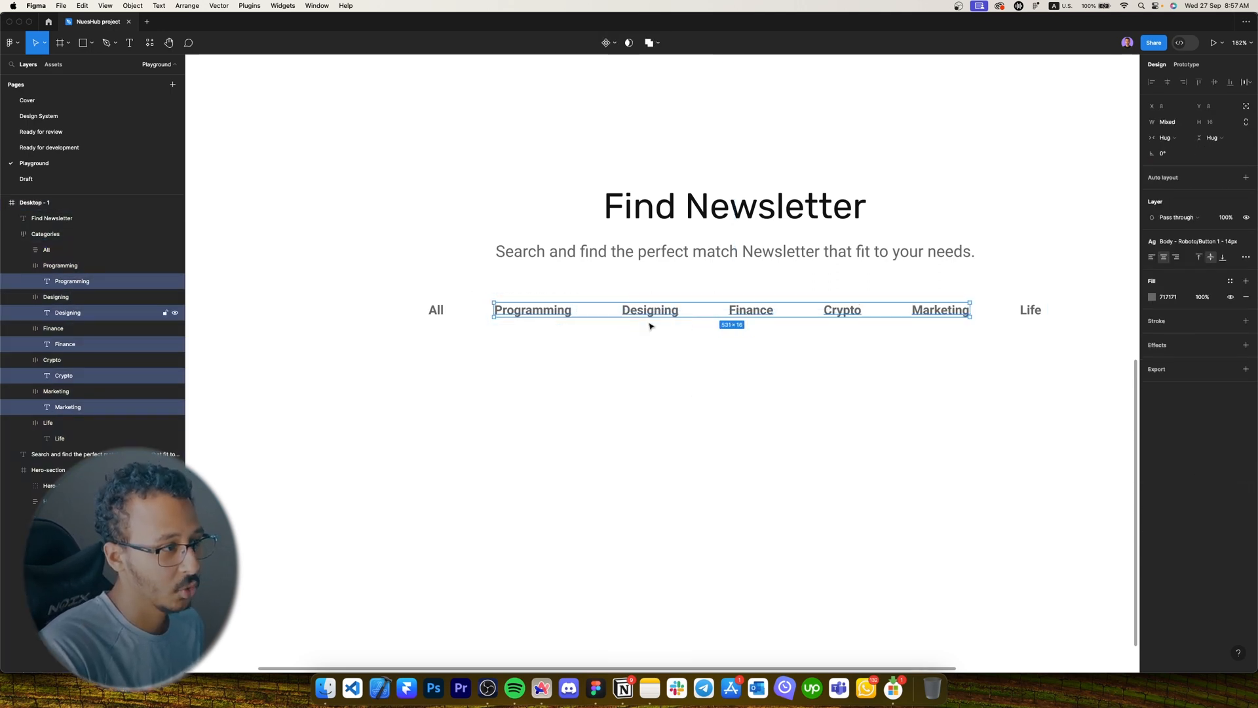
{"action": "left_click", "coordinate": [1027, 312], "text": "shift+super"}
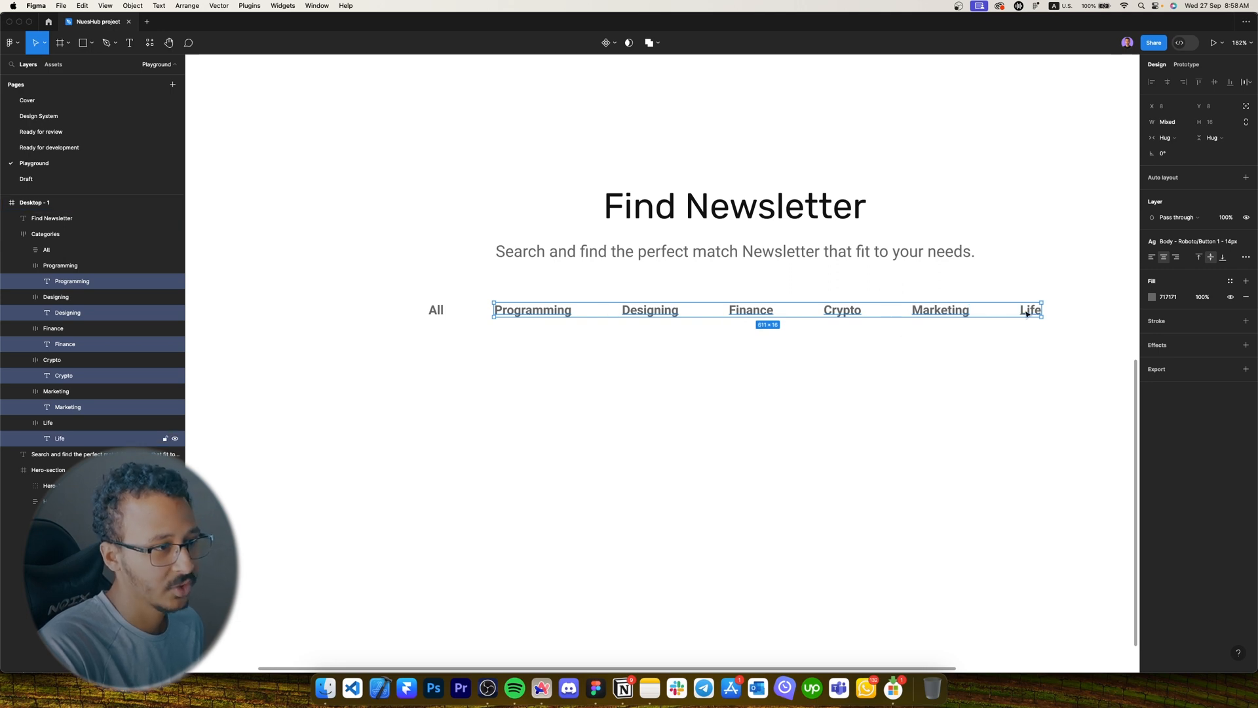
Apply the Body - Roboto/Caption 1 - 14px text style to those labels.
{"action": "left_click", "coordinate": [1194, 241]}
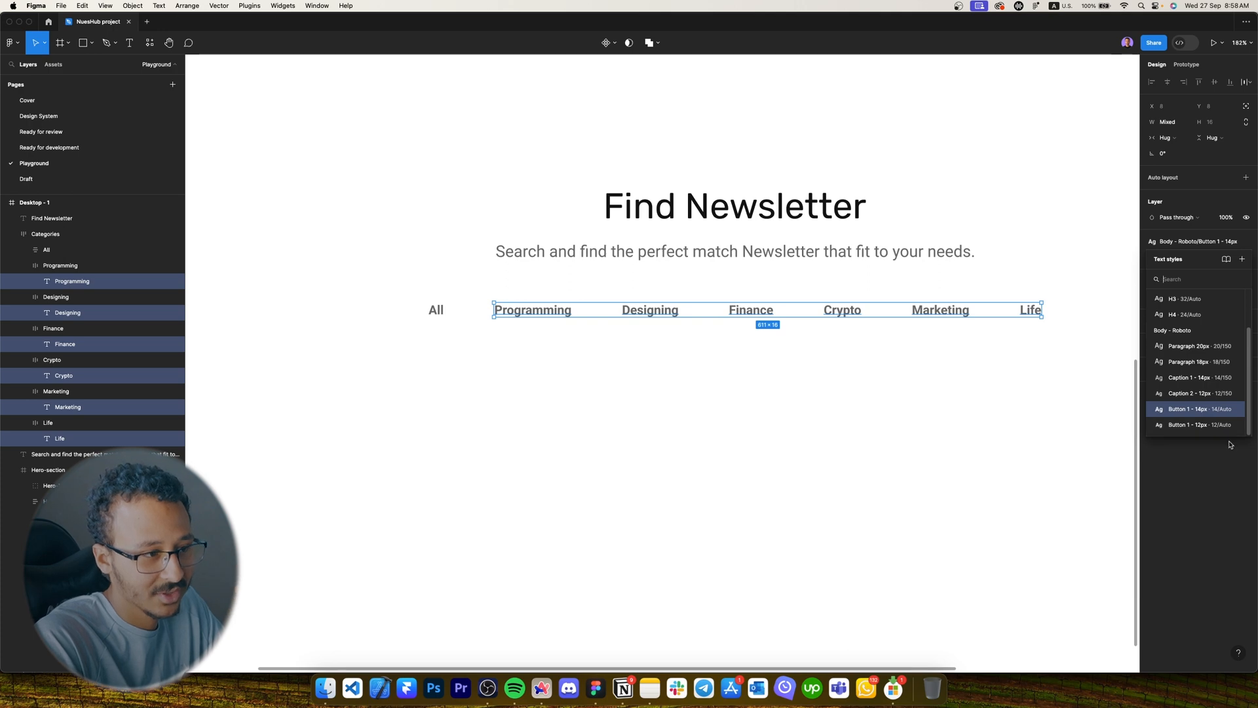
{"action": "left_click", "coordinate": [1184, 383]}
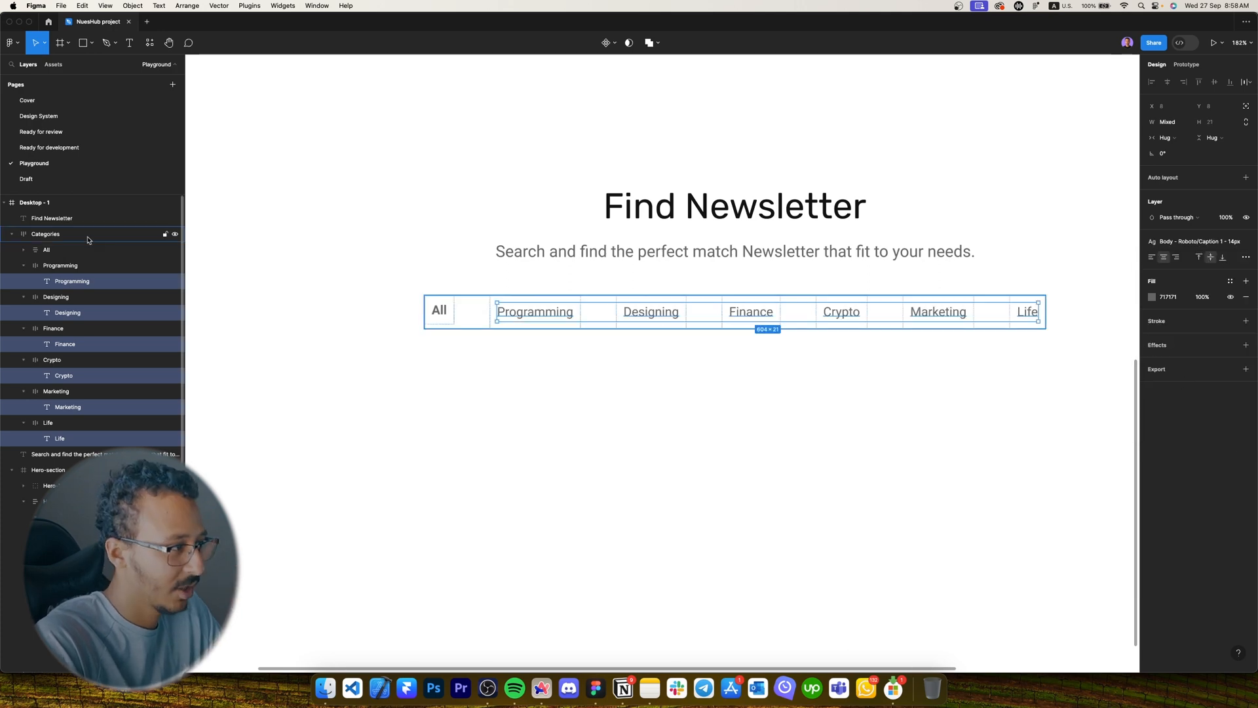
{"action": "left_click", "coordinate": [560, 370]}
{"action": "left_click", "coordinate": [469, 313]}
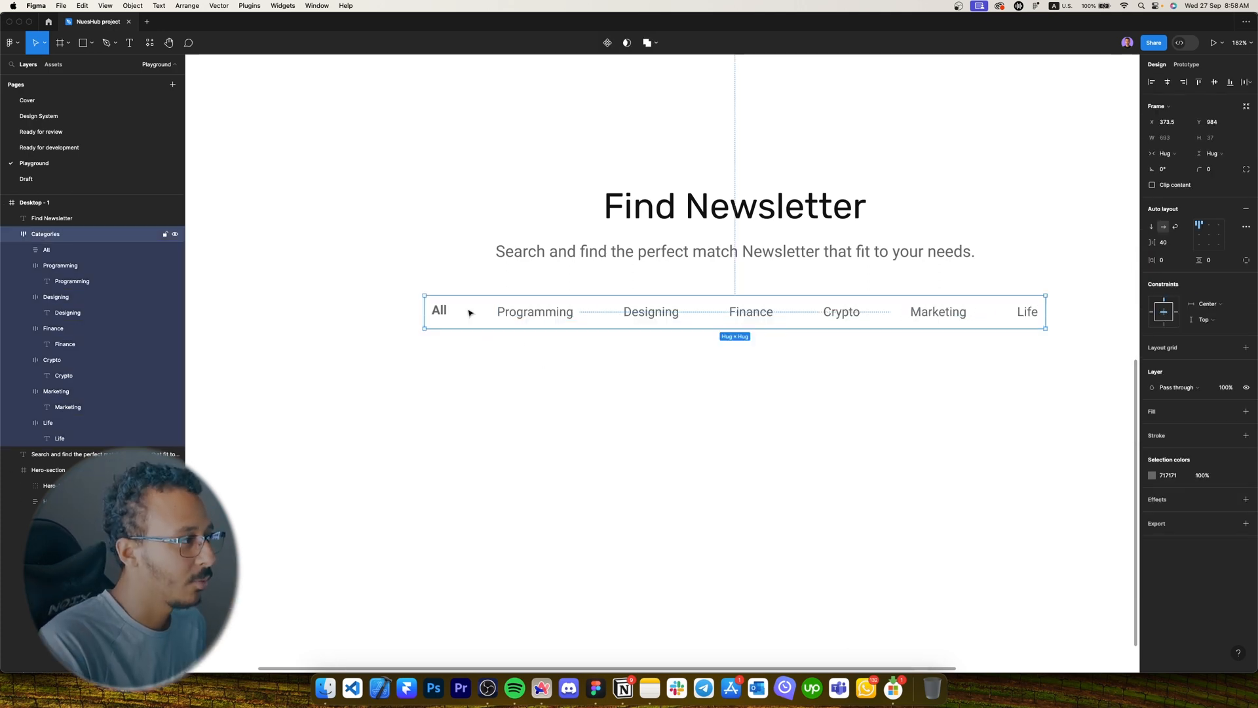
{"action": "double_click", "coordinate": [439, 312]}
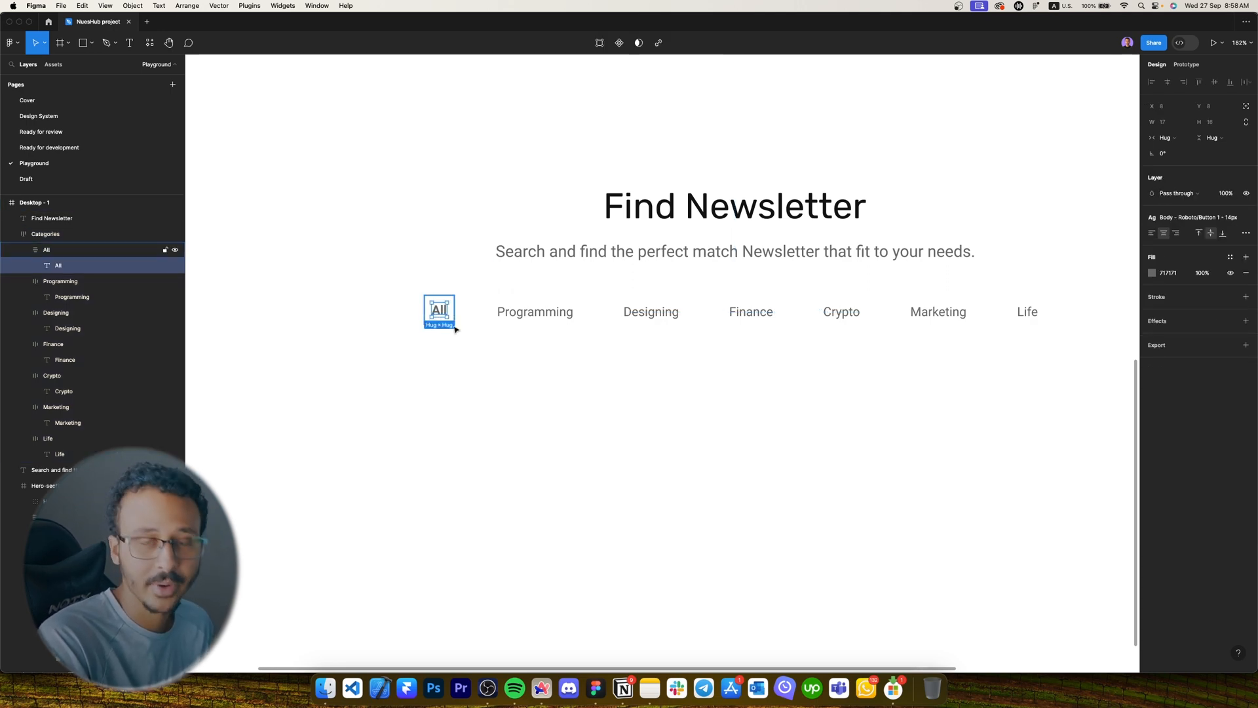
Fill the All frame with the Primary colour style and make its text White.
{"action": "left_click", "coordinate": [462, 327]}
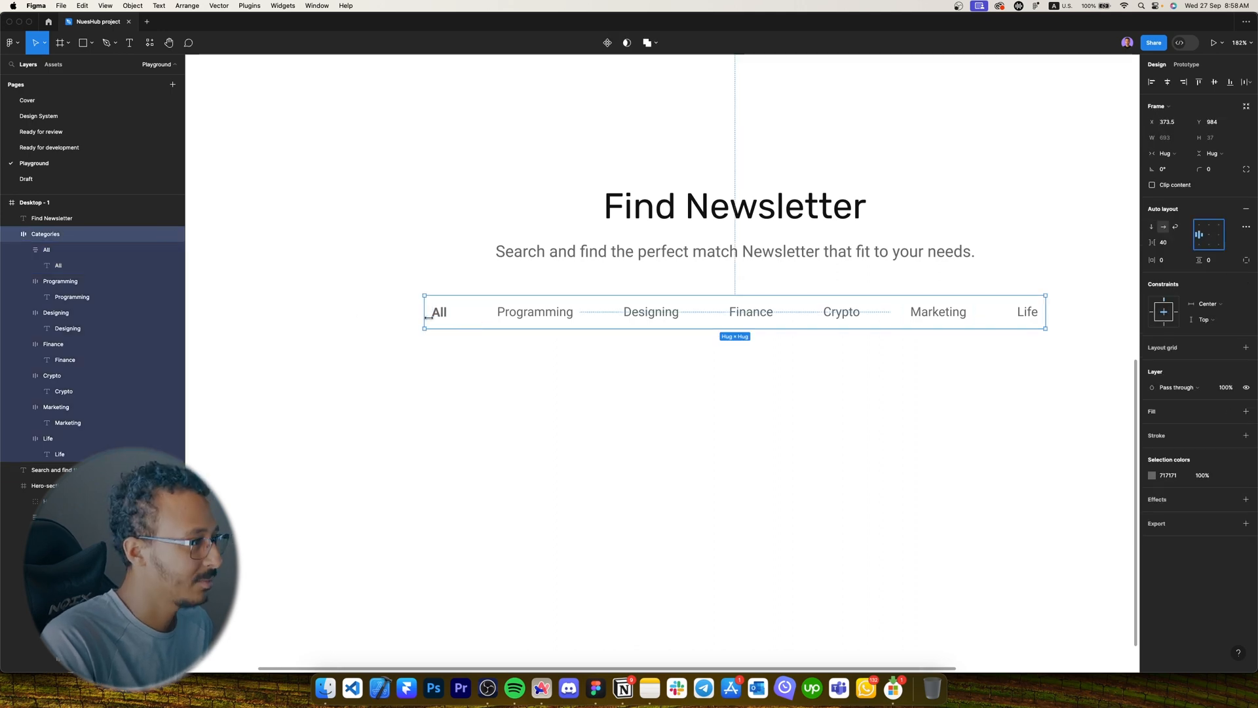
{"action": "left_click", "coordinate": [441, 318]}
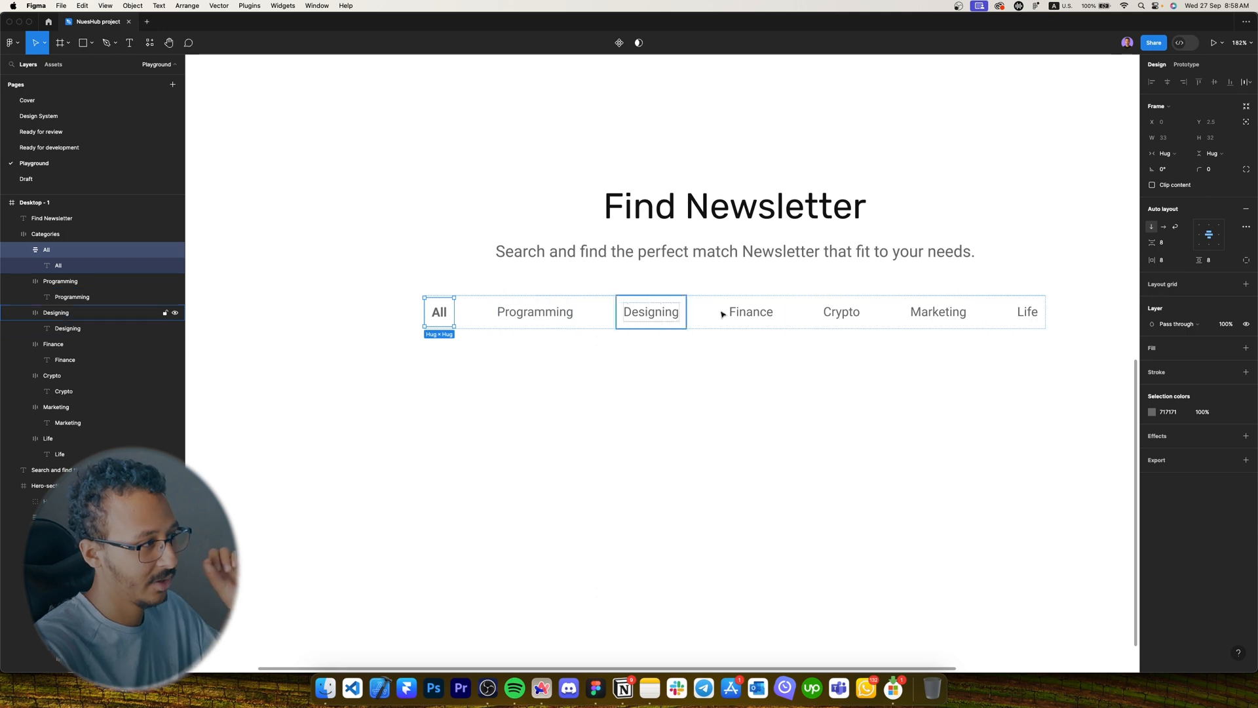
{"action": "left_click", "coordinate": [1234, 347]}
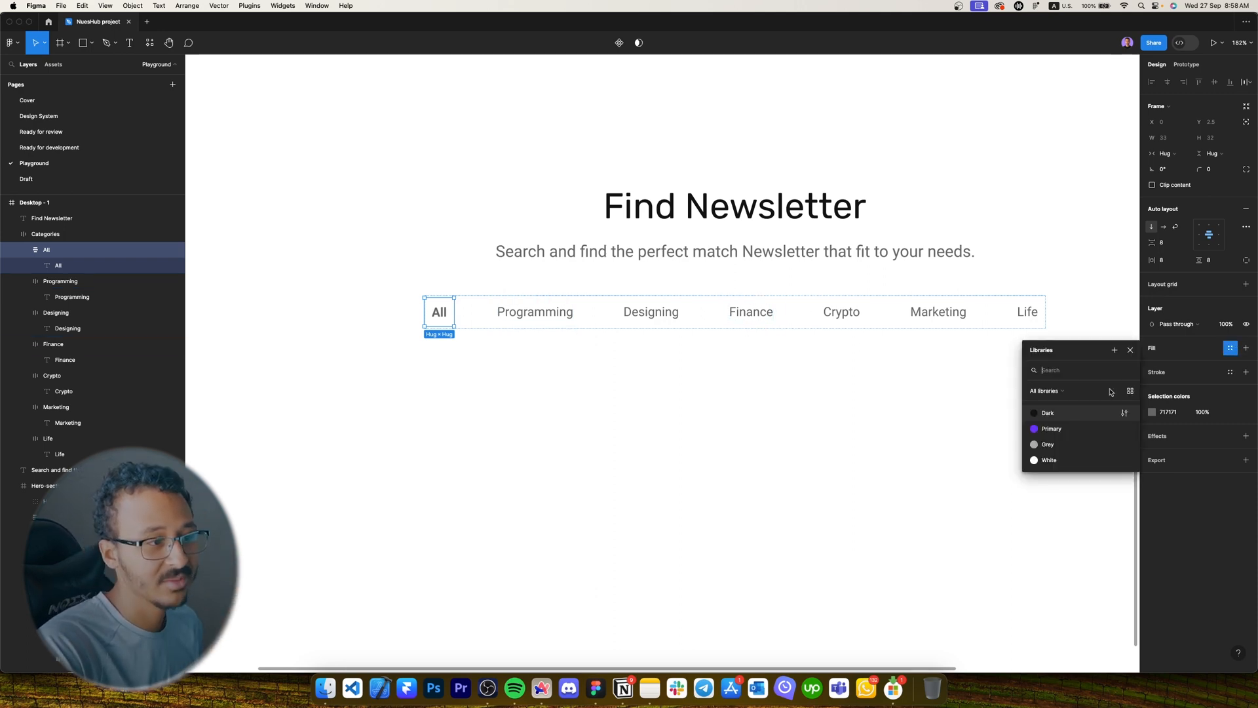
{"action": "left_click", "coordinate": [1059, 430]}
{"action": "left_click", "coordinate": [1229, 426]}
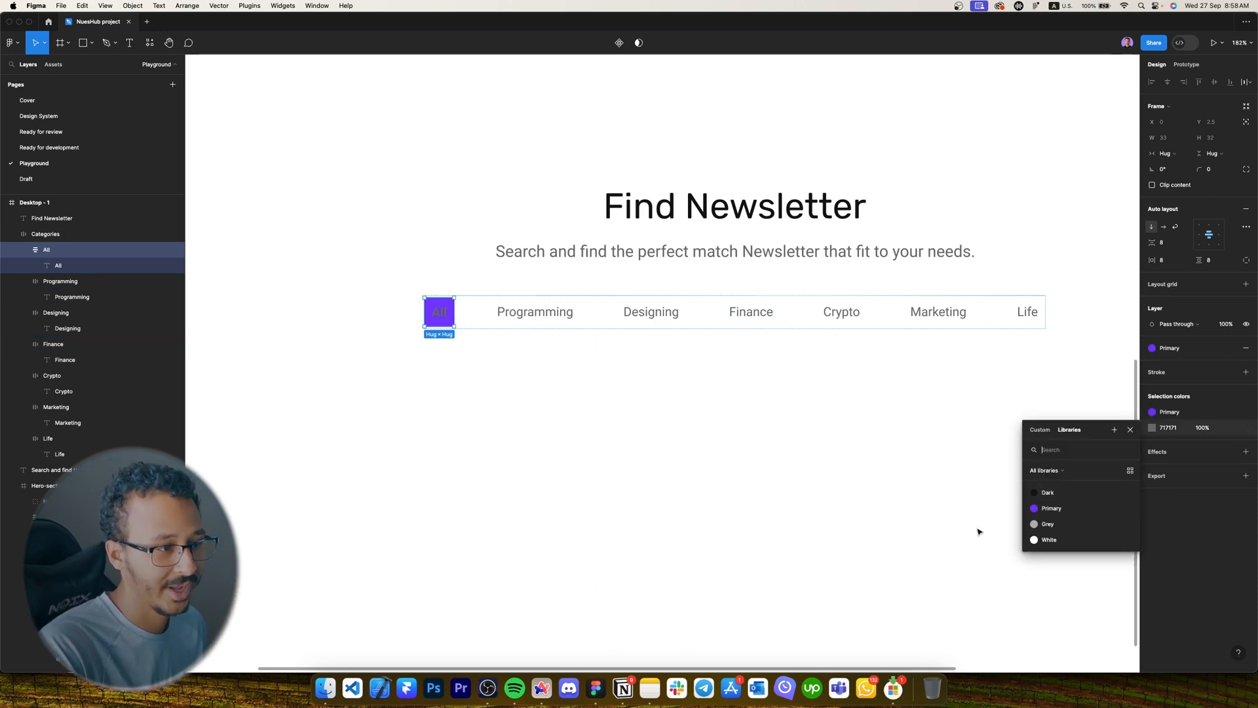
{"action": "left_click", "coordinate": [1052, 526]}
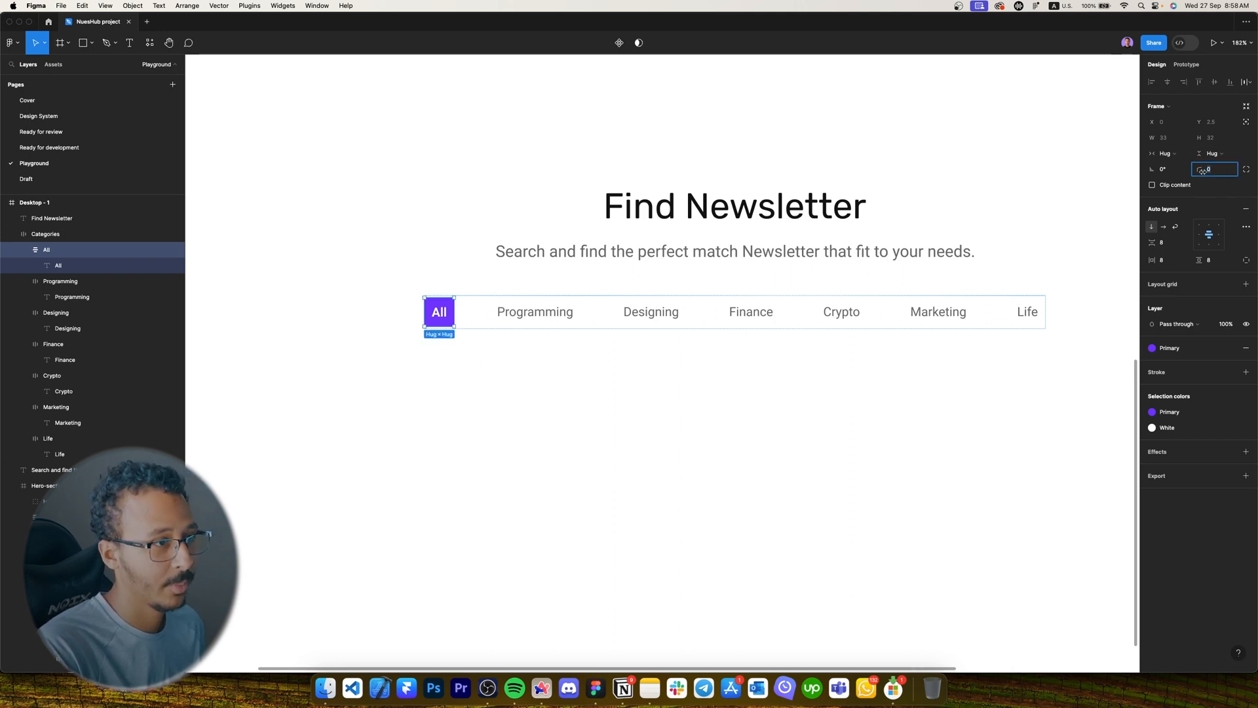
Give the All frame 8 px corner radius and 12 px horizontal and vertical padding.
{"action": "type", "text": "7"}
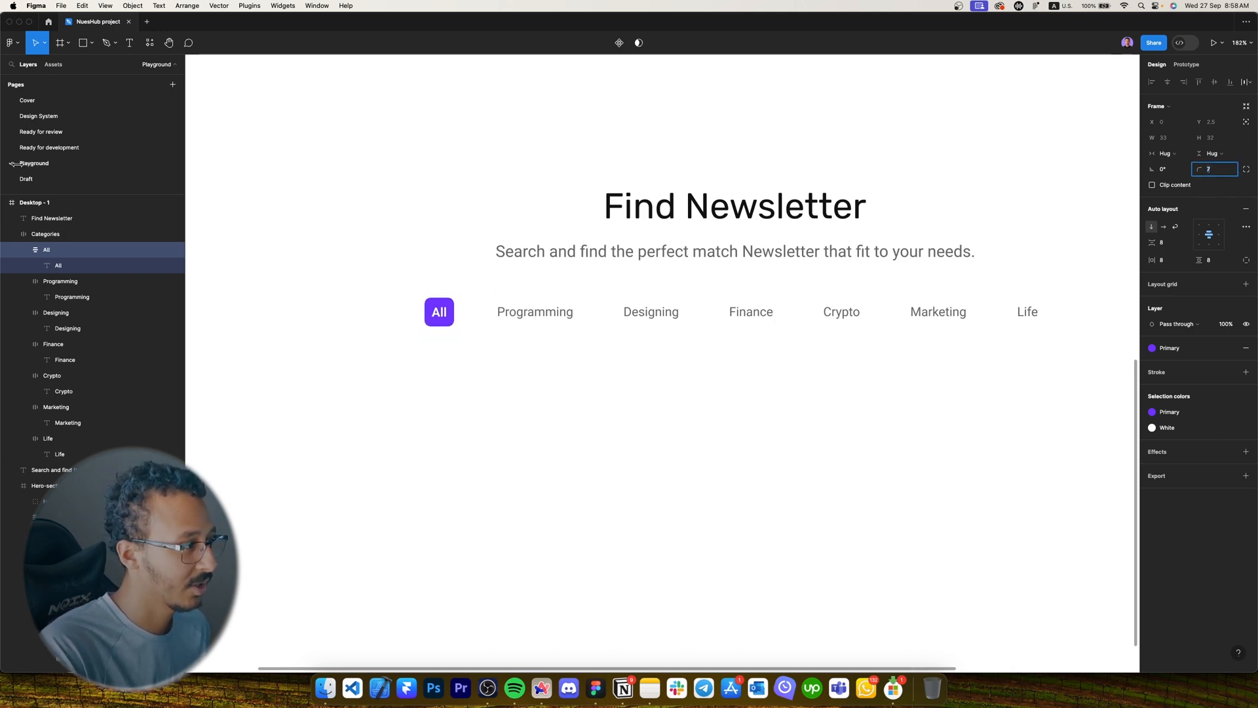
{"action": "left_click", "coordinate": [1164, 261]}
{"action": "key", "text": "Tab"}
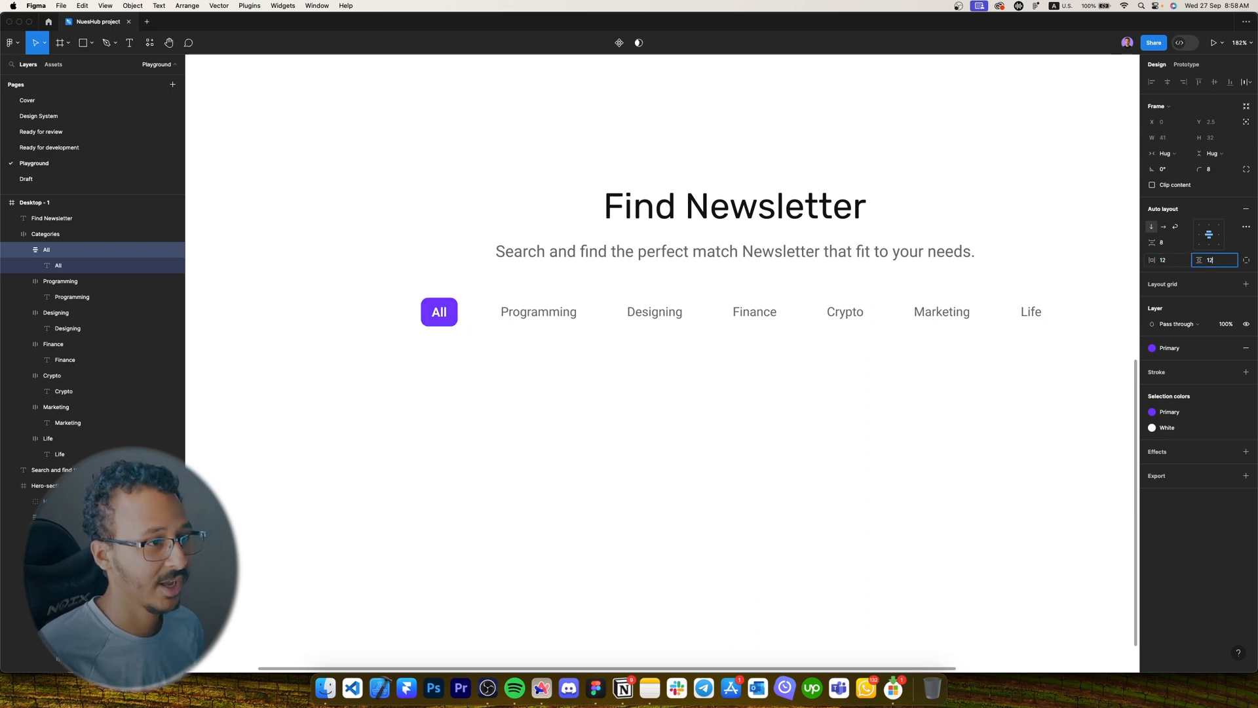
{"action": "key", "text": "Return"}
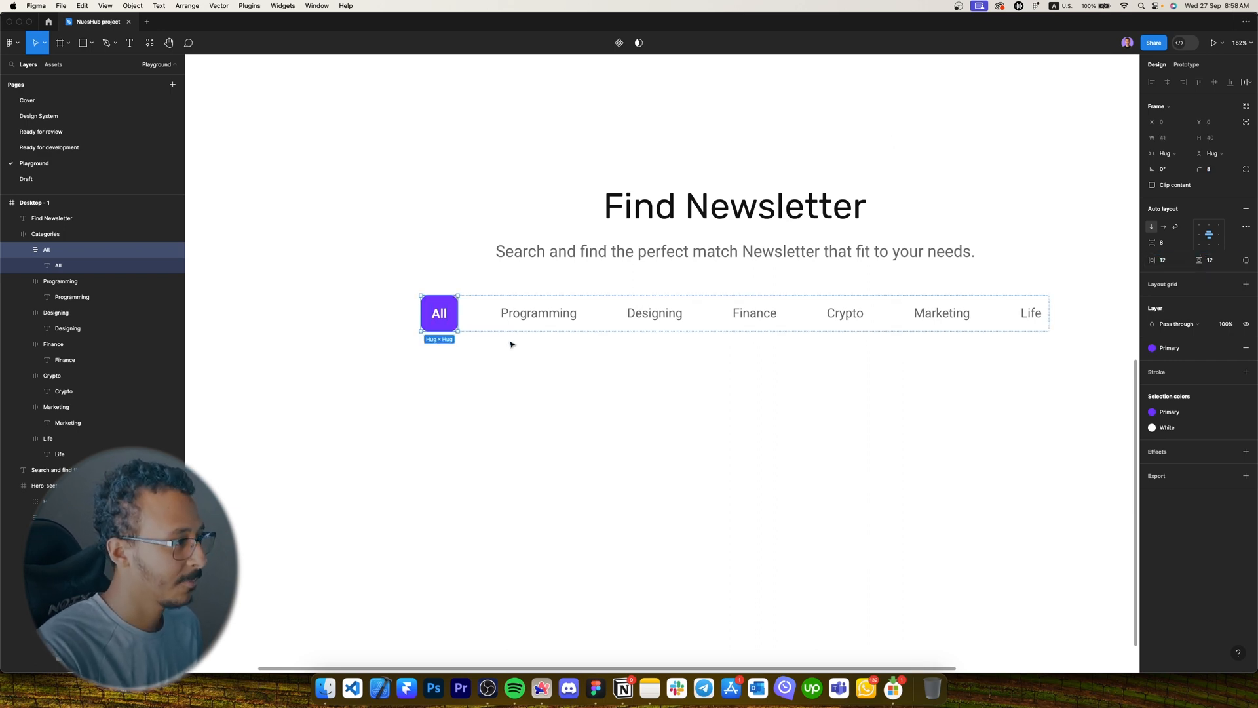
{"action": "key", "text": "Escape"}
{"action": "left_click", "coordinate": [1176, 244]}
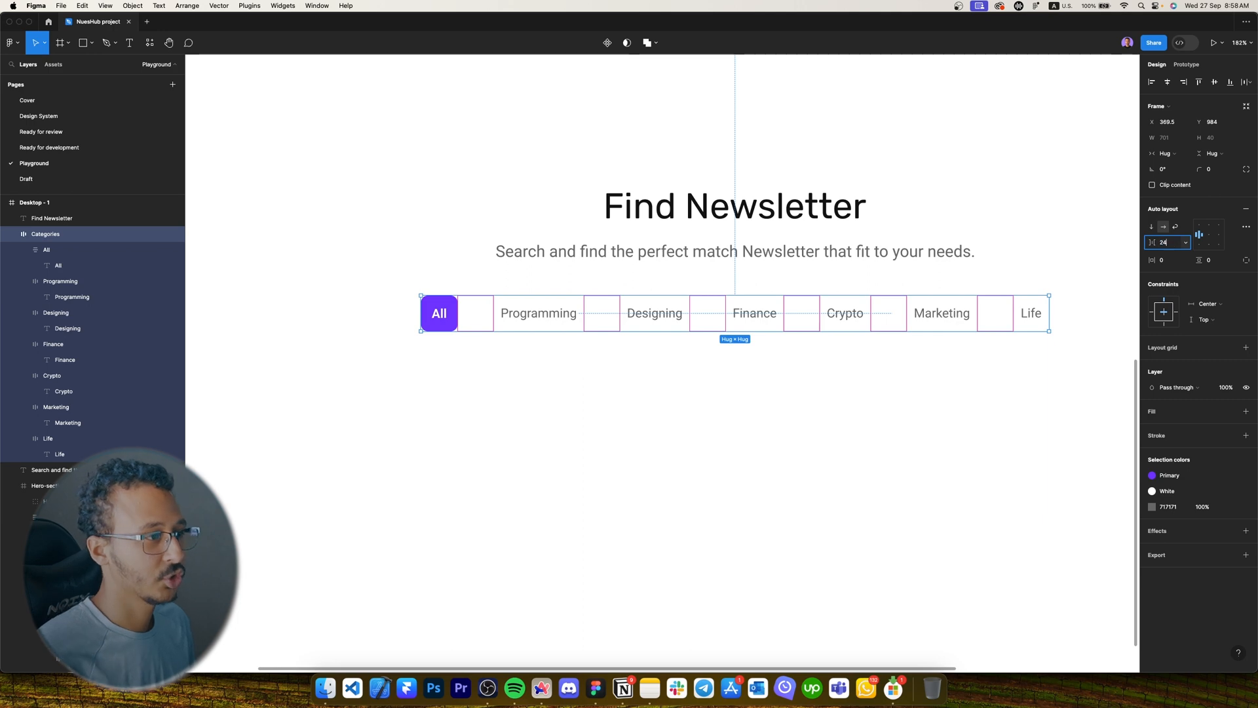
Set the Categories gap to 24 and nudge the row to sit 24 px below the subtitle.
{"action": "key", "text": "Return"}
{"action": "scroll", "coordinate": [871, 294], "scroll_direction": "right", "scroll_amount": 5}
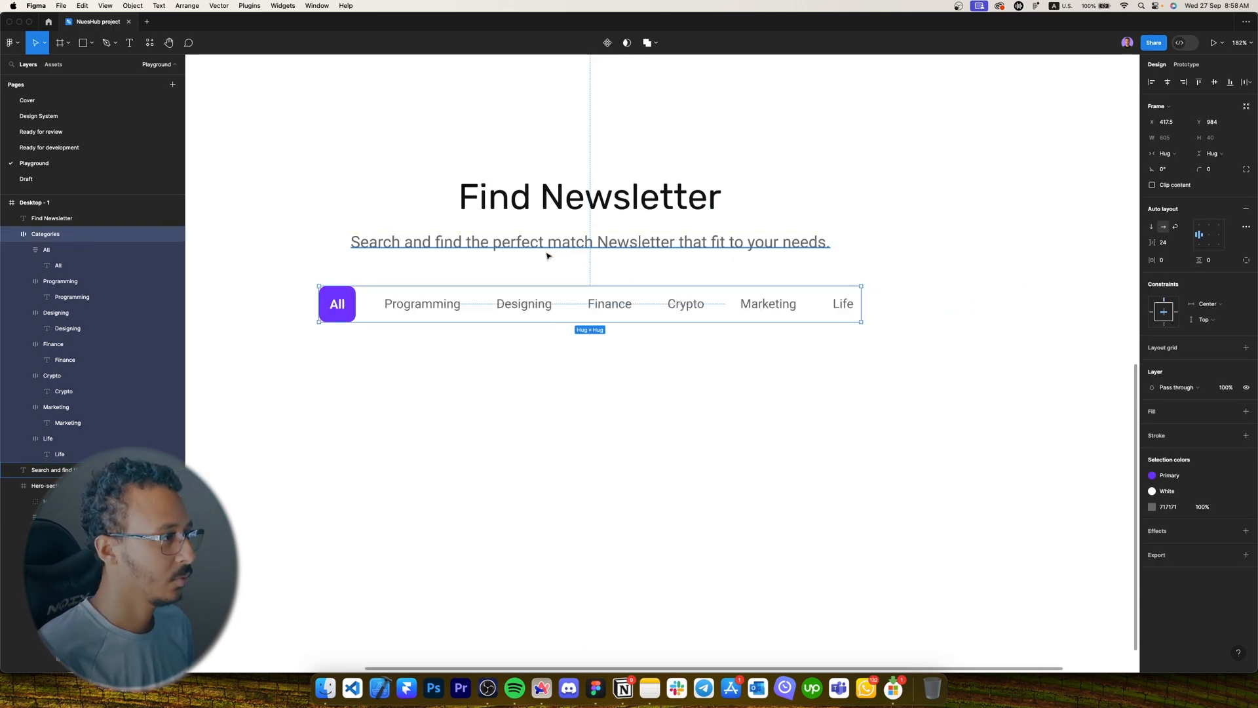
{"action": "key", "text": "Down"}
{"action": "key", "text": "Down"}
{"action": "key", "text": "Down"}
{"action": "key", "text": "shift+Up"}
{"action": "key", "text": "shift+Up"}
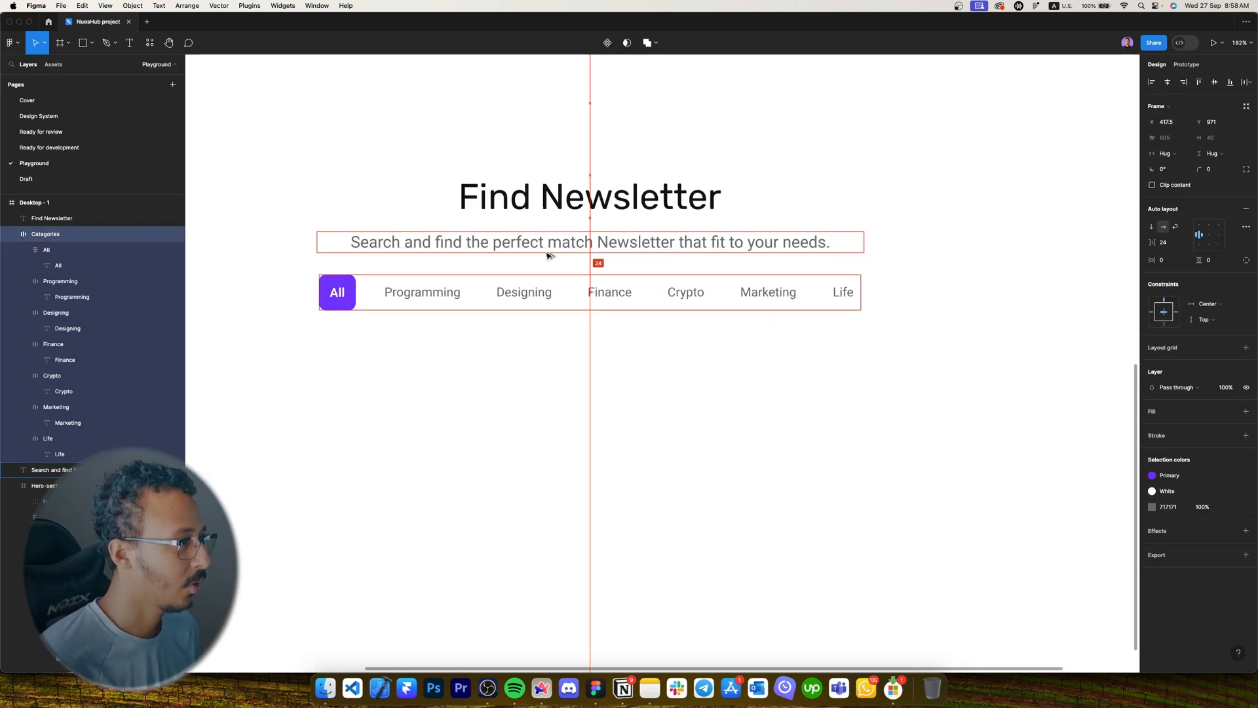
{"action": "key", "text": "Down"}
{"action": "key", "text": "Down"}
{"action": "key", "text": "Down"}
{"action": "key", "text": "Down"}
{"action": "key", "text": "Down"}
{"action": "key", "text": "Down"}
{"action": "key", "text": "Down"}
{"action": "key", "text": "Down"}
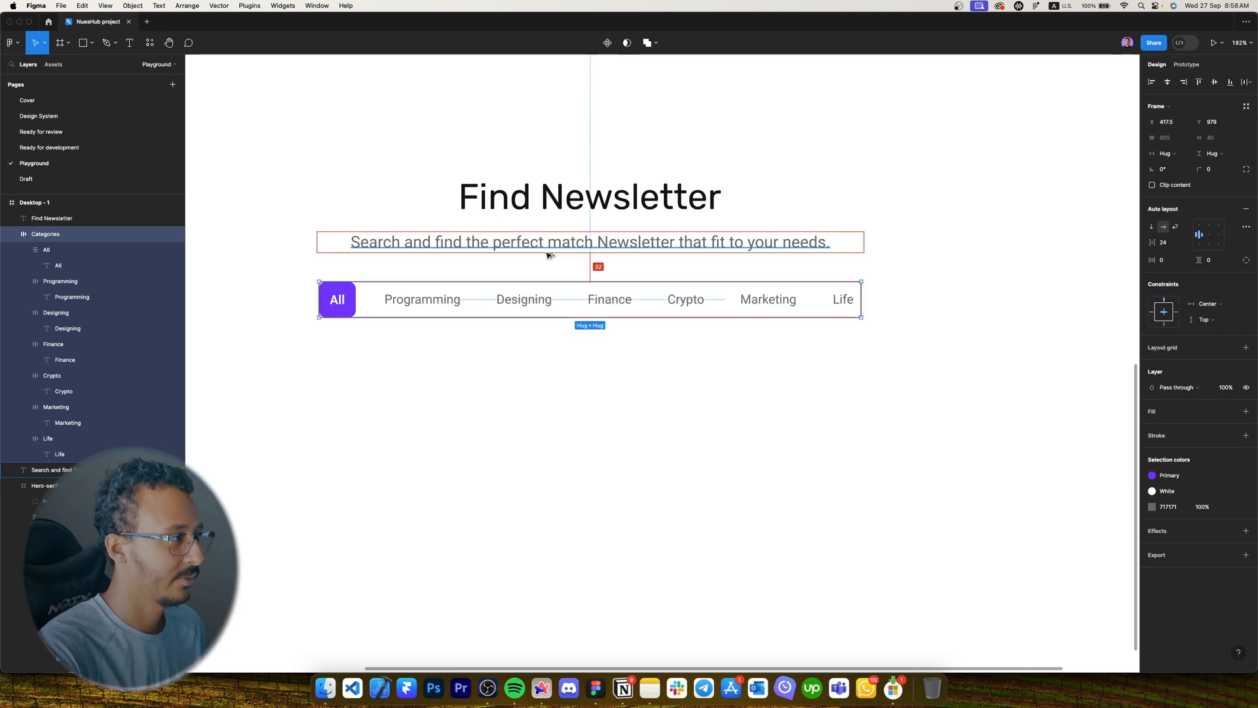
{"action": "scroll", "coordinate": [577, 314], "scroll_direction": "down", "scroll_amount": 5}
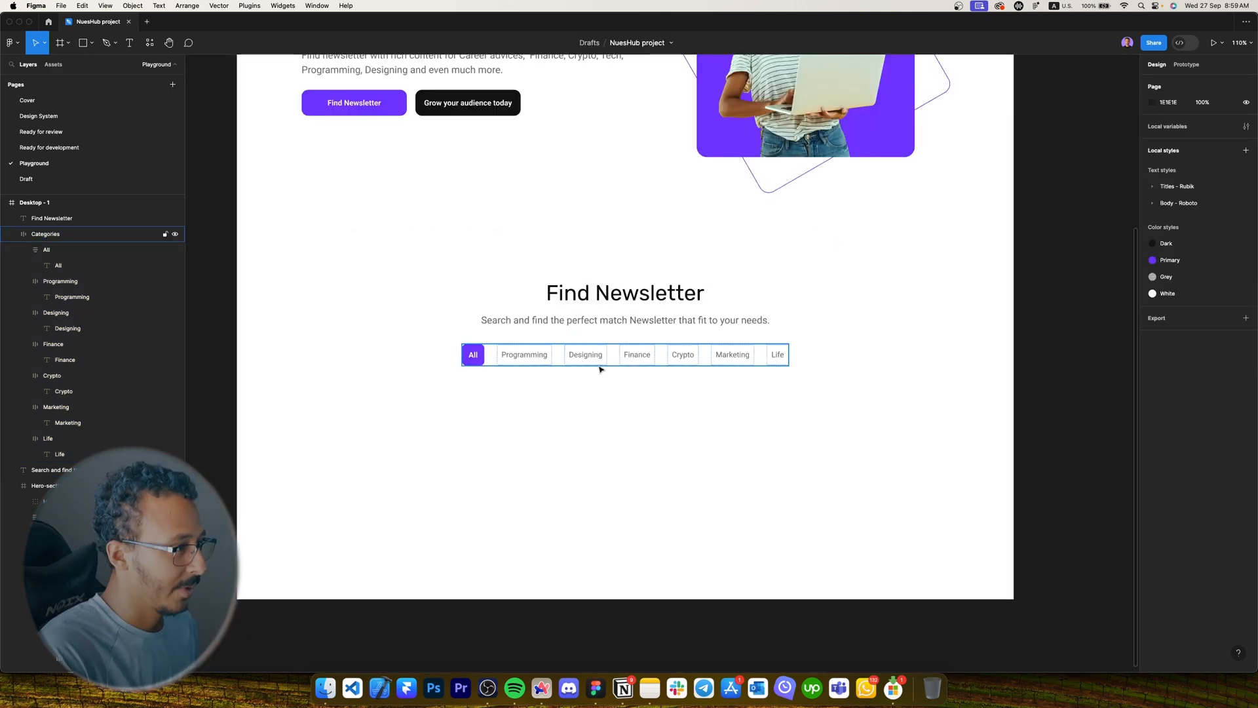
{"action": "left_click", "coordinate": [686, 404]}
{"action": "scroll", "coordinate": [720, 419], "scroll_direction": "up", "scroll_amount": 1}
{"action": "left_click_drag", "start_coordinate": [778, 439], "coordinate": [609, 381]}
{"action": "key", "text": "alt"}
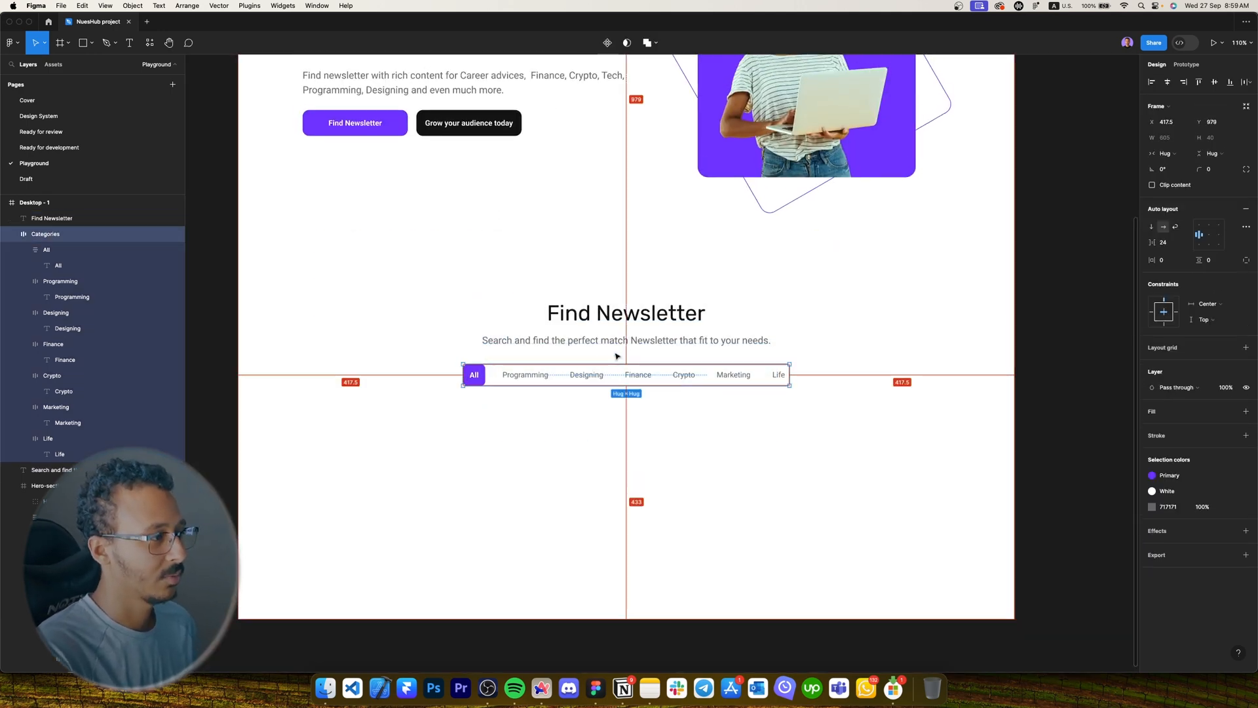
{"action": "key", "text": "Up"}
{"action": "key", "text": "Up"}
{"action": "key", "text": "Up"}
{"action": "key", "text": "Up"}
{"action": "key", "text": "Up"}
{"action": "key", "text": "Up"}
{"action": "key", "text": "Up"}
{"action": "key", "text": "Up"}
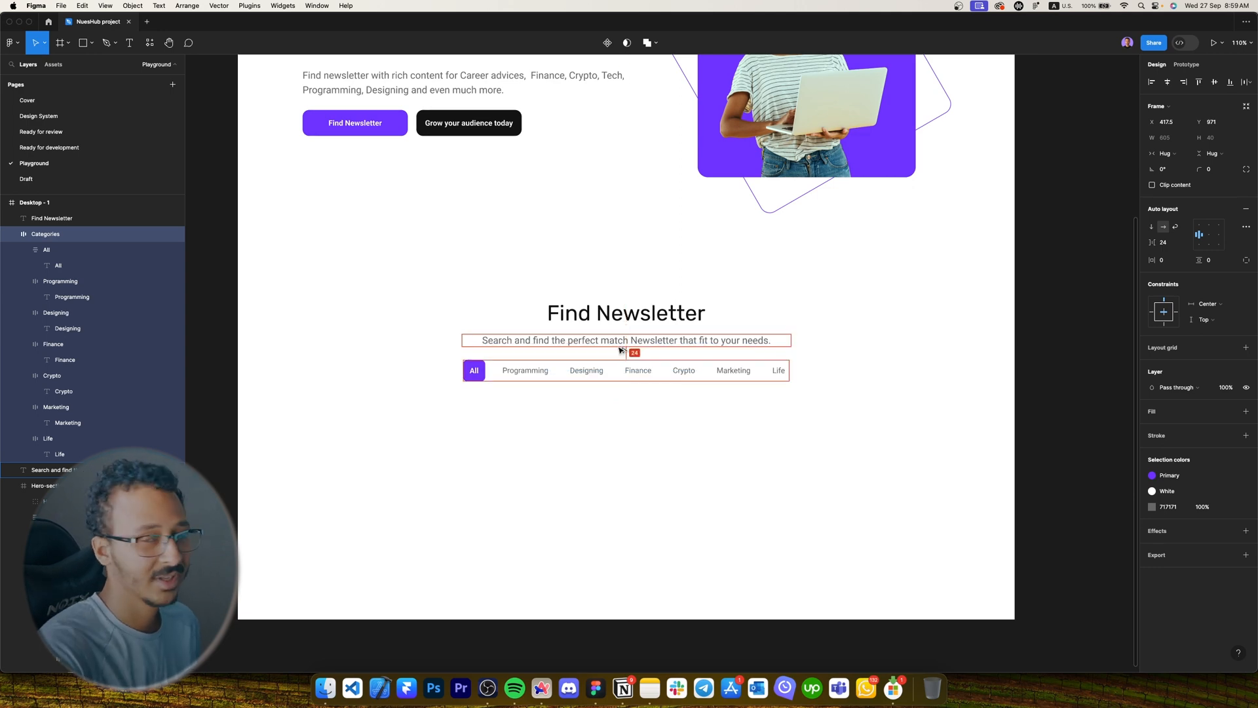
Pan across the Find Newsletter section and inspect the category labels, All button and page frame.
{"action": "left_click", "coordinate": [753, 478]}
{"action": "left_click_drag", "start_coordinate": [753, 478], "coordinate": [644, 486]}
{"action": "scroll", "coordinate": [787, 517], "scroll_direction": "down", "scroll_amount": 3}
{"action": "scroll", "coordinate": [564, 472], "scroll_direction": "up", "scroll_amount": 3}
{"action": "left_click_drag", "start_coordinate": [541, 443], "coordinate": [563, 449]}
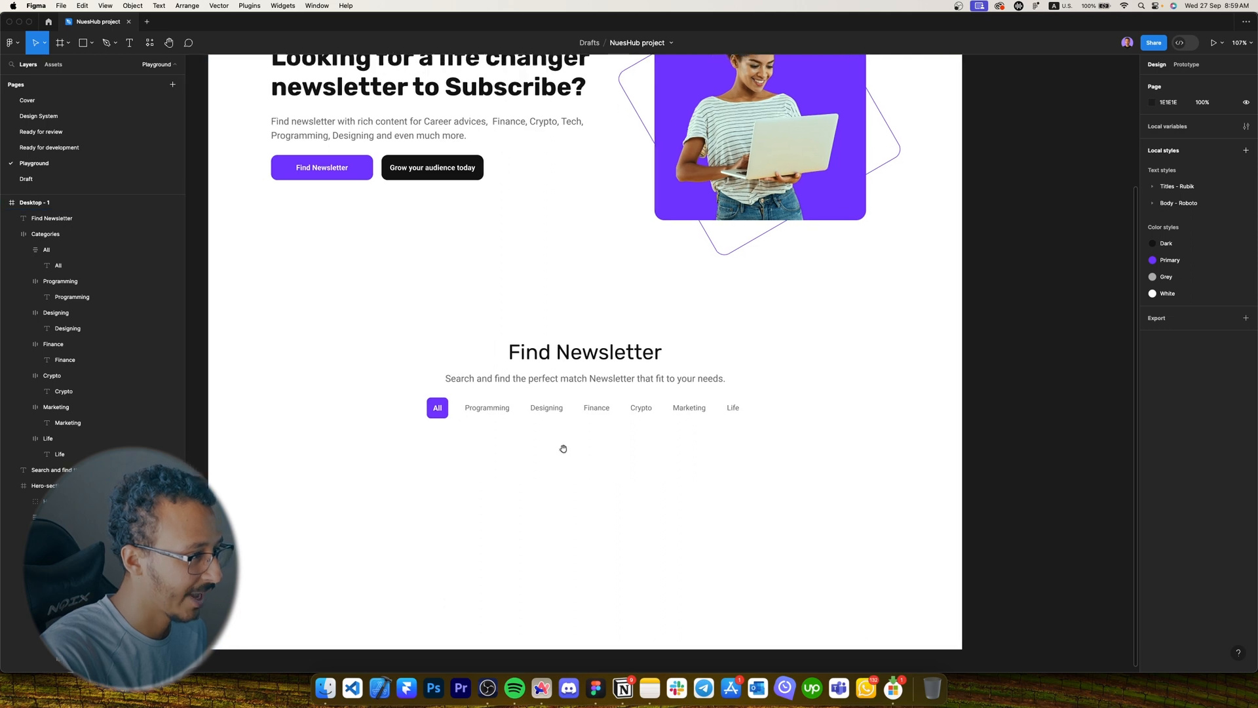
{"action": "scroll", "coordinate": [563, 449], "scroll_direction": "up", "scroll_amount": 5}
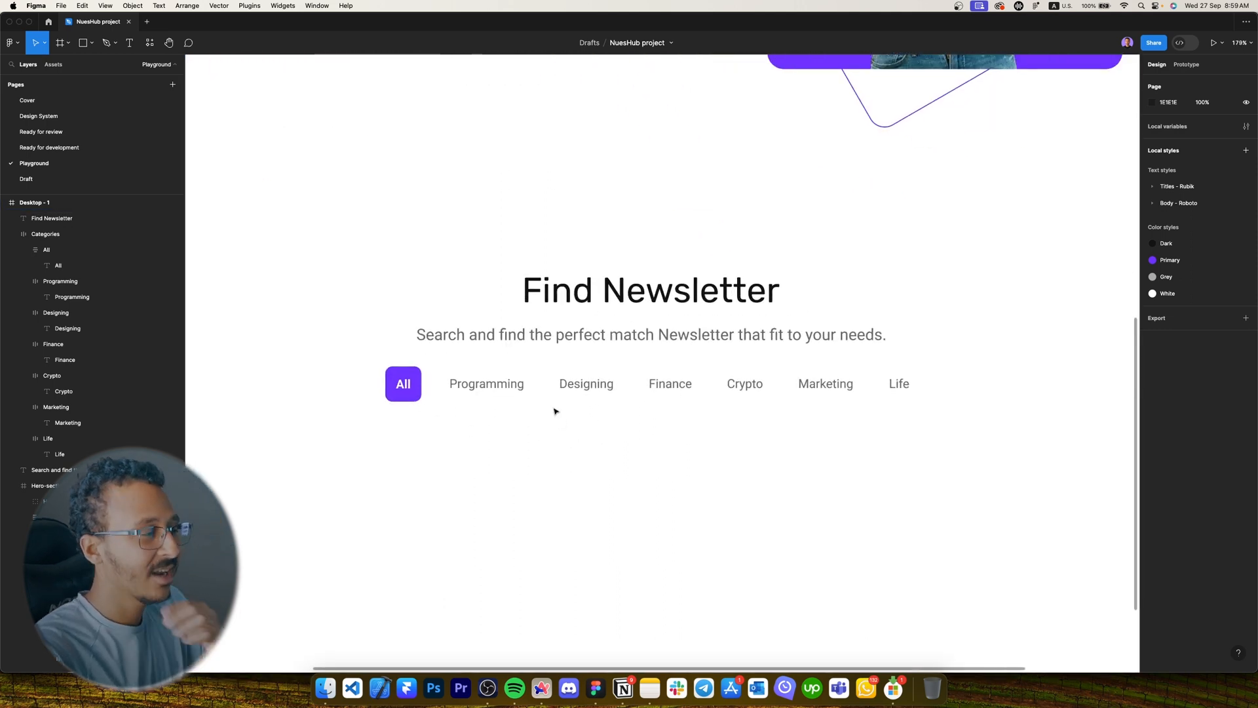
{"action": "left_click", "coordinate": [477, 384], "text": "super"}
{"action": "left_click", "coordinate": [585, 383], "text": "super"}
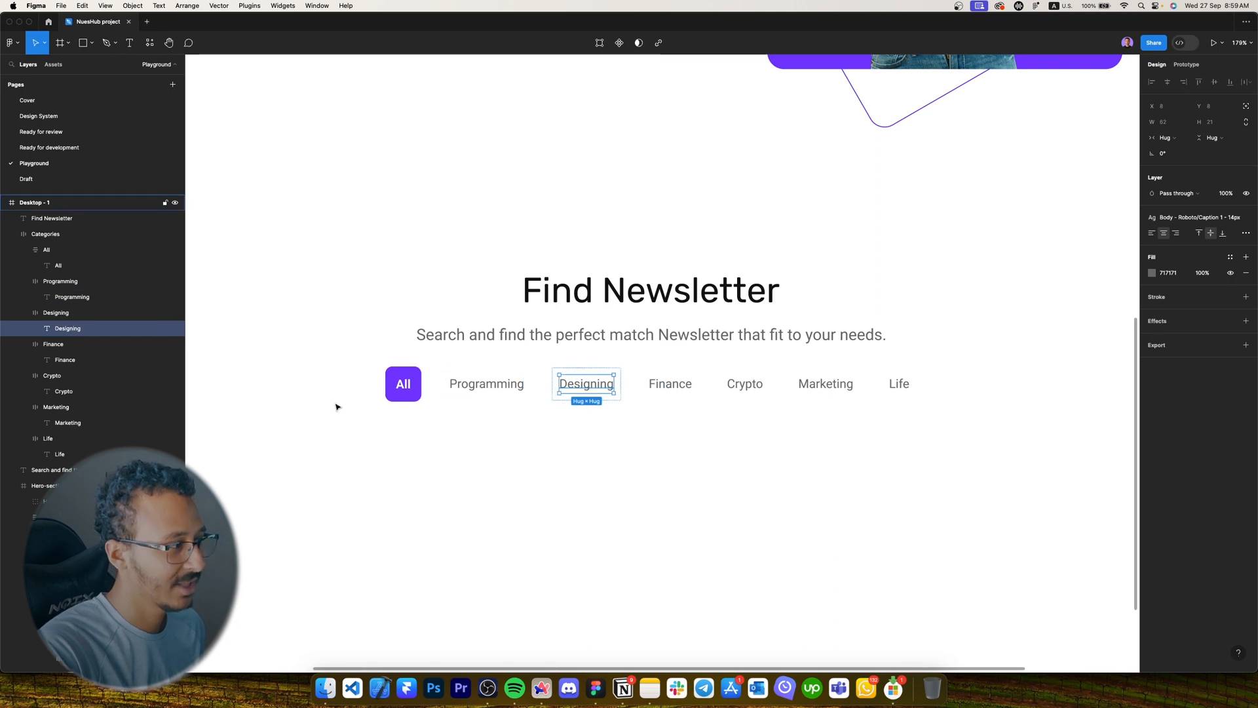
{"action": "left_click", "coordinate": [402, 385], "text": "super"}
{"action": "left_click", "coordinate": [462, 430], "text": "super"}
{"action": "scroll", "coordinate": [523, 399], "scroll_direction": "left", "scroll_amount": 1}
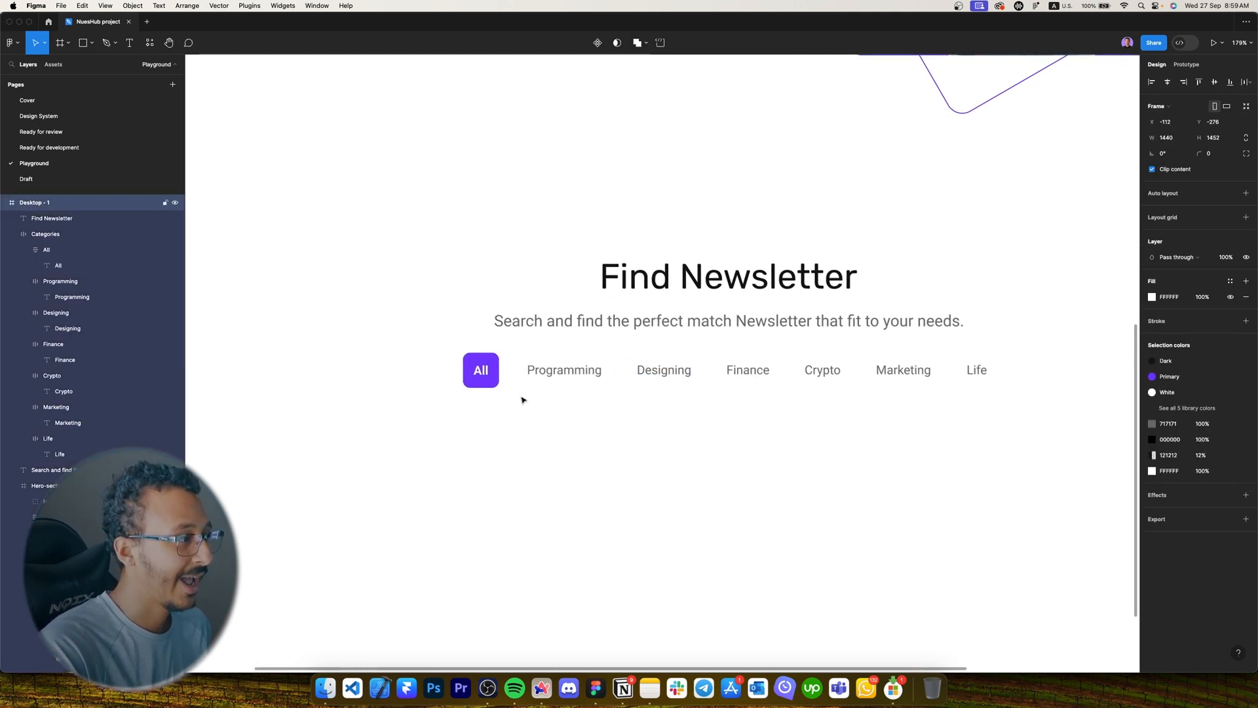
{"action": "scroll", "coordinate": [522, 400], "scroll_direction": "up", "scroll_amount": 3}
{"action": "left_click", "coordinate": [459, 359], "text": "super"}
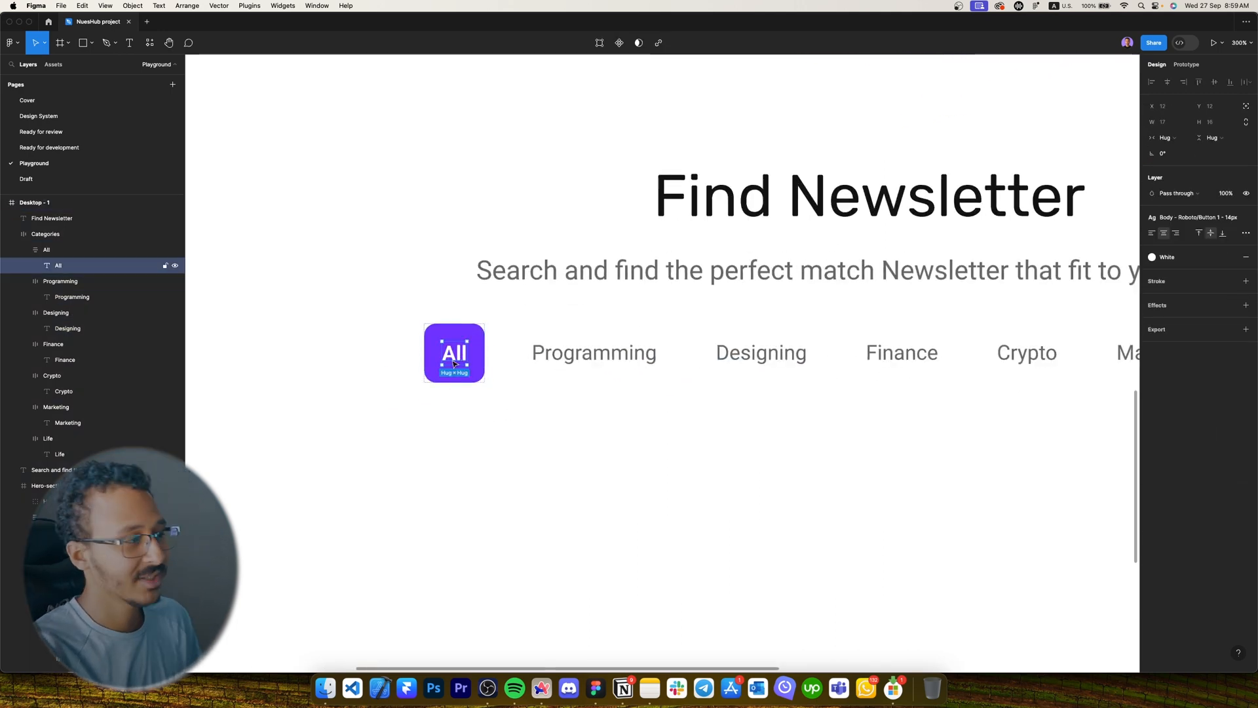
{"action": "left_click", "coordinate": [445, 338]}
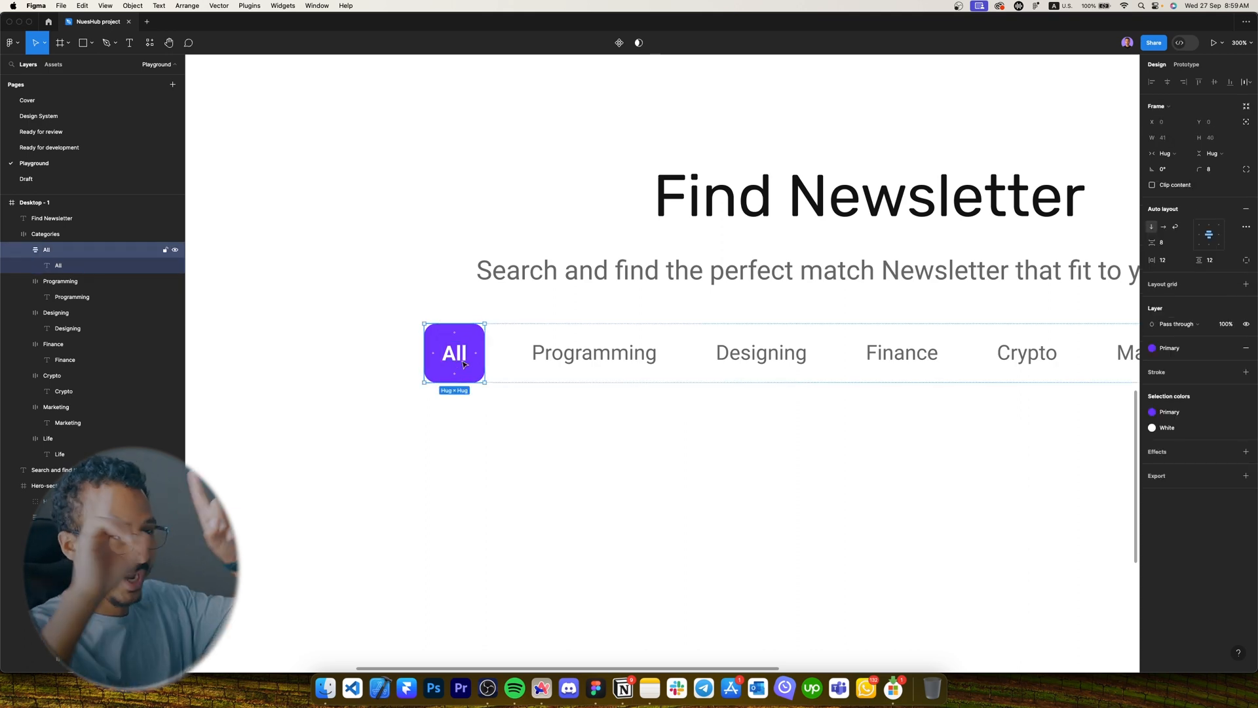
{"action": "left_click", "coordinate": [483, 432]}
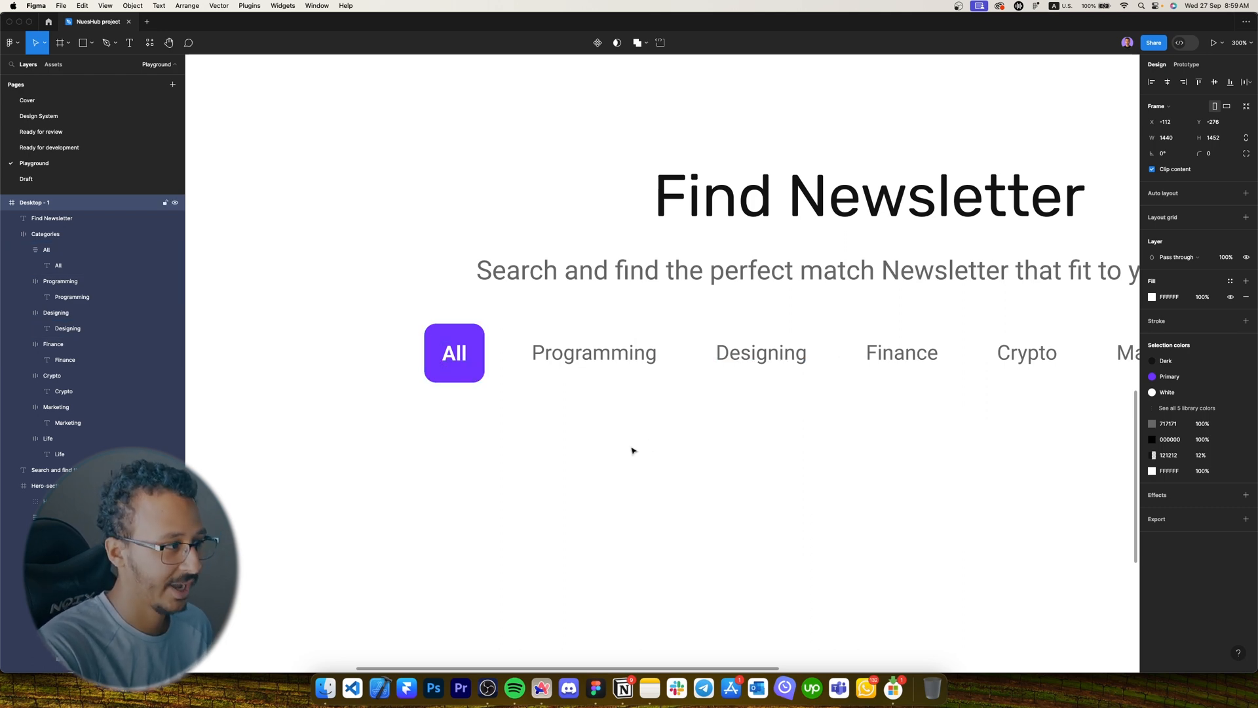
{"action": "scroll", "coordinate": [557, 434], "scroll_direction": "down", "scroll_amount": 5}
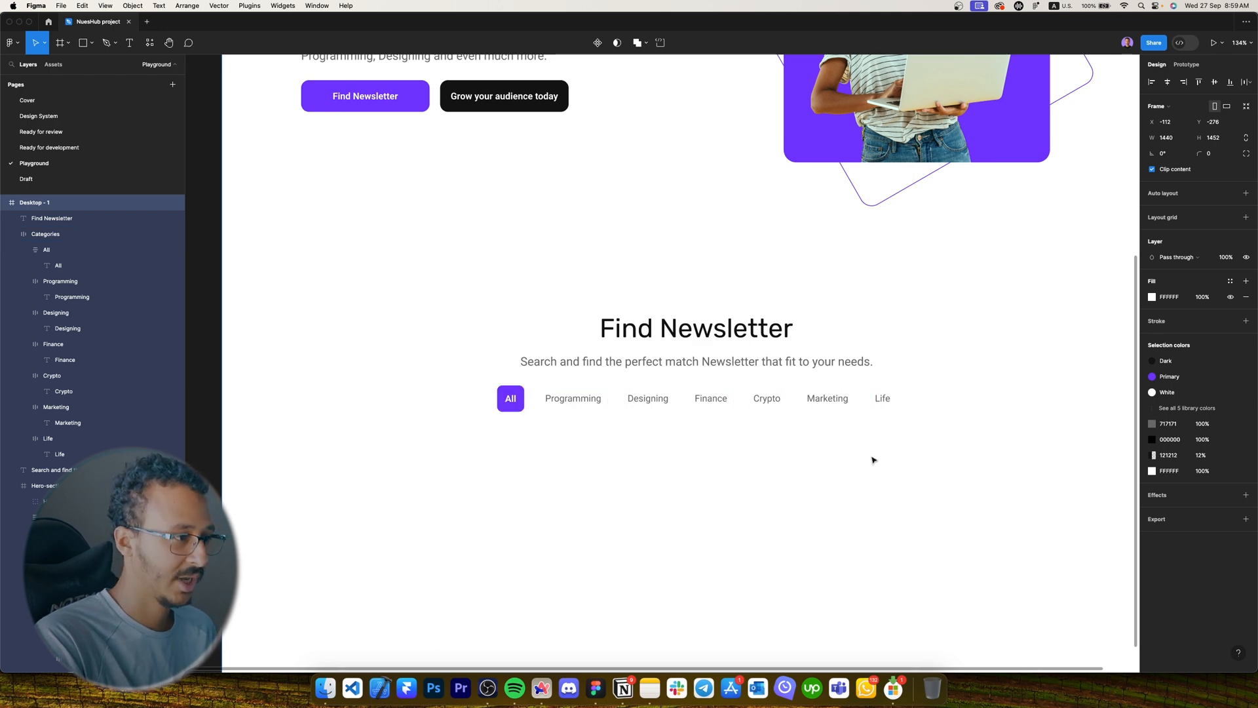
Select the Find Newsletter heading, subtitle and category row together.
{"action": "scroll", "coordinate": [803, 430], "scroll_direction": "down", "scroll_amount": 3}
{"action": "left_click", "coordinate": [744, 367]}
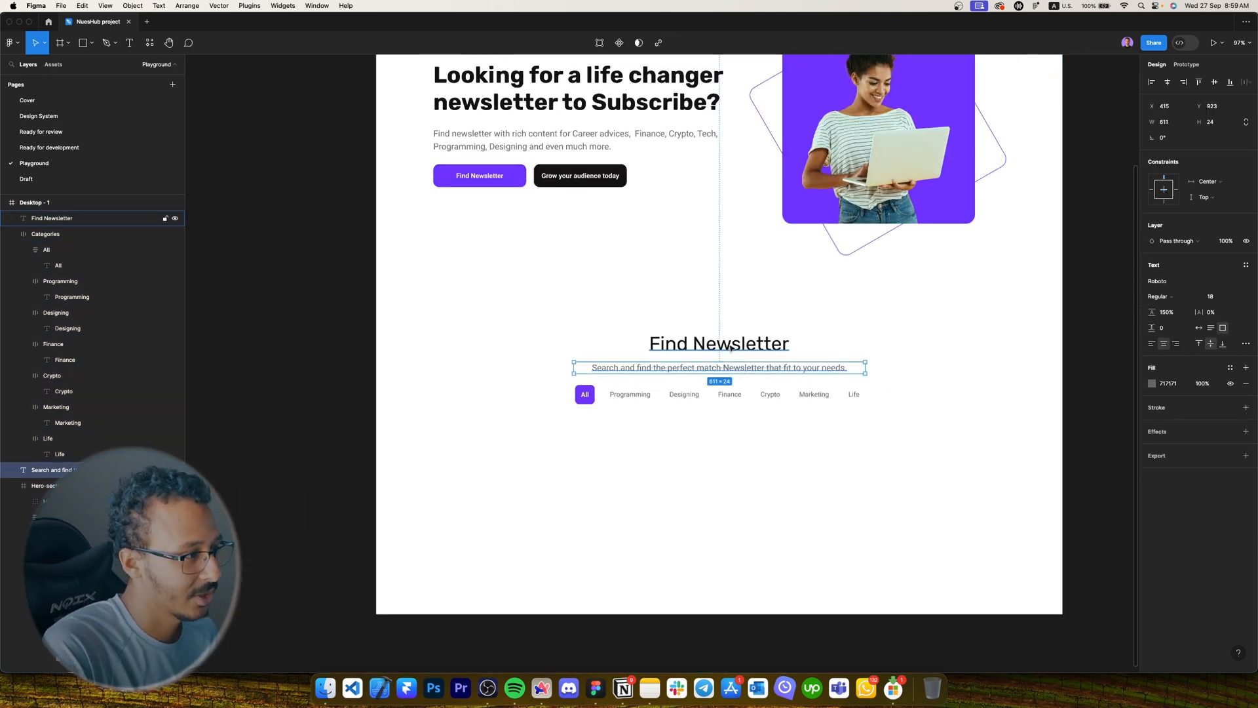
{"action": "left_click", "coordinate": [731, 346], "text": "shift"}
{"action": "left_click", "coordinate": [721, 395], "text": "shift"}
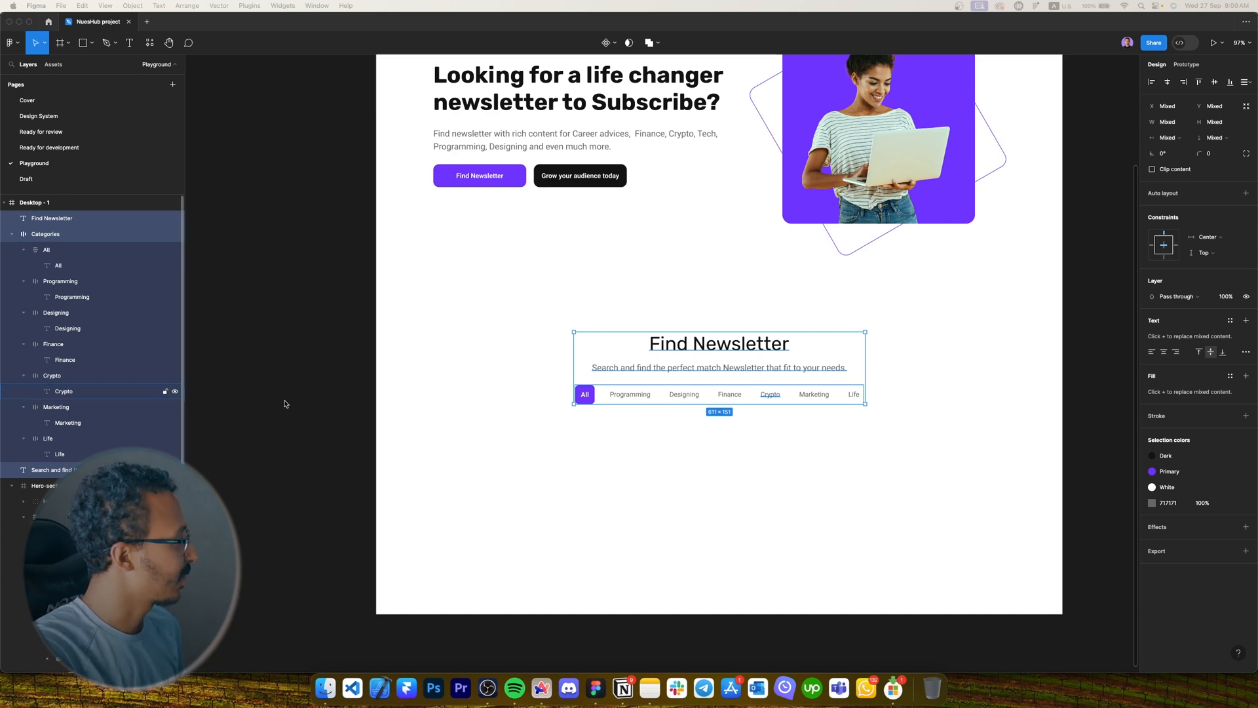
Paste the copied newsletter card into Desktop - 1 and move it off the page to the right.
{"action": "left_click", "coordinate": [587, 446]}
{"action": "key", "text": "super+v"}
{"action": "left_click_drag", "start_coordinate": [615, 414], "coordinate": [472, 297]}
{"action": "scroll", "coordinate": [411, 215], "scroll_direction": "down", "scroll_amount": 5}
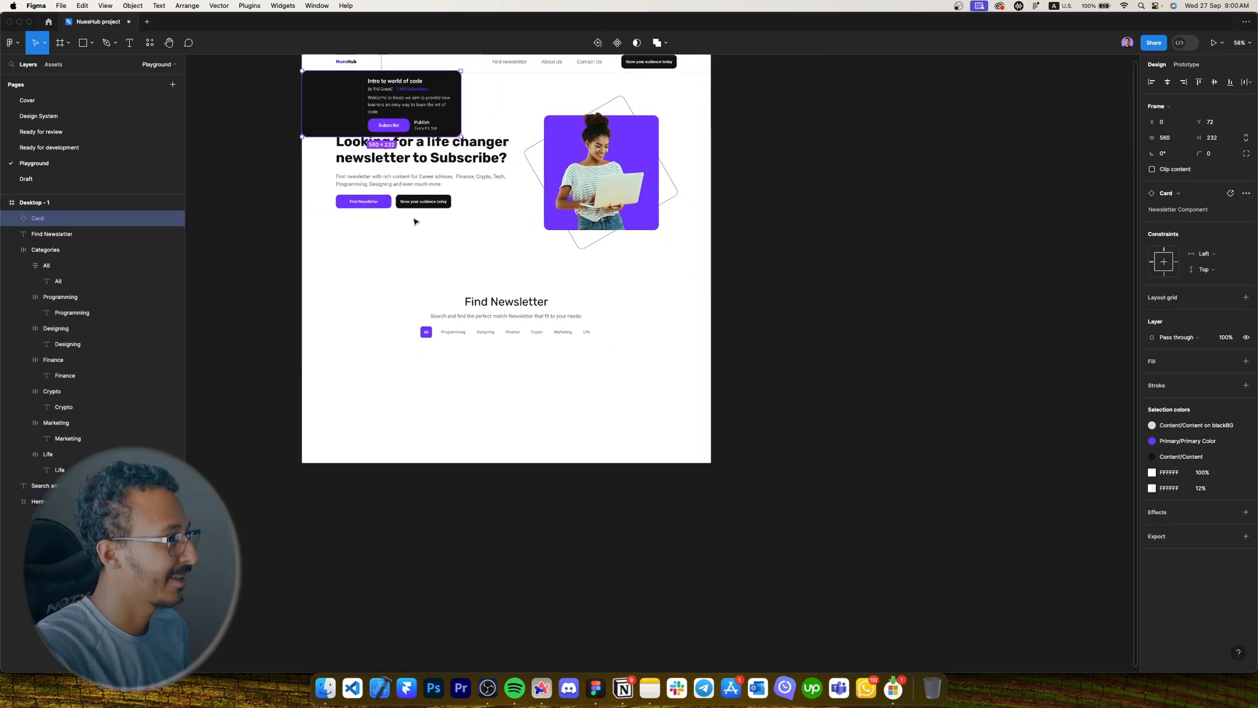
{"action": "left_click_drag", "start_coordinate": [385, 105], "coordinate": [984, 288]}
Wrap the newsletter card in a new frame and detach it into editable layers.
{"action": "key", "text": "f"}
{"action": "left_click_drag", "start_coordinate": [836, 186], "coordinate": [1250, 435]}
{"action": "left_click_drag", "start_coordinate": [905, 364], "coordinate": [568, 437]}
{"action": "scroll", "coordinate": [561, 393], "scroll_direction": "up", "scroll_amount": 5}
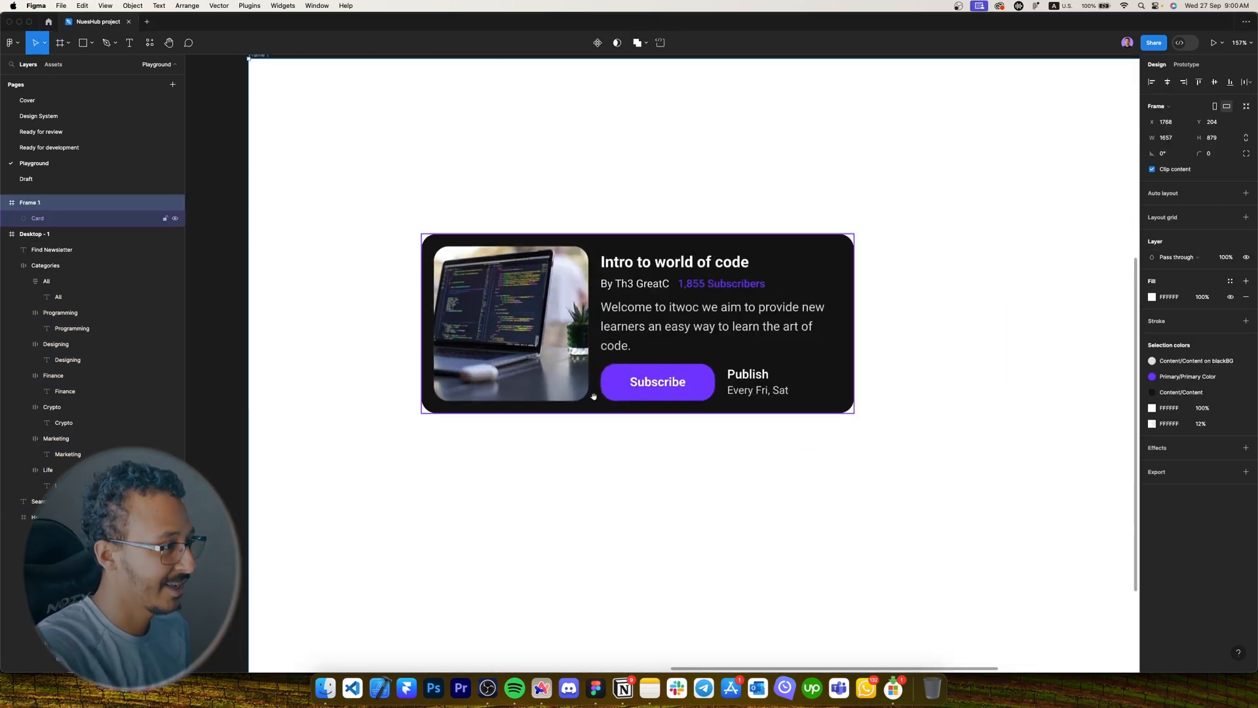
{"action": "left_click", "coordinate": [593, 396]}
{"action": "left_click", "coordinate": [1245, 194]}
{"action": "left_click", "coordinate": [1205, 213]}
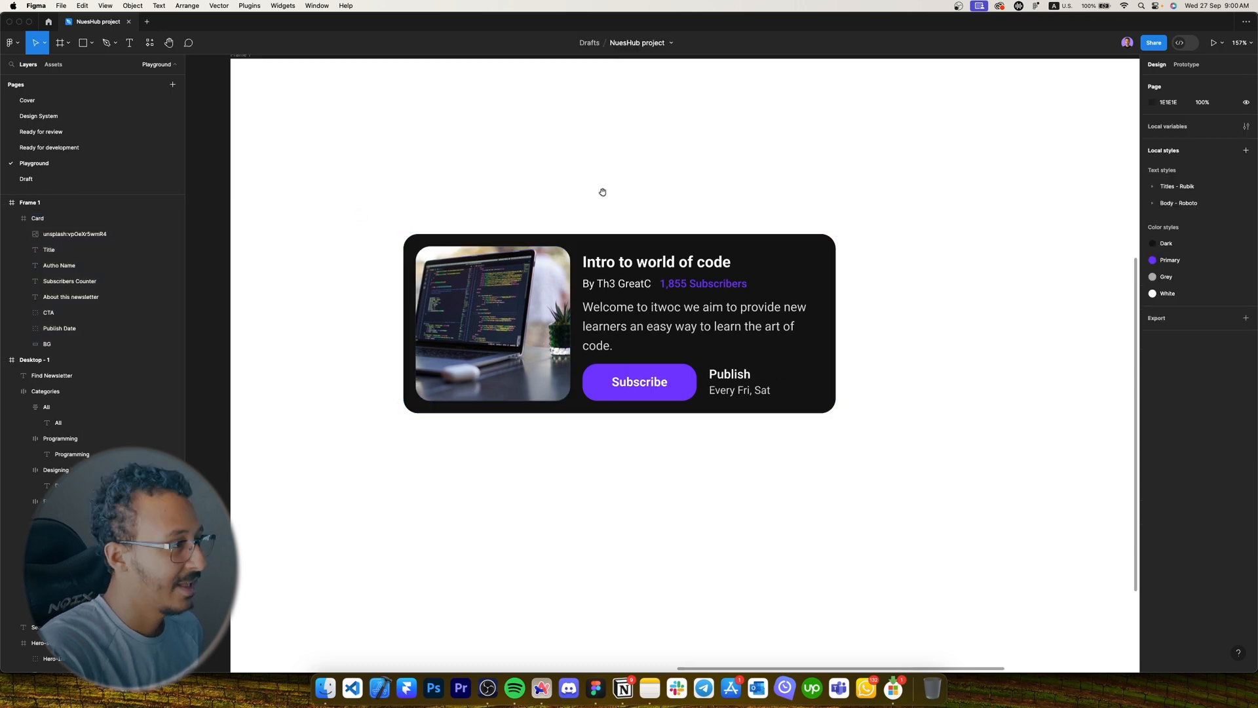
Draw a grey 1209×130 placeholder frame below the category row, aligned to the left margin.
{"action": "scroll", "coordinate": [348, 235], "scroll_direction": "down", "scroll_amount": 2}
{"action": "scroll", "coordinate": [348, 235], "scroll_direction": "right", "scroll_amount": 2}
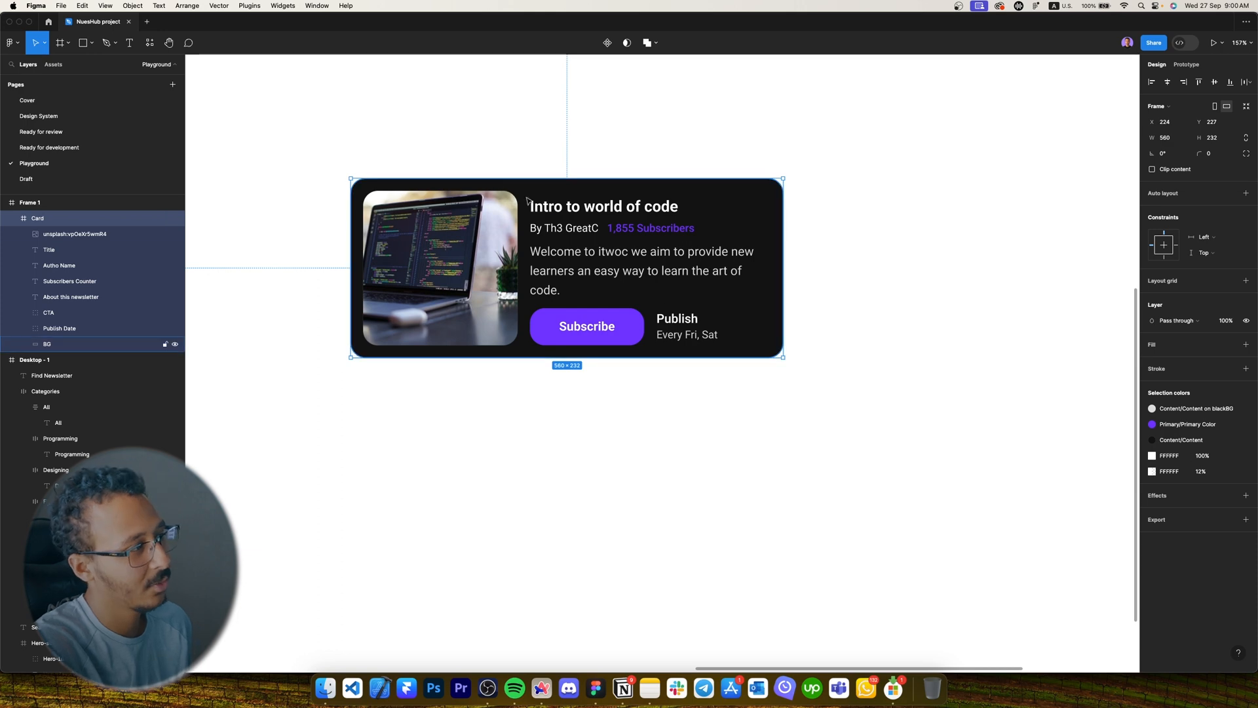
{"action": "left_click", "coordinate": [675, 469]}
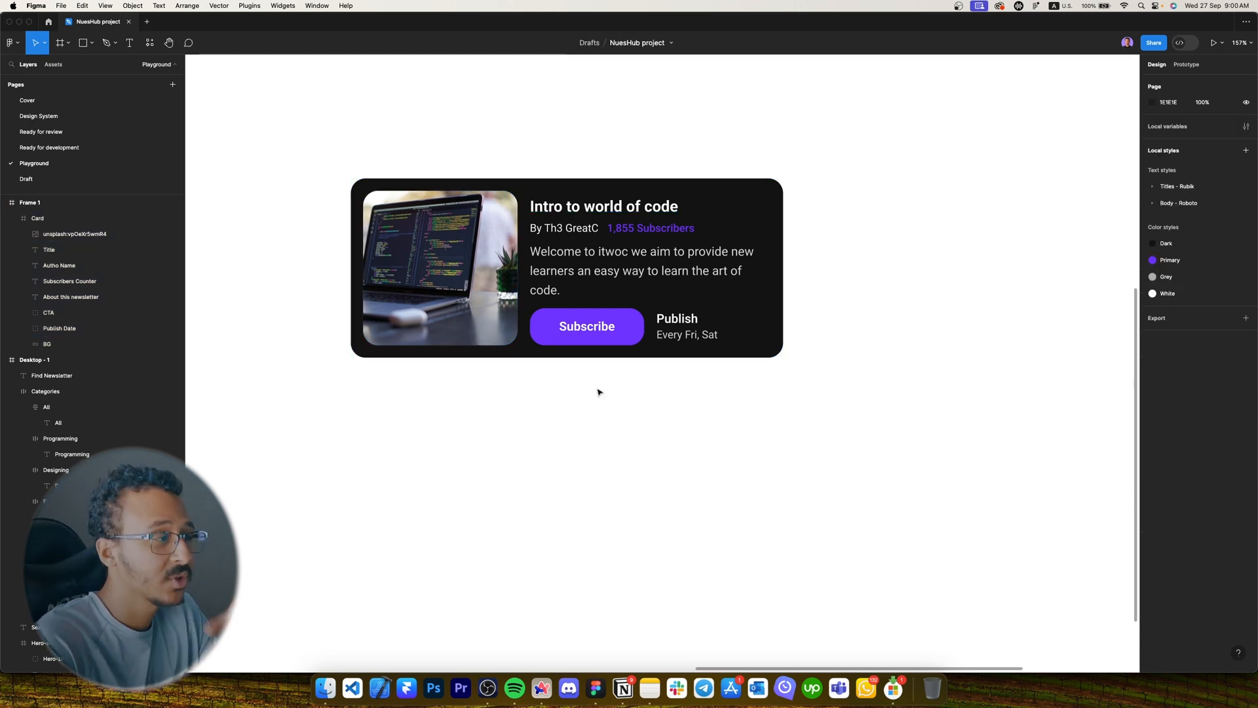
{"action": "scroll", "coordinate": [696, 484], "scroll_direction": "down", "scroll_amount": 5}
{"action": "scroll", "coordinate": [662, 483], "scroll_direction": "left", "scroll_amount": 10}
{"action": "scroll", "coordinate": [693, 416], "scroll_direction": "down", "scroll_amount": 3}
{"action": "key", "text": "f"}
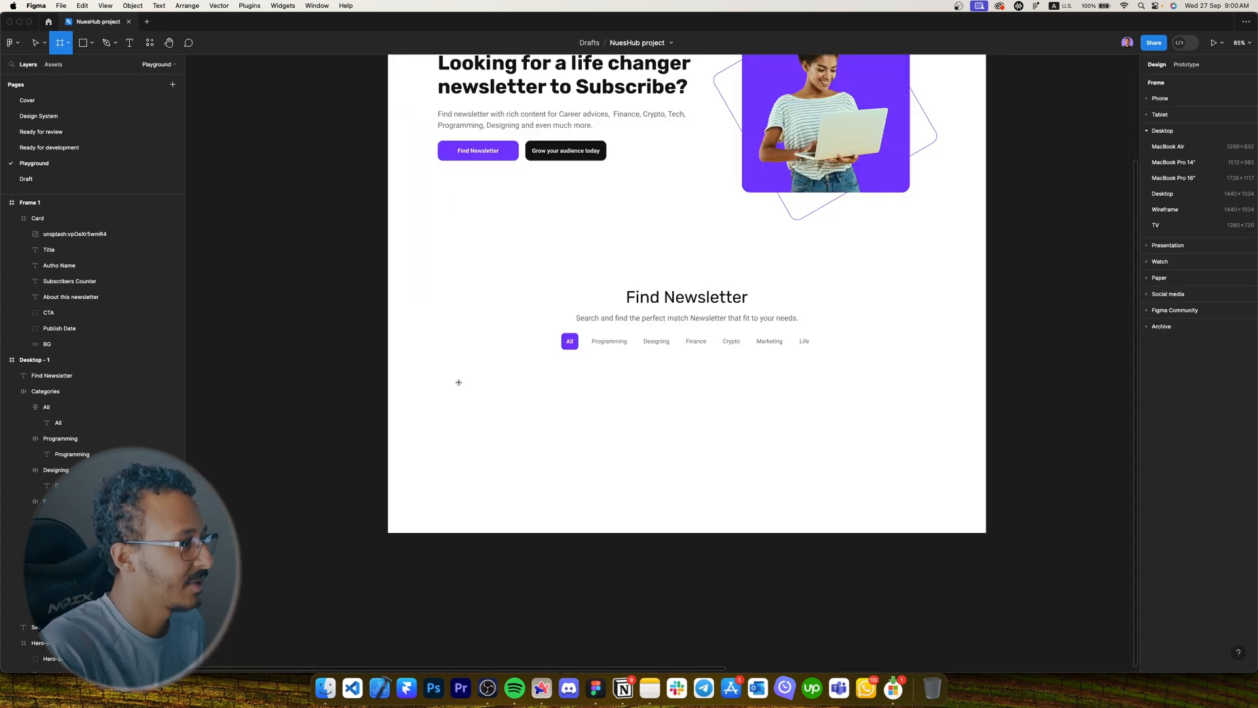
{"action": "left_click_drag", "start_coordinate": [437, 380], "coordinate": [861, 469]}
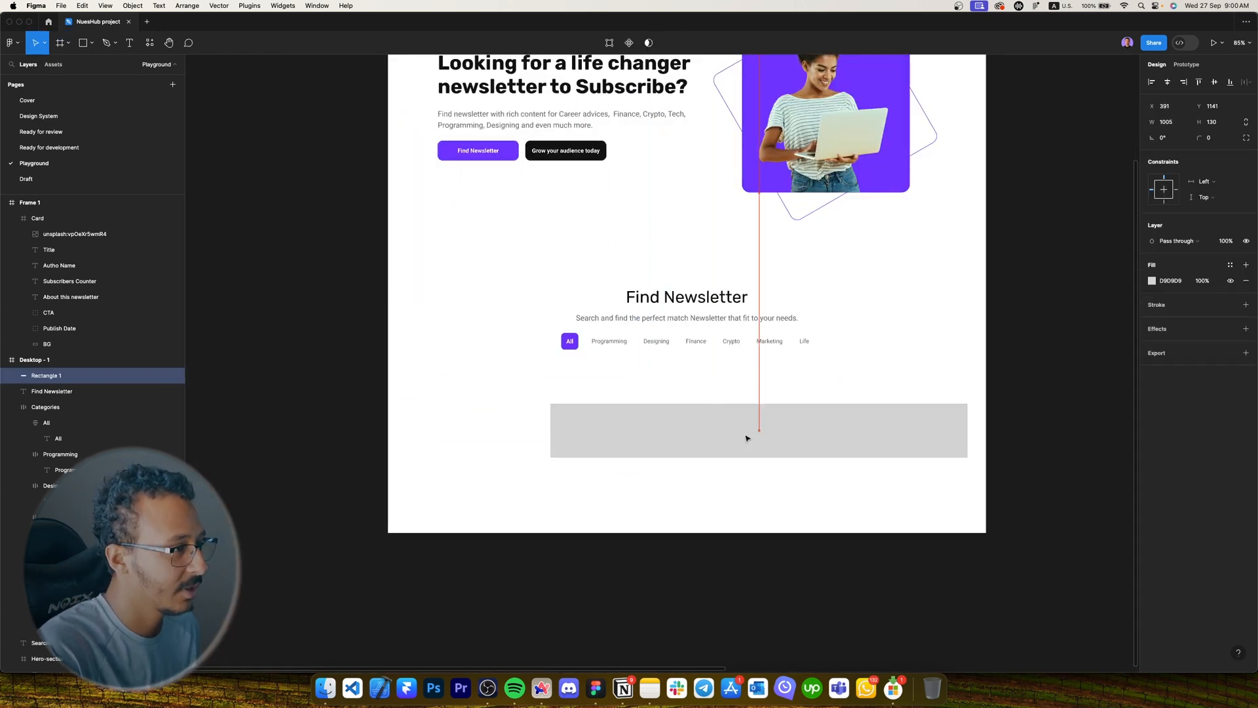
{"action": "left_click_drag", "start_coordinate": [748, 437], "coordinate": [643, 426]}
{"action": "left_click_drag", "start_coordinate": [853, 420], "coordinate": [916, 475]}
Stretch the grey rectangle to 236 tall and Alt-drag a duplicate beside it.
{"action": "scroll", "coordinate": [941, 421], "scroll_direction": "down", "scroll_amount": 5}
{"action": "scroll", "coordinate": [904, 482], "scroll_direction": "up", "scroll_amount": 10}
{"action": "left_click", "coordinate": [943, 469]}
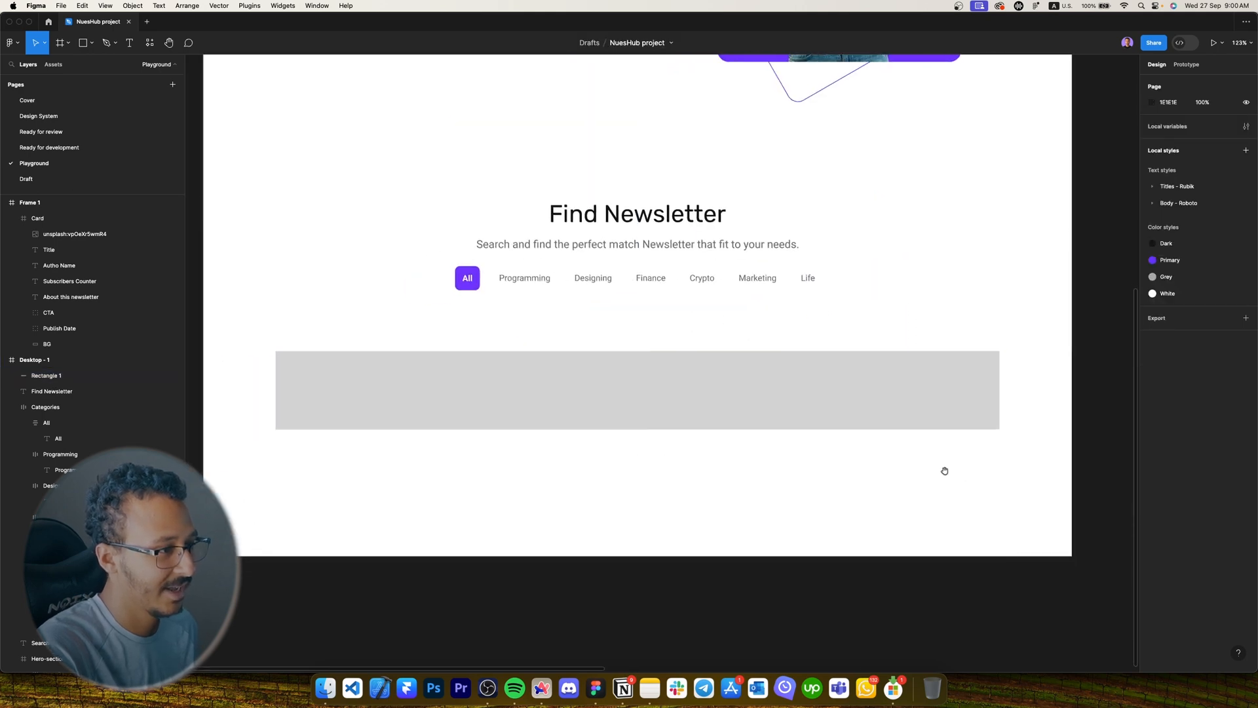
{"action": "left_click", "coordinate": [703, 426]}
{"action": "left_click_drag", "start_coordinate": [647, 428], "coordinate": [646, 492]}
{"action": "scroll", "coordinate": [527, 450], "scroll_direction": "right", "scroll_amount": 5}
{"action": "scroll", "coordinate": [614, 436], "scroll_direction": "down", "scroll_amount": 5}
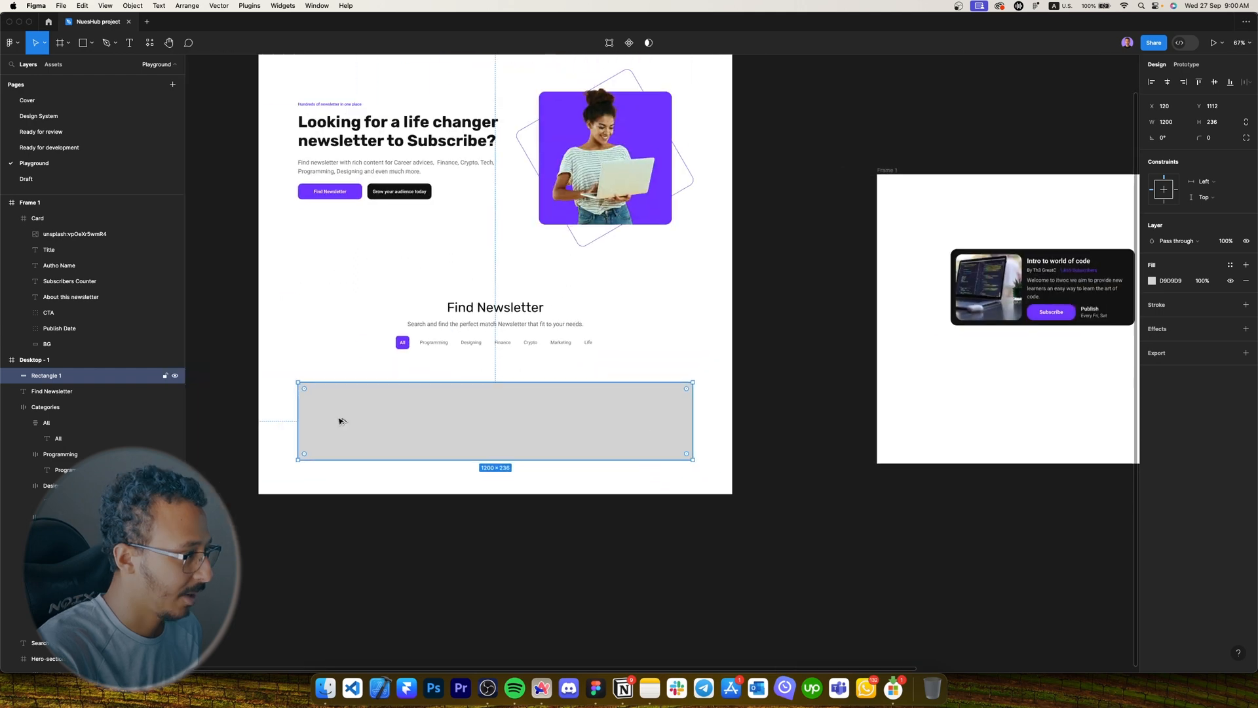
{"action": "left_click_drag", "start_coordinate": [340, 419], "coordinate": [410, 416]}
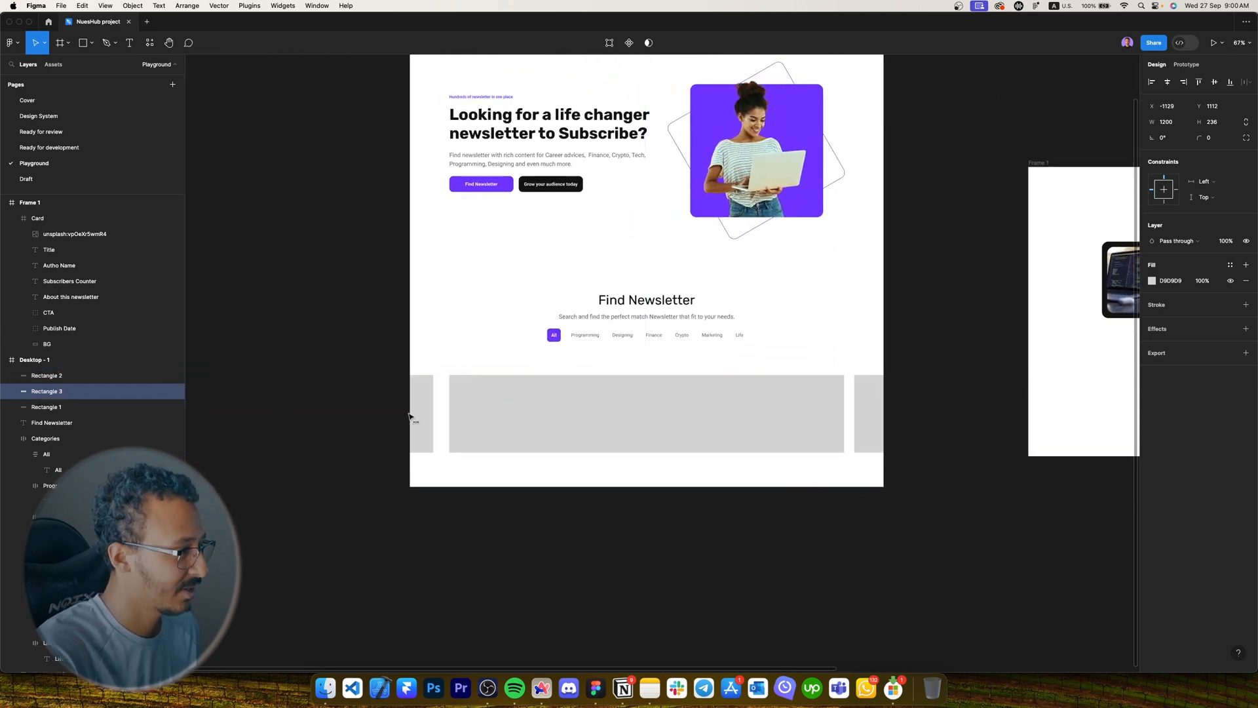
Delete the side copies, leaving one 1200×236 grey rectangle at X 120.
{"action": "left_click", "coordinate": [658, 435]}
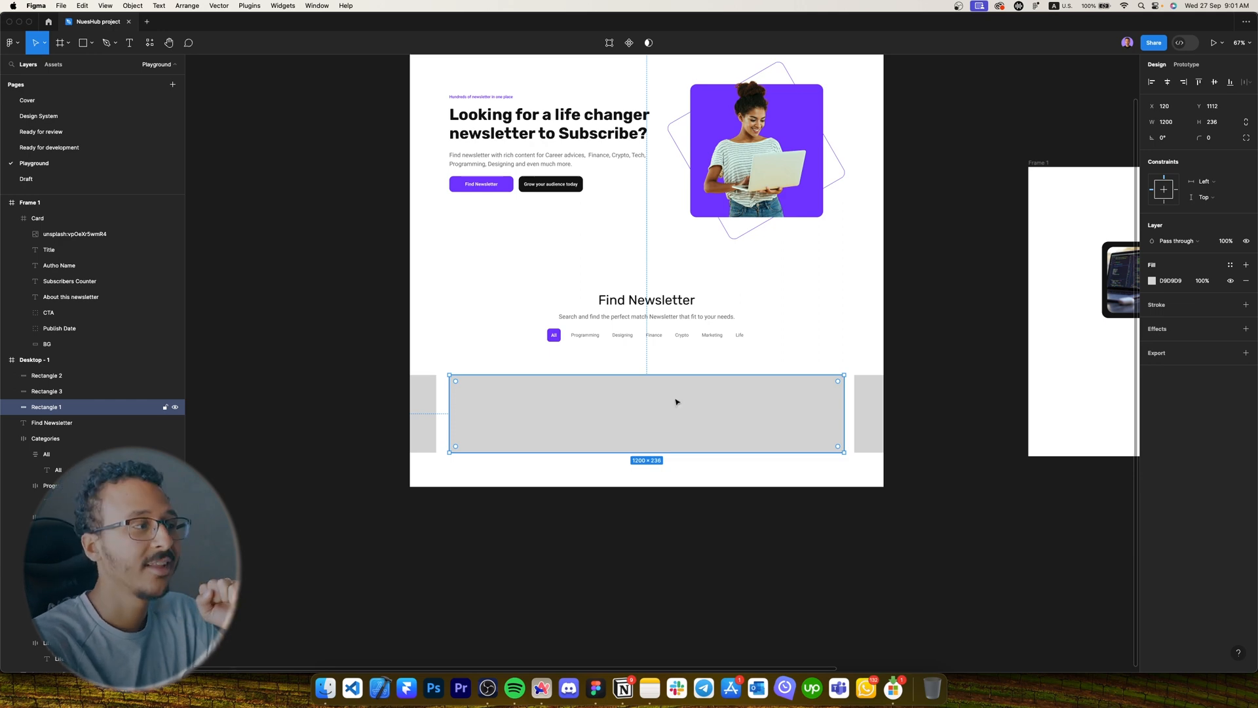
{"action": "scroll", "coordinate": [669, 391], "scroll_direction": "up", "scroll_amount": 3}
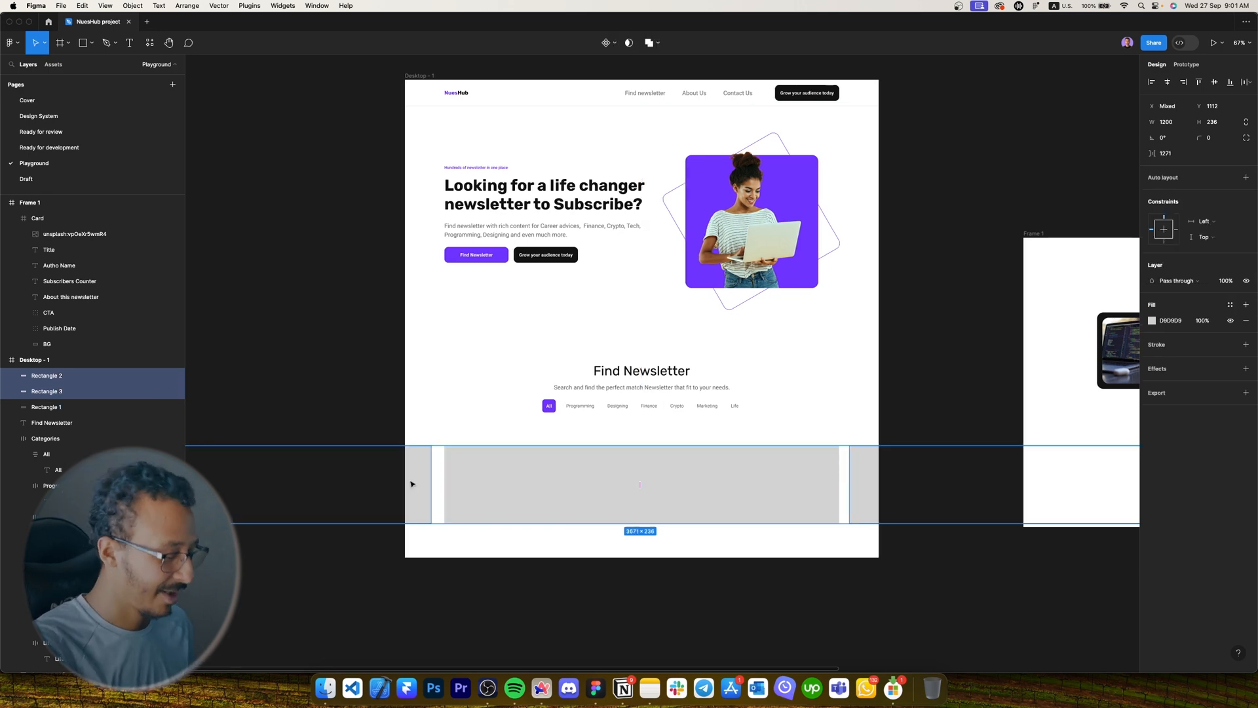
{"action": "key", "text": "Delete"}
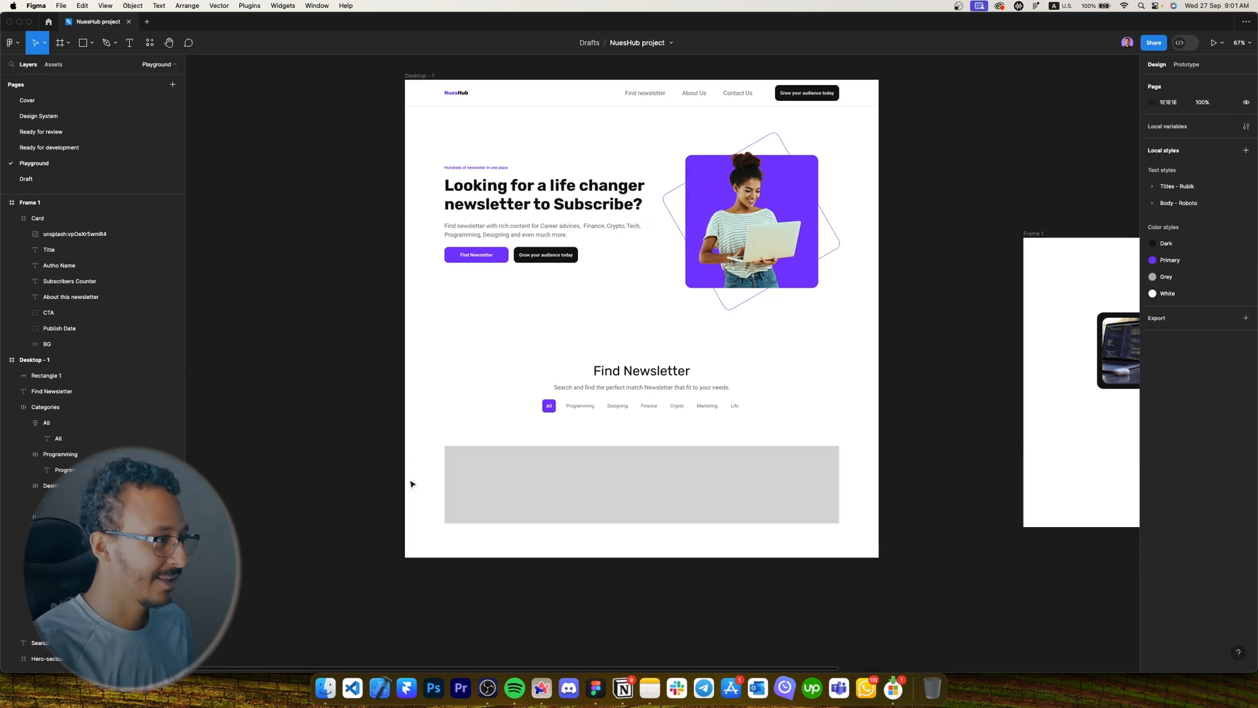
{"action": "left_click", "coordinate": [461, 476]}
{"action": "scroll", "coordinate": [544, 525], "scroll_direction": "right", "scroll_amount": 1}
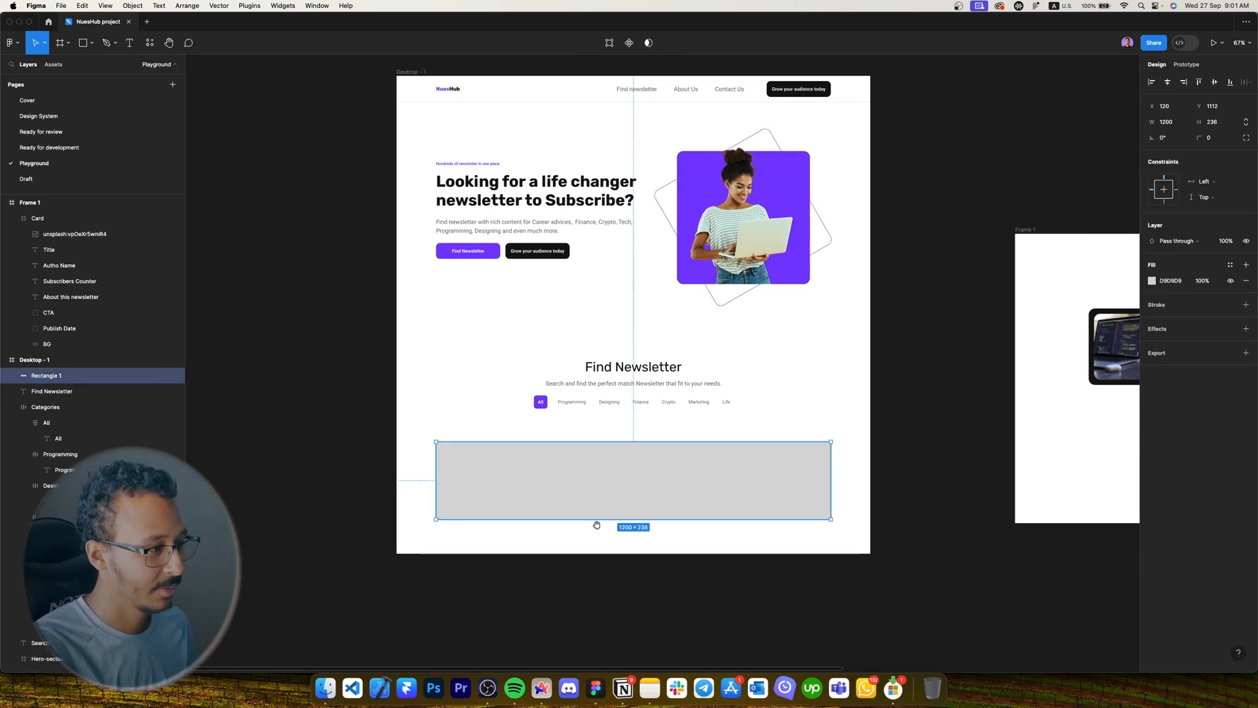
{"action": "left_click", "coordinate": [734, 528]}
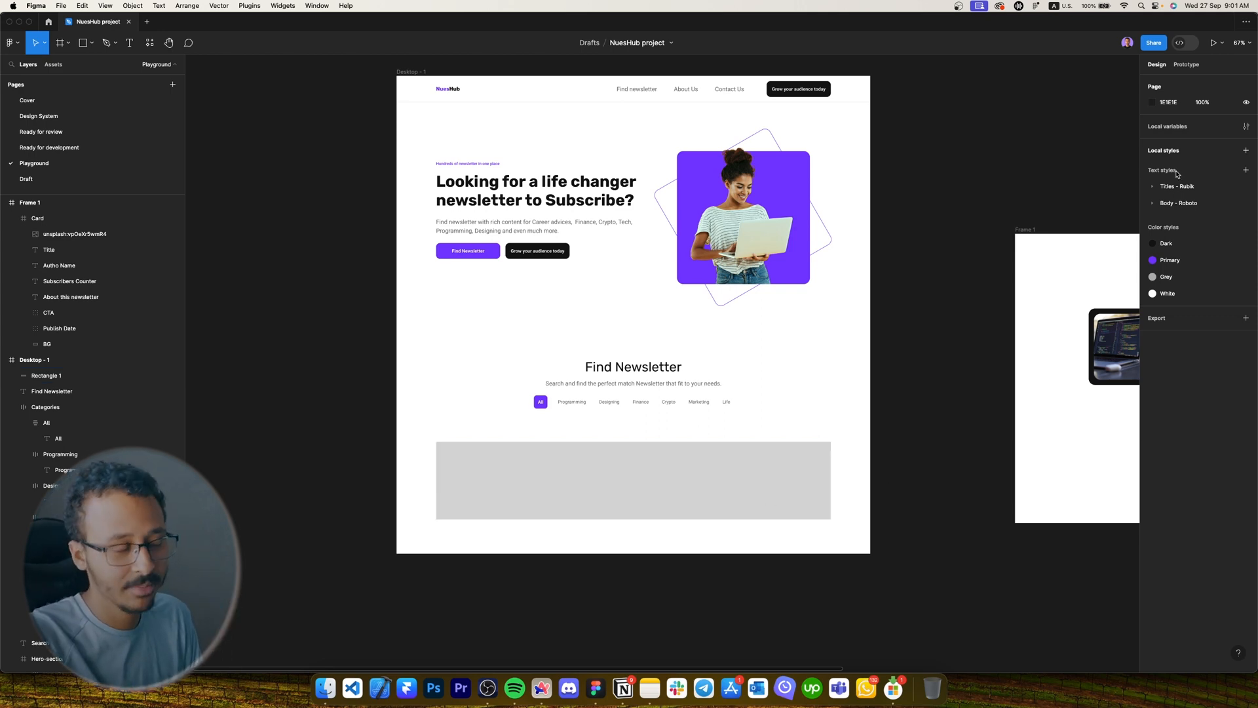
{"action": "left_click", "coordinate": [827, 446]}
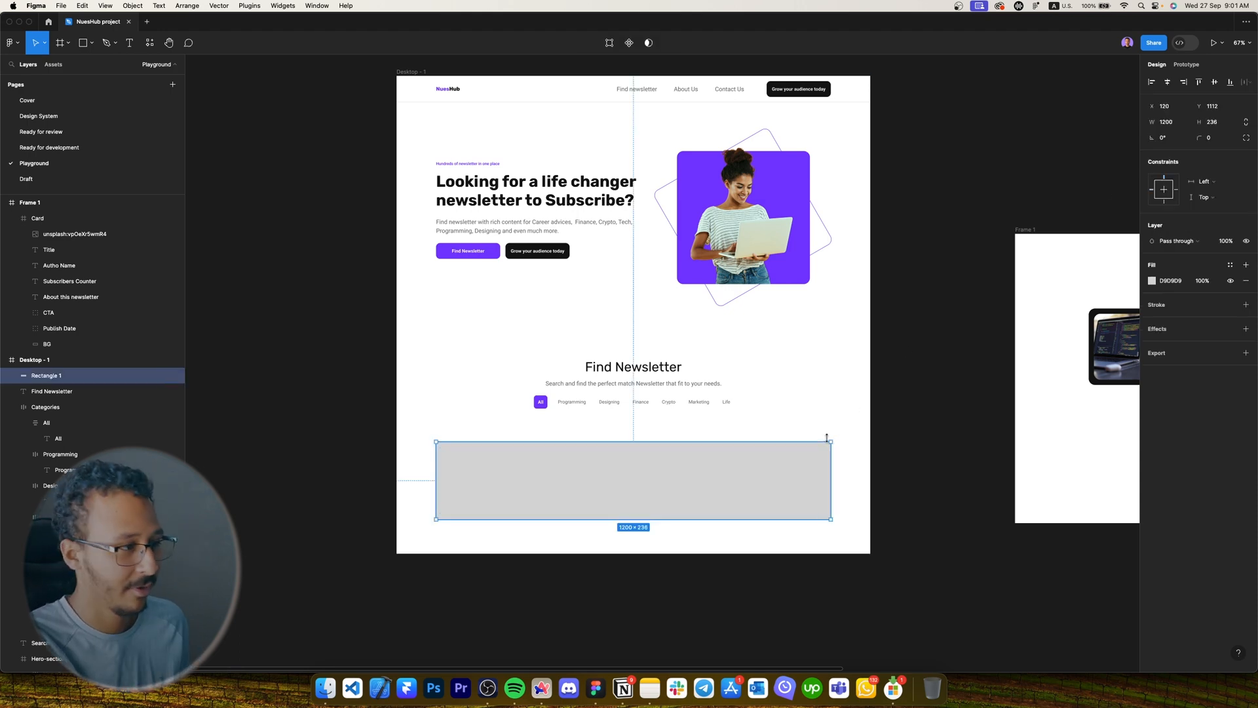
Resize the placeholder to 576×248 using W = 1200/2-24 and H = 248.
{"action": "scroll", "coordinate": [757, 519], "scroll_direction": "up", "scroll_amount": 5}
{"action": "scroll", "coordinate": [792, 520], "scroll_direction": "left", "scroll_amount": 2}
{"action": "left_click", "coordinate": [1177, 125]}
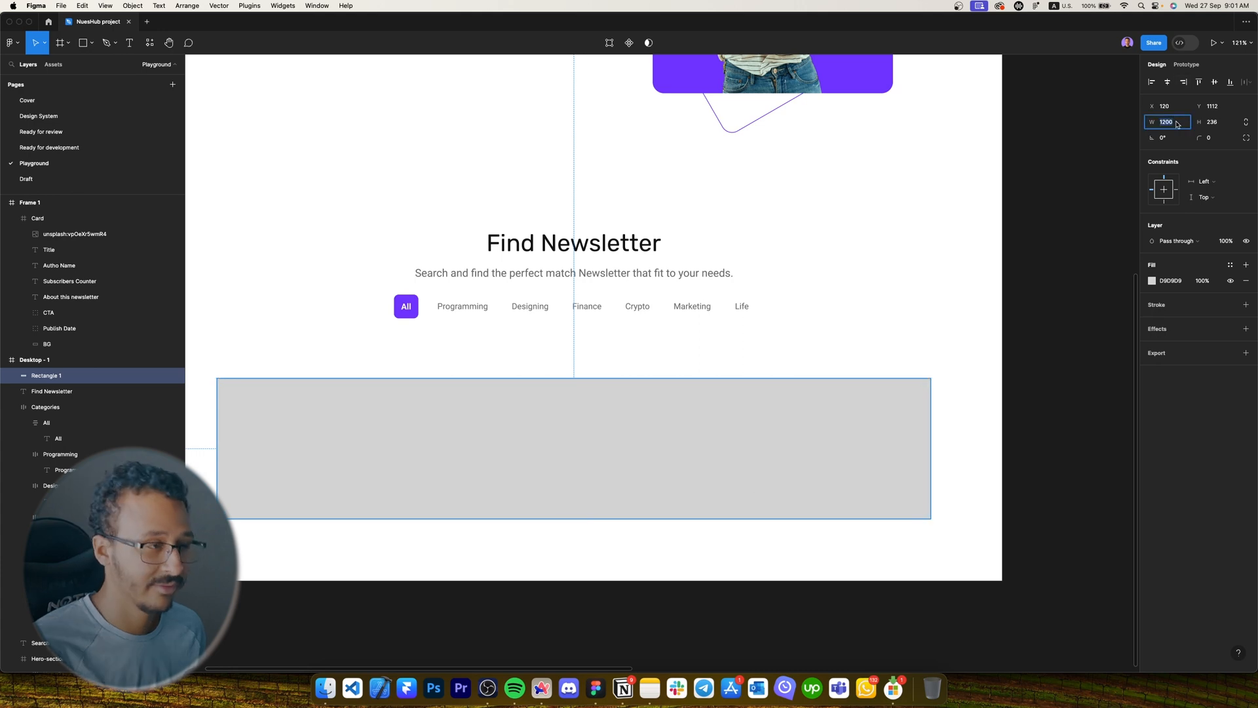
{"action": "key", "text": "Right"}
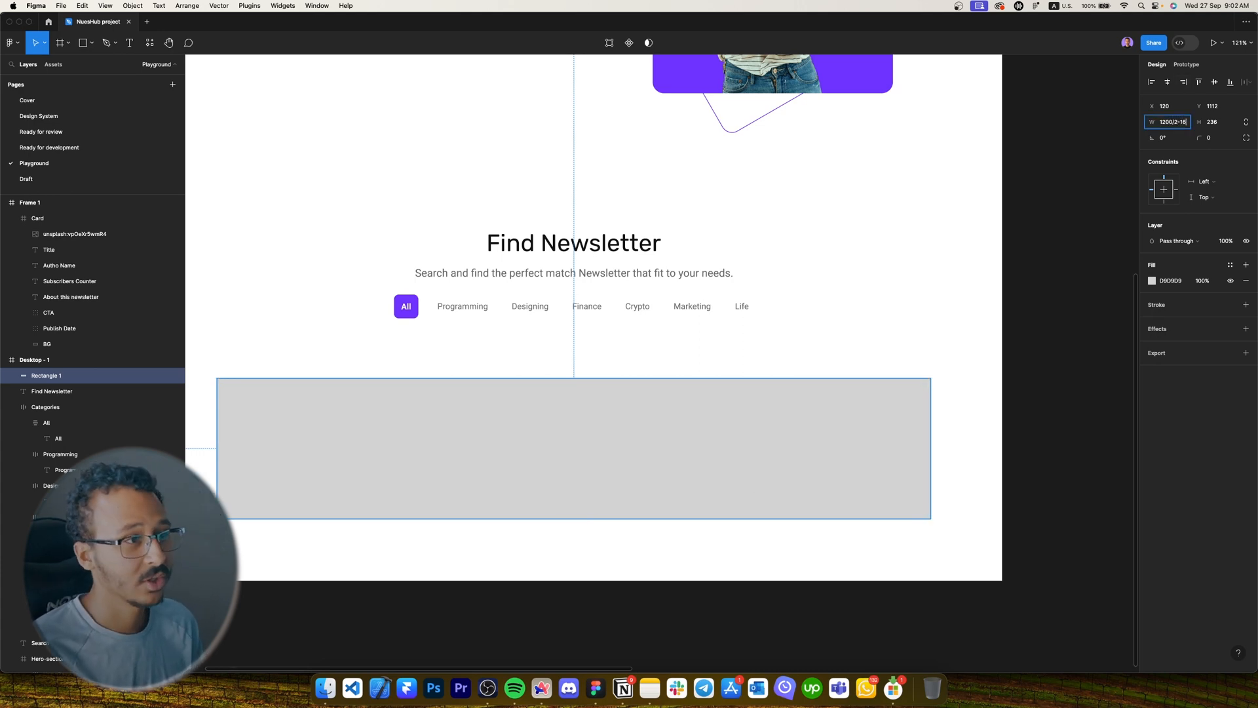
{"action": "key", "text": "Return"}
{"action": "key", "text": "super+z"}
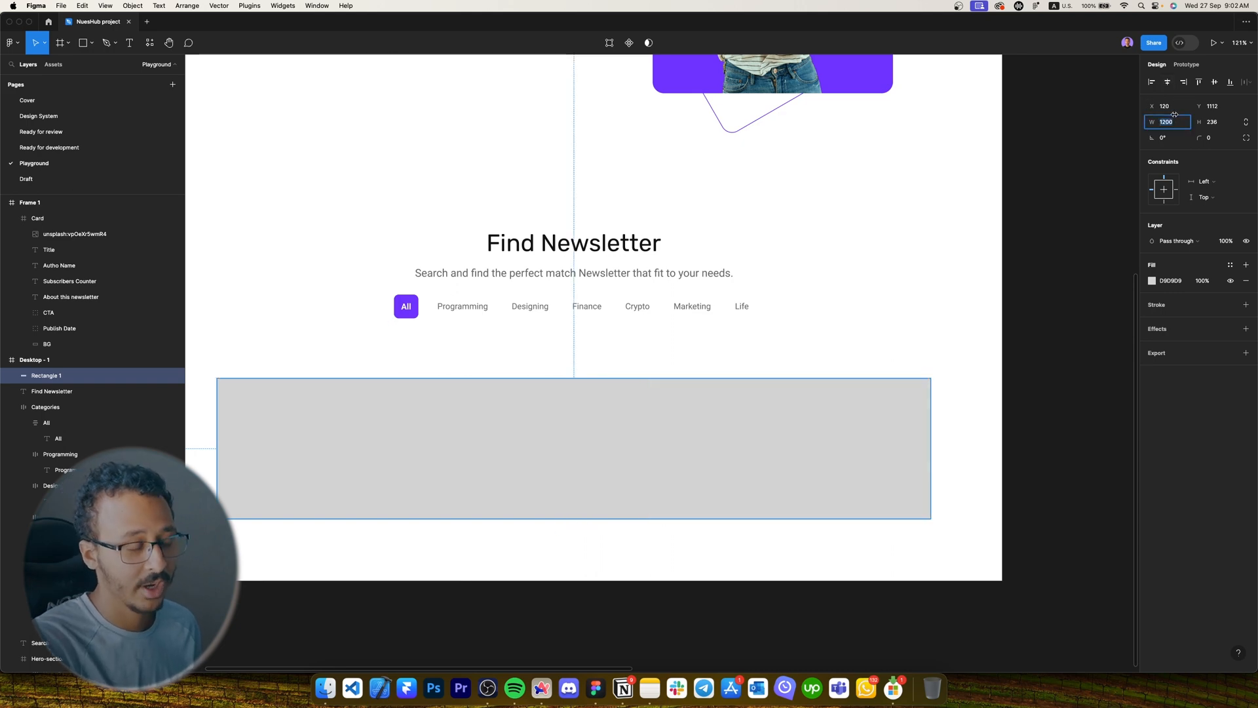
{"action": "key", "text": "Right"}
{"action": "type", "text": "/2-"}
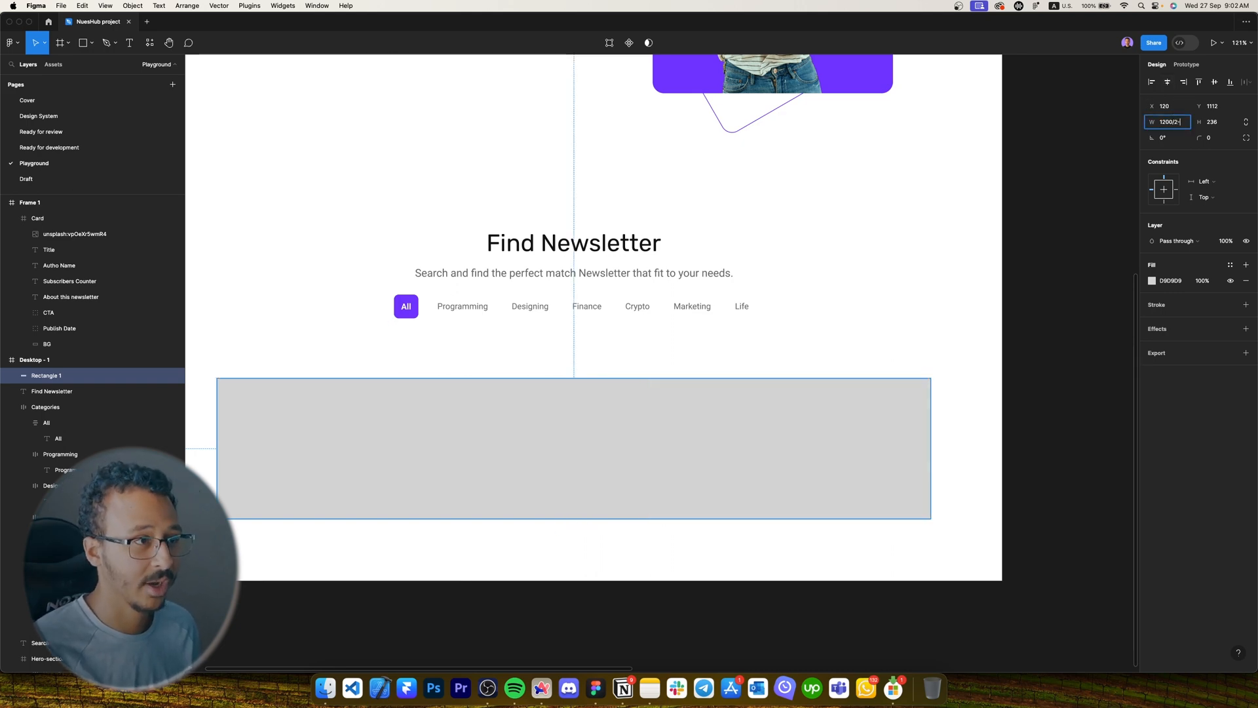
{"action": "type", "text": "24"}
{"action": "key", "text": "Return"}
{"action": "scroll", "coordinate": [747, 362], "scroll_direction": "down", "scroll_amount": 5}
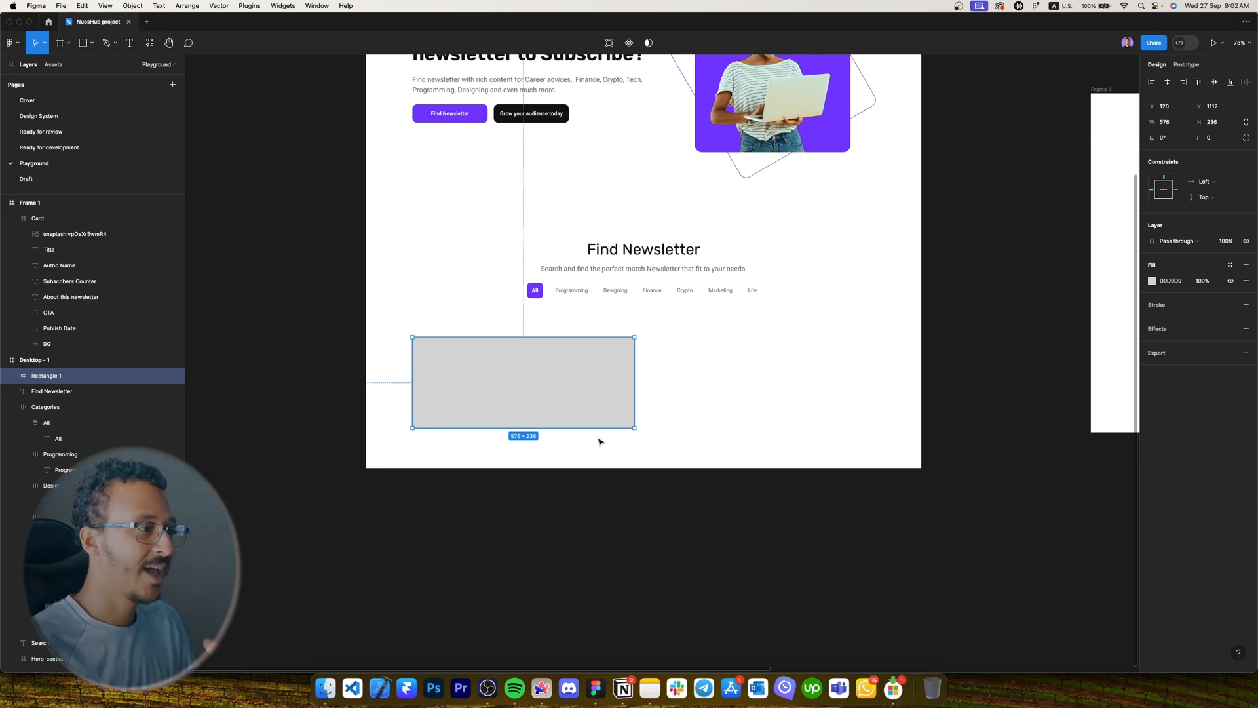
{"action": "scroll", "coordinate": [747, 441], "scroll_direction": "right", "scroll_amount": 6}
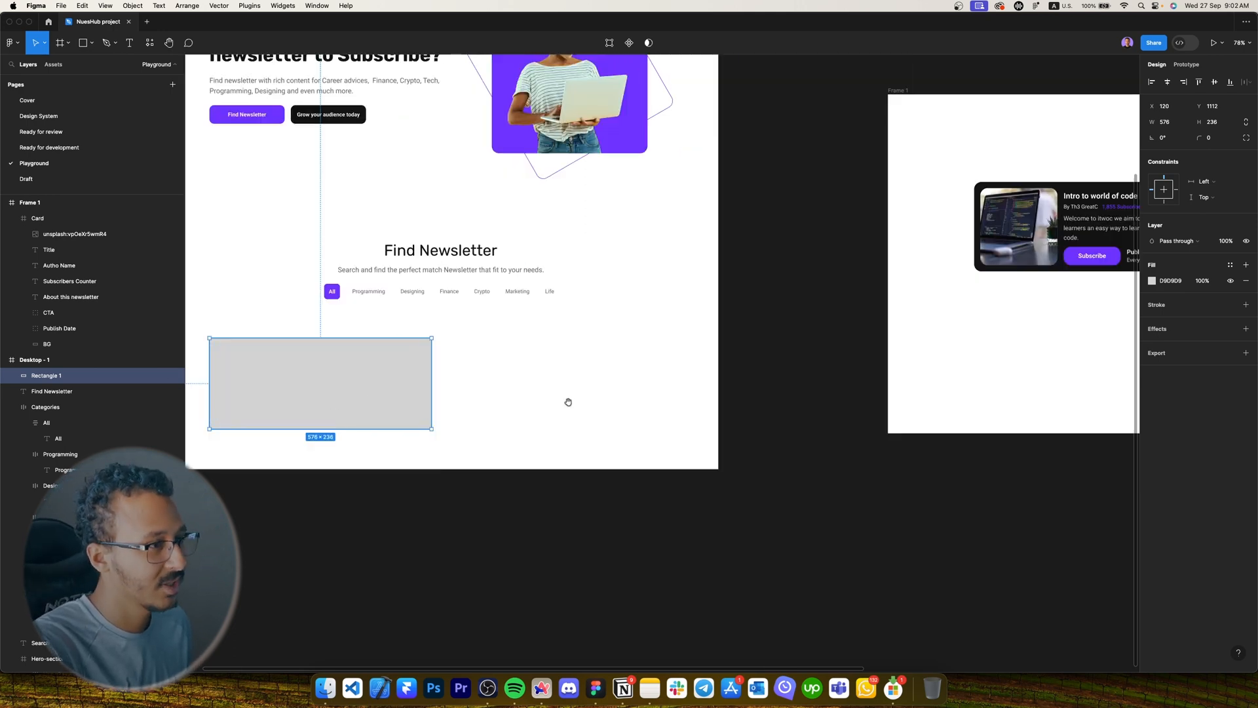
{"action": "scroll", "coordinate": [658, 365], "scroll_direction": "left", "scroll_amount": 3}
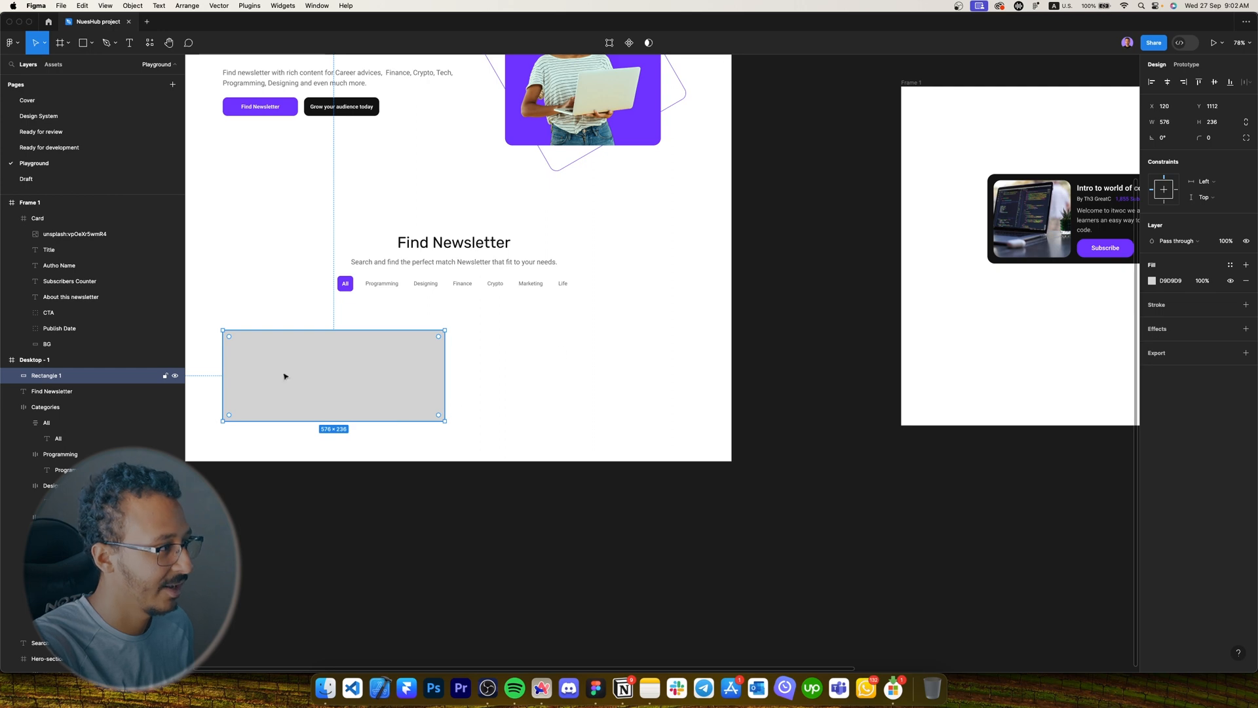
{"action": "scroll", "coordinate": [283, 419], "scroll_direction": "right", "scroll_amount": 1}
{"action": "scroll", "coordinate": [284, 419], "scroll_direction": "up", "scroll_amount": 1}
{"action": "left_click", "coordinate": [1221, 123]}
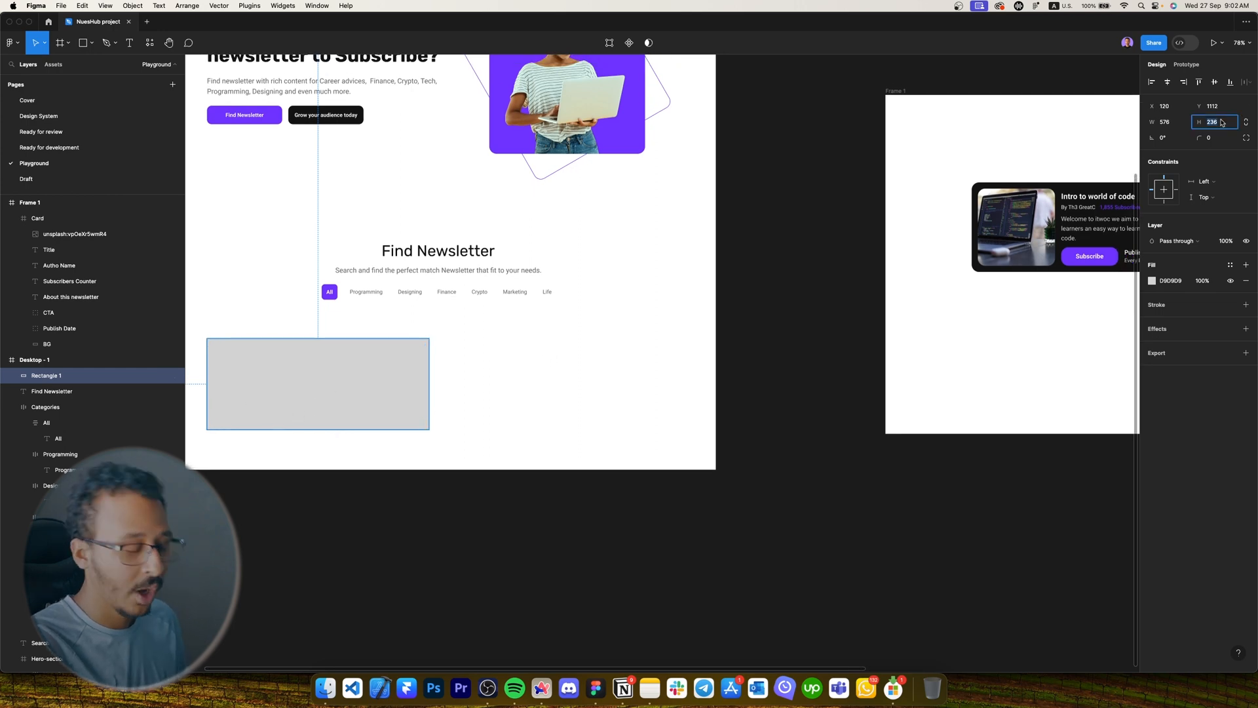
{"action": "type", "text": "248"}
{"action": "key", "text": "Return"}
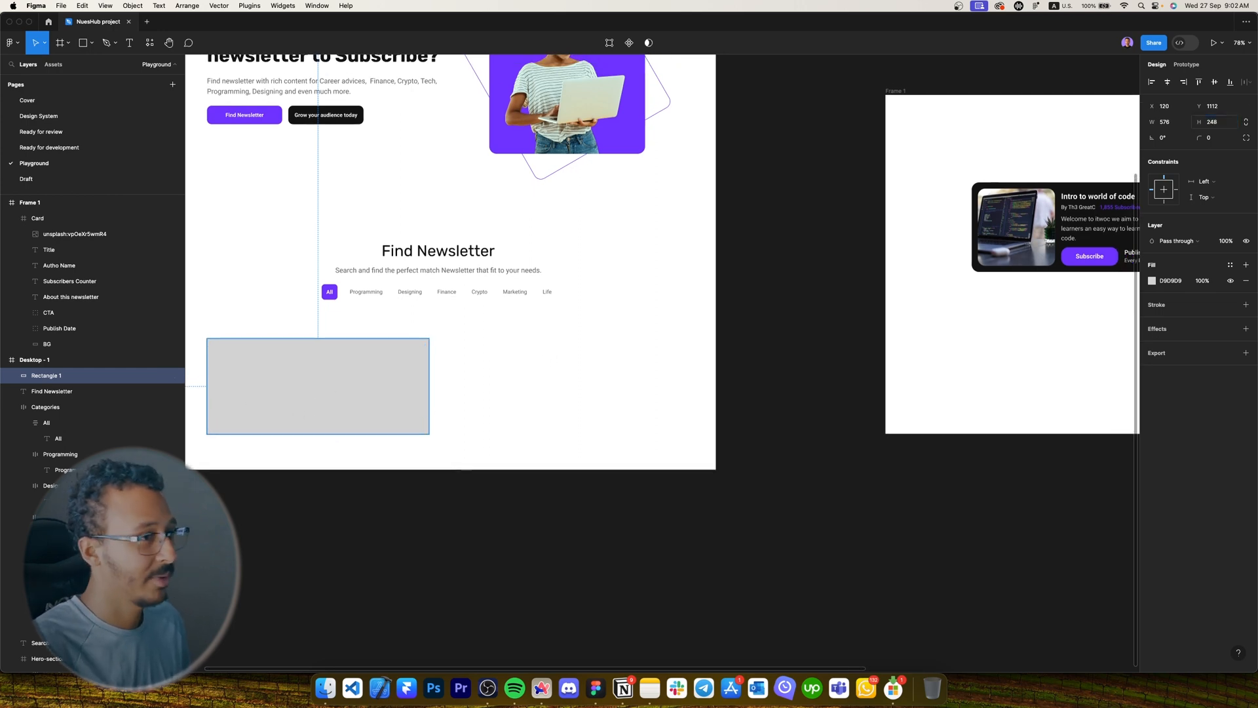
Alt-drag a copy of the grey rectangle into Frame 1 just below the newsletter card.
{"action": "left_click", "coordinate": [450, 392]}
{"action": "scroll", "coordinate": [384, 404], "scroll_direction": "left", "scroll_amount": 1}
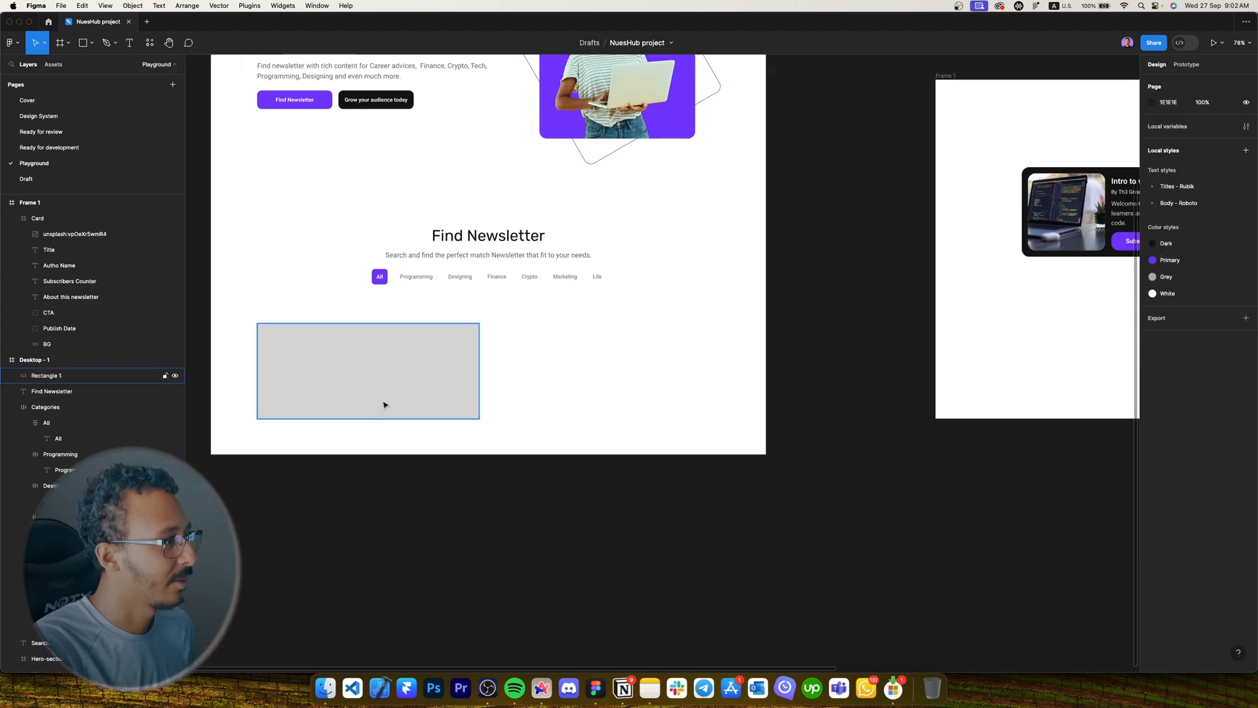
{"action": "left_click_drag", "start_coordinate": [485, 368], "coordinate": [742, 376]}
{"action": "left_click_drag", "start_coordinate": [729, 377], "coordinate": [802, 376]}
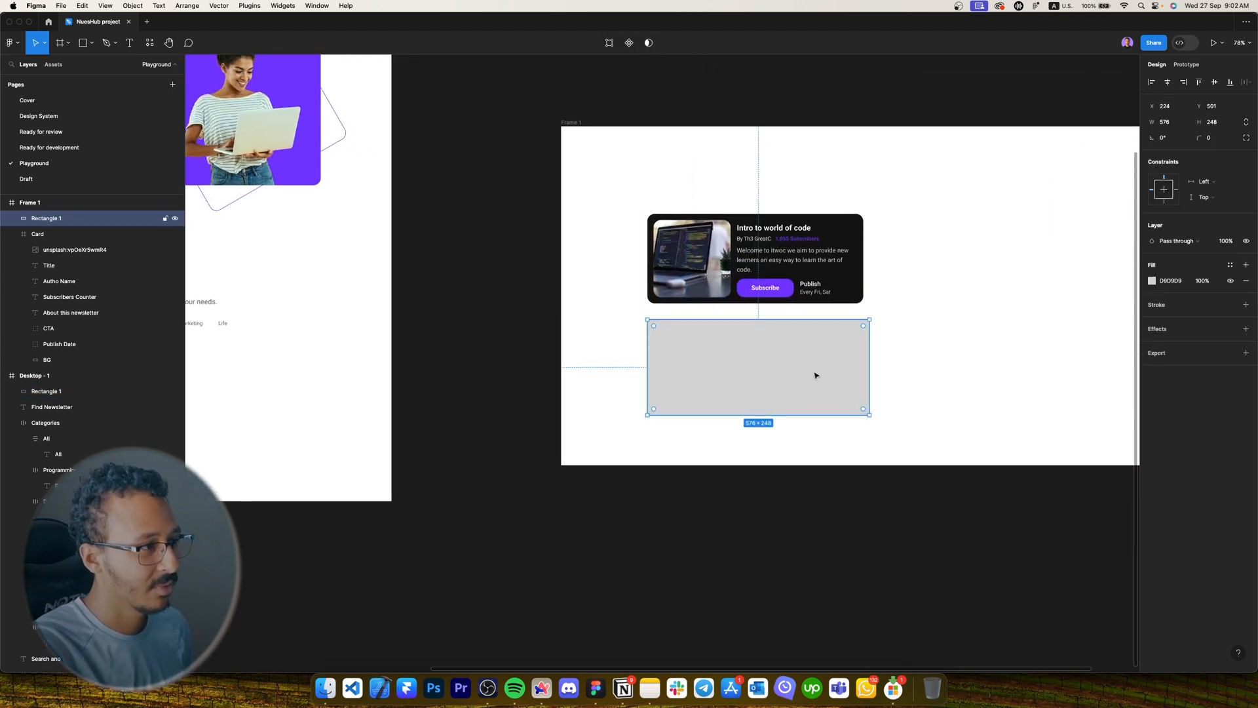
Draw a square rectangle inside the copied grey rectangle under the card.
{"action": "scroll", "coordinate": [897, 350], "scroll_direction": "up", "scroll_amount": 5}
{"action": "left_click", "coordinate": [897, 350]}
{"action": "scroll", "coordinate": [943, 322], "scroll_direction": "left", "scroll_amount": 2}
{"action": "left_click", "coordinate": [945, 321]}
{"action": "left_click", "coordinate": [983, 316]}
{"action": "left_click_drag", "start_coordinate": [1000, 301], "coordinate": [935, 348]}
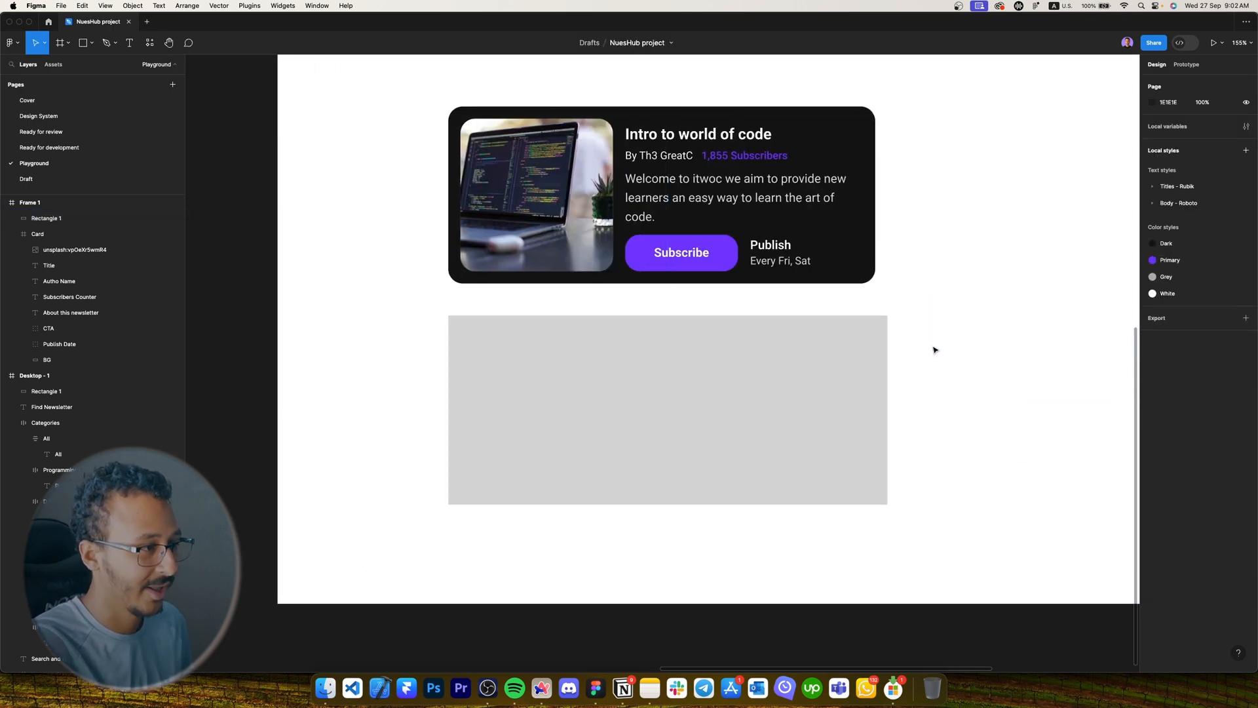
{"action": "left_click", "coordinate": [545, 210], "text": "super"}
{"action": "scroll", "coordinate": [558, 375], "scroll_direction": "up", "scroll_amount": 5}
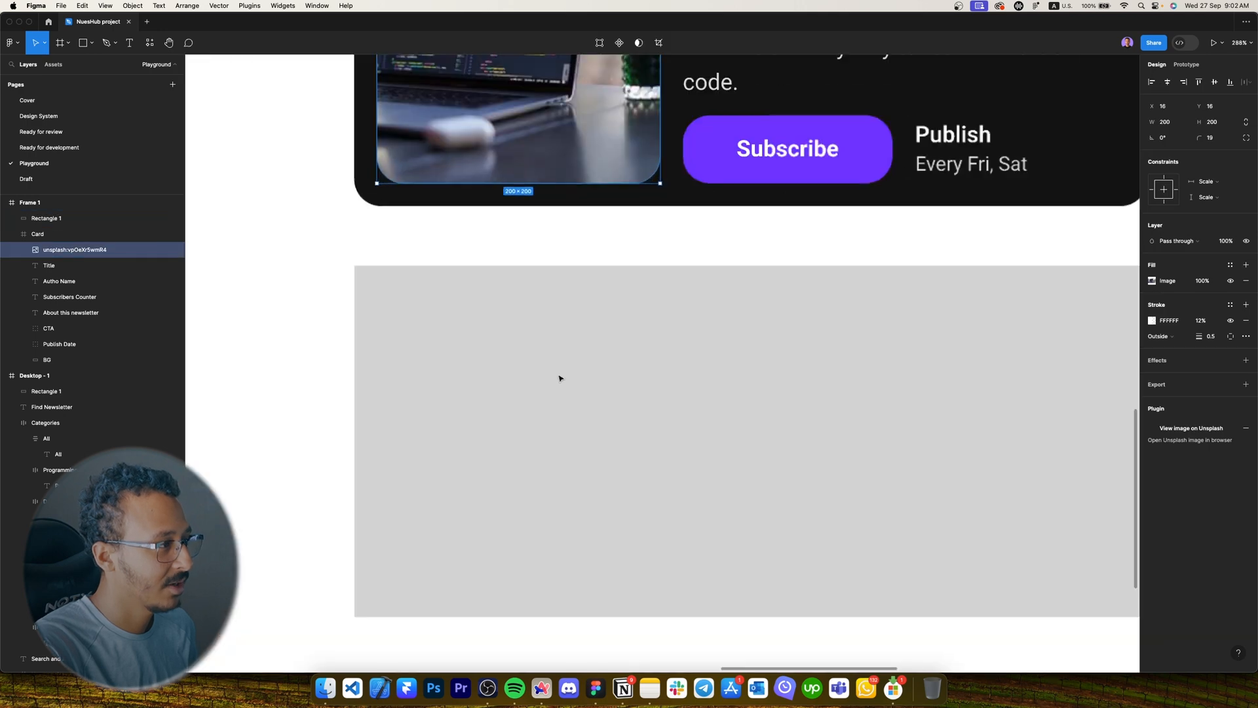
{"action": "left_click", "coordinate": [559, 375]}
{"action": "key", "text": "r"}
{"action": "mouse_move", "coordinate": [409, 302]}
{"action": "left_mouse_down"}
{"action": "mouse_move", "coordinate": [590, 496]}
{"action": "mouse_move", "coordinate": [641, 522]}
{"action": "left_mouse_up"}
Darken the square's grey fill and nudge it left to a 16 gap.
{"action": "left_click", "coordinate": [1172, 282]}
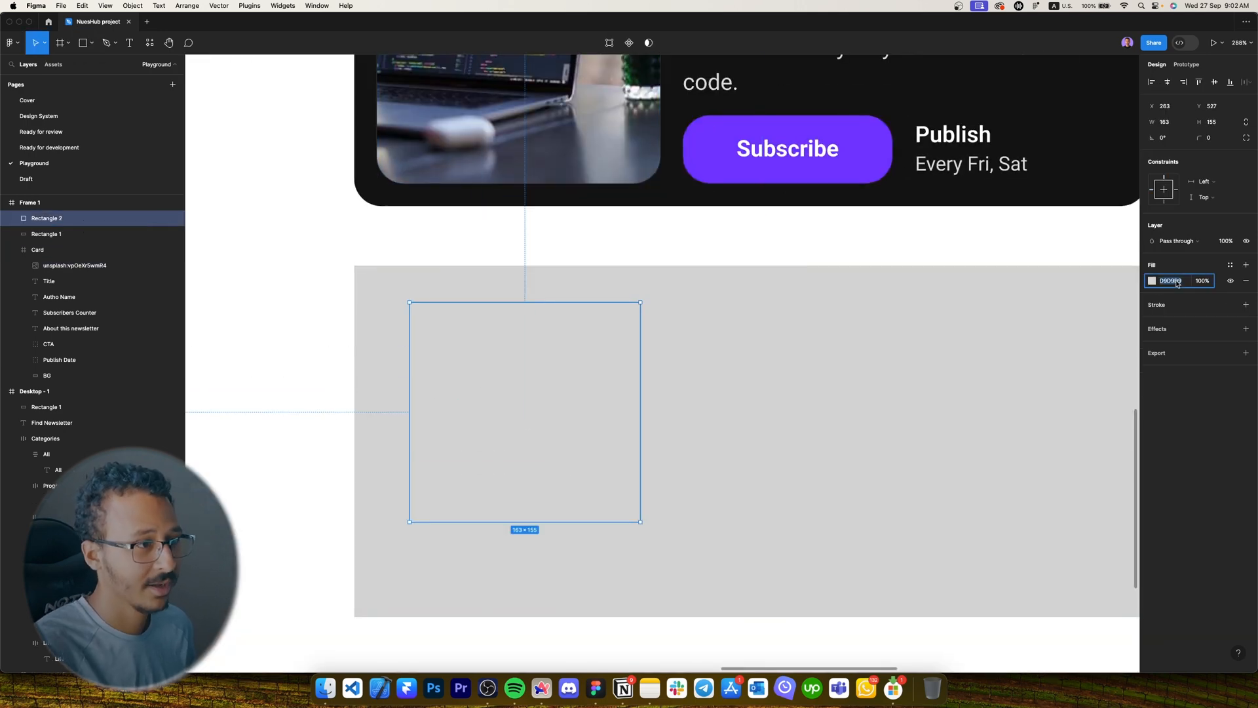
{"action": "key", "text": "shift+Down"}
{"action": "key", "text": "shift+Down"}
{"action": "key", "text": "shift+Down"}
{"action": "key", "text": "shift+Down"}
{"action": "key", "text": "shift+Down"}
{"action": "scroll", "coordinate": [584, 374], "scroll_direction": "down", "scroll_amount": 3}
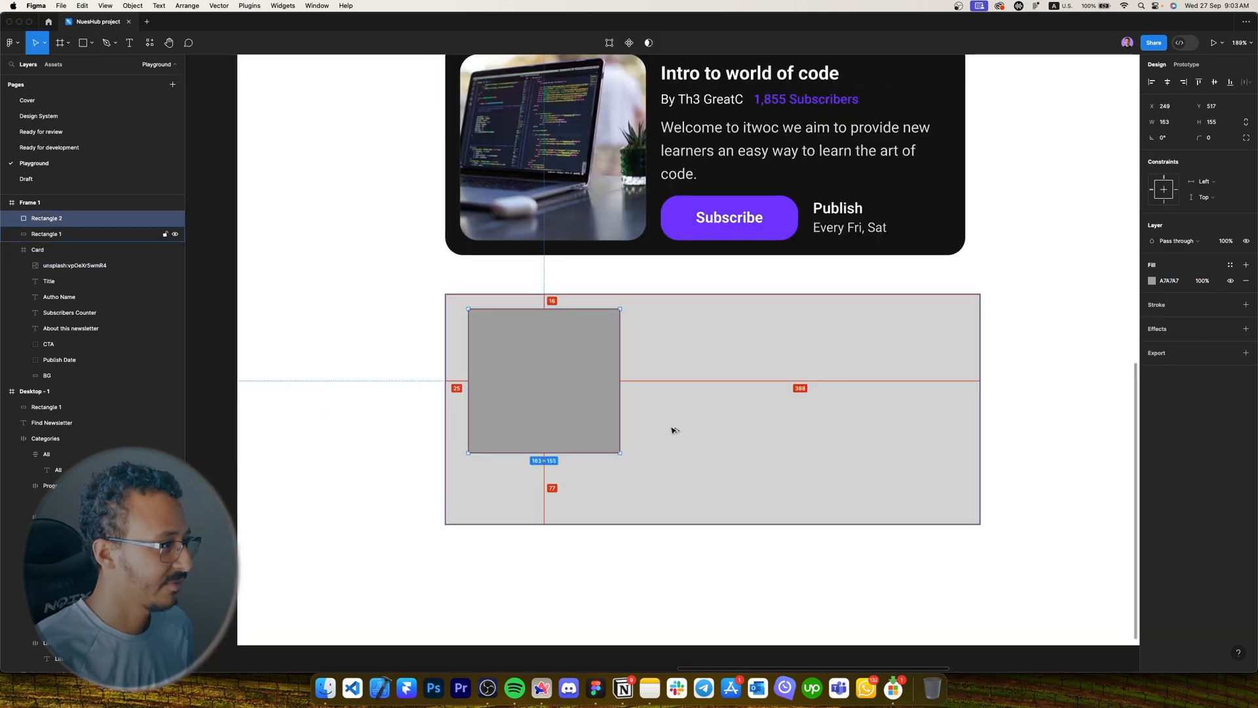
{"action": "key", "text": "Left"}
{"action": "key", "text": "Left"}
{"action": "key", "text": "Left"}
{"action": "key", "text": "Left"}
{"action": "key", "text": "Left"}
{"action": "key", "text": "Left"}
{"action": "key", "text": "Left"}
{"action": "key", "text": "Left"}
{"action": "key", "text": "Left"}
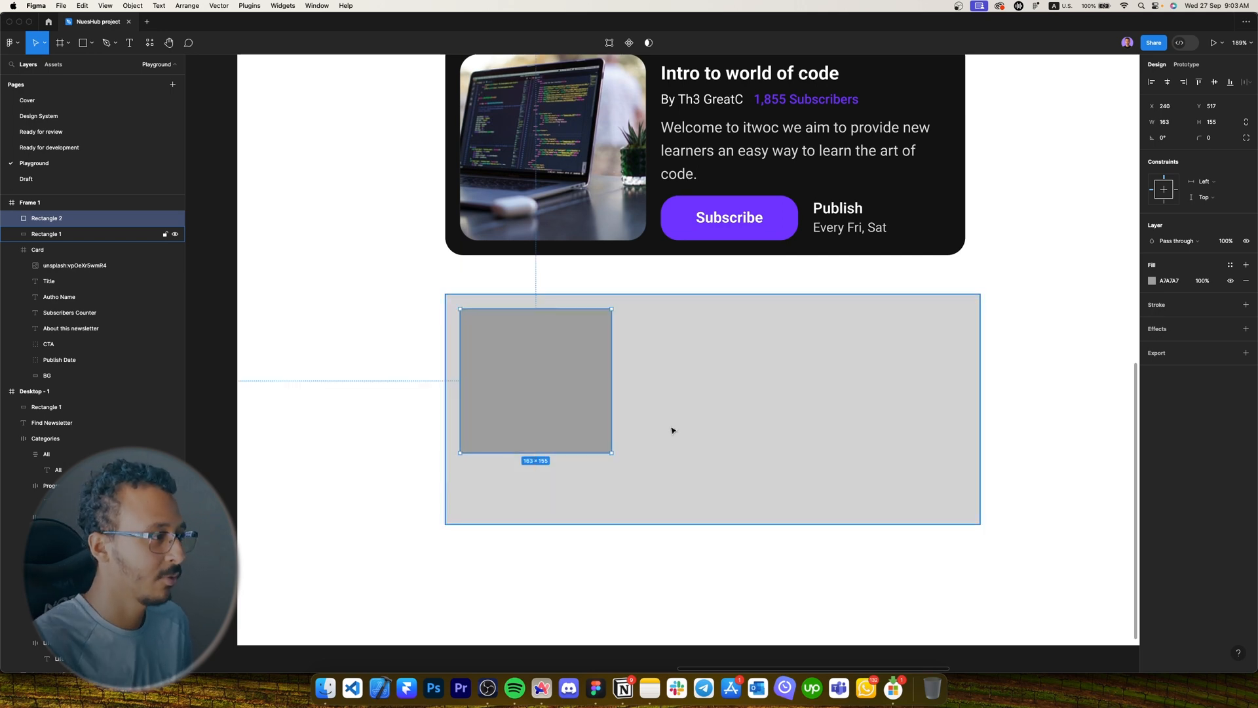
Make the square 216×216 with a 20 corner radius.
{"action": "left_click_drag", "start_coordinate": [598, 452], "coordinate": [589, 512]}
{"action": "left_click", "coordinate": [1213, 122]}
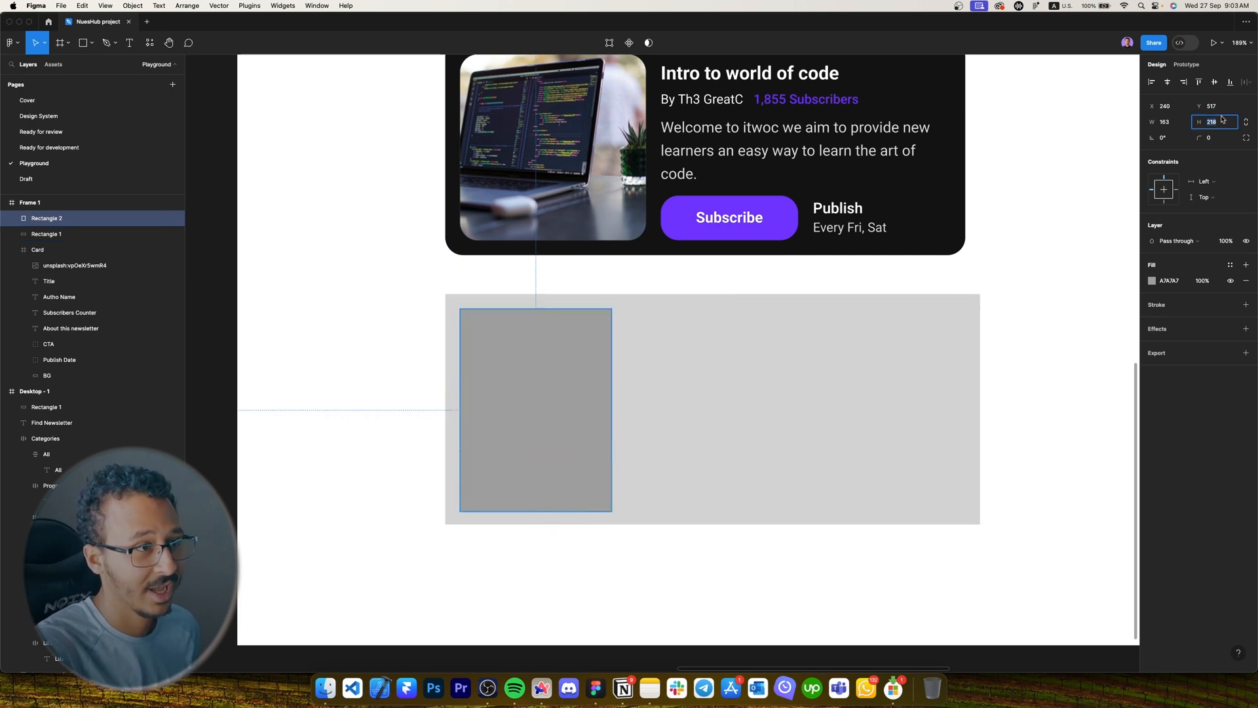
{"action": "type", "text": "216"}
{"action": "key", "text": "Return"}
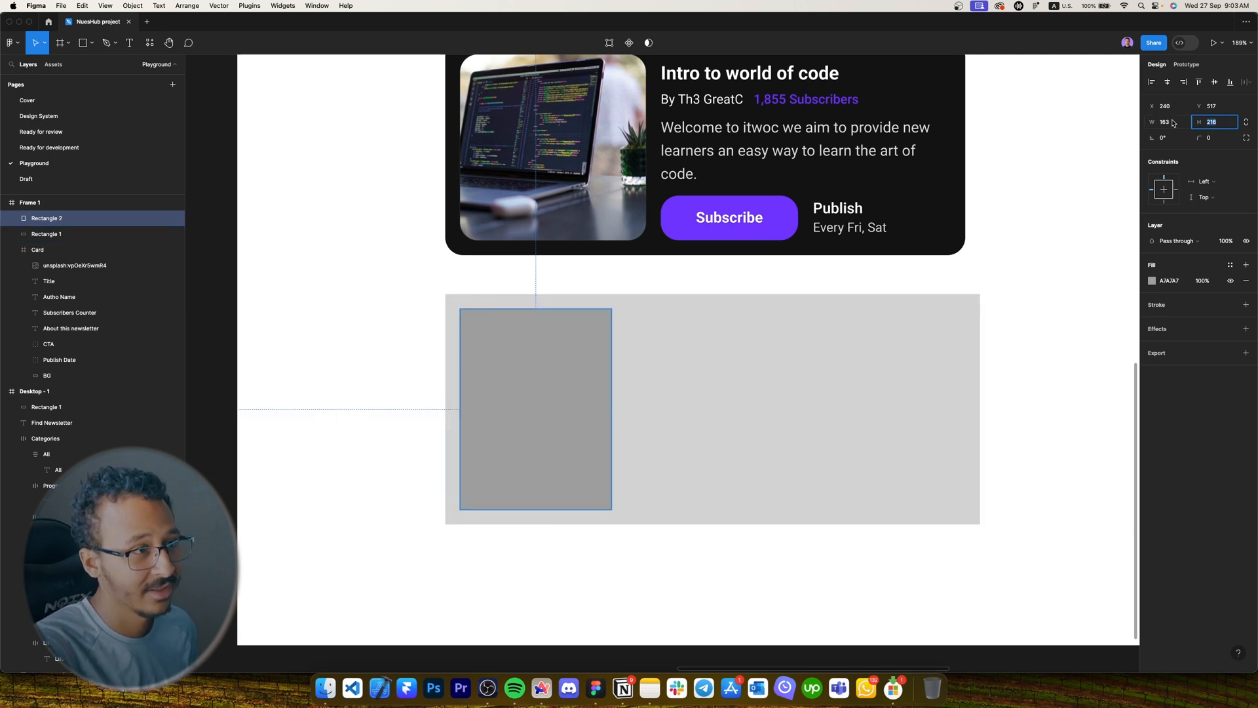
{"action": "left_click", "coordinate": [1173, 120]}
{"action": "type", "text": "216"}
{"action": "key", "text": "Return"}
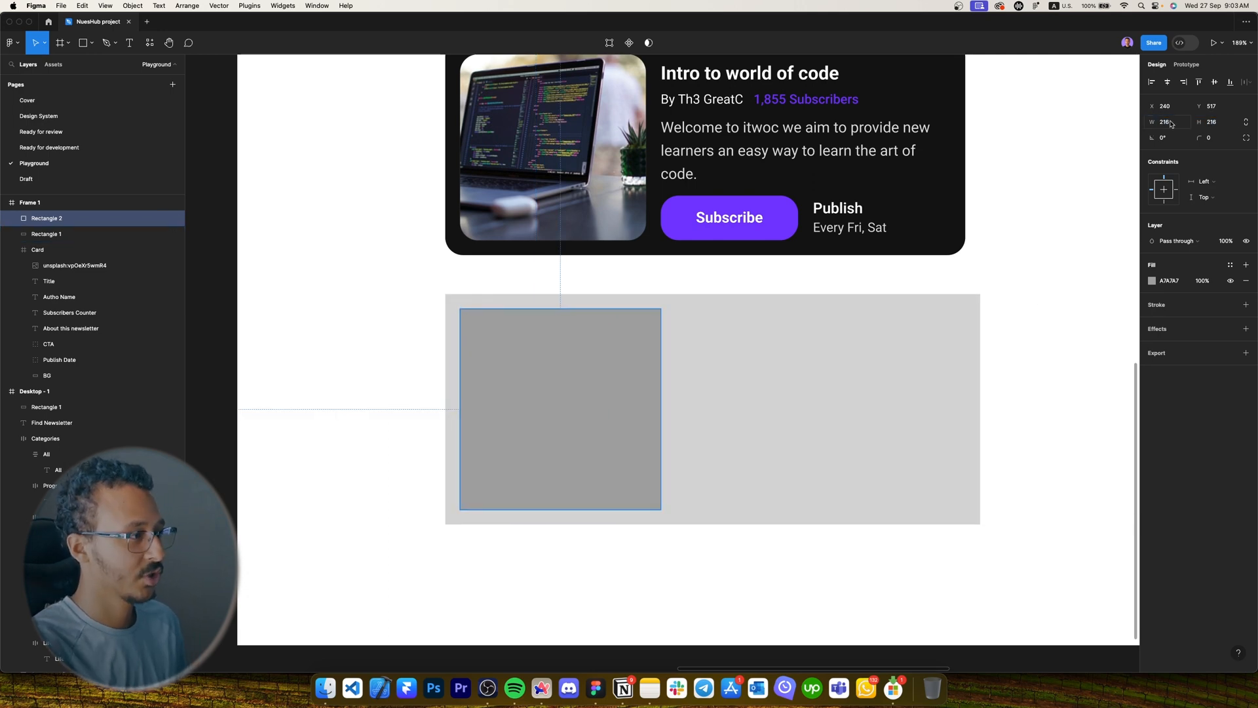
{"action": "left_click_drag", "start_coordinate": [1199, 137], "coordinate": [285, 134]}
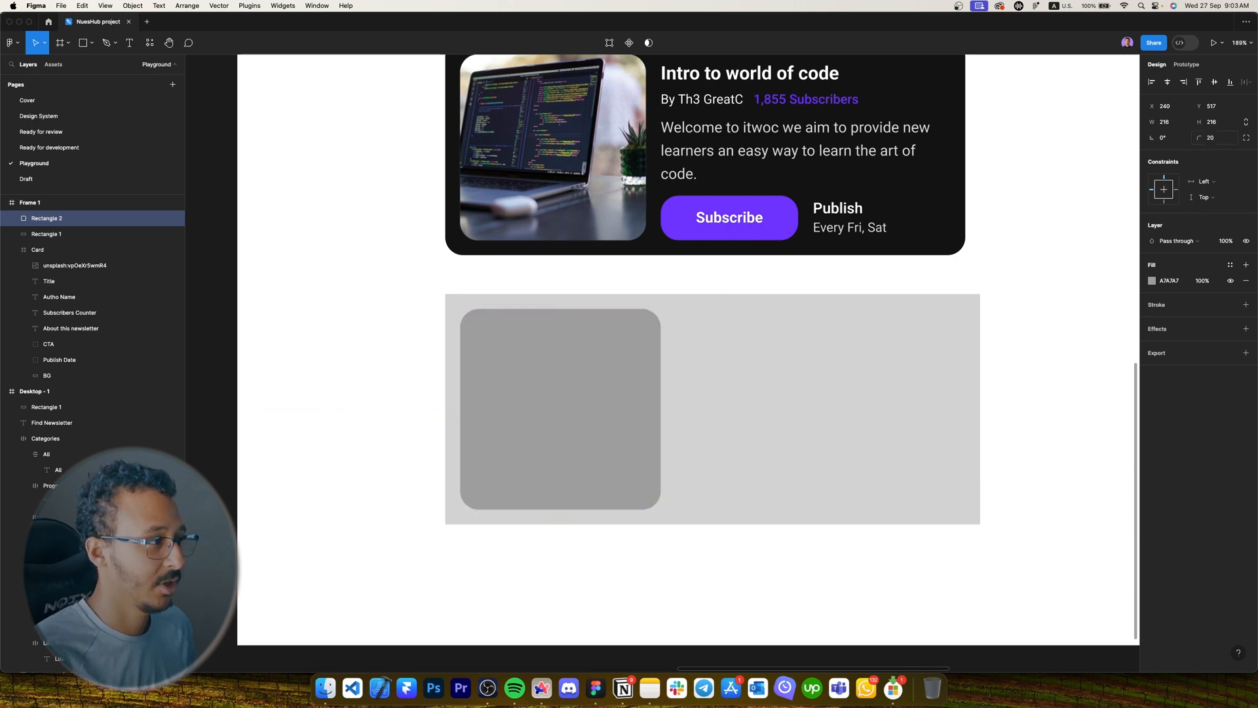
{"action": "scroll", "coordinate": [988, 266], "scroll_direction": "right", "scroll_amount": 3}
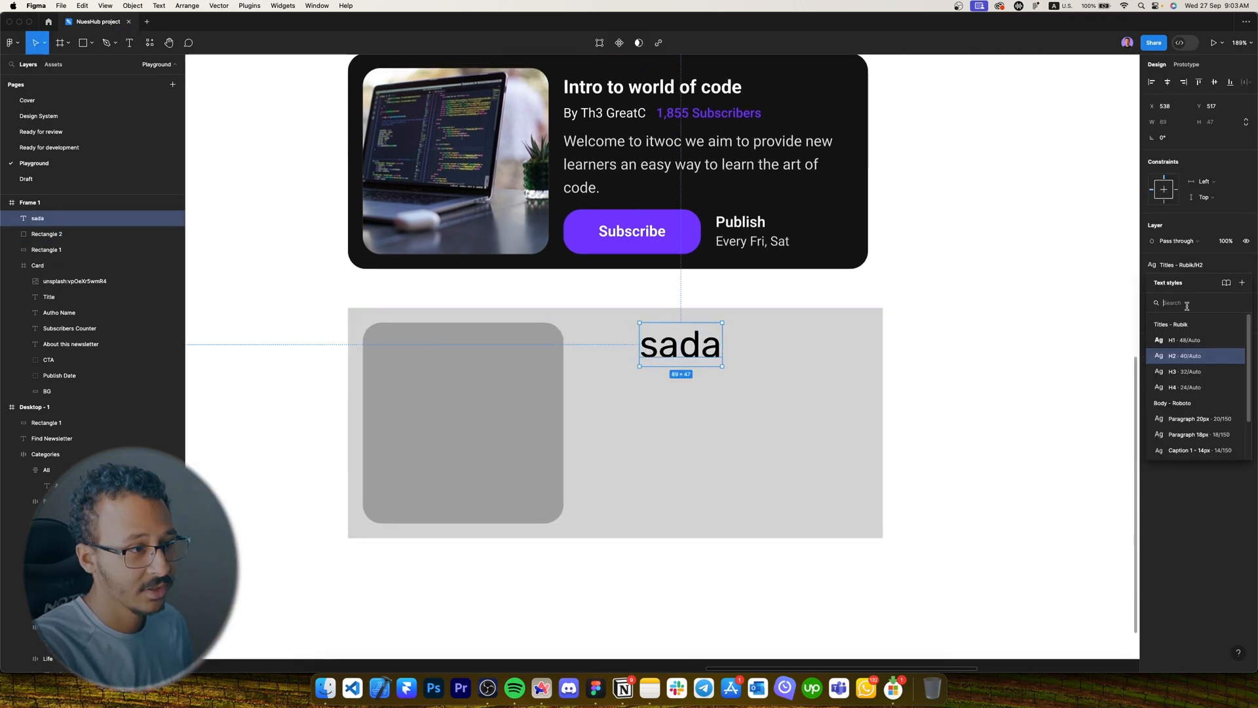
Turn the placeholder text into an H4 title 'Intro to world of code' beside the square.
{"action": "left_click", "coordinate": [1184, 387]}
{"action": "left_click_drag", "start_coordinate": [669, 342], "coordinate": [610, 348]}
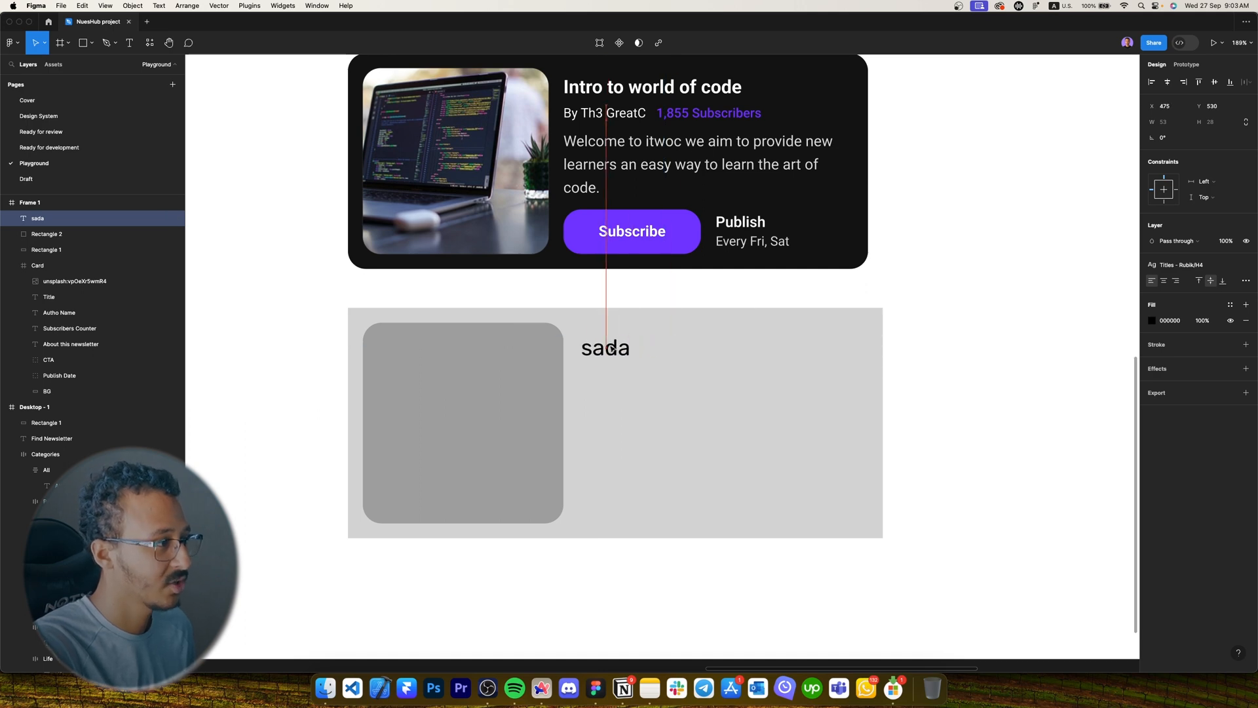
{"action": "double_click", "coordinate": [610, 348]}
{"action": "type", "text": "Intro to "}
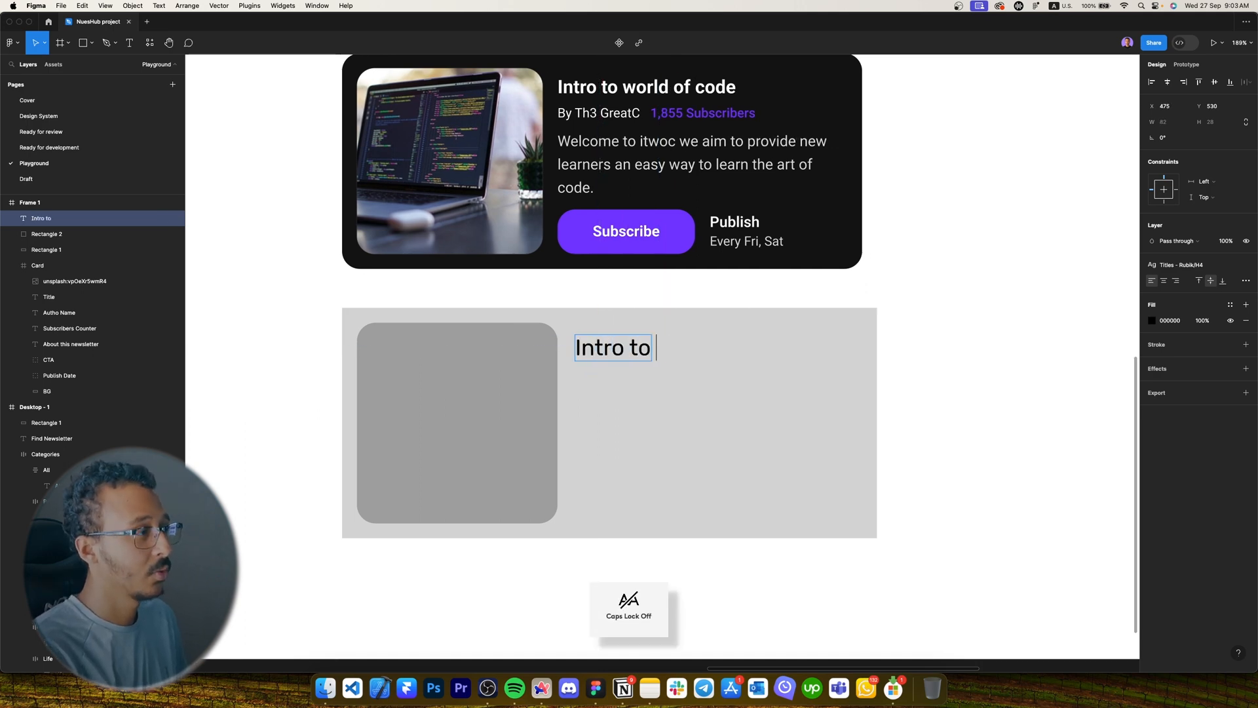
{"action": "type", "text": "world of code"}
{"action": "key", "text": "Escape"}
Add a Caption 2 - 12px copy below the title showing the author byline.
{"action": "left_click_drag", "start_coordinate": [609, 368], "coordinate": [609, 407]}
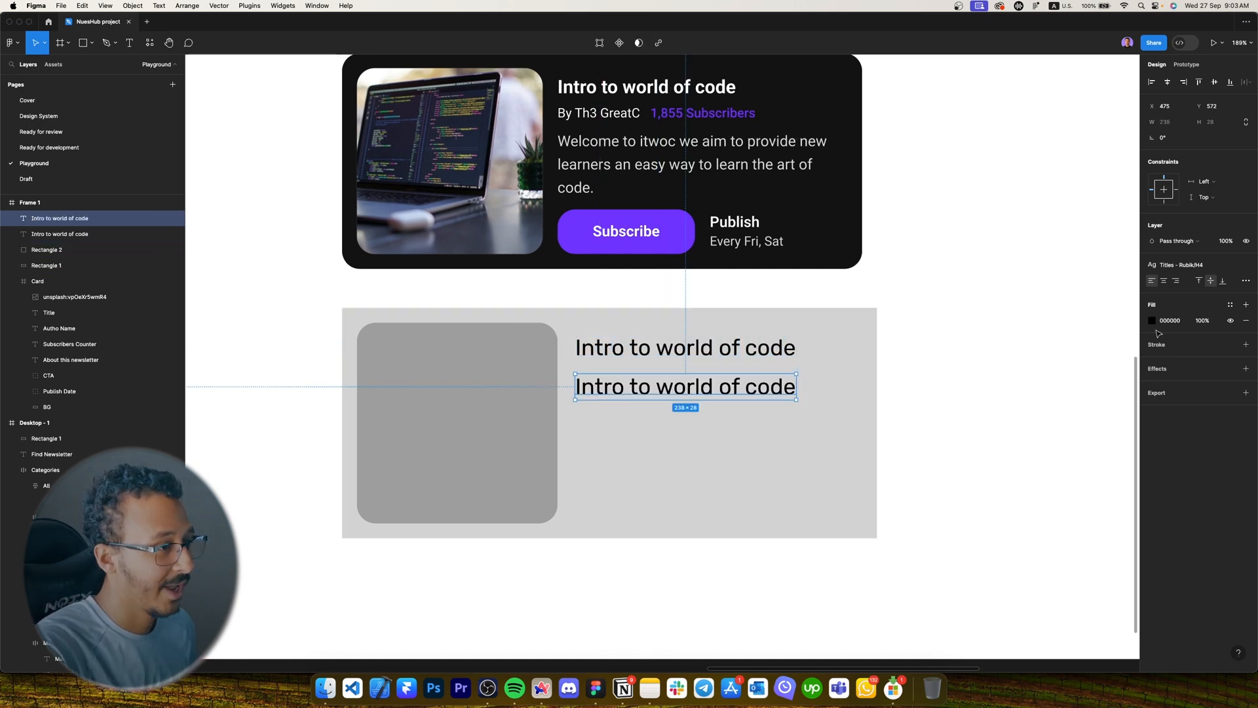
{"action": "left_click", "coordinate": [1205, 269]}
{"action": "type", "text": "ca"}
{"action": "left_click", "coordinate": [1203, 357]}
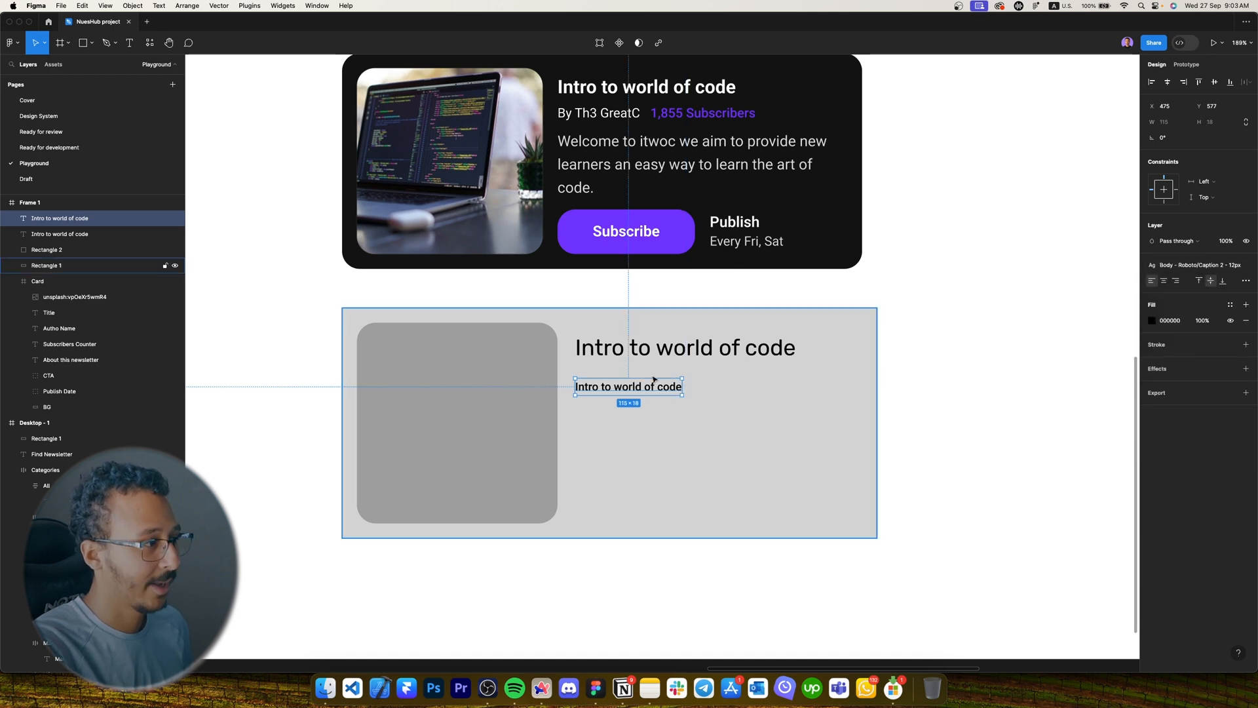
{"action": "double_click", "coordinate": [619, 394]}
{"action": "type", "text": "By Th3 GreatC"}
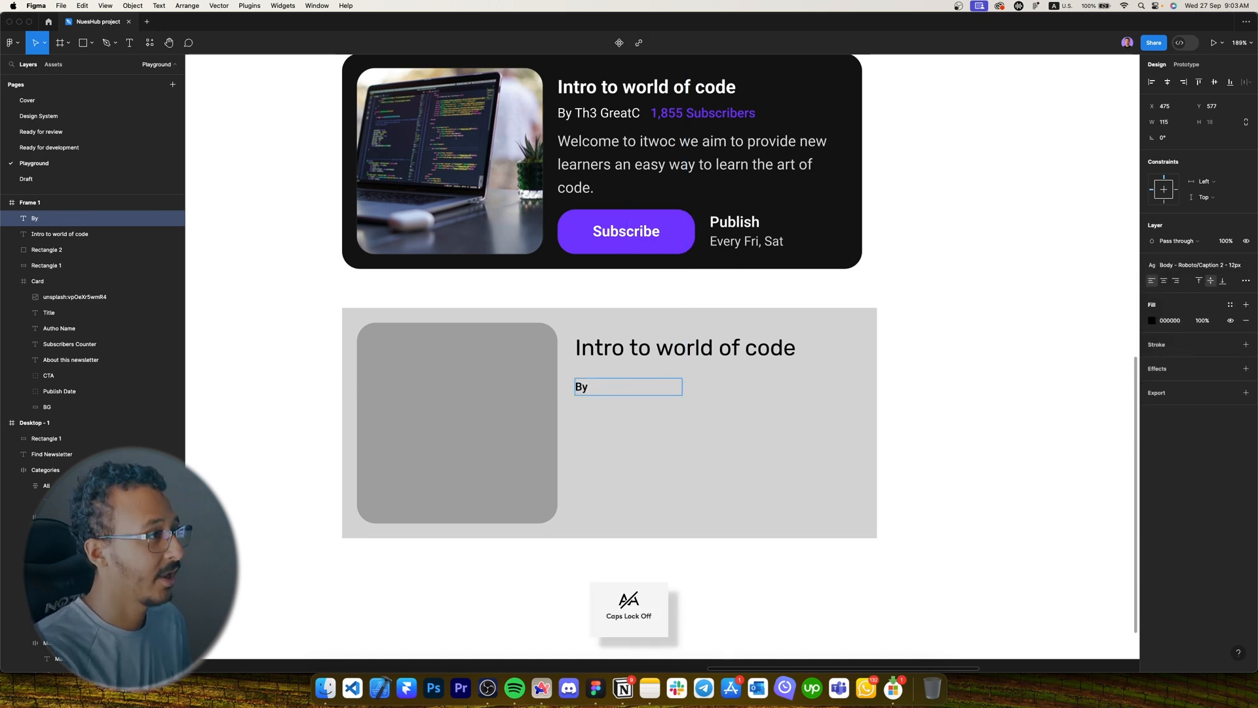
{"action": "key", "text": "Escape"}
{"action": "scroll", "coordinate": [621, 384], "scroll_direction": "up", "scroll_amount": 3}
{"action": "left_click_drag", "start_coordinate": [717, 388], "coordinate": [625, 378]}
Duplicate the byline to its right as auto-width '1,855 Subscribers'.
{"action": "scroll", "coordinate": [616, 386], "scroll_direction": "right", "scroll_amount": 2}
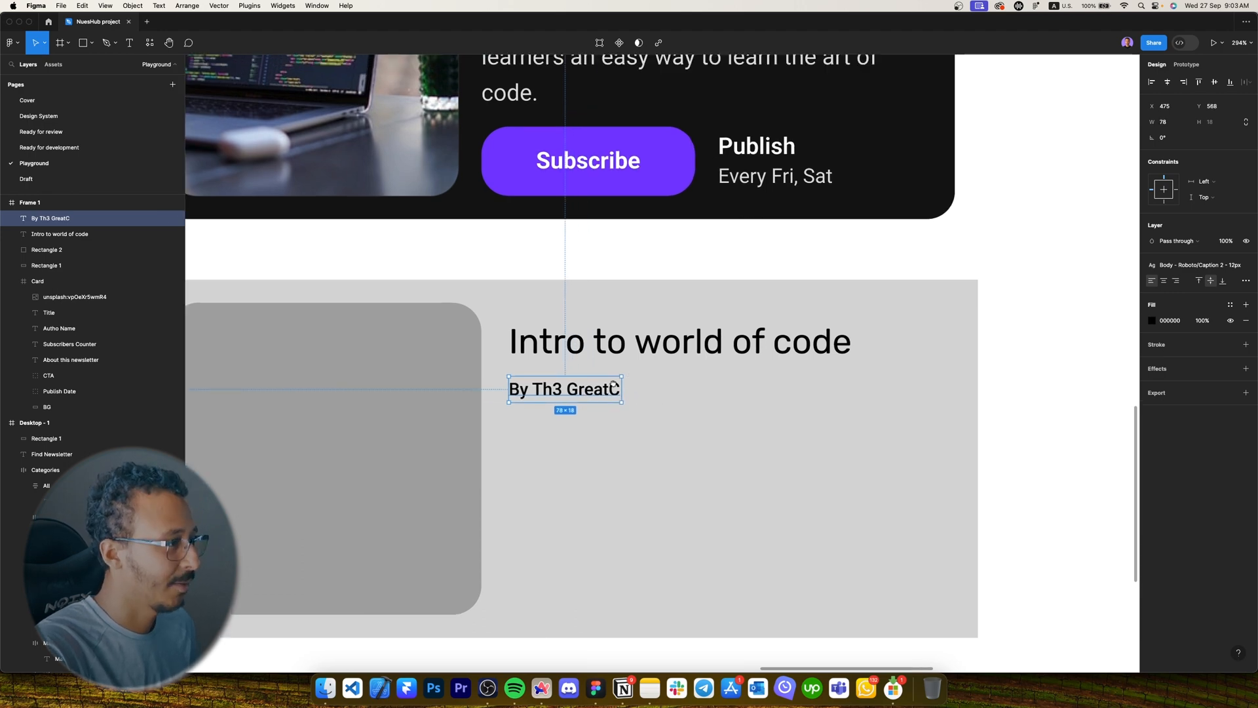
{"action": "scroll", "coordinate": [590, 393], "scroll_direction": "down", "scroll_amount": 3}
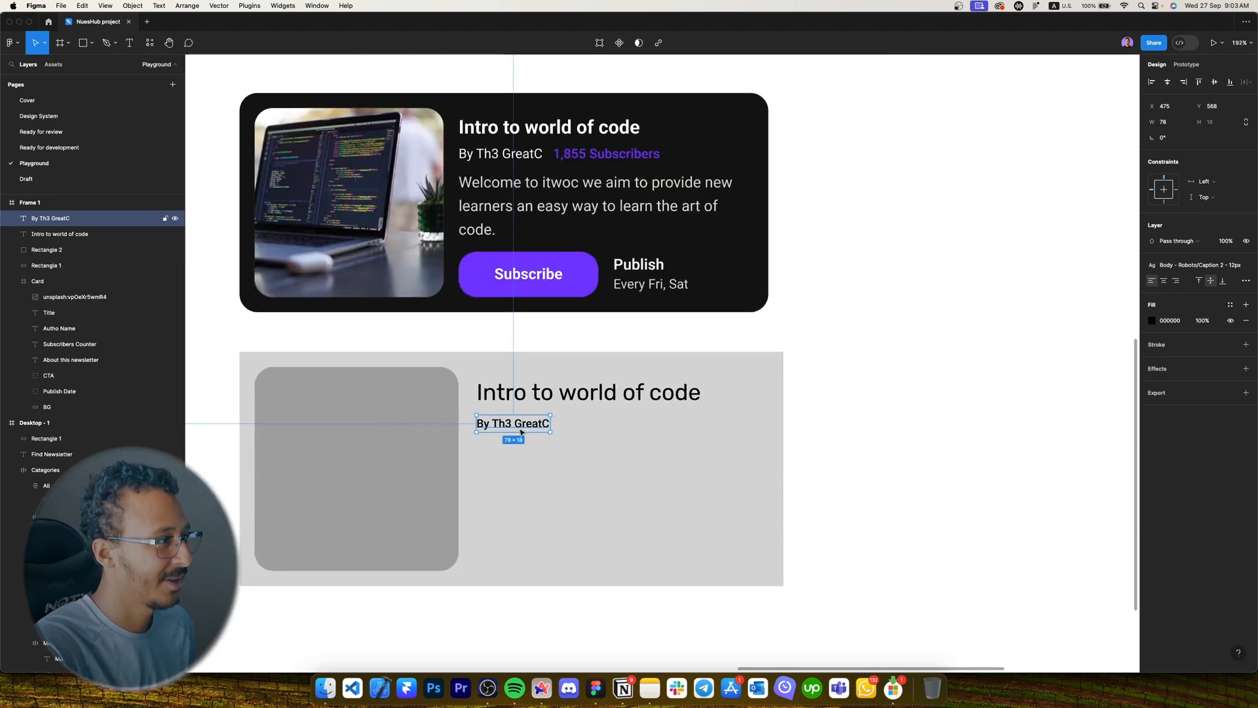
{"action": "scroll", "coordinate": [524, 434], "scroll_direction": "up", "scroll_amount": 2}
{"action": "left_click_drag", "start_coordinate": [524, 434], "coordinate": [633, 424]}
{"action": "scroll", "coordinate": [707, 439], "scroll_direction": "up", "scroll_amount": 1}
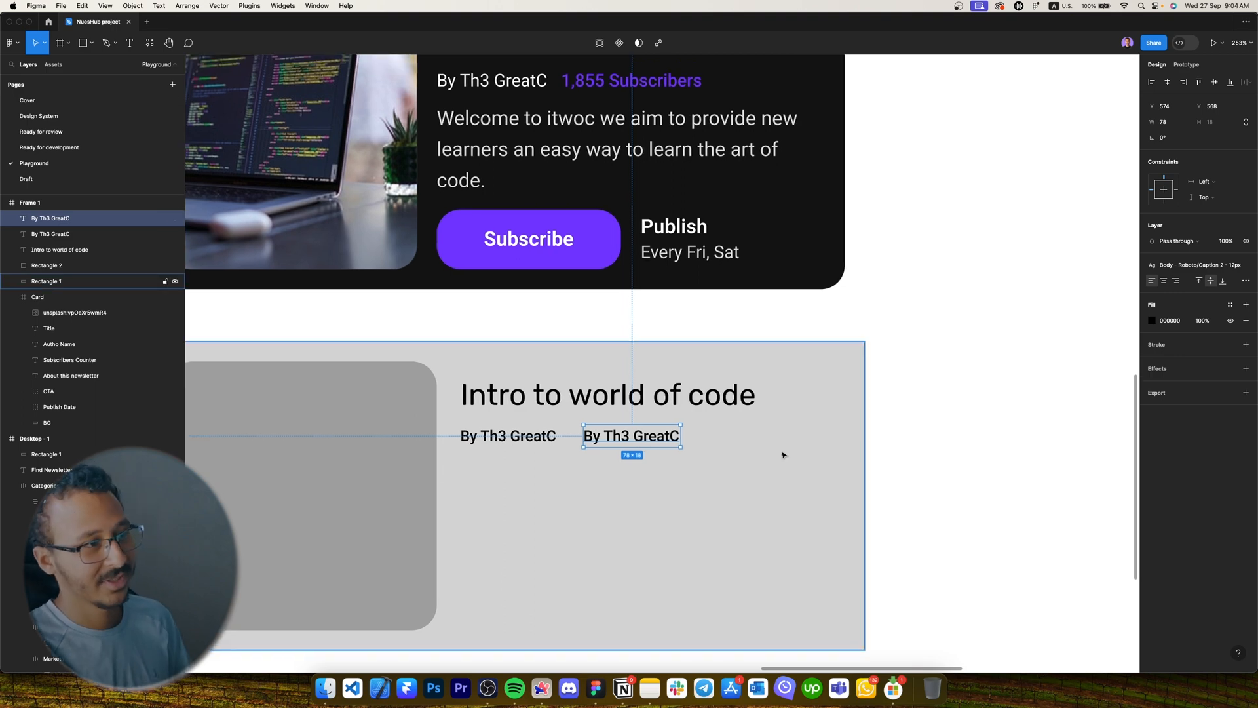
{"action": "scroll", "coordinate": [767, 454], "scroll_direction": "down", "scroll_amount": 2}
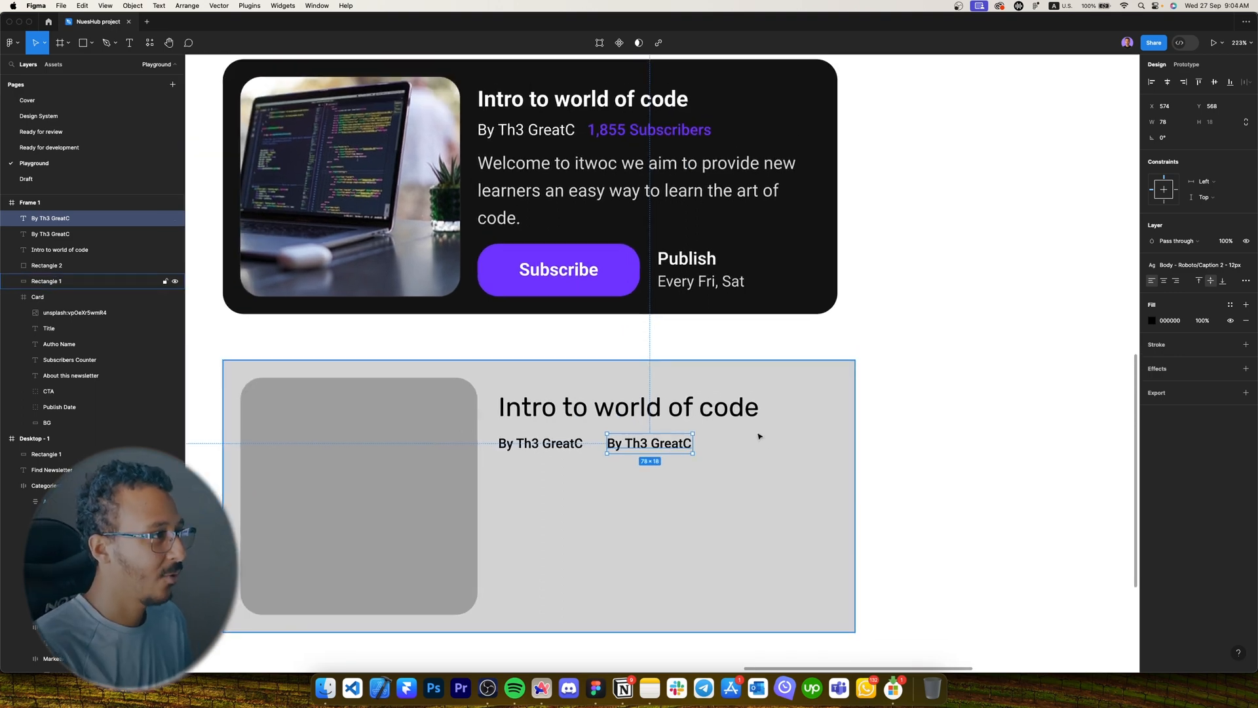
{"action": "key", "text": "Return"}
{"action": "type", "text": "1,855"}
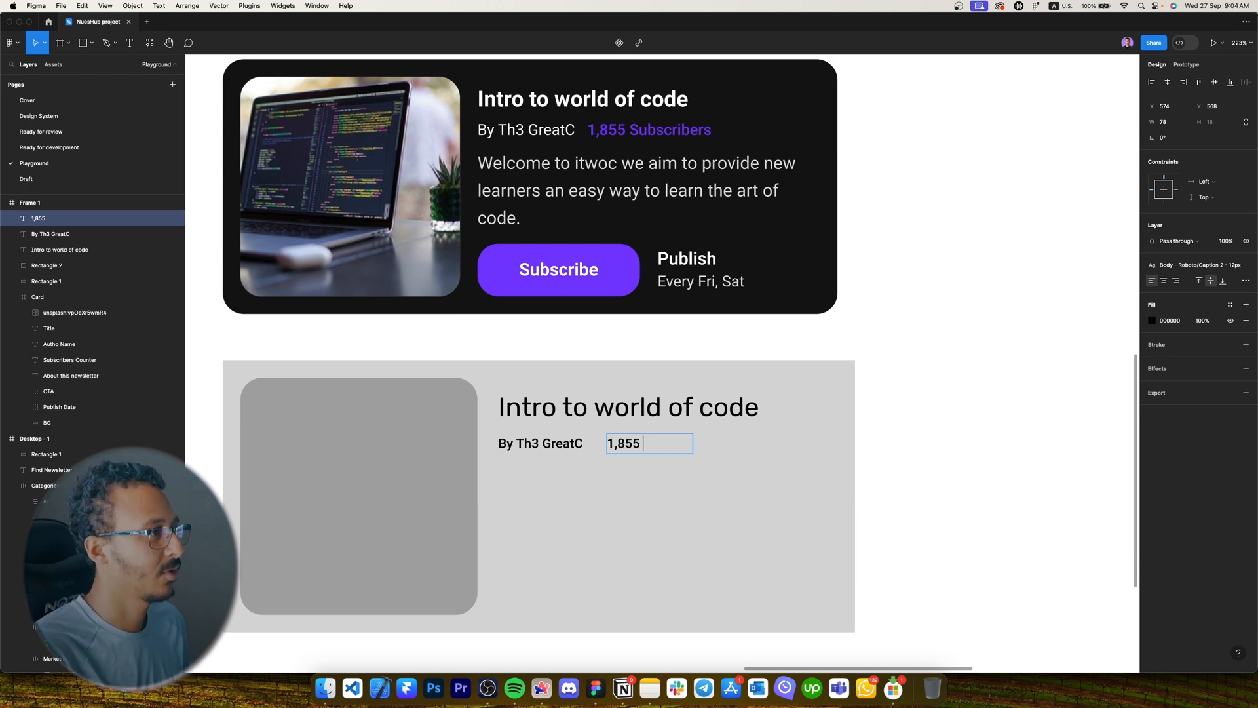
{"action": "type", "text": " Subscribers"}
{"action": "key", "text": "Escape"}
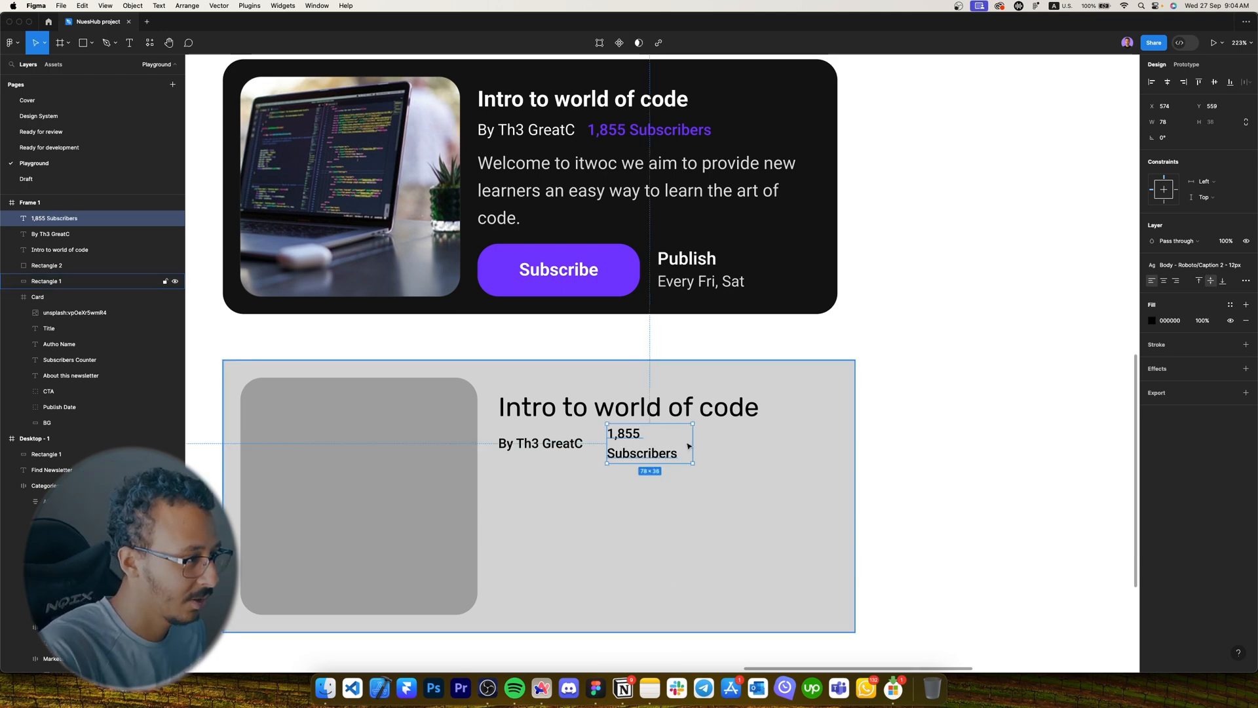
{"action": "double_click", "coordinate": [692, 446]}
Add the Caption 1 - 14px welcome description, 260 wide, below the byline.
{"action": "scroll", "coordinate": [622, 448], "scroll_direction": "down", "scroll_amount": 1}
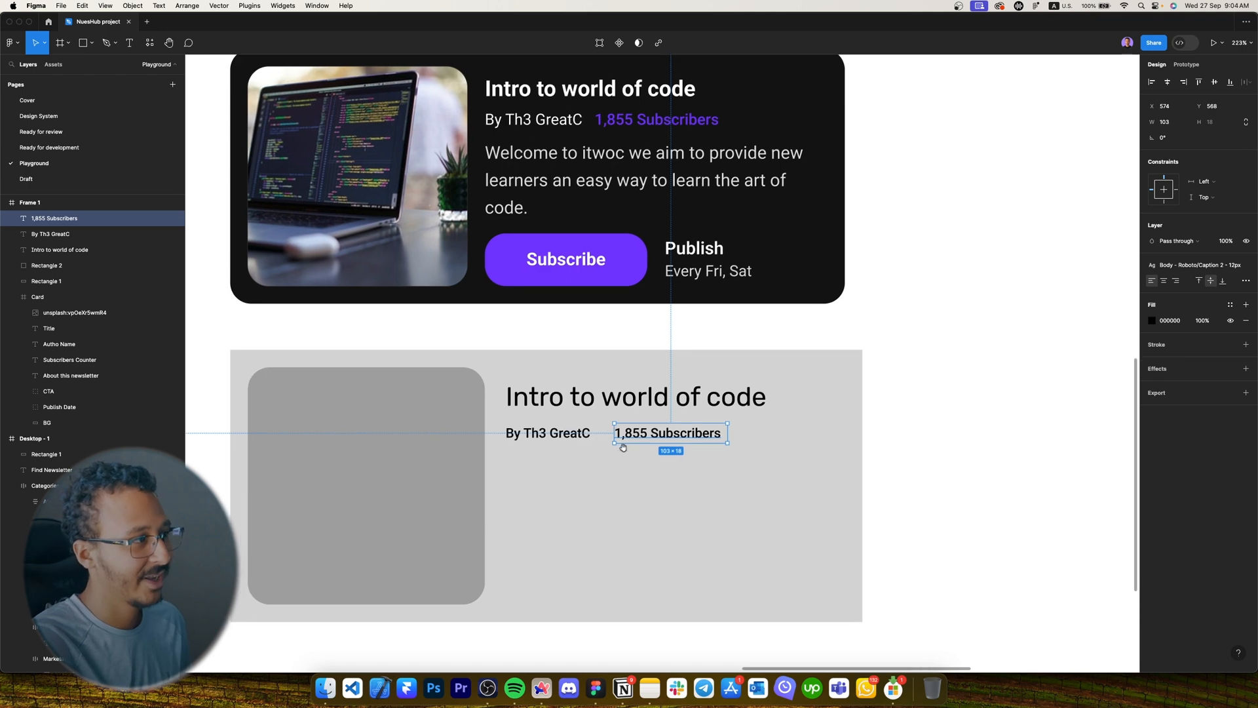
{"action": "scroll", "coordinate": [624, 448], "scroll_direction": "down", "scroll_amount": 2}
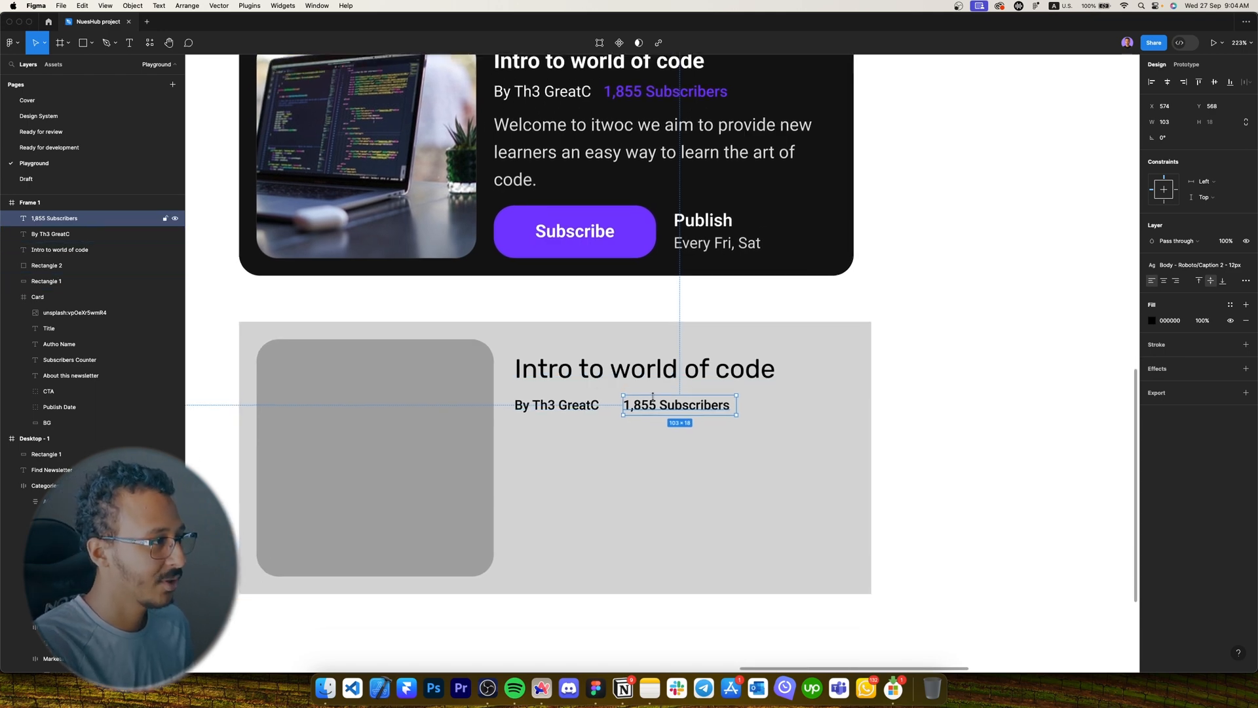
{"action": "left_click", "coordinate": [569, 406]}
{"action": "left_click_drag", "start_coordinate": [569, 406], "coordinate": [568, 442], "text": "alt"}
{"action": "left_click", "coordinate": [1183, 265]}
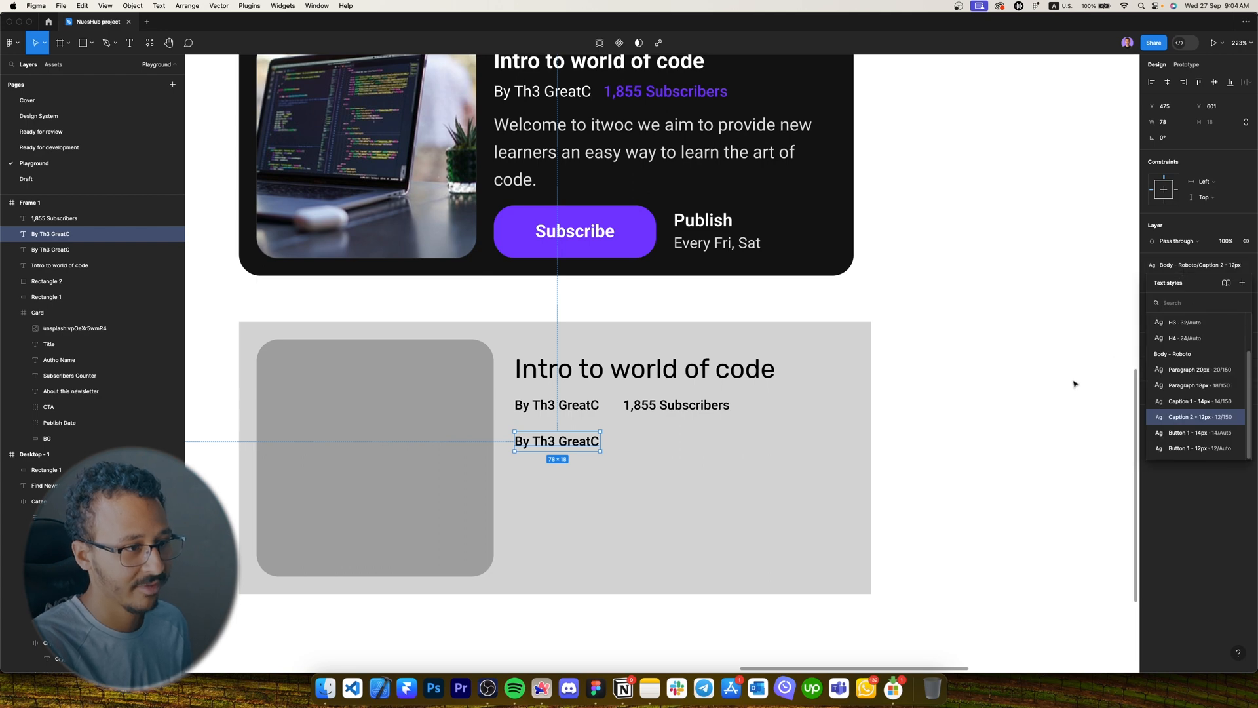
{"action": "left_click", "coordinate": [1169, 401]}
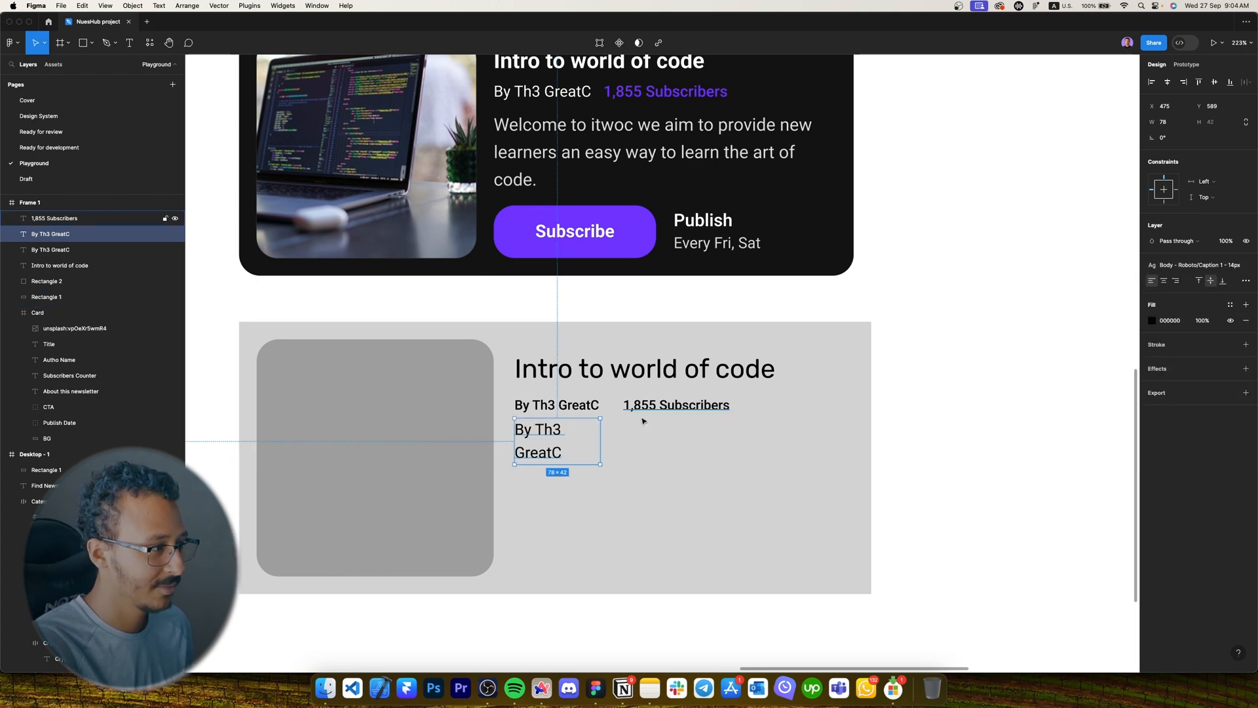
{"action": "mouse_move", "coordinate": [601, 438]}
{"action": "left_mouse_down"}
{"action": "mouse_move", "coordinate": [800, 443]}
{"action": "mouse_move", "coordinate": [579, 439]}
{"action": "left_mouse_up"}
{"action": "double_click", "coordinate": [583, 439]}
{"action": "type", "text": "We"}
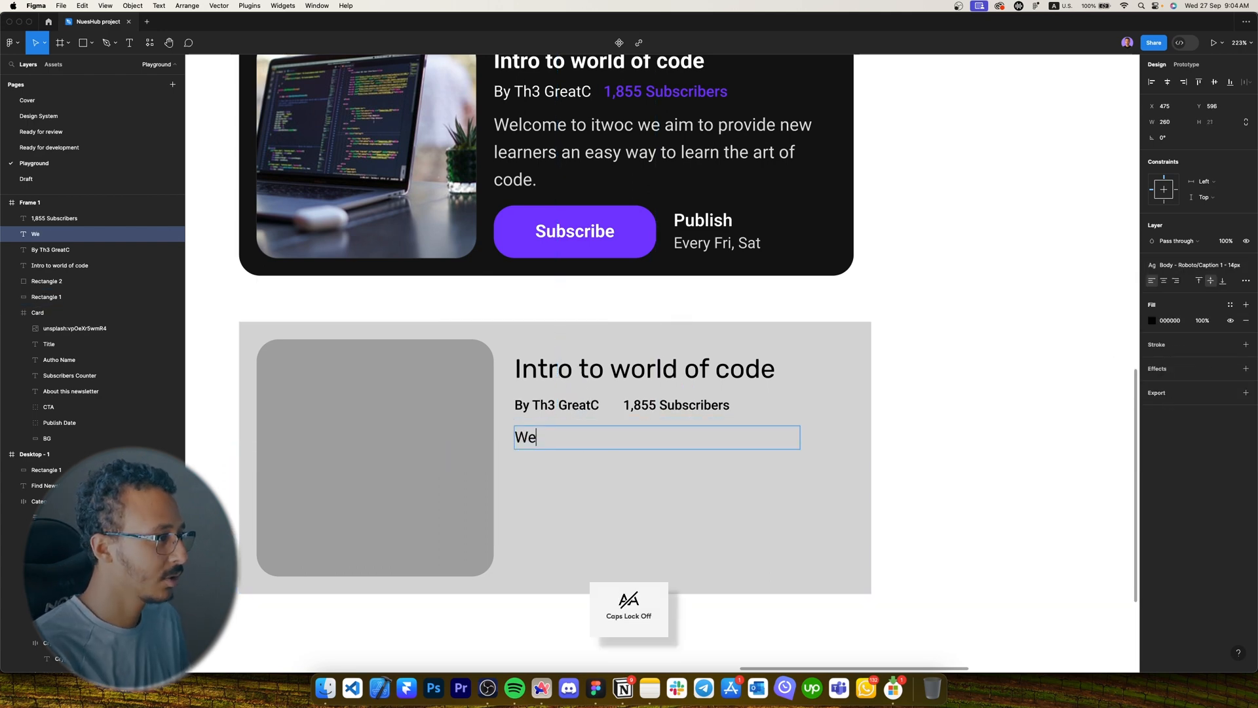
{"action": "type", "text": "lcome to itwoc we aim to prov"}
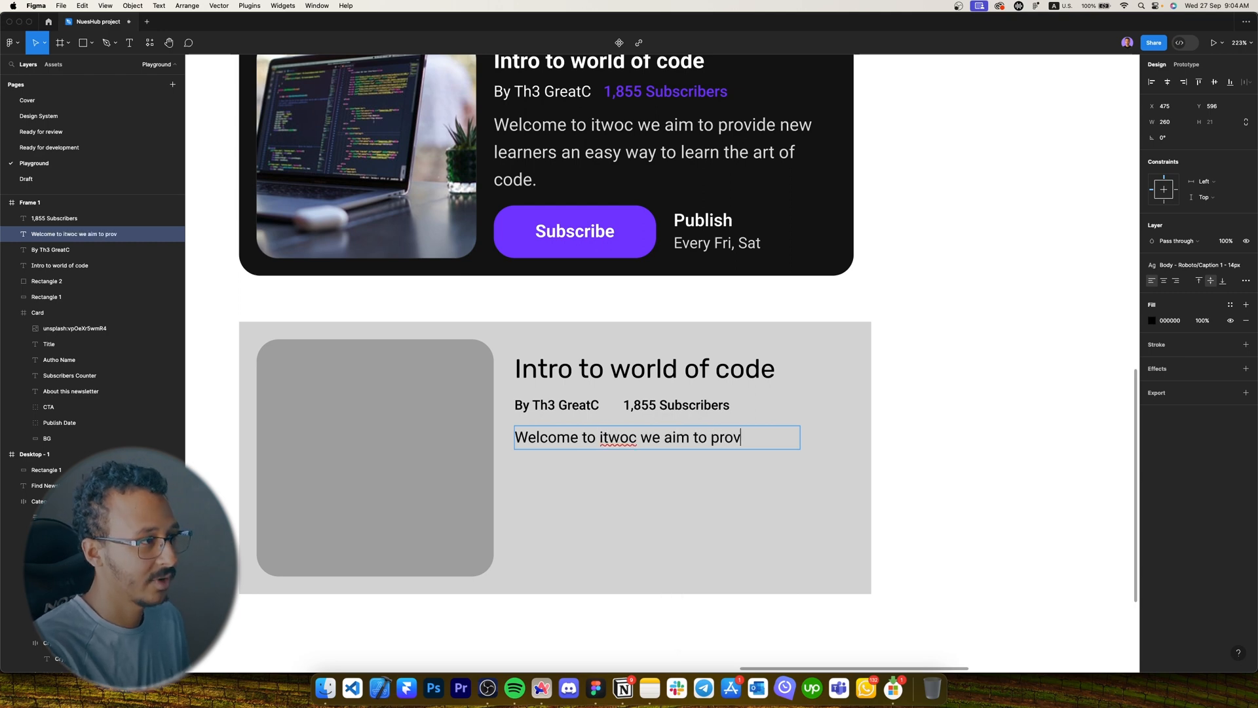
{"action": "type", "text": "ide new learners an easy way to learn the art of code."}
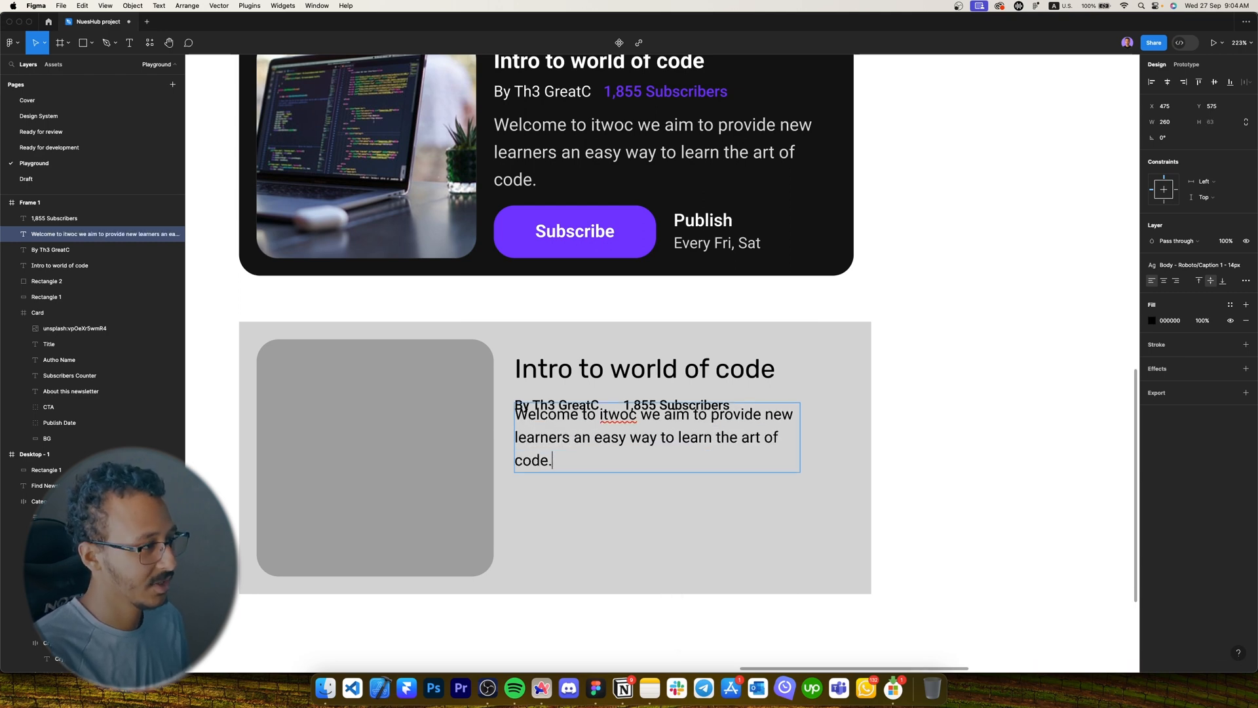
{"action": "key", "text": "Escape"}
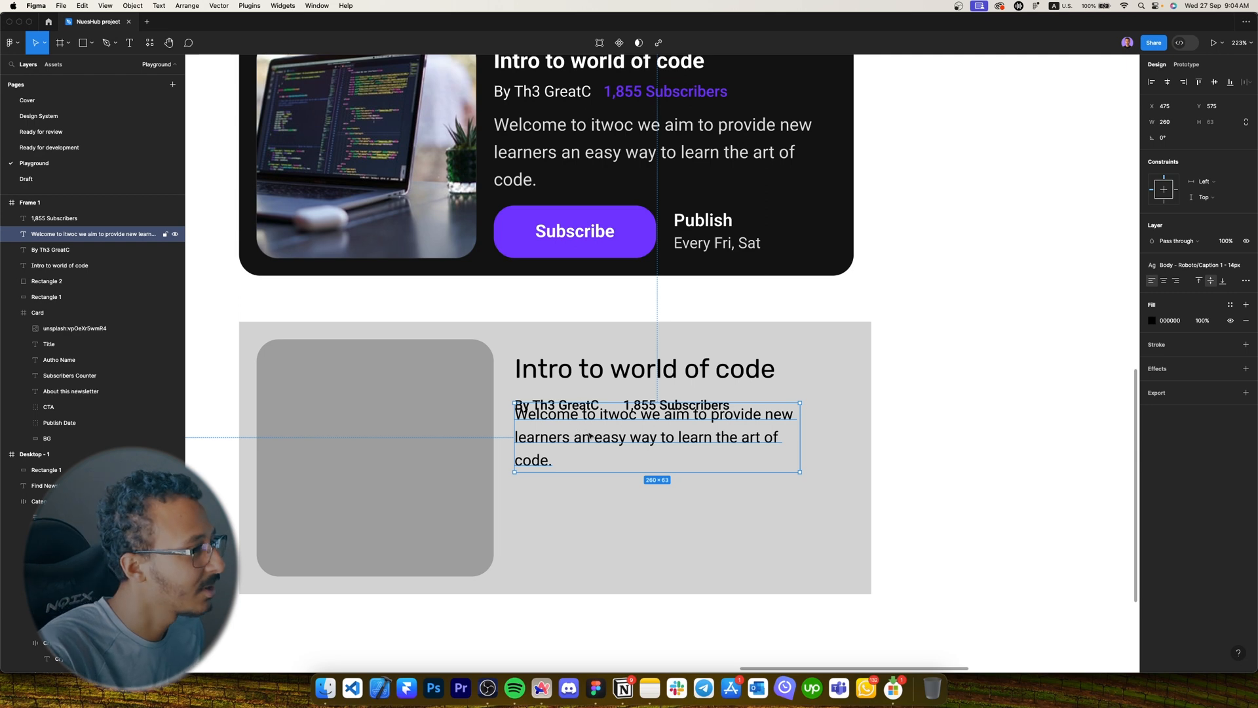
{"action": "left_click_drag", "start_coordinate": [579, 425], "coordinate": [578, 457]}
{"action": "scroll", "coordinate": [593, 423], "scroll_direction": "up", "scroll_amount": 3}
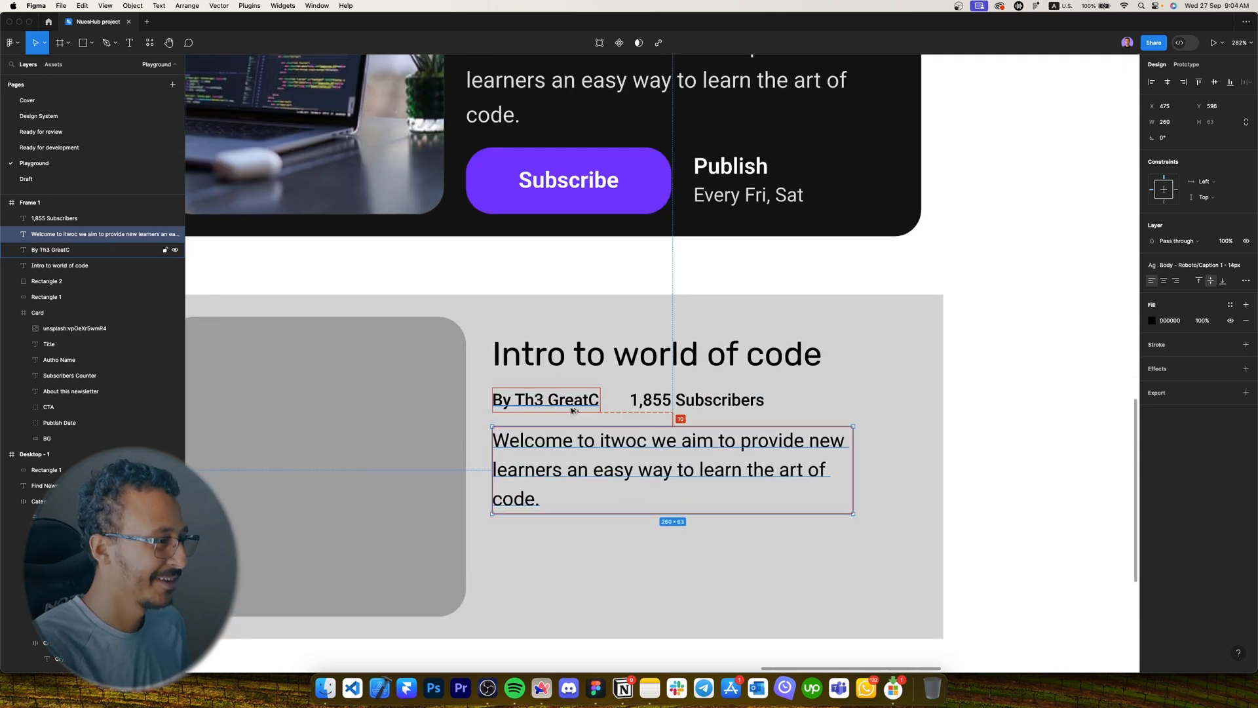
{"action": "scroll", "coordinate": [587, 497], "scroll_direction": "down", "scroll_amount": 5}
{"action": "scroll", "coordinate": [606, 354], "scroll_direction": "down", "scroll_amount": 1}
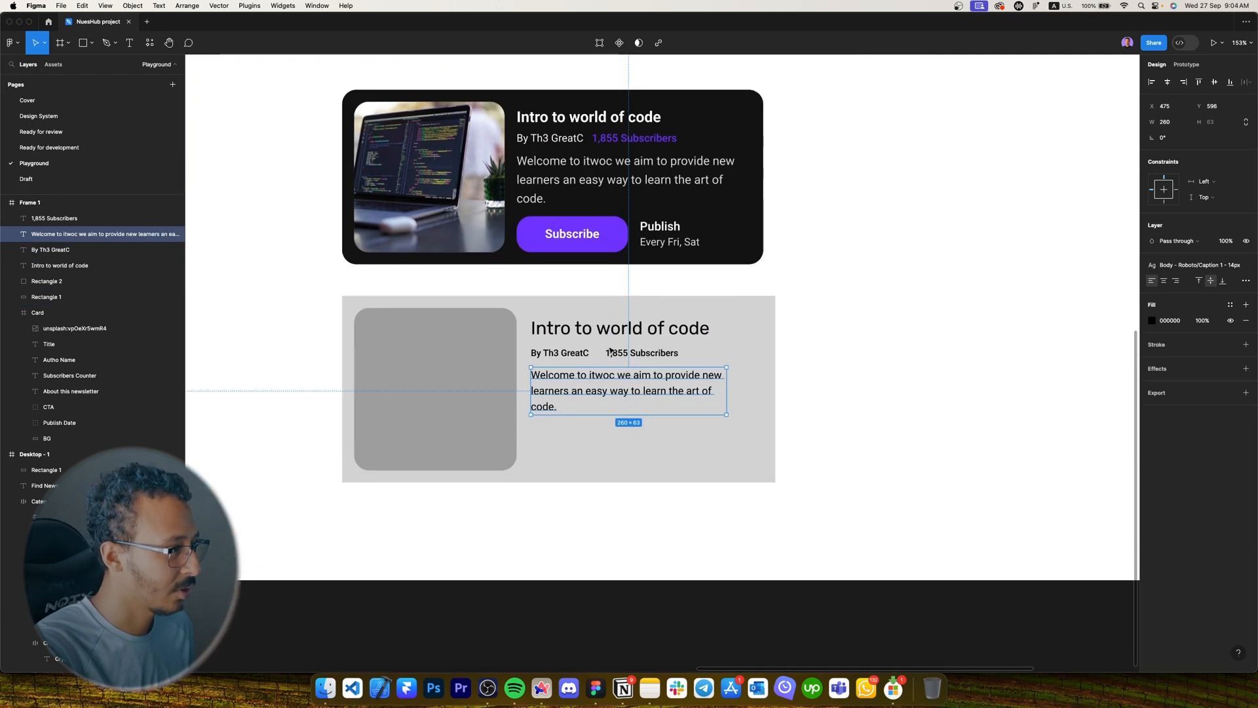
{"action": "scroll", "coordinate": [609, 351], "scroll_direction": "down", "scroll_amount": 5}
{"action": "scroll", "coordinate": [877, 331], "scroll_direction": "left", "scroll_amount": 5}
Copy the hero's Find Newsletter button into the grey card and give it 16 horizontal padding.
{"action": "double_click", "coordinate": [394, 165]}
{"action": "double_click", "coordinate": [394, 165]}
{"action": "key", "text": "super+c"}
{"action": "scroll", "coordinate": [394, 166], "scroll_direction": "right", "scroll_amount": 6}
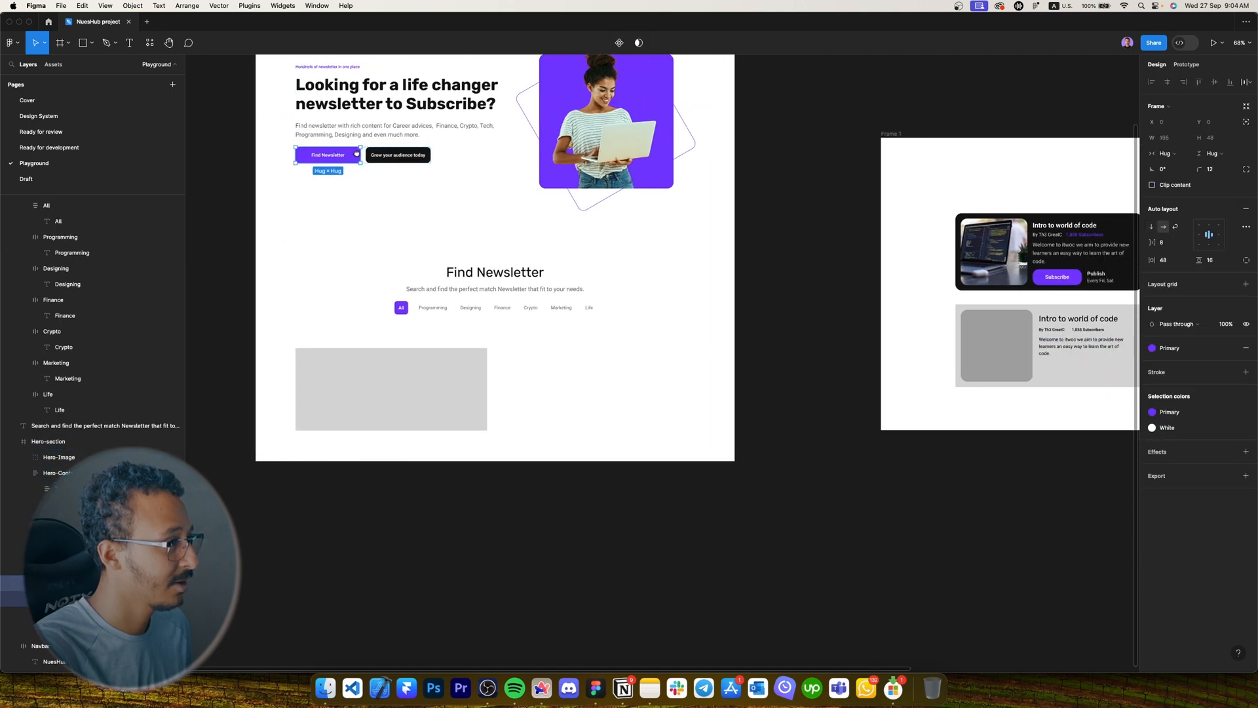
{"action": "key", "text": "super+v"}
{"action": "scroll", "coordinate": [465, 360], "scroll_direction": "up", "scroll_amount": 5}
{"action": "scroll", "coordinate": [950, 377], "scroll_direction": "right", "scroll_amount": 4}
{"action": "scroll", "coordinate": [800, 433], "scroll_direction": "up", "scroll_amount": 4}
{"action": "left_click", "coordinate": [1182, 263]}
{"action": "type", "text": "16"}
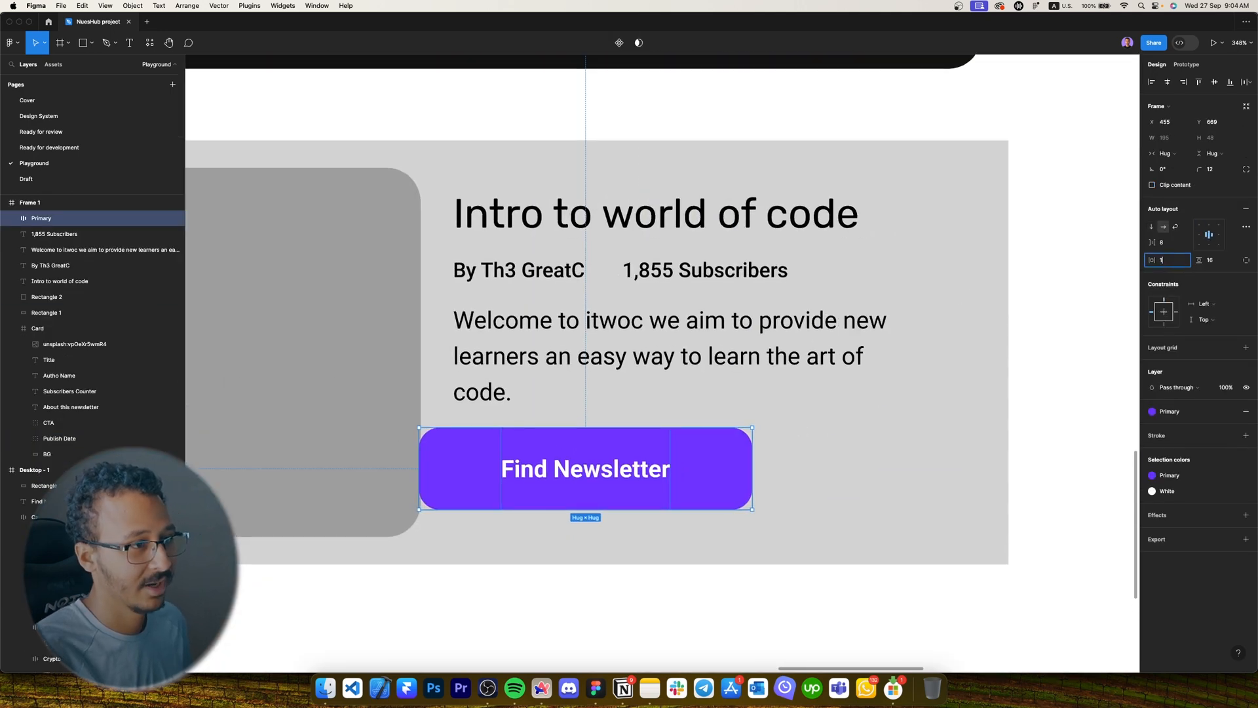
{"action": "key", "text": "Return"}
{"action": "key", "text": "Return"}
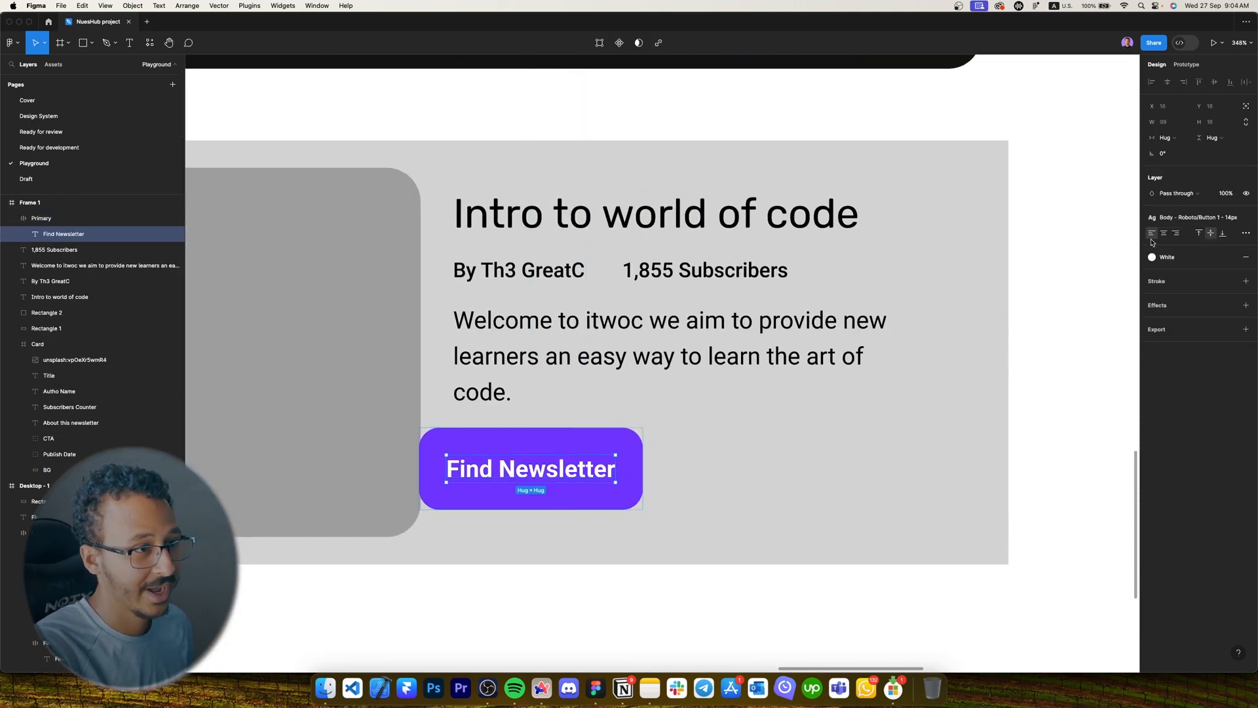
Apply the Button 1 - 12px text style and set the button's padding to 12 on both axes.
{"action": "left_click", "coordinate": [1167, 225]}
{"action": "type", "text": "12"}
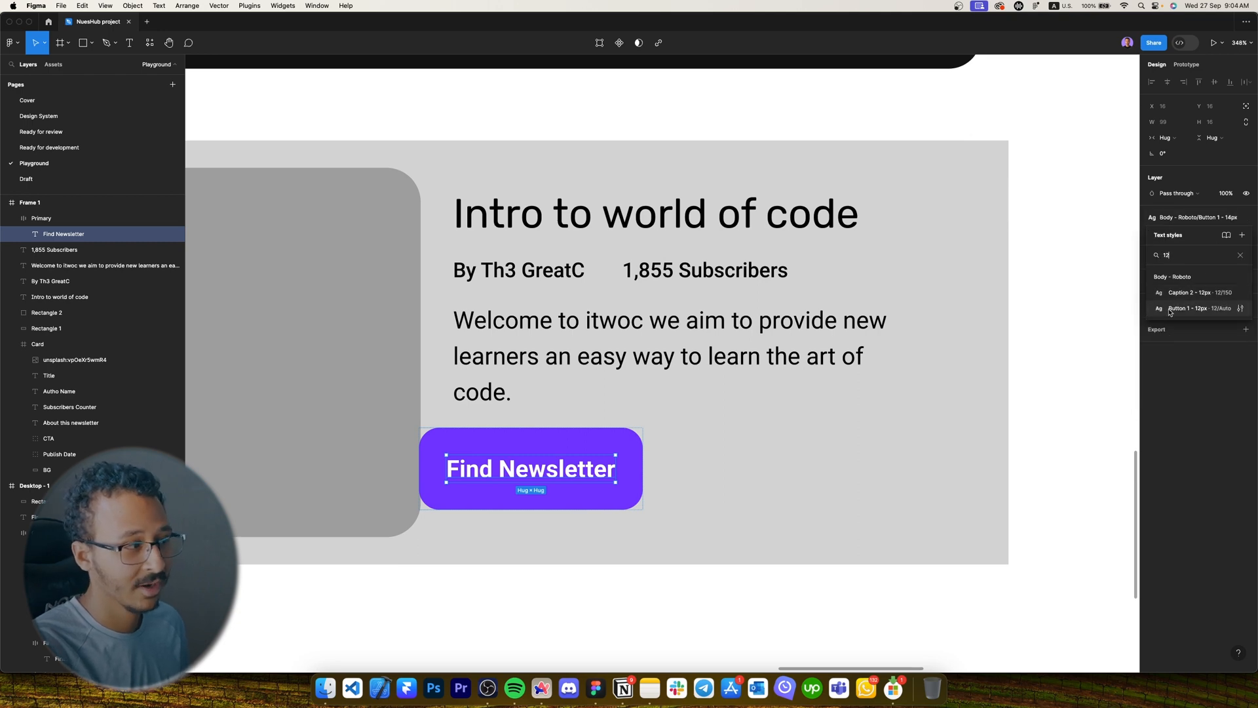
{"action": "left_click", "coordinate": [1179, 308]}
{"action": "key", "text": "Escape"}
{"action": "left_click", "coordinate": [1215, 259]}
{"action": "left_click", "coordinate": [1172, 263]}
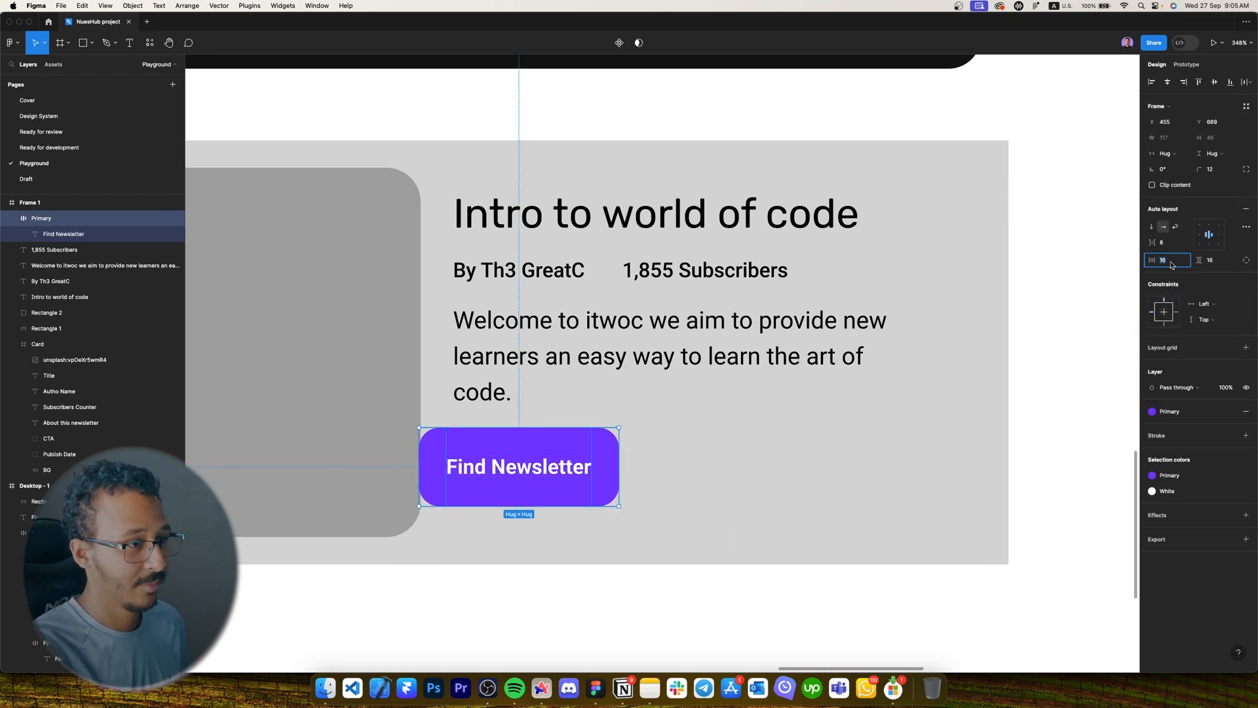
{"action": "type", "text": "12"}
{"action": "key", "text": "Tab"}
{"action": "type", "text": "12"}
{"action": "key", "text": "Return"}
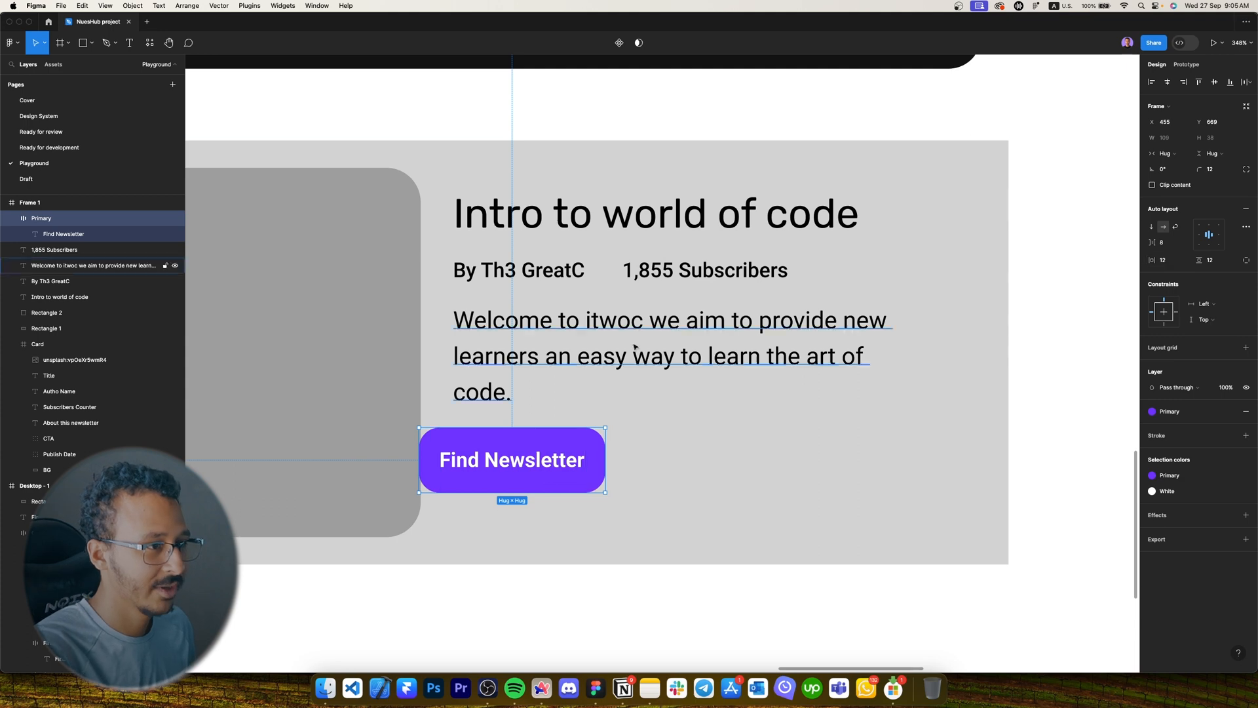
Move the button under the description, left-aligned, and relabel it 'Subscribe'.
{"action": "left_click_drag", "start_coordinate": [491, 438], "coordinate": [520, 449]}
{"action": "scroll", "coordinate": [521, 450], "scroll_direction": "down", "scroll_amount": 4}
{"action": "double_click", "coordinate": [521, 456]}
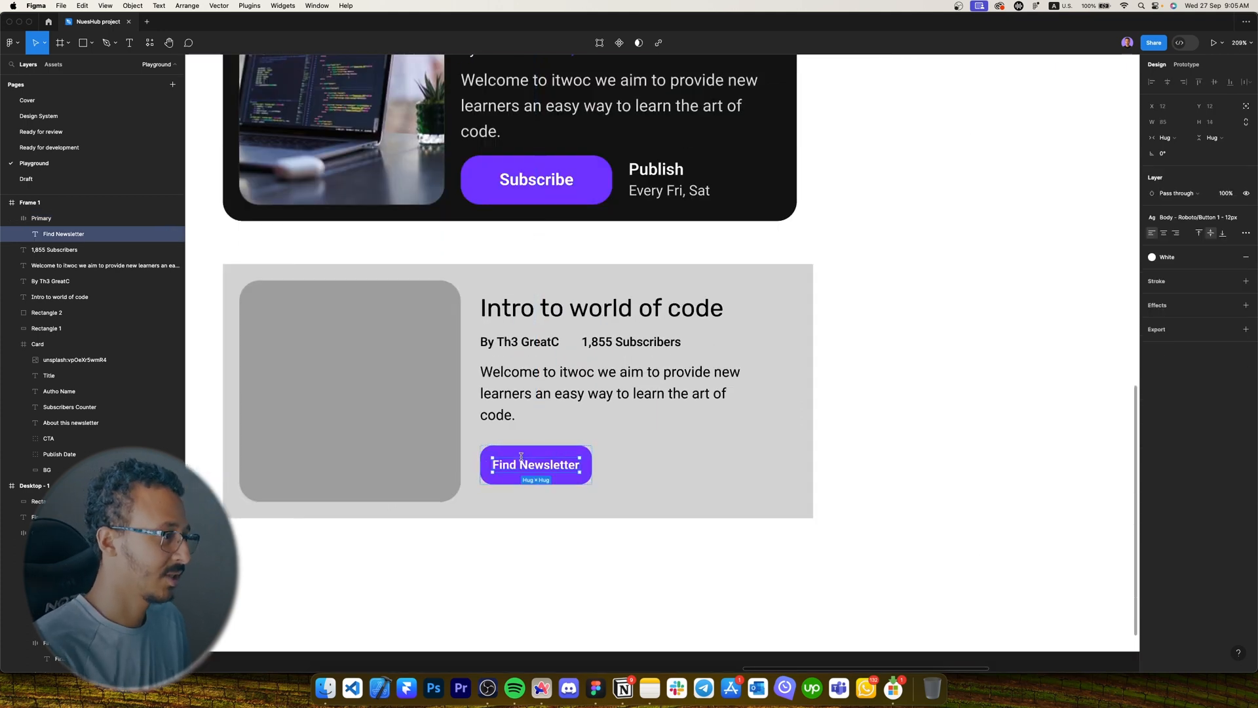
{"action": "double_click", "coordinate": [521, 456]}
{"action": "type", "text": "Subscribe"}
{"action": "key", "text": "Escape"}
Add a narrow 'Publish' text beside the button, copied from the description.
{"action": "scroll", "coordinate": [642, 459], "scroll_direction": "up", "scroll_amount": 2}
{"action": "left_click_drag", "start_coordinate": [498, 361], "coordinate": [601, 447]}
{"action": "double_click", "coordinate": [601, 447]}
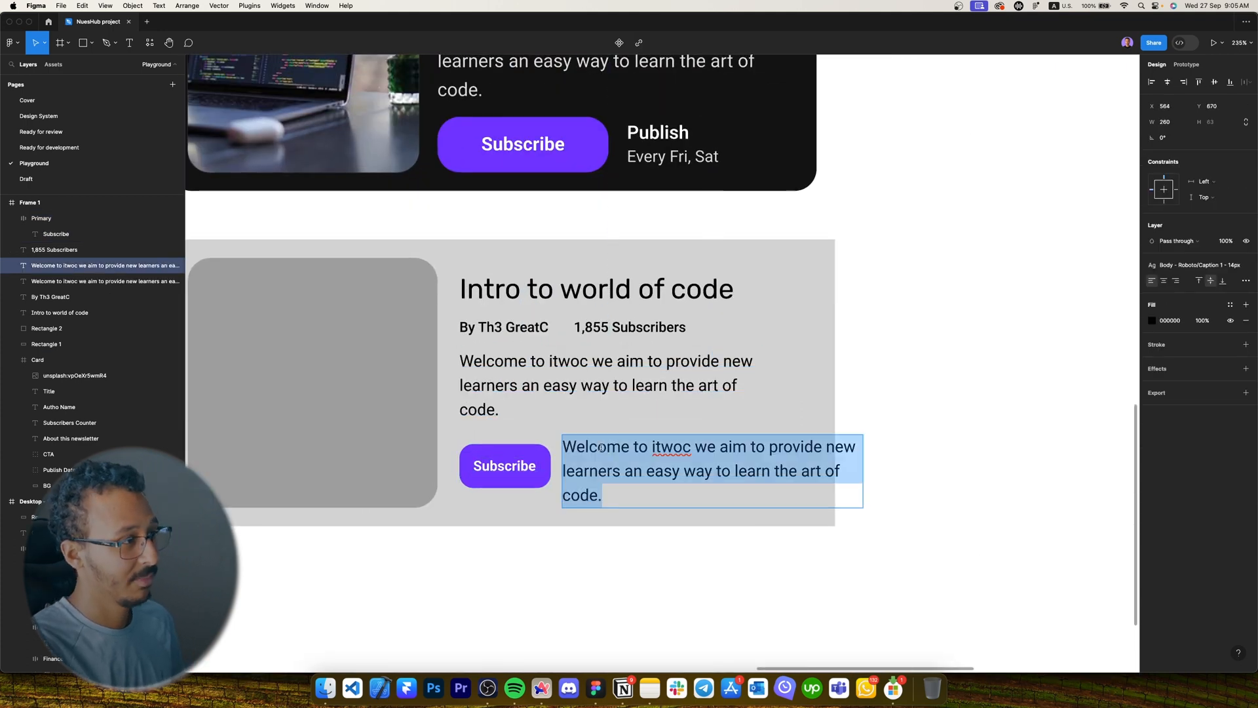
{"action": "key", "text": "Caps_Lock"}
{"action": "type", "text": "P"}
{"action": "key", "text": "Caps_Lock"}
{"action": "type", "text": "ublish"}
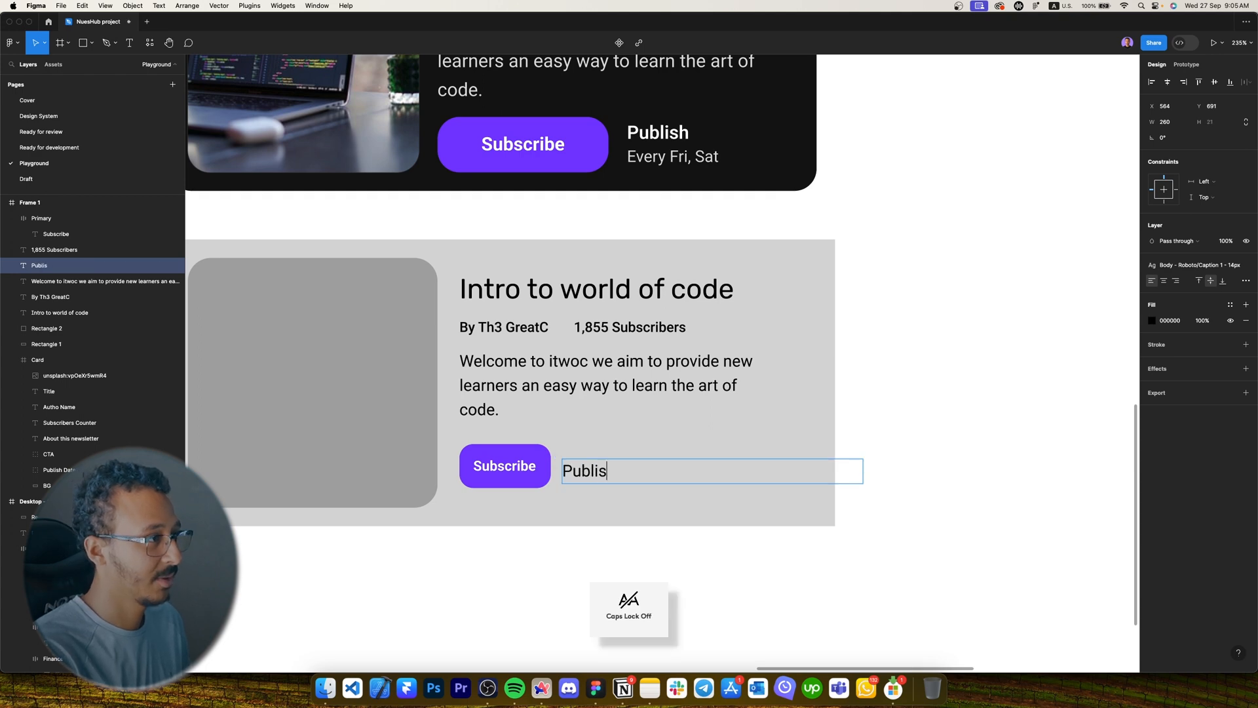
{"action": "key", "text": "Escape"}
{"action": "left_click_drag", "start_coordinate": [863, 473], "coordinate": [617, 476]}
{"action": "left_click_drag", "start_coordinate": [606, 475], "coordinate": [613, 460]}
Place an 'Every Fri, Sat' text below Publish, copied from the 1,855 Subscribers text.
{"action": "scroll", "coordinate": [615, 458], "scroll_direction": "down", "scroll_amount": 1}
{"action": "left_click", "coordinate": [626, 322]}
{"action": "left_click_drag", "start_coordinate": [626, 321], "coordinate": [622, 476]}
{"action": "double_click", "coordinate": [613, 471]}
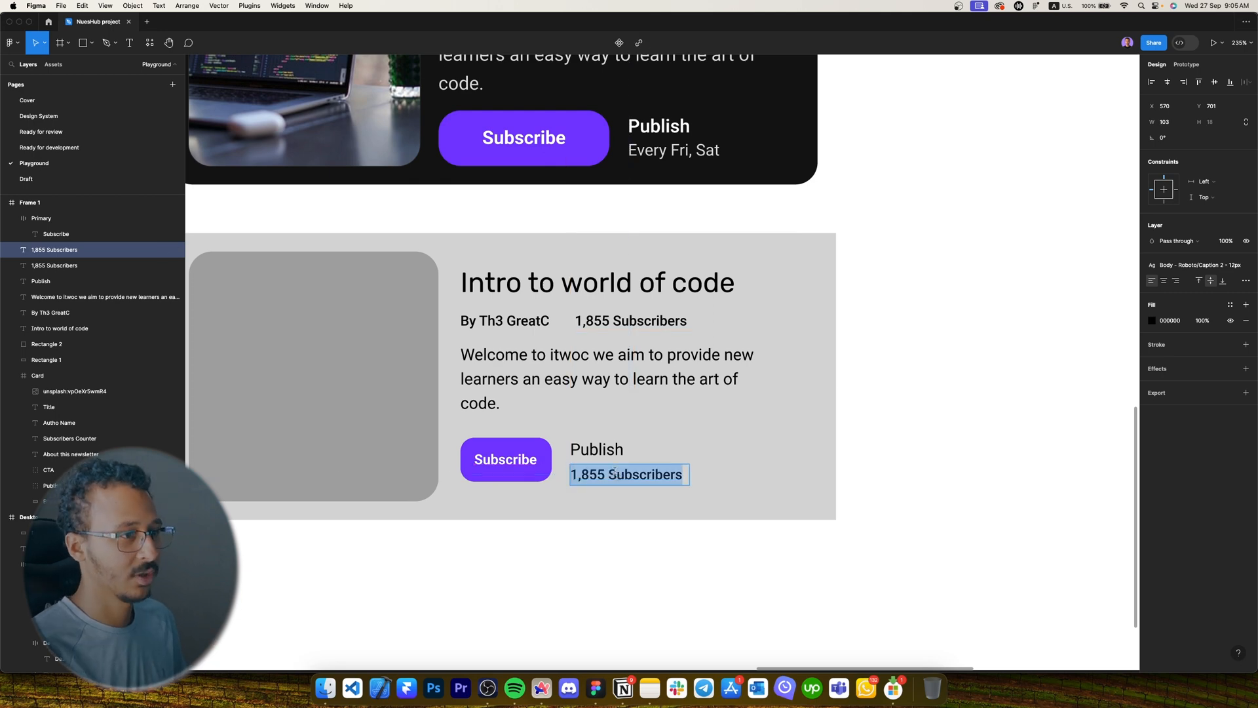
{"action": "type", "text": "Every Fri, Sat"}
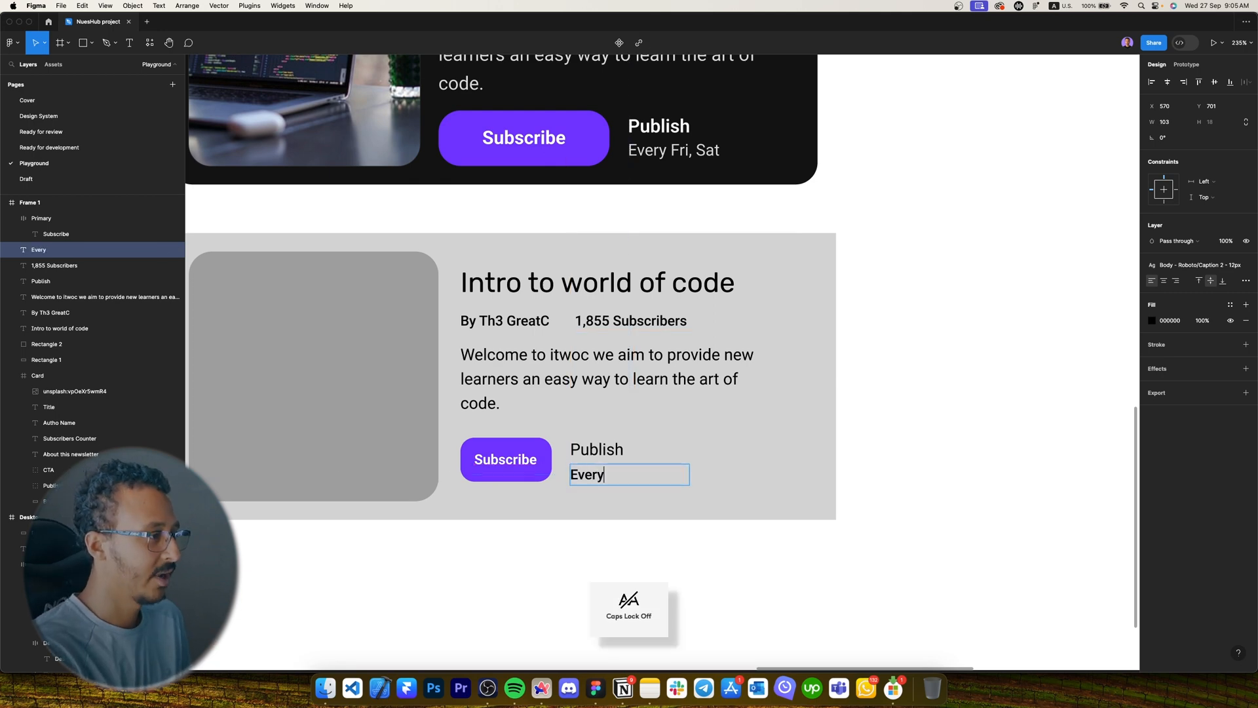
{"action": "key", "text": "Escape"}
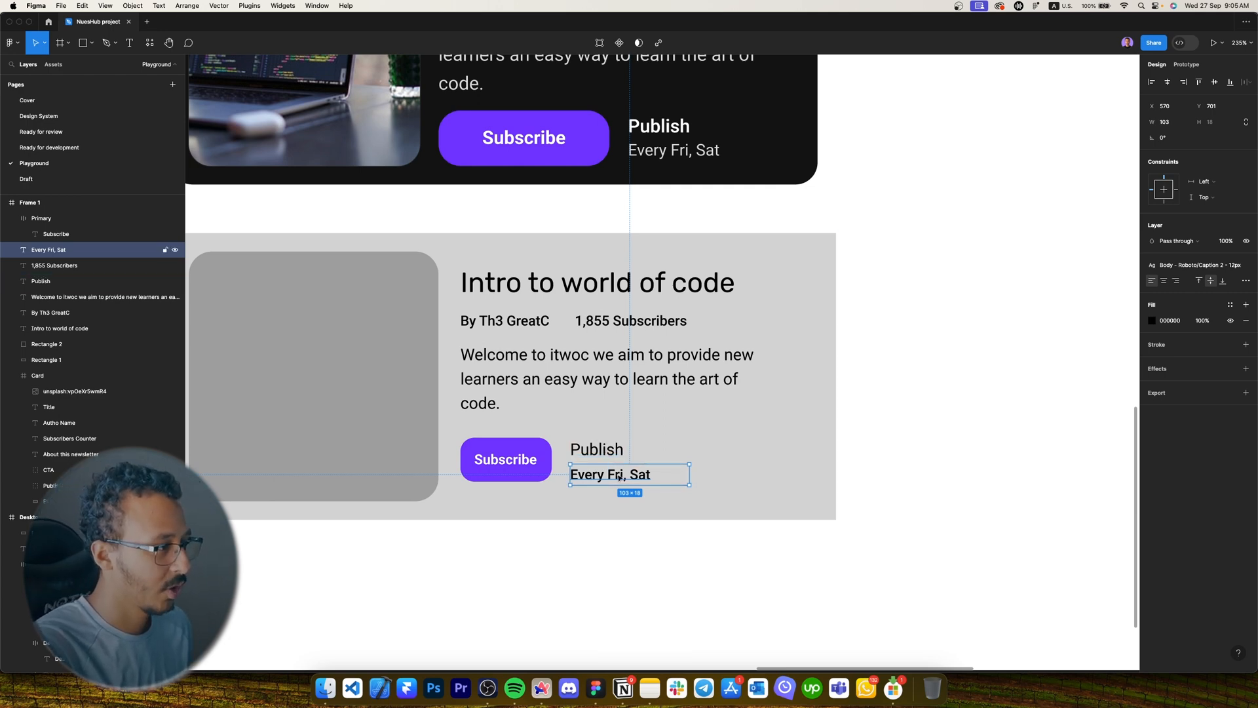
Auto-layout Publish with Every Fri, Sat, and the author with the subscriber count.
{"action": "left_click", "coordinate": [595, 452], "text": "shift"}
{"action": "key", "text": "shift+a"}
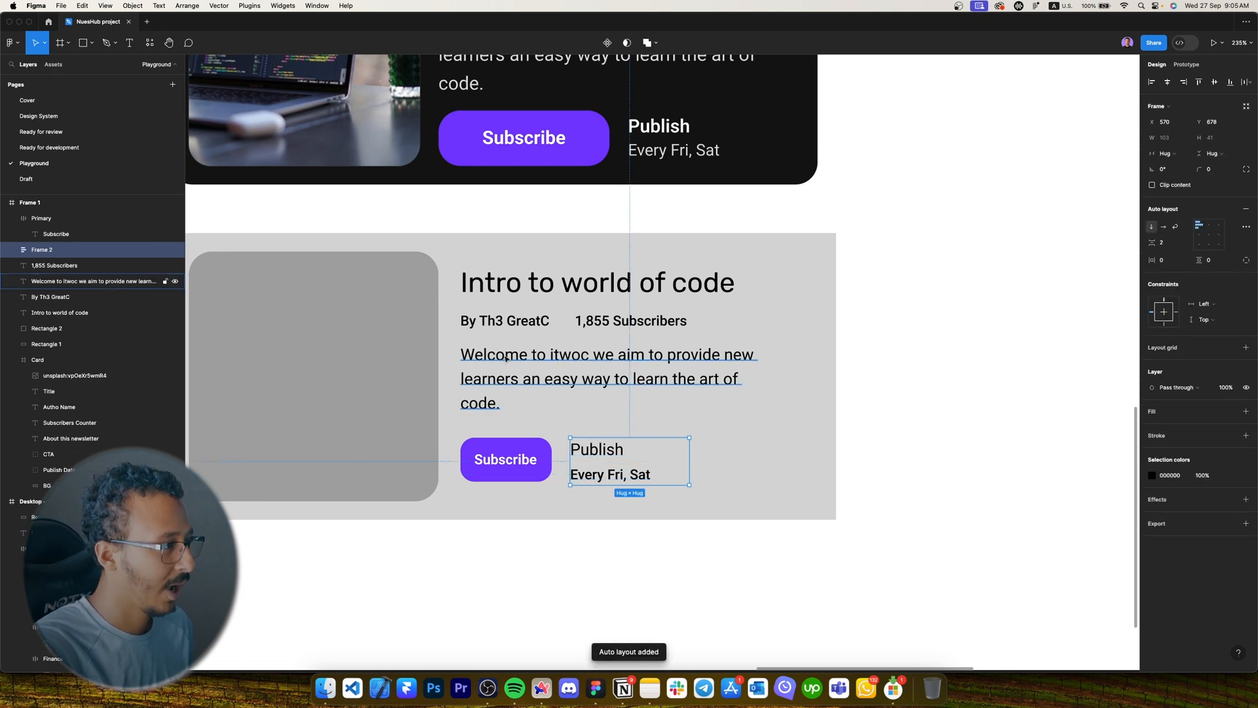
{"action": "left_click", "coordinate": [541, 366]}
{"action": "left_click", "coordinate": [508, 327]}
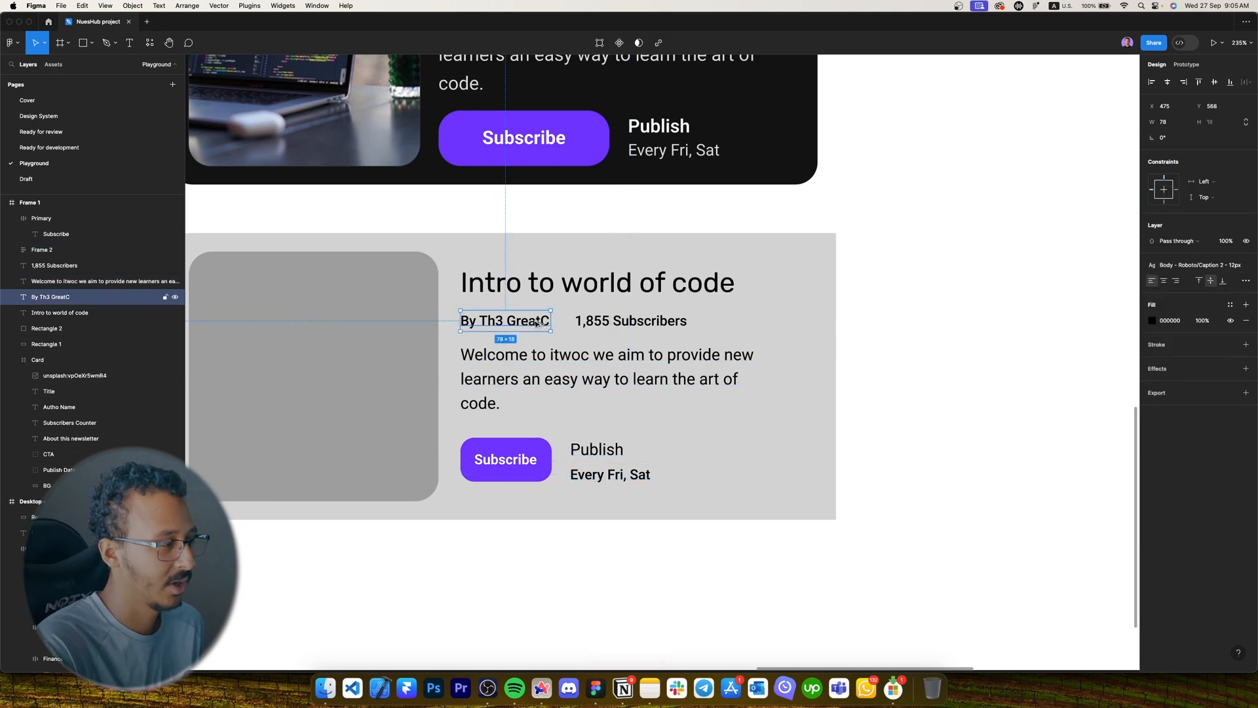
{"action": "left_click", "coordinate": [656, 326], "text": "shift"}
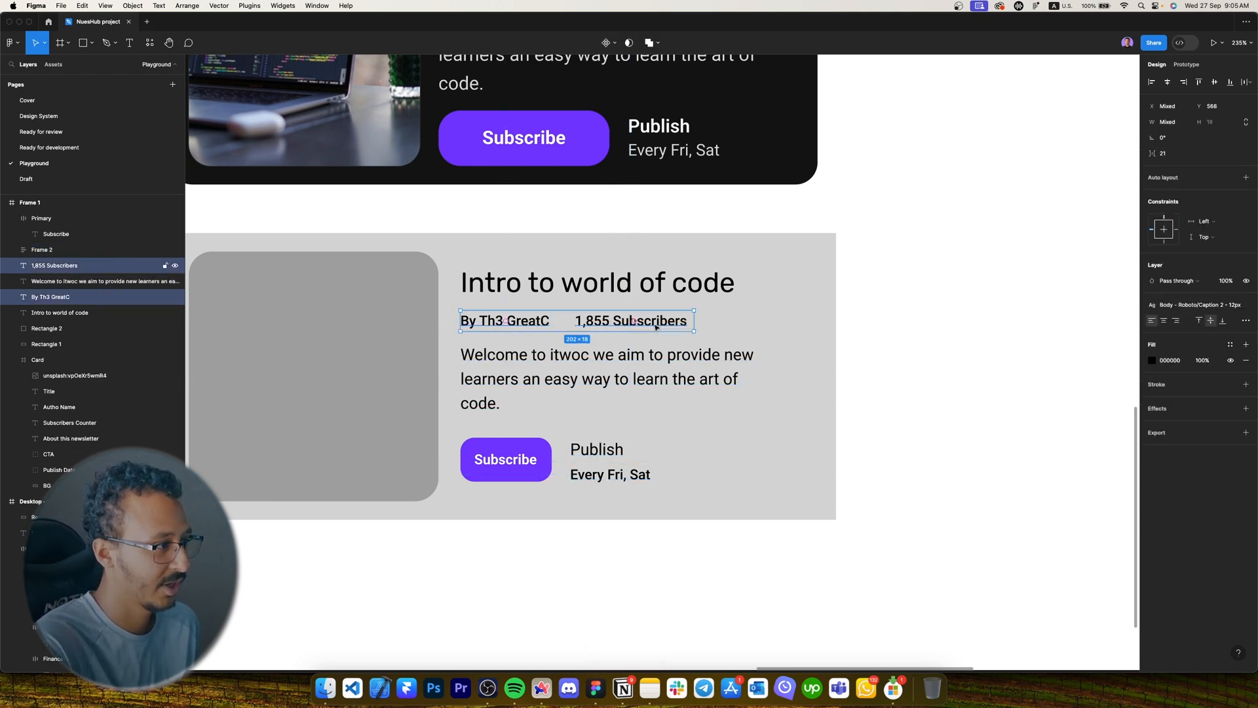
{"action": "key", "text": "shift+a"}
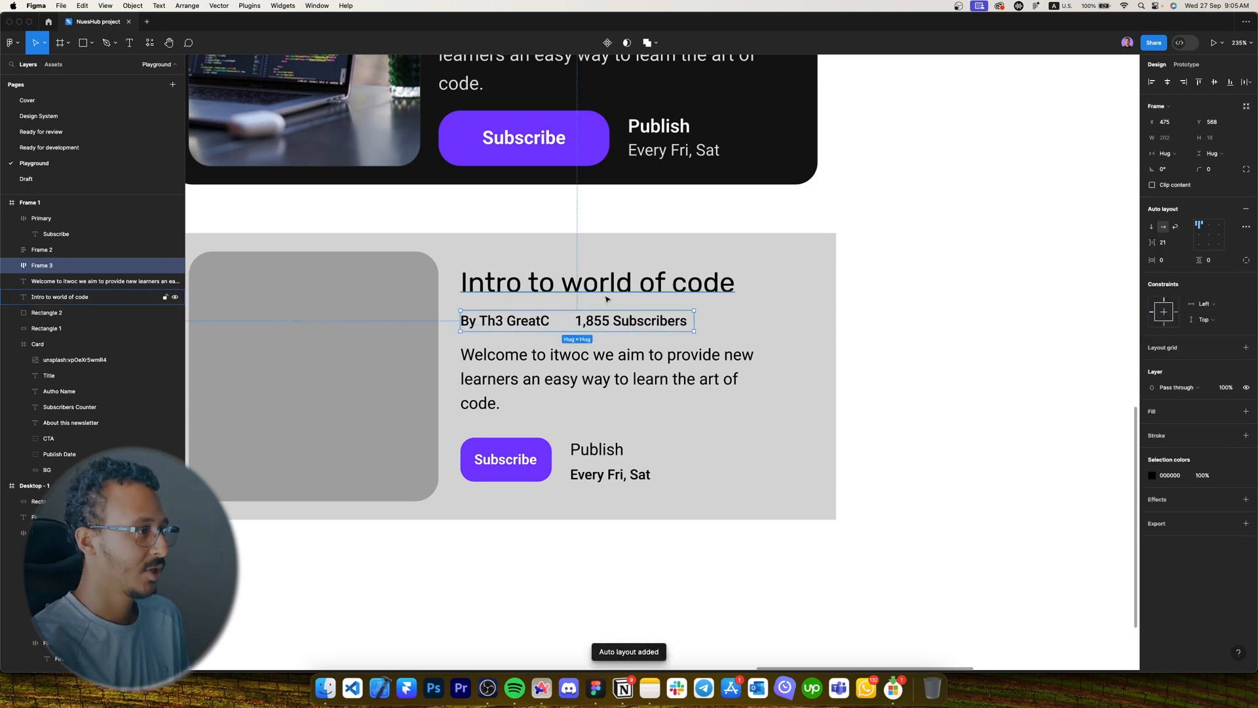
Row the Subscribe button with the Publish stack, then stack title, author row, description and button row vertically.
{"action": "left_click", "coordinate": [599, 373]}
{"action": "left_click", "coordinate": [597, 463]}
{"action": "left_click", "coordinate": [486, 467], "text": "shift"}
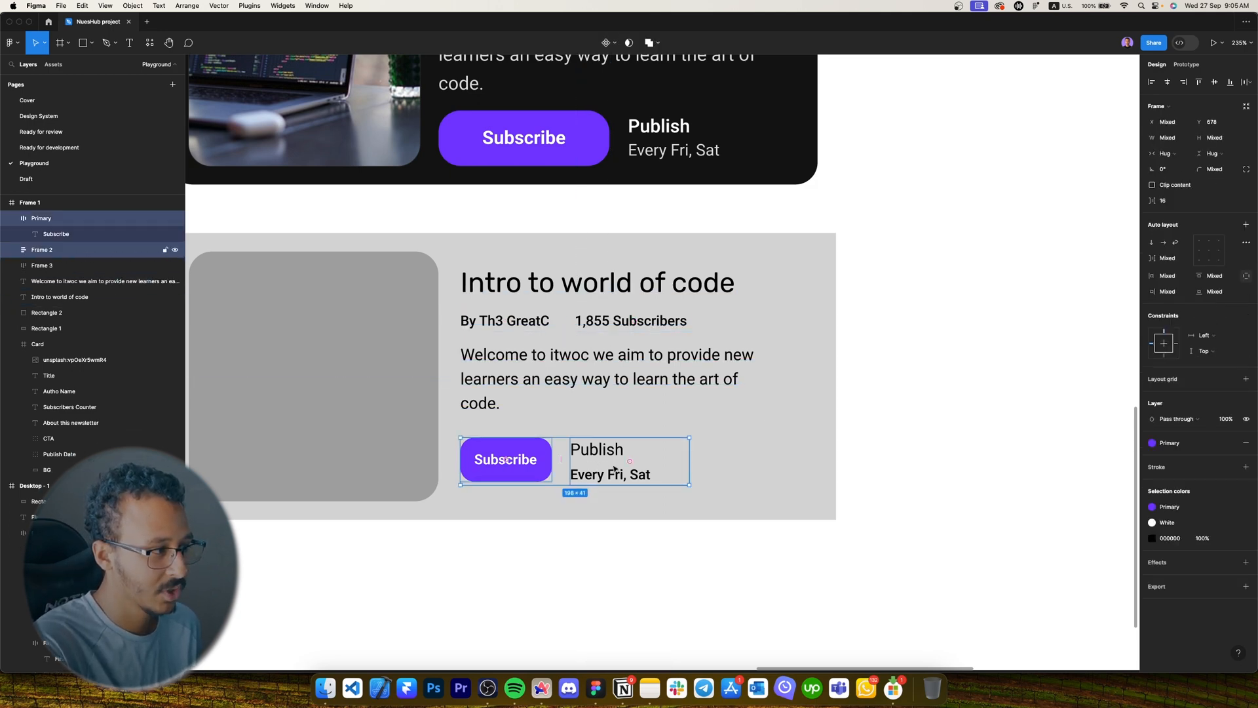
{"action": "key", "text": "shift+a"}
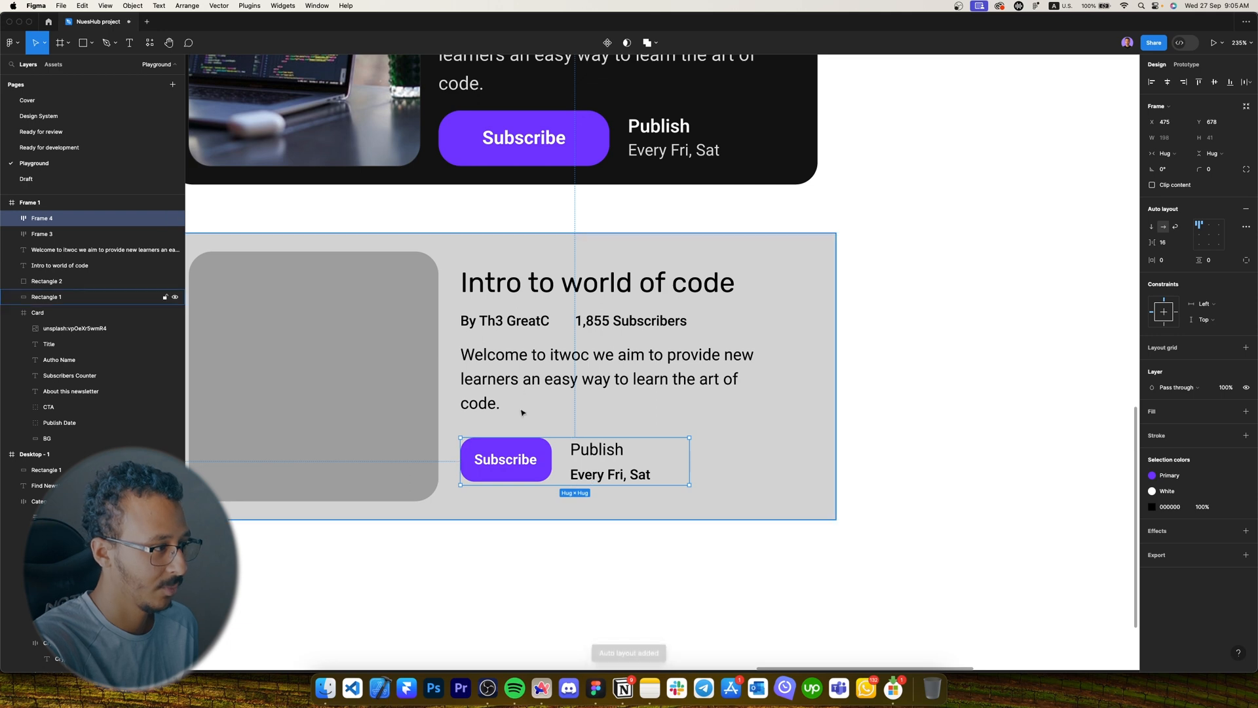
{"action": "left_click", "coordinate": [595, 286]}
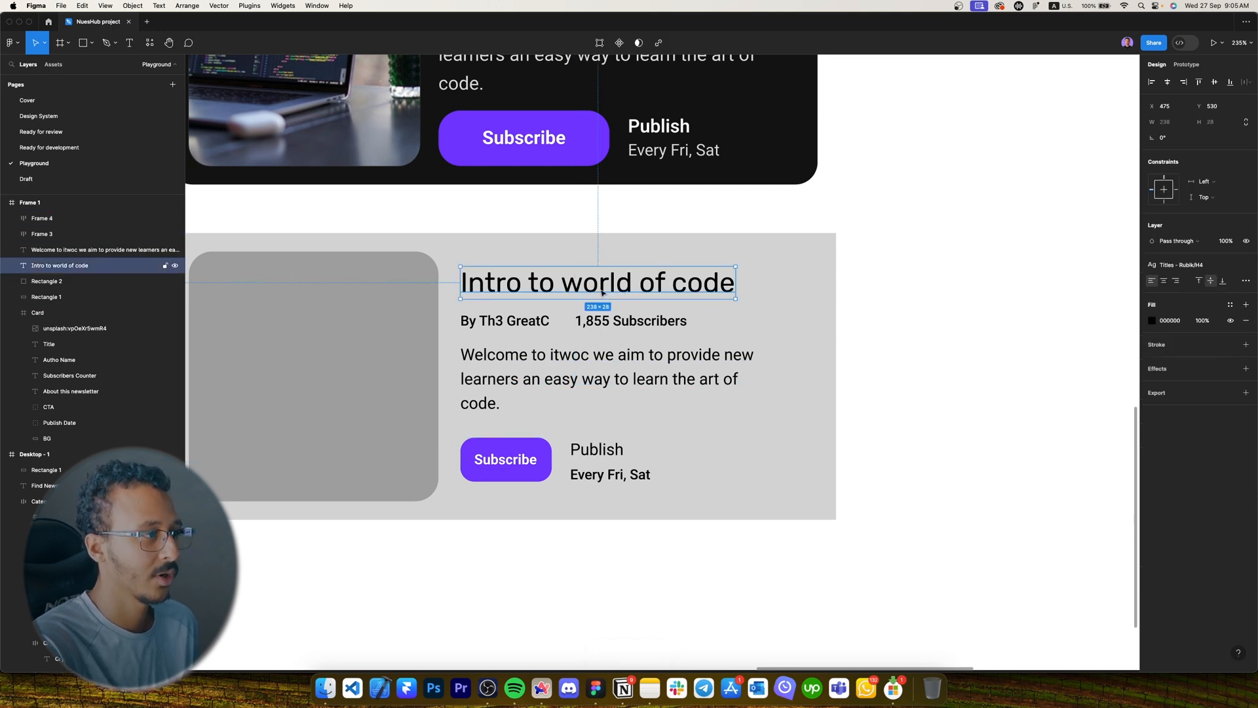
{"action": "left_click", "coordinate": [589, 319], "text": "shift"}
{"action": "left_click", "coordinate": [598, 397], "text": "shift"}
{"action": "left_click", "coordinate": [597, 472], "text": "shift"}
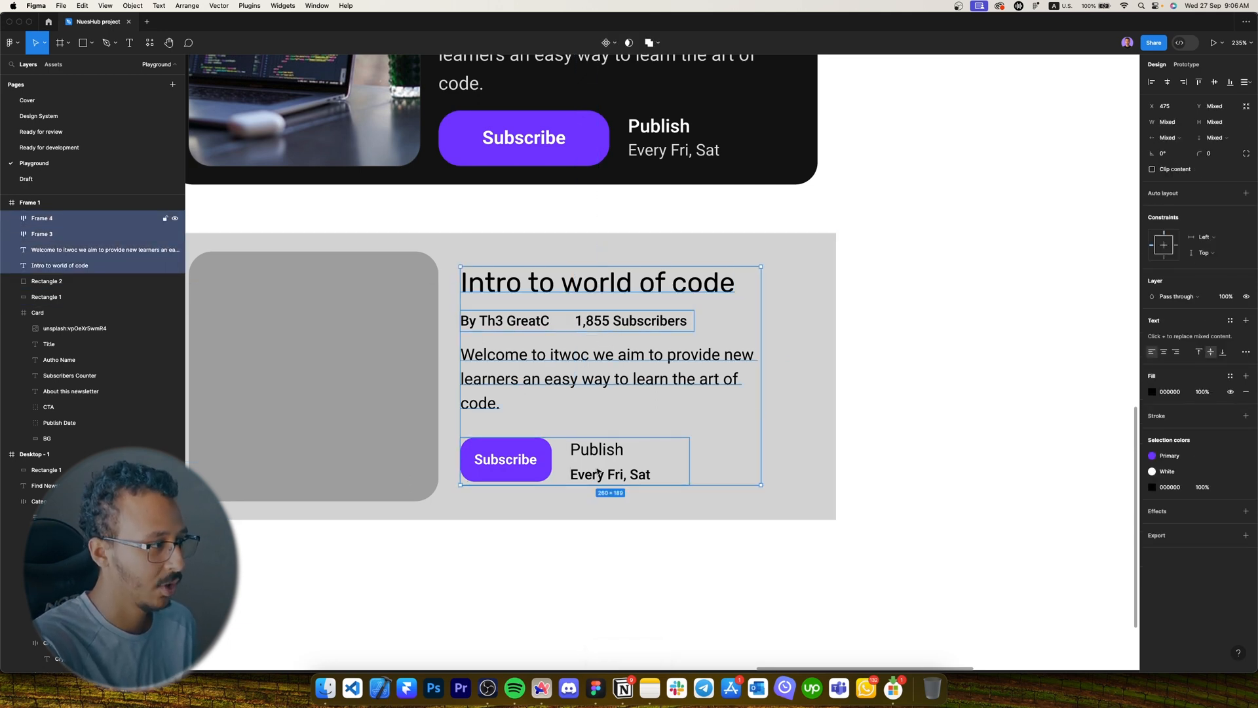
{"action": "key", "text": "shift+a"}
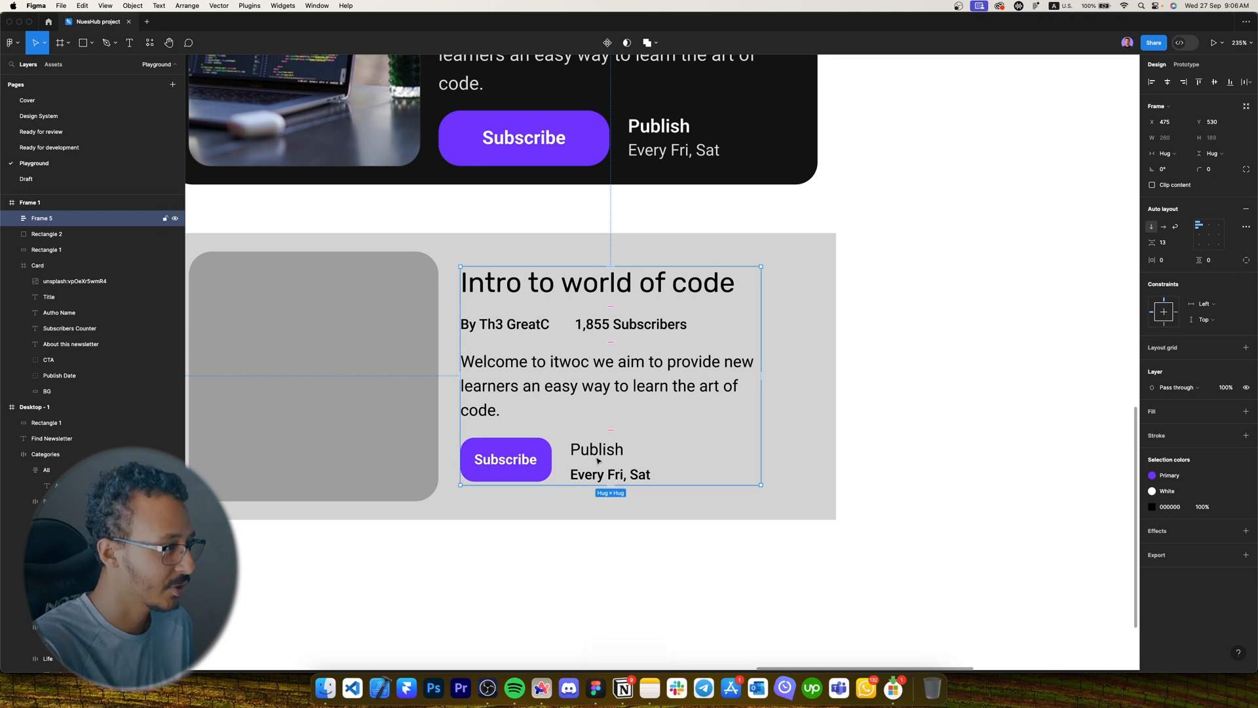
Wrap the grey image placeholder and the text stack together in auto layout.
{"action": "scroll", "coordinate": [600, 412], "scroll_direction": "left", "scroll_amount": 2}
{"action": "left_click", "coordinate": [404, 301]}
{"action": "left_click", "coordinate": [626, 377]}
{"action": "scroll", "coordinate": [527, 392], "scroll_direction": "right", "scroll_amount": 1}
{"action": "left_click", "coordinate": [527, 391], "text": "shift"}
{"action": "scroll", "coordinate": [607, 511], "scroll_direction": "right", "scroll_amount": 2}
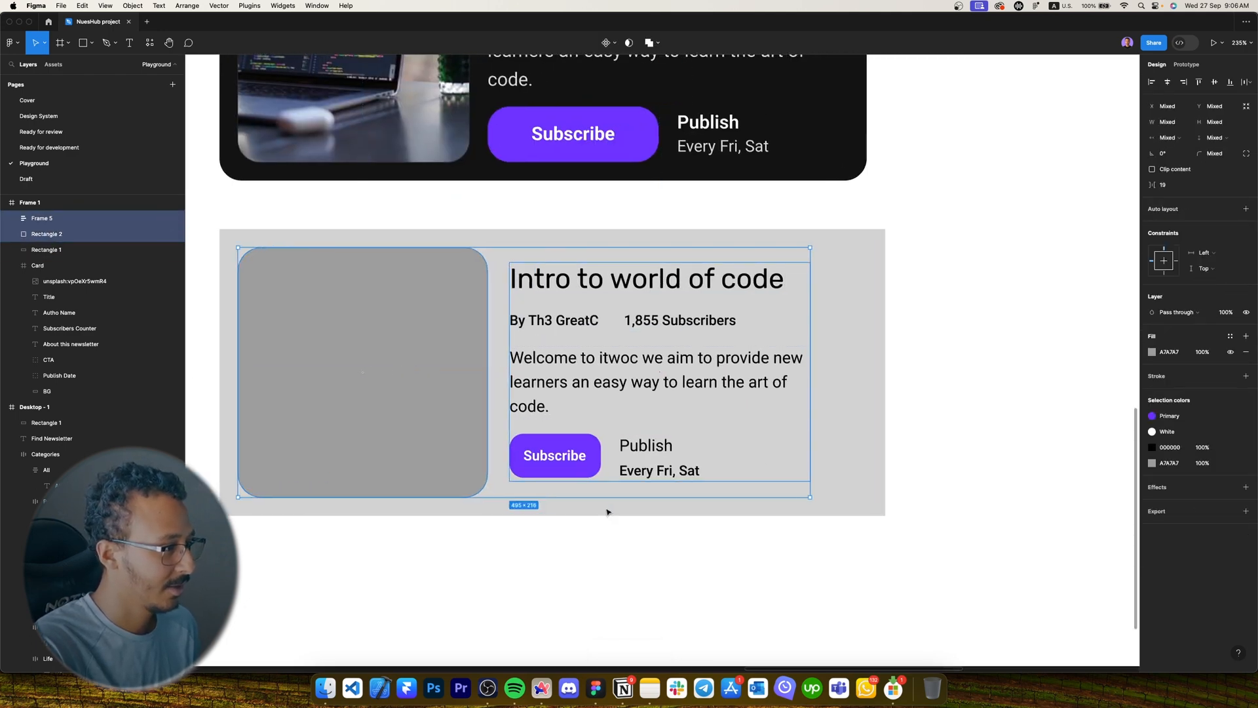
{"action": "scroll", "coordinate": [607, 511], "scroll_direction": "down", "scroll_amount": 3}
{"action": "scroll", "coordinate": [587, 347], "scroll_direction": "up", "scroll_amount": 1}
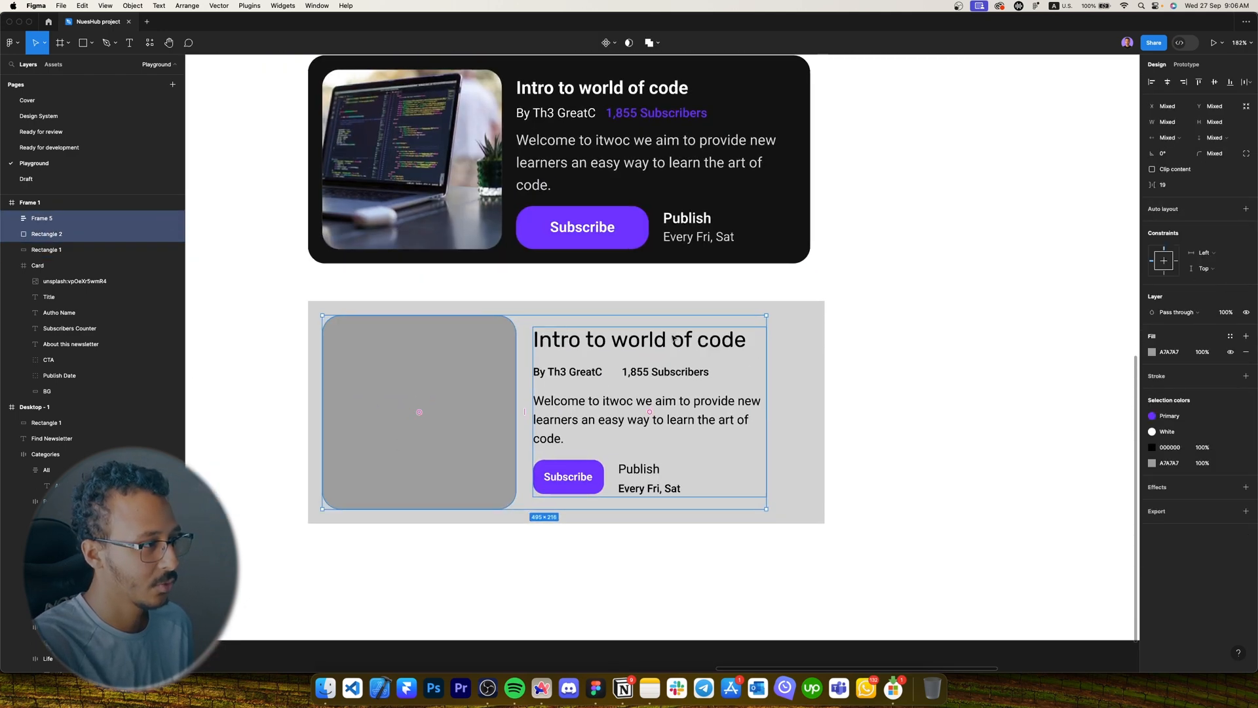
{"action": "key", "text": "shift+a"}
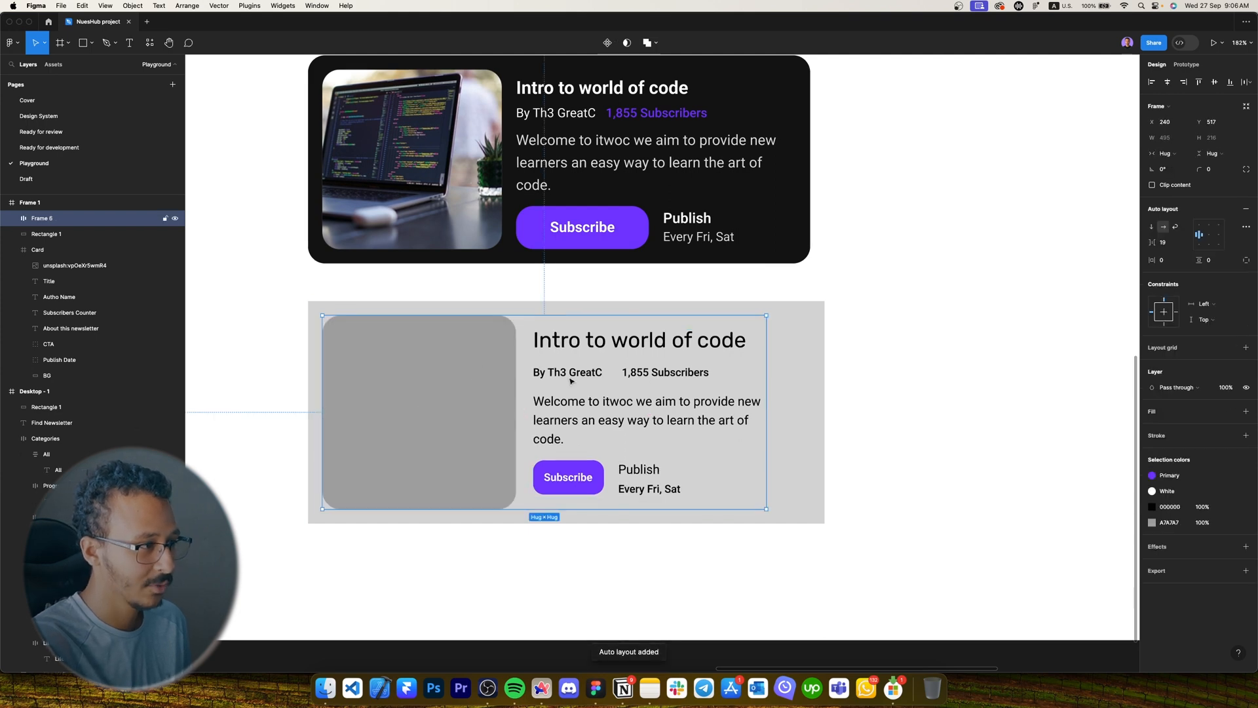
Fix the card at 576 × 240 and move the old grey backdrop aside.
{"action": "left_click", "coordinate": [1175, 154]}
{"action": "left_click", "coordinate": [1175, 139]}
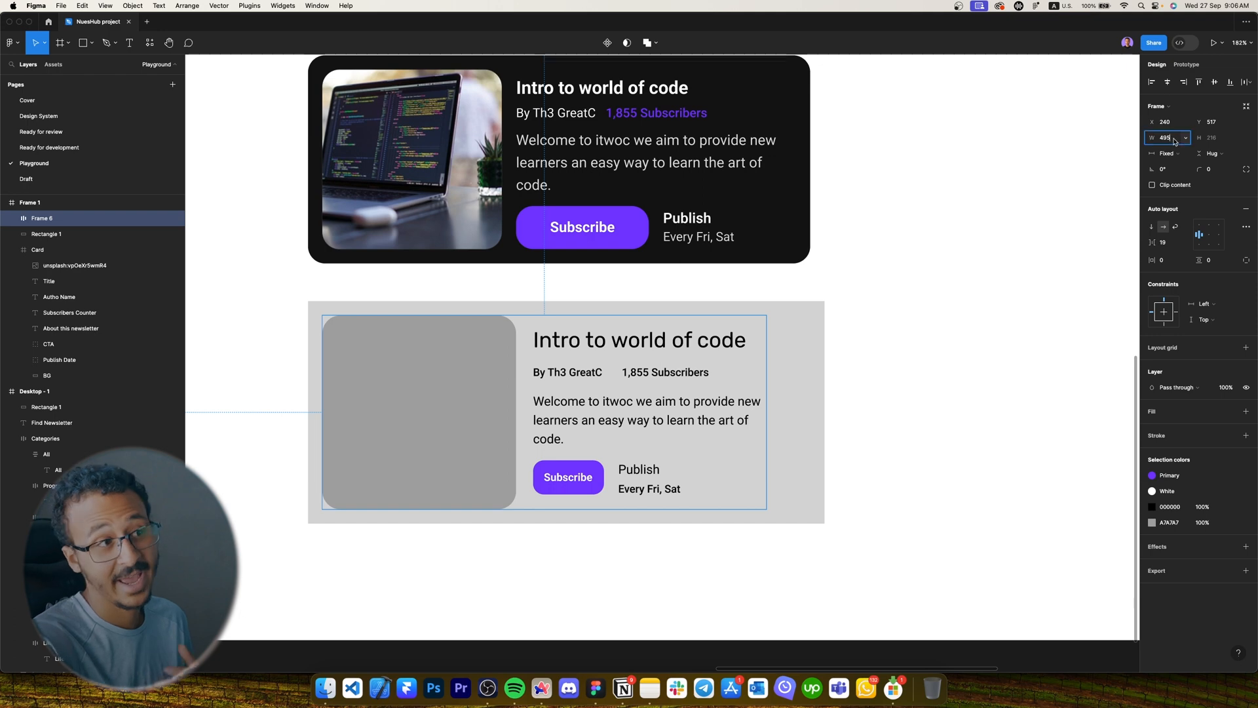
{"action": "left_click", "coordinate": [1174, 141]}
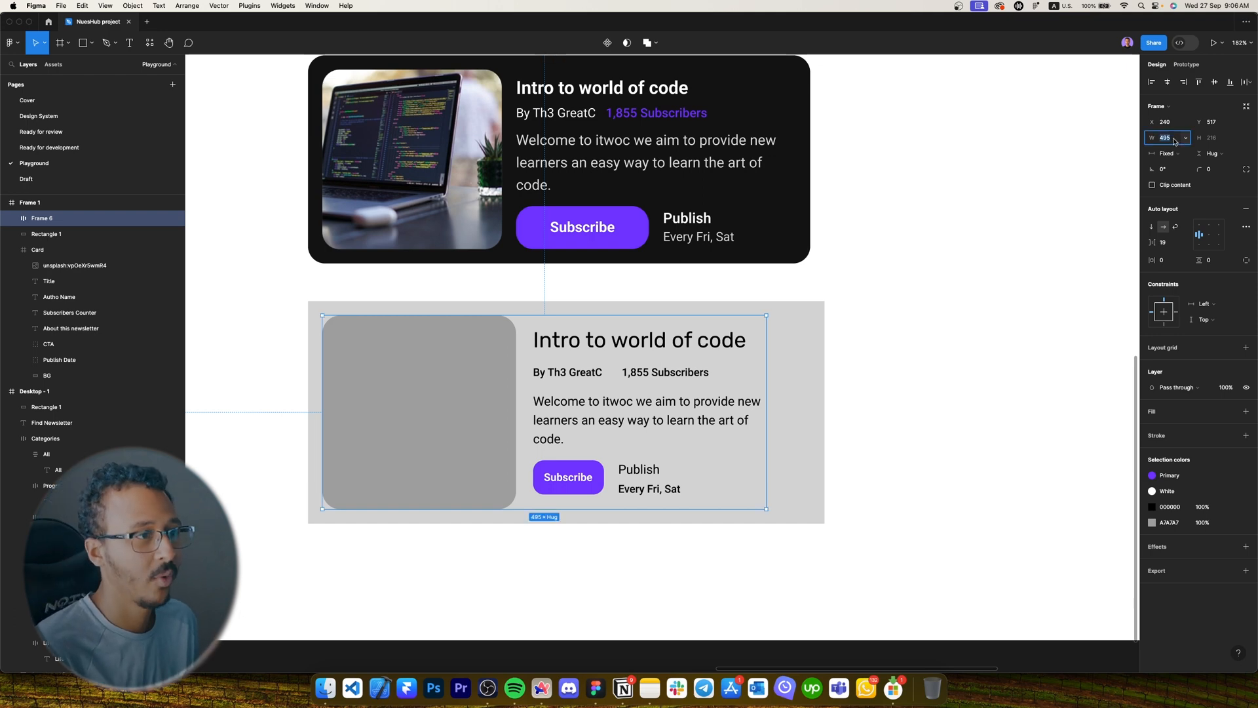
{"action": "type", "text": "576"}
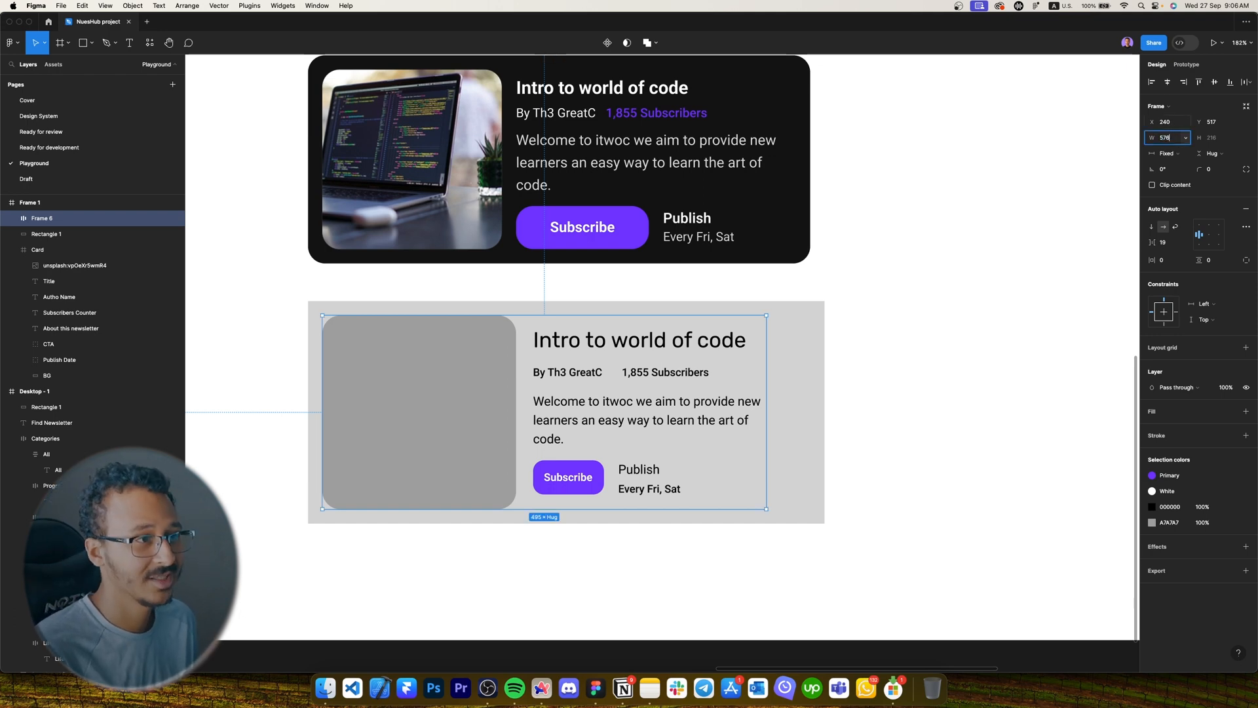
{"action": "key", "text": "Return"}
{"action": "left_click", "coordinate": [1214, 140]}
{"action": "type", "text": "240"}
{"action": "key", "text": "Return"}
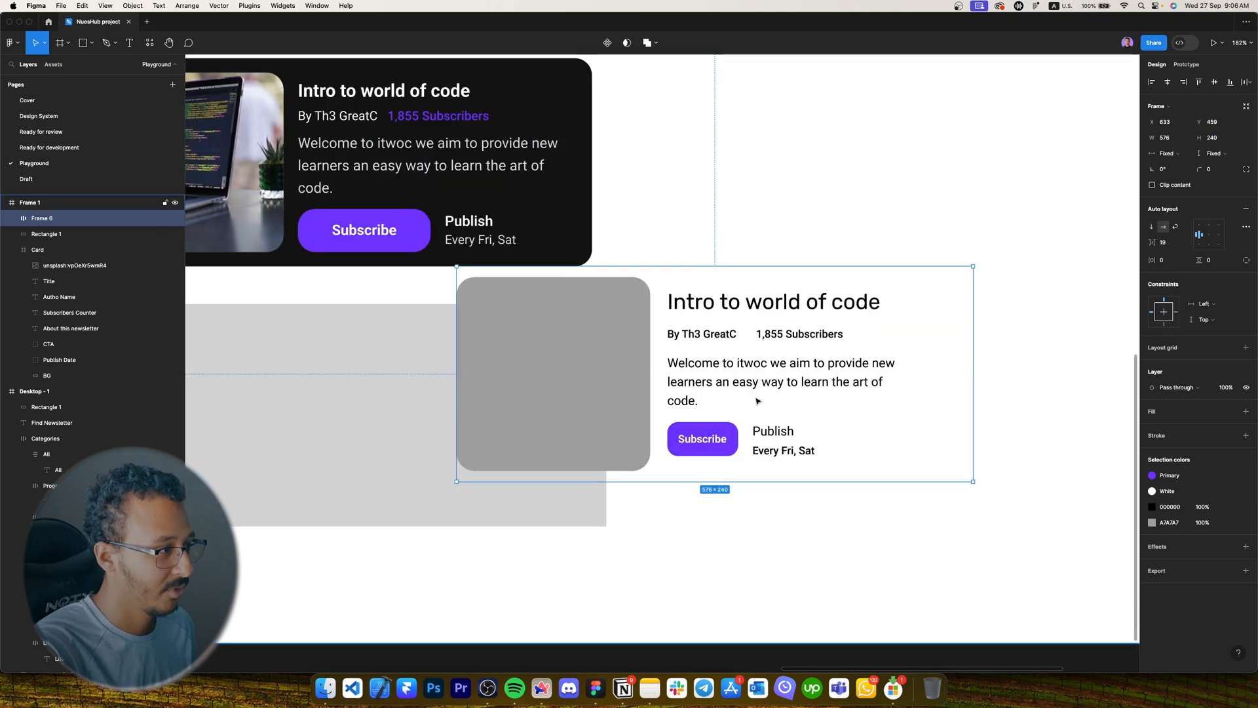
{"action": "scroll", "coordinate": [758, 397], "scroll_direction": "down", "scroll_amount": 5}
{"action": "left_click_drag", "start_coordinate": [508, 405], "coordinate": [448, 405]}
Delete the old grey backdrop, move the new card under the dark card, and fill it #121212.
{"action": "key", "text": "Delete"}
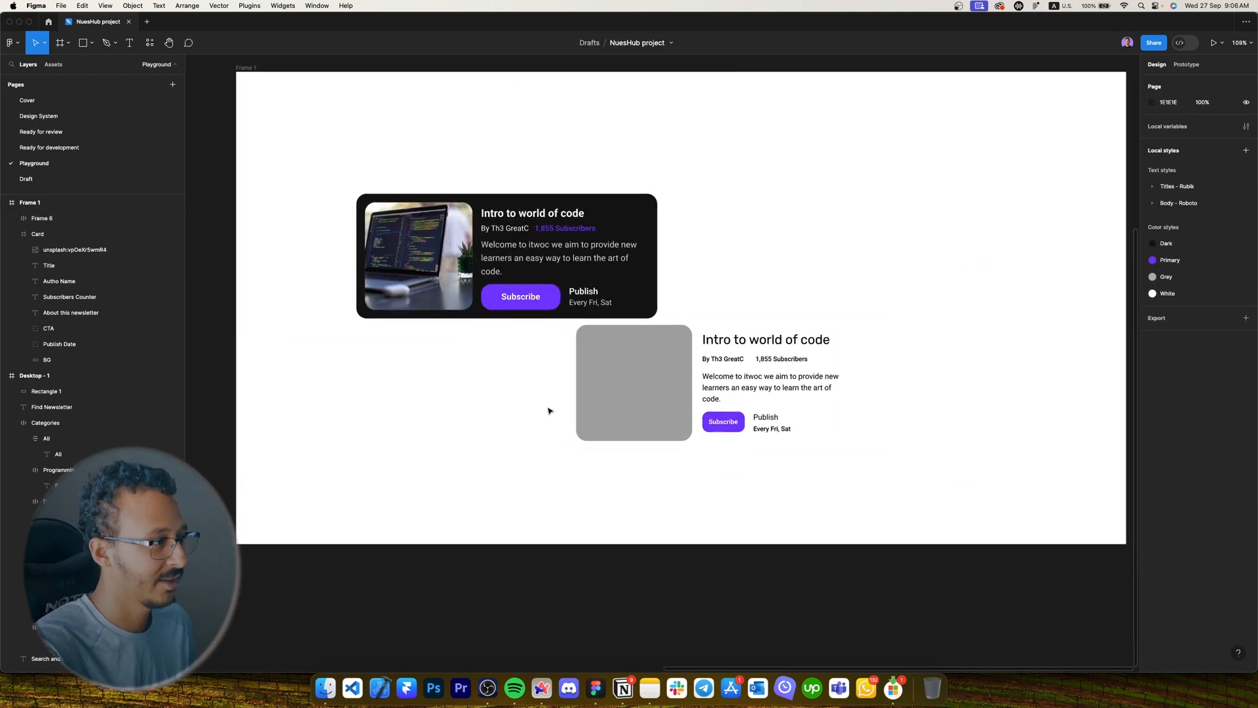
{"action": "left_click_drag", "start_coordinate": [771, 402], "coordinate": [547, 401]}
{"action": "scroll", "coordinate": [547, 401], "scroll_direction": "up", "scroll_amount": 5}
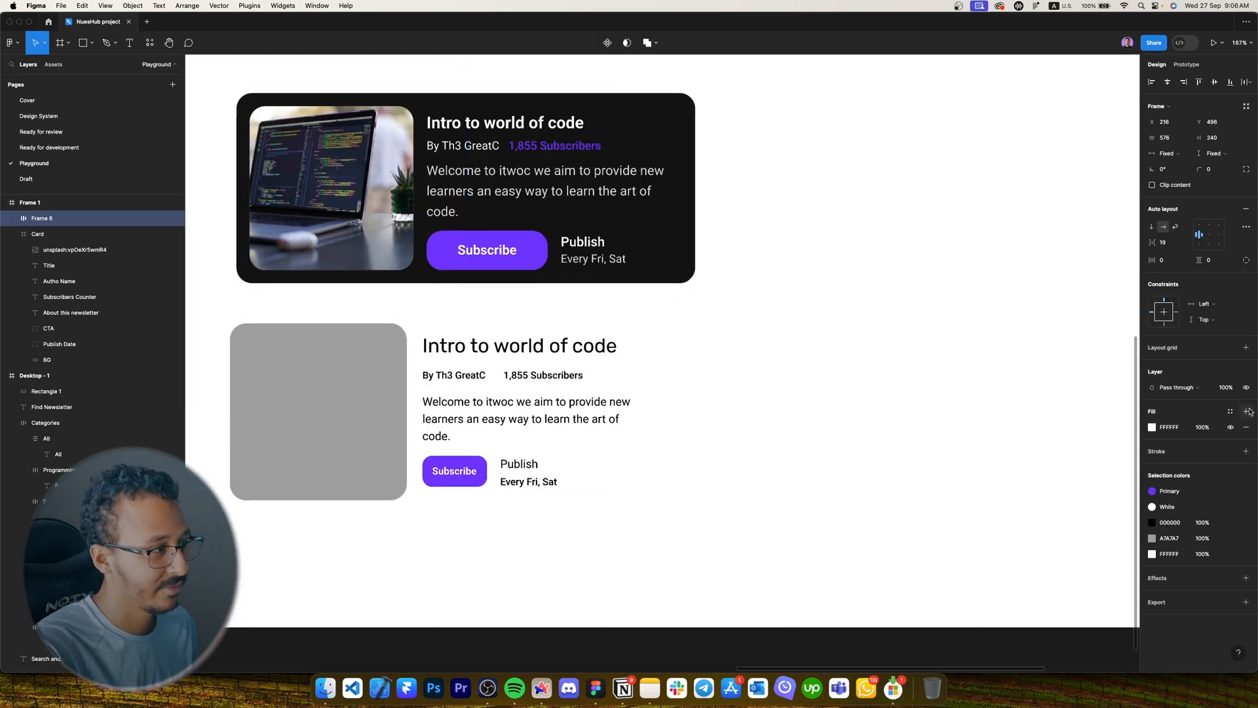
{"action": "left_click", "coordinate": [1246, 410]}
{"action": "left_click", "coordinate": [1166, 429]}
{"action": "type", "text": "121212"}
{"action": "key", "text": "Return"}
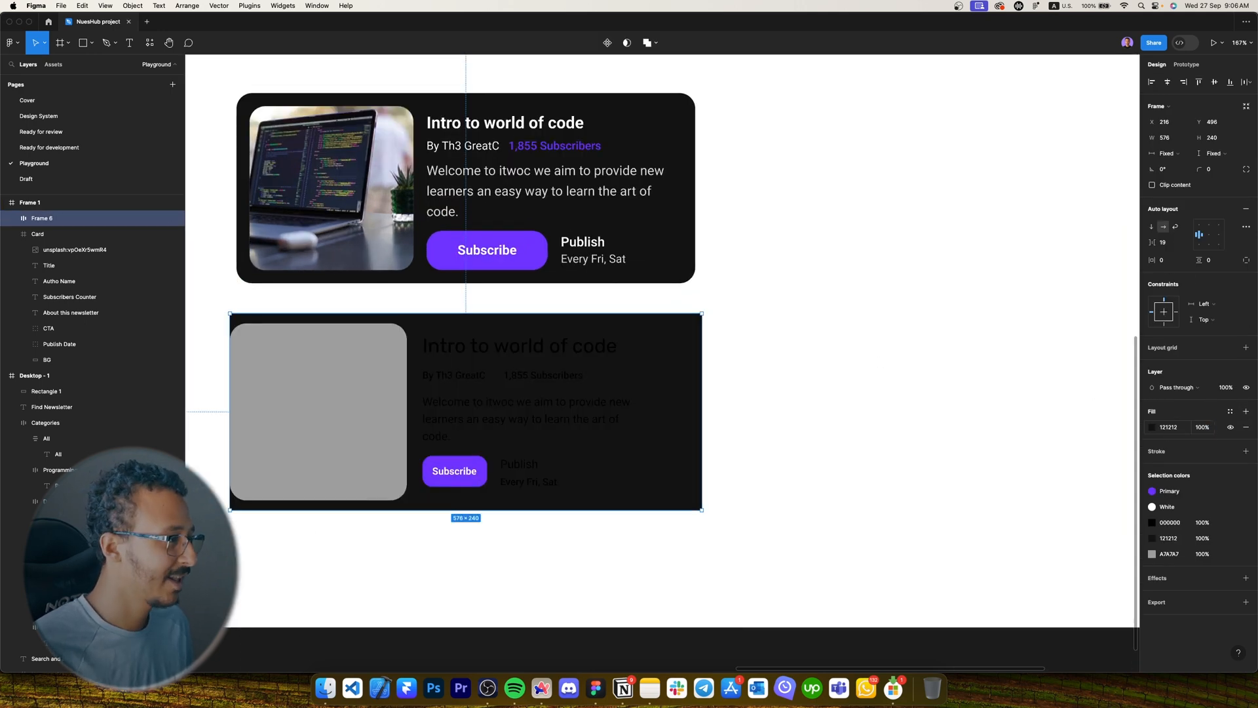
Switch the text stack's black text to the White colour style.
{"action": "left_click", "coordinate": [1168, 260]}
{"action": "left_click", "coordinate": [514, 410]}
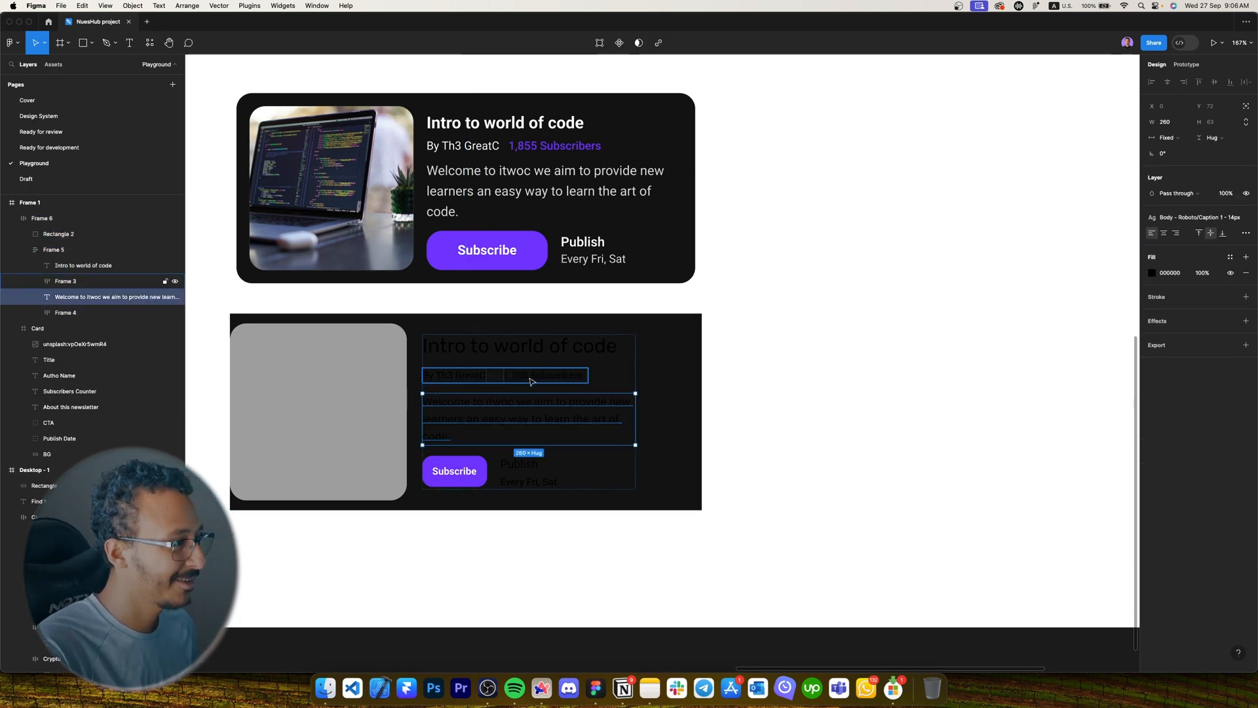
{"action": "left_click", "coordinate": [751, 364]}
{"action": "left_click", "coordinate": [539, 384]}
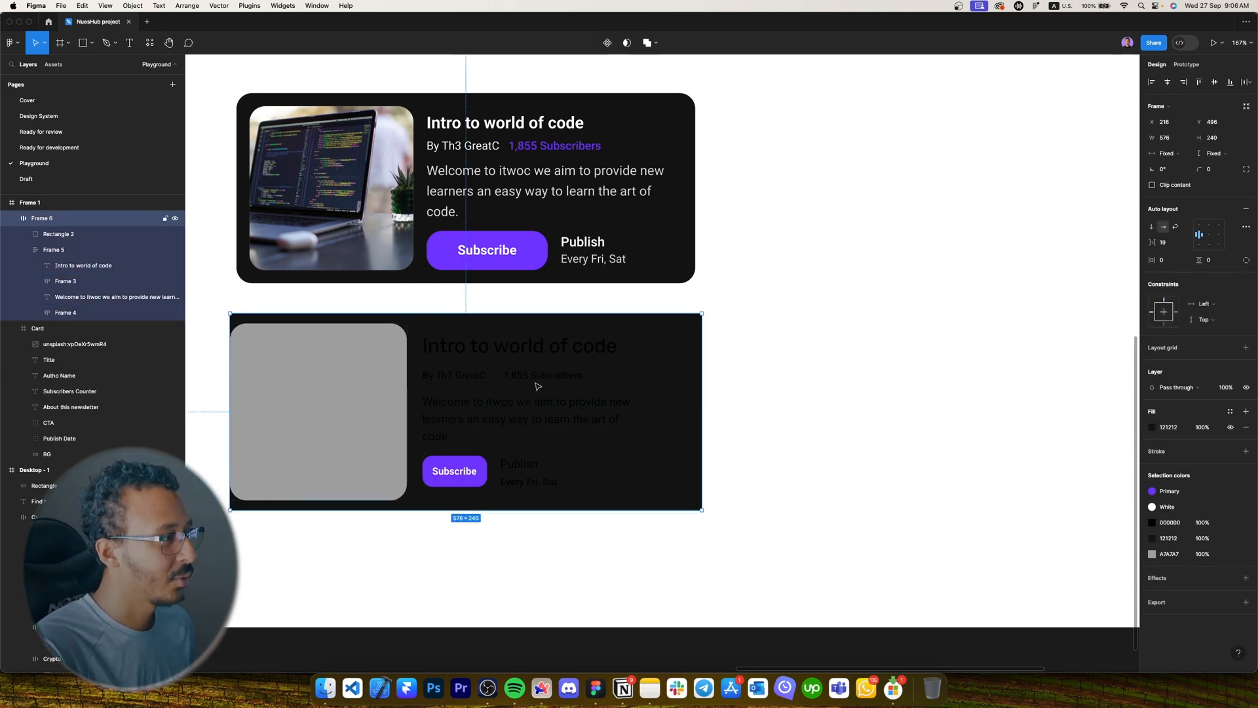
{"action": "double_click", "coordinate": [534, 379]}
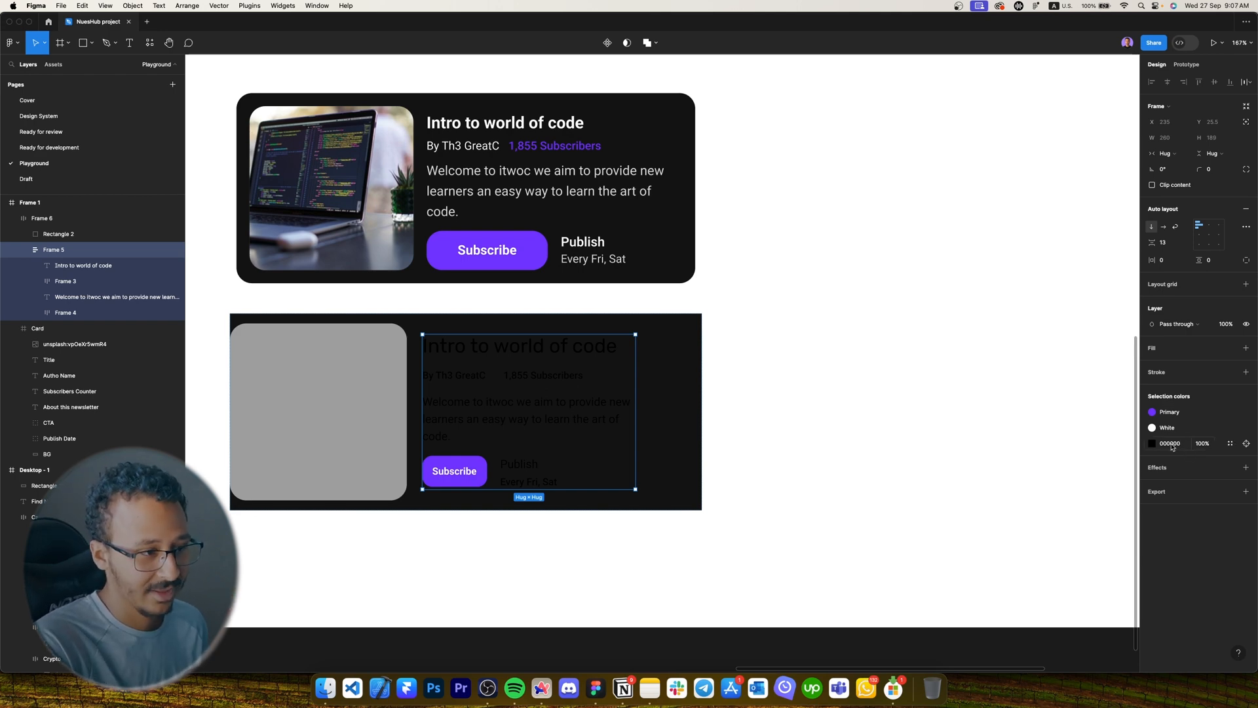
{"action": "left_click", "coordinate": [1230, 445]}
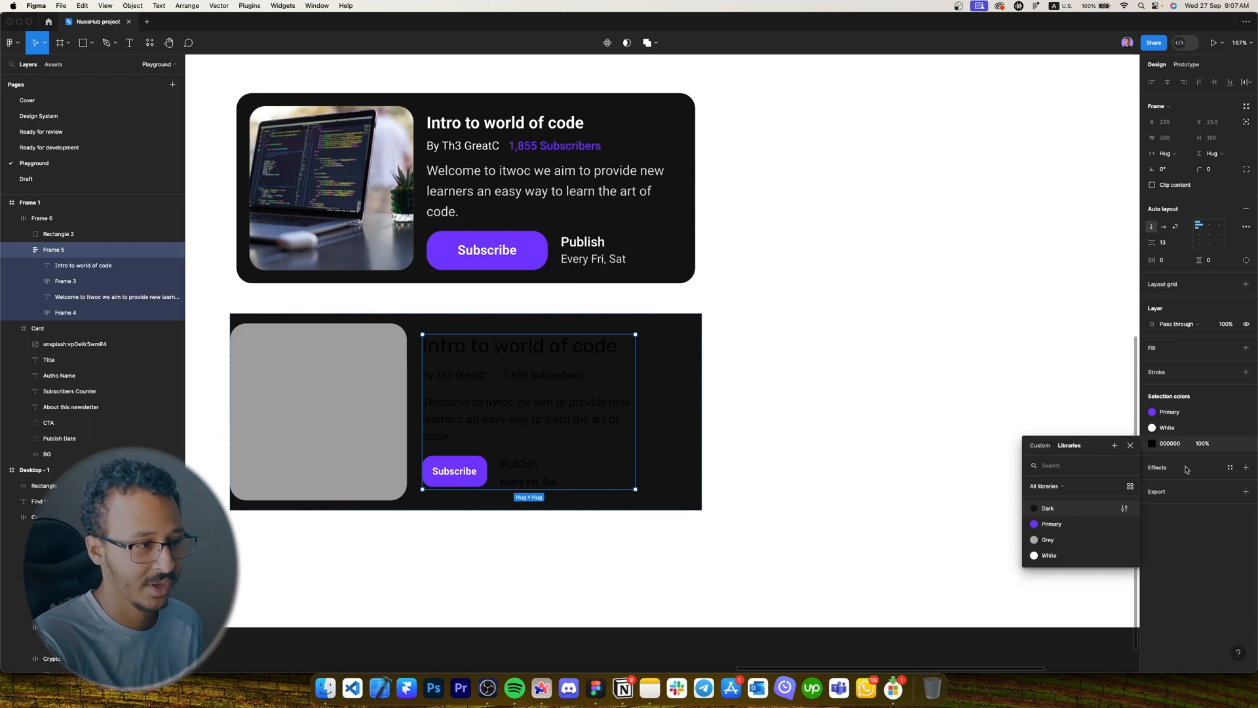
{"action": "left_click", "coordinate": [1064, 556]}
{"action": "left_click", "coordinate": [852, 524]}
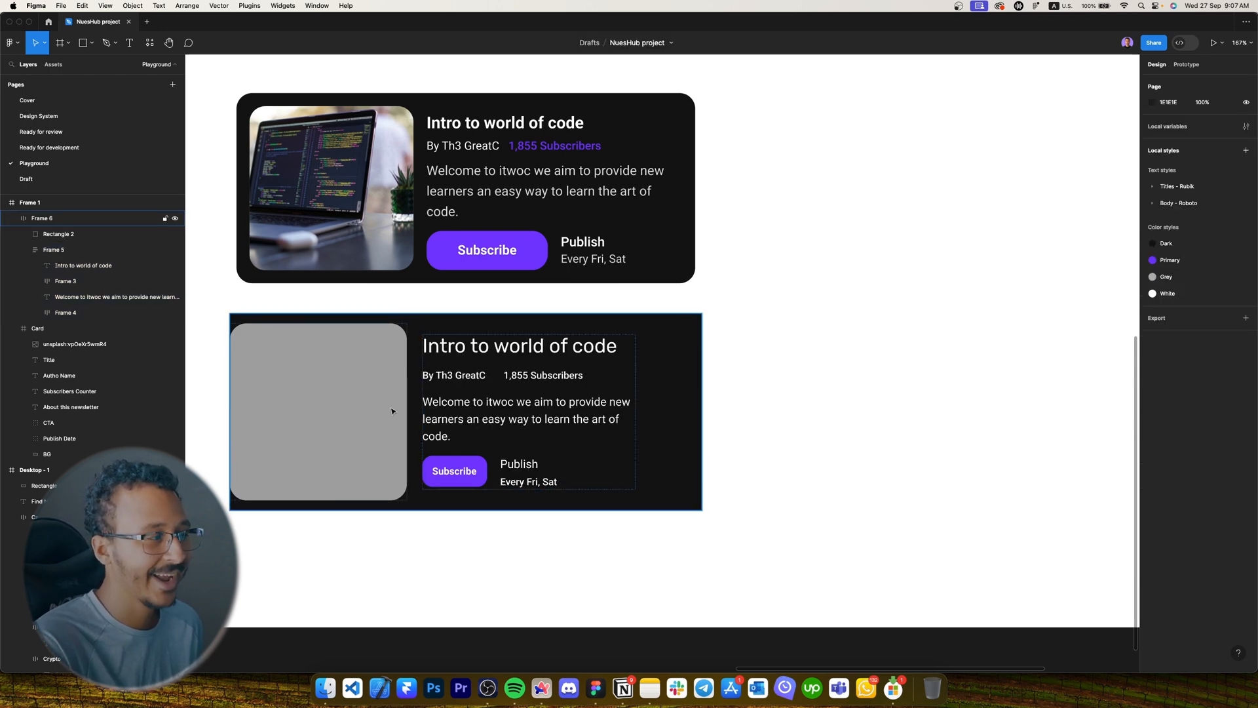
{"action": "scroll", "coordinate": [422, 399], "scroll_direction": "up", "scroll_amount": 4}
{"action": "scroll", "coordinate": [462, 394], "scroll_direction": "down", "scroll_amount": 3}
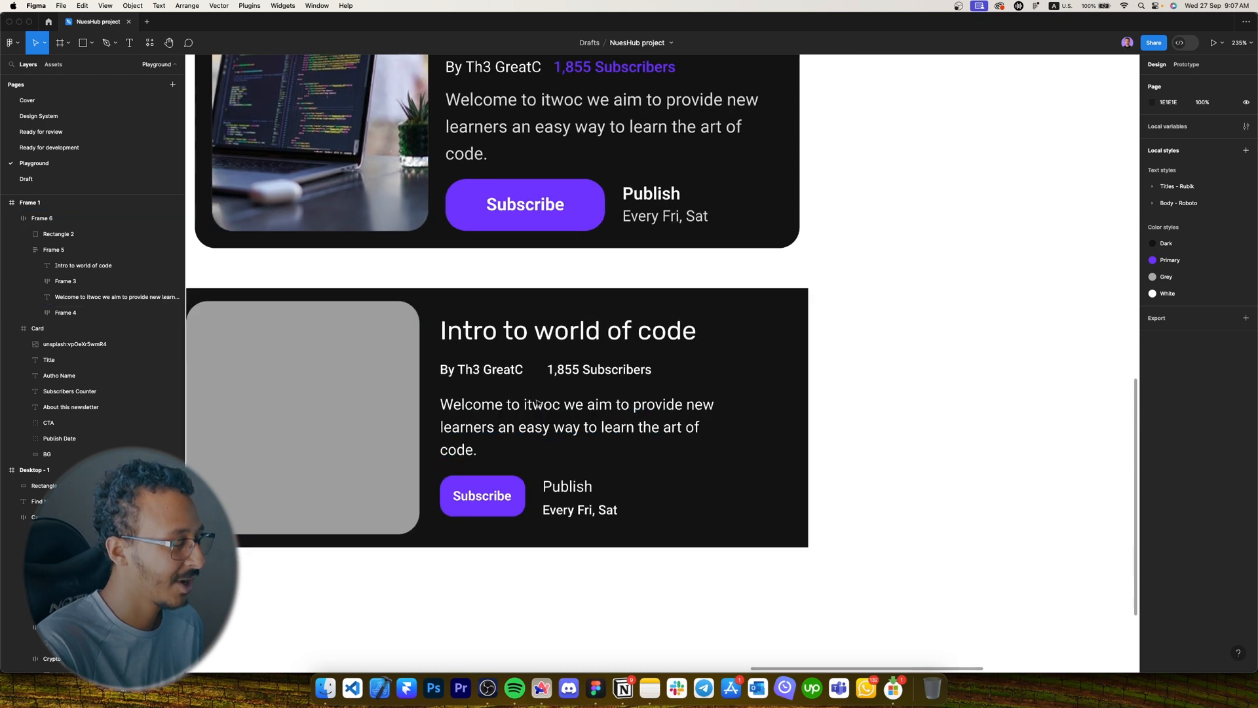
{"action": "scroll", "coordinate": [462, 395], "scroll_direction": "left", "scroll_amount": 2}
{"action": "left_click", "coordinate": [463, 395]}
Set the card's auto layout padding to 16 horizontally and vertically.
{"action": "left_click", "coordinate": [1177, 263]}
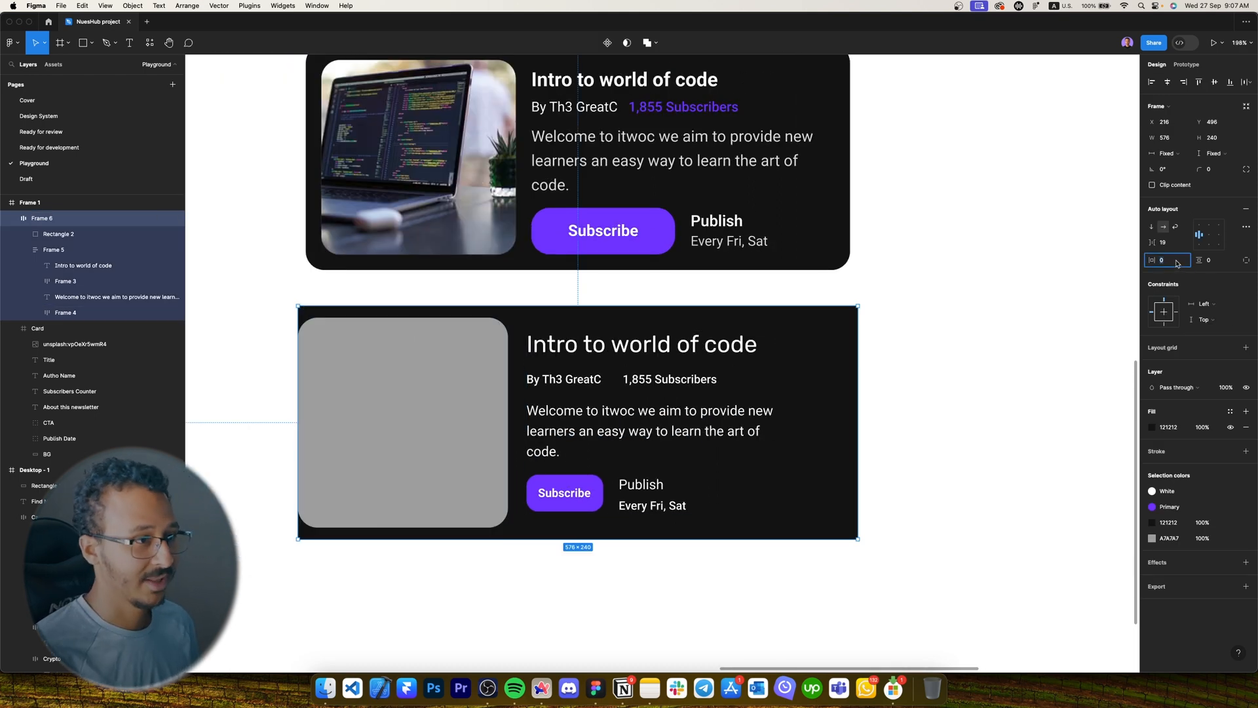
{"action": "type", "text": "16"}
{"action": "key", "text": "Tab"}
{"action": "type", "text": "16"}
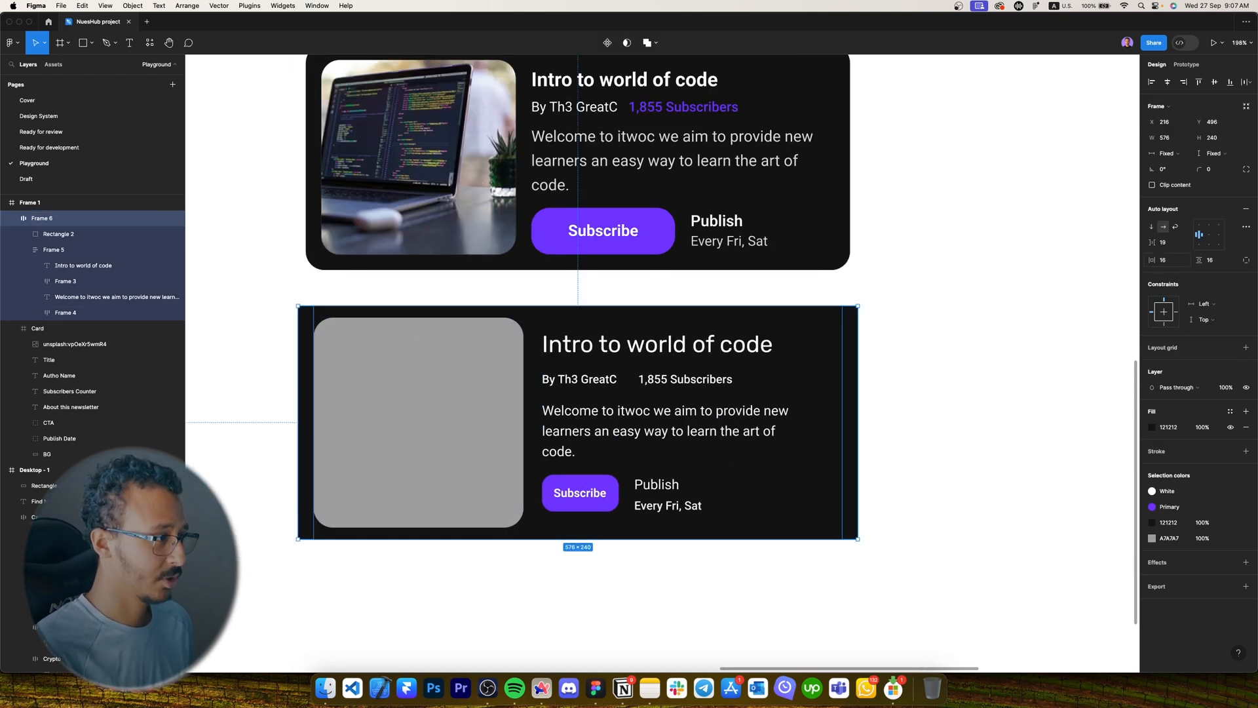
{"action": "key", "text": "Return"}
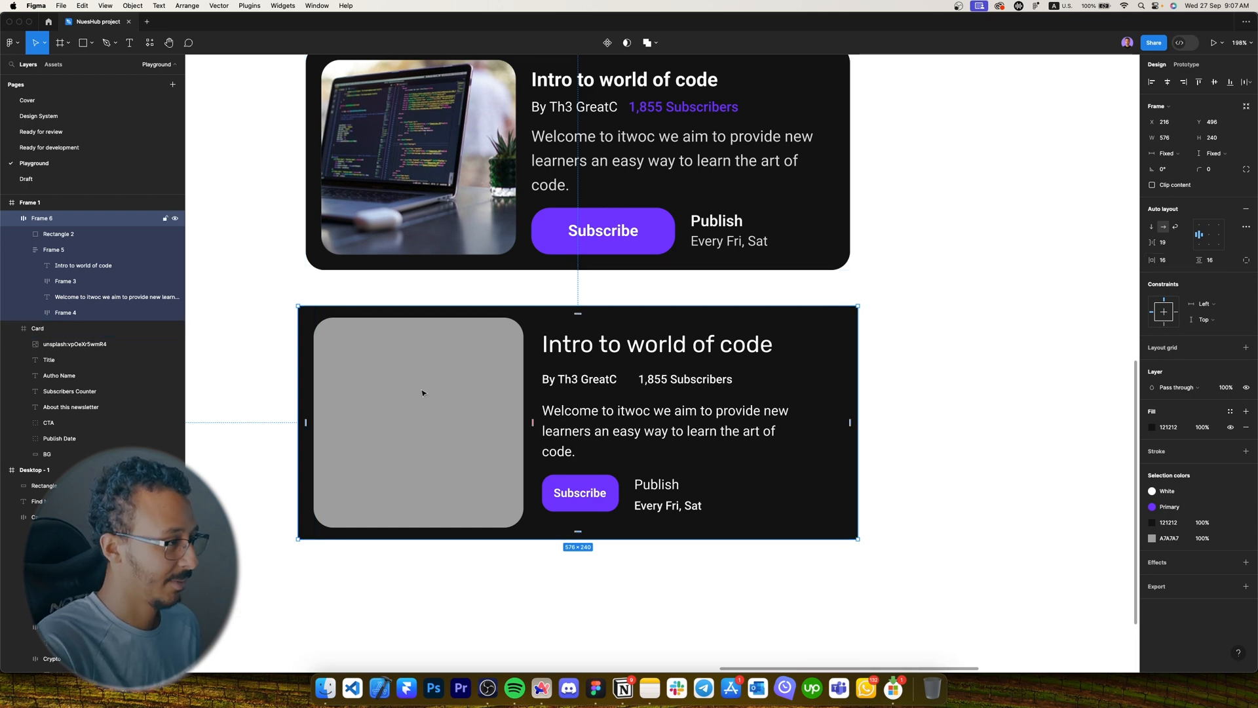
Widen the Subscribe button with 24 horizontal padding.
{"action": "scroll", "coordinate": [780, 373], "scroll_direction": "up", "scroll_amount": 1}
{"action": "scroll", "coordinate": [781, 374], "scroll_direction": "right", "scroll_amount": 1}
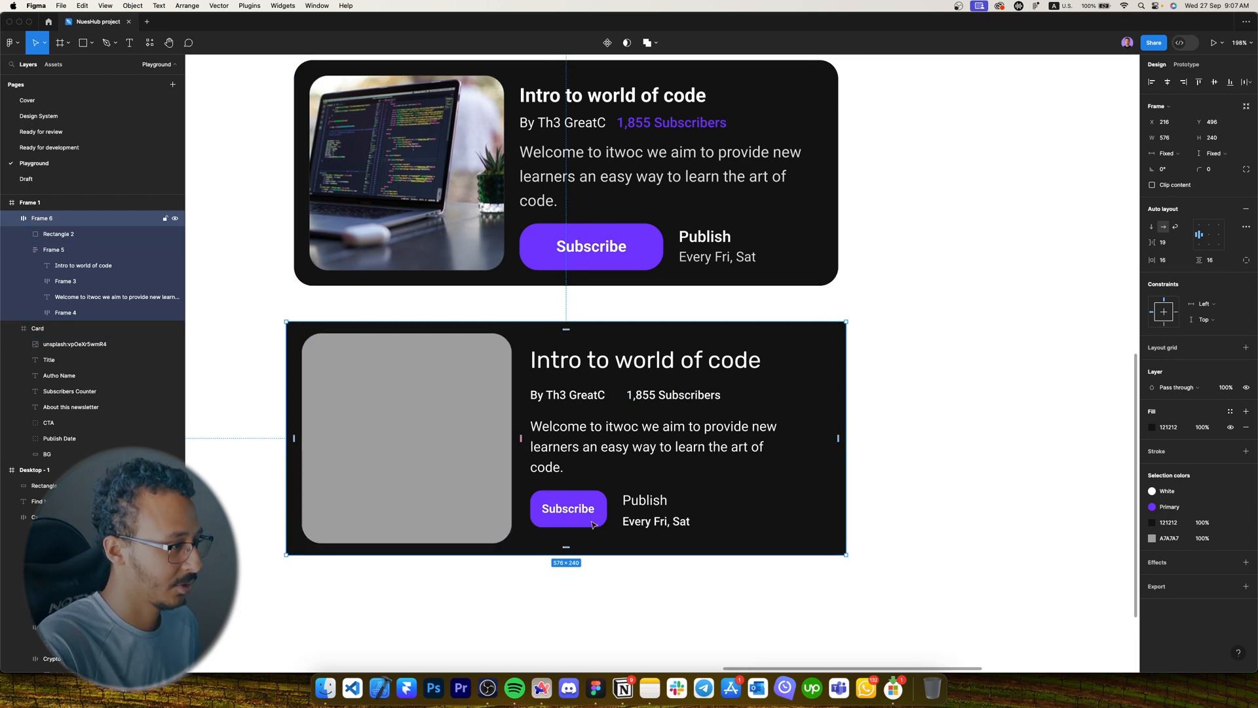
{"action": "left_click", "coordinate": [593, 524], "text": "super"}
{"action": "left_click", "coordinate": [1175, 262]}
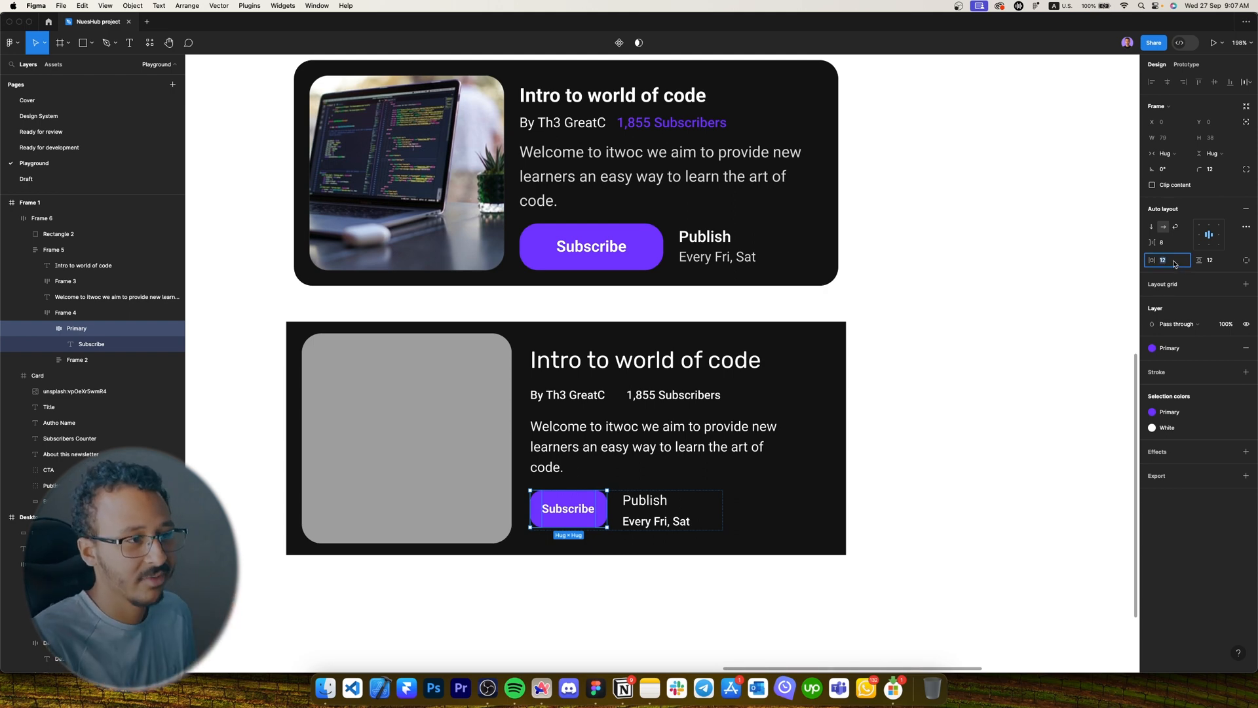
{"action": "type", "text": "1"}
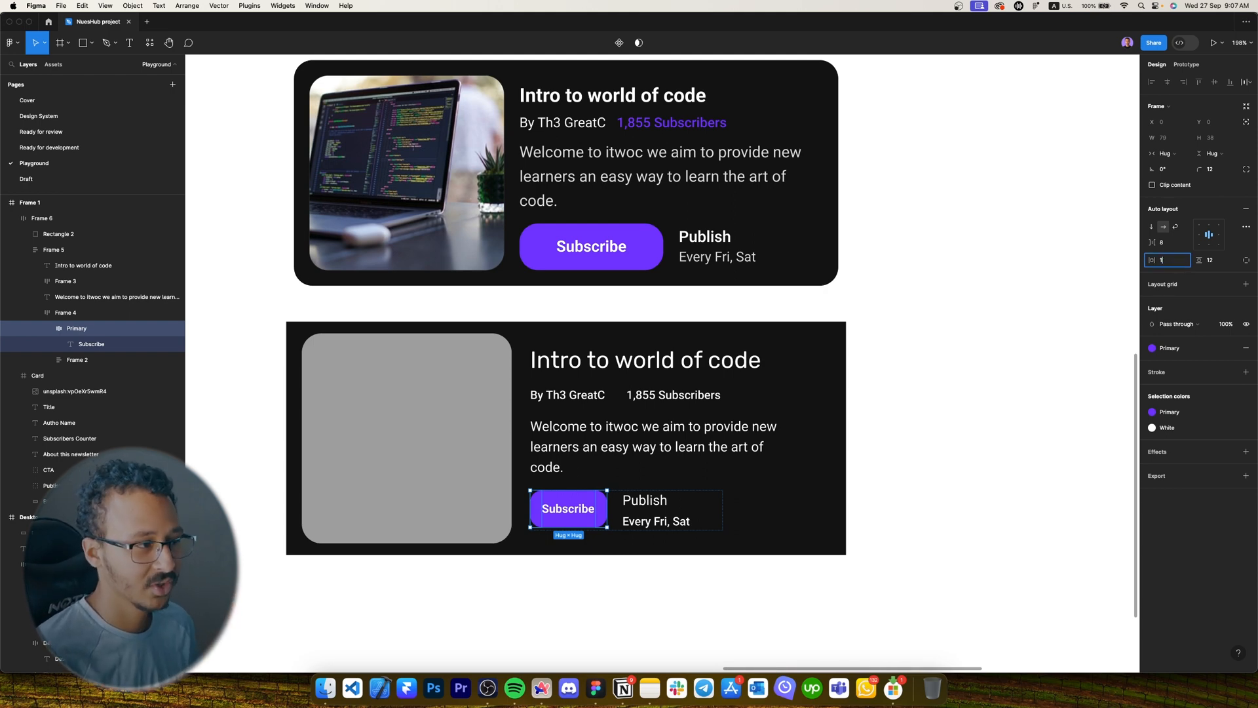
{"action": "key", "text": "BackSpace"}
{"action": "type", "text": "24"}
{"action": "key", "text": "Return"}
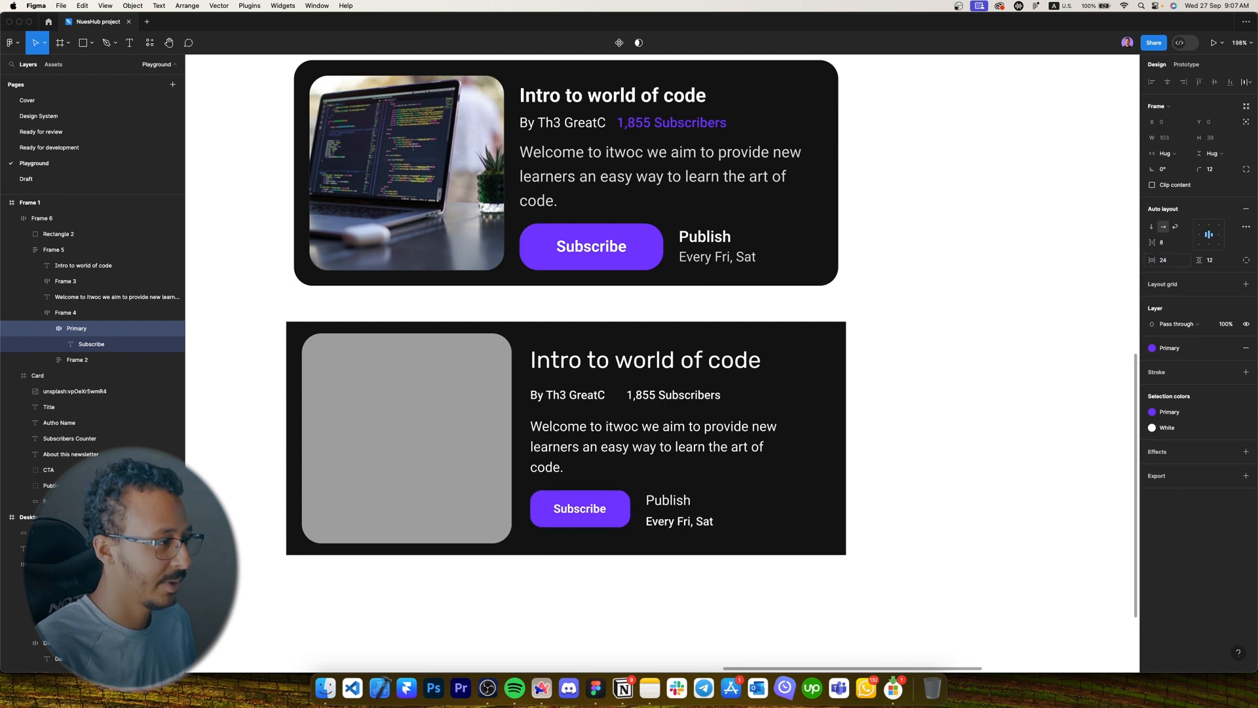
Colour the 1,855 Subscribers text with the Primary purple style.
{"action": "left_click", "coordinate": [591, 368]}
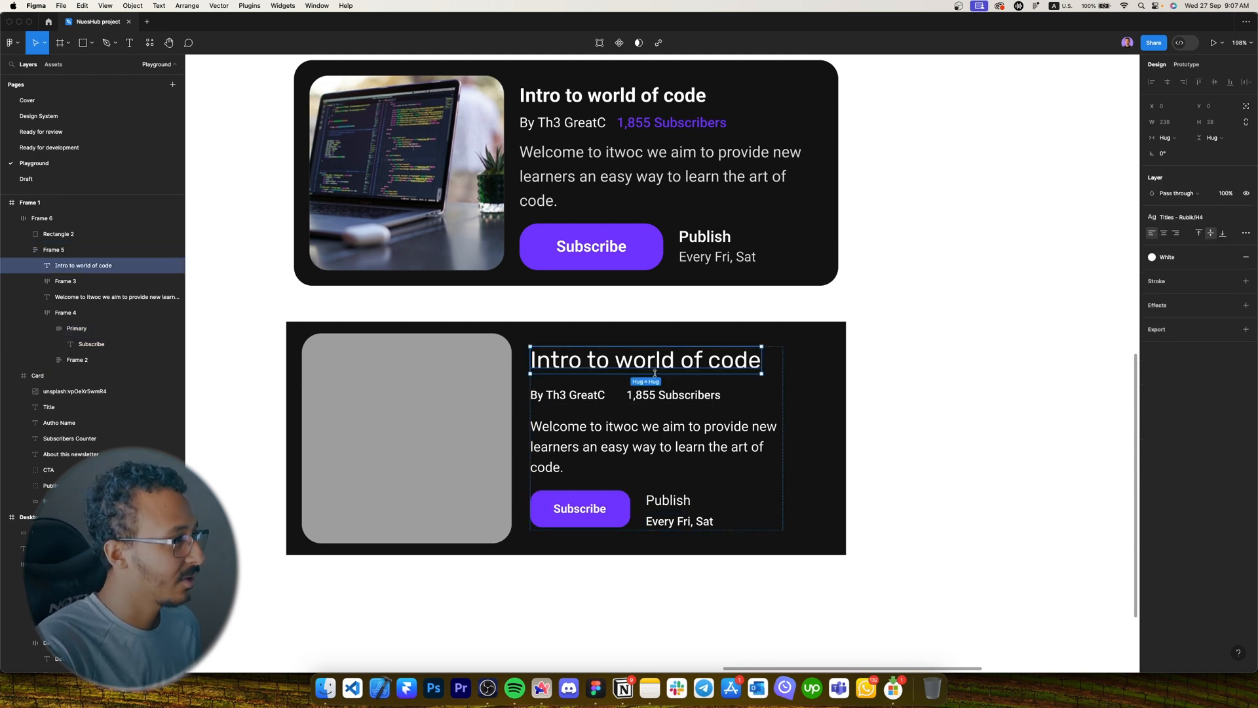
{"action": "scroll", "coordinate": [654, 373], "scroll_direction": "up", "scroll_amount": 3}
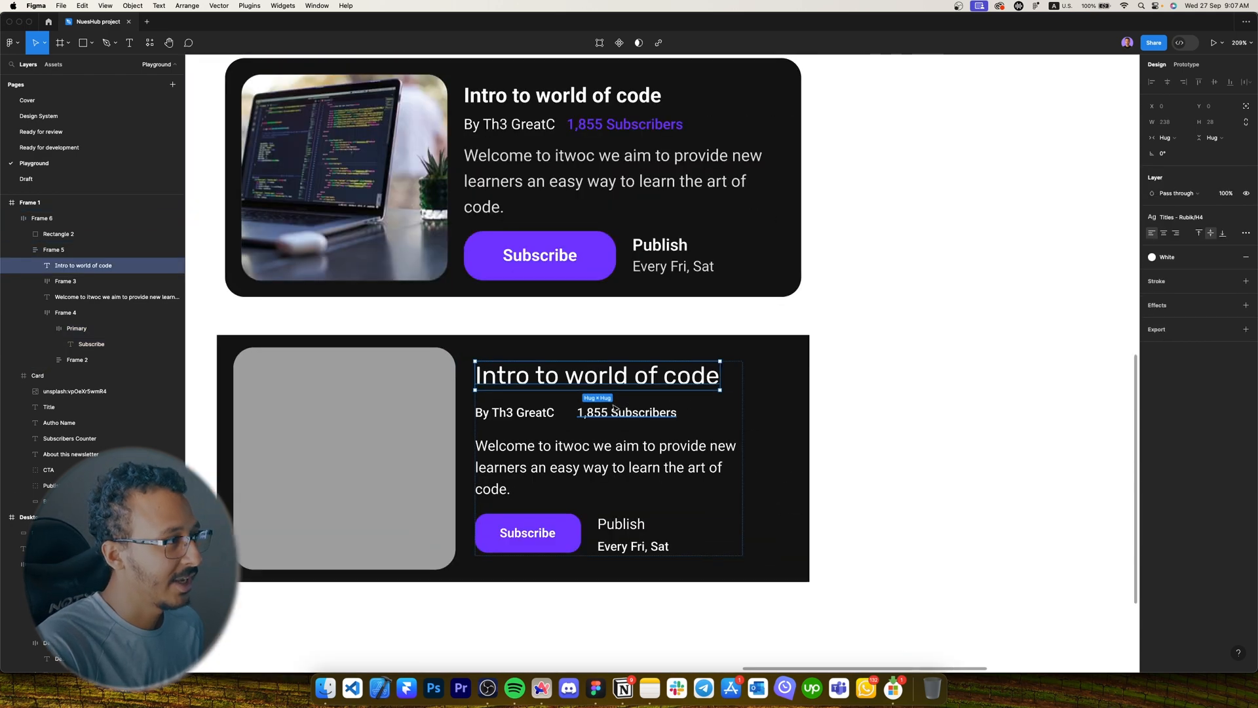
{"action": "left_click", "coordinate": [614, 410]}
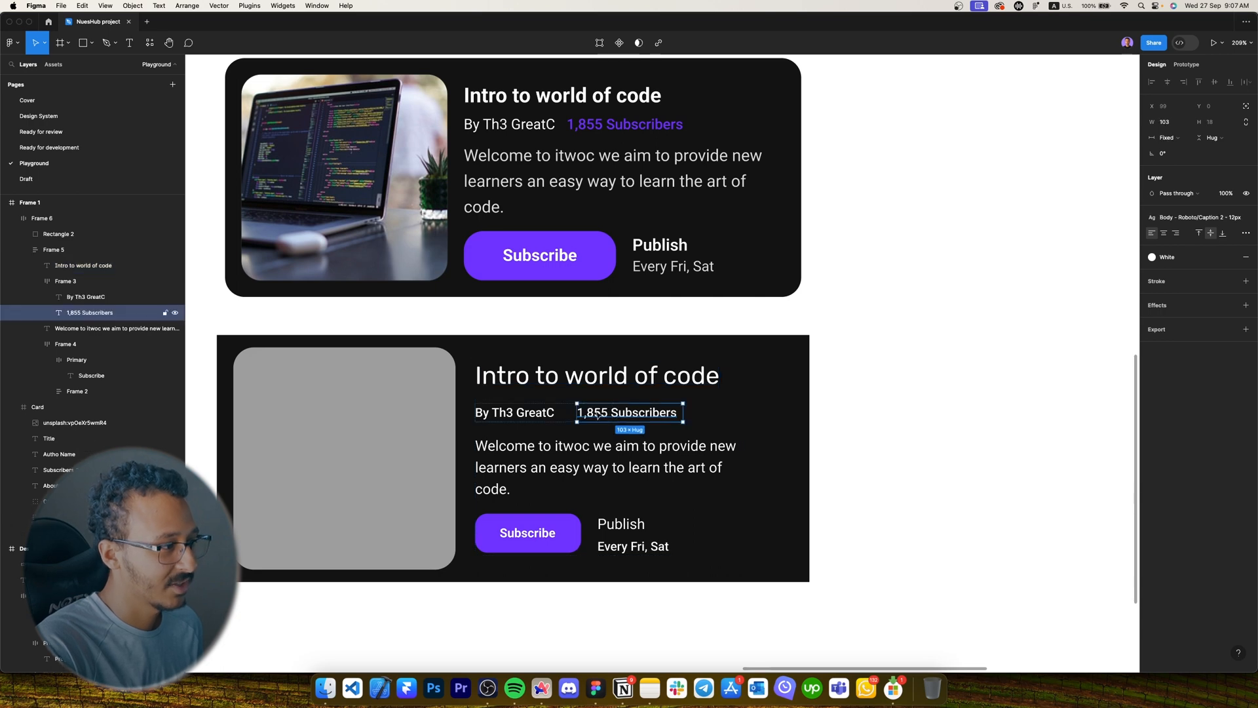
{"action": "left_click", "coordinate": [1244, 258]}
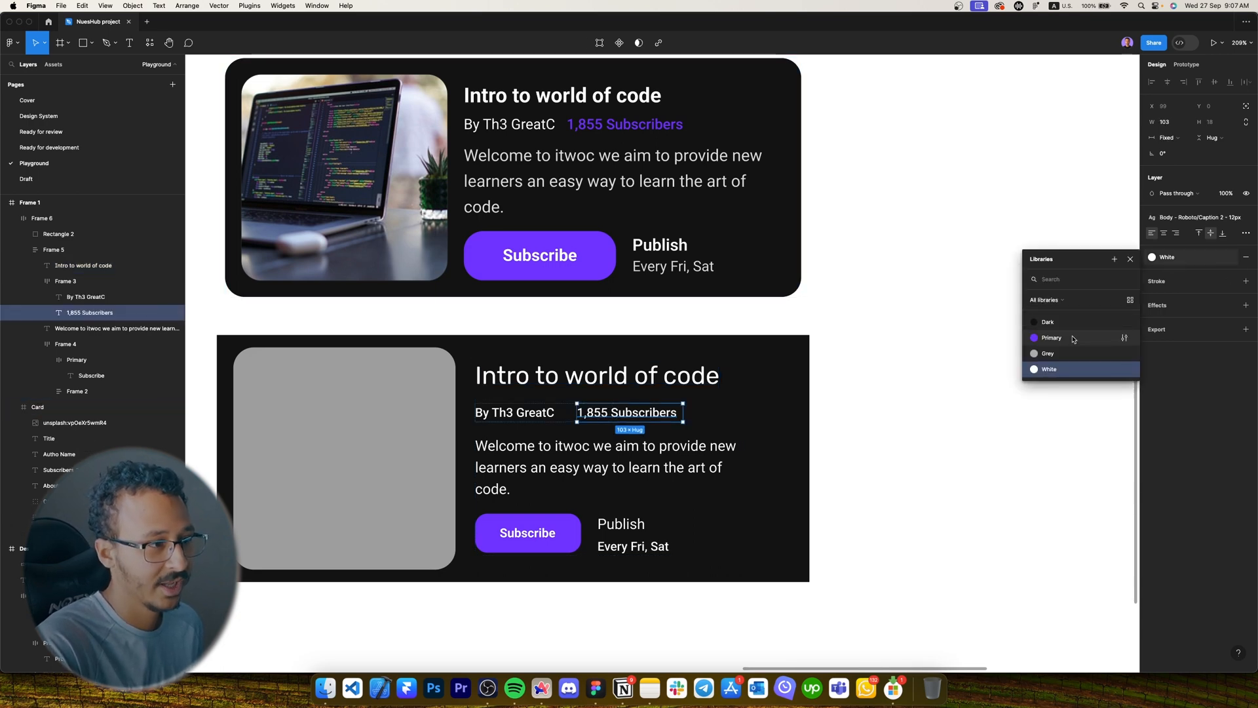
{"action": "left_click", "coordinate": [1073, 339]}
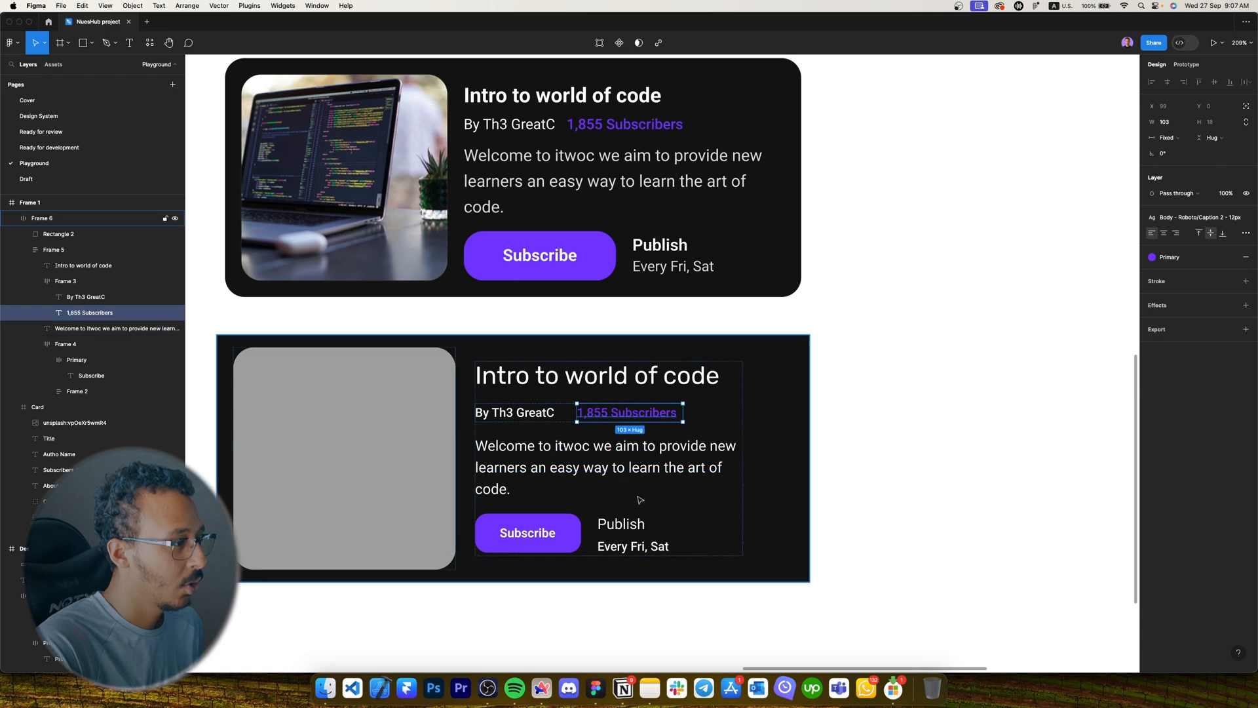
Set the welcome paragraph's opacity to 60%.
{"action": "left_click", "coordinate": [541, 471]}
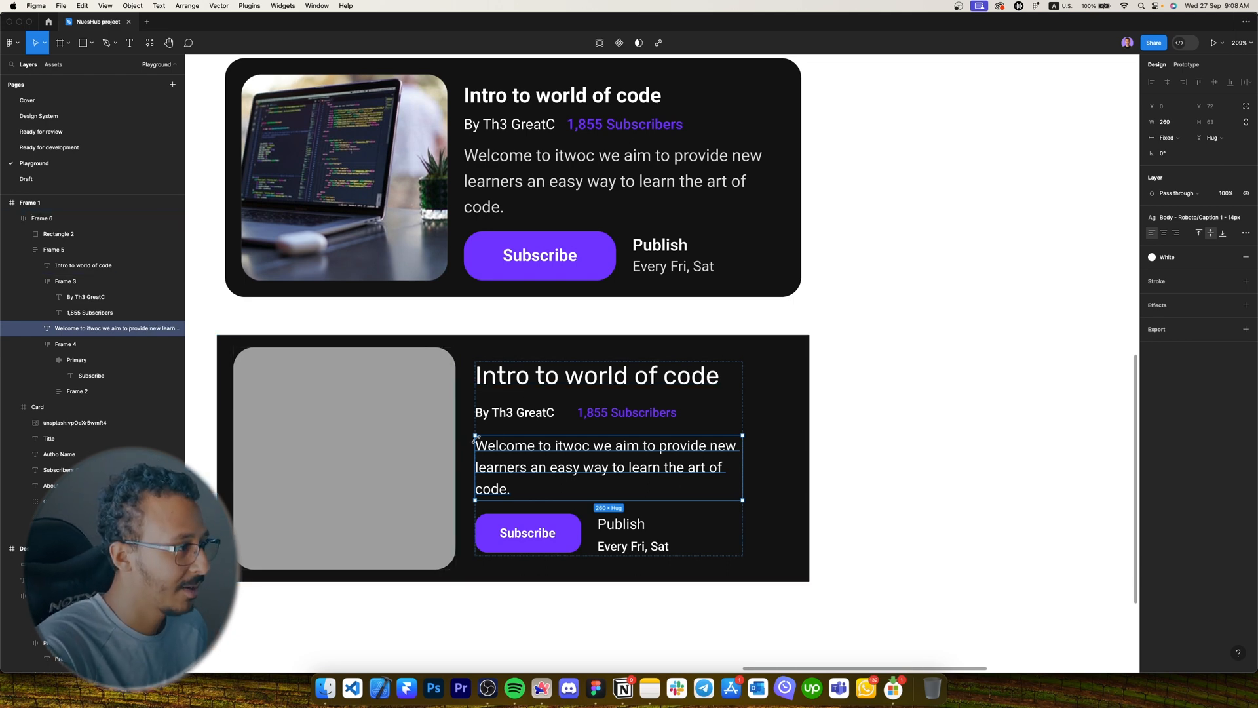
{"action": "scroll", "coordinate": [517, 469], "scroll_direction": "up", "scroll_amount": 5}
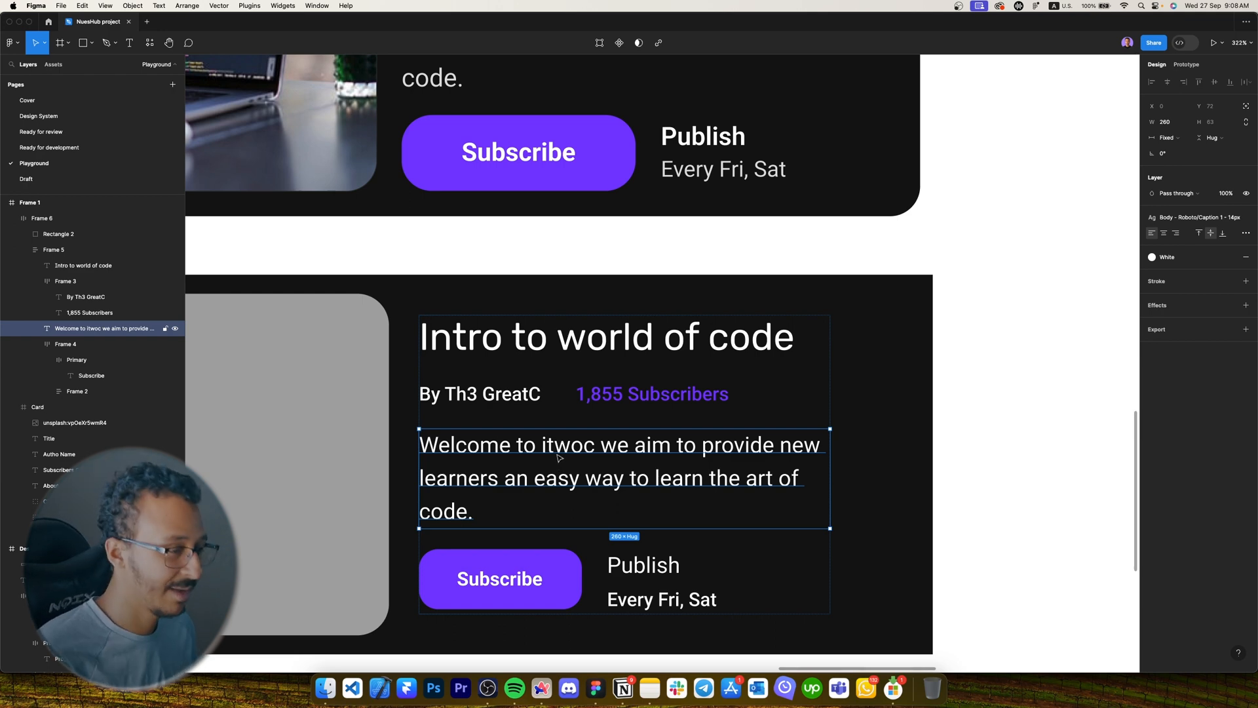
{"action": "key", "text": "6"}
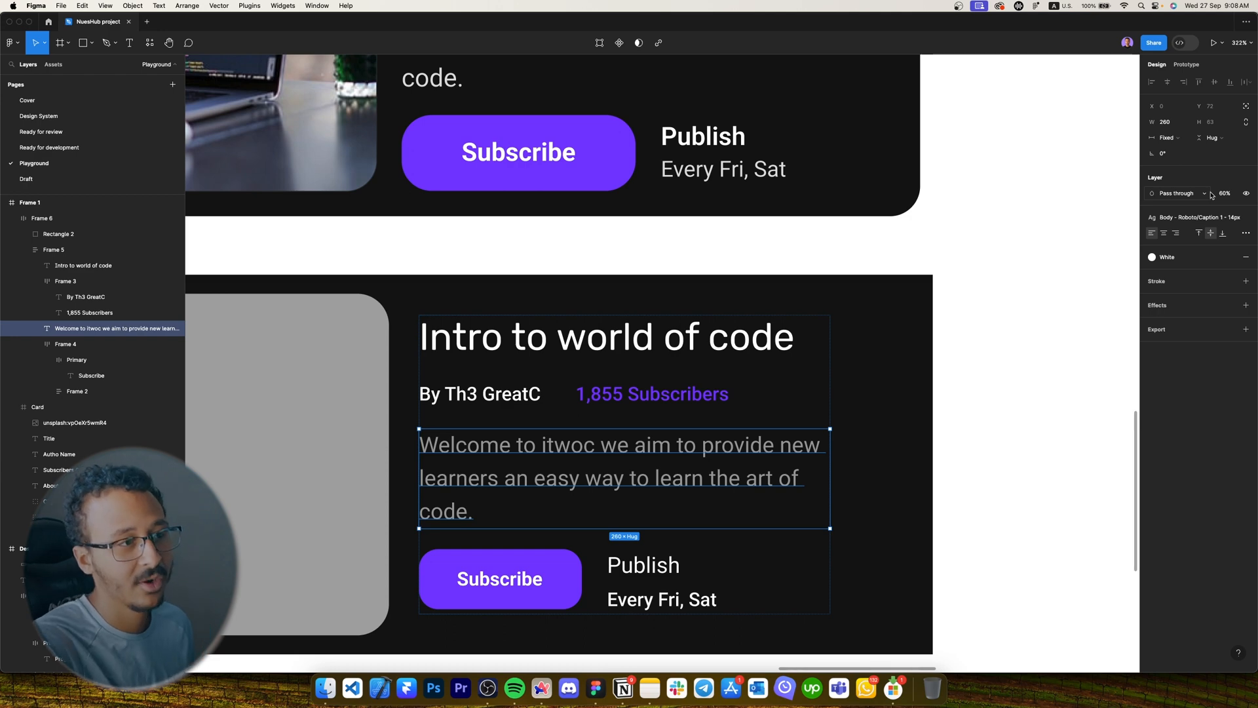
{"action": "left_click", "coordinate": [1226, 195]}
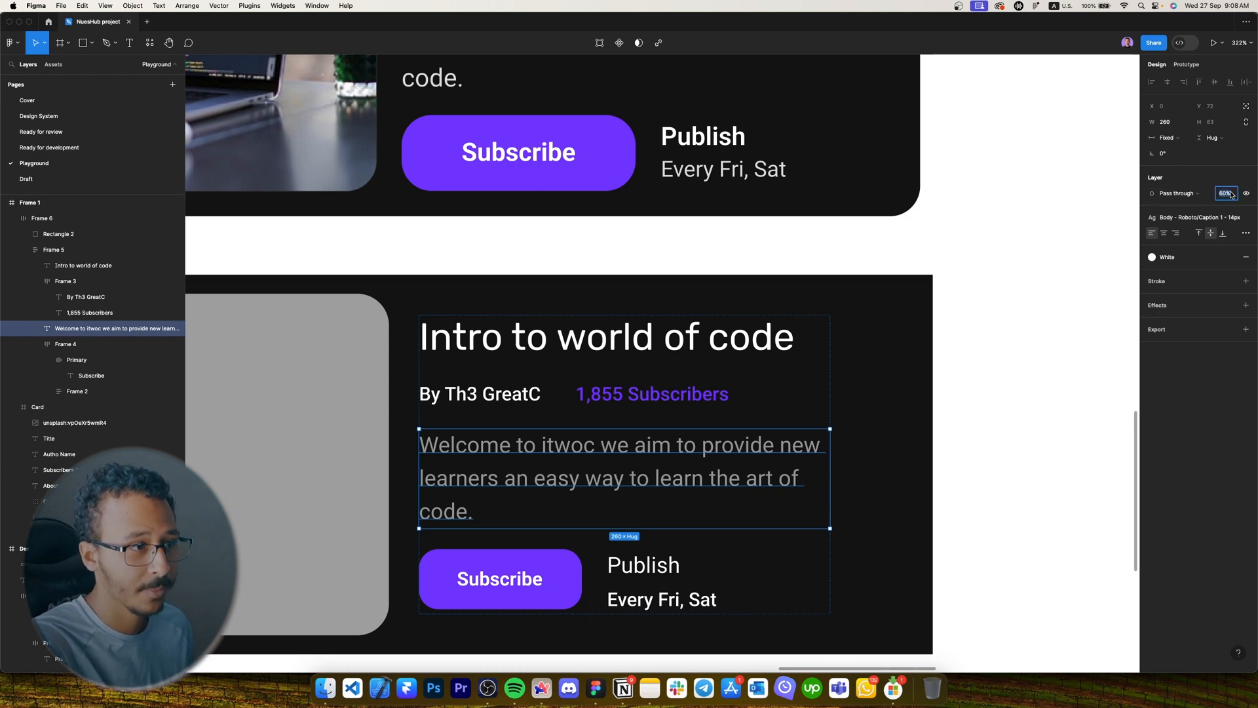
{"action": "type", "text": "100"}
{"action": "key", "text": "Return"}
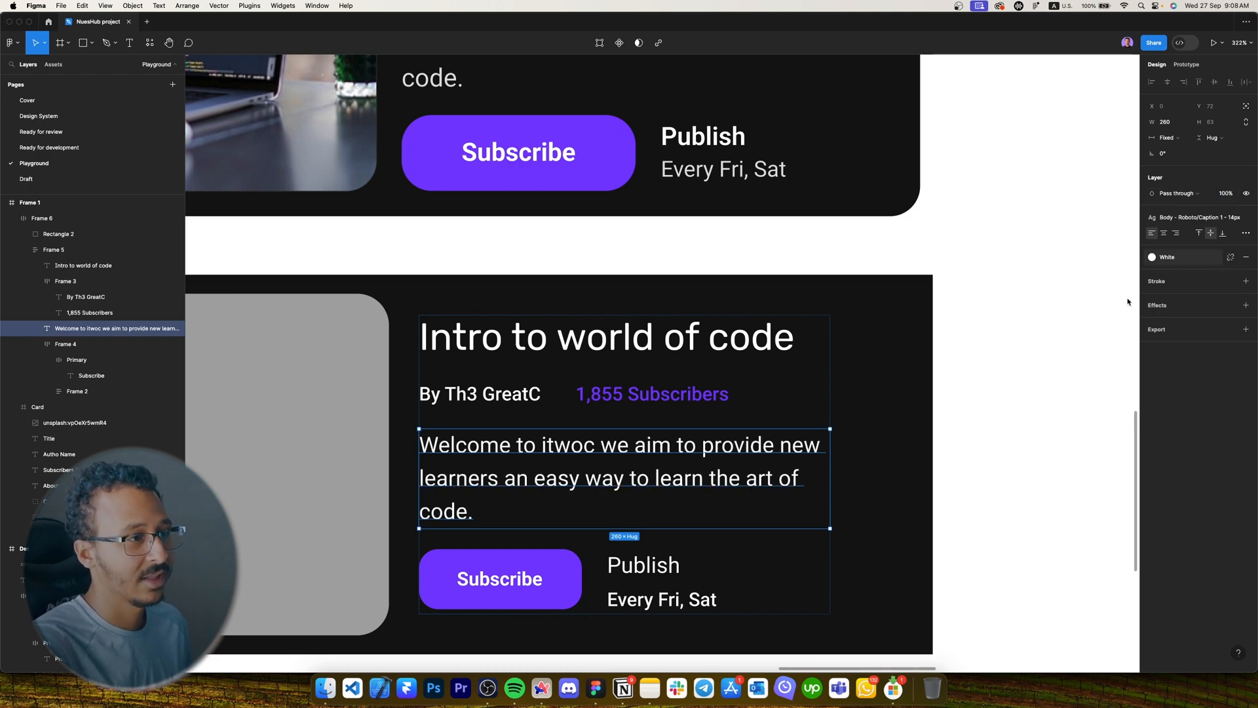
{"action": "left_click", "coordinate": [1228, 195]}
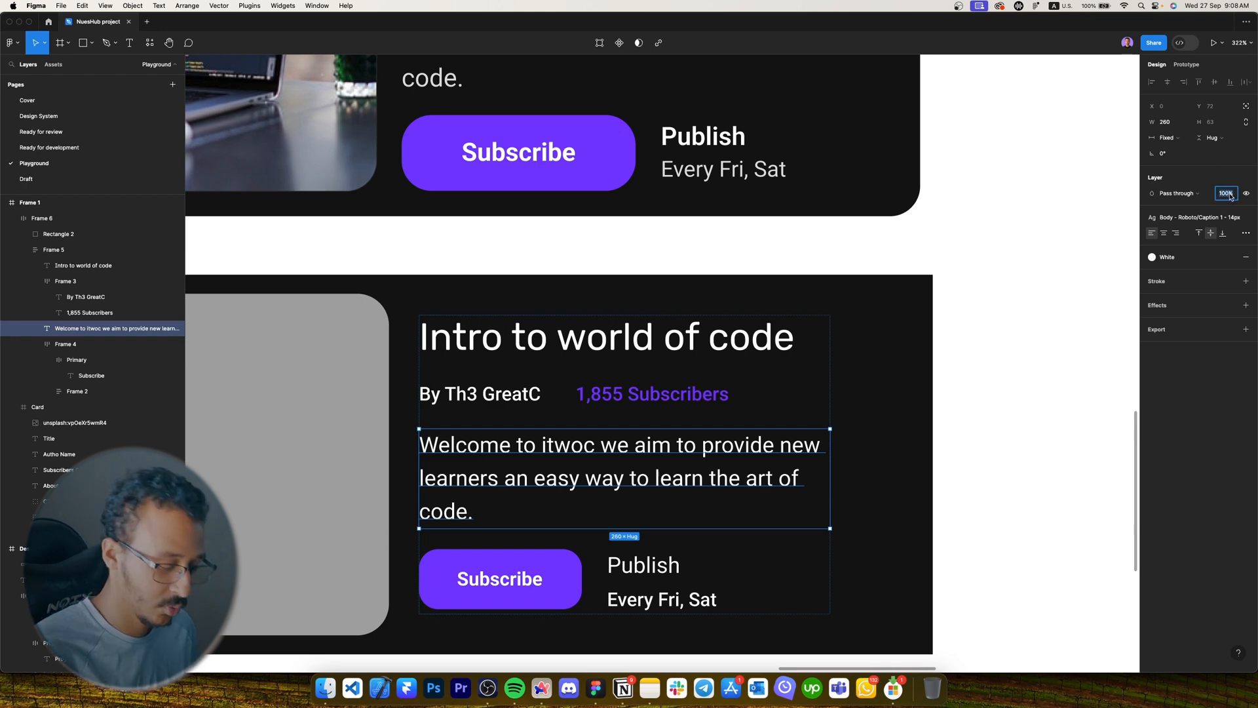
{"action": "type", "text": "60"}
{"action": "key", "text": "Return"}
Set the Every Fri, Sat text's opacity to 60%.
{"action": "left_click", "coordinate": [663, 600], "text": "super"}
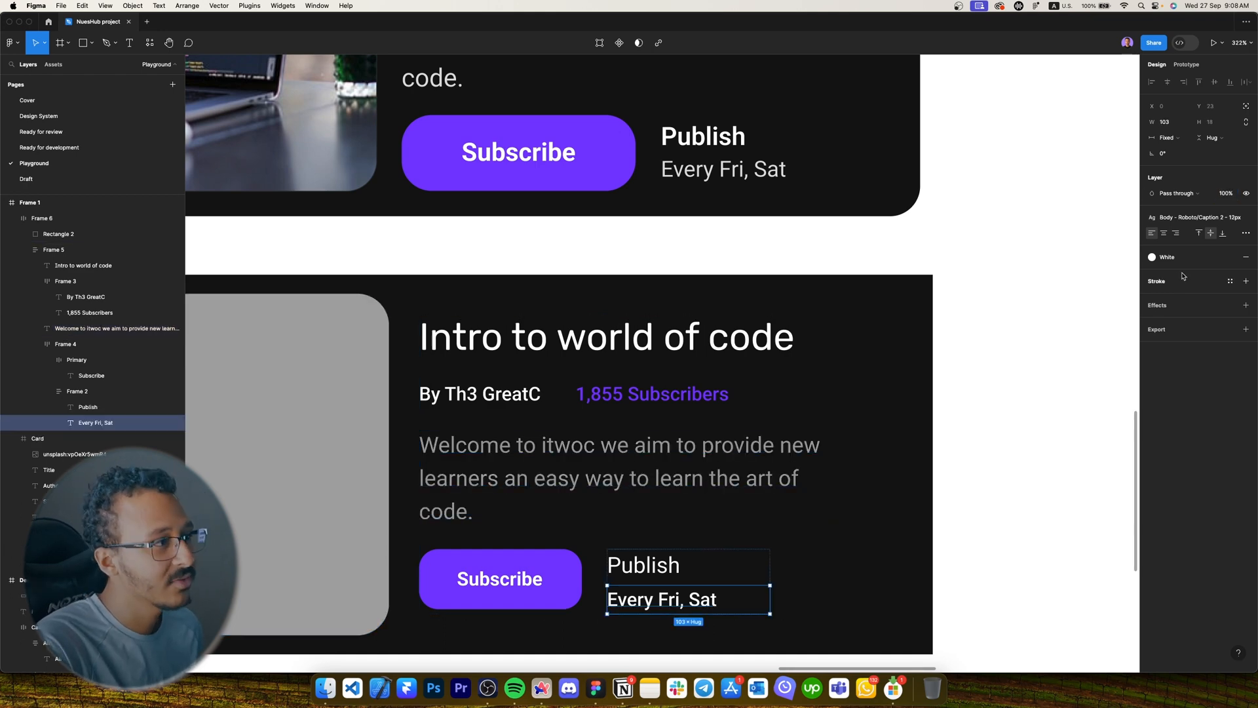
{"action": "left_click", "coordinate": [1228, 195]}
{"action": "type", "text": "60"}
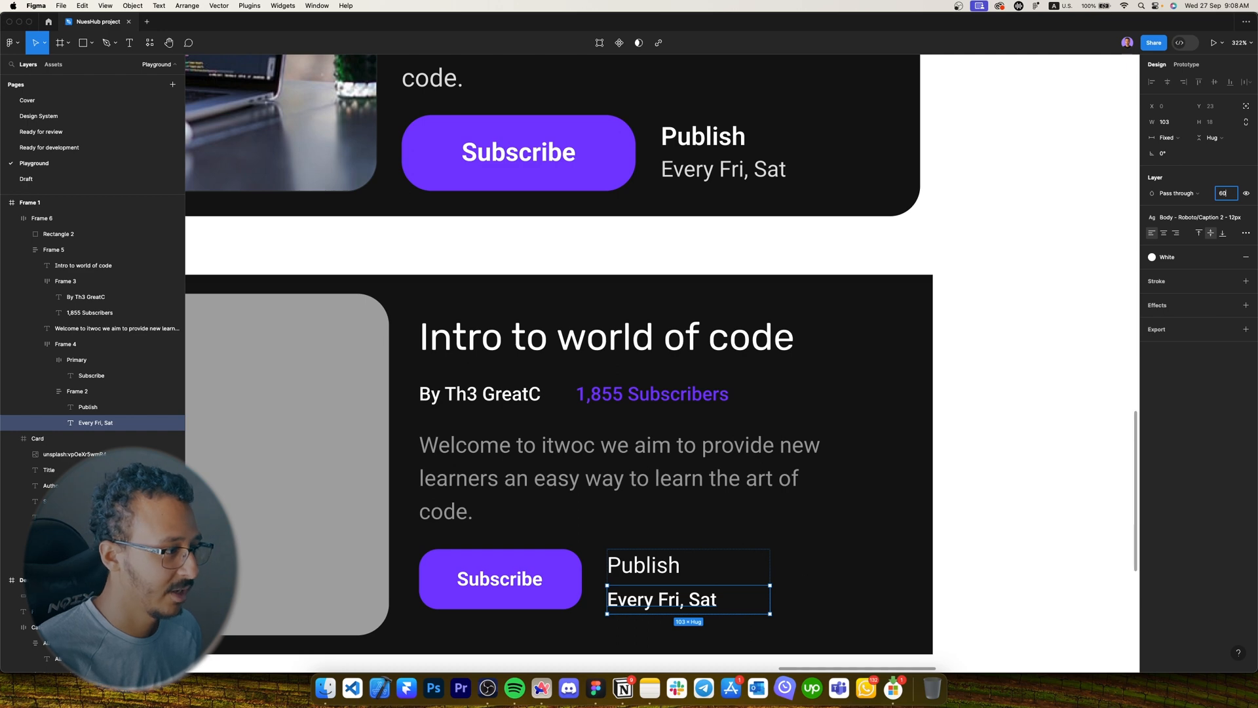
{"action": "key", "text": "Return"}
{"action": "scroll", "coordinate": [678, 512], "scroll_direction": "down", "scroll_amount": 2}
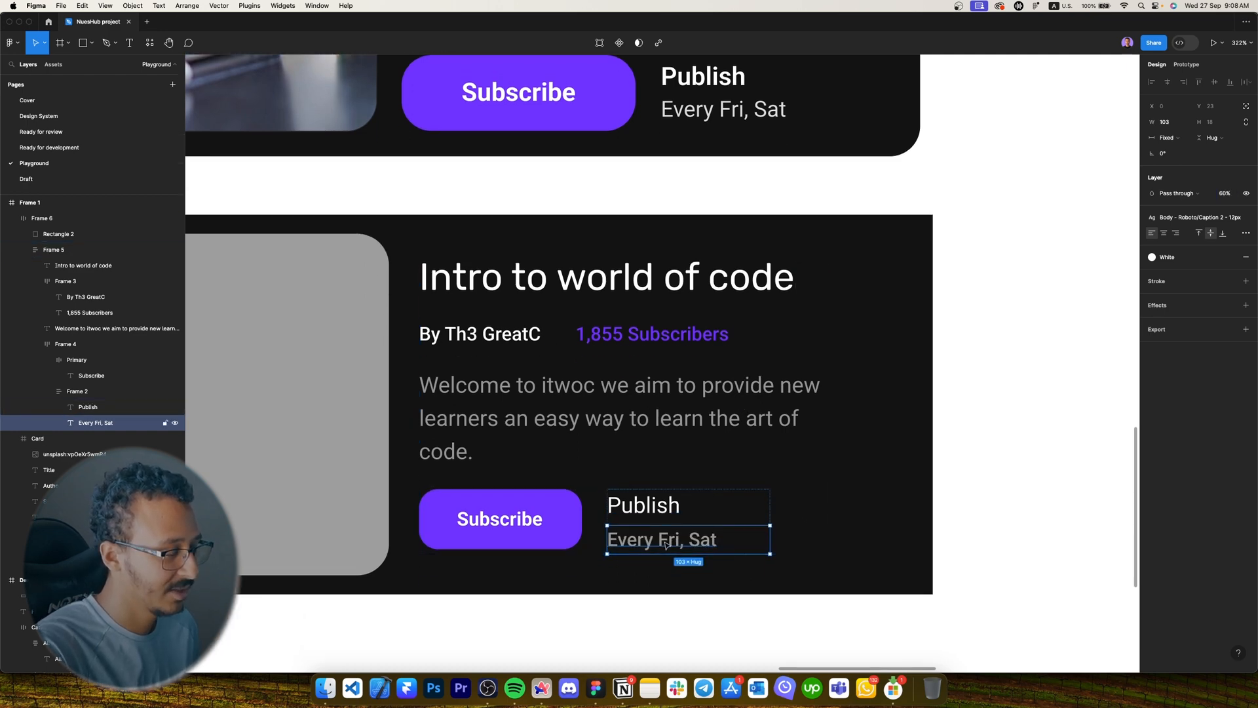
{"action": "scroll", "coordinate": [678, 512], "scroll_direction": "down", "scroll_amount": 3}
{"action": "left_click", "coordinate": [688, 493]}
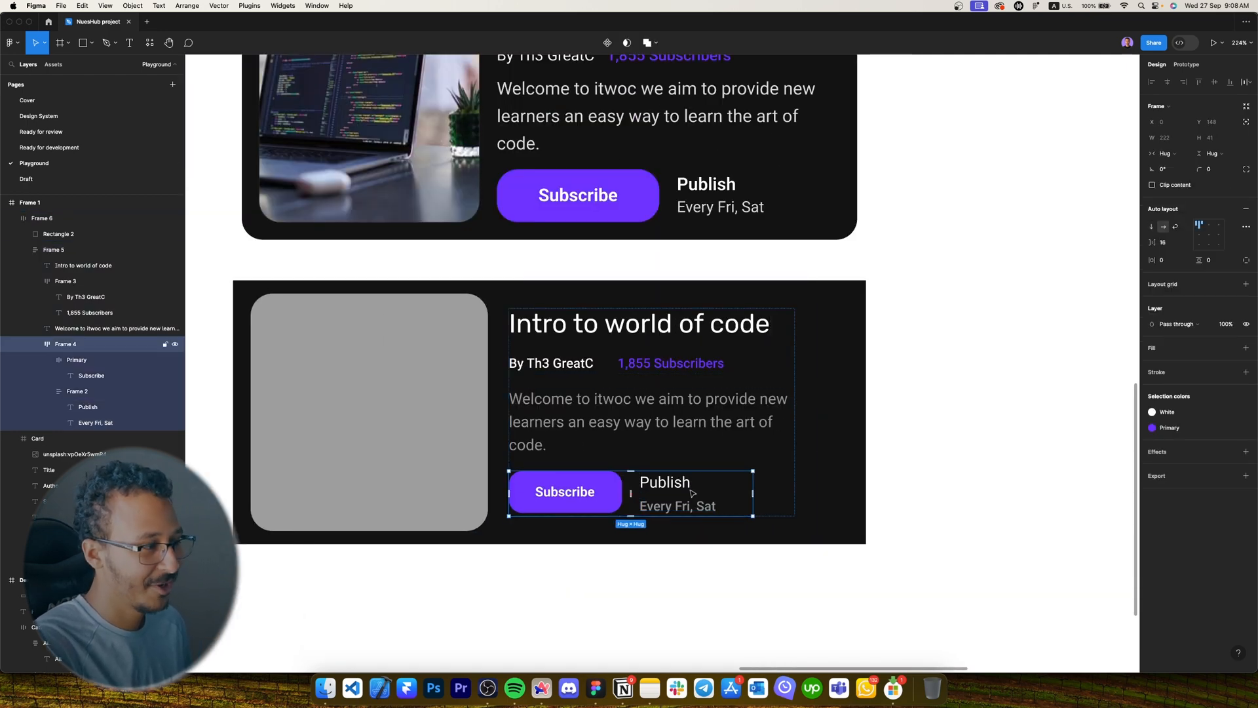
Rename the publish group layer to 'Publish date'.
{"action": "left_click", "coordinate": [82, 395]}
{"action": "key", "text": "Caps_Lock"}
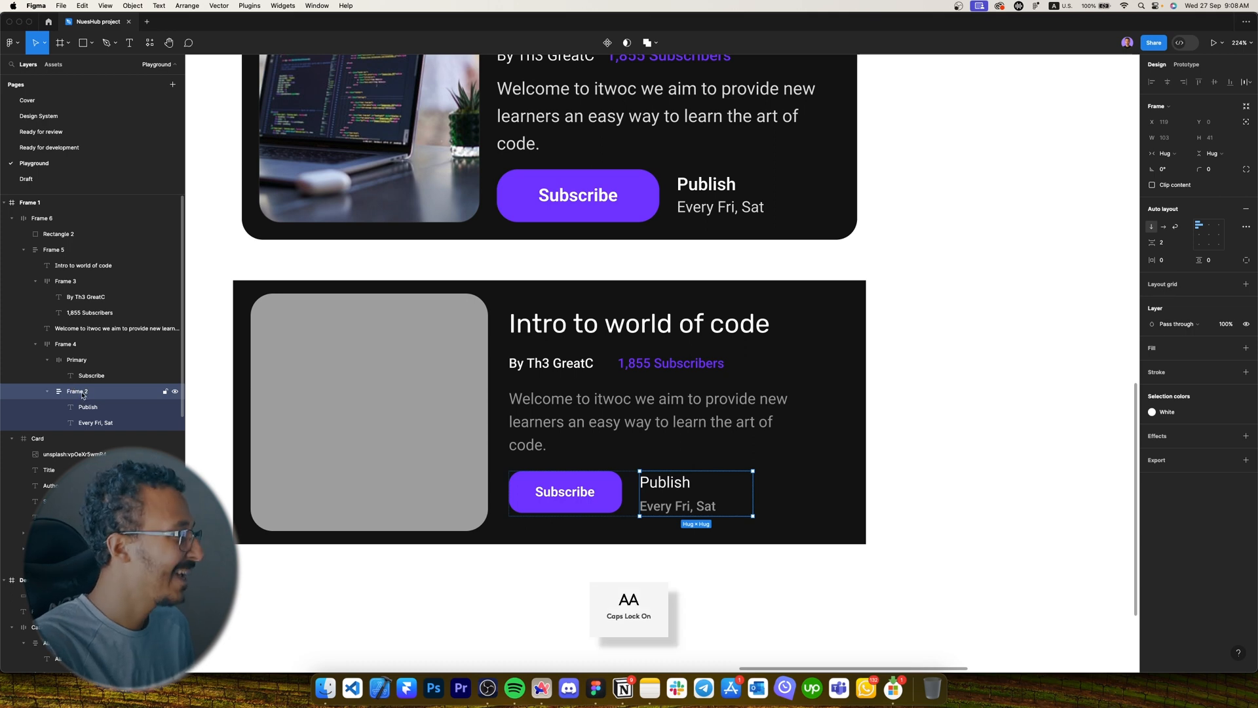
{"action": "double_click", "coordinate": [77, 391]}
{"action": "type", "text": "Pub"}
{"action": "key", "text": "Caps_Lock"}
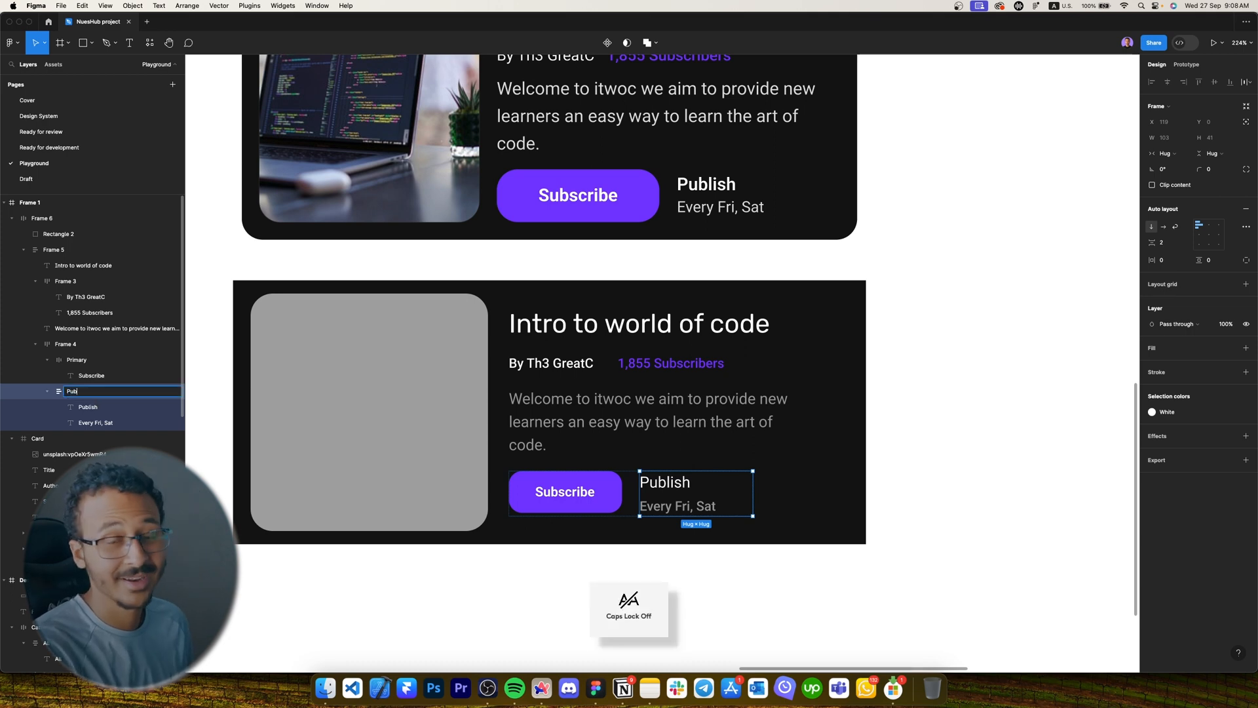
{"action": "type", "text": "lsi"}
{"action": "key", "text": "super+a"}
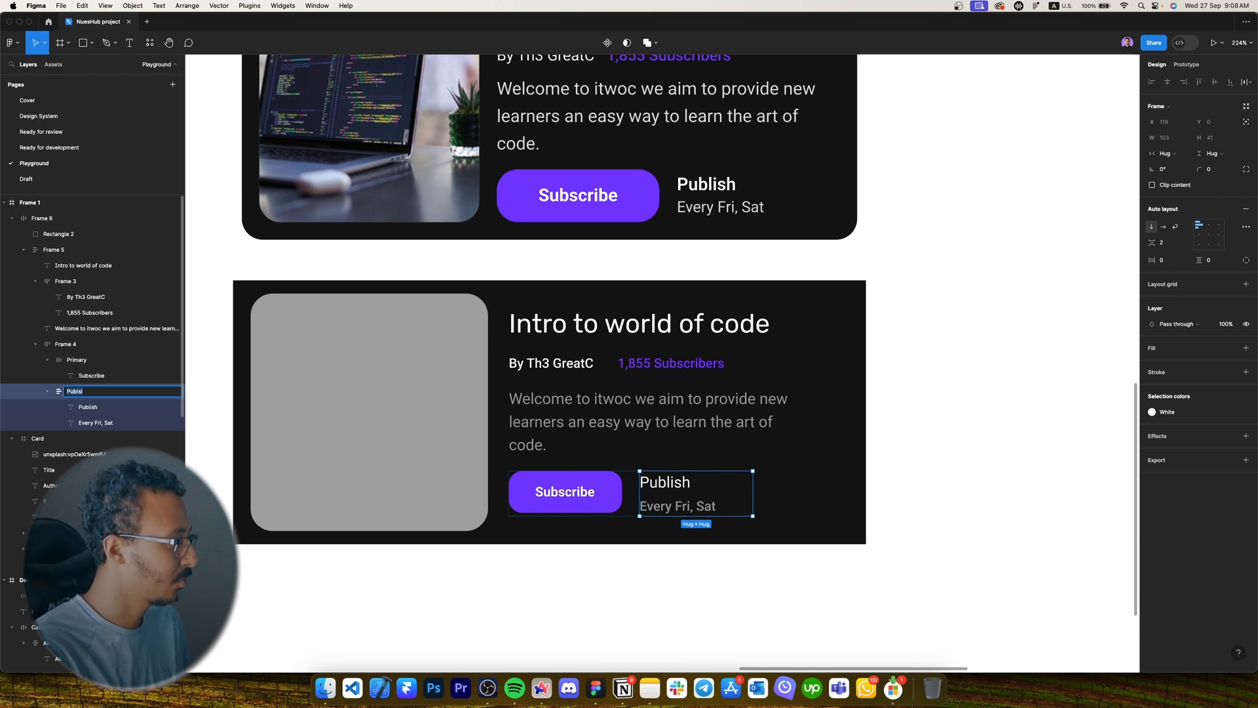
{"action": "key", "text": "Caps_Lock"}
{"action": "type", "text": "P"}
{"action": "key", "text": "Caps_Lock"}
{"action": "type", "text": "ublish"}
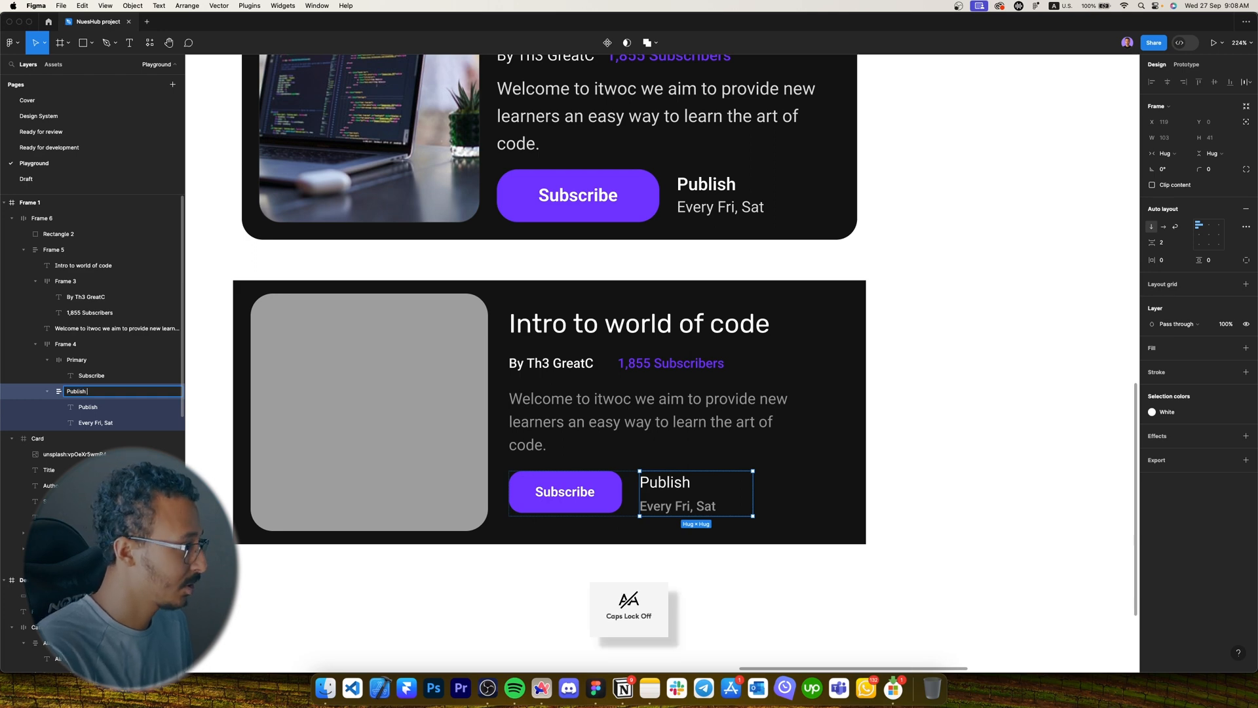
{"action": "type", "text": " date"}
{"action": "key", "text": "Caps_Lock"}
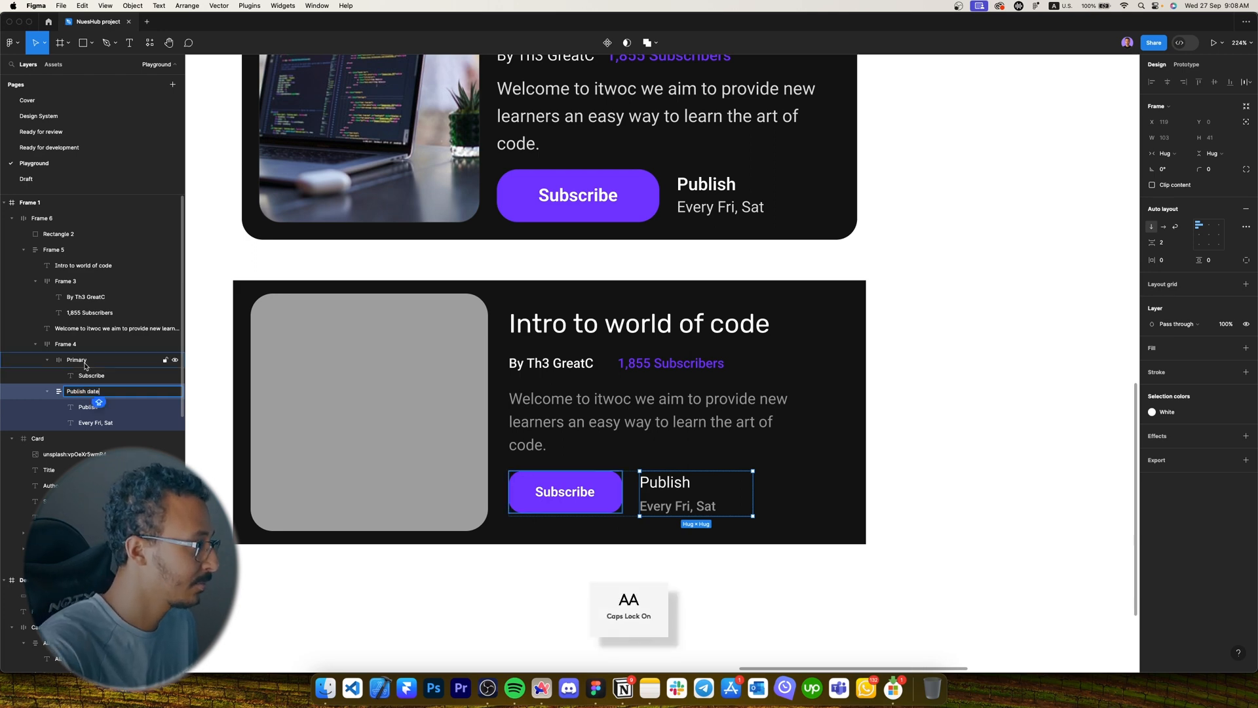
Name the subscribe-and-date frame 'Buttone + Date' and align its contents left.
{"action": "left_click", "coordinate": [90, 346]}
{"action": "double_click", "coordinate": [90, 345]}
{"action": "key", "text": "Caps_Lock"}
{"action": "type", "text": "b"}
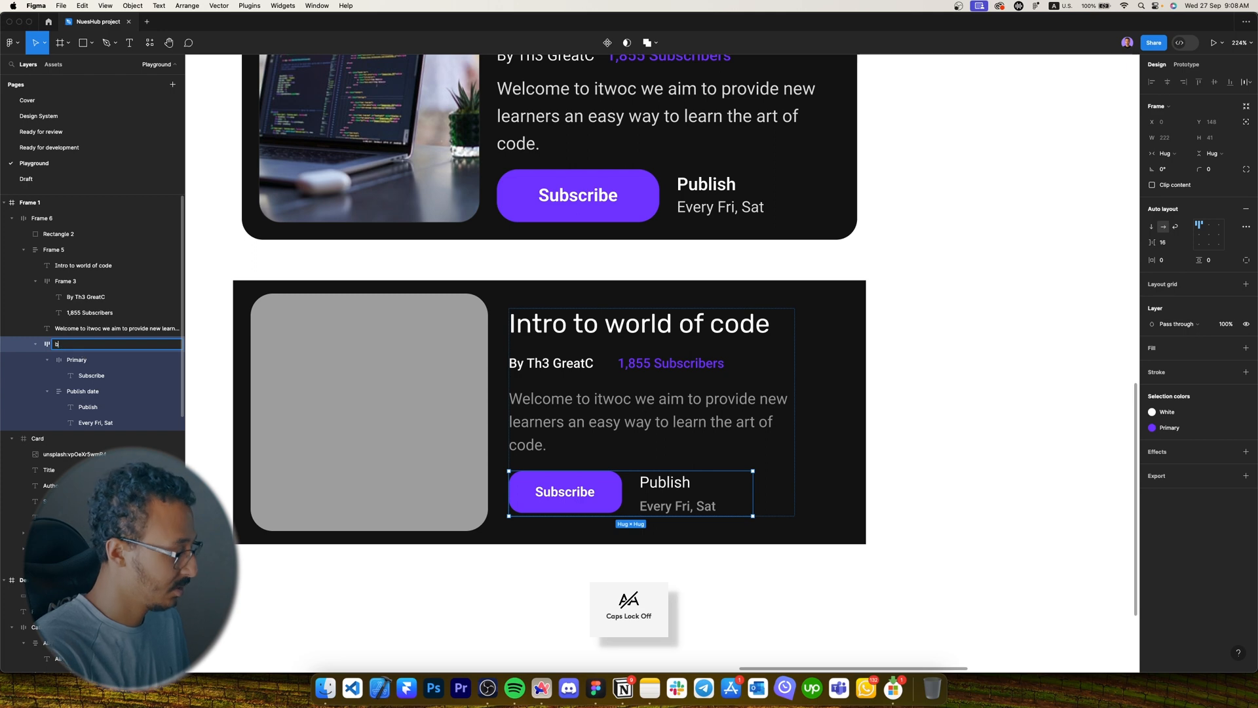
{"action": "key", "text": "Caps_Lock"}
{"action": "type", "text": "UTTO"}
{"action": "key", "text": "super+a"}
{"action": "type", "text": "B"}
{"action": "key", "text": "Caps_Lock"}
{"action": "type", "text": "utto"}
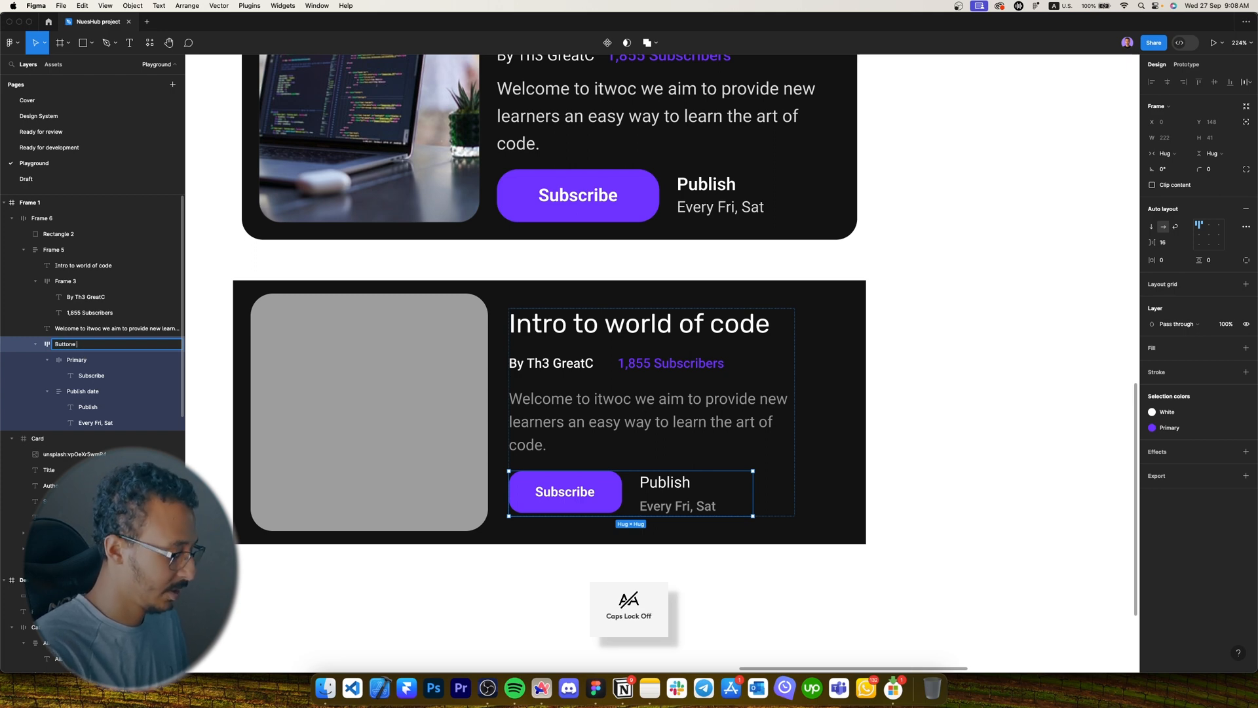
{"action": "type", "text": "ne +"}
{"action": "key", "text": "Caps_Lock"}
{"action": "type", "text": "D"}
{"action": "key", "text": "Caps_Lock"}
{"action": "type", "text": "ate"}
{"action": "key", "text": "Return"}
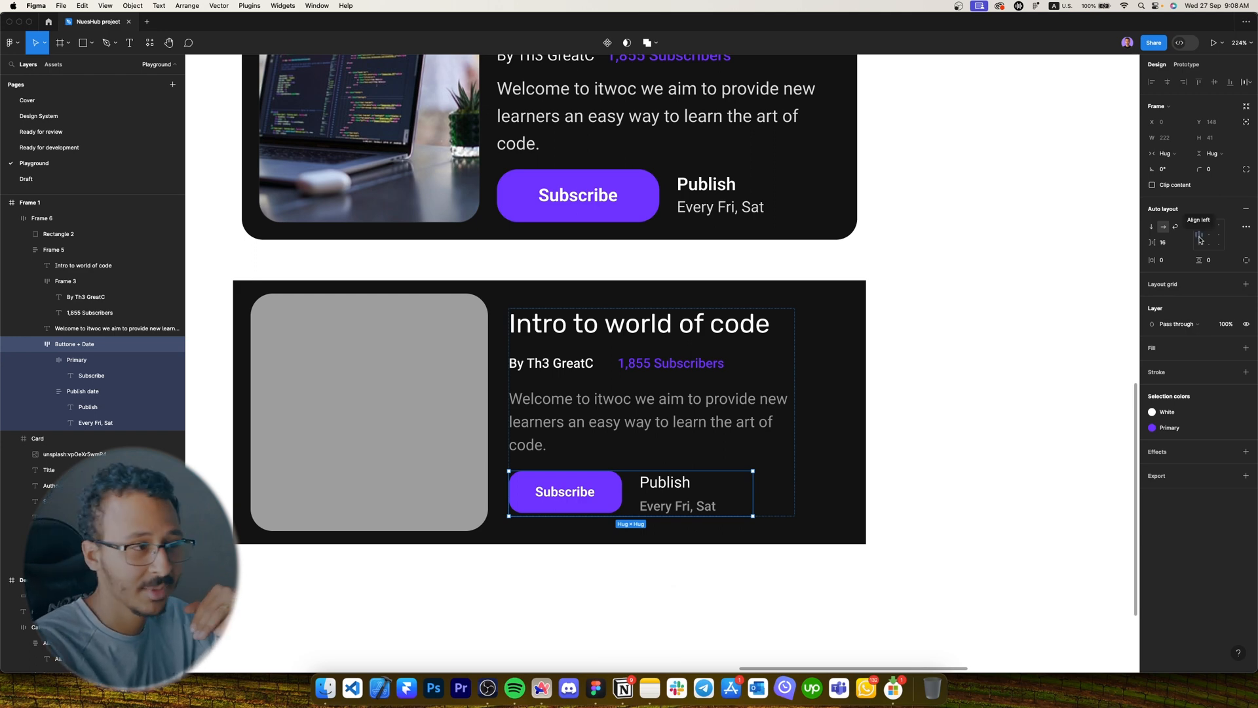
{"action": "left_click", "coordinate": [1200, 240]}
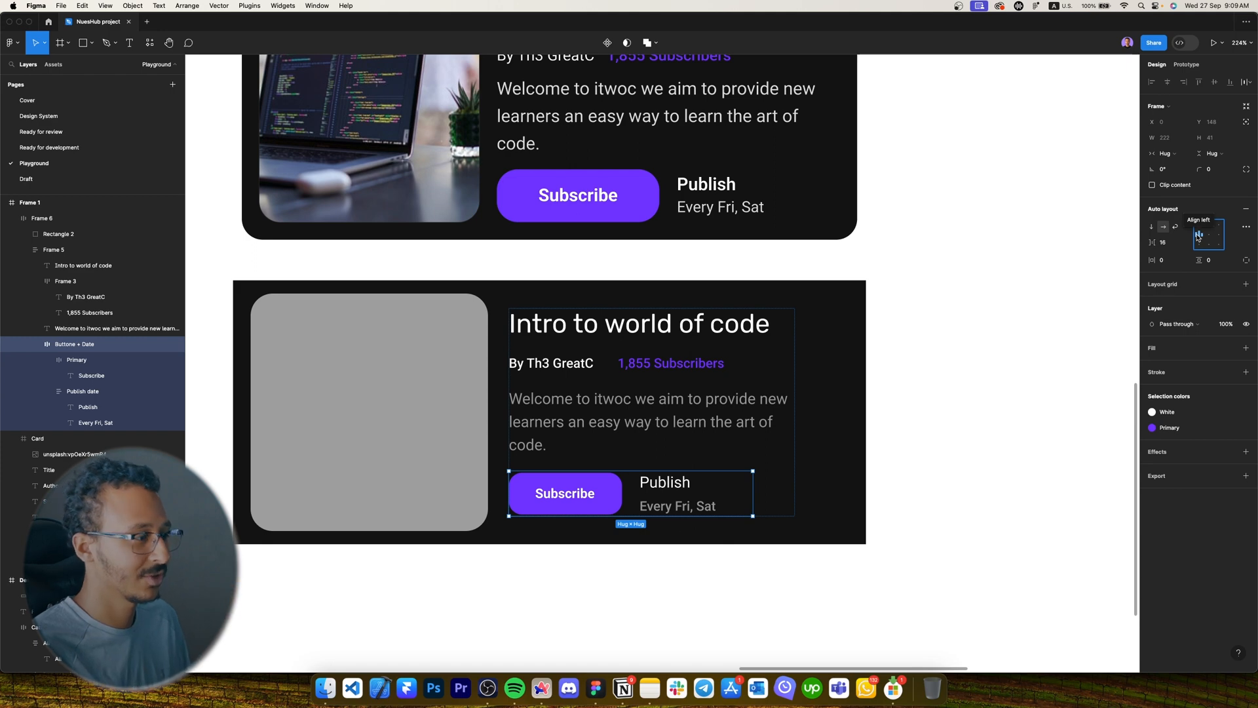
Rename the author and subscribers frame to 'Newsletter info'.
{"action": "key", "text": "shift+Tab"}
{"action": "key", "text": "shift+Tab"}
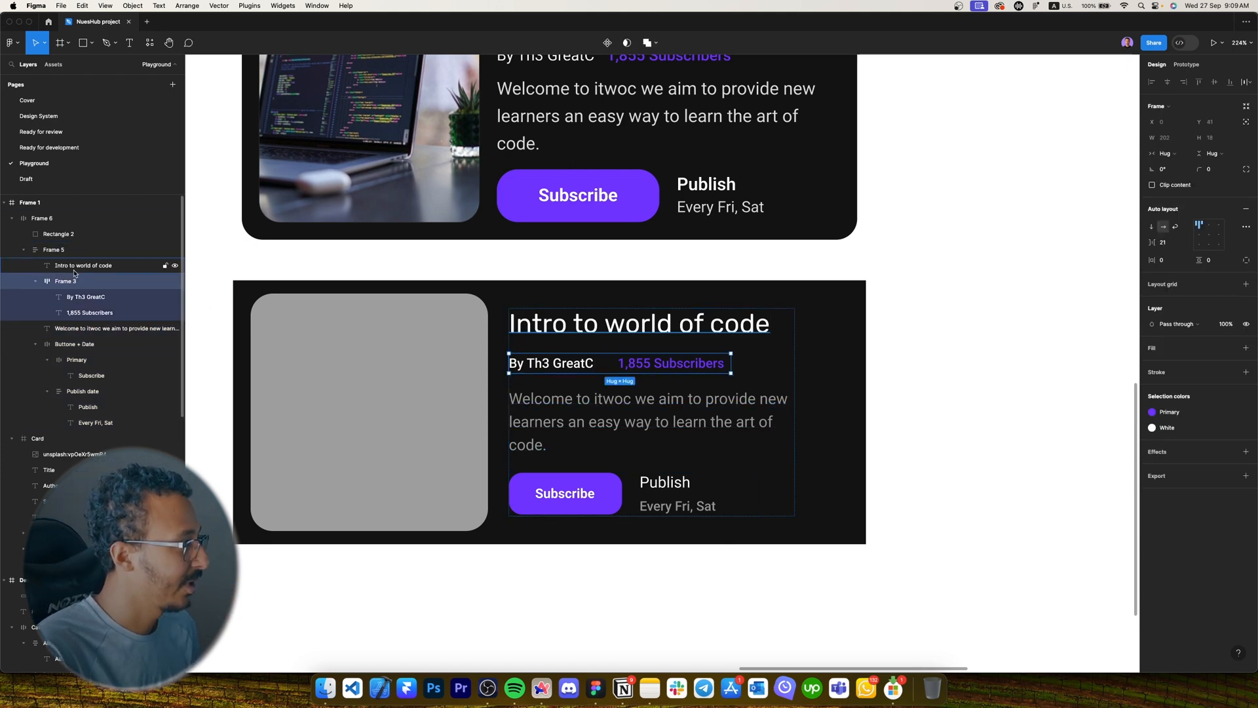
{"action": "key", "text": "Caps_Lock"}
{"action": "key", "text": "super+r"}
{"action": "type", "text": "newslet"}
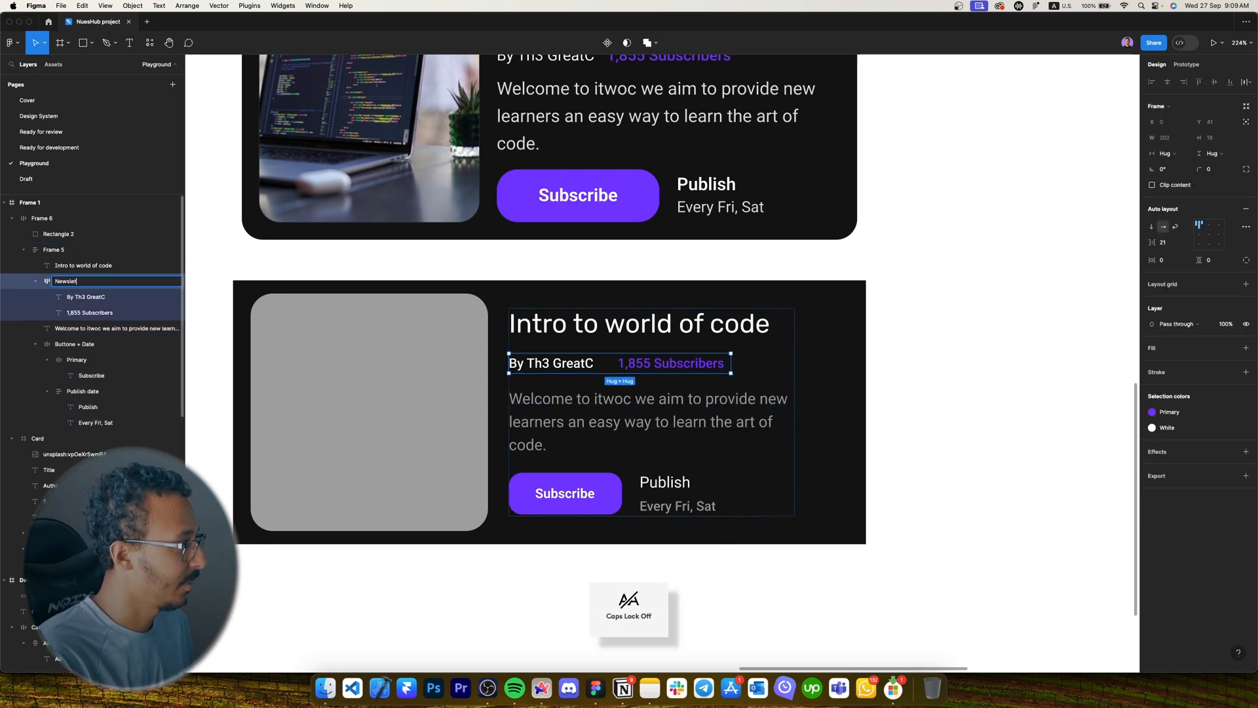
{"action": "type", "text": "ter +"}
{"action": "key", "text": "BackSpace"}
{"action": "key", "text": "BackSpace"}
{"action": "type", "text": "info"}
{"action": "key", "text": "Return"}
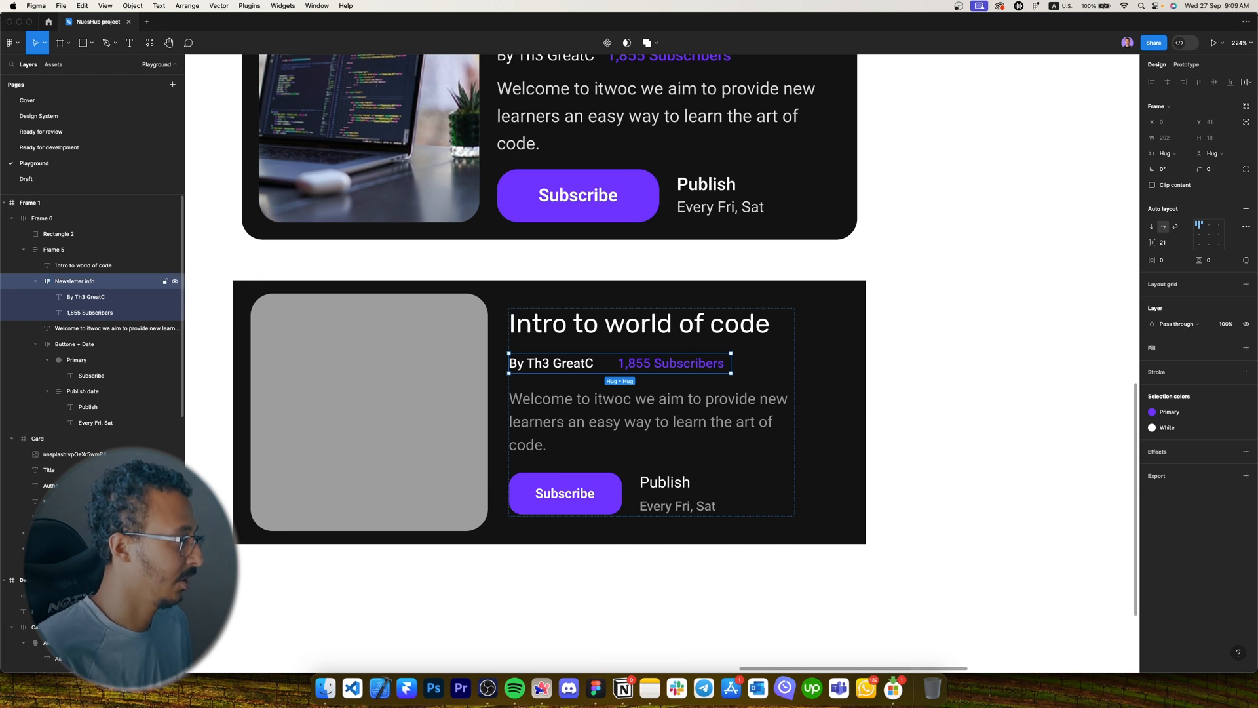
{"action": "key", "text": "shift+Return"}
Rename the parent text frame to 'Content'.
{"action": "key", "text": "super+r"}
{"action": "key", "text": "Caps_Lock"}
{"action": "type", "text": "C"}
{"action": "key", "text": "Caps_Lock"}
{"action": "type", "text": "ontent"}
{"action": "key", "text": "Return"}
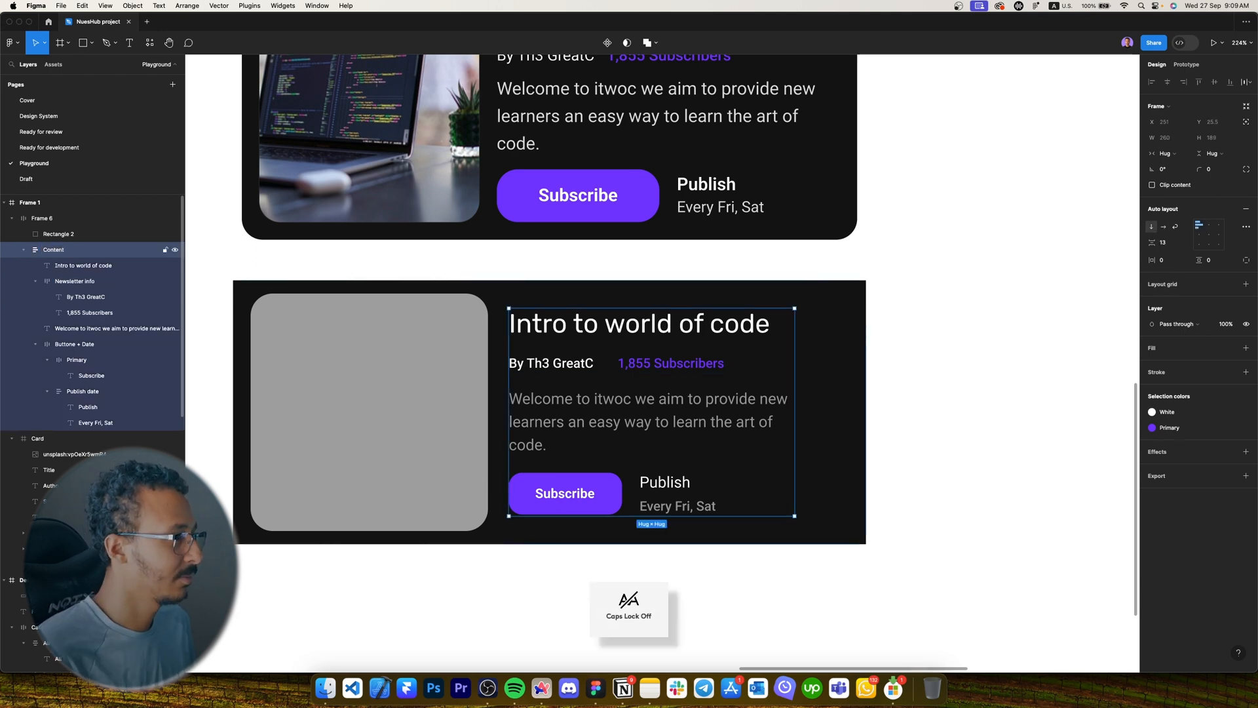
Rename the grey placeholder rectangle to 'Image'.
{"action": "left_click", "coordinate": [72, 234]}
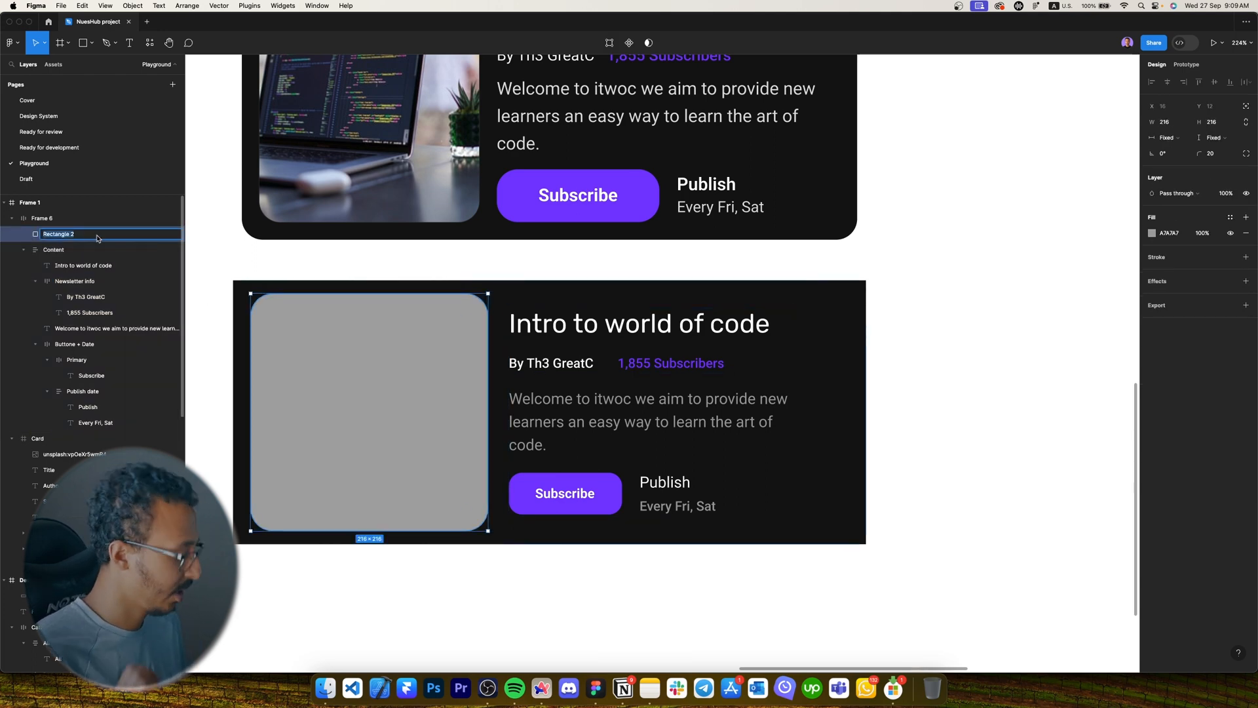
{"action": "key", "text": "Caps_Lock"}
{"action": "key", "text": "super+r"}
{"action": "type", "text": "I"}
{"action": "key", "text": "Caps_Lock"}
{"action": "type", "text": "mage"}
Rename the card's outer frame to 'Card'.
{"action": "key", "text": "Return"}
{"action": "key", "text": "shift+Return"}
{"action": "key", "text": "super+r"}
{"action": "key", "text": "Caps_Lock"}
{"action": "type", "text": "C"}
{"action": "key", "text": "Caps_Lock"}
{"action": "type", "text": "ard"}
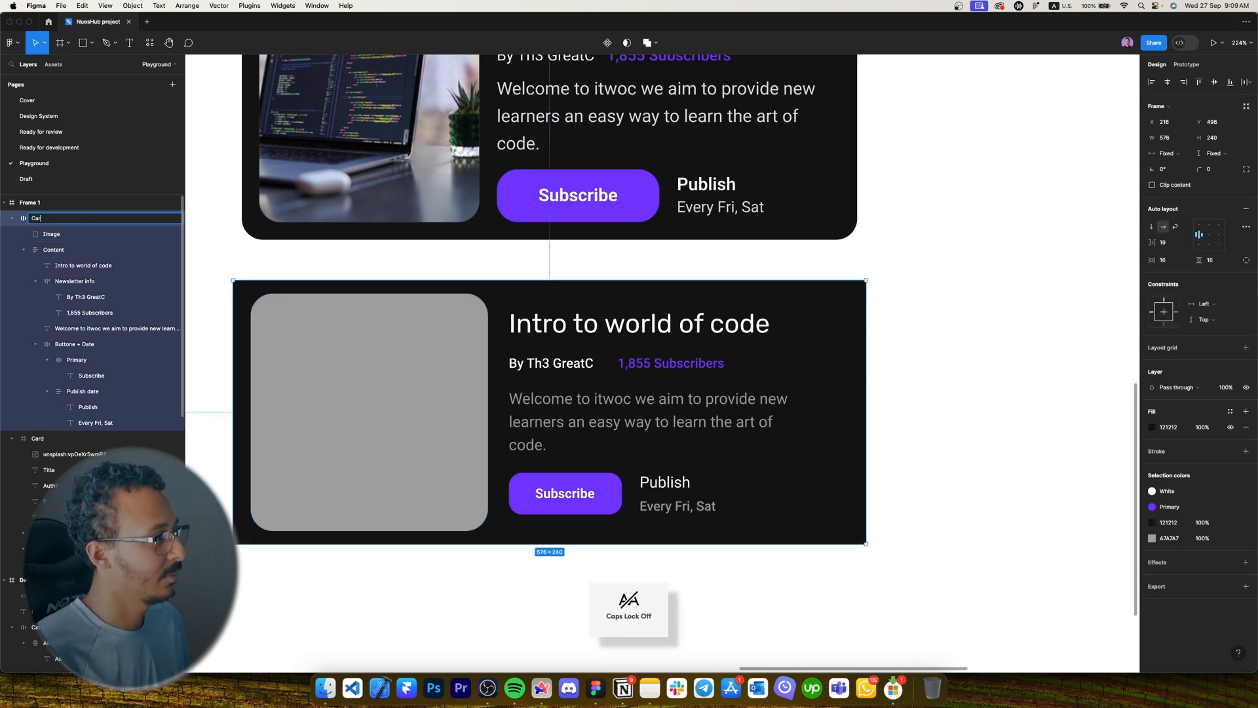
{"action": "key", "text": "Return"}
{"action": "scroll", "coordinate": [929, 297], "scroll_direction": "down", "scroll_amount": 10}
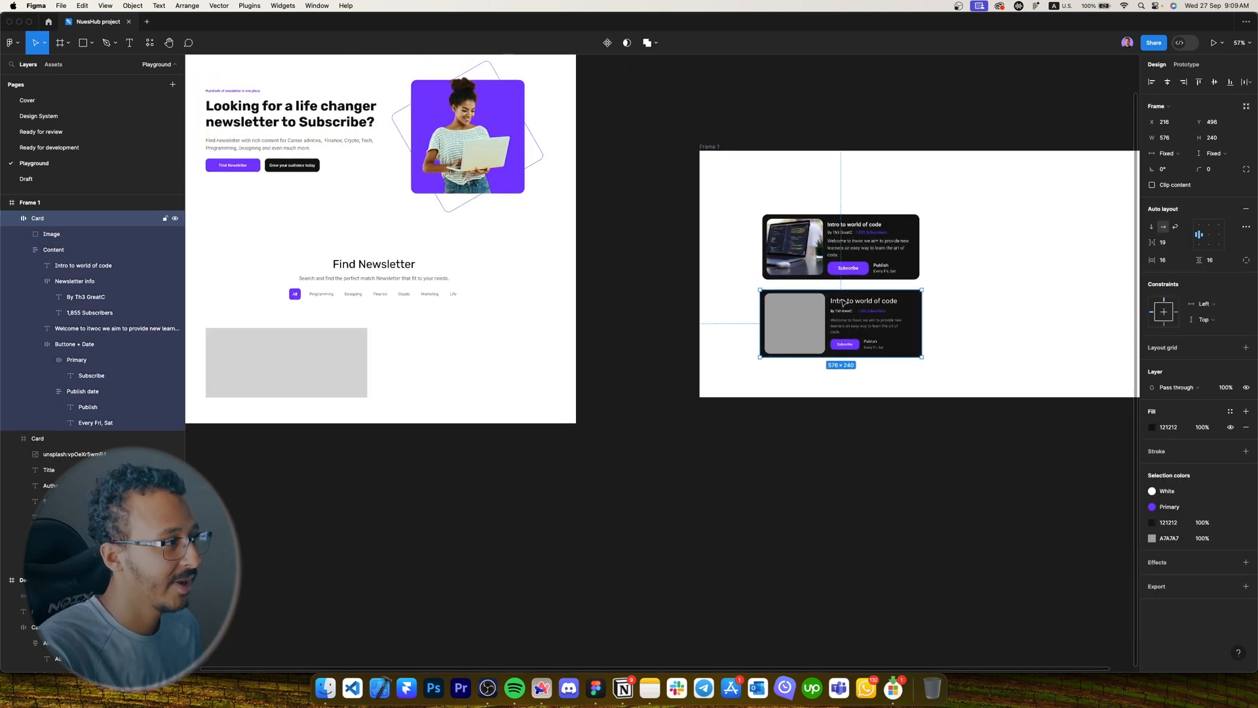
{"action": "scroll", "coordinate": [612, 269], "scroll_direction": "up", "scroll_amount": 2}
Give the lower card a corner radius of 12.
{"action": "left_click", "coordinate": [317, 323], "text": "super"}
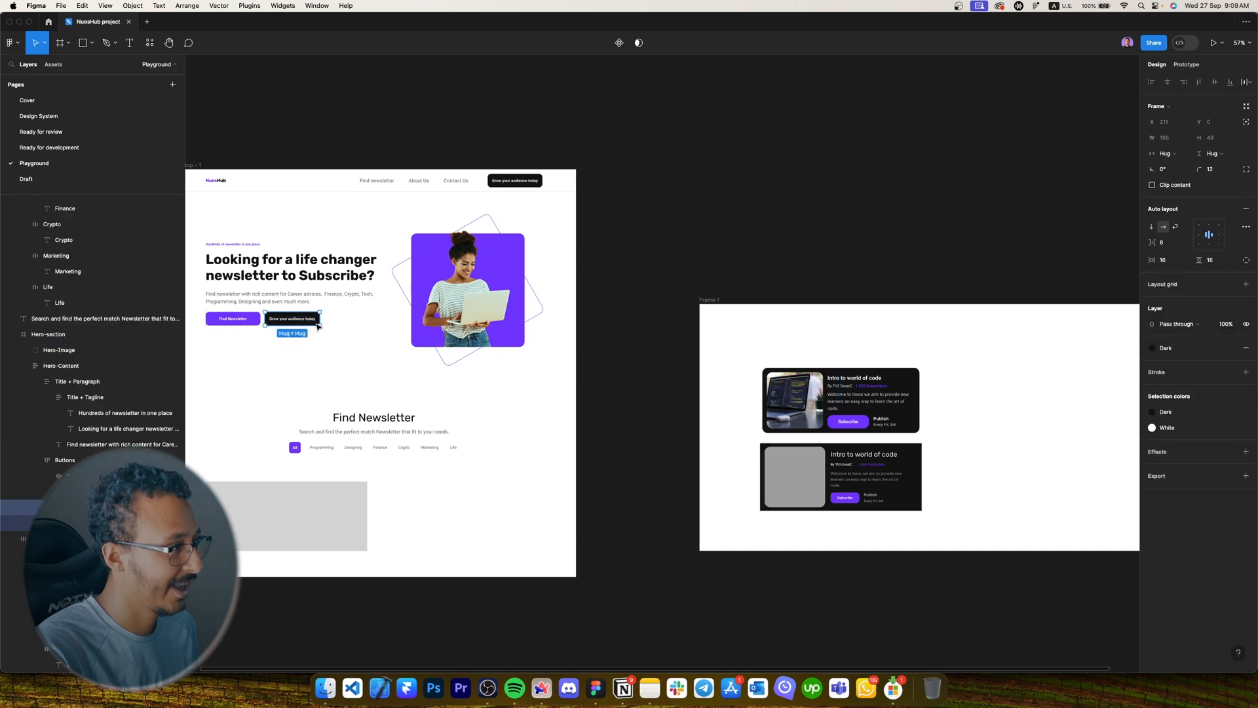
{"action": "scroll", "coordinate": [988, 528], "scroll_direction": "up", "scroll_amount": 5}
{"action": "left_click", "coordinate": [652, 452], "text": "super"}
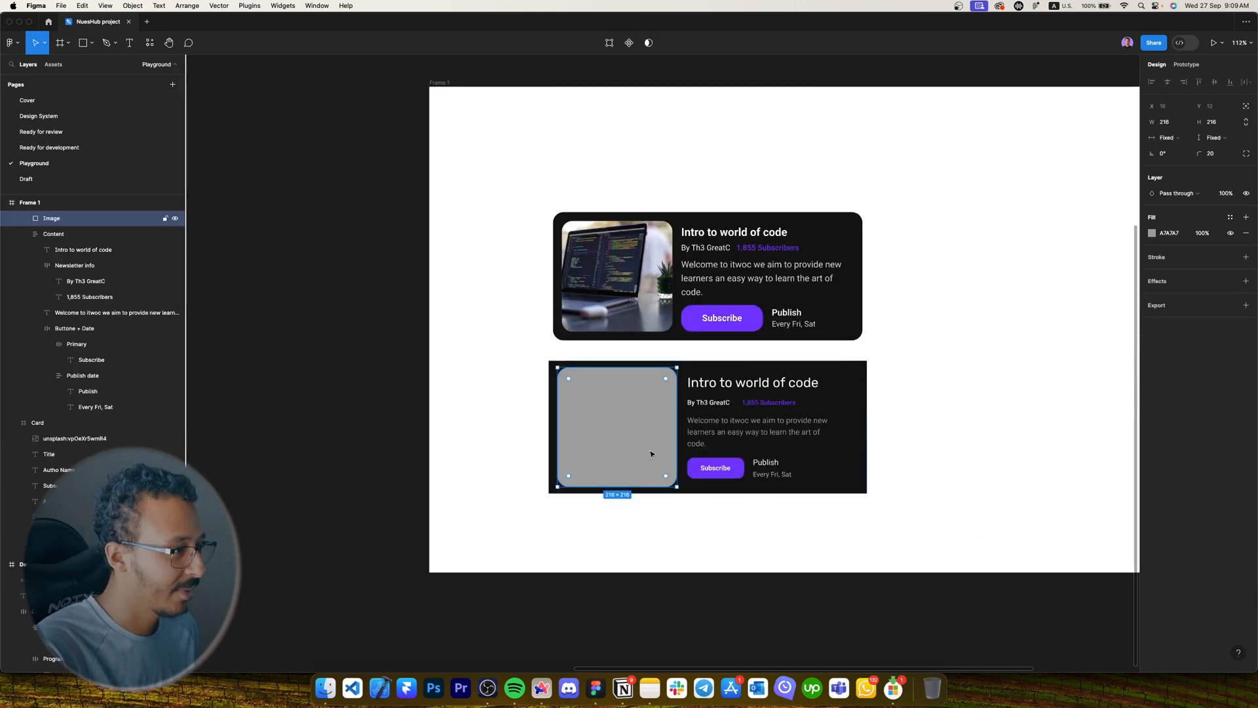
{"action": "scroll", "coordinate": [662, 446], "scroll_direction": "up", "scroll_amount": 5}
{"action": "left_click", "coordinate": [1025, 309]}
{"action": "left_click", "coordinate": [1211, 169]}
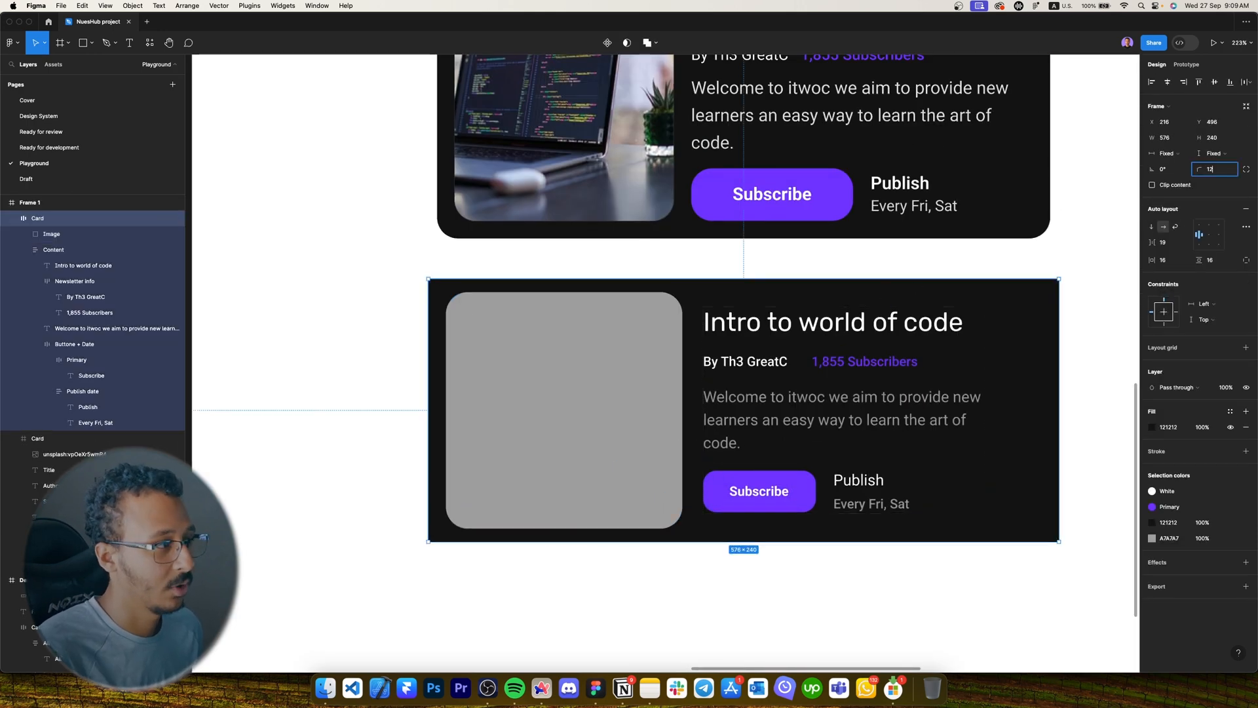
{"action": "type", "text": "12"}
{"action": "key", "text": "Return"}
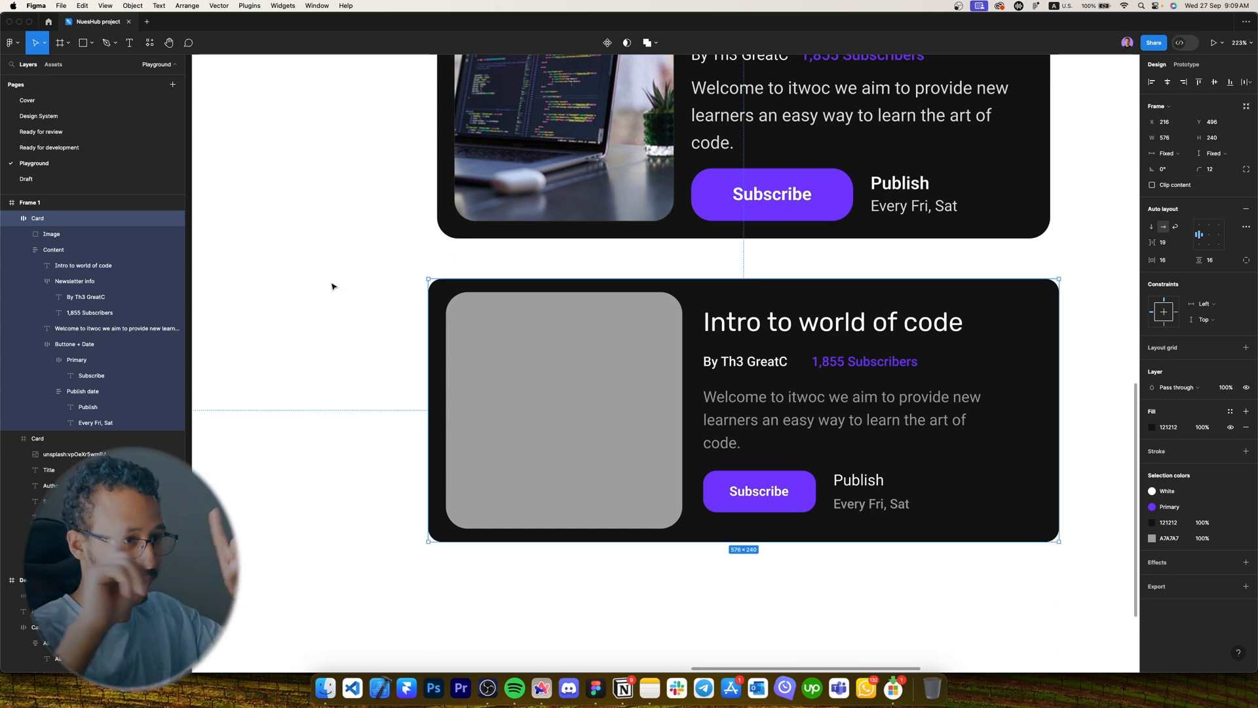
Give the card's grey image a corner radius of 12.
{"action": "left_click", "coordinate": [492, 355]}
{"action": "left_click", "coordinate": [1246, 154]}
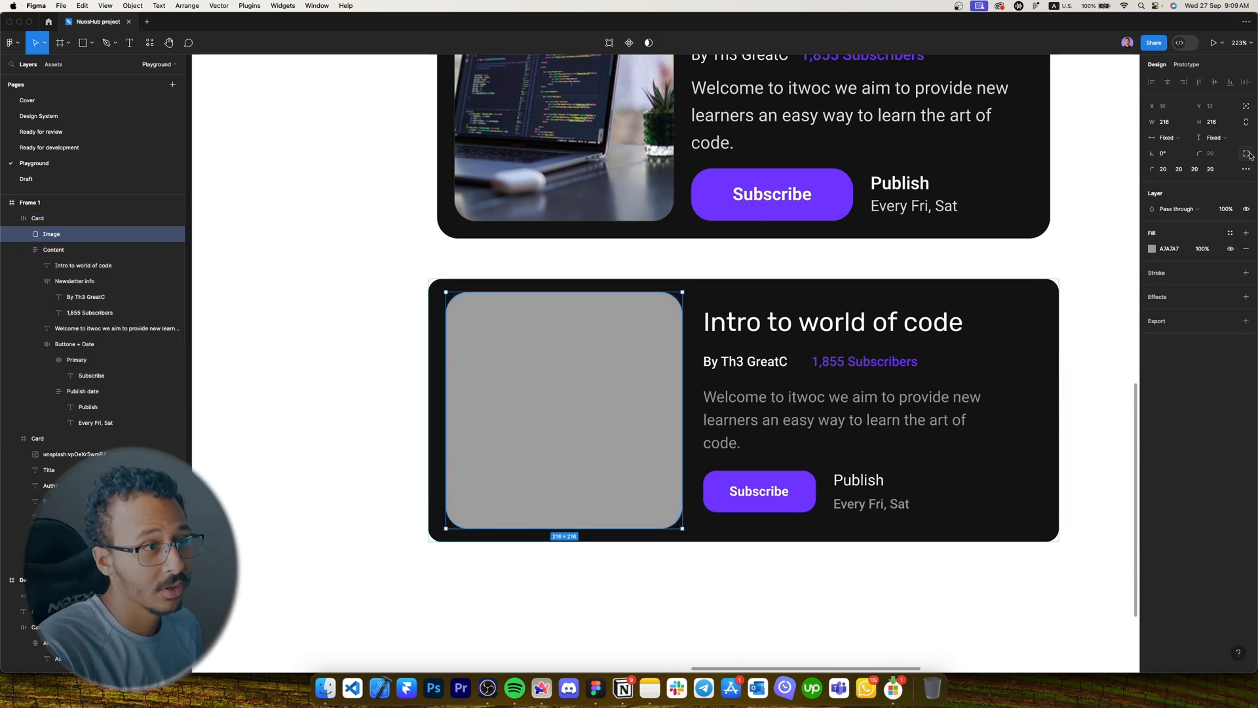
{"action": "left_click", "coordinate": [1247, 154]}
{"action": "left_click", "coordinate": [1212, 154]}
{"action": "type", "text": "12"}
{"action": "key", "text": "Return"}
{"action": "left_click", "coordinate": [376, 305]}
{"action": "left_click_drag", "start_coordinate": [376, 305], "coordinate": [309, 331]}
{"action": "scroll", "coordinate": [309, 331], "scroll_direction": "down", "scroll_amount": 4}
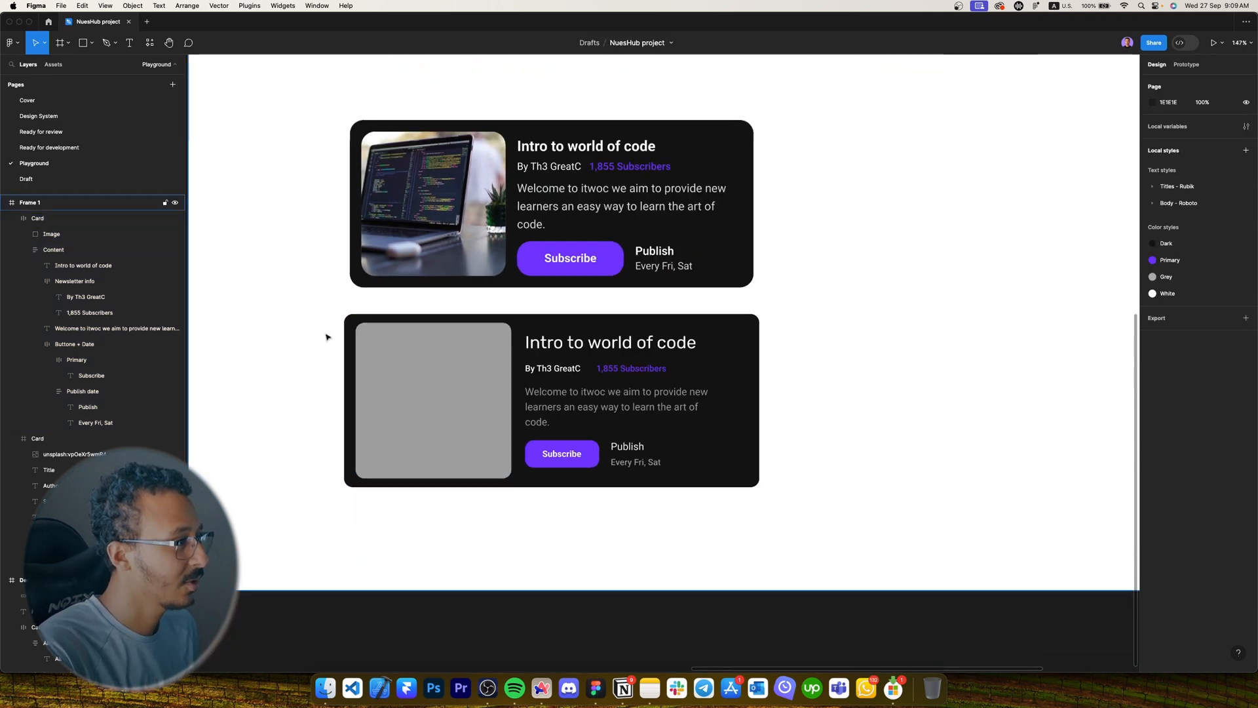
Apply the upper card's laptop photo fill to the lower card's image.
{"action": "left_click", "coordinate": [454, 198], "text": "super"}
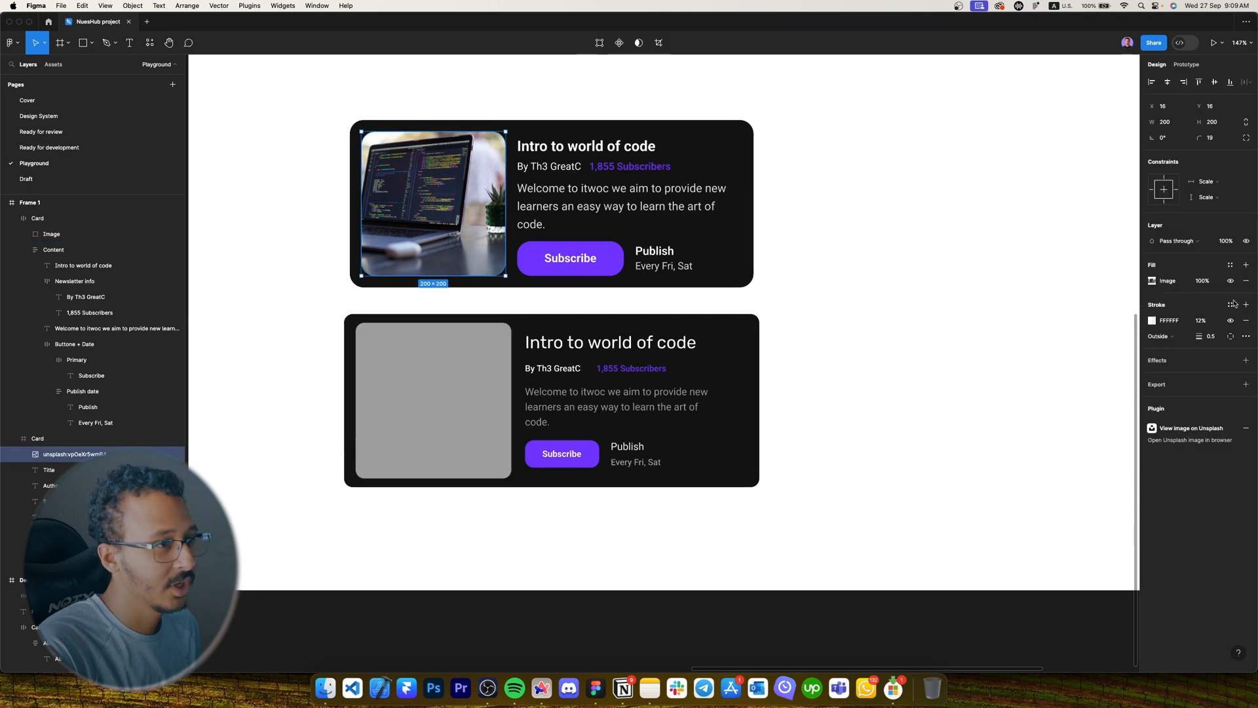
{"action": "left_click", "coordinate": [1151, 281]}
{"action": "left_click", "coordinate": [1151, 282]}
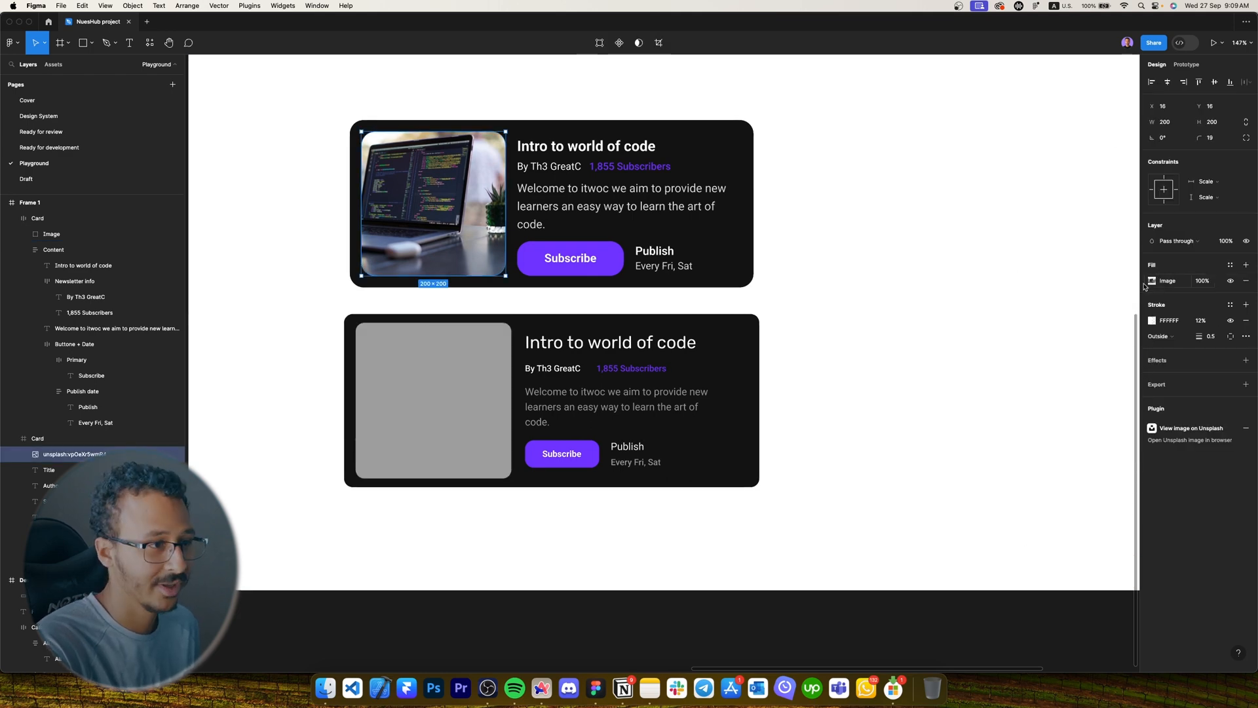
{"action": "left_click", "coordinate": [339, 163]}
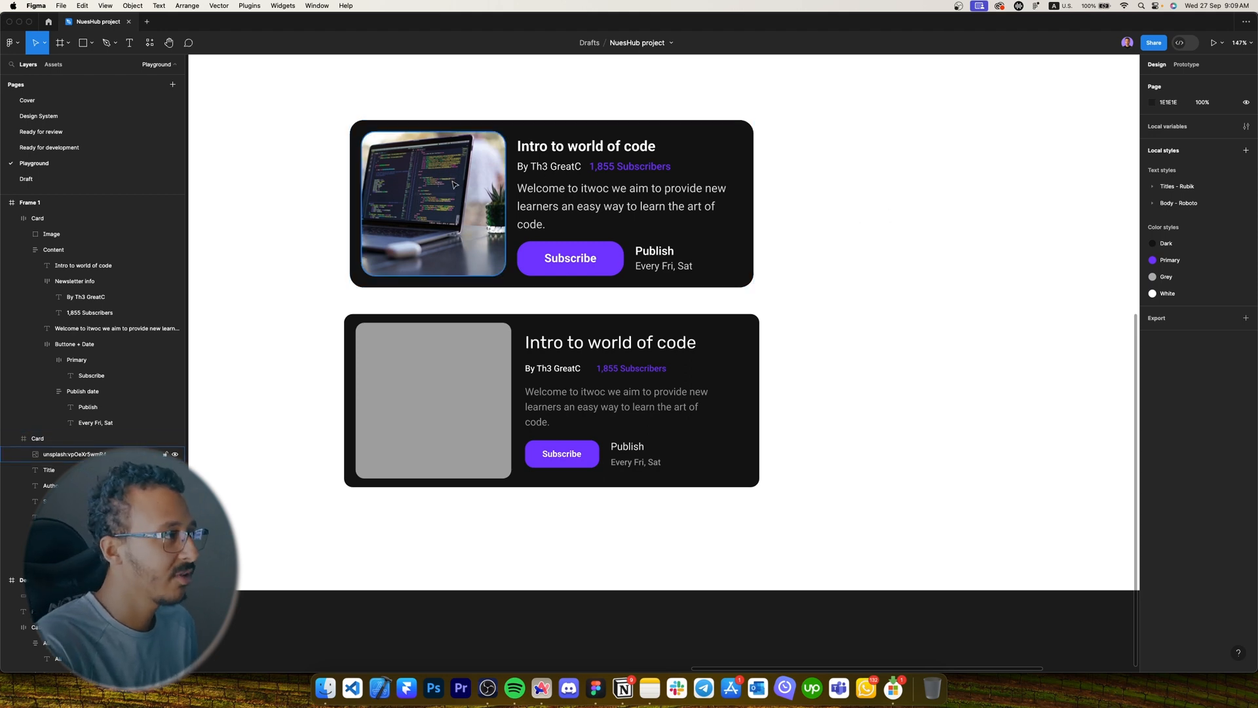
{"action": "left_click", "coordinate": [420, 163], "text": "super"}
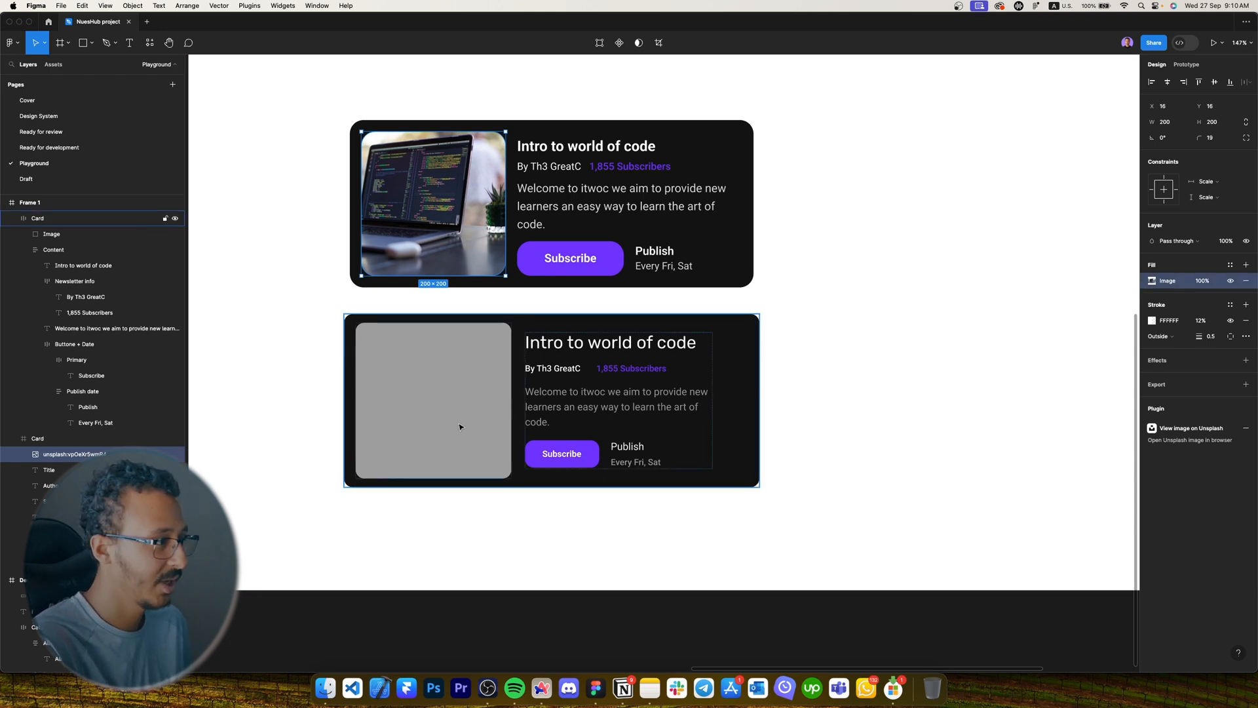
{"action": "double_click", "coordinate": [426, 371]}
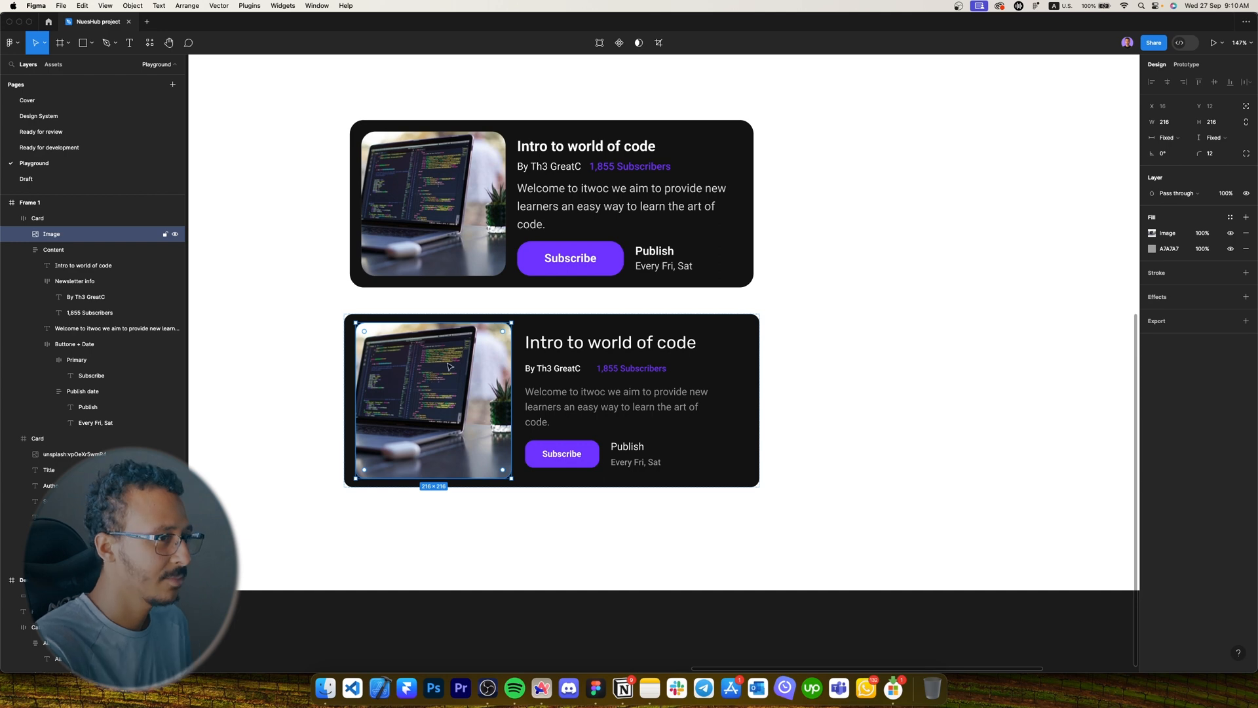
Nudge the new card slightly right and delete the original upper card.
{"action": "scroll", "coordinate": [576, 472], "scroll_direction": "down", "scroll_amount": 5}
{"action": "scroll", "coordinate": [792, 455], "scroll_direction": "left", "scroll_amount": 3}
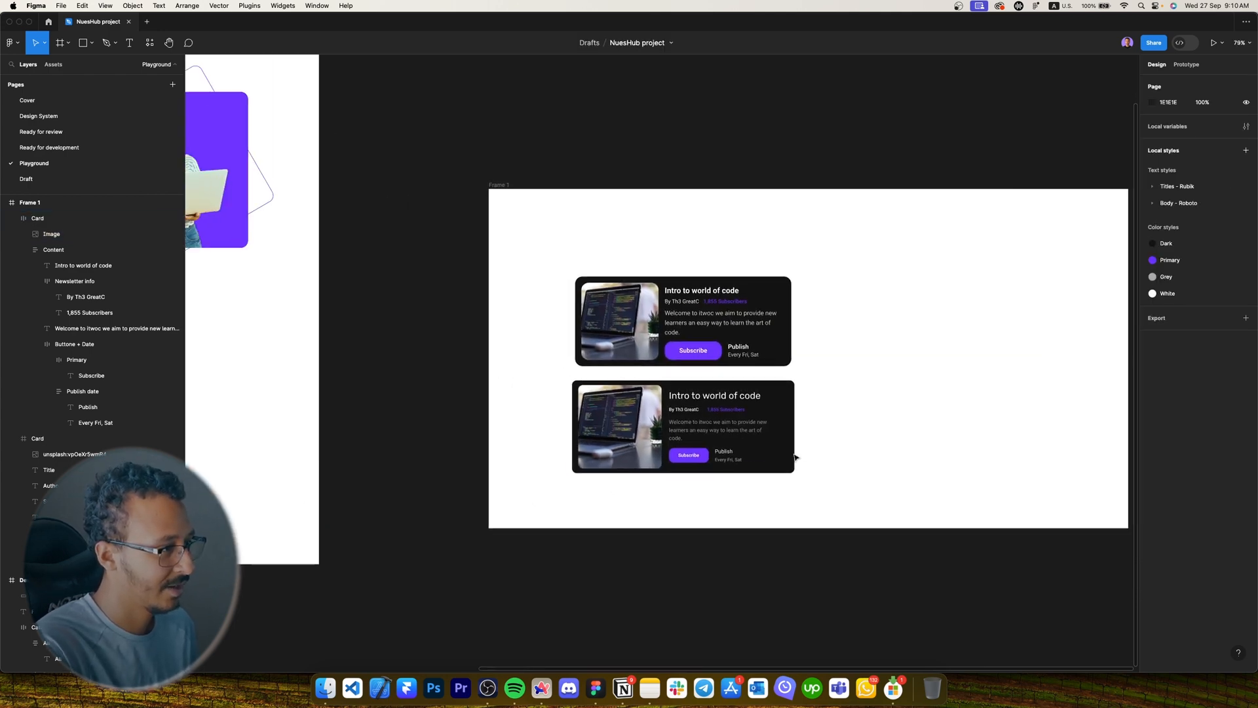
{"action": "left_click", "coordinate": [723, 431]}
{"action": "left_click_drag", "start_coordinate": [723, 432], "coordinate": [727, 433]}
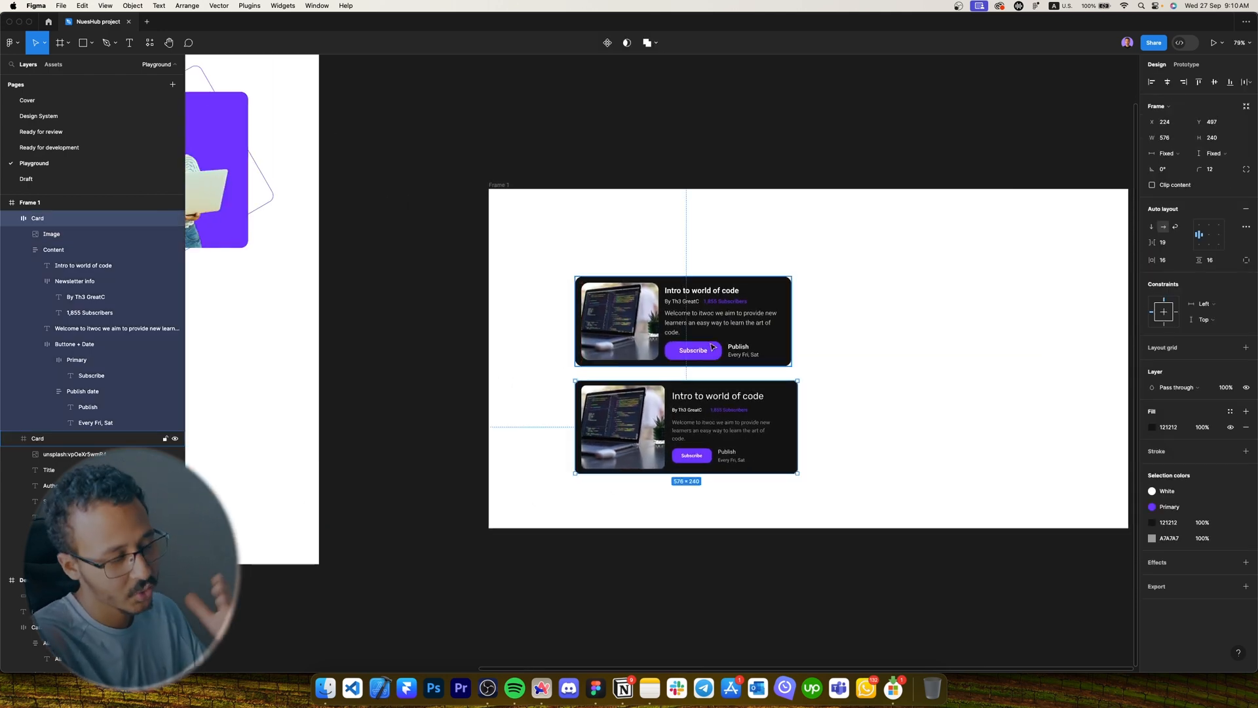
{"action": "left_click", "coordinate": [710, 337]}
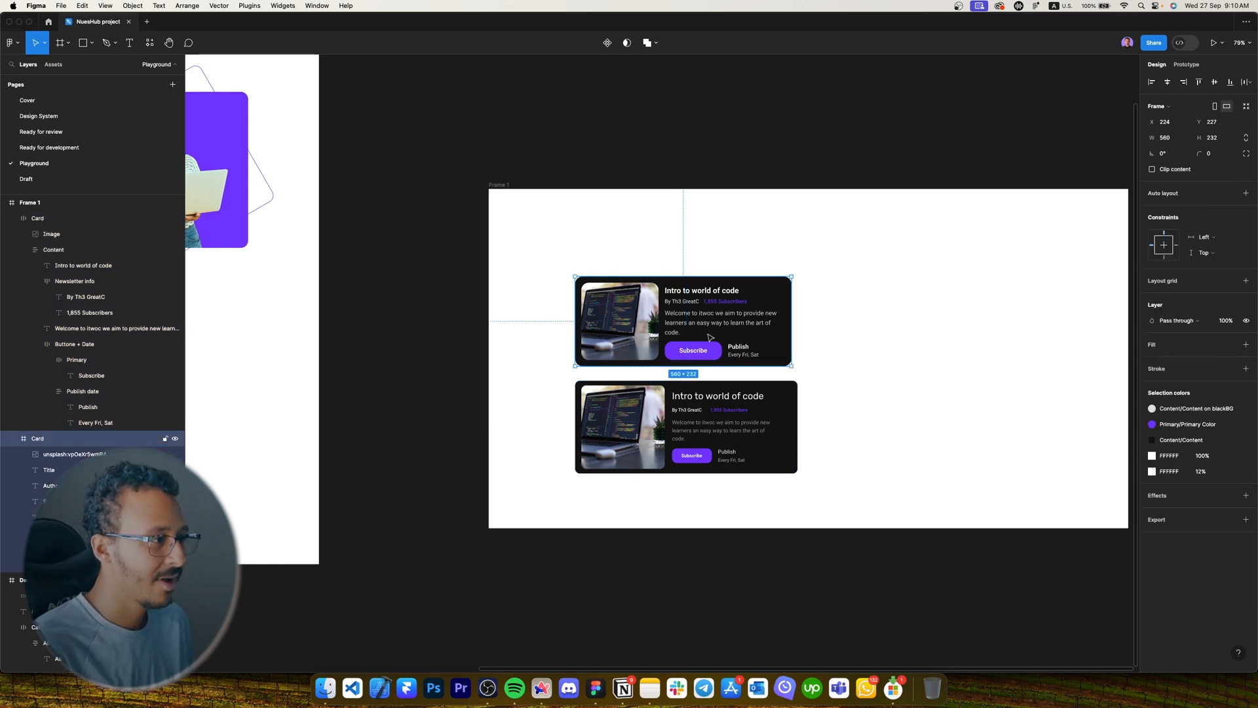
{"action": "key", "text": "Delete"}
Move the card into Desktop - 1 under Find Newsletter, deleting the grey placeholder.
{"action": "left_click_drag", "start_coordinate": [734, 321], "coordinate": [885, 281]}
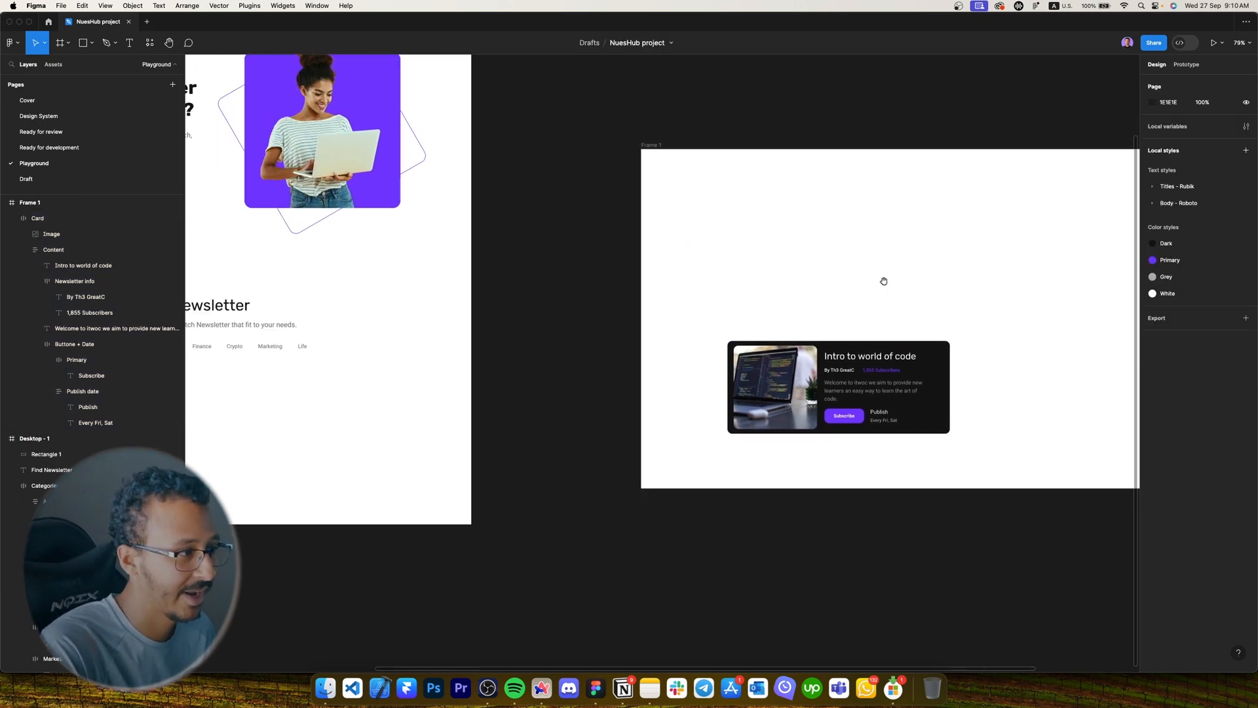
{"action": "scroll", "coordinate": [902, 286], "scroll_direction": "down", "scroll_amount": 5}
{"action": "left_click_drag", "start_coordinate": [853, 329], "coordinate": [548, 352]}
{"action": "scroll", "coordinate": [453, 372], "scroll_direction": "up", "scroll_amount": 5}
{"action": "left_click", "coordinate": [455, 373]}
{"action": "left_click_drag", "start_coordinate": [645, 351], "coordinate": [678, 362]}
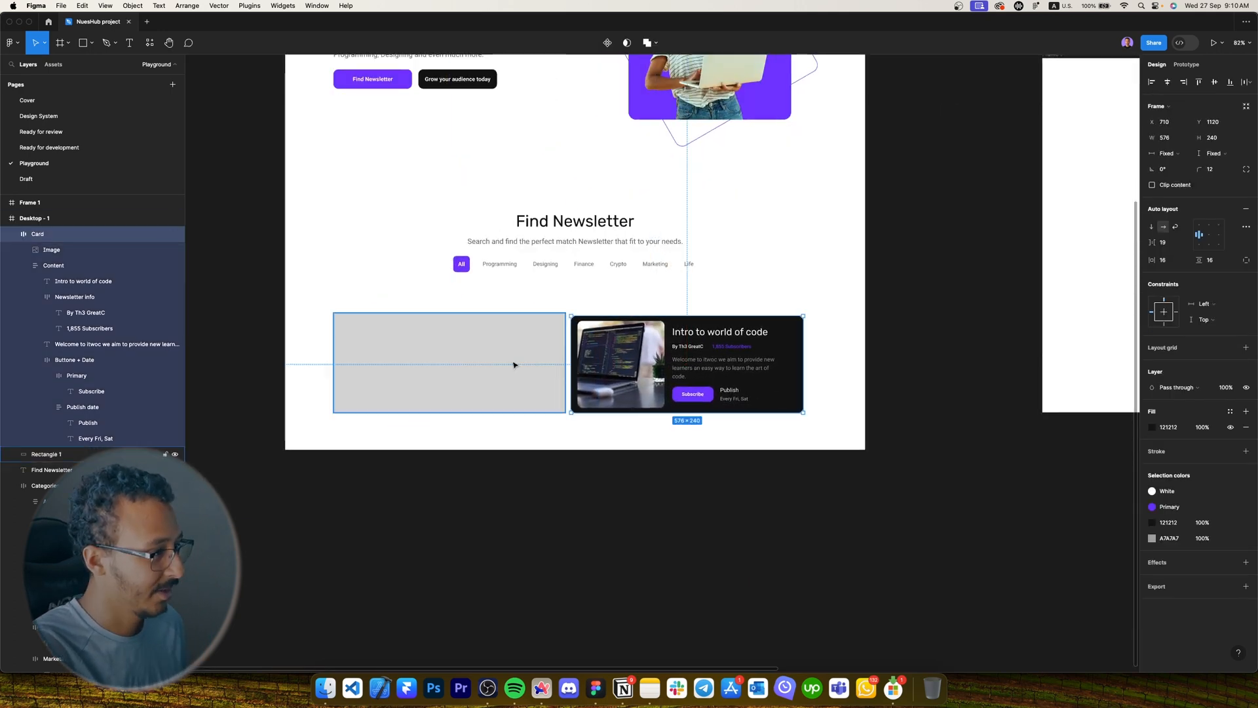
{"action": "left_click", "coordinate": [514, 362]}
{"action": "key", "text": "Delete"}
Position the newsletter card at X 120.
{"action": "left_click", "coordinate": [671, 339]}
{"action": "left_click", "coordinate": [1165, 122]}
{"action": "type", "text": "120"}
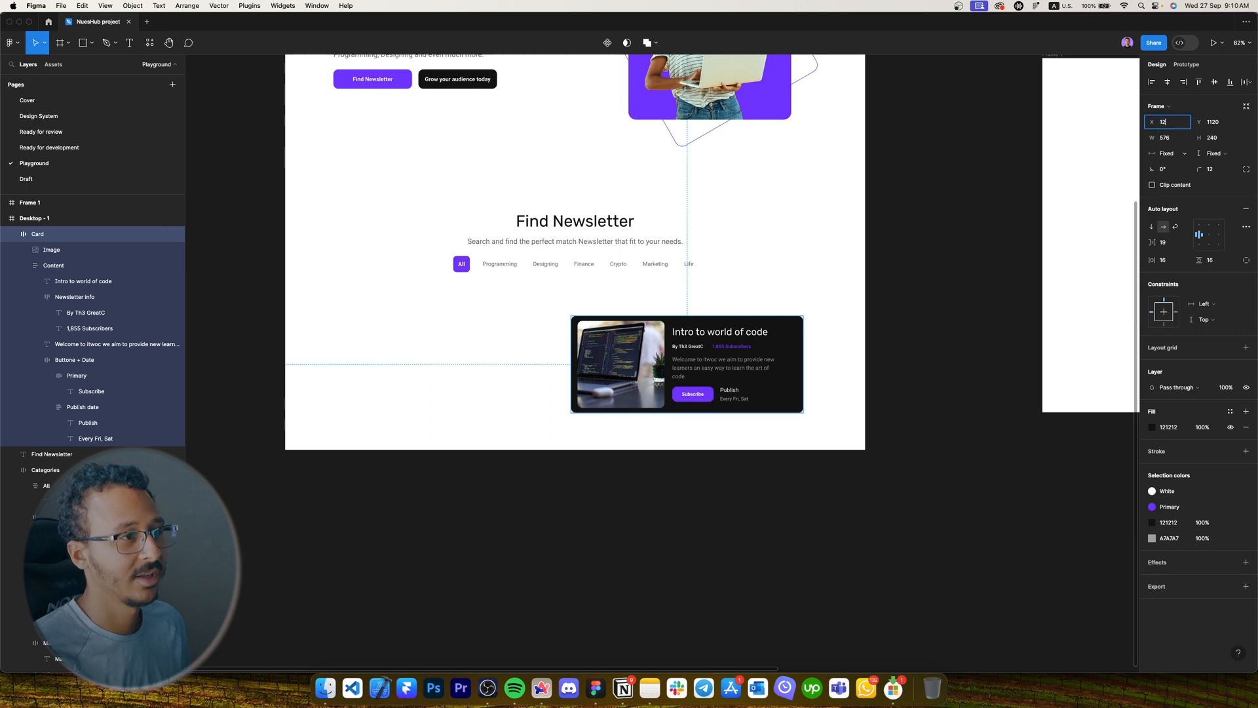
{"action": "key", "text": "Return"}
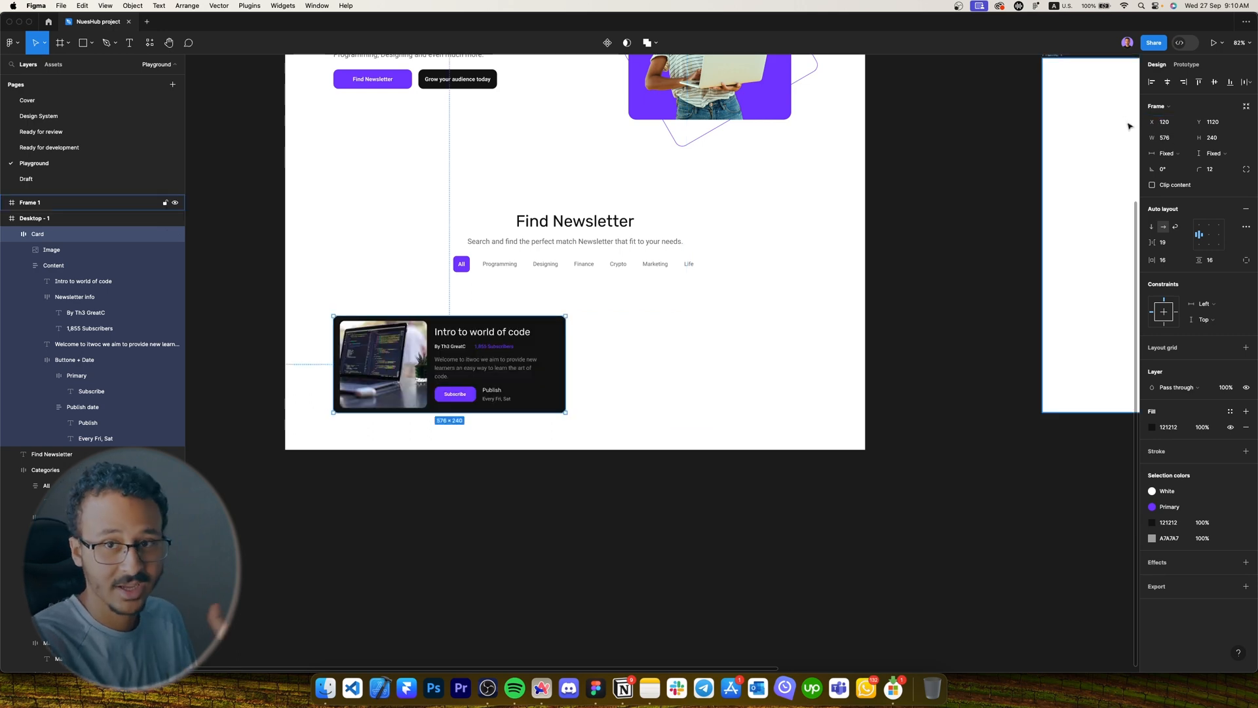
Duplicate the card to make a row of three newsletter cards.
{"action": "left_click_drag", "start_coordinate": [438, 357], "coordinate": [680, 357]}
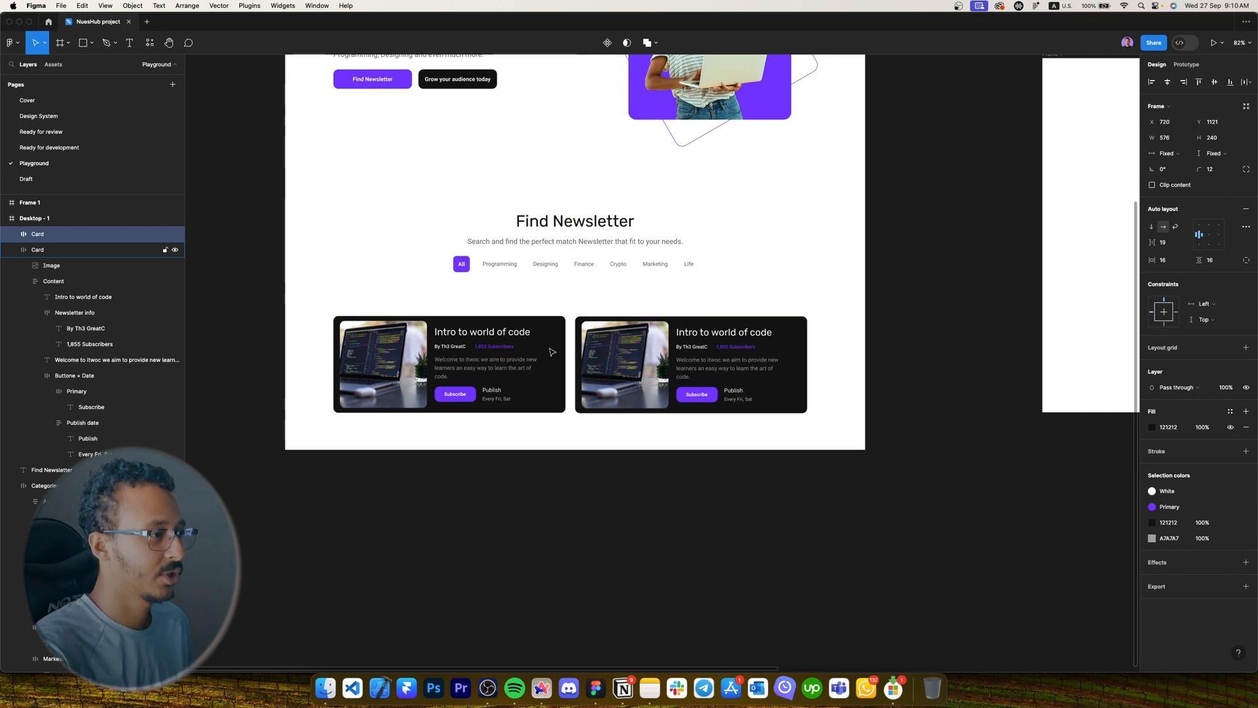
{"action": "key", "text": "super+d"}
{"action": "left_click", "coordinate": [682, 440]}
{"action": "scroll", "coordinate": [682, 440], "scroll_direction": "left", "scroll_amount": 2}
{"action": "scroll", "coordinate": [682, 441], "scroll_direction": "up", "scroll_amount": 1}
{"action": "left_click", "coordinate": [909, 399]}
{"action": "left_click", "coordinate": [762, 398], "text": "shift"}
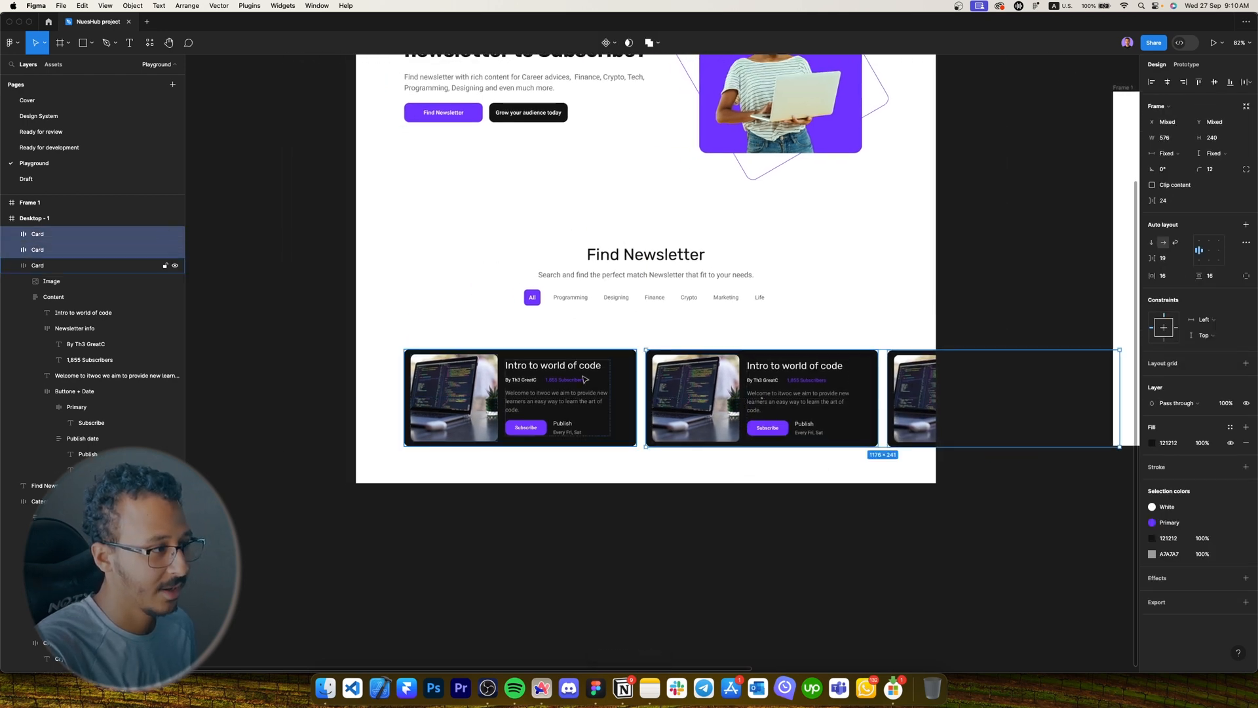
Move all three cards together about 56 px lower.
{"action": "left_click", "coordinate": [598, 458]}
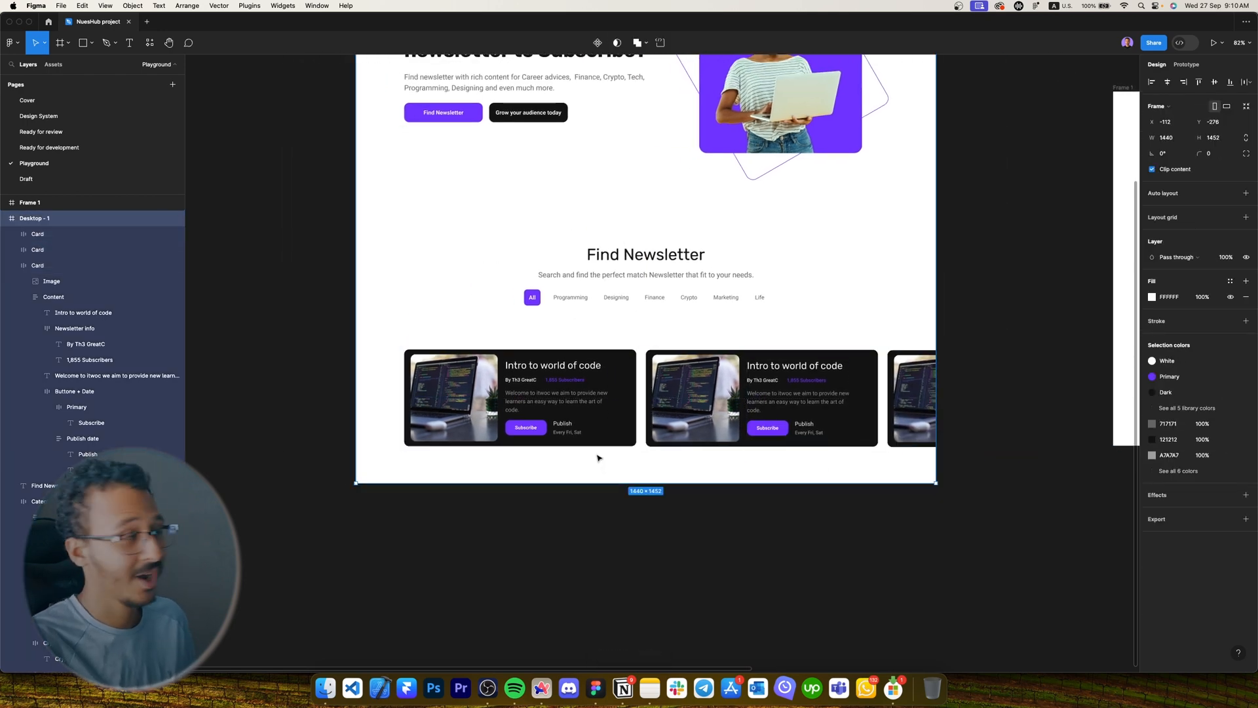
{"action": "left_click", "coordinate": [577, 365]}
{"action": "left_click", "coordinate": [794, 380], "text": "shift"}
{"action": "left_click", "coordinate": [902, 382], "text": "shift"}
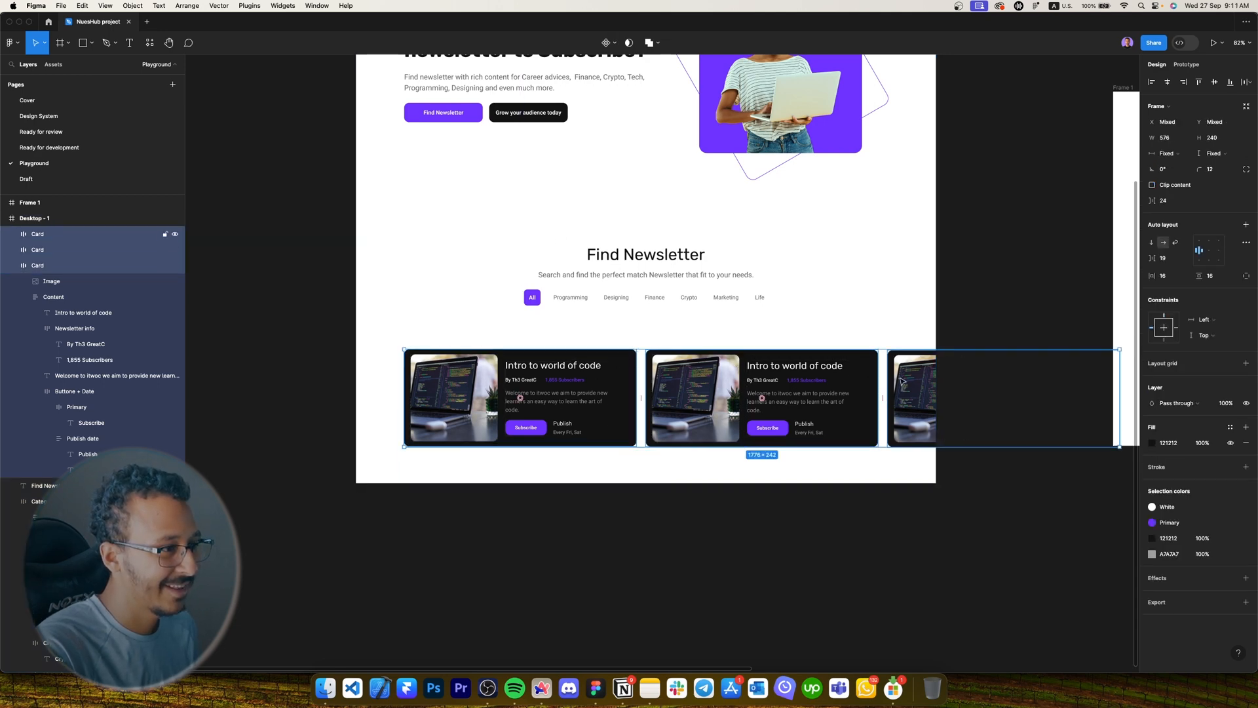
{"action": "left_click_drag", "start_coordinate": [902, 381], "coordinate": [902, 418]}
Copy the Find Newsletter heading above the cards, retitle it 'Programming', and apply the Rubik/H3 style.
{"action": "left_click", "coordinate": [631, 255]}
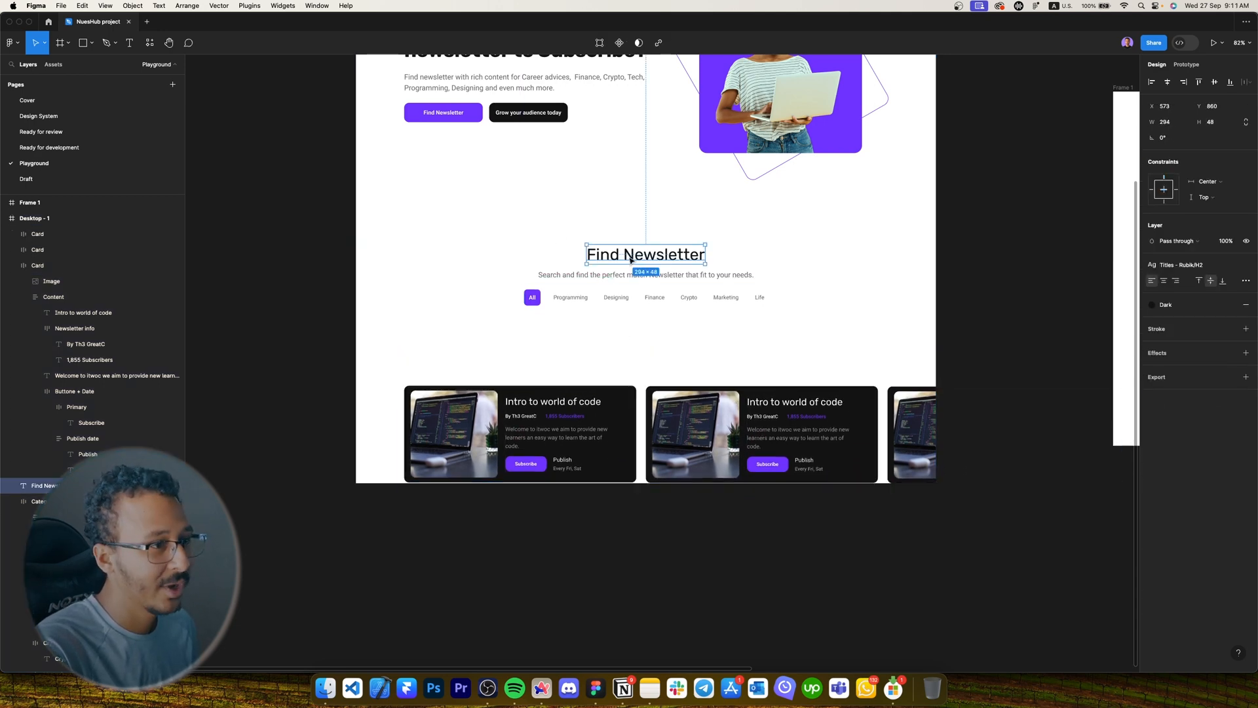
{"action": "left_click_drag", "start_coordinate": [616, 254], "coordinate": [431, 359]}
{"action": "scroll", "coordinate": [429, 356], "scroll_direction": "up", "scroll_amount": 5}
{"action": "key", "text": "Caps_Lock"}
{"action": "type", "text": "Programming"}
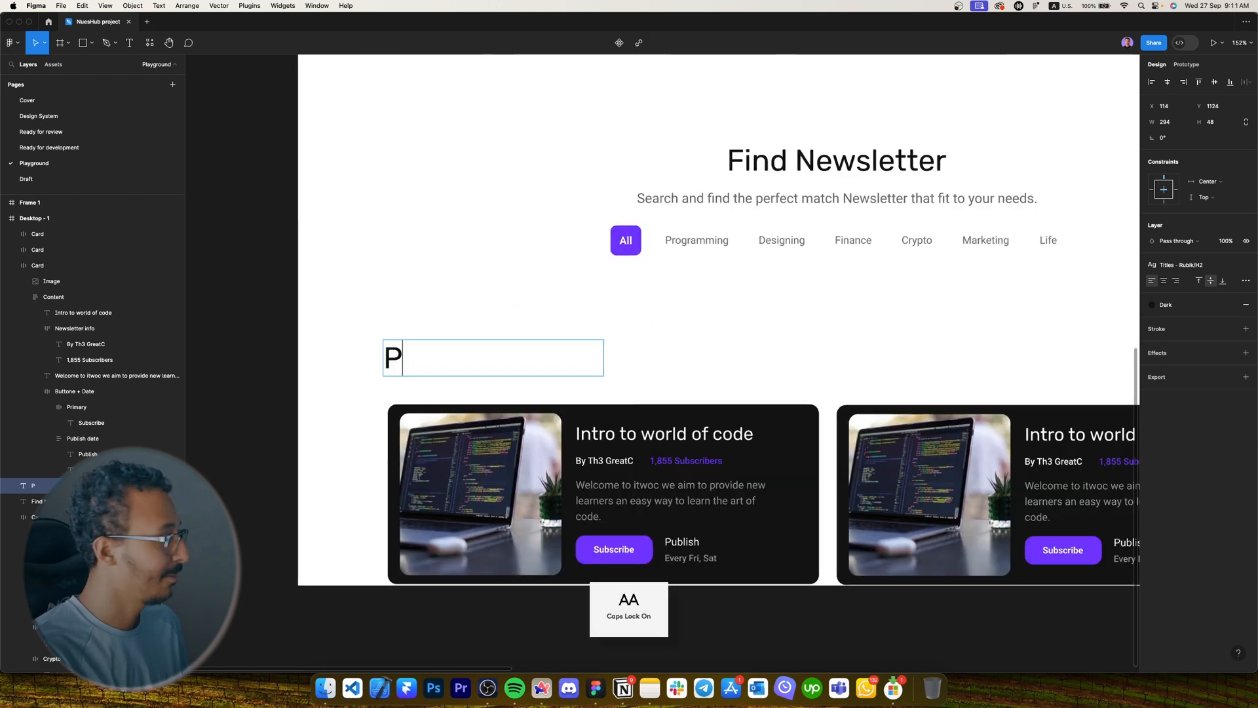
{"action": "key", "text": "Escape"}
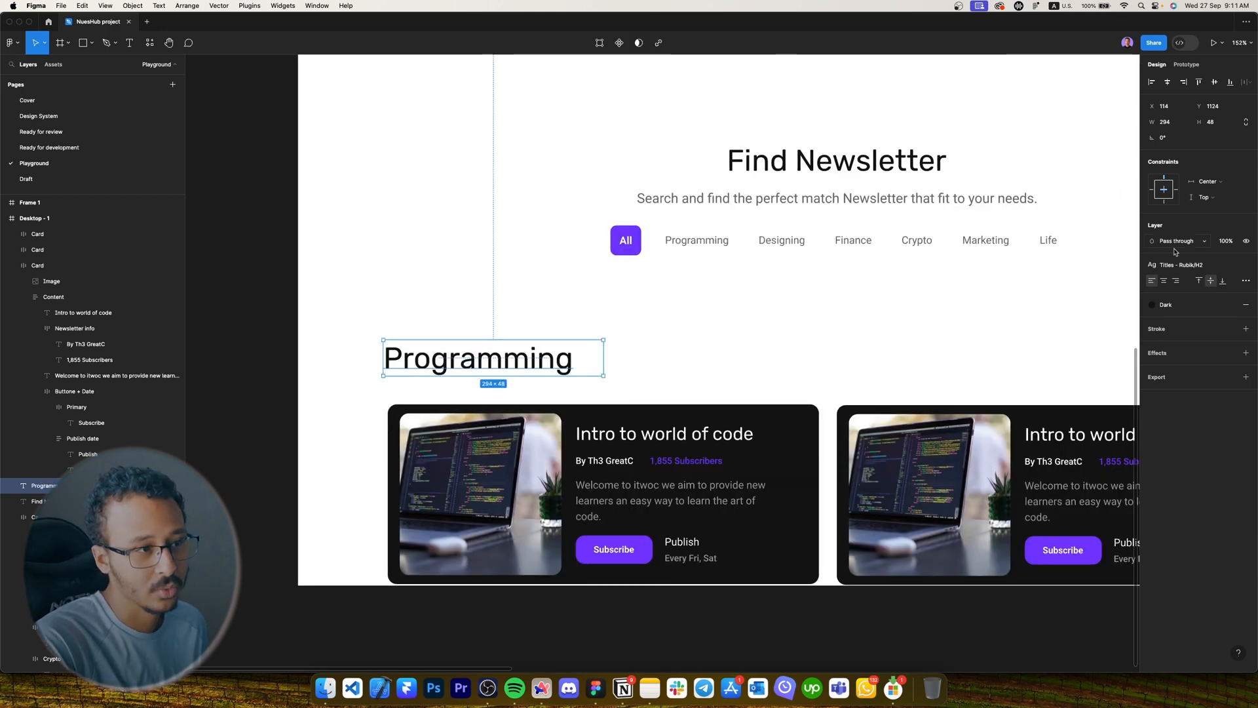
{"action": "left_click", "coordinate": [1179, 265]}
{"action": "left_click", "coordinate": [1179, 330]}
Nudge the three newsletter cards up closer to the Programming heading.
{"action": "scroll", "coordinate": [733, 360], "scroll_direction": "right", "scroll_amount": 1}
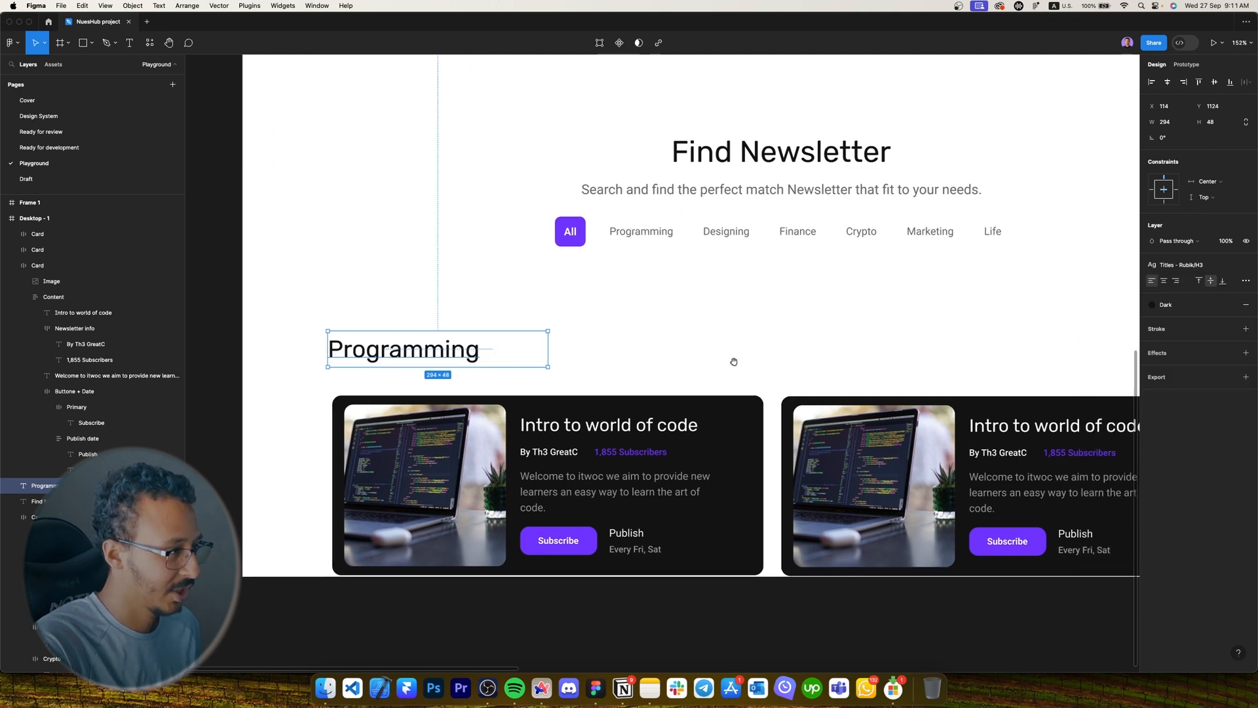
{"action": "left_click", "coordinate": [656, 419]}
{"action": "scroll", "coordinate": [786, 387], "scroll_direction": "down", "scroll_amount": 8}
{"action": "left_click", "coordinate": [842, 403], "text": "shift"}
{"action": "left_click", "coordinate": [901, 403], "text": "shift"}
{"action": "scroll", "coordinate": [663, 365], "scroll_direction": "up", "scroll_amount": 6}
{"action": "key", "text": "alt"}
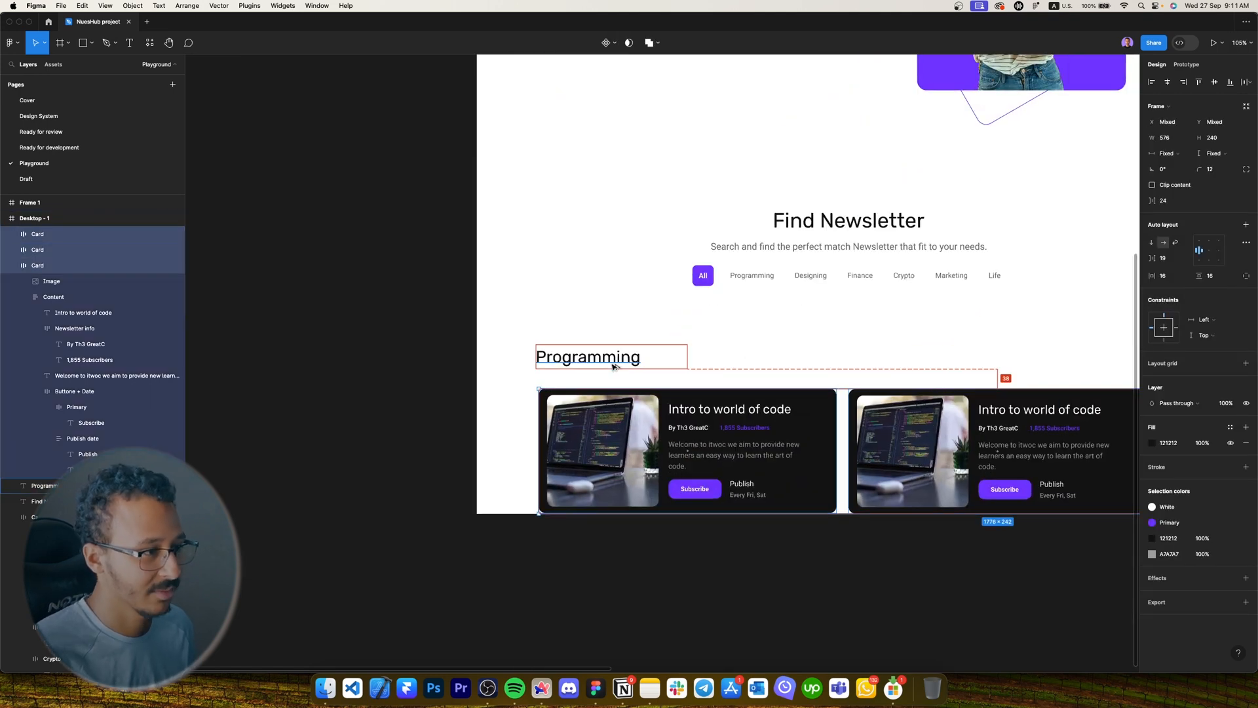
{"action": "key", "text": "shift+Up"}
{"action": "key", "text": "shift+Up"}
{"action": "key", "text": "Up"}
{"action": "key", "text": "Up"}
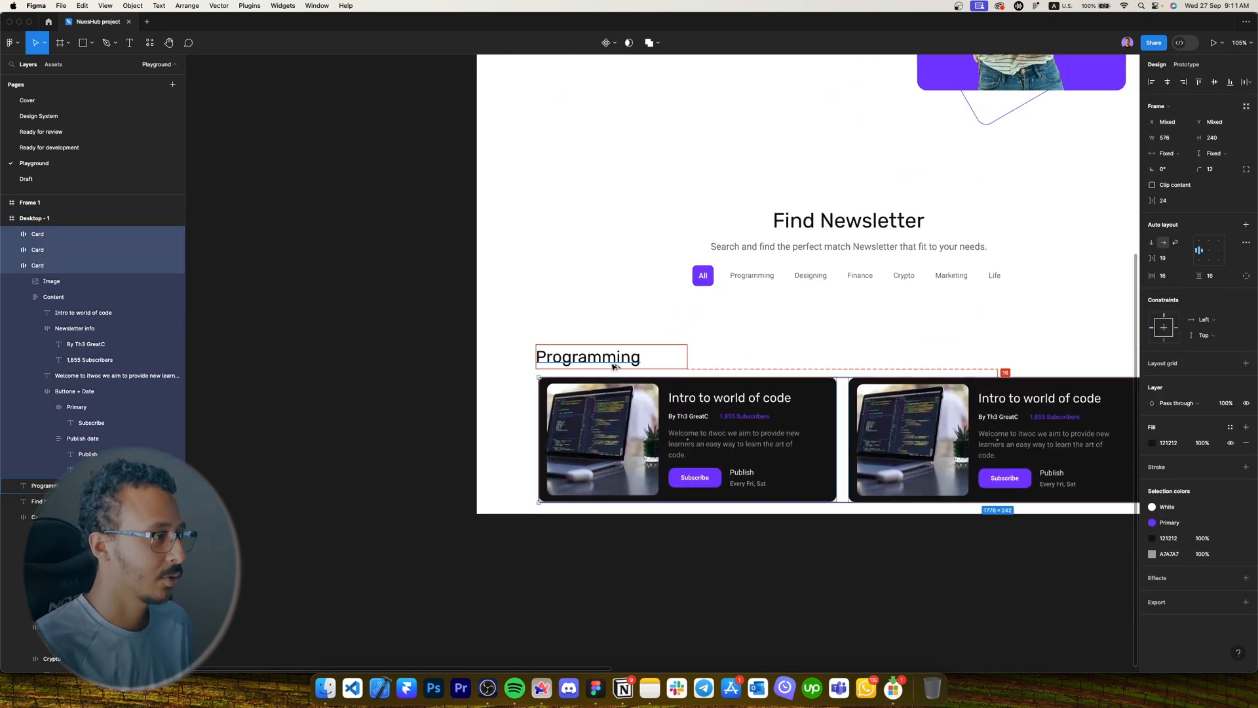
Set the Programming heading's X position to 120.
{"action": "left_click", "coordinate": [613, 366]}
{"action": "left_click", "coordinate": [1167, 107]}
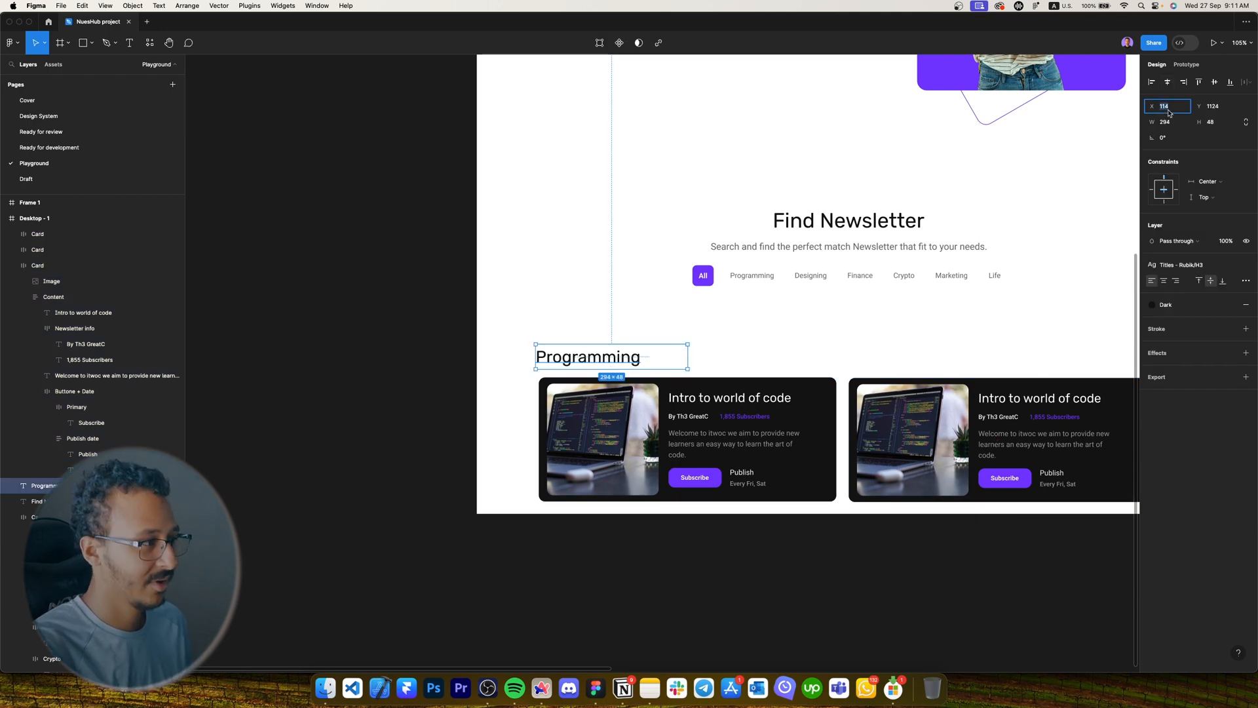
{"action": "type", "text": "120"}
{"action": "key", "text": "Return"}
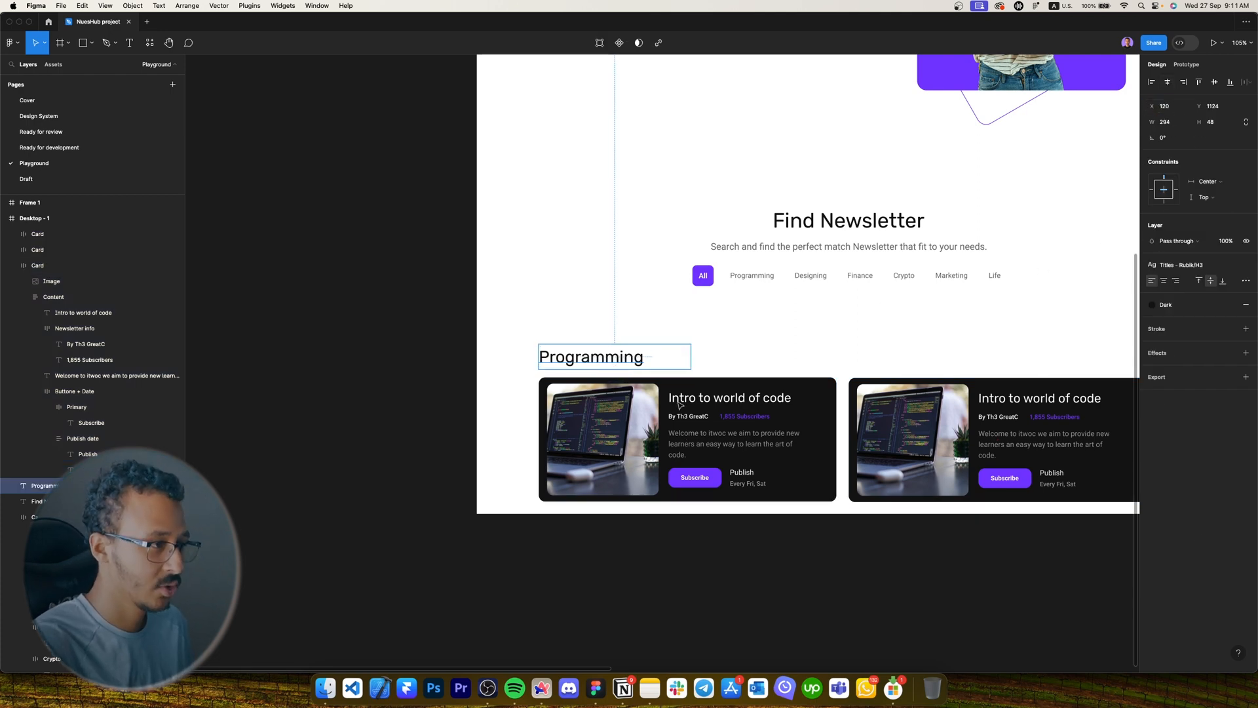
Extend the Desktop - 1 page frame further down.
{"action": "left_click", "coordinate": [626, 309]}
{"action": "scroll", "coordinate": [625, 309], "scroll_direction": "right", "scroll_amount": 5}
{"action": "left_click_drag", "start_coordinate": [597, 485], "coordinate": [688, 662]}
{"action": "left_click_drag", "start_coordinate": [562, 590], "coordinate": [633, 581]}
{"action": "left_click", "coordinate": [557, 419]}
{"action": "left_click", "coordinate": [808, 420], "text": "shift"}
{"action": "left_click", "coordinate": [958, 412], "text": "shift"}
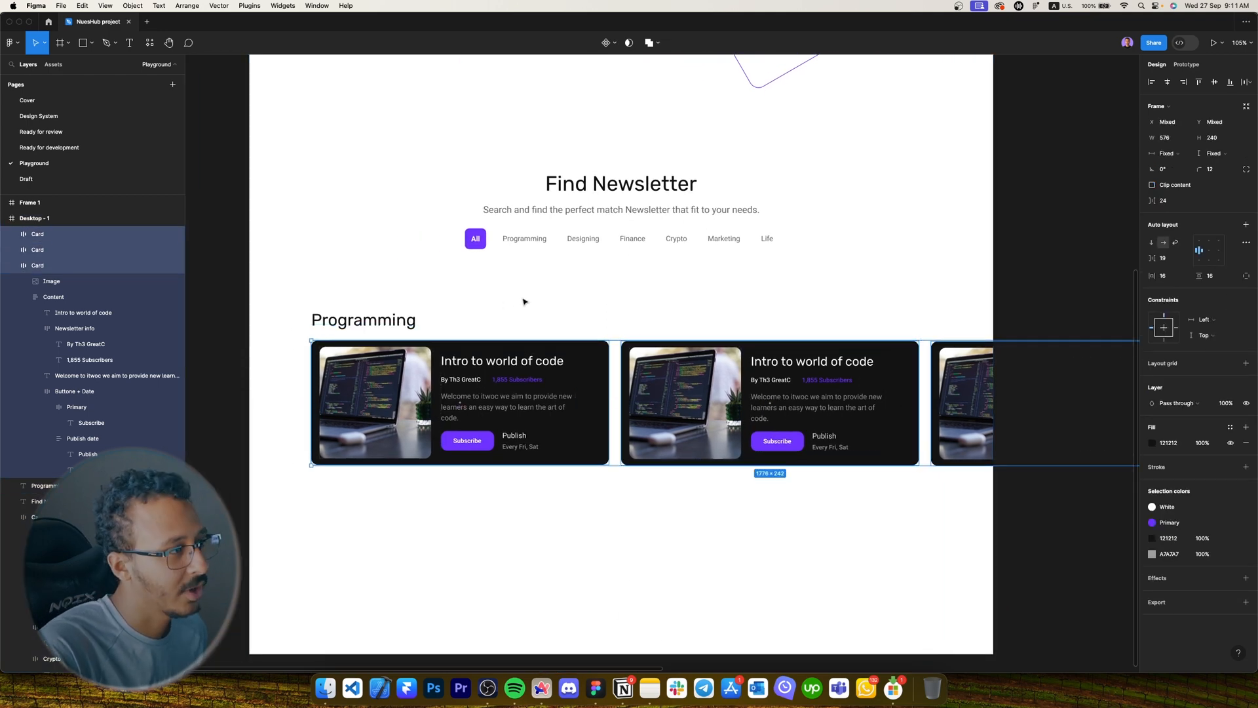
Try a left-aligned copy of the Find Newsletter subtitle under Programming, shifting the cards down for room.
{"action": "left_click", "coordinate": [572, 213]}
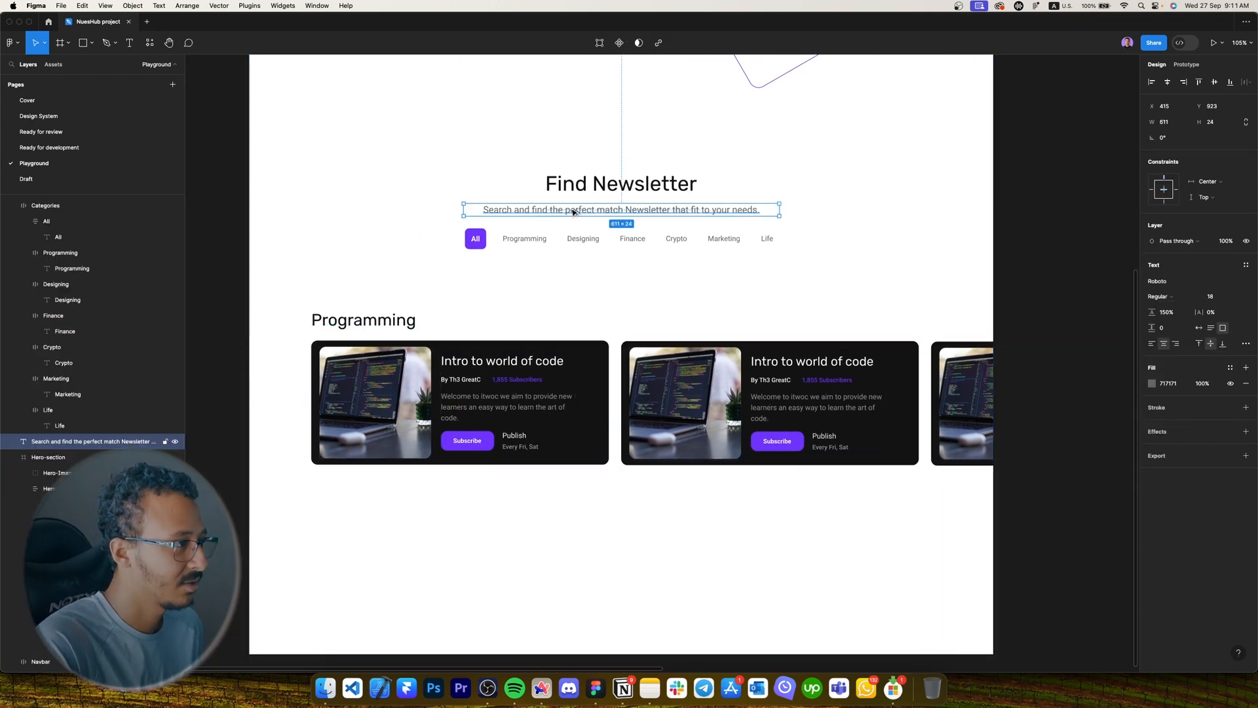
{"action": "left_click_drag", "start_coordinate": [572, 212], "coordinate": [430, 340]}
{"action": "left_click", "coordinate": [498, 407]}
{"action": "left_click", "coordinate": [773, 410], "text": "shift"}
{"action": "left_click", "coordinate": [957, 406], "text": "shift"}
{"action": "left_click_drag", "start_coordinate": [773, 409], "coordinate": [773, 438]}
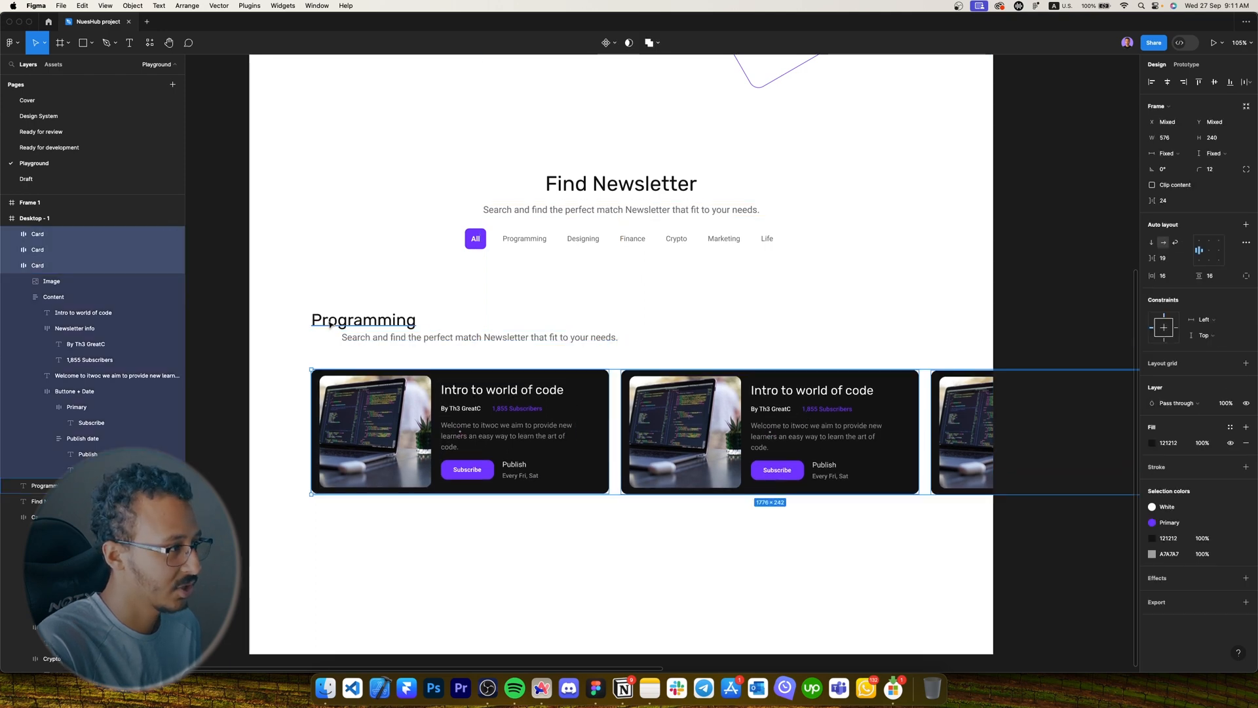
{"action": "left_click", "coordinate": [391, 344]}
{"action": "left_click_drag", "start_coordinate": [391, 344], "coordinate": [379, 349]}
{"action": "left_click_drag", "start_coordinate": [379, 349], "coordinate": [381, 349]}
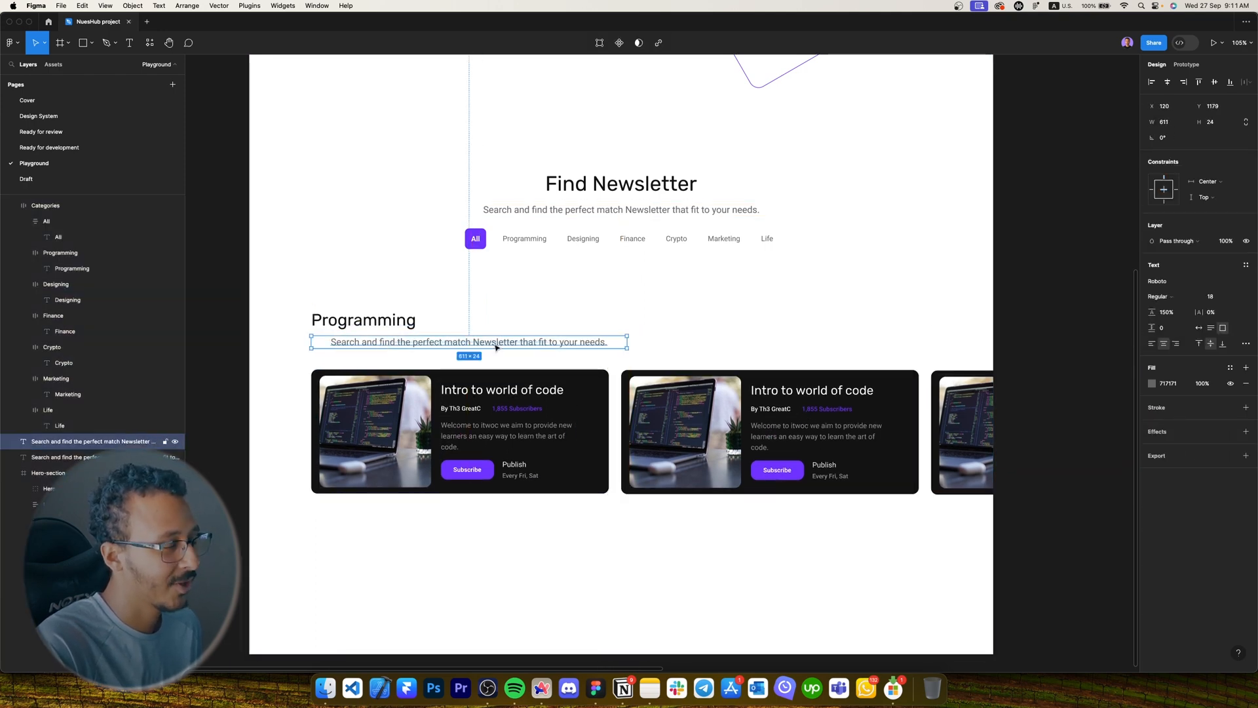
{"action": "left_click", "coordinate": [1152, 343]}
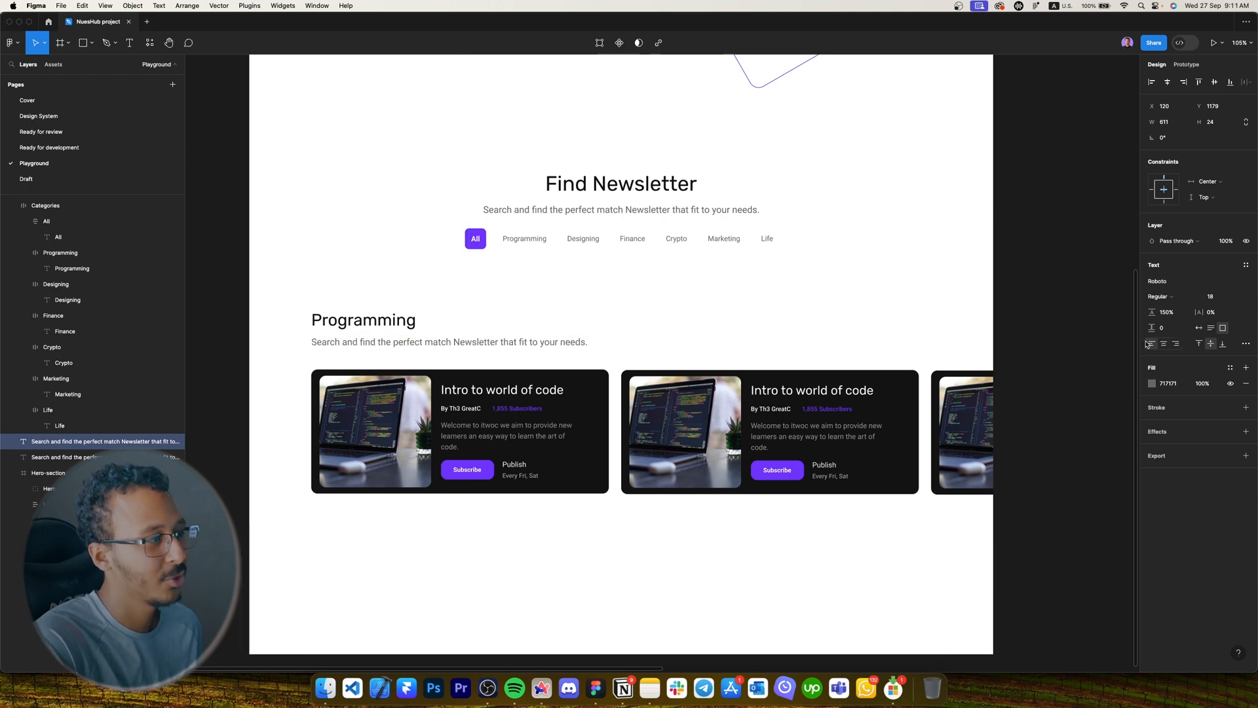
Undo and delete the copied subtitle.
{"action": "key", "text": "super+z"}
{"action": "key", "text": "super+z"}
{"action": "key", "text": "super+z"}
{"action": "key", "text": "super+z"}
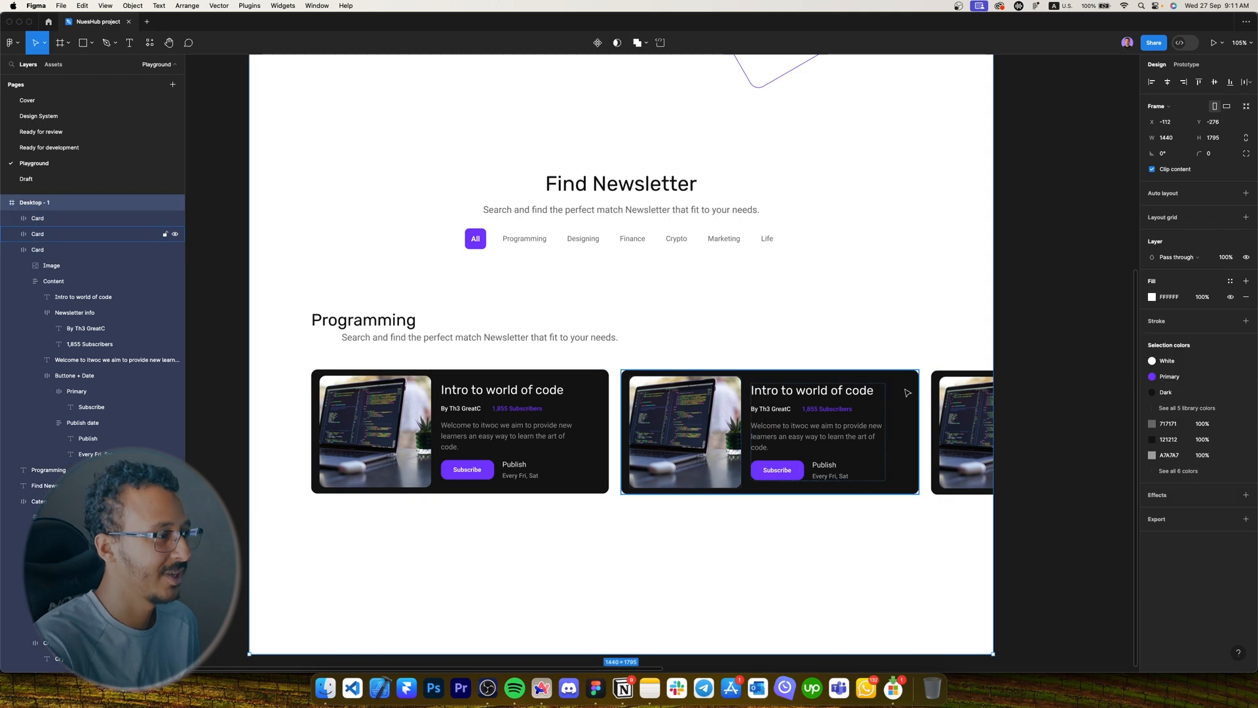
{"action": "left_click", "coordinate": [495, 339]}
{"action": "key", "text": "Delete"}
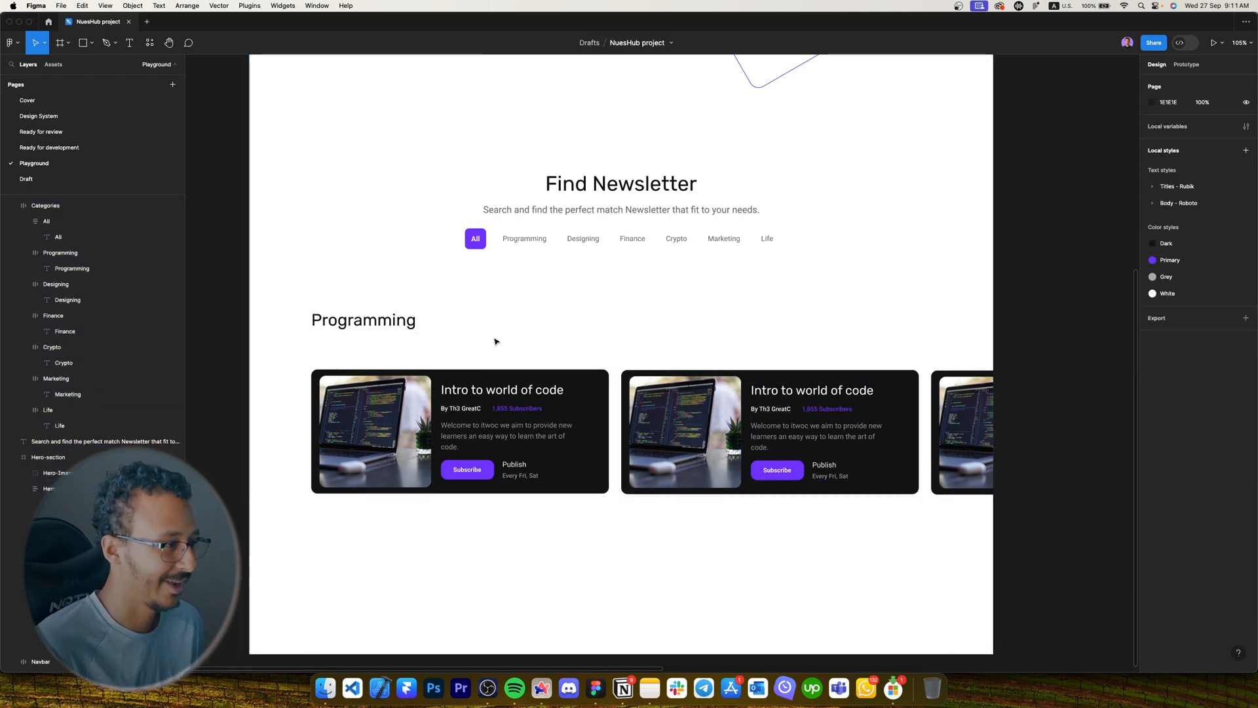
Move the Programming heading and cards up to sit 48 below the category tabs.
{"action": "left_click", "coordinate": [523, 394]}
{"action": "key", "text": "shift+Up"}
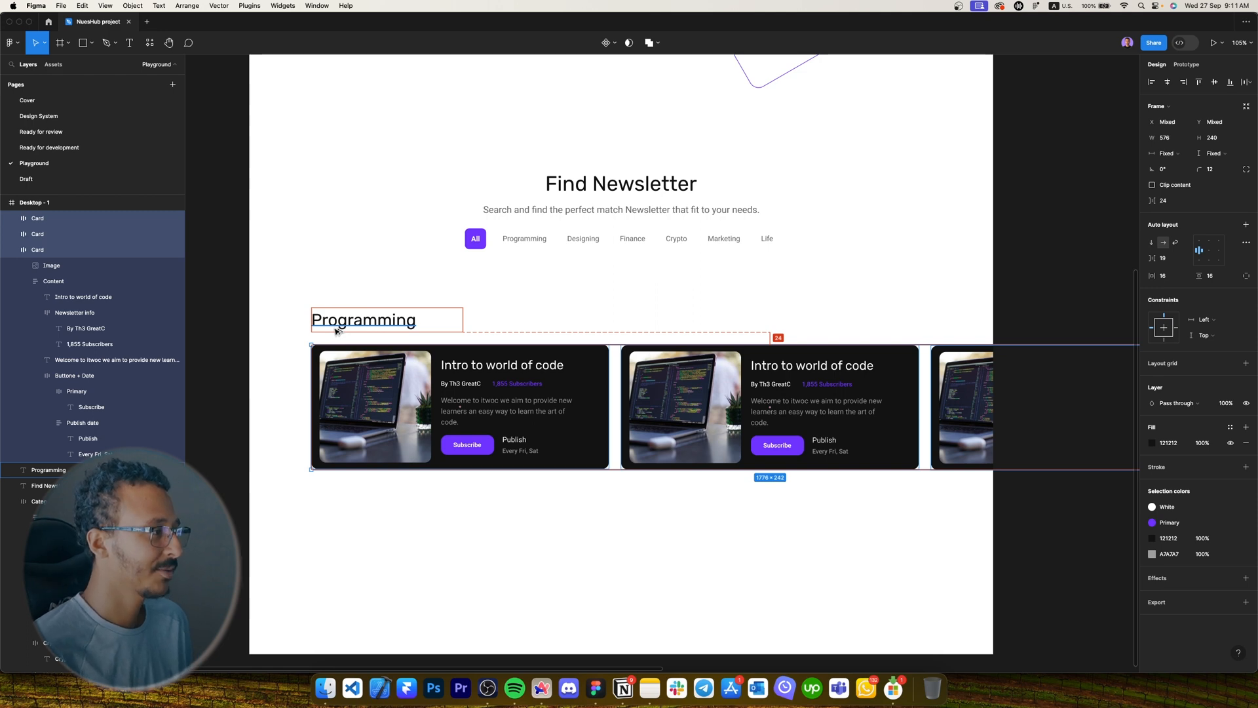
{"action": "left_click", "coordinate": [335, 326], "text": "shift"}
{"action": "key", "text": "shift+Up"}
{"action": "key", "text": "shift+Up"}
{"action": "key", "text": "shift+Up"}
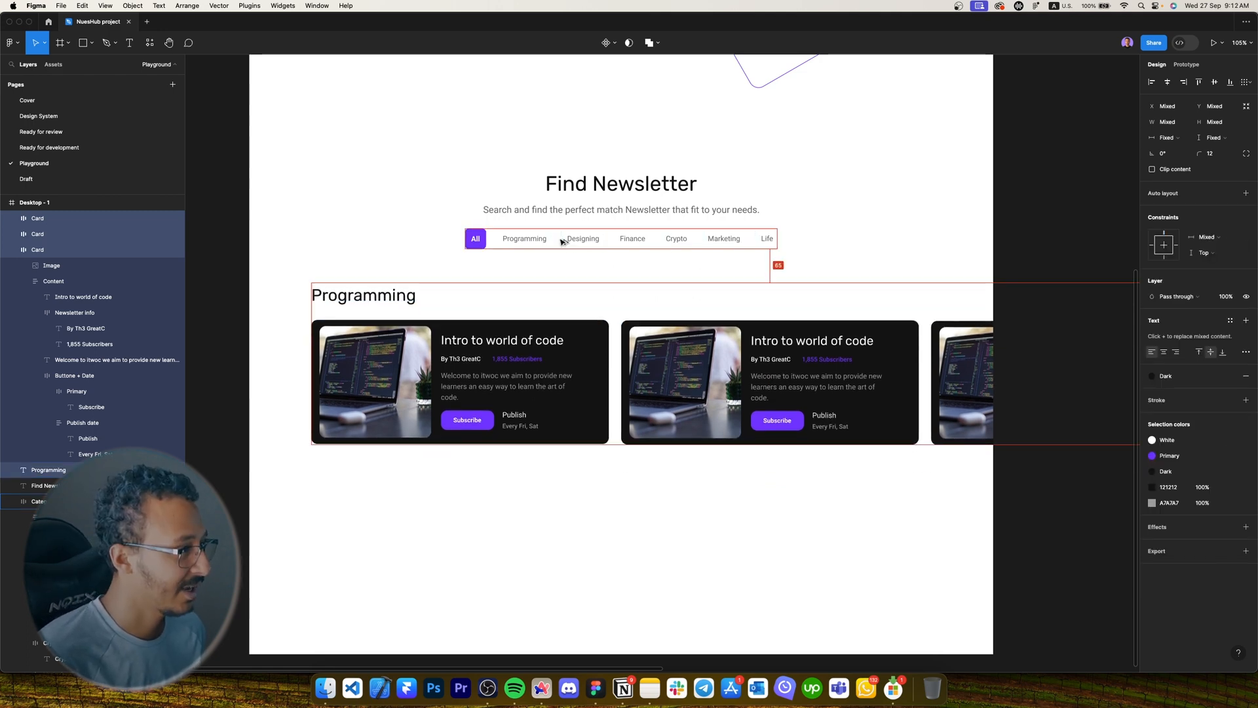
{"action": "key", "text": "shift+Up"}
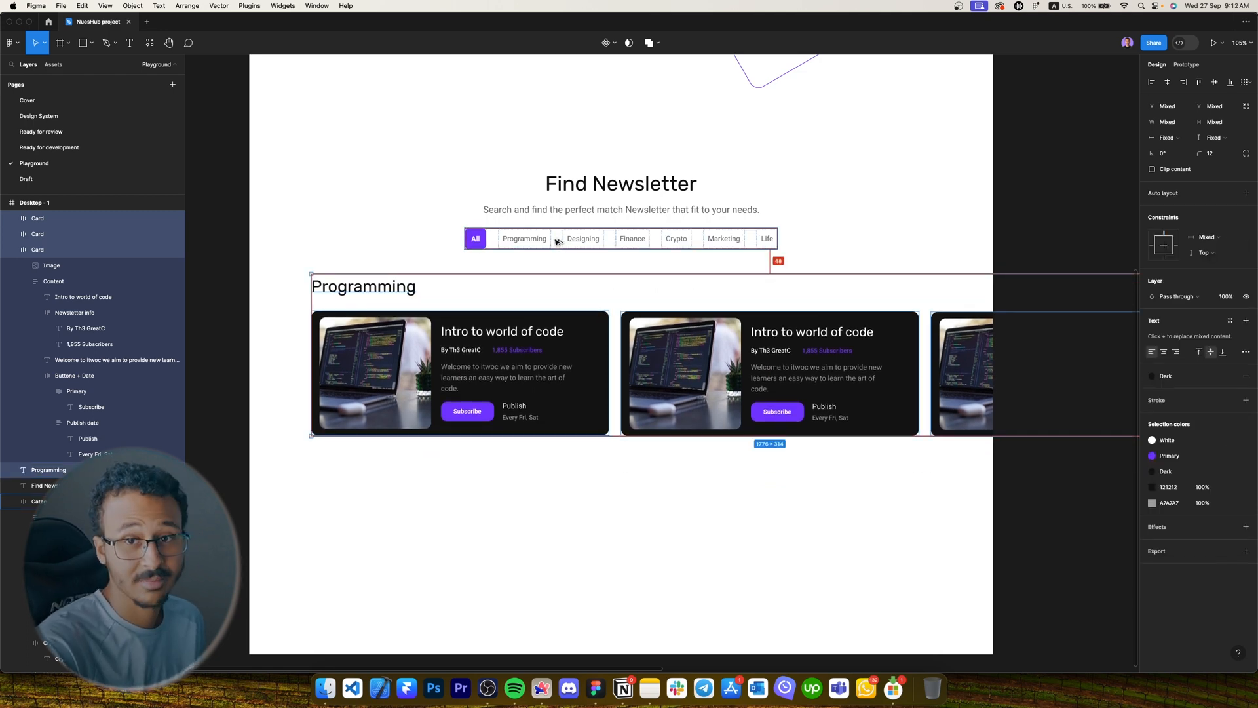
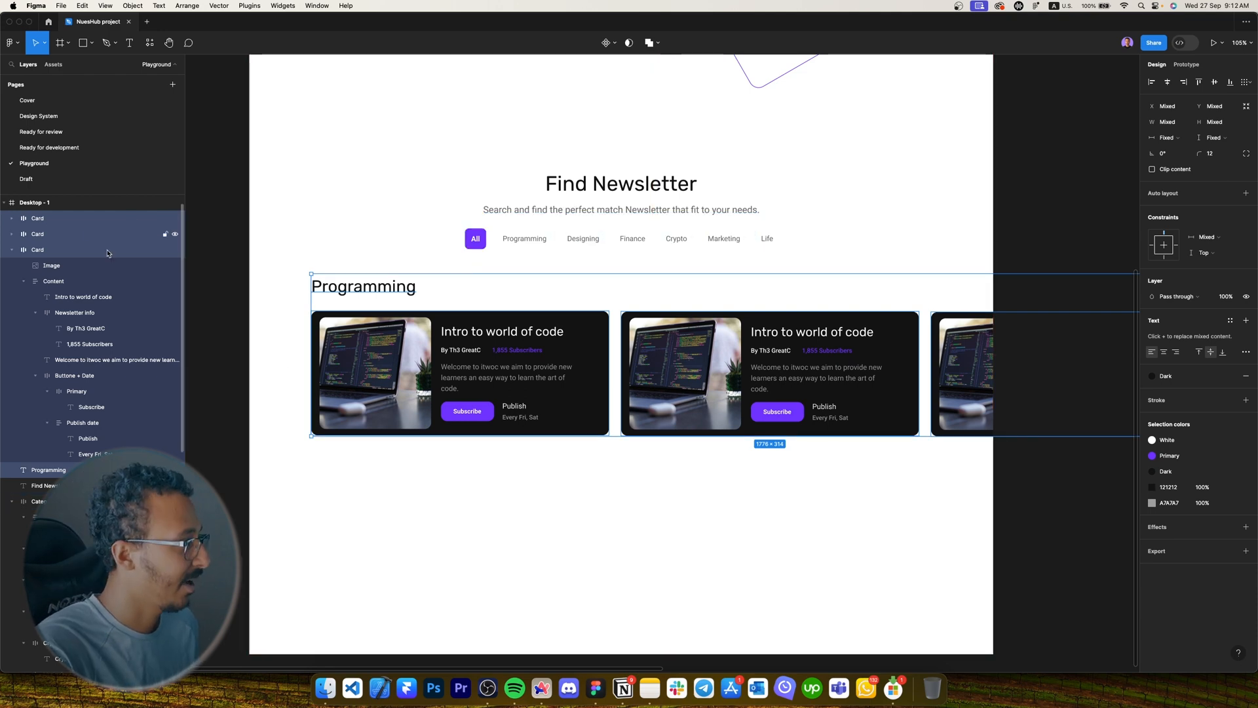
Wrap the three Programming cards in auto layout, then wrap them with the heading in a vertical auto-layout frame.
{"action": "left_click", "coordinate": [824, 441]}
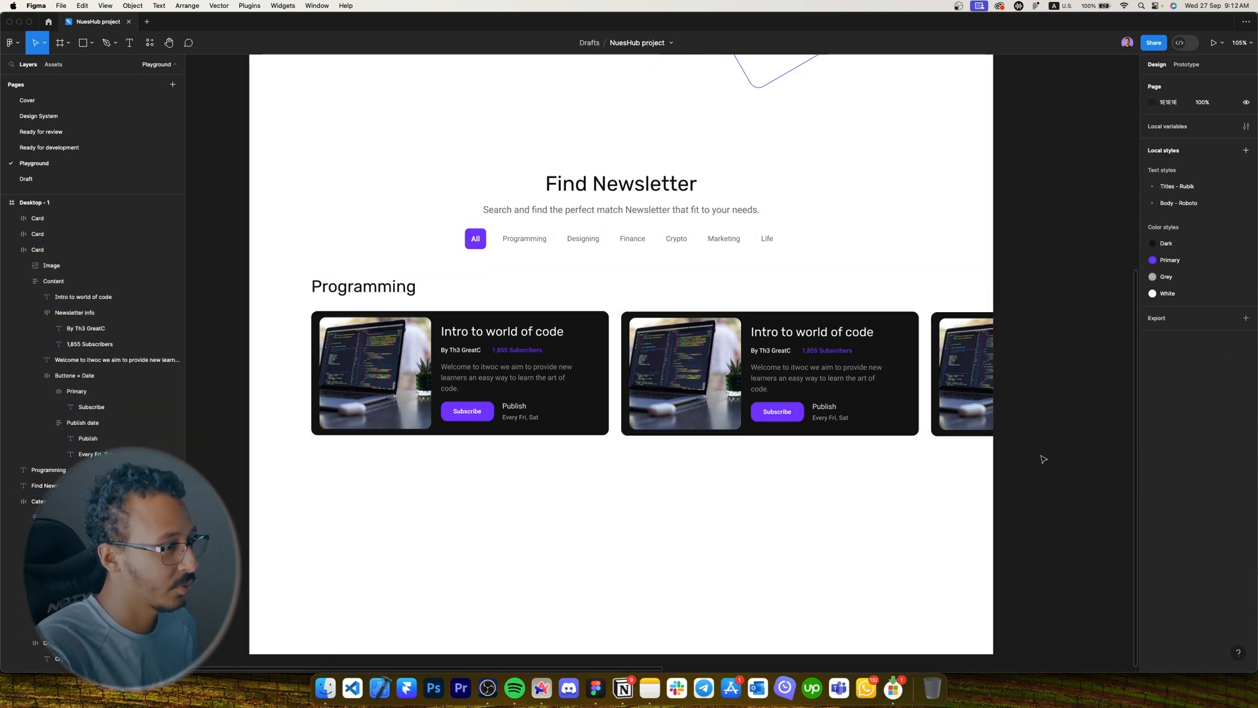
{"action": "left_click_drag", "start_coordinate": [1045, 476], "coordinate": [464, 347]}
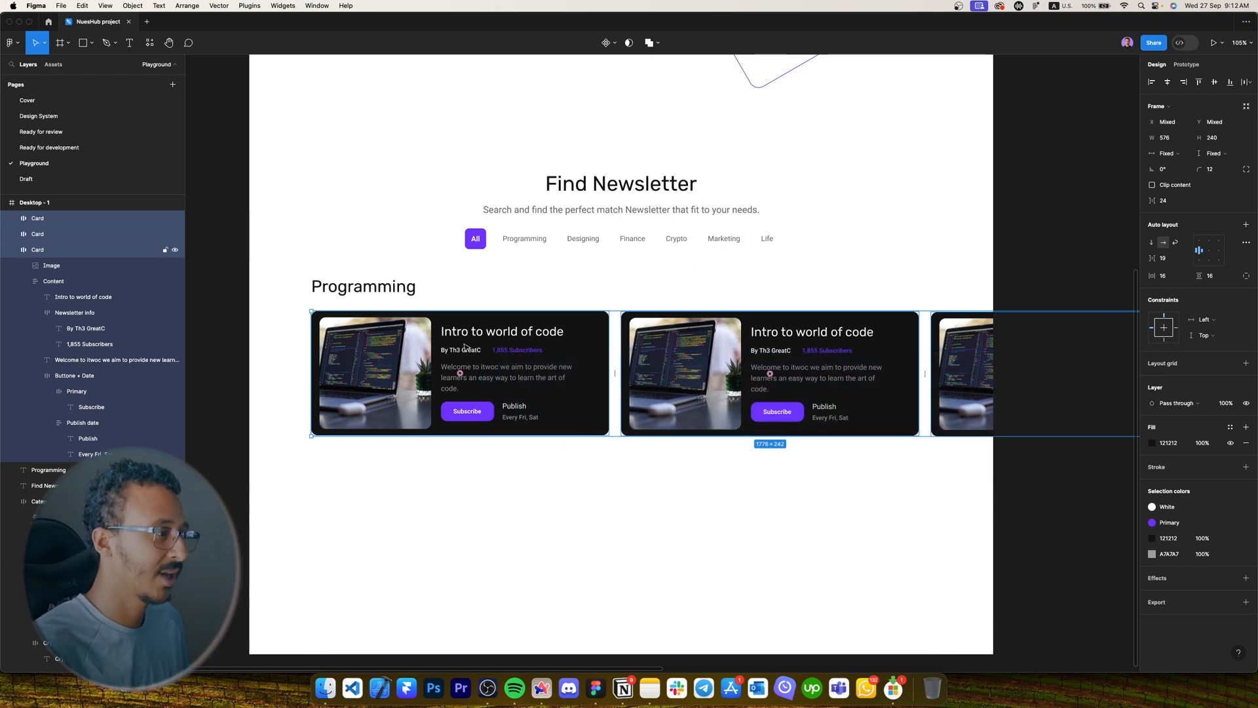
{"action": "key", "text": "shift+a"}
{"action": "left_click", "coordinate": [403, 294], "text": "shift"}
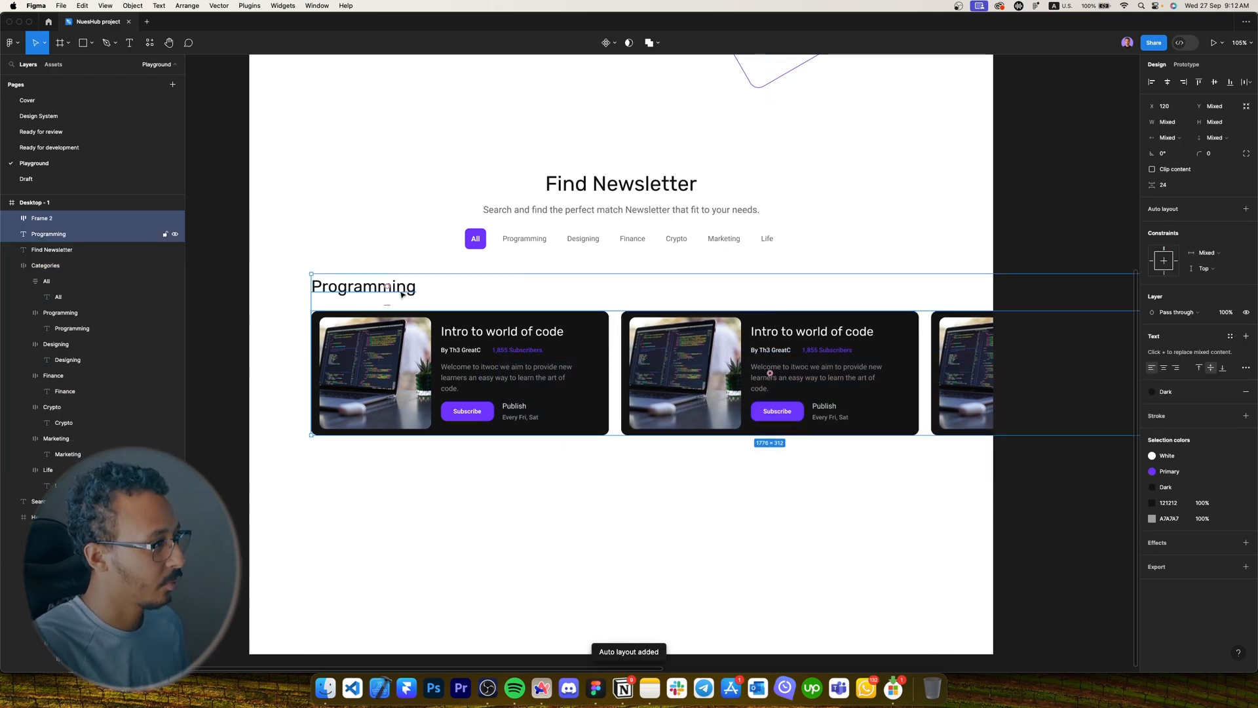
{"action": "key", "text": "shift+a"}
Name the outer frame 'Programming' and the inner card frame 'Newsletter-Cards'.
{"action": "key", "text": "super+r"}
{"action": "type", "text": "Prog"}
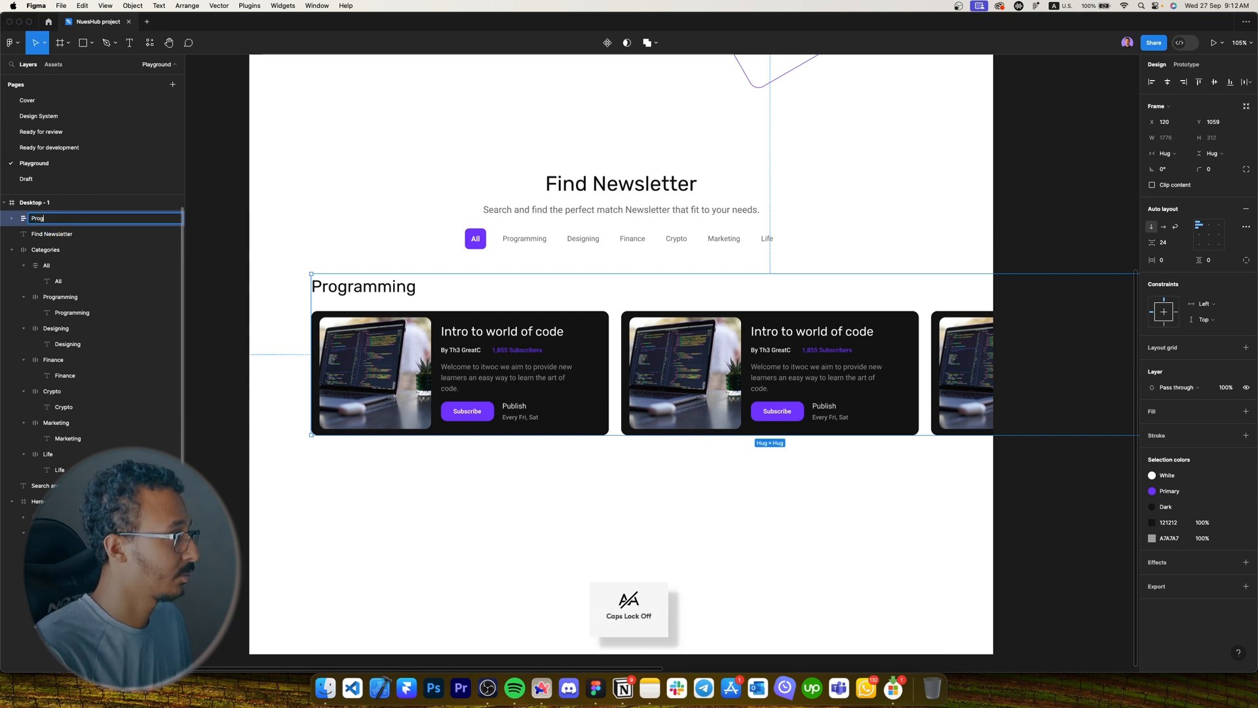
{"action": "type", "text": "ramming"}
{"action": "key", "text": "Return"}
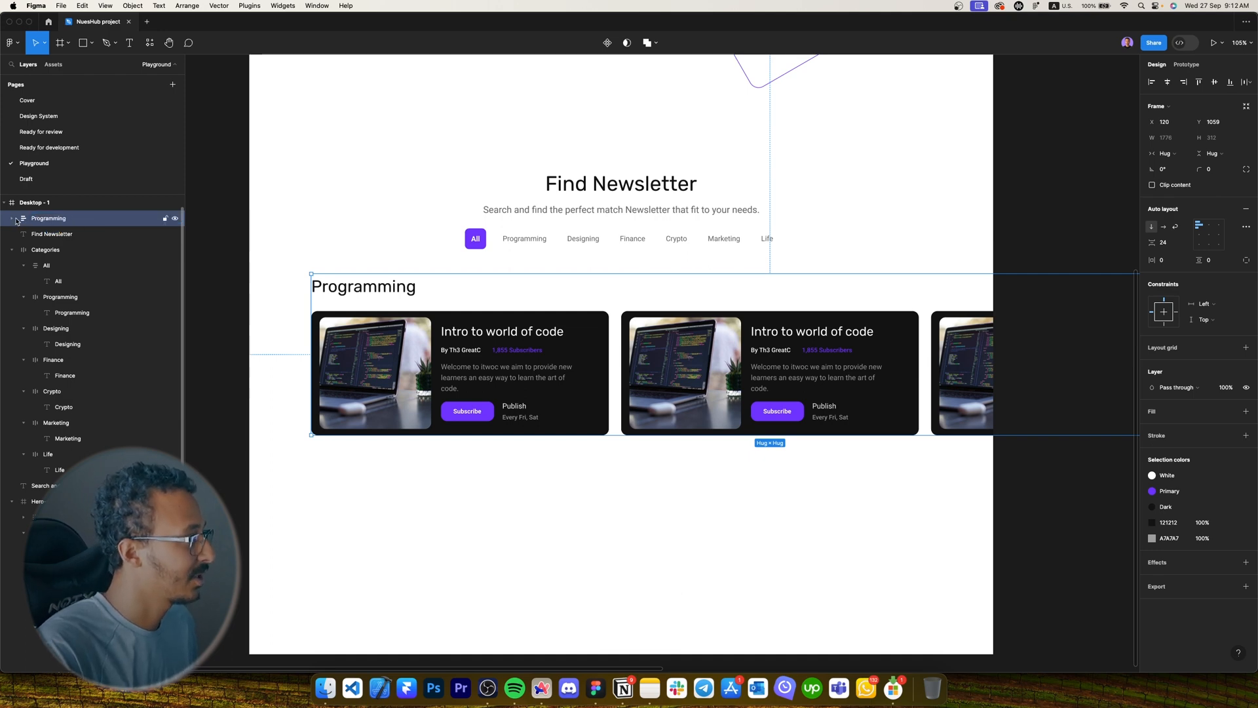
{"action": "left_click", "coordinate": [12, 218]}
{"action": "double_click", "coordinate": [51, 249]}
{"action": "type", "text": "Cards"}
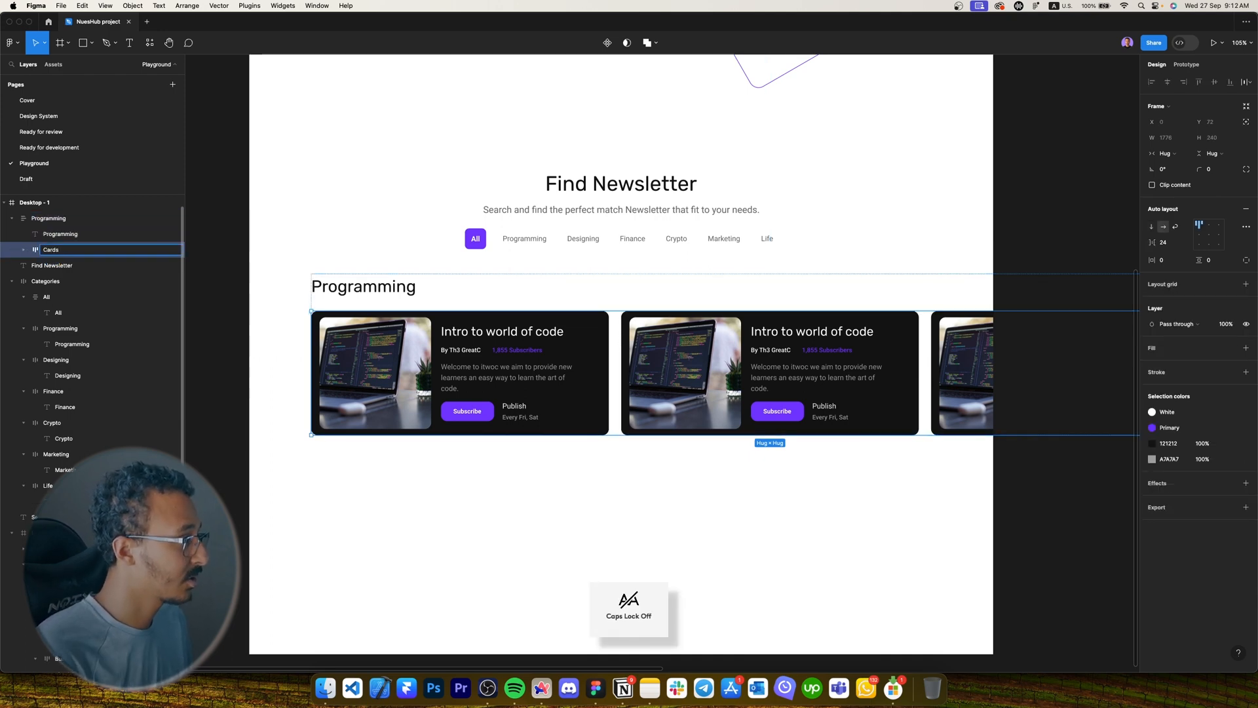
{"action": "key", "text": "Home"}
{"action": "type", "text": "Newsletter-"}
{"action": "key", "text": "Return"}
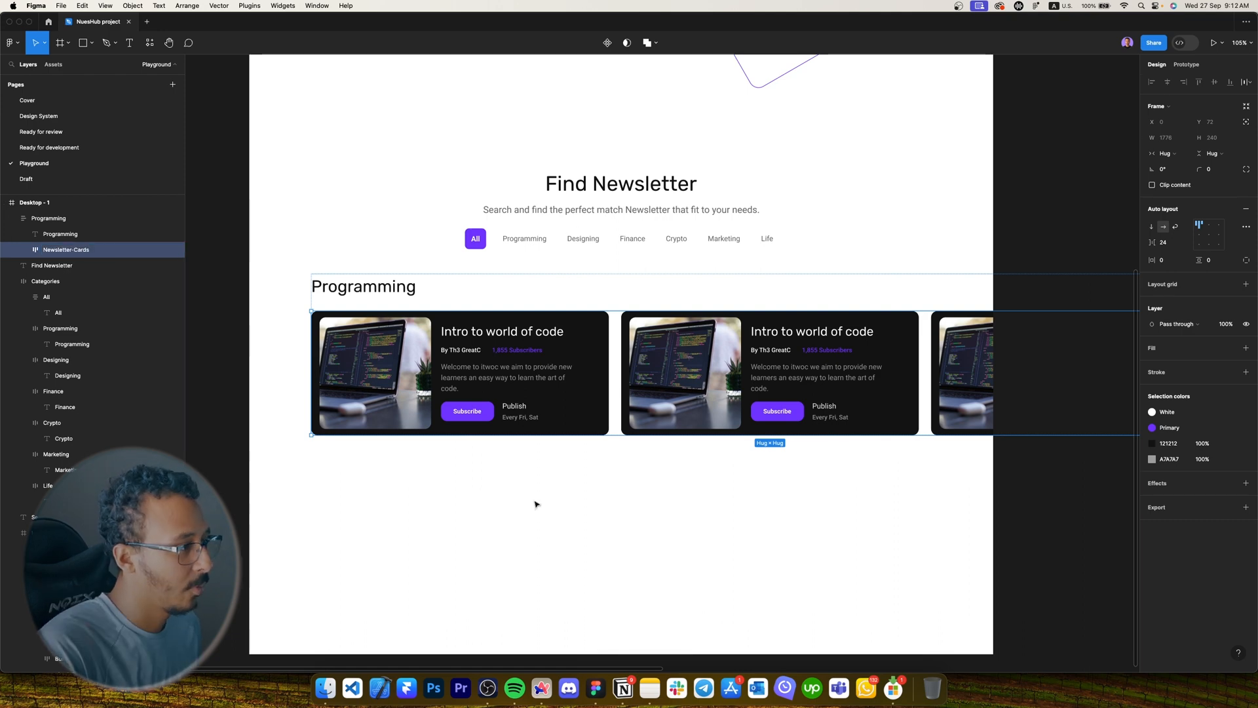
{"action": "left_click", "coordinate": [535, 504]}
{"action": "scroll", "coordinate": [550, 485], "scroll_direction": "down", "scroll_amount": 5}
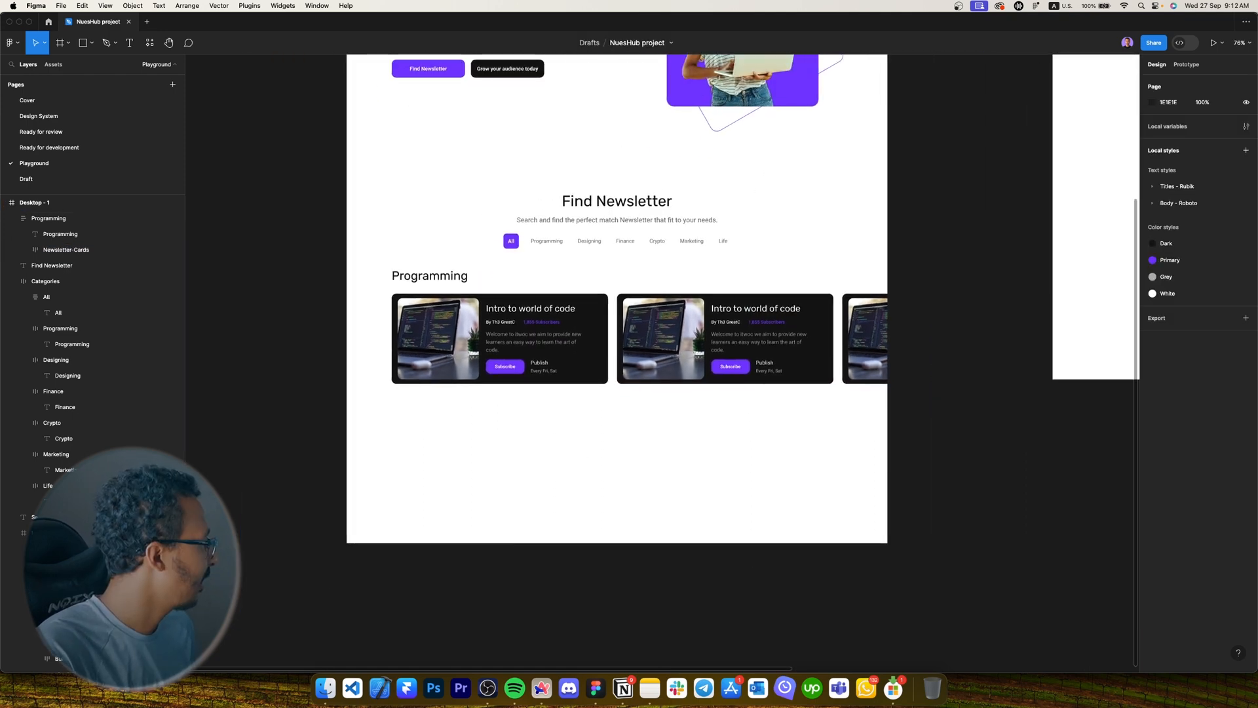
{"action": "scroll", "coordinate": [668, 521], "scroll_direction": "down", "scroll_amount": 1}
Make Desktop - 1 taller and duplicate the Programming section below as a 'Designing' row.
{"action": "left_click", "coordinate": [688, 507]}
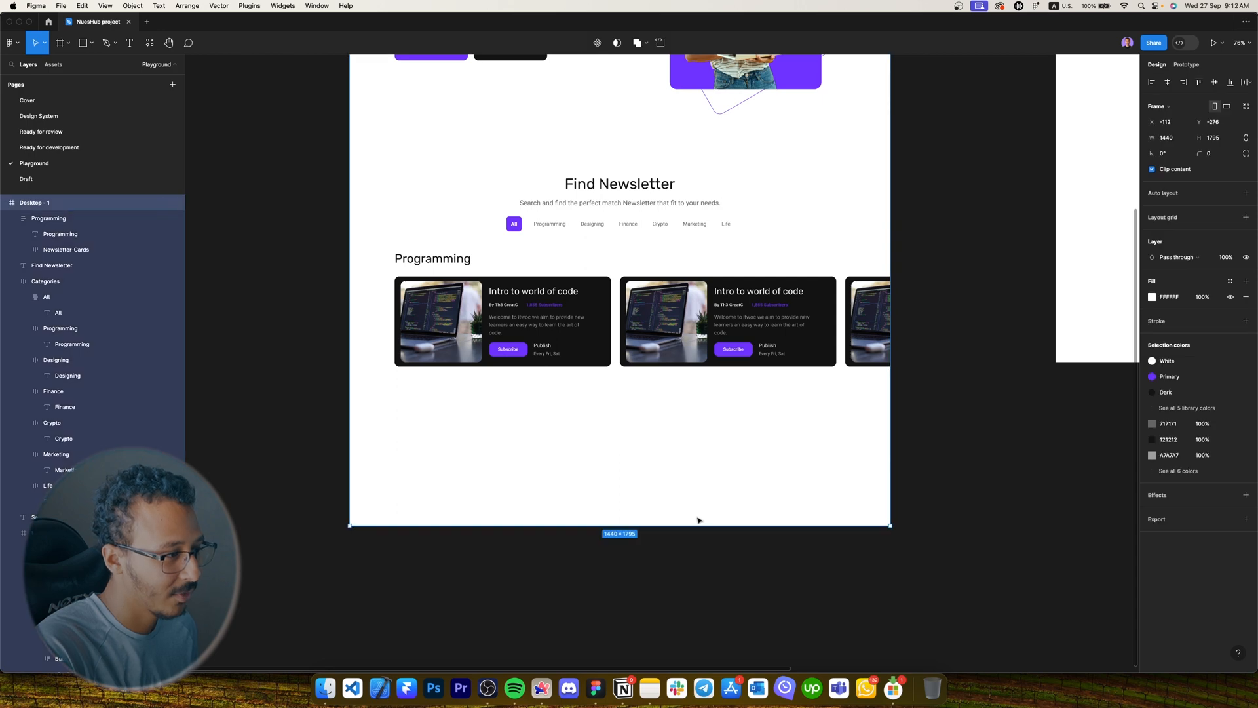
{"action": "left_click_drag", "start_coordinate": [697, 522], "coordinate": [697, 663]}
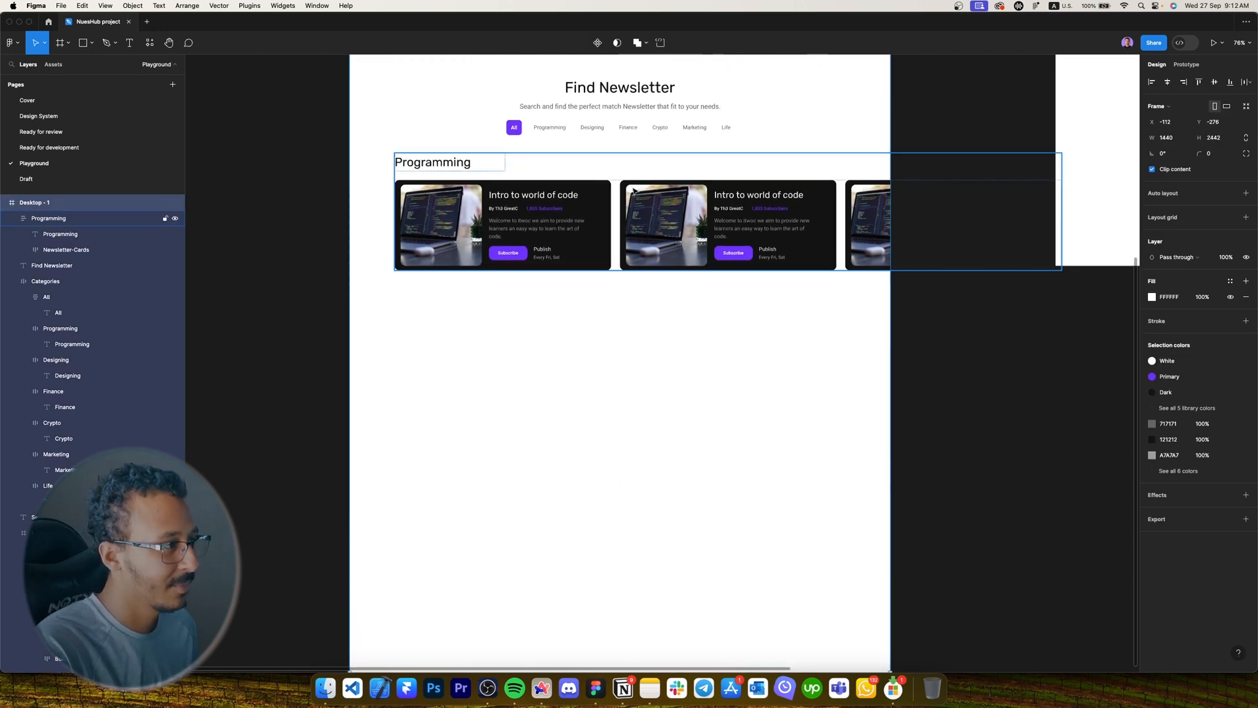
{"action": "left_click", "coordinate": [536, 196]}
{"action": "left_click_drag", "start_coordinate": [536, 197], "coordinate": [546, 337]}
{"action": "key", "text": "Down"}
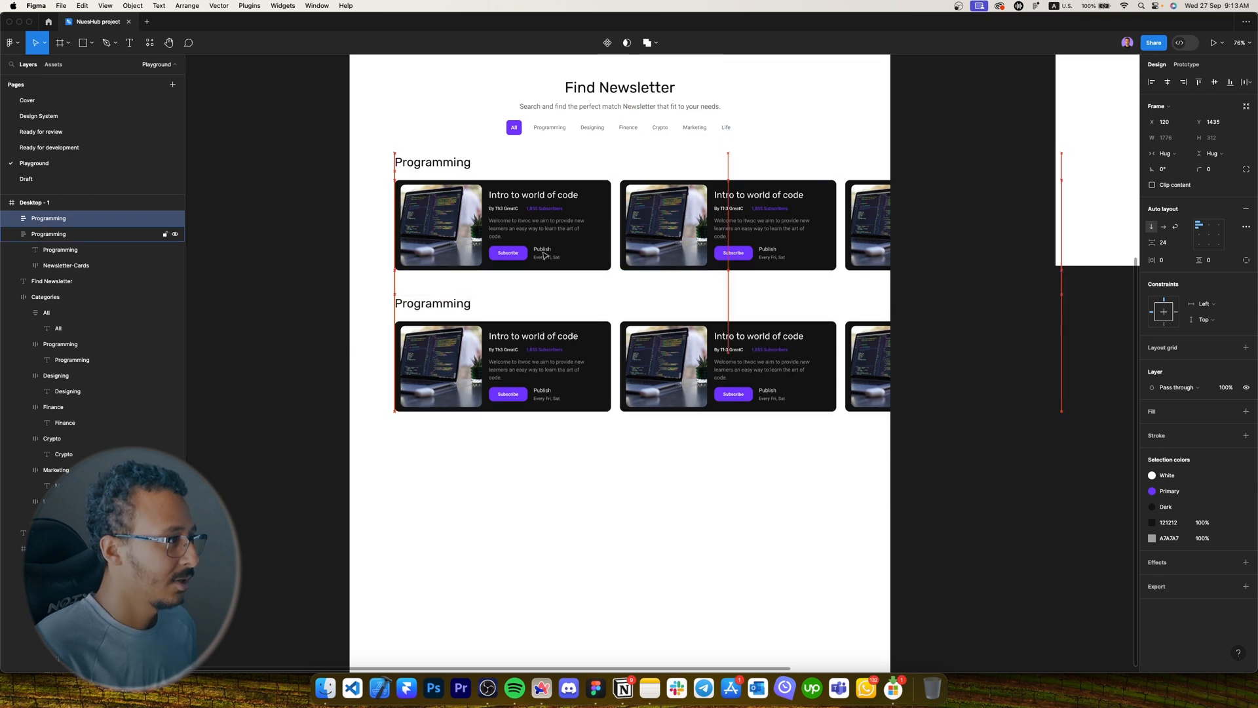
{"action": "scroll", "coordinate": [424, 303], "scroll_direction": "up", "scroll_amount": 2}
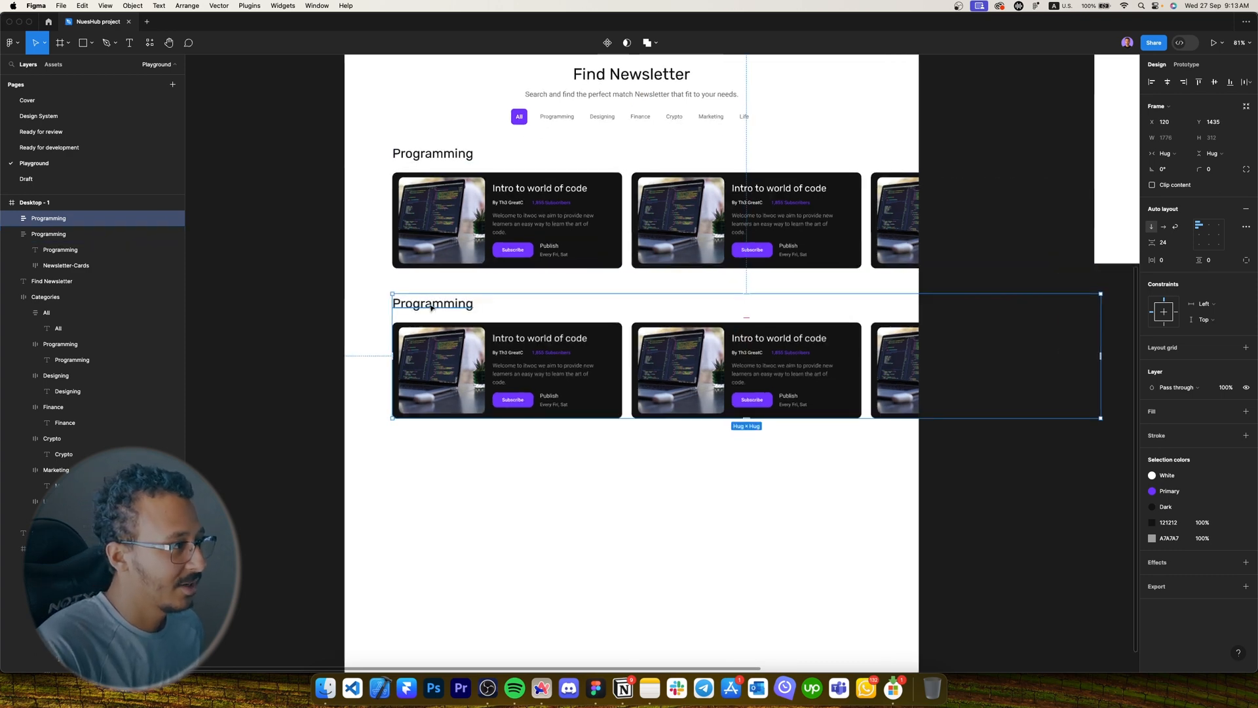
{"action": "double_click", "coordinate": [430, 303]}
{"action": "key", "text": "Caps_Lock"}
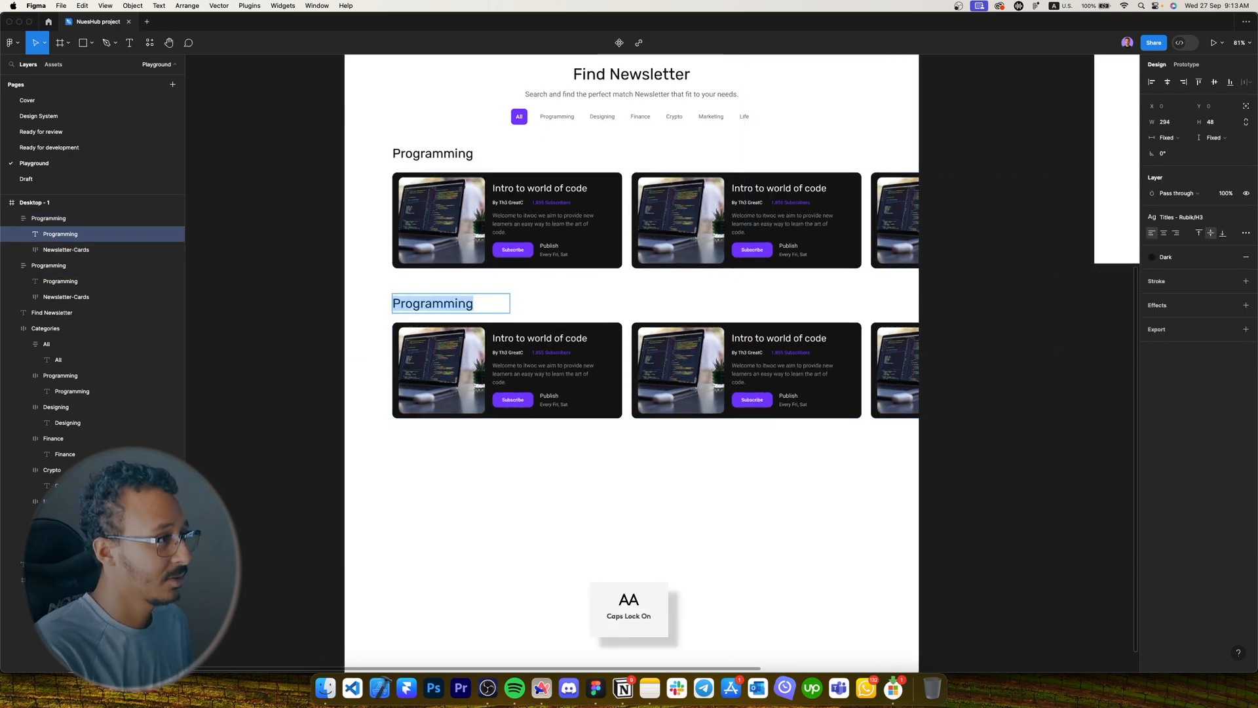
{"action": "type", "text": "D"}
{"action": "key", "text": "Caps_Lock"}
{"action": "type", "text": "esigning"}
{"action": "key", "text": "Escape"}
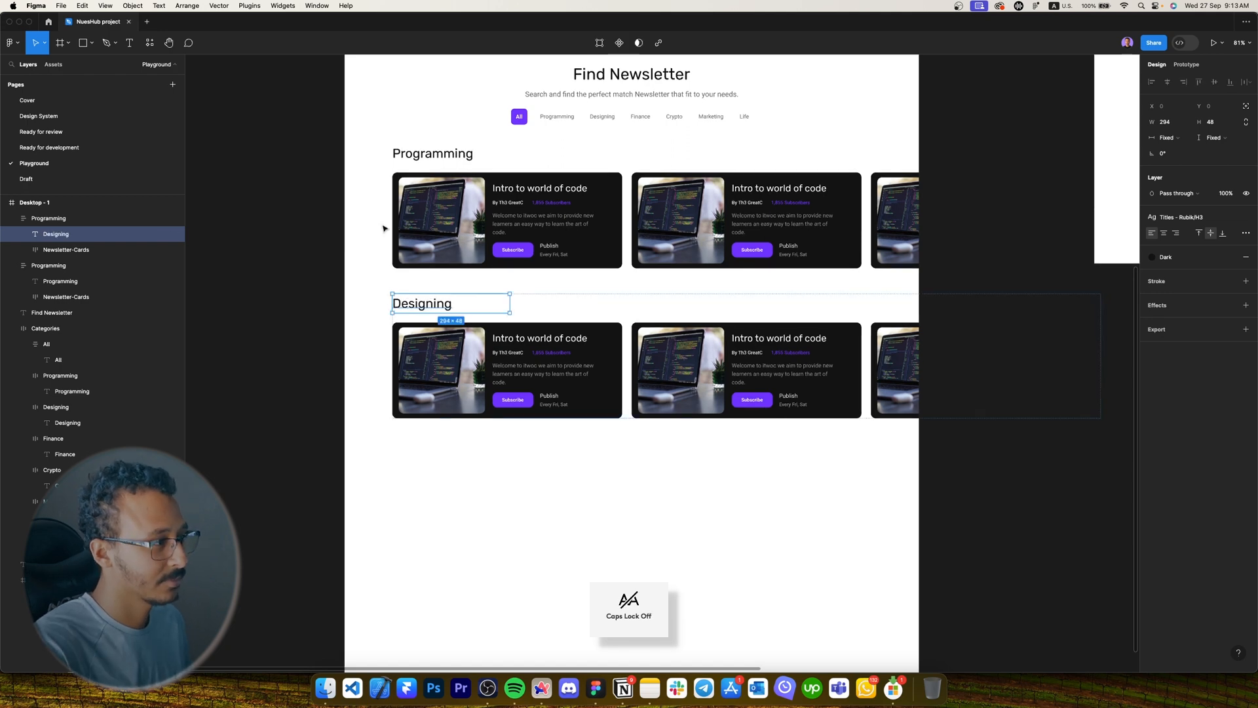
Duplicate the Designing section below it and retitle the copy 'Finance'.
{"action": "left_click", "coordinate": [688, 502]}
{"action": "scroll", "coordinate": [688, 502], "scroll_direction": "down", "scroll_amount": 1}
{"action": "left_click_drag", "start_coordinate": [675, 338], "coordinate": [683, 485]}
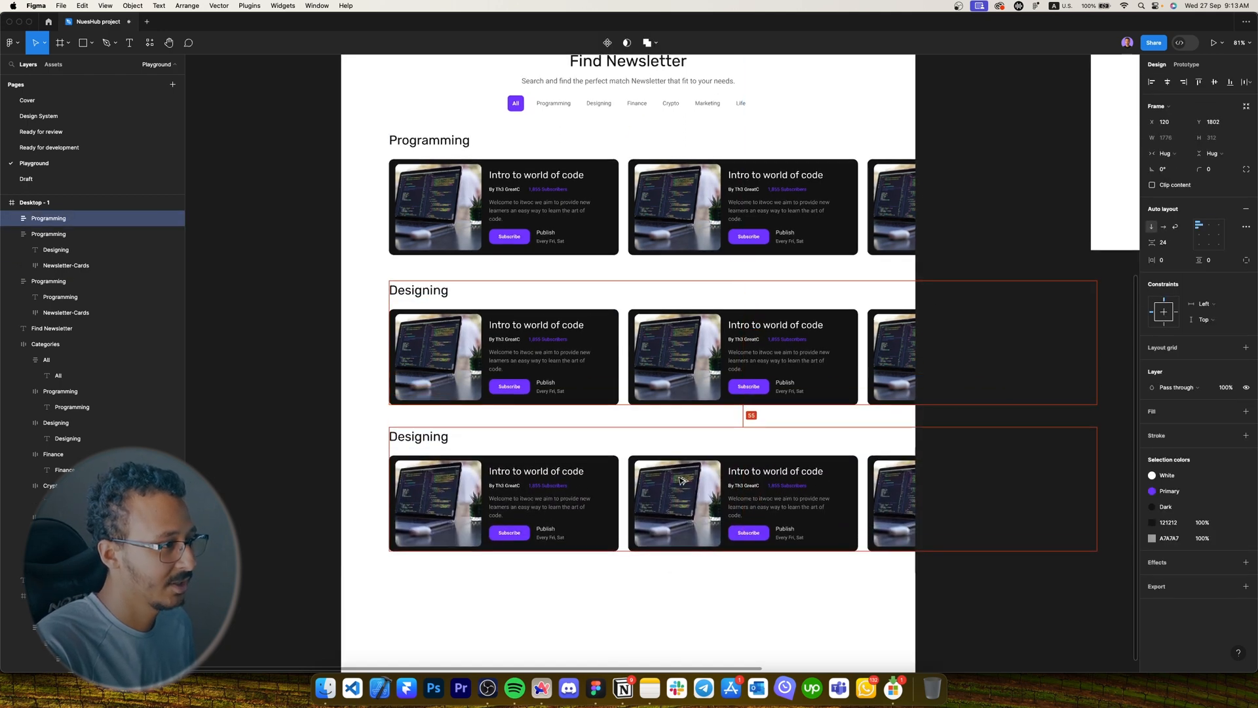
{"action": "double_click", "coordinate": [419, 440]}
{"action": "key", "text": "Caps_Lock"}
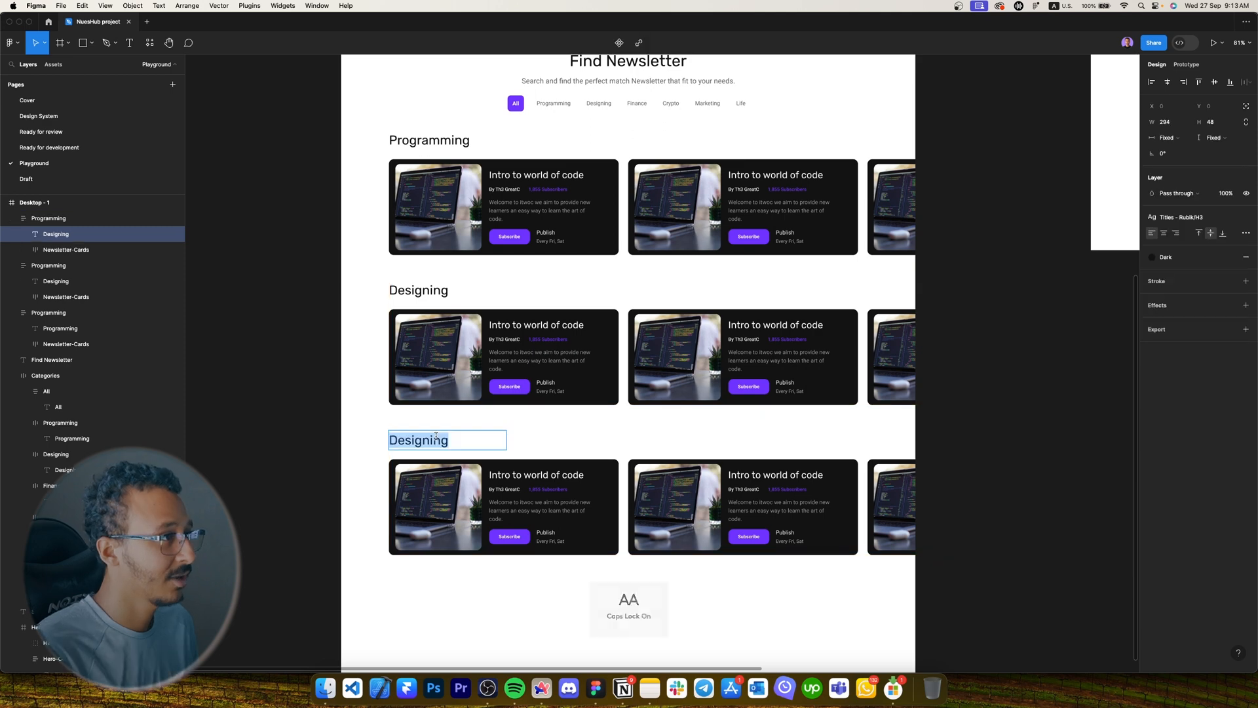
{"action": "type", "text": "F"}
{"action": "key", "text": "Caps_Lock"}
{"action": "type", "text": "inance"}
{"action": "left_click", "coordinate": [530, 430]}
Duplicate the Finance section below it and retitle the copy 'Crypto'.
{"action": "scroll", "coordinate": [529, 430], "scroll_direction": "down", "scroll_amount": 4}
{"action": "left_click", "coordinate": [532, 430]}
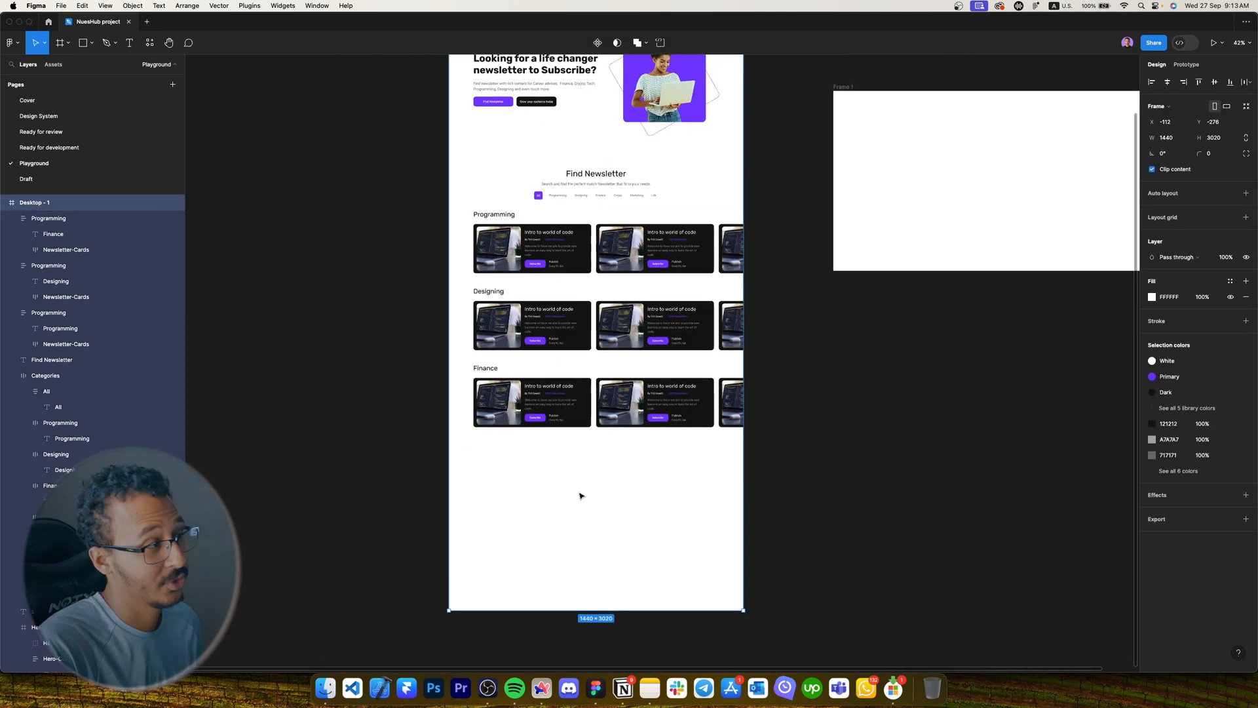
{"action": "left_click", "coordinate": [581, 494]}
{"action": "scroll", "coordinate": [552, 392], "scroll_direction": "up", "scroll_amount": 4}
{"action": "left_click", "coordinate": [559, 394]}
{"action": "left_click_drag", "start_coordinate": [573, 392], "coordinate": [561, 489]}
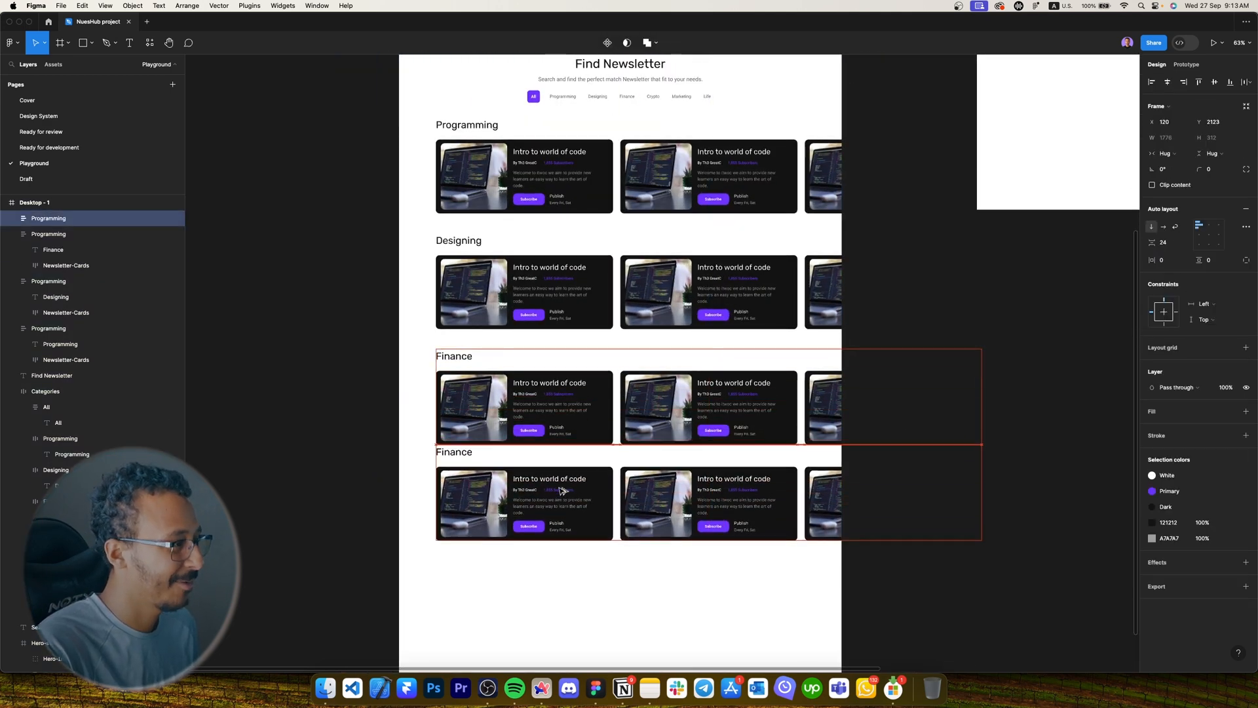
{"action": "double_click", "coordinate": [439, 475]}
{"action": "key", "text": "Caps_Lock"}
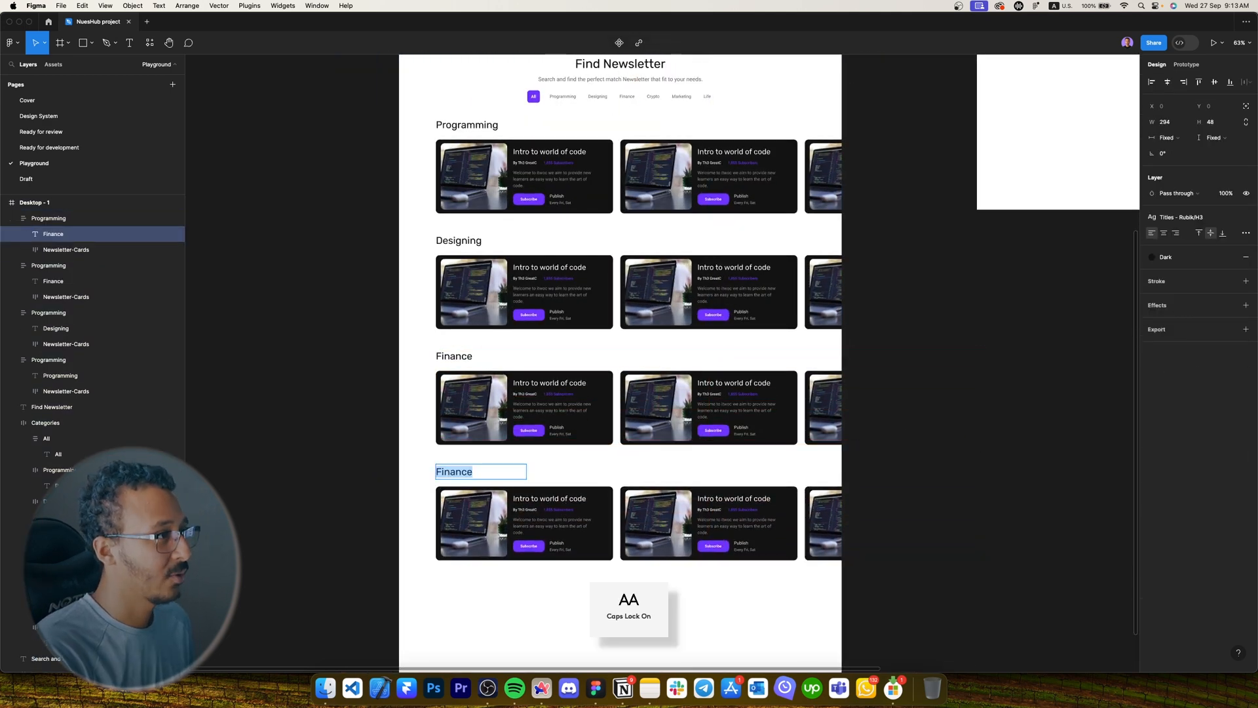
{"action": "type", "text": "C"}
{"action": "key", "text": "Caps_Lock"}
{"action": "type", "text": "rypto"}
{"action": "left_click", "coordinate": [658, 511]}
Duplicate the Crypto section below it and retitle the copy 'Marketing'.
{"action": "scroll", "coordinate": [664, 425], "scroll_direction": "down", "scroll_amount": 4}
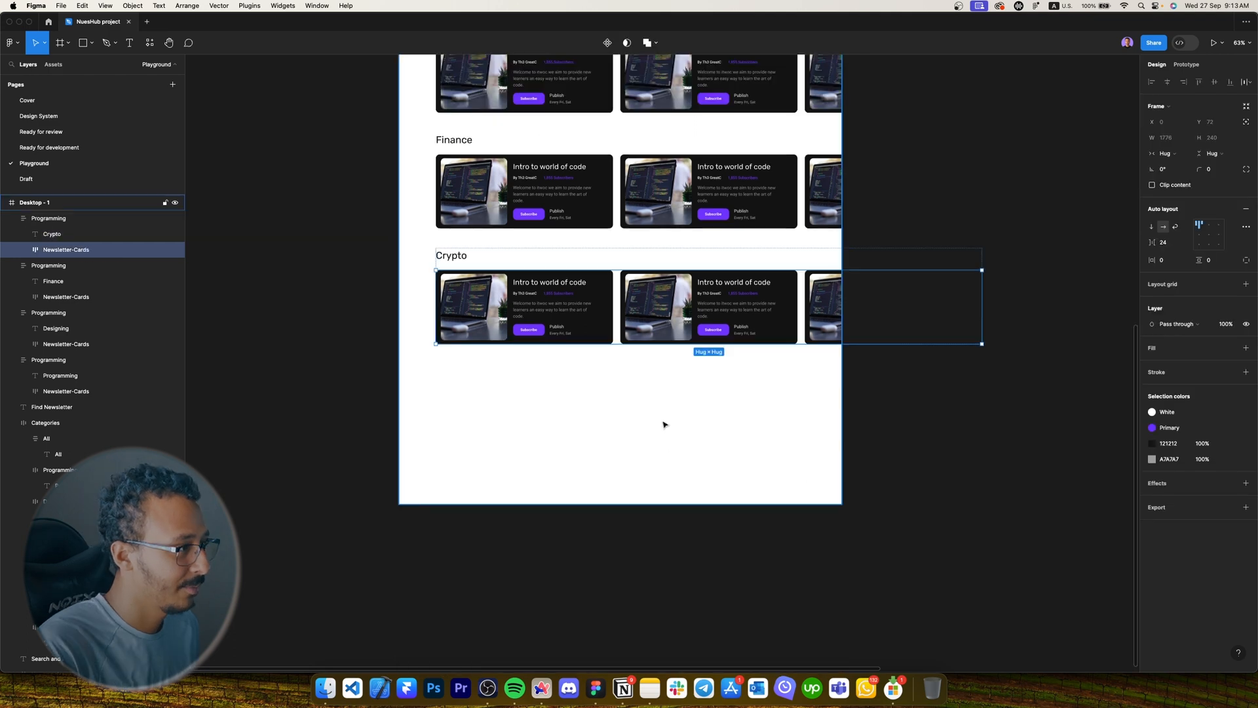
{"action": "left_click", "coordinate": [665, 486]}
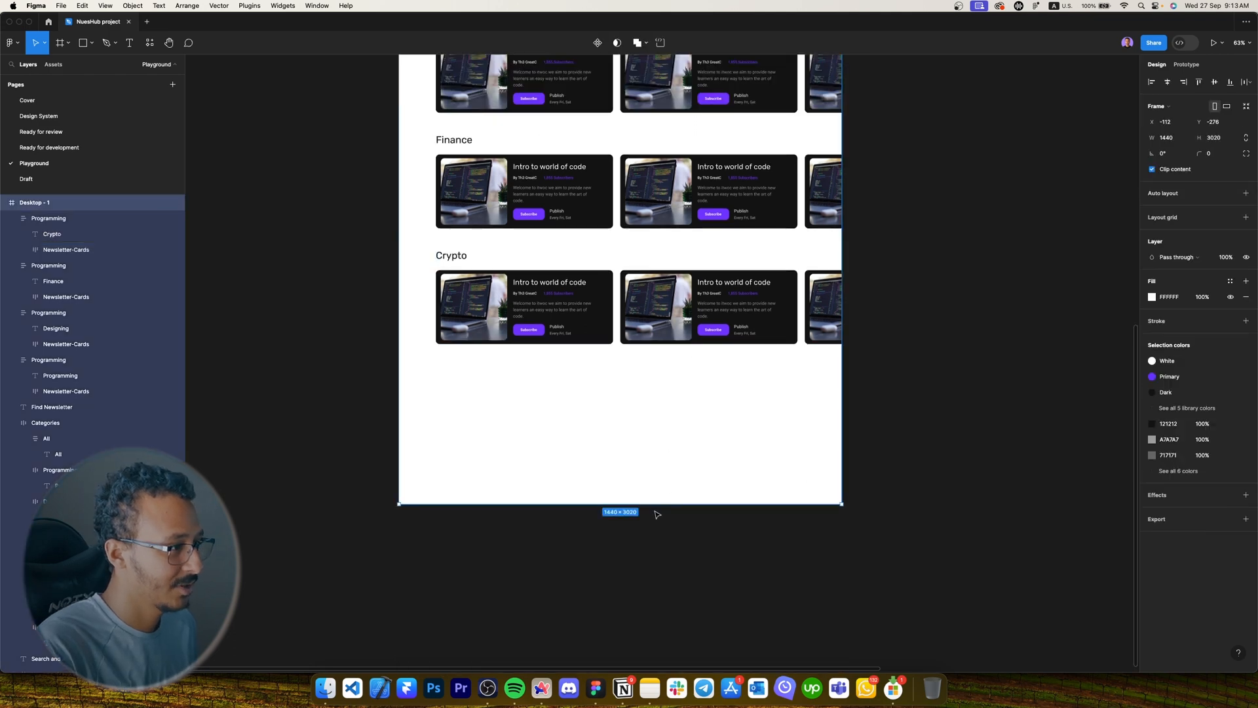
{"action": "left_click_drag", "start_coordinate": [454, 259], "coordinate": [454, 375]}
{"action": "scroll", "coordinate": [454, 374], "scroll_direction": "up", "scroll_amount": 3}
{"action": "double_click", "coordinate": [452, 555]}
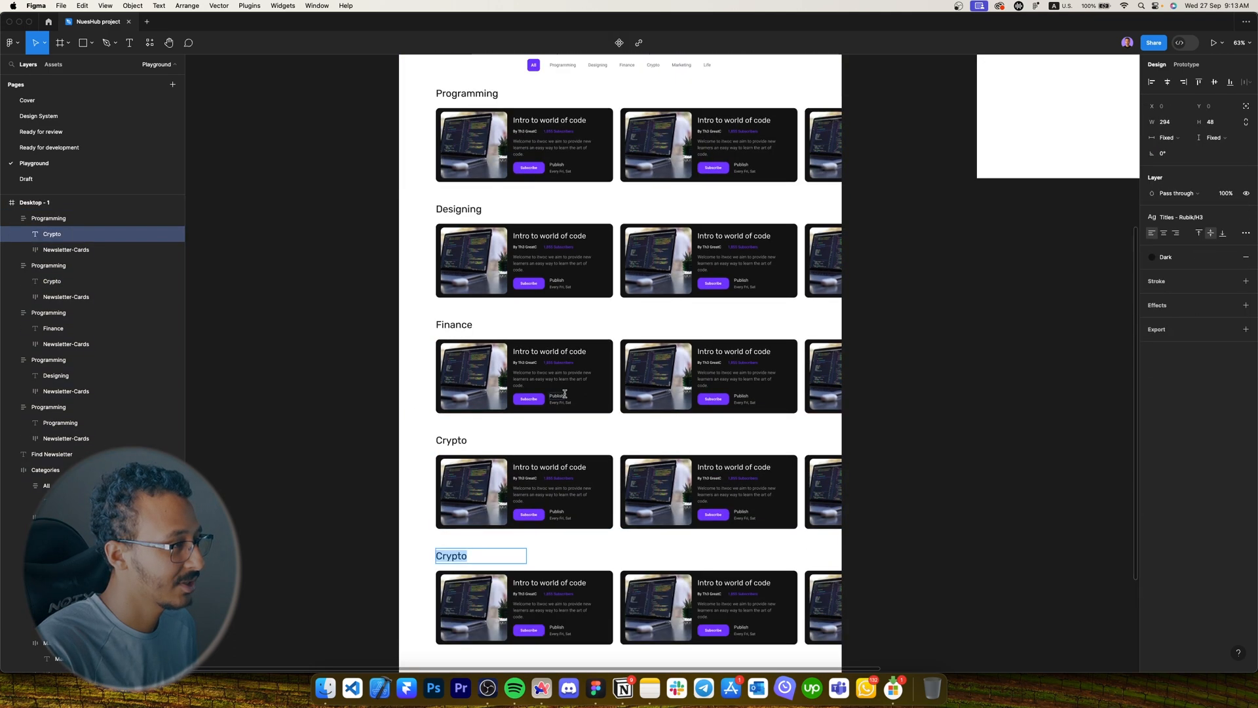
{"action": "key", "text": "Caps_Lock"}
{"action": "type", "text": "M"}
{"action": "key", "text": "Caps_Lock"}
{"action": "type", "text": "arketin"}
{"action": "type", "text": "g"}
Duplicate the Marketing section below it and retitle the copy 'Life'.
{"action": "left_click_drag", "start_coordinate": [540, 316], "coordinate": [560, 432]}
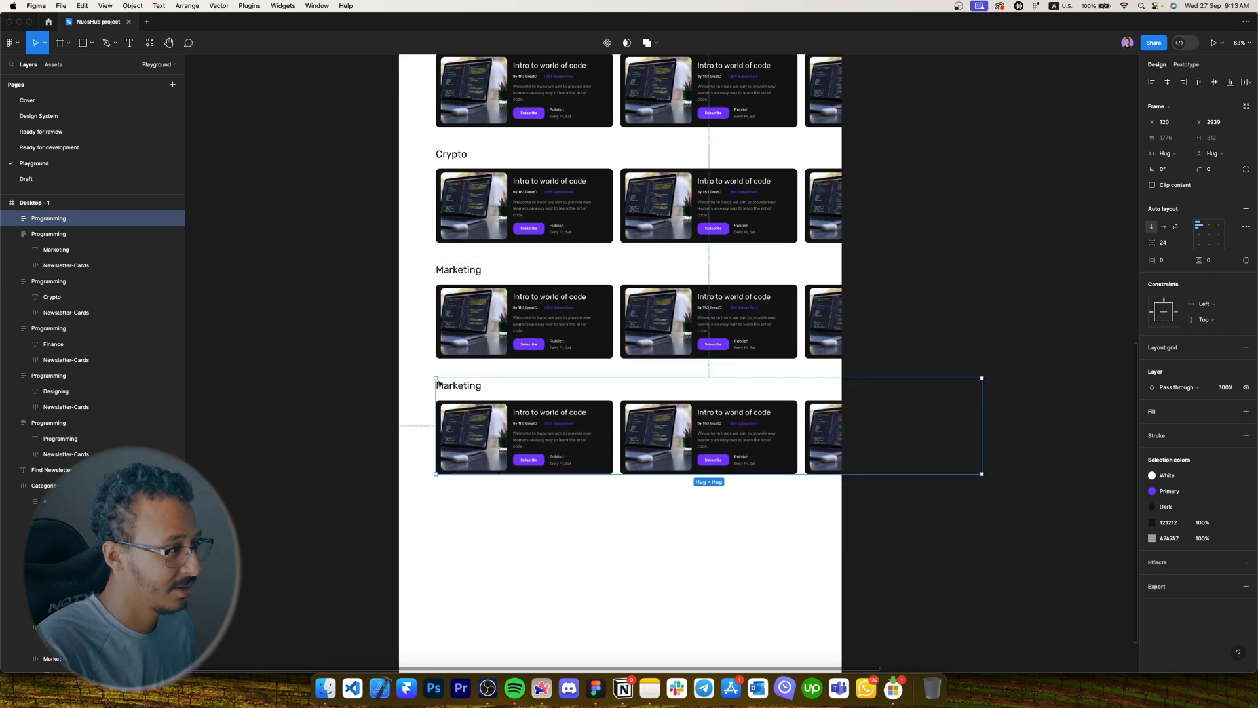
{"action": "double_click", "coordinate": [458, 385]}
{"action": "double_click", "coordinate": [458, 385]}
{"action": "key", "text": "Caps_Lock"}
{"action": "type", "text": "L"}
{"action": "key", "text": "Caps_Lock"}
{"action": "type", "text": "ife"}
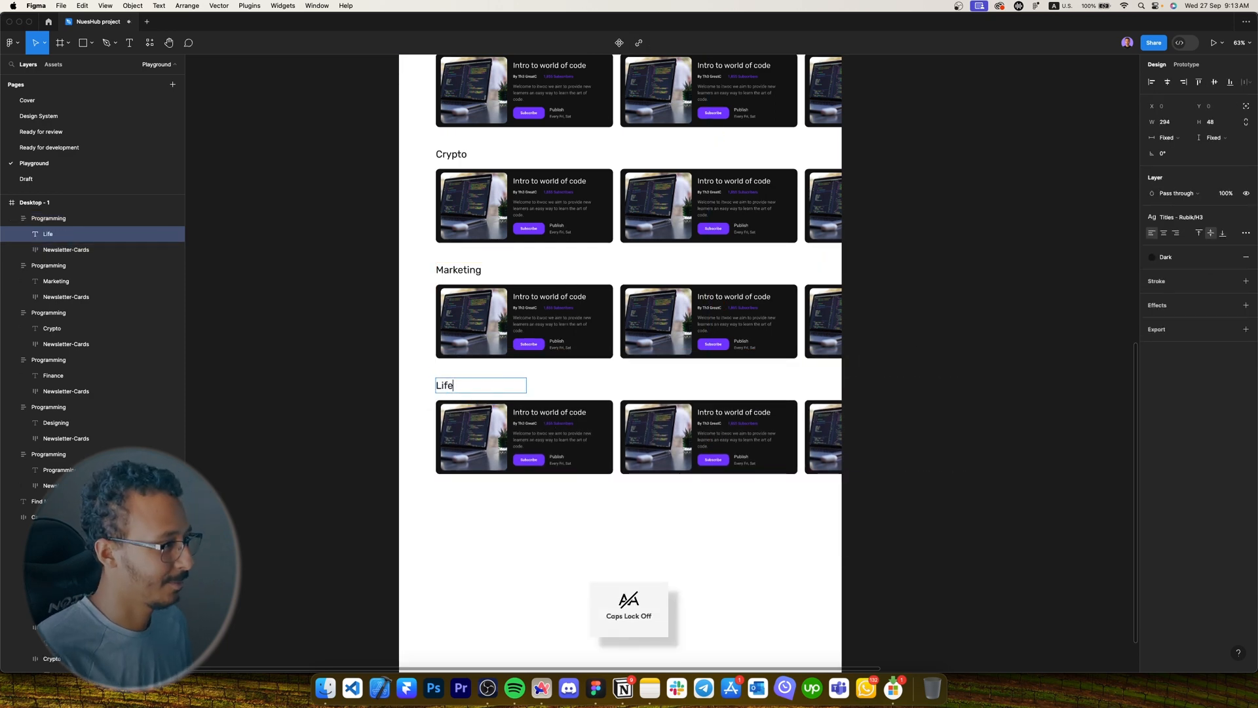
{"action": "key", "text": "Escape"}
{"action": "scroll", "coordinate": [773, 496], "scroll_direction": "down", "scroll_amount": 2}
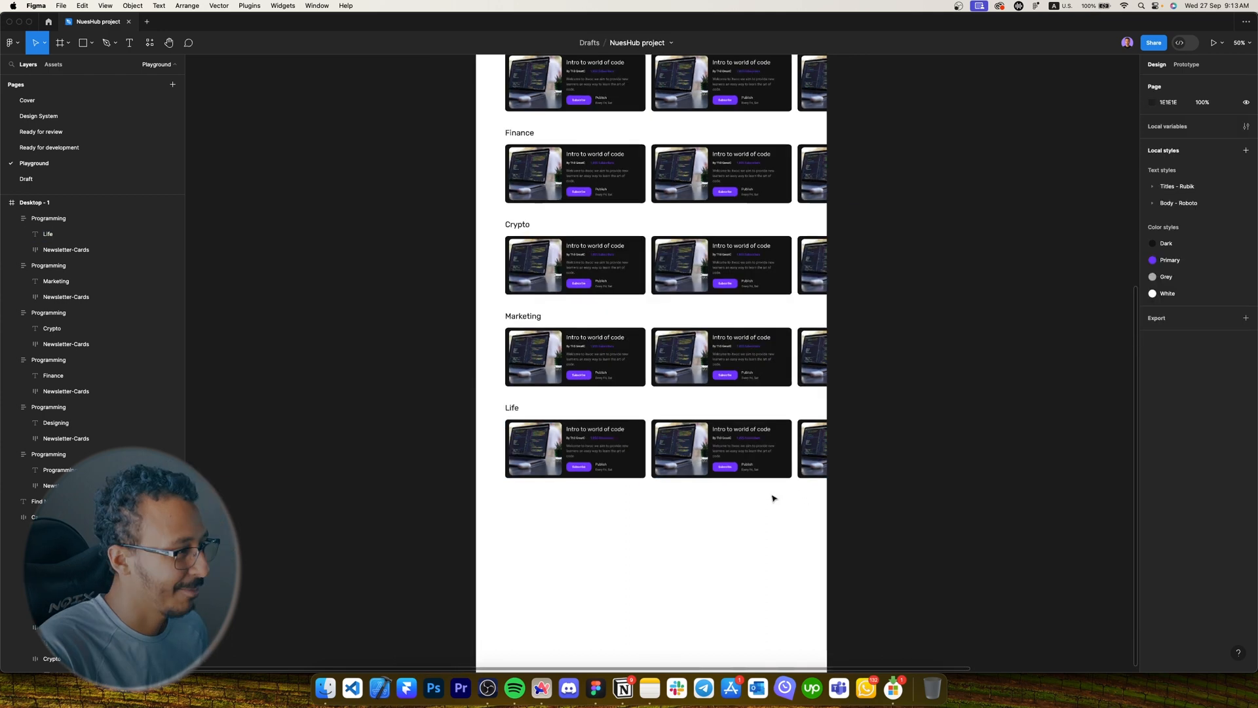
Select the card images in the Life, Marketing, Crypto, Finance and Designing rows plus a Programming card.
{"action": "left_click", "coordinate": [817, 443], "text": "super"}
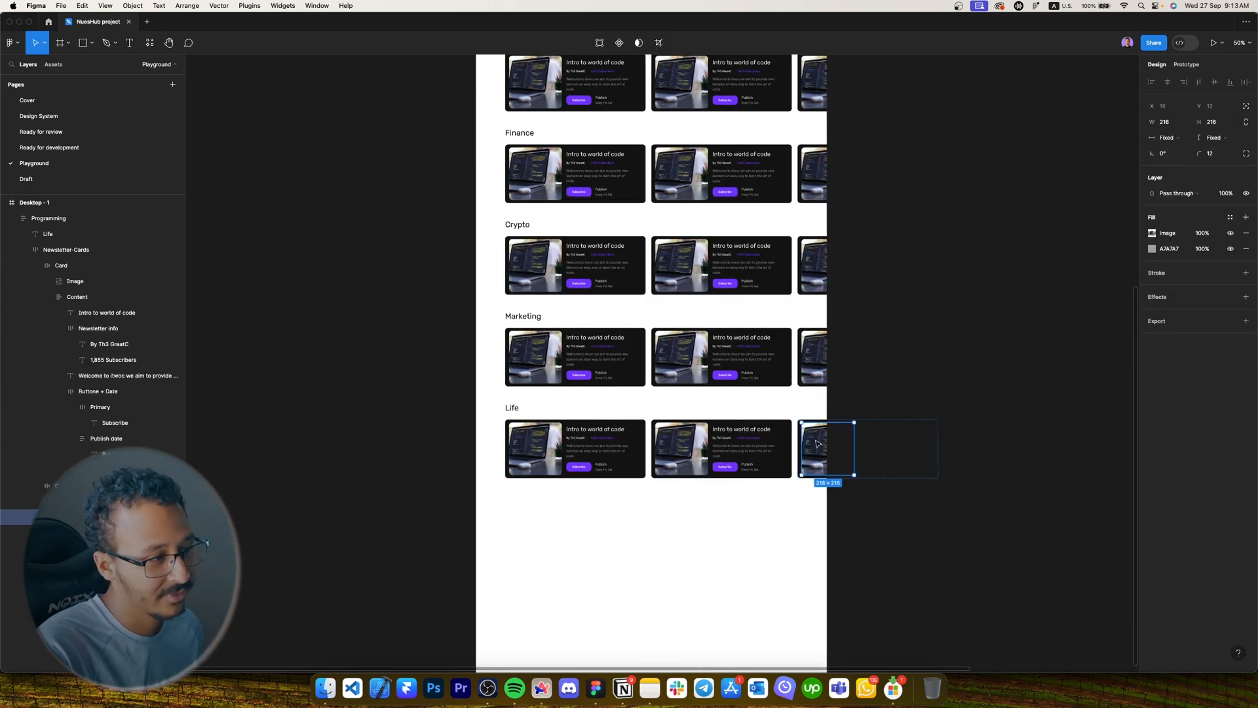
{"action": "left_click", "coordinate": [681, 448], "text": "shift+super"}
{"action": "left_click", "coordinate": [535, 448], "text": "shift+super"}
{"action": "left_click", "coordinate": [817, 363], "text": "shift+super"}
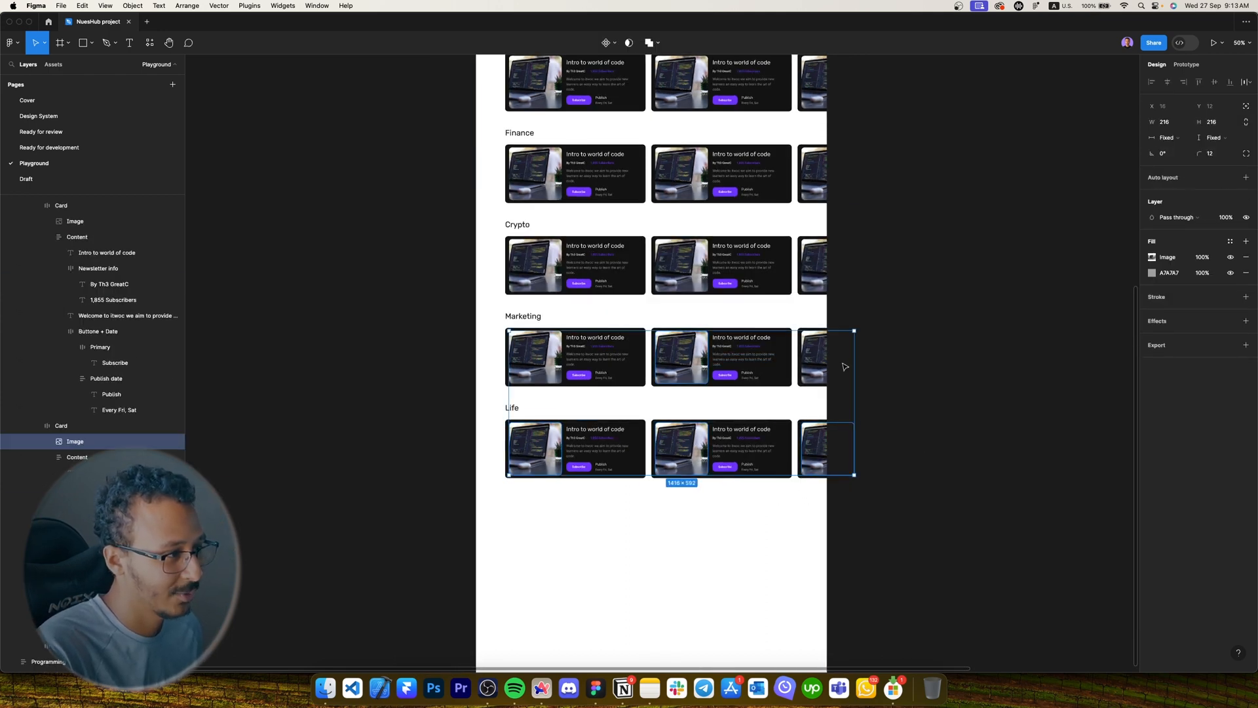
{"action": "left_click", "coordinate": [682, 360], "text": "shift+super"}
{"action": "left_click", "coordinate": [532, 359], "text": "shift+super"}
{"action": "left_click", "coordinate": [530, 288], "text": "shift+super"}
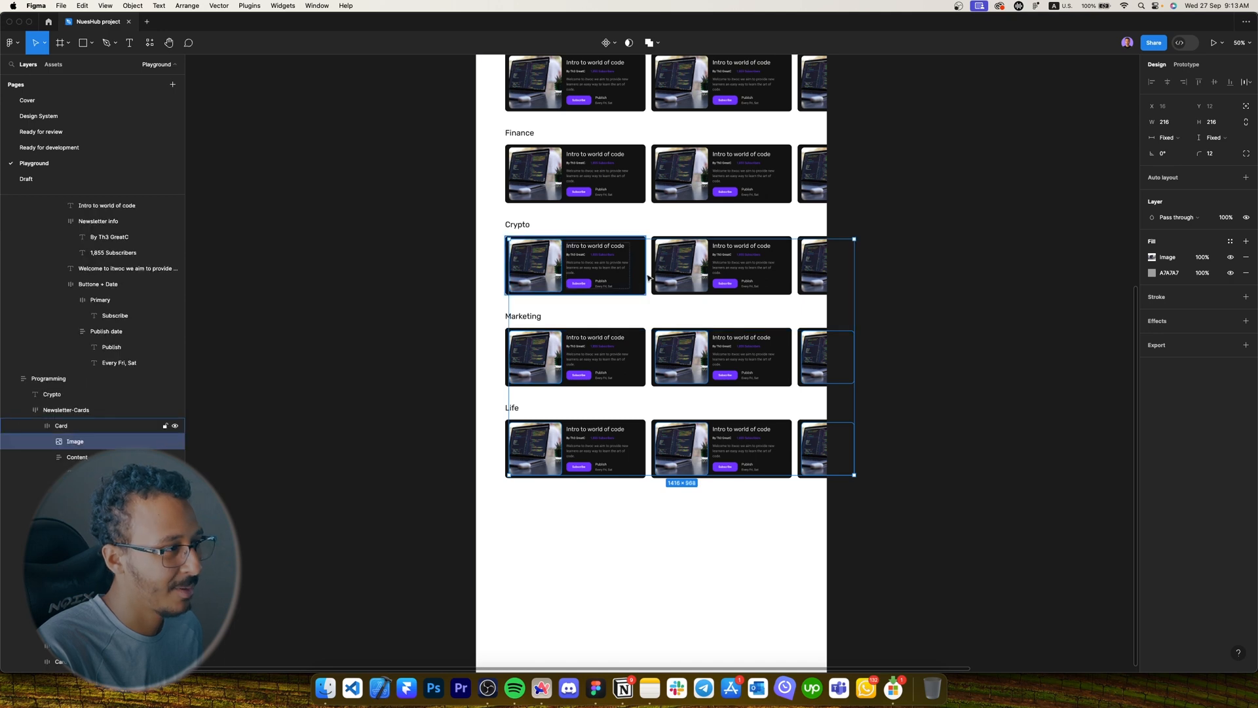
{"action": "left_click", "coordinate": [681, 268], "text": "shift+super"}
{"action": "left_click", "coordinate": [813, 259], "text": "shift+super"}
{"action": "left_click", "coordinate": [814, 174], "text": "shift+super"}
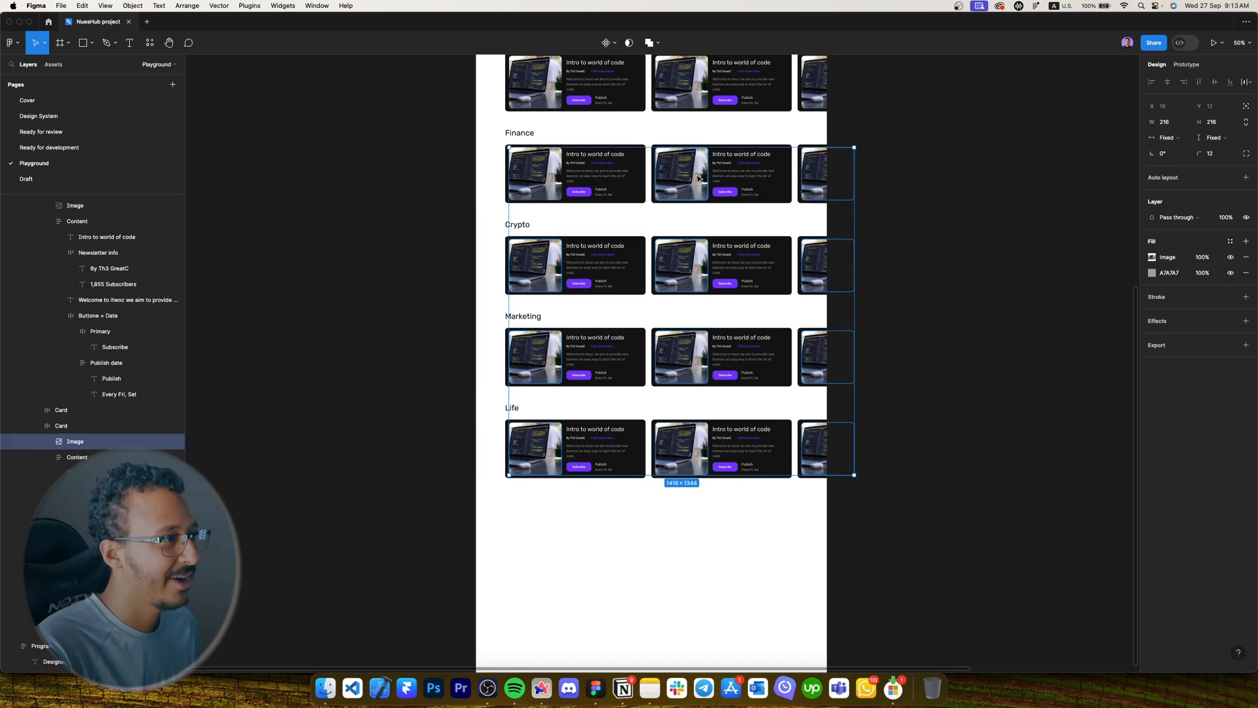
{"action": "left_click", "coordinate": [681, 176], "text": "shift+super"}
{"action": "left_click", "coordinate": [549, 180], "text": "shift+super"}
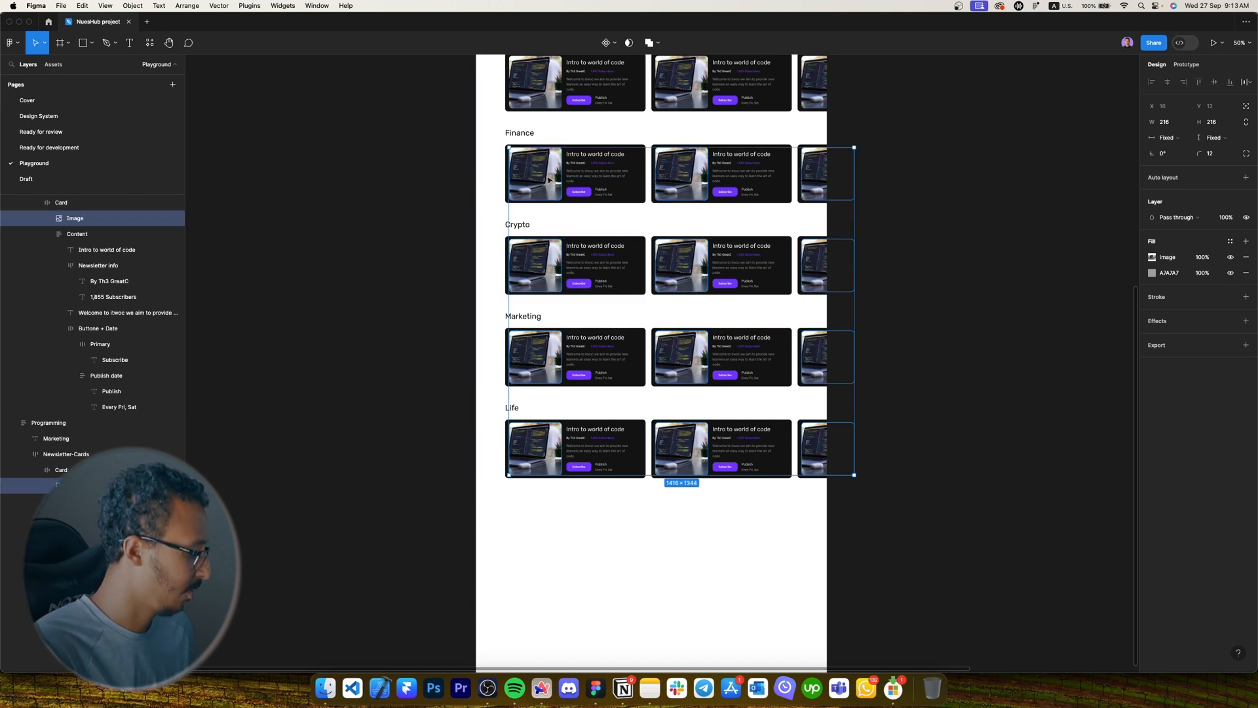
{"action": "scroll", "coordinate": [549, 181], "scroll_direction": "up", "scroll_amount": 3}
{"action": "scroll", "coordinate": [812, 197], "scroll_direction": "up", "scroll_amount": 2}
{"action": "left_click", "coordinate": [819, 204], "text": "shift+super"}
{"action": "left_click", "coordinate": [668, 203], "text": "shift+super"}
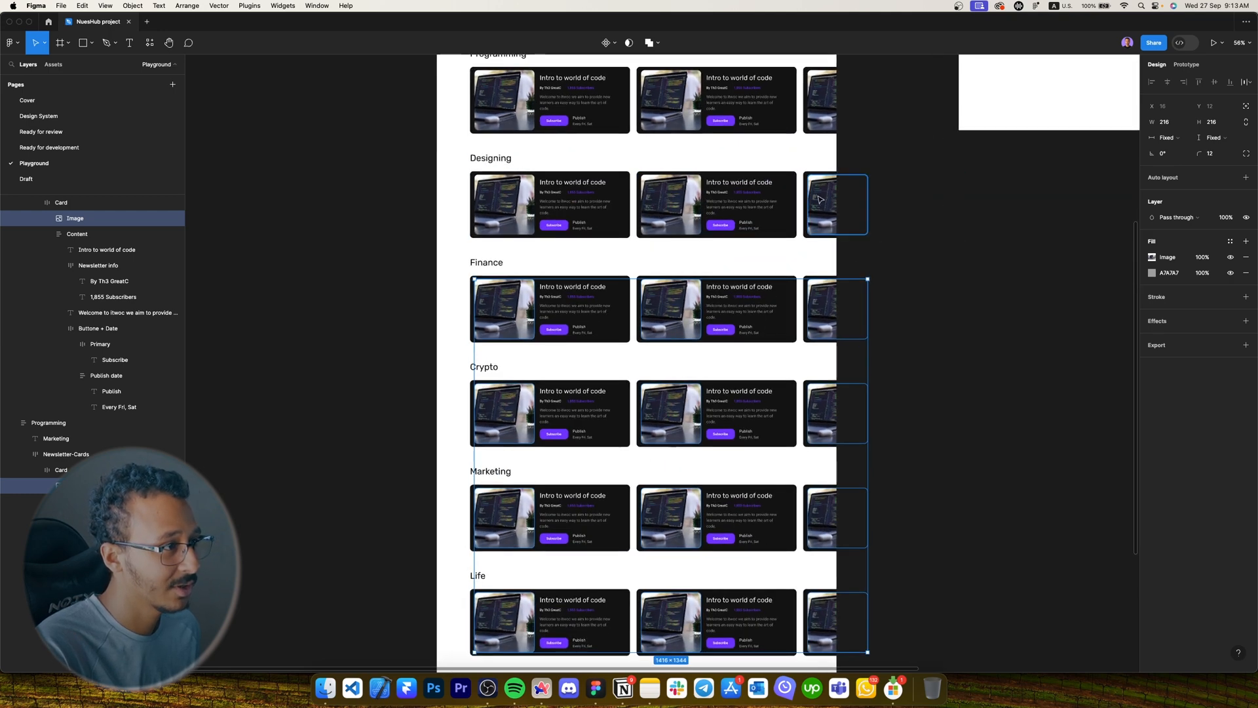
{"action": "left_click", "coordinate": [519, 207], "text": "shift+super"}
{"action": "left_click", "coordinate": [831, 100], "text": "shift+super"}
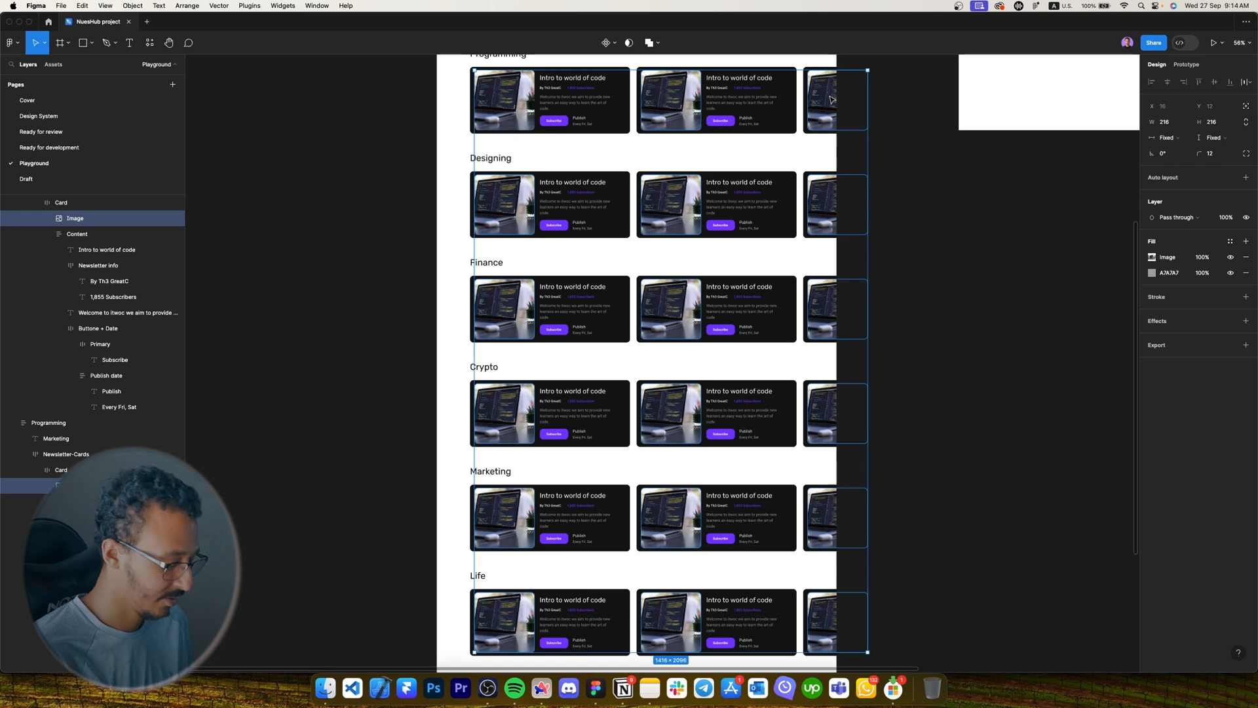
Fill the selected images with random technology photos from the Unsplash plugin presets, then deselect.
{"action": "key", "text": "super+slash"}
{"action": "type", "text": "unsp"}
{"action": "key", "text": "Return"}
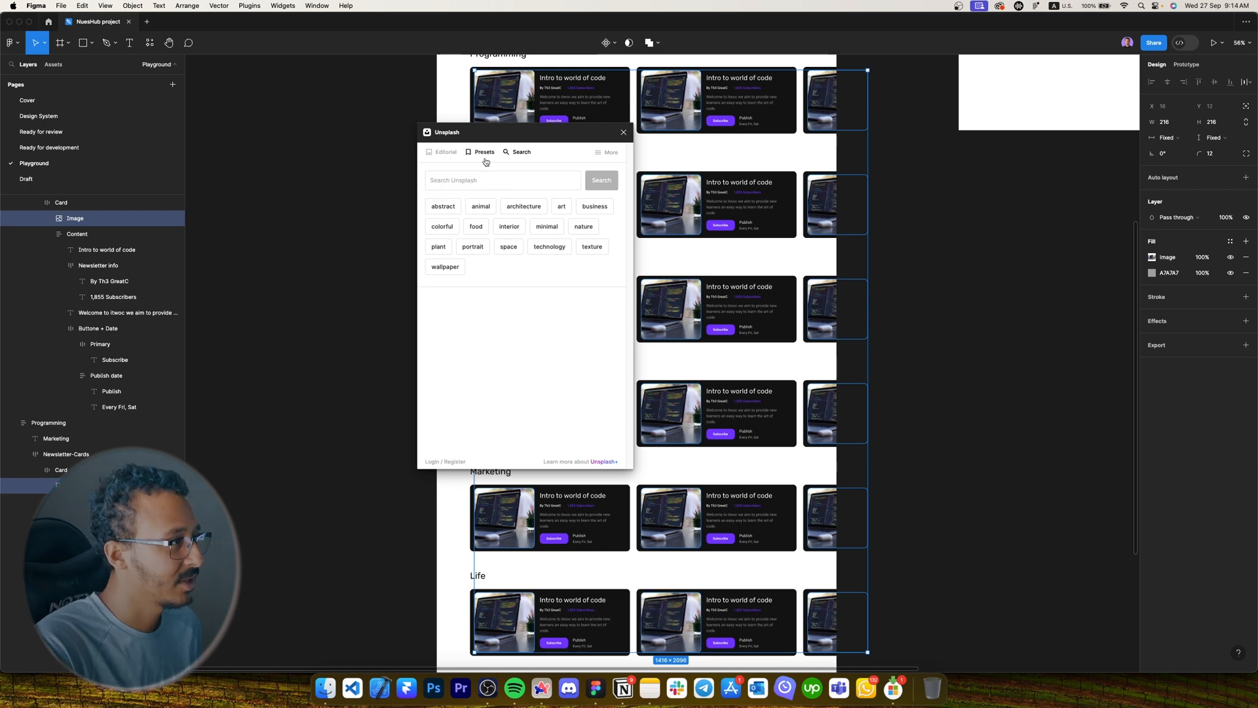
{"action": "left_click", "coordinate": [487, 154]}
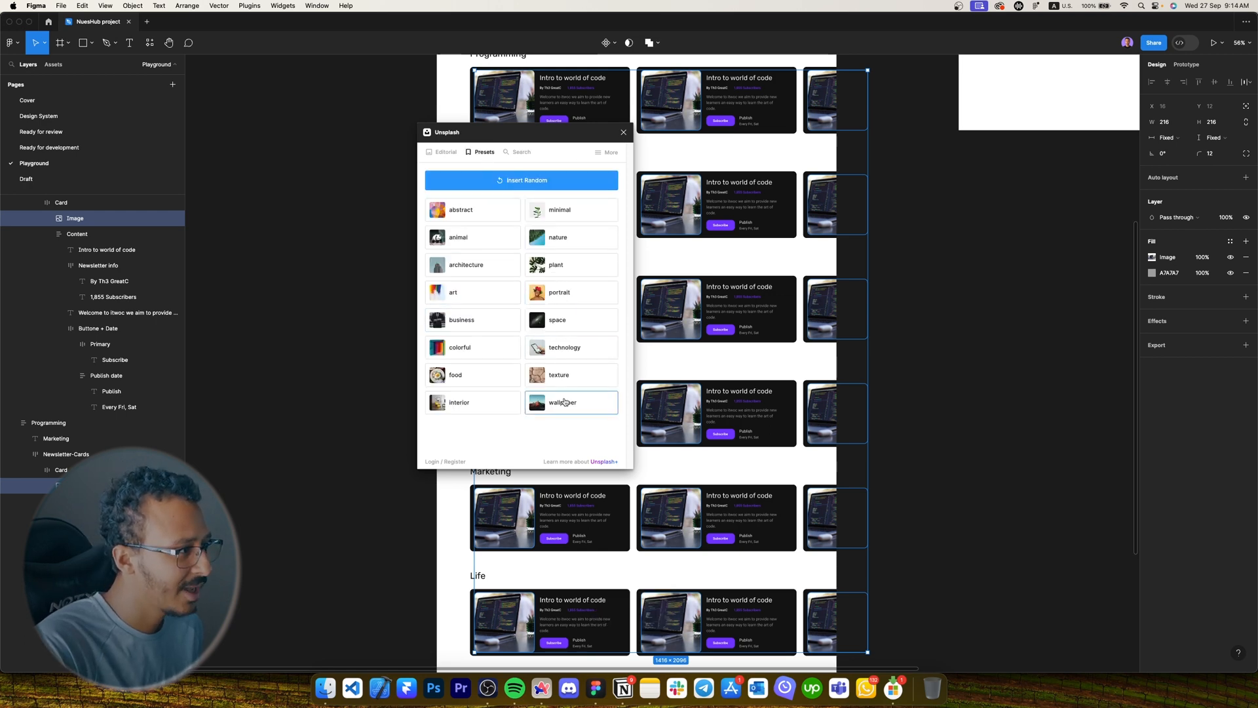
{"action": "left_click", "coordinate": [570, 356]}
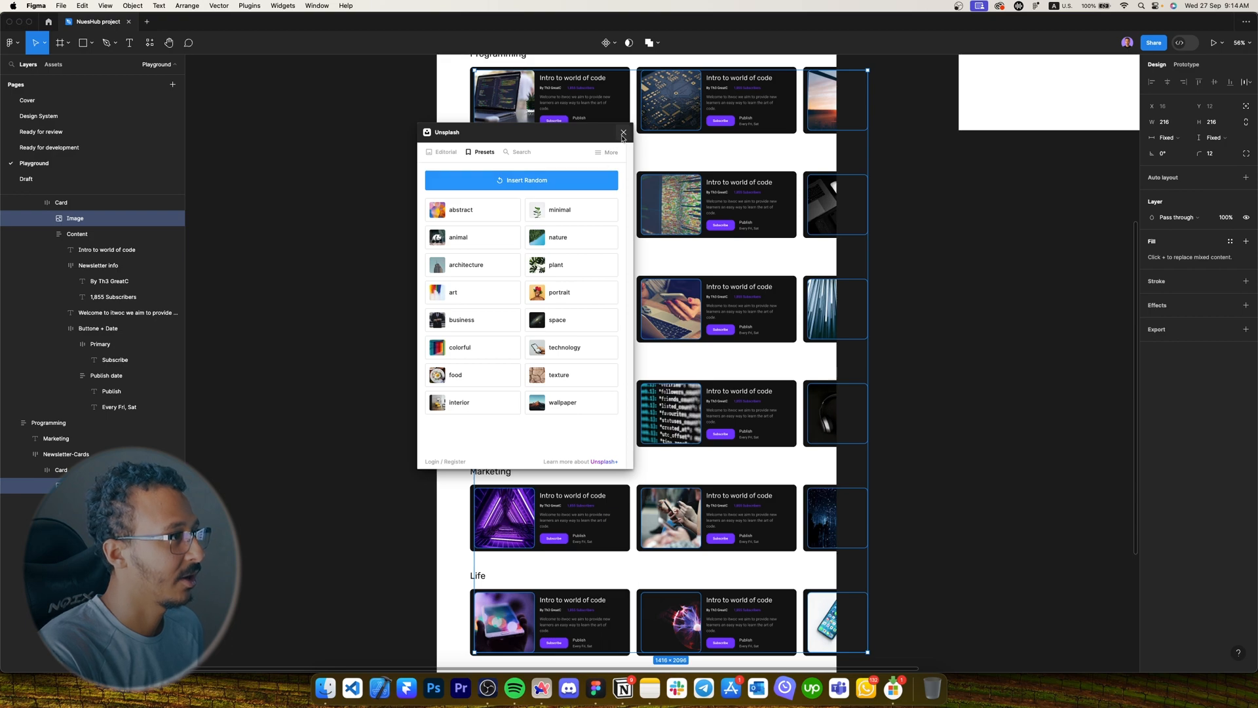
{"action": "scroll", "coordinate": [821, 146], "scroll_direction": "up", "scroll_amount": 2}
{"action": "scroll", "coordinate": [822, 145], "scroll_direction": "up", "scroll_amount": 2}
{"action": "left_click", "coordinate": [977, 269]}
{"action": "scroll", "coordinate": [553, 286], "scroll_direction": "up", "scroll_amount": 5}
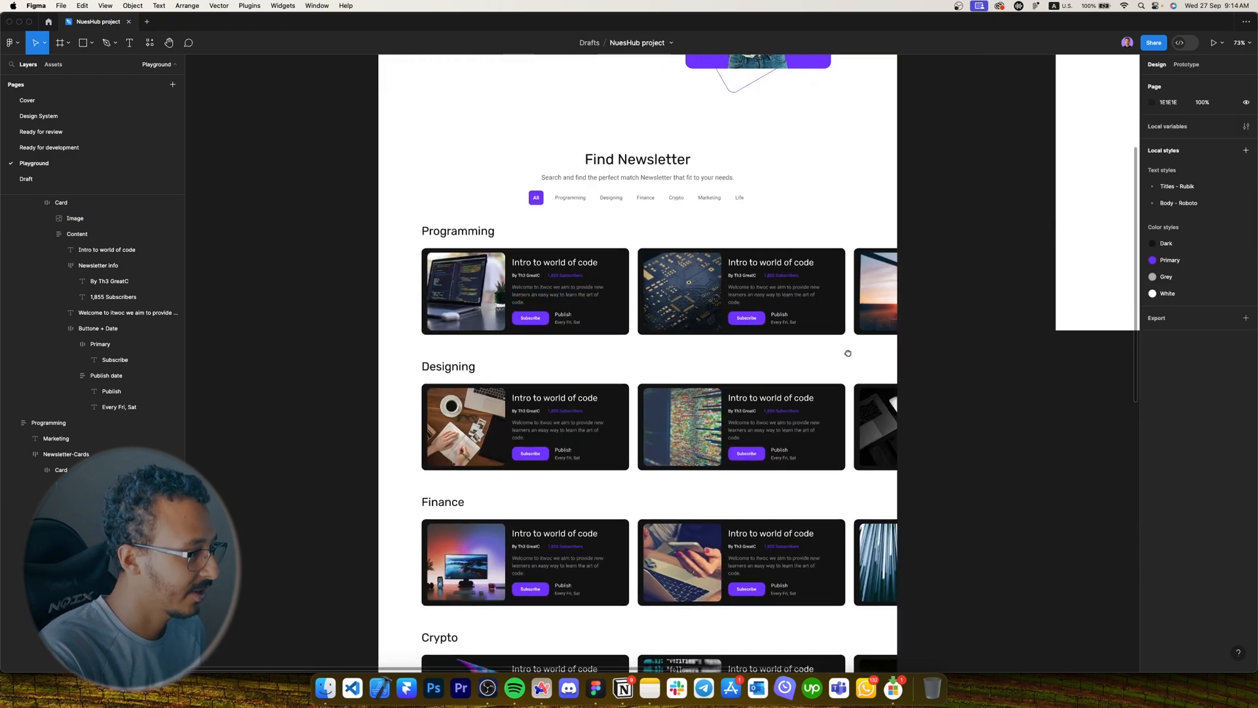
{"action": "scroll", "coordinate": [723, 265], "scroll_direction": "down", "scroll_amount": 6}
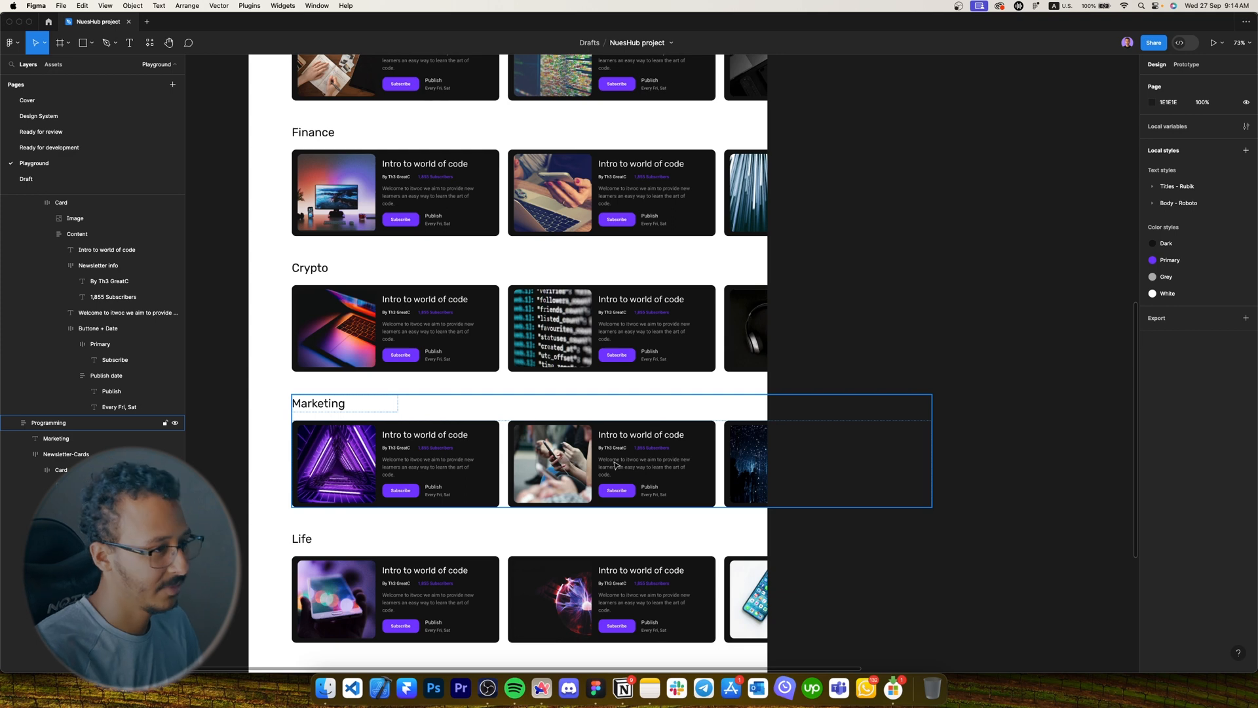
{"action": "scroll", "coordinate": [645, 446], "scroll_direction": "down", "scroll_amount": 2}
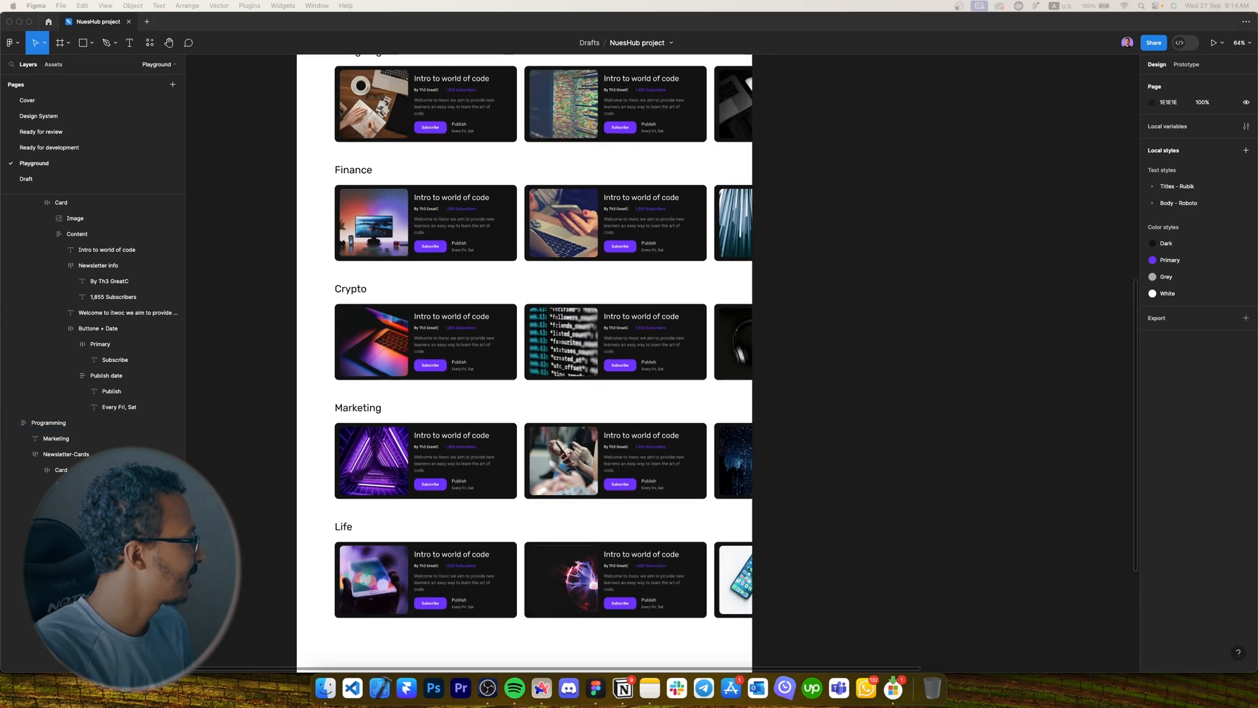
{"action": "scroll", "coordinate": [697, 411], "scroll_direction": "down", "scroll_amount": 5}
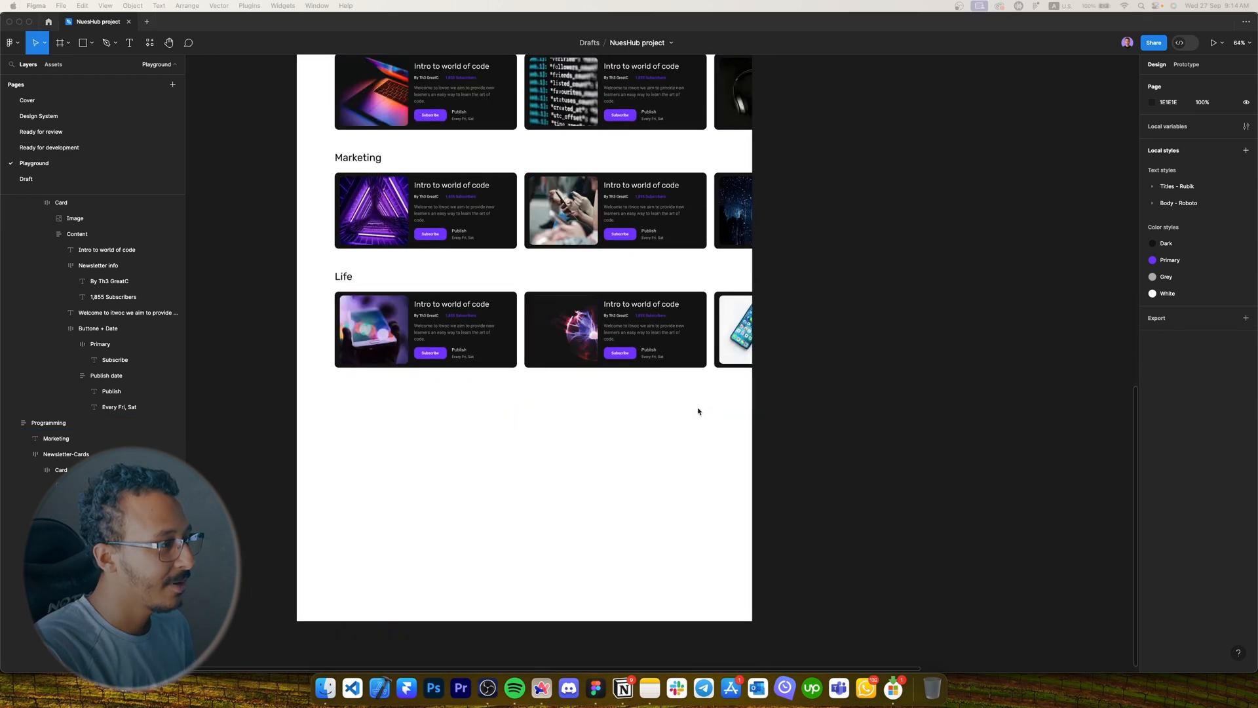
{"action": "left_click", "coordinate": [650, 457]}
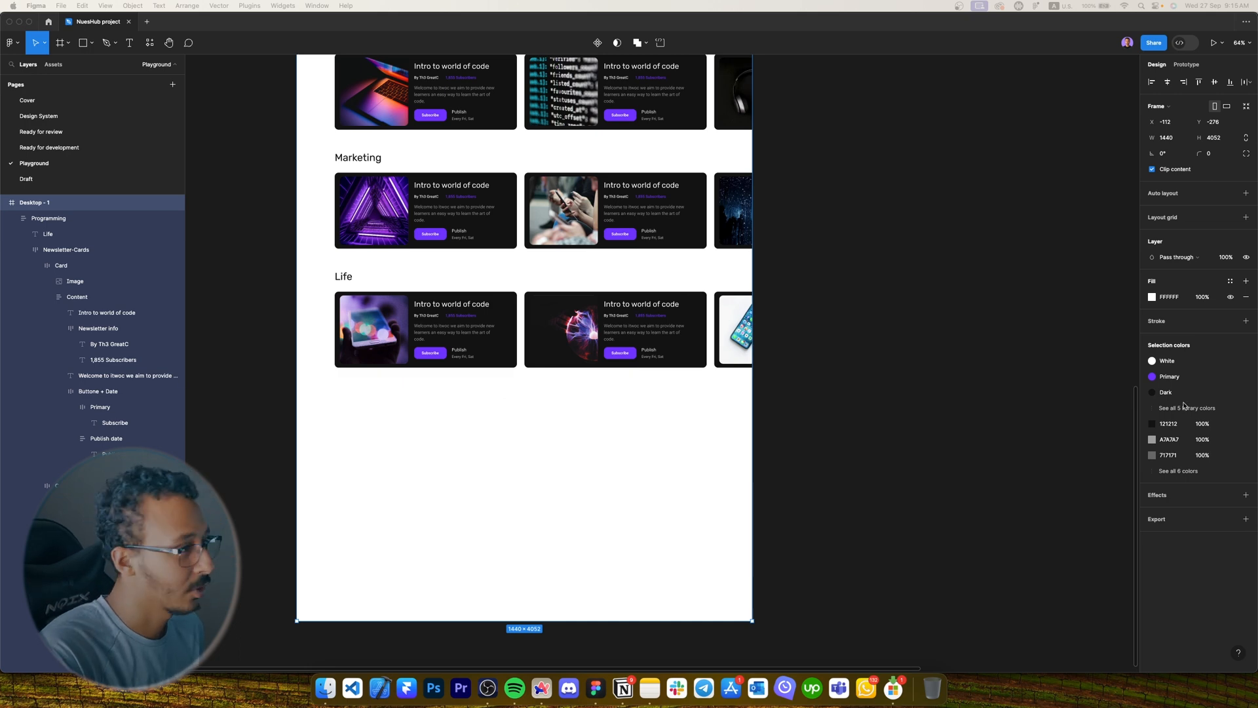
Drag the 'Are you a newsletter owner?' banner out of Desktop - 1 onto the open canvas.
{"action": "left_click_drag", "start_coordinate": [576, 452], "coordinate": [1173, 331]}
{"action": "scroll", "coordinate": [789, 351], "scroll_direction": "right", "scroll_amount": 5}
{"action": "scroll", "coordinate": [874, 342], "scroll_direction": "up", "scroll_amount": 5}
Inspect the banner's title text, ellipse outlines and dark background rectangle.
{"action": "left_click", "coordinate": [874, 341], "text": "super"}
{"action": "left_click", "coordinate": [360, 304], "text": "super"}
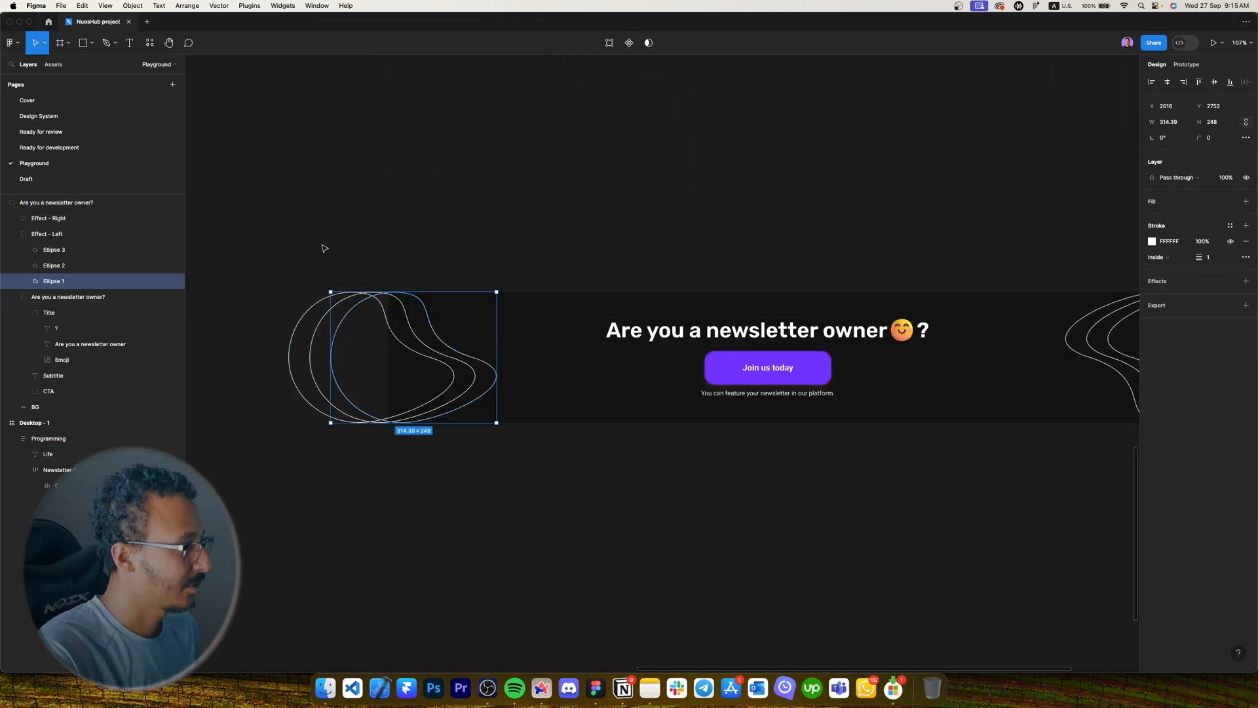
{"action": "left_click", "coordinate": [327, 226]}
{"action": "scroll", "coordinate": [331, 258], "scroll_direction": "left", "scroll_amount": 1}
{"action": "left_click", "coordinate": [380, 297], "text": "super"}
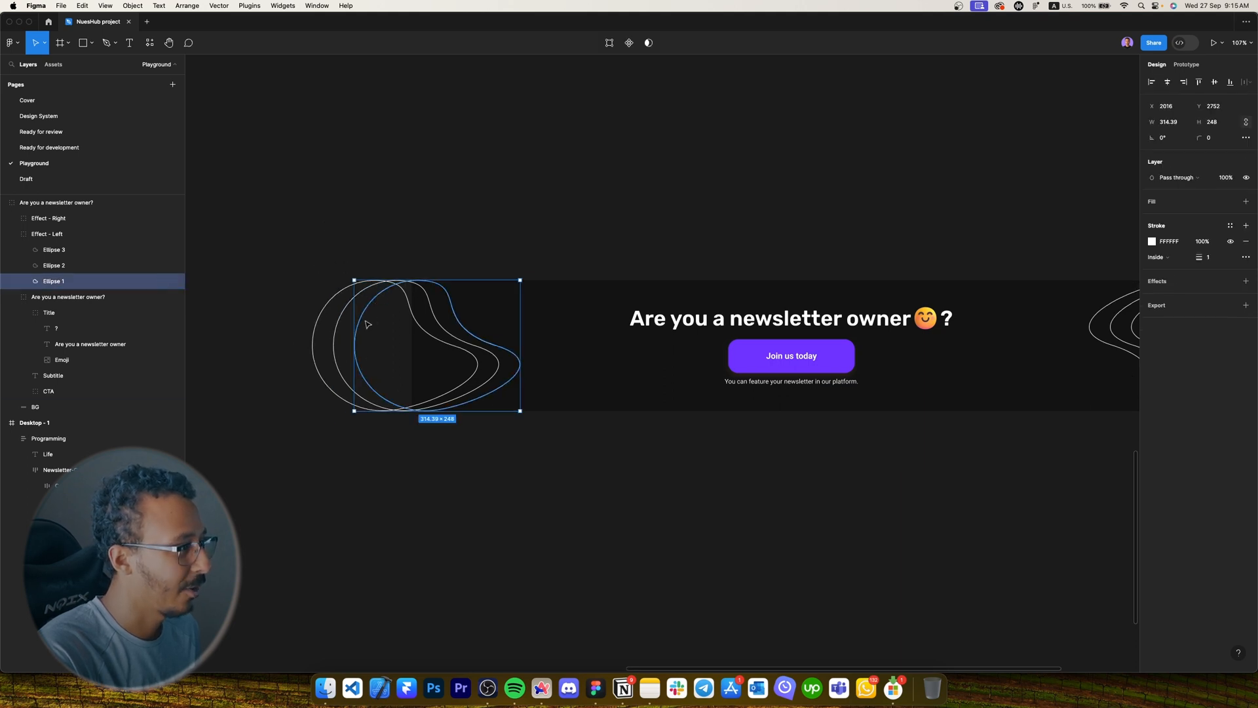
{"action": "scroll", "coordinate": [377, 345], "scroll_direction": "up", "scroll_amount": 2}
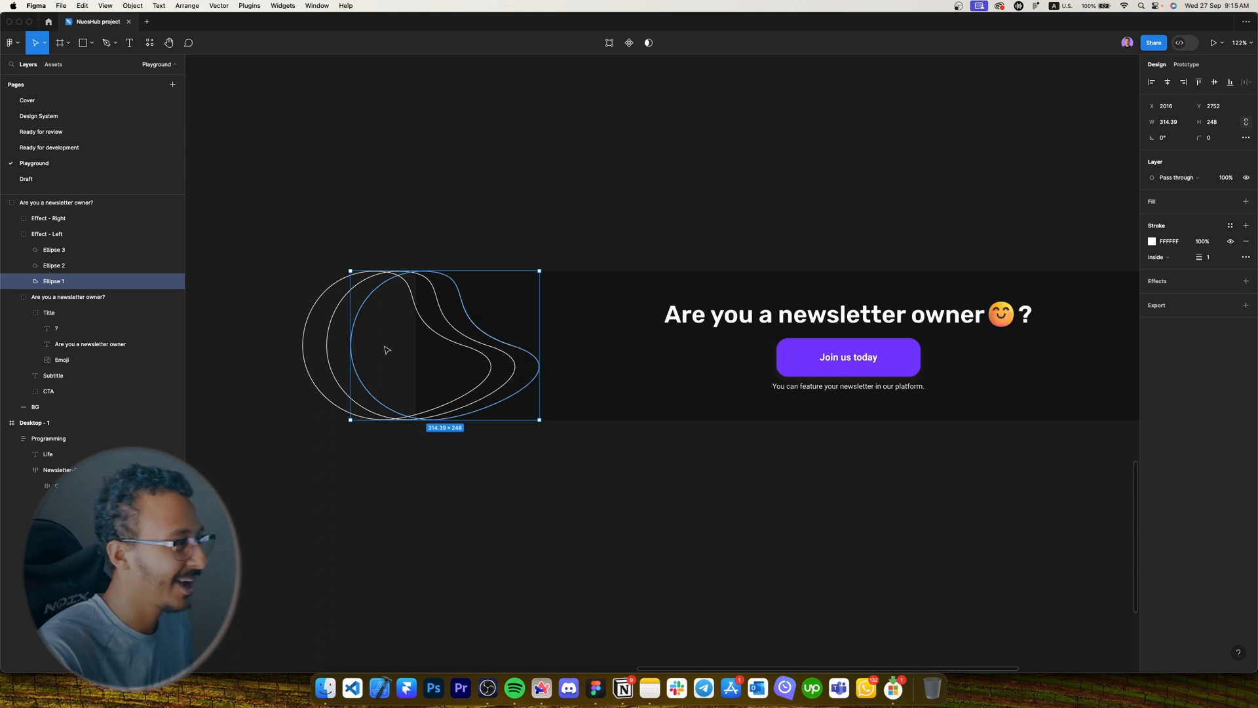
{"action": "left_click", "coordinate": [553, 169]}
{"action": "scroll", "coordinate": [655, 262], "scroll_direction": "down", "scroll_amount": 5}
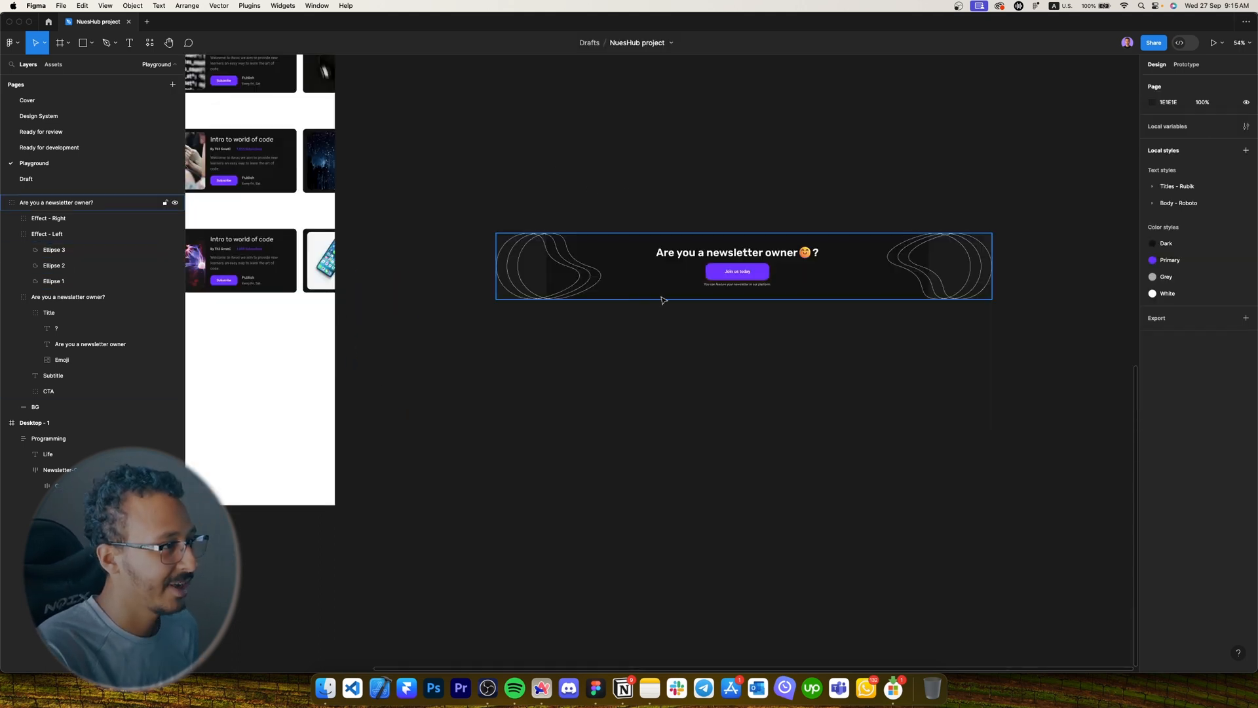
{"action": "scroll", "coordinate": [529, 269], "scroll_direction": "up", "scroll_amount": 2}
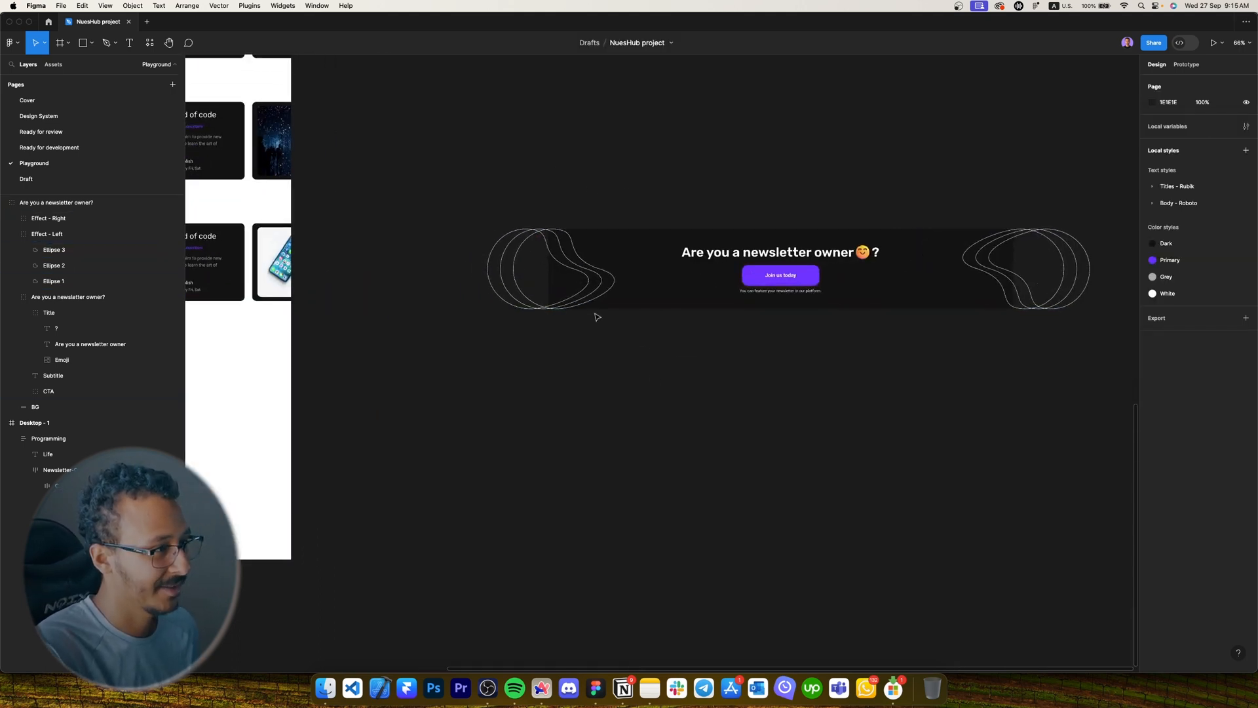
{"action": "left_click_drag", "start_coordinate": [619, 330], "coordinate": [581, 365]}
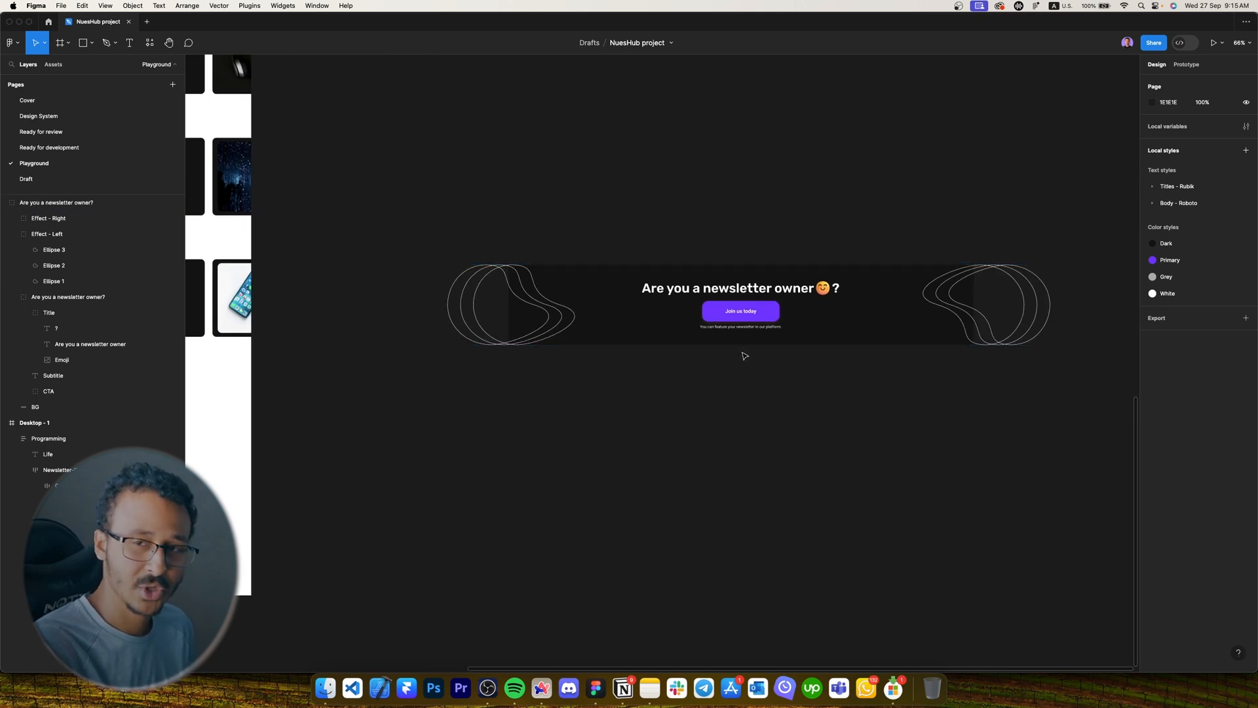
{"action": "left_click_drag", "start_coordinate": [670, 365], "coordinate": [534, 339]}
{"action": "left_click", "coordinate": [533, 308]}
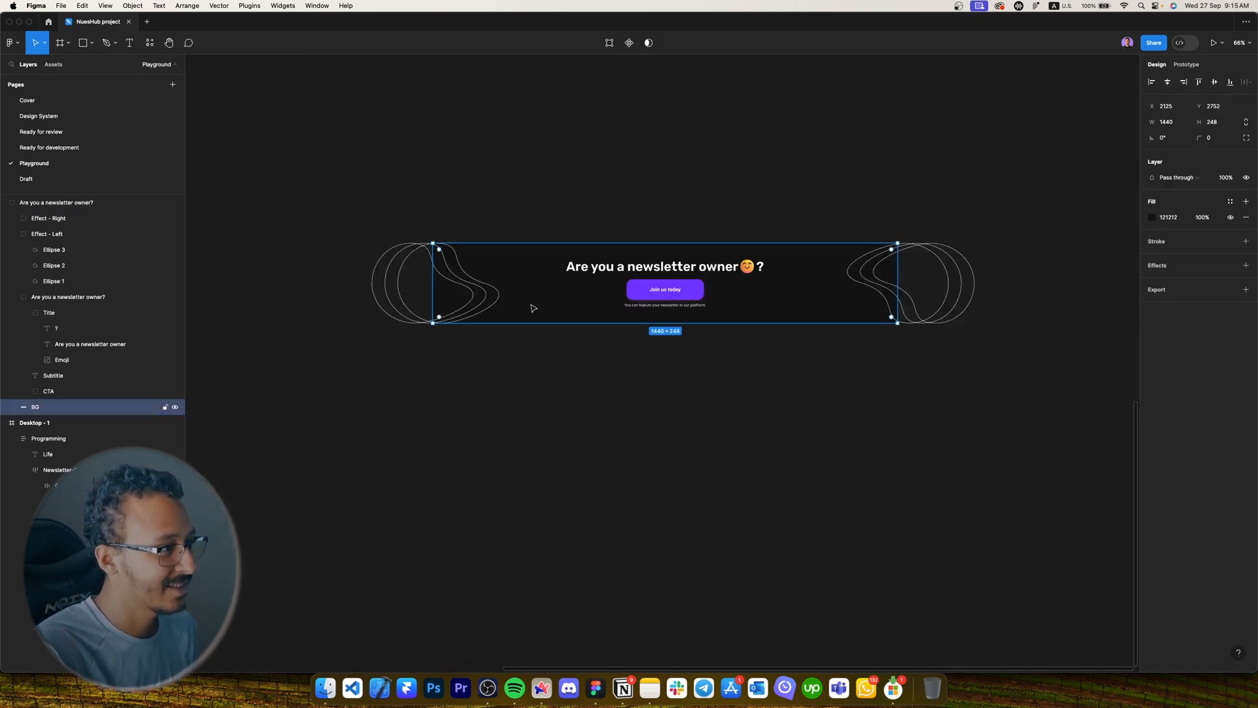
Draw a 1440-wide frame at the bottom of Desktop - 1, centre it and apply the Dark fill style.
{"action": "key", "text": "f"}
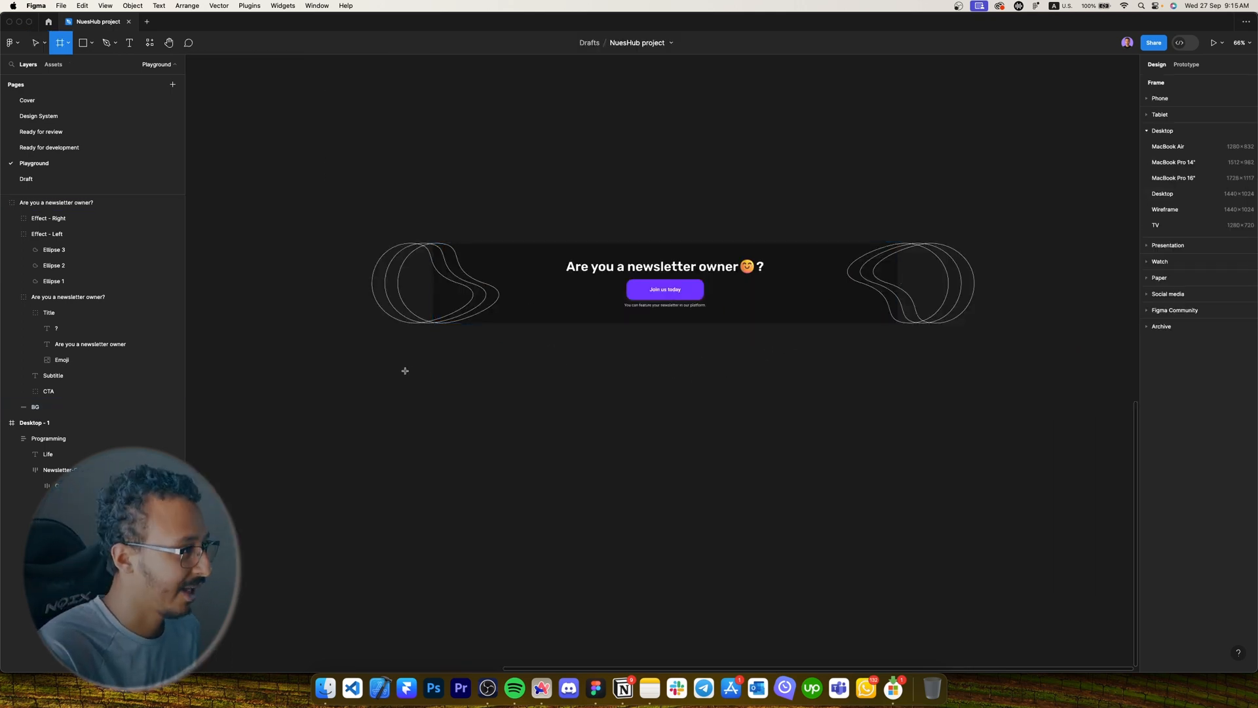
{"action": "left_click_drag", "start_coordinate": [364, 364], "coordinate": [687, 429]}
{"action": "left_click", "coordinate": [1177, 142]}
{"action": "type", "text": "144"}
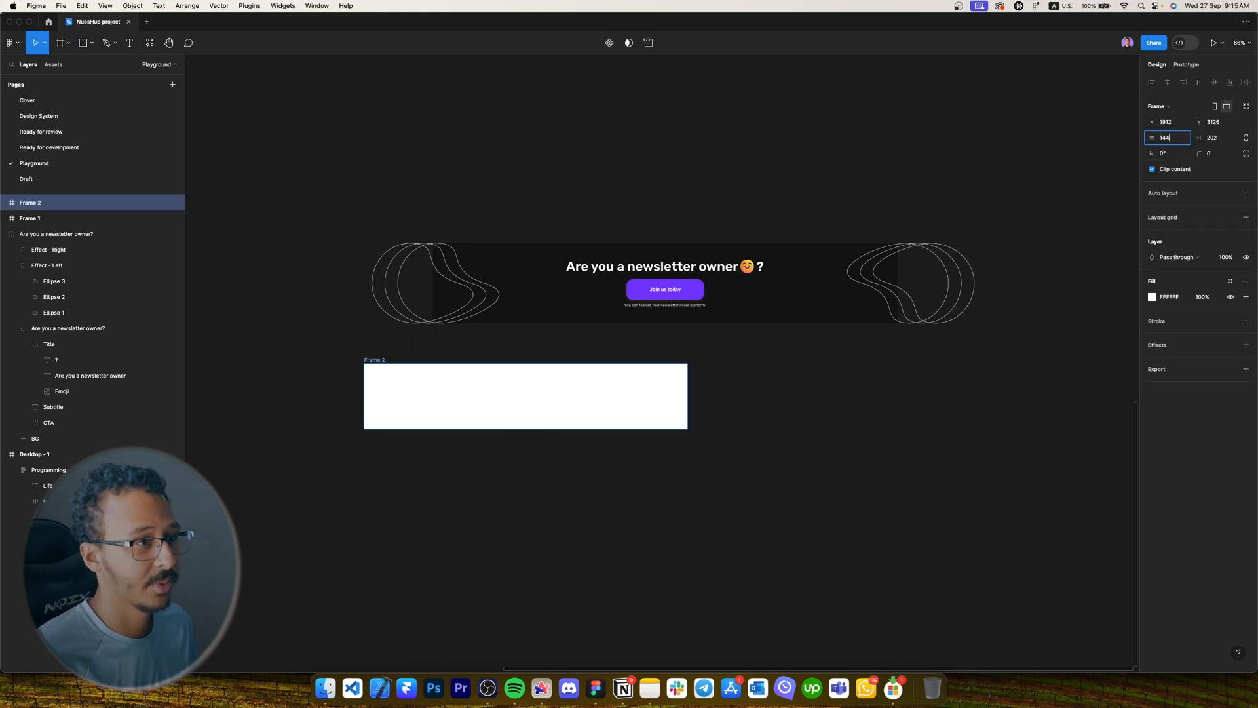
{"action": "type", "text": "0"}
{"action": "key", "text": "Tab"}
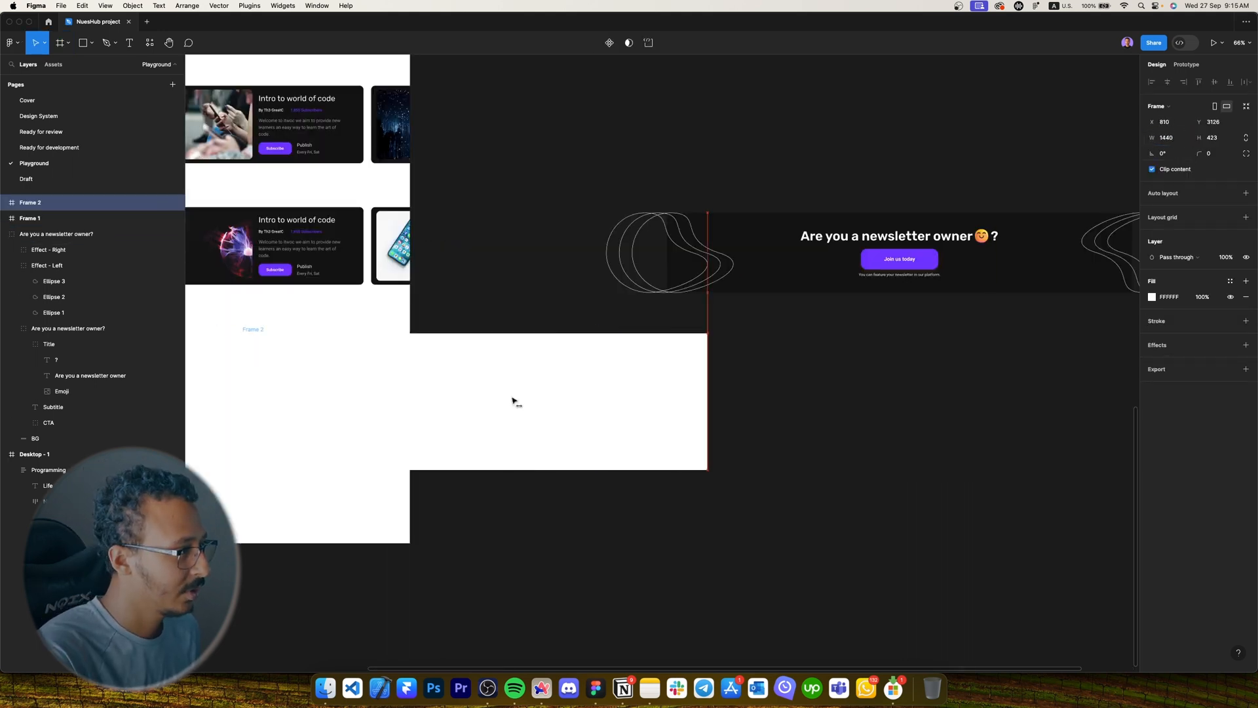
{"action": "left_click_drag", "start_coordinate": [513, 402], "coordinate": [457, 400]}
{"action": "left_click_drag", "start_coordinate": [457, 400], "coordinate": [681, 407]}
{"action": "left_click_drag", "start_coordinate": [681, 407], "coordinate": [497, 408]}
{"action": "left_click", "coordinate": [1167, 83]}
{"action": "left_click", "coordinate": [1230, 345]}
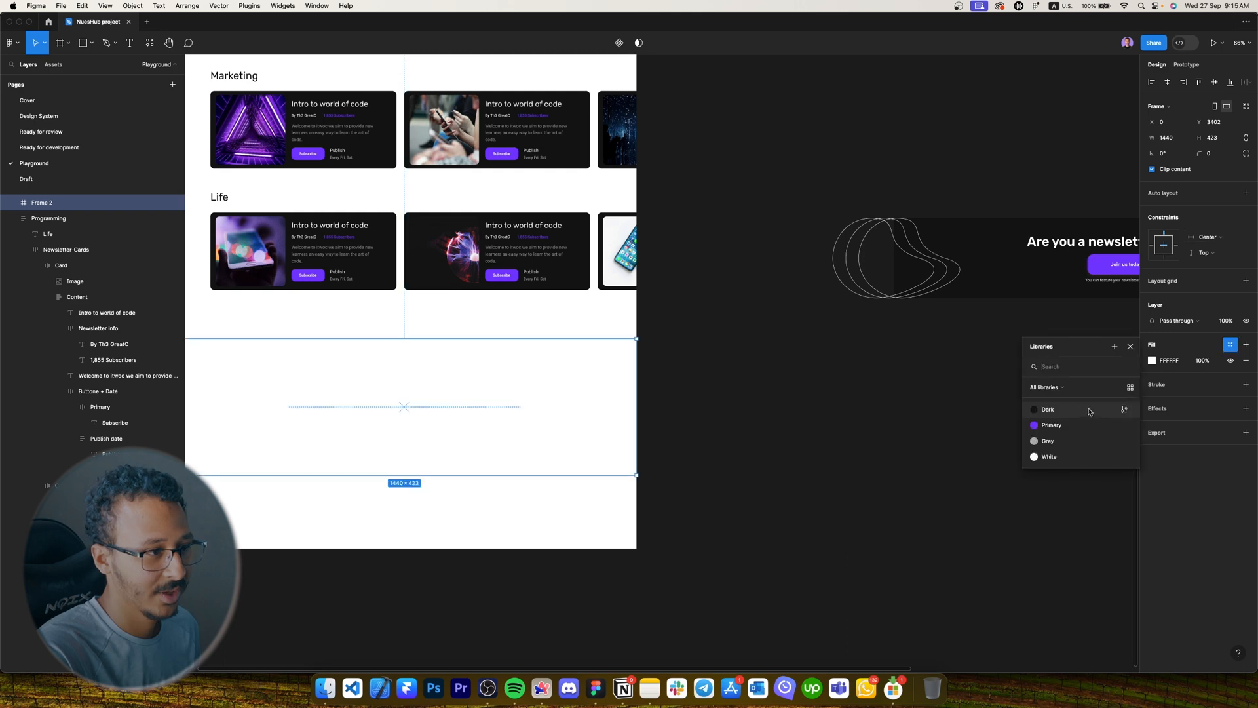
{"action": "left_click", "coordinate": [1089, 412]}
Place the Find Newsletter heading inside the new dark frame.
{"action": "left_click_drag", "start_coordinate": [712, 399], "coordinate": [775, 400]}
{"action": "scroll", "coordinate": [446, 366], "scroll_direction": "up", "scroll_amount": 10}
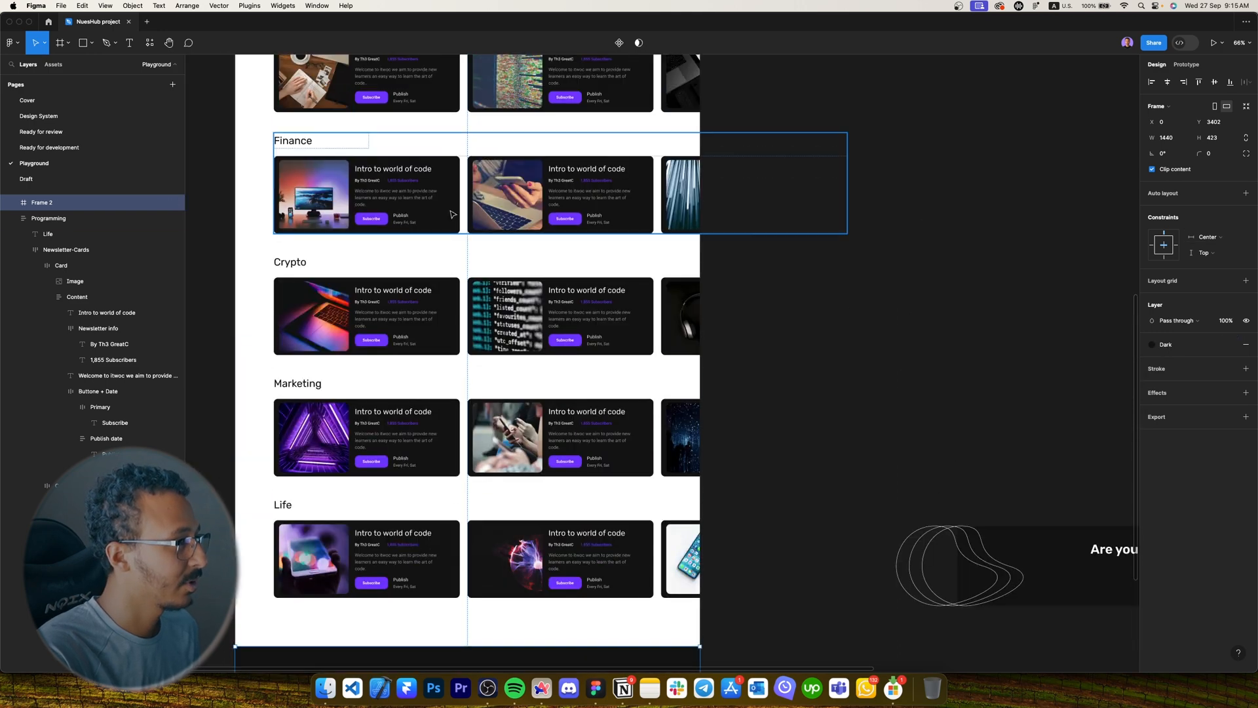
{"action": "scroll", "coordinate": [450, 185], "scroll_direction": "down", "scroll_amount": 5}
{"action": "left_click", "coordinate": [480, 112]}
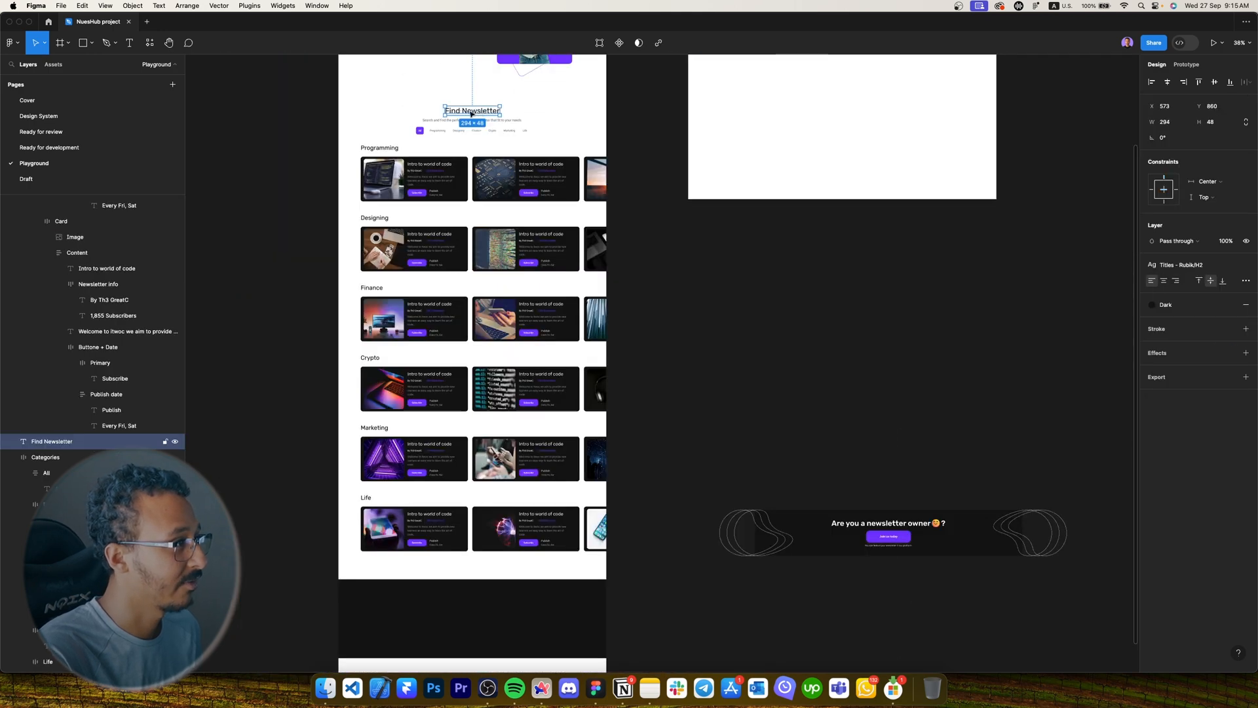
{"action": "left_click_drag", "start_coordinate": [472, 113], "coordinate": [478, 606]}
{"action": "scroll", "coordinate": [459, 618], "scroll_direction": "up", "scroll_amount": 10}
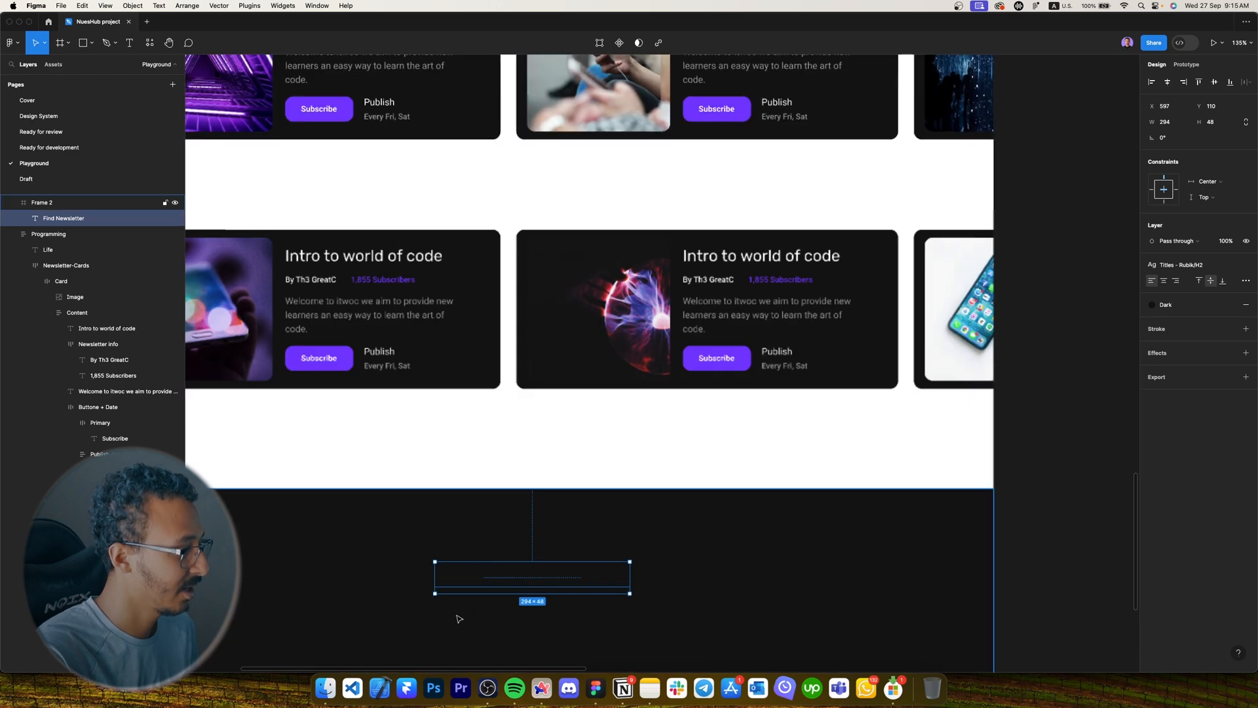
{"action": "scroll", "coordinate": [460, 618], "scroll_direction": "down", "scroll_amount": 2}
Make the heading White, retype it as 'Are you a newsletter owner', widen it and centre-align it.
{"action": "left_click", "coordinate": [1166, 305]}
{"action": "left_click", "coordinate": [1052, 416]}
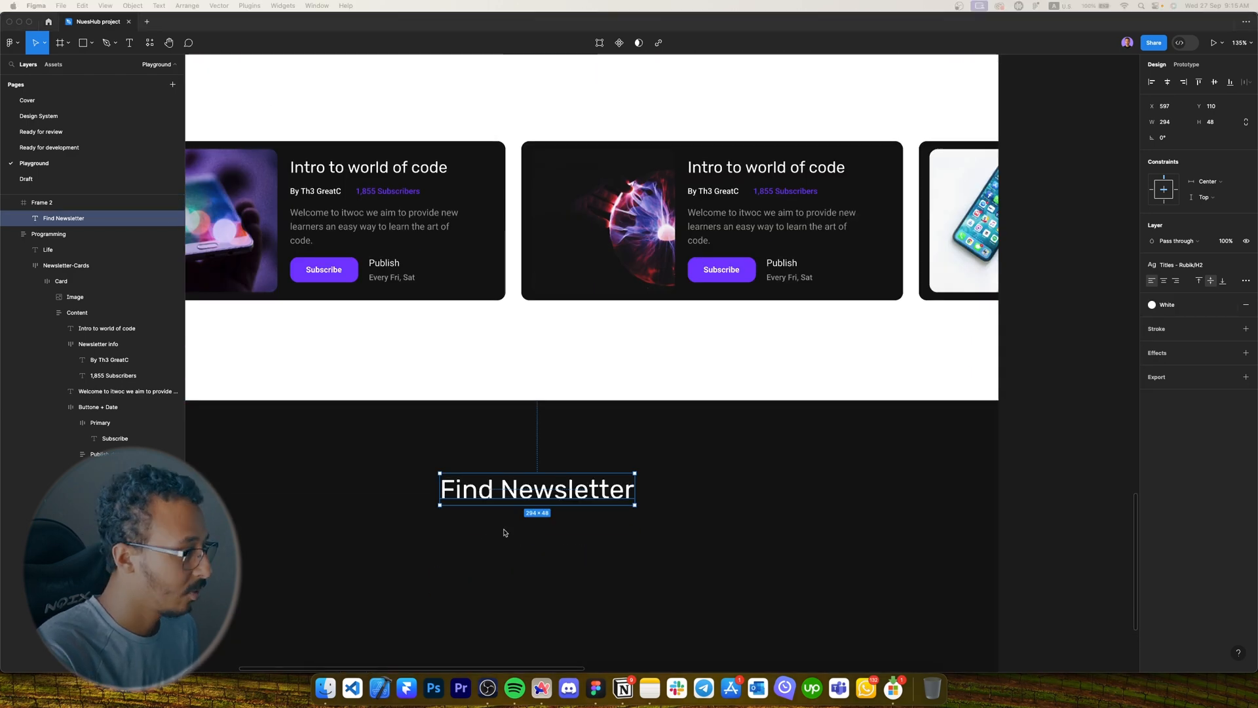
{"action": "key", "text": "Return"}
{"action": "type", "text": "Are you a "}
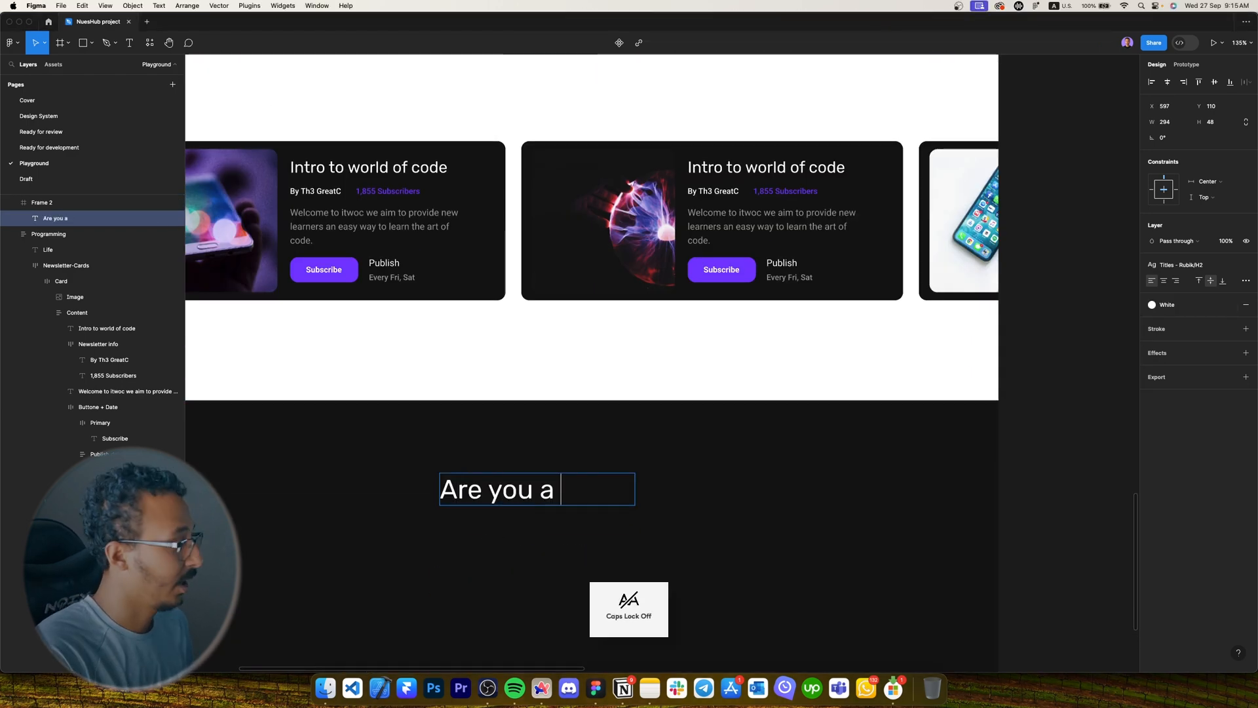
{"action": "type", "text": "newsletter owner"}
{"action": "key", "text": "Escape"}
{"action": "left_click_drag", "start_coordinate": [637, 494], "coordinate": [712, 489]}
{"action": "left_click", "coordinate": [1164, 282]}
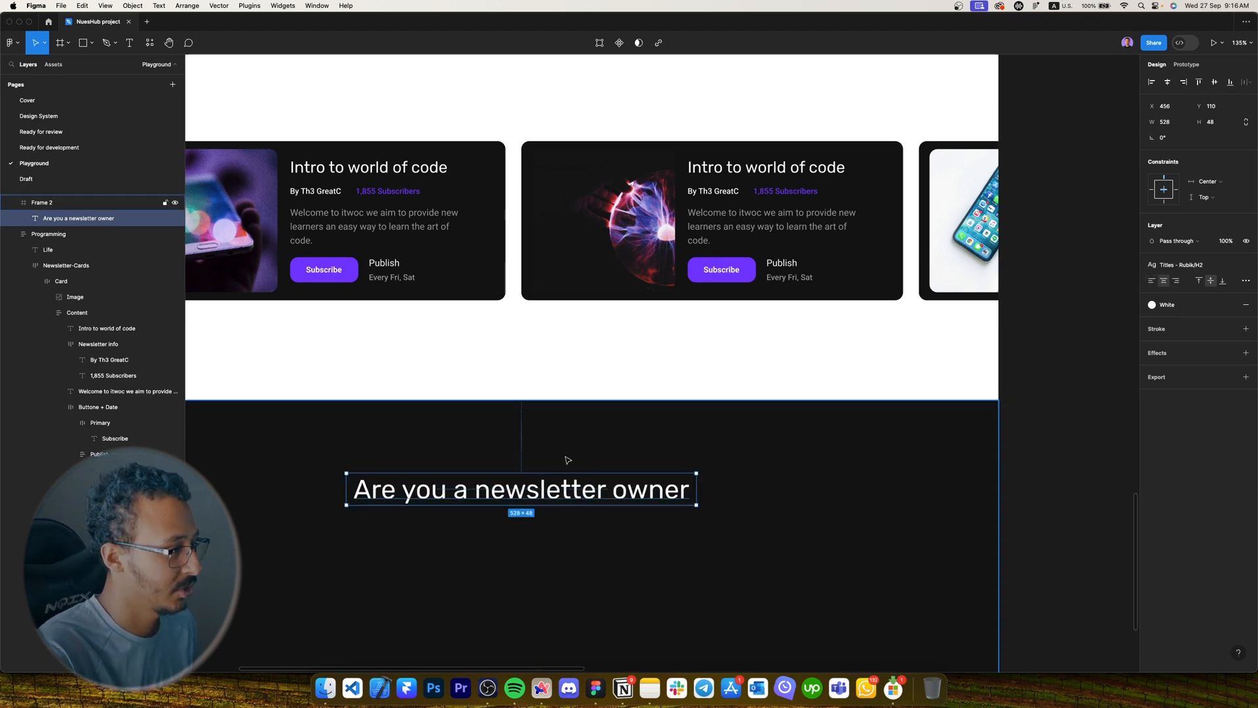
Duplicate the heading text as a separate '?' and shrink its box to fit.
{"action": "scroll", "coordinate": [563, 459], "scroll_direction": "down", "scroll_amount": 2}
{"action": "left_click_drag", "start_coordinate": [579, 427], "coordinate": [793, 428]}
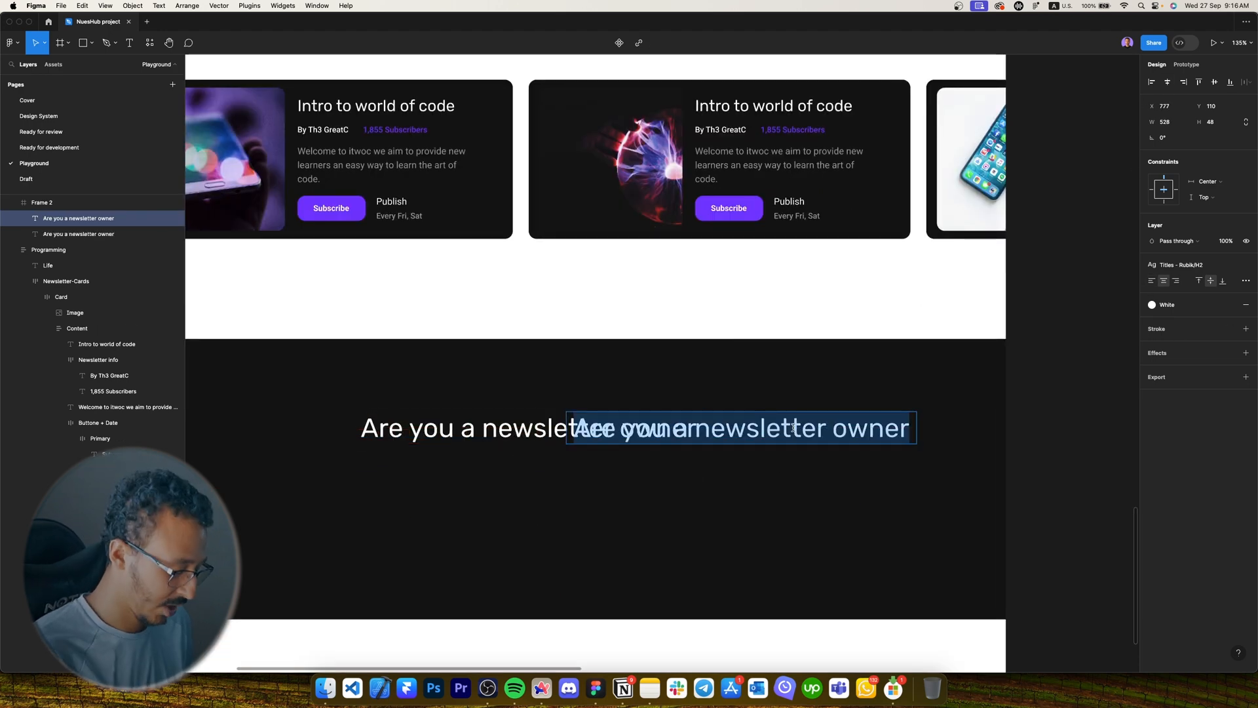
{"action": "type", "text": "?"}
{"action": "key", "text": "Escape"}
{"action": "left_click_drag", "start_coordinate": [915, 427], "coordinate": [754, 431]}
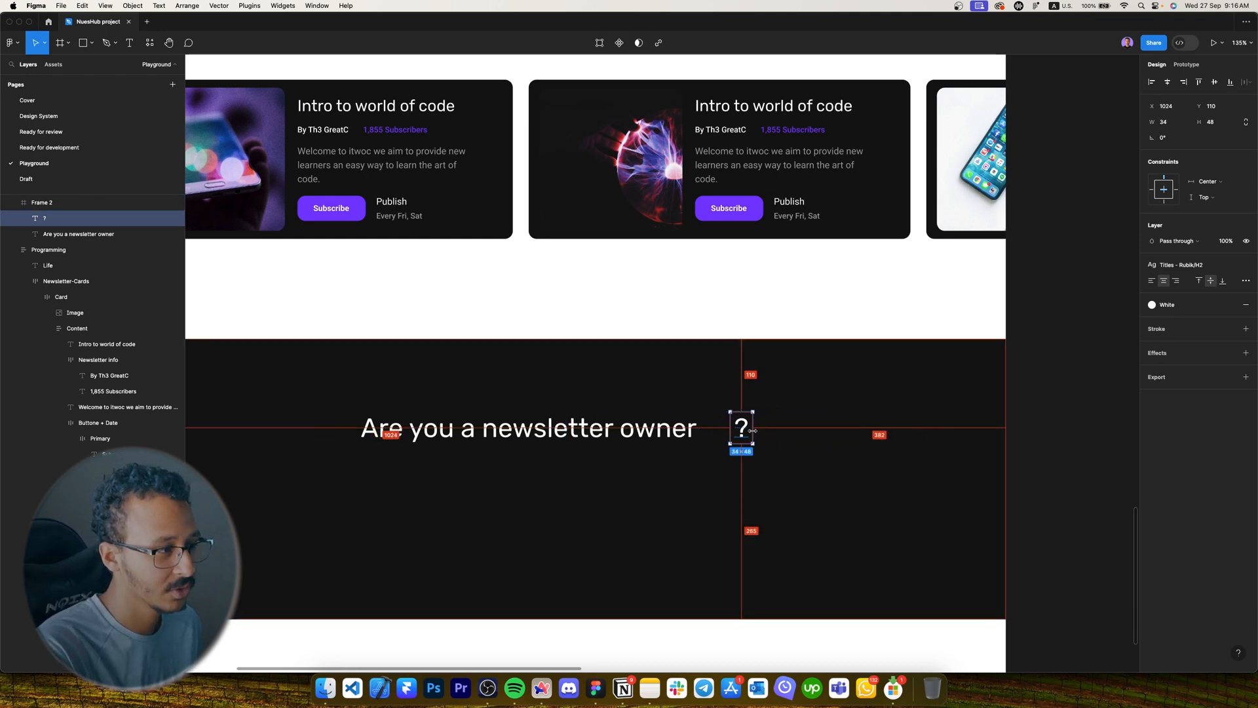
Select the emoji image in the reference banner, then return to the Figma home page.
{"action": "scroll", "coordinate": [753, 431], "scroll_direction": "up", "scroll_amount": 5}
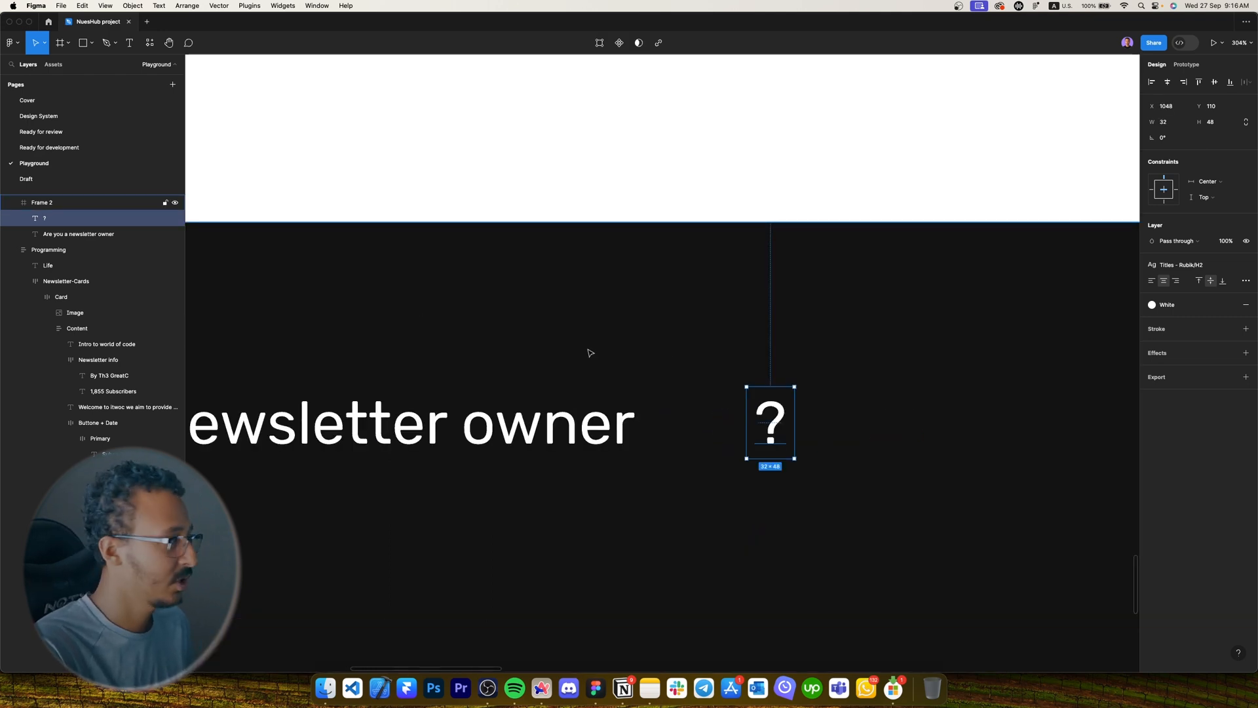
{"action": "scroll", "coordinate": [590, 353], "scroll_direction": "down", "scroll_amount": 6}
{"action": "left_click", "coordinate": [890, 385]}
{"action": "left_click_drag", "start_coordinate": [914, 354], "coordinate": [59, 385]}
{"action": "scroll", "coordinate": [604, 251], "scroll_direction": "up", "scroll_amount": 6}
{"action": "left_click", "coordinate": [672, 230], "text": "super"}
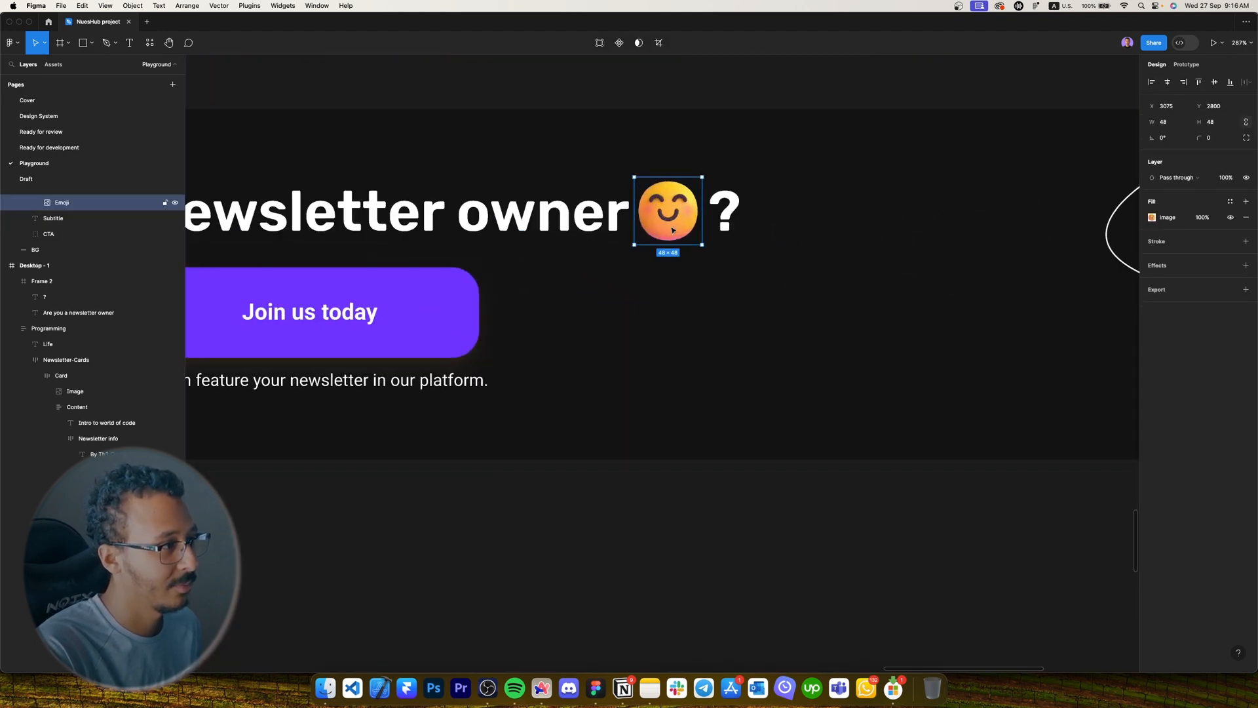
{"action": "left_click", "coordinate": [49, 21]}
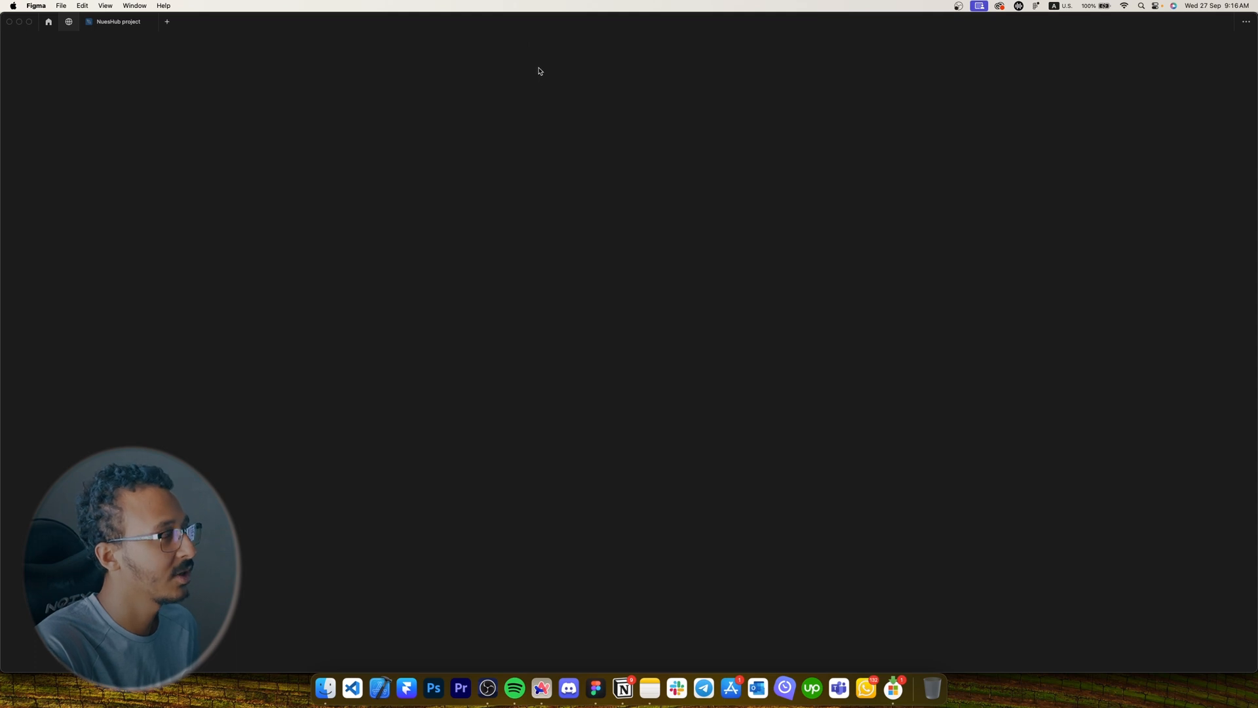
Search the Figma Community for 'Microsoft emojies' and open the Microsoft Fluent Design Emojis file.
{"action": "key", "text": "Caps_Lock"}
{"action": "left_click", "coordinate": [579, 42]}
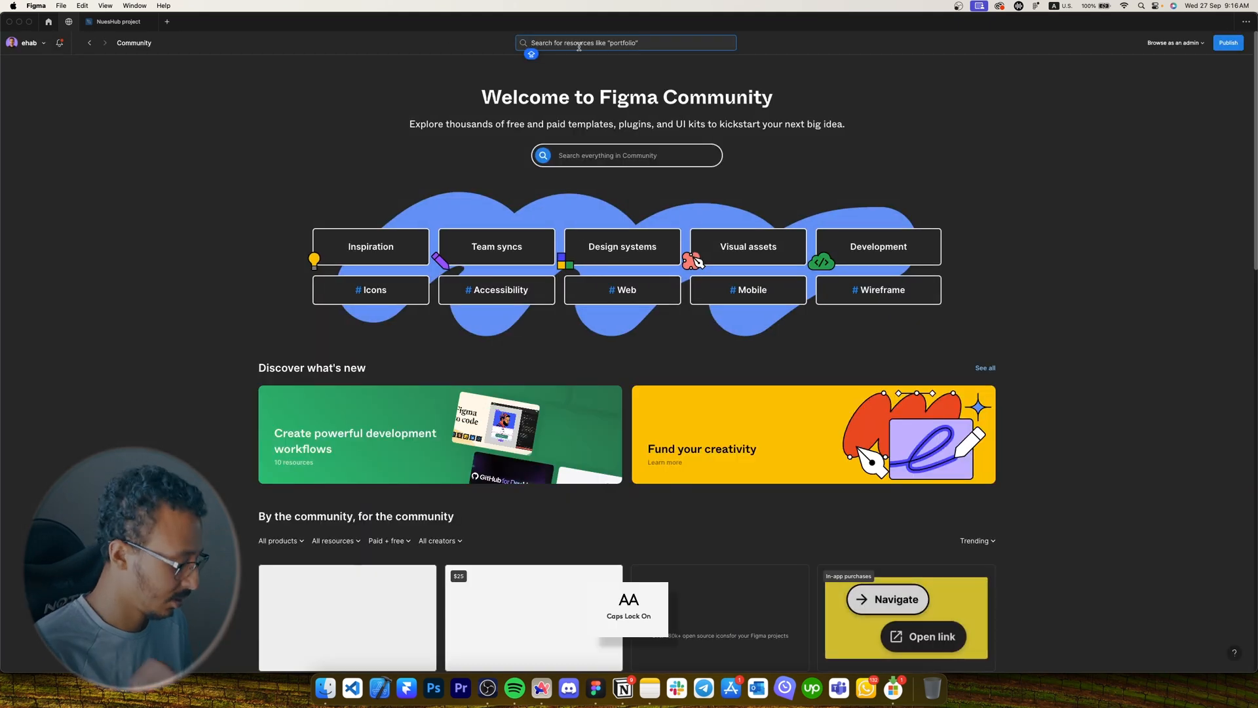
{"action": "type", "text": "Mi"}
{"action": "key", "text": "Caps_Lock"}
{"action": "type", "text": "icroso"}
{"action": "type", "text": "ft e"}
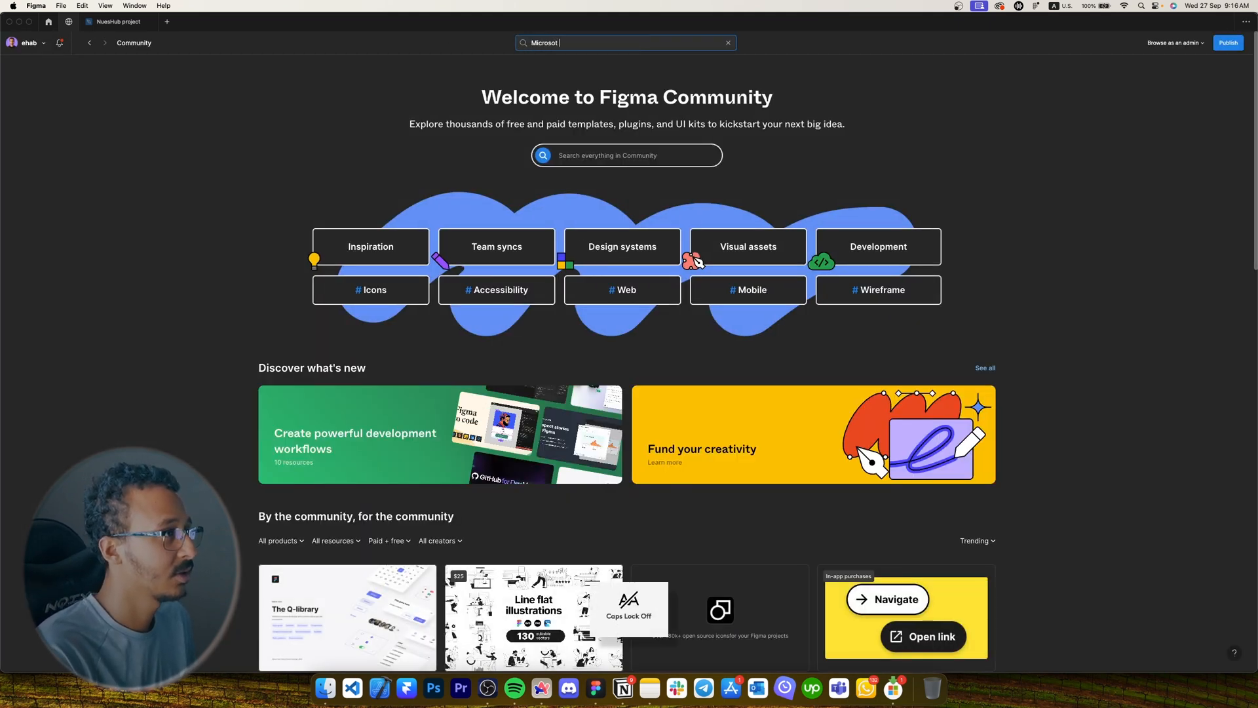
{"action": "type", "text": "mojies"}
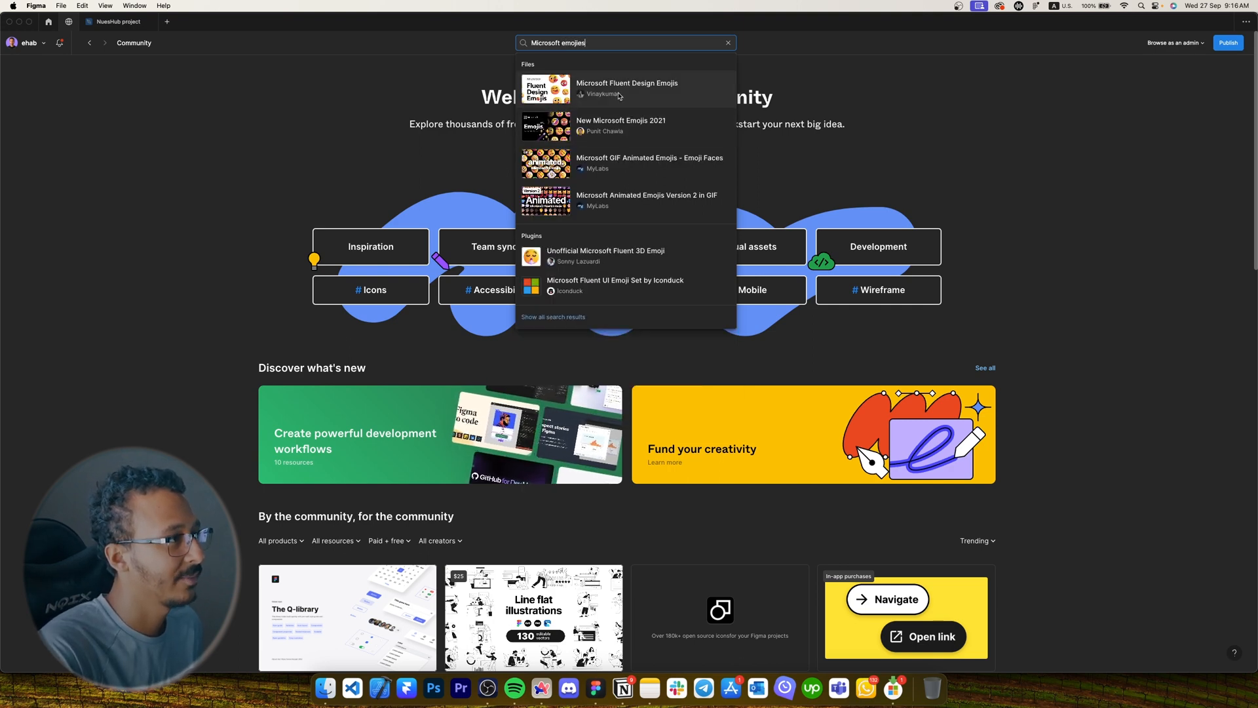
{"action": "left_click", "coordinate": [590, 87]}
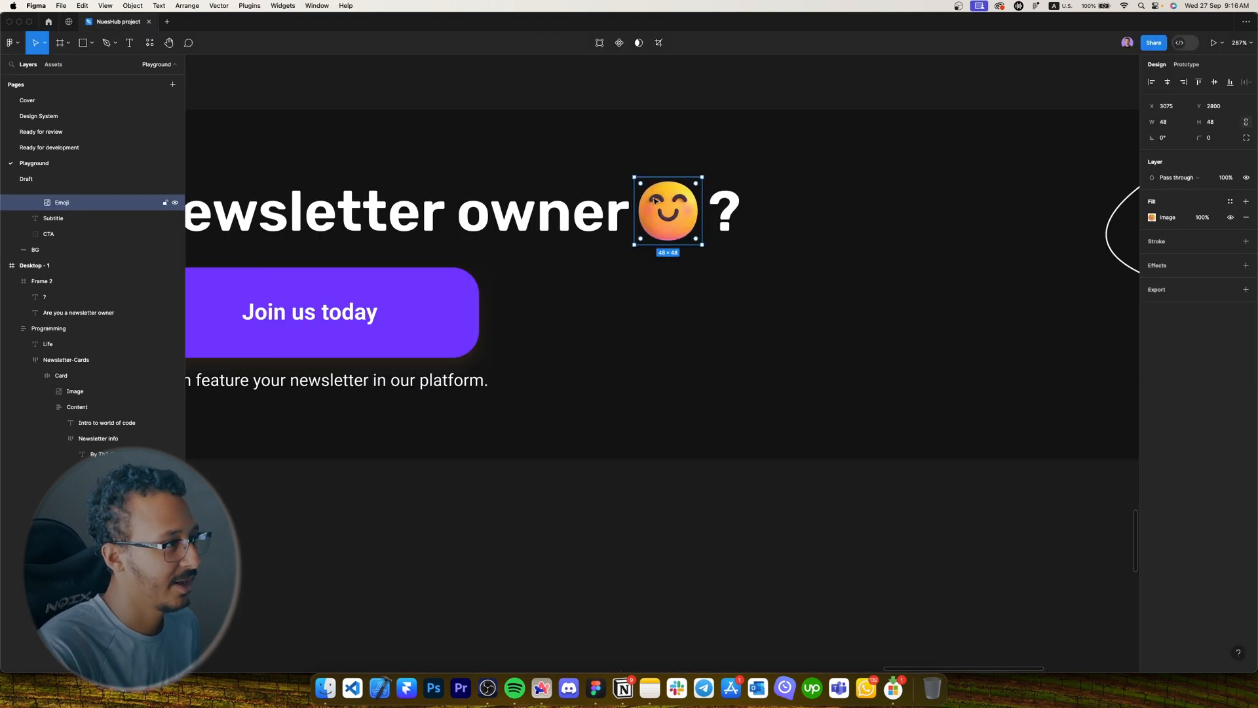
Copy the smiling emoji layer and paste it into the dark newsletter-owner section.
{"action": "scroll", "coordinate": [664, 214], "scroll_direction": "down", "scroll_amount": 10}
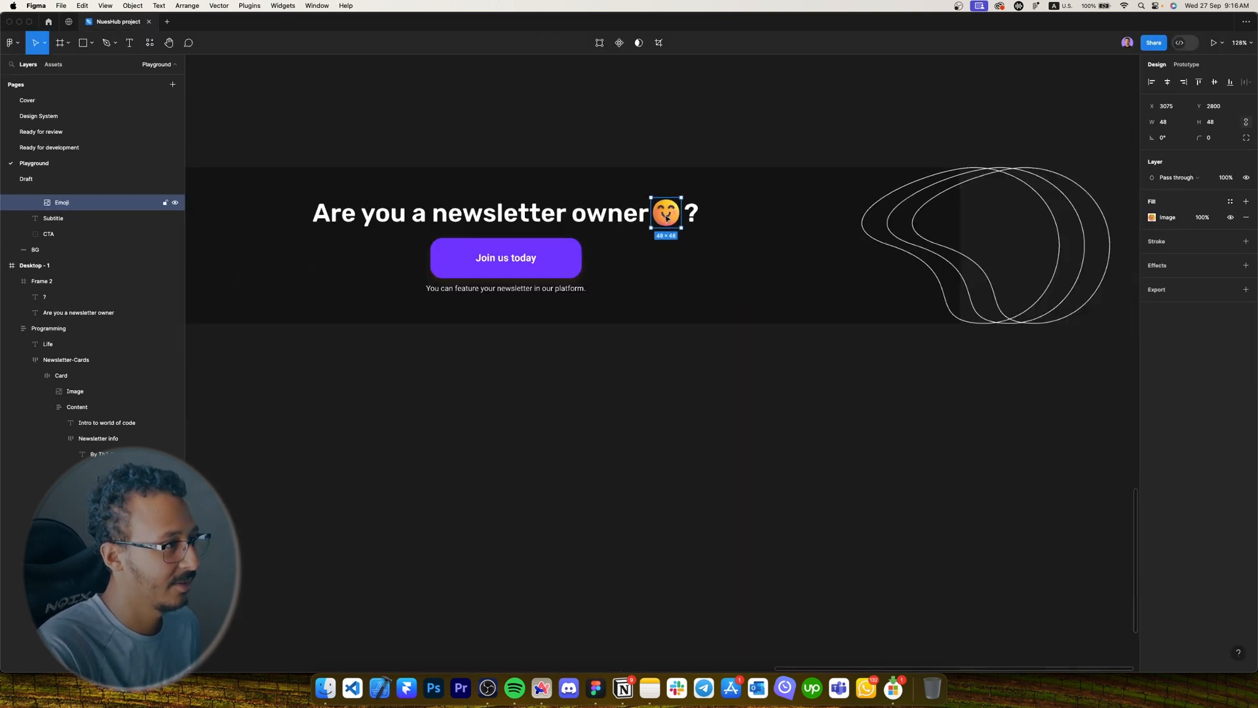
{"action": "key", "text": "Escape"}
{"action": "left_click", "coordinate": [672, 218], "text": "super"}
{"action": "key", "text": "super+c"}
{"action": "scroll", "coordinate": [551, 298], "scroll_direction": "left", "scroll_amount": 10}
{"action": "scroll", "coordinate": [609, 362], "scroll_direction": "up", "scroll_amount": 5}
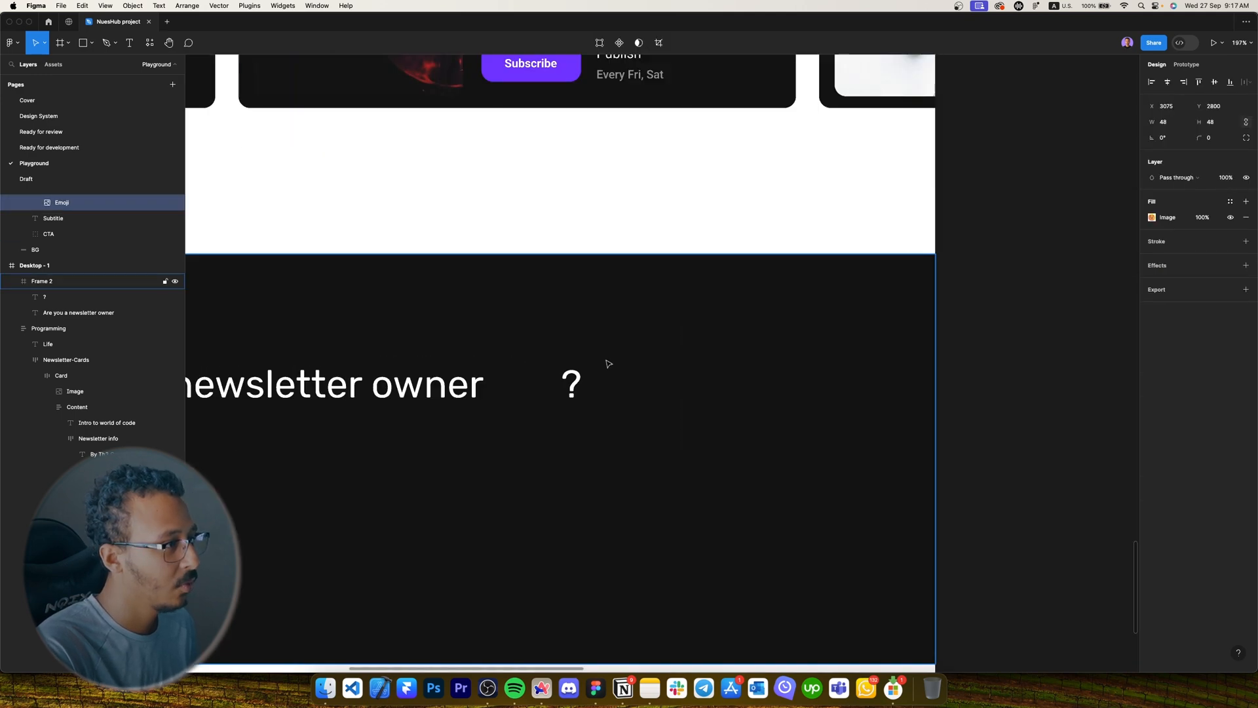
{"action": "left_click", "coordinate": [609, 362]}
{"action": "scroll", "coordinate": [460, 393], "scroll_direction": "up", "scroll_amount": 4}
{"action": "key", "text": "super+v"}
Position the emoji right after 'owner' and move the '?' just after the emoji.
{"action": "left_click_drag", "start_coordinate": [678, 372], "coordinate": [493, 397]}
{"action": "key", "text": "alt"}
{"action": "left_click_drag", "start_coordinate": [609, 401], "coordinate": [591, 400]}
{"action": "scroll", "coordinate": [591, 399], "scroll_direction": "down", "scroll_amount": 5}
{"action": "left_click", "coordinate": [611, 459]}
{"action": "left_click_drag", "start_coordinate": [612, 461], "coordinate": [829, 388]}
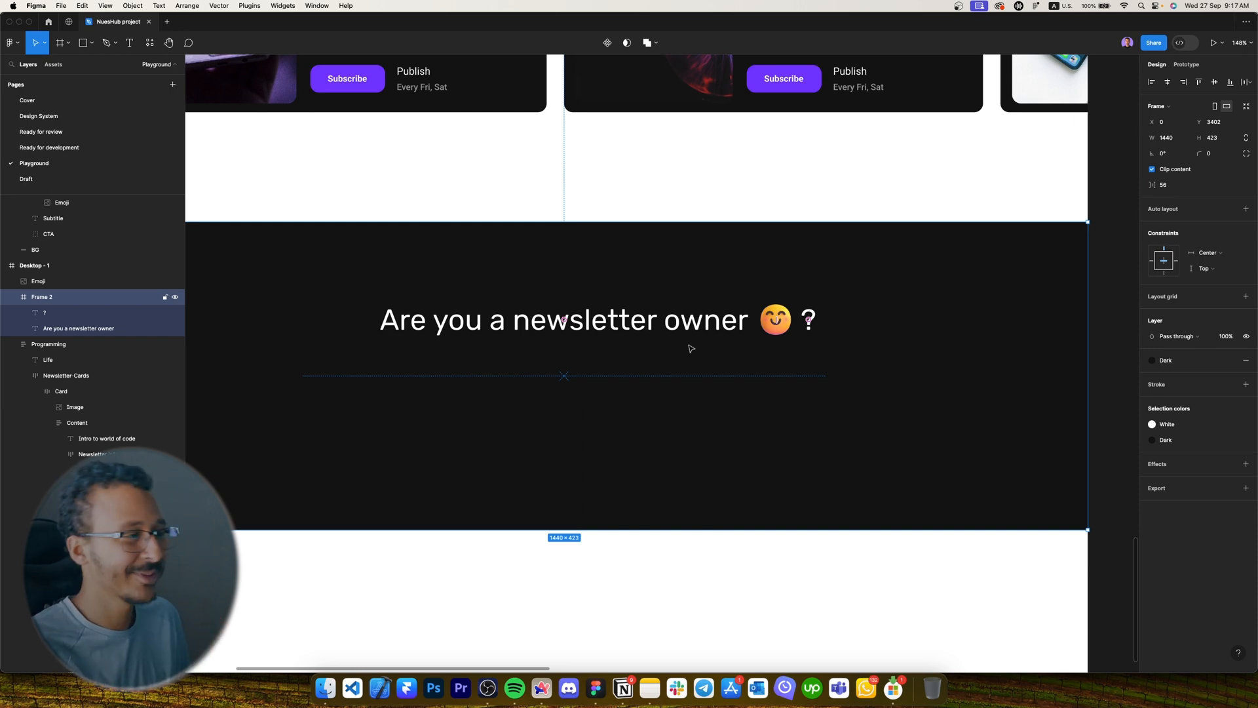
{"action": "scroll", "coordinate": [687, 354], "scroll_direction": "down", "scroll_amount": 5}
{"action": "scroll", "coordinate": [589, 263], "scroll_direction": "up", "scroll_amount": 10}
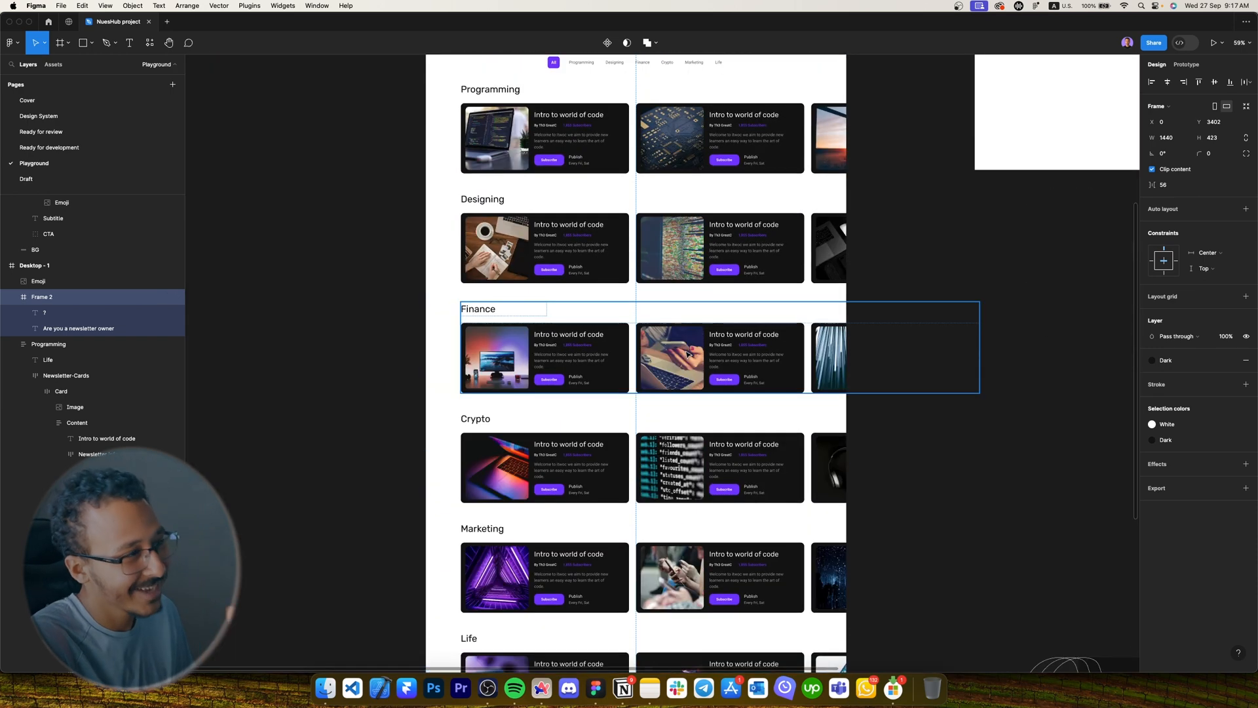
Copy the Find Newsletter subtitle into the dark section, make it White, and place it below the heading.
{"action": "left_click", "coordinate": [583, 121]}
{"action": "scroll", "coordinate": [583, 121], "scroll_direction": "down", "scroll_amount": 3}
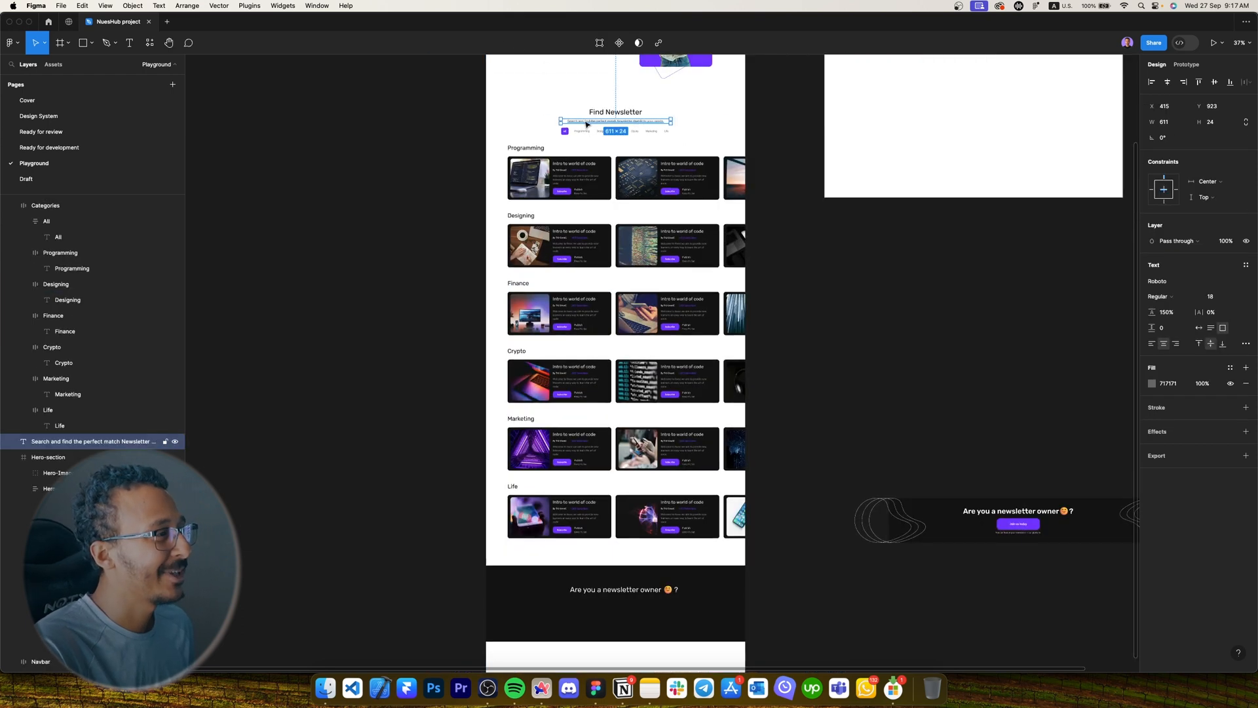
{"action": "left_click_drag", "start_coordinate": [664, 534], "coordinate": [596, 607]}
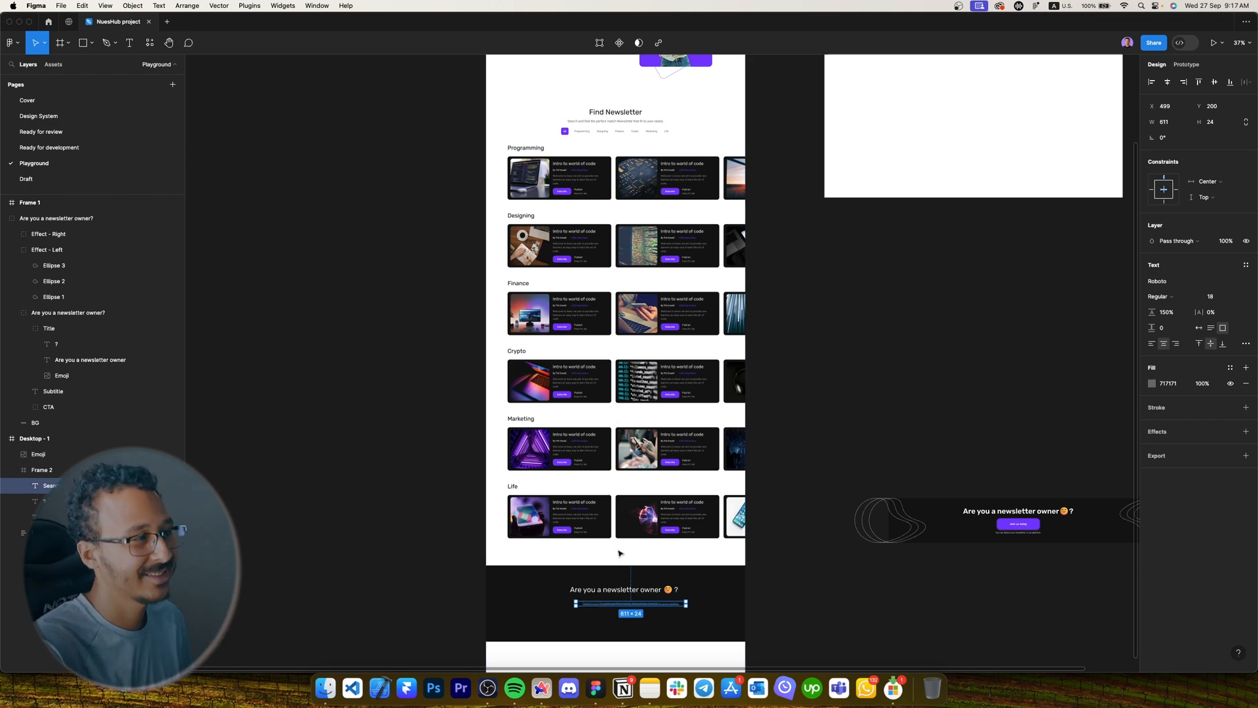
{"action": "scroll", "coordinate": [620, 553], "scroll_direction": "down", "scroll_amount": 3}
{"action": "scroll", "coordinate": [629, 508], "scroll_direction": "up", "scroll_amount": 5}
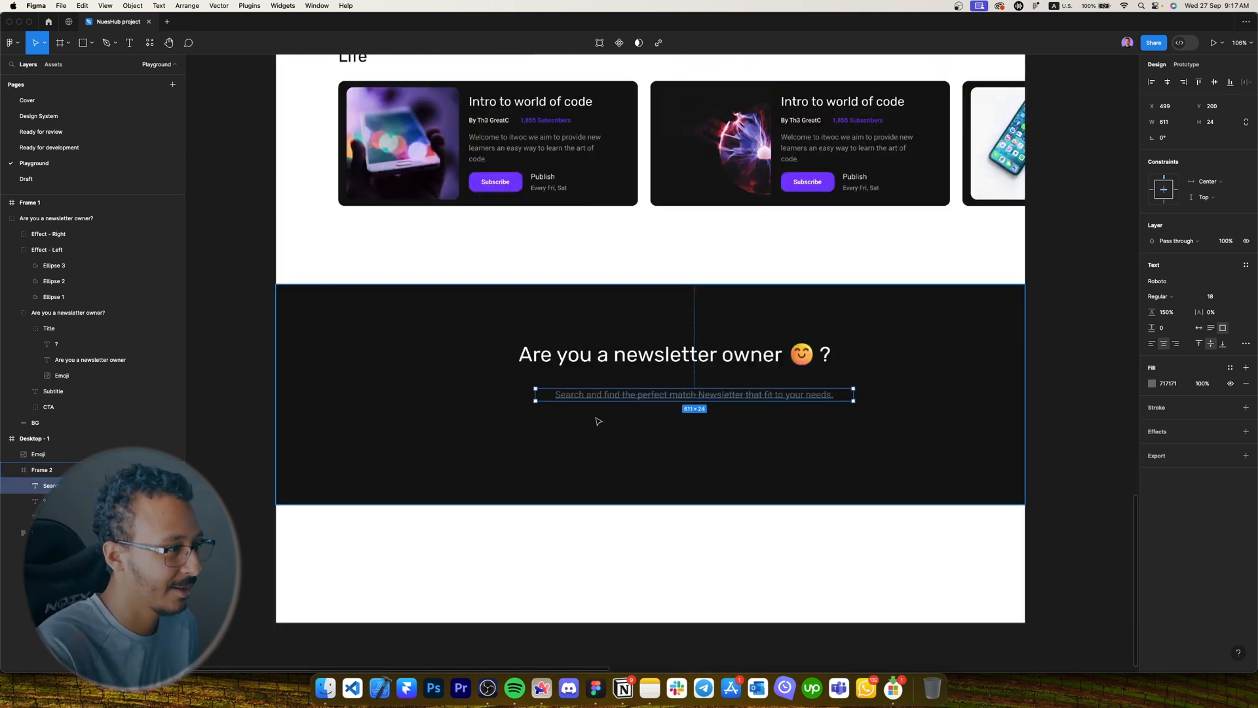
{"action": "left_click", "coordinate": [1230, 367]}
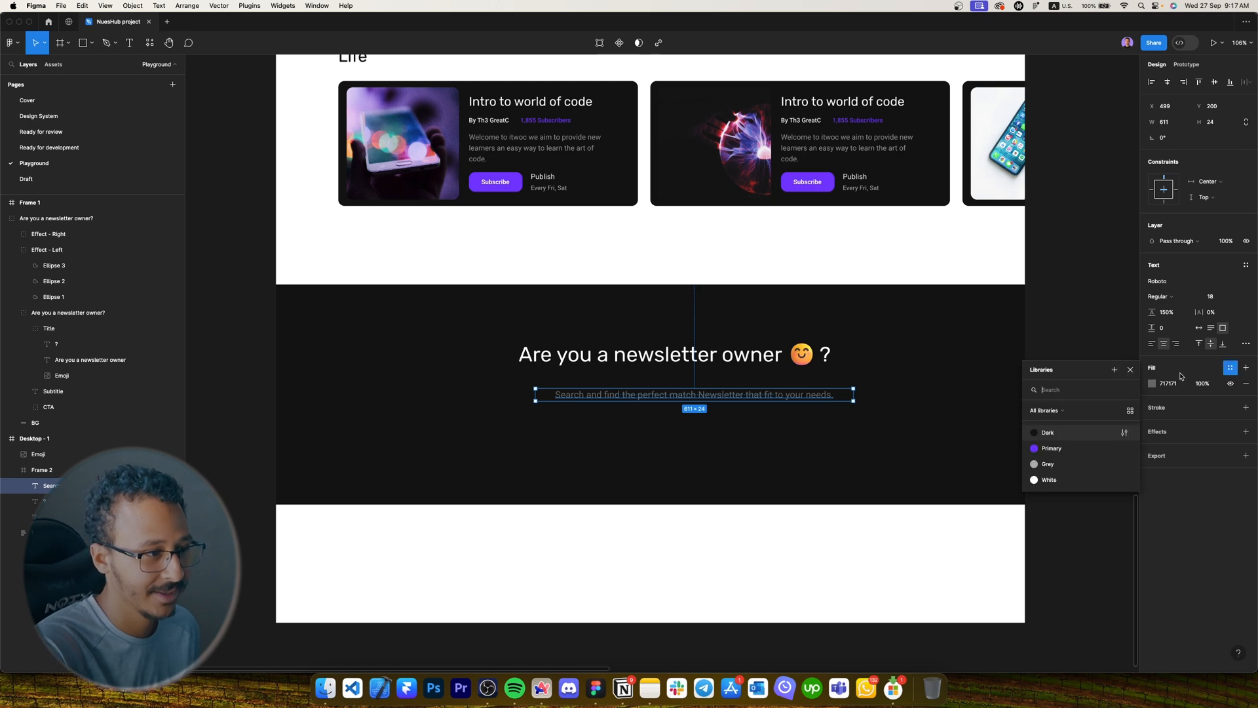
{"action": "left_click", "coordinate": [1048, 478]}
{"action": "scroll", "coordinate": [584, 373], "scroll_direction": "up", "scroll_amount": 4}
{"action": "left_click_drag", "start_coordinate": [663, 421], "coordinate": [632, 402]}
Apply the Paragraph 18px style and retype the subtitle as 'you can feature your newsletter in our platform.'.
{"action": "scroll", "coordinate": [633, 402], "scroll_direction": "right", "scroll_amount": 2}
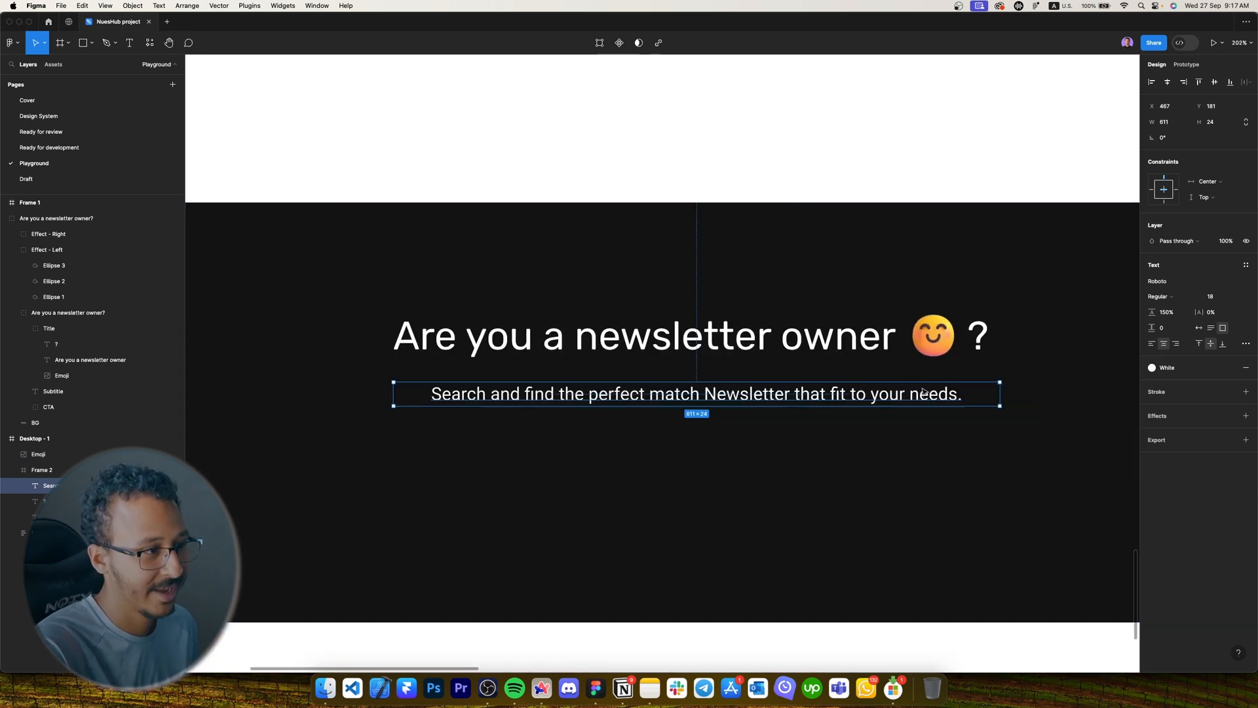
{"action": "left_click", "coordinate": [1246, 265]}
{"action": "left_click", "coordinate": [1175, 418]}
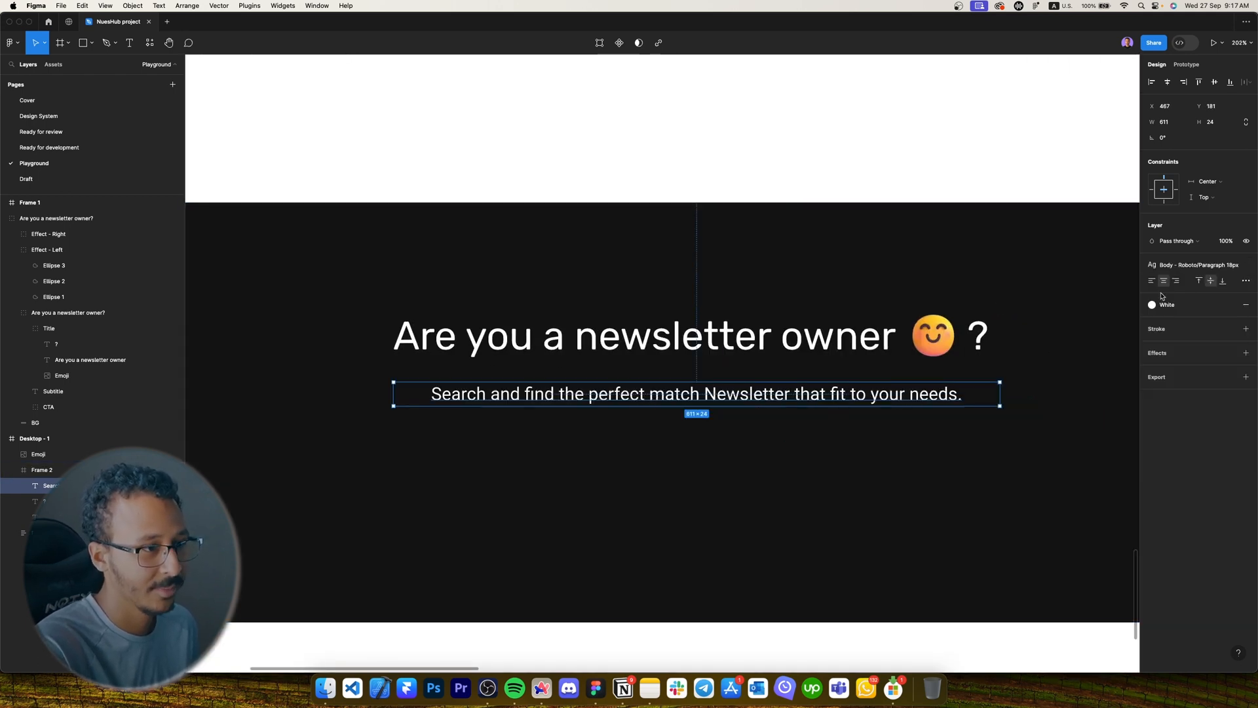
{"action": "scroll", "coordinate": [797, 422], "scroll_direction": "right", "scroll_amount": 2}
{"action": "scroll", "coordinate": [797, 422], "scroll_direction": "down", "scroll_amount": 1}
{"action": "key", "text": "Return"}
{"action": "type", "text": "you "}
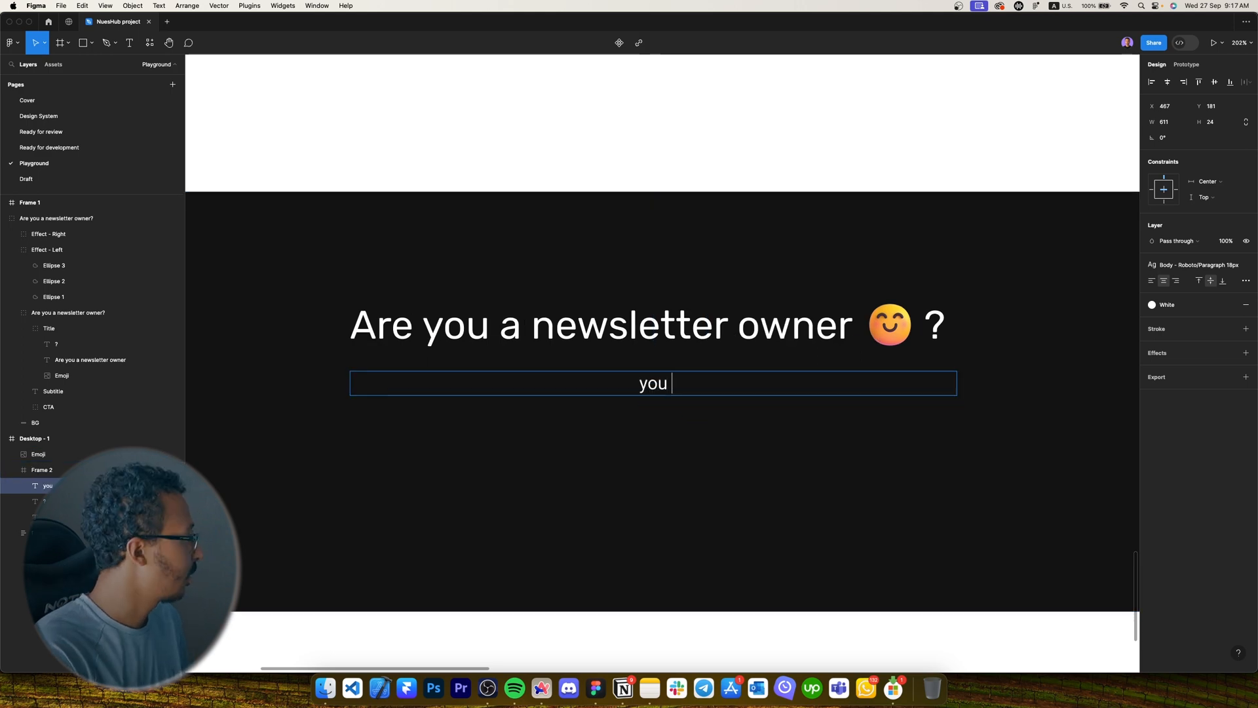
{"action": "type", "text": "can feature your news"}
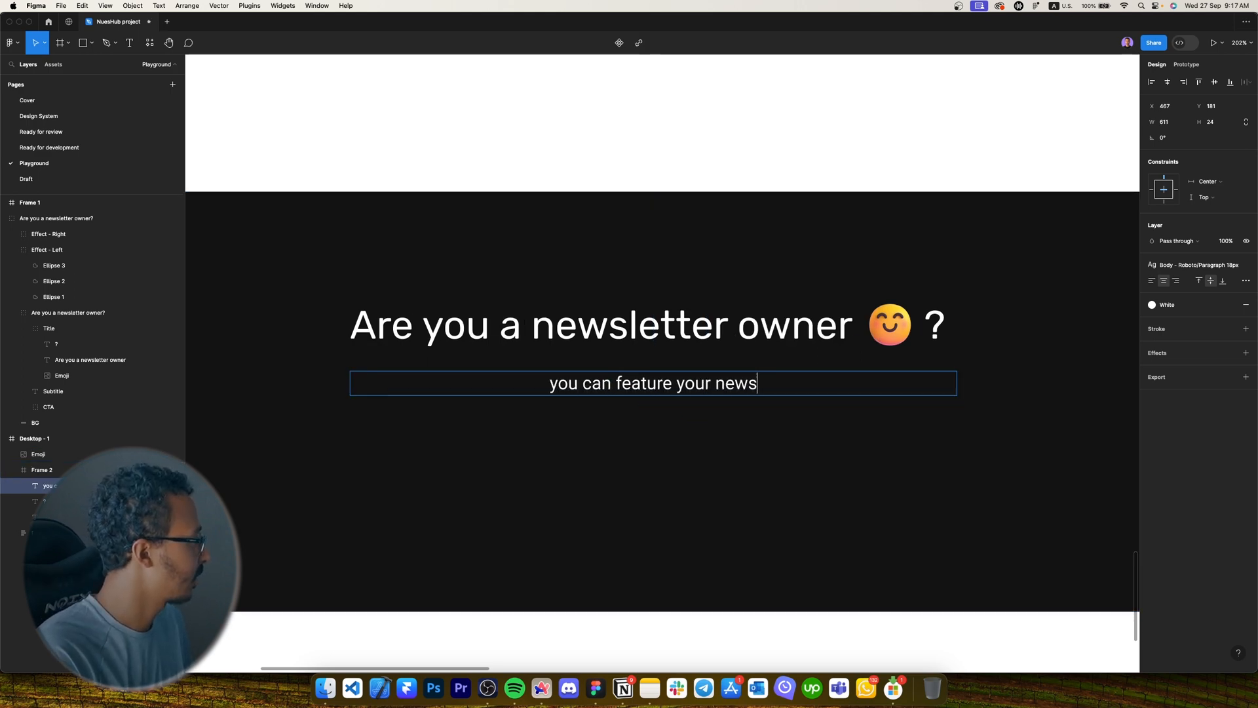
{"action": "type", "text": "letter in our platform."}
{"action": "key", "text": "Escape"}
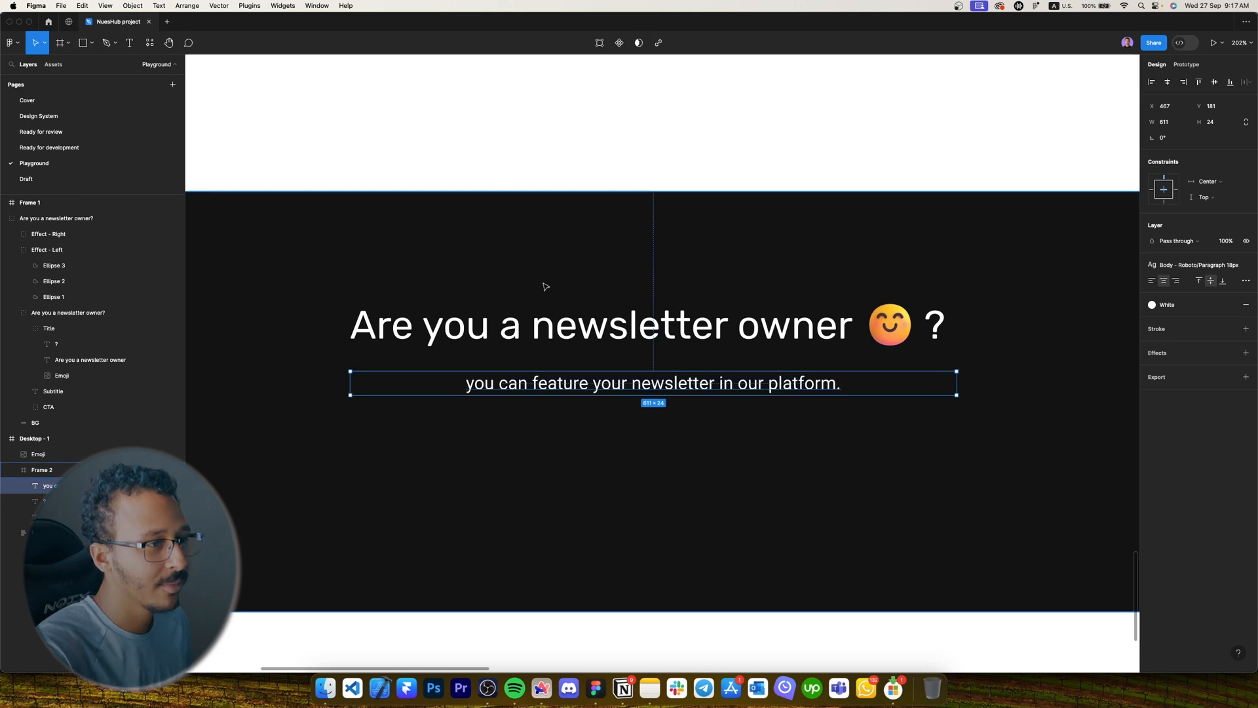
Apply Caption 1 - 14px, narrow the subtitle box to 311 wide, and capitalize the leading 'Y'.
{"action": "left_click", "coordinate": [1187, 265]}
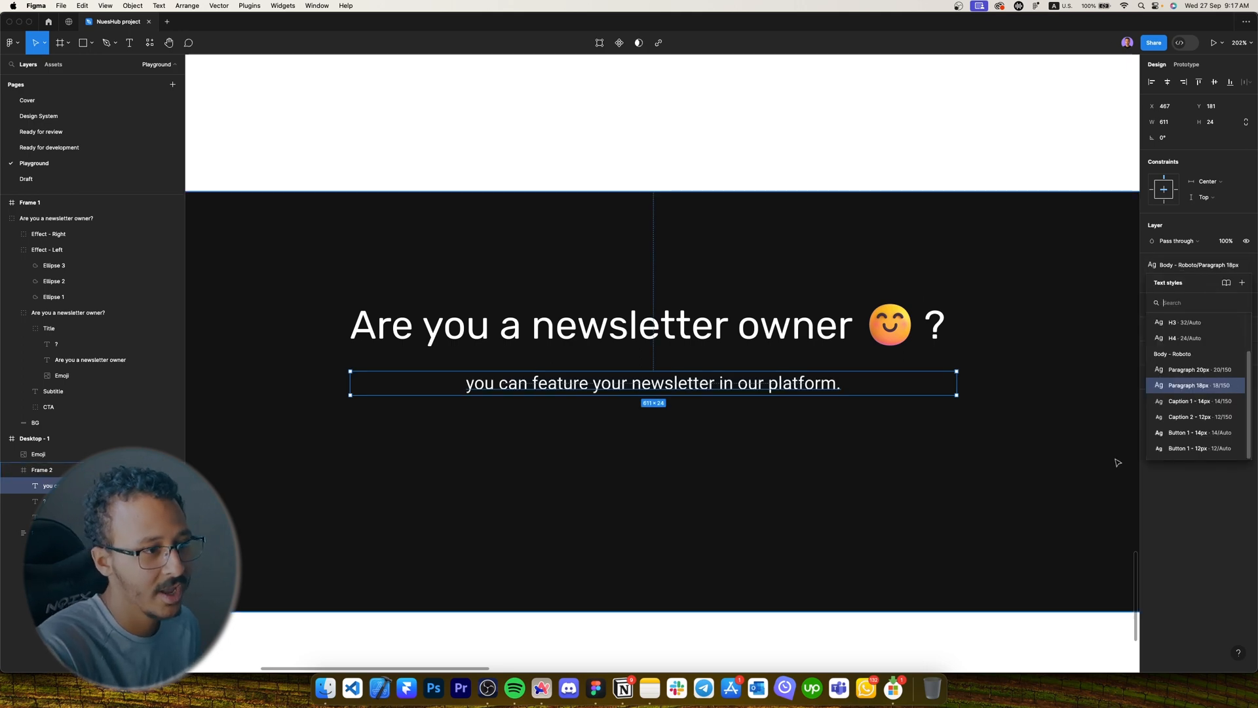
{"action": "left_click", "coordinate": [1189, 401]}
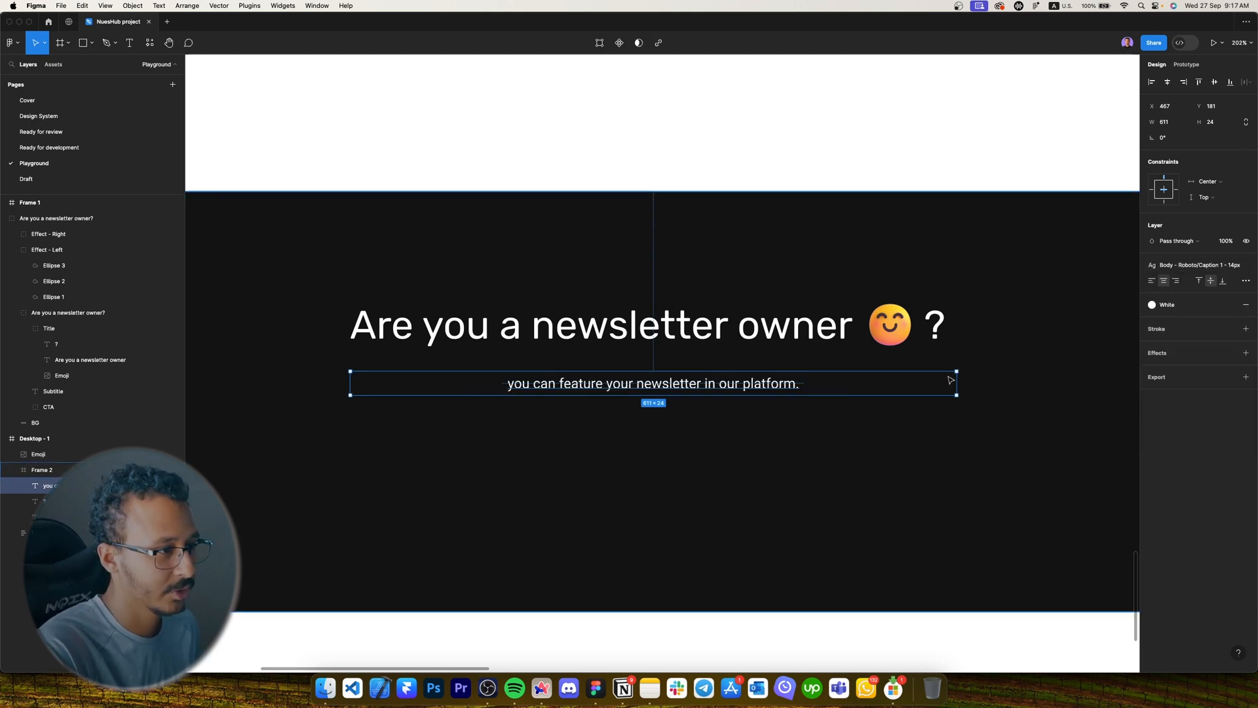
{"action": "left_click_drag", "start_coordinate": [958, 380], "coordinate": [808, 383]}
{"action": "double_click", "coordinate": [560, 393]}
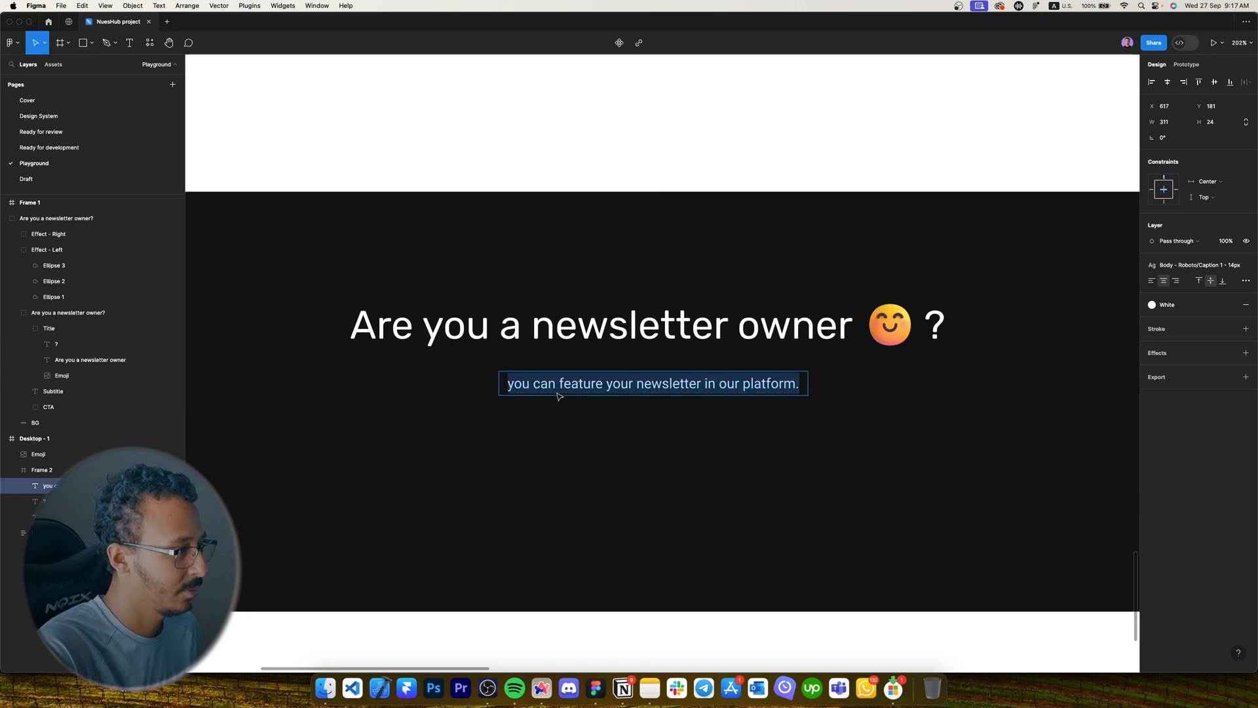
{"action": "left_click", "coordinate": [520, 389]}
{"action": "key", "text": "Caps_Lock"}
{"action": "type", "text": "U"}
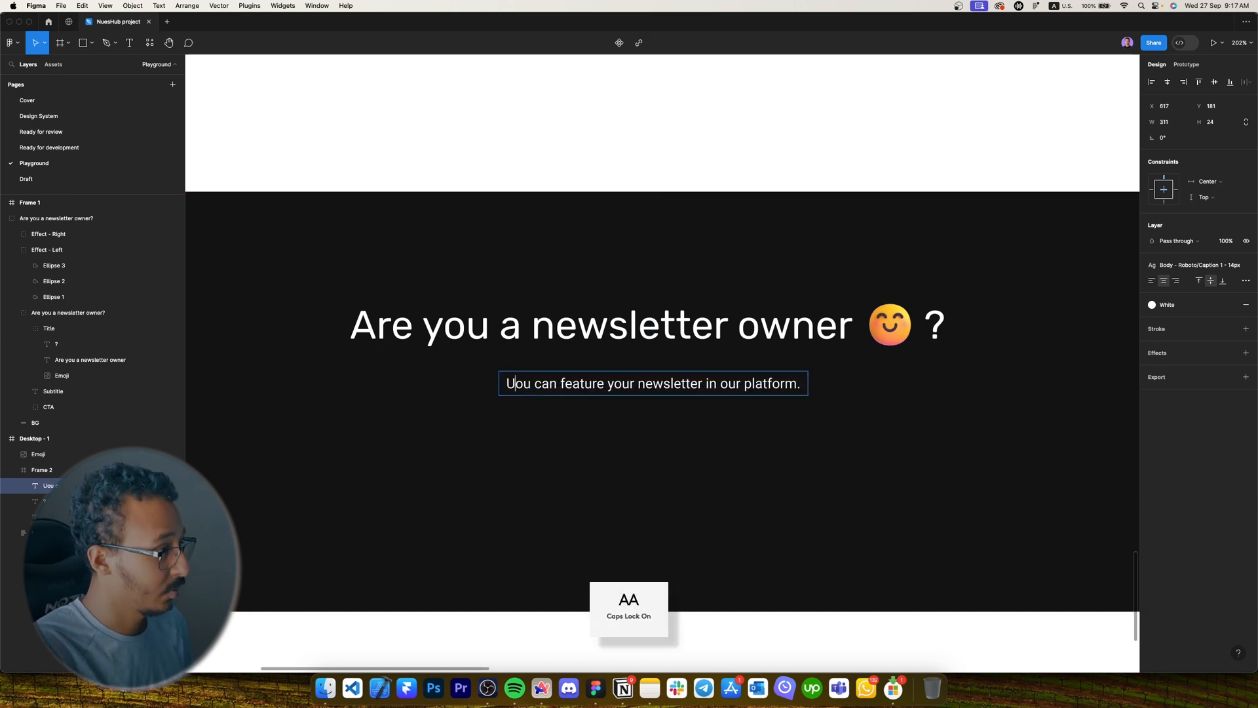
{"action": "key", "text": "BackSpace"}
{"action": "type", "text": "Y"}
{"action": "key", "text": "Caps_Lock"}
{"action": "key", "text": "Escape"}
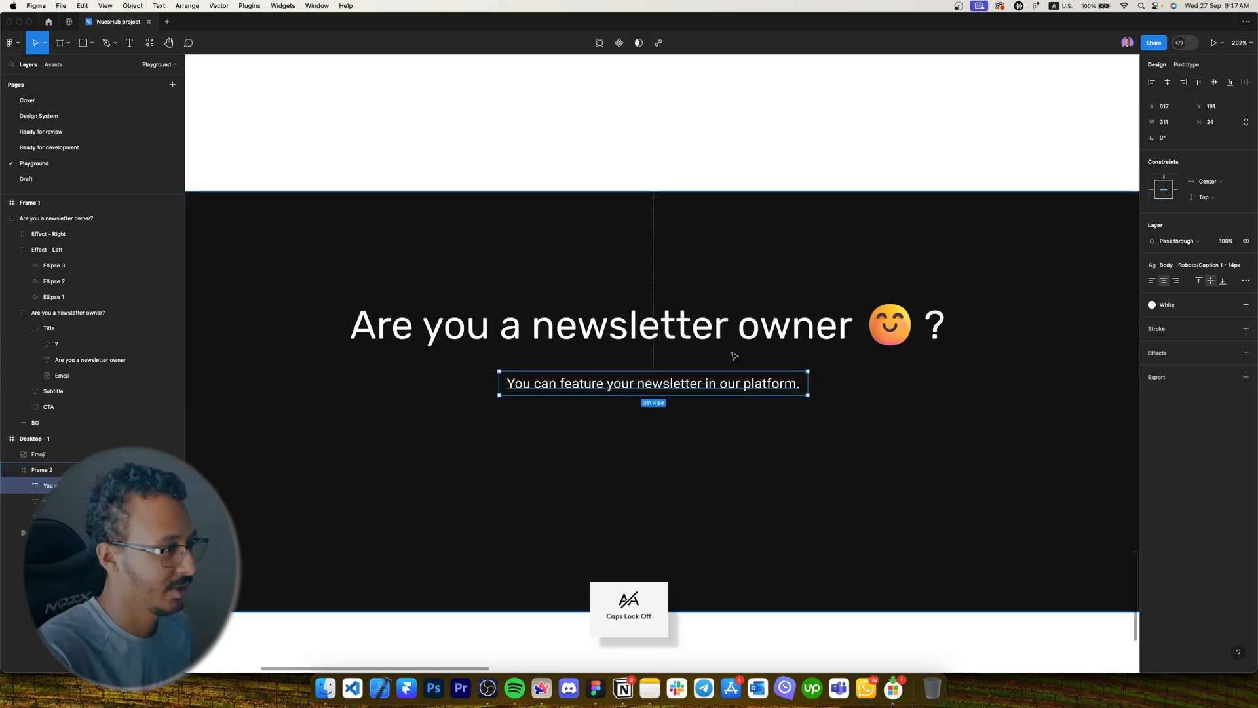
{"action": "scroll", "coordinate": [725, 365], "scroll_direction": "down", "scroll_amount": 2}
Move the subtitle down, then copy the Subscribe button below the heading and relabel it 'Join Us Today'.
{"action": "left_click_drag", "start_coordinate": [716, 378], "coordinate": [716, 459]}
{"action": "scroll", "coordinate": [716, 460], "scroll_direction": "down", "scroll_amount": 3}
{"action": "left_click", "coordinate": [478, 164]}
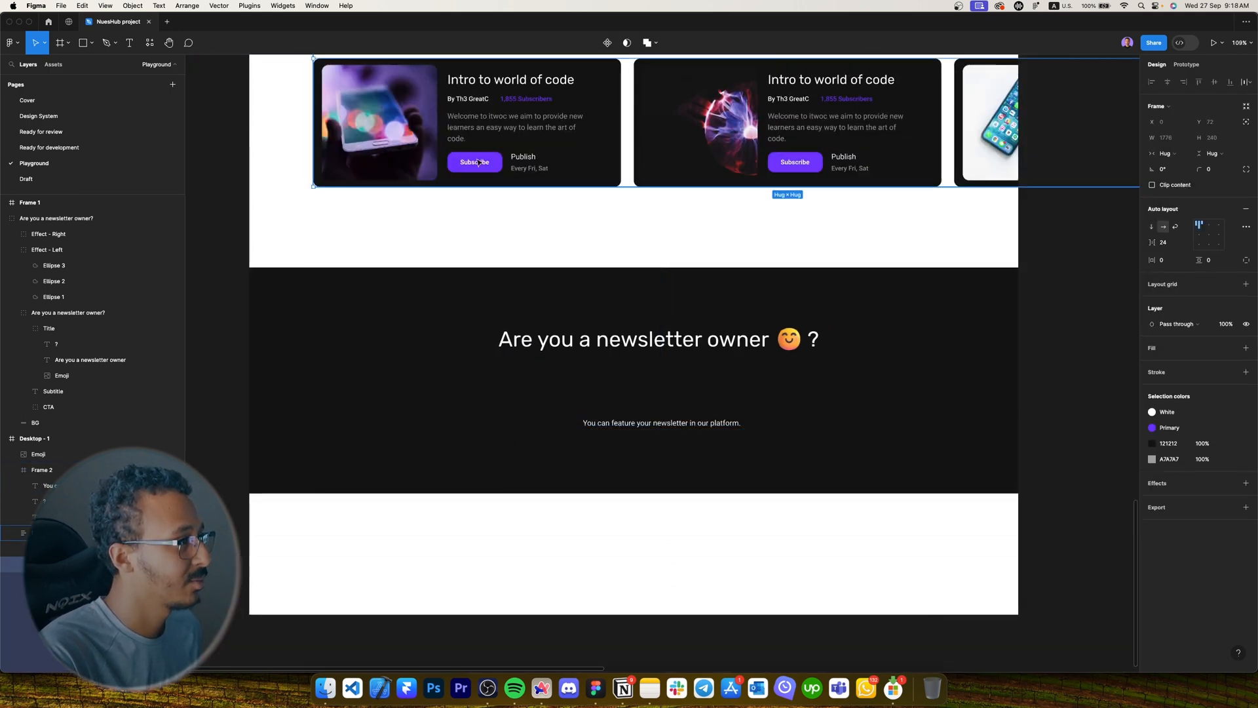
{"action": "double_click", "coordinate": [478, 164]}
{"action": "left_click", "coordinate": [479, 163]}
{"action": "left_click_drag", "start_coordinate": [479, 163], "coordinate": [668, 378]}
{"action": "scroll", "coordinate": [668, 379], "scroll_direction": "up", "scroll_amount": 5}
{"action": "double_click", "coordinate": [657, 378]}
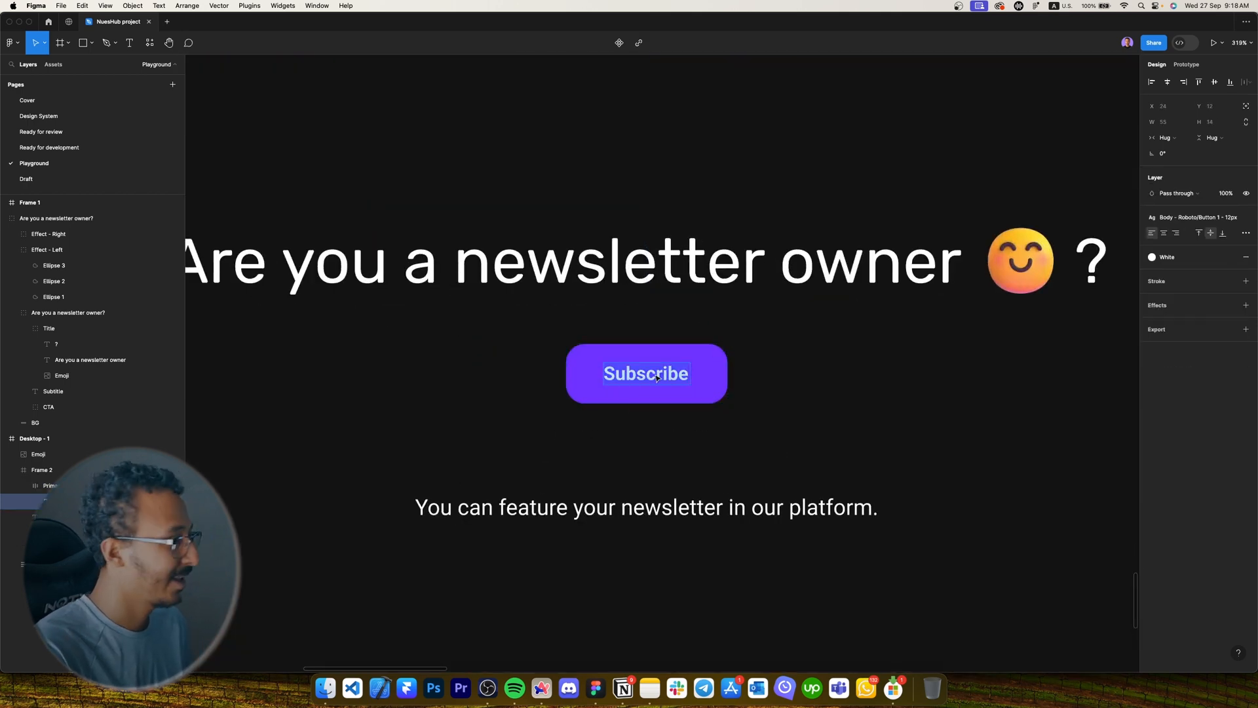
{"action": "type", "text": "Join Us Today"}
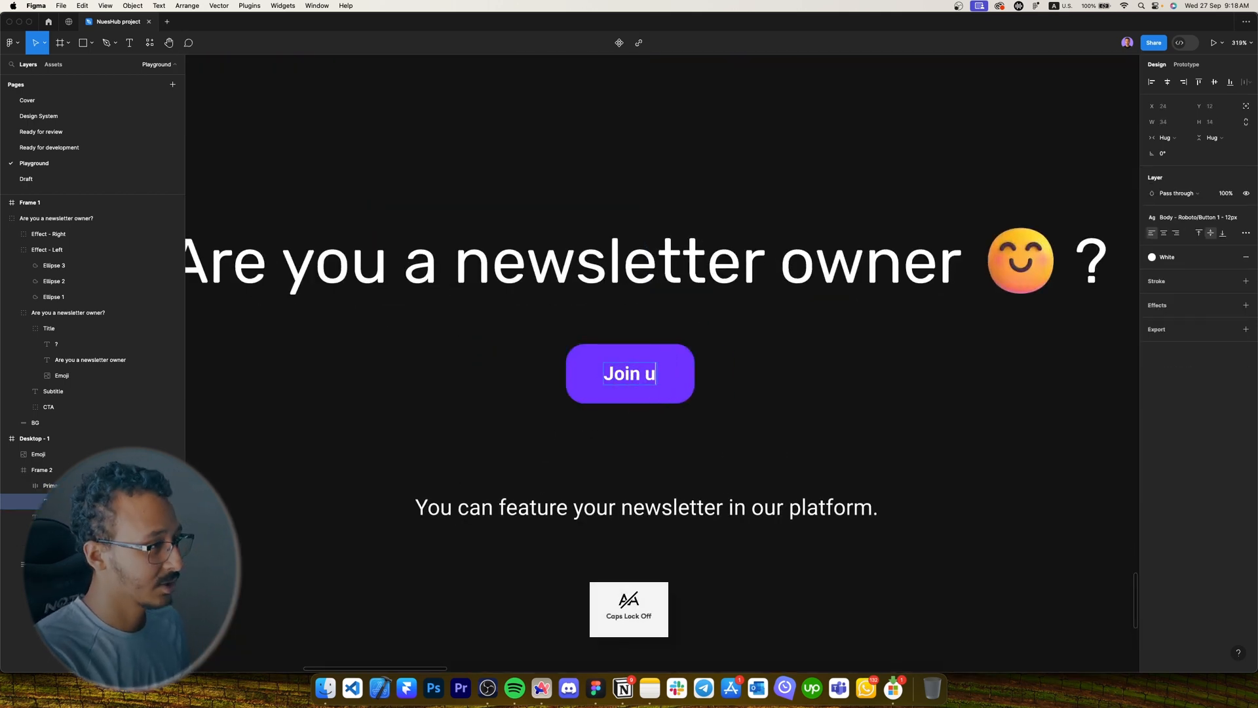
{"action": "key", "text": "Escape"}
{"action": "key", "text": "Escape"}
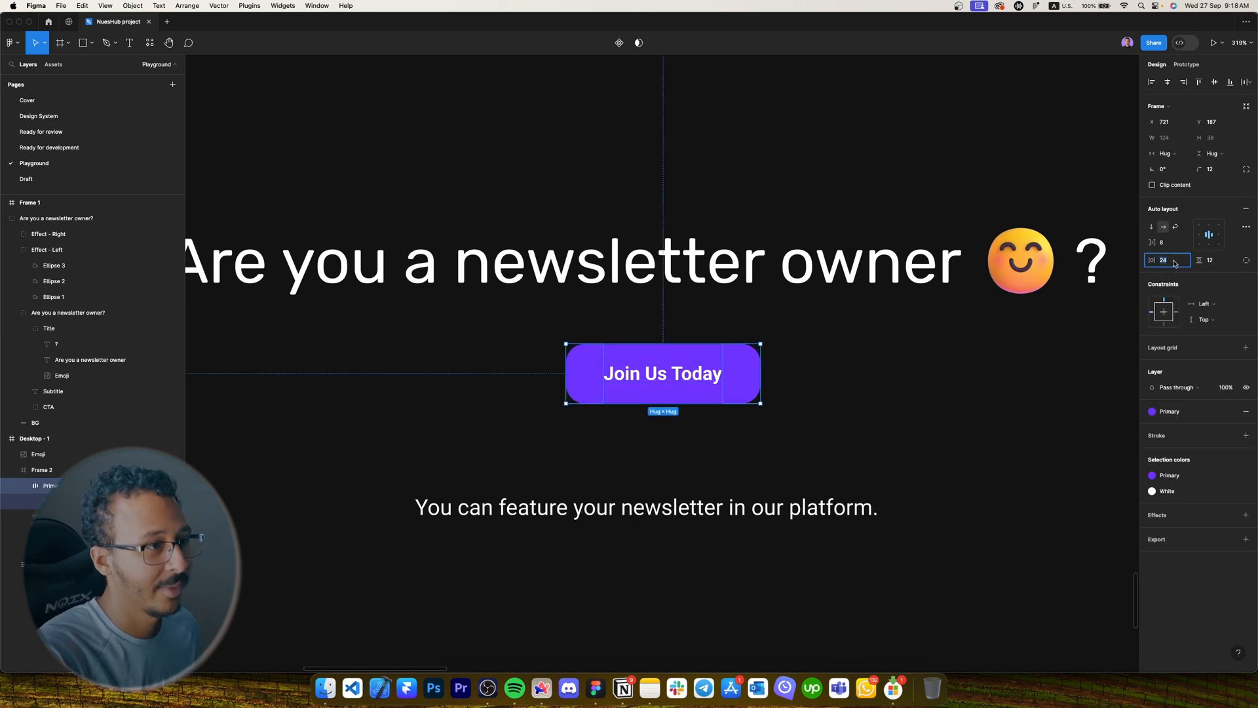
Give the 'Join Us Today' button 40 horizontal and 16 vertical padding and centre it.
{"action": "type", "text": "40"}
{"action": "key", "text": "Return"}
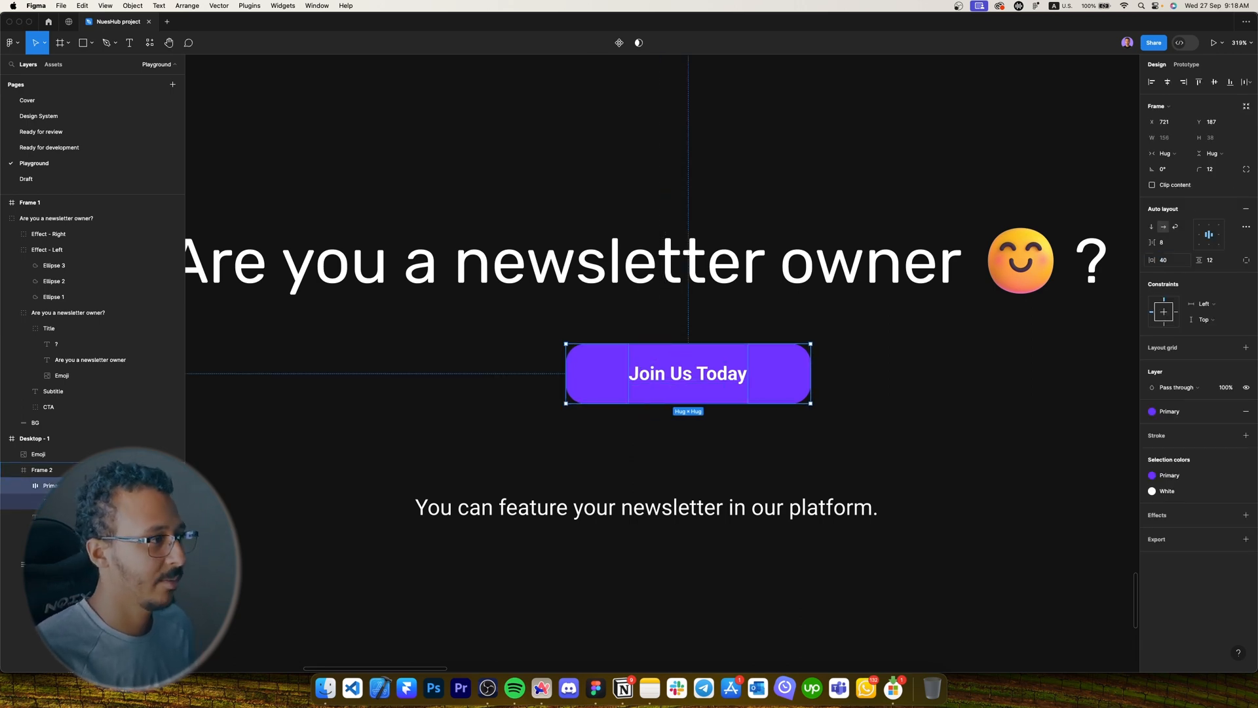
{"action": "left_click", "coordinate": [1211, 260]}
{"action": "type", "text": "16"}
{"action": "key", "text": "Return"}
{"action": "left_click", "coordinate": [1168, 82]}
Centre the subtitle at 60% opacity and move it and the button up together.
{"action": "left_click", "coordinate": [647, 507]}
{"action": "left_click", "coordinate": [1168, 82]}
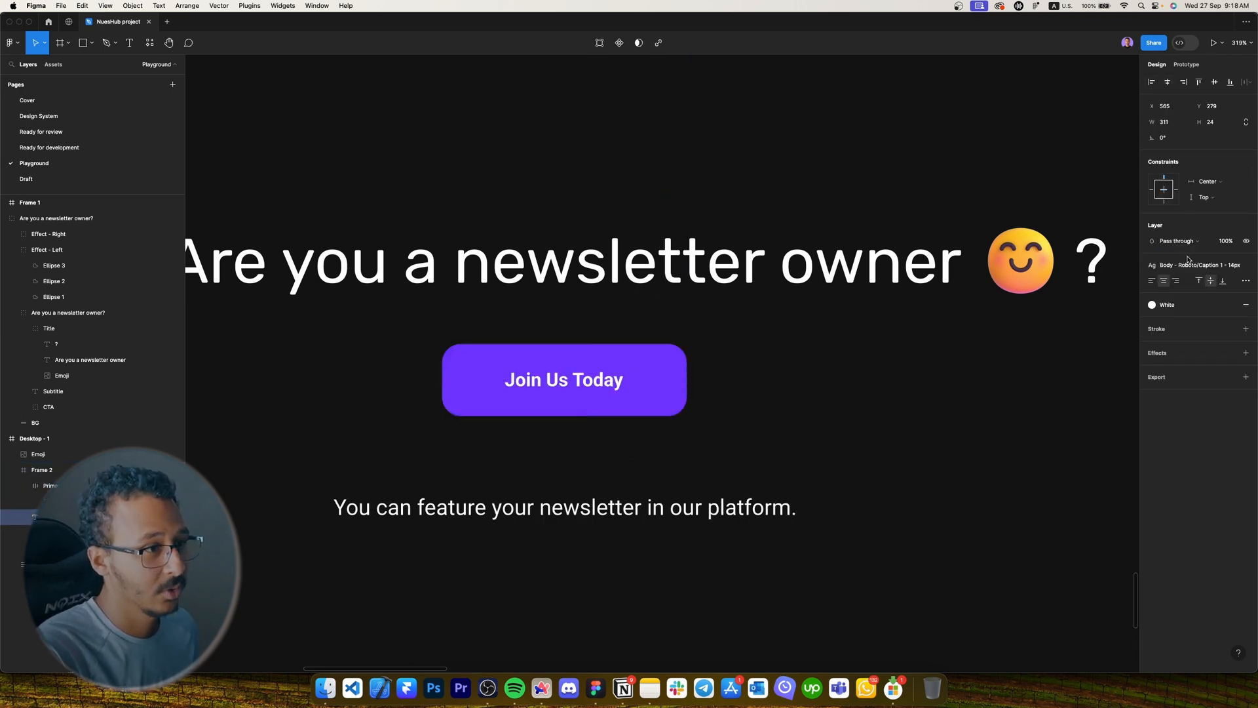
{"action": "left_click_drag", "start_coordinate": [735, 444], "coordinate": [786, 411]}
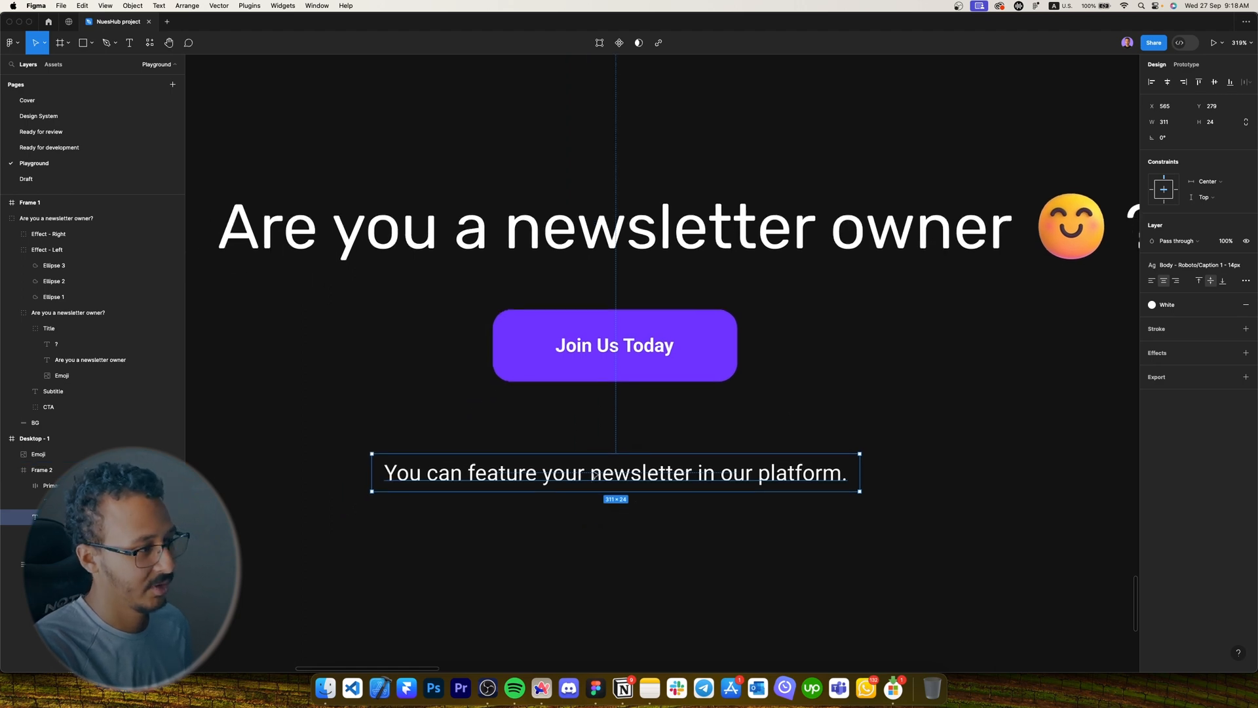
{"action": "key", "text": "6"}
{"action": "scroll", "coordinate": [721, 319], "scroll_direction": "down", "scroll_amount": 3}
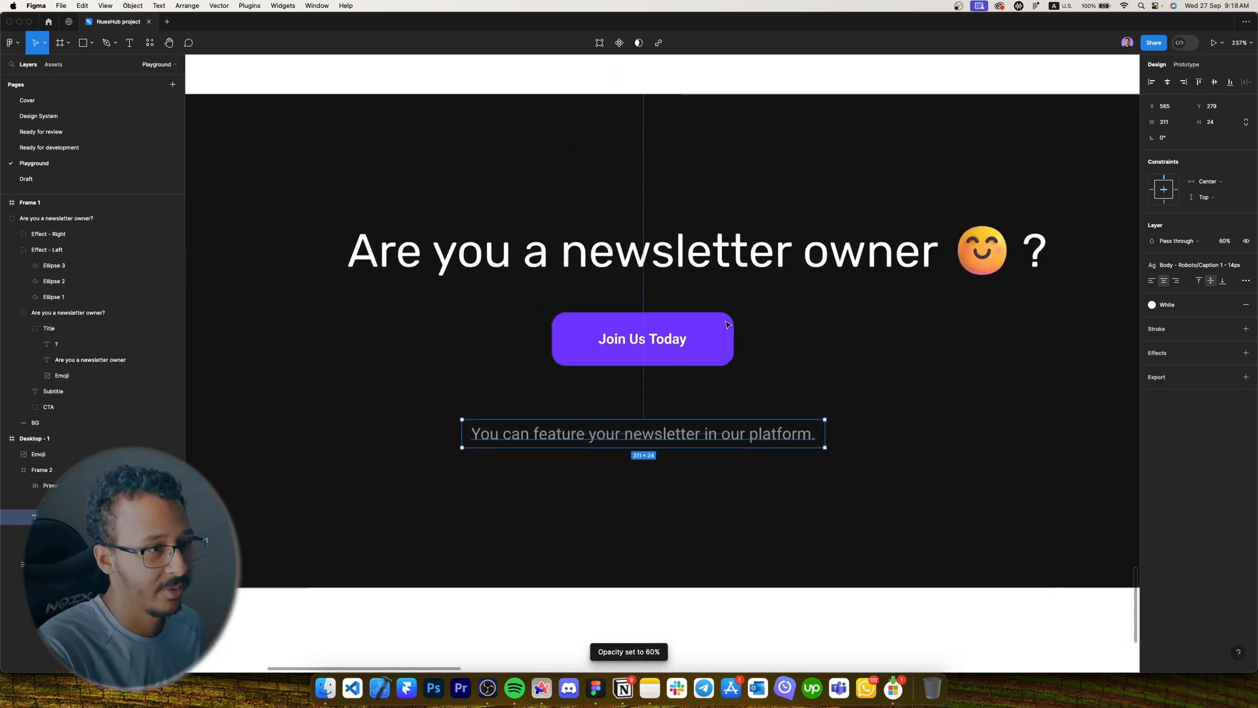
{"action": "left_click_drag", "start_coordinate": [801, 435], "coordinate": [798, 399]}
{"action": "key", "text": "Up"}
{"action": "key", "text": "Up"}
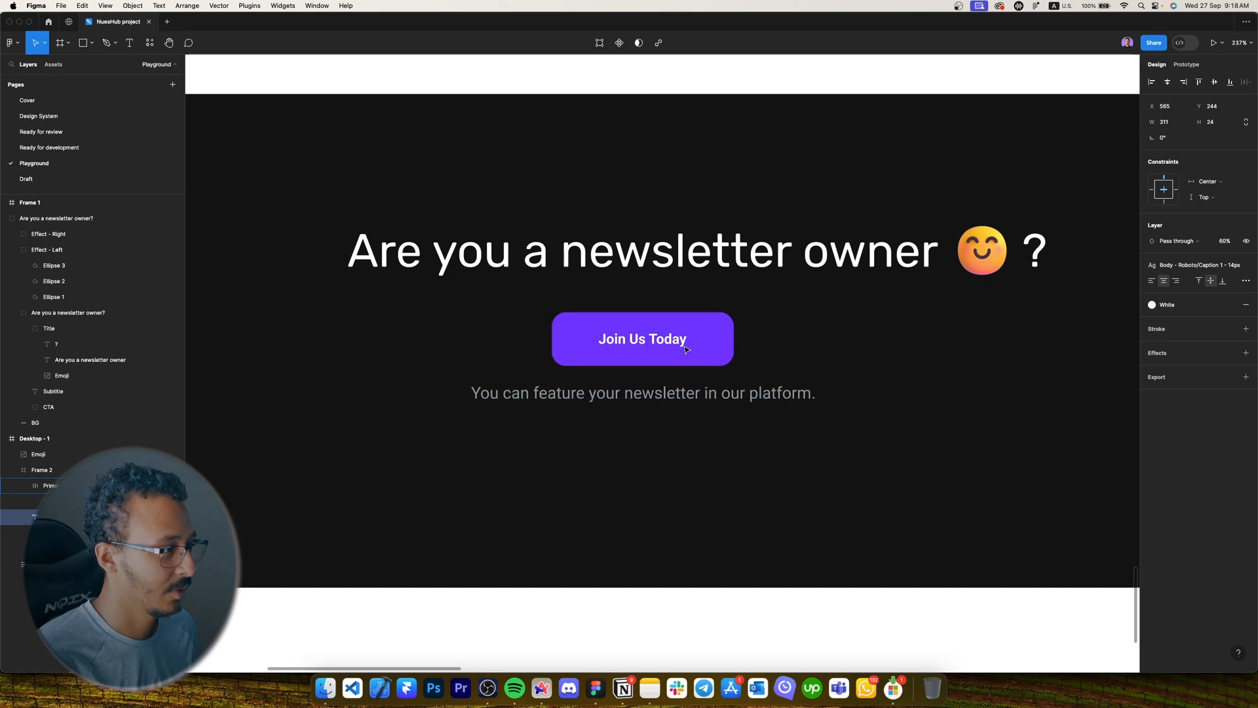
{"action": "left_click", "coordinate": [686, 349], "text": "shift"}
{"action": "key", "text": "Up"}
{"action": "key", "text": "Up"}
{"action": "key", "text": "Up"}
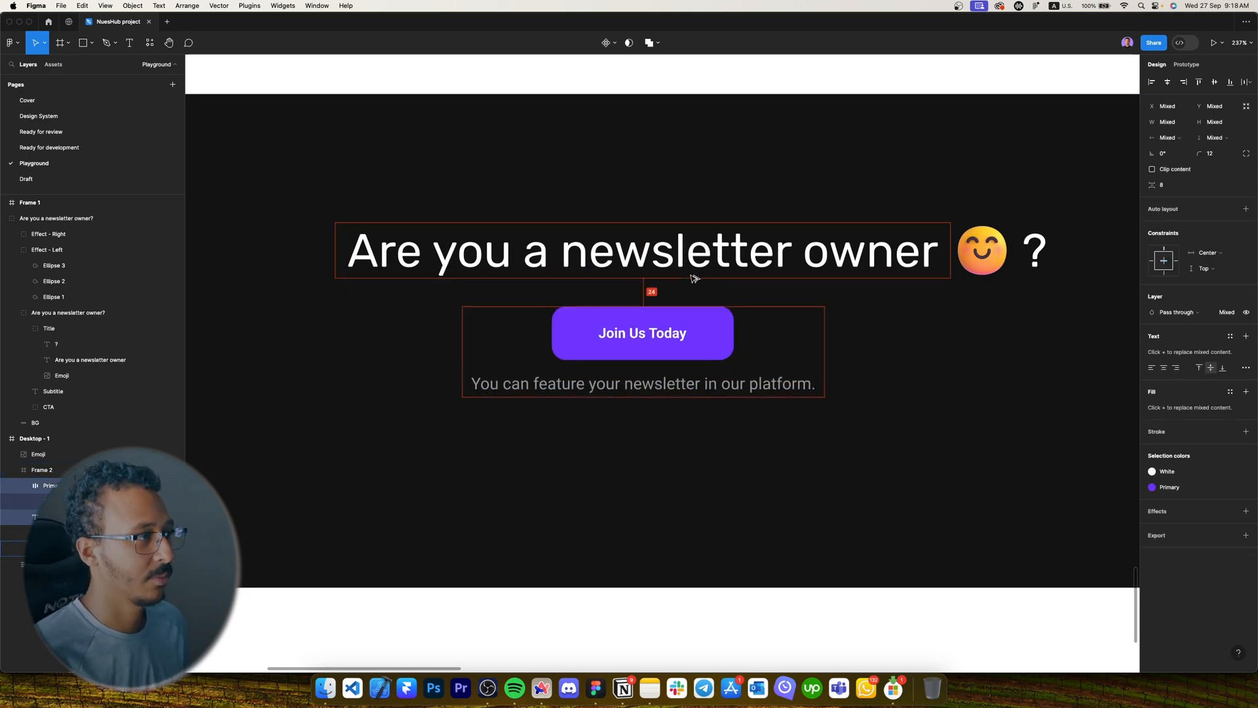
{"action": "scroll", "coordinate": [692, 278], "scroll_direction": "down", "scroll_amount": 2}
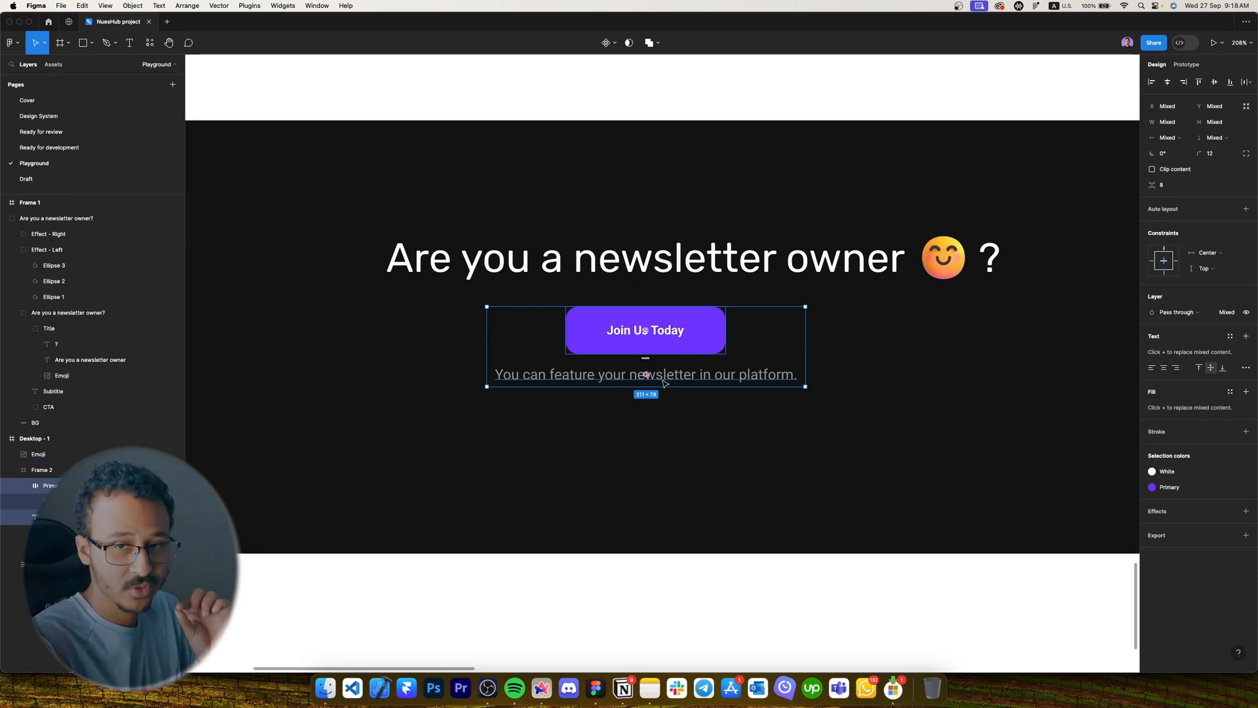
Wrap the button and subtitle in an auto-layout frame and start naming it.
{"action": "key", "text": "shift+a"}
{"action": "key", "text": "super+r"}
{"action": "key", "text": "Caps_Lock"}
{"action": "type", "text": "Butto"}
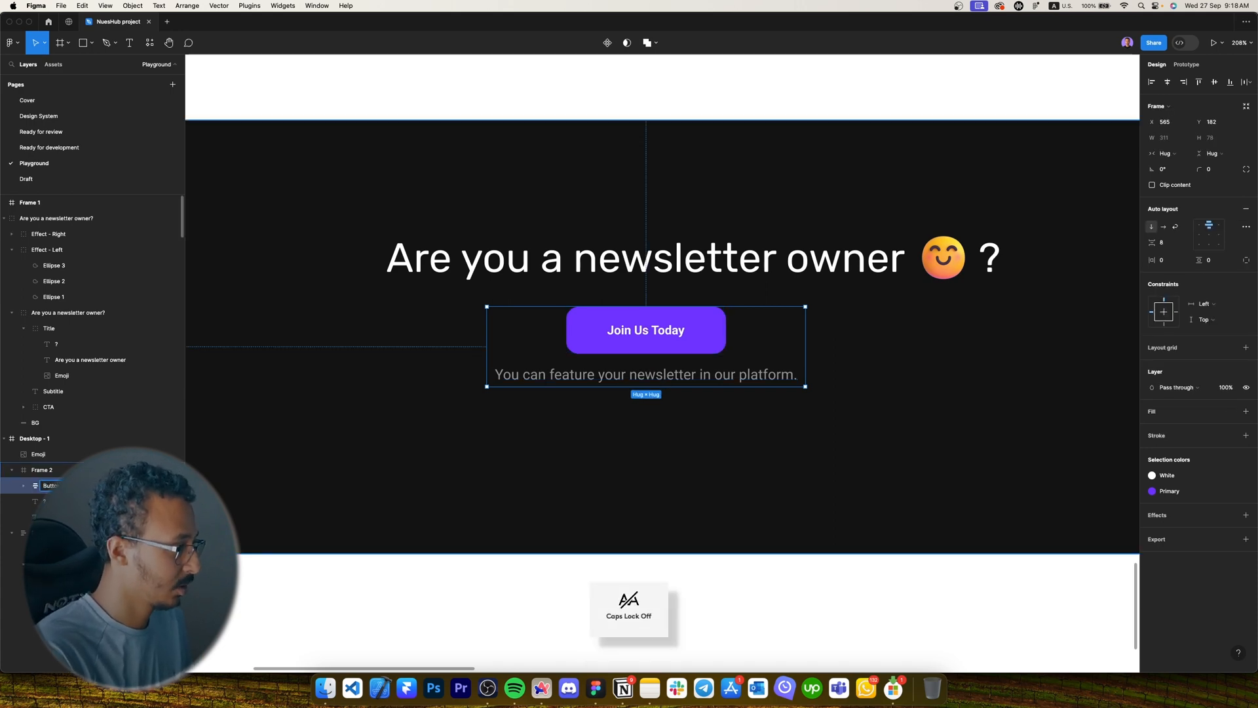
Group the emoji, question mark and heading text as 'Title' and centre it horizontally.
{"action": "left_click", "coordinate": [944, 258]}
{"action": "left_click", "coordinate": [995, 256], "text": "shift"}
{"action": "left_click", "coordinate": [991, 260], "text": "shift+super"}
{"action": "left_click", "coordinate": [874, 267], "text": "shift+super"}
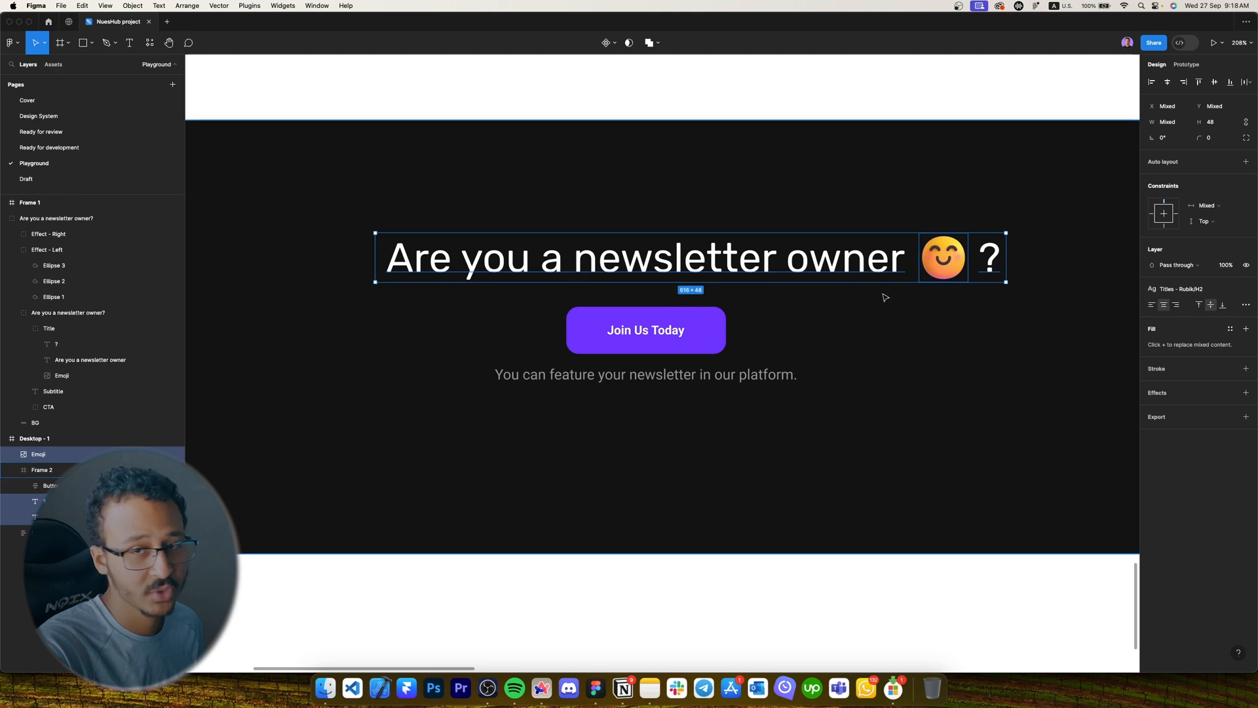
{"action": "key", "text": "shift+a"}
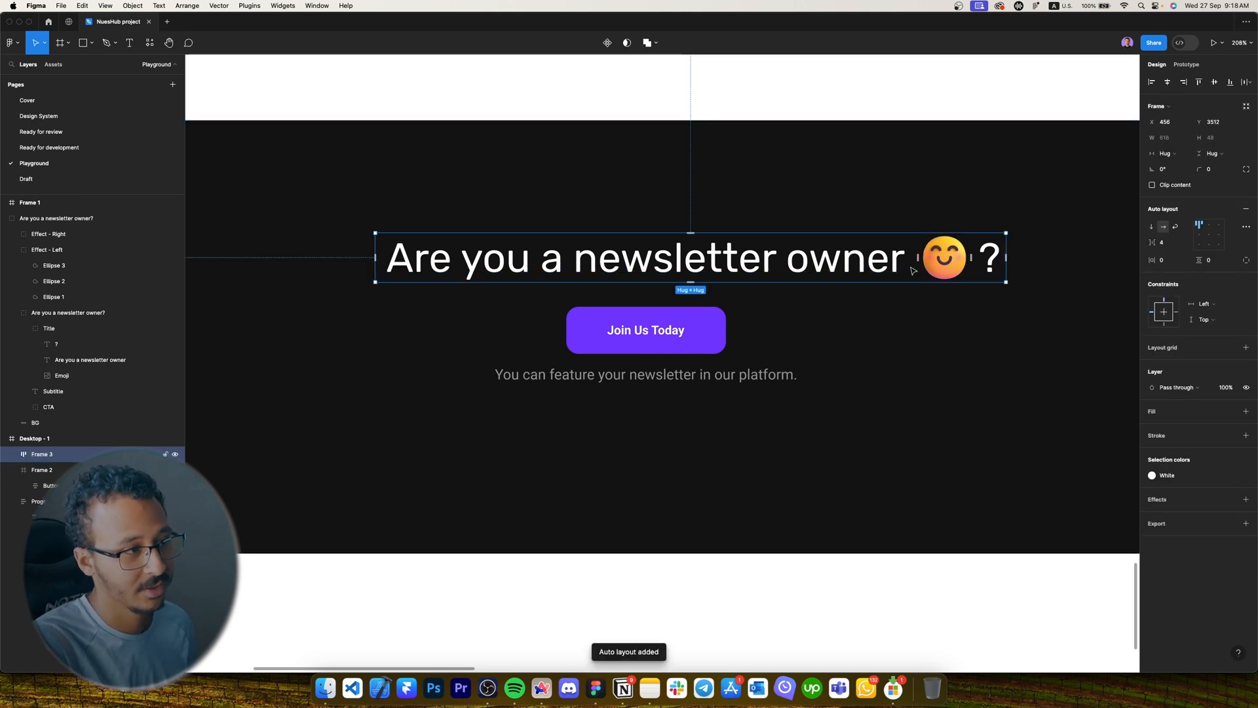
{"action": "key", "text": "super+z"}
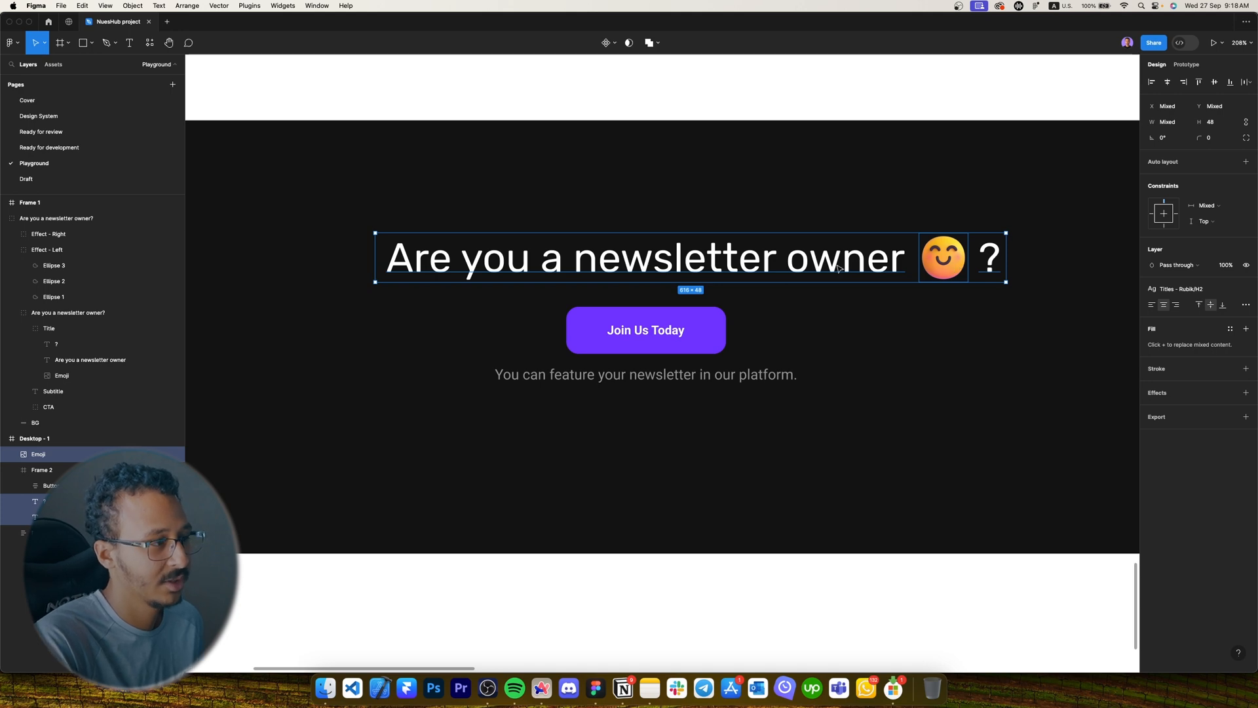
{"action": "key", "text": "super+g"}
{"action": "double_click", "coordinate": [41, 453]}
{"action": "key", "text": "Caps_Lock"}
{"action": "type", "text": "Titl"}
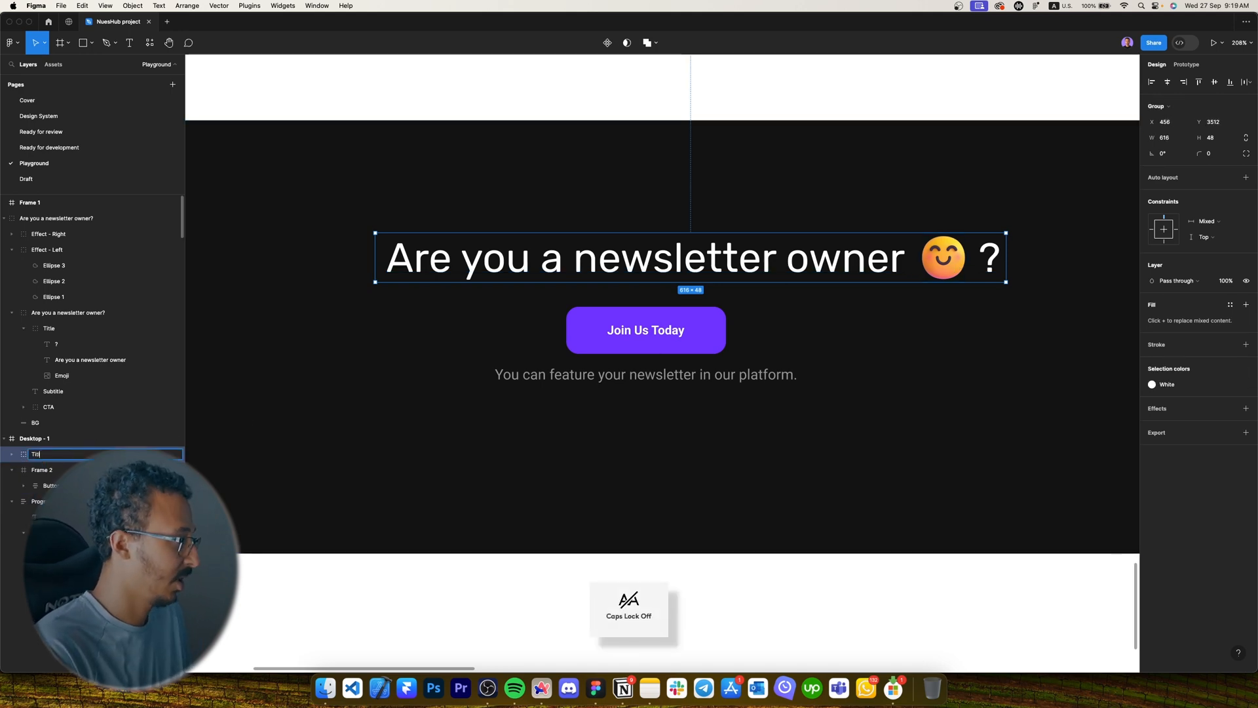
{"action": "type", "text": "e"}
{"action": "key", "text": "Return"}
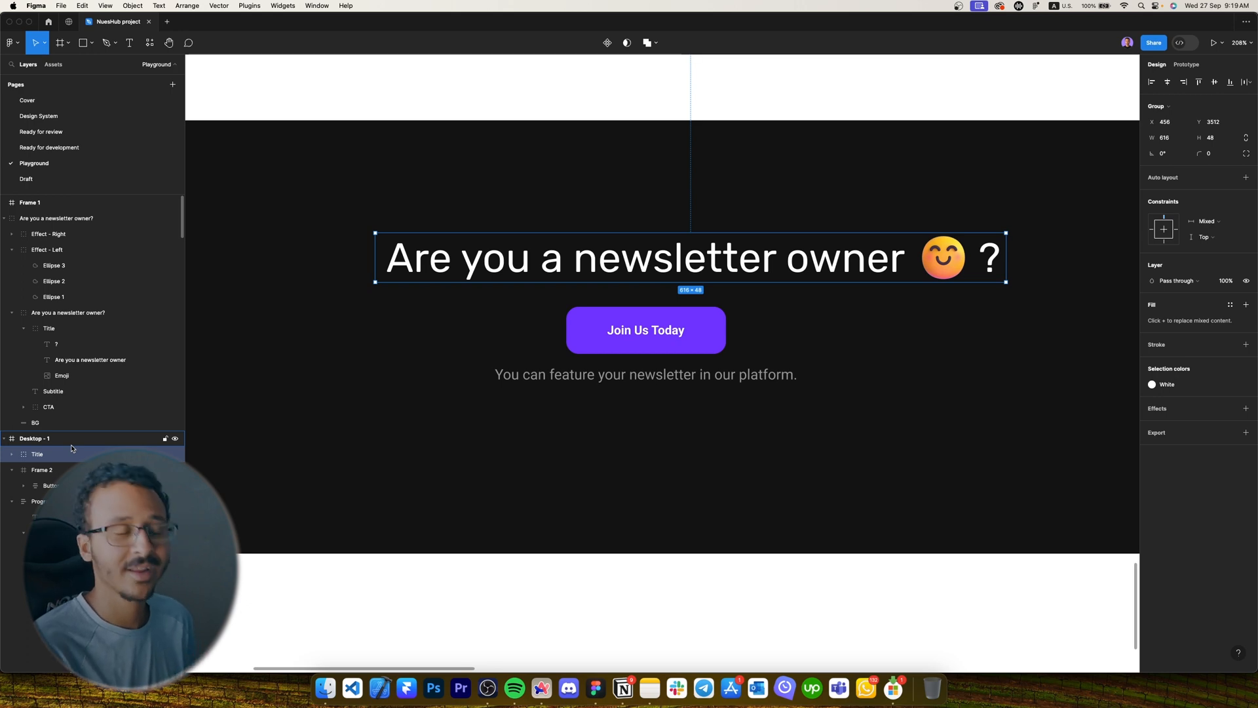
{"action": "left_click", "coordinate": [1167, 82]}
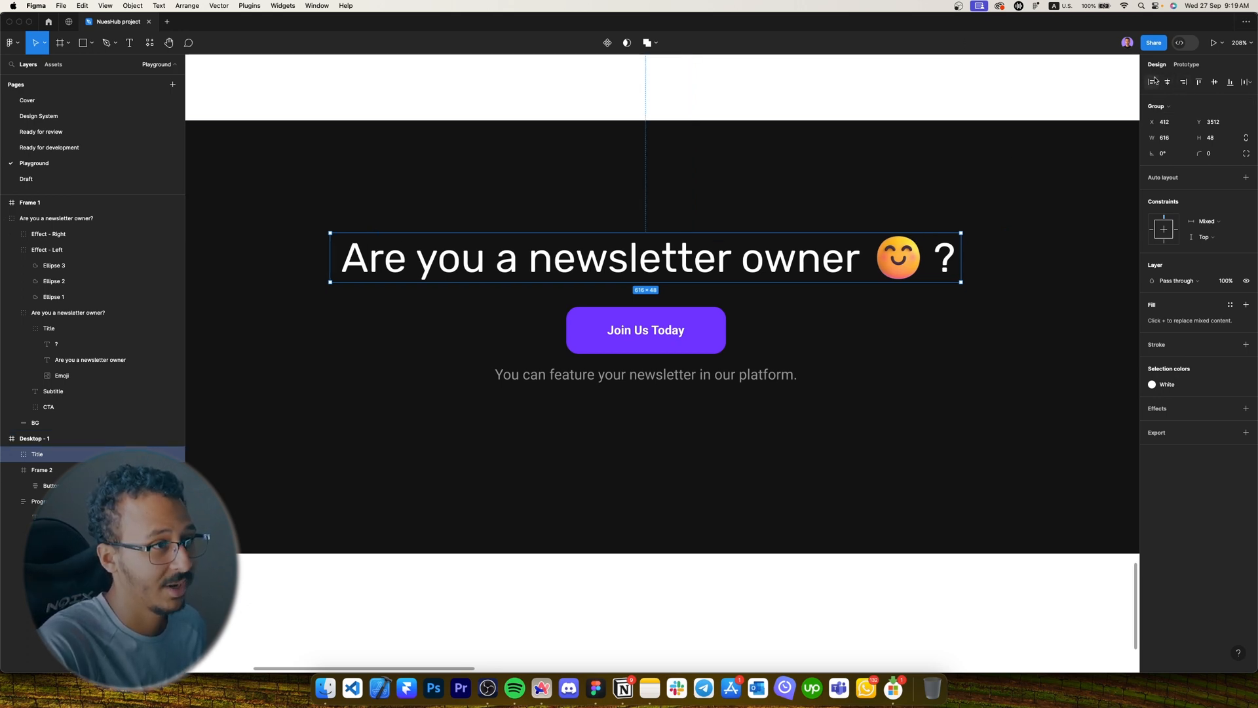
Set the dark newsletter section's height to 280.
{"action": "scroll", "coordinate": [772, 288], "scroll_direction": "down", "scroll_amount": 5}
{"action": "left_click", "coordinate": [708, 320]}
{"action": "scroll", "coordinate": [534, 405], "scroll_direction": "down", "scroll_amount": 2}
{"action": "double_click", "coordinate": [697, 340]}
{"action": "key", "text": "alt"}
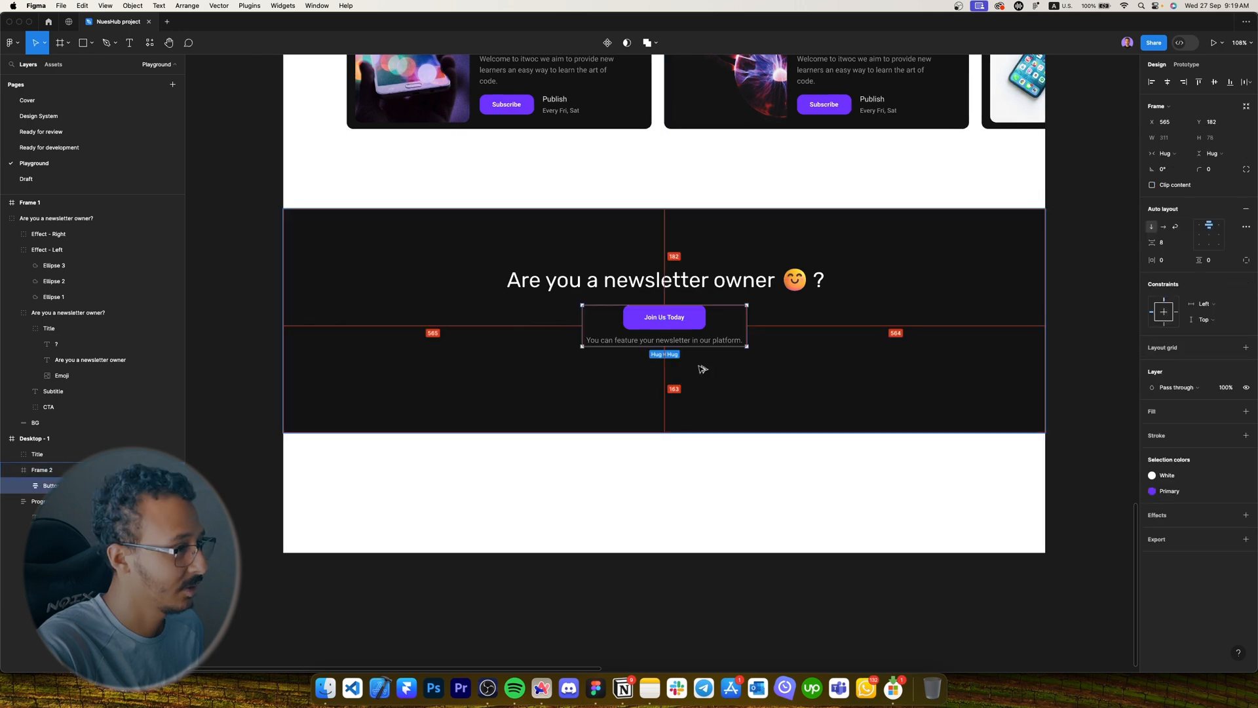
{"action": "key", "text": "Escape"}
{"action": "key", "text": "Escape"}
{"action": "scroll", "coordinate": [737, 421], "scroll_direction": "down", "scroll_amount": 2}
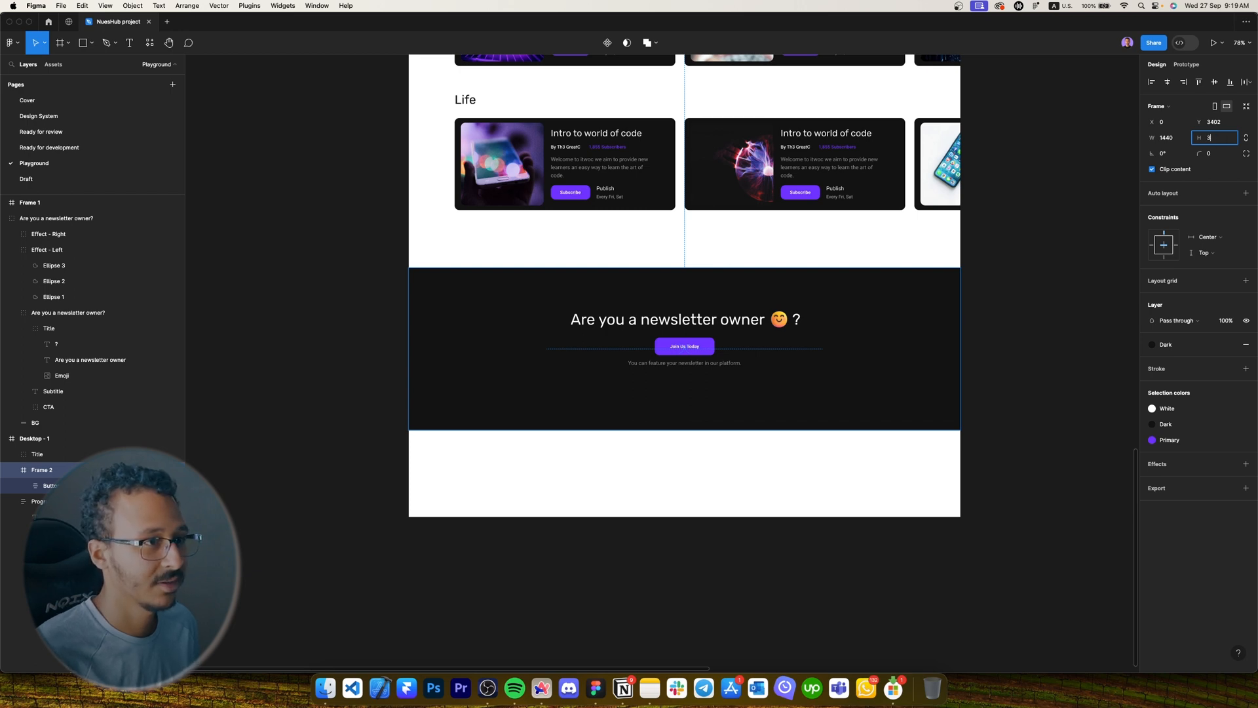
{"action": "type", "text": "280"}
{"action": "key", "text": "Return"}
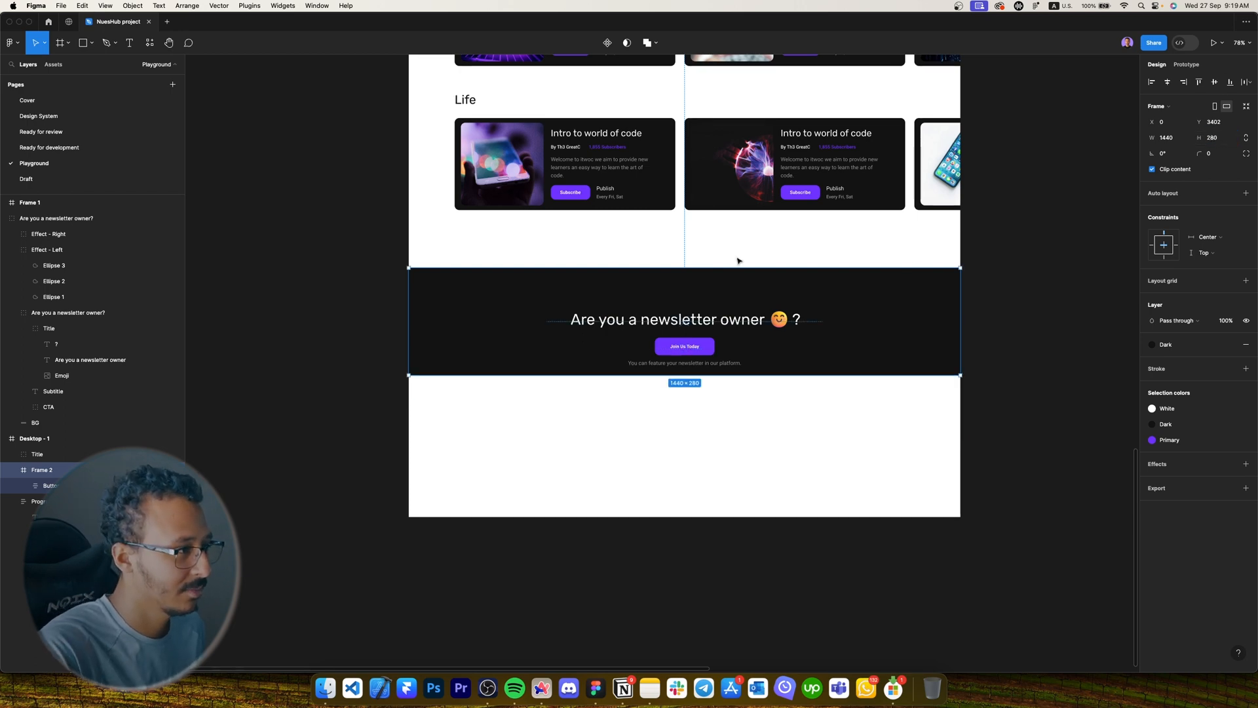
Wrap the Title group and button group in an auto-layout frame named Content.
{"action": "left_click", "coordinate": [687, 327]}
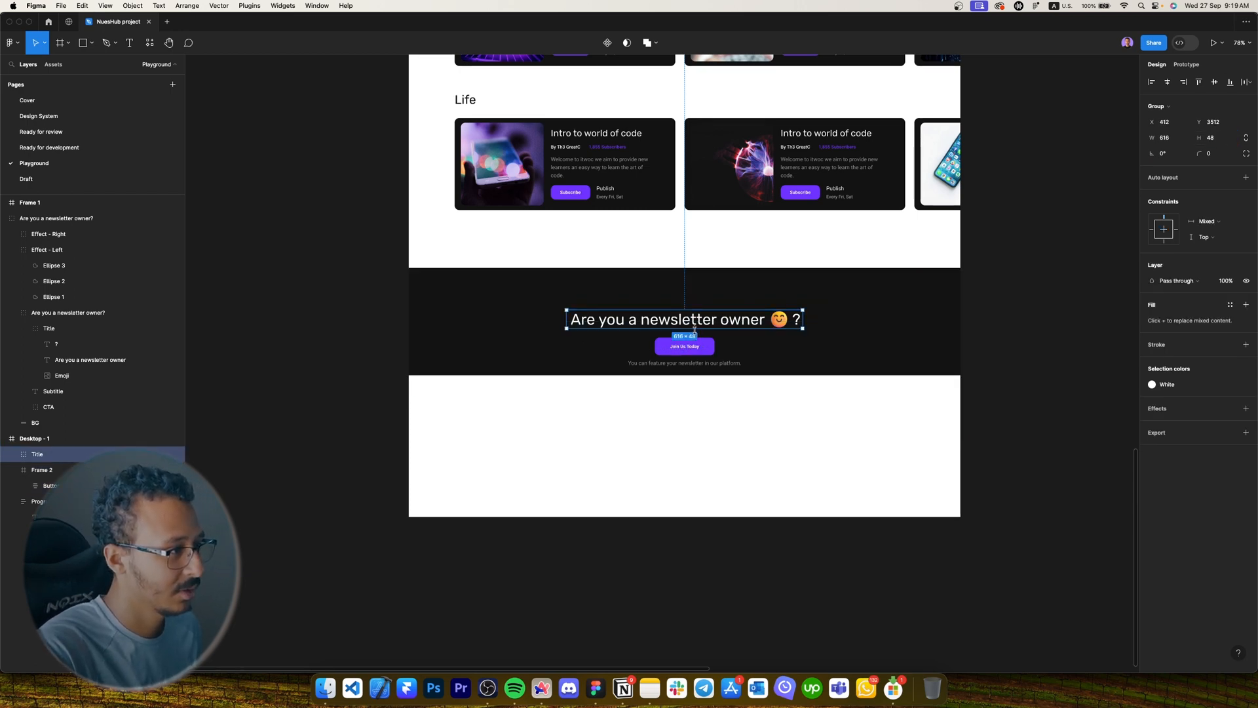
{"action": "left_click", "coordinate": [699, 350]}
{"action": "double_click", "coordinate": [675, 350]}
{"action": "left_click", "coordinate": [688, 325], "text": "shift"}
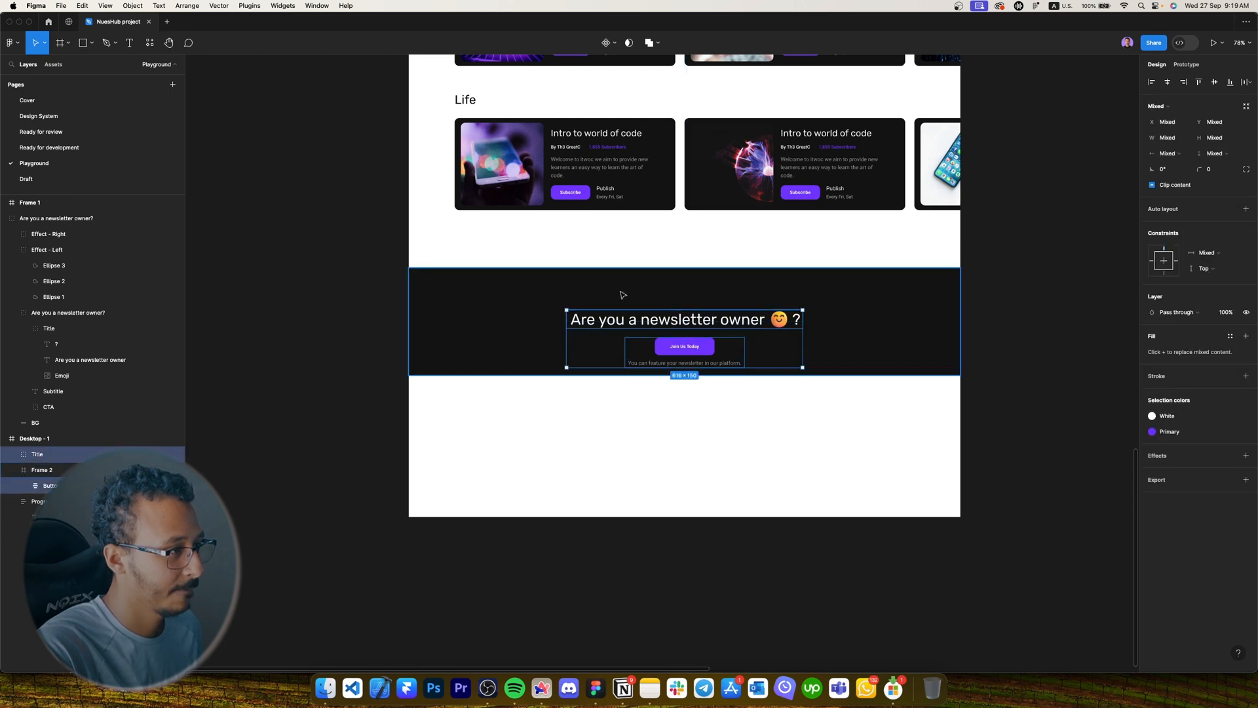
{"action": "left_click", "coordinate": [58, 455]}
{"action": "left_click_drag", "start_coordinate": [58, 455], "coordinate": [58, 470]}
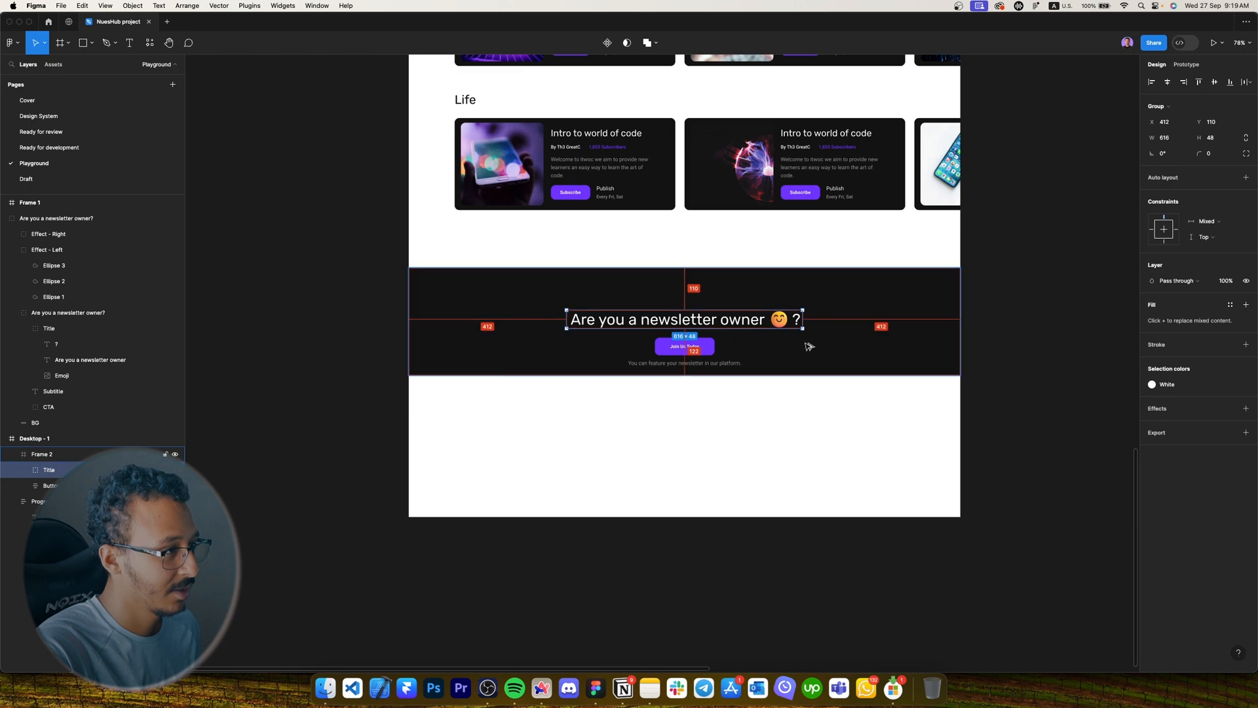
{"action": "left_click", "coordinate": [660, 356], "text": "shift"}
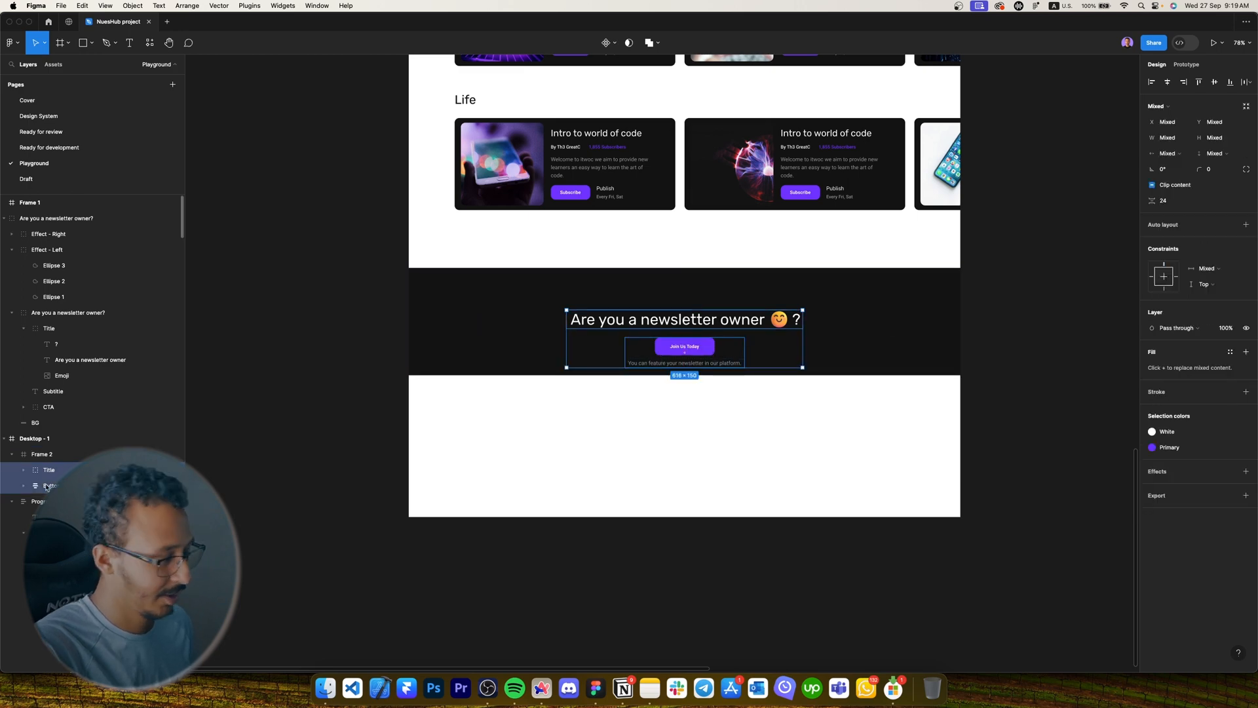
{"action": "key", "text": "shift+a"}
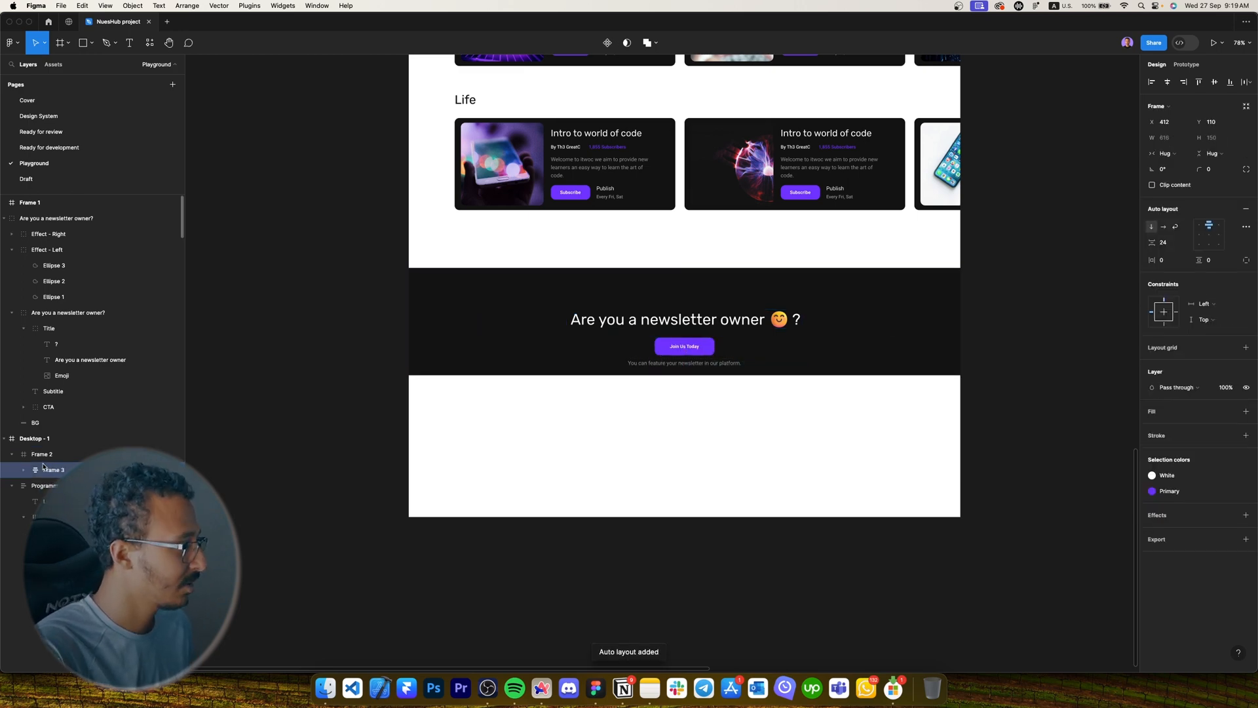
{"action": "key", "text": "Caps_Lock"}
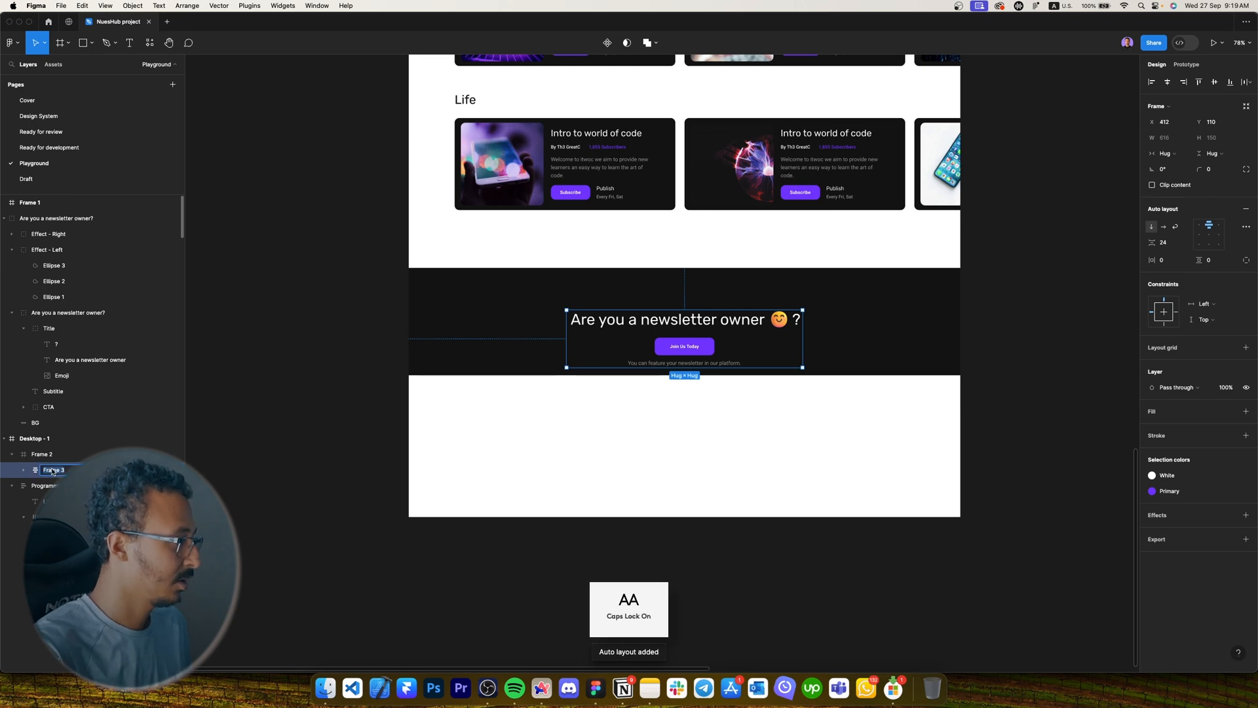
{"action": "type", "text": "C"}
{"action": "key", "text": "Caps_Lock"}
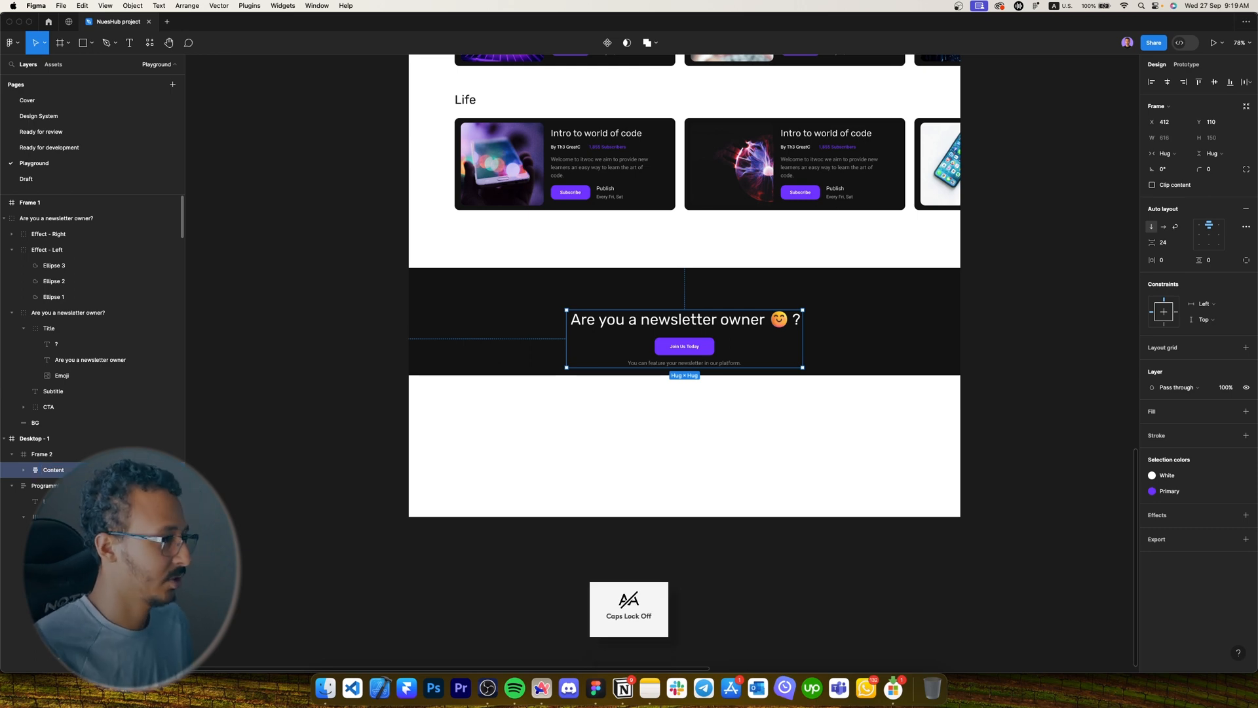
Centre the Content frame in the section and rename the section frame Banner.
{"action": "left_click", "coordinate": [1167, 83]}
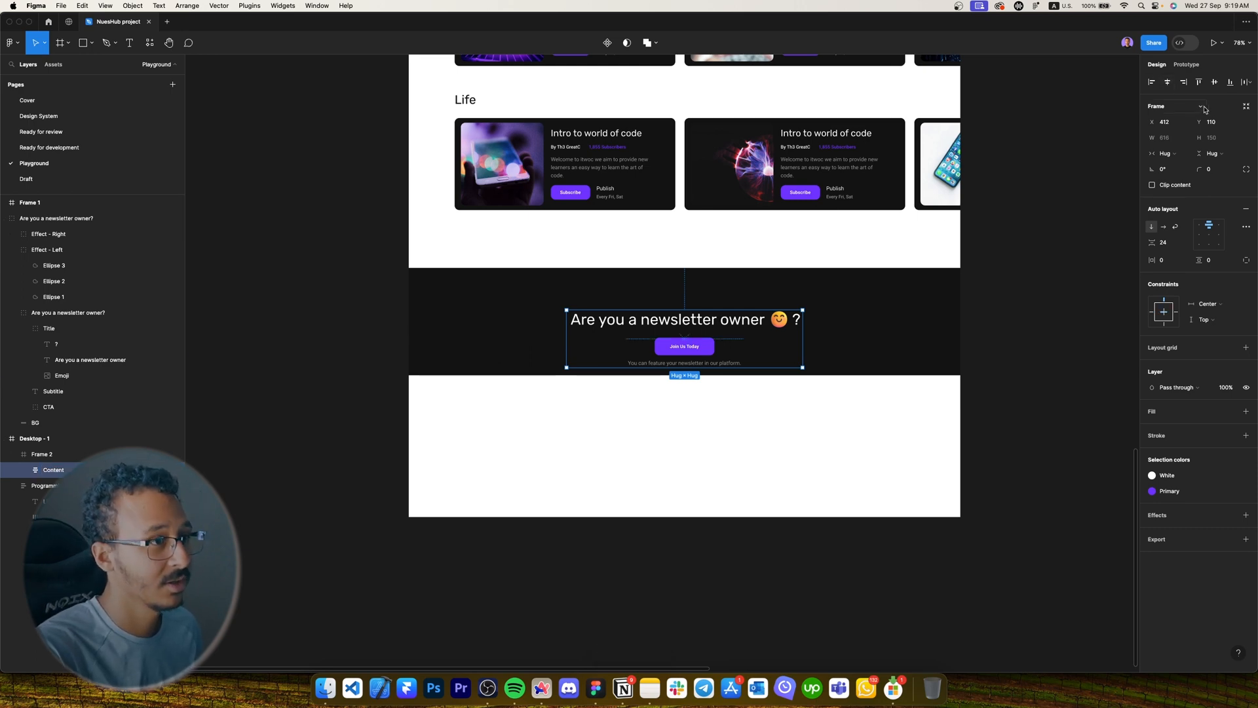
{"action": "left_click", "coordinate": [1214, 82]}
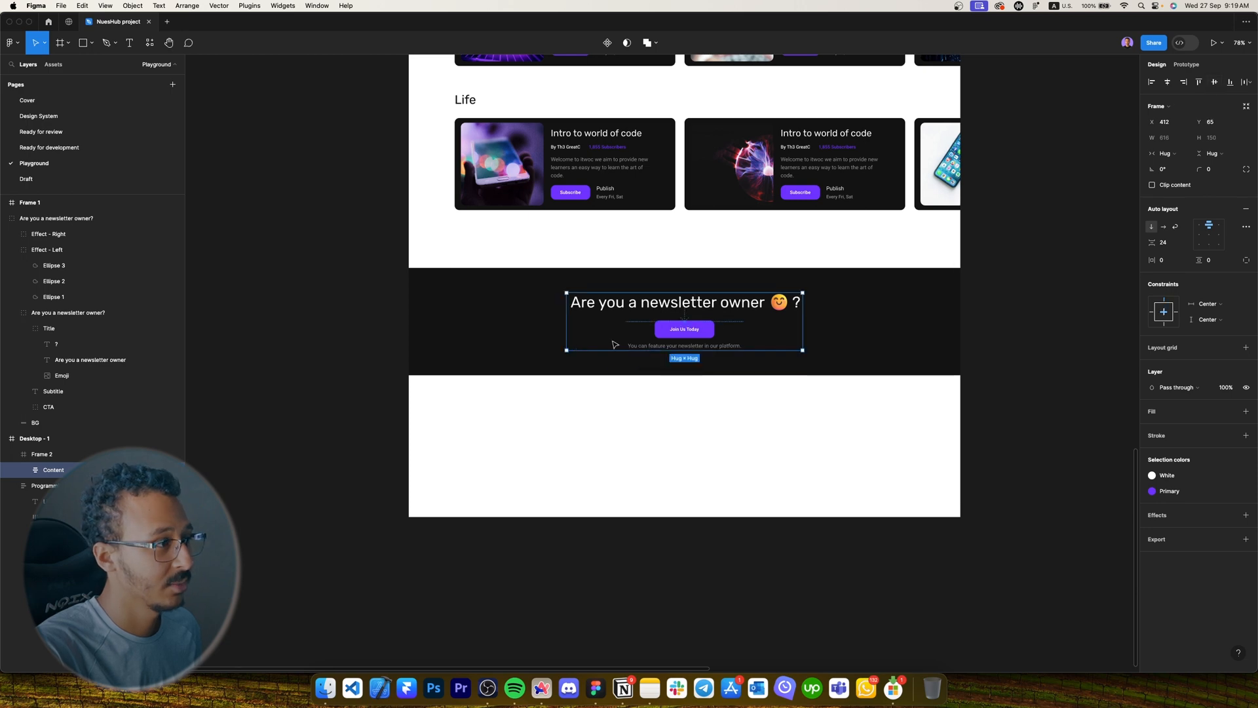
{"action": "left_click", "coordinate": [557, 357]}
{"action": "key", "text": "super+r"}
{"action": "key", "text": "Caps_Lock"}
{"action": "type", "text": "Banner"}
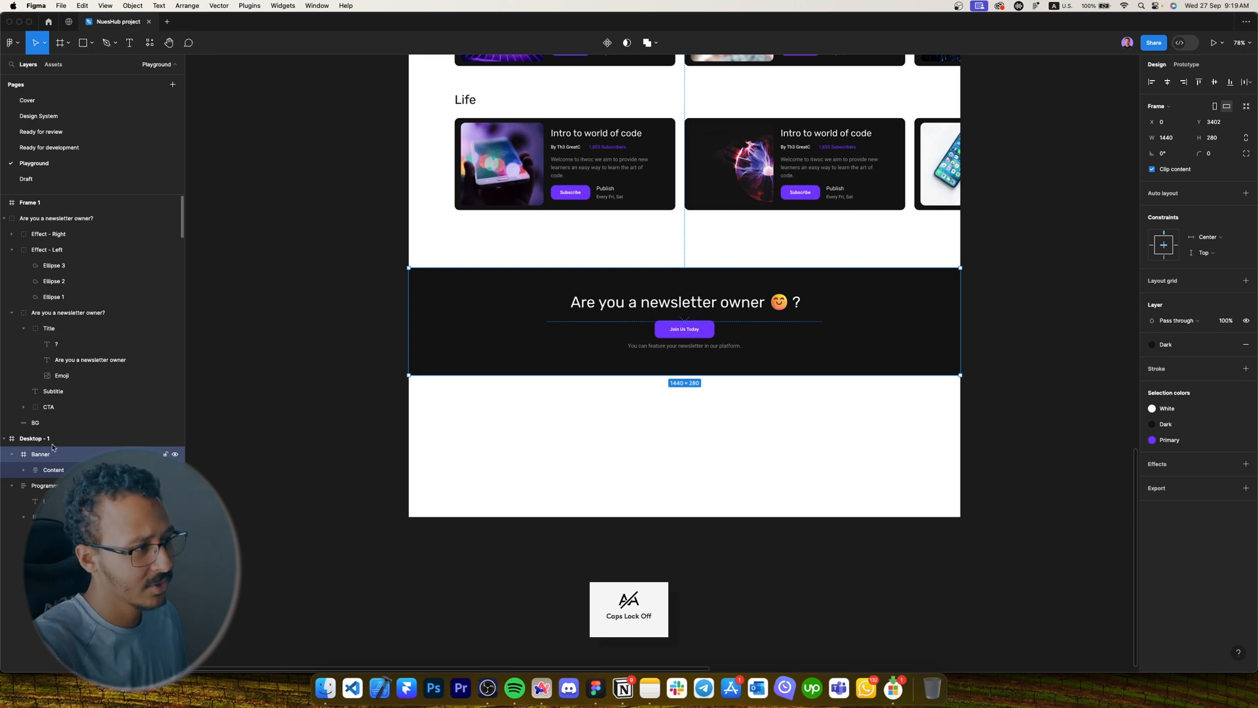
{"action": "left_click", "coordinate": [806, 412]}
{"action": "left_click_drag", "start_coordinate": [823, 407], "coordinate": [865, 437]}
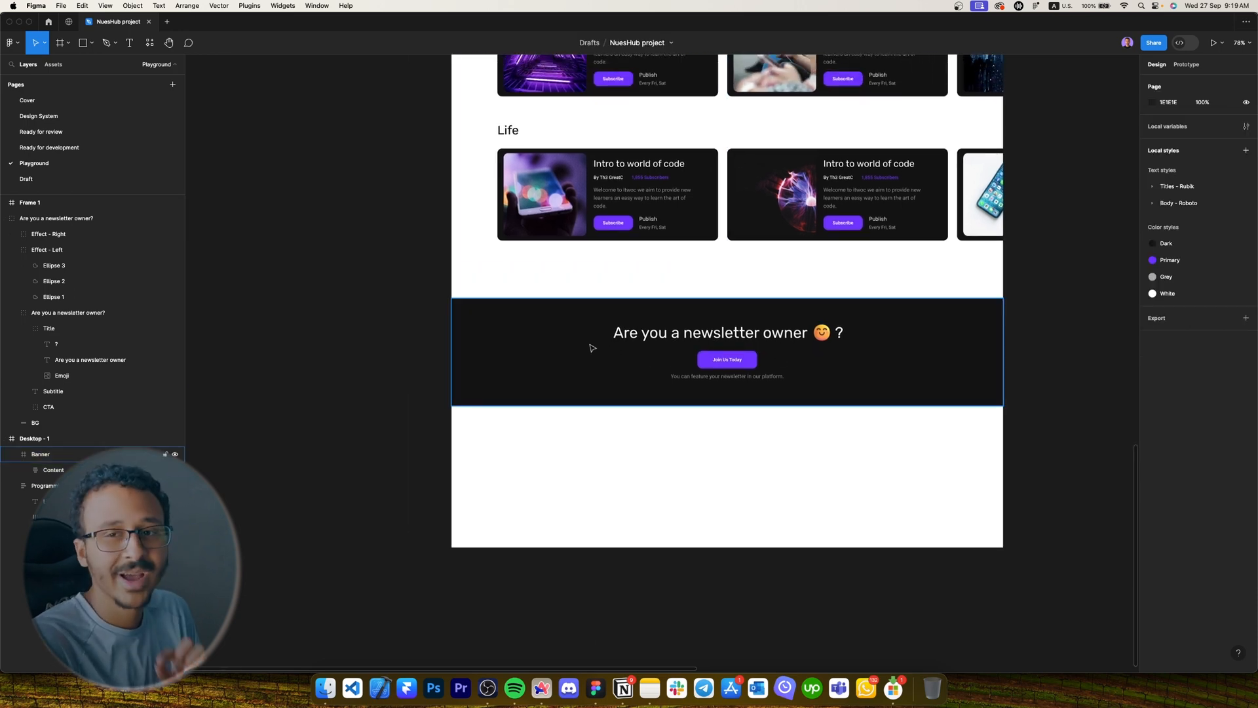
{"action": "scroll", "coordinate": [598, 352], "scroll_direction": "up", "scroll_amount": 3}
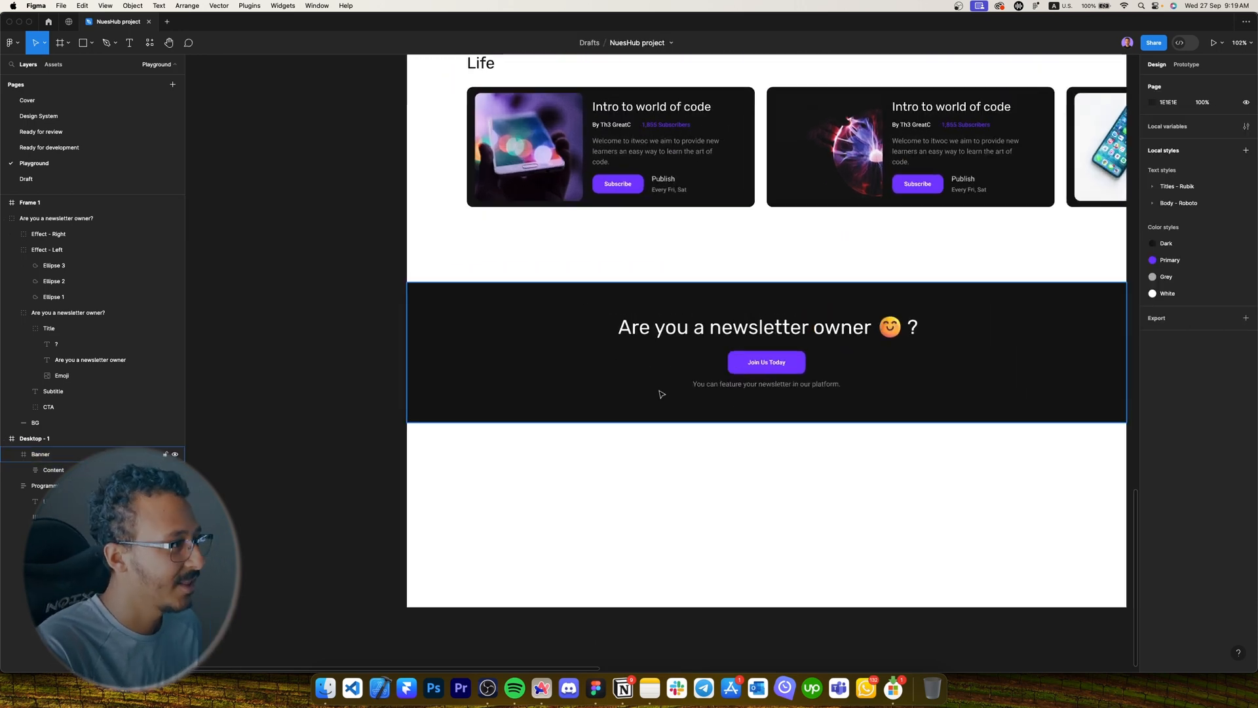
{"action": "mouse_move", "coordinate": [843, 393]}
{"action": "left_mouse_down"}
{"action": "mouse_move", "coordinate": [439, 375]}
{"action": "mouse_move", "coordinate": [523, 356]}
{"action": "left_mouse_up"}
{"action": "scroll", "coordinate": [473, 369], "scroll_direction": "down", "scroll_amount": 4}
Draw a white 200 circle on the banner's left, enlarge it to 240, and shift it left.
{"action": "key", "text": "o"}
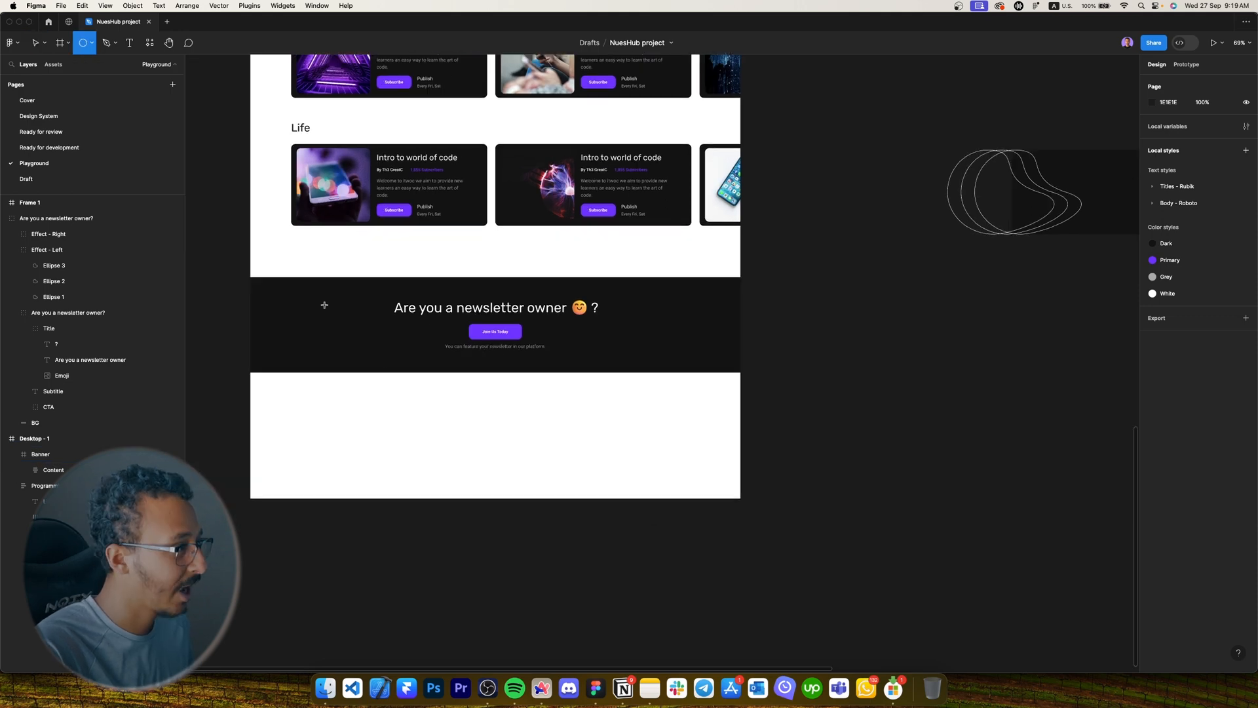
{"action": "mouse_move", "coordinate": [318, 304]}
{"action": "left_mouse_down"}
{"action": "mouse_move", "coordinate": [441, 393]}
{"action": "mouse_move", "coordinate": [369, 370]}
{"action": "left_mouse_up"}
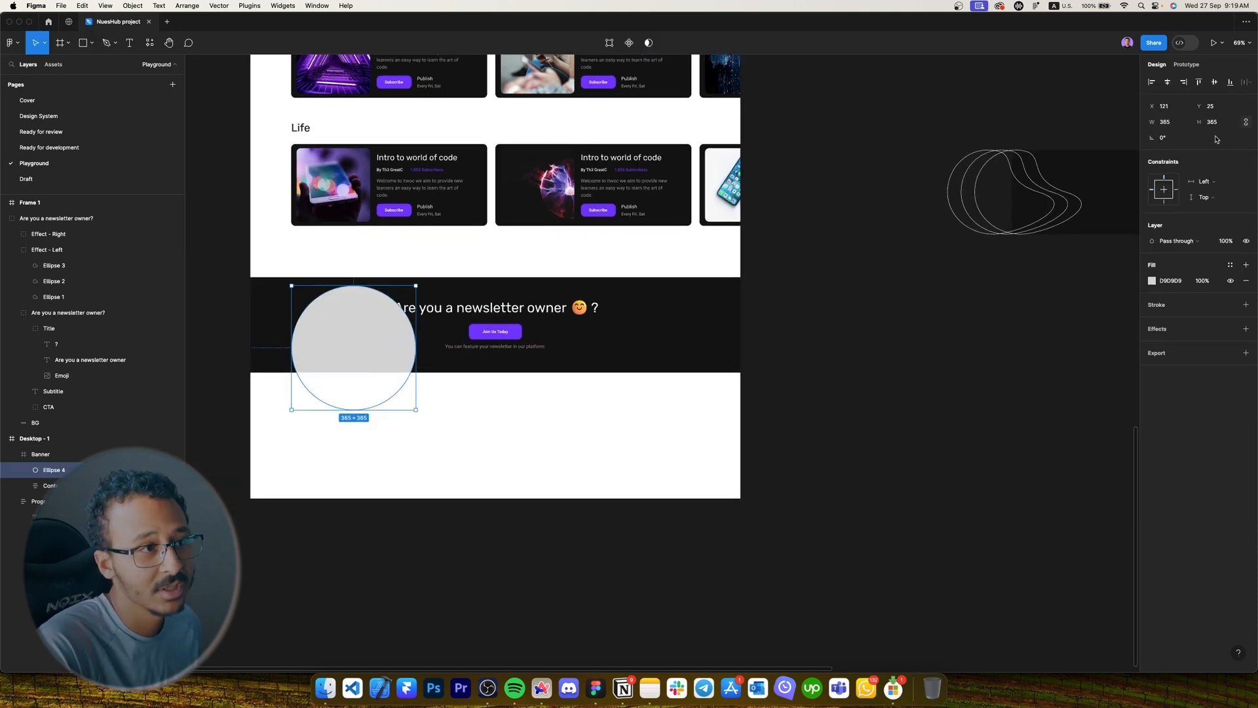
{"action": "type", "text": "200"}
{"action": "key", "text": "Return"}
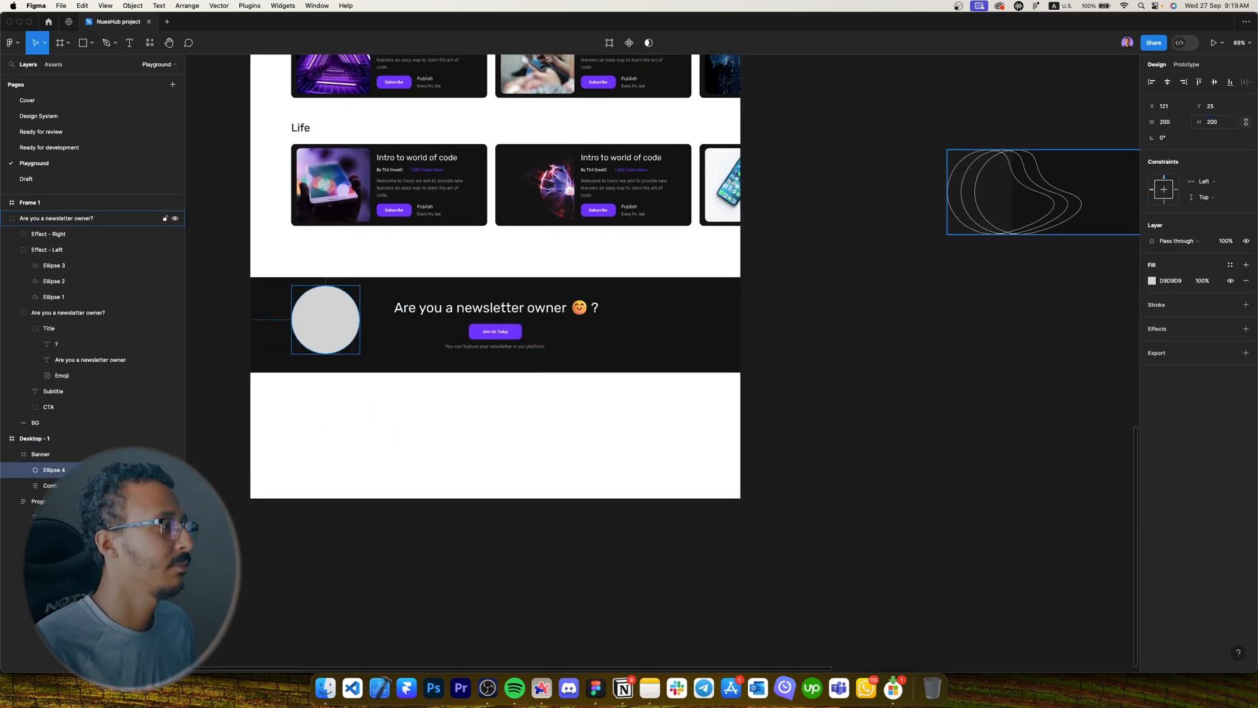
{"action": "scroll", "coordinate": [220, 332], "scroll_direction": "up", "scroll_amount": 5}
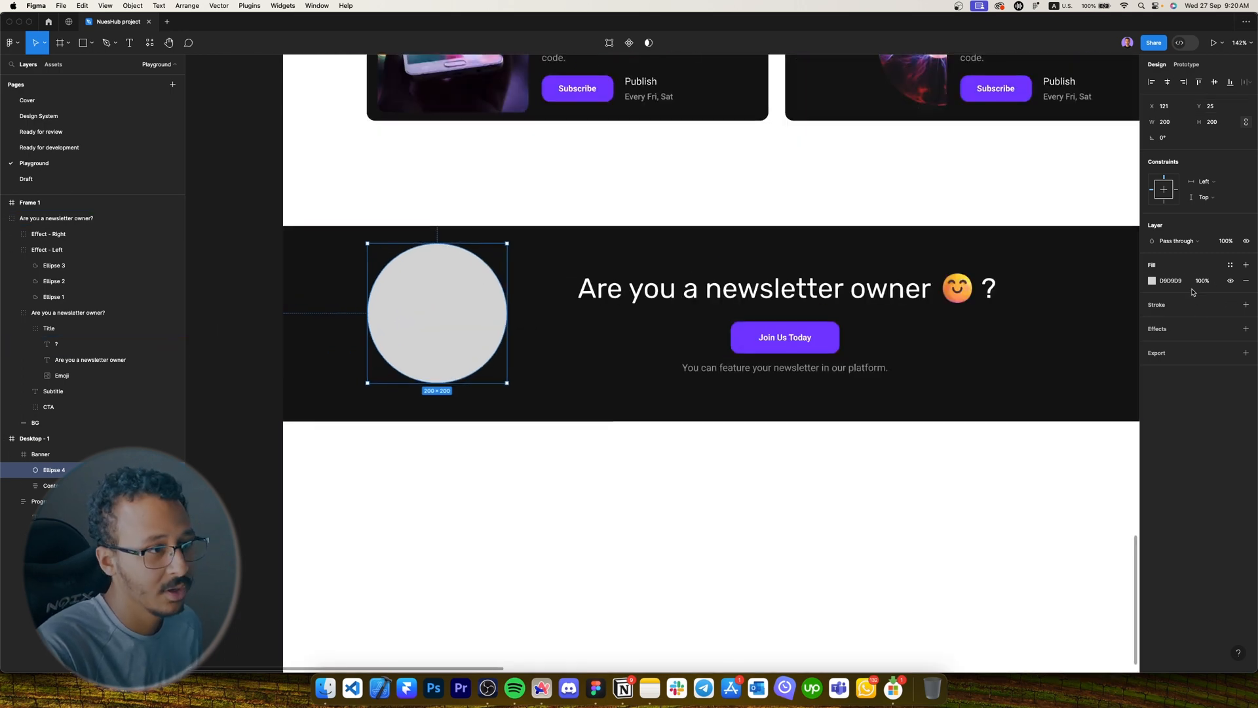
{"action": "left_click", "coordinate": [1170, 280]}
{"action": "type", "text": "ffffff"}
{"action": "key", "text": "Return"}
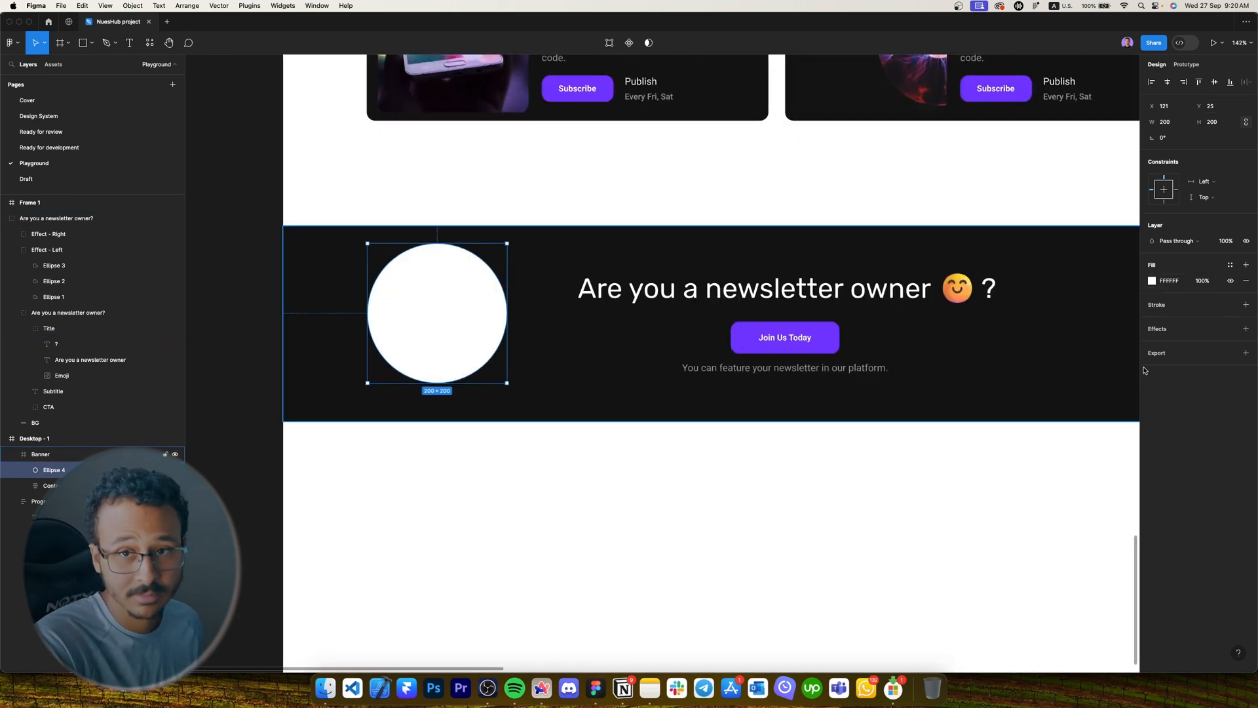
{"action": "key", "text": "alt"}
{"action": "left_click_drag", "start_coordinate": [506, 383], "coordinate": [520, 397]}
{"action": "left_click_drag", "start_coordinate": [469, 348], "coordinate": [452, 356]}
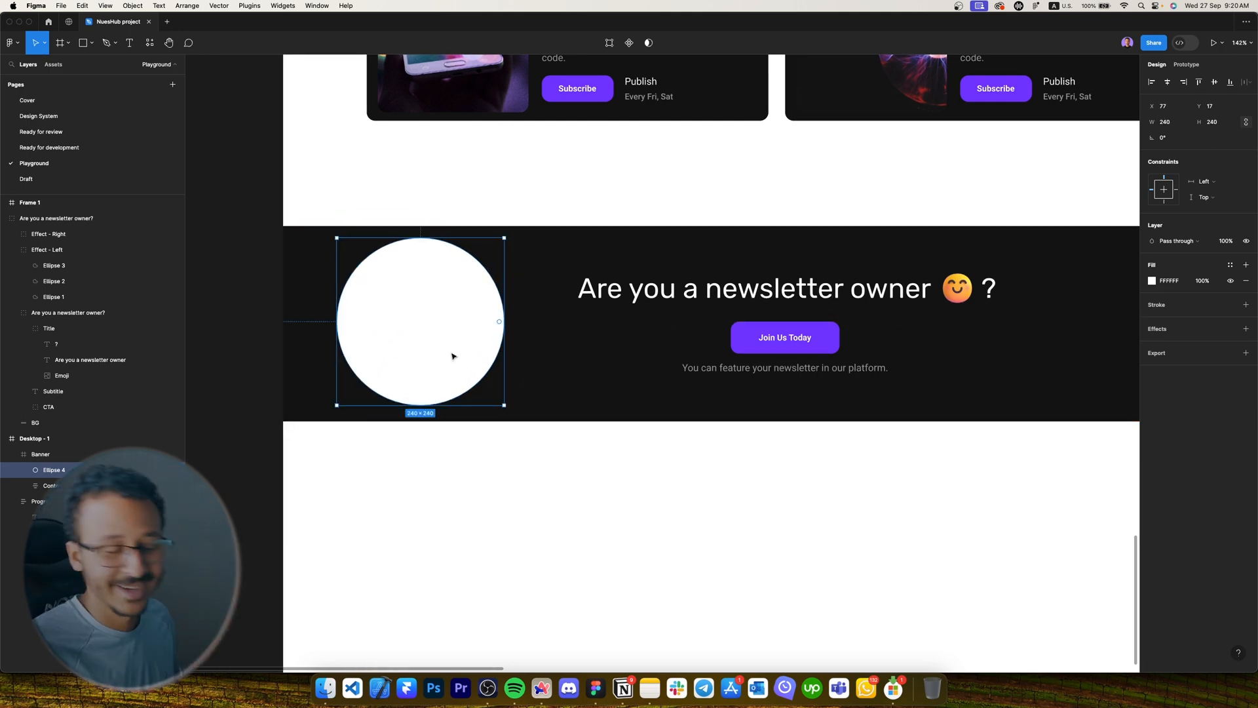
Pull the circle's right point inward and make it a white outline with no fill.
{"action": "double_click", "coordinate": [452, 357]}
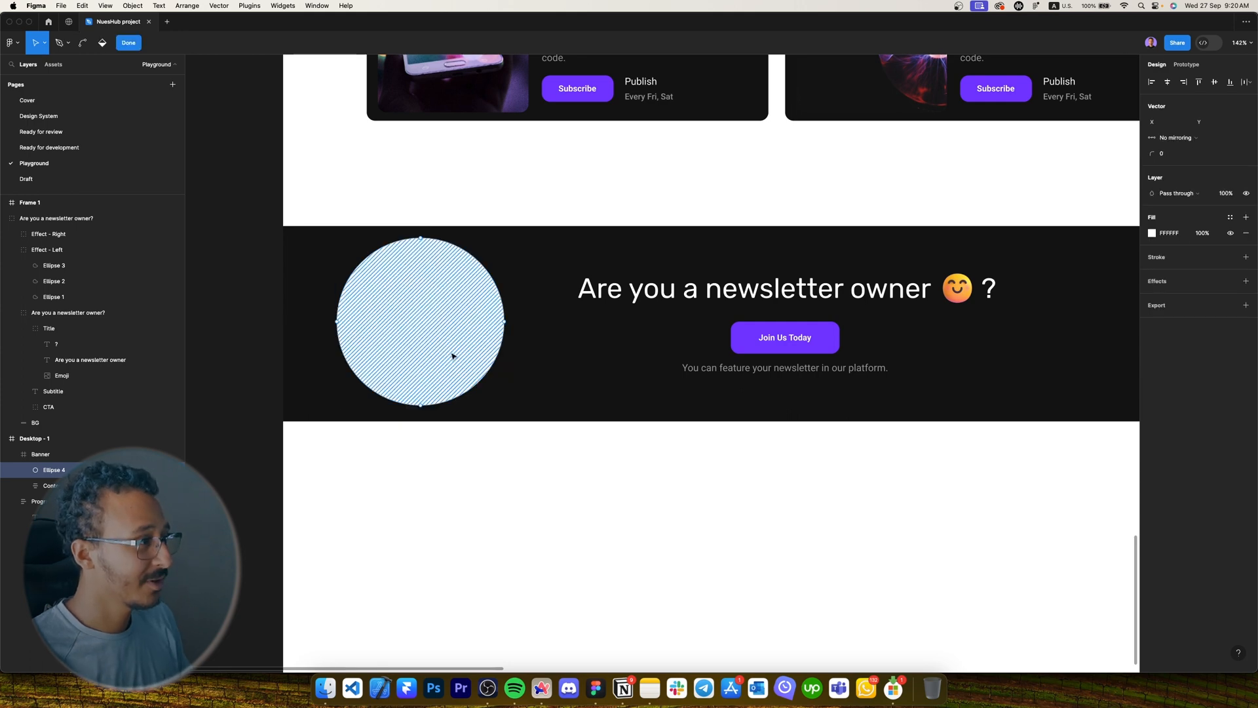
{"action": "left_click", "coordinate": [505, 322]}
{"action": "left_click_drag", "start_coordinate": [506, 322], "coordinate": [404, 275]}
{"action": "key", "text": "super"}
{"action": "scroll", "coordinate": [403, 275], "scroll_direction": "down", "scroll_amount": 5}
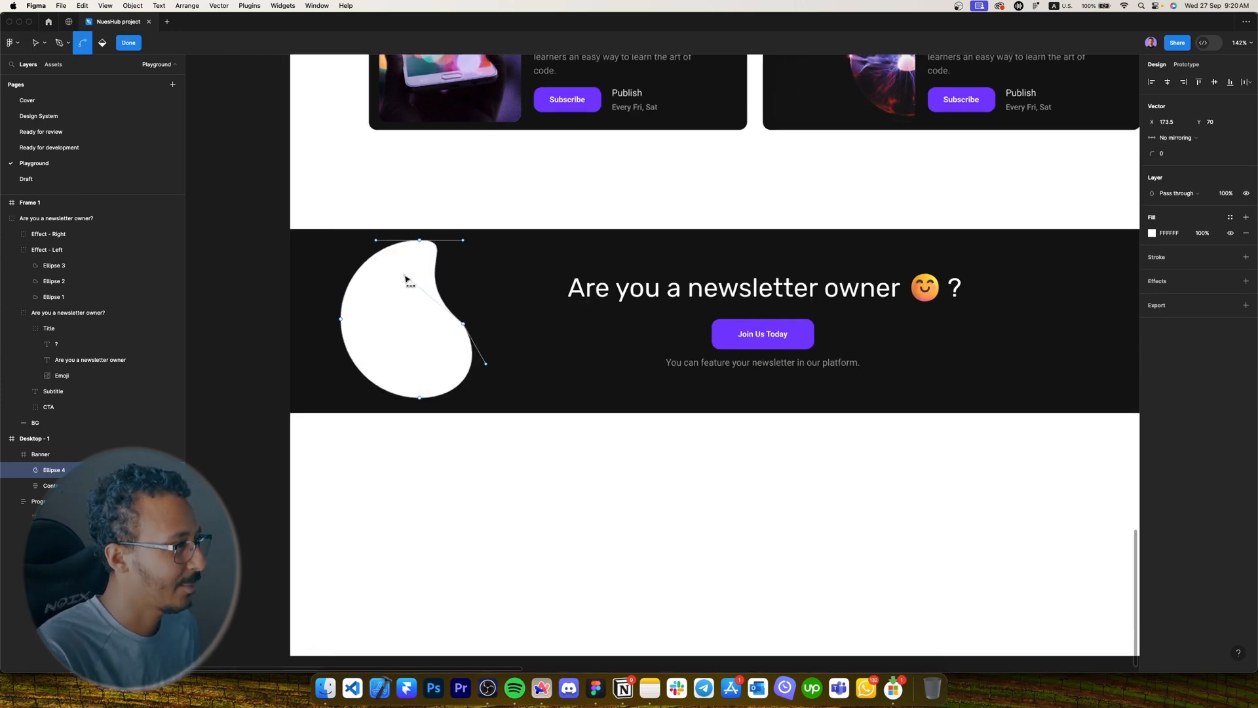
{"action": "scroll", "coordinate": [395, 275], "scroll_direction": "up", "scroll_amount": 5}
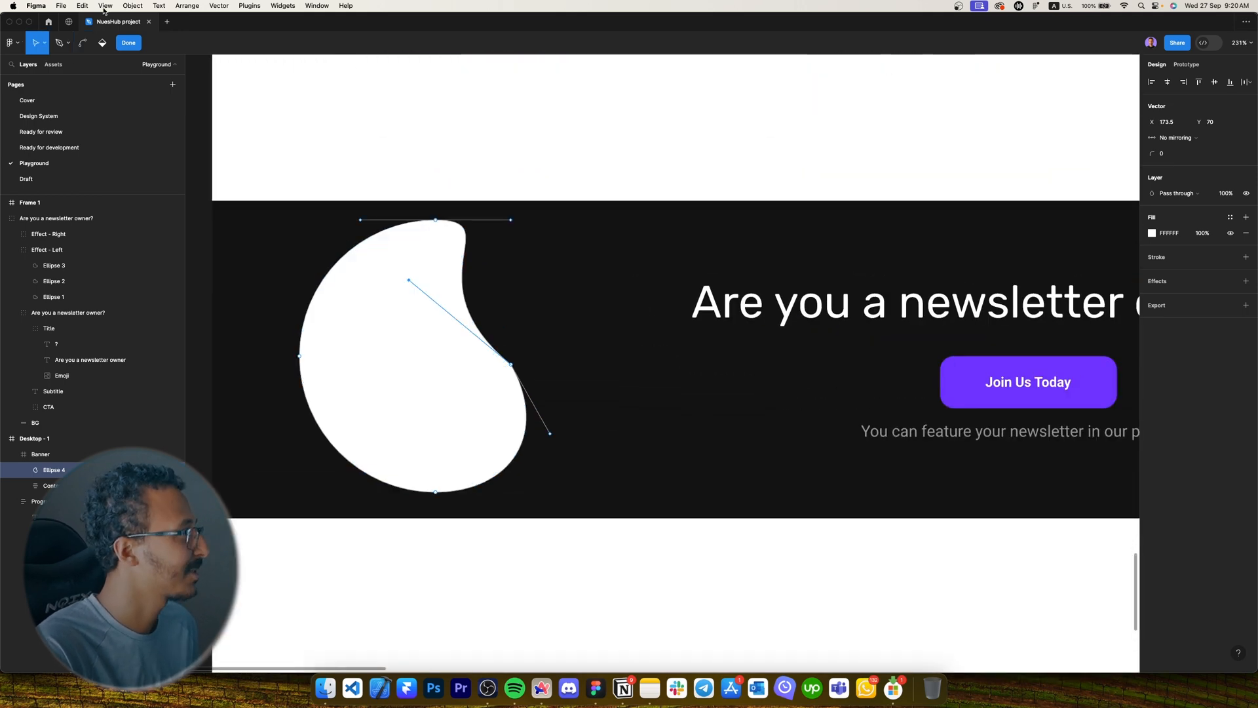
{"action": "left_click", "coordinate": [1245, 256]}
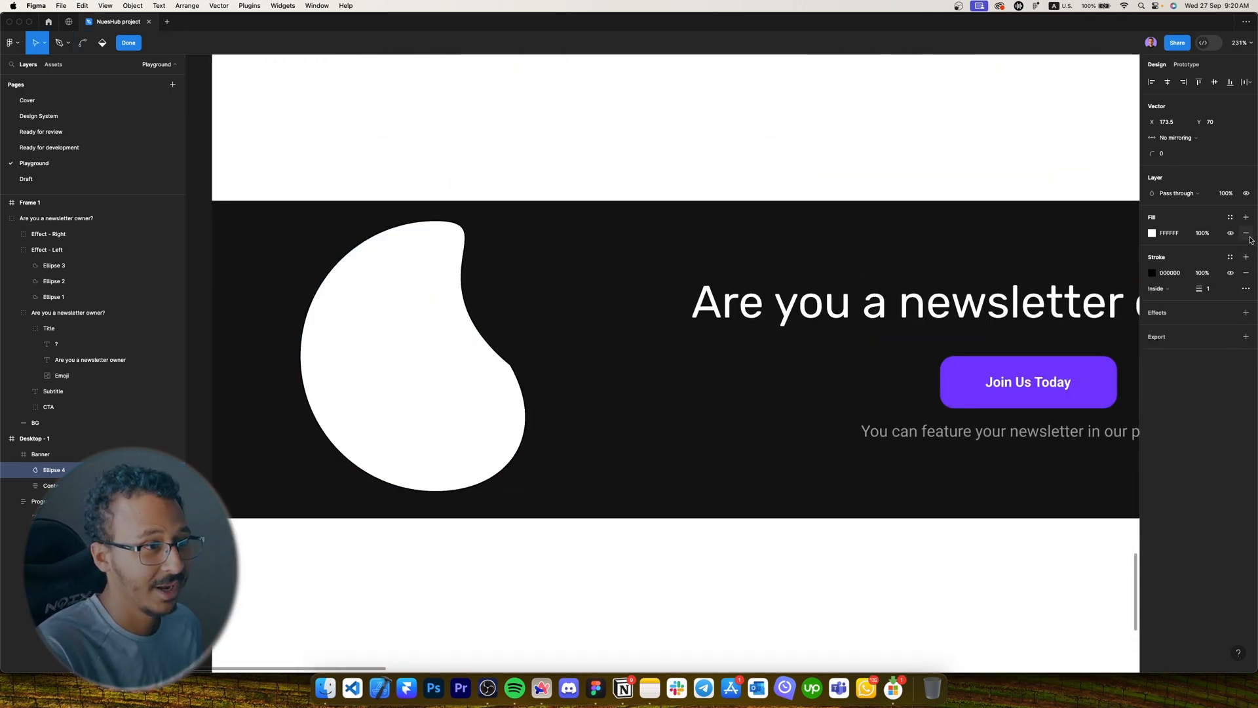
{"action": "left_click", "coordinate": [1246, 232]}
{"action": "type", "text": "FFFFFF"}
{"action": "key", "text": "Return"}
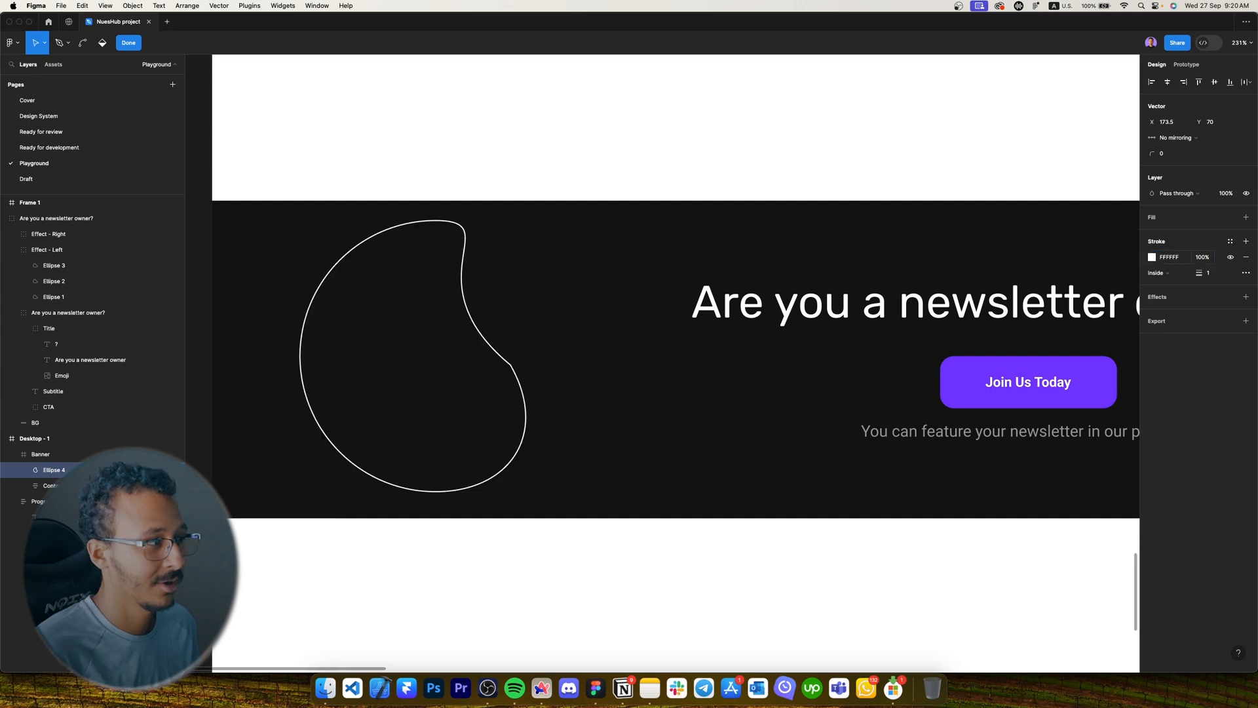
{"action": "scroll", "coordinate": [398, 483], "scroll_direction": "up", "scroll_amount": 5}
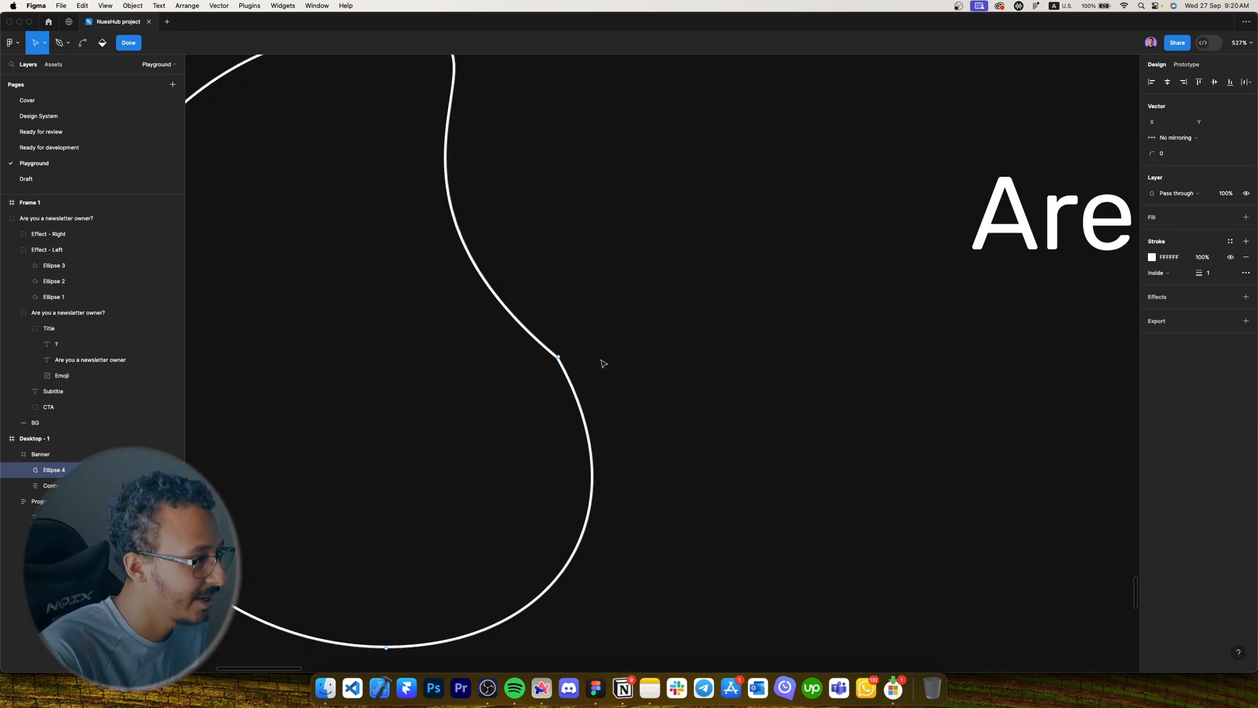
{"action": "key", "text": "Escape"}
Smooth the outline's sharp corner with the bend tool.
{"action": "scroll", "coordinate": [554, 371], "scroll_direction": "up", "scroll_amount": 4}
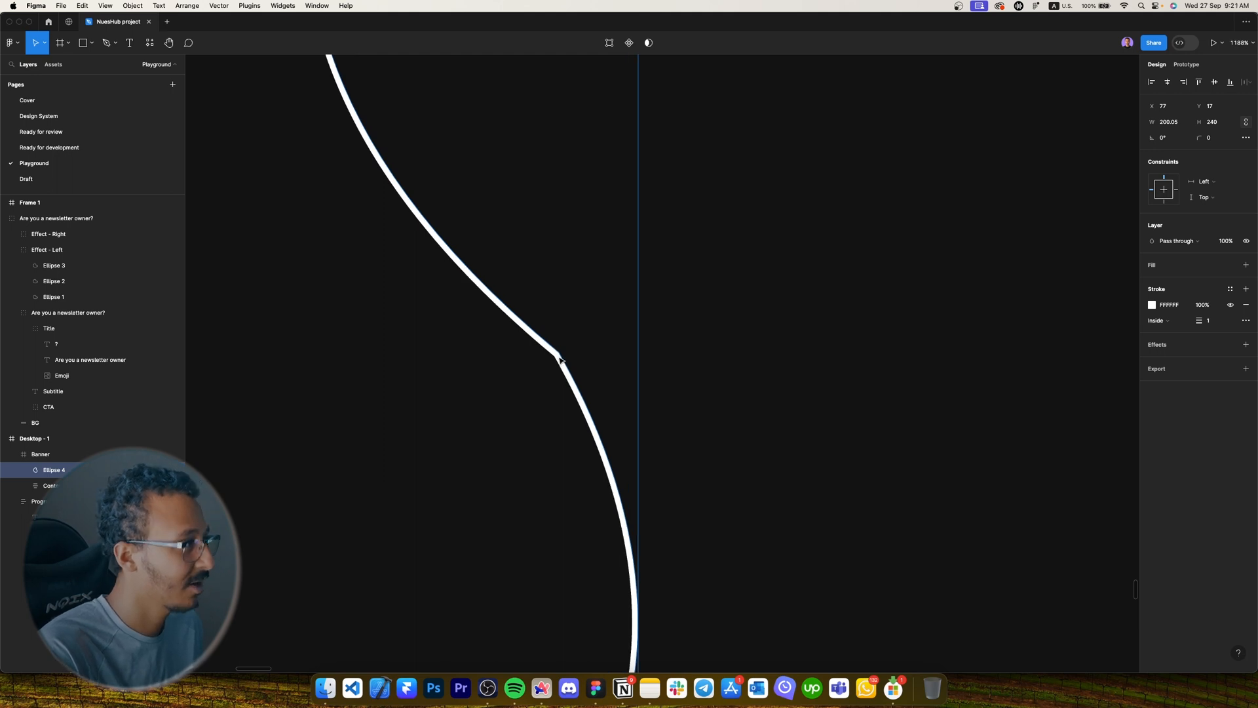
{"action": "scroll", "coordinate": [560, 358], "scroll_direction": "down", "scroll_amount": 7}
{"action": "key", "text": "Return"}
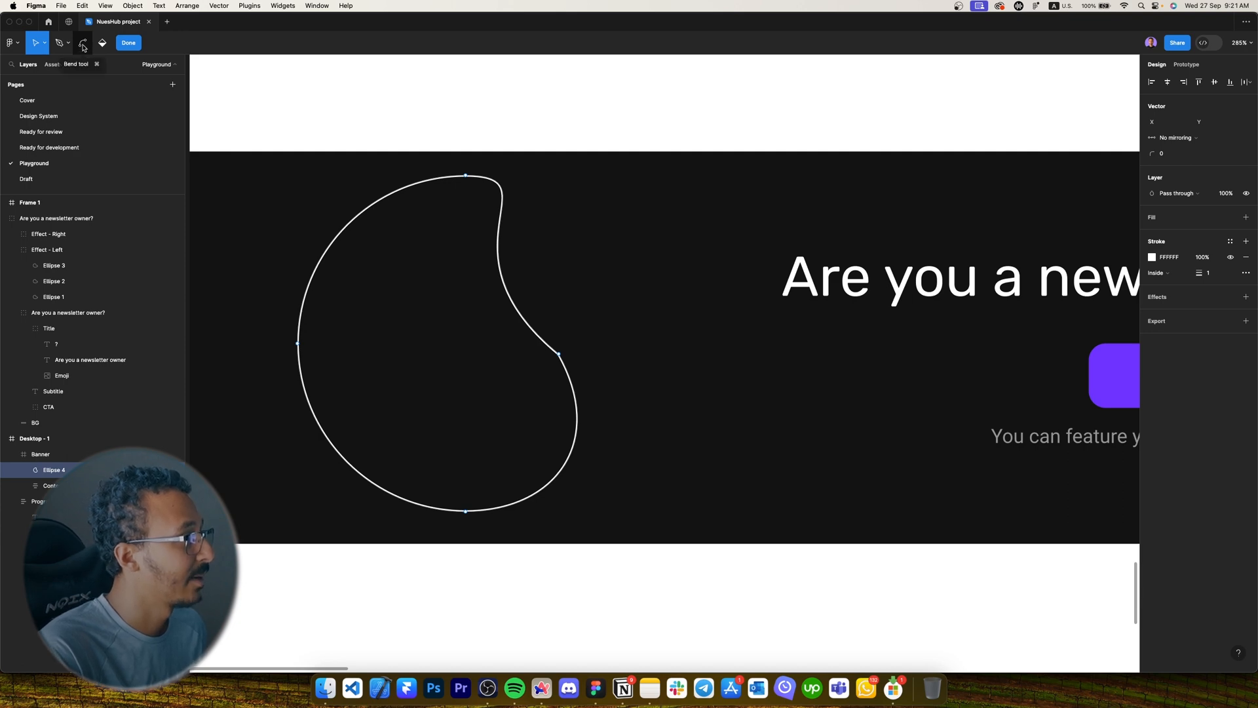
{"action": "left_click", "coordinate": [84, 44]}
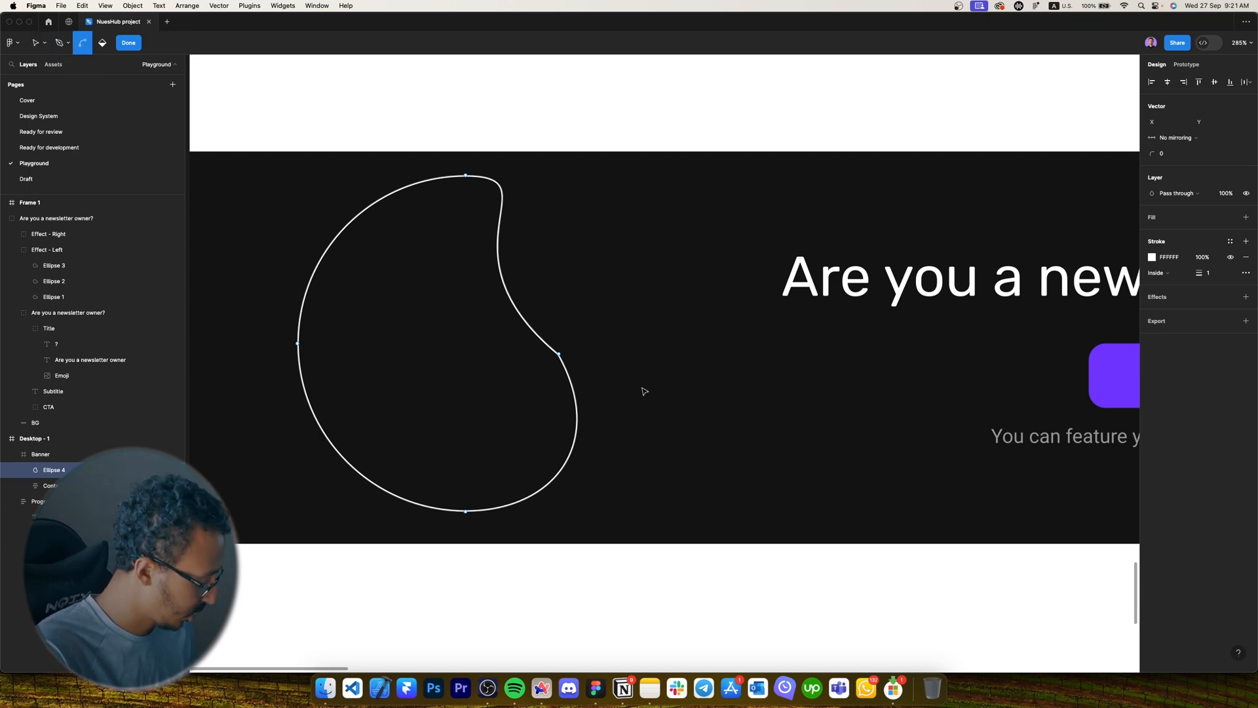
{"action": "left_click", "coordinate": [561, 356]}
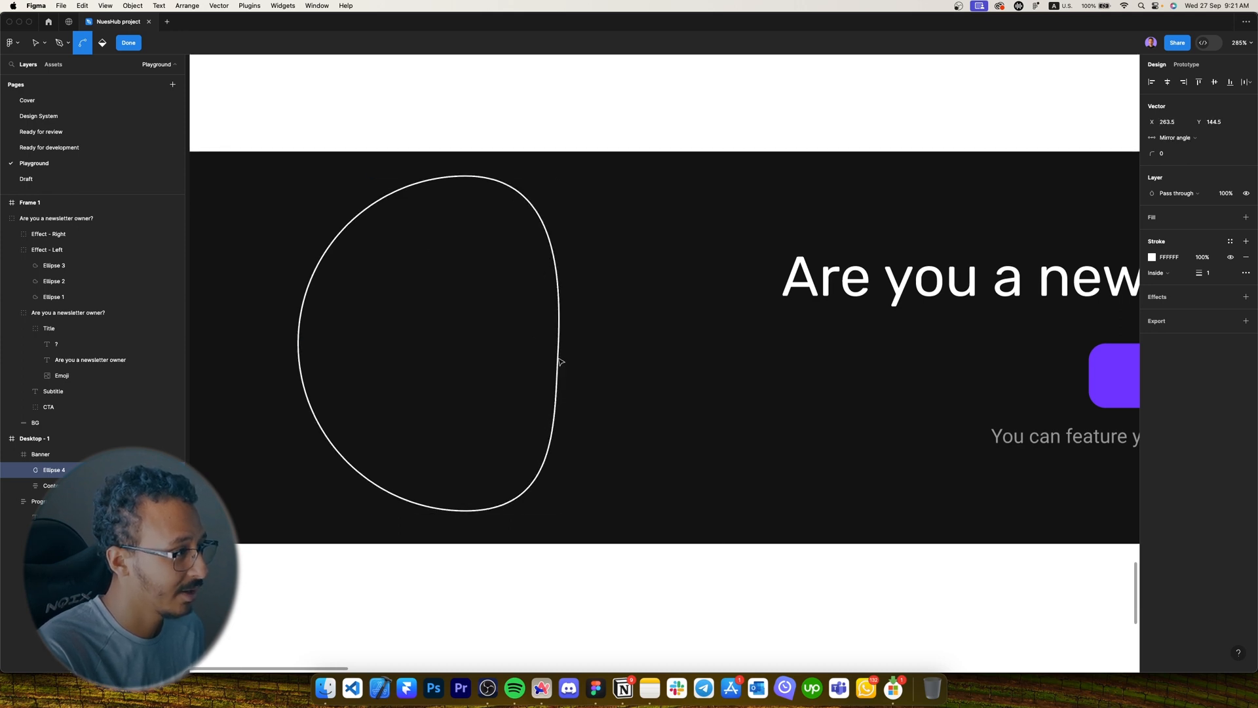
{"action": "key", "text": "super+a"}
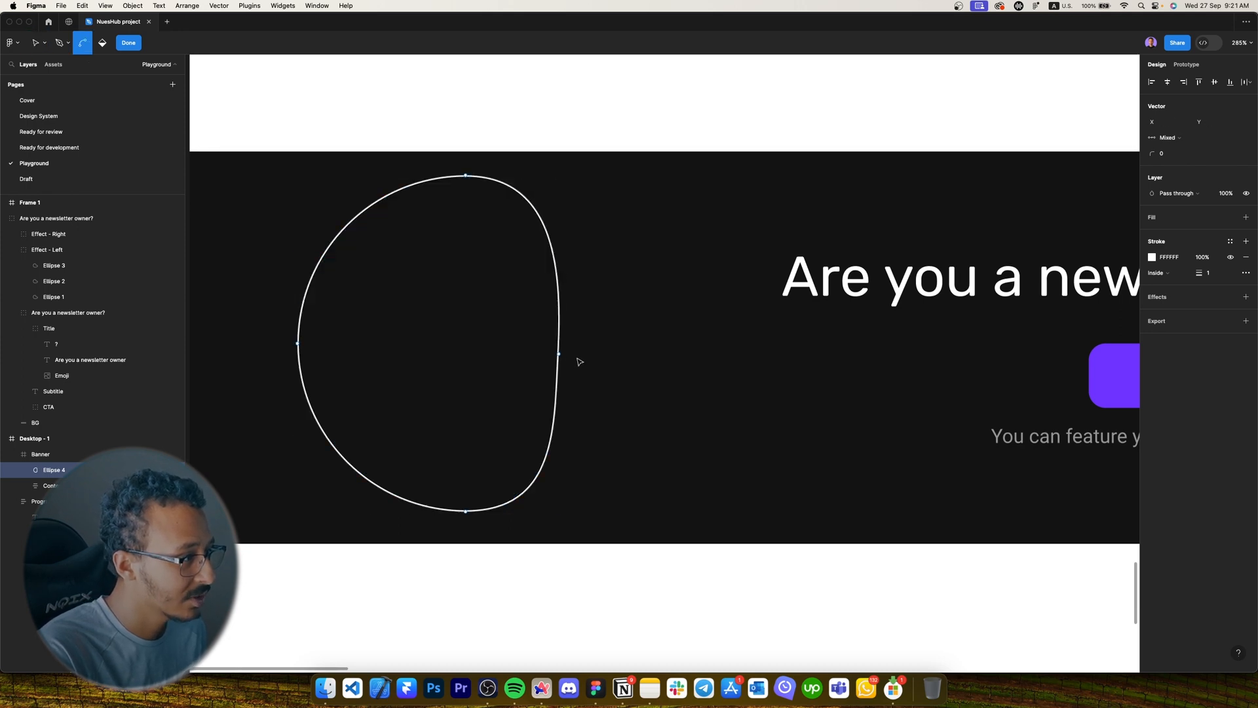
{"action": "key", "text": "Escape"}
{"action": "scroll", "coordinate": [577, 360], "scroll_direction": "up", "scroll_amount": 3}
{"action": "scroll", "coordinate": [577, 361], "scroll_direction": "down", "scroll_amount": 5}
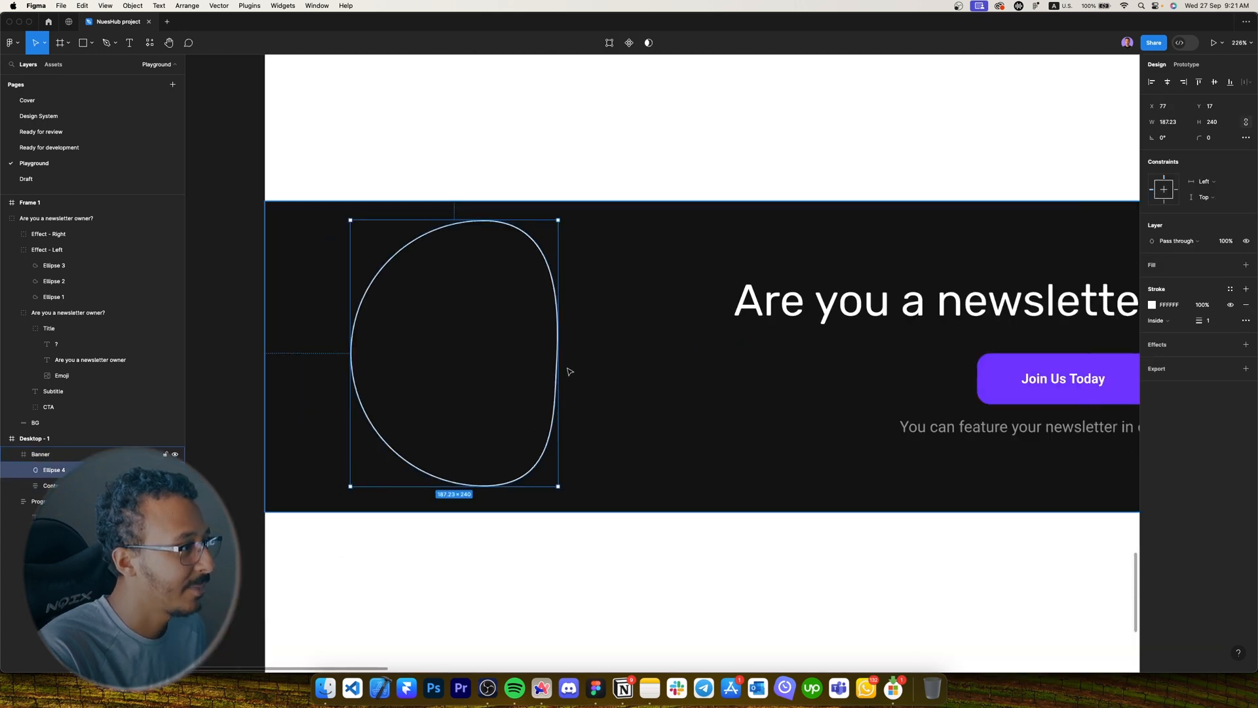
Bend the ellipse's right side inward into a crescent and drag a copy to the left.
{"action": "key", "text": "Return"}
{"action": "left_click", "coordinate": [557, 362]}
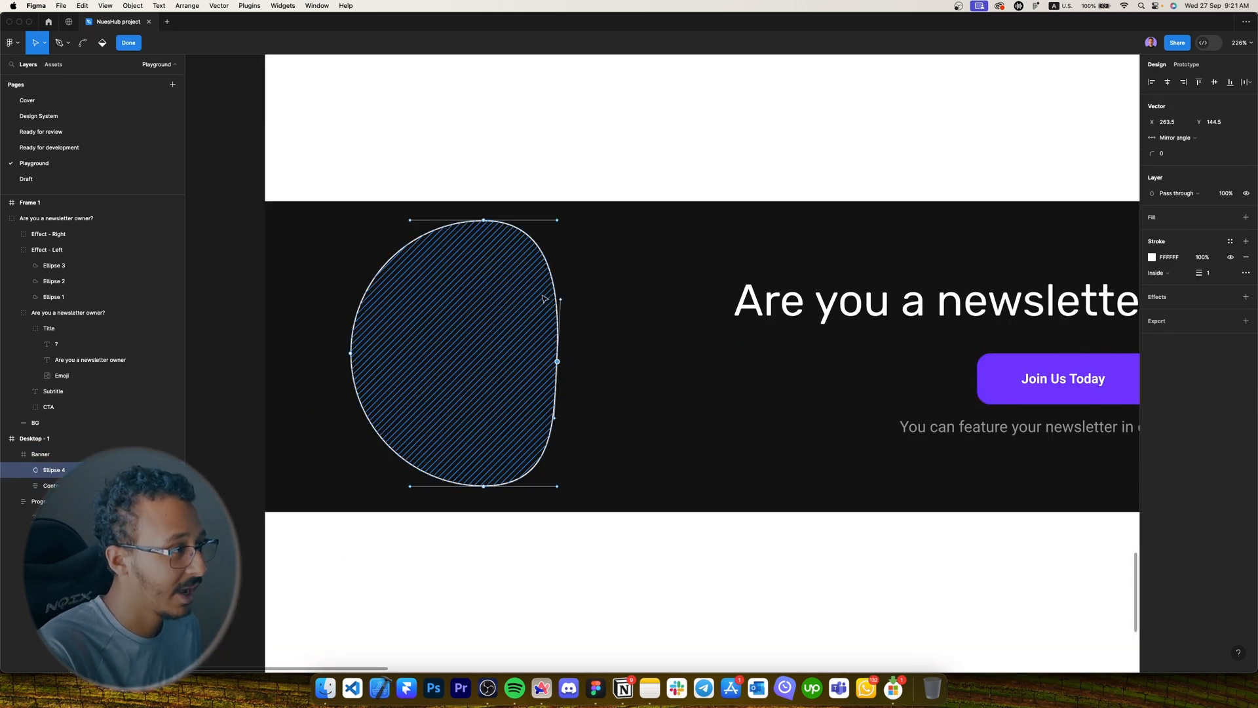
{"action": "left_click_drag", "start_coordinate": [560, 301], "coordinate": [480, 317]}
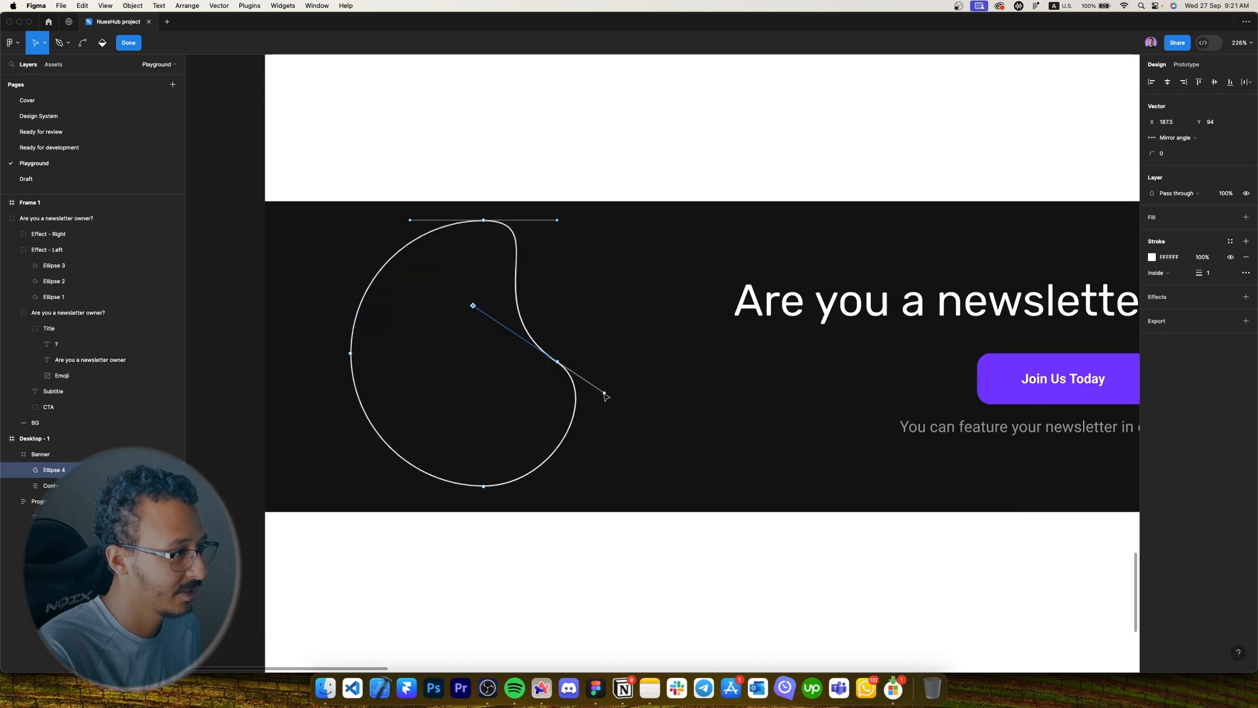
{"action": "left_click_drag", "start_coordinate": [604, 395], "coordinate": [610, 422]}
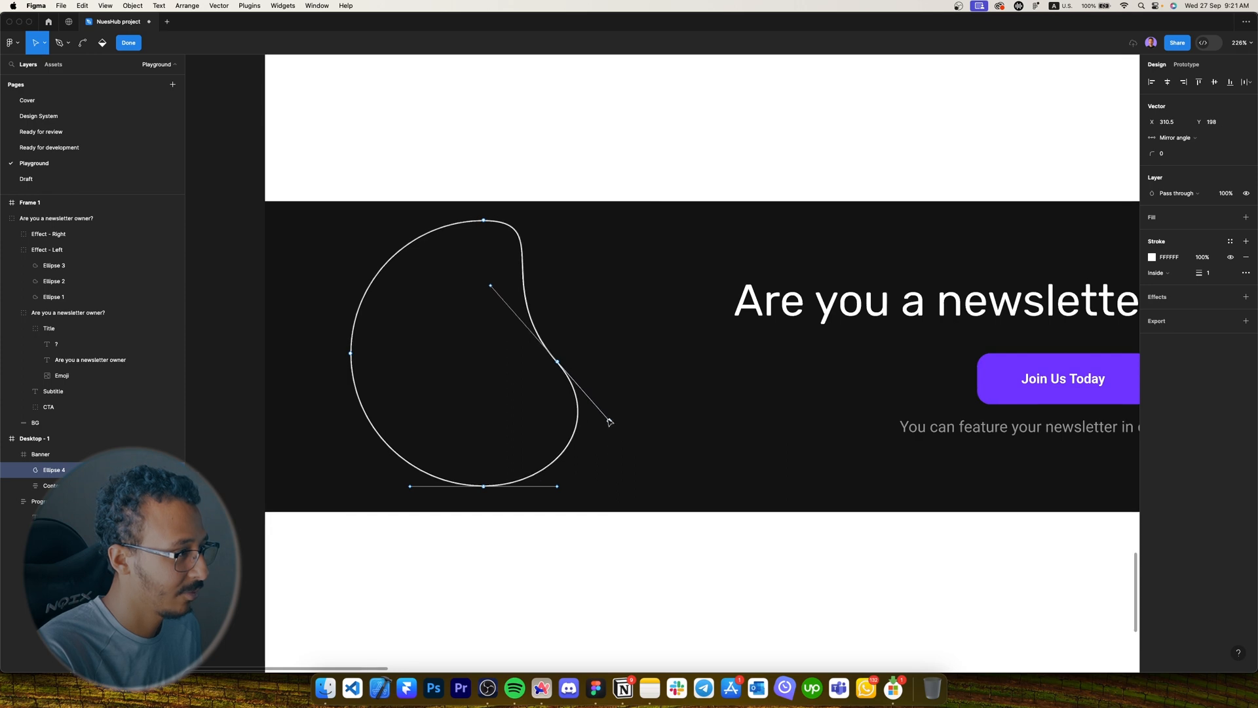
{"action": "left_click_drag", "start_coordinate": [565, 369], "coordinate": [522, 386]}
{"action": "mouse_move", "coordinate": [448, 303]}
{"action": "left_mouse_down"}
{"action": "mouse_move", "coordinate": [463, 304]}
{"action": "mouse_move", "coordinate": [444, 343]}
{"action": "mouse_move", "coordinate": [351, 318]}
{"action": "mouse_move", "coordinate": [350, 343]}
{"action": "mouse_move", "coordinate": [330, 362]}
{"action": "mouse_move", "coordinate": [298, 358]}
{"action": "mouse_move", "coordinate": [306, 338]}
{"action": "mouse_move", "coordinate": [346, 340]}
{"action": "left_mouse_up"}
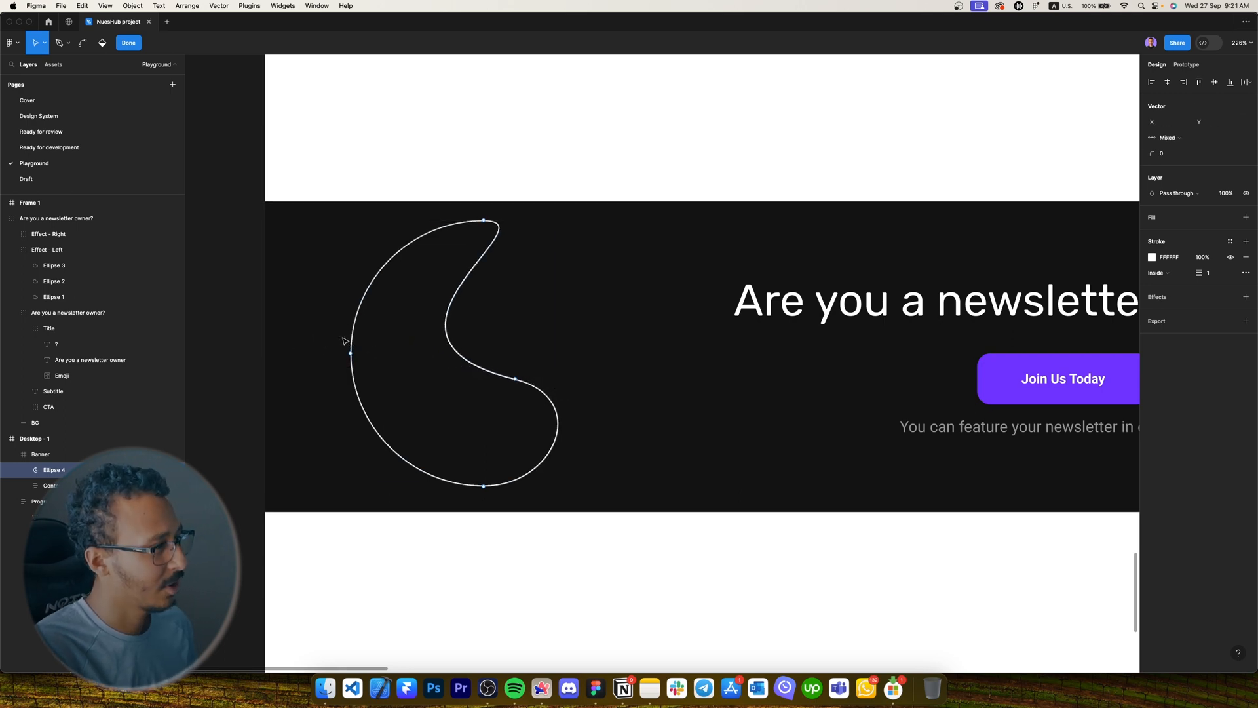
{"action": "key", "text": "Escape"}
{"action": "left_click_drag", "start_coordinate": [429, 367], "coordinate": [365, 386]}
Add a third crescent copy and enlarge the leftmost crescent to 207×264, centred vertically.
{"action": "key", "text": "super+d"}
{"action": "left_click", "coordinate": [528, 546]}
{"action": "scroll", "coordinate": [402, 483], "scroll_direction": "down", "scroll_amount": 5}
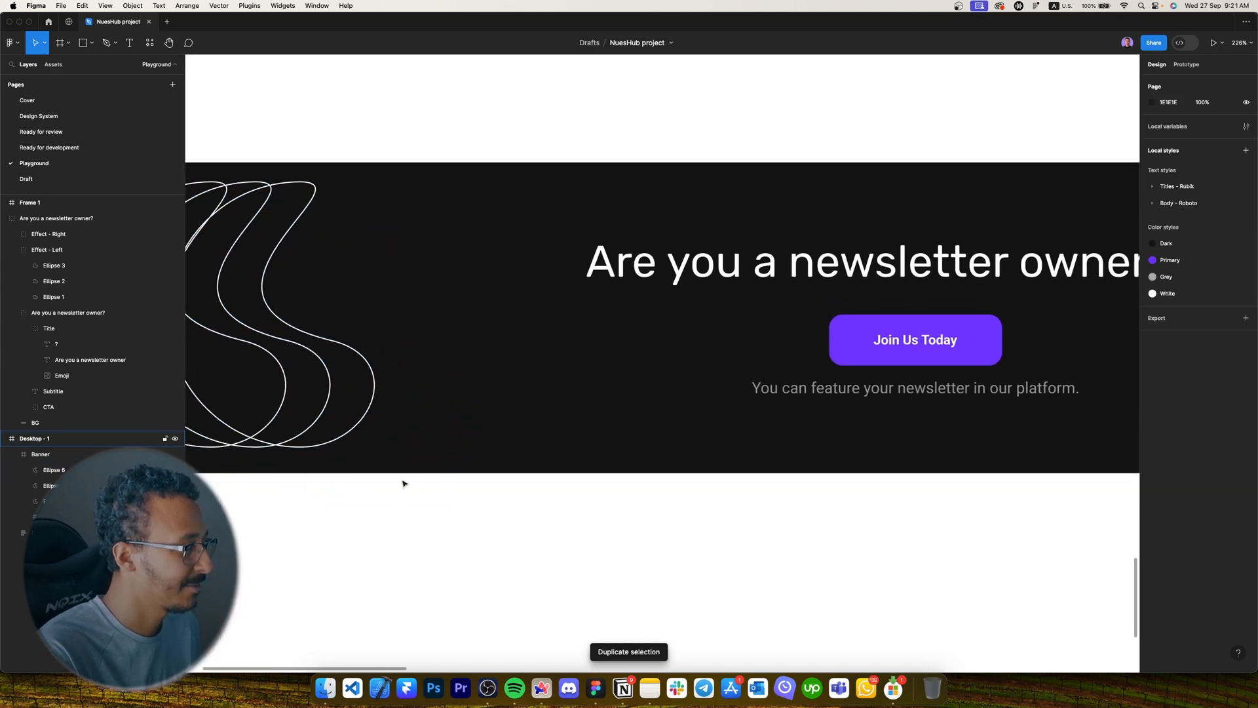
{"action": "scroll", "coordinate": [402, 483], "scroll_direction": "up", "scroll_amount": 5}
{"action": "scroll", "coordinate": [393, 460], "scroll_direction": "up", "scroll_amount": 3}
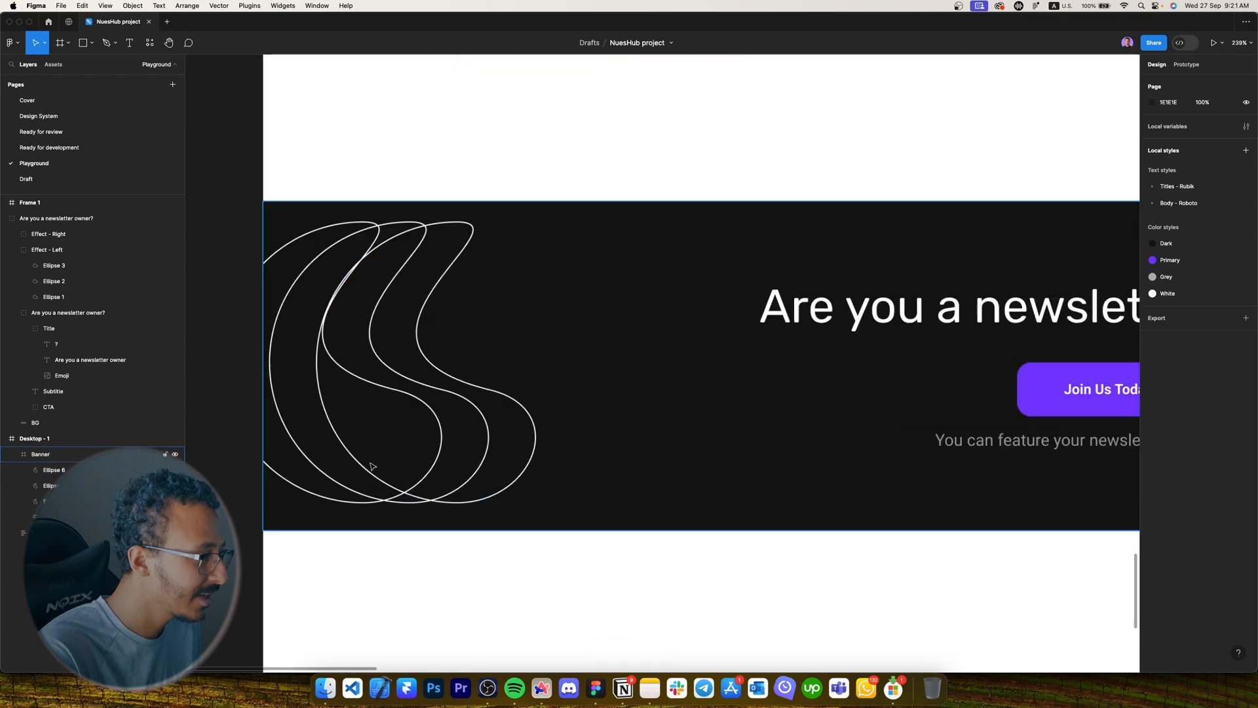
{"action": "left_click", "coordinate": [412, 466]}
{"action": "left_click", "coordinate": [412, 466]}
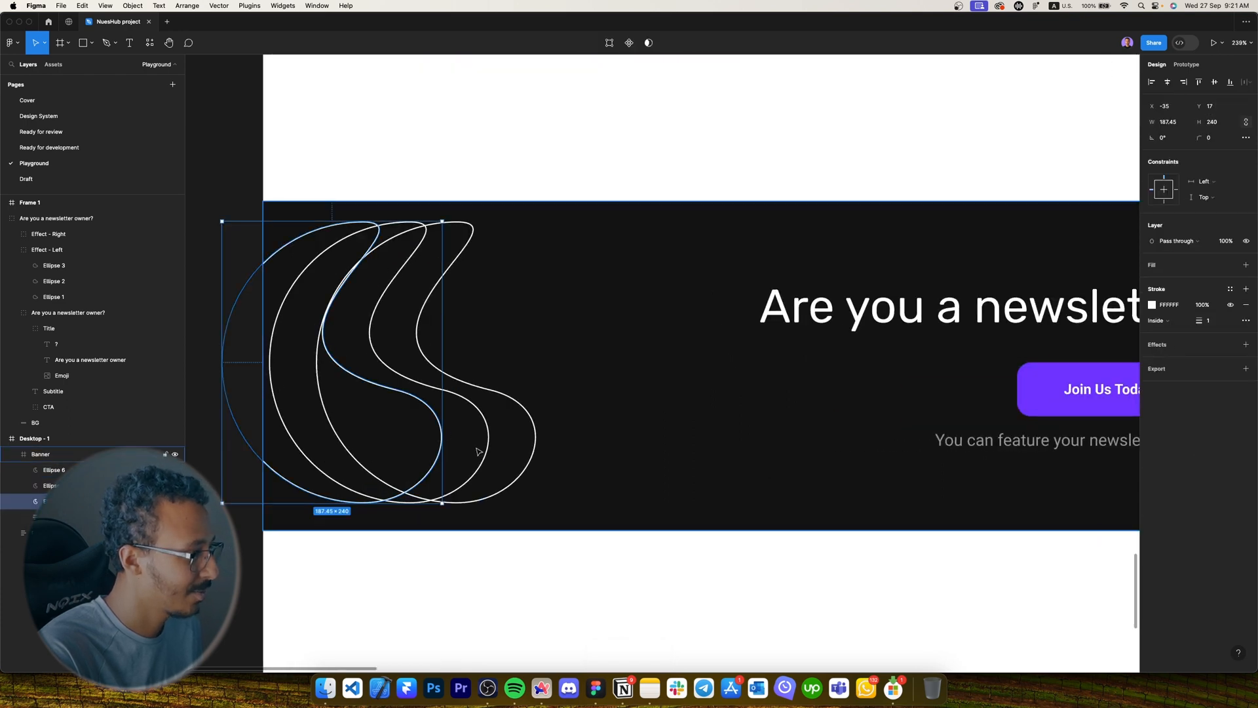
{"action": "mouse_move", "coordinate": [439, 465]}
{"action": "left_mouse_down"}
{"action": "mouse_move", "coordinate": [485, 452]}
{"action": "mouse_move", "coordinate": [460, 454]}
{"action": "left_mouse_up"}
{"action": "left_click_drag", "start_coordinate": [463, 504], "coordinate": [366, 488]}
Shrink the right crescent to 156×200, move it left, and group all three crescents.
{"action": "left_click", "coordinate": [533, 471]}
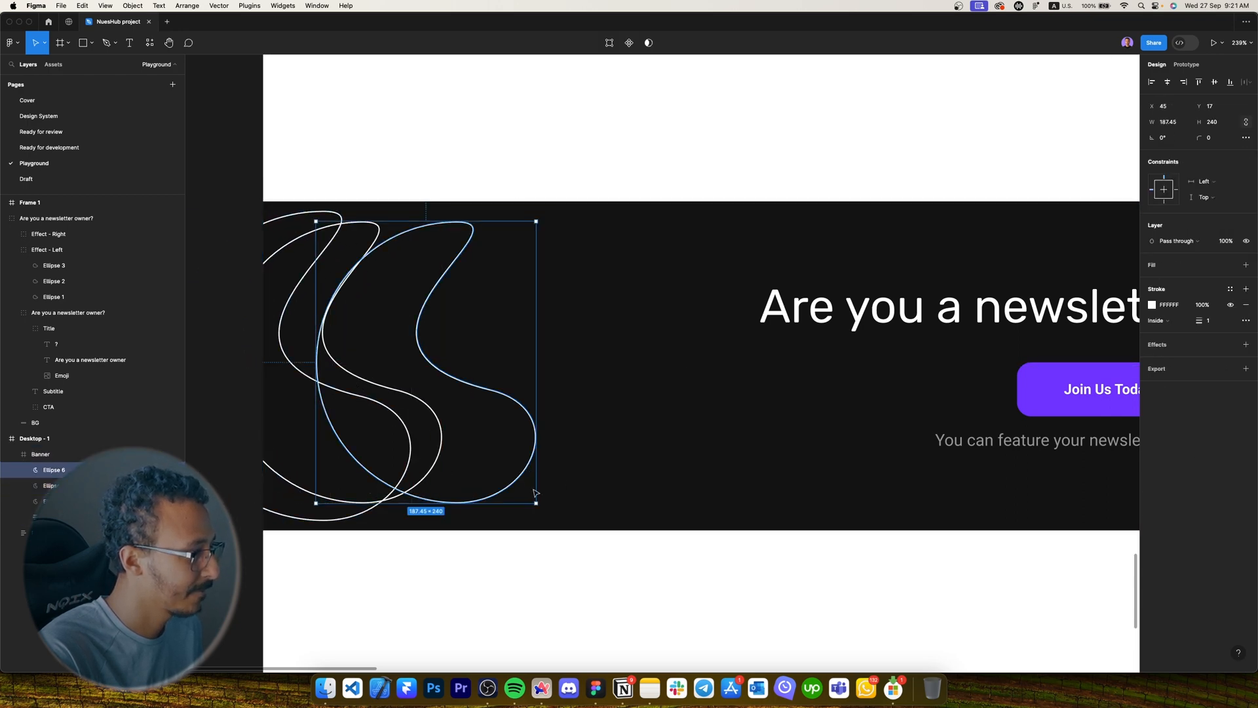
{"action": "left_click_drag", "start_coordinate": [536, 504], "coordinate": [427, 460]}
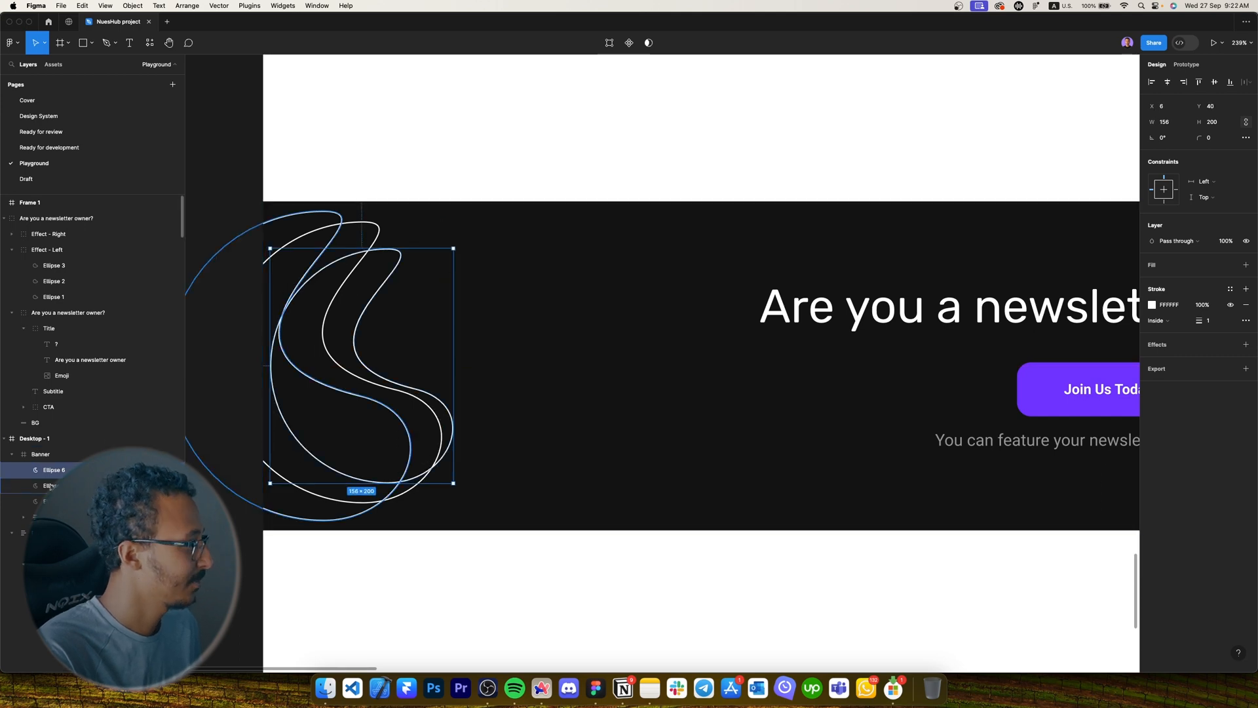
{"action": "left_click", "coordinate": [72, 501], "text": "shift"}
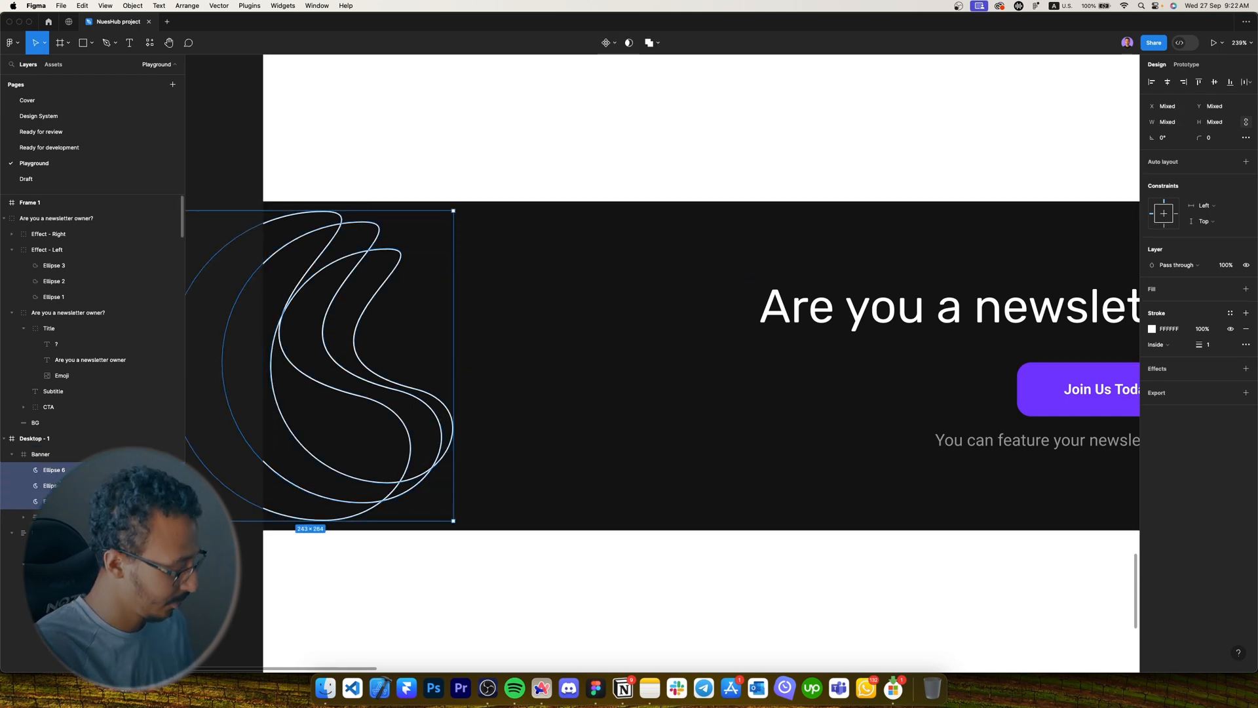
{"action": "key", "text": "super+g"}
Try lower opacities (60%, 12%, 32%) on the crescent group, then restore it to 100%.
{"action": "key", "text": "5"}
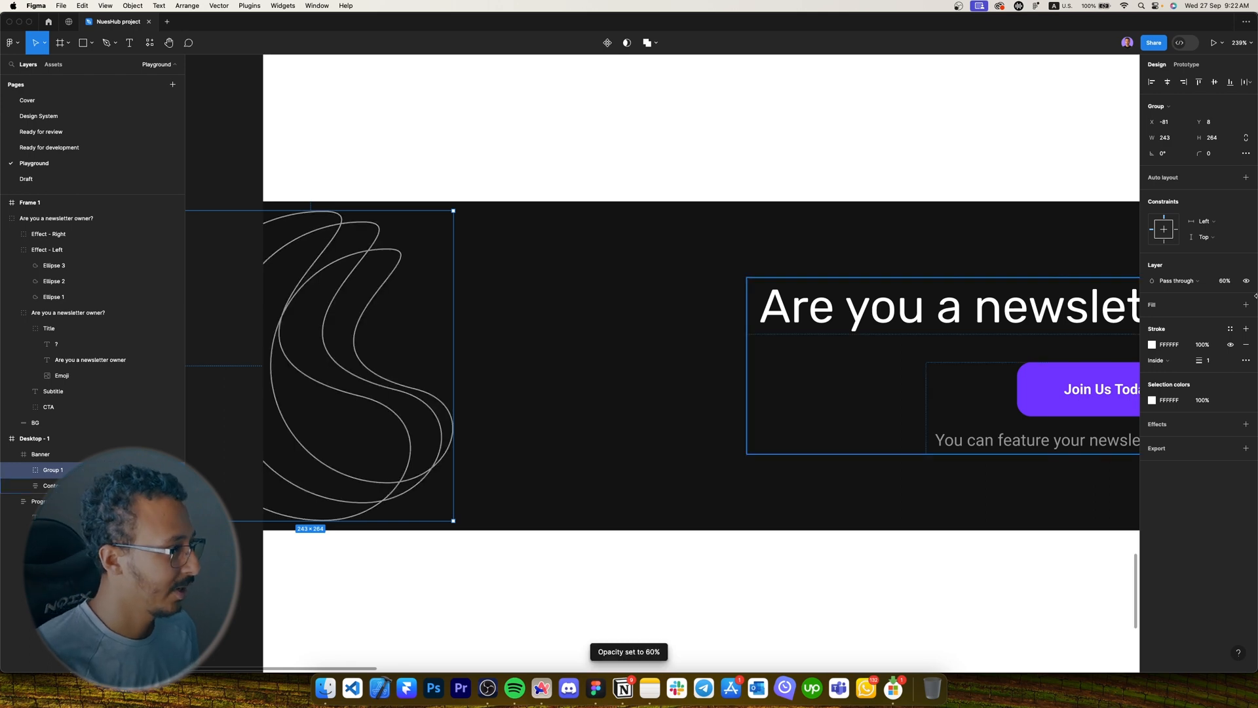
{"action": "key", "text": "1"}
{"action": "key", "text": "8"}
{"action": "key", "text": "6"}
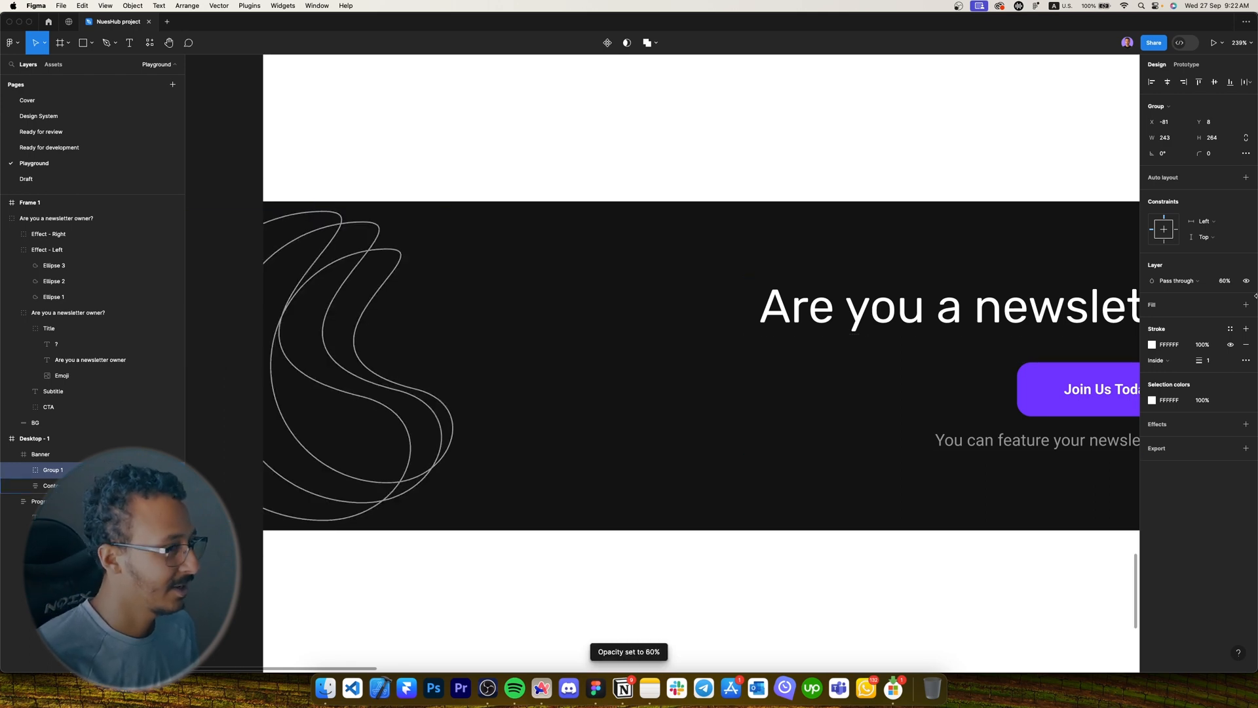
{"action": "key", "text": "1"}
{"action": "key", "text": "2"}
{"action": "key", "text": "3"}
{"action": "key", "text": "2"}
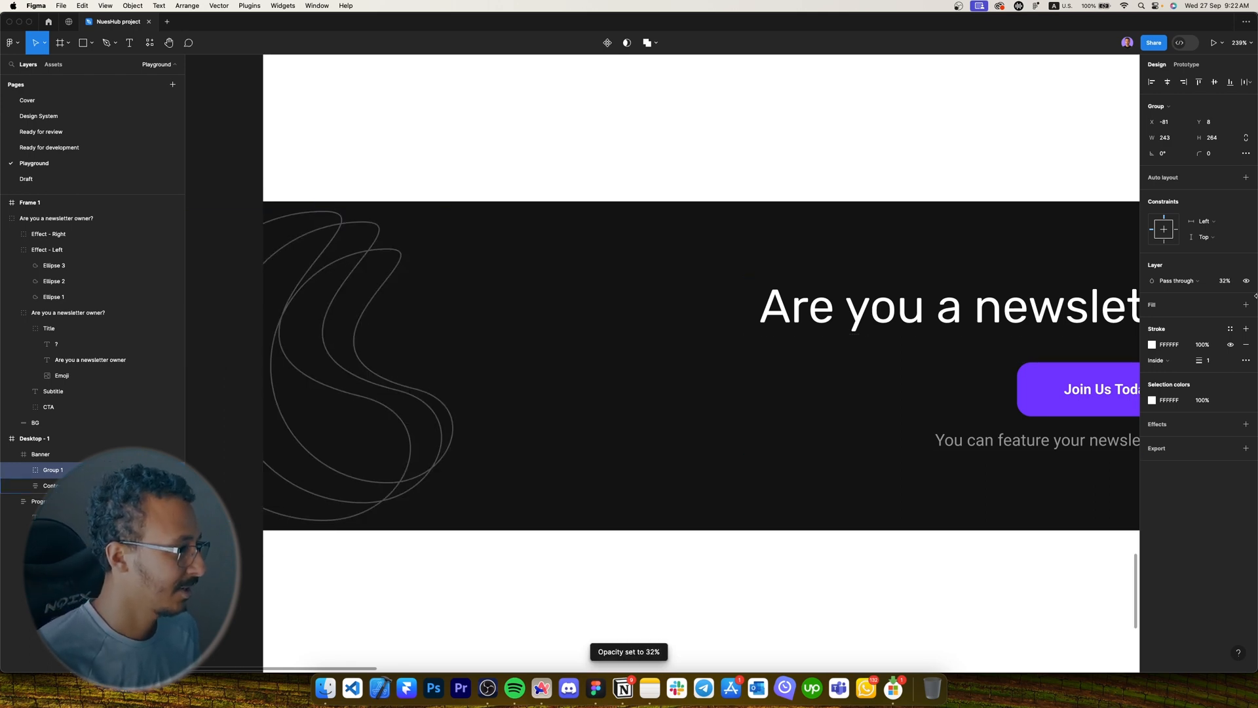
{"action": "key", "text": "0"}
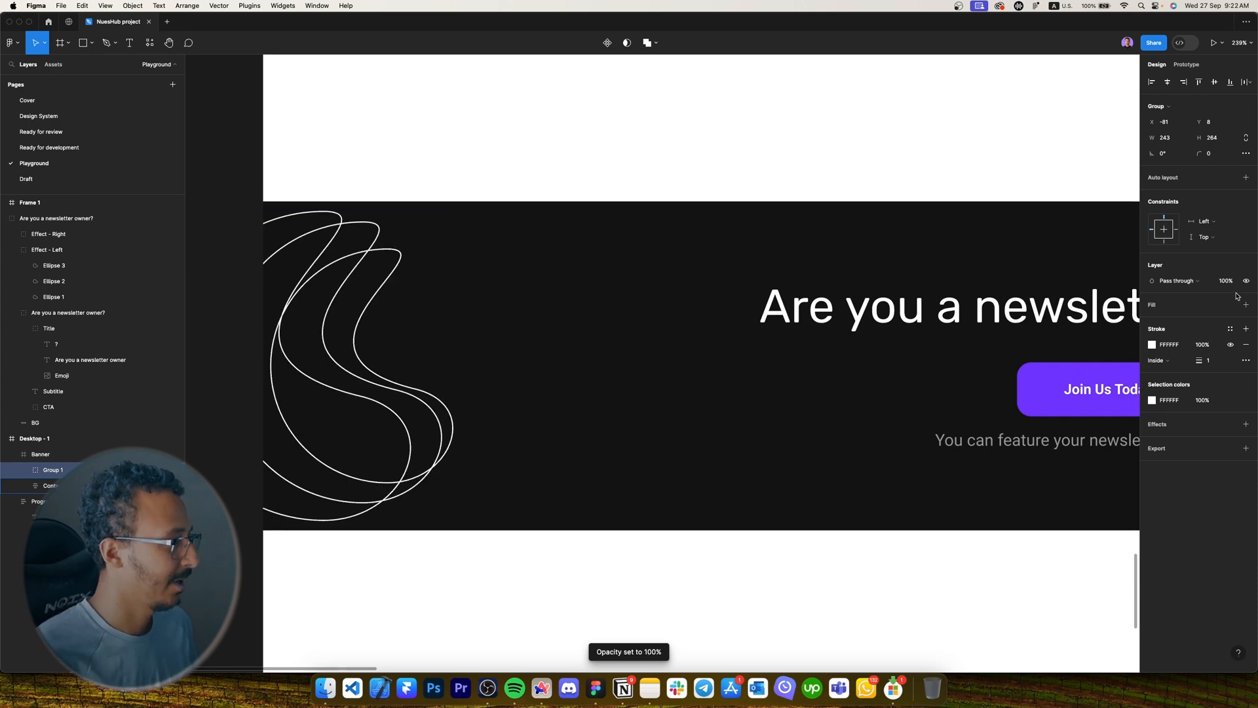
Shift the crescent group left and place a 180°-rotated copy at the banner's right edge.
{"action": "left_click_drag", "start_coordinate": [387, 348], "coordinate": [358, 349]}
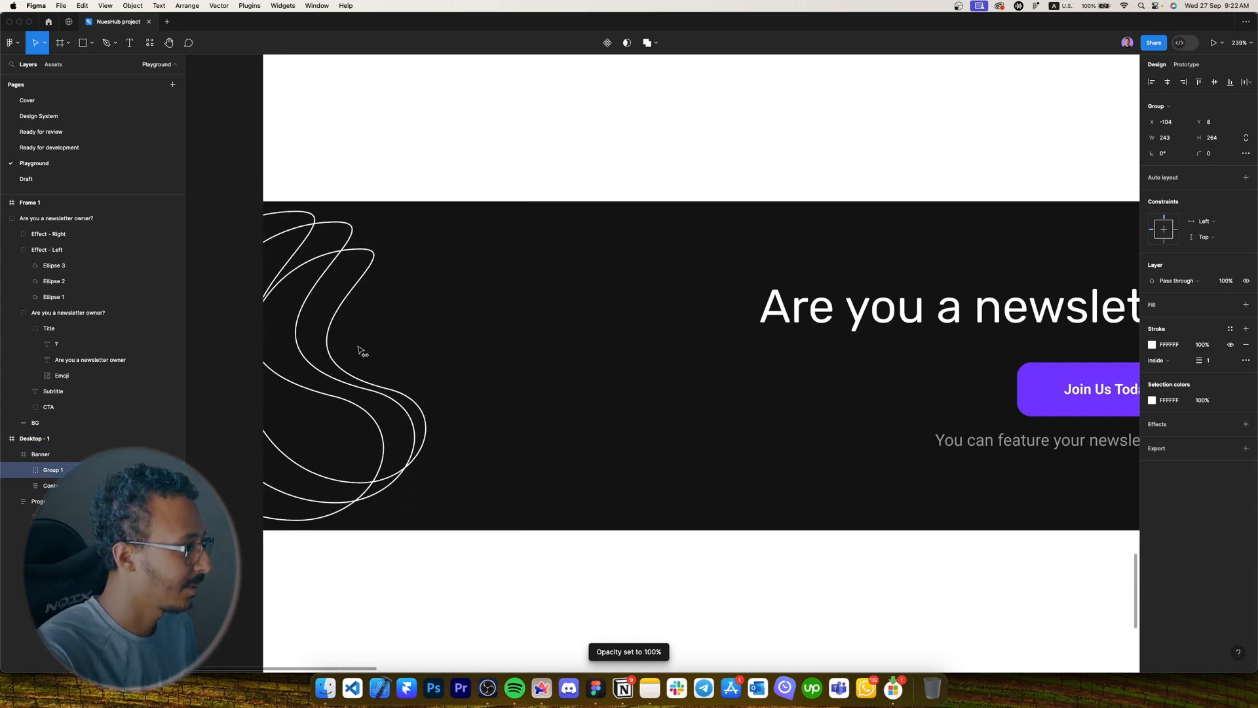
{"action": "scroll", "coordinate": [429, 225], "scroll_direction": "down", "scroll_amount": 5}
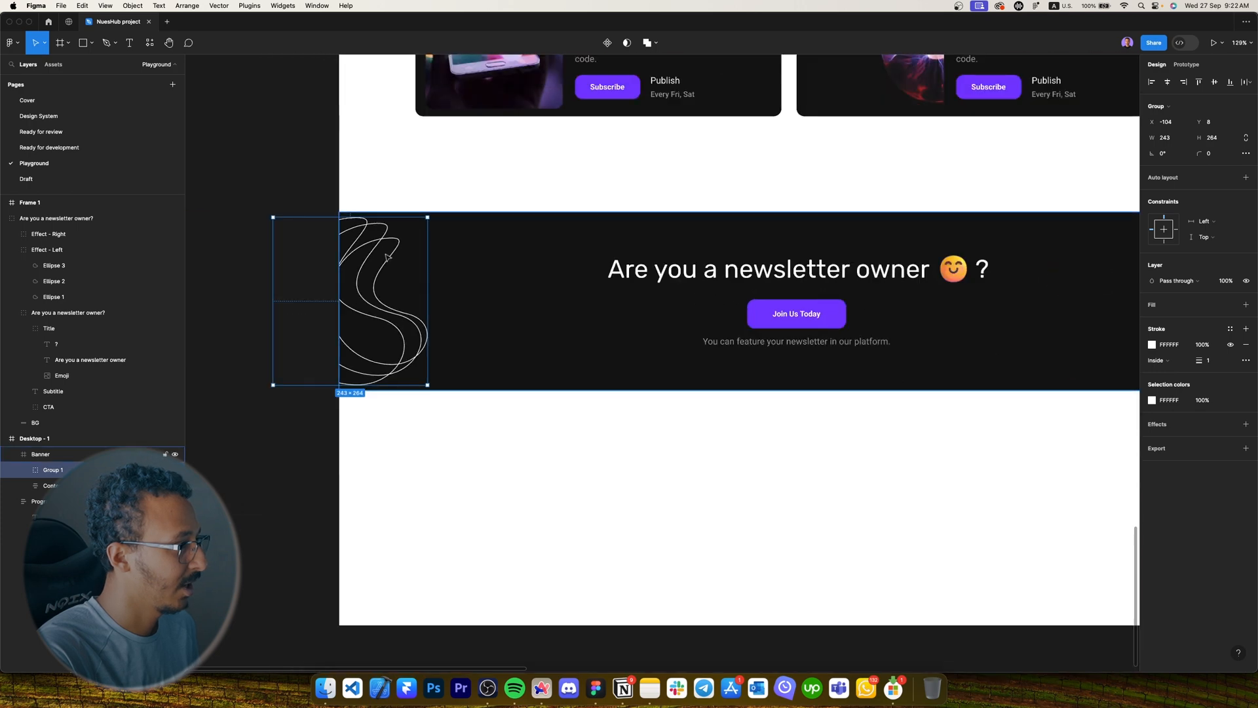
{"action": "key", "text": "super+d"}
{"action": "scroll", "coordinate": [415, 260], "scroll_direction": "down", "scroll_amount": 5}
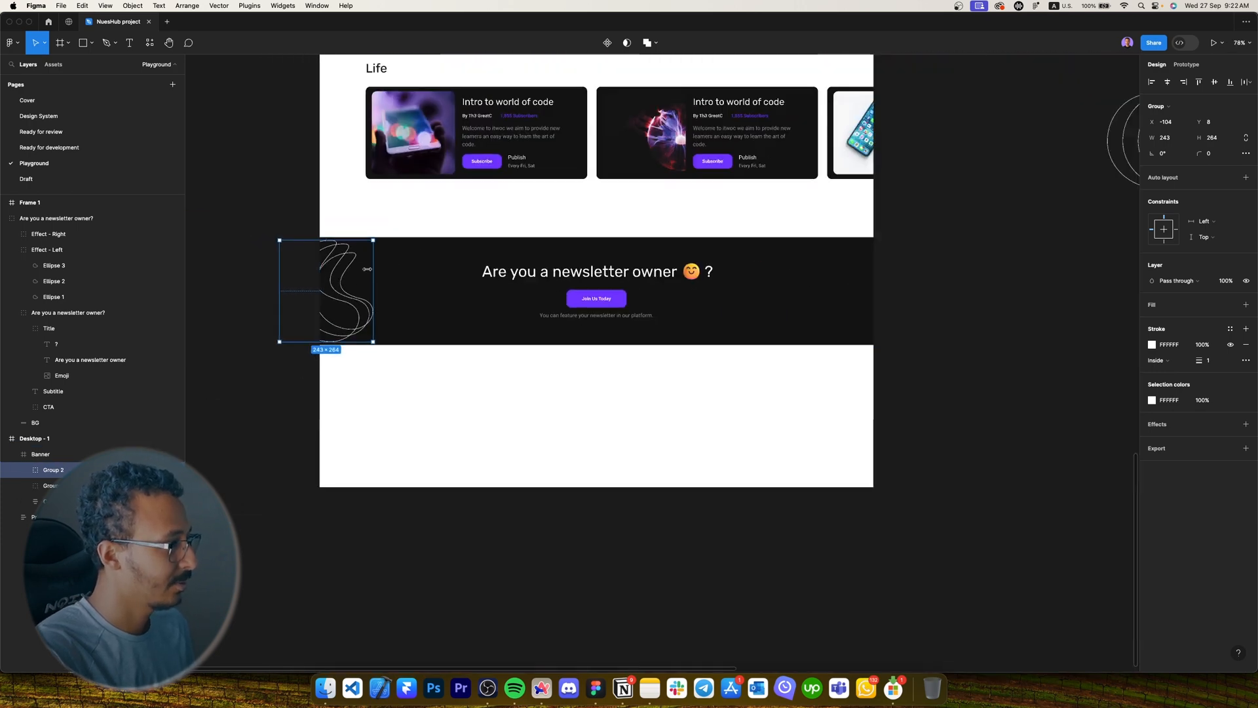
{"action": "left_click_drag", "start_coordinate": [342, 278], "coordinate": [841, 279]}
{"action": "scroll", "coordinate": [850, 261], "scroll_direction": "up", "scroll_amount": 5}
{"action": "left_click_drag", "start_coordinate": [872, 211], "coordinate": [628, 482]}
{"action": "left_click_drag", "start_coordinate": [785, 396], "coordinate": [854, 389]}
Clear the selection and pan to bring the earlier wavy shapes into view.
{"action": "scroll", "coordinate": [853, 388], "scroll_direction": "down", "scroll_amount": 5}
{"action": "left_click", "coordinate": [813, 476]}
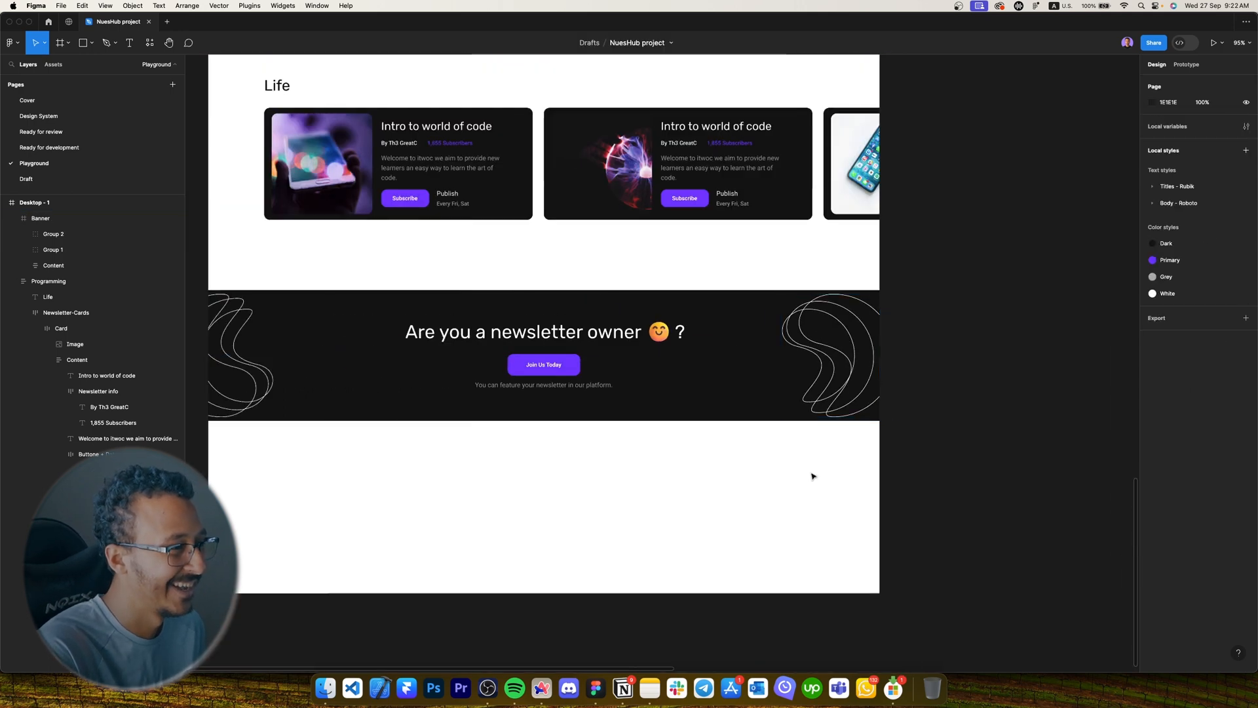
{"action": "mouse_move", "coordinate": [766, 474]}
{"action": "left_mouse_down"}
{"action": "mouse_move", "coordinate": [795, 472]}
{"action": "mouse_move", "coordinate": [743, 478]}
{"action": "left_mouse_up"}
{"action": "left_click_drag", "start_coordinate": [833, 399], "coordinate": [640, 413]}
{"action": "left_click_drag", "start_coordinate": [734, 372], "coordinate": [500, 421]}
{"action": "left_click", "coordinate": [824, 231]}
{"action": "left_click", "coordinate": [799, 246]}
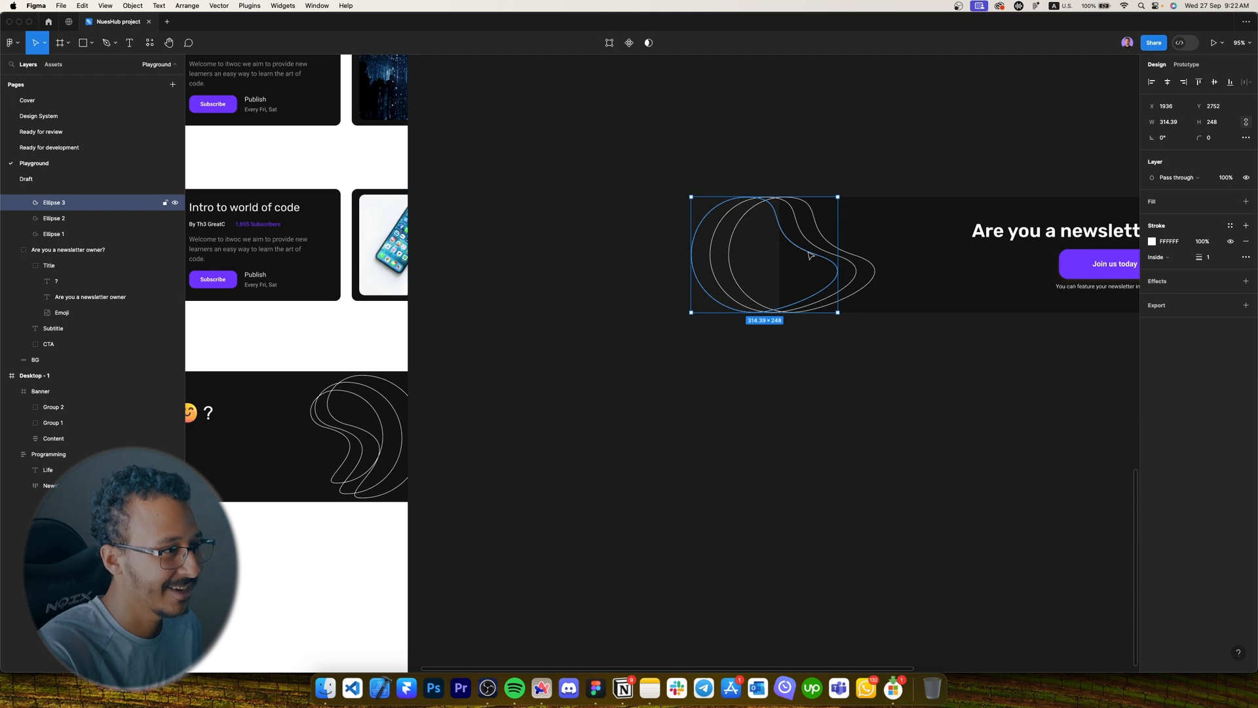
{"action": "double_click", "coordinate": [811, 255]}
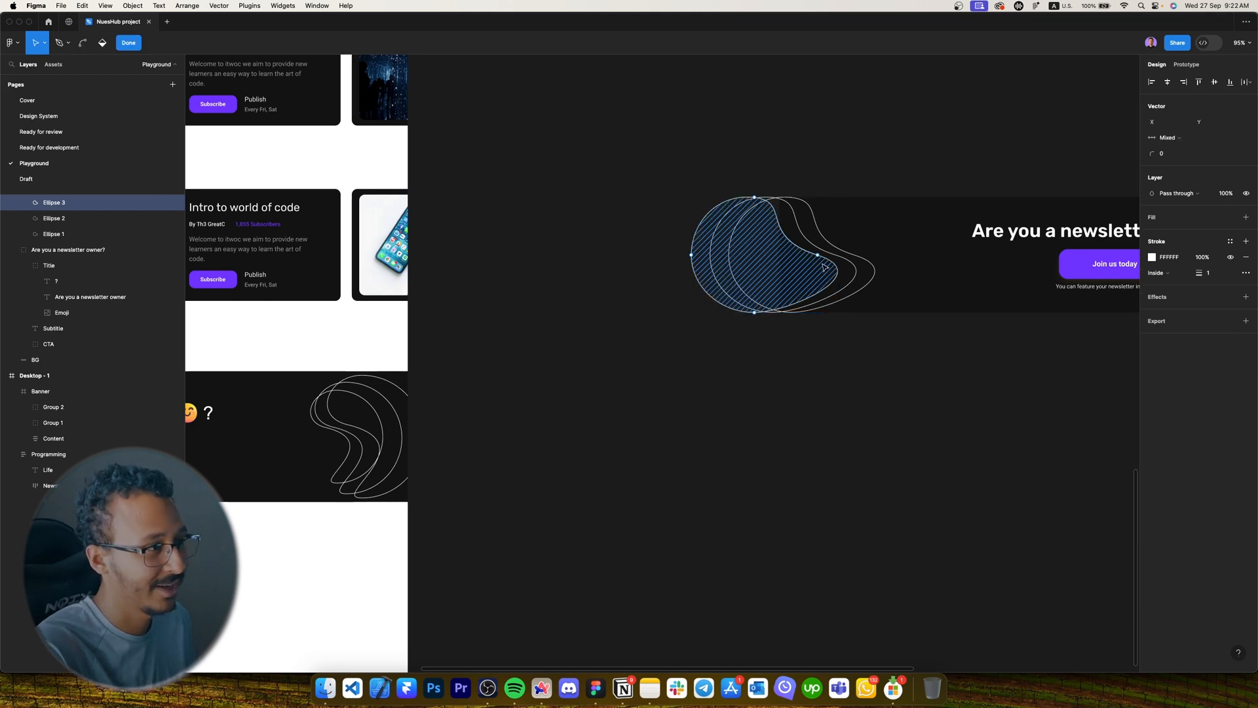
{"action": "scroll", "coordinate": [816, 253], "scroll_direction": "up", "scroll_amount": 5}
{"action": "left_click", "coordinate": [696, 157]}
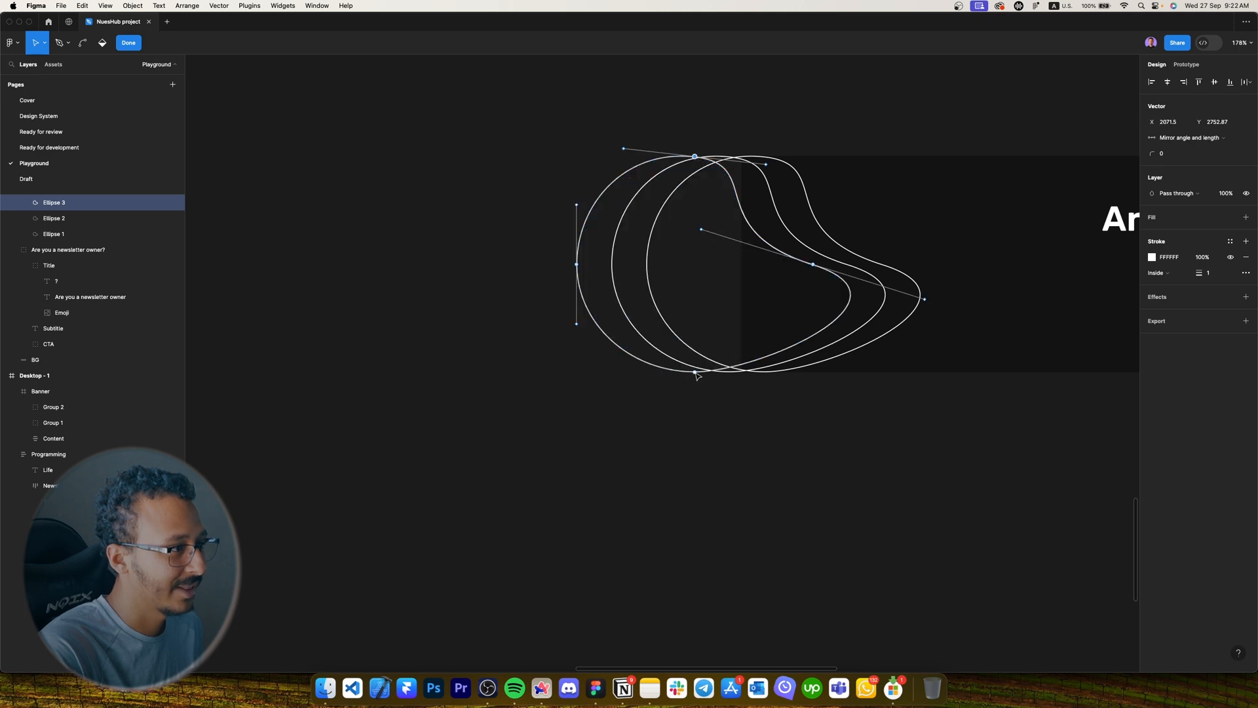
{"action": "key", "text": "Escape"}
{"action": "scroll", "coordinate": [732, 313], "scroll_direction": "down", "scroll_amount": 4}
{"action": "left_click", "coordinate": [486, 382]}
{"action": "scroll", "coordinate": [379, 337], "scroll_direction": "up", "scroll_amount": 5}
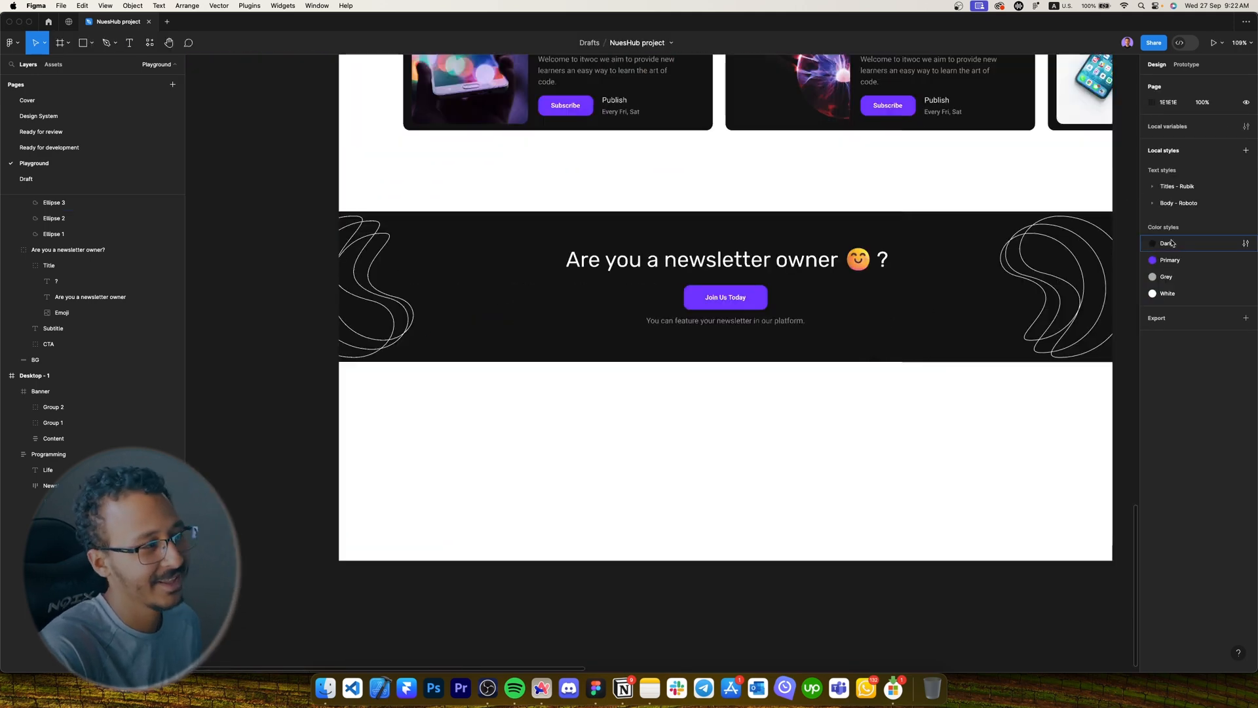
{"action": "left_click", "coordinate": [379, 335], "text": "super"}
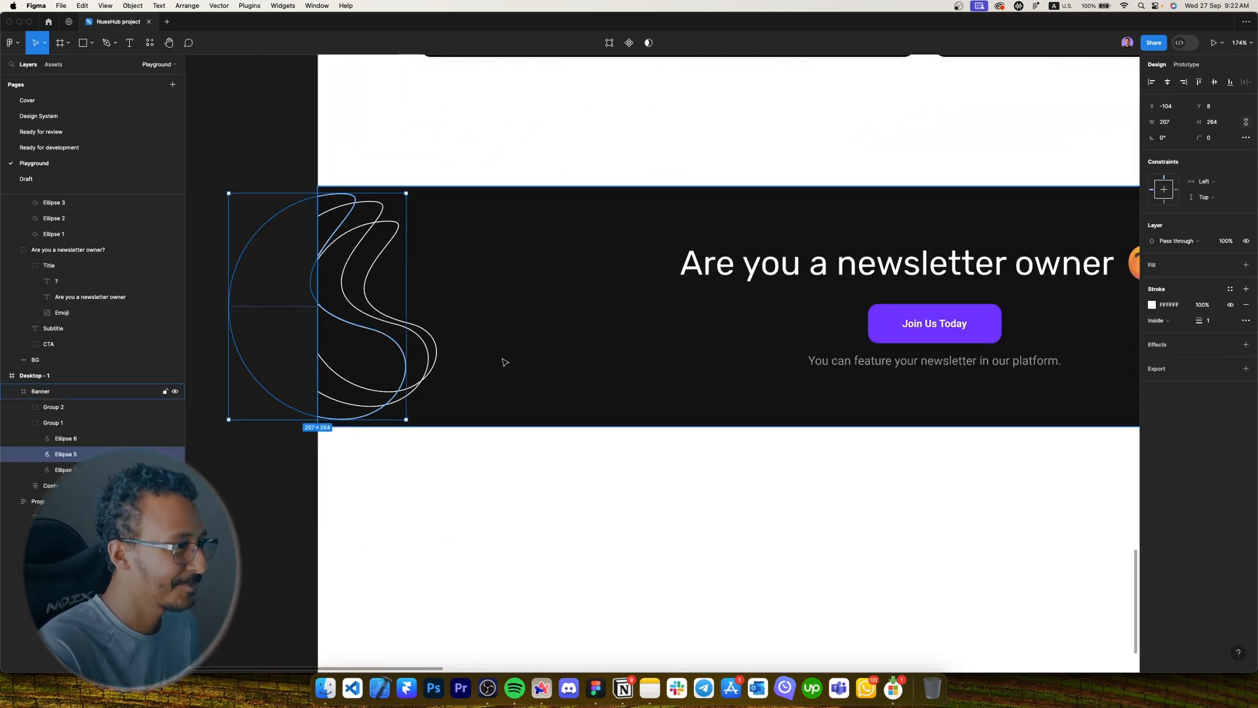
{"action": "scroll", "coordinate": [504, 358], "scroll_direction": "down", "scroll_amount": 5}
{"action": "left_click", "coordinate": [702, 433]}
{"action": "left_click", "coordinate": [748, 348]}
{"action": "scroll", "coordinate": [809, 351], "scroll_direction": "right", "scroll_amount": 1}
{"action": "left_click", "coordinate": [837, 438]}
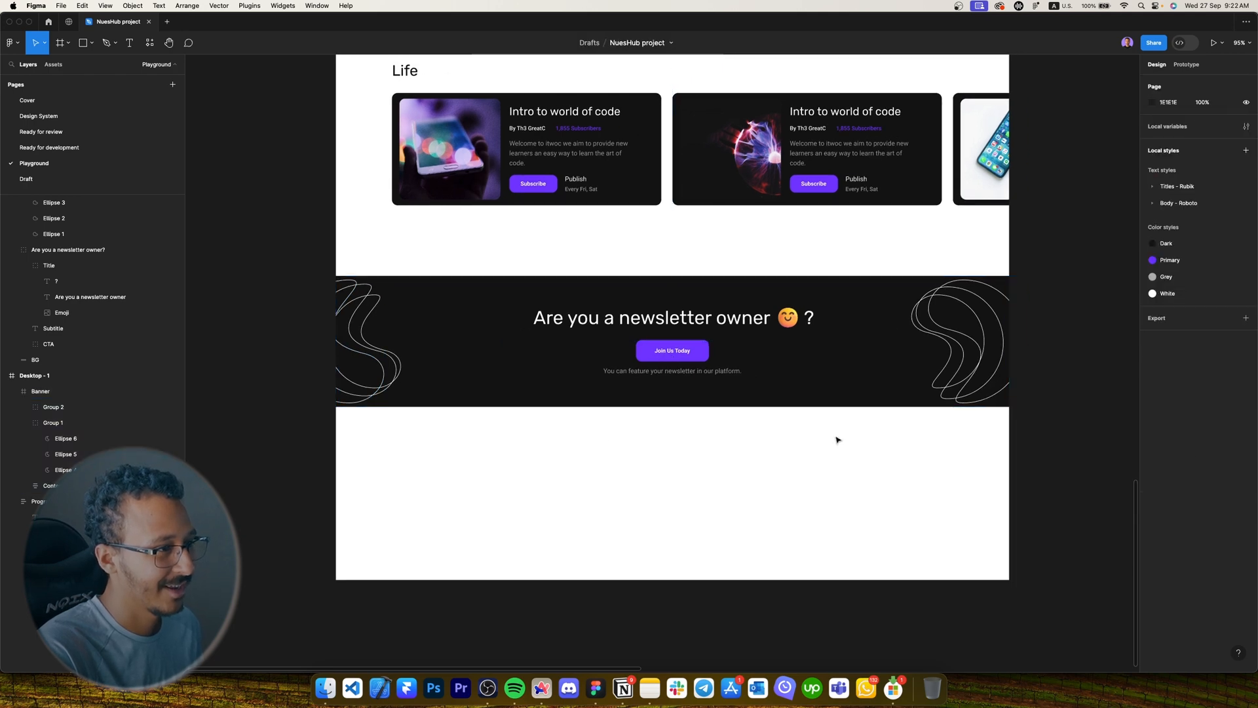
{"action": "left_click_drag", "start_coordinate": [814, 352], "coordinate": [815, 391]}
{"action": "key", "text": "super+z"}
{"action": "left_click_drag", "start_coordinate": [942, 444], "coordinate": [842, 454]}
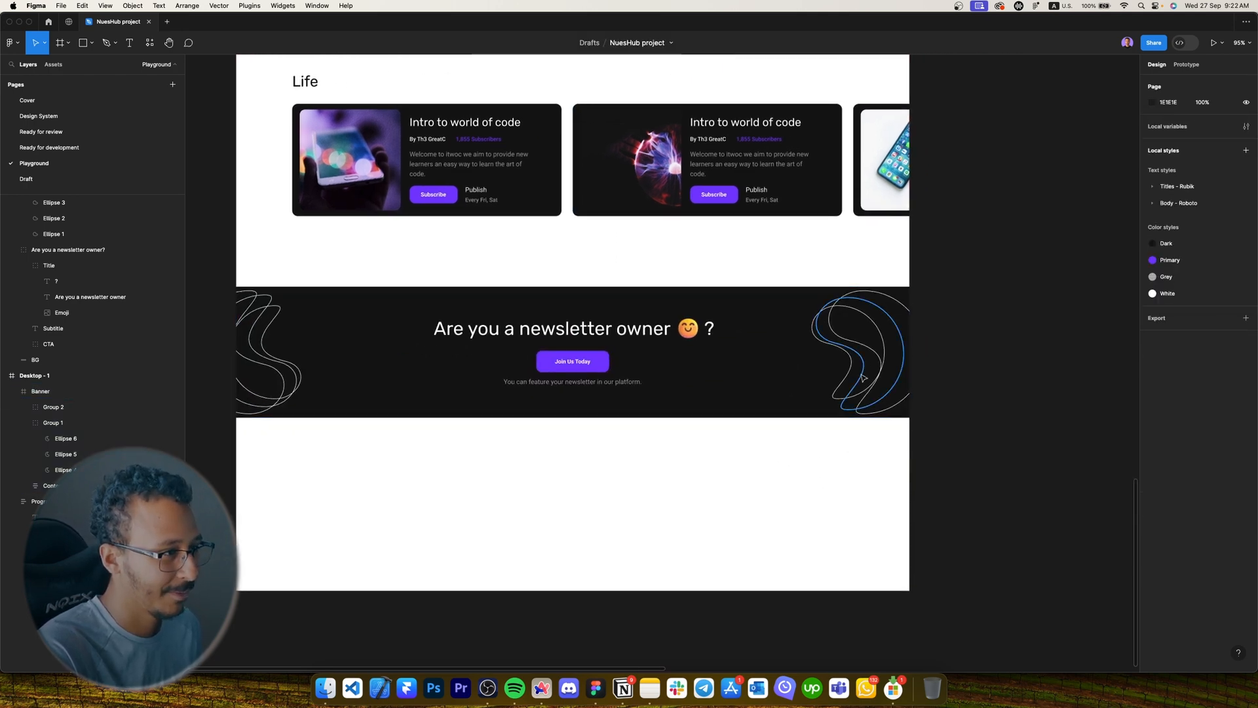
{"action": "left_click", "coordinate": [866, 358]}
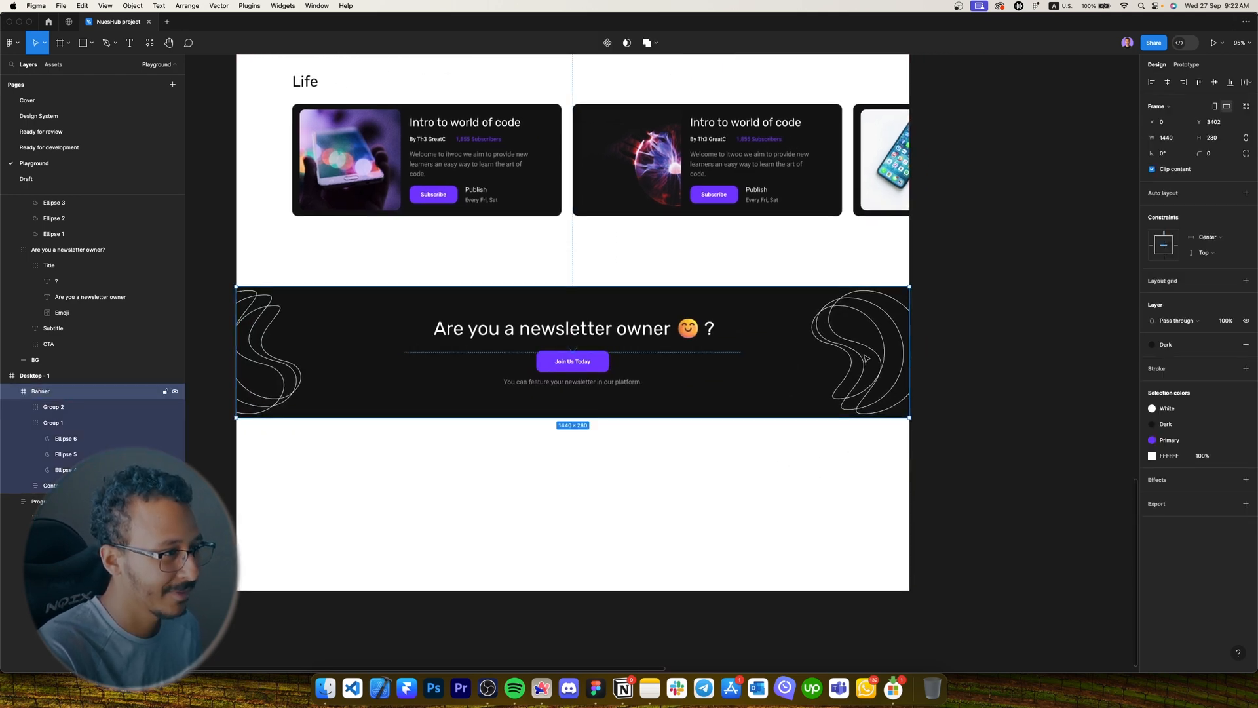
Nudge the right-hand crescent group further right.
{"action": "double_click", "coordinate": [843, 310]}
{"action": "double_click", "coordinate": [843, 309]}
{"action": "key", "text": "super+z"}
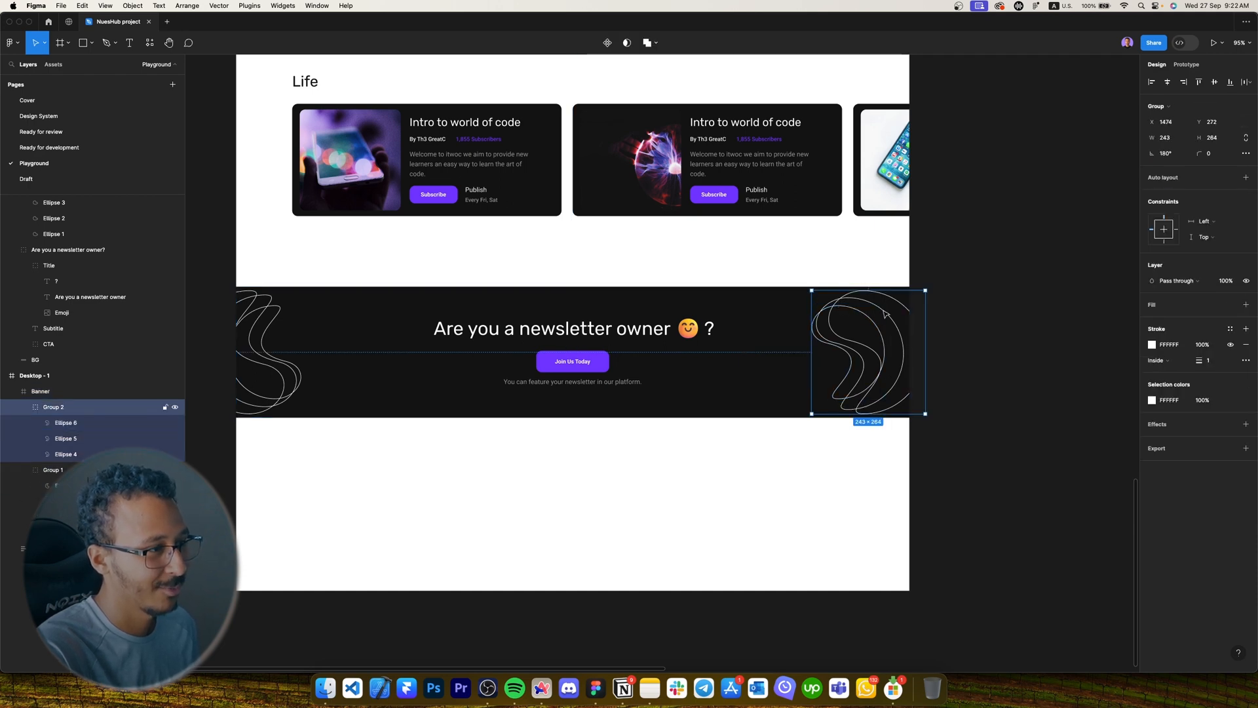
{"action": "left_click_drag", "start_coordinate": [886, 313], "coordinate": [985, 282]}
{"action": "left_click", "coordinate": [1013, 317]}
Enlarge the left crescent group around its centre to 521 × 566.
{"action": "scroll", "coordinate": [508, 470], "scroll_direction": "left", "scroll_amount": 3}
{"action": "double_click", "coordinate": [426, 378]}
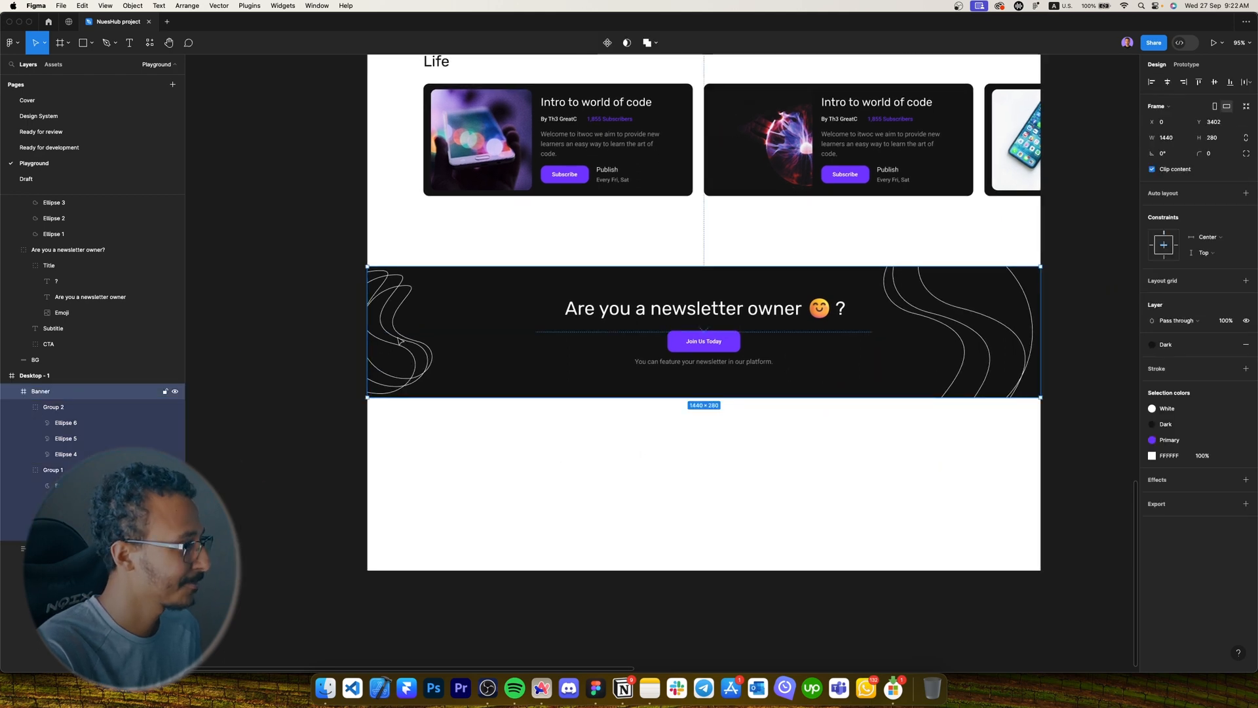
{"action": "left_click_drag", "start_coordinate": [429, 384], "coordinate": [501, 447]}
{"action": "left_click", "coordinate": [669, 469]}
Drag the newsletter-owner banner up to sit under the Life row.
{"action": "scroll", "coordinate": [659, 473], "scroll_direction": "right", "scroll_amount": 1}
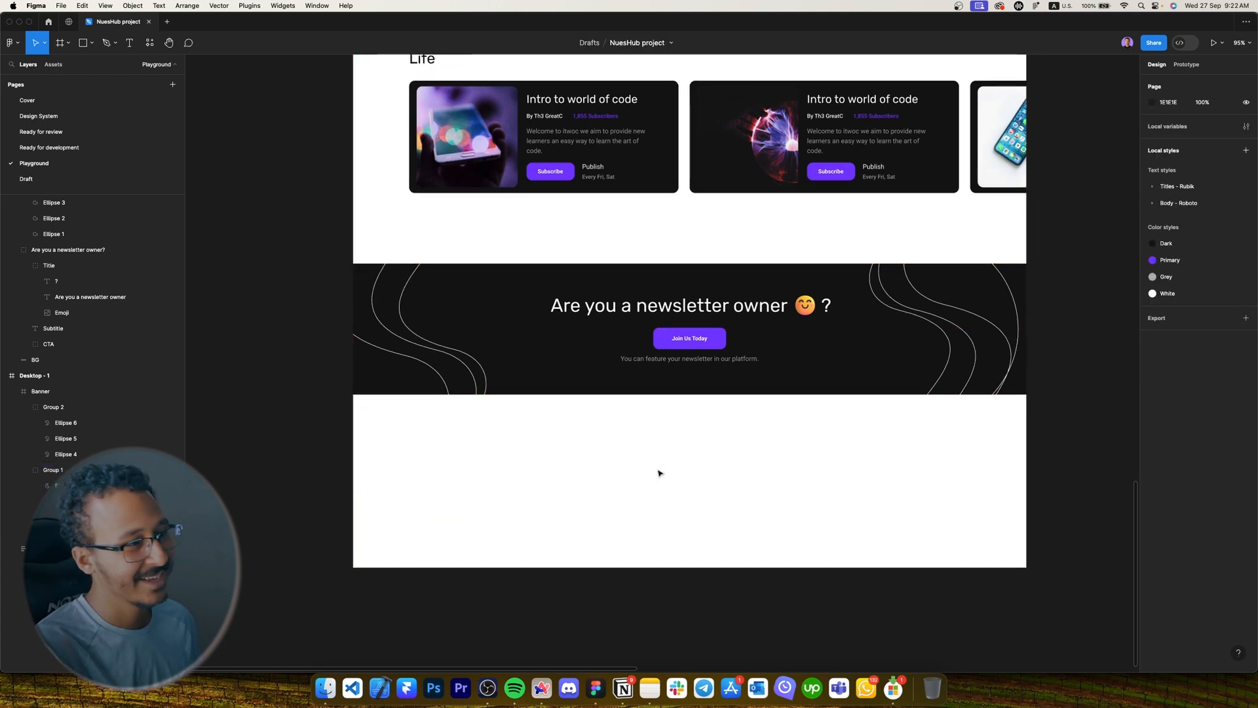
{"action": "scroll", "coordinate": [653, 477], "scroll_direction": "right", "scroll_amount": 3}
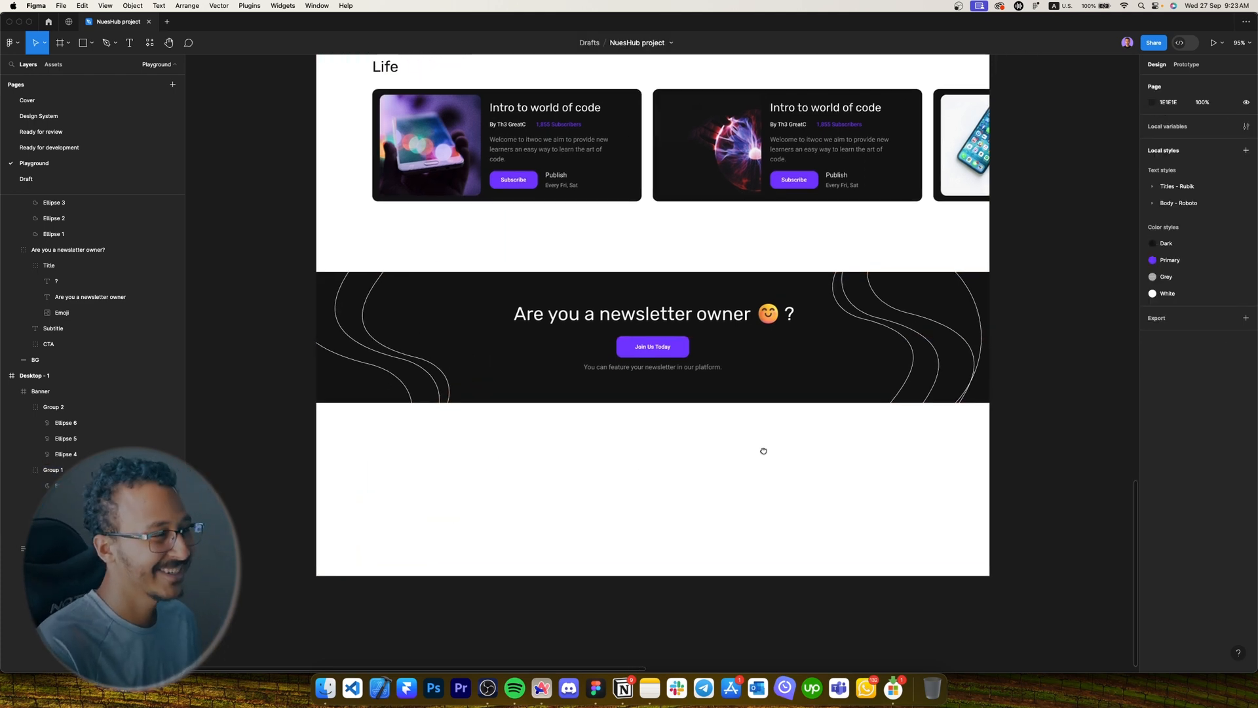
{"action": "left_click", "coordinate": [687, 317]}
{"action": "left_click_drag", "start_coordinate": [706, 342], "coordinate": [706, 300]}
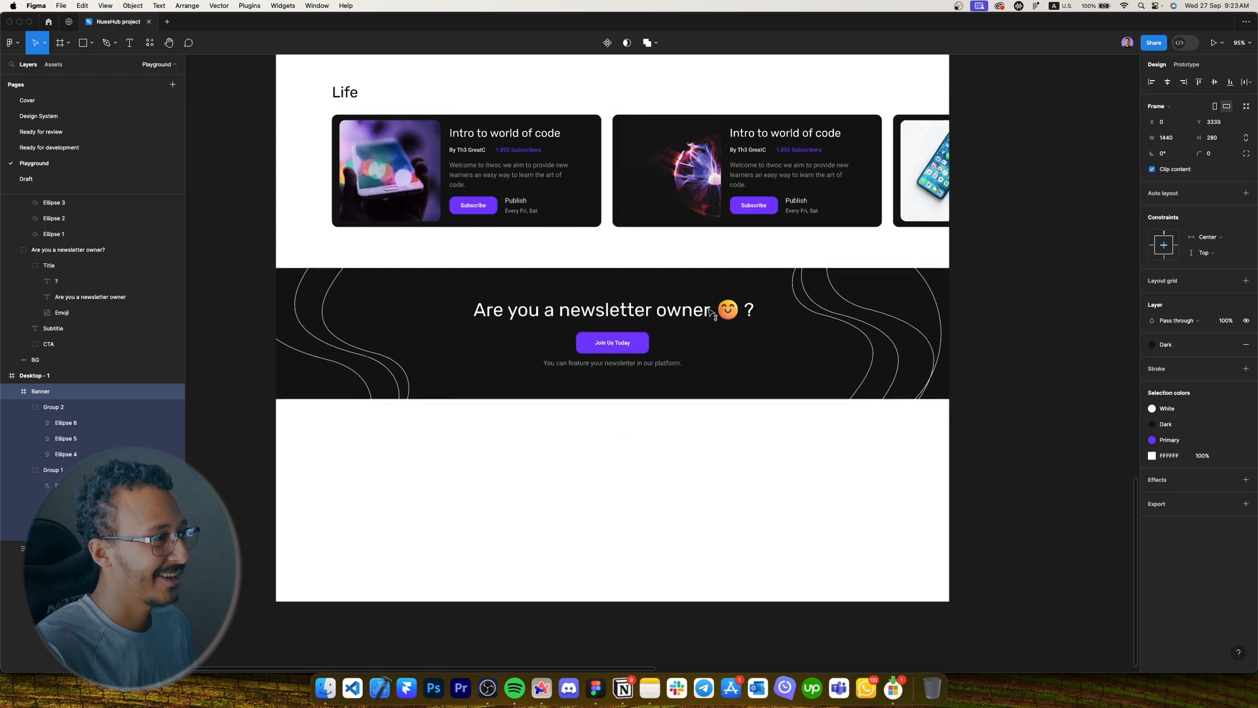
{"action": "scroll", "coordinate": [639, 524], "scroll_direction": "down", "scroll_amount": 5}
{"action": "scroll", "coordinate": [635, 529], "scroll_direction": "up", "scroll_amount": 10}
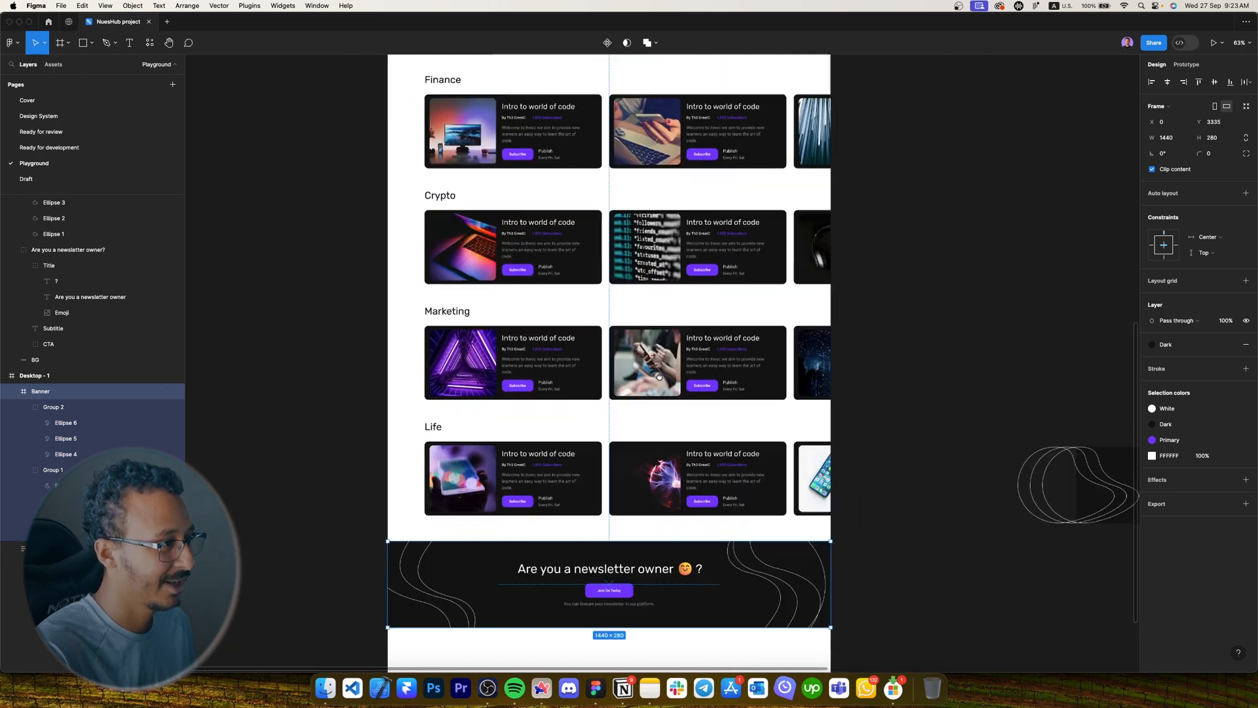
{"action": "scroll", "coordinate": [635, 529], "scroll_direction": "left", "scroll_amount": 2}
Nudge the newsletter-owner banner up slightly with the arrow key.
{"action": "left_click", "coordinate": [665, 210]}
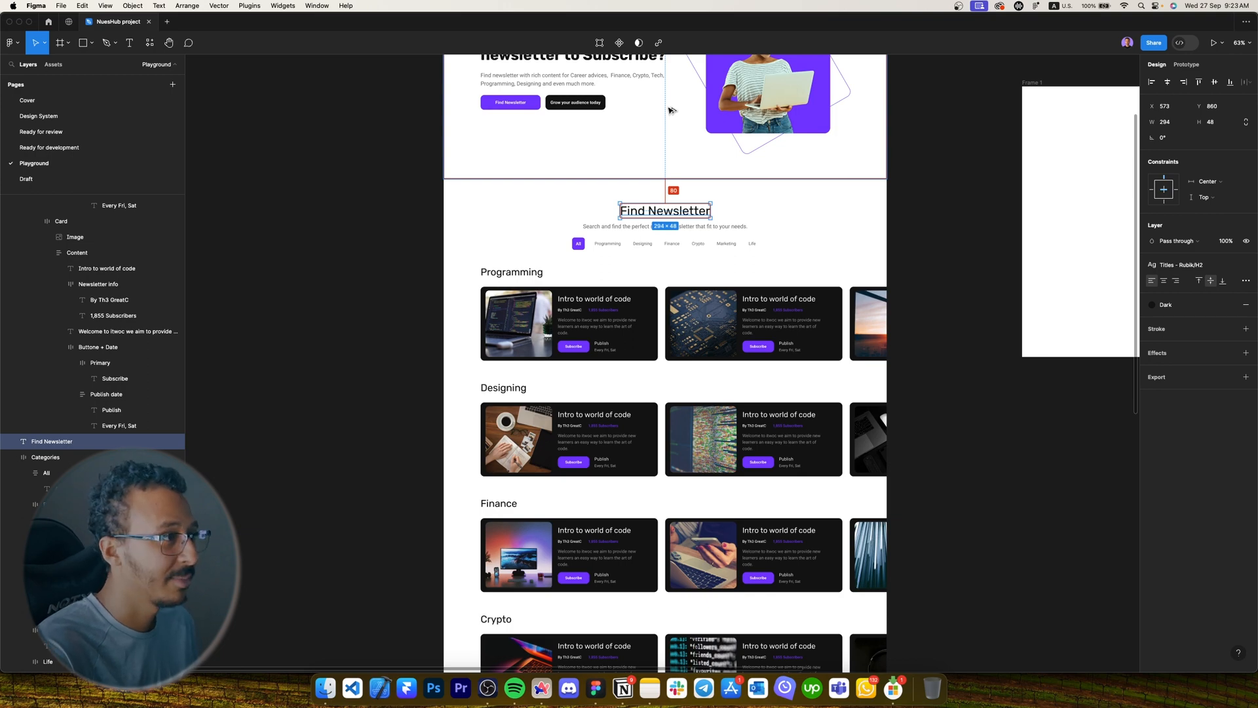
{"action": "scroll", "coordinate": [681, 139], "scroll_direction": "down", "scroll_amount": 10}
{"action": "scroll", "coordinate": [674, 177], "scroll_direction": "up", "scroll_amount": 7}
{"action": "scroll", "coordinate": [686, 204], "scroll_direction": "down", "scroll_amount": 2}
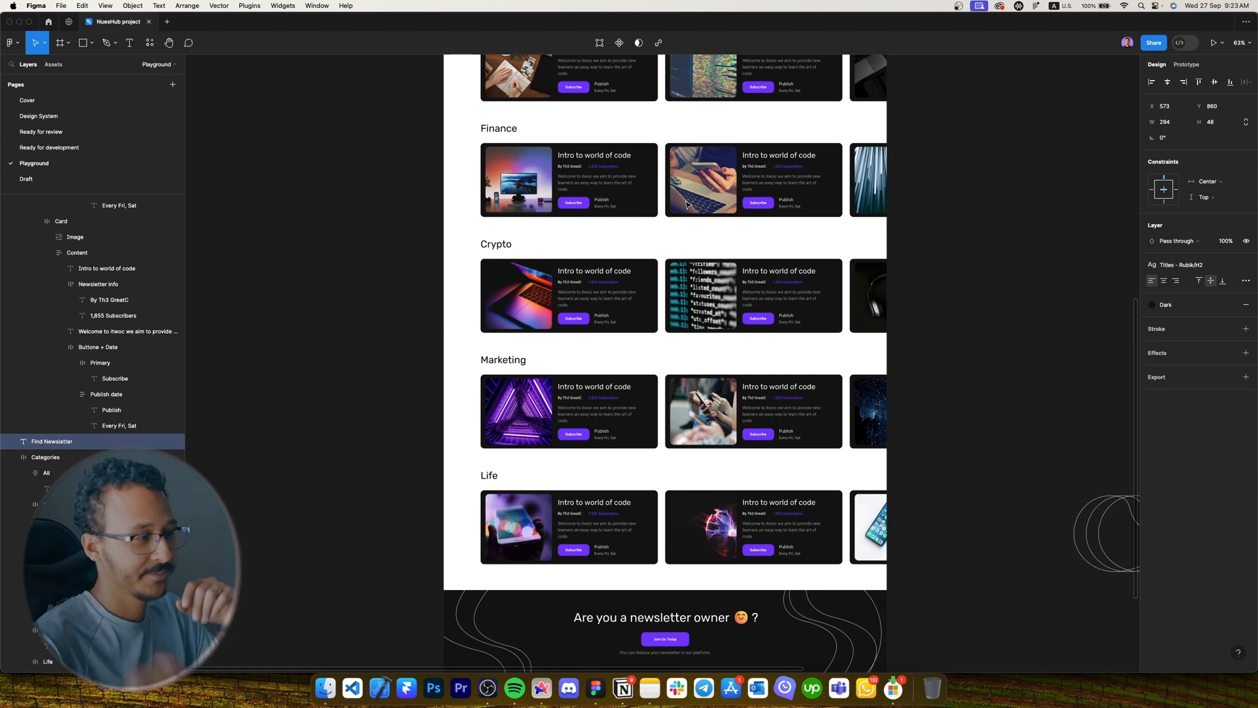
{"action": "scroll", "coordinate": [688, 207], "scroll_direction": "down", "scroll_amount": 5}
{"action": "left_click", "coordinate": [656, 328]}
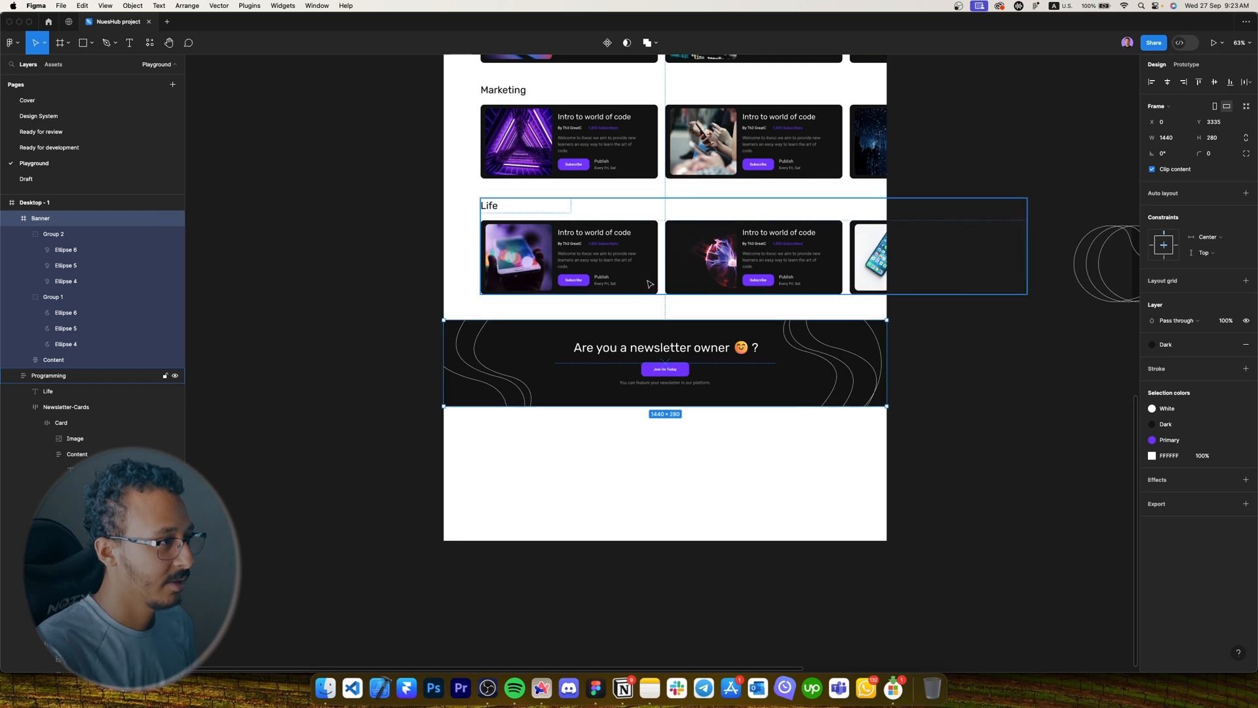
{"action": "key", "text": "Up"}
{"action": "key", "text": "Up"}
{"action": "key", "text": "Up"}
{"action": "key", "text": "Up"}
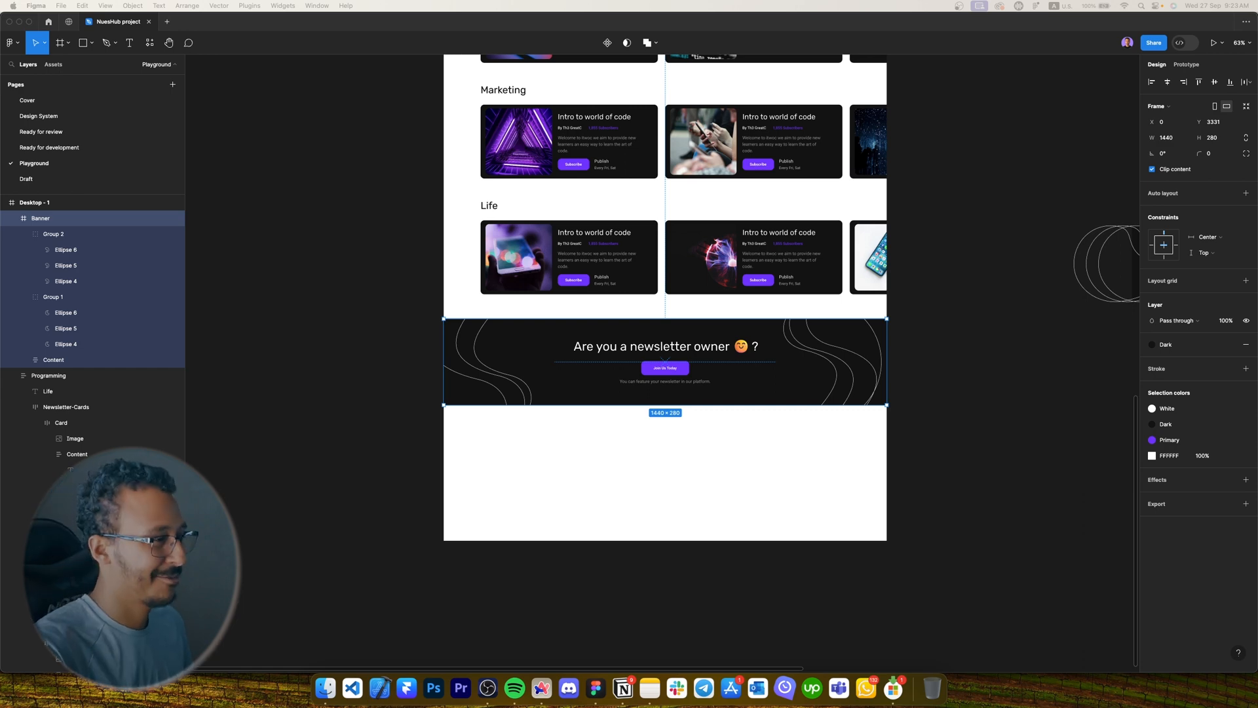
Duplicate the banner's headline text into the empty space below the banner.
{"action": "scroll", "coordinate": [655, 446], "scroll_direction": "down", "scroll_amount": 2}
{"action": "scroll", "coordinate": [656, 446], "scroll_direction": "right", "scroll_amount": 2}
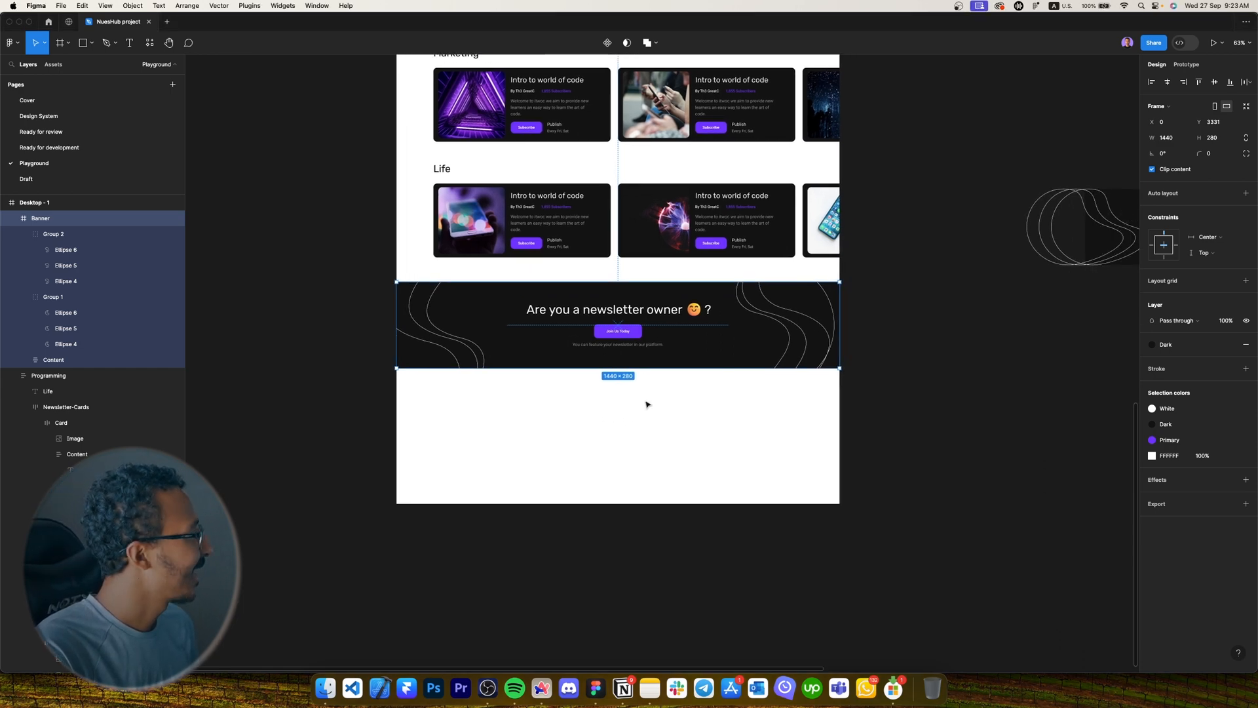
{"action": "left_click", "coordinate": [610, 308], "text": "super"}
{"action": "left_click_drag", "start_coordinate": [610, 308], "coordinate": [639, 401]}
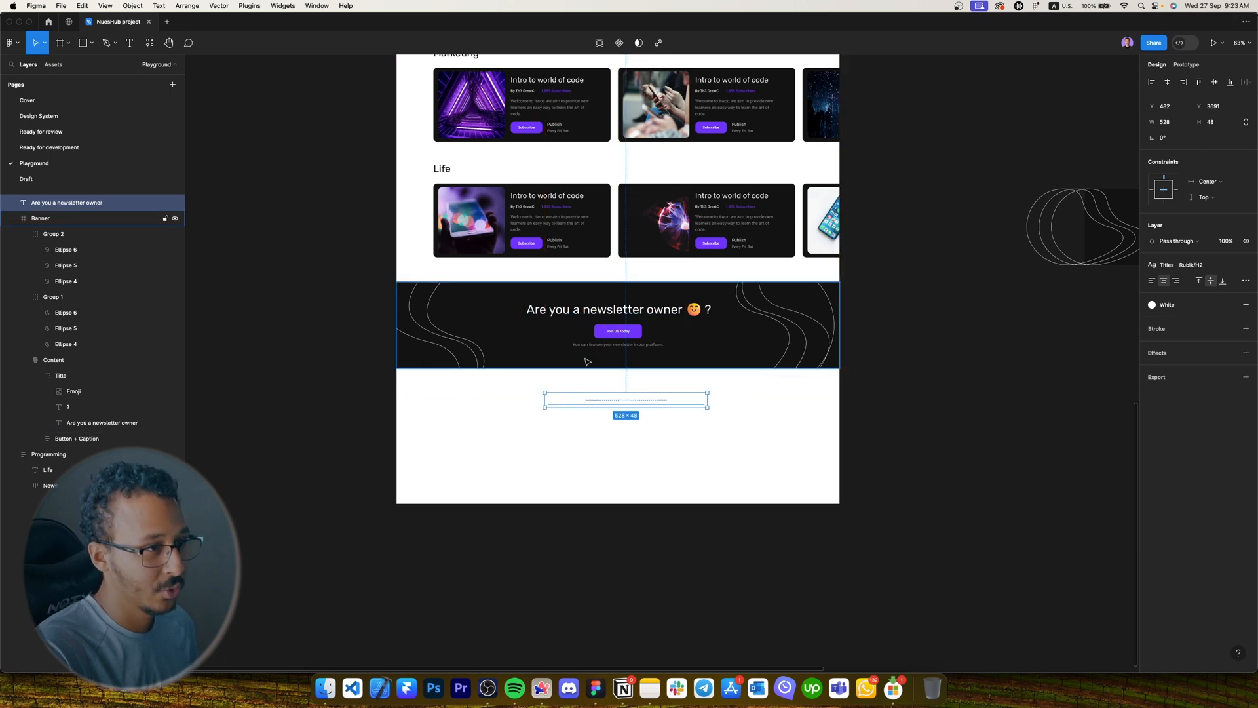
Give the copied text a Dark fill and retype it as 'About NuesHub'.
{"action": "scroll", "coordinate": [584, 359], "scroll_direction": "up", "scroll_amount": 5}
{"action": "left_click", "coordinate": [1230, 305]}
{"action": "left_click", "coordinate": [1048, 368]}
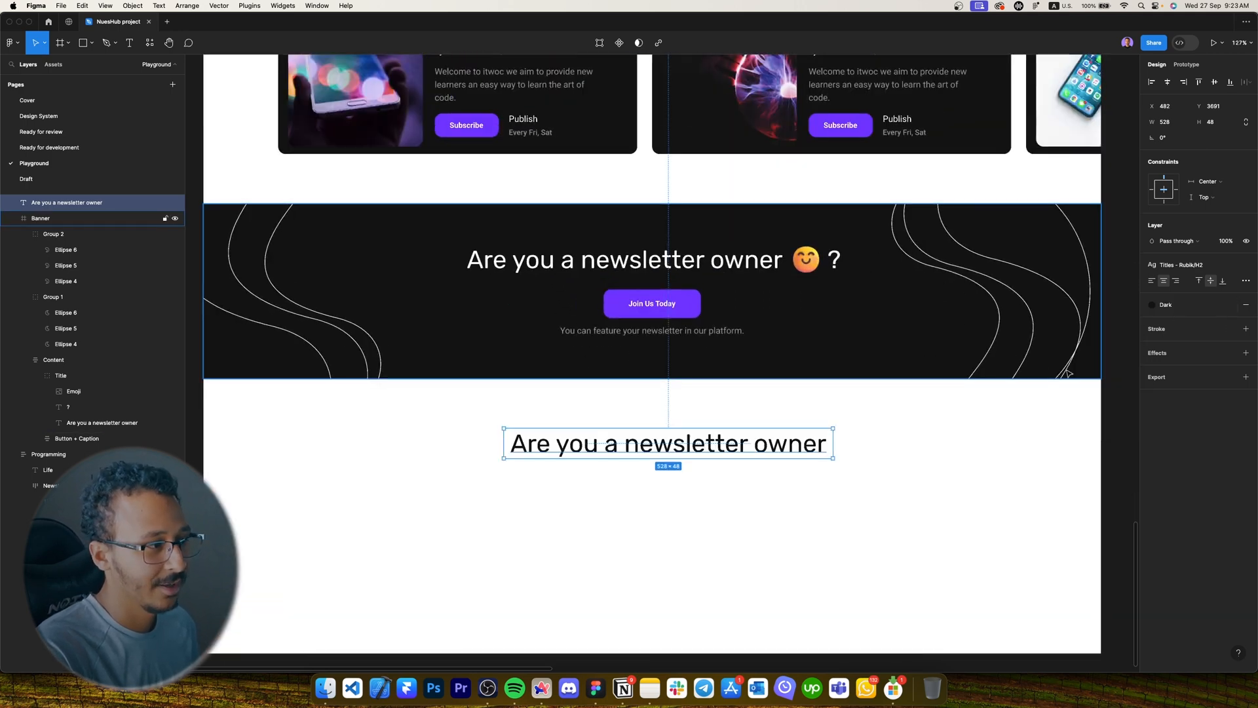
{"action": "double_click", "coordinate": [677, 440]}
{"action": "key", "text": "Caps_Lock"}
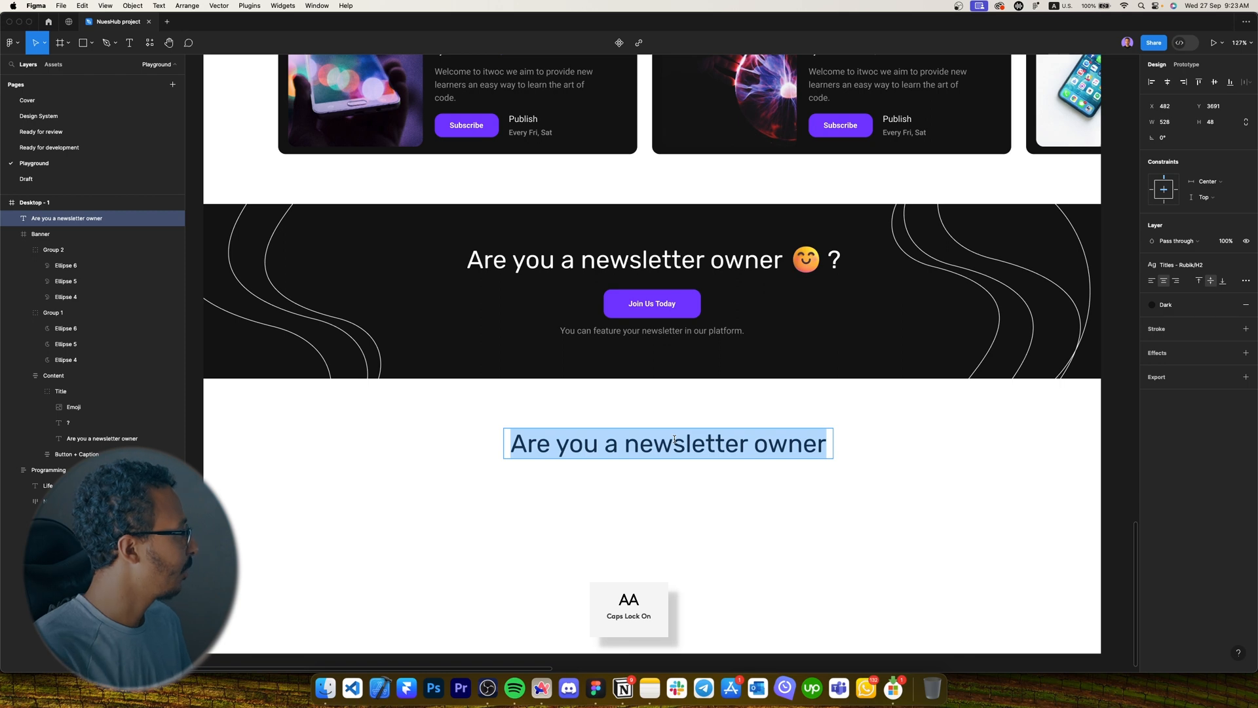
{"action": "type", "text": "About NuesHub"}
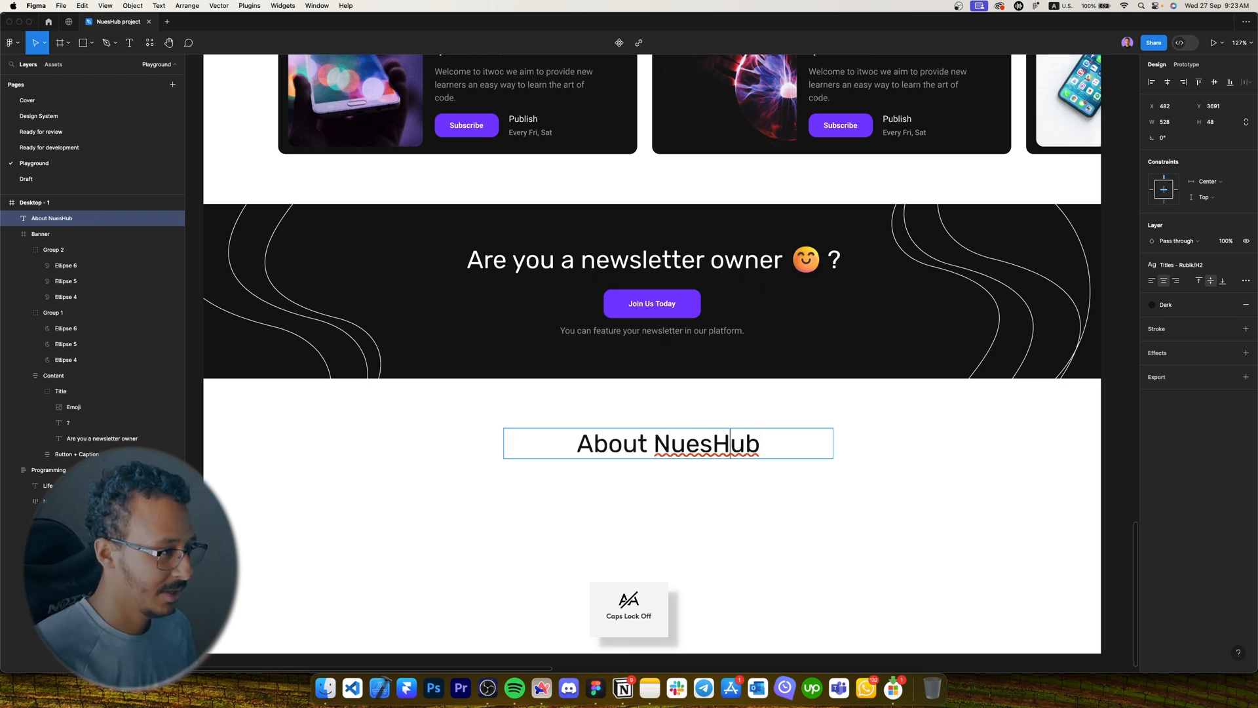
Colour 'Nues' with the Primary purple and centre the heading horizontally.
{"action": "key", "text": "shift+alt+Left"}
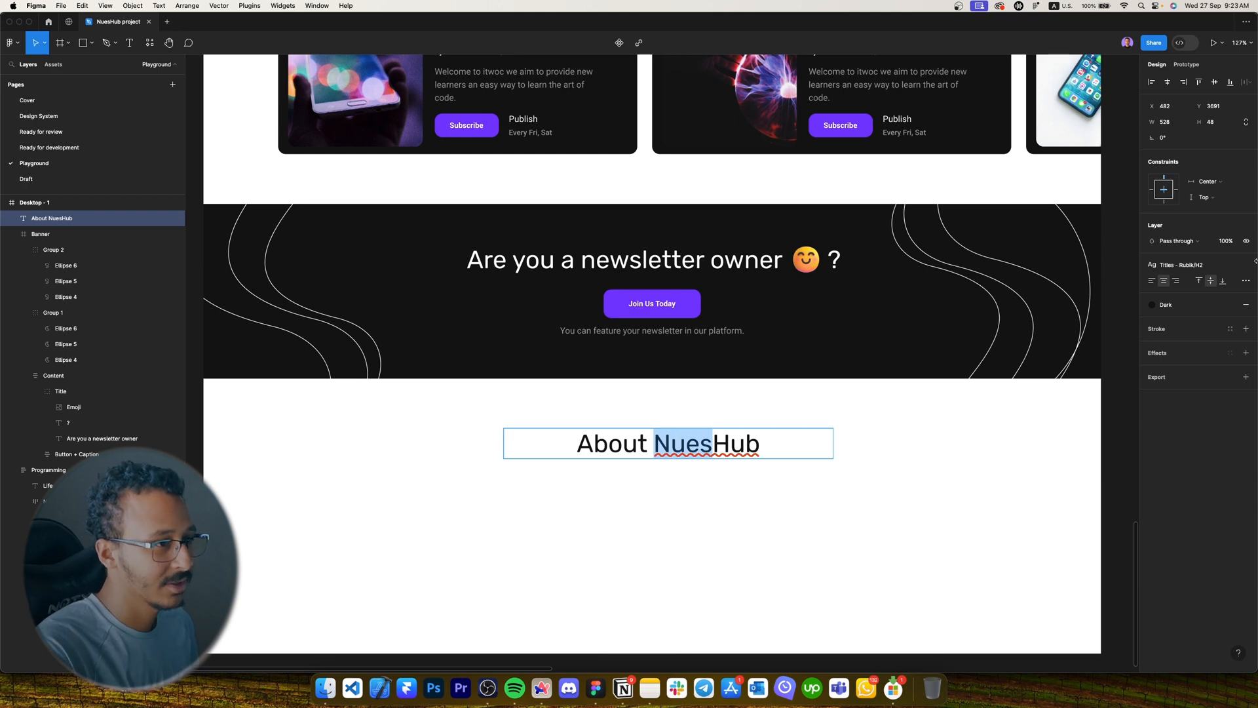
{"action": "left_click", "coordinate": [1168, 305]}
{"action": "left_click", "coordinate": [1051, 385]}
{"action": "key", "text": "Escape"}
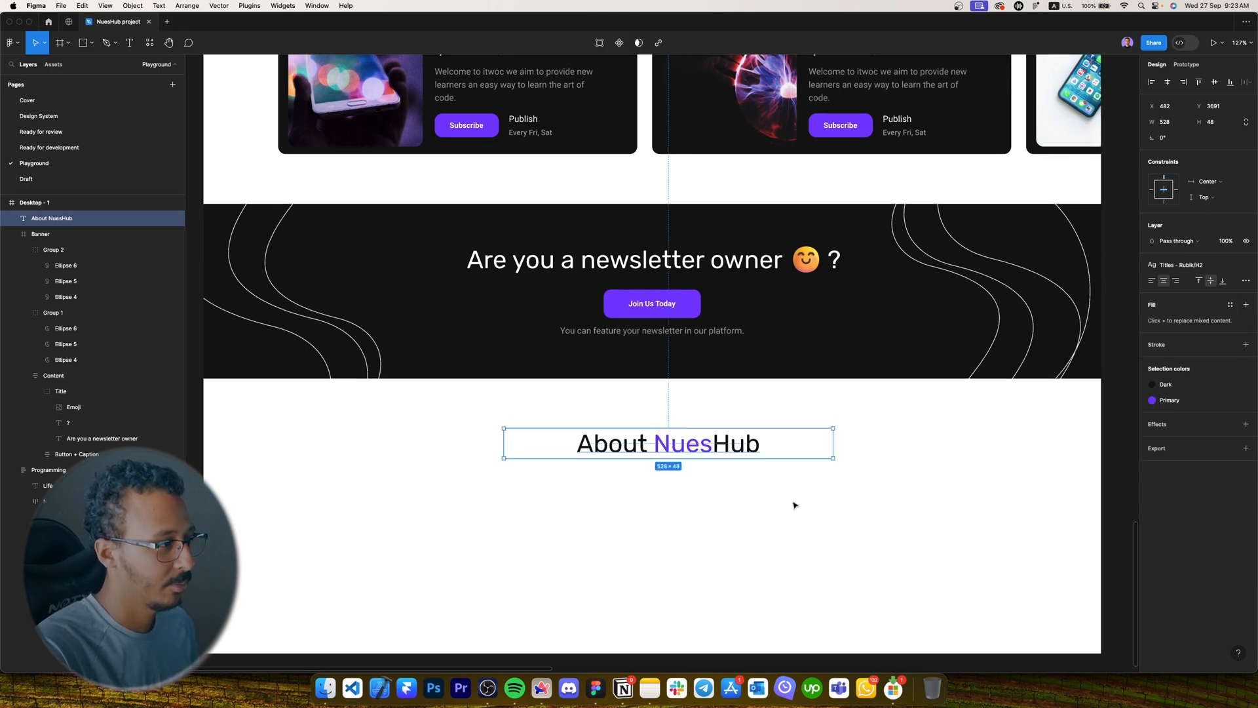
{"action": "left_click", "coordinate": [1167, 83]}
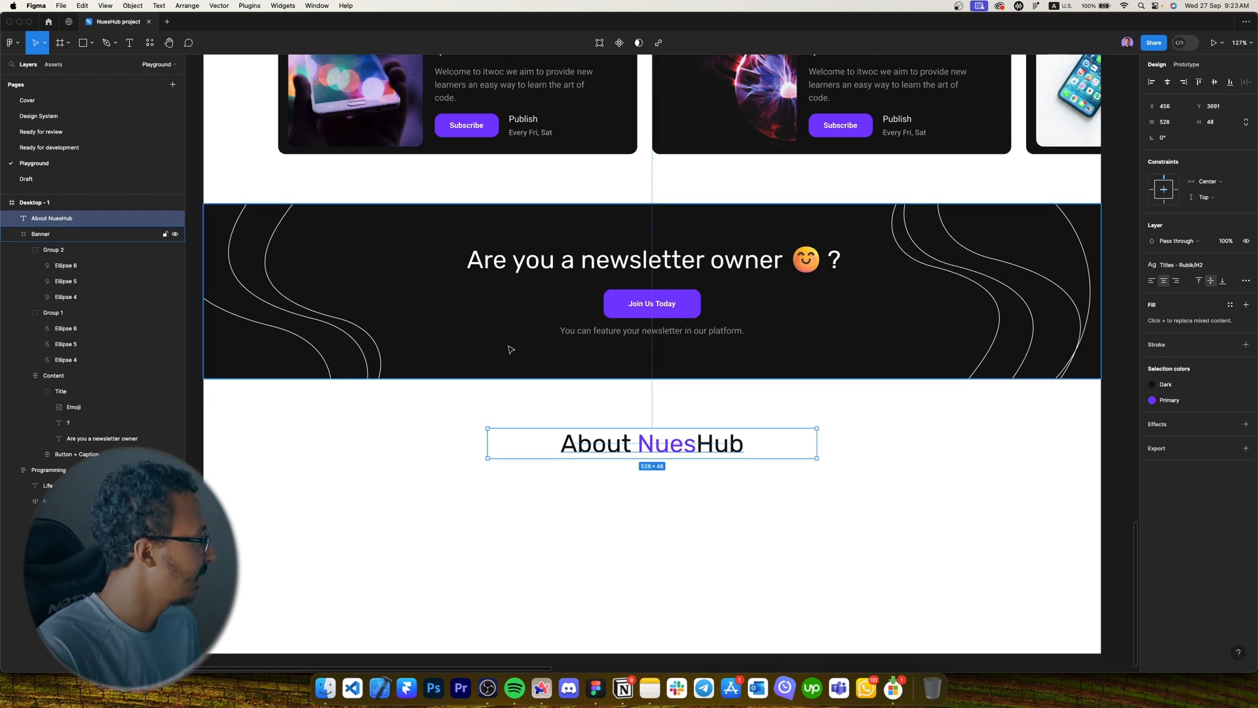
Place a copy of a Life card below the About NuesHub heading.
{"action": "scroll", "coordinate": [511, 348], "scroll_direction": "down", "scroll_amount": 5}
{"action": "left_click", "coordinate": [648, 172]}
{"action": "left_click_drag", "start_coordinate": [649, 172], "coordinate": [435, 467]}
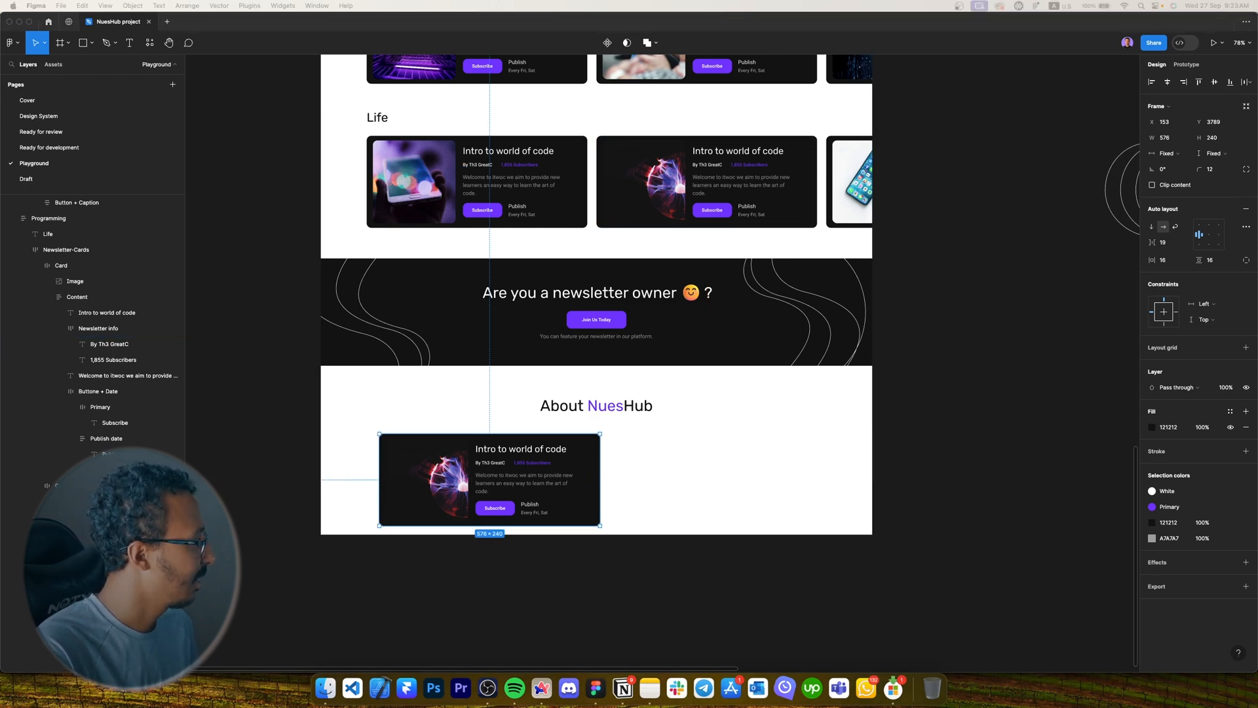
Paste the three reference feature cards and position them below the page frame.
{"action": "left_click", "coordinate": [815, 493]}
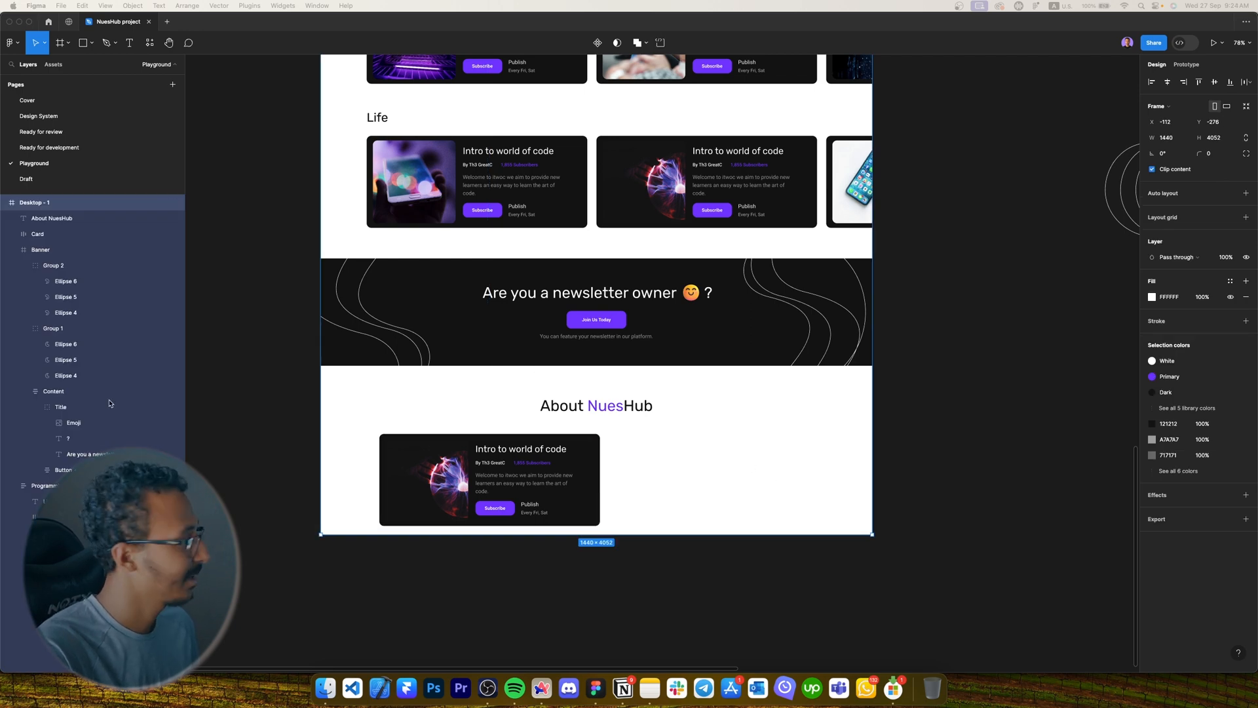
{"action": "key", "text": "cmd+v"}
{"action": "left_click_drag", "start_coordinate": [606, 389], "coordinate": [588, 645]}
{"action": "left_click_drag", "start_coordinate": [588, 645], "coordinate": [576, 599]}
{"action": "scroll", "coordinate": [560, 555], "scroll_direction": "up", "scroll_amount": 3}
{"action": "left_click_drag", "start_coordinate": [559, 556], "coordinate": [414, 498]}
{"action": "scroll", "coordinate": [562, 485], "scroll_direction": "down", "scroll_amount": 1}
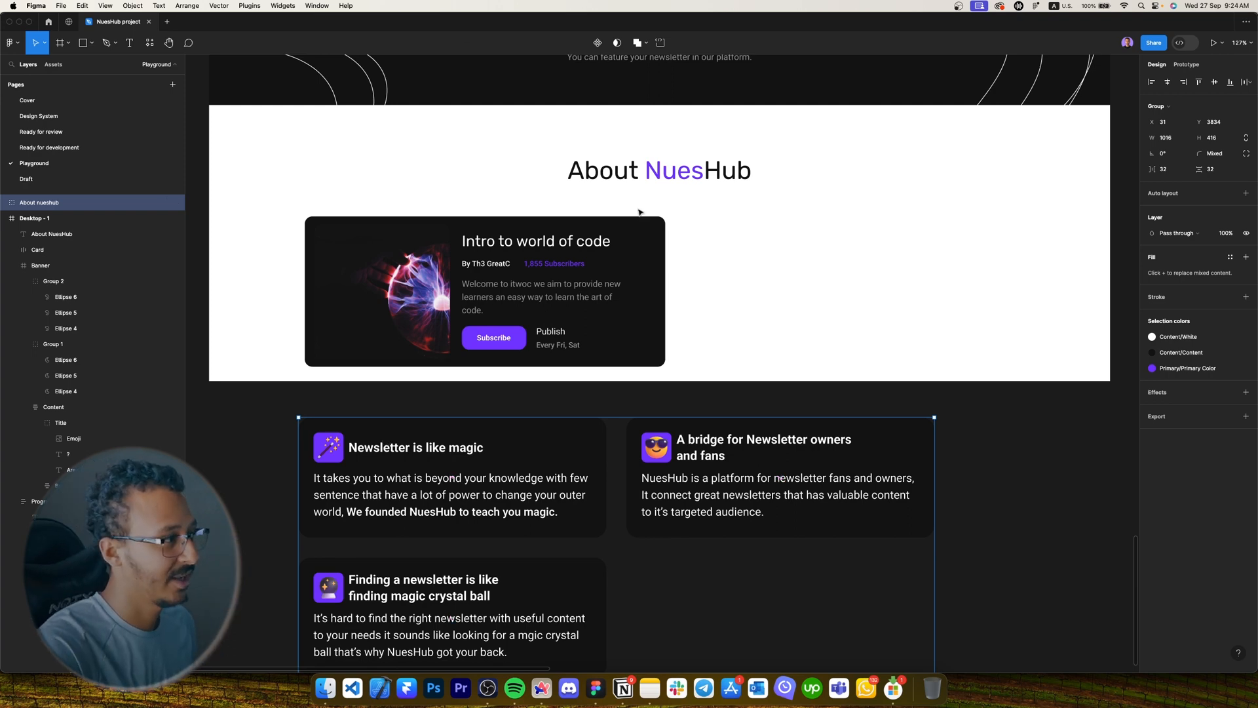
Delete the copied Life card under the heading, plus a trial rectangle drawn there.
{"action": "left_click", "coordinate": [551, 296]}
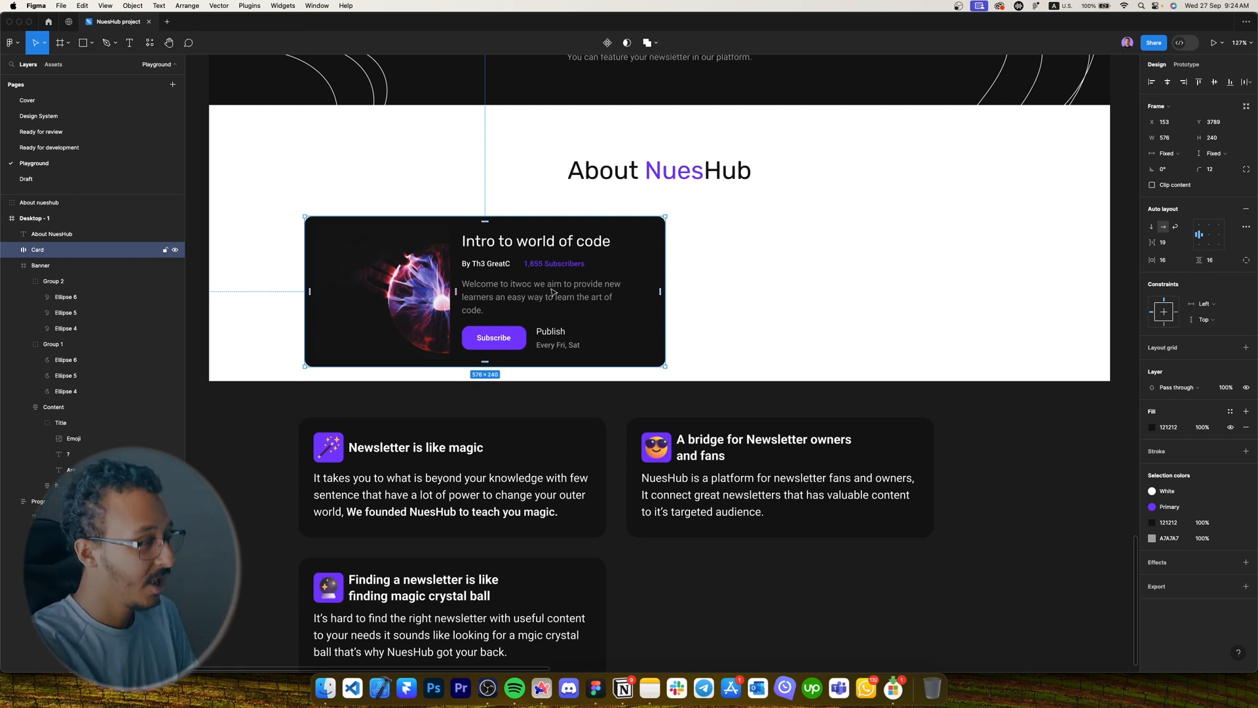
{"action": "key", "text": "Delete"}
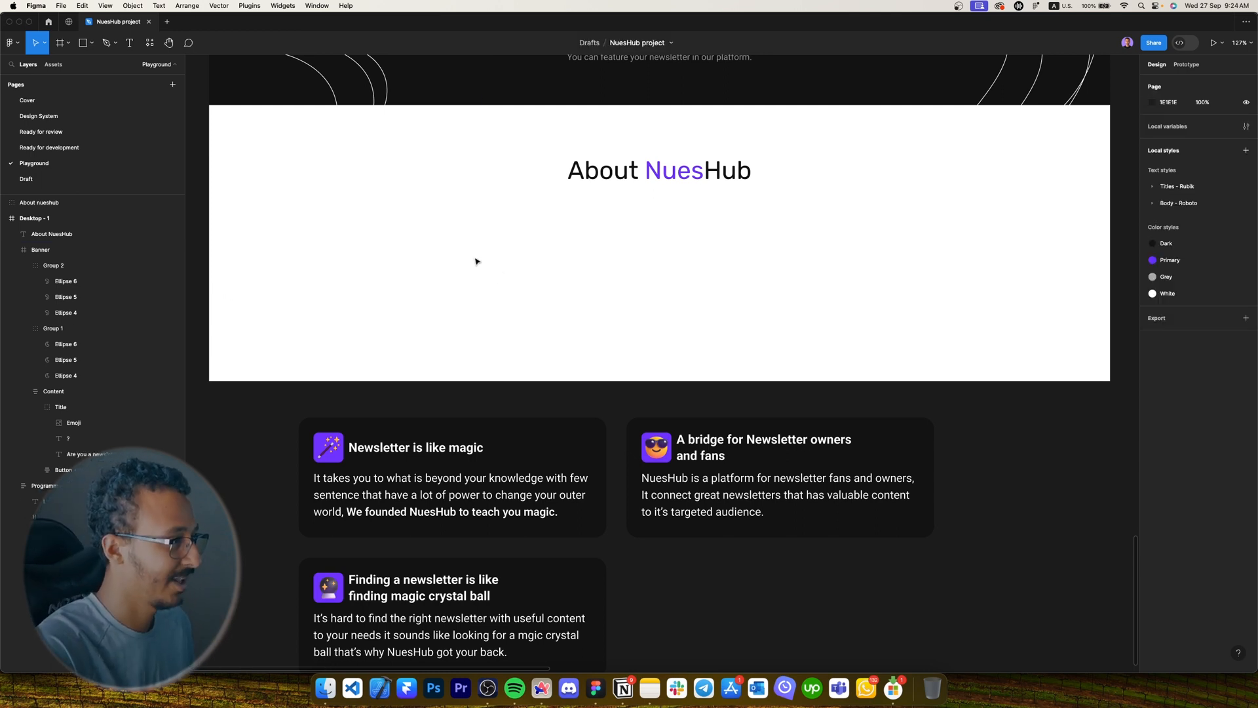
{"action": "key", "text": "r"}
{"action": "left_click_drag", "start_coordinate": [427, 219], "coordinate": [508, 259]}
{"action": "key", "text": "Delete"}
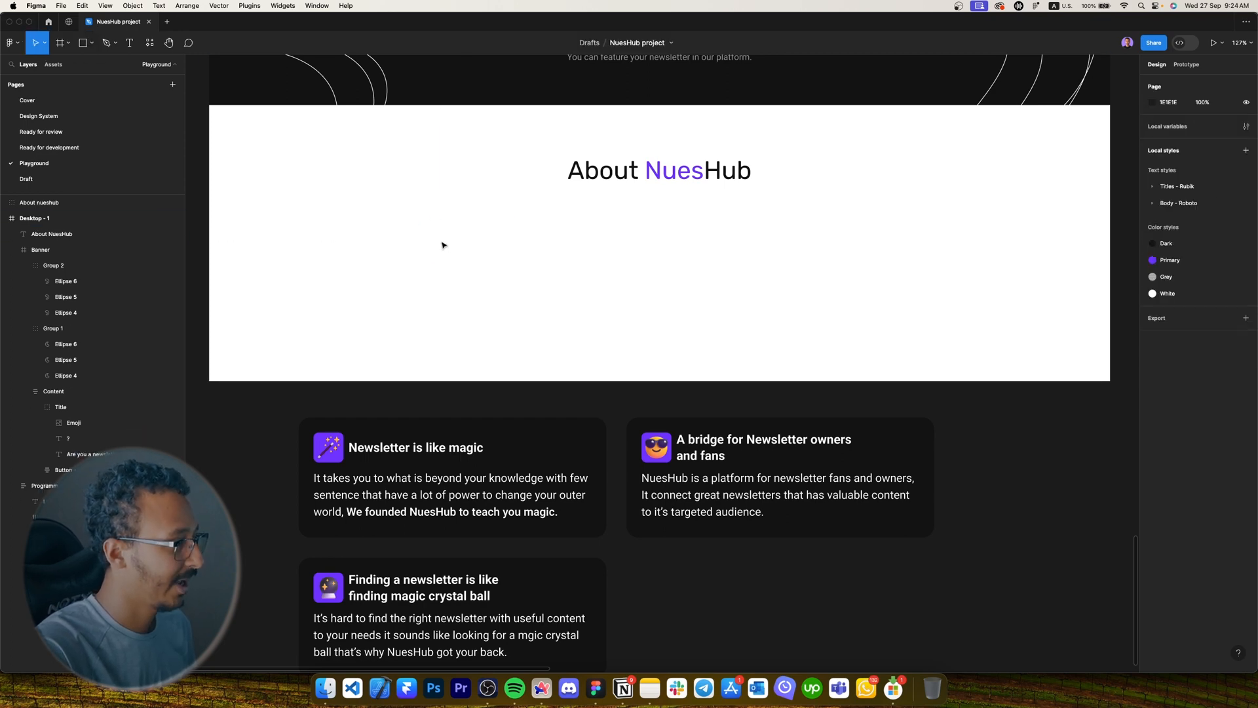
Draw a frame below the heading and size it to 70 × 70.
{"action": "key", "text": "f"}
{"action": "mouse_move", "coordinate": [426, 188]}
{"action": "left_mouse_down"}
{"action": "mouse_move", "coordinate": [472, 224]}
{"action": "mouse_move", "coordinate": [461, 261]}
{"action": "left_mouse_up"}
{"action": "left_click", "coordinate": [1167, 139]}
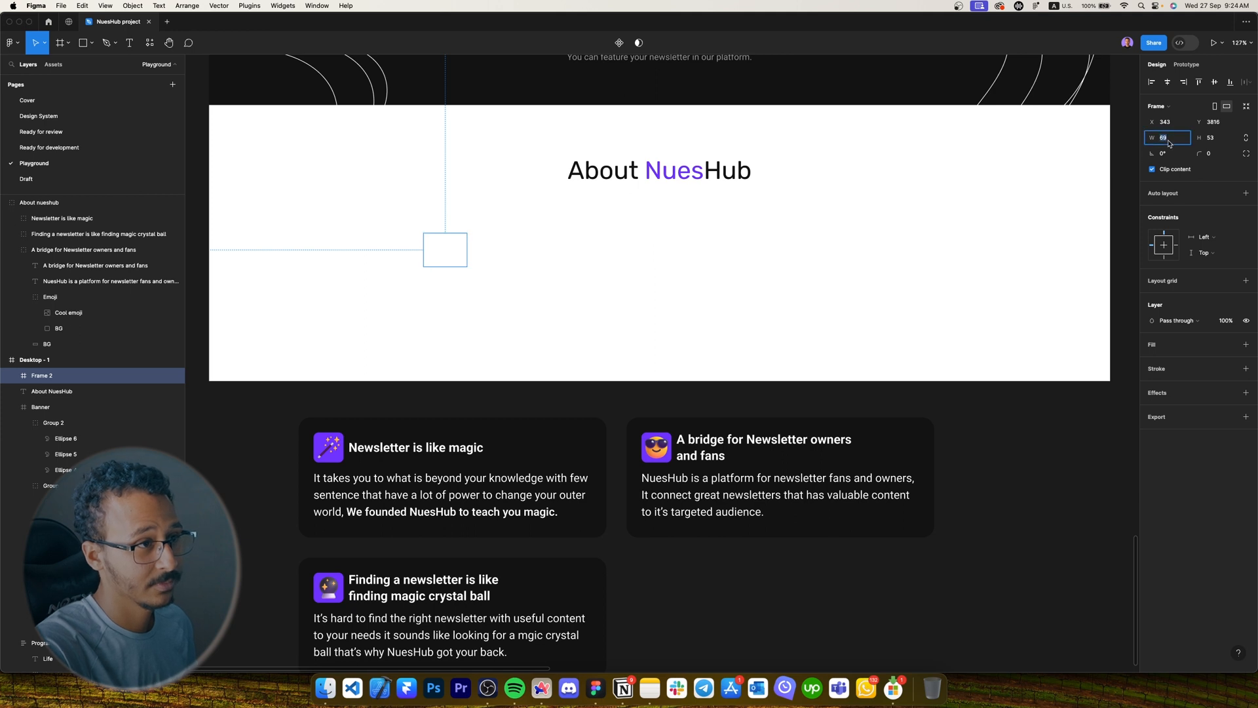
{"action": "type", "text": "70"}
{"action": "key", "text": "Tab"}
{"action": "type", "text": "70"}
{"action": "key", "text": "Return"}
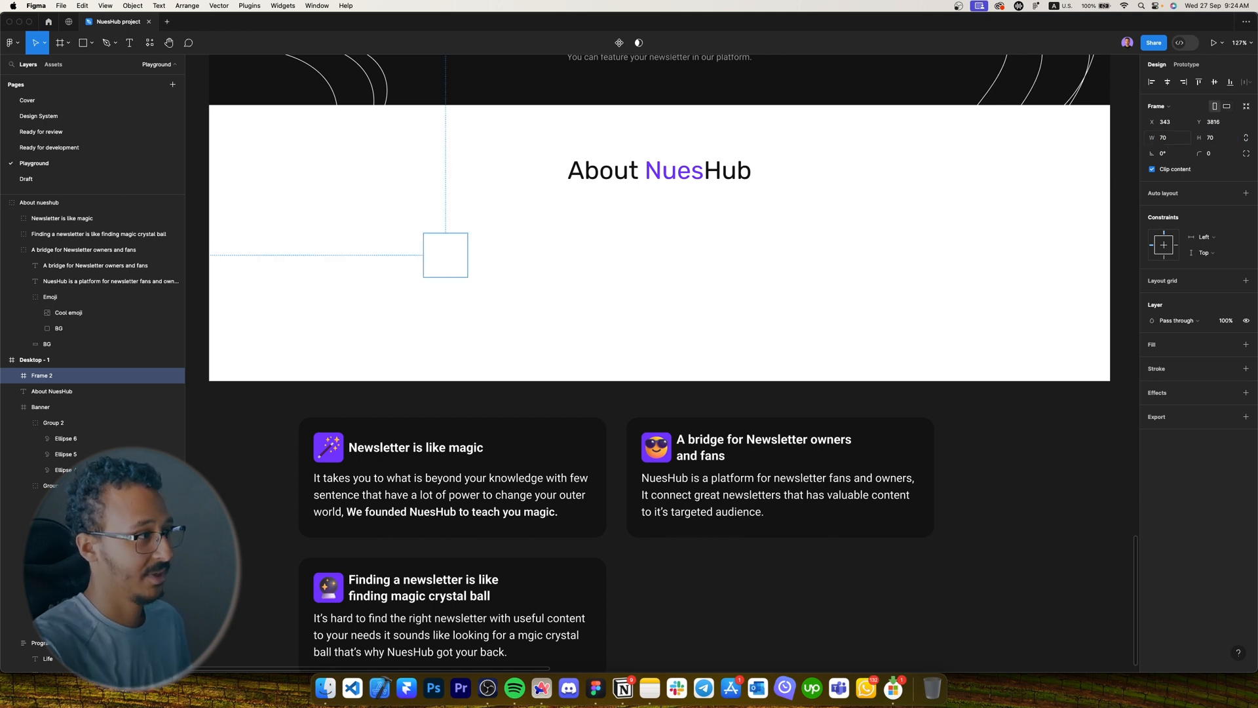
Fill the square with the Primary colour style and deselect it.
{"action": "left_click", "coordinate": [1231, 395]}
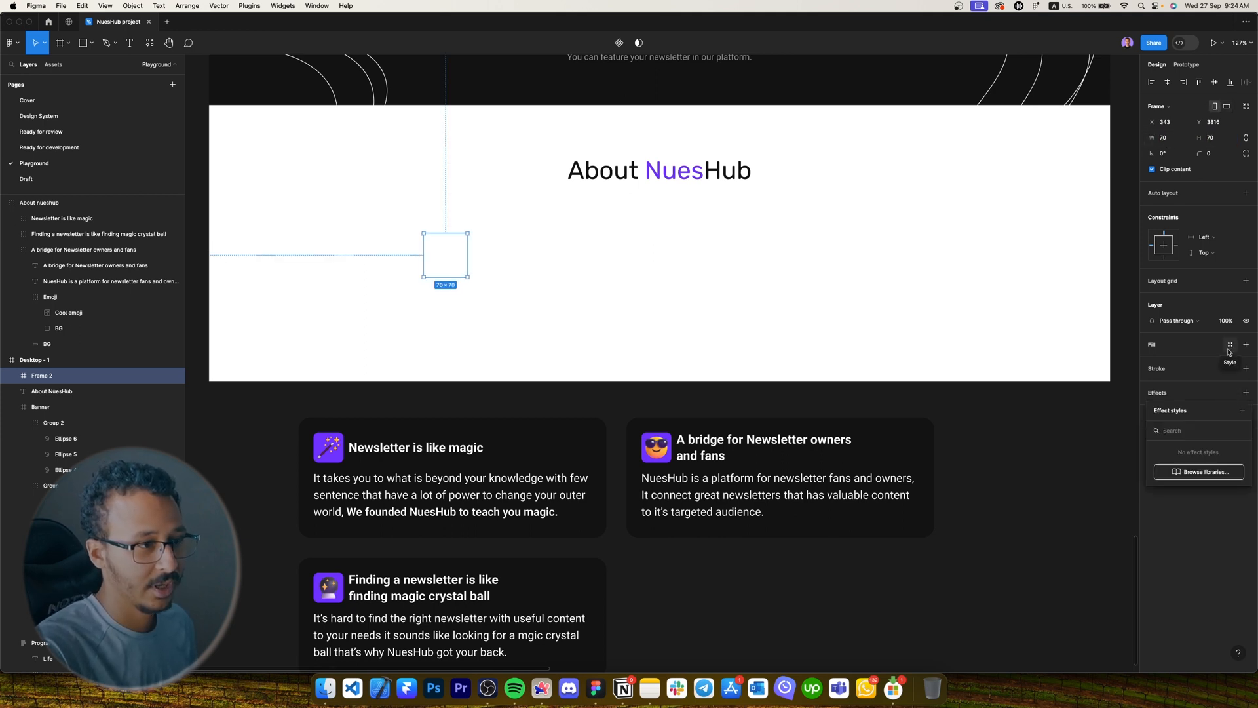
{"action": "left_click", "coordinate": [1231, 344]}
{"action": "left_click", "coordinate": [1051, 426]}
{"action": "left_click", "coordinate": [475, 265]}
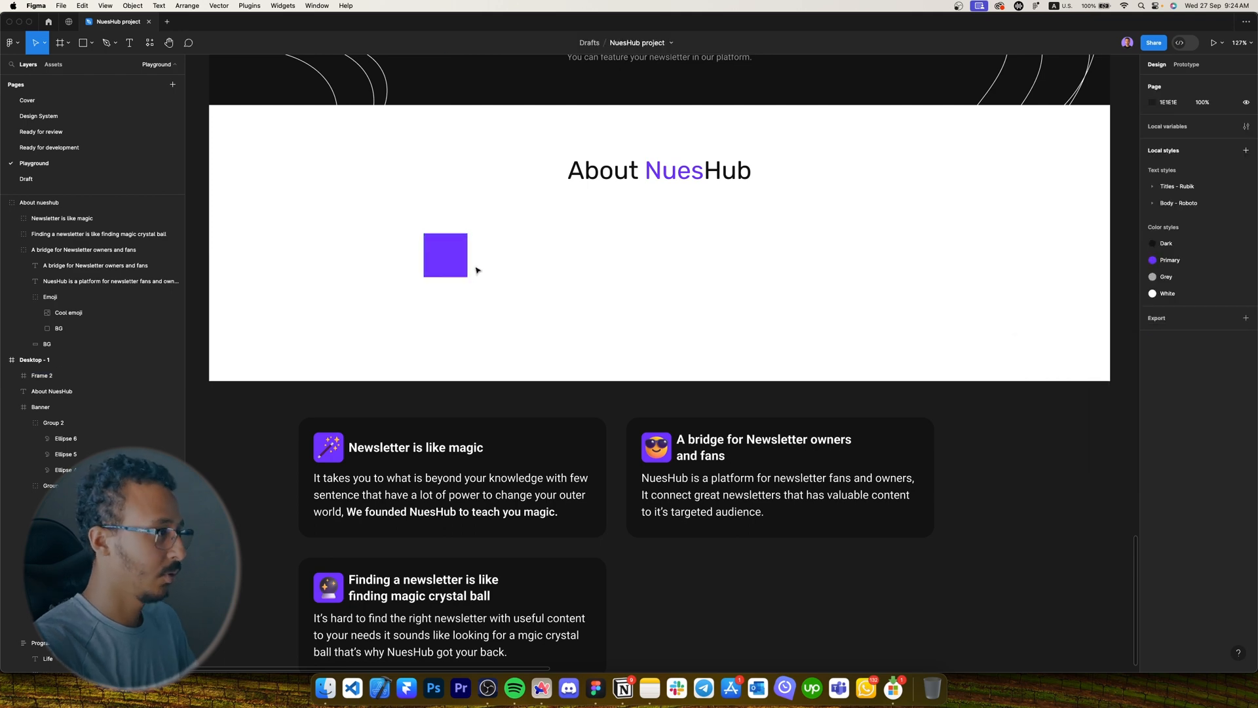
{"action": "scroll", "coordinate": [475, 266], "scroll_direction": "up", "scroll_amount": 3}
Add a 'Newsletter is like magic' text box beside the purple square.
{"action": "key", "text": "t"}
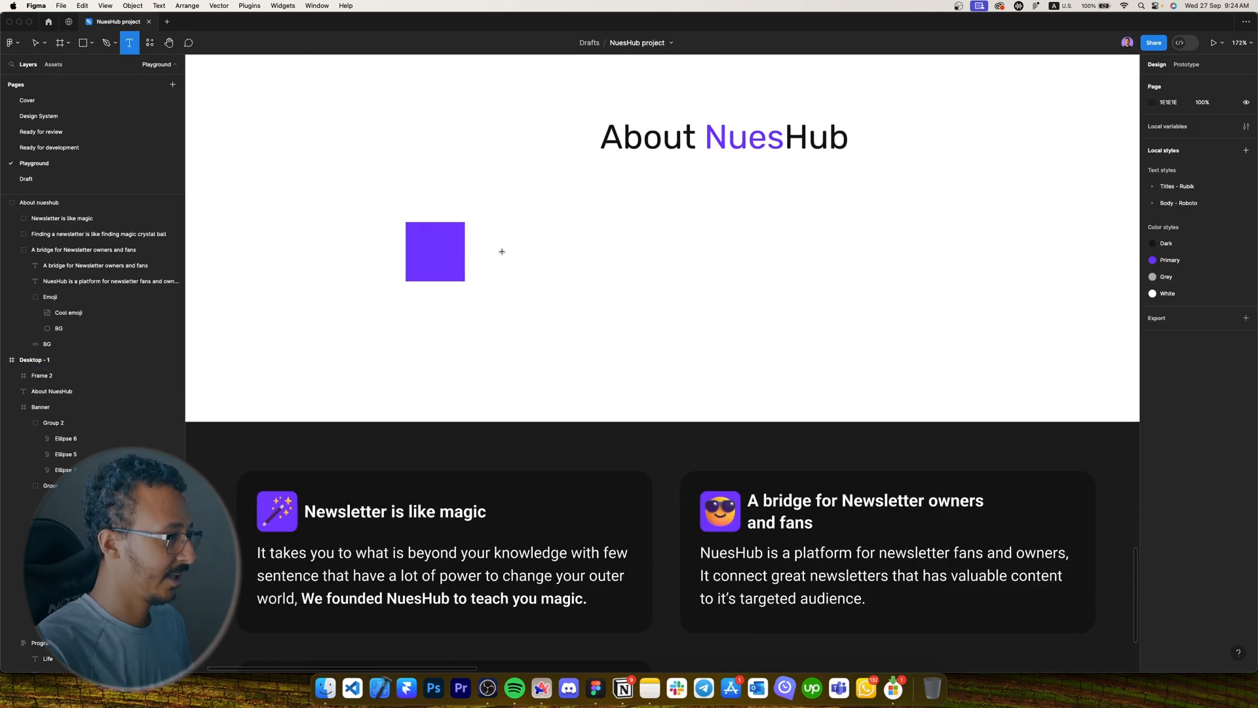
{"action": "left_click", "coordinate": [501, 251]}
{"action": "type", "text": "s"}
{"action": "key", "text": "super+a"}
{"action": "type", "text": "Newsle"}
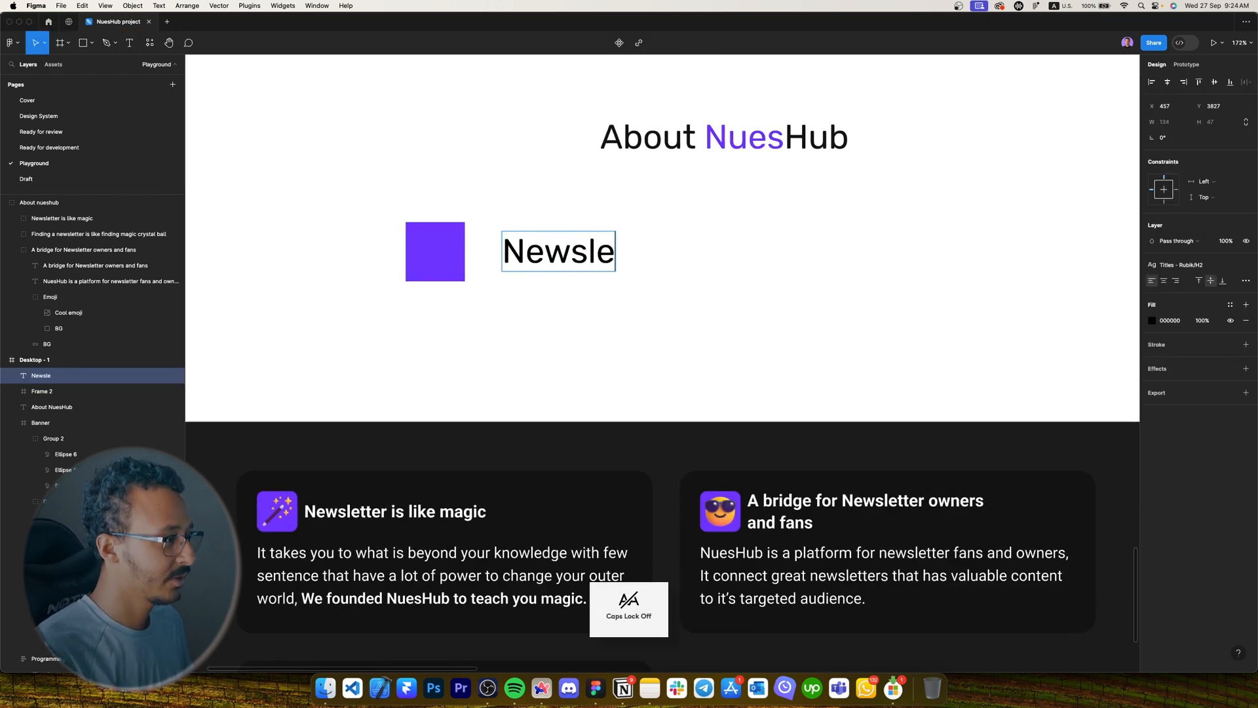
{"action": "type", "text": "tter is like magic"}
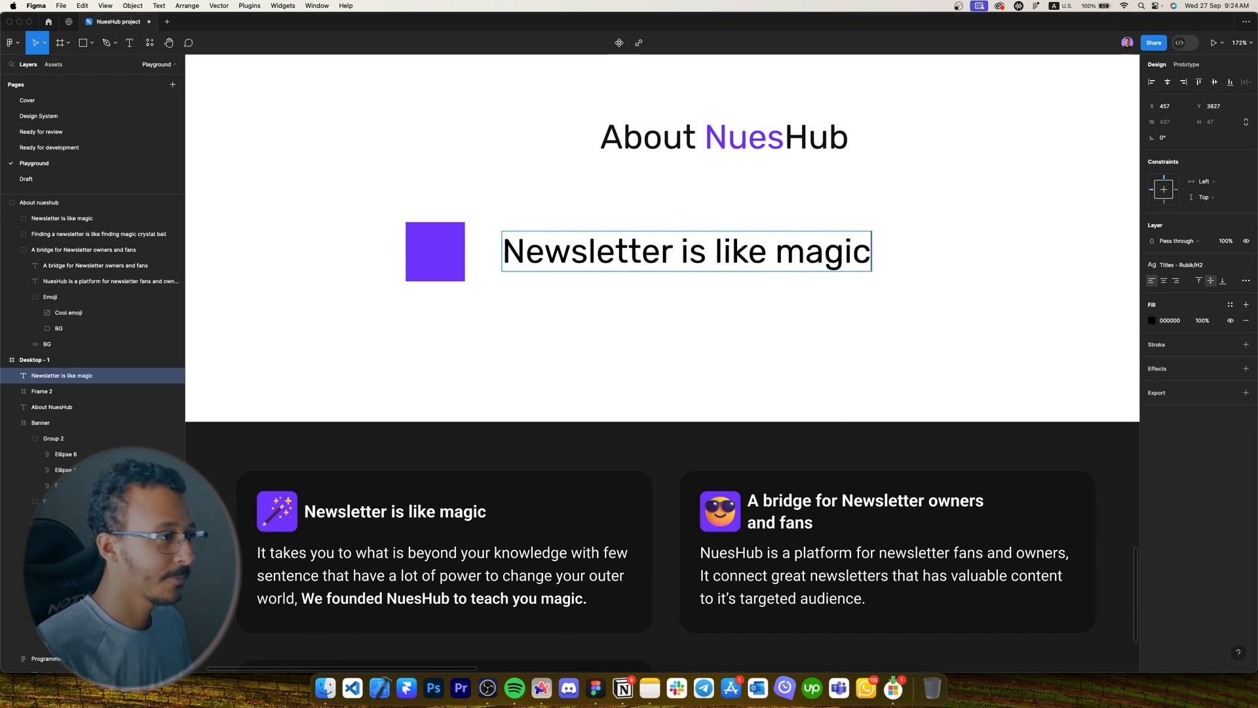
{"action": "key", "text": "Escape"}
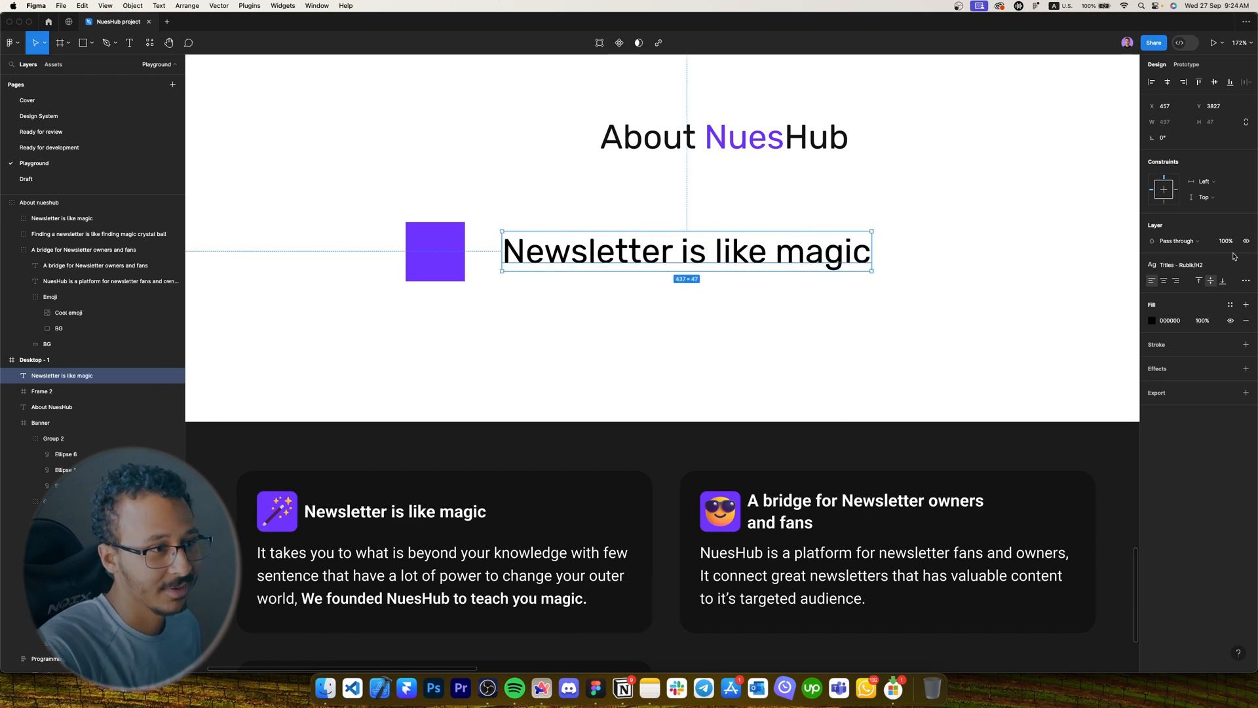
Apply the Paragraph 18px text style to the title.
{"action": "left_click", "coordinate": [1210, 263]}
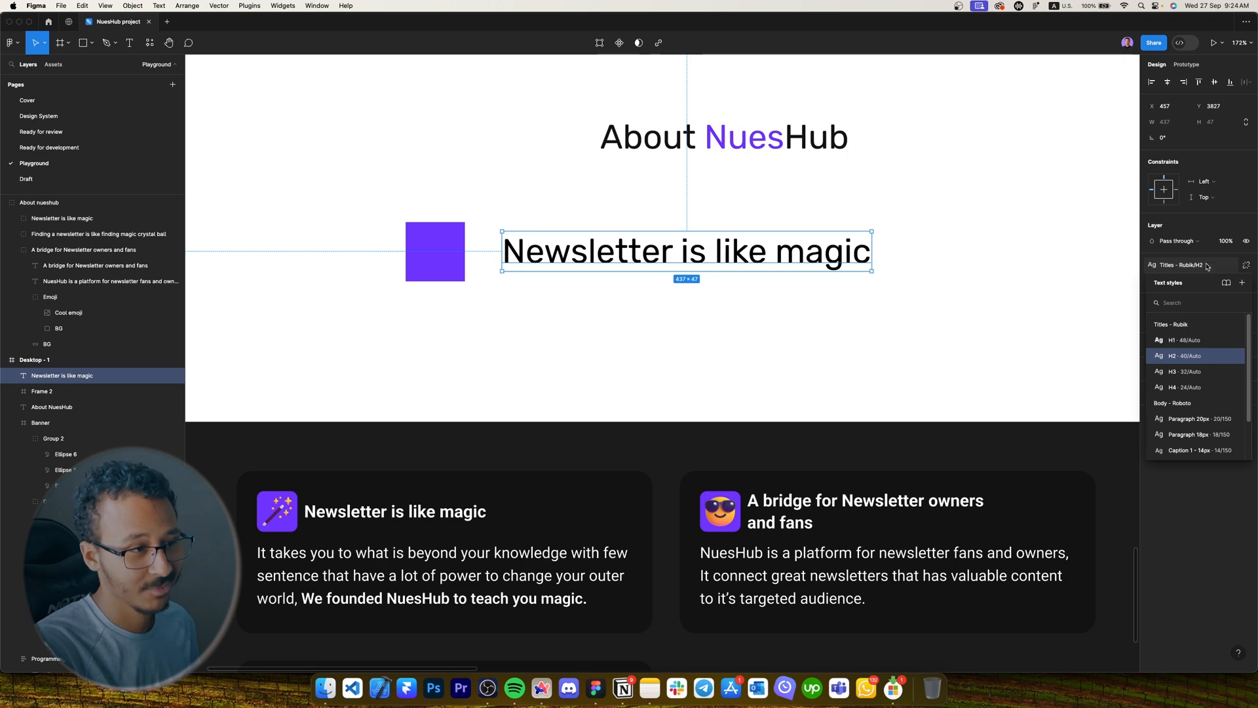
{"action": "type", "text": "1"}
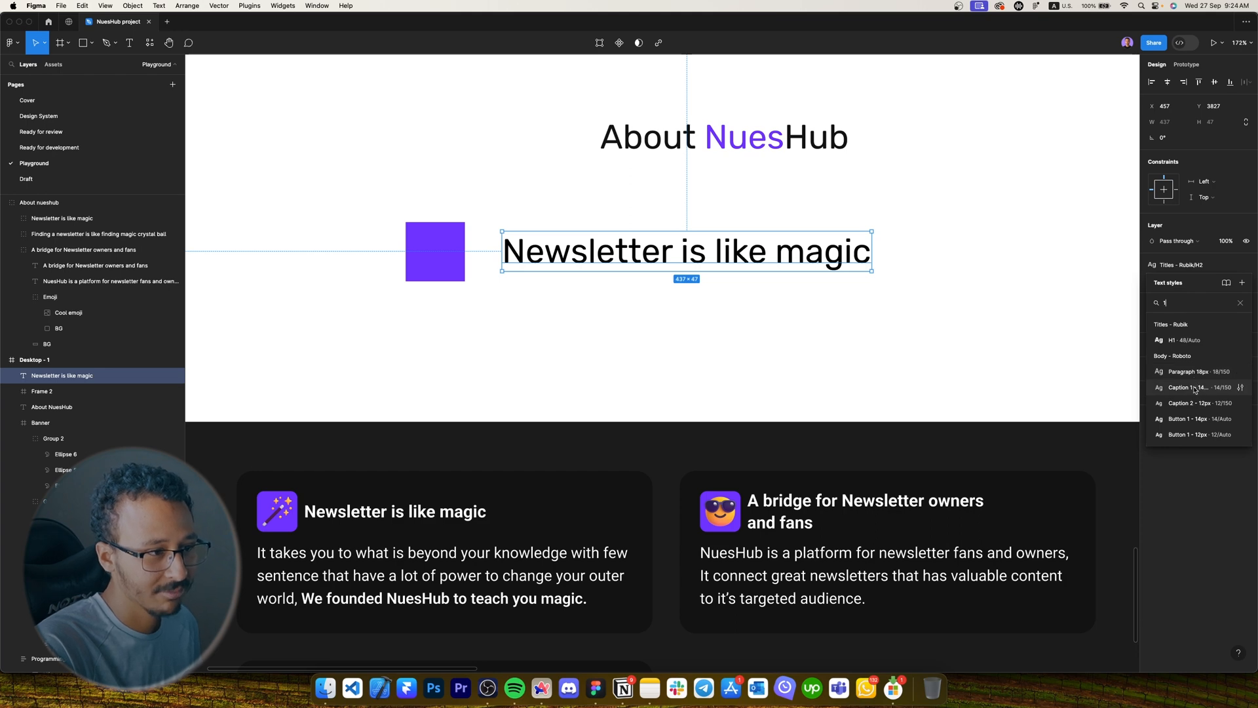
{"action": "left_click", "coordinate": [1191, 371]}
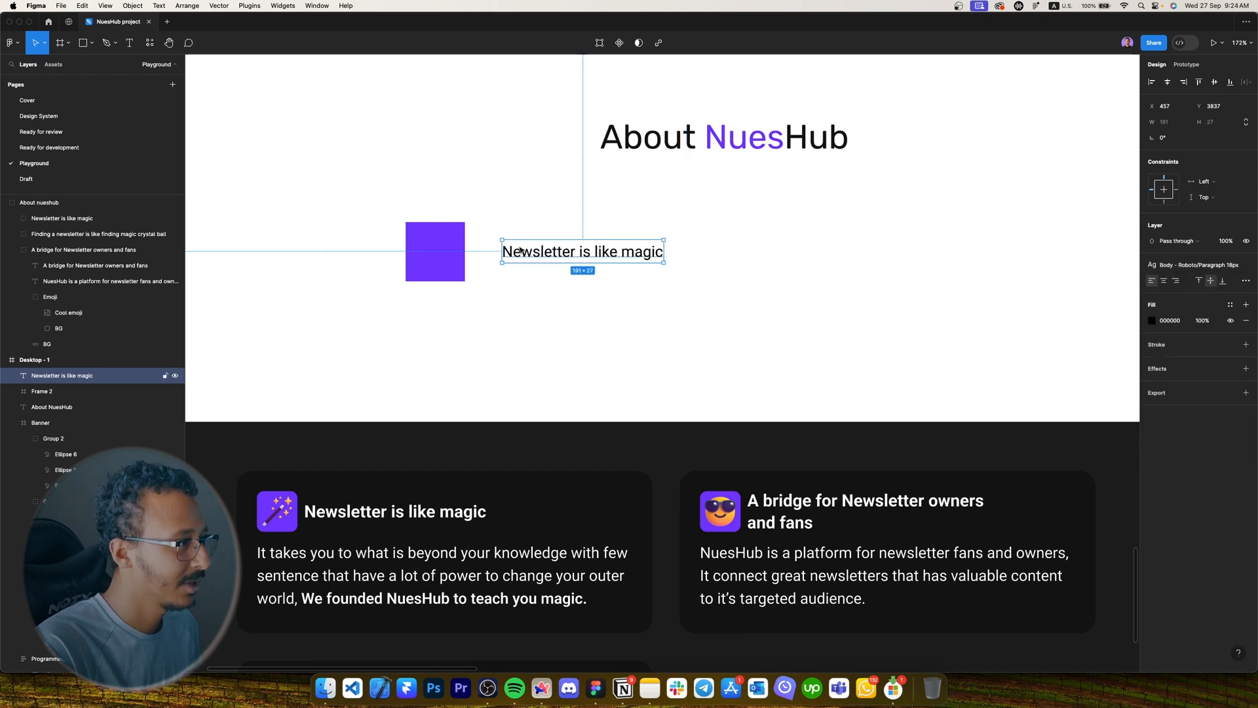
Duplicate the heading beside the purple square and give the copy Caption 1 - 14px style.
{"action": "left_click_drag", "start_coordinate": [521, 251], "coordinate": [457, 288]}
{"action": "scroll", "coordinate": [556, 265], "scroll_direction": "down", "scroll_amount": 1}
{"action": "scroll", "coordinate": [560, 279], "scroll_direction": "down", "scroll_amount": 1}
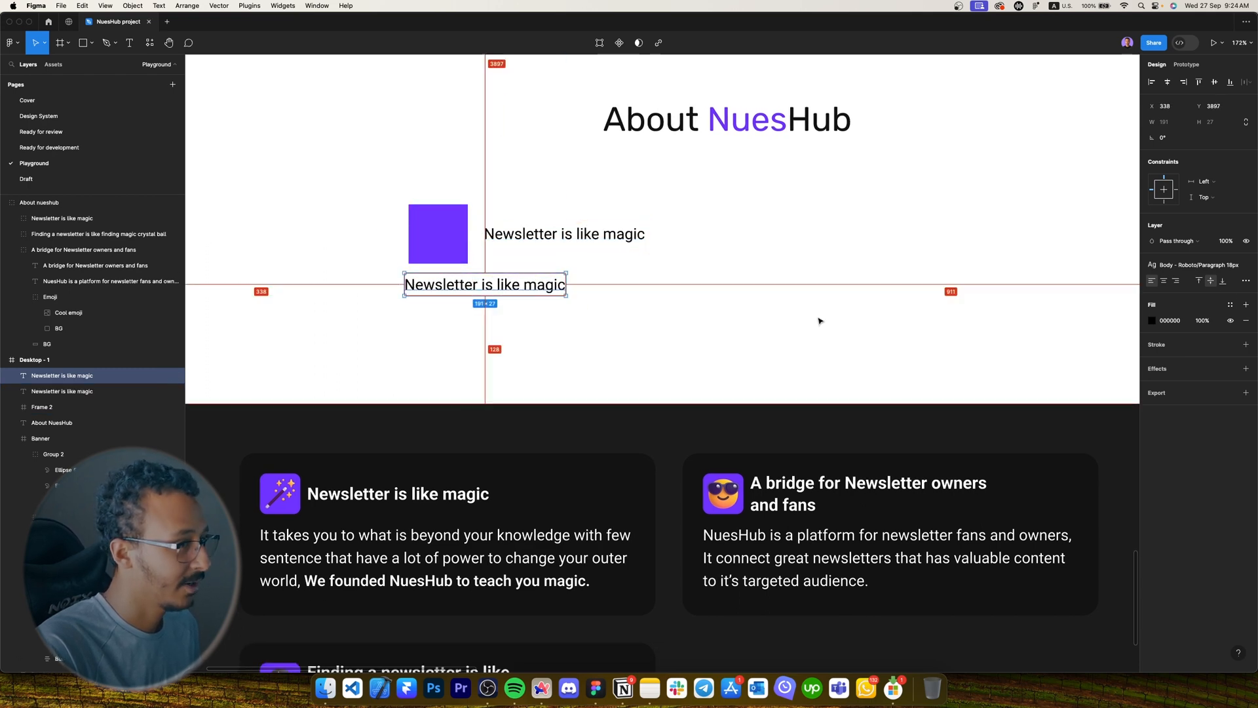
{"action": "left_click", "coordinate": [1206, 266]}
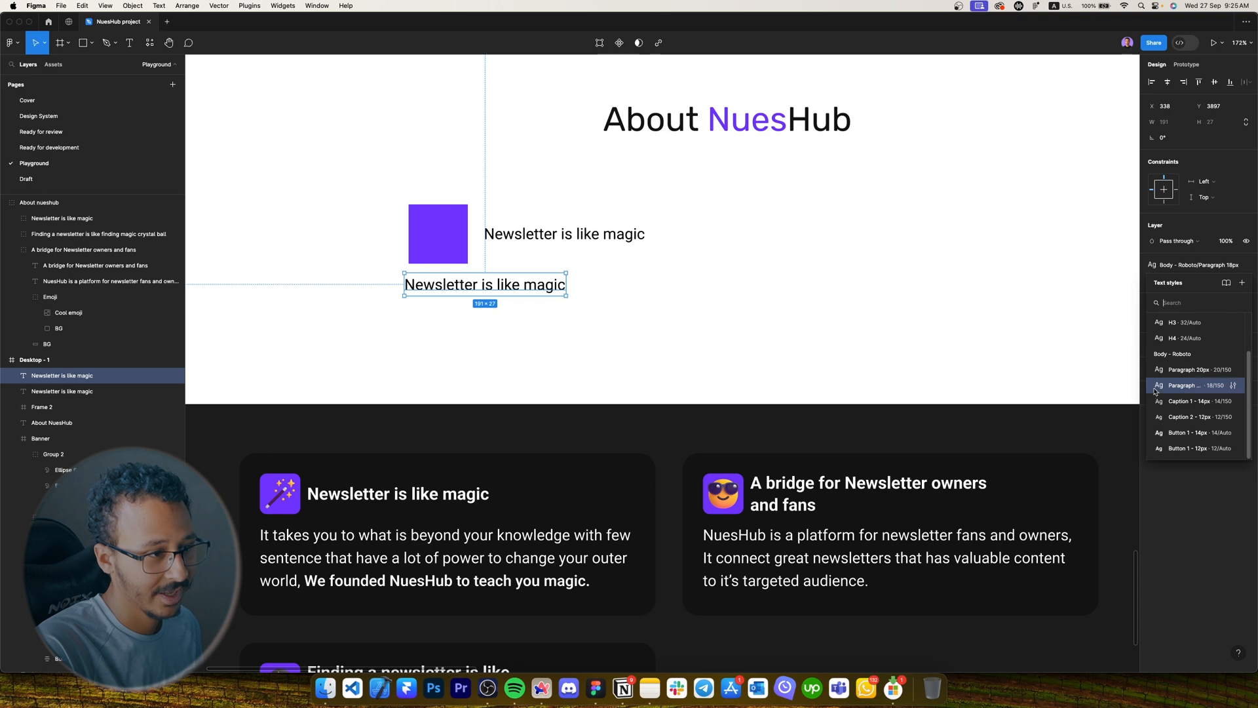
{"action": "left_click", "coordinate": [1184, 400]}
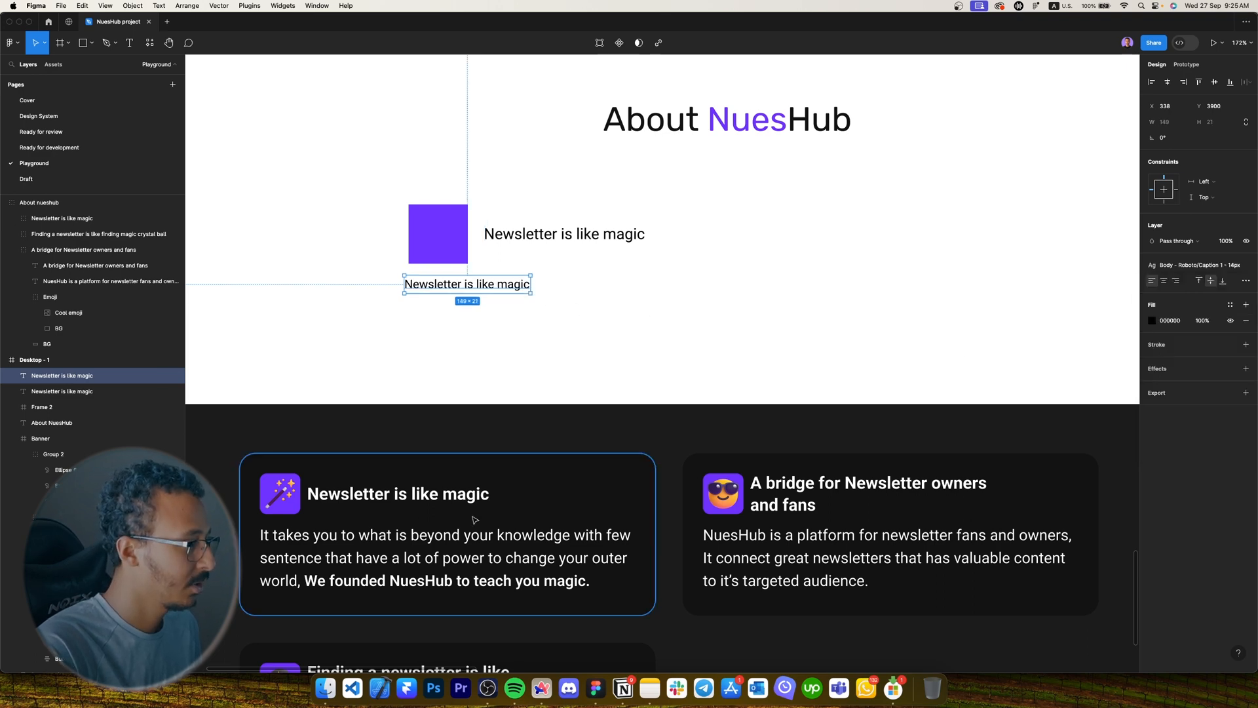
Replace the copy's text with the first card's paragraph.
{"action": "double_click", "coordinate": [395, 544]}
{"action": "key", "text": "super+c"}
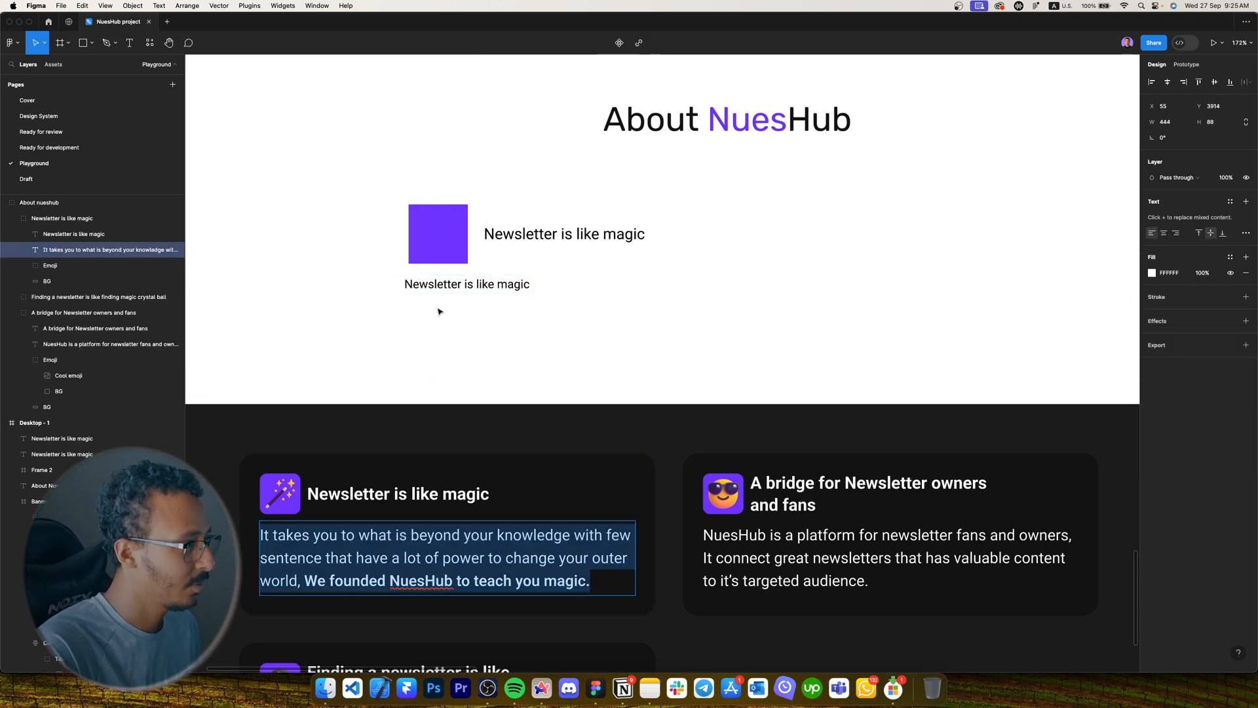
{"action": "double_click", "coordinate": [459, 284]}
{"action": "key", "text": "super+v"}
{"action": "key", "text": "Escape"}
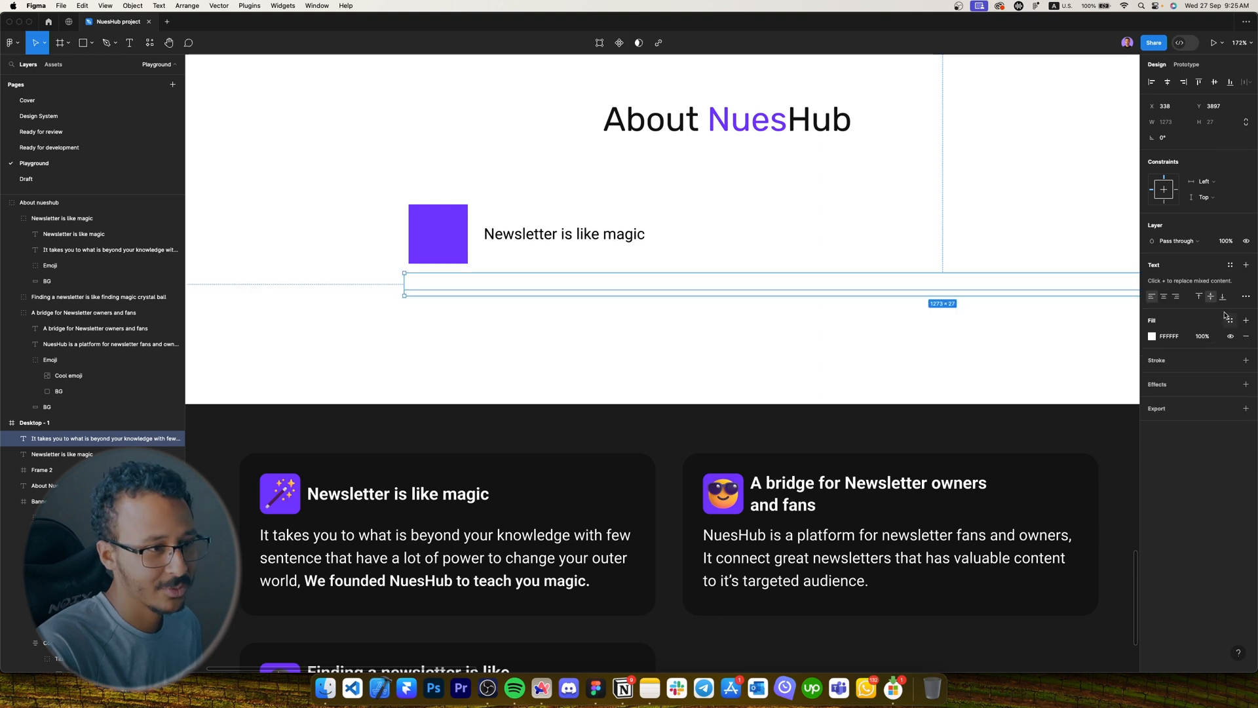
Make the paragraph Dark, Caption 1 - 14px, and narrow it to wrap onto three lines.
{"action": "left_click", "coordinate": [1228, 319]}
{"action": "left_click", "coordinate": [1094, 387]}
{"action": "scroll", "coordinate": [1068, 394], "scroll_direction": "down", "scroll_amount": 3}
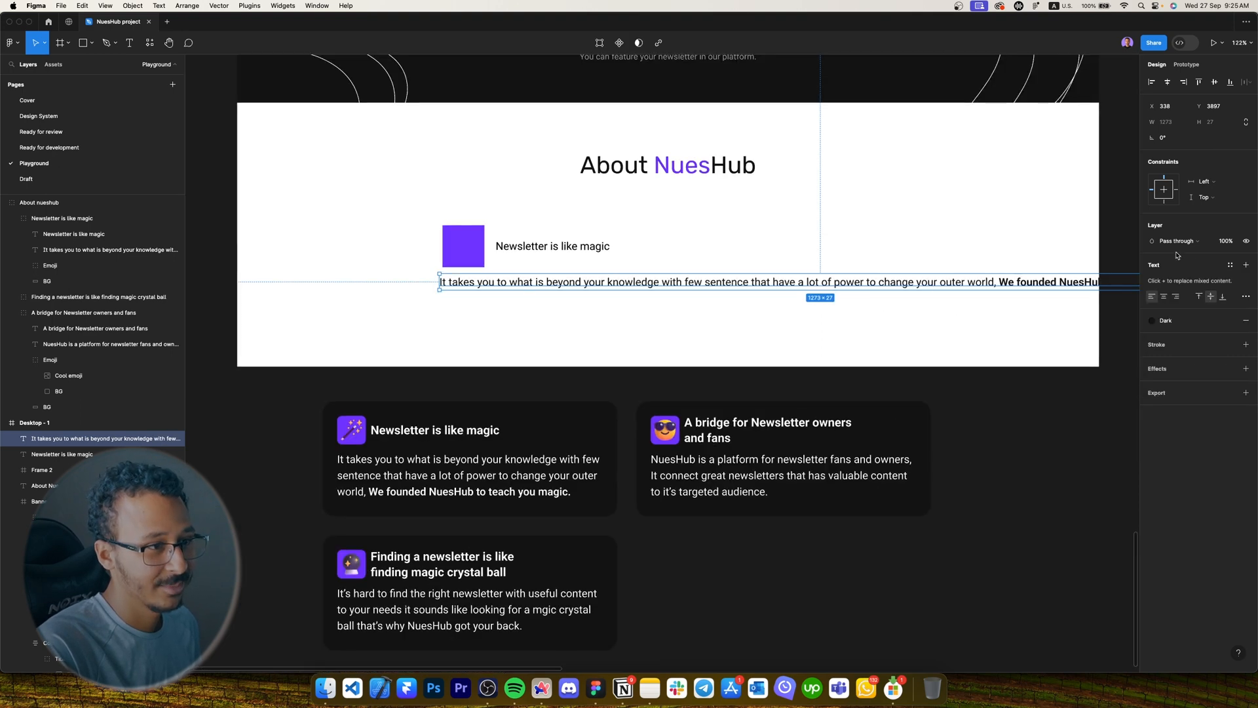
{"action": "left_click", "coordinate": [1229, 267]}
{"action": "type", "text": "14"}
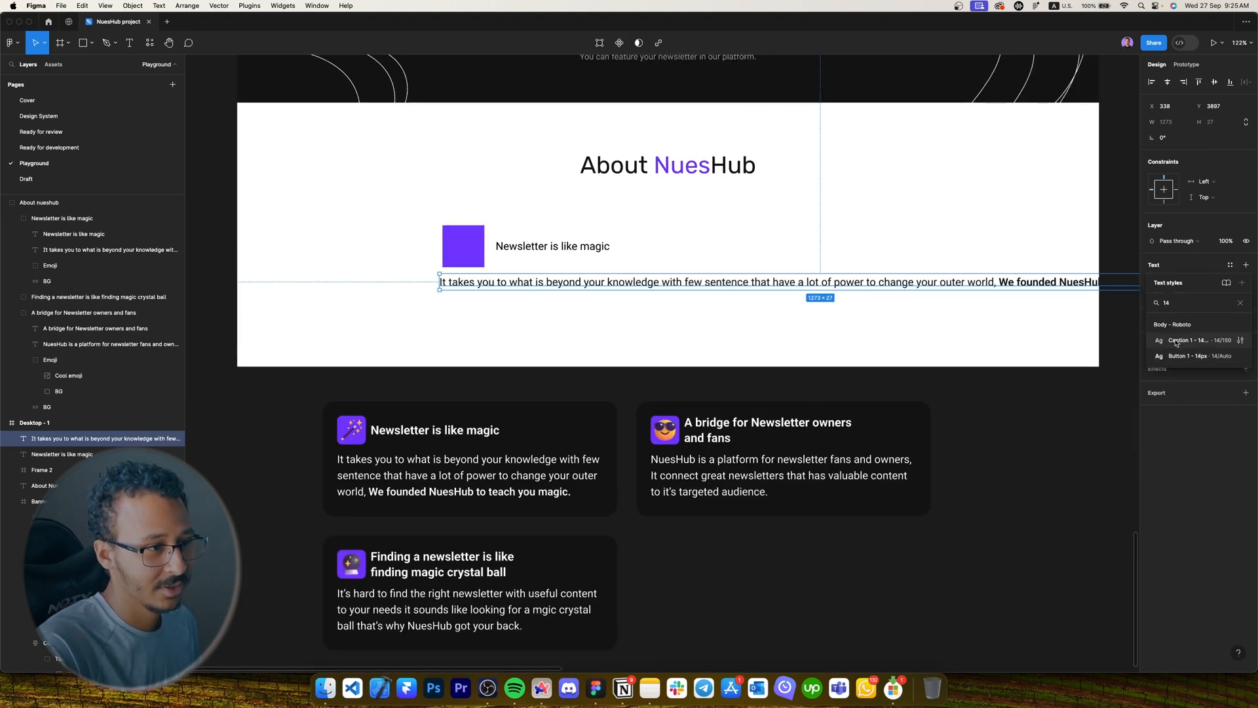
{"action": "left_click", "coordinate": [1177, 340]}
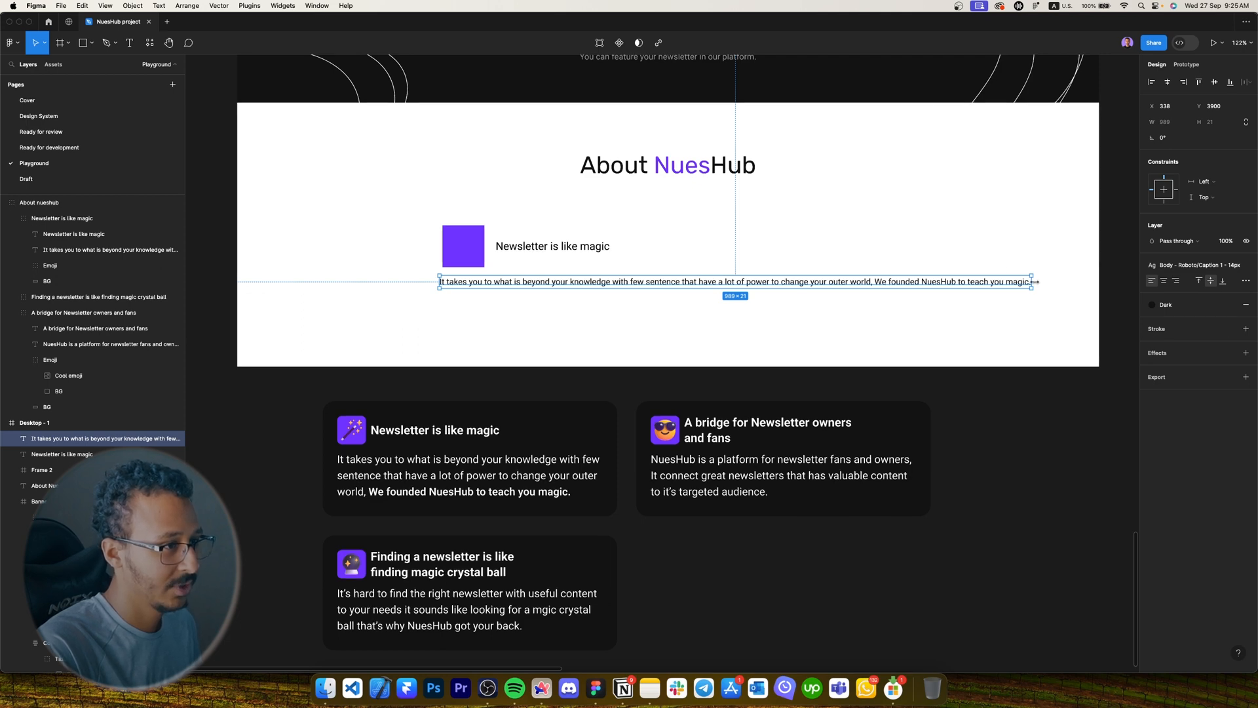
{"action": "left_click_drag", "start_coordinate": [1035, 282], "coordinate": [659, 283]}
{"action": "scroll", "coordinate": [528, 283], "scroll_direction": "up", "scroll_amount": 3}
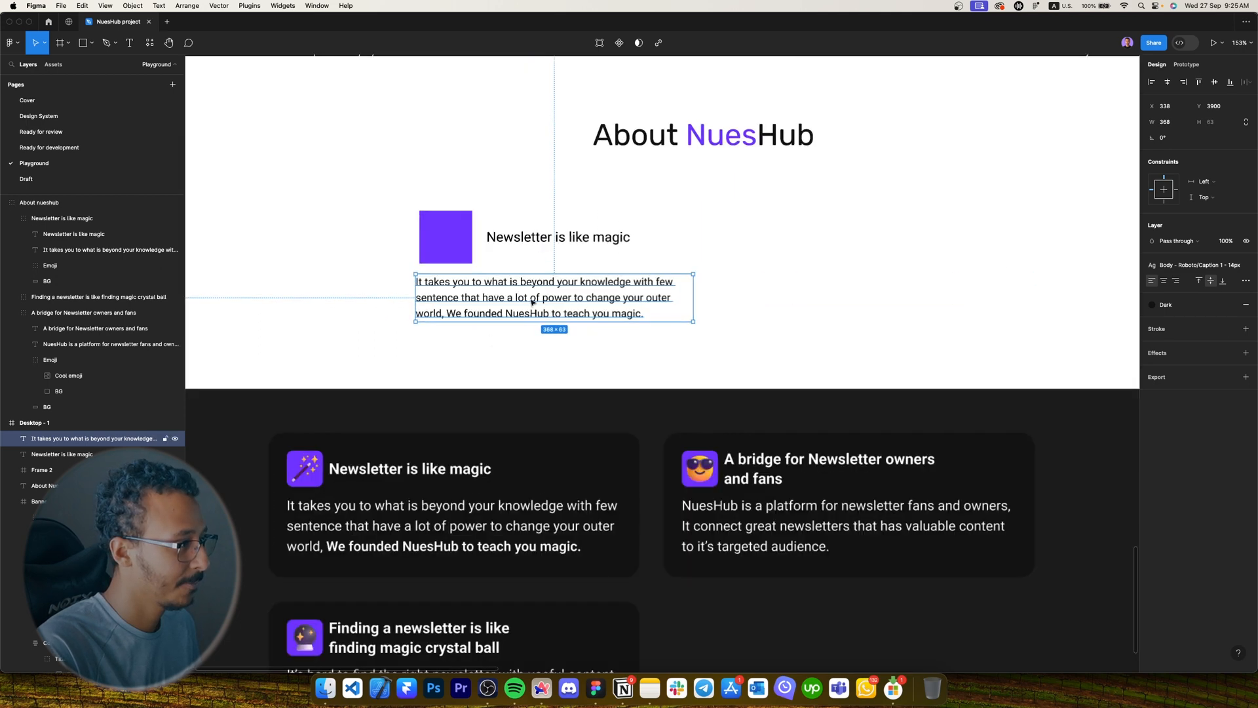
{"action": "left_click", "coordinate": [306, 468], "text": "super"}
{"action": "left_click", "coordinate": [324, 483], "text": "super"}
{"action": "left_click", "coordinate": [310, 470], "text": "super"}
Resize the purple square to 48 × 48.
{"action": "left_click", "coordinate": [481, 234], "text": "super"}
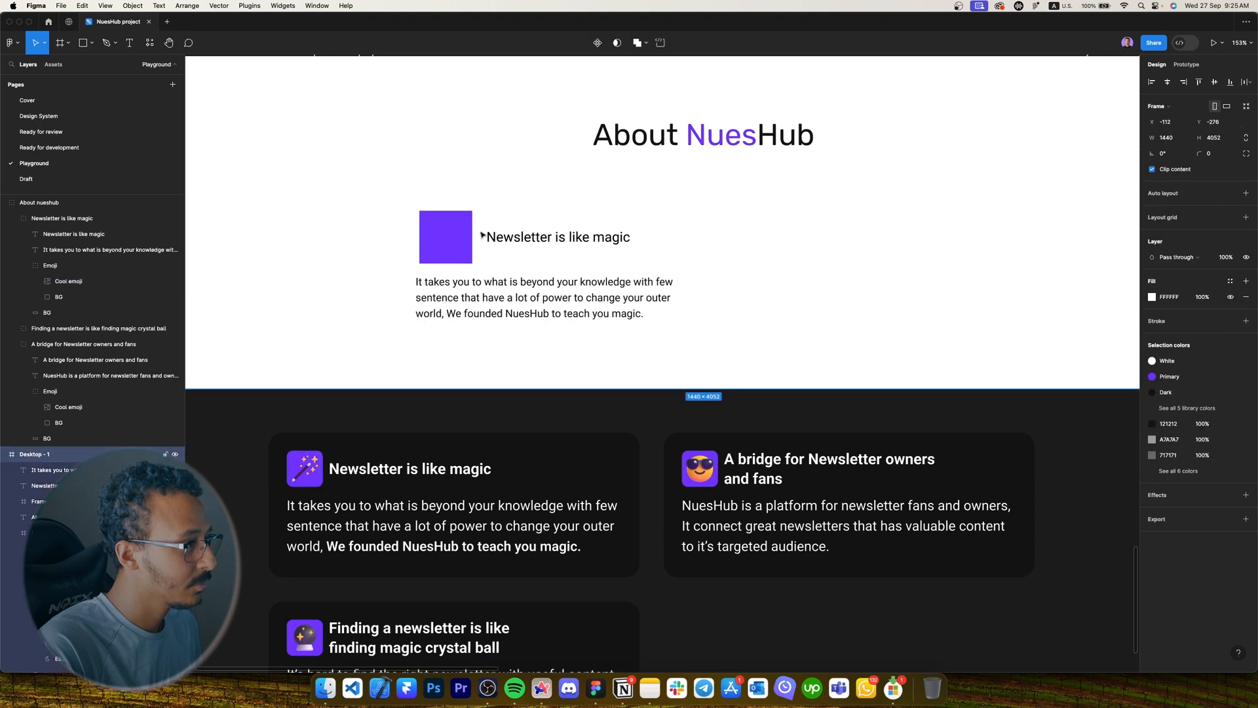
{"action": "left_click", "coordinate": [467, 235], "text": "super"}
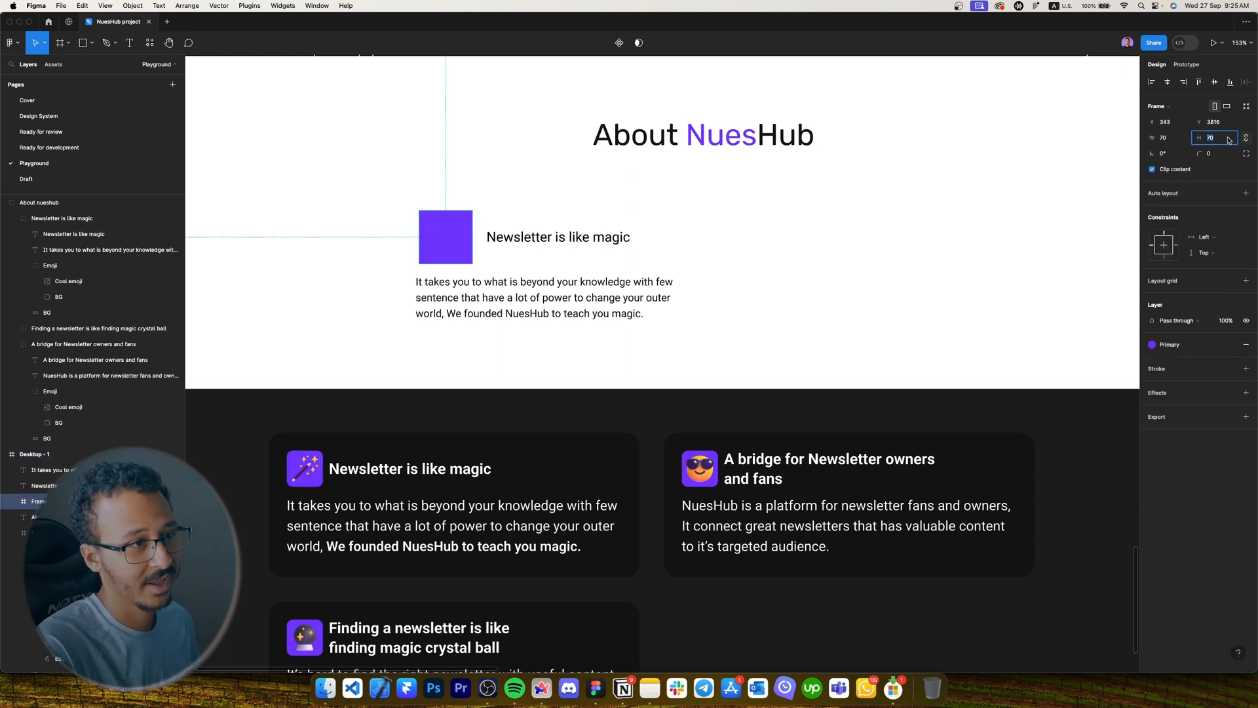
{"action": "type", "text": "48"}
{"action": "key", "text": "Return"}
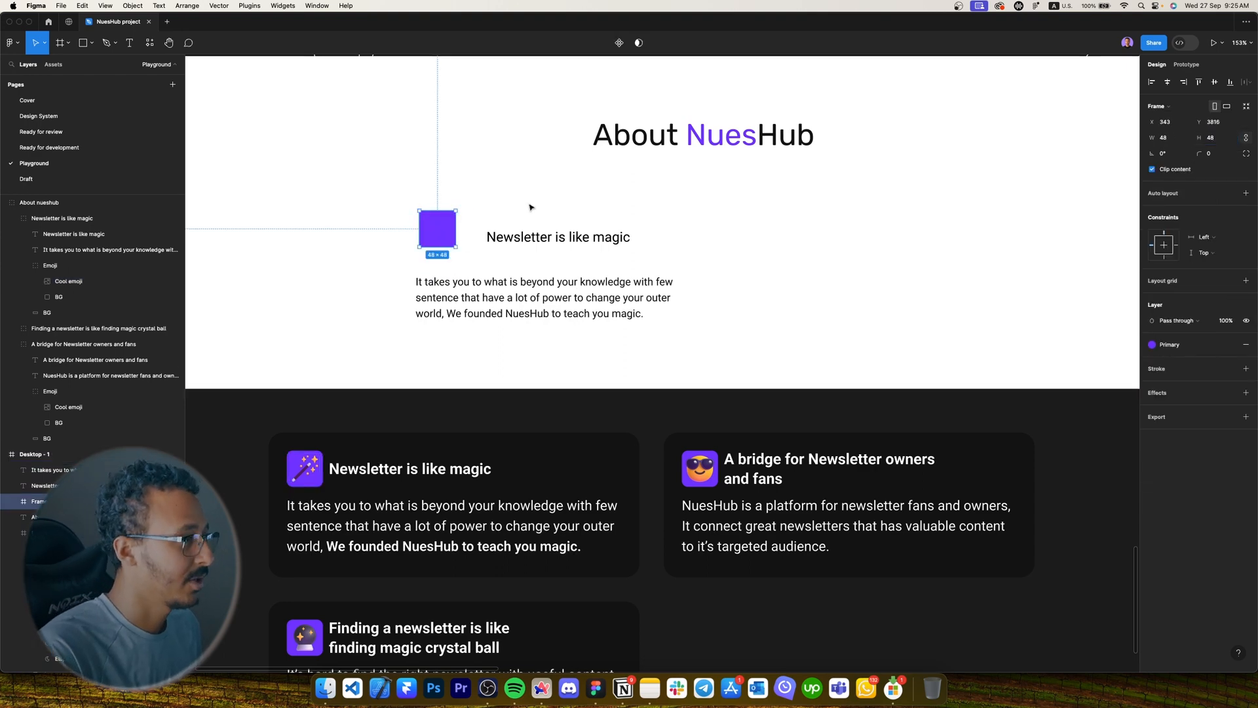
Wrap the square and title in a vertically centred auto-layout row with a 16 gap.
{"action": "scroll", "coordinate": [454, 229], "scroll_direction": "up", "scroll_amount": 5}
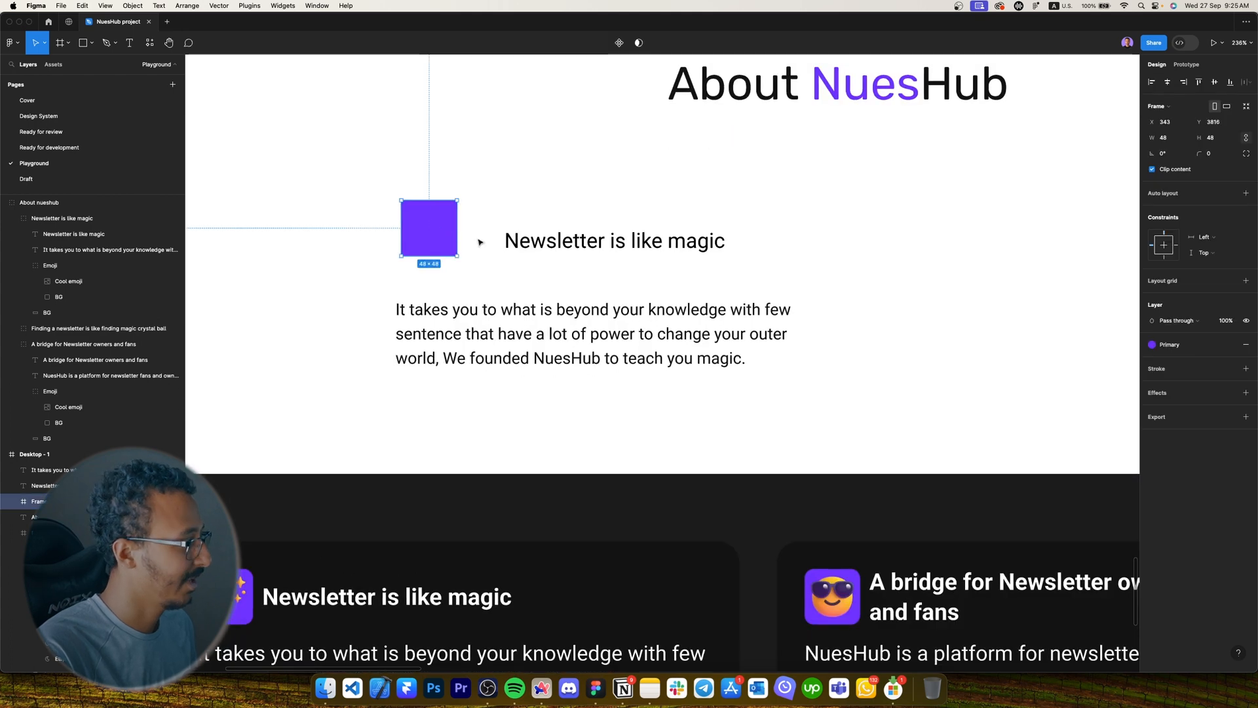
{"action": "left_click", "coordinate": [570, 243], "text": "shift"}
{"action": "key", "text": "shift+a"}
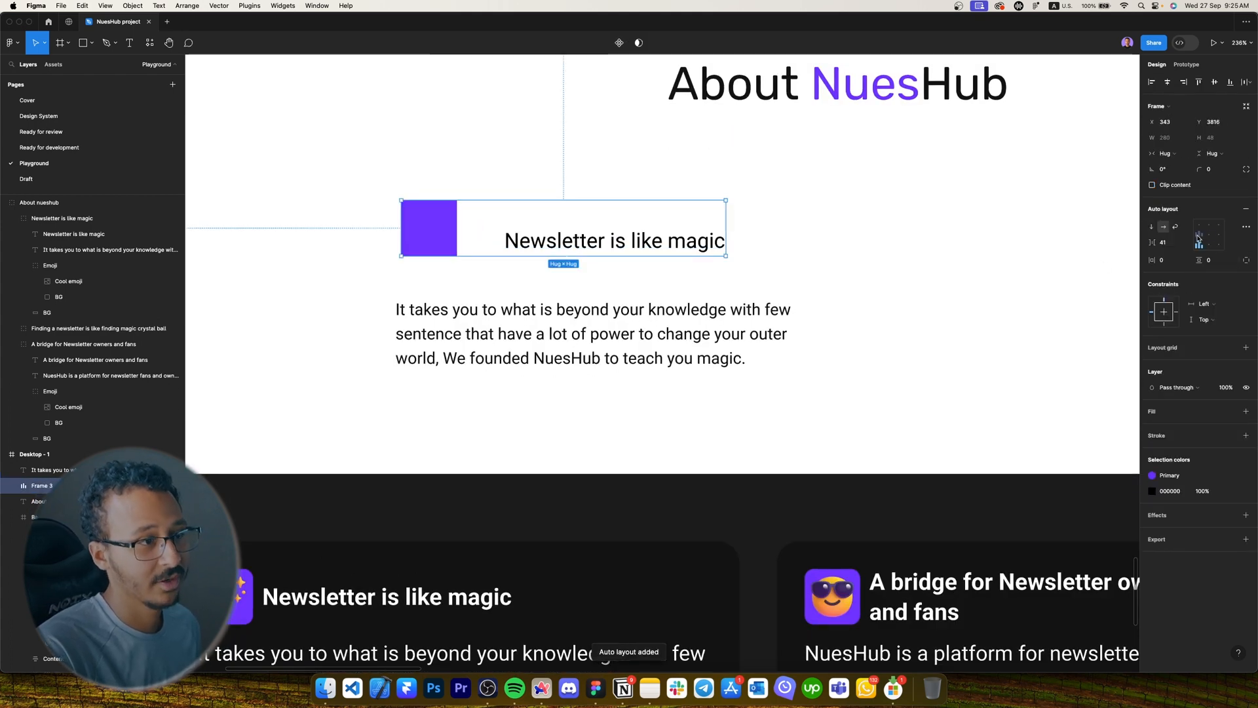
{"action": "left_click", "coordinate": [1199, 234]}
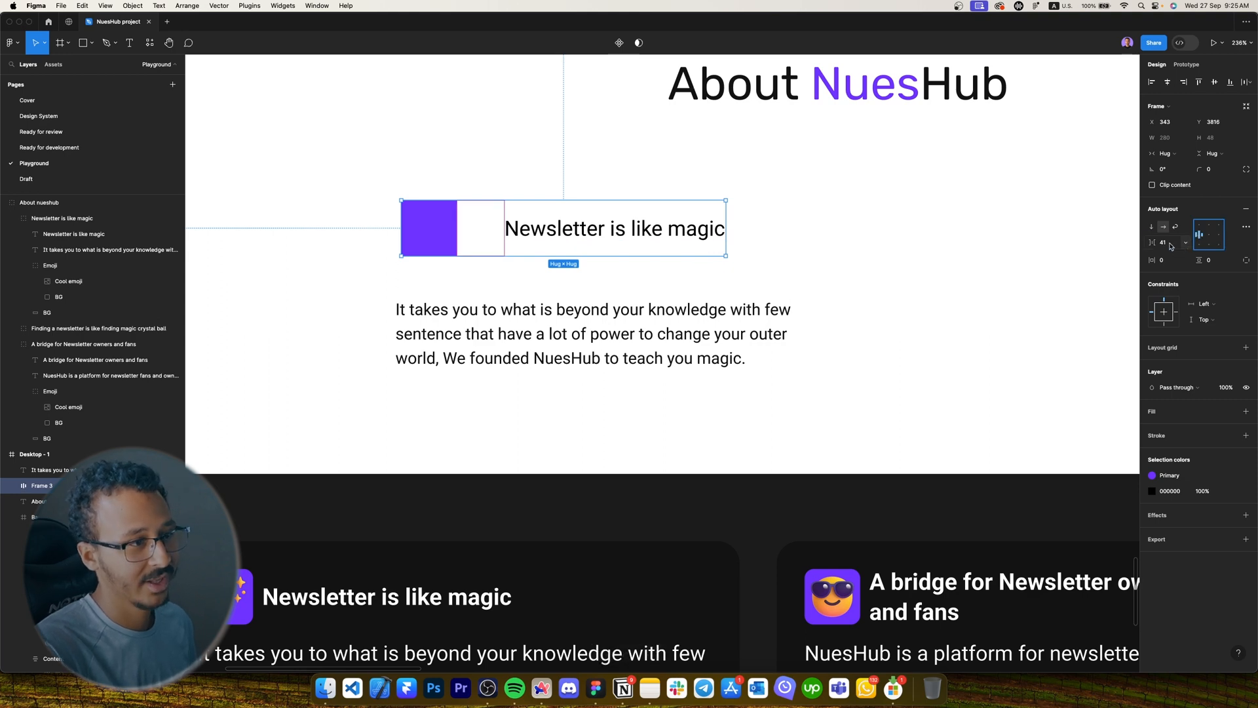
{"action": "left_click", "coordinate": [1171, 244]}
{"action": "type", "text": "16"}
{"action": "key", "text": "Return"}
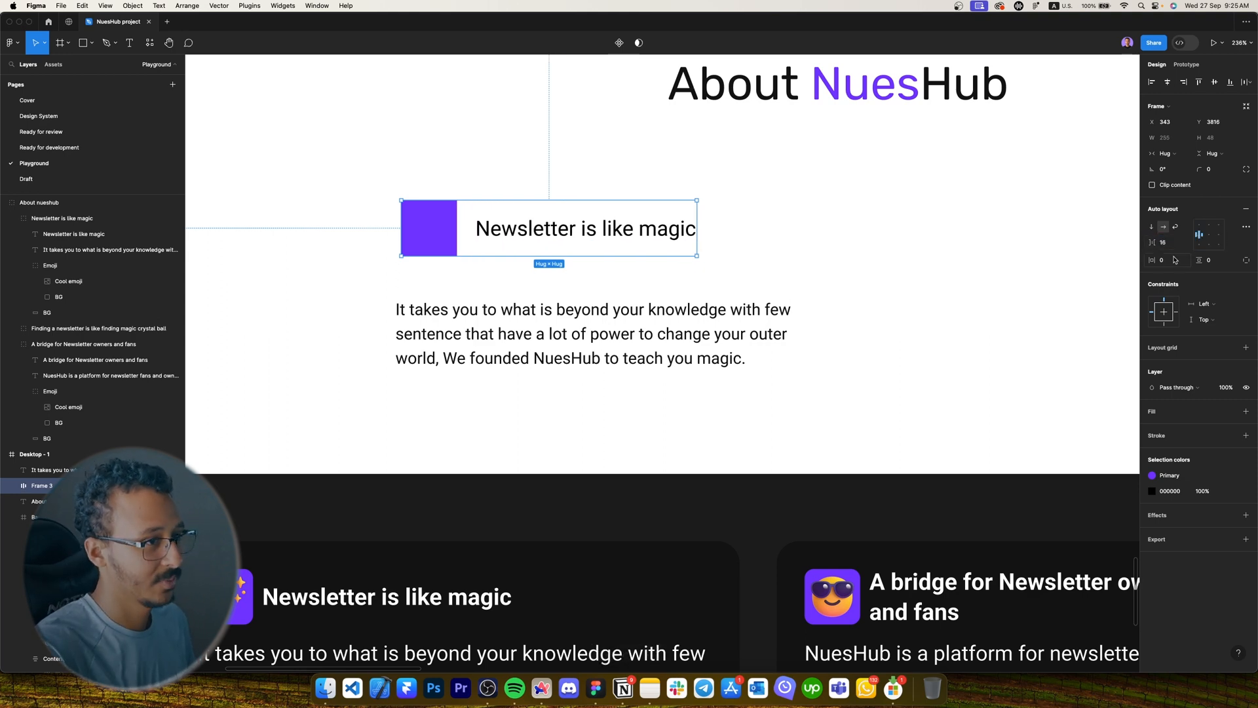
{"action": "left_click", "coordinate": [598, 321], "text": "shift"}
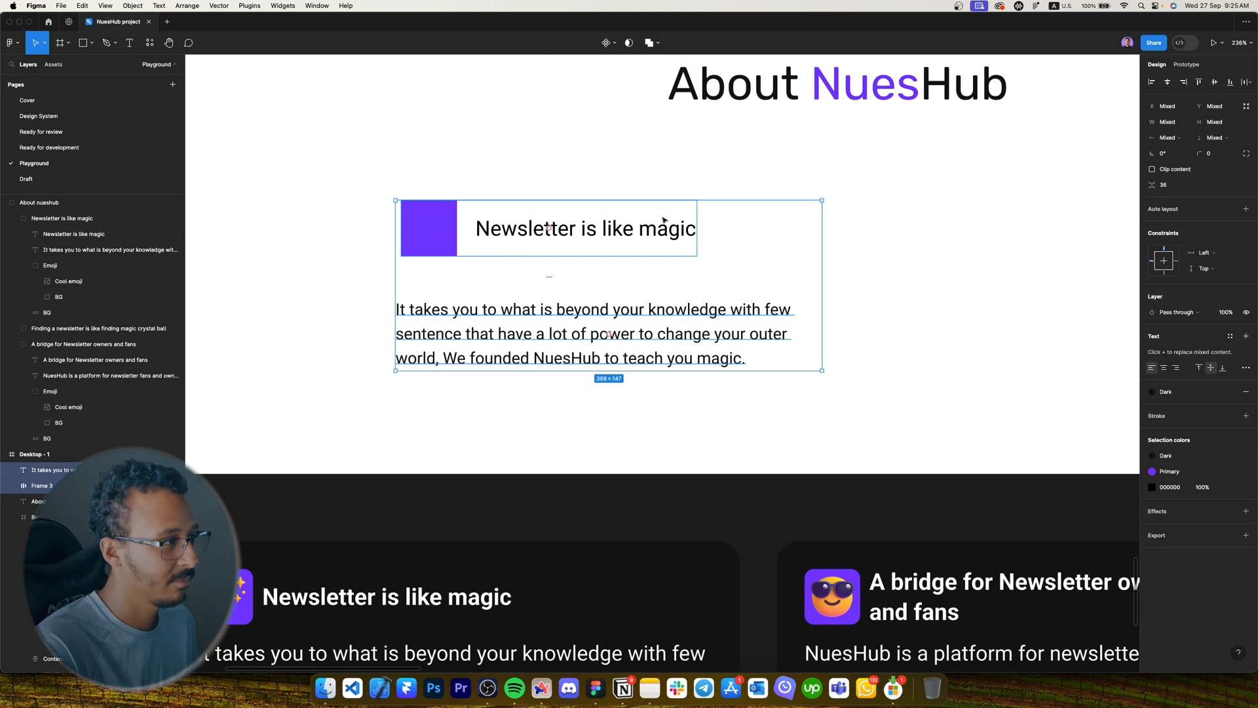
Line the paragraph up under the square and wrap it with the heading row in auto layout.
{"action": "left_click", "coordinate": [471, 188]}
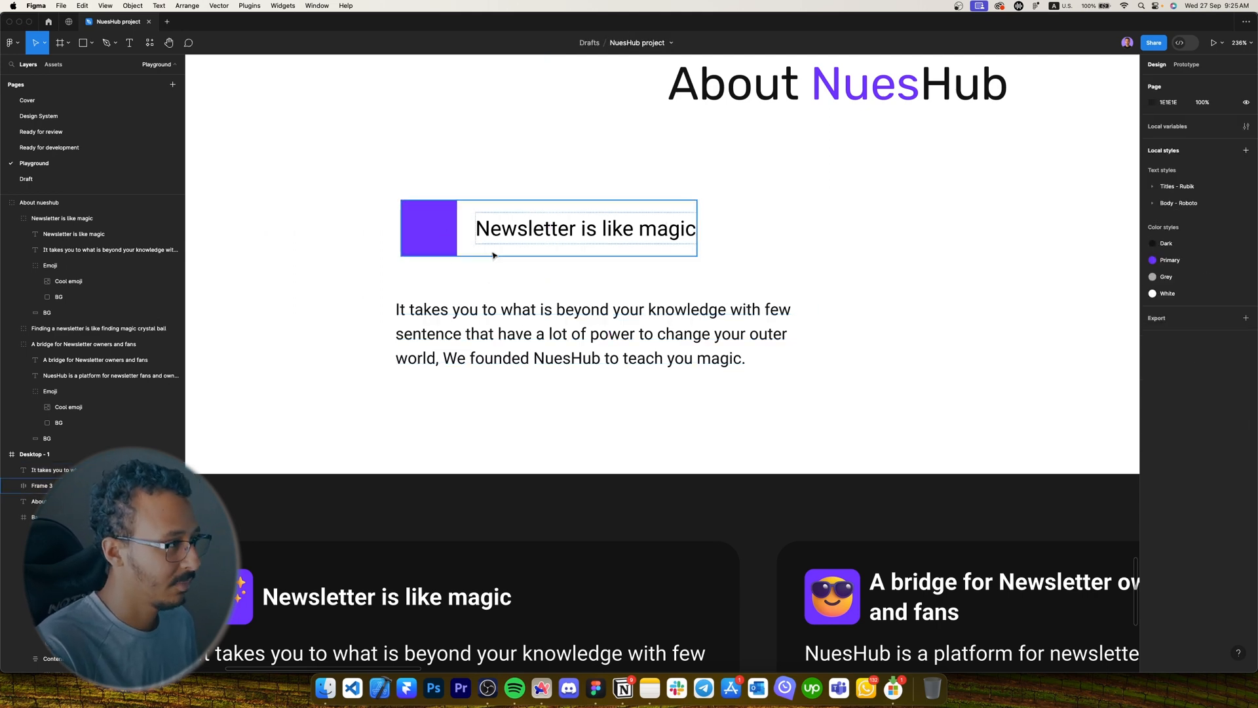
{"action": "left_click_drag", "start_coordinate": [560, 335], "coordinate": [549, 338]}
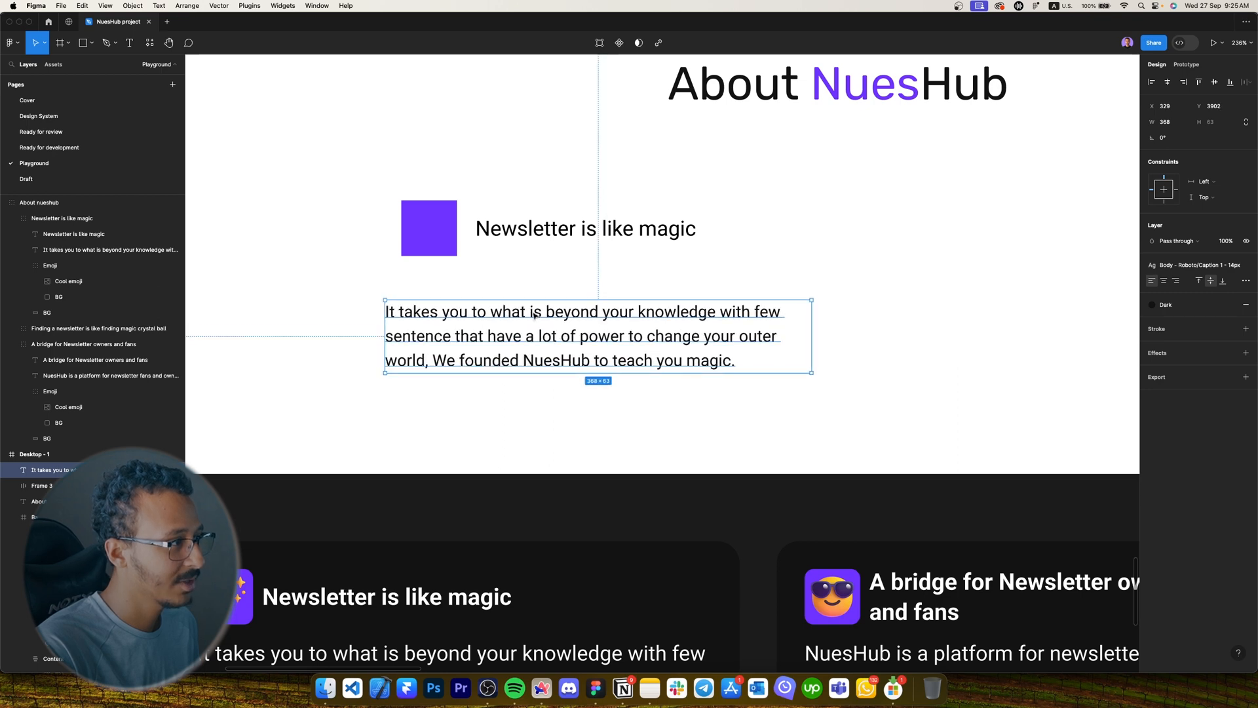
{"action": "left_click", "coordinate": [508, 237], "text": "shift"}
{"action": "key", "text": "shift+a"}
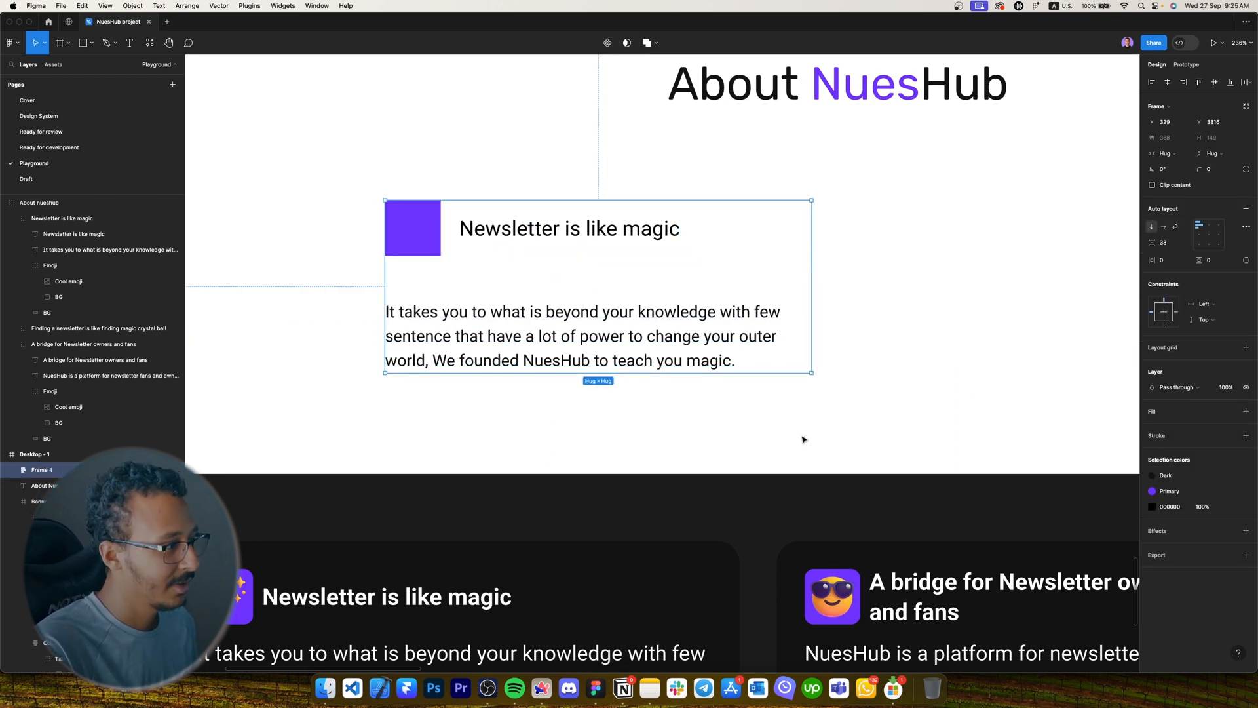
Change the card's black heading and paragraph text to White.
{"action": "scroll", "coordinate": [803, 438], "scroll_direction": "down", "scroll_amount": 1}
{"action": "left_click", "coordinate": [1151, 506]}
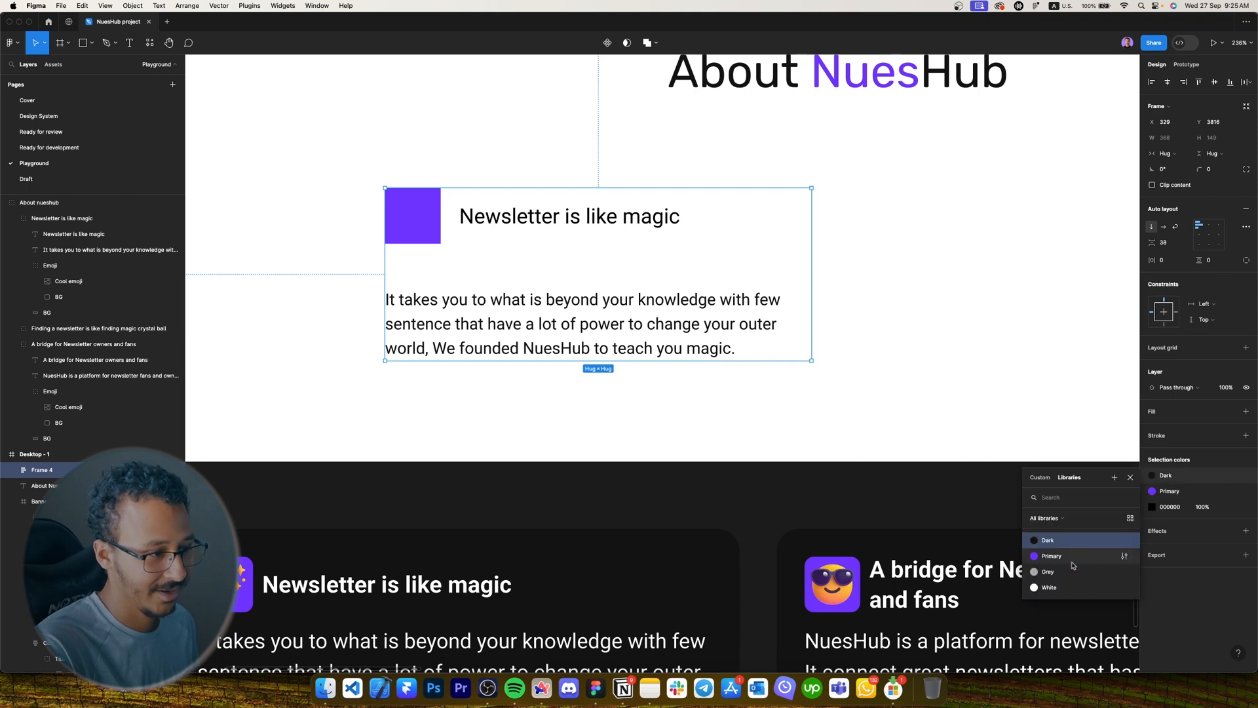
{"action": "left_click", "coordinate": [1049, 587]}
{"action": "left_click", "coordinate": [1228, 507]}
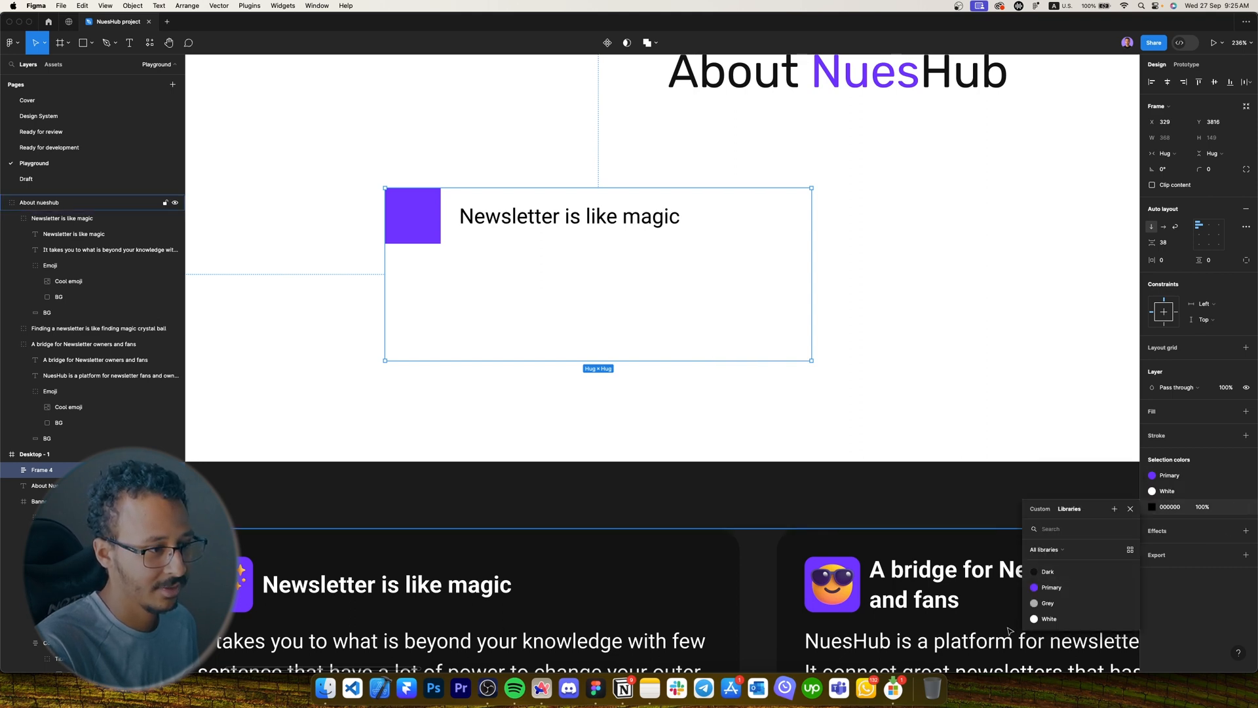
{"action": "left_click", "coordinate": [1048, 619]}
Give the card frame 16 horizontal and 16 vertical padding.
{"action": "left_click", "coordinate": [1163, 260]}
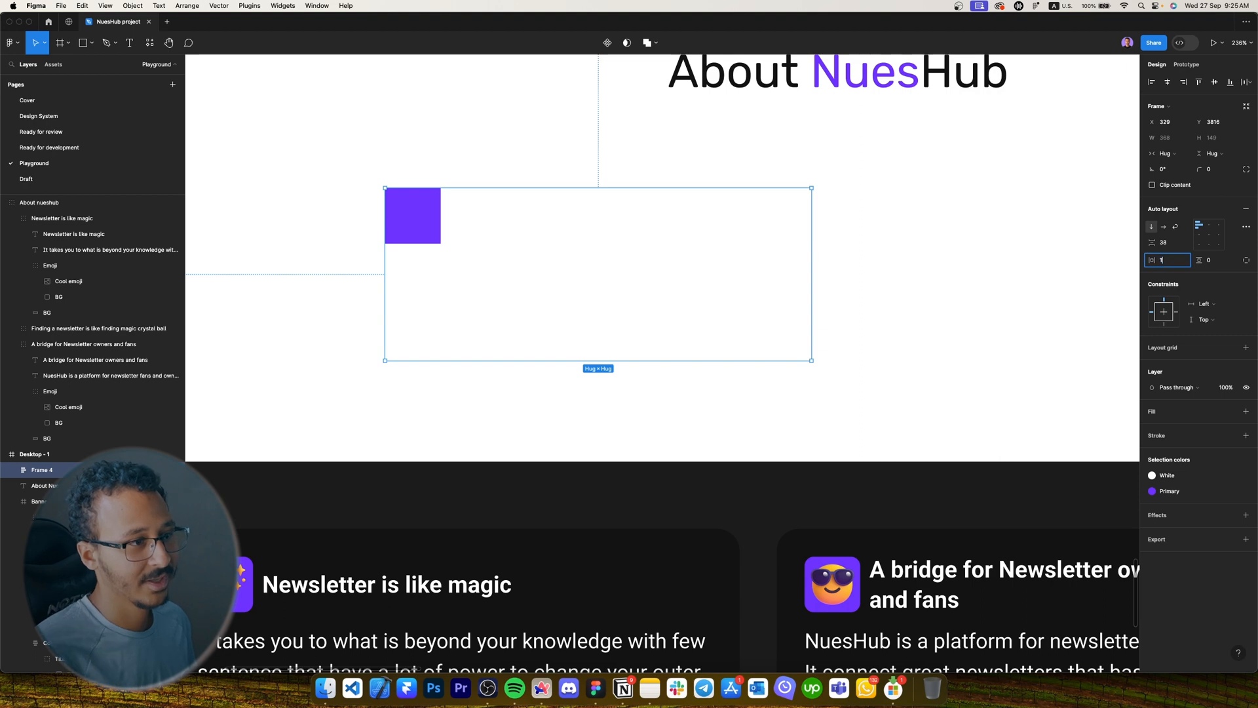
{"action": "type", "text": "16"}
{"action": "key", "text": "Tab"}
{"action": "type", "text": "16"}
{"action": "key", "text": "Return"}
Fill the card with the Dark colour style and round its corners to 12.
{"action": "left_click", "coordinate": [1229, 411]}
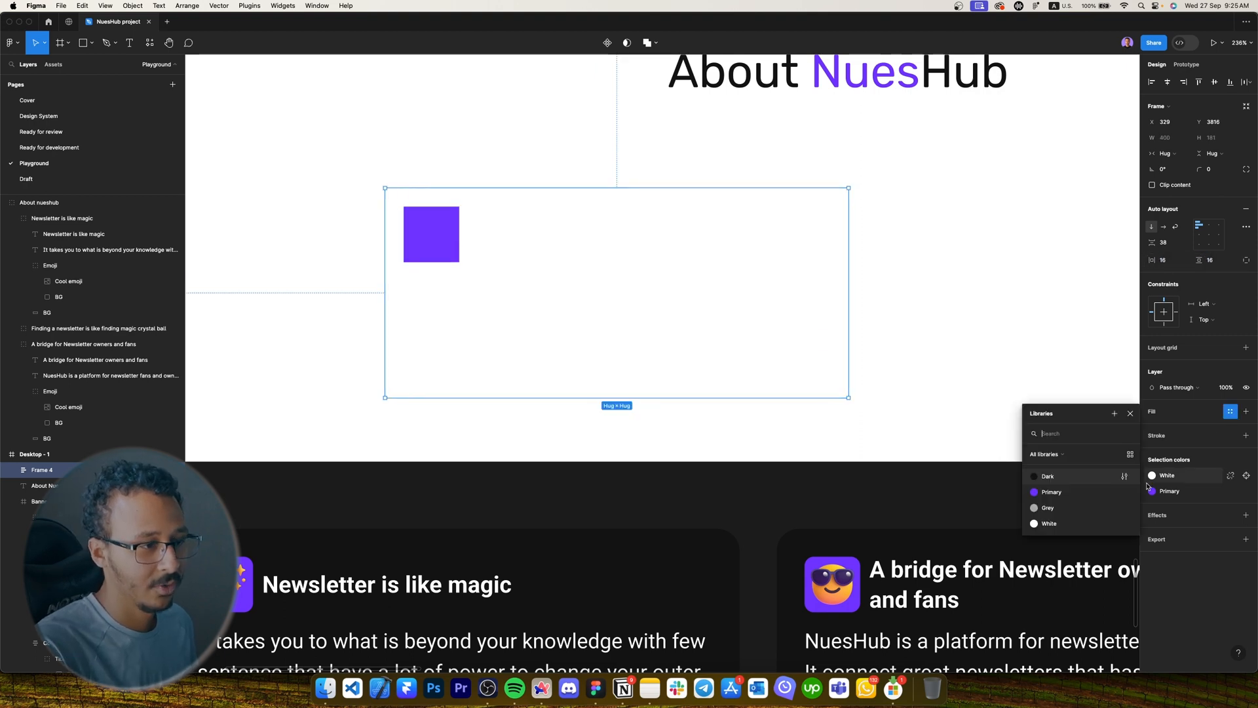
{"action": "left_click", "coordinate": [1075, 482]}
{"action": "left_click", "coordinate": [1219, 172]}
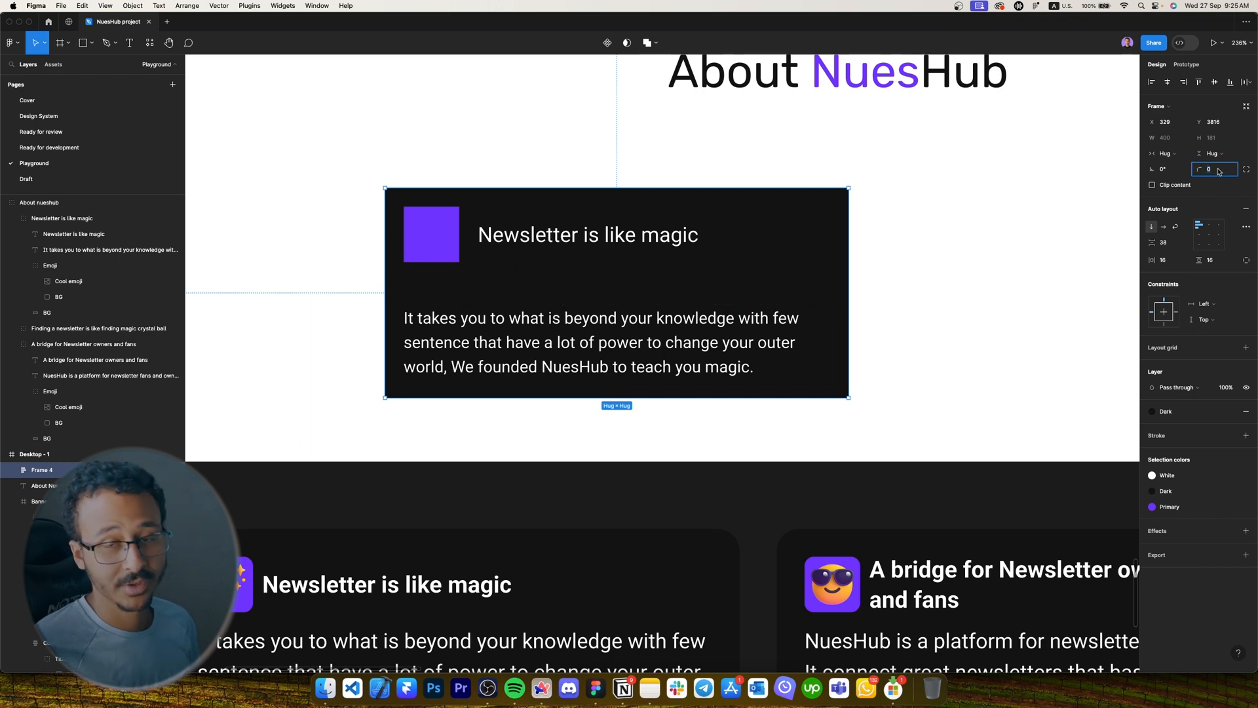
{"action": "key", "text": "Return"}
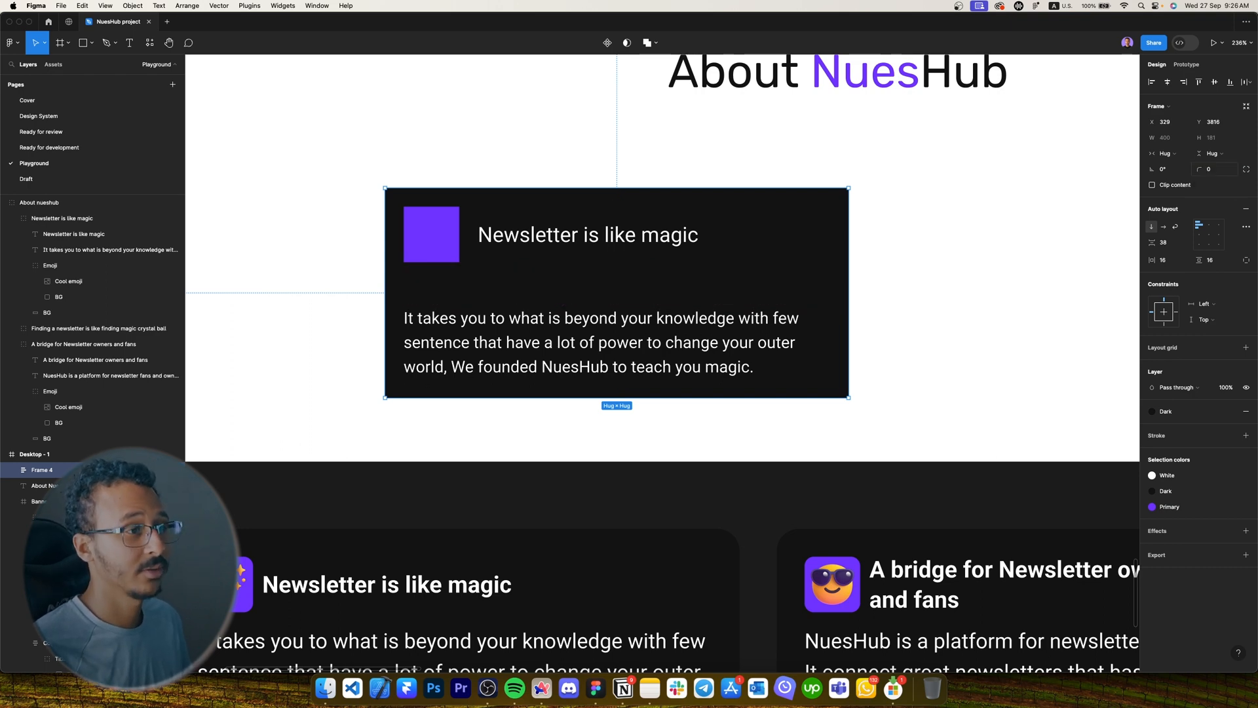
{"action": "left_click", "coordinate": [1211, 169]}
{"action": "type", "text": "12"}
{"action": "key", "text": "Return"}
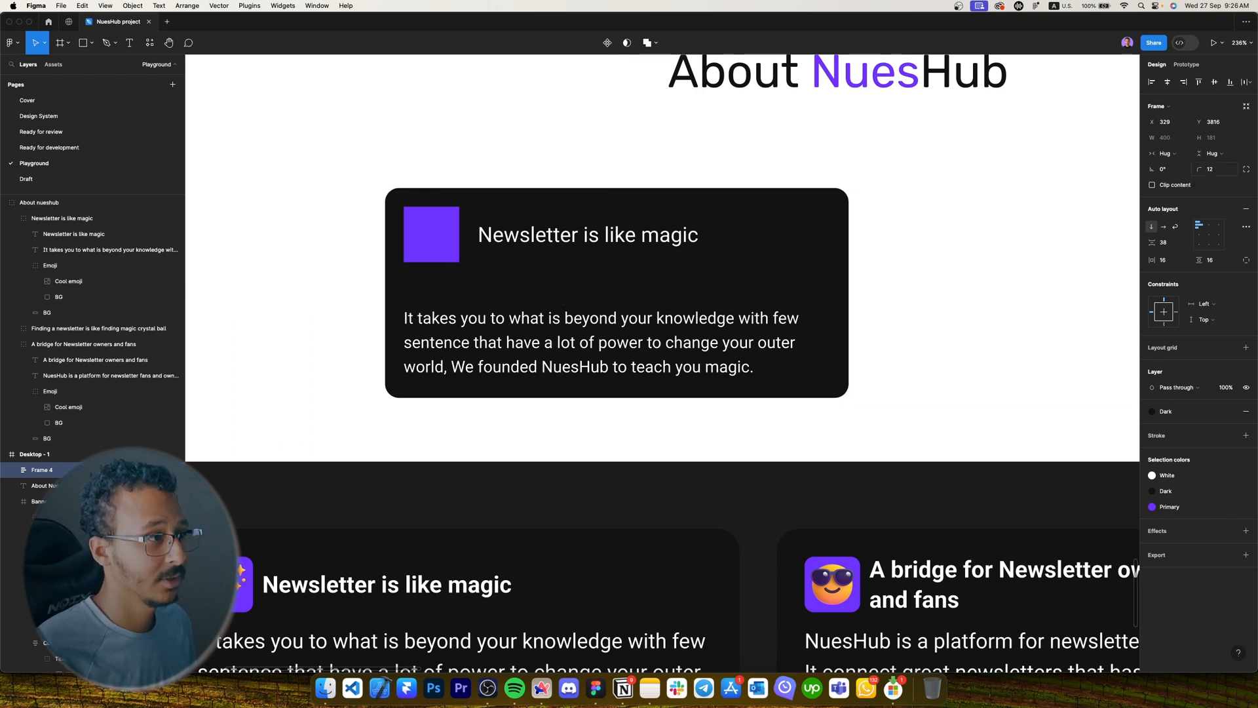
Set the gap between the new card's heading row and paragraph to 16.
{"action": "left_click", "coordinate": [242, 580]}
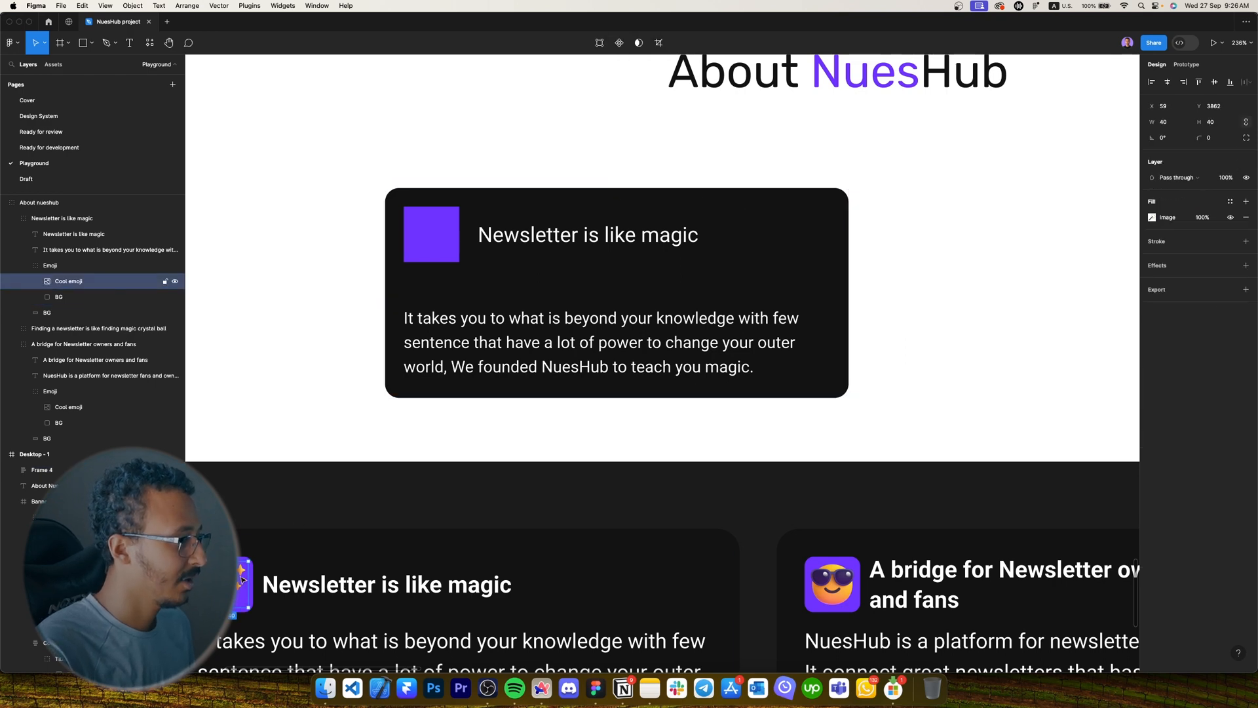
{"action": "scroll", "coordinate": [243, 580], "scroll_direction": "down", "scroll_amount": 5}
{"action": "scroll", "coordinate": [319, 514], "scroll_direction": "left", "scroll_amount": 2}
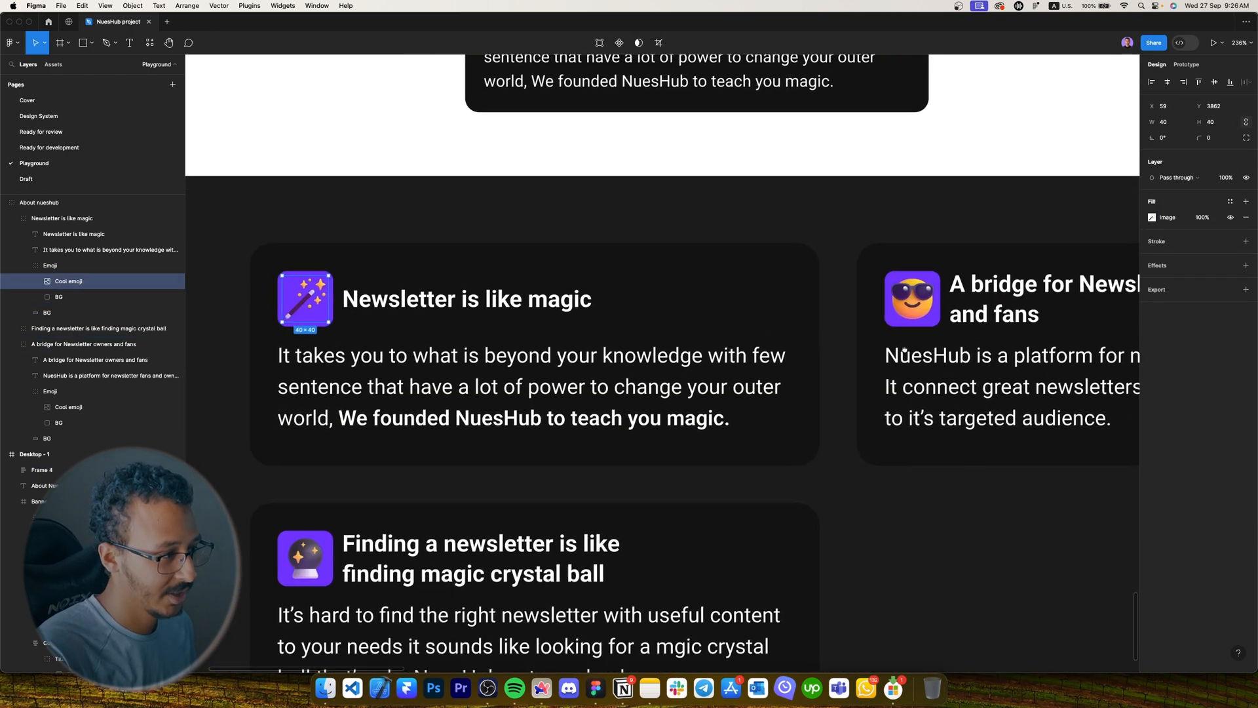
{"action": "scroll", "coordinate": [564, 262], "scroll_direction": "up", "scroll_amount": 5}
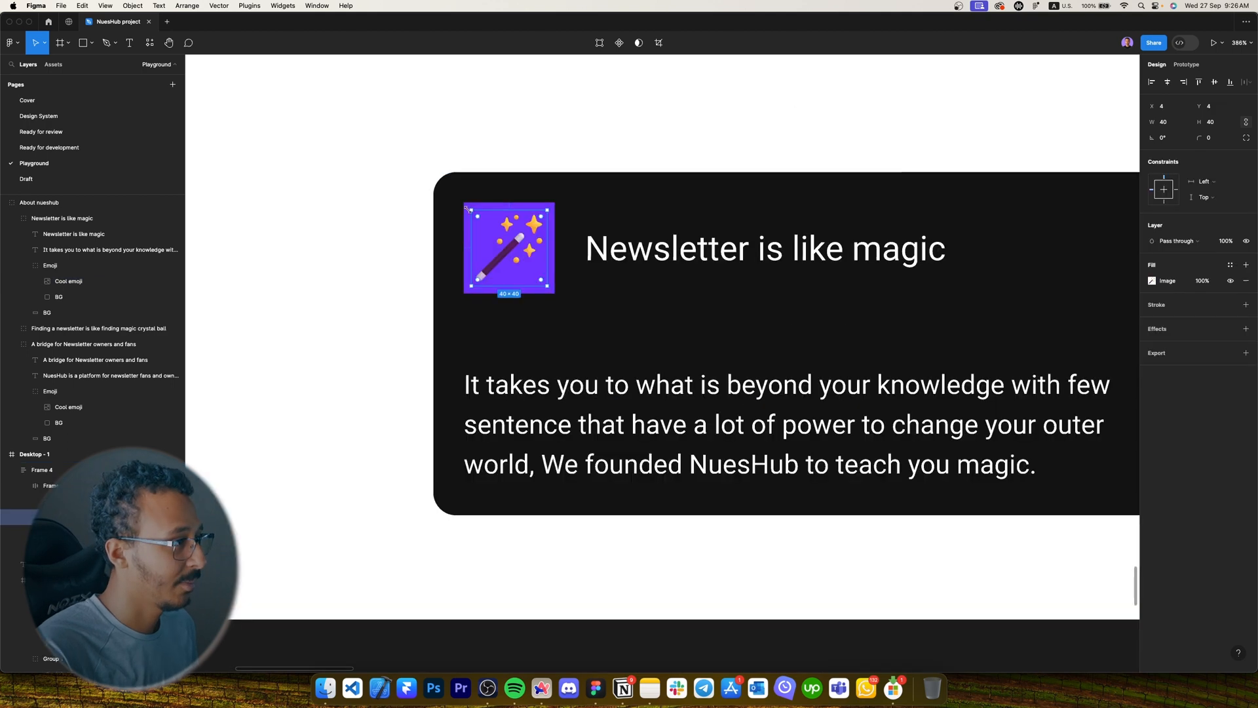
{"action": "left_click", "coordinate": [720, 333]}
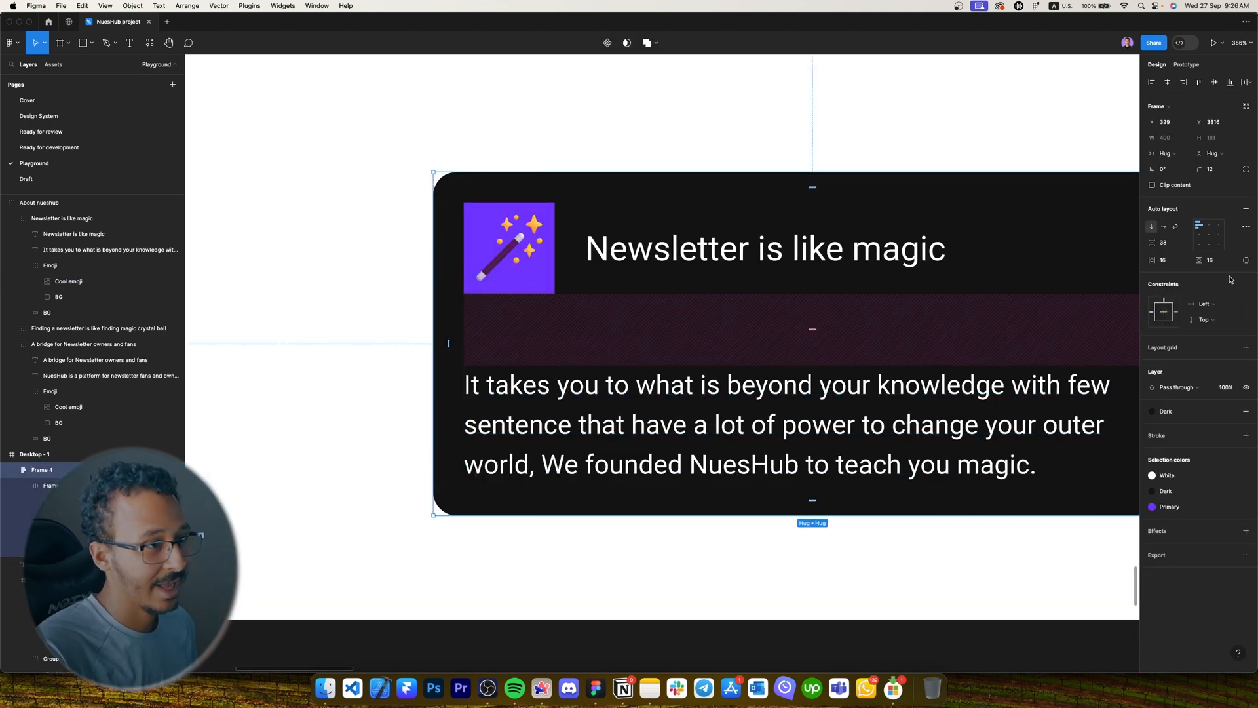
{"action": "left_click", "coordinate": [1170, 247]}
{"action": "type", "text": "16"}
{"action": "key", "text": "Return"}
Inspect the wand emoji frame, paragraph and title row, leaving the whole card selected.
{"action": "scroll", "coordinate": [373, 250], "scroll_direction": "down", "scroll_amount": 5}
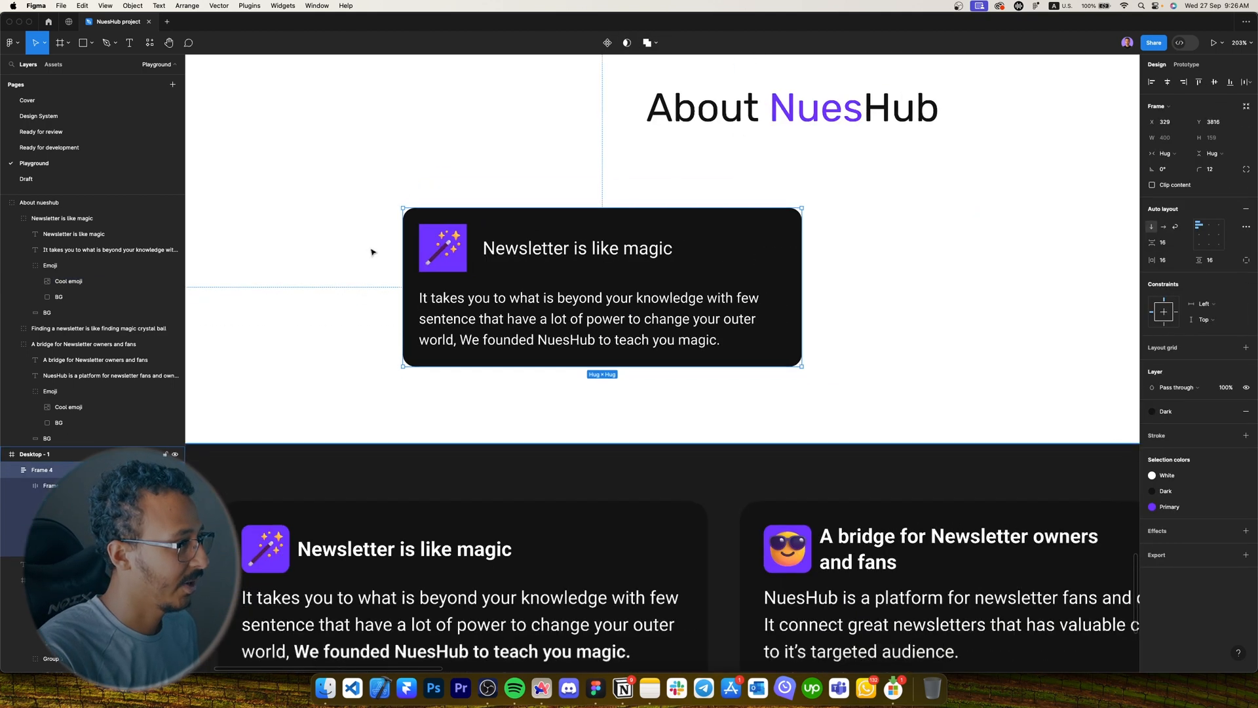
{"action": "scroll", "coordinate": [433, 224], "scroll_direction": "up", "scroll_amount": 5}
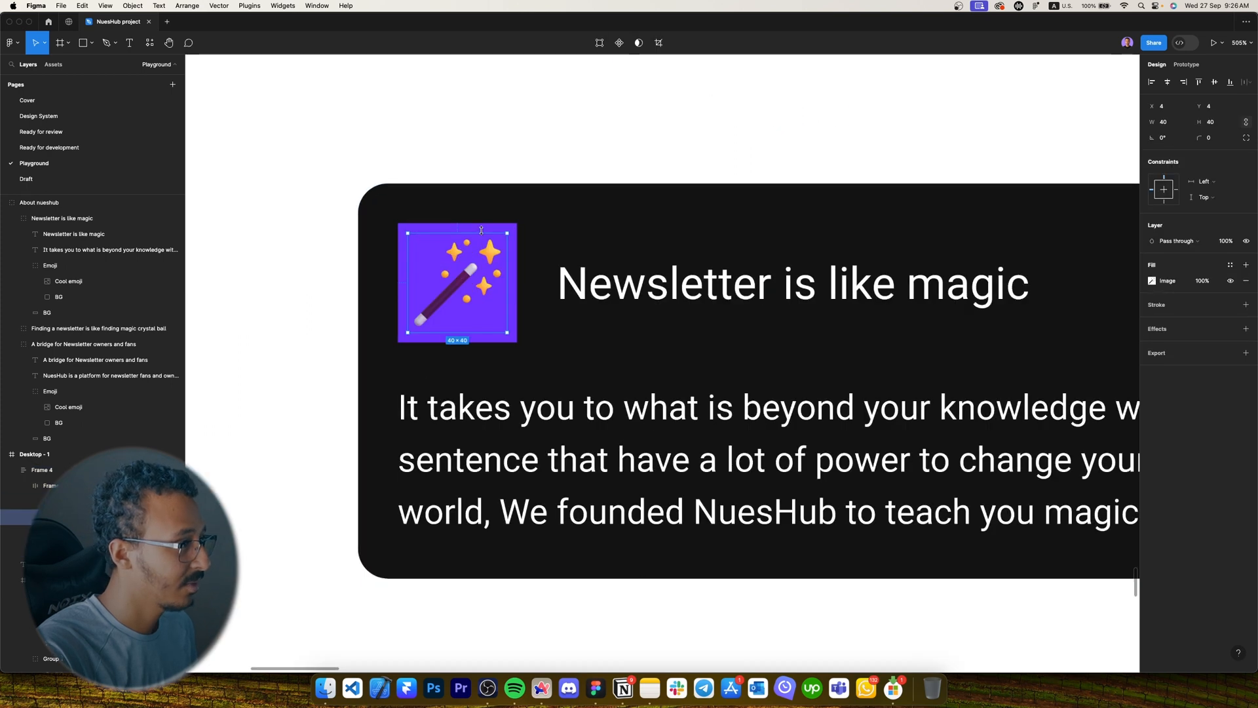
{"action": "left_click", "coordinate": [435, 228]}
{"action": "scroll", "coordinate": [281, 285], "scroll_direction": "down", "scroll_amount": 5}
{"action": "left_click", "coordinate": [435, 376]}
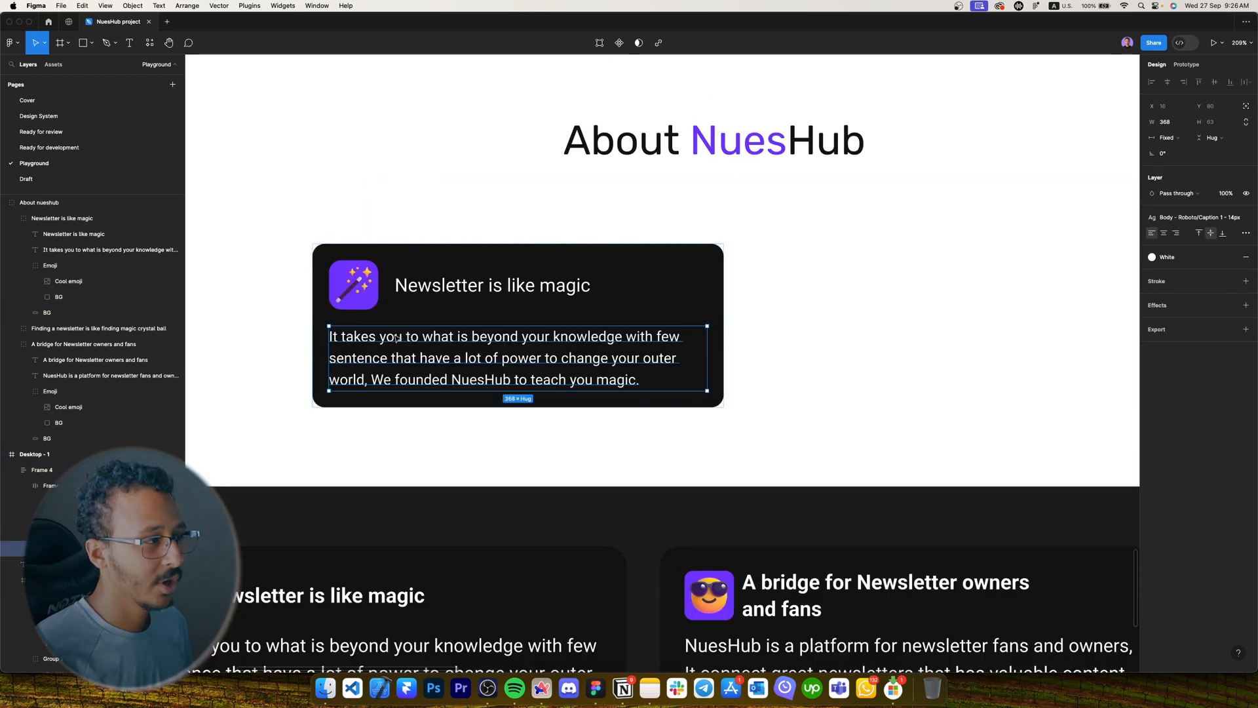
{"action": "key", "text": "6"}
{"action": "key", "text": "super+z"}
{"action": "left_click", "coordinate": [463, 424]}
{"action": "scroll", "coordinate": [497, 378], "scroll_direction": "left", "scroll_amount": 1}
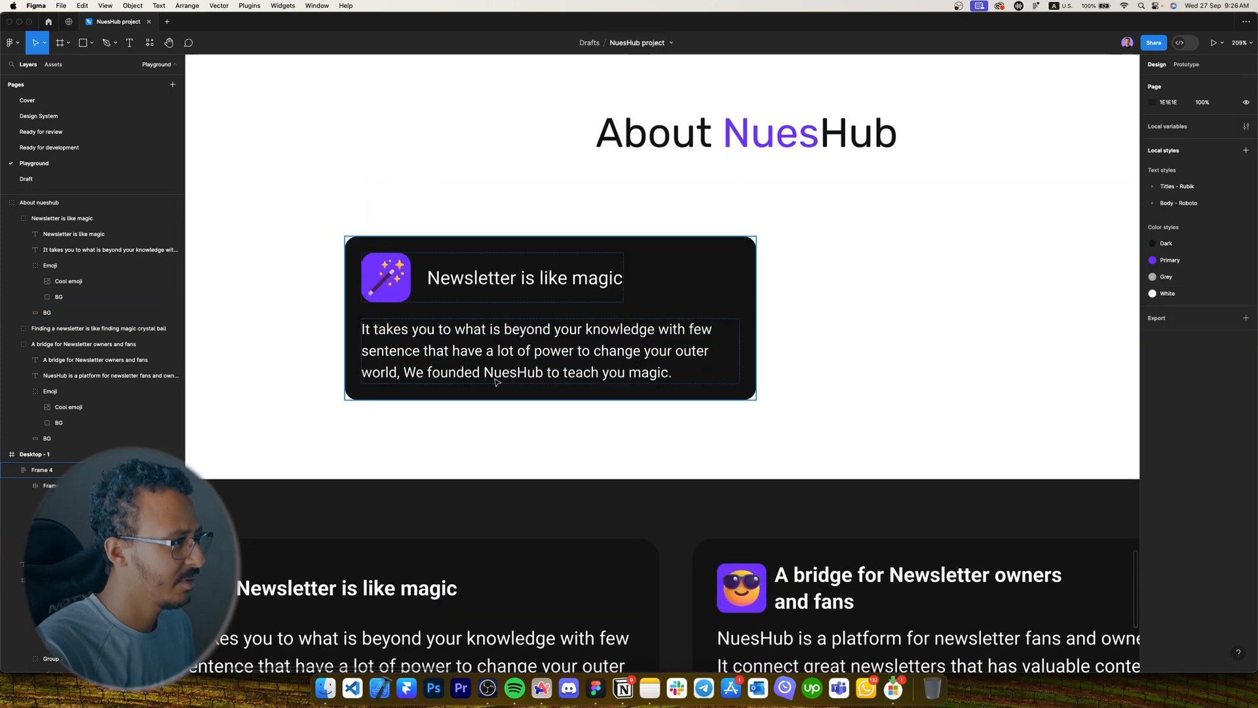
{"action": "double_click", "coordinate": [480, 298]}
{"action": "left_click", "coordinate": [661, 296]}
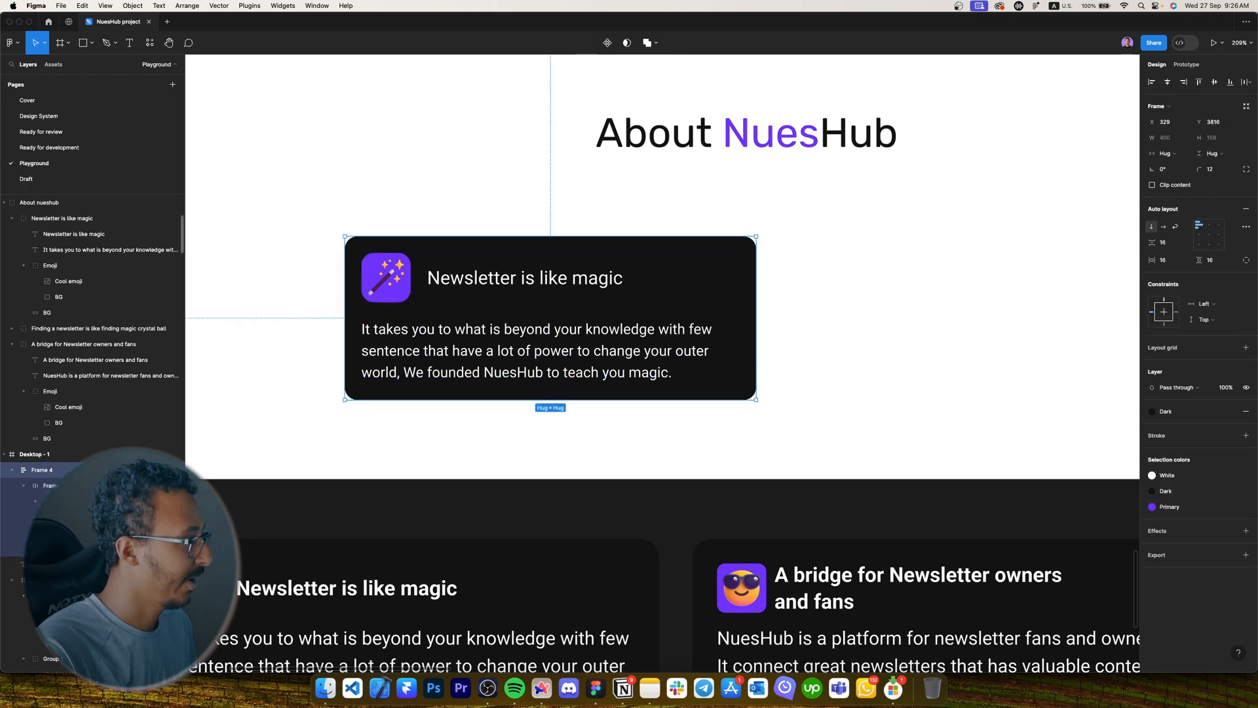
Rename the card frame layer to 'Newsletter magic'.
{"action": "key", "text": "Caps_Lock"}
{"action": "type", "text": "About"}
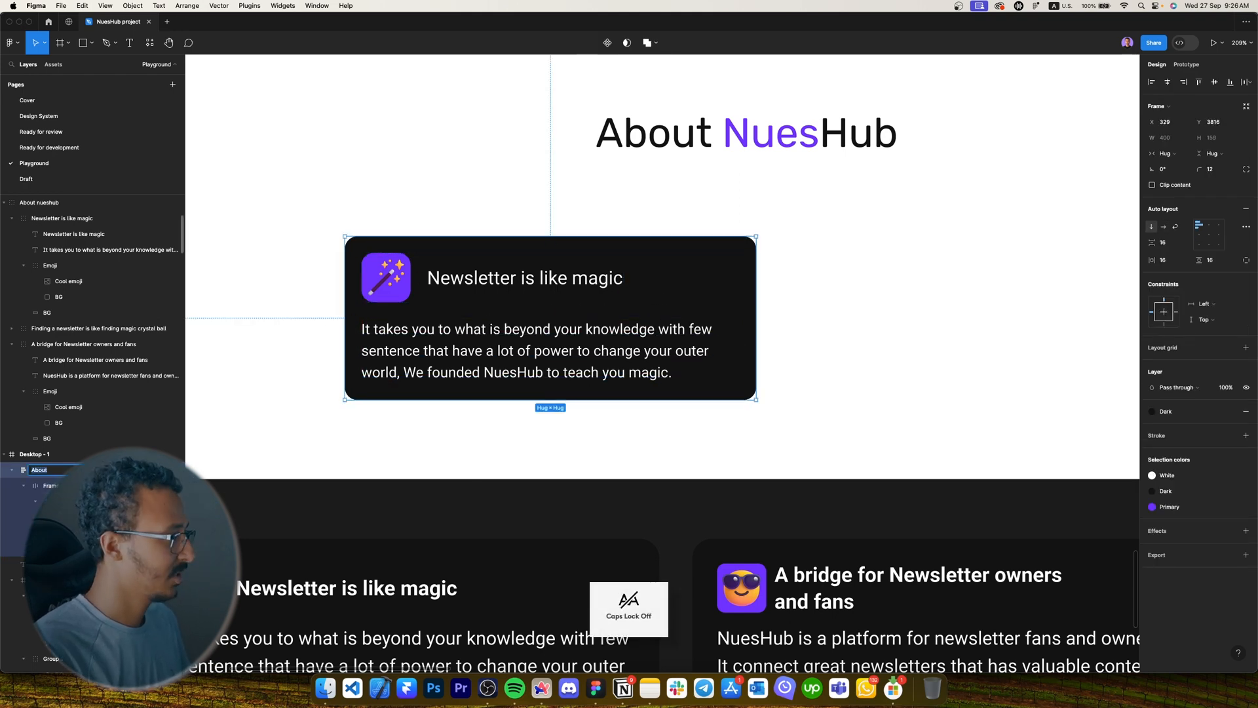
{"action": "type", "text": "Newsletter magic"}
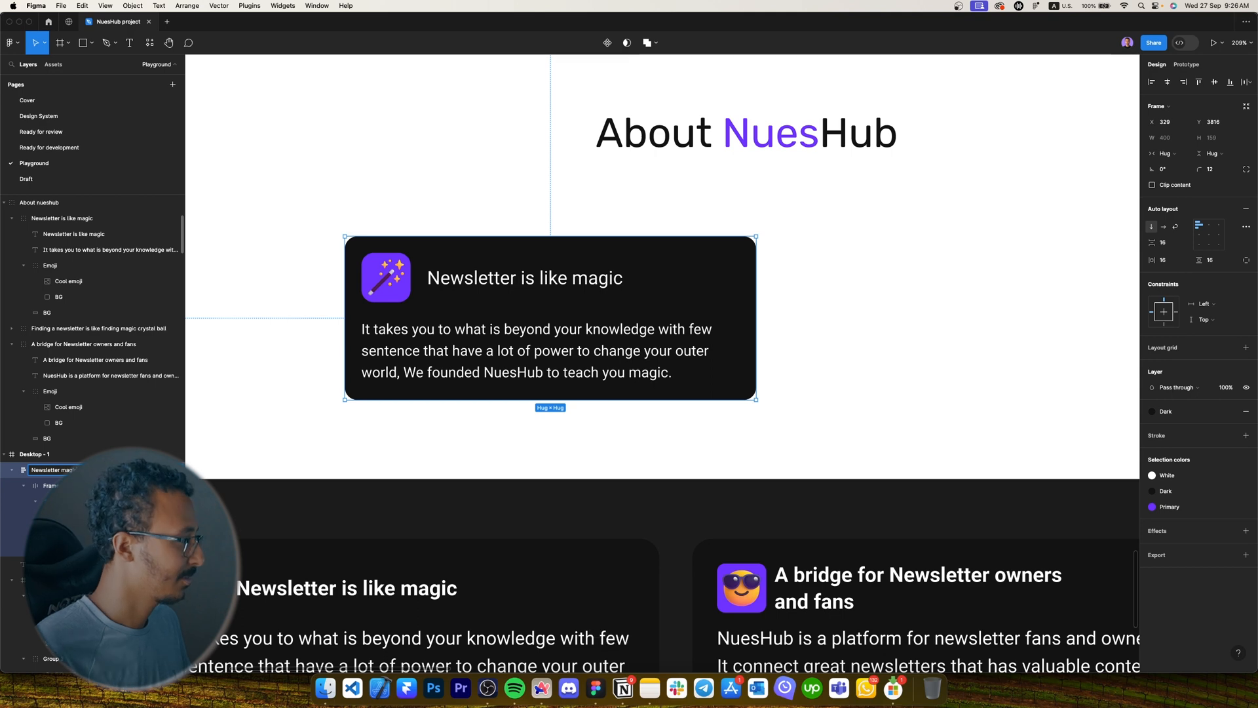
{"action": "key", "text": "Caps_Lock"}
Rename the inner icon-and-title row layer to 'Title'.
{"action": "left_click", "coordinate": [42, 486]}
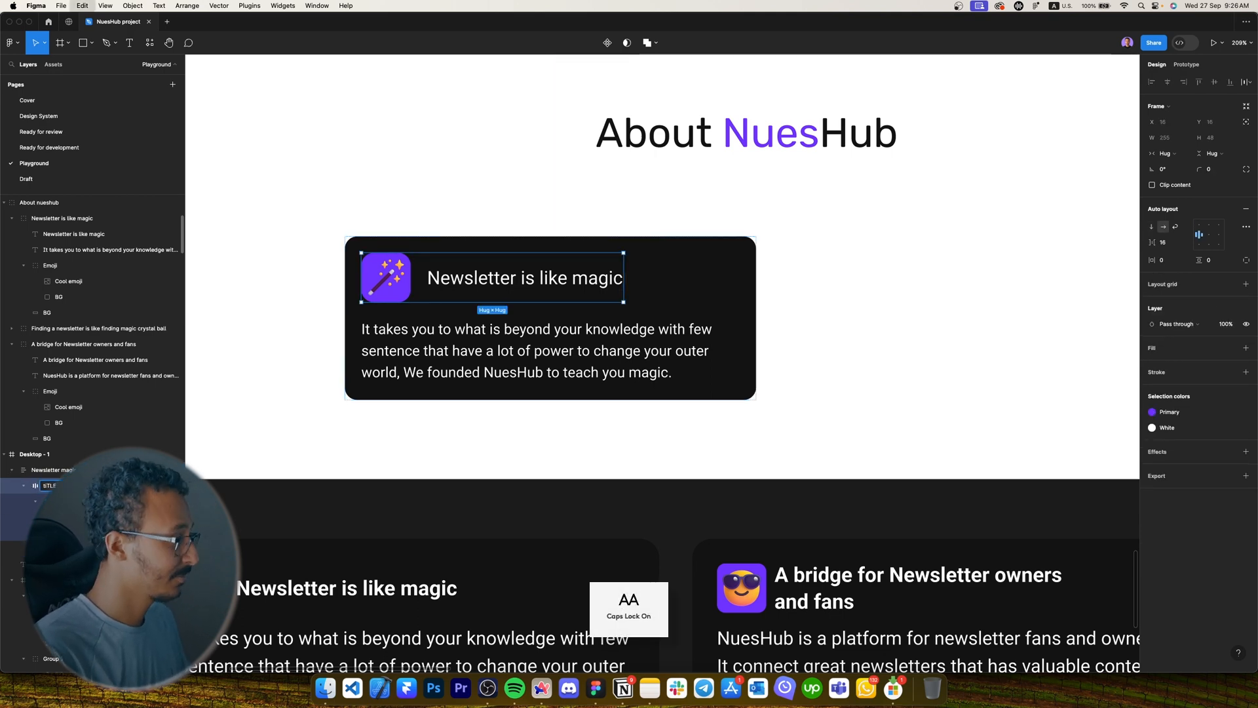
{"action": "type", "text": "Title"}
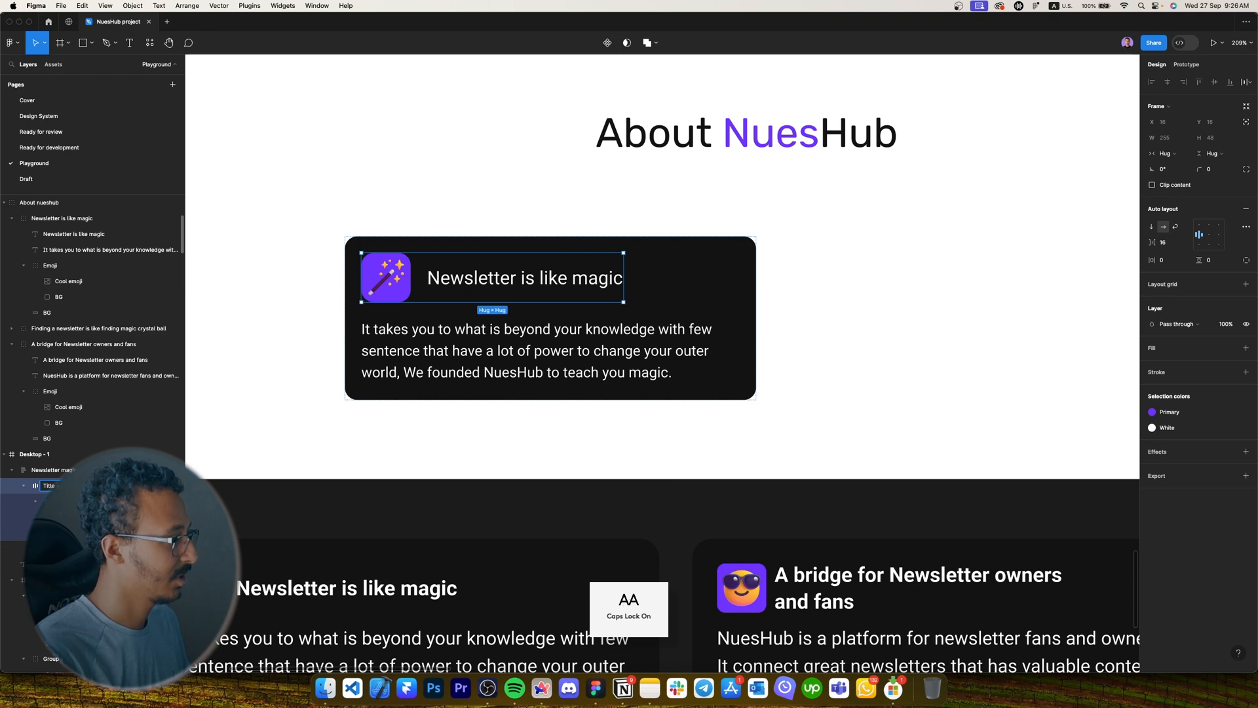
{"action": "key", "text": "Tab"}
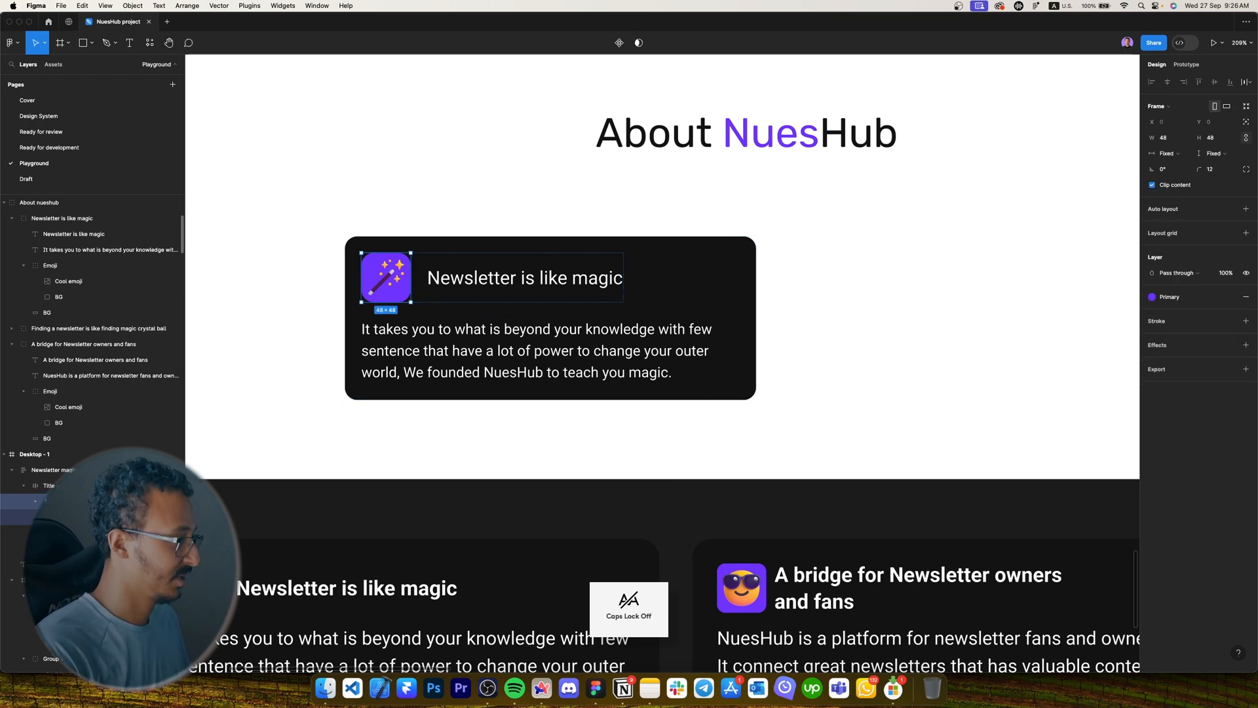
Duplicate the card to the right and paste in the NuesHub paragraph with Caption 1 - 14px style.
{"action": "scroll", "coordinate": [453, 224], "scroll_direction": "down", "scroll_amount": 4}
{"action": "left_click", "coordinate": [452, 222]}
{"action": "left_click_drag", "start_coordinate": [494, 256], "coordinate": [733, 266]}
{"action": "scroll", "coordinate": [405, 266], "scroll_direction": "left", "scroll_amount": 1}
{"action": "double_click", "coordinate": [696, 490]}
{"action": "key", "text": "ctrl+c"}
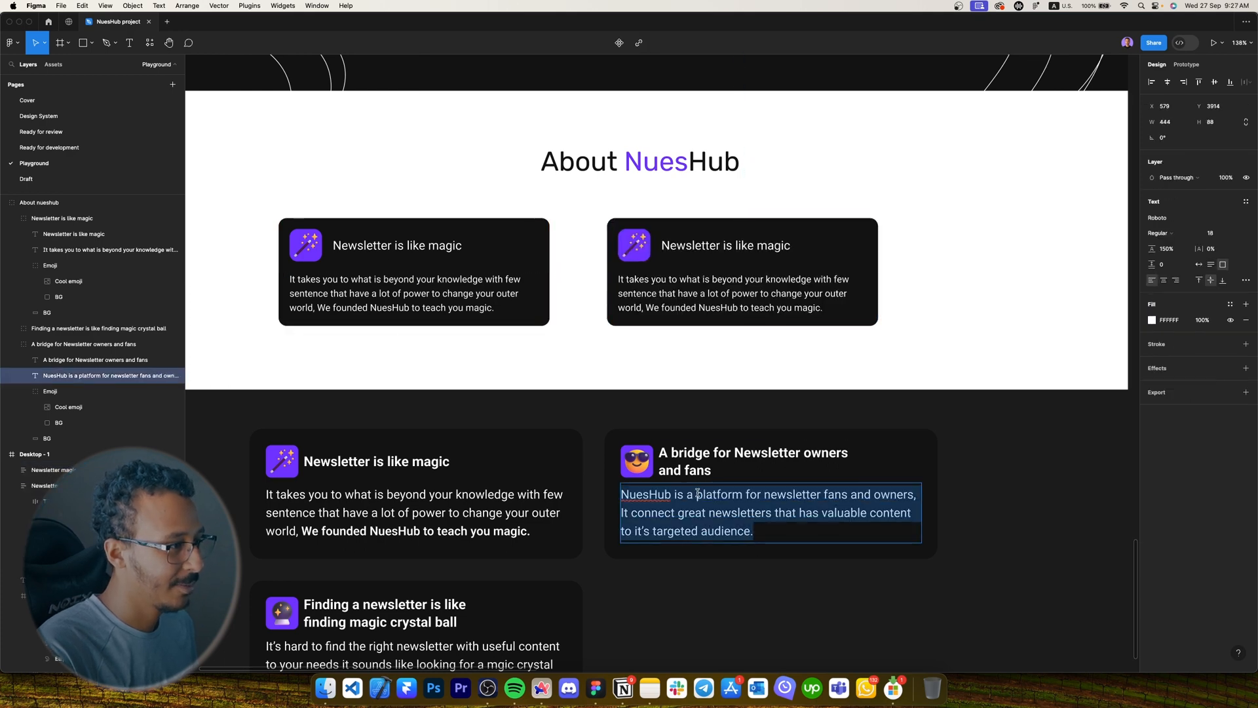
{"action": "double_click", "coordinate": [699, 312]}
{"action": "key", "text": "ctrl+v"}
{"action": "key", "text": "Escape"}
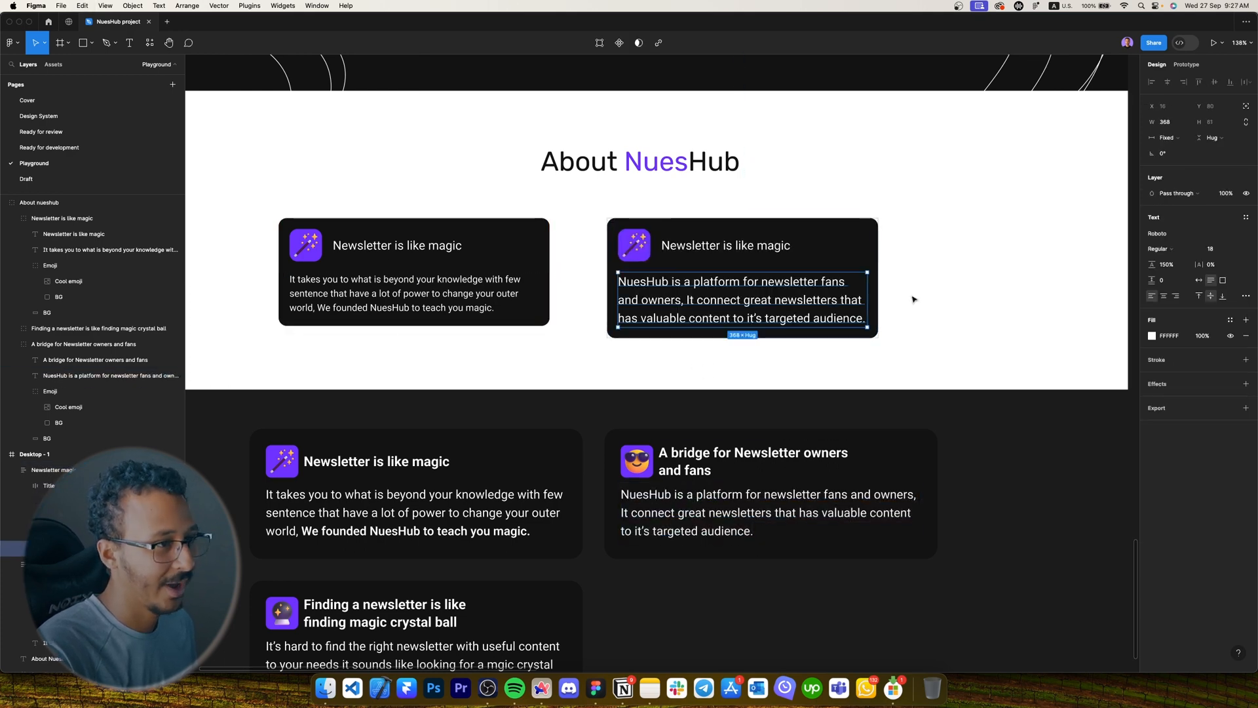
{"action": "left_click", "coordinate": [1244, 218]}
{"action": "left_click", "coordinate": [1186, 339]}
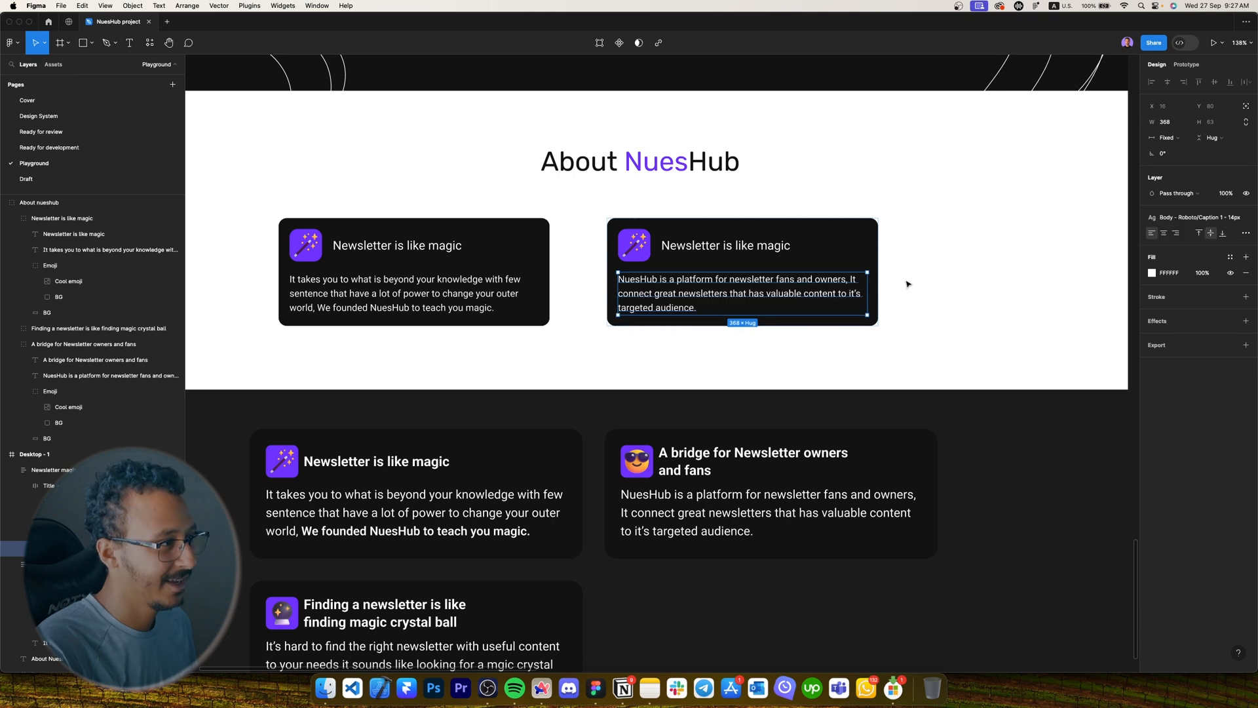
Retitle the new card 'A bridge for Newsletter owners and fans'.
{"action": "left_click", "coordinate": [690, 515]}
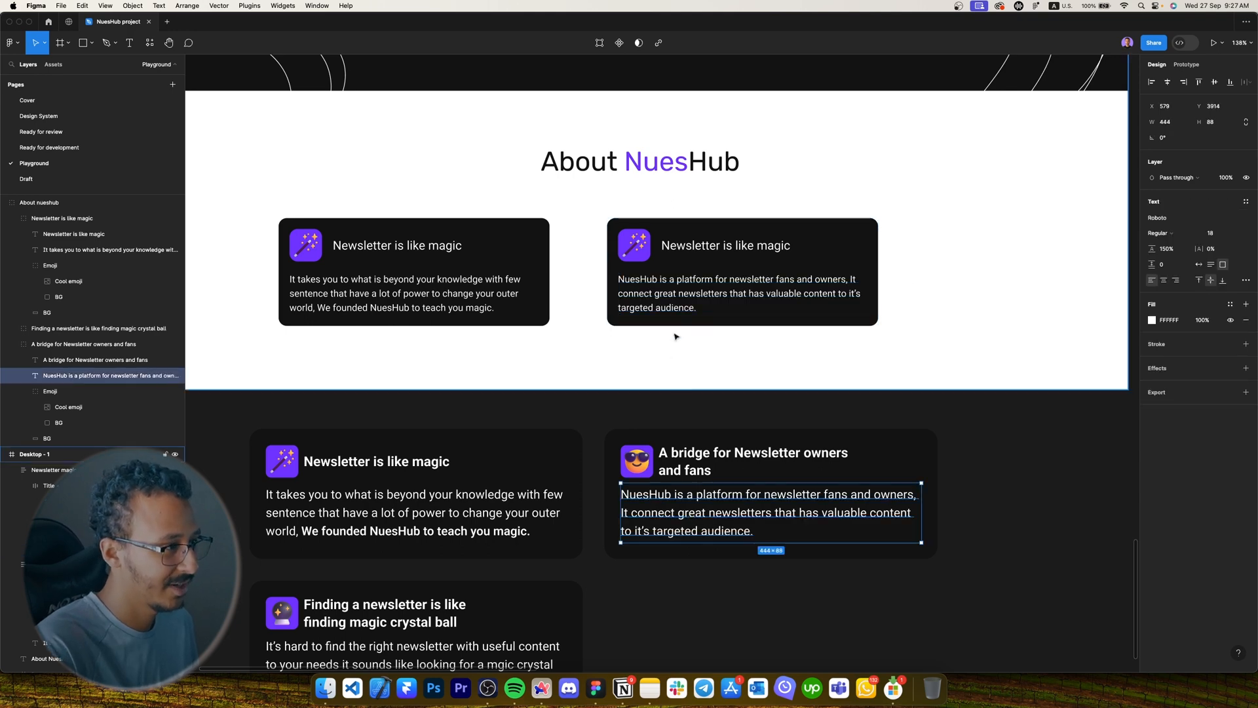
{"action": "scroll", "coordinate": [680, 292], "scroll_direction": "down", "scroll_amount": 5}
{"action": "scroll", "coordinate": [680, 292], "scroll_direction": "up", "scroll_amount": 5}
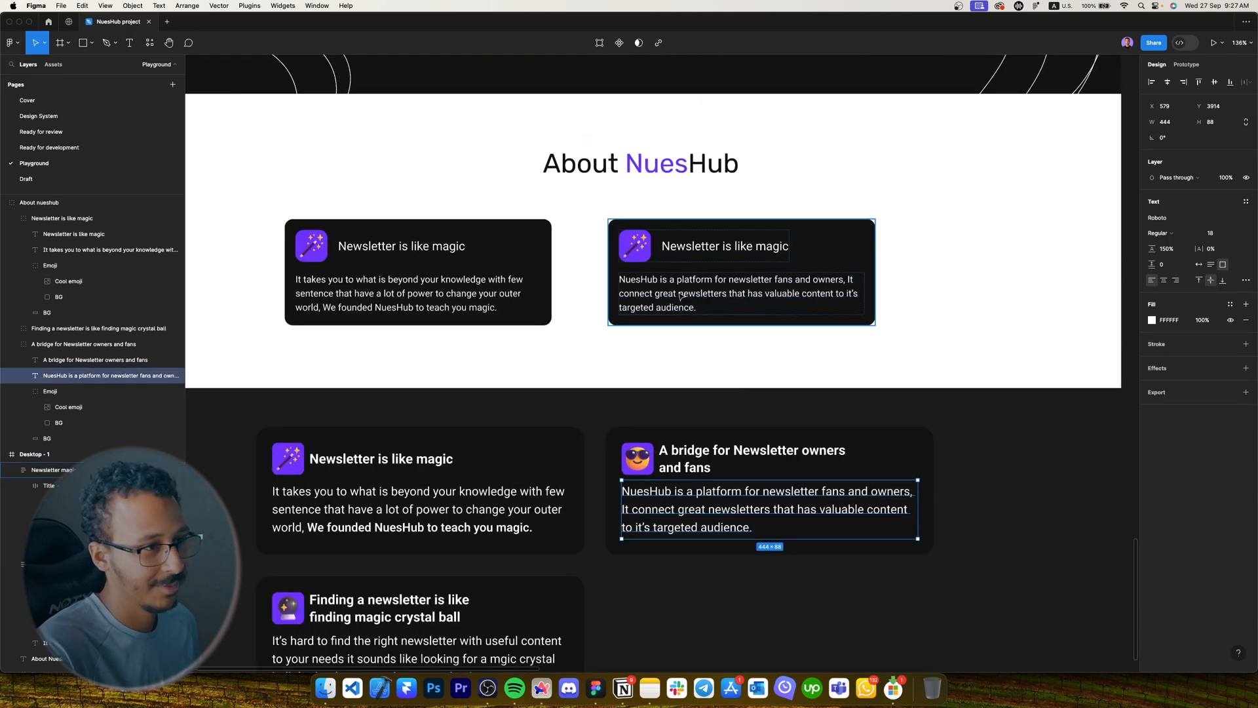
{"action": "left_click", "coordinate": [681, 294]}
{"action": "double_click", "coordinate": [682, 246]}
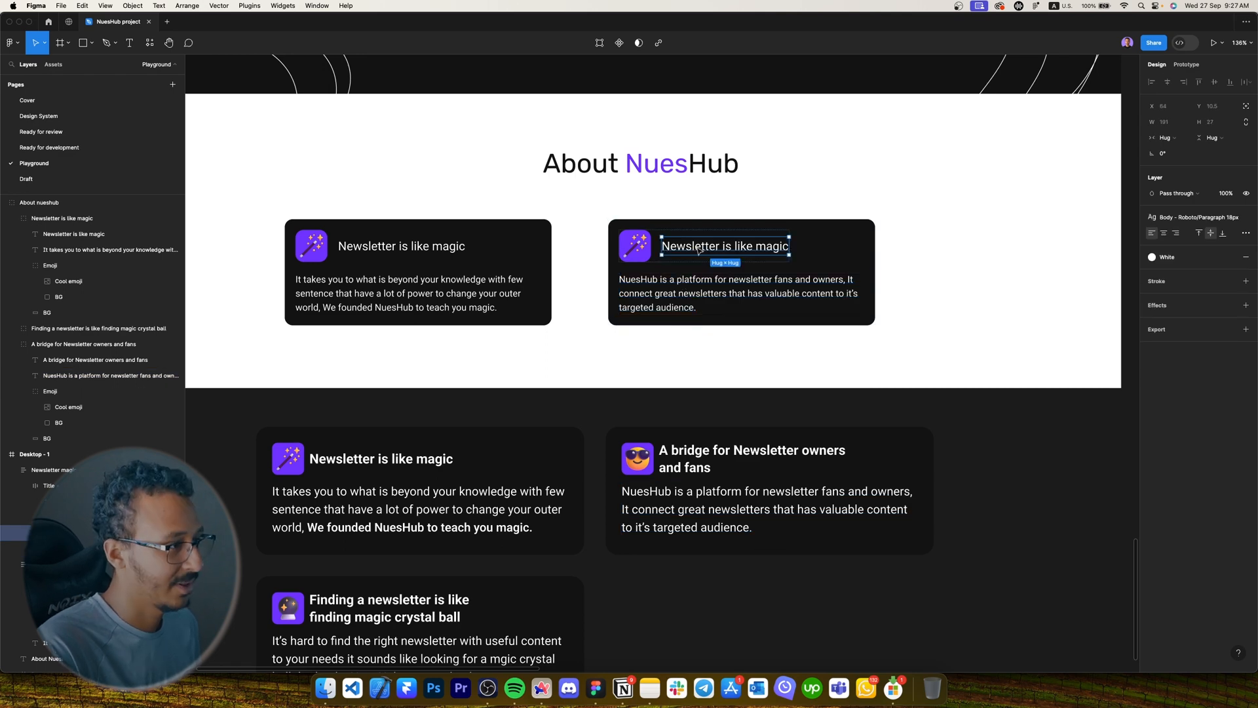
{"action": "key", "text": "Caps_Lock"}
{"action": "type", "text": "A bridg"}
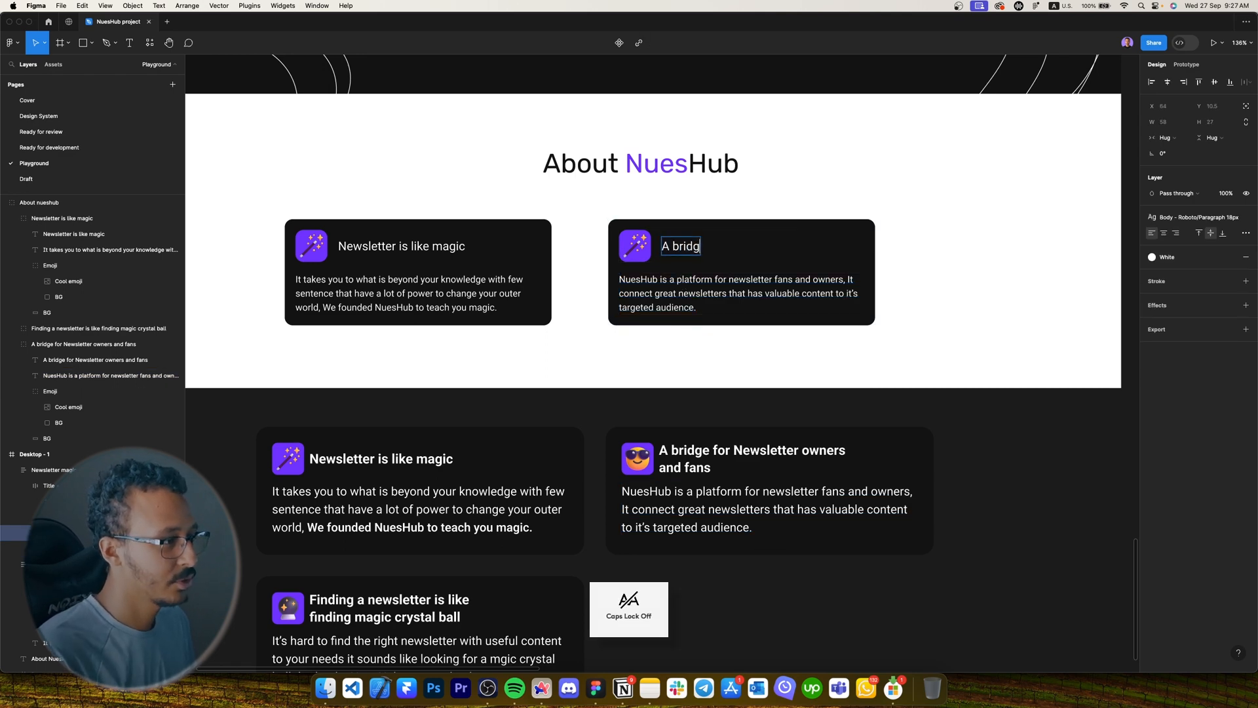
{"action": "type", "text": "e for Newsletter owners and fans"}
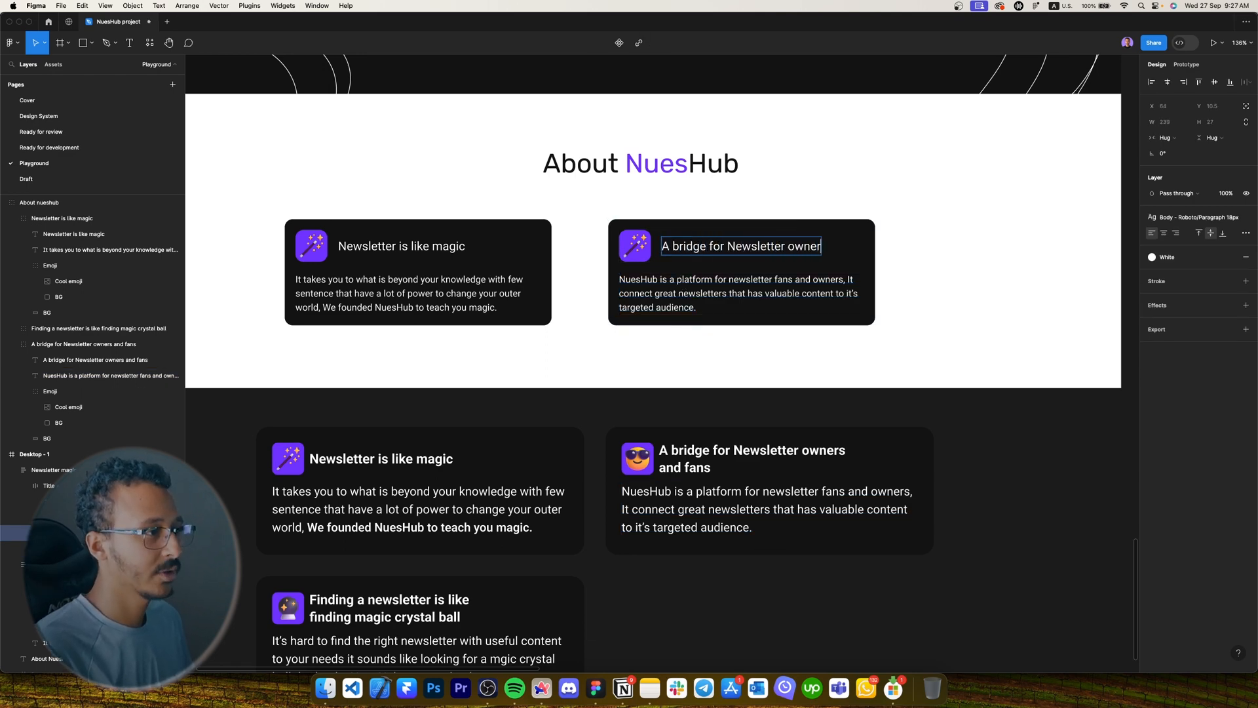
Set the title width to Fill, then narrow it so it wraps onto two lines.
{"action": "left_click", "coordinate": [1170, 139]}
{"action": "left_click", "coordinate": [1176, 153]}
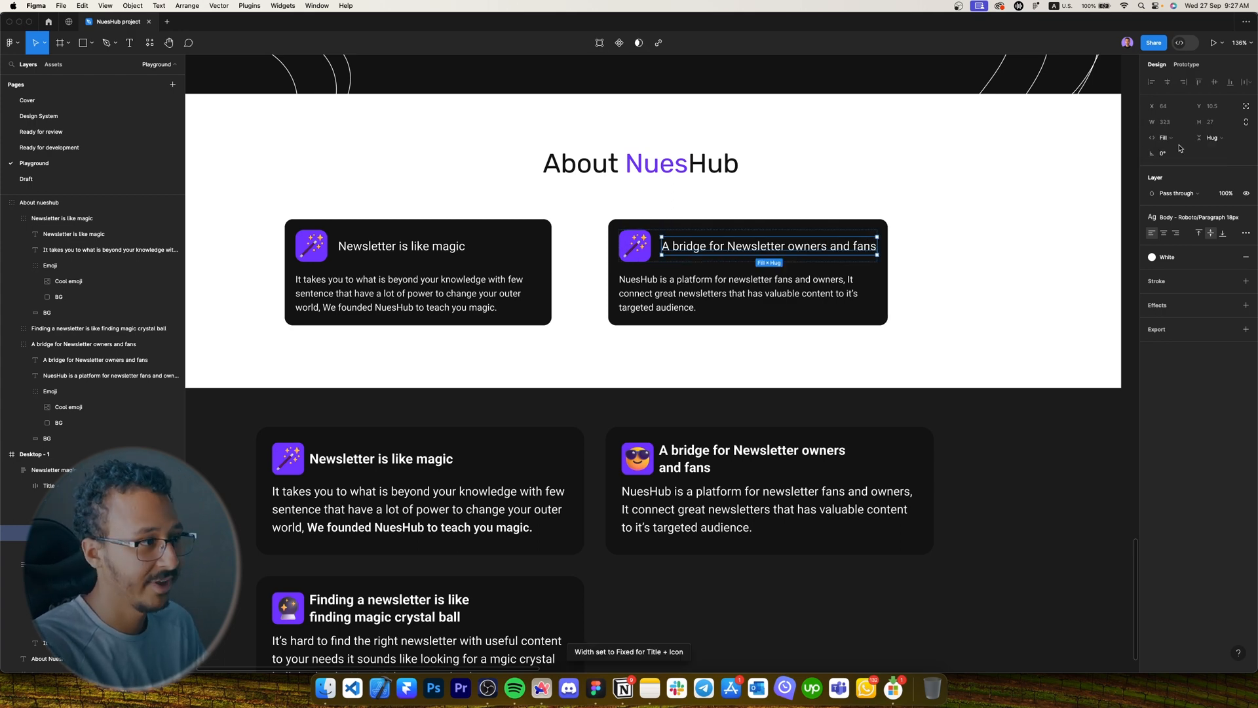
{"action": "left_click", "coordinate": [943, 242]}
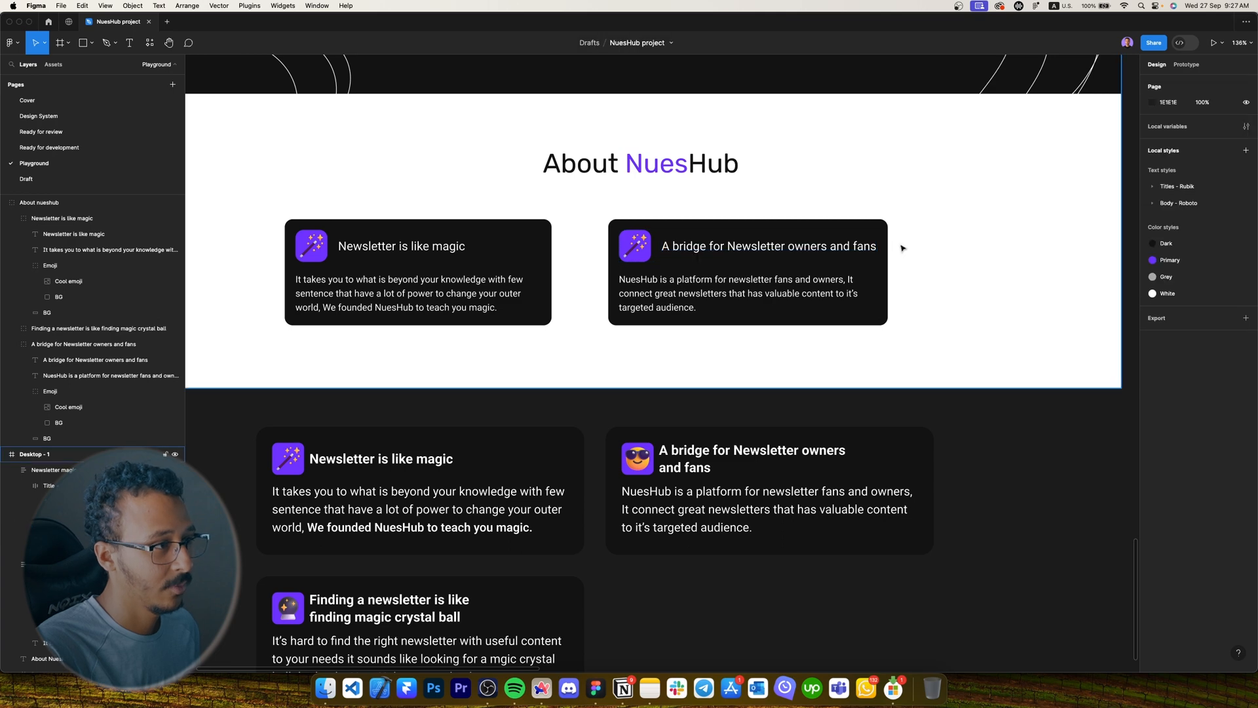
{"action": "left_click", "coordinate": [882, 247]}
{"action": "scroll", "coordinate": [880, 247], "scroll_direction": "up", "scroll_amount": 5}
{"action": "left_click", "coordinate": [859, 252], "text": "super"}
{"action": "left_click_drag", "start_coordinate": [872, 247], "coordinate": [808, 247]}
{"action": "left_click_drag", "start_coordinate": [809, 247], "coordinate": [816, 247]}
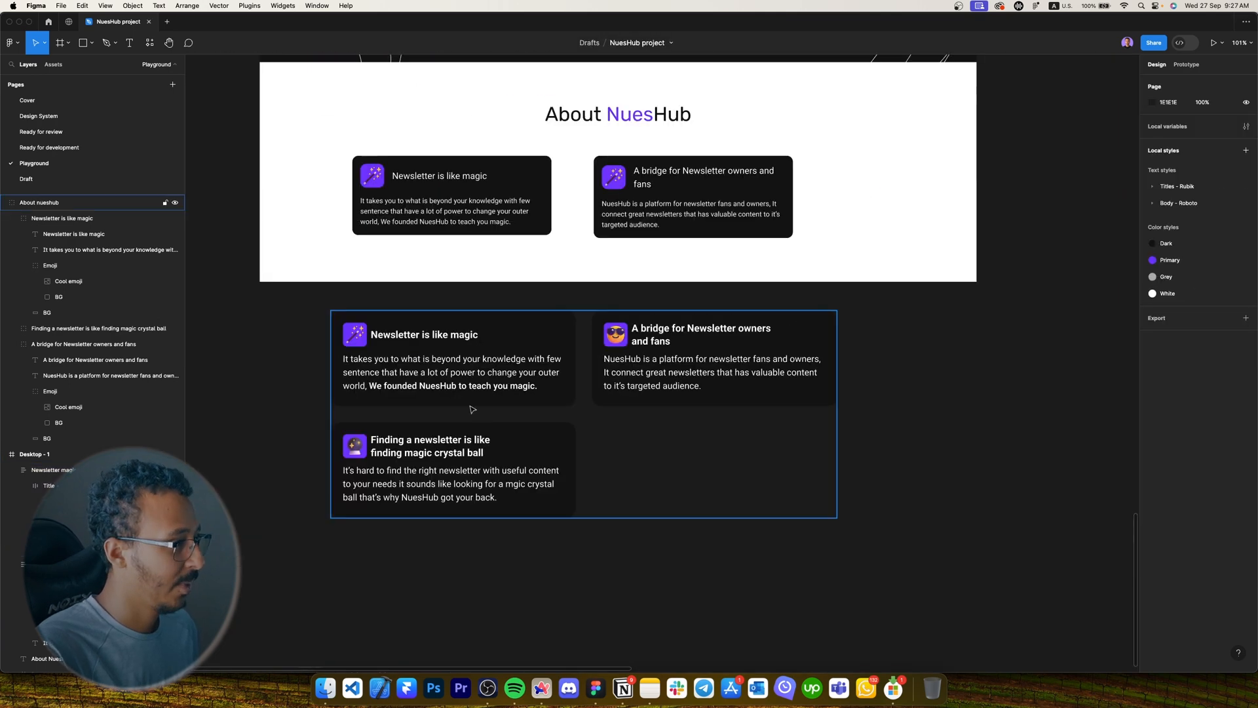
Move the old reference cards down and duplicate the bridge card below the first card.
{"action": "left_click", "coordinate": [540, 261]}
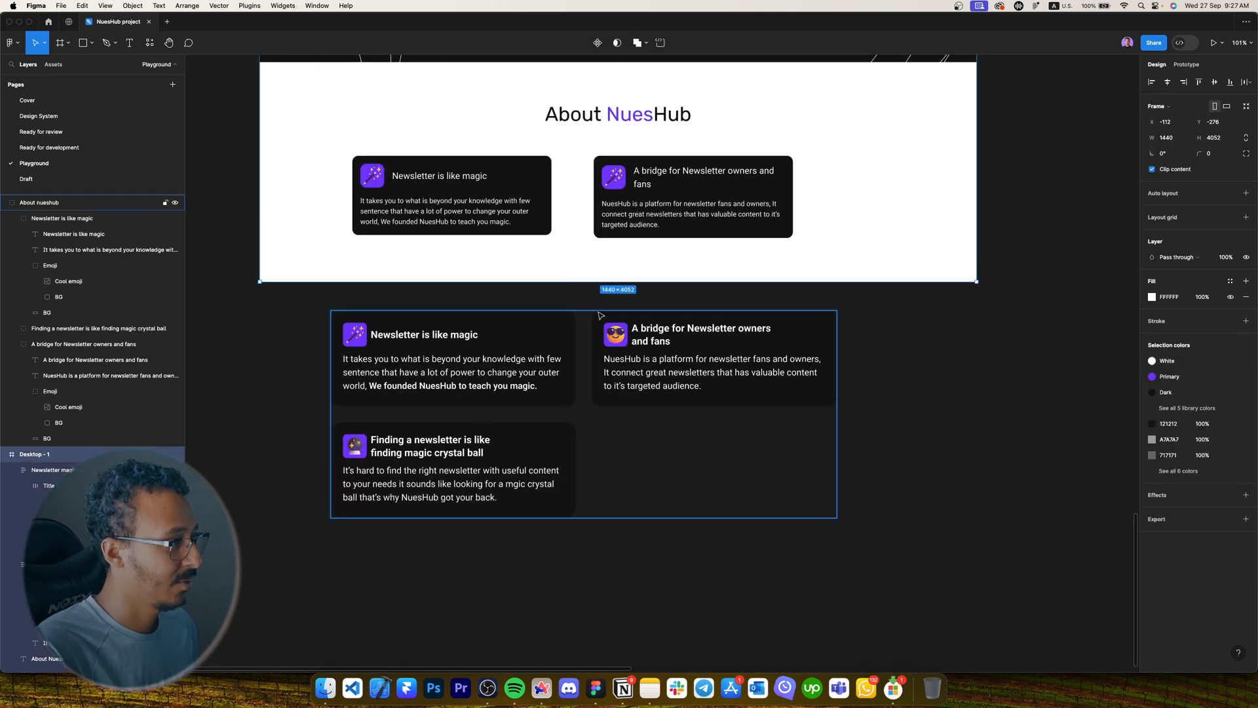
{"action": "left_click_drag", "start_coordinate": [681, 367], "coordinate": [682, 427]}
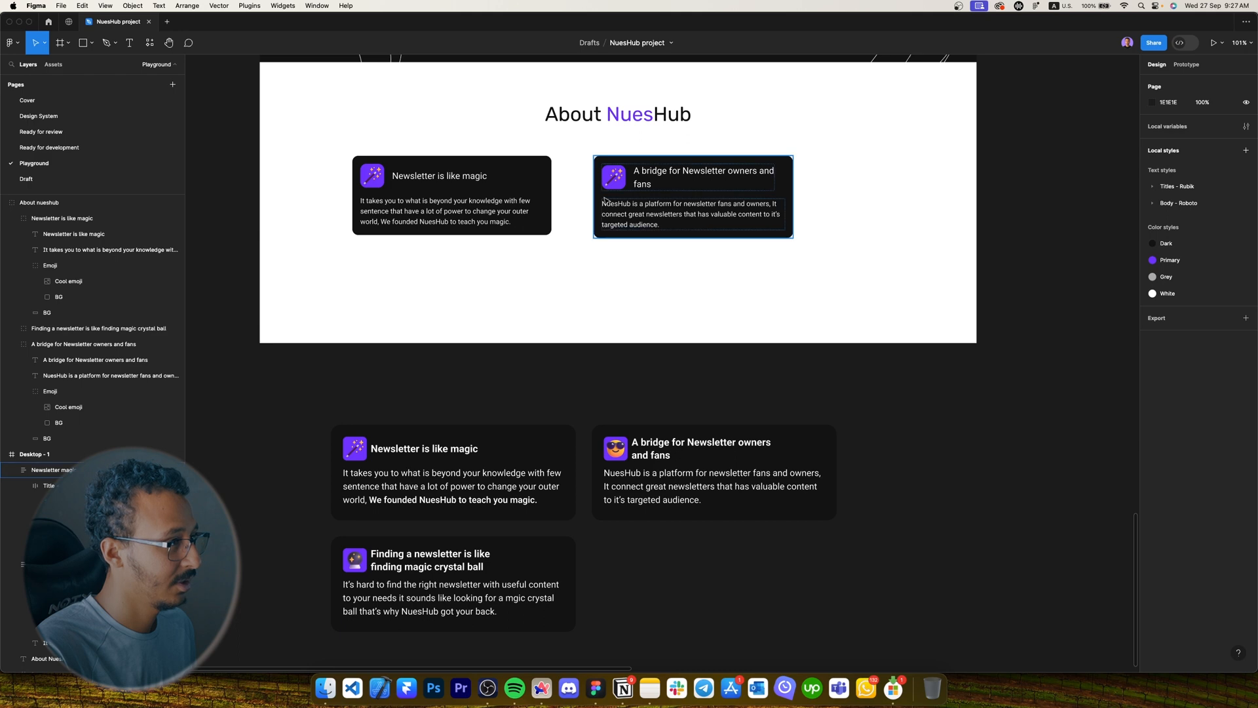
{"action": "left_click_drag", "start_coordinate": [604, 198], "coordinate": [367, 286]}
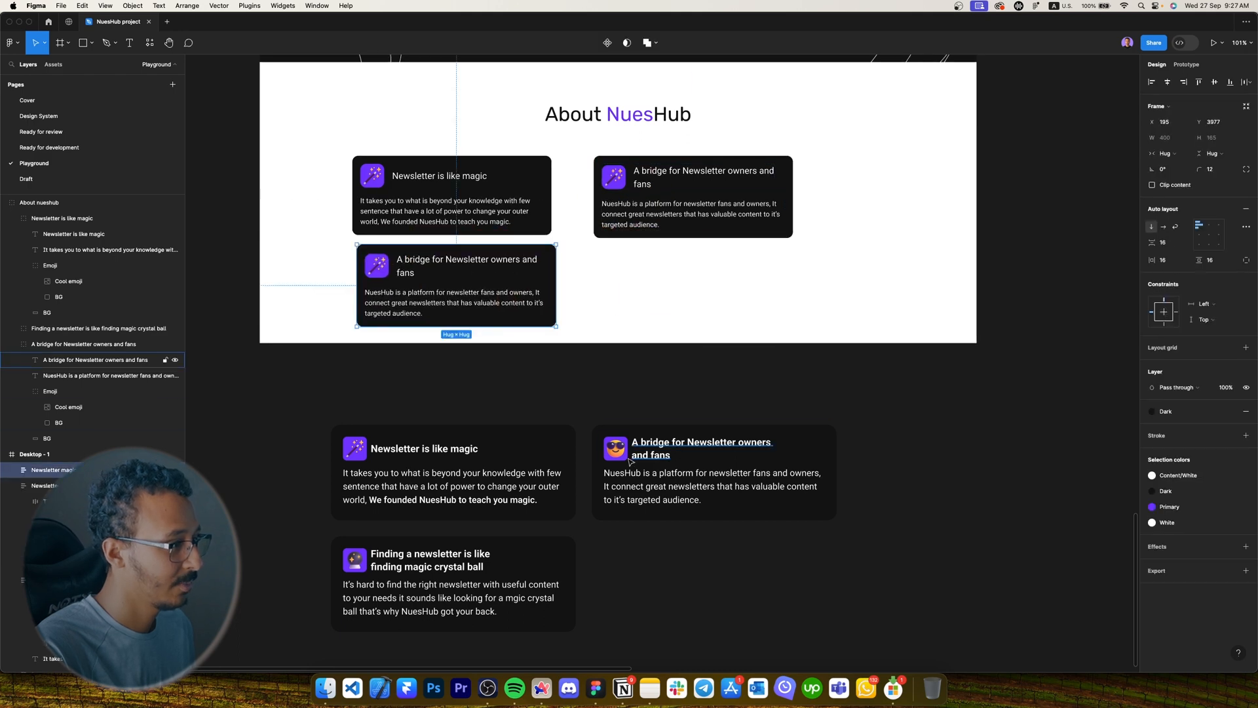
Replace the bridge card's wand emoji with the sunglasses emoji from the old card.
{"action": "left_click", "coordinate": [615, 449], "text": "super"}
{"action": "key", "text": "super+c"}
{"action": "scroll", "coordinate": [618, 177], "scroll_direction": "up", "scroll_amount": 5}
{"action": "left_click", "coordinate": [620, 180], "text": "super"}
{"action": "key", "text": "super+shift+r"}
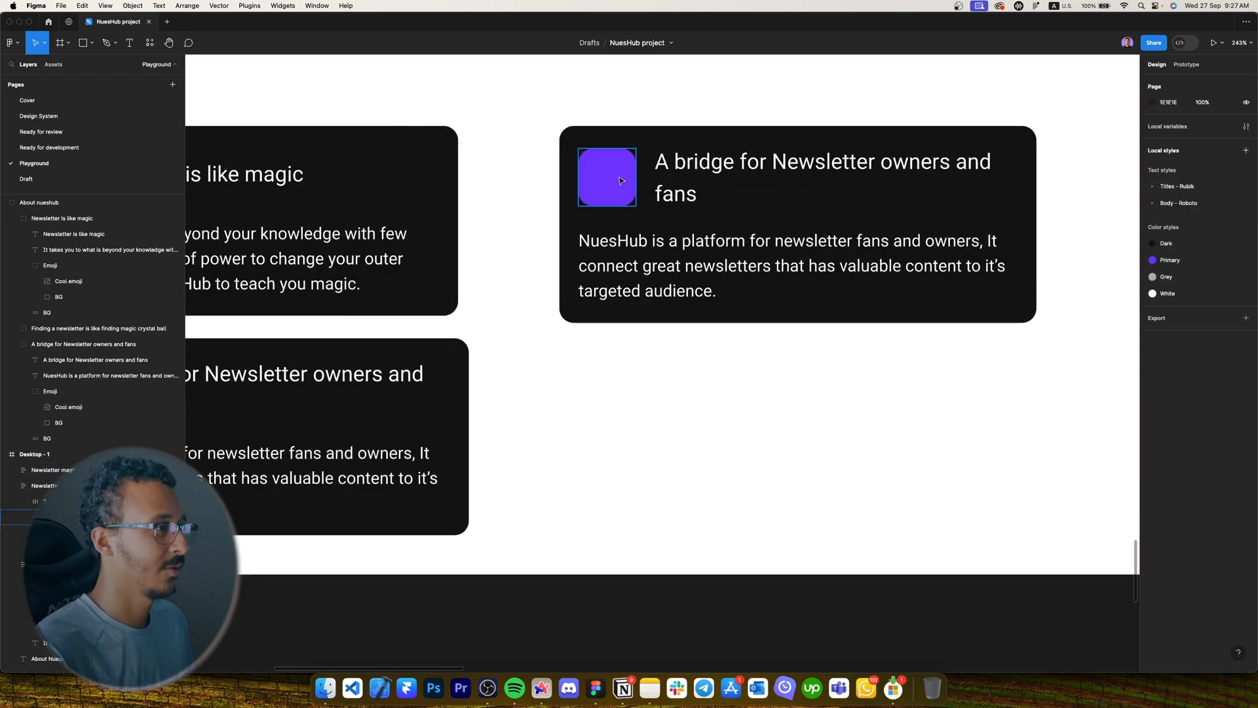
{"action": "left_click", "coordinate": [659, 376]}
Swap the third card's wand emoji for the crystal-ball emoji copied from the old card.
{"action": "scroll", "coordinate": [659, 376], "scroll_direction": "left", "scroll_amount": 2}
{"action": "scroll", "coordinate": [659, 376], "scroll_direction": "down", "scroll_amount": 4}
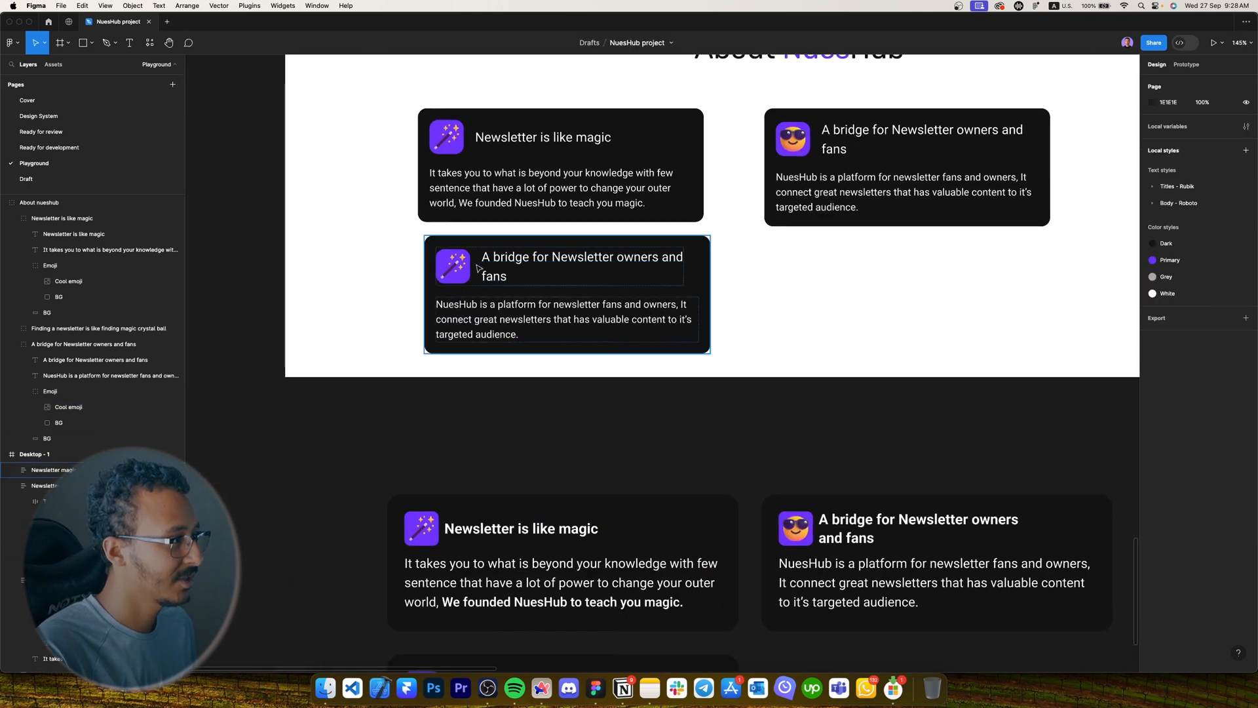
{"action": "left_click", "coordinate": [453, 265], "text": "super"}
{"action": "key", "text": "BackSpace"}
{"action": "scroll", "coordinate": [453, 288], "scroll_direction": "down", "scroll_amount": 2}
{"action": "left_click", "coordinate": [422, 559], "text": "super"}
{"action": "key", "text": "super+c"}
{"action": "left_click", "coordinate": [454, 141], "text": "super"}
{"action": "key", "text": "super+v"}
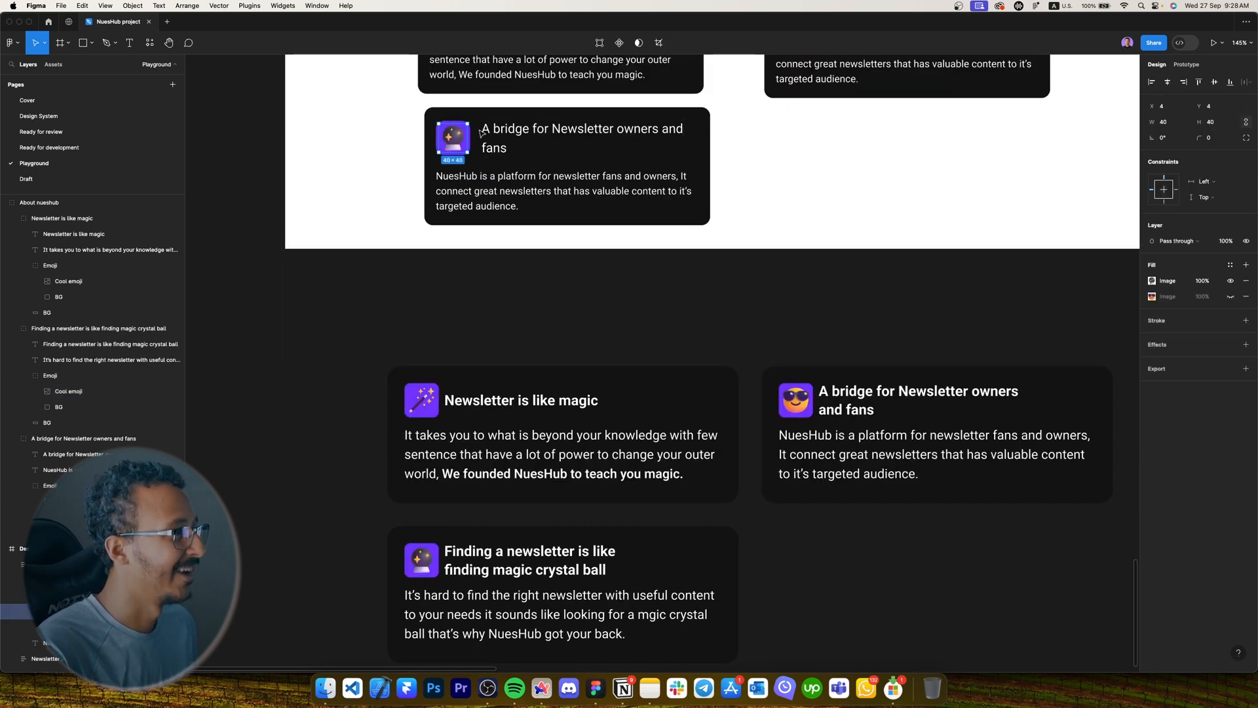
Retitle the third card 'Finding a newsletter is like finding magic crystal ball'.
{"action": "double_click", "coordinate": [484, 131]}
{"action": "type", "text": "Finding a newslette"}
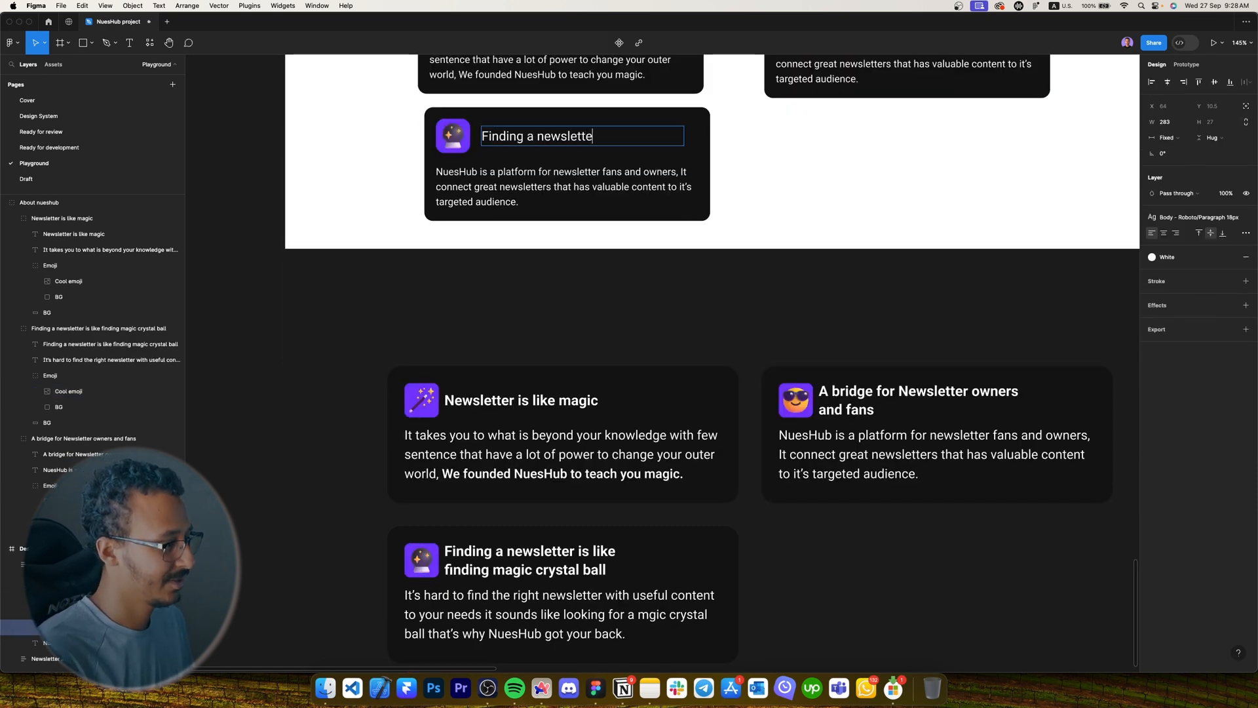
{"action": "type", "text": "ng magic crystal ball"}
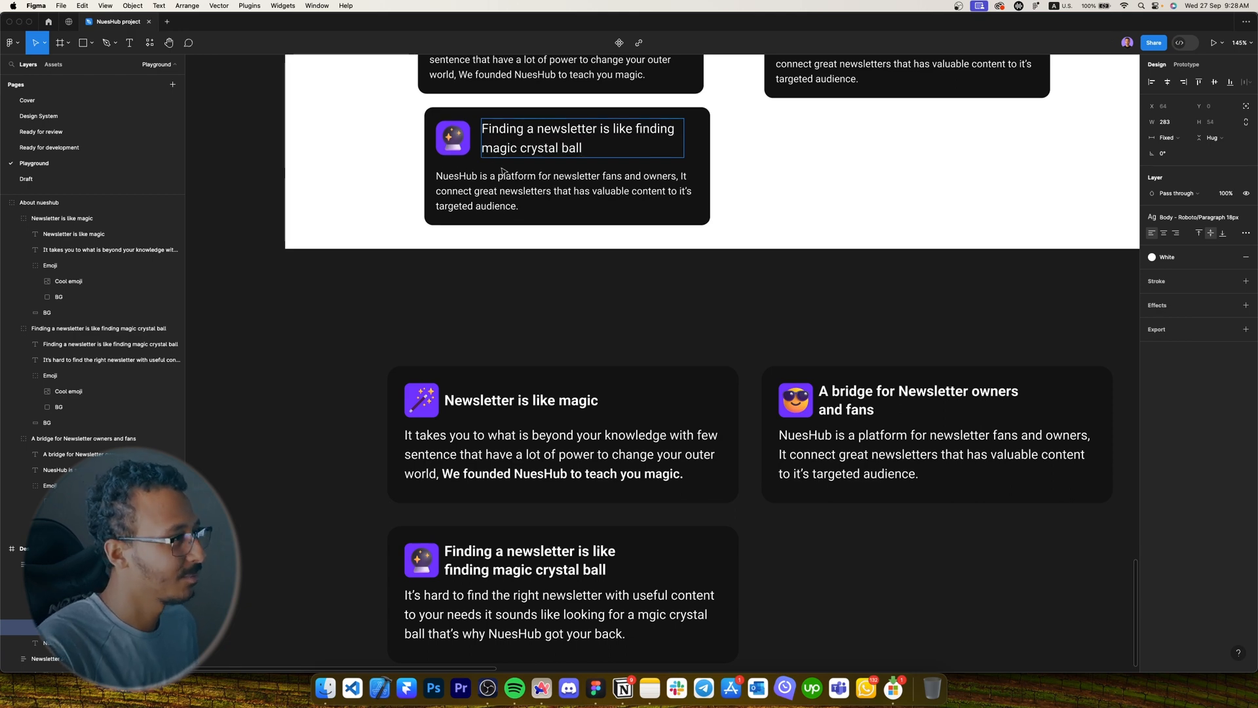
Paste the crystal-ball paragraph into the third card and apply Caption 1 - 14px.
{"action": "scroll", "coordinate": [503, 171], "scroll_direction": "down", "scroll_amount": 2}
{"action": "left_click", "coordinate": [504, 173]}
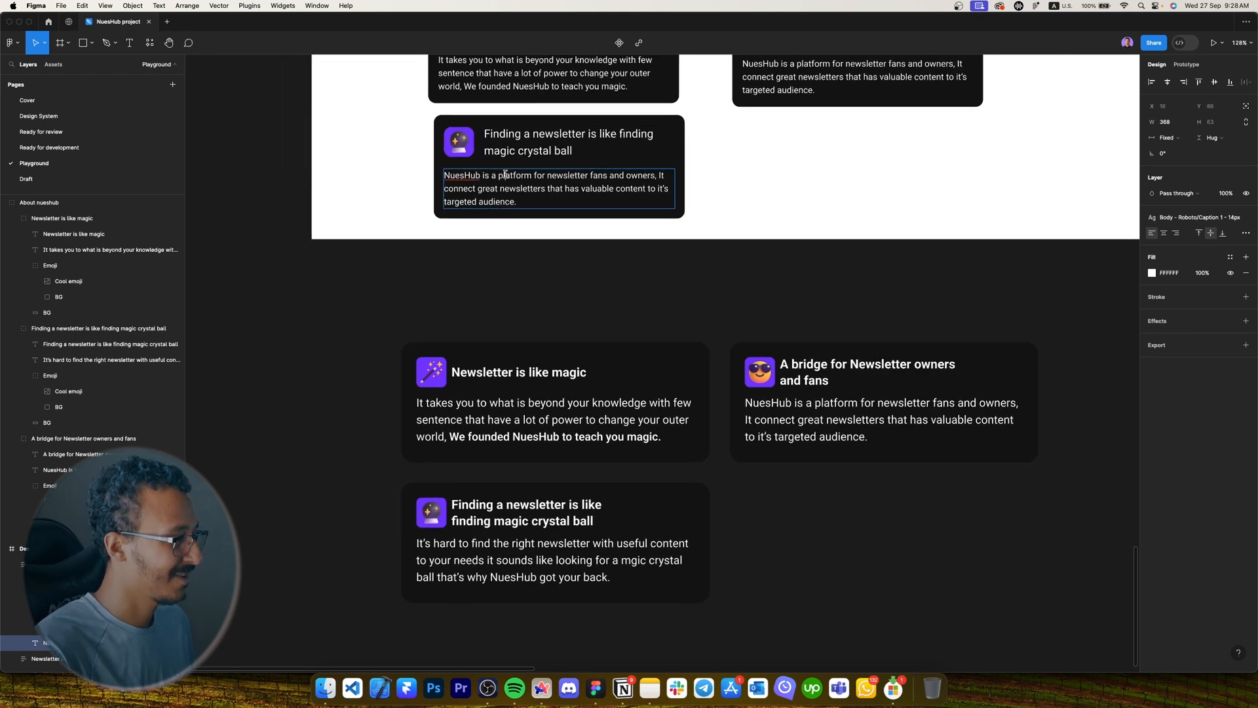
{"action": "key", "text": "super+a"}
{"action": "type", "text": "It’"}
{"action": "left_click", "coordinate": [582, 569]}
{"action": "key", "text": "Return"}
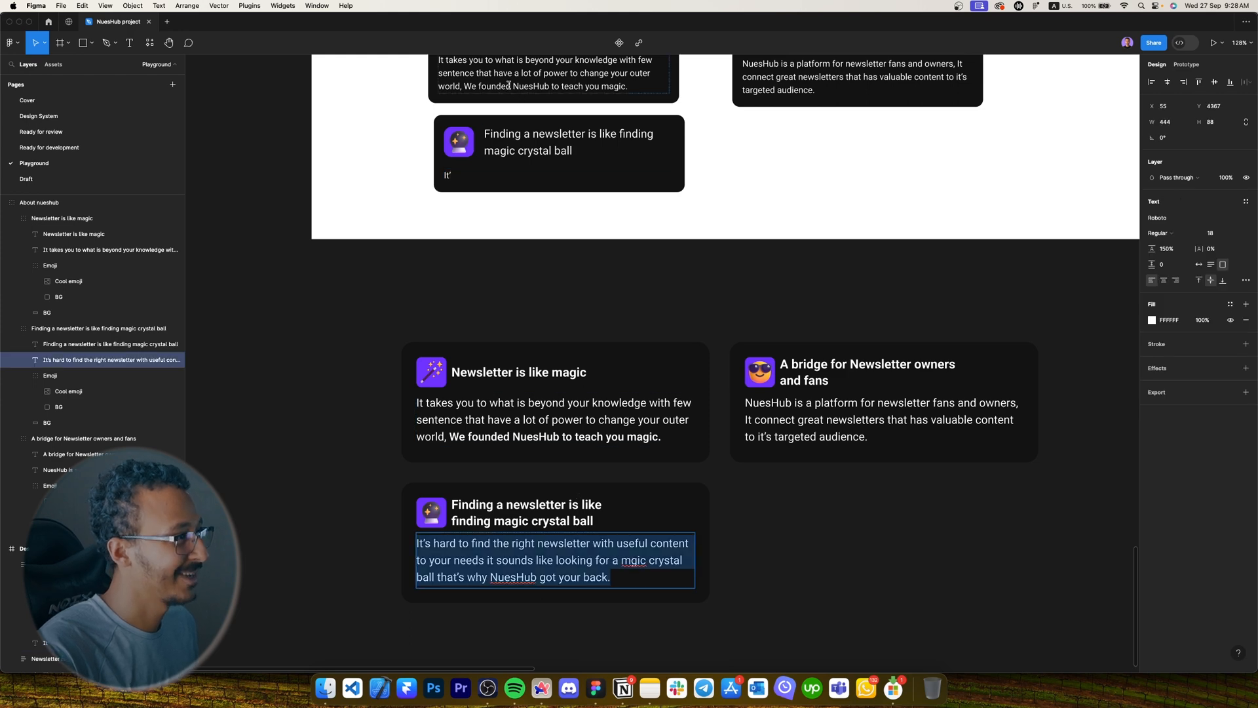
{"action": "double_click", "coordinate": [473, 173]}
{"action": "key", "text": "super+v"}
{"action": "key", "text": "Escape"}
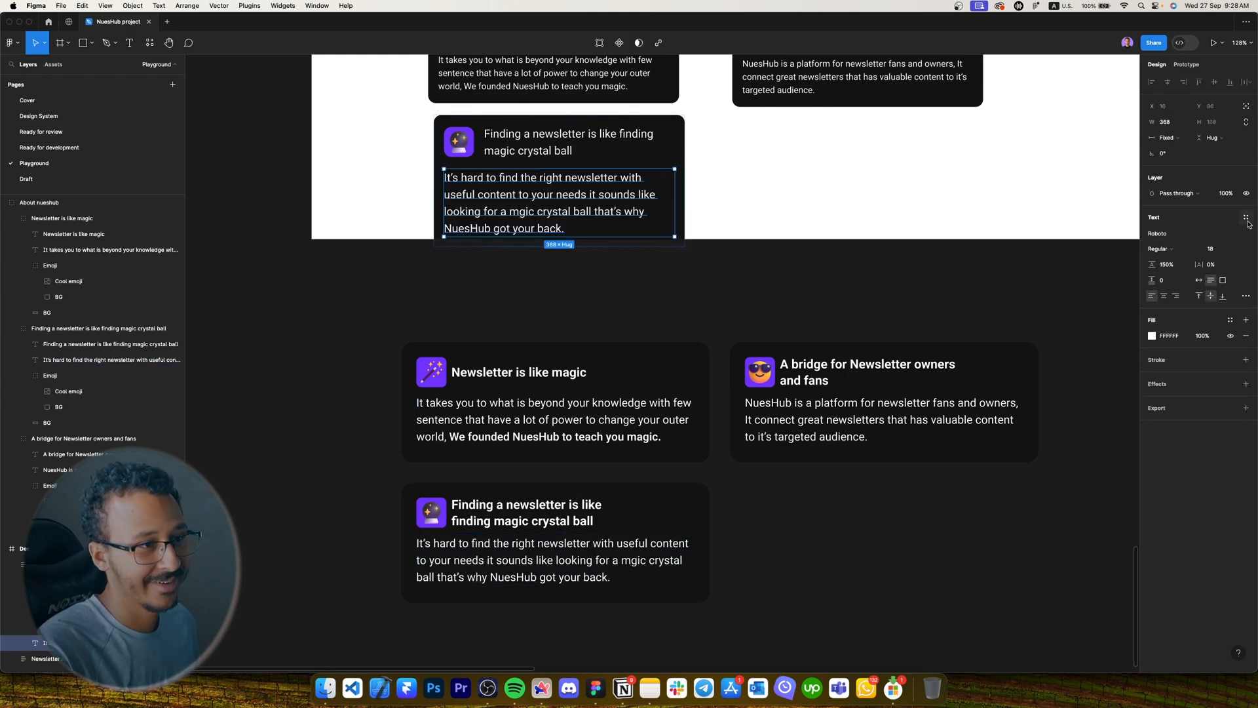
{"action": "left_click", "coordinate": [1246, 217]}
{"action": "type", "text": "14"}
{"action": "left_click", "coordinate": [1204, 292]}
Delete the old About nueshub reference cards group.
{"action": "left_click", "coordinate": [752, 194]}
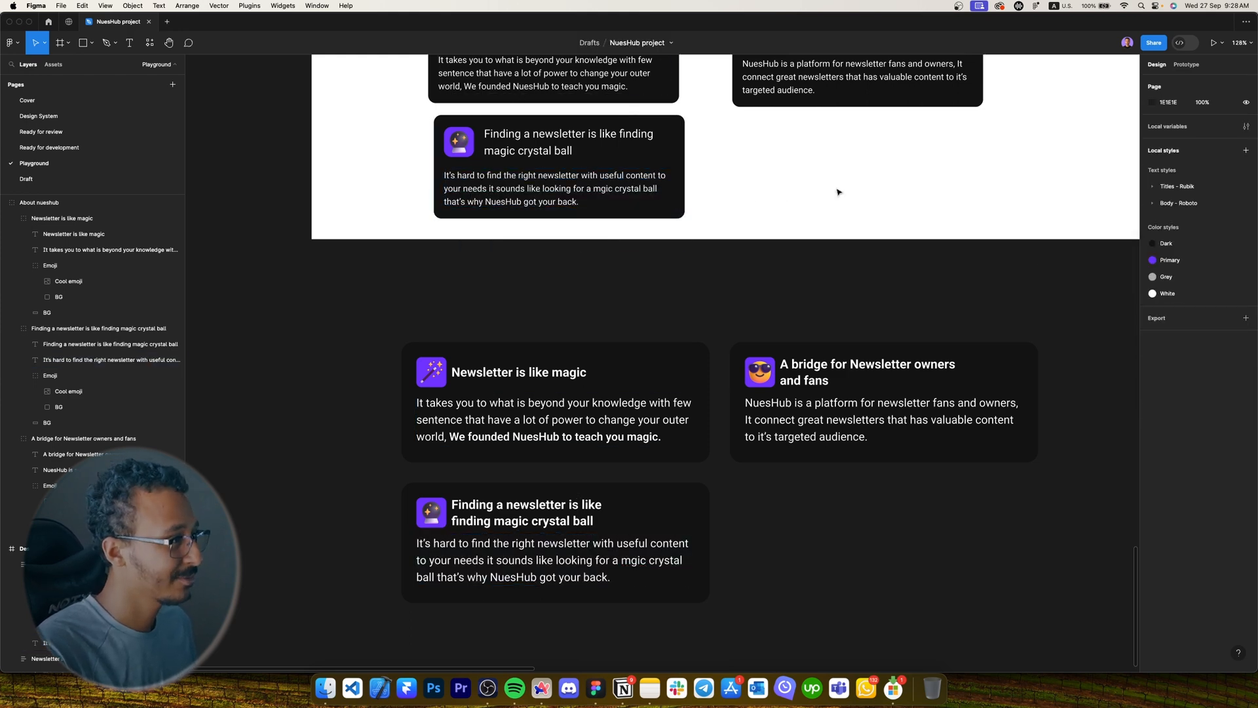
{"action": "left_click", "coordinate": [702, 372]}
{"action": "key", "text": "Delete"}
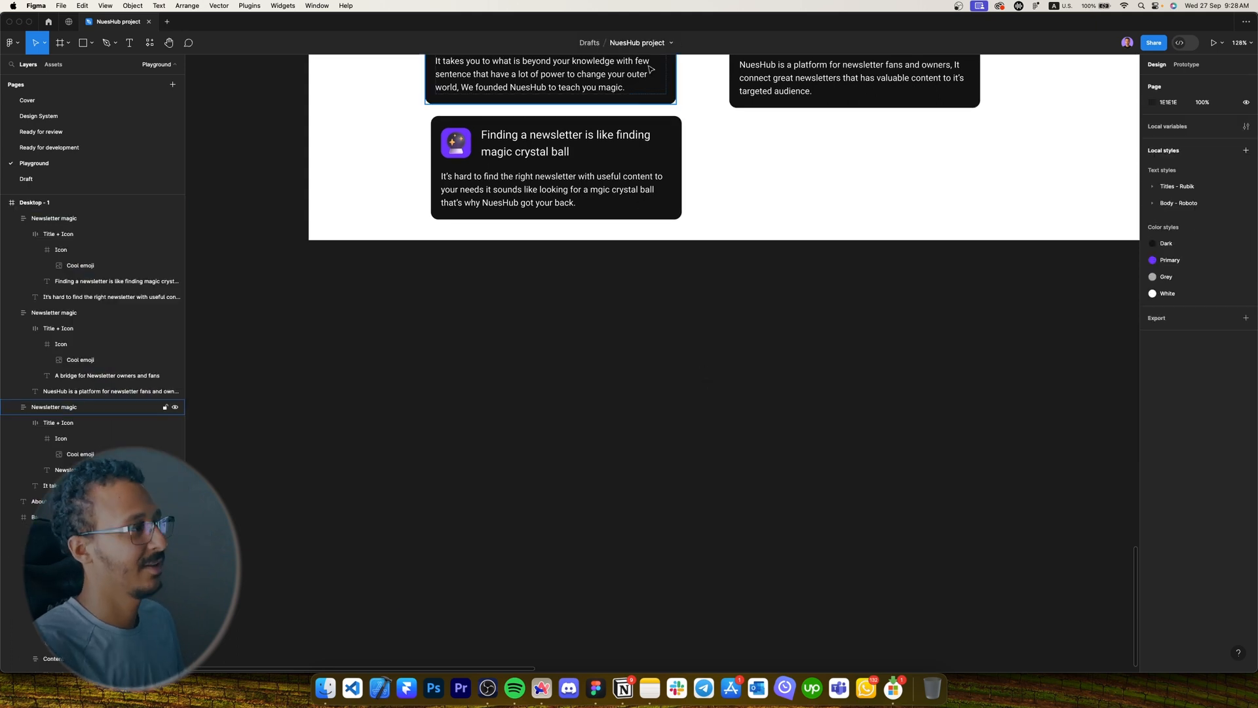
Move the bridge card left so it sits beside the Newsletter is like magic card.
{"action": "scroll", "coordinate": [704, 373], "scroll_direction": "up", "scroll_amount": 5}
{"action": "left_click", "coordinate": [707, 327]}
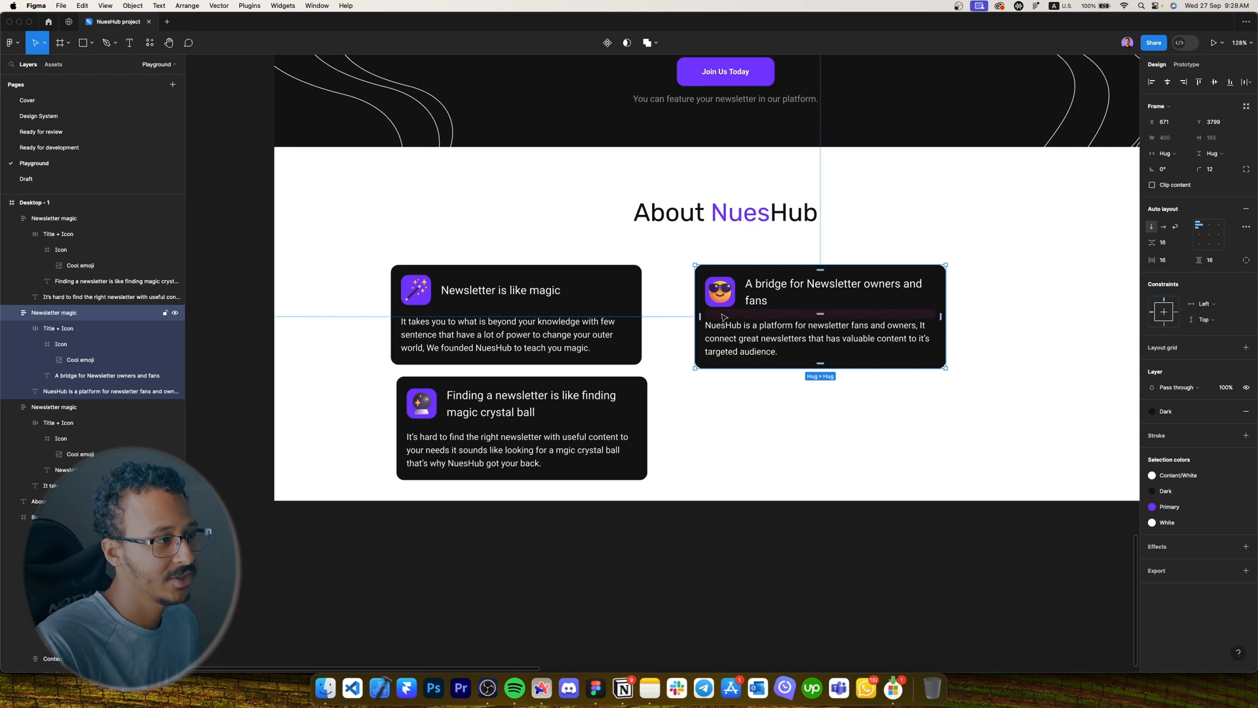
{"action": "left_click_drag", "start_coordinate": [724, 317], "coordinate": [675, 318]}
{"action": "scroll", "coordinate": [675, 317], "scroll_direction": "up", "scroll_amount": 5}
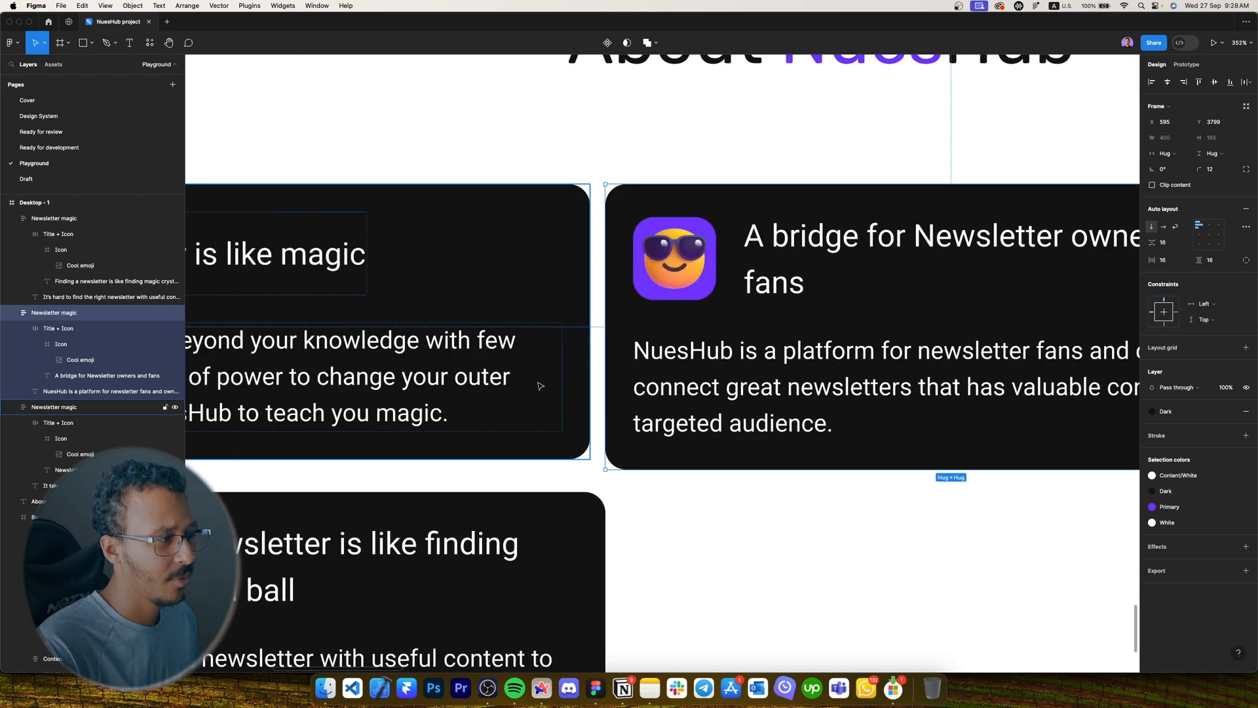
{"action": "scroll", "coordinate": [516, 406], "scroll_direction": "down", "scroll_amount": 5}
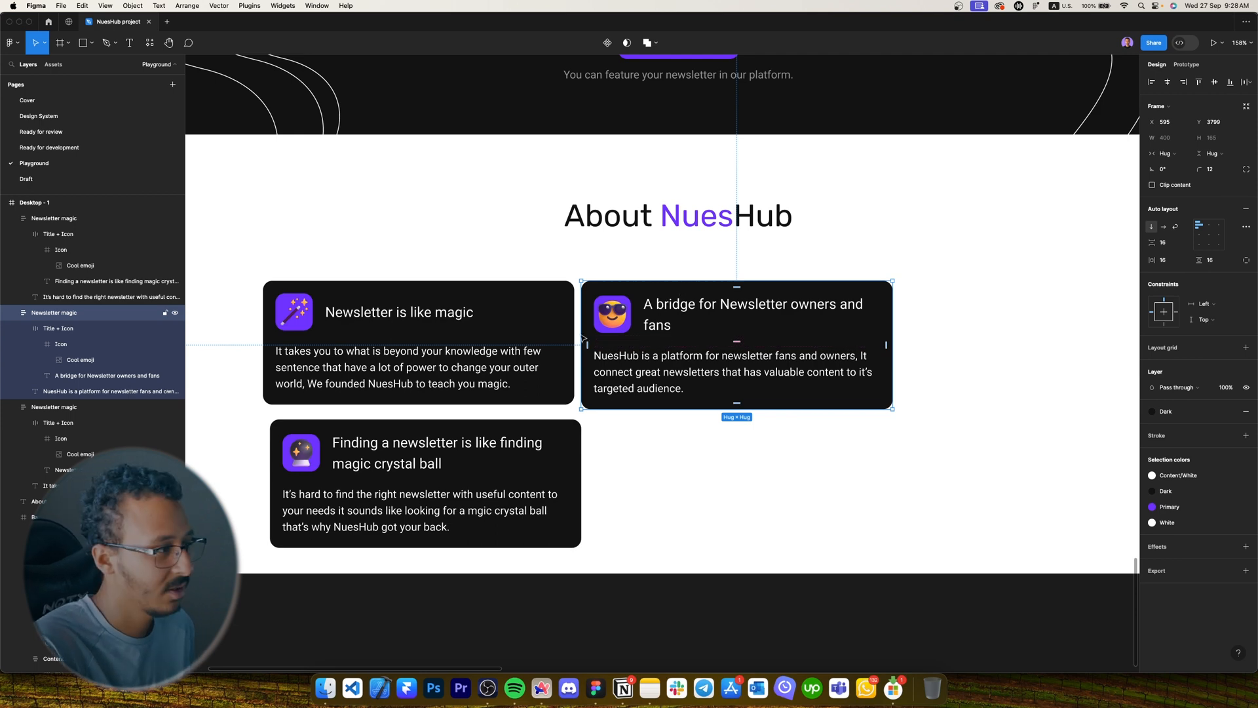
{"action": "left_click", "coordinate": [567, 364]}
{"action": "left_click", "coordinate": [525, 239]}
{"action": "left_click", "coordinate": [538, 323]}
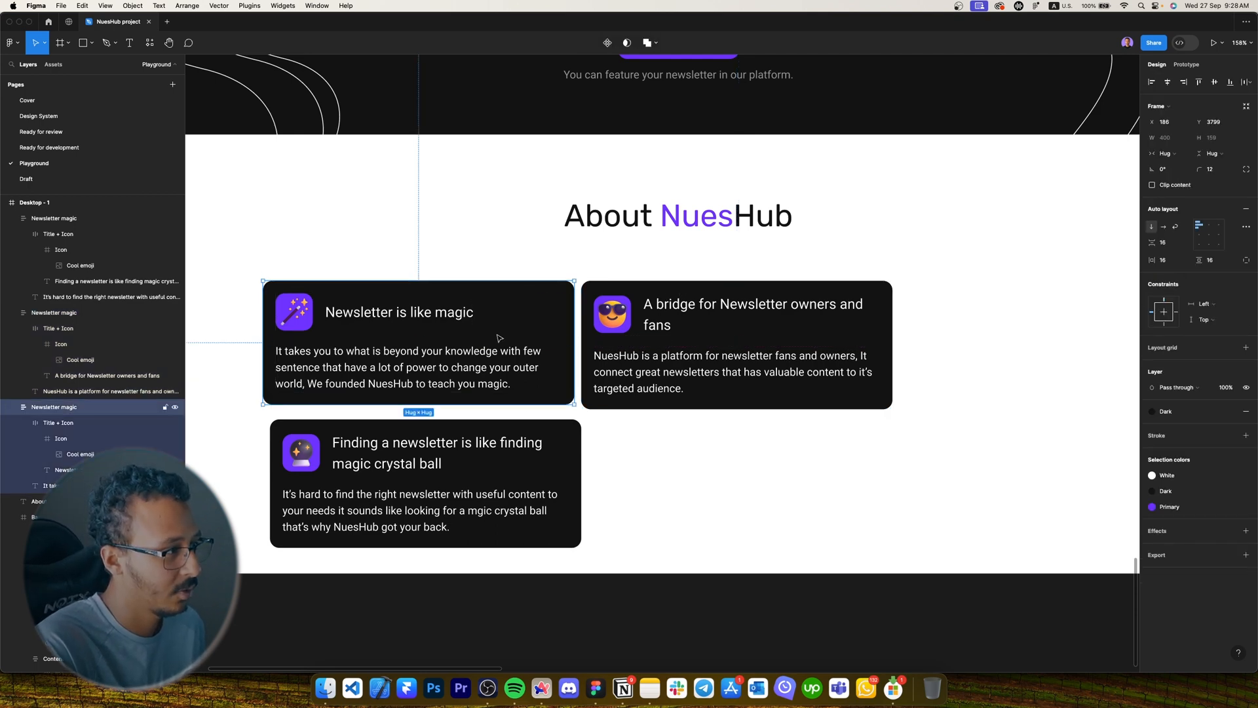
{"action": "left_click", "coordinate": [652, 405]}
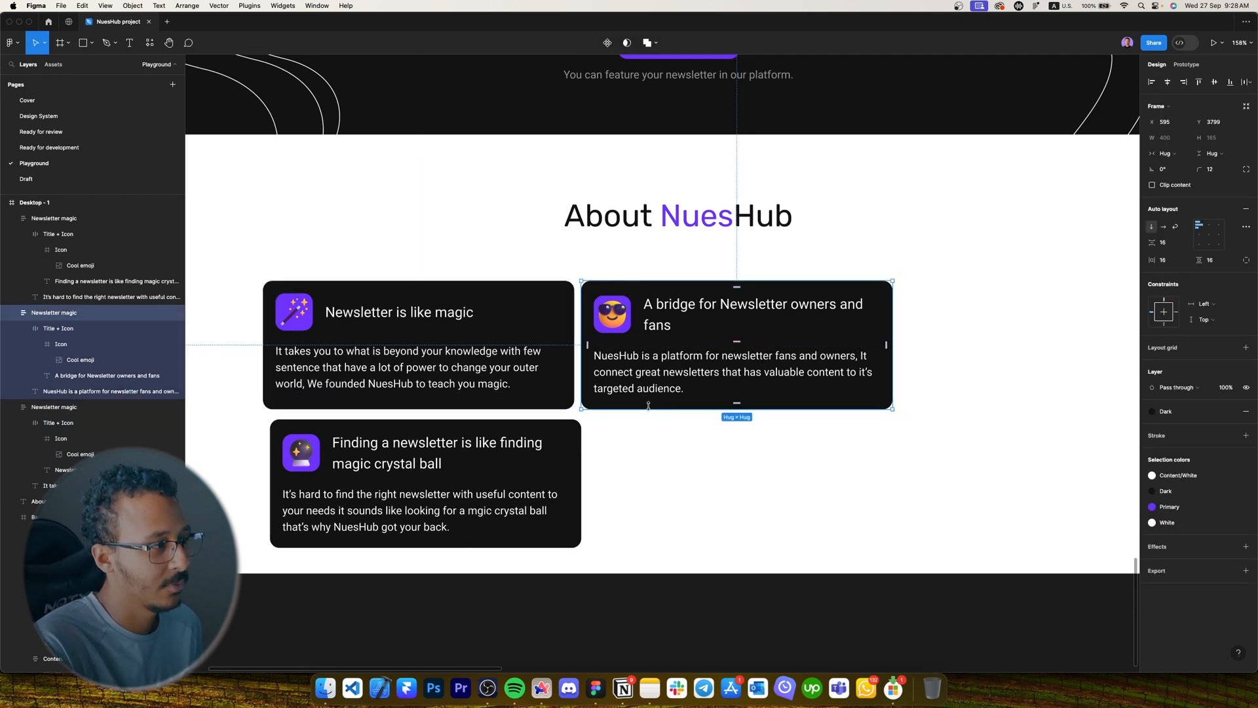
{"action": "left_click_drag", "start_coordinate": [652, 405], "coordinate": [652, 493]}
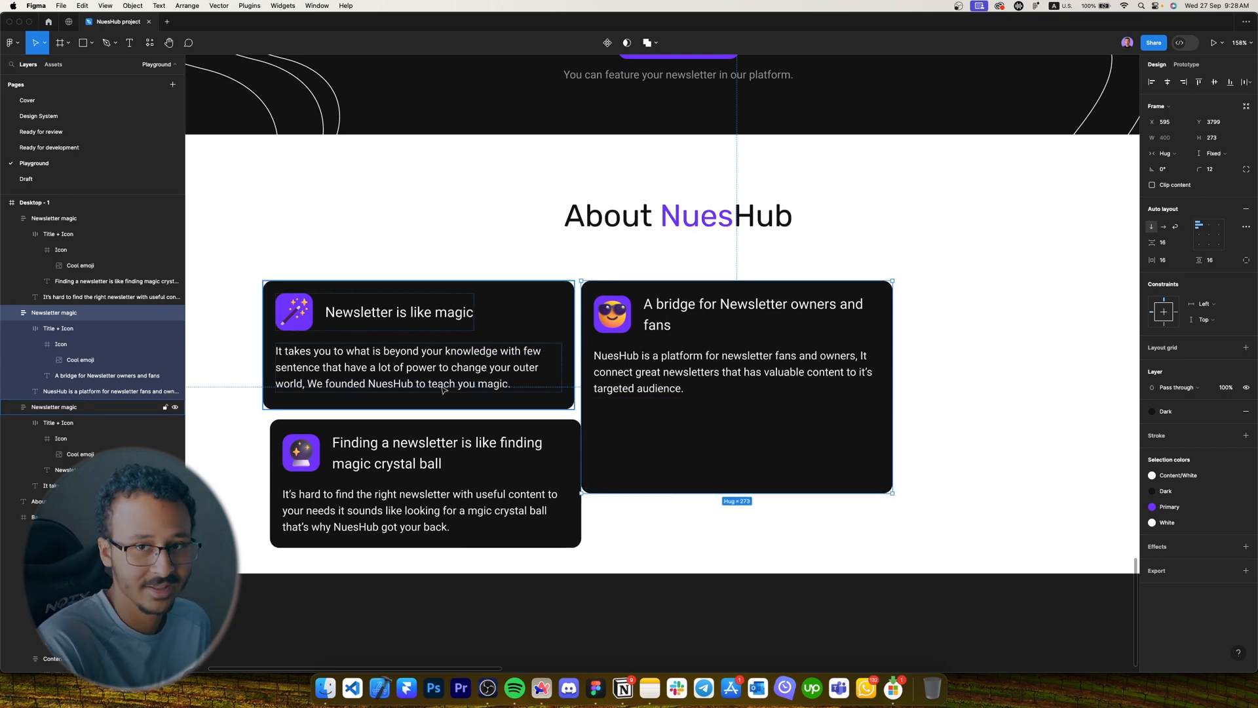
{"action": "key", "text": "super+z"}
{"action": "key", "text": "super+z"}
Move the crystal-ball card aside and wrap the magic and bridge cards in an auto-layout row.
{"action": "left_click_drag", "start_coordinate": [353, 482], "coordinate": [958, 214]}
{"action": "left_click", "coordinate": [587, 350]}
{"action": "left_click", "coordinate": [554, 354]}
{"action": "left_click", "coordinate": [633, 357], "text": "shift"}
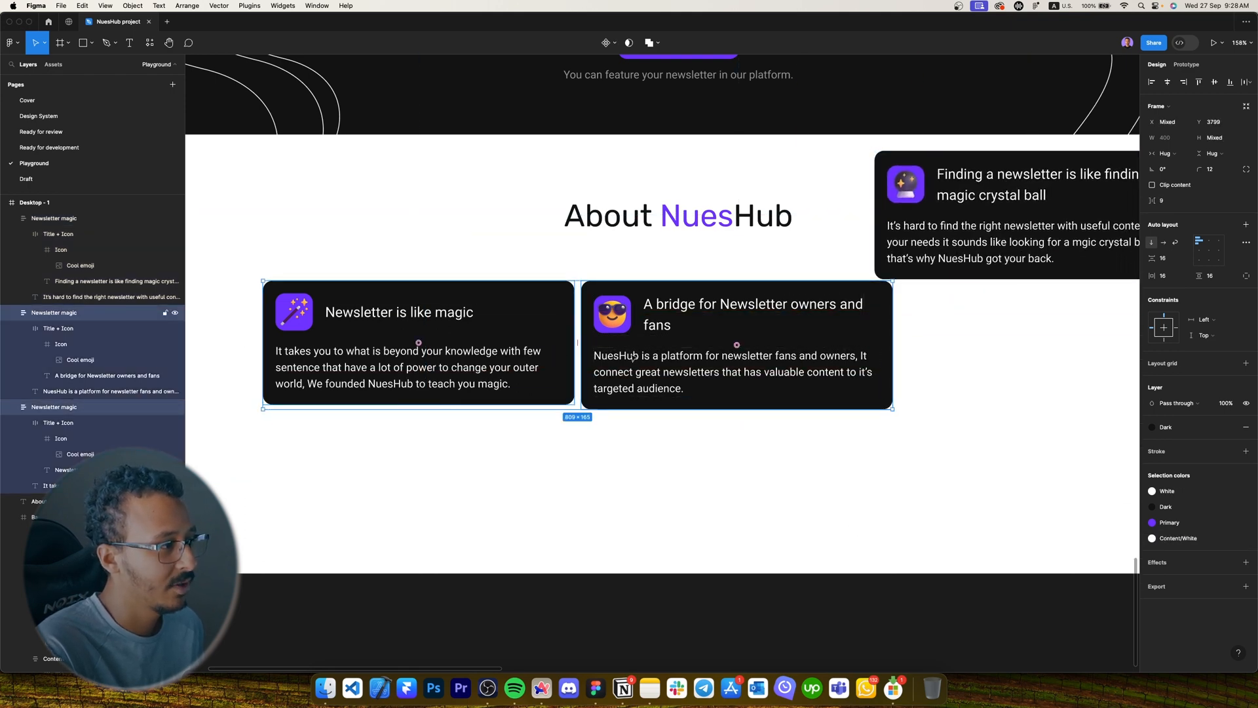
{"action": "key", "text": "shift+a"}
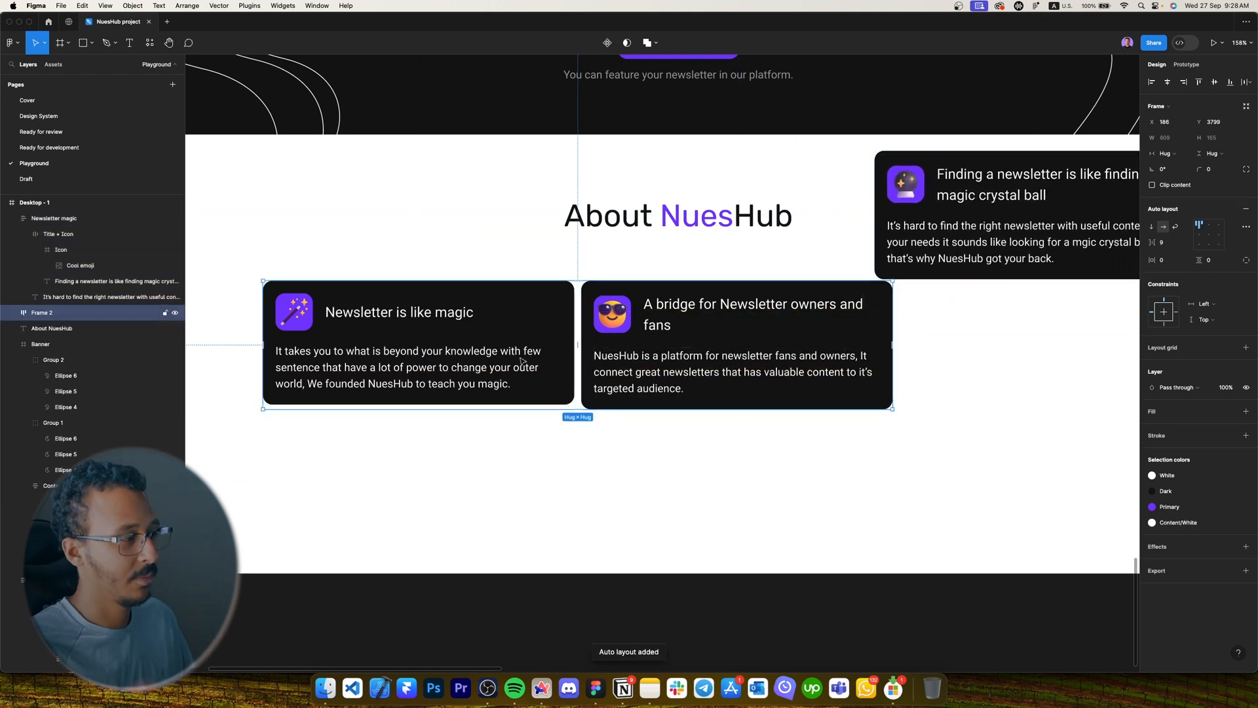
Make the magic card fill the row's height, keeping the bridge card hugging its content.
{"action": "left_click", "coordinate": [522, 359]}
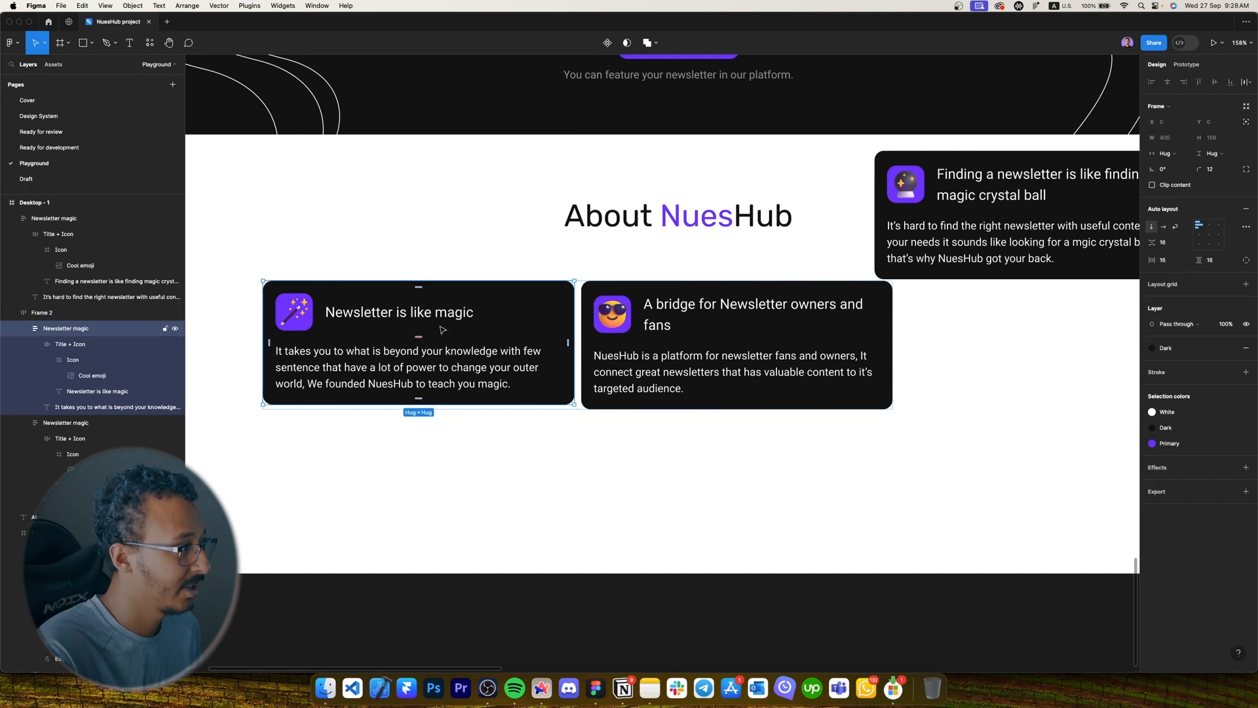
{"action": "left_click", "coordinate": [1214, 155]}
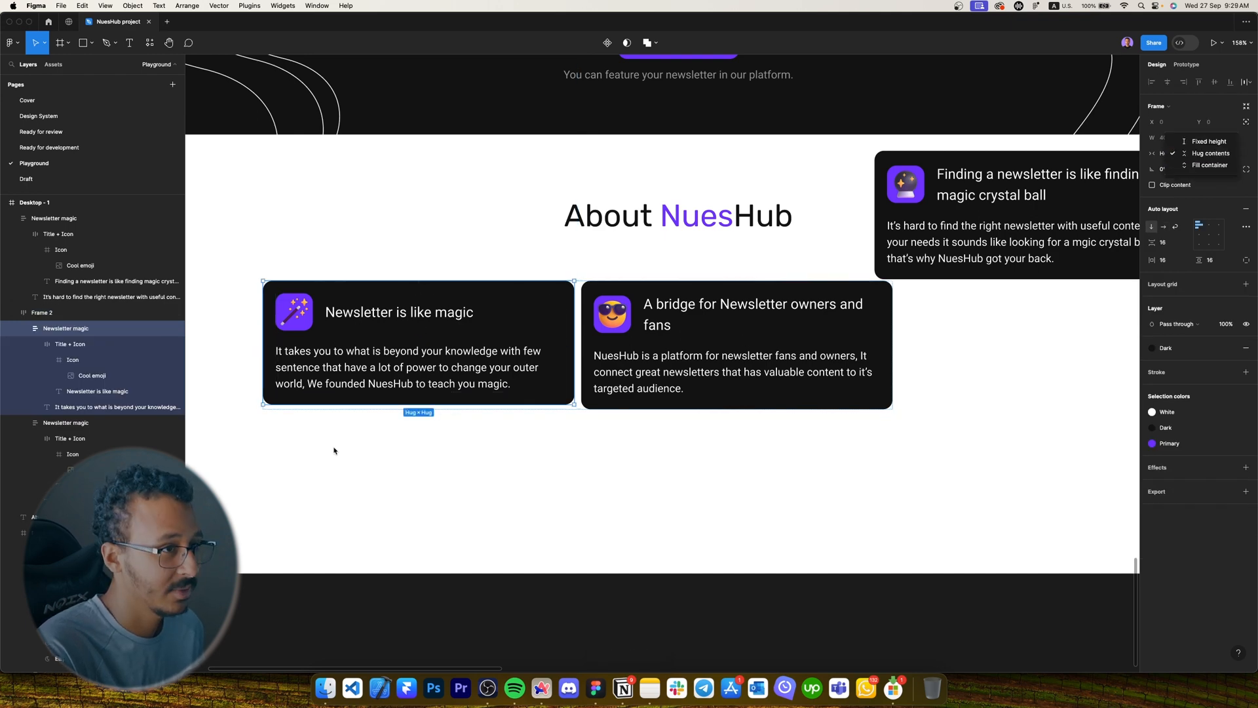
{"action": "left_click", "coordinate": [1217, 166]}
{"action": "key", "text": "Escape"}
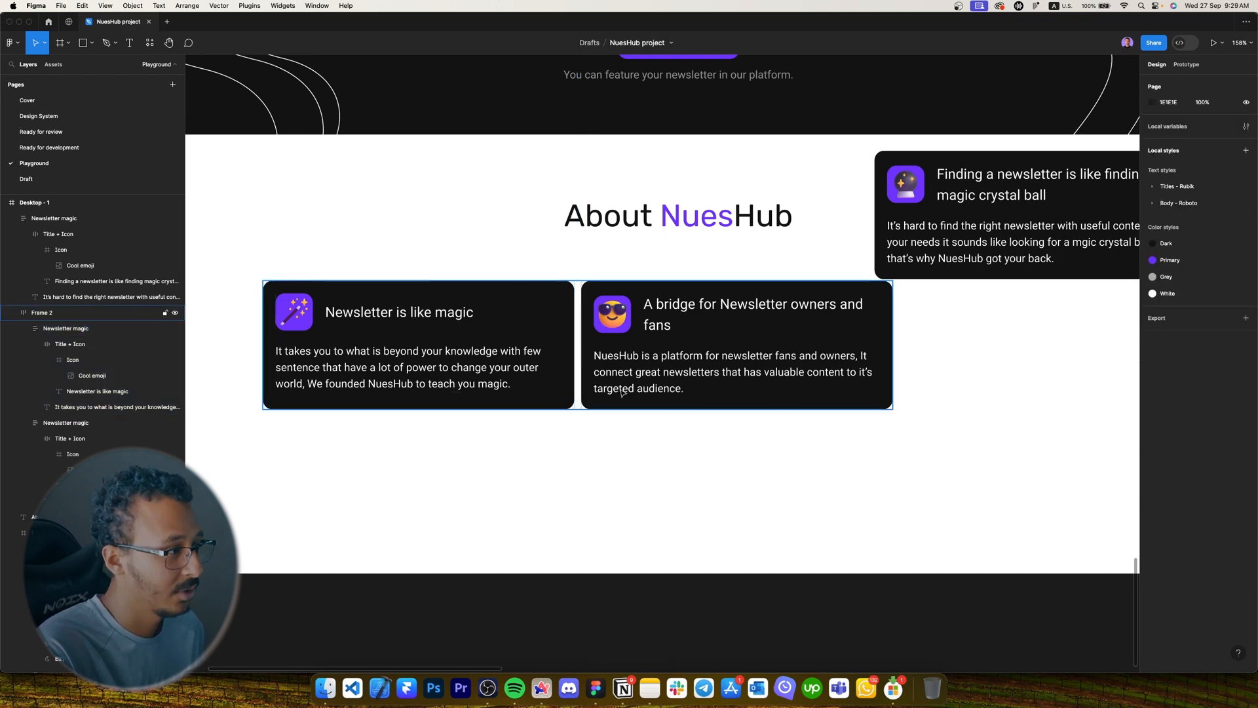
{"action": "left_click", "coordinate": [627, 404]}
{"action": "left_click", "coordinate": [673, 403]}
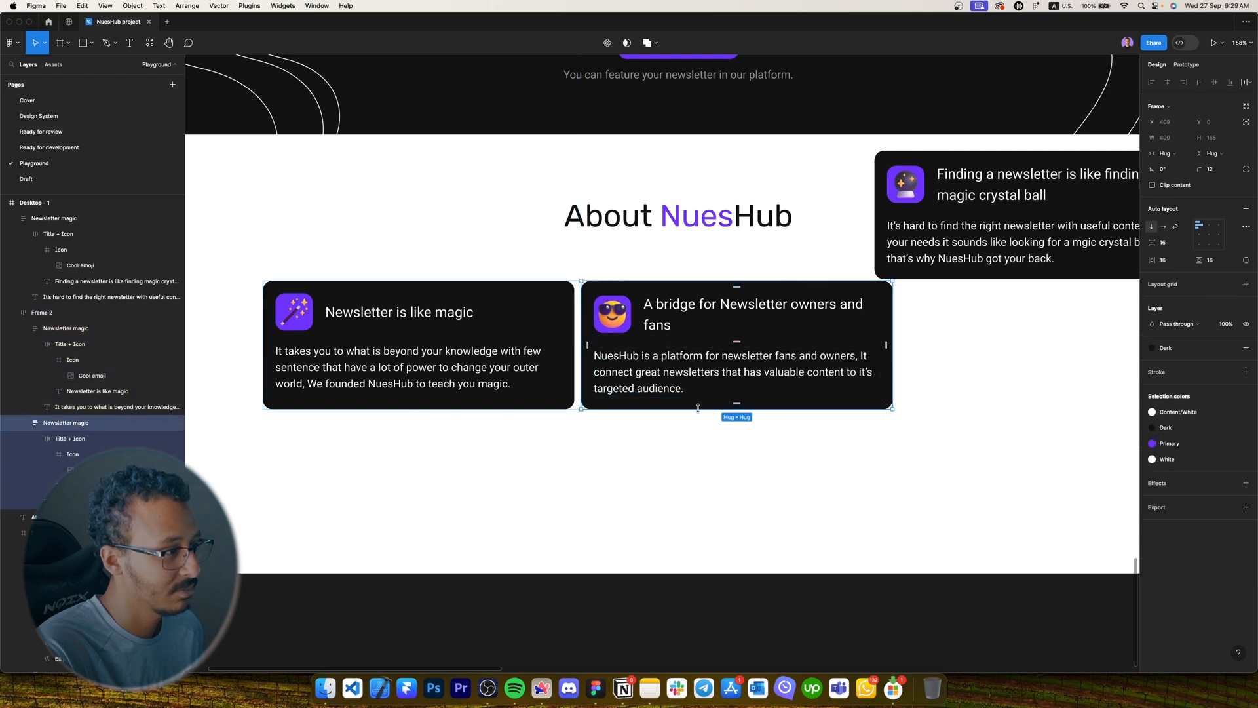
{"action": "left_click_drag", "start_coordinate": [698, 409], "coordinate": [814, 464]}
{"action": "double_click", "coordinate": [813, 464]}
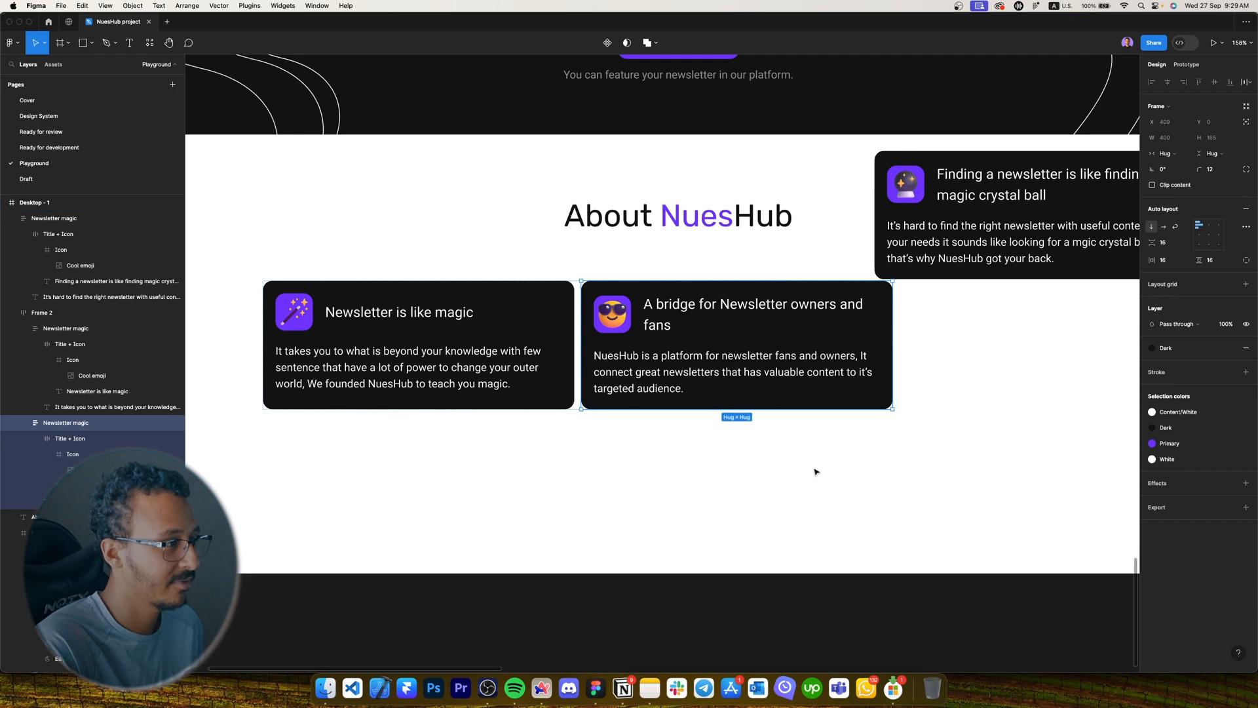
{"action": "left_click", "coordinate": [817, 472]}
Drop the crystal-ball card into the row frame below the first card.
{"action": "scroll", "coordinate": [735, 401], "scroll_direction": "down", "scroll_amount": 5}
{"action": "left_click_drag", "start_coordinate": [910, 264], "coordinate": [505, 445]}
{"action": "left_click", "coordinate": [567, 382], "text": "shift"}
{"action": "scroll", "coordinate": [567, 382], "scroll_direction": "right", "scroll_amount": 1}
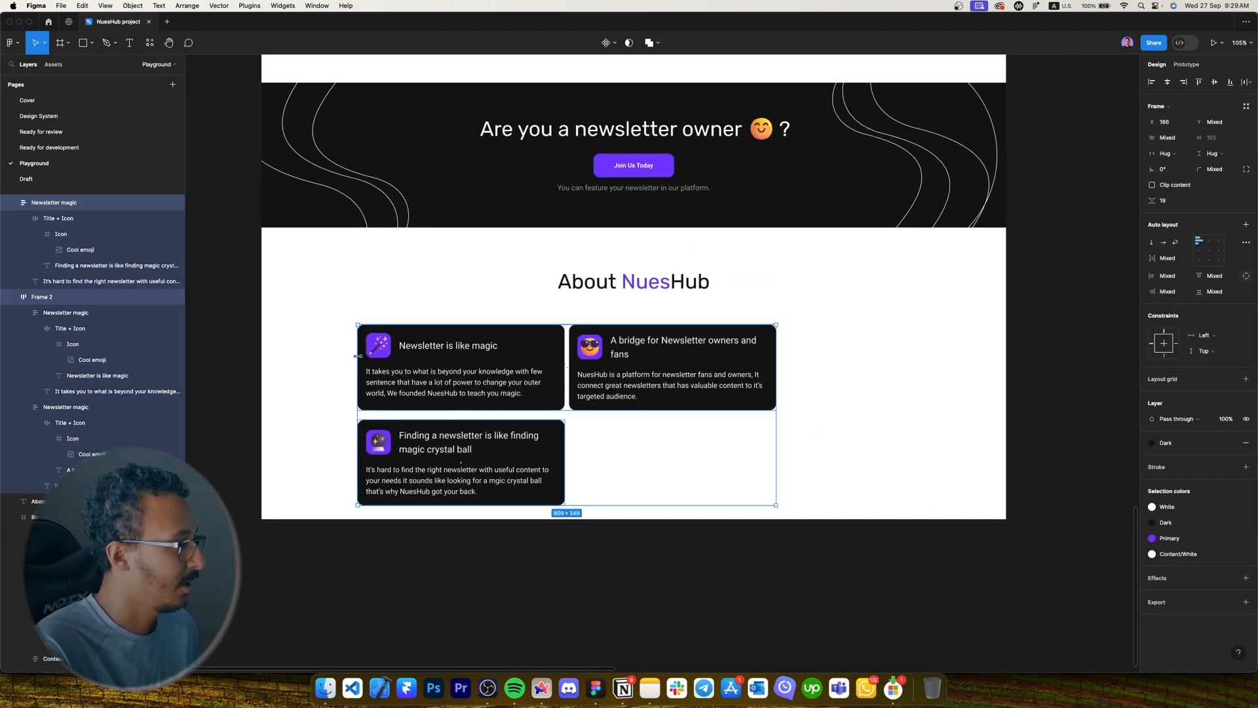
Wrap the card row and crystal-ball card in a horizontally centred auto-layout frame named 'About nueshub content'.
{"action": "key", "text": "shift+a"}
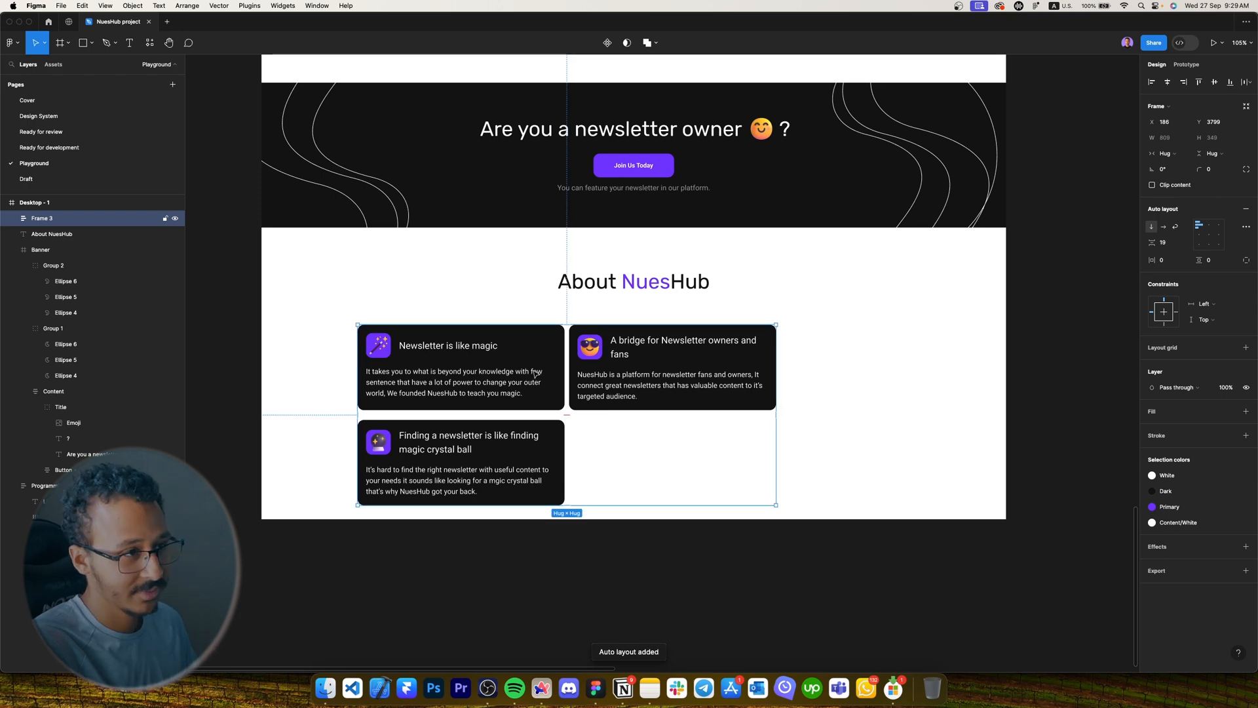
{"action": "key", "text": "alt+h"}
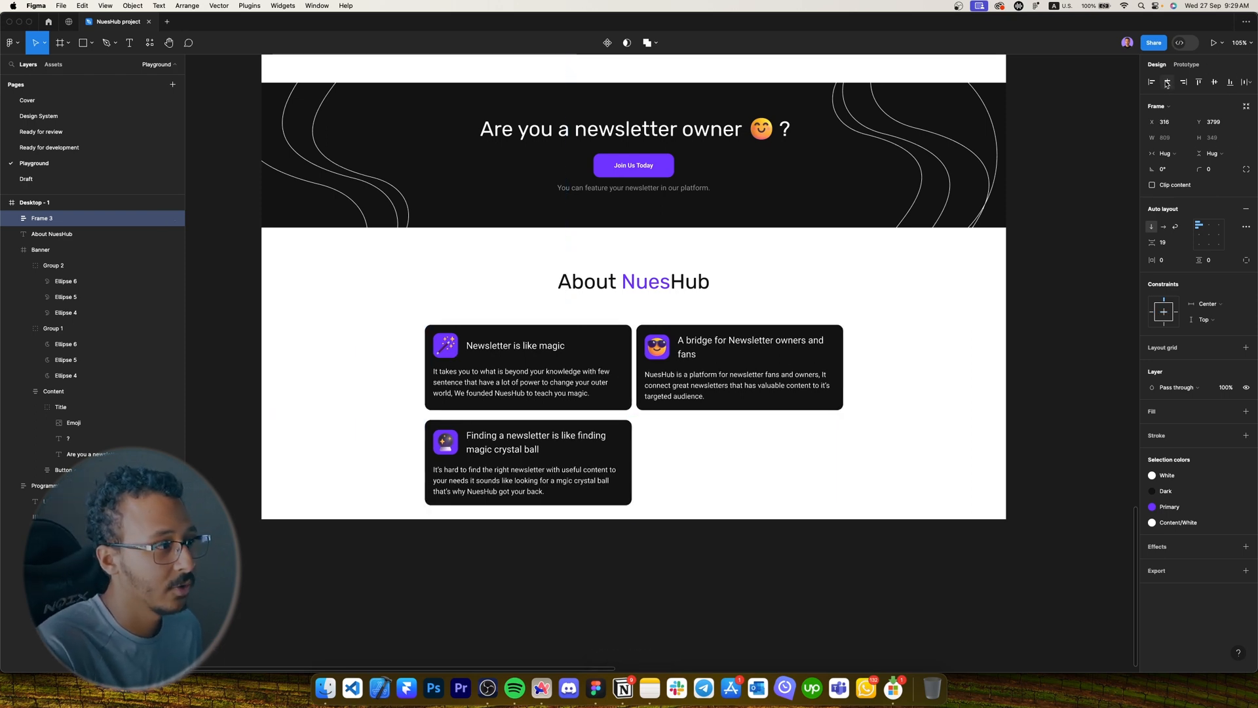
{"action": "double_click", "coordinate": [42, 218]}
{"action": "type", "text": "About"}
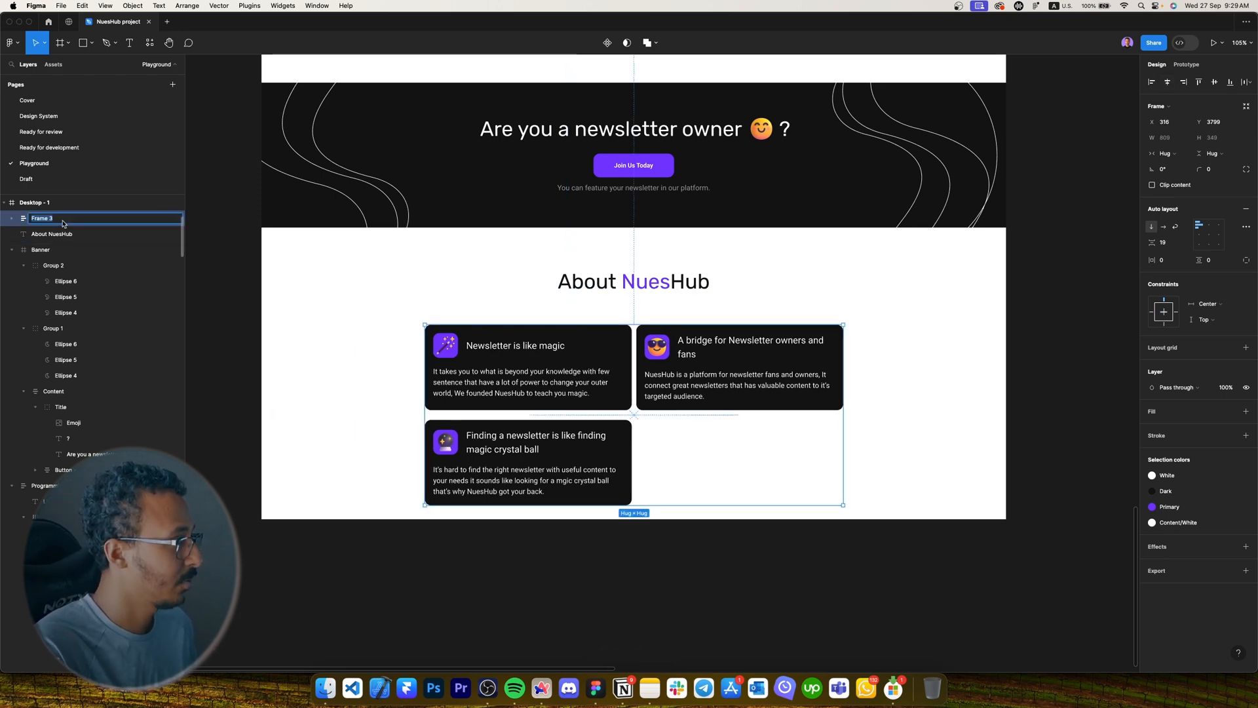
{"action": "type", "text": " nueshub content"}
{"action": "key", "text": "Return"}
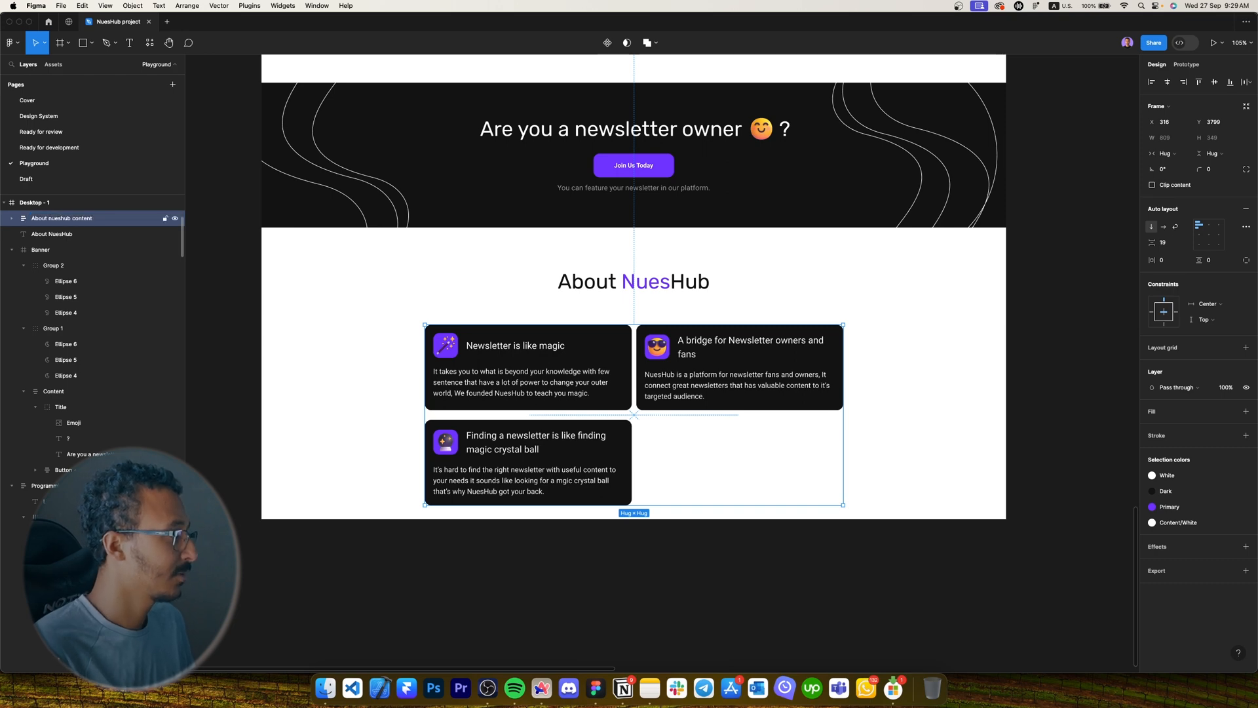
Rename the inner card row layer to 'Upper cards'.
{"action": "left_click", "coordinate": [12, 218]}
{"action": "double_click", "coordinate": [50, 235]}
{"action": "type", "text": "Uppe"}
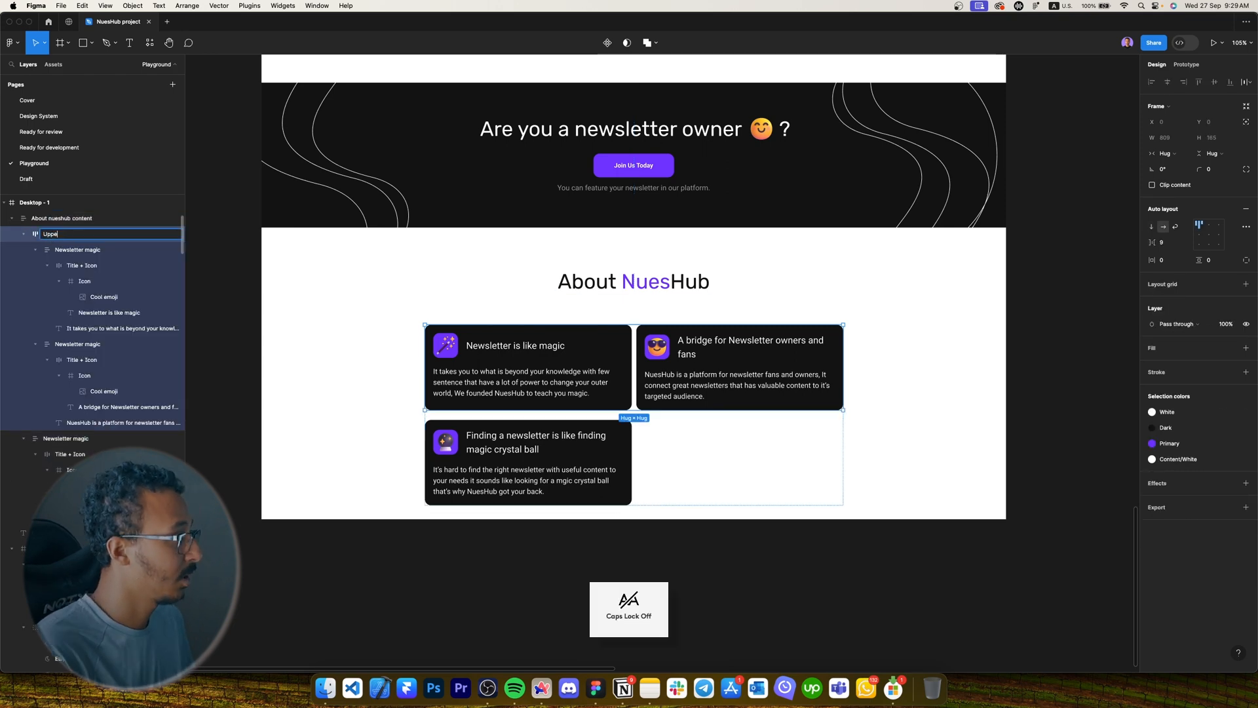
{"action": "type", "text": "r cards"}
{"action": "key", "text": "Return"}
Rename the second card 'Bridge for newsletter owners' and nudge the content frame up toward the heading.
{"action": "left_click", "coordinate": [68, 251]}
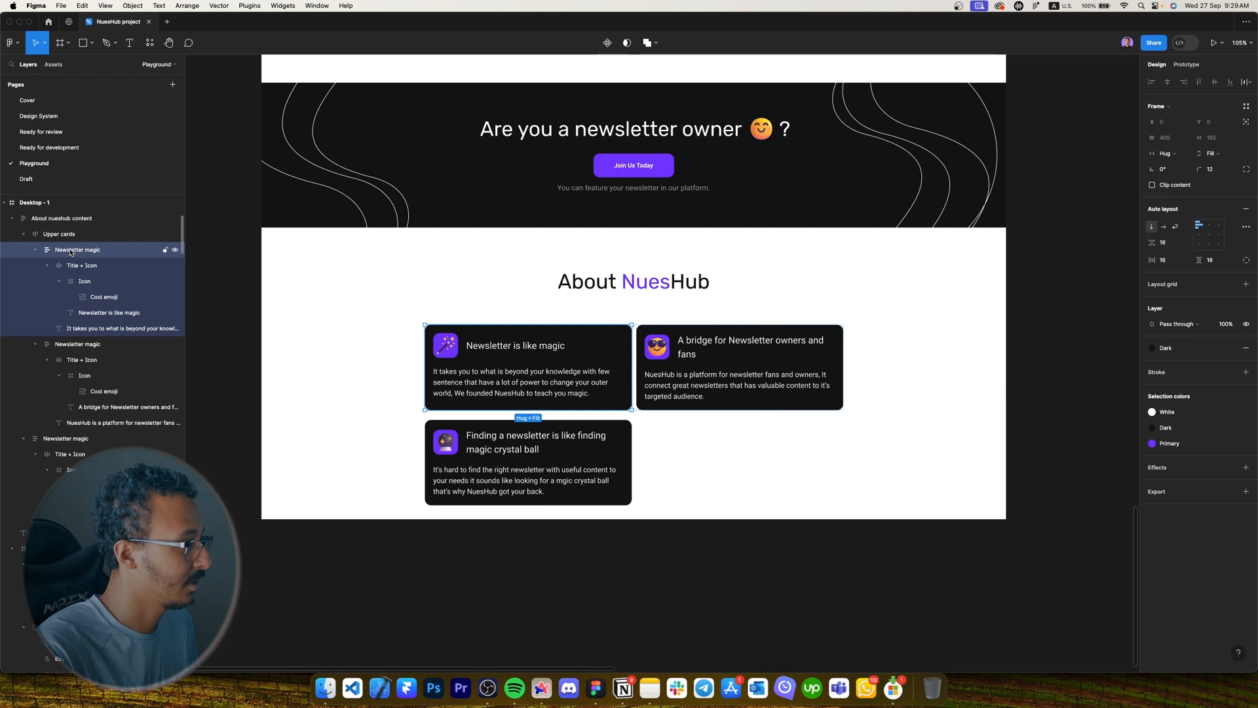
{"action": "double_click", "coordinate": [75, 344]}
{"action": "type", "text": "Bridge for"}
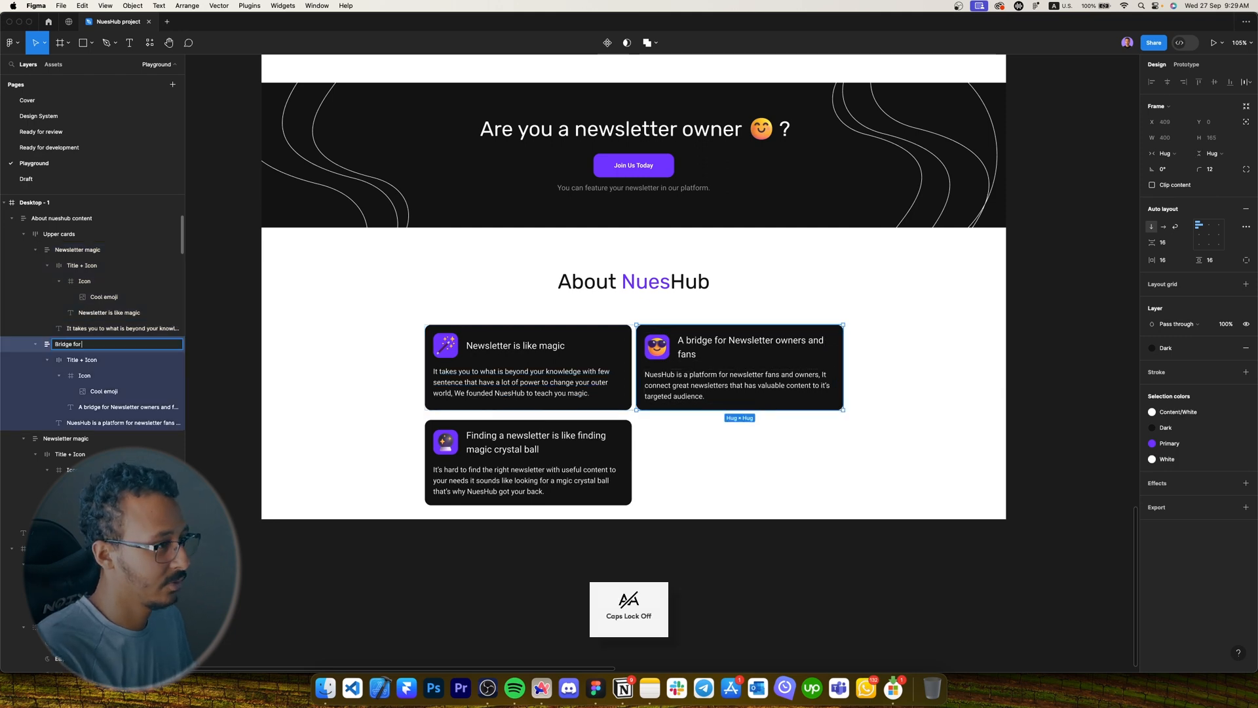
{"action": "type", "text": " nrewsletter owners"}
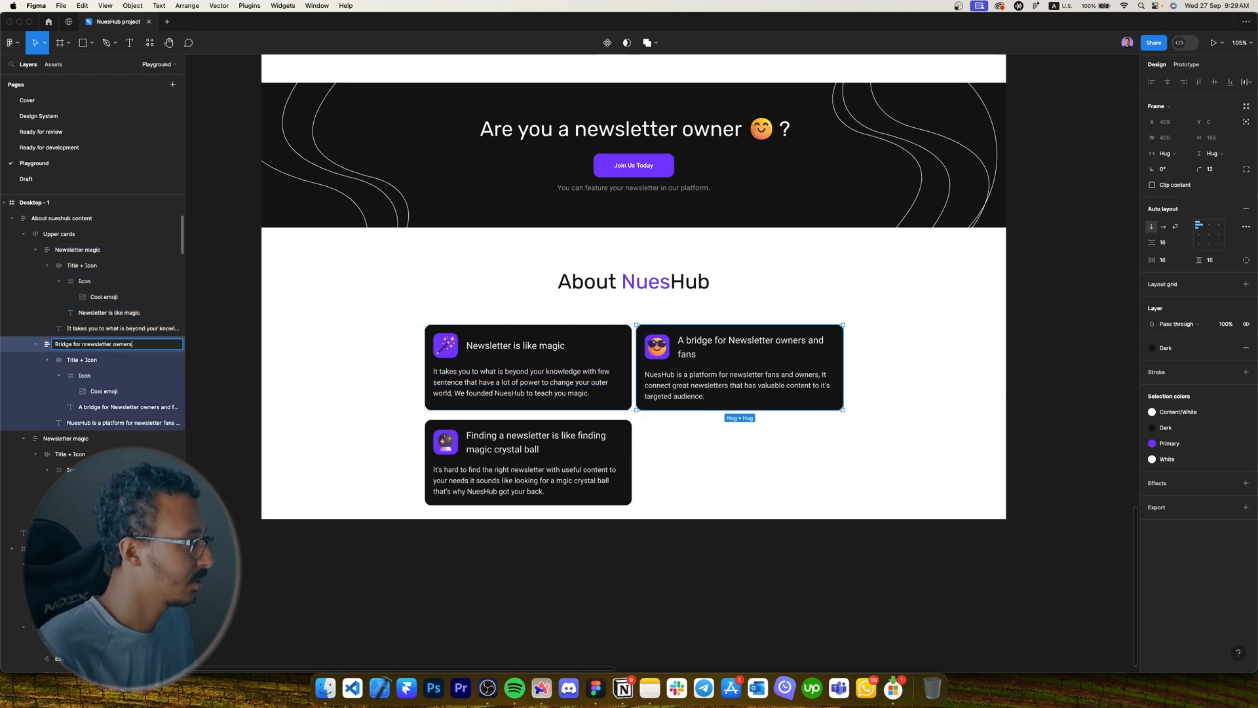
{"action": "key", "text": "Tab"}
{"action": "key", "text": "BackSpace"}
{"action": "key", "text": "Caps_Lock"}
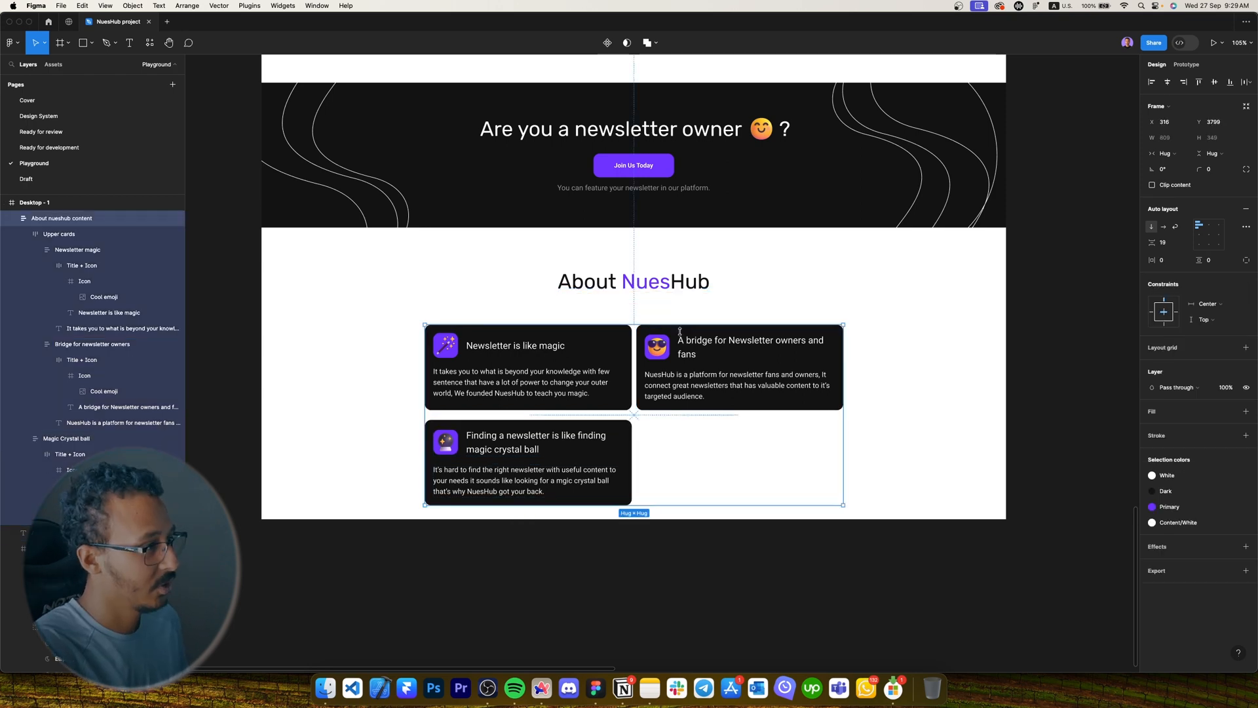
{"action": "left_click_drag", "start_coordinate": [688, 335], "coordinate": [695, 317]}
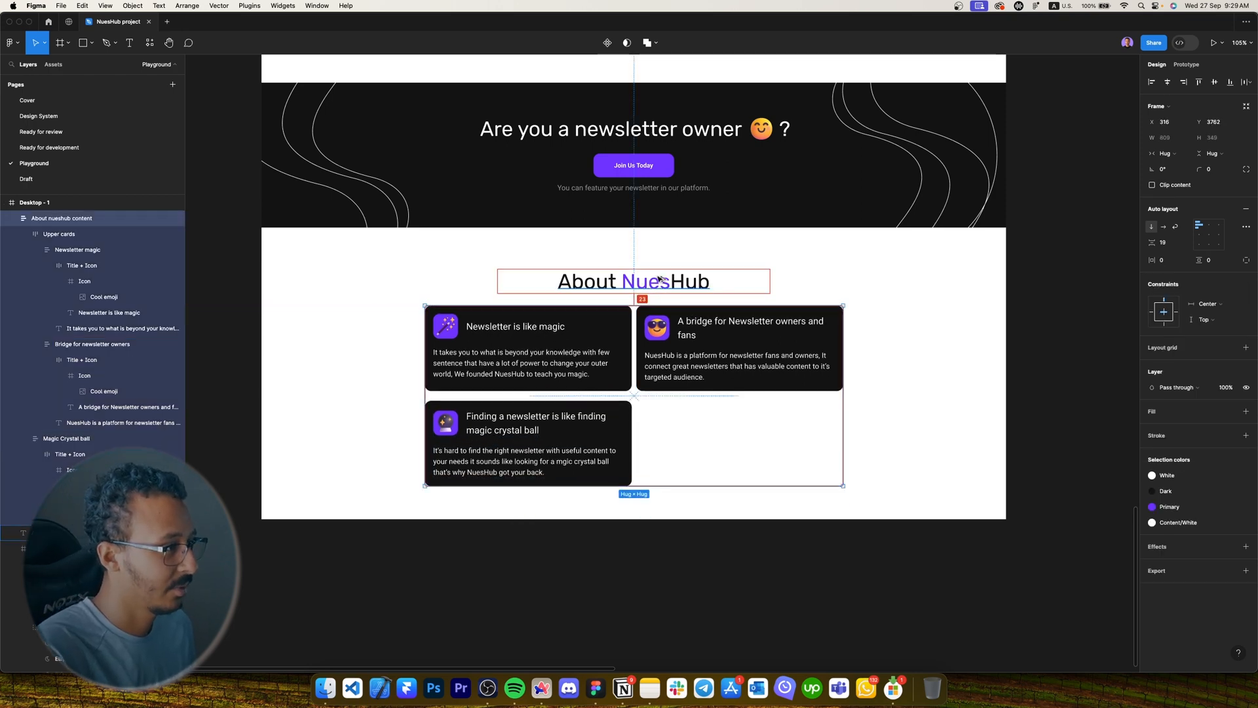
Reselect the About nueshub content frame and check its spacing to the About NuesHub heading.
{"action": "left_click", "coordinate": [907, 326]}
{"action": "scroll", "coordinate": [906, 327], "scroll_direction": "right", "scroll_amount": 1}
{"action": "left_click", "coordinate": [831, 329]}
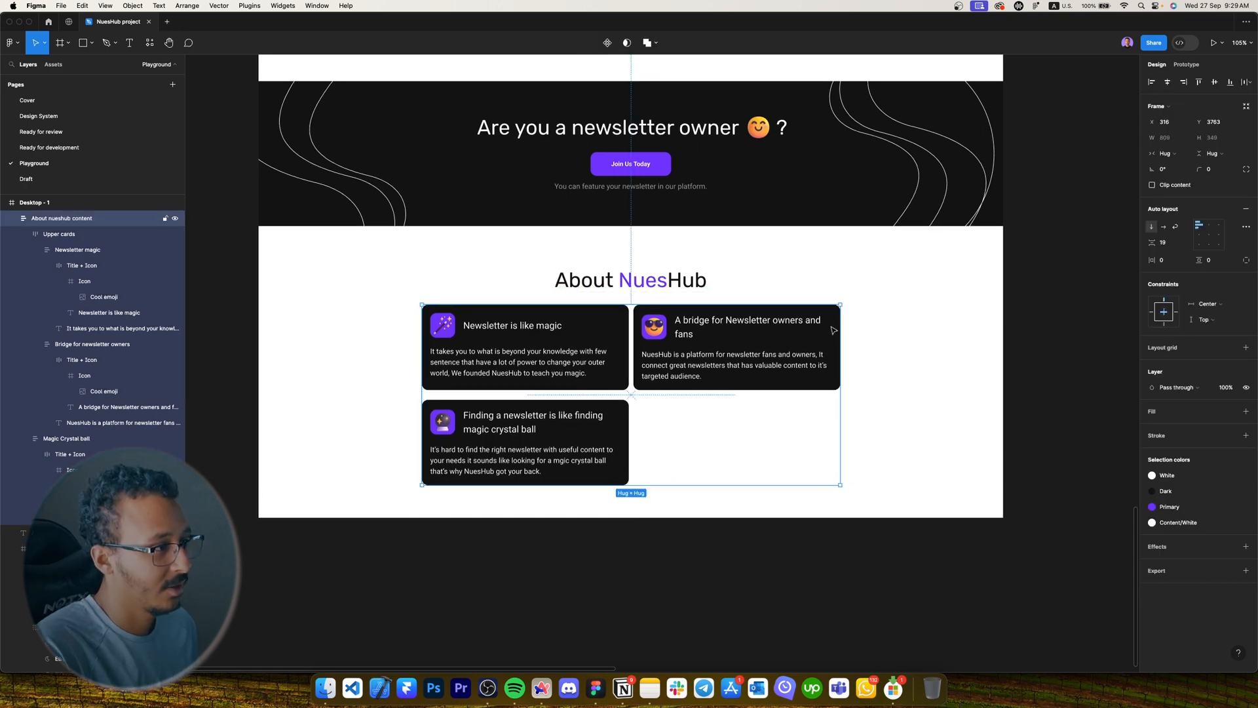
{"action": "key", "text": "alt"}
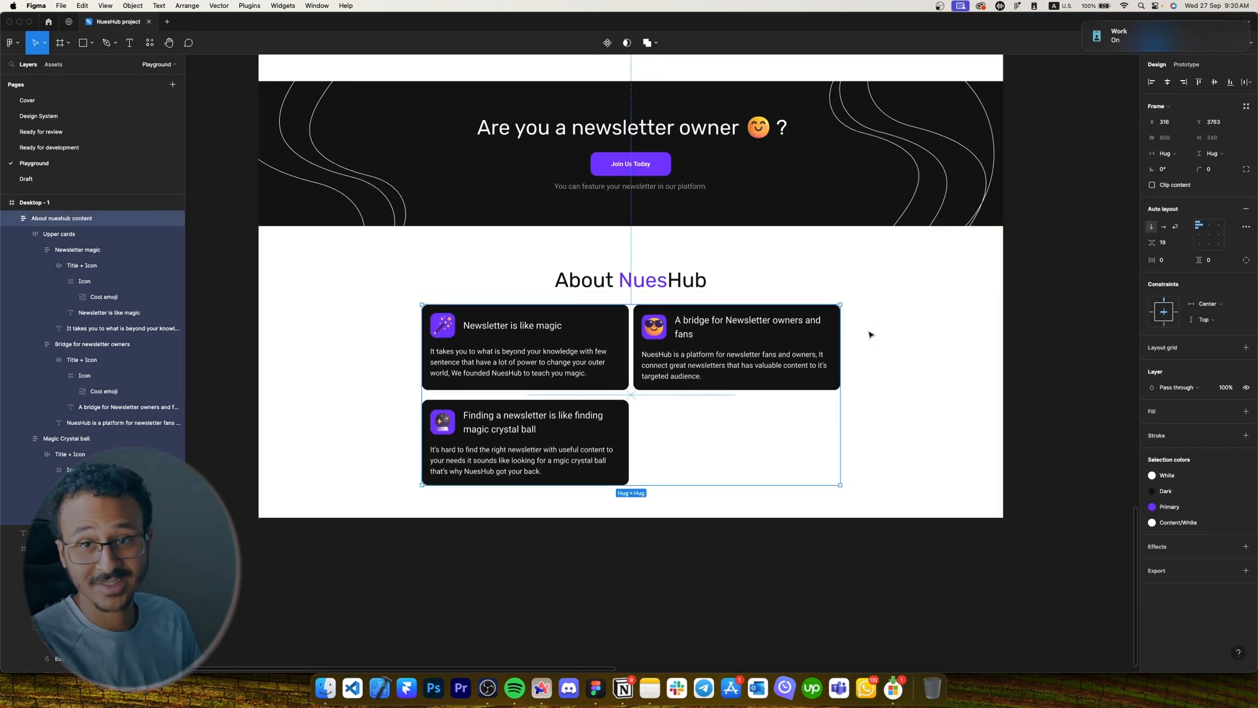
{"action": "scroll", "coordinate": [870, 335], "scroll_direction": "down", "scroll_amount": 2}
Extend the Desktop - 1 frame's height from 4428 to 4819.
{"action": "left_click", "coordinate": [894, 410]}
{"action": "scroll", "coordinate": [748, 416], "scroll_direction": "down", "scroll_amount": 2}
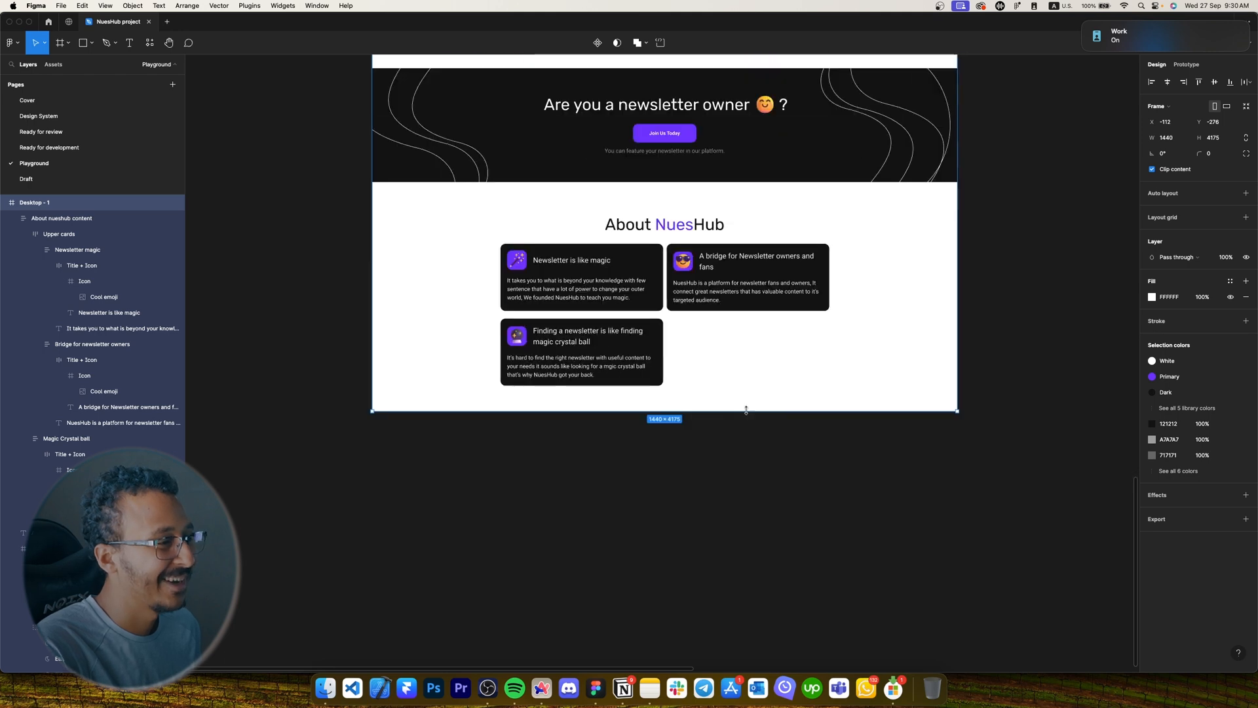
{"action": "left_click_drag", "start_coordinate": [764, 524], "coordinate": [760, 662]}
{"action": "scroll", "coordinate": [747, 528], "scroll_direction": "down", "scroll_amount": 3}
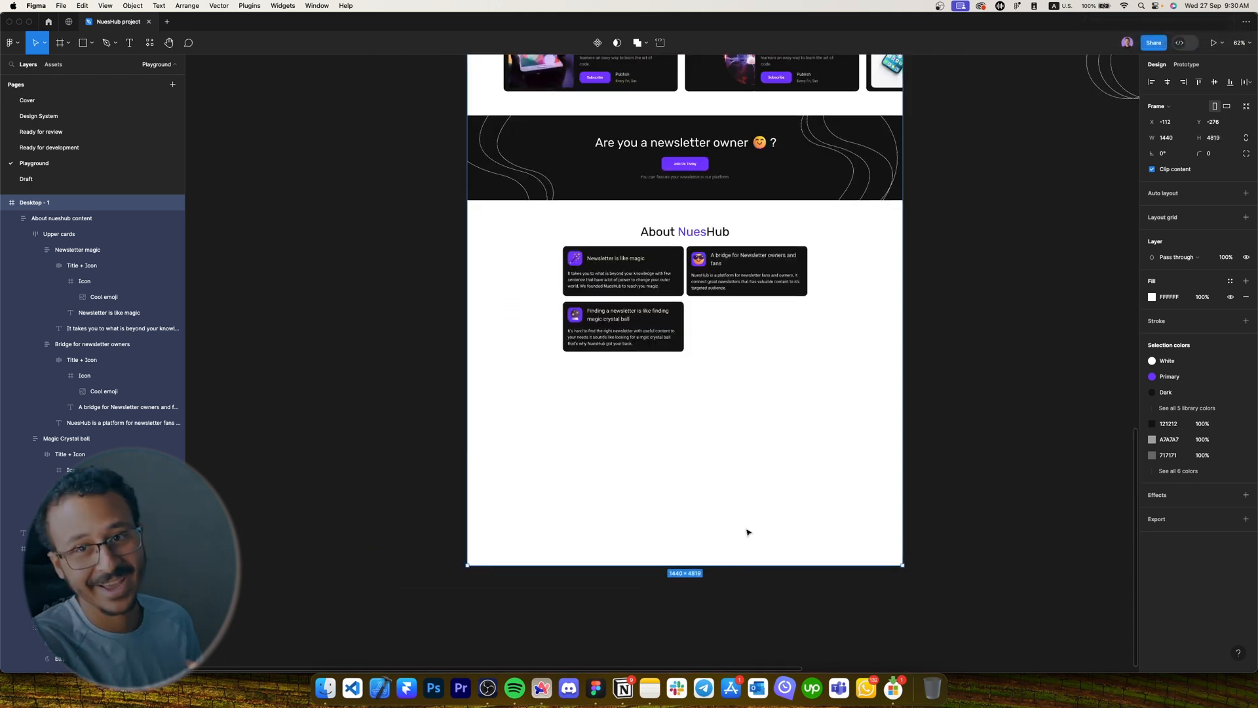
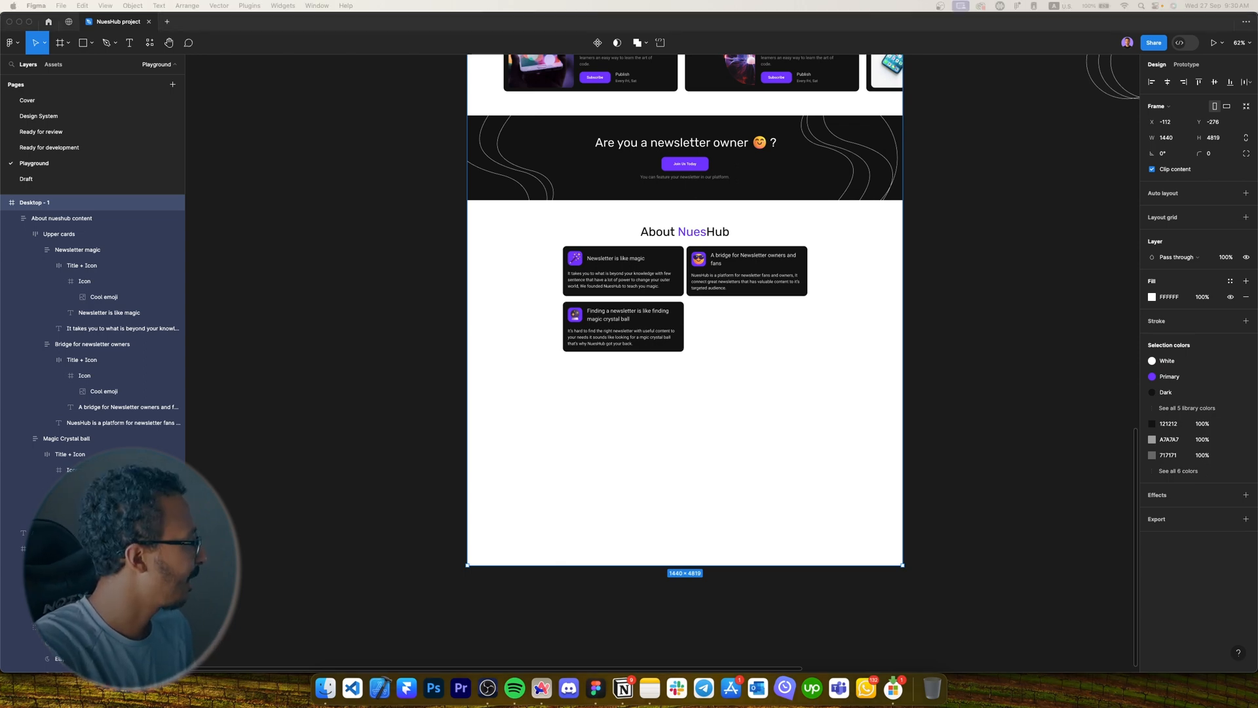
Zoom in on the About NuesHub cards, then back out to the empty space beneath them.
{"action": "scroll", "coordinate": [804, 391], "scroll_direction": "up", "scroll_amount": 5}
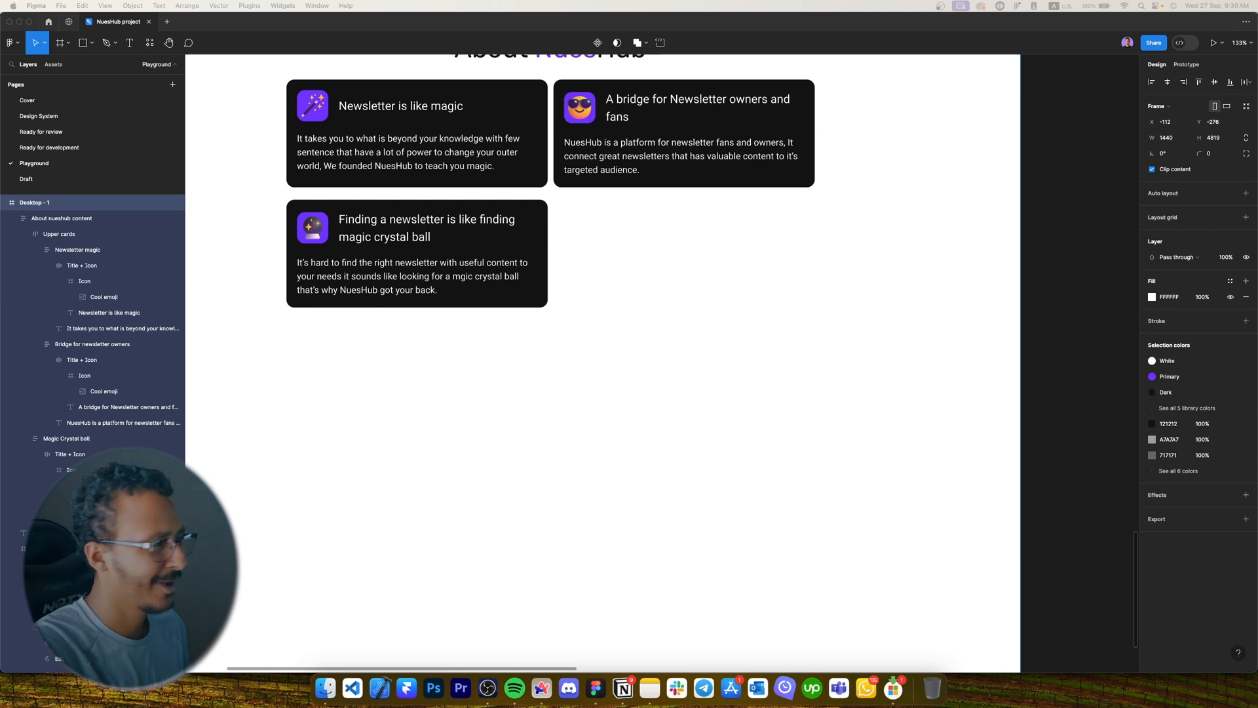
{"action": "left_click", "coordinate": [665, 356]}
{"action": "scroll", "coordinate": [666, 356], "scroll_direction": "down", "scroll_amount": 5}
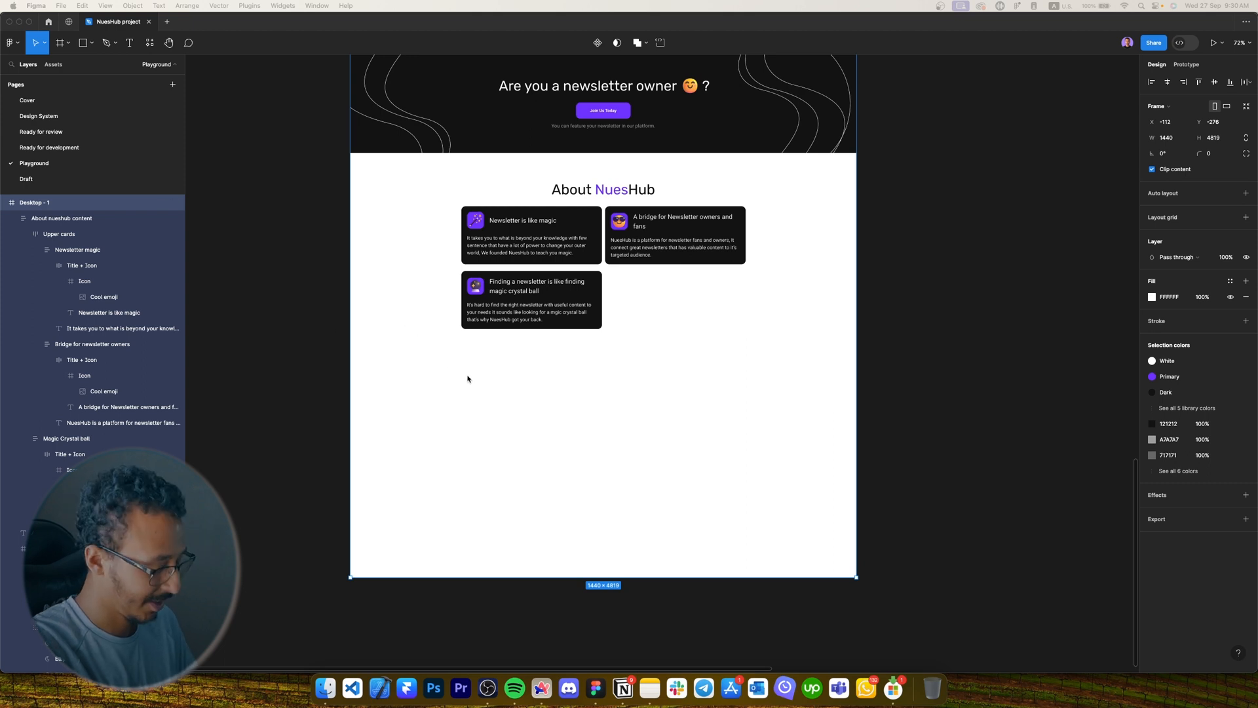
{"action": "left_click", "coordinate": [413, 355]}
Draw a 1200-wide horizontally centred line below the About cards, stroked 121212 at 12%.
{"action": "key", "text": "l"}
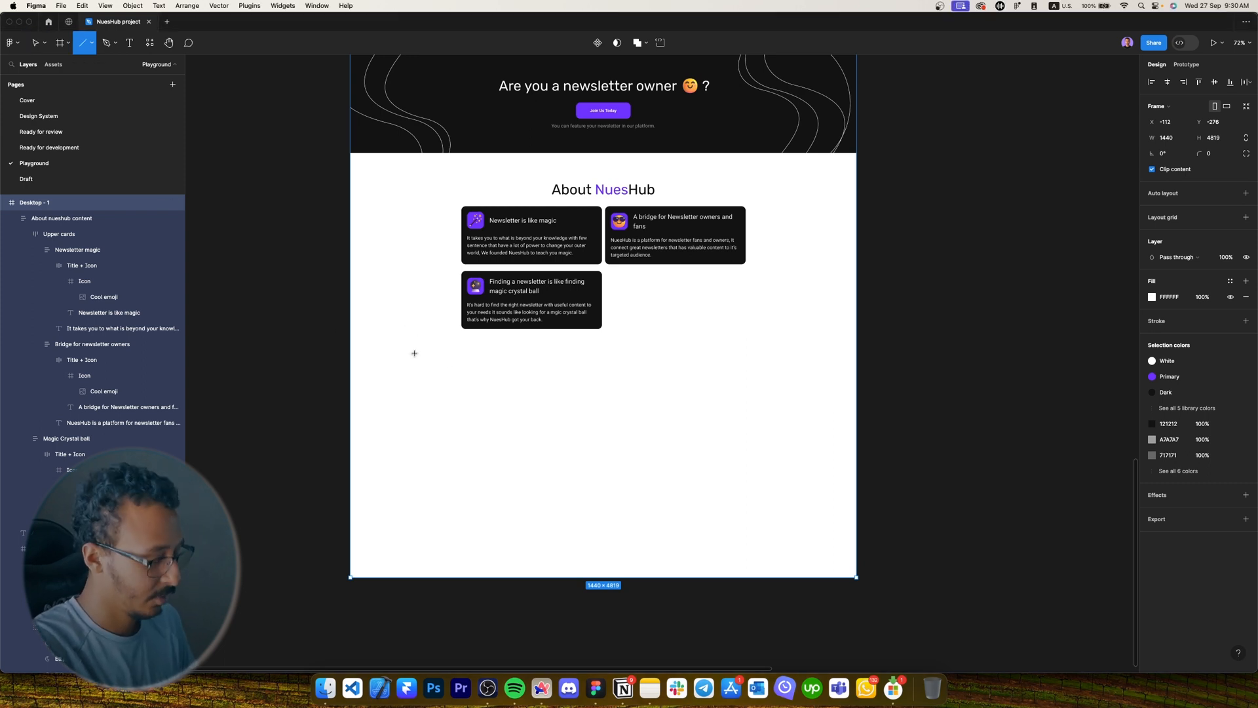
{"action": "left_click_drag", "start_coordinate": [412, 354], "coordinate": [740, 350]}
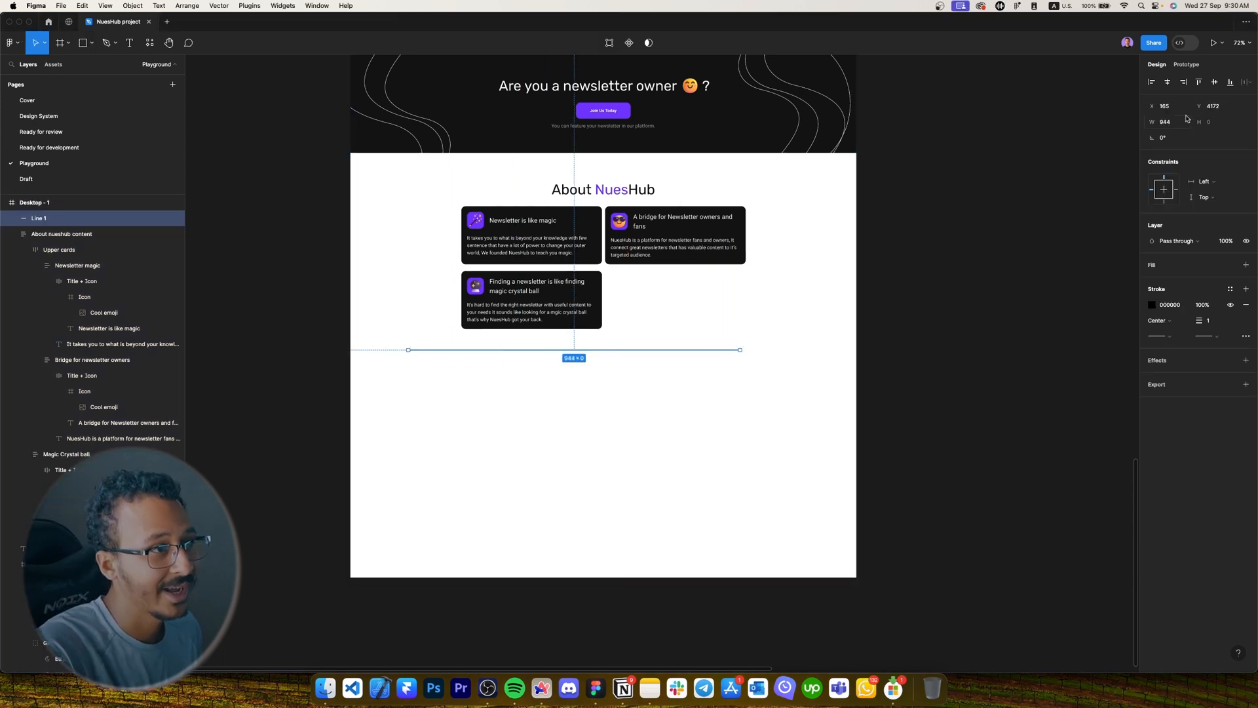
{"action": "left_click", "coordinate": [1166, 122]}
{"action": "type", "text": "1200"}
{"action": "key", "text": "Return"}
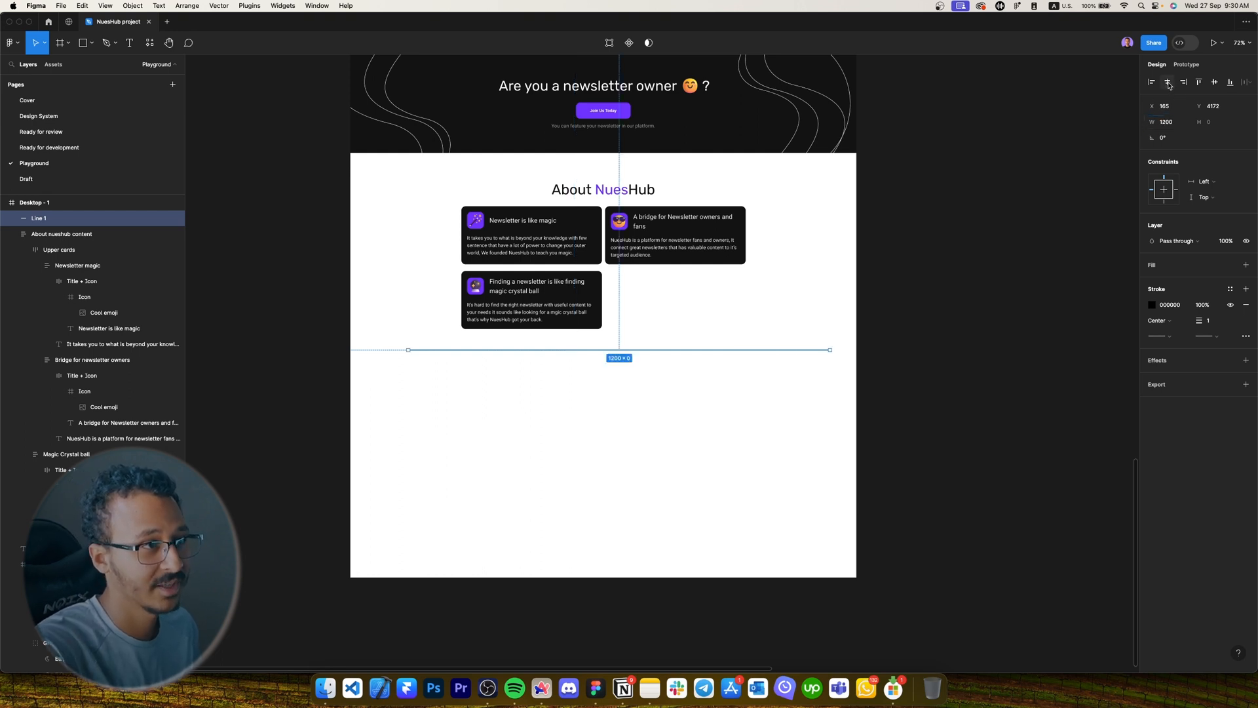
{"action": "left_click", "coordinate": [1167, 82]}
{"action": "left_click", "coordinate": [1170, 305]}
{"action": "type", "text": "121212"}
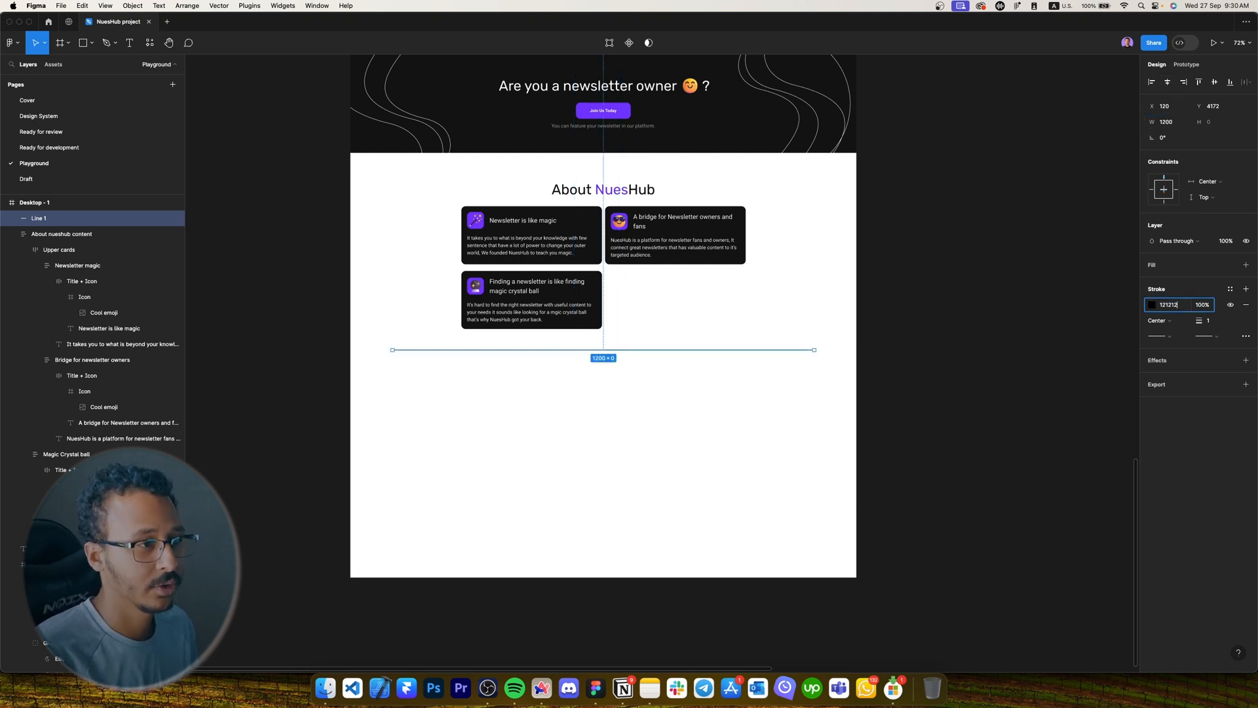
{"action": "key", "text": "Tab"}
{"action": "type", "text": "12"}
{"action": "key", "text": "Return"}
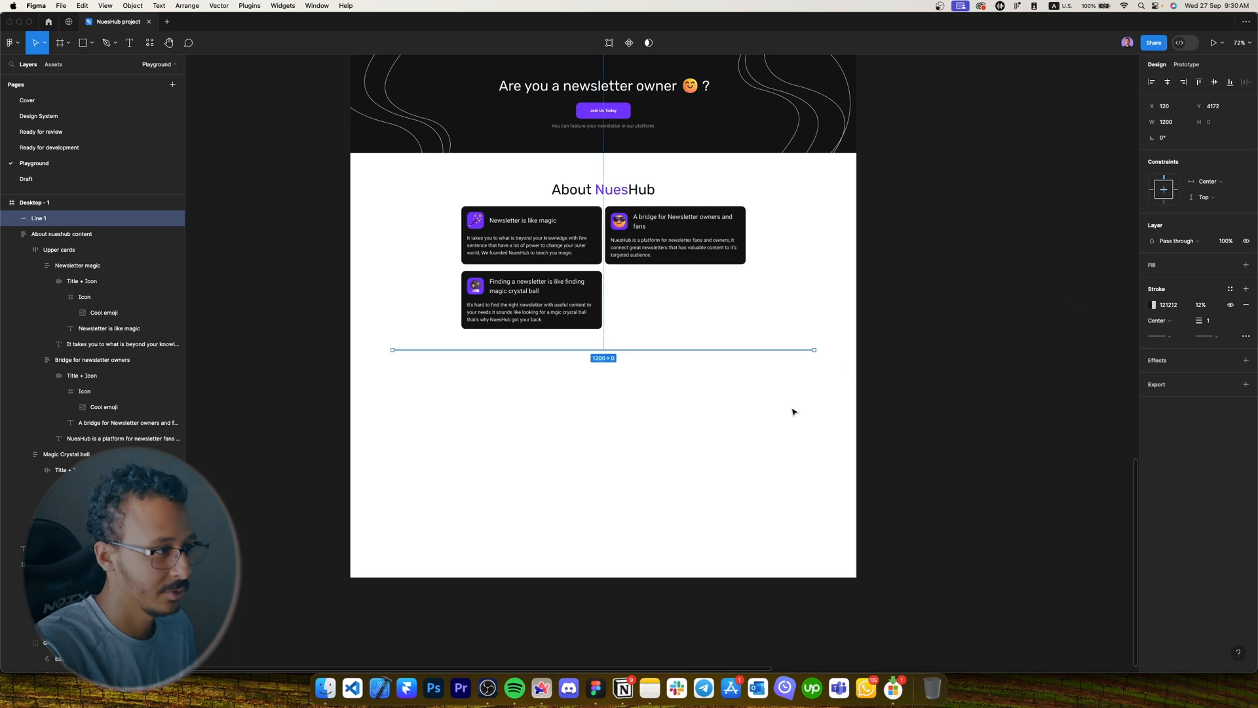
Nudge the divider line into position just below the About cards.
{"action": "scroll", "coordinate": [578, 360], "scroll_direction": "up", "scroll_amount": 5}
{"action": "scroll", "coordinate": [577, 341], "scroll_direction": "up", "scroll_amount": 1}
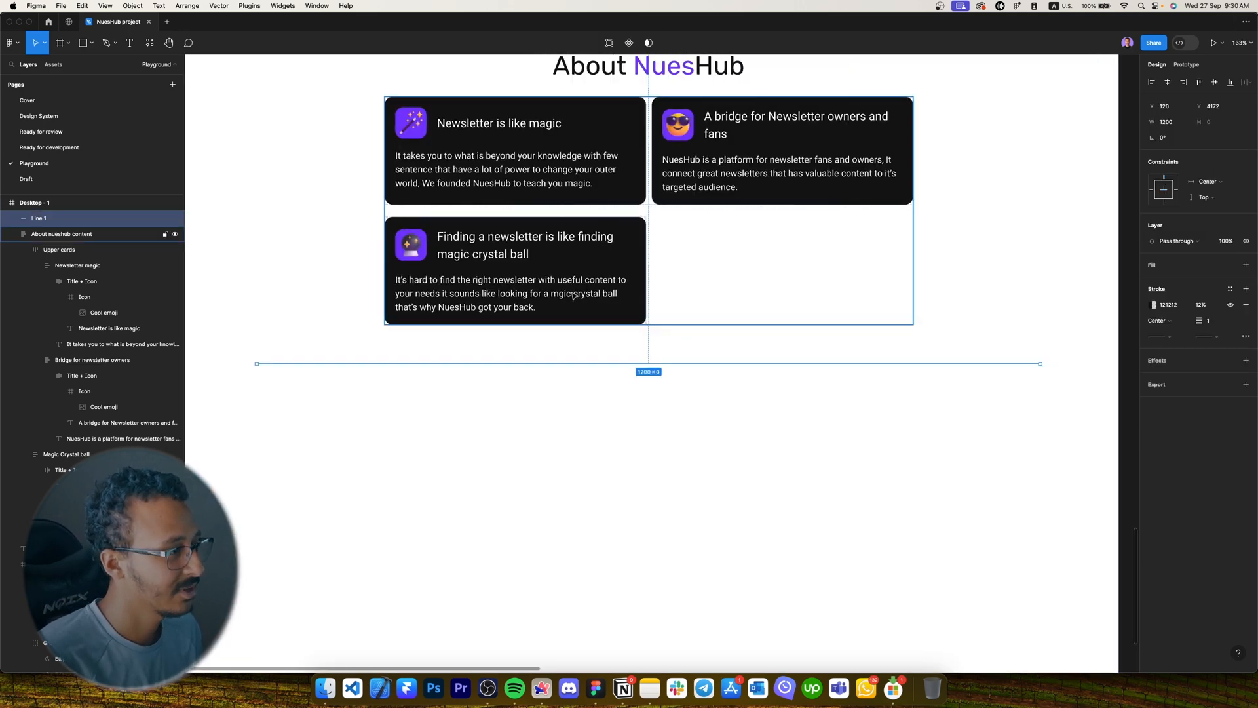
{"action": "key", "text": "shift+Down"}
{"action": "key", "text": "shift+Down"}
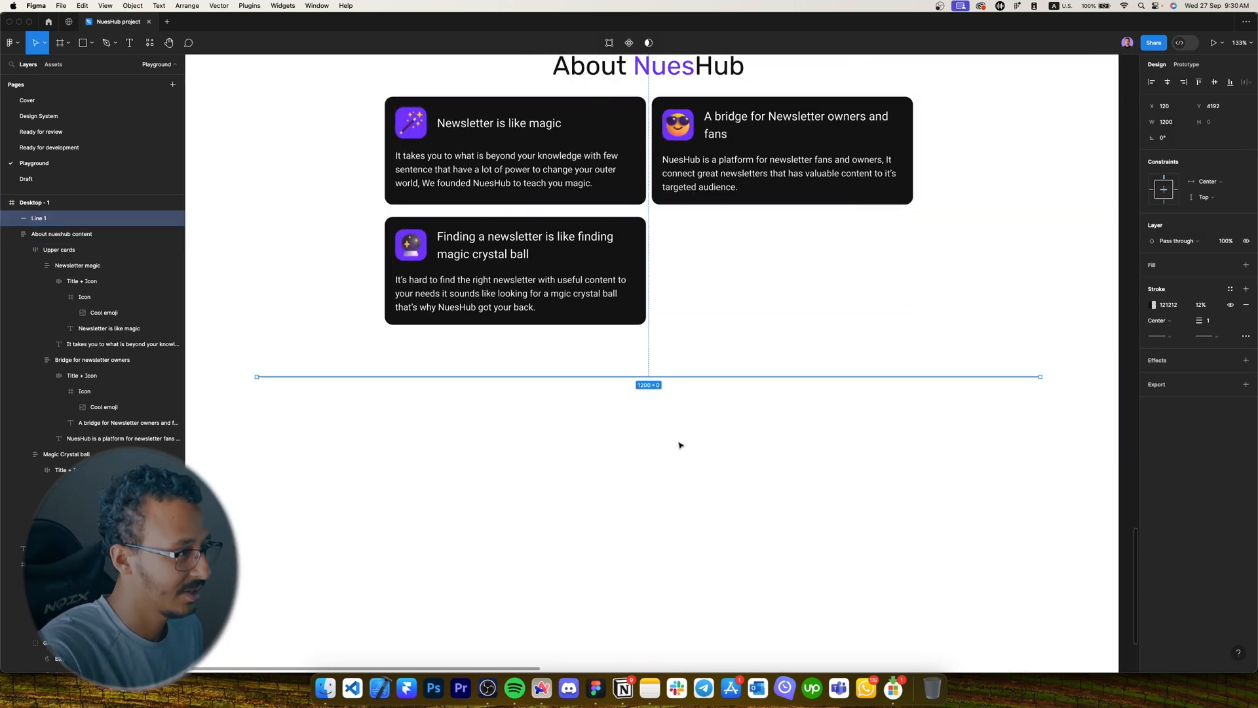
{"action": "scroll", "coordinate": [680, 445], "scroll_direction": "down", "scroll_amount": 5}
{"action": "key", "text": "shift+Up"}
{"action": "key", "text": "shift+Up"}
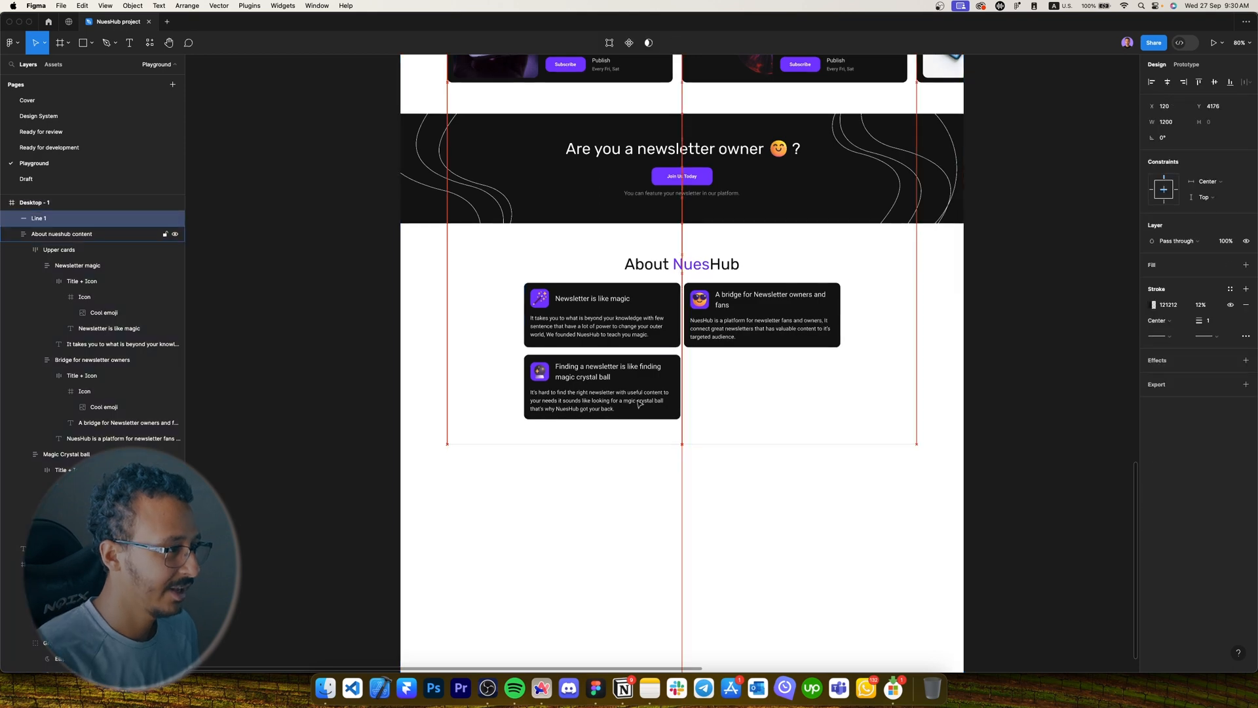
{"action": "key", "text": "shift+Up"}
{"action": "key", "text": "shift+Up"}
{"action": "key", "text": "shift+Up"}
{"action": "key", "text": "shift+Up"}
{"action": "key", "text": "shift+Down"}
{"action": "key", "text": "shift+Down"}
{"action": "key", "text": "alt"}
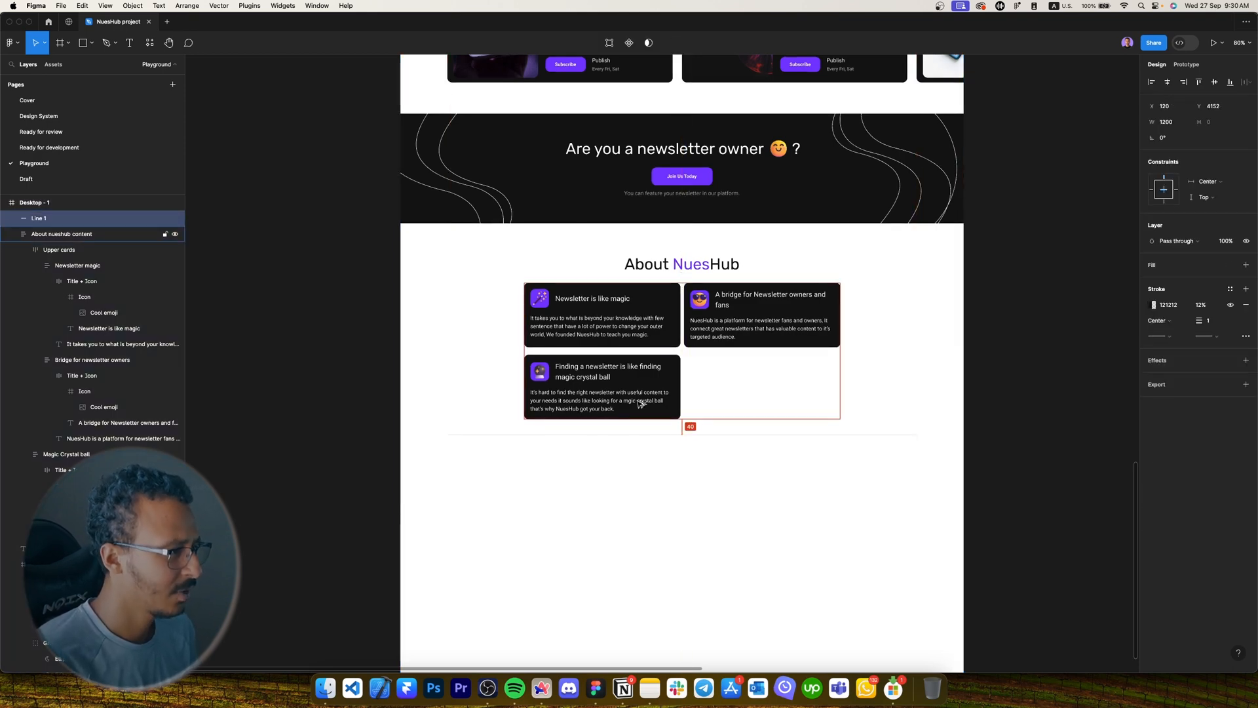
Duplicate the About NuesHub title below the divider.
{"action": "left_click", "coordinate": [712, 518]}
{"action": "left_click_drag", "start_coordinate": [712, 518], "coordinate": [664, 463]}
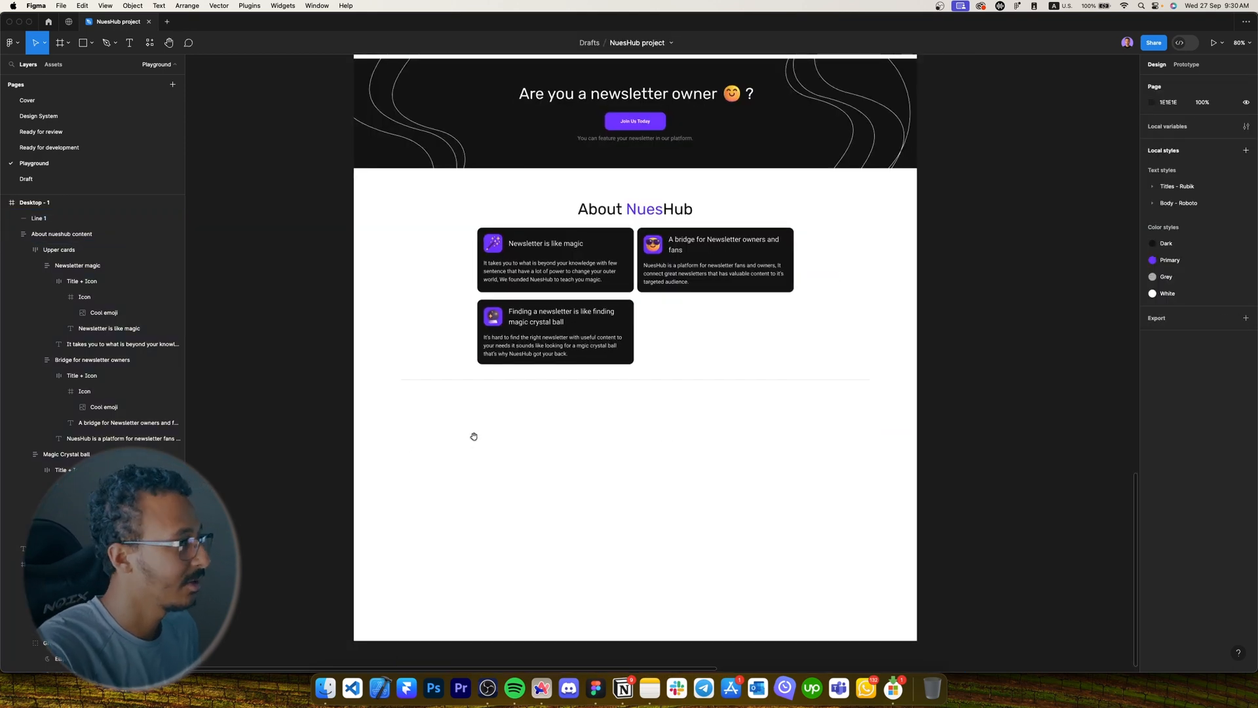
{"action": "left_click", "coordinate": [649, 210]}
{"action": "left_click_drag", "start_coordinate": [649, 212], "coordinate": [630, 421]}
Change the copied title's text to 'Get in touch'.
{"action": "left_click", "coordinate": [584, 483]}
{"action": "scroll", "coordinate": [584, 484], "scroll_direction": "up", "scroll_amount": 3}
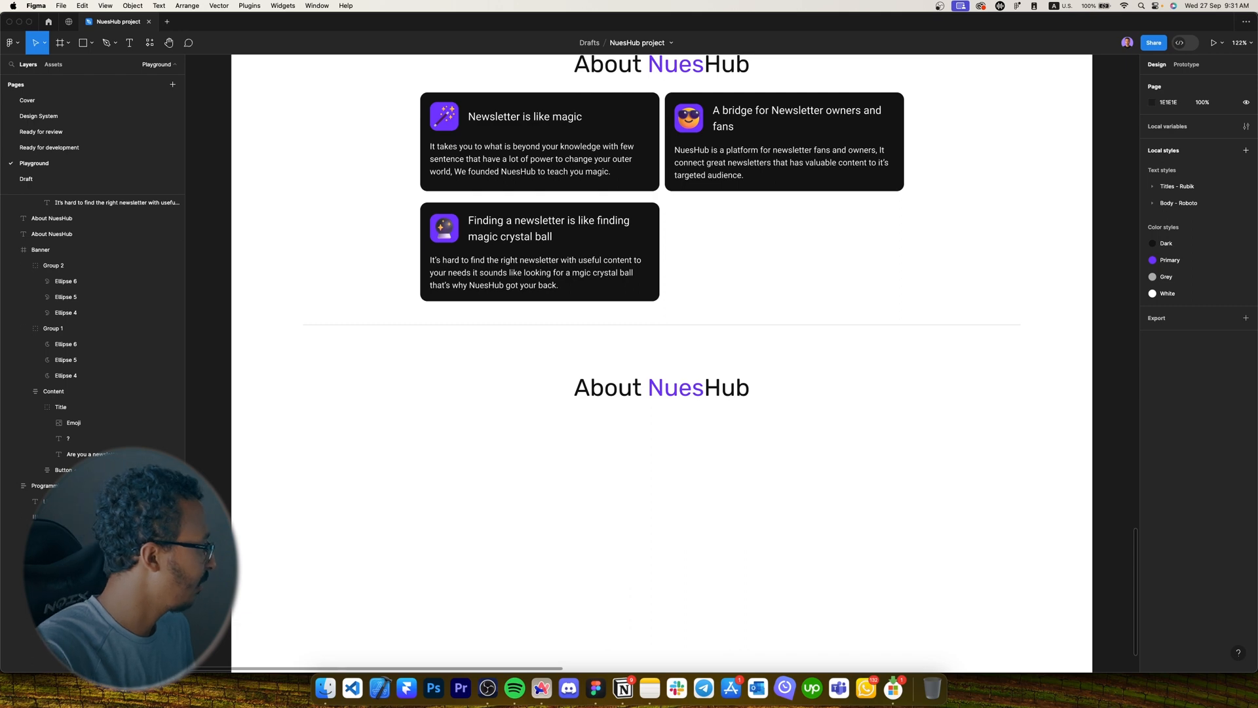
{"action": "double_click", "coordinate": [635, 379]}
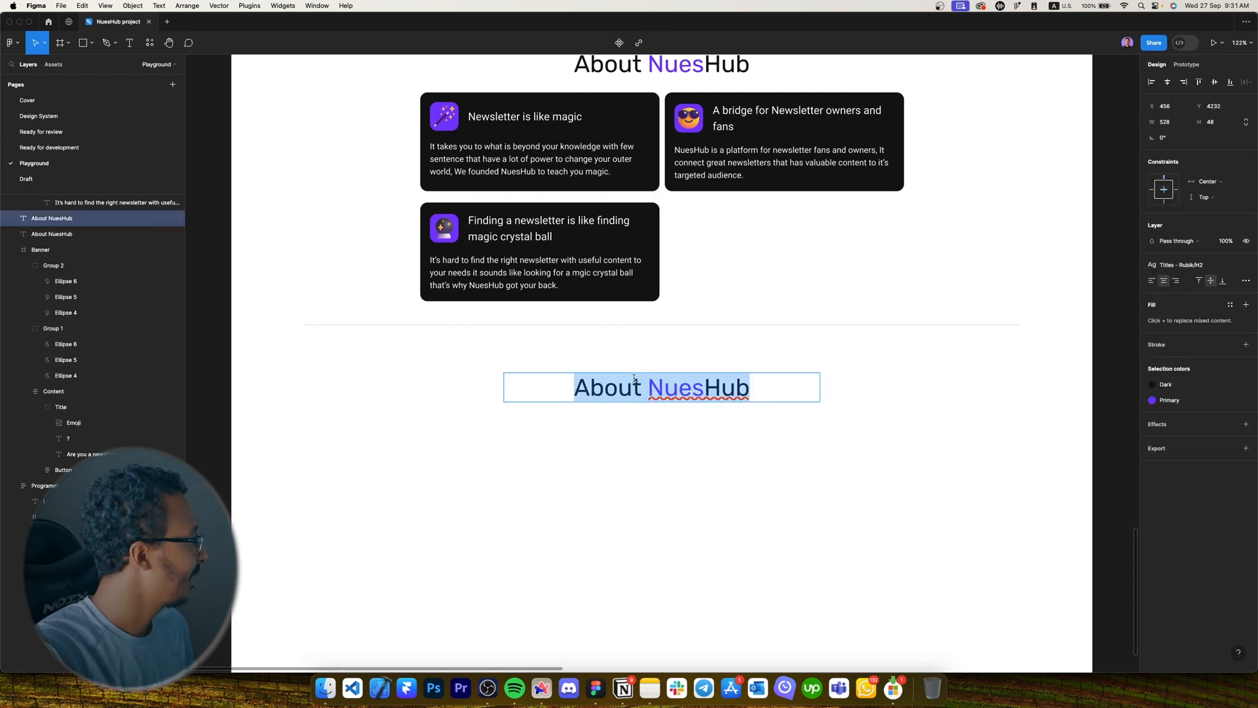
{"action": "key", "text": "Caps_Lock"}
{"action": "type", "text": "G"}
{"action": "key", "text": "Caps_Lock"}
{"action": "type", "text": "et in"}
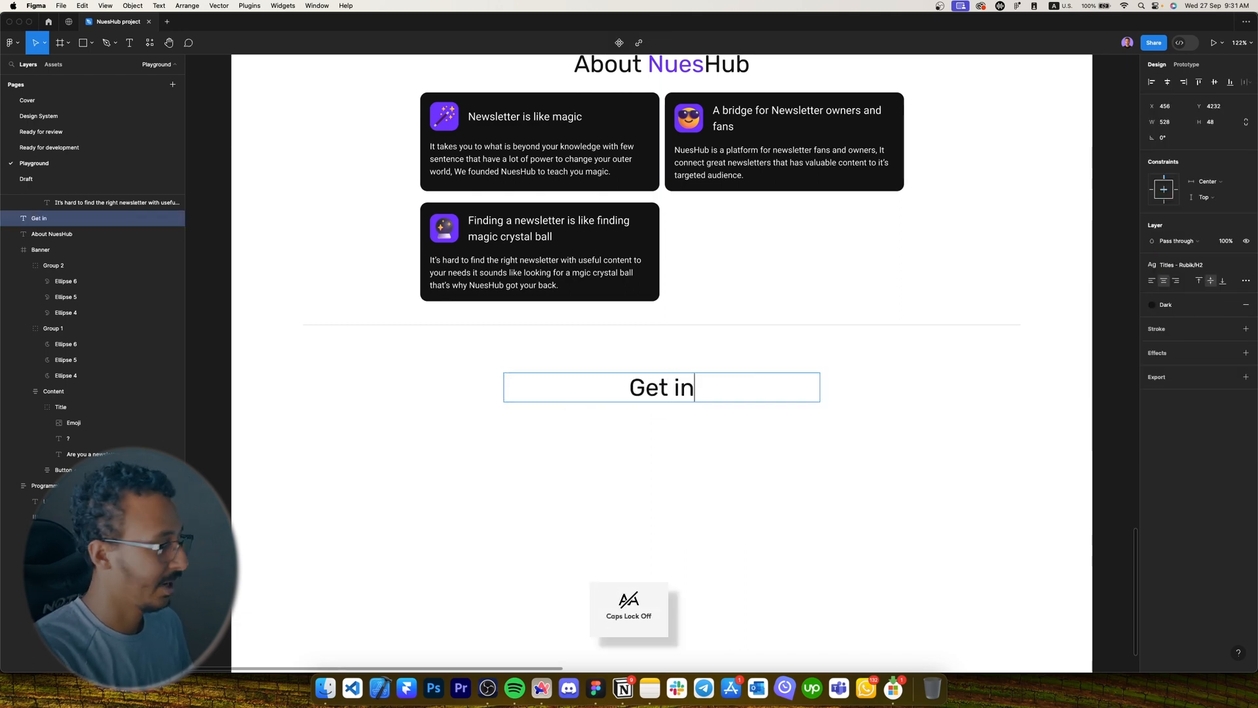
{"action": "type", "text": " touch"}
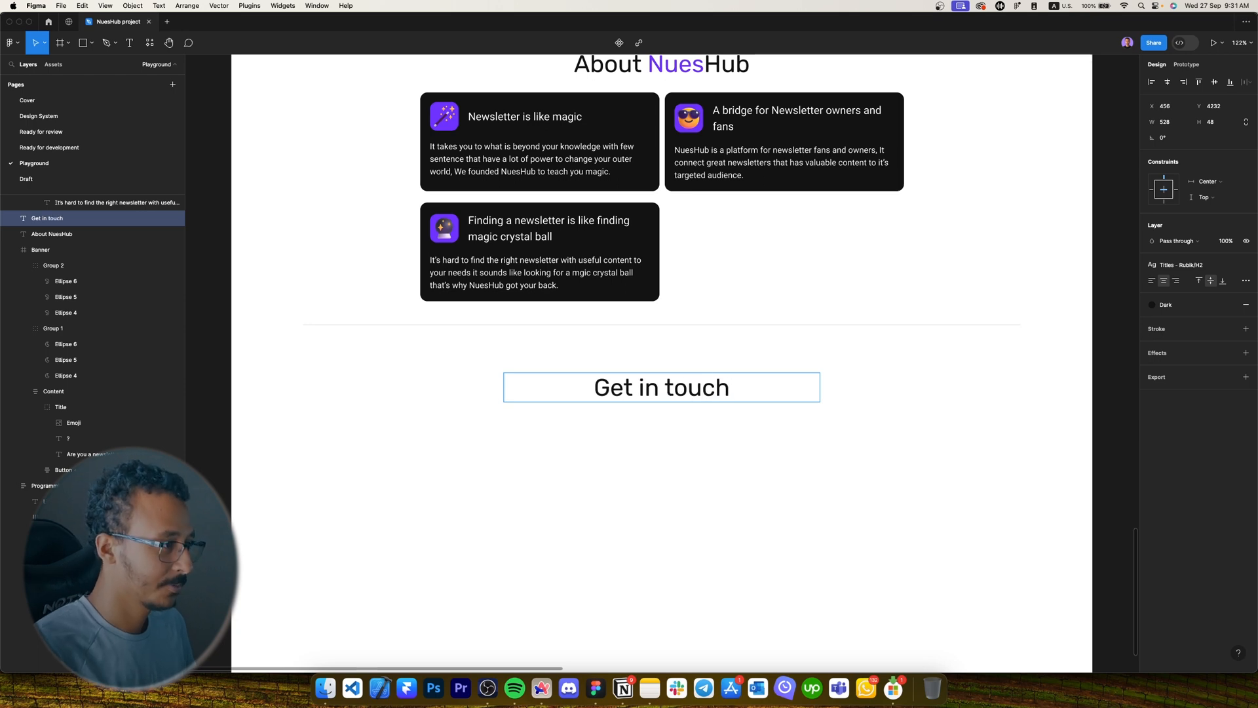
Duplicate the heading just below and change its text to 'With'.
{"action": "left_click_drag", "start_coordinate": [692, 388], "coordinate": [691, 421]}
{"action": "double_click", "coordinate": [693, 416]}
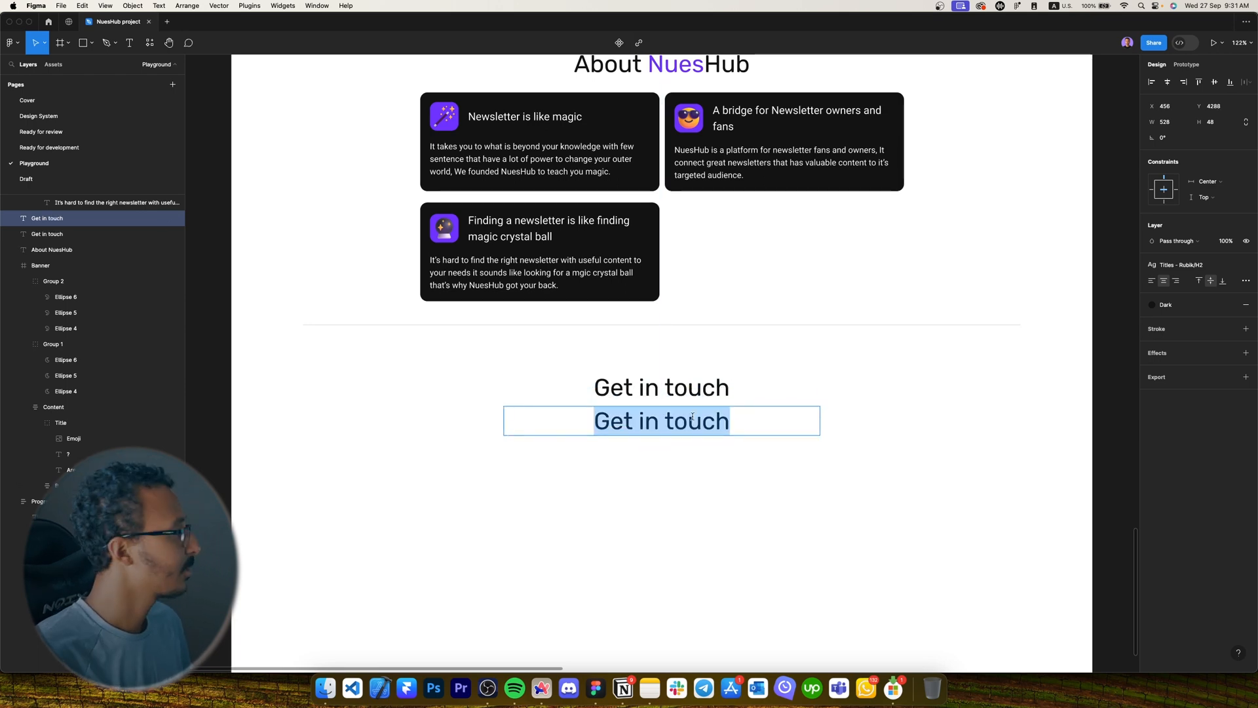
{"action": "key", "text": "Caps_Lock"}
{"action": "type", "text": "W"}
{"action": "key", "text": "Caps_Lock"}
{"action": "type", "text": "ith"}
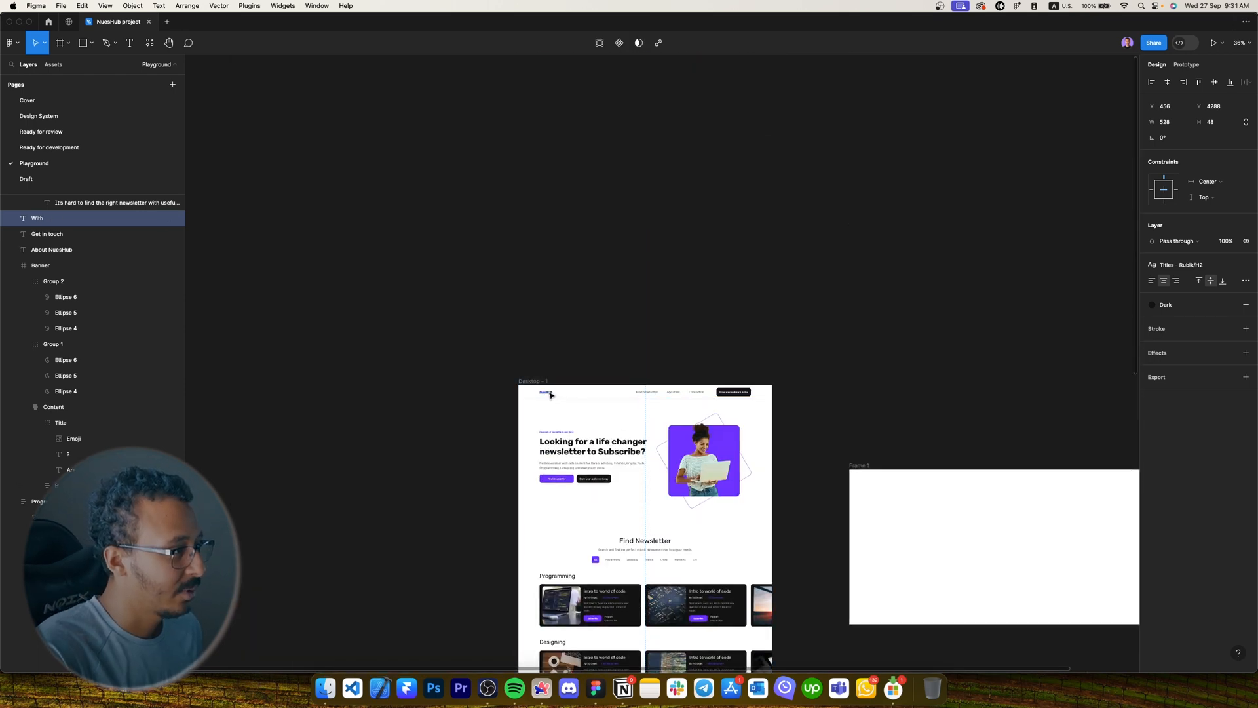
Copy the header's NuesHub logo text and place it beside the word With.
{"action": "left_click", "coordinate": [550, 394]}
{"action": "scroll", "coordinate": [550, 393], "scroll_direction": "up", "scroll_amount": 3}
{"action": "scroll", "coordinate": [550, 505], "scroll_direction": "up", "scroll_amount": 5}
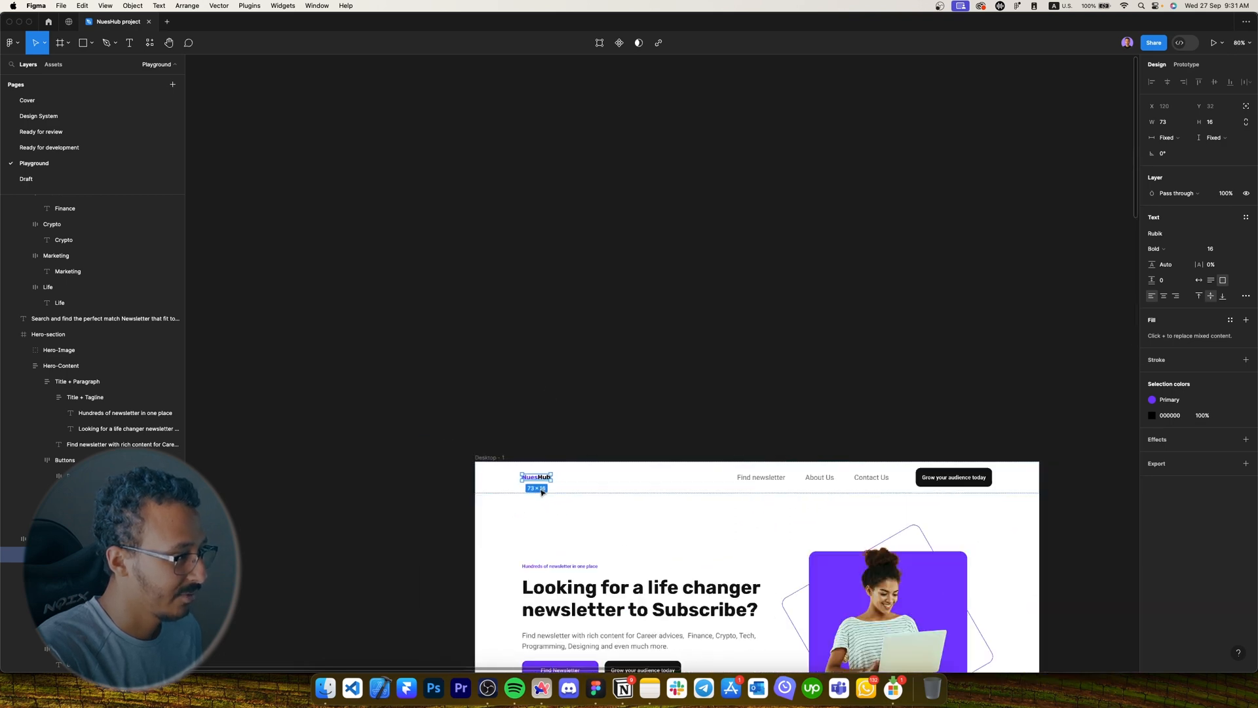
{"action": "scroll", "coordinate": [542, 492], "scroll_direction": "down", "scroll_amount": 8}
{"action": "left_click_drag", "start_coordinate": [538, 478], "coordinate": [602, 580]}
{"action": "scroll", "coordinate": [601, 580], "scroll_direction": "up", "scroll_amount": 8}
{"action": "scroll", "coordinate": [616, 511], "scroll_direction": "down", "scroll_amount": 3}
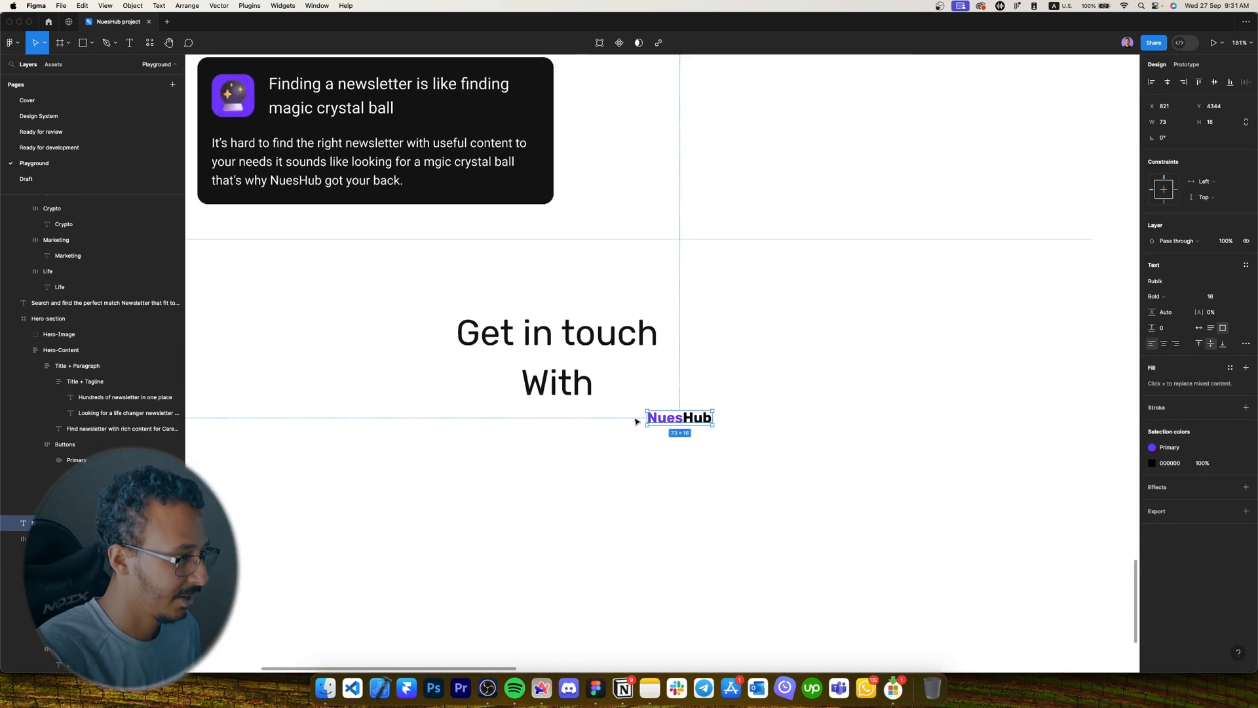
{"action": "scroll", "coordinate": [635, 419], "scroll_direction": "up", "scroll_amount": 5}
{"action": "left_click_drag", "start_coordinate": [697, 416], "coordinate": [661, 365]}
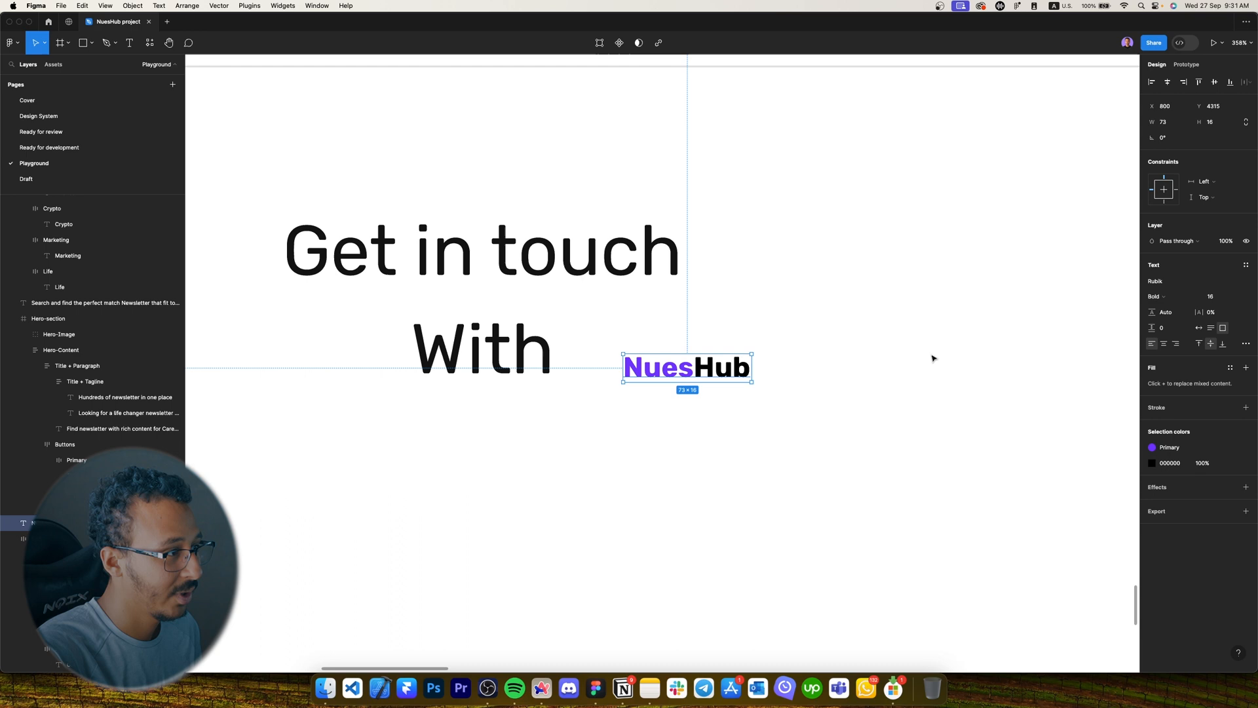
Apply the H3 style to the NuesHub copy, widen it, and fit With beside it.
{"action": "left_click", "coordinate": [1219, 298]}
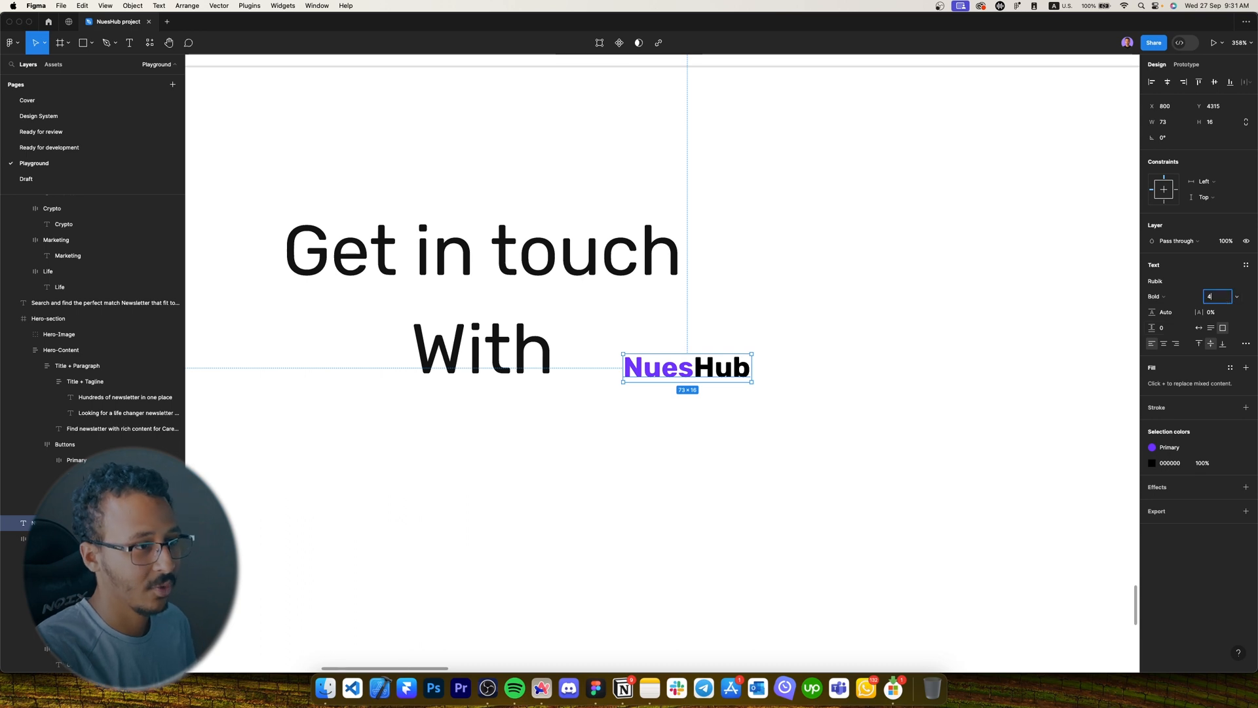
{"action": "left_click", "coordinate": [1245, 265]}
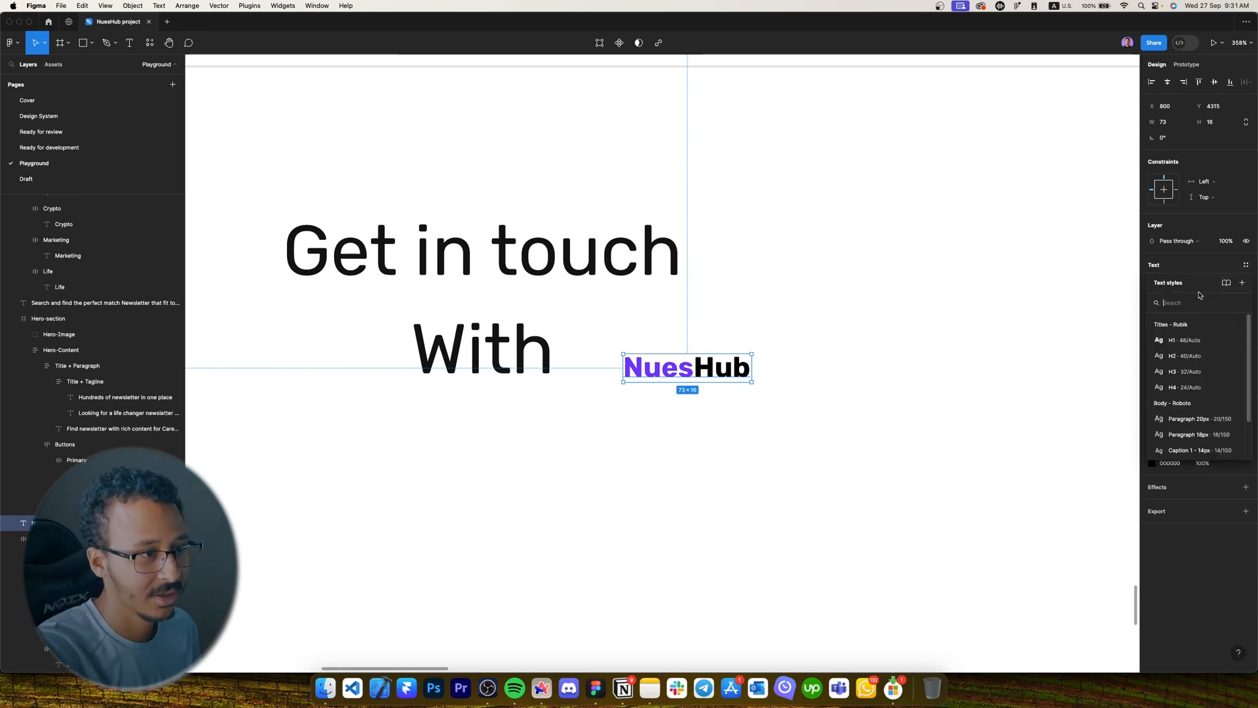
{"action": "left_click", "coordinate": [1184, 371]}
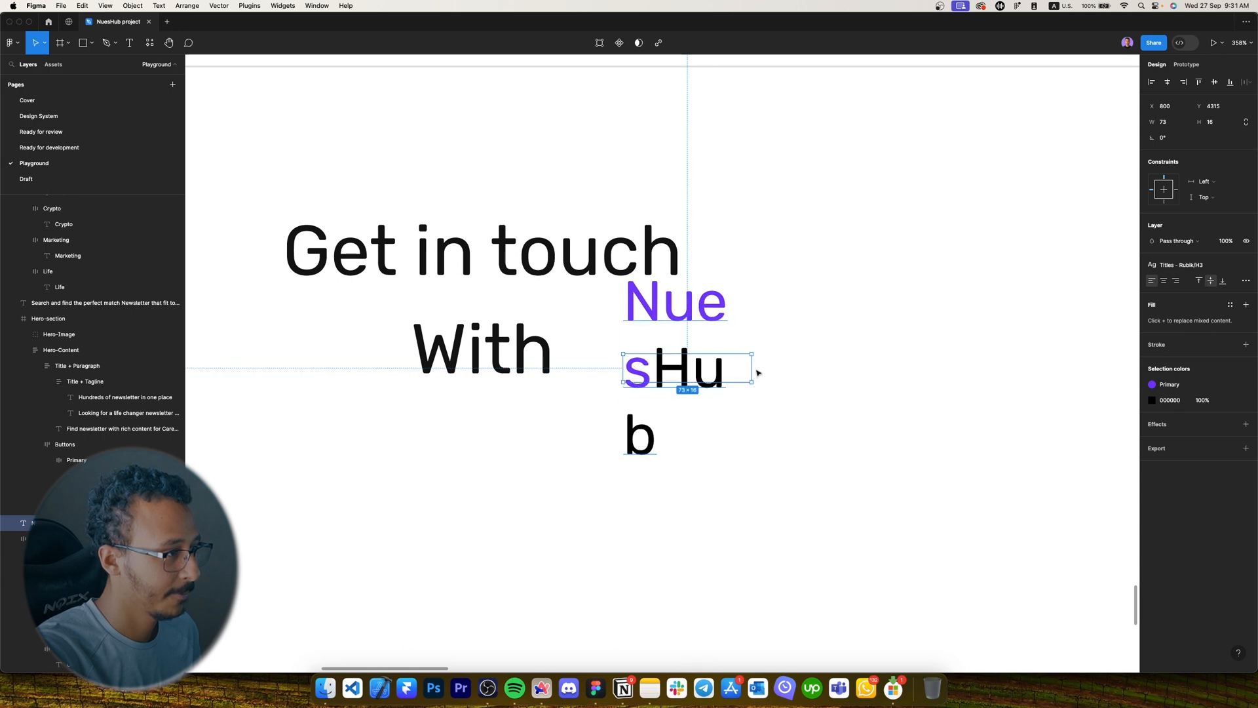
{"action": "left_click_drag", "start_coordinate": [747, 367], "coordinate": [792, 370]}
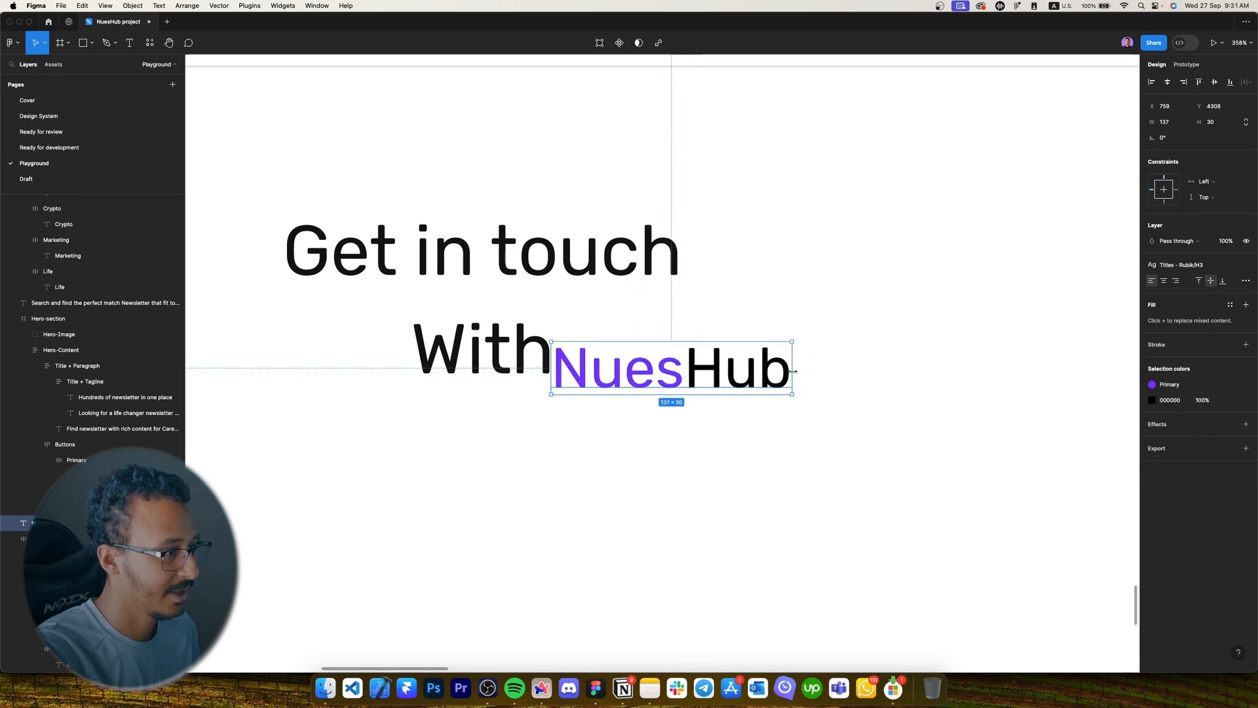
{"action": "scroll", "coordinate": [710, 415], "scroll_direction": "left", "scroll_amount": 5}
{"action": "left_click_drag", "start_coordinate": [634, 378], "coordinate": [610, 387]}
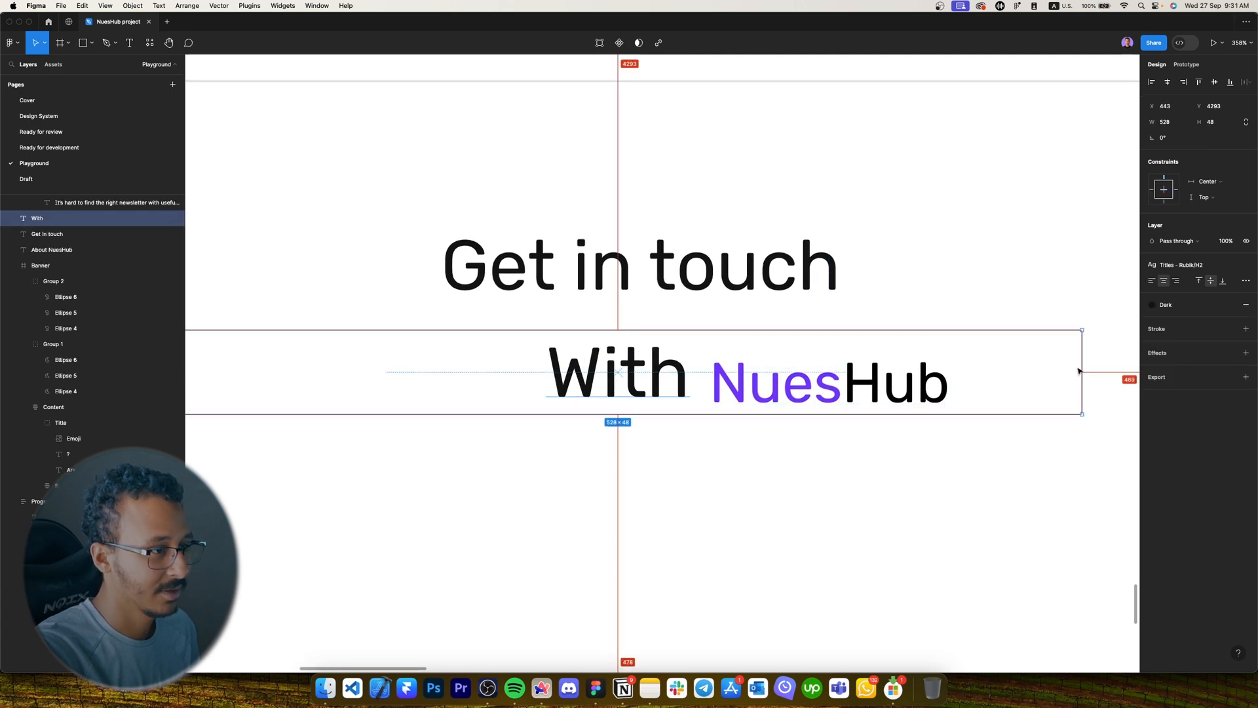
{"action": "left_click_drag", "start_coordinate": [1066, 367], "coordinate": [694, 368]}
Give Get in touch the Paragraph 20px style and With the Paragraph 18px style.
{"action": "left_click", "coordinate": [721, 298]}
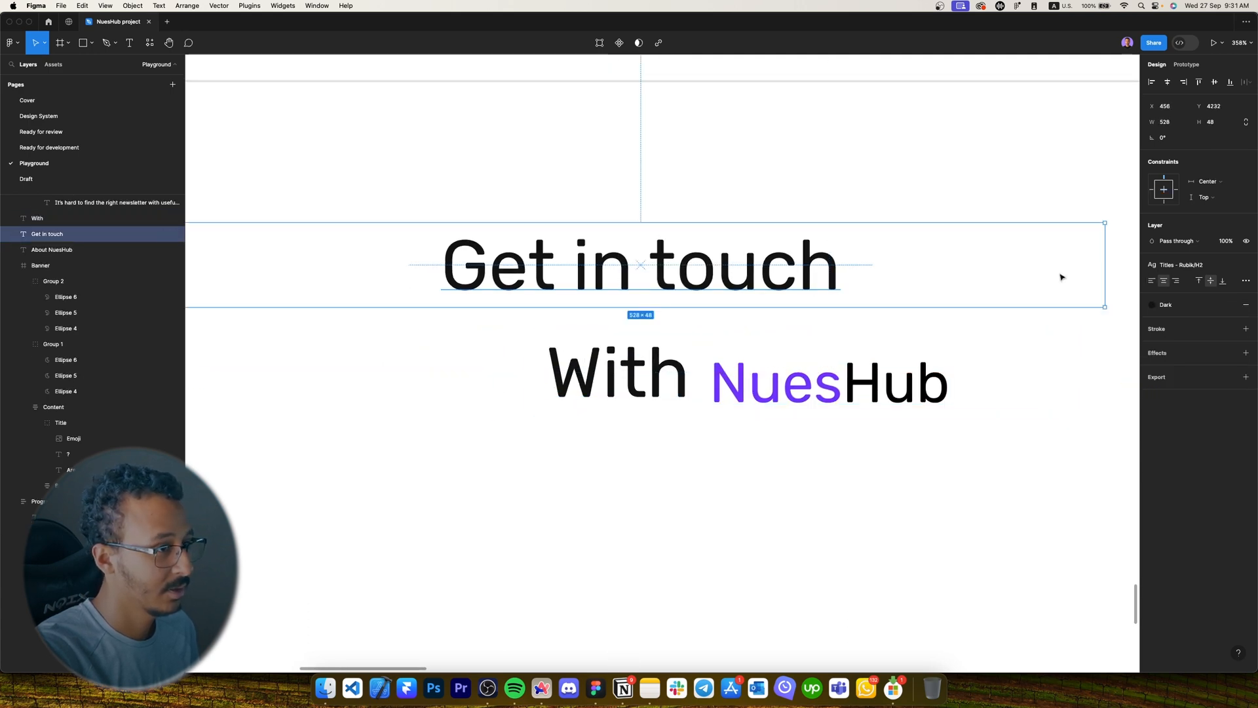
{"action": "left_click_drag", "start_coordinate": [1101, 263], "coordinate": [853, 267]}
{"action": "left_click", "coordinate": [1194, 268]}
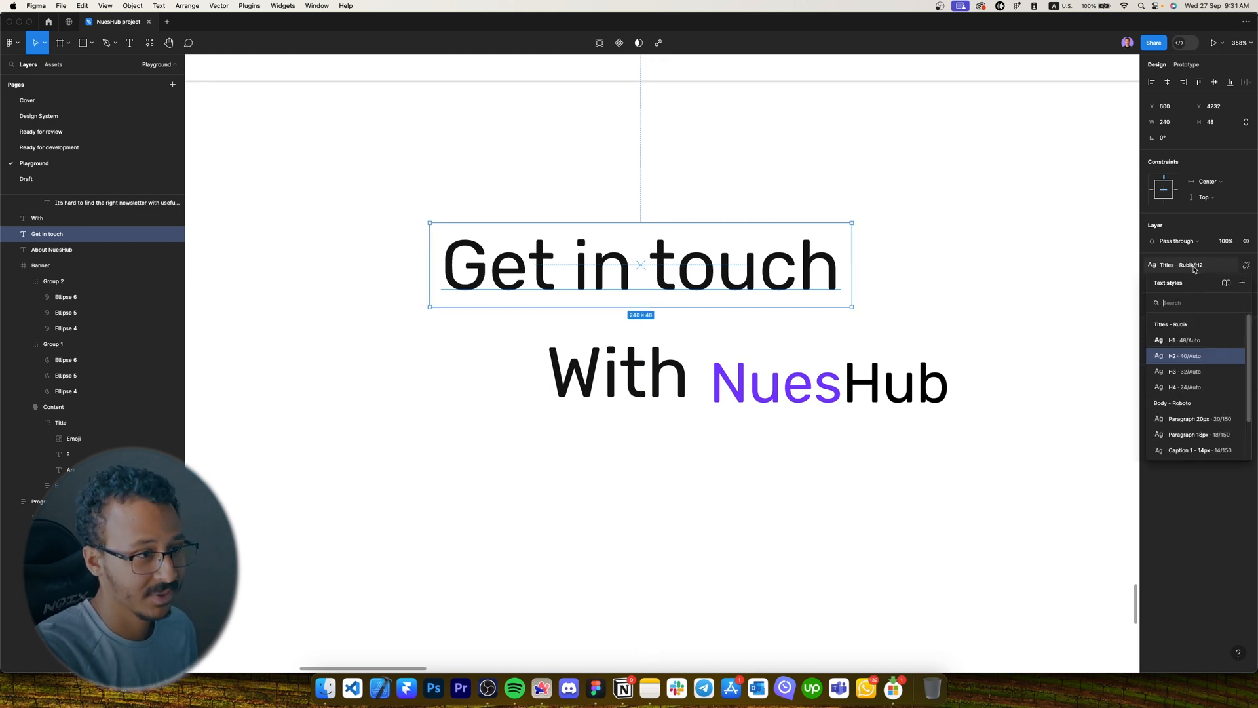
{"action": "left_click", "coordinate": [1163, 422]}
{"action": "left_click", "coordinate": [675, 373]}
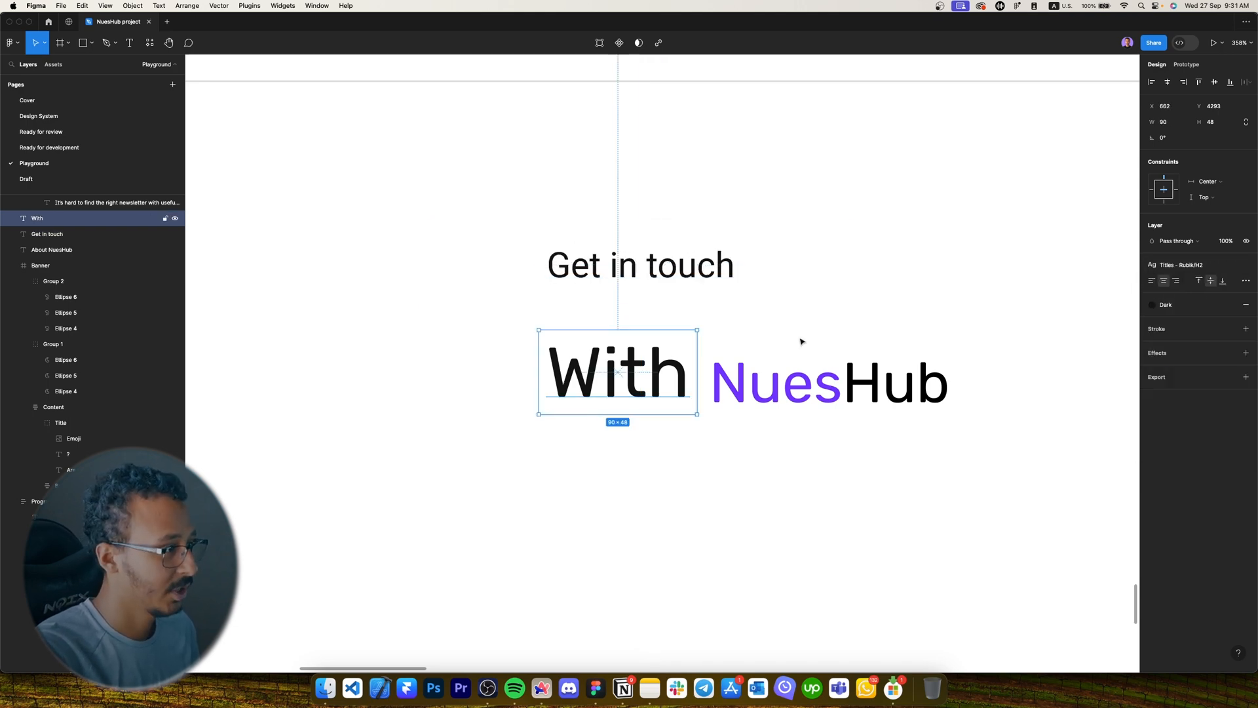
{"action": "left_click", "coordinate": [1192, 266]}
{"action": "left_click", "coordinate": [1199, 435]}
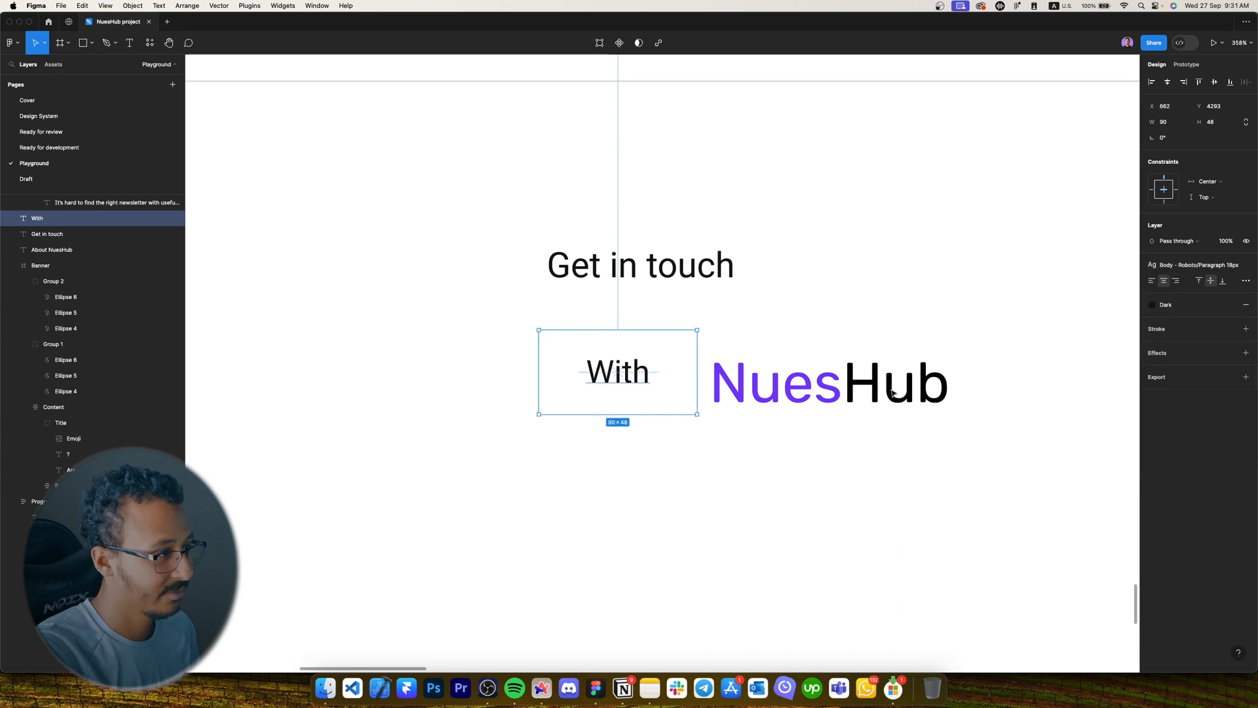
Shrink the Get in touch box, place it above With, and nudge NuesHub closer.
{"action": "left_click", "coordinate": [823, 278]}
{"action": "left_click_drag", "start_coordinate": [851, 270], "coordinate": [739, 268]}
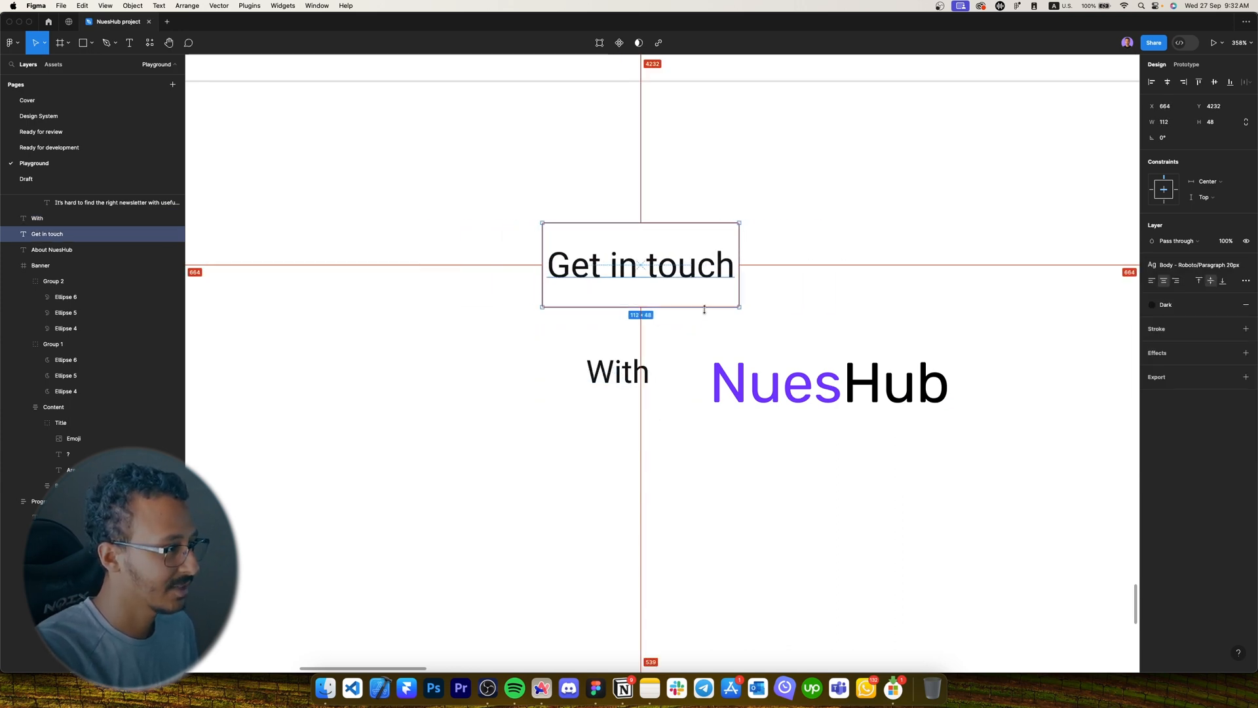
{"action": "left_click_drag", "start_coordinate": [704, 309], "coordinate": [721, 329]}
{"action": "left_click", "coordinate": [617, 372]}
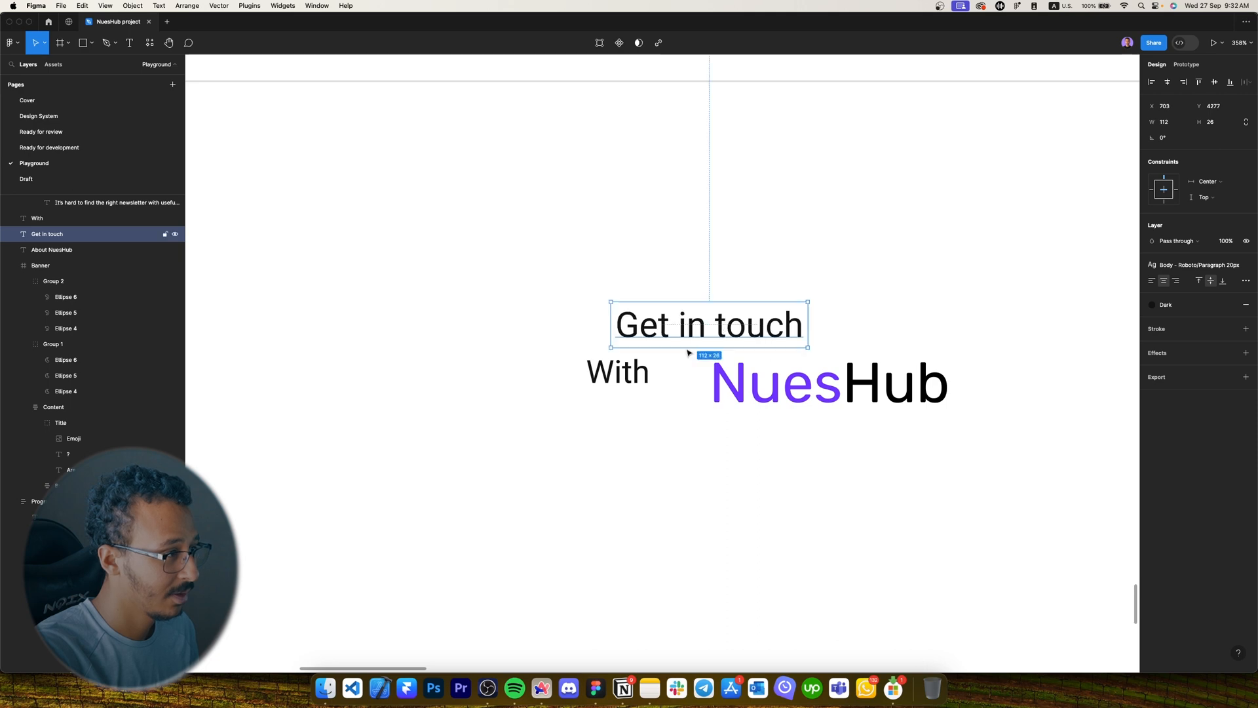
{"action": "left_click_drag", "start_coordinate": [613, 384], "coordinate": [644, 388]}
{"action": "left_click_drag", "start_coordinate": [735, 383], "coordinate": [714, 383]}
Apply the Grey colour style to Get in touch and With at 100% opacity.
{"action": "left_click", "coordinate": [742, 423]}
{"action": "scroll", "coordinate": [694, 409], "scroll_direction": "right", "scroll_amount": 1}
{"action": "left_click", "coordinate": [642, 386]}
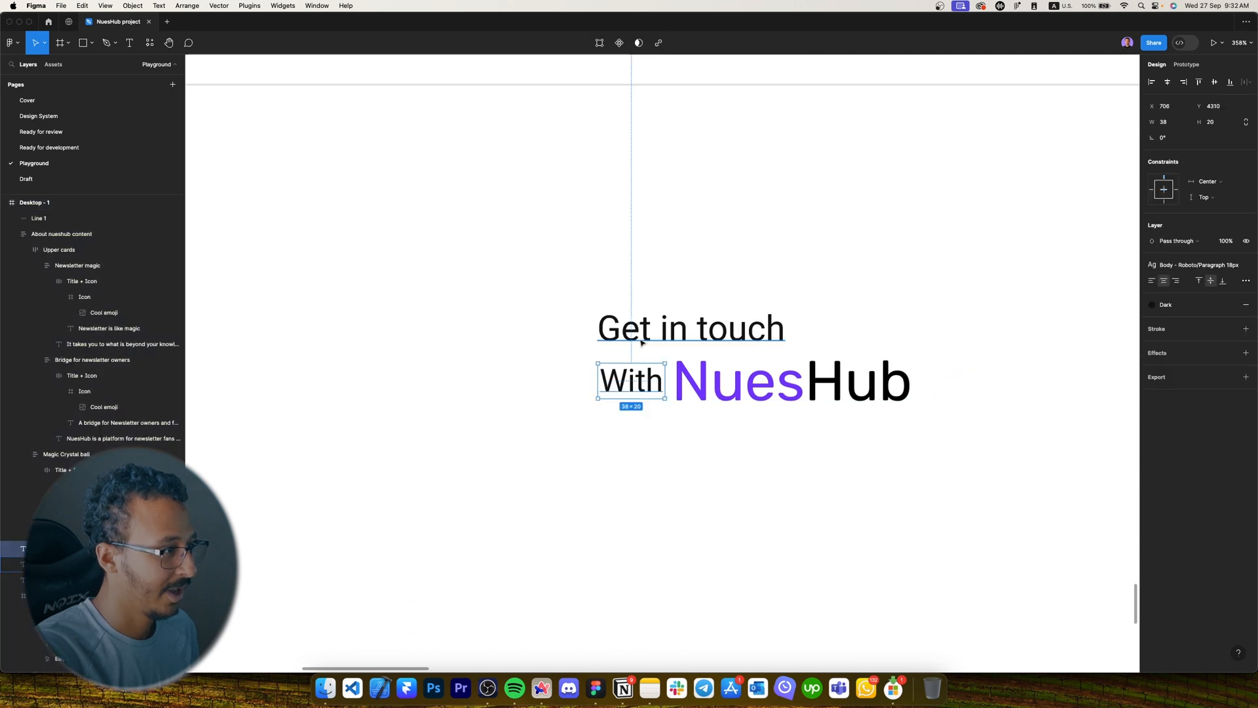
{"action": "left_click", "coordinate": [641, 333], "text": "shift"}
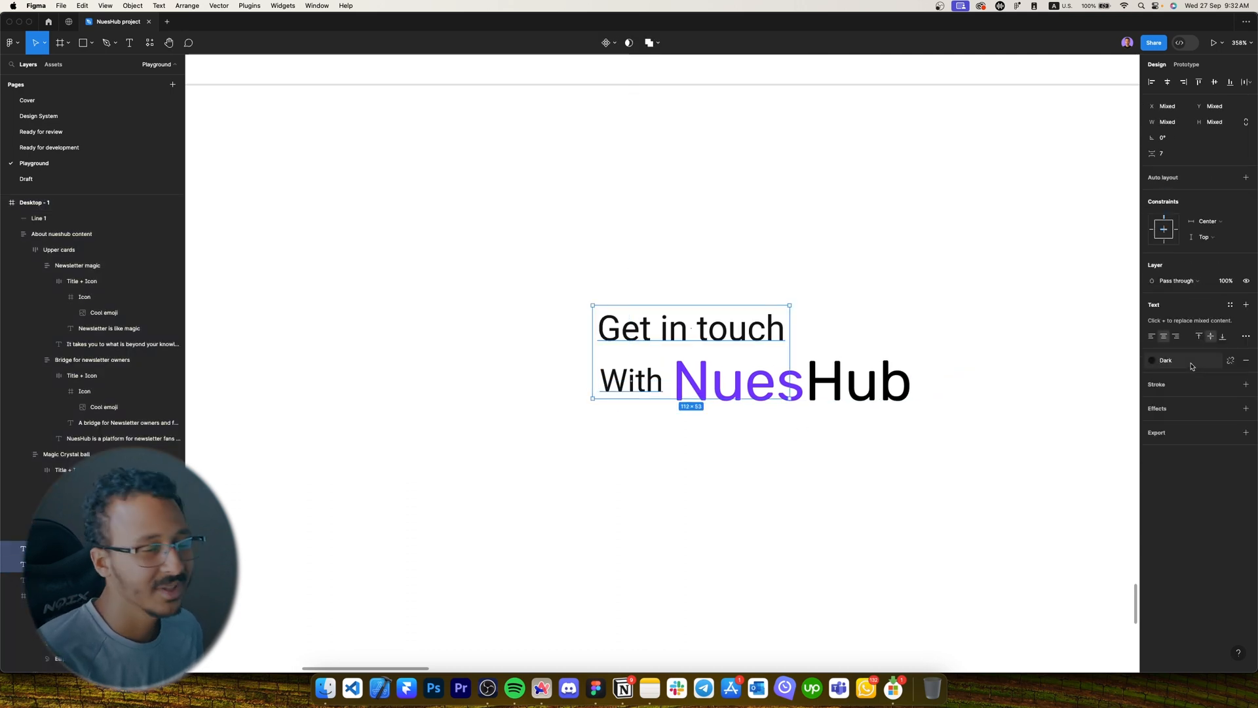
{"action": "key", "text": "6"}
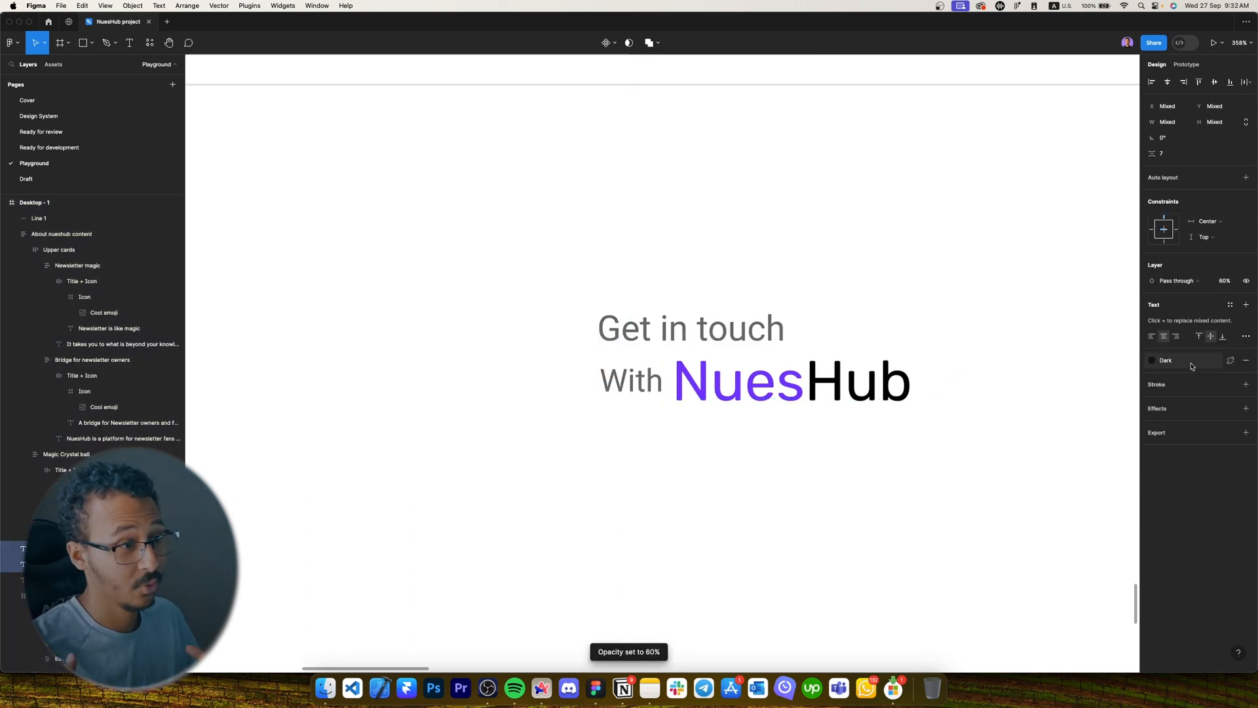
{"action": "left_click", "coordinate": [1191, 366]}
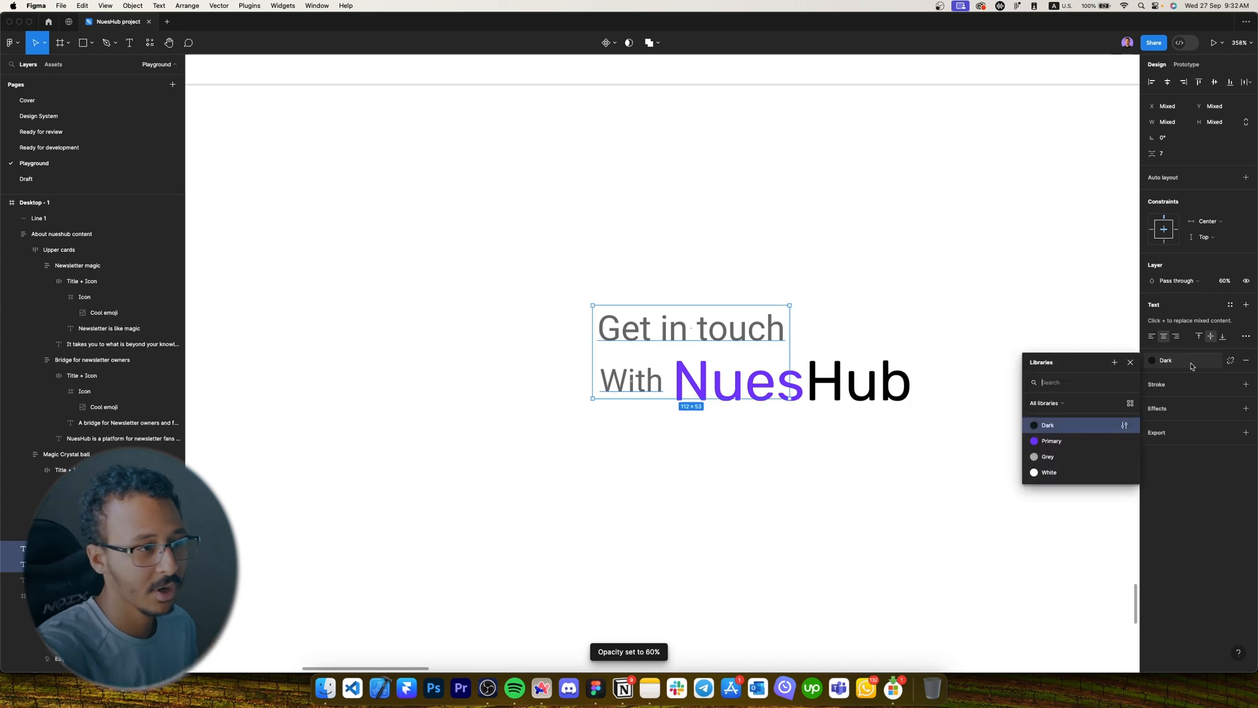
{"action": "left_click", "coordinate": [1046, 458]}
{"action": "key", "text": "0"}
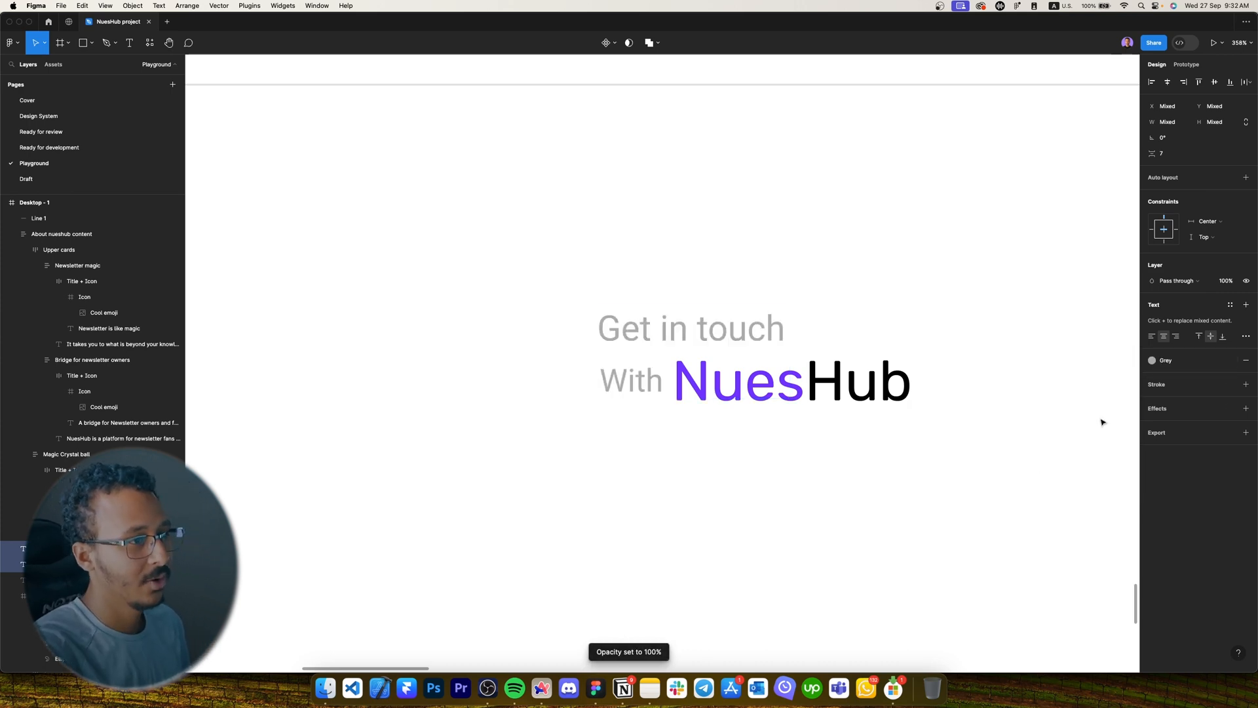
{"action": "left_click", "coordinate": [865, 464]}
{"action": "scroll", "coordinate": [753, 458], "scroll_direction": "down", "scroll_amount": 5}
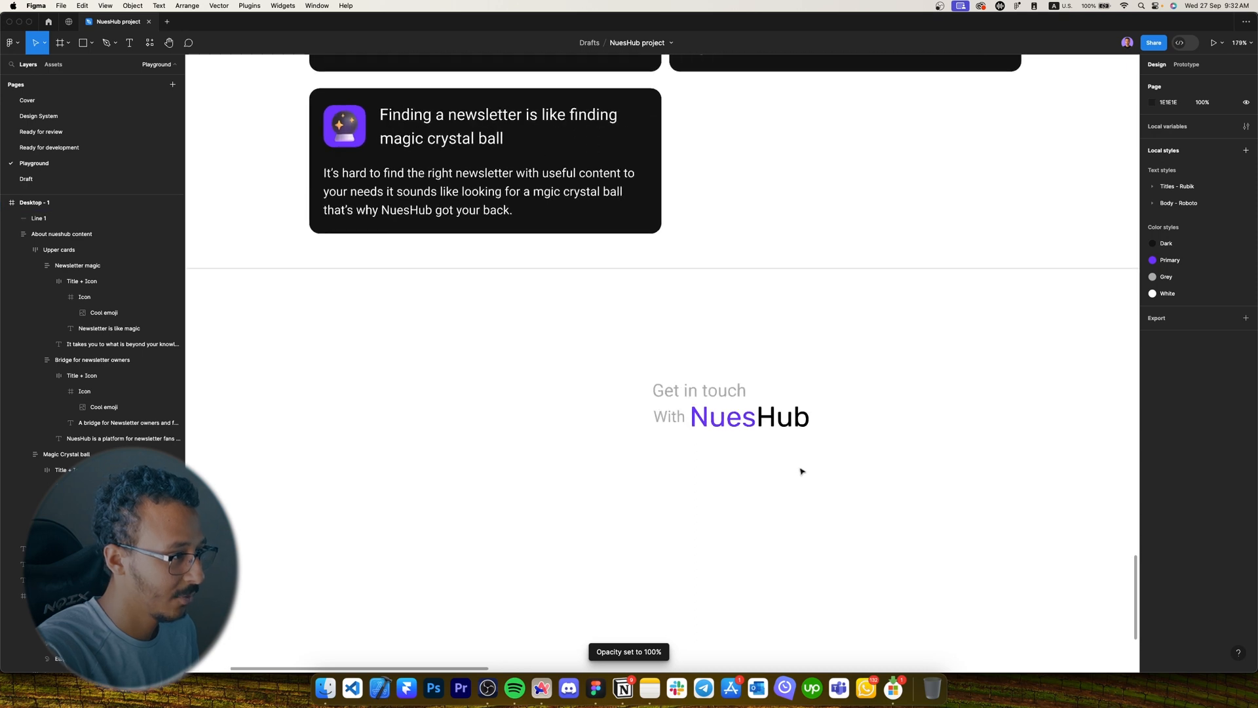
Group the Get in touch and With NuesHub texts and centre the group horizontally.
{"action": "left_click_drag", "start_coordinate": [802, 471], "coordinate": [649, 377]}
{"action": "scroll", "coordinate": [690, 438], "scroll_direction": "up", "scroll_amount": 5}
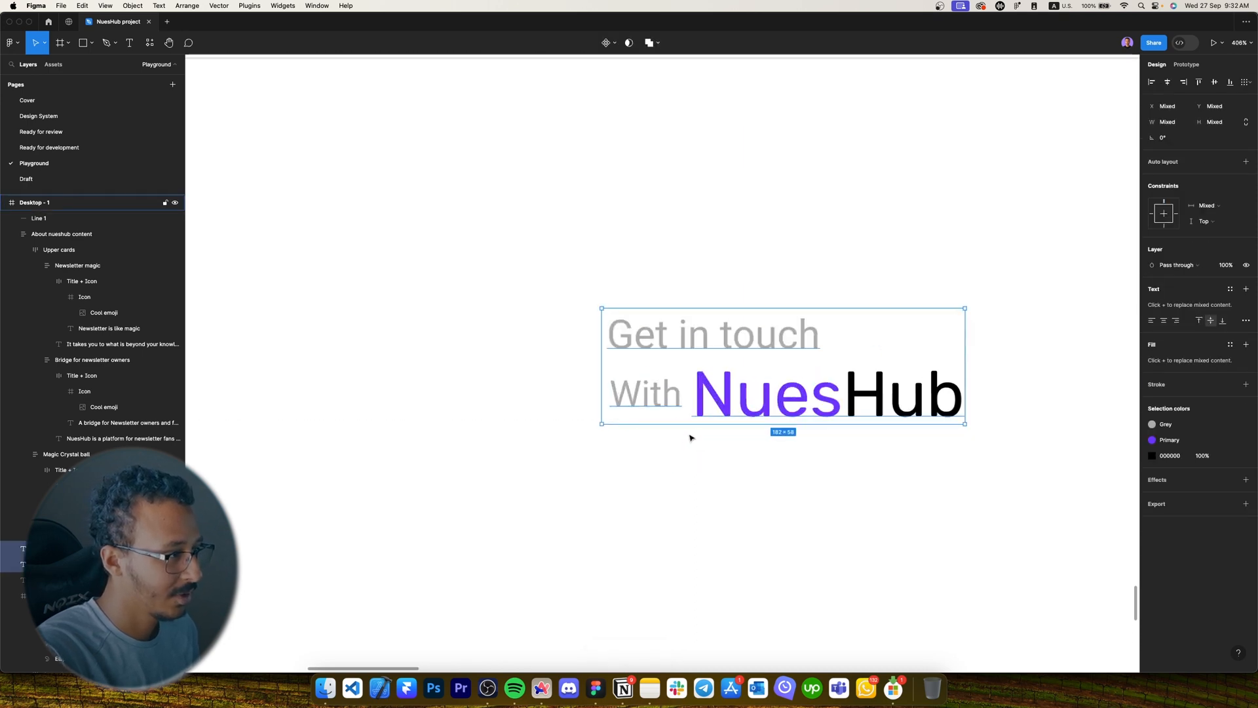
{"action": "key", "text": "super+g"}
{"action": "scroll", "coordinate": [691, 438], "scroll_direction": "down", "scroll_amount": 5}
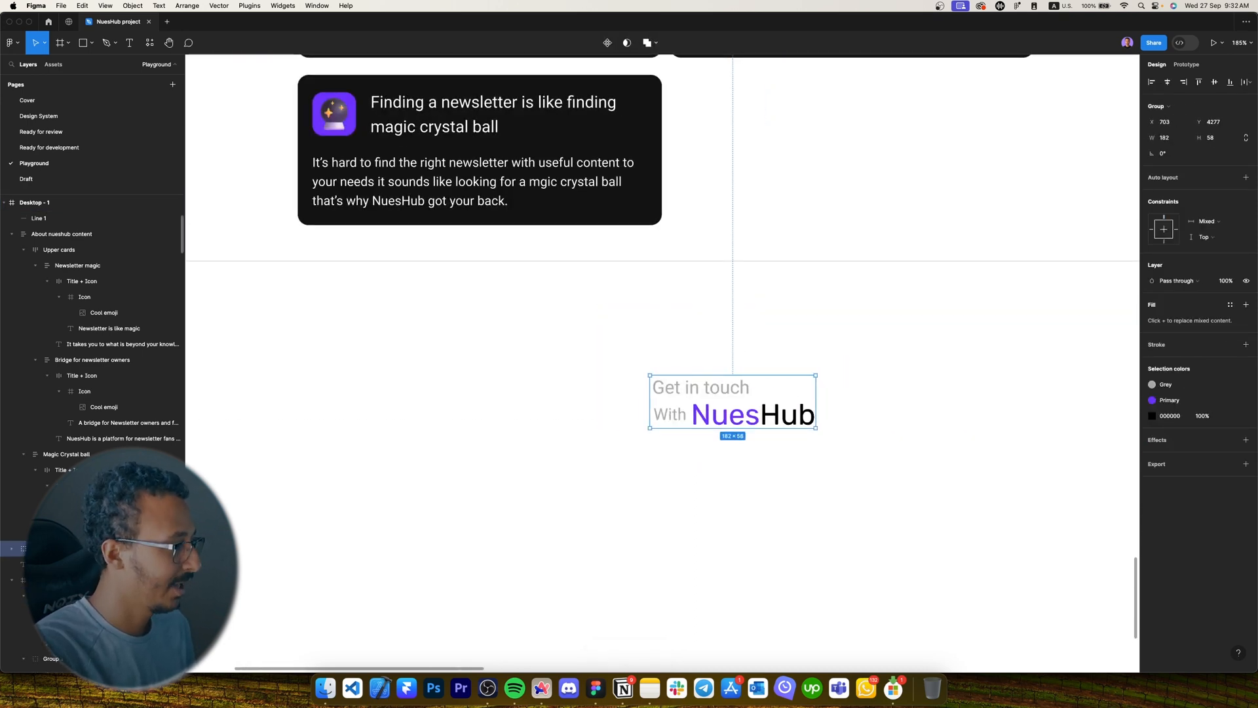
{"action": "key", "text": "Caps_Lock"}
{"action": "key", "text": "Caps_Lock"}
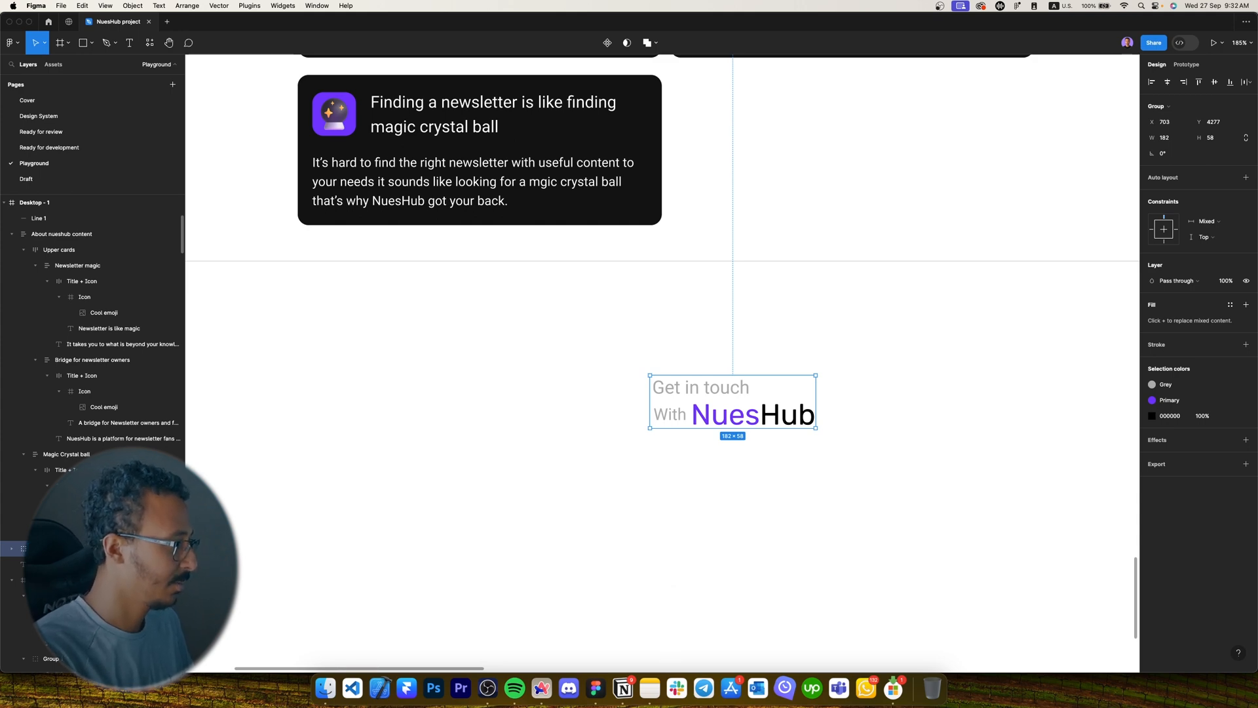
{"action": "left_click", "coordinate": [1167, 82]}
{"action": "scroll", "coordinate": [676, 473], "scroll_direction": "down", "scroll_amount": 5}
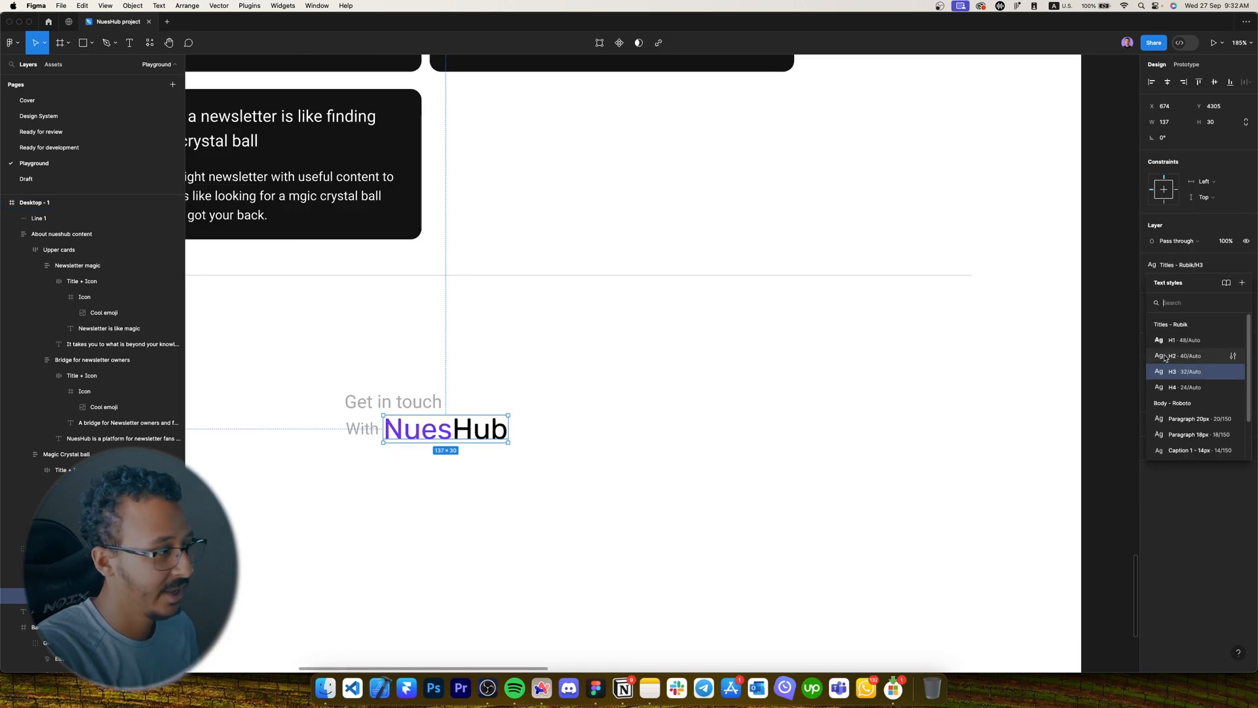
Set NuesHub to the H2 title style, widen it, and adjust the group's spacing.
{"action": "left_click", "coordinate": [1165, 355]}
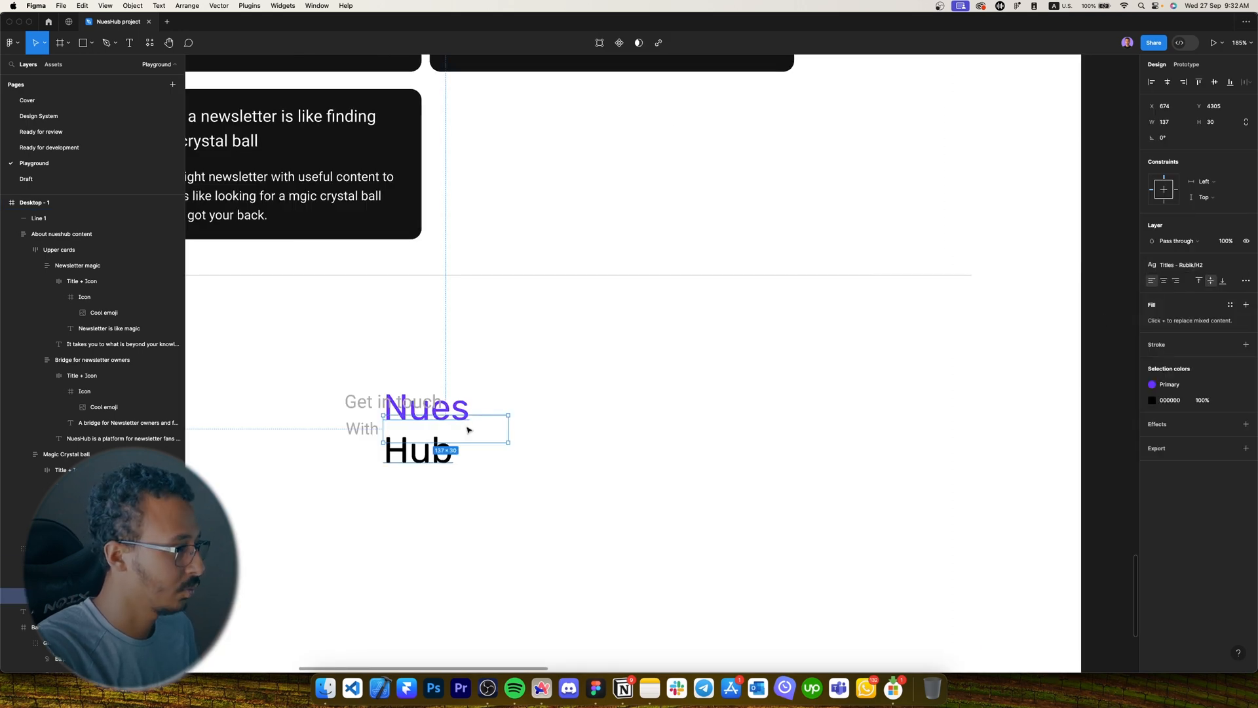
{"action": "mouse_move", "coordinate": [518, 425]}
{"action": "left_mouse_down"}
{"action": "mouse_move", "coordinate": [555, 427]}
{"action": "mouse_move", "coordinate": [540, 432]}
{"action": "left_mouse_up"}
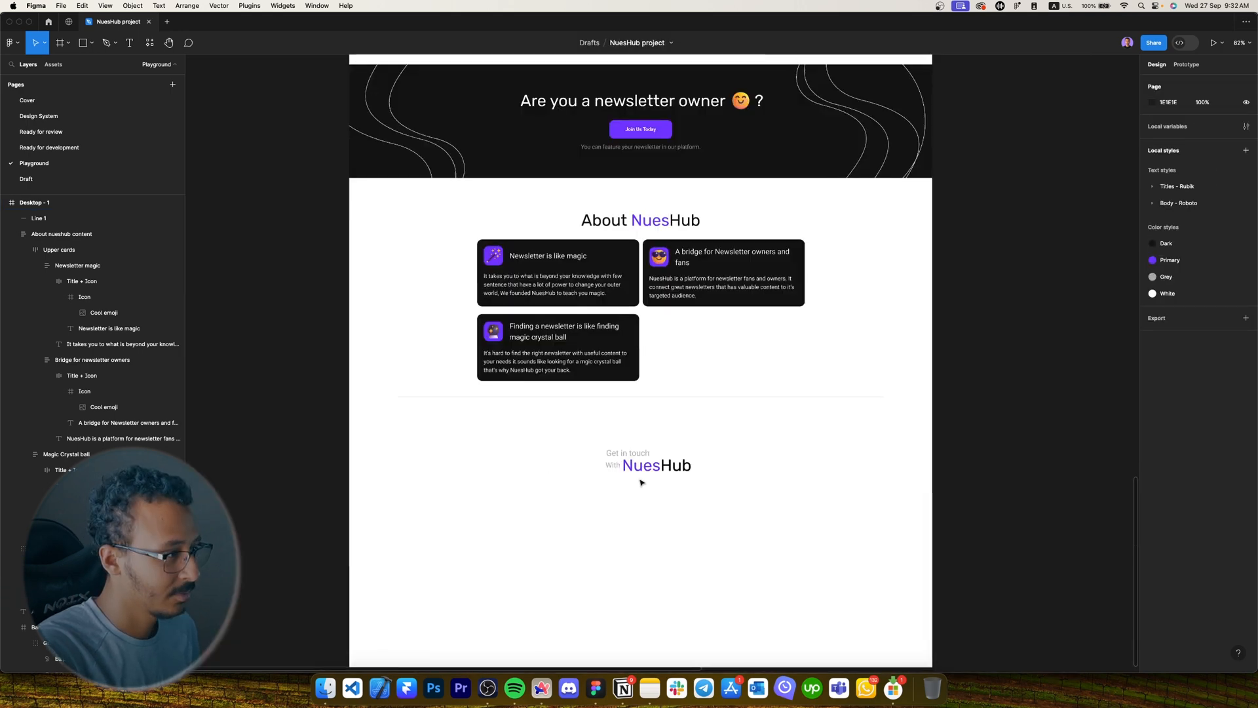
{"action": "left_click", "coordinate": [646, 466]}
{"action": "mouse_move", "coordinate": [645, 466]}
{"action": "left_mouse_down"}
{"action": "mouse_move", "coordinate": [647, 448]}
{"action": "mouse_move", "coordinate": [650, 476]}
{"action": "left_mouse_up"}
{"action": "left_click", "coordinate": [648, 482]}
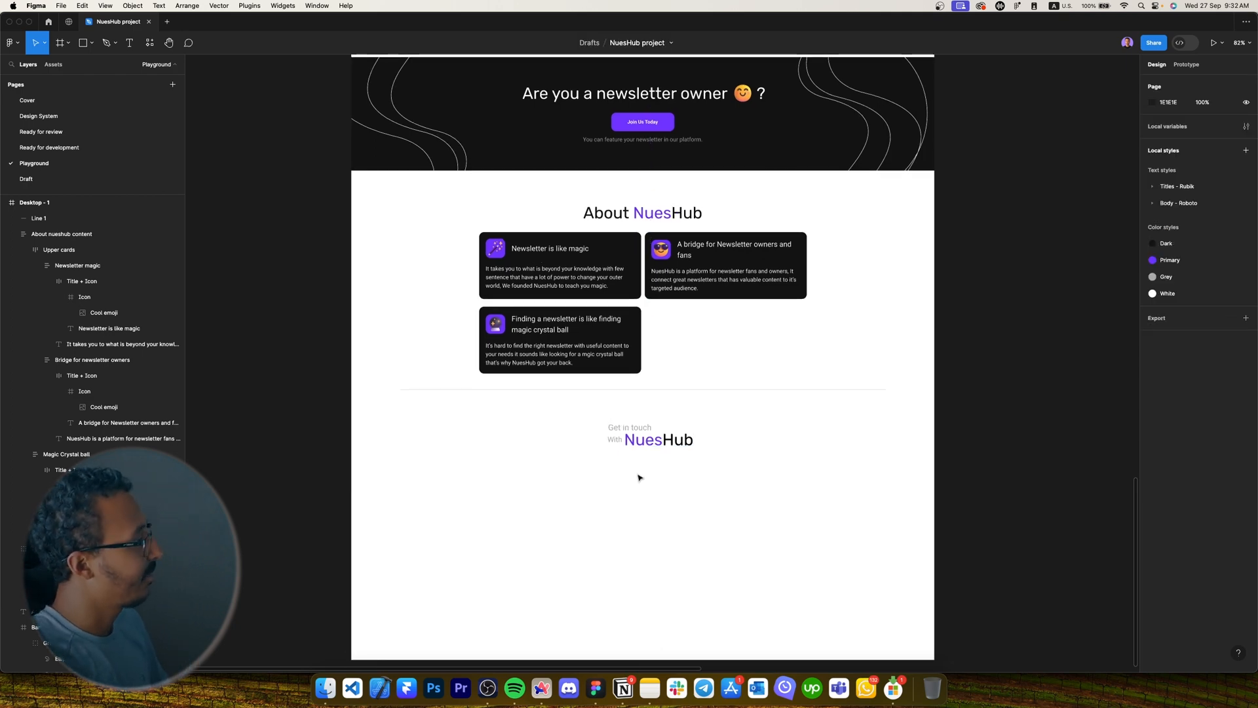
Duplicate the newsletter caption below NuesHub and give it the Grey colour style.
{"action": "left_click", "coordinate": [609, 140]}
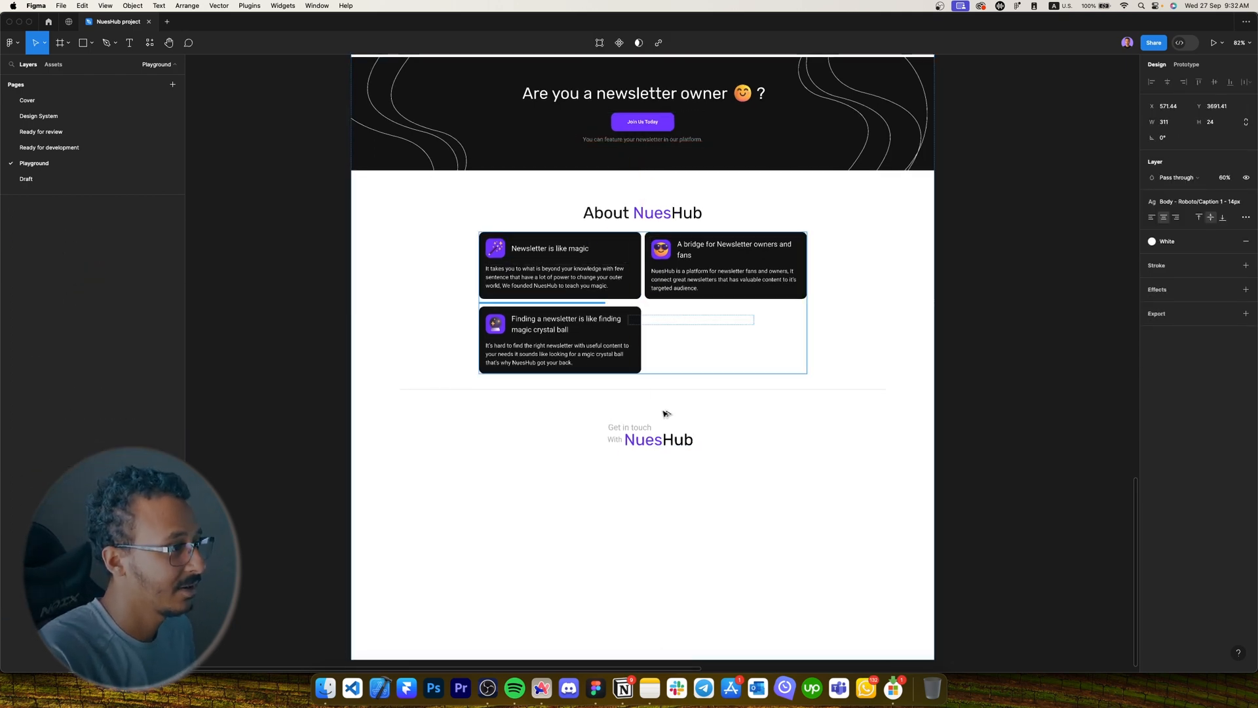
{"action": "left_click_drag", "start_coordinate": [665, 413], "coordinate": [623, 460]}
{"action": "left_click", "coordinate": [1166, 305]}
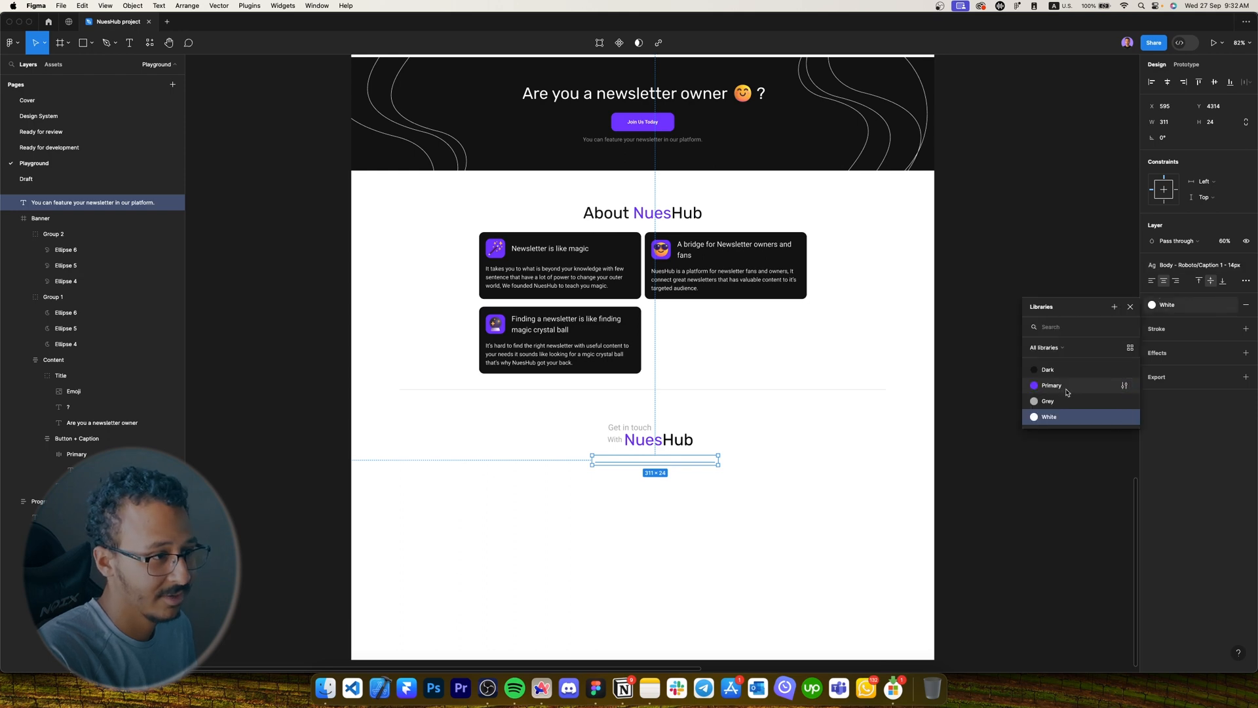
{"action": "left_click", "coordinate": [1049, 401]}
{"action": "scroll", "coordinate": [631, 463], "scroll_direction": "up", "scroll_amount": 5}
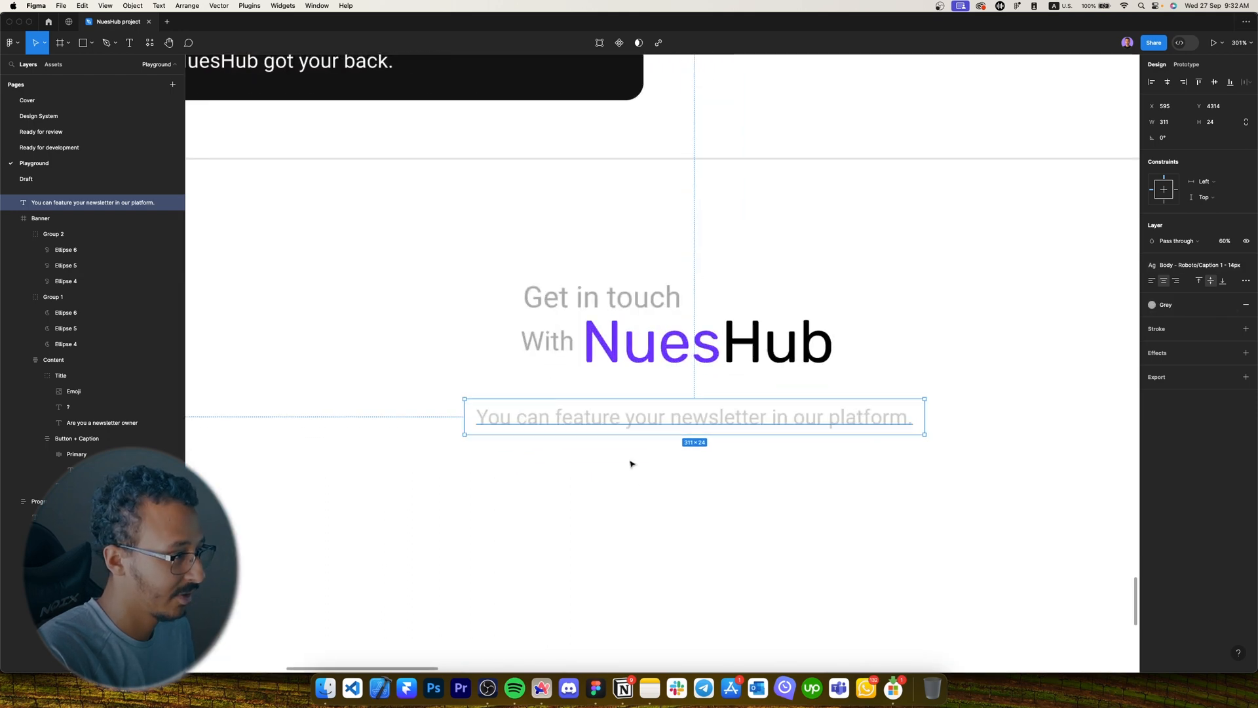
Change the caption to 'Contact us for partnership, help, adding your newsletter to our platform.'.
{"action": "double_click", "coordinate": [792, 429]}
{"action": "key", "text": "Caps_Lock"}
{"action": "type", "text": "C"}
{"action": "key", "text": "Caps_Lock"}
{"action": "type", "text": "ontact"}
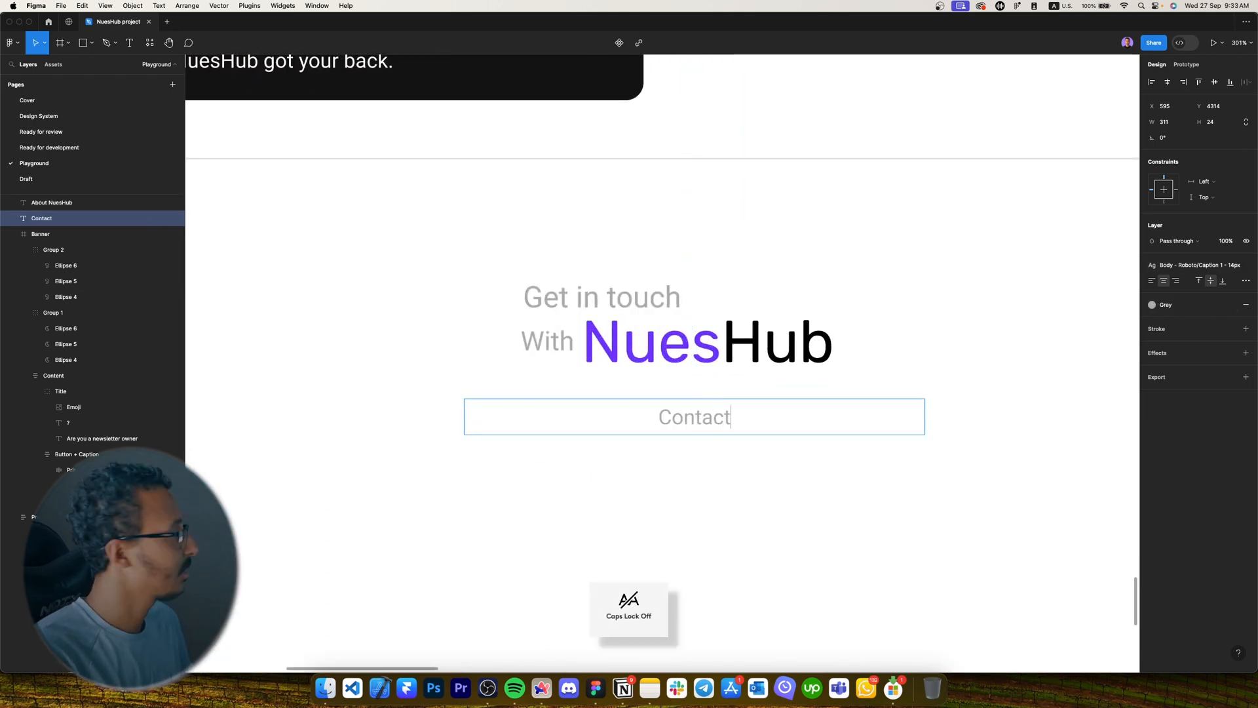
{"action": "type", "text": " us for partnershi"}
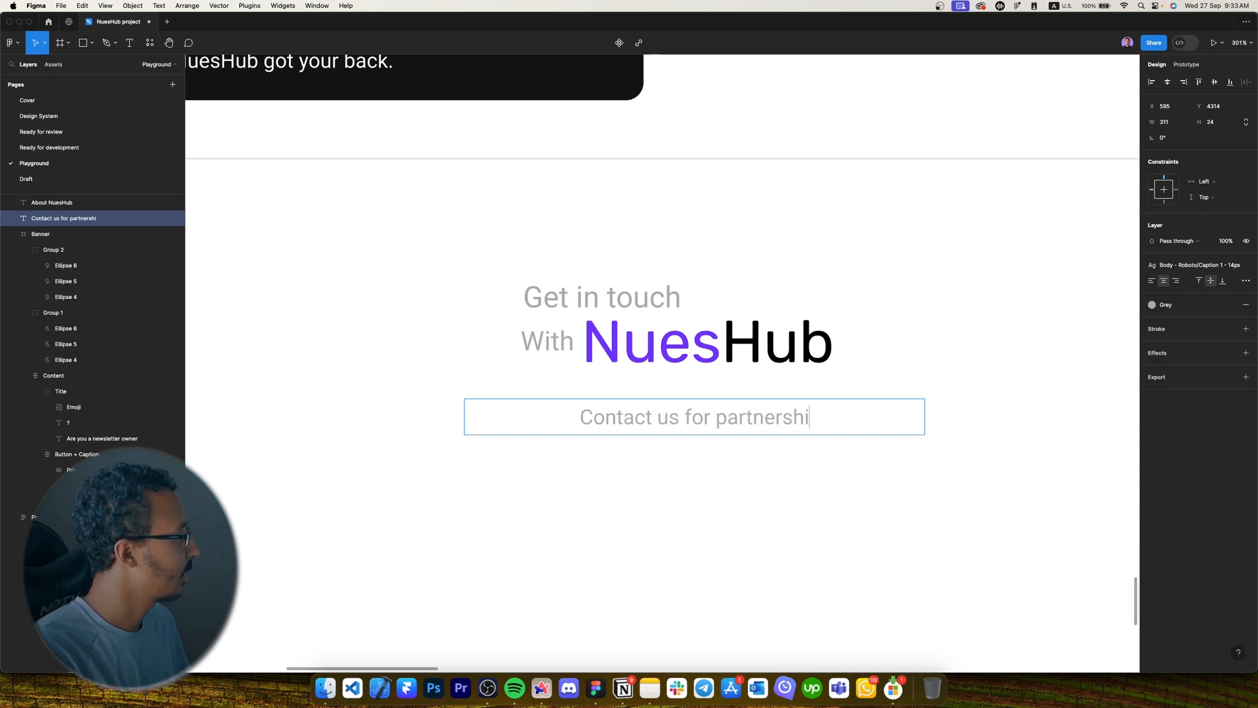
{"action": "type", "text": "p, help, adding y"}
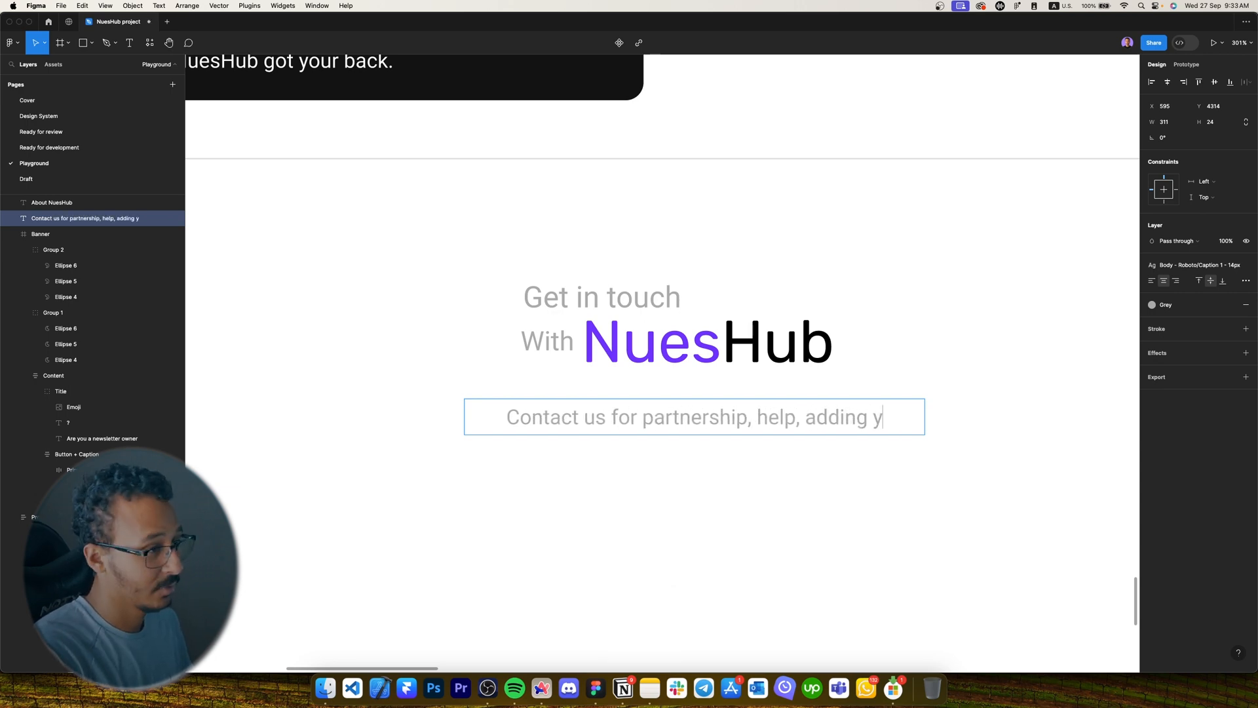
{"action": "type", "text": "our newsletter to our"}
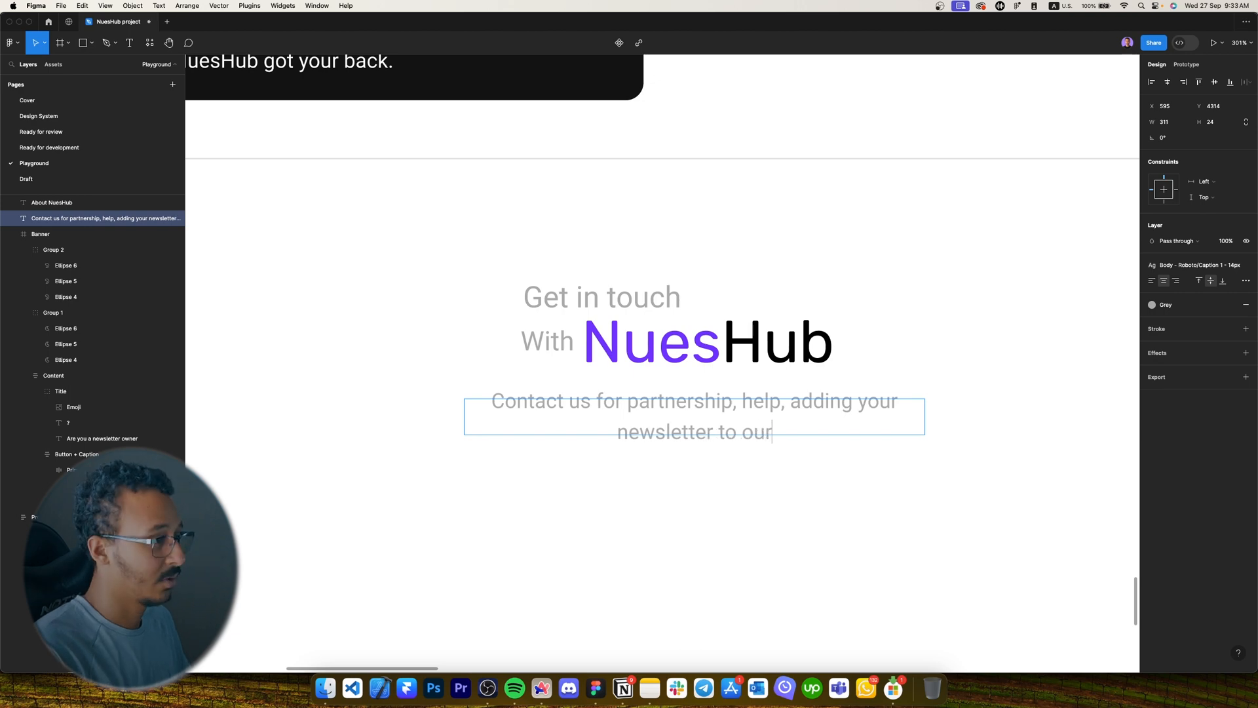
{"action": "type", "text": " platform."}
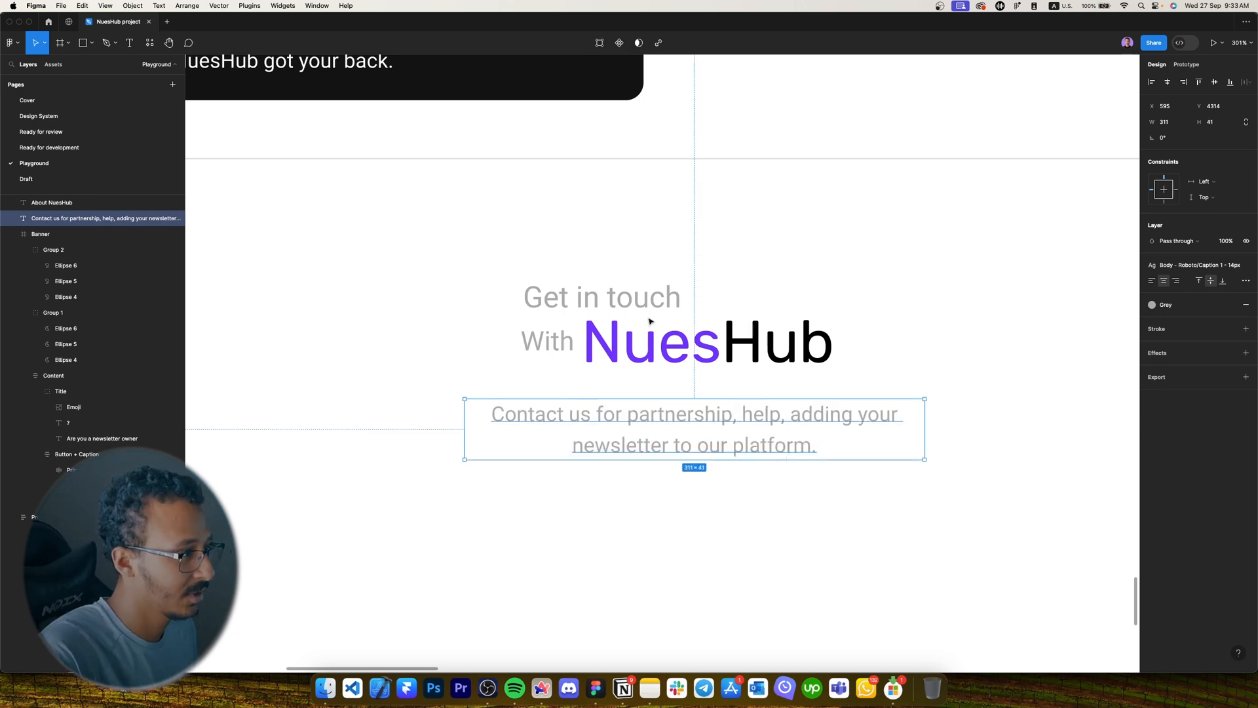
Set Get in touch, With and Hub text to the Dark colour style.
{"action": "left_click", "coordinate": [651, 323]}
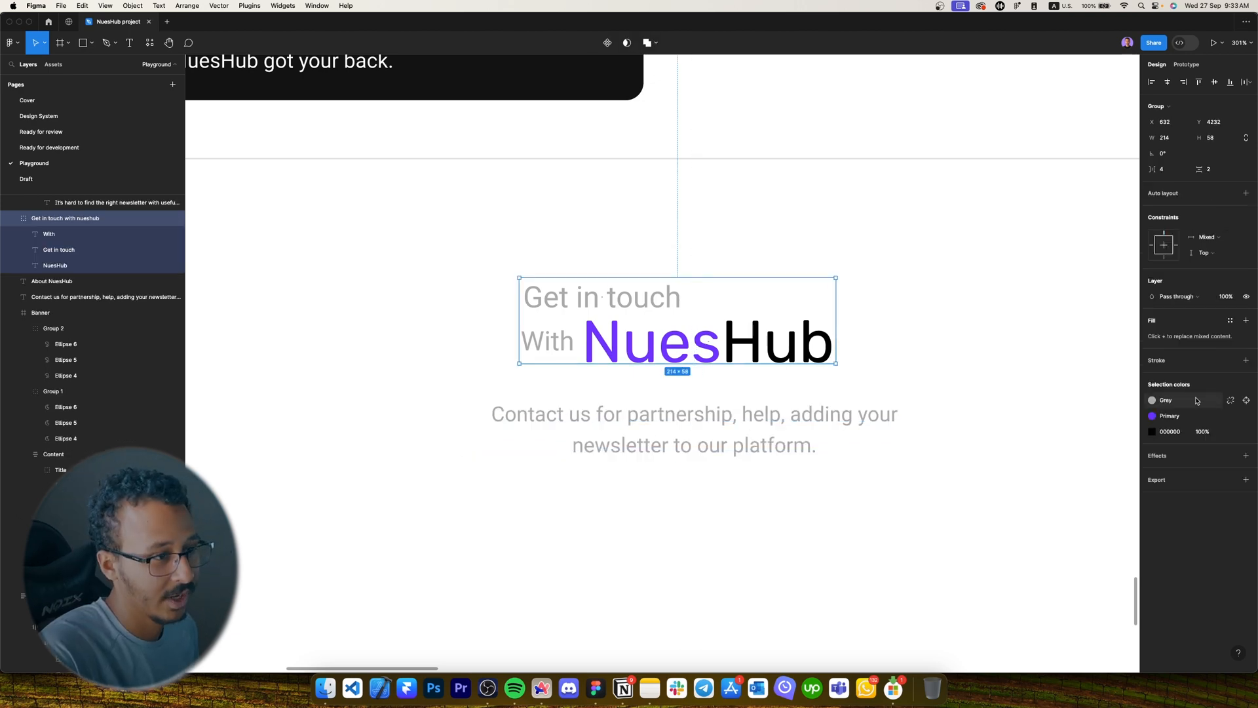
{"action": "left_click", "coordinate": [1197, 400]}
{"action": "left_click", "coordinate": [1049, 465]}
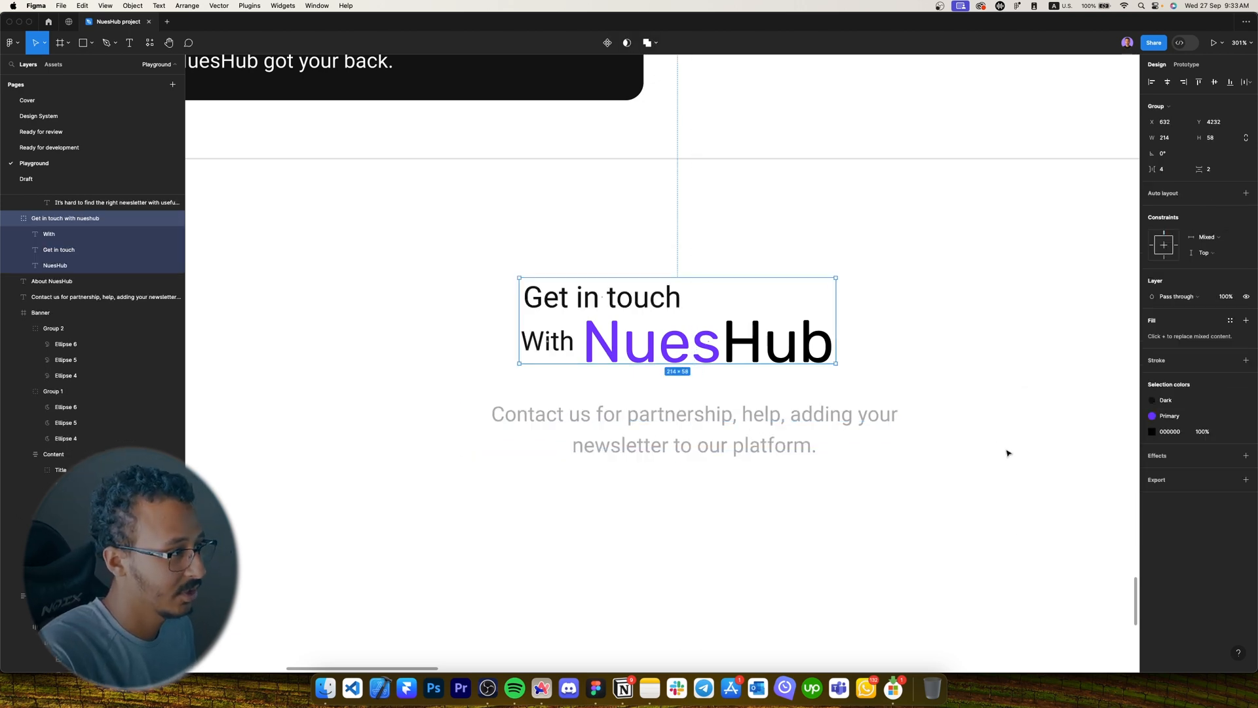
{"action": "left_click", "coordinate": [1230, 431]}
Nudge the caption up toward the heading and widen it to fit one line.
{"action": "left_click", "coordinate": [1076, 498]}
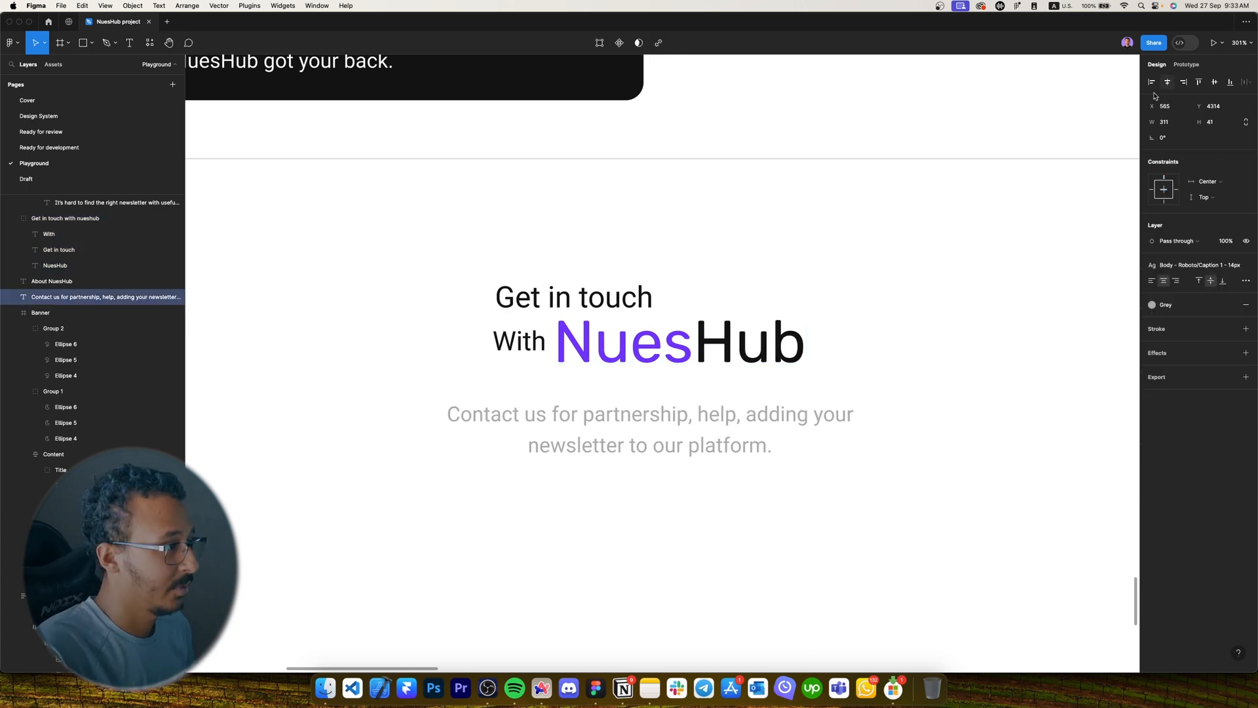
{"action": "key", "text": "alt"}
{"action": "key", "text": "Up"}
{"action": "key", "text": "Up"}
{"action": "key", "text": "Up"}
{"action": "key", "text": "Up"}
{"action": "key", "text": "Up"}
{"action": "key", "text": "Up"}
{"action": "key", "text": "alt"}
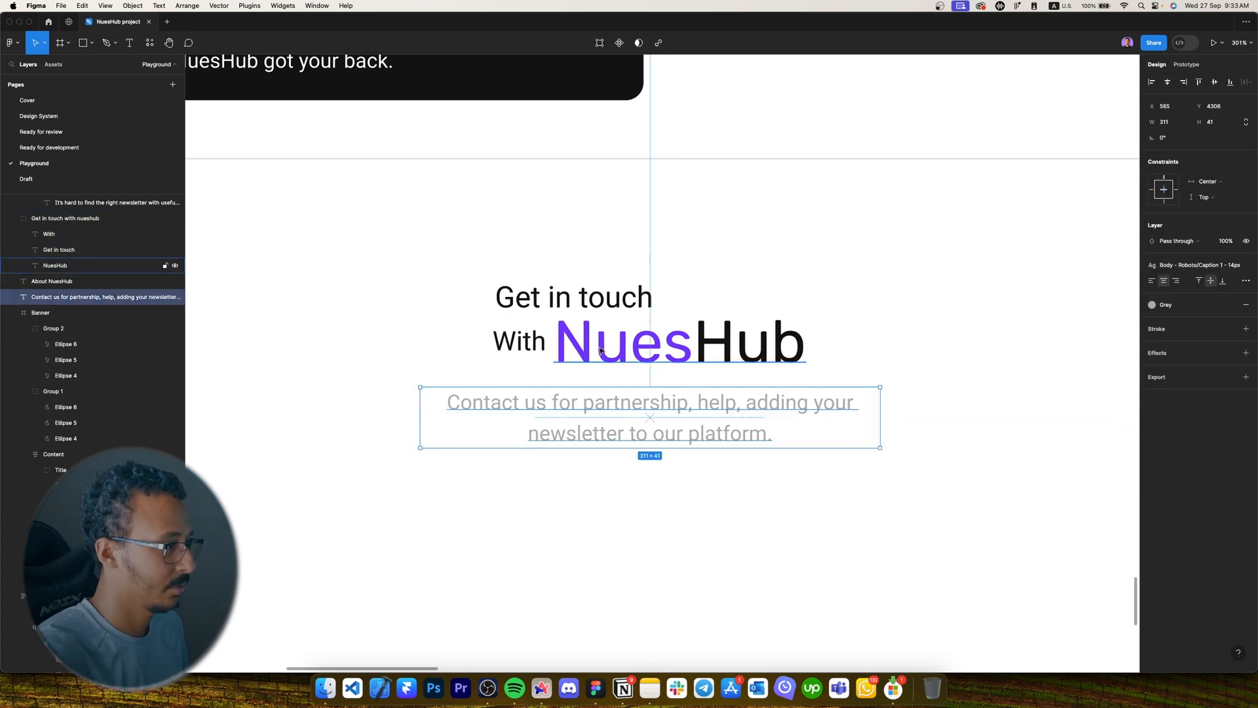
{"action": "scroll", "coordinate": [675, 321], "scroll_direction": "down", "scroll_amount": 5}
{"action": "left_click", "coordinate": [774, 388]}
{"action": "scroll", "coordinate": [679, 364], "scroll_direction": "up", "scroll_amount": 1}
{"action": "left_click", "coordinate": [682, 356]}
{"action": "mouse_move", "coordinate": [736, 352]}
{"action": "left_mouse_down"}
{"action": "mouse_move", "coordinate": [786, 352]}
{"action": "mouse_move", "coordinate": [728, 360]}
{"action": "mouse_move", "coordinate": [733, 346]}
{"action": "left_mouse_up"}
{"action": "scroll", "coordinate": [728, 359], "scroll_direction": "up", "scroll_amount": 5}
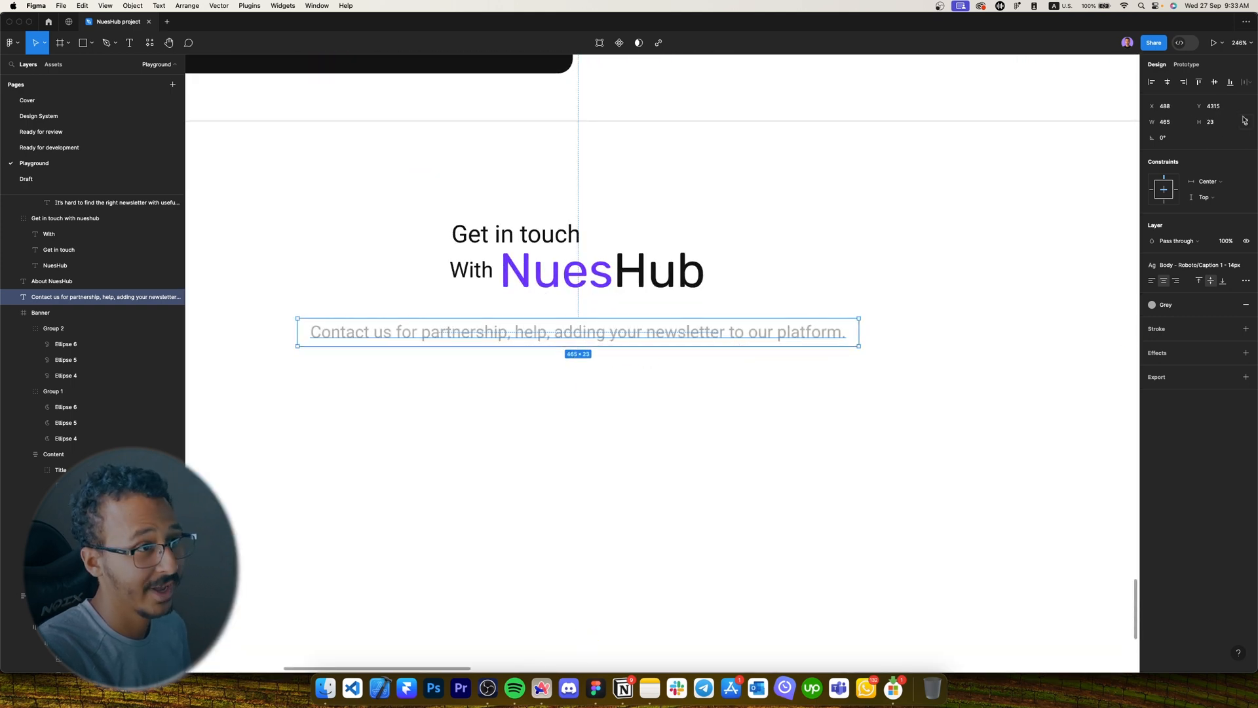
{"action": "scroll", "coordinate": [676, 394], "scroll_direction": "down", "scroll_amount": 5}
{"action": "left_click", "coordinate": [676, 393]}
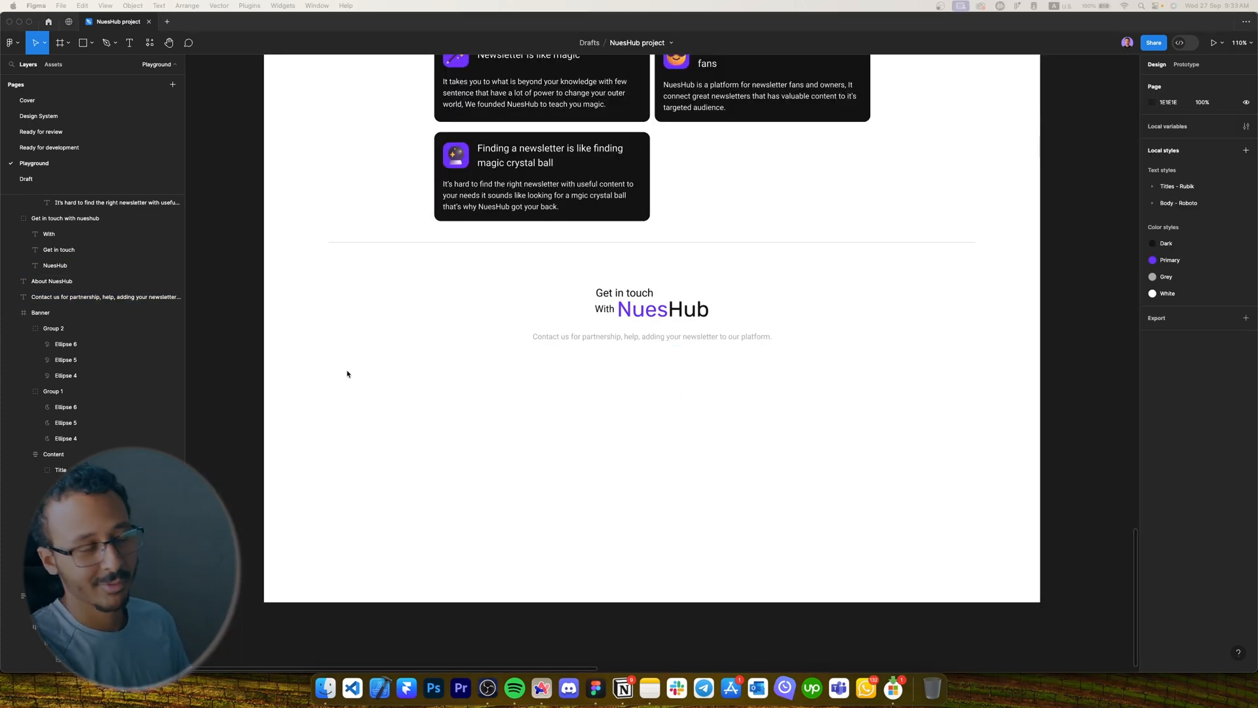
Type a 'Full Name' label below the caption and wrap it in auto layout.
{"action": "key", "text": "t"}
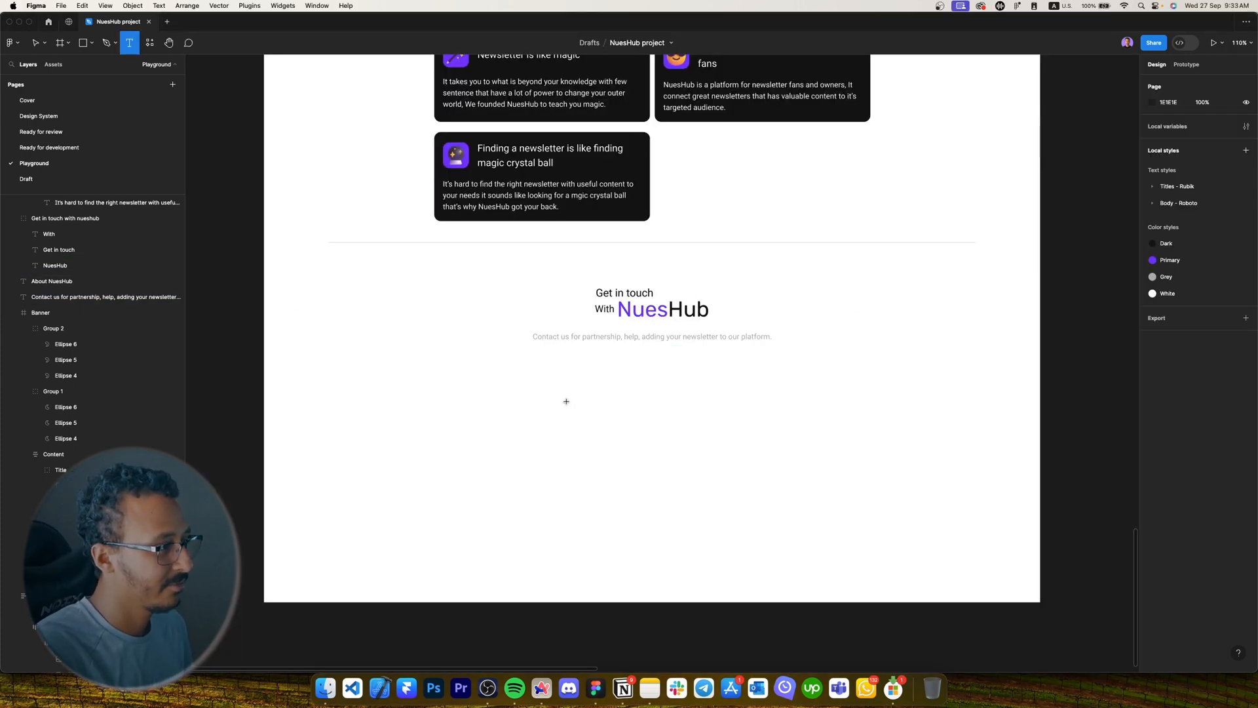
{"action": "left_click", "coordinate": [566, 401]}
{"action": "type", "text": "s"}
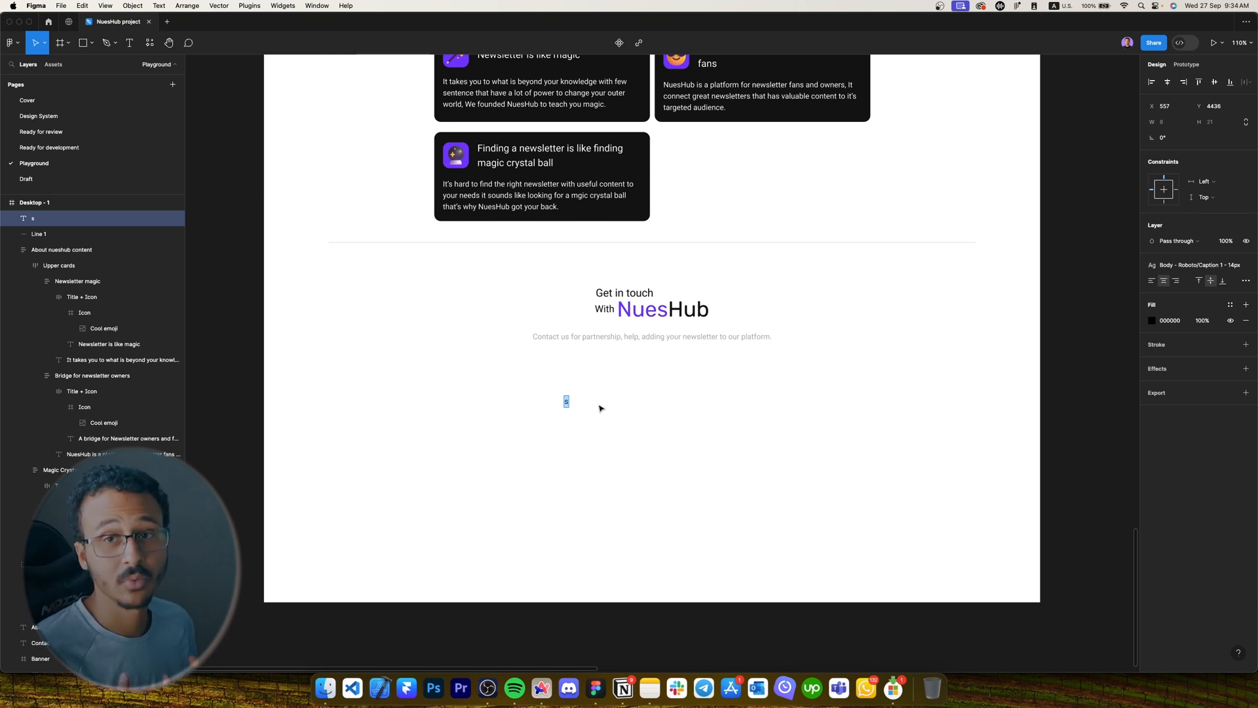
{"action": "key", "text": "Caps_Lock"}
{"action": "type", "text": "F"}
{"action": "key", "text": "Caps_Lock"}
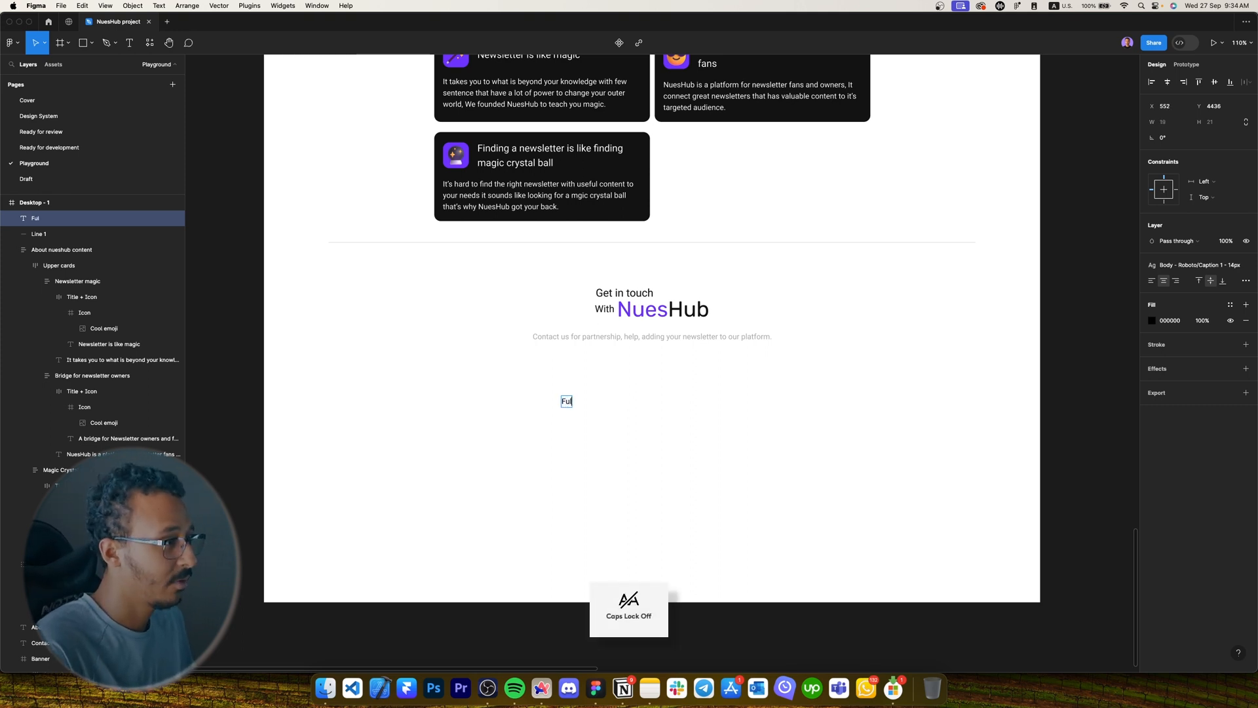
{"action": "type", "text": "ull n"}
{"action": "key", "text": "BackSpace"}
{"action": "key", "text": "Caps_Lock"}
{"action": "type", "text": "Name"}
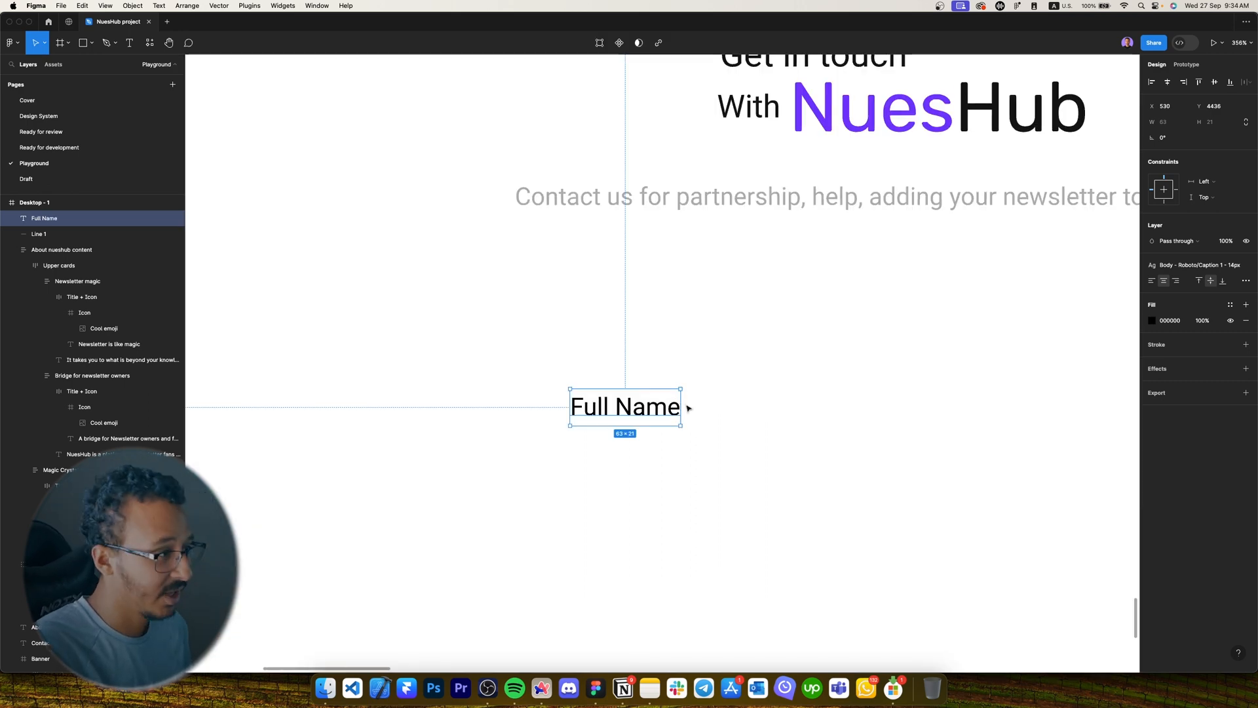
{"action": "key", "text": "shift+a"}
Make the Full Name frame 240 wide with an FBFBFB fill.
{"action": "left_click", "coordinate": [1172, 141]}
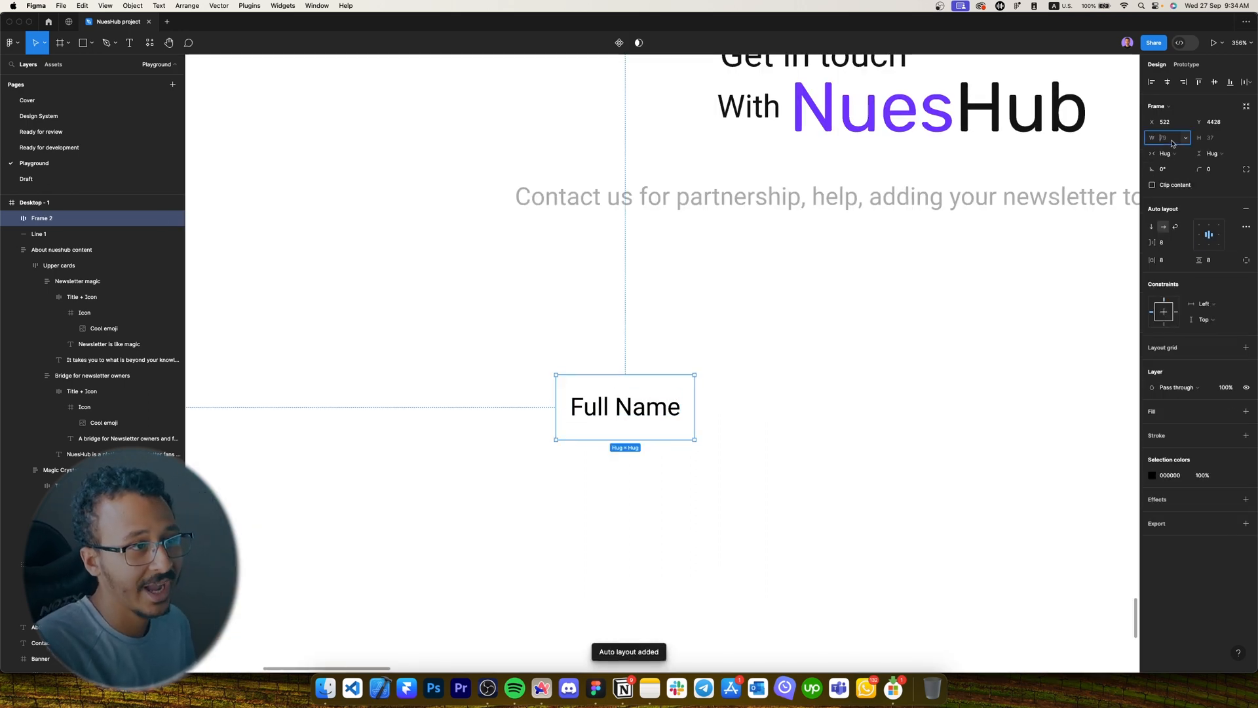
{"action": "type", "text": "240"}
{"action": "key", "text": "Return"}
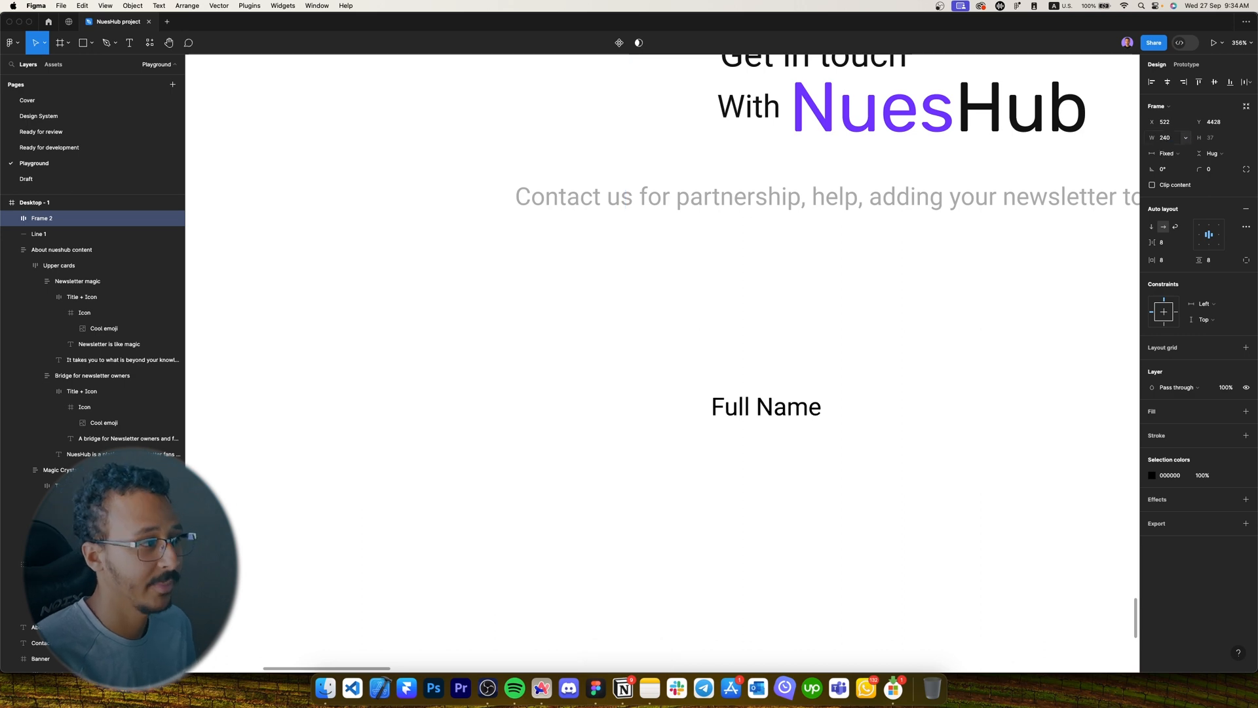
{"action": "left_click", "coordinate": [1246, 412]}
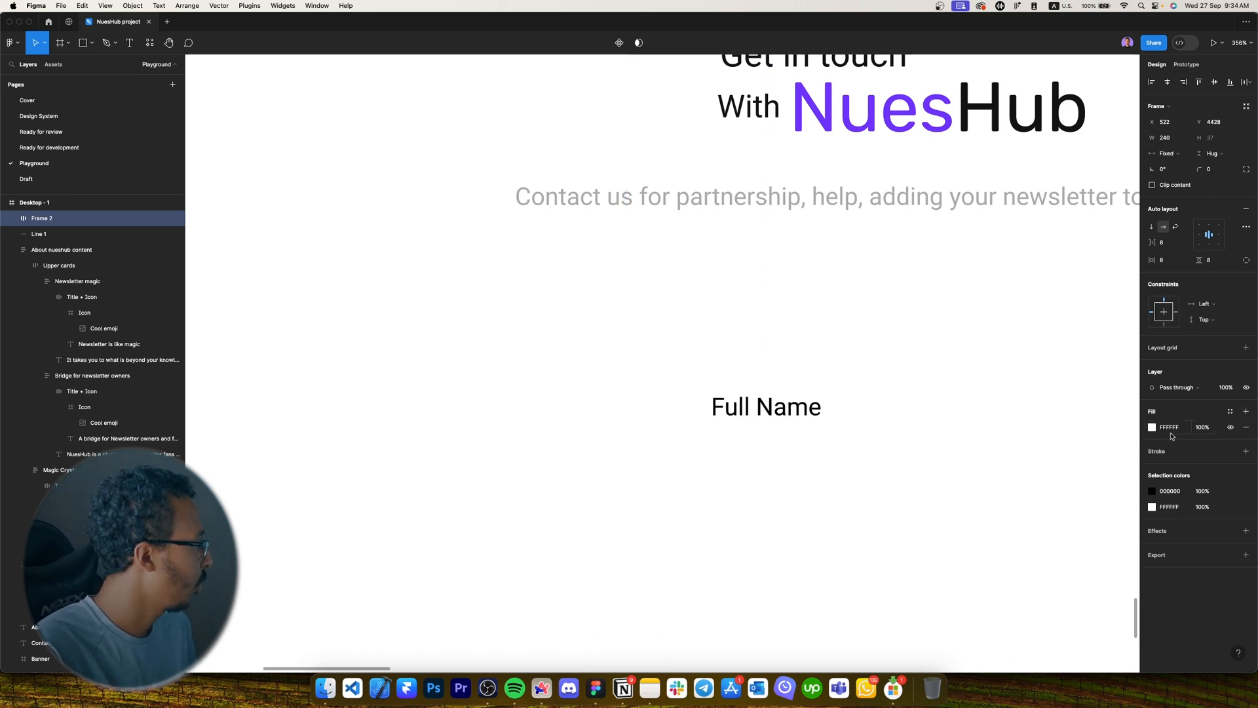
{"action": "left_click", "coordinate": [1170, 427]}
{"action": "type", "text": "FCFCFC"}
{"action": "key", "text": "Return"}
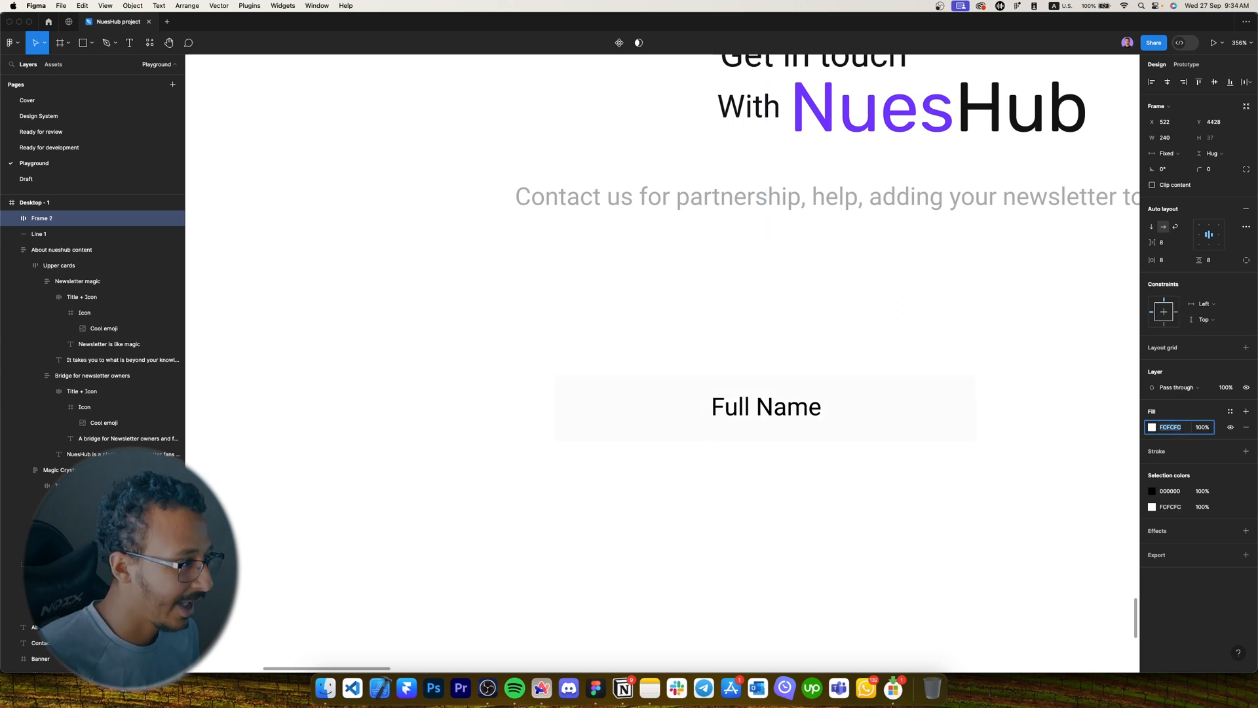
{"action": "type", "text": "FBFBFB"}
{"action": "key", "text": "Return"}
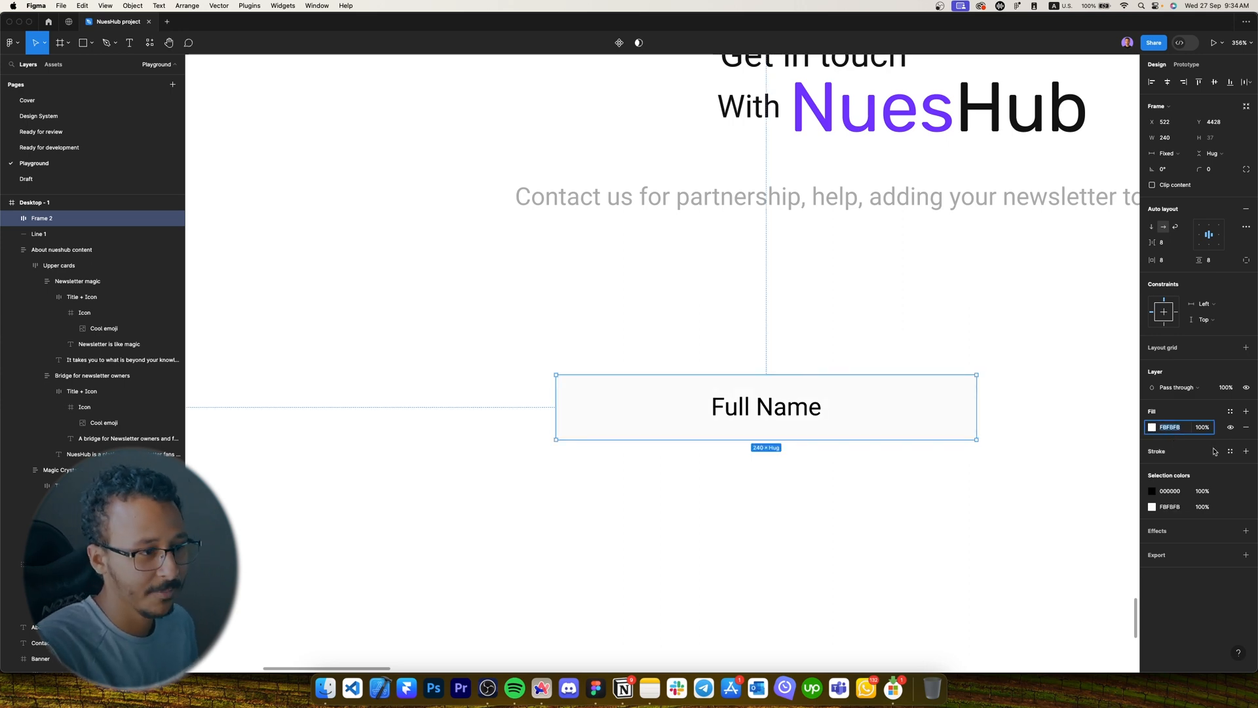
Add a faint border, round the corners to 12 and left-align the content.
{"action": "left_click", "coordinate": [1245, 451]}
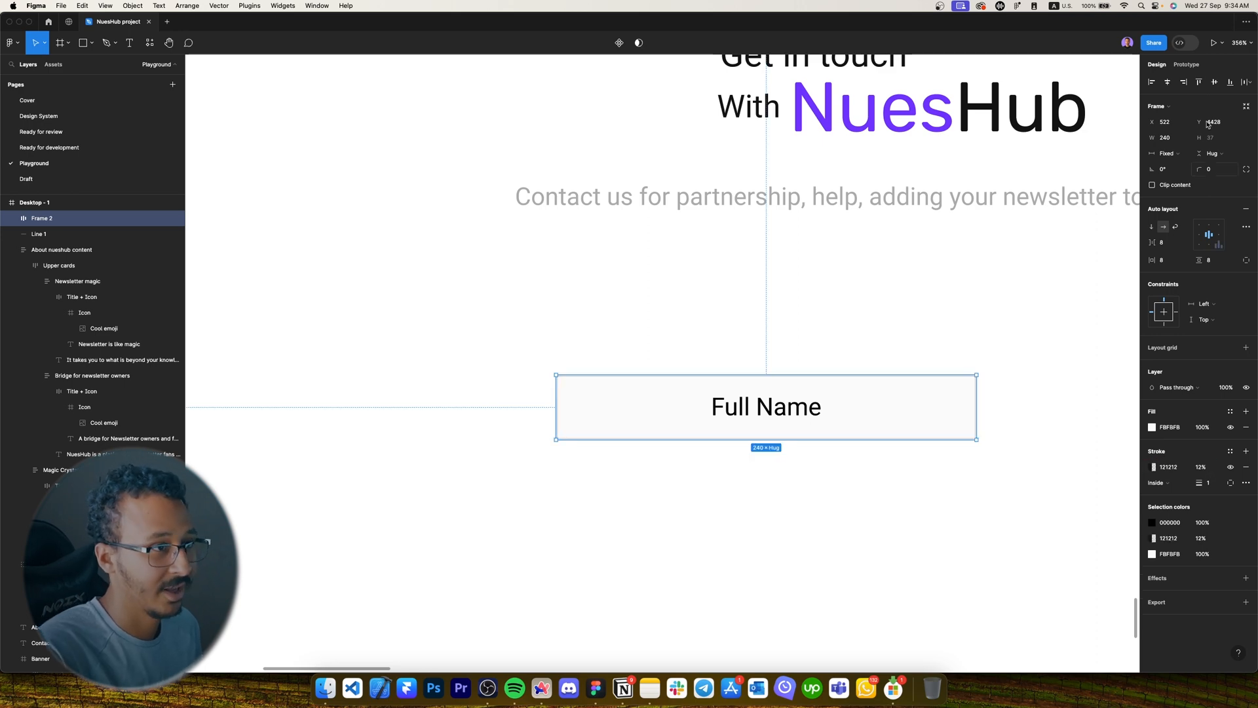
{"action": "left_click", "coordinate": [1217, 167]}
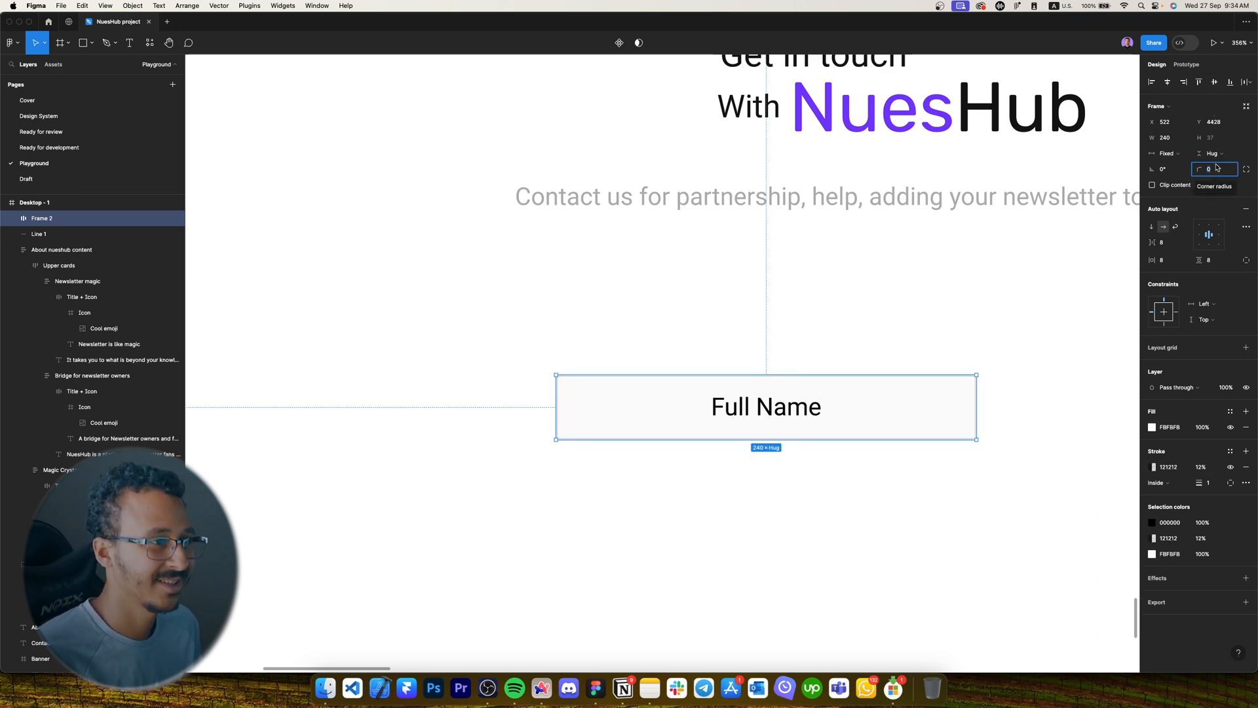
{"action": "type", "text": "12"}
{"action": "key", "text": "Return"}
{"action": "left_click", "coordinate": [1199, 236]}
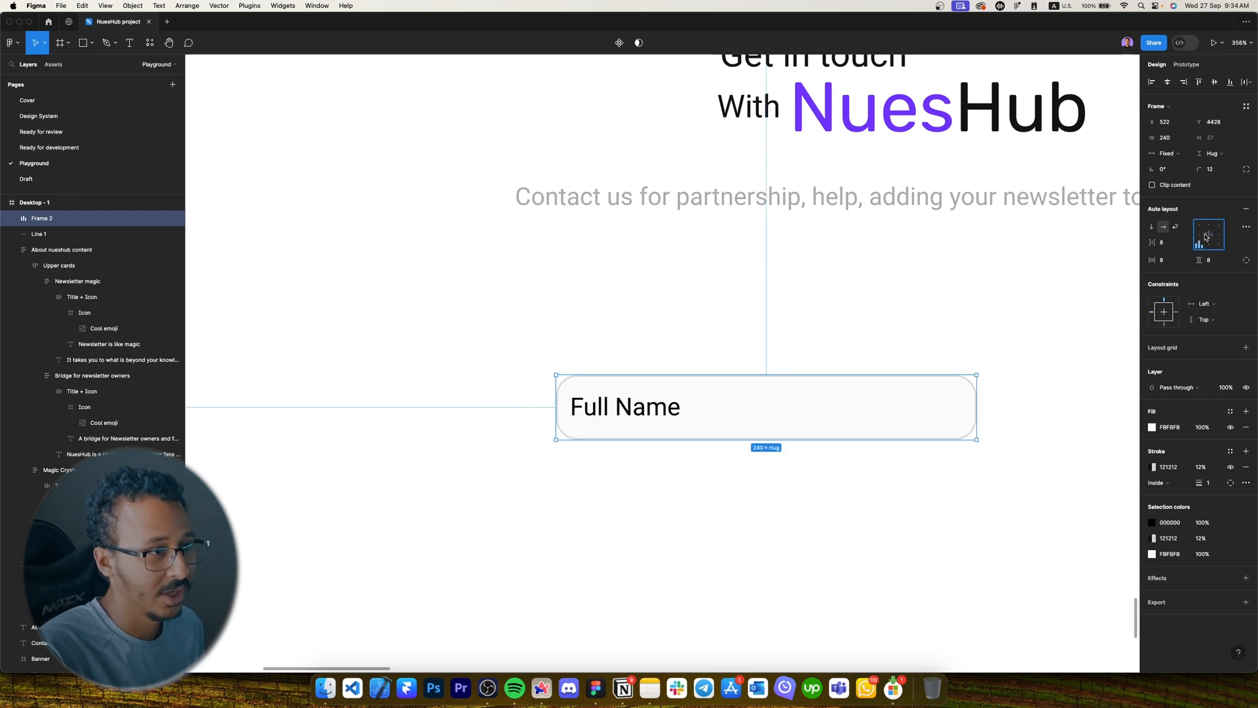
Set the frame padding to 16 horizontal and 12 vertical.
{"action": "left_click", "coordinate": [1167, 261]}
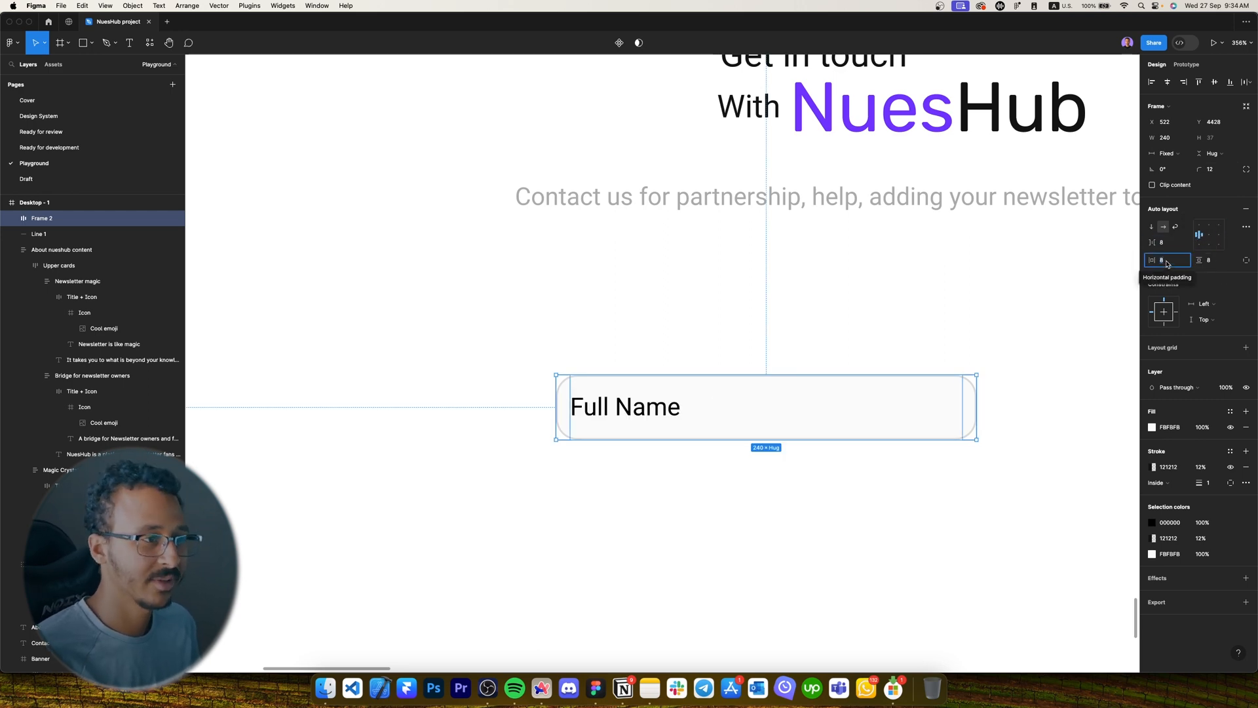
{"action": "type", "text": "16"}
{"action": "key", "text": "Return"}
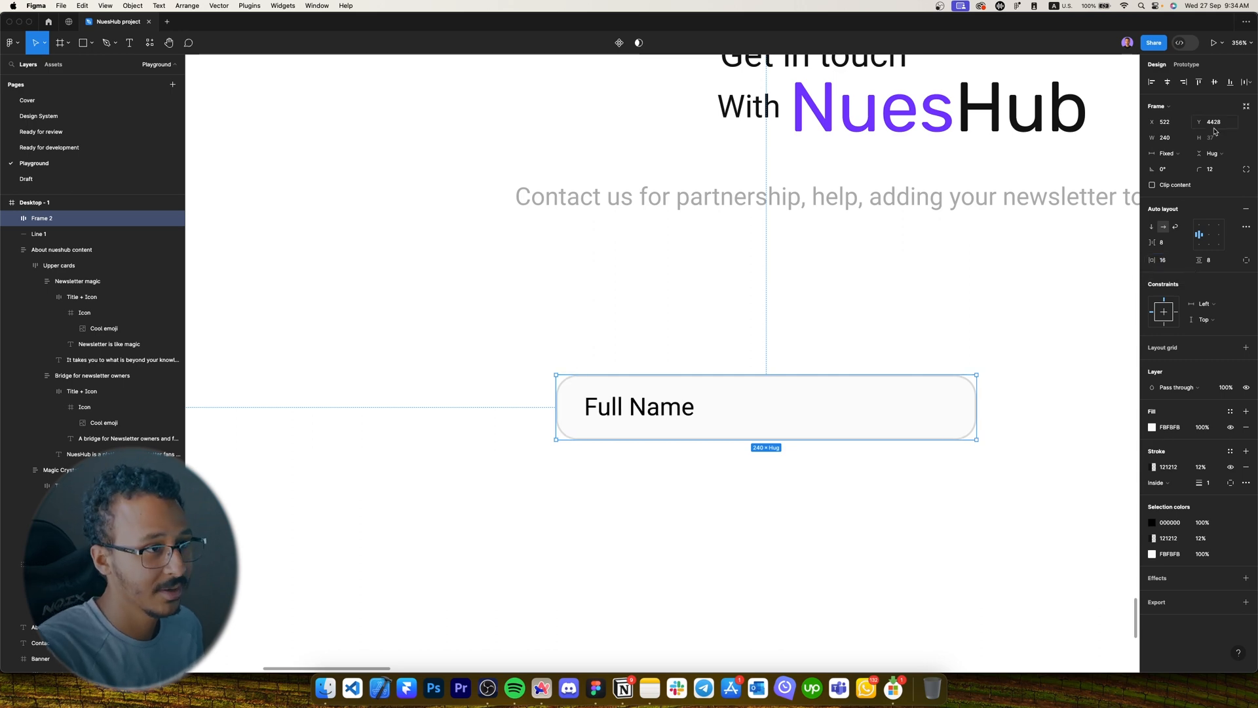
{"action": "left_click", "coordinate": [1216, 260]}
{"action": "type", "text": "12"}
{"action": "key", "text": "Return"}
{"action": "left_click", "coordinate": [1217, 260]}
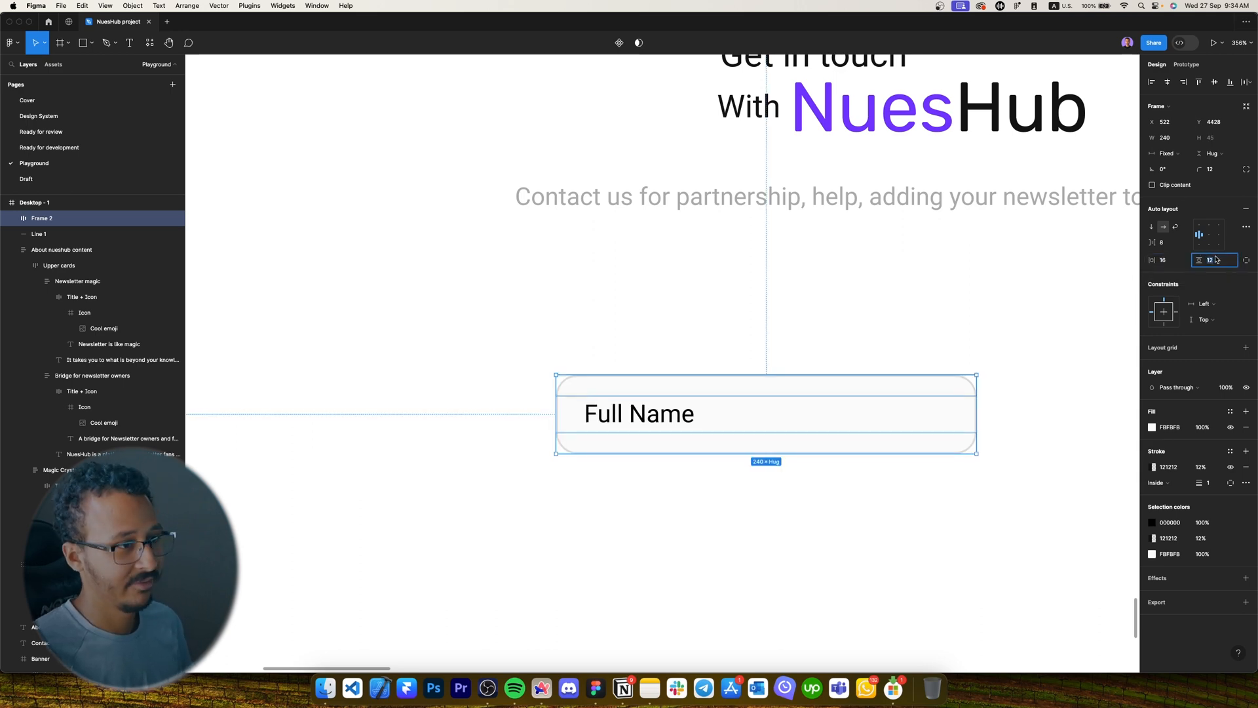
{"action": "type", "text": "16"}
{"action": "key", "text": "Return"}
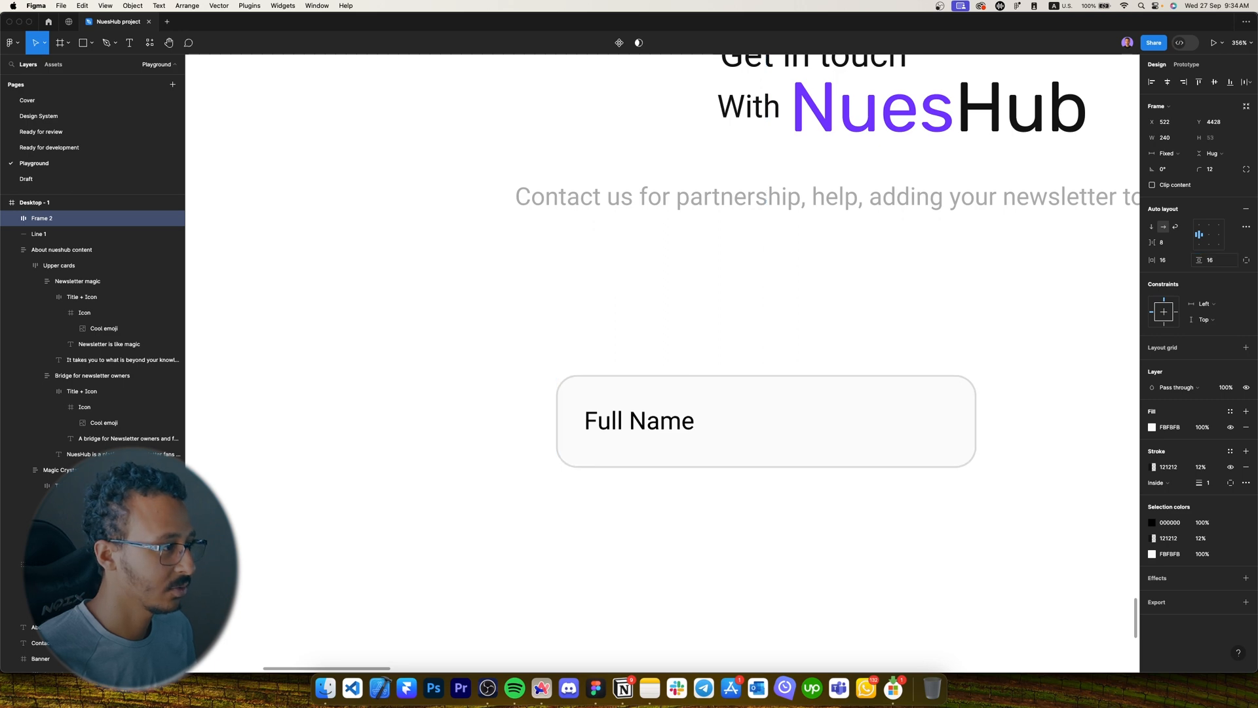
{"action": "key", "text": "super+z"}
Apply the Grey colour style to the Full Name placeholder text.
{"action": "double_click", "coordinate": [682, 429]}
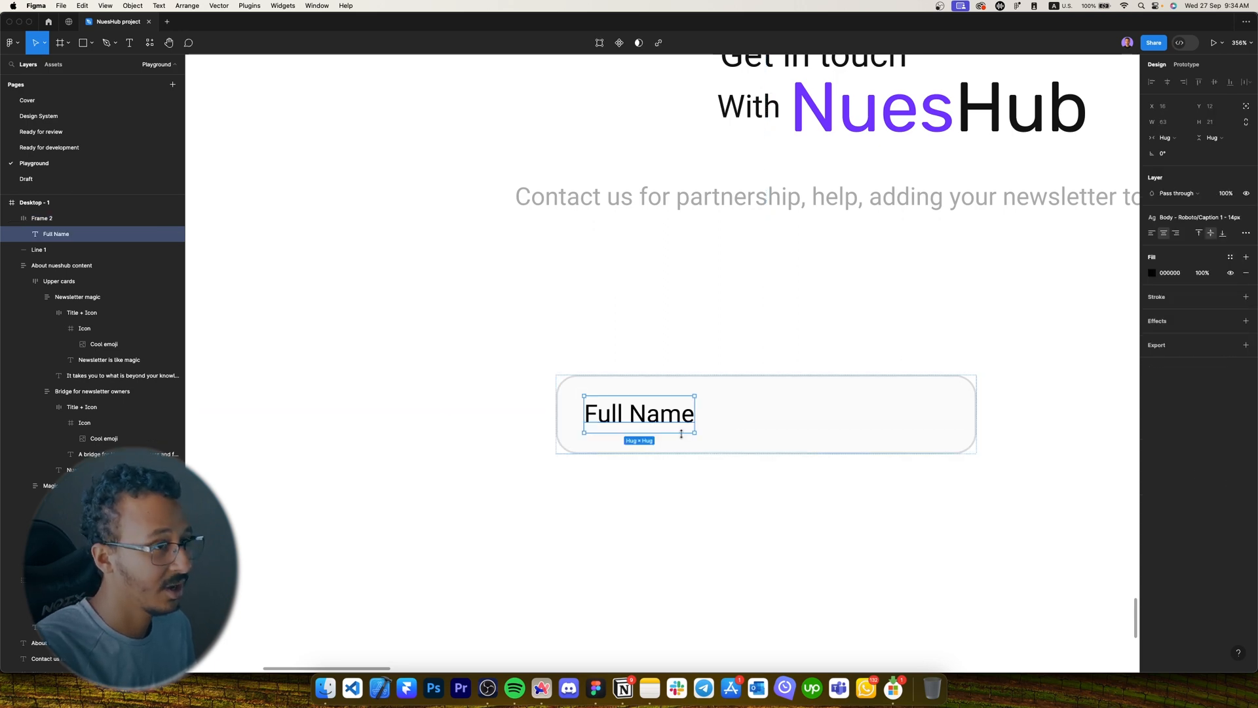
{"action": "scroll", "coordinate": [679, 432], "scroll_direction": "right", "scroll_amount": 2}
{"action": "scroll", "coordinate": [680, 432], "scroll_direction": "down", "scroll_amount": 1}
{"action": "left_click", "coordinate": [573, 435]}
{"action": "double_click", "coordinate": [511, 372]}
{"action": "left_click", "coordinate": [1229, 257]}
{"action": "left_click", "coordinate": [1054, 353]}
Shift the Full Name input further left and begin renaming its layer.
{"action": "left_click", "coordinate": [1017, 384]}
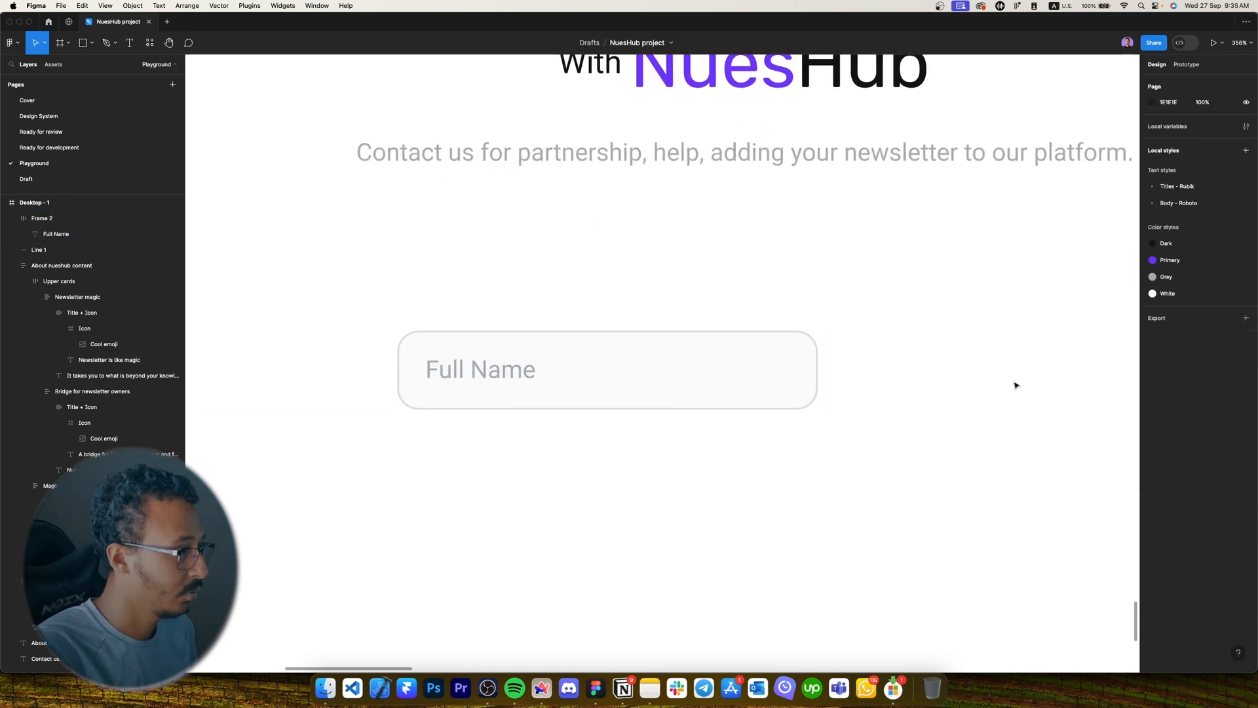
{"action": "scroll", "coordinate": [796, 461], "scroll_direction": "down", "scroll_amount": 5}
{"action": "scroll", "coordinate": [701, 446], "scroll_direction": "right", "scroll_amount": 1}
{"action": "scroll", "coordinate": [701, 447], "scroll_direction": "down", "scroll_amount": 1}
{"action": "scroll", "coordinate": [609, 426], "scroll_direction": "up", "scroll_amount": 2}
{"action": "left_click_drag", "start_coordinate": [611, 400], "coordinate": [483, 401]}
{"action": "double_click", "coordinate": [89, 212]}
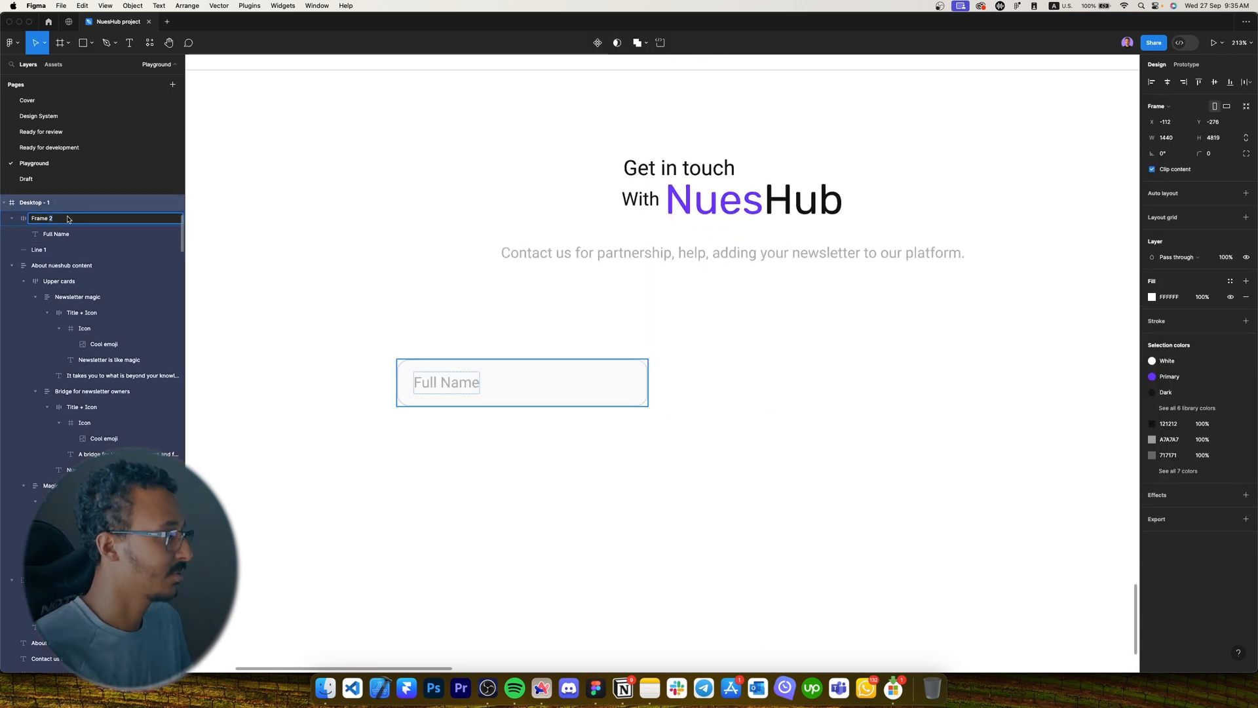
Rename the frame layer to Input and duplicate it to the right as an Email field.
{"action": "left_click", "coordinate": [469, 392]}
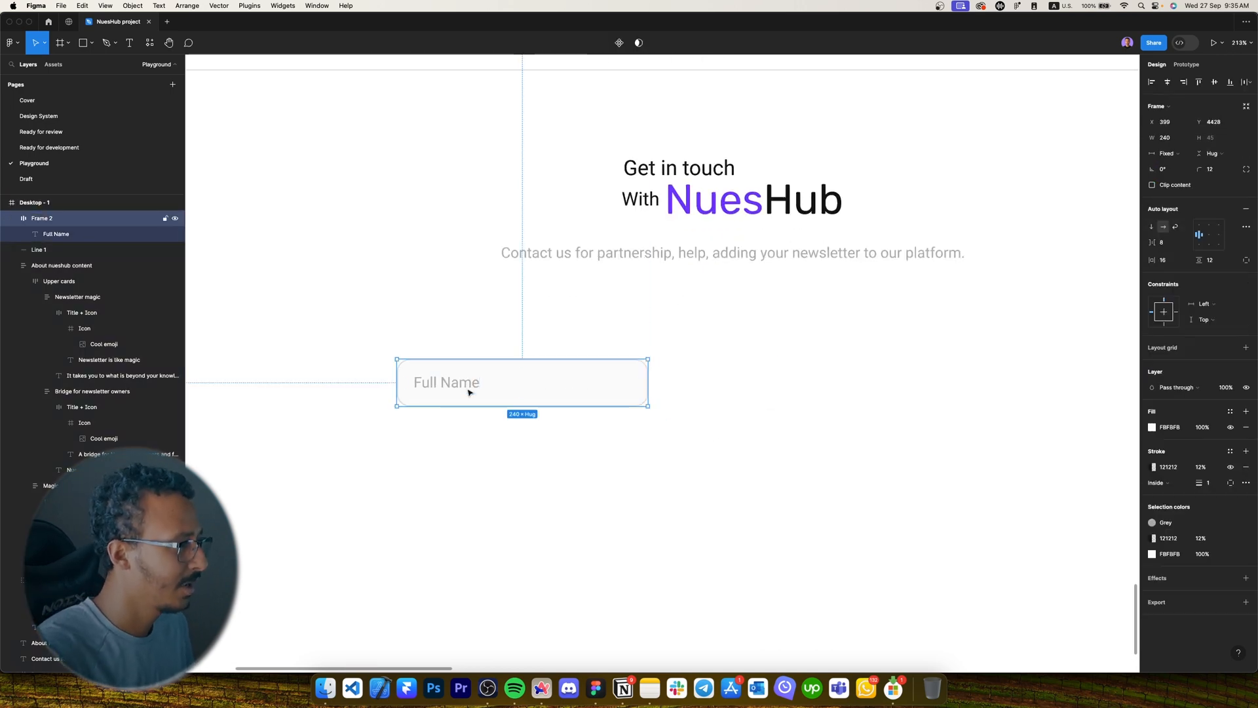
{"action": "double_click", "coordinate": [43, 218]}
{"action": "type", "text": "Input"}
{"action": "key", "text": "Return"}
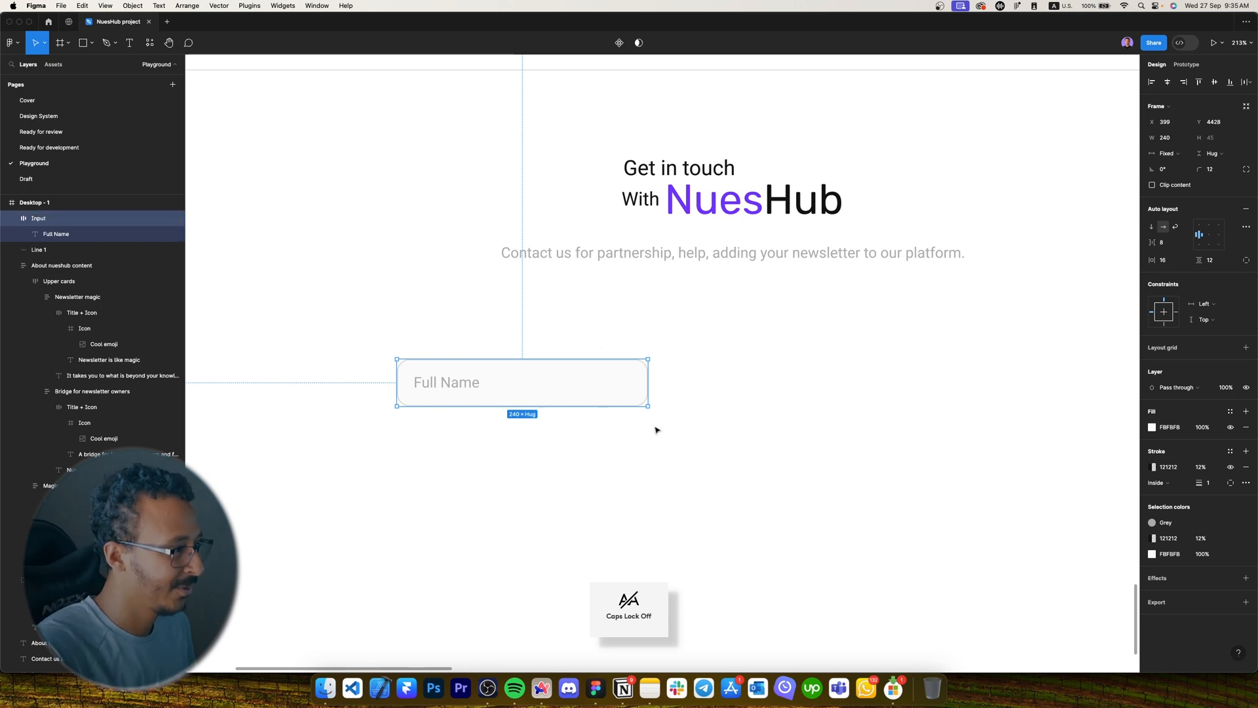
{"action": "left_click_drag", "start_coordinate": [524, 399], "coordinate": [791, 399]}
{"action": "double_click", "coordinate": [703, 383]}
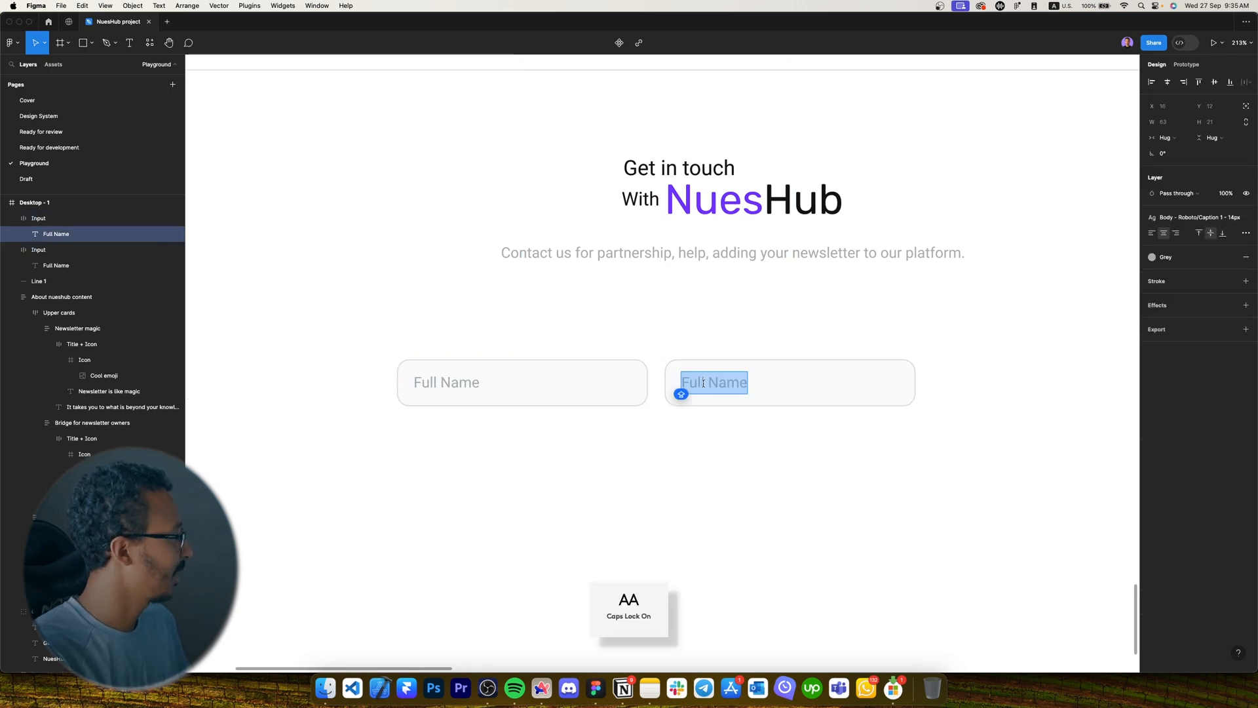
{"action": "type", "text": "Email"}
Duplicate the Full Name input below it as a Message field.
{"action": "scroll", "coordinate": [629, 341], "scroll_direction": "down", "scroll_amount": 2}
{"action": "left_click", "coordinate": [570, 303]}
{"action": "left_click_drag", "start_coordinate": [570, 304], "coordinate": [500, 365]}
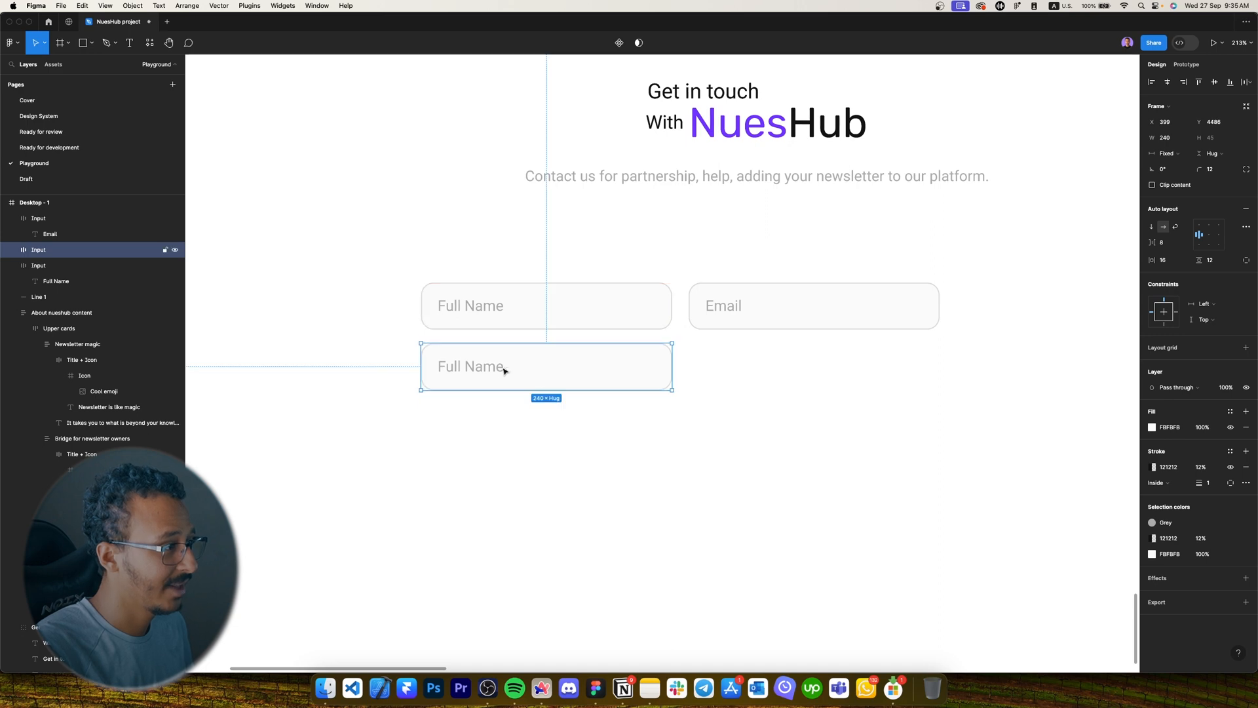
{"action": "double_click", "coordinate": [491, 371]}
{"action": "type", "text": "Message"}
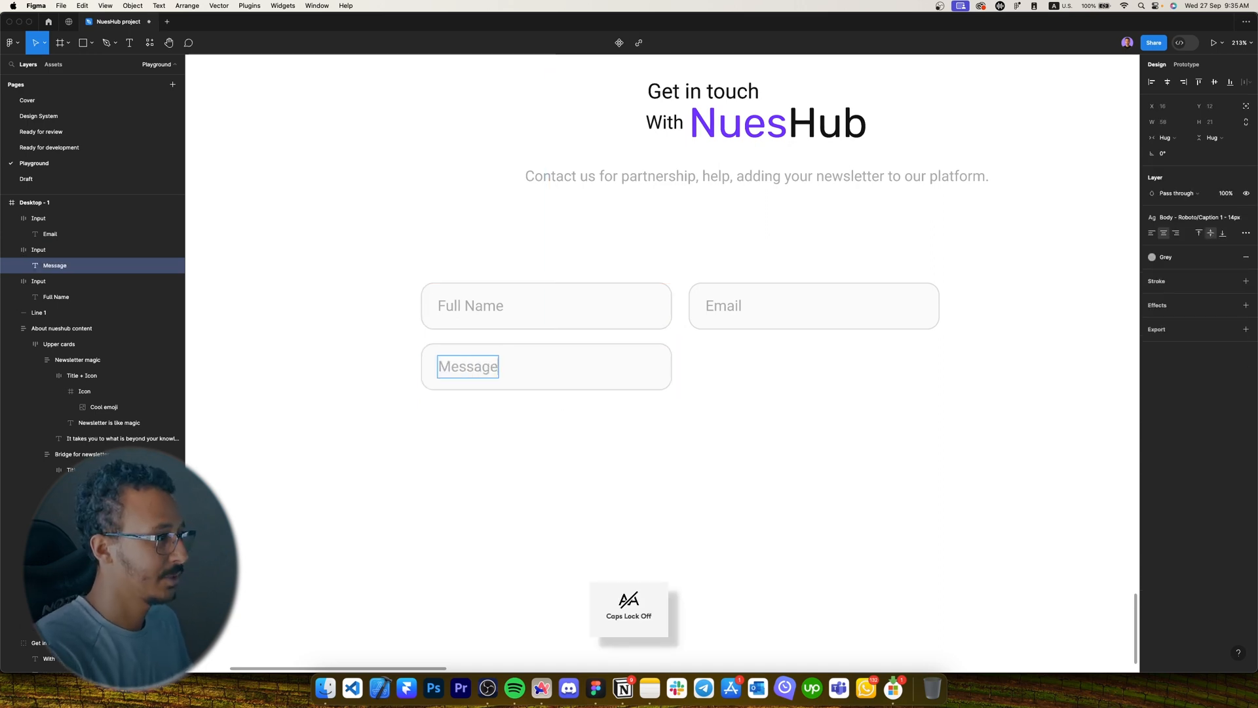
{"action": "left_click", "coordinate": [623, 404]}
Widen the Message input to 496 across both columns and set its height to 180.
{"action": "scroll", "coordinate": [622, 337], "scroll_direction": "down", "scroll_amount": 2}
{"action": "left_click", "coordinate": [624, 316]}
{"action": "left_click_drag", "start_coordinate": [644, 308], "coordinate": [911, 308]}
{"action": "left_click", "coordinate": [1210, 139]}
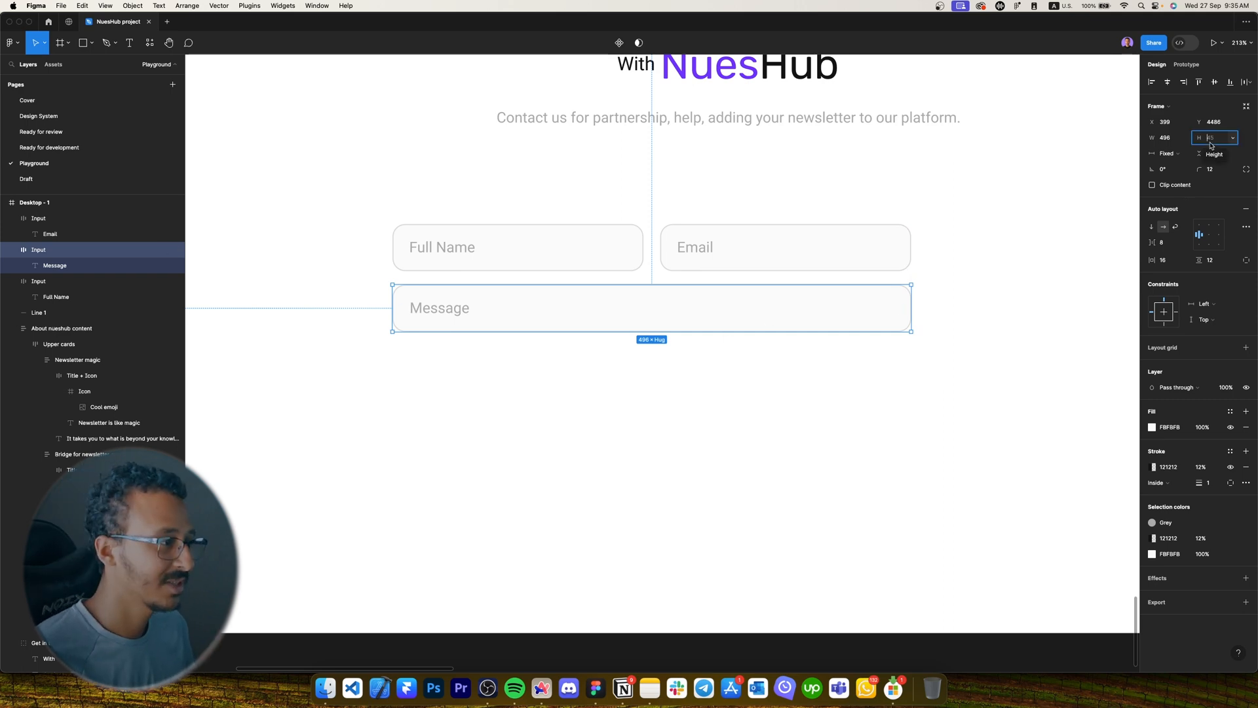
{"action": "type", "text": "180"}
{"action": "key", "text": "Return"}
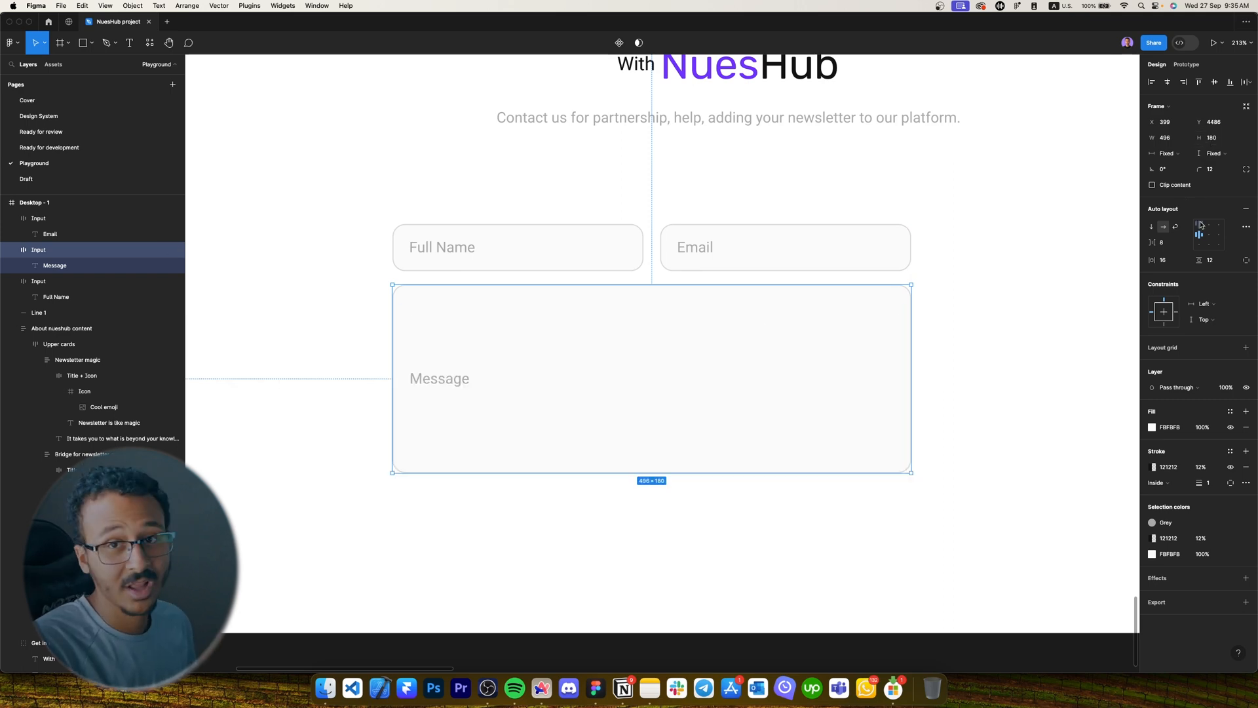
{"action": "left_click", "coordinate": [1070, 269]}
{"action": "scroll", "coordinate": [1070, 270], "scroll_direction": "down", "scroll_amount": 10}
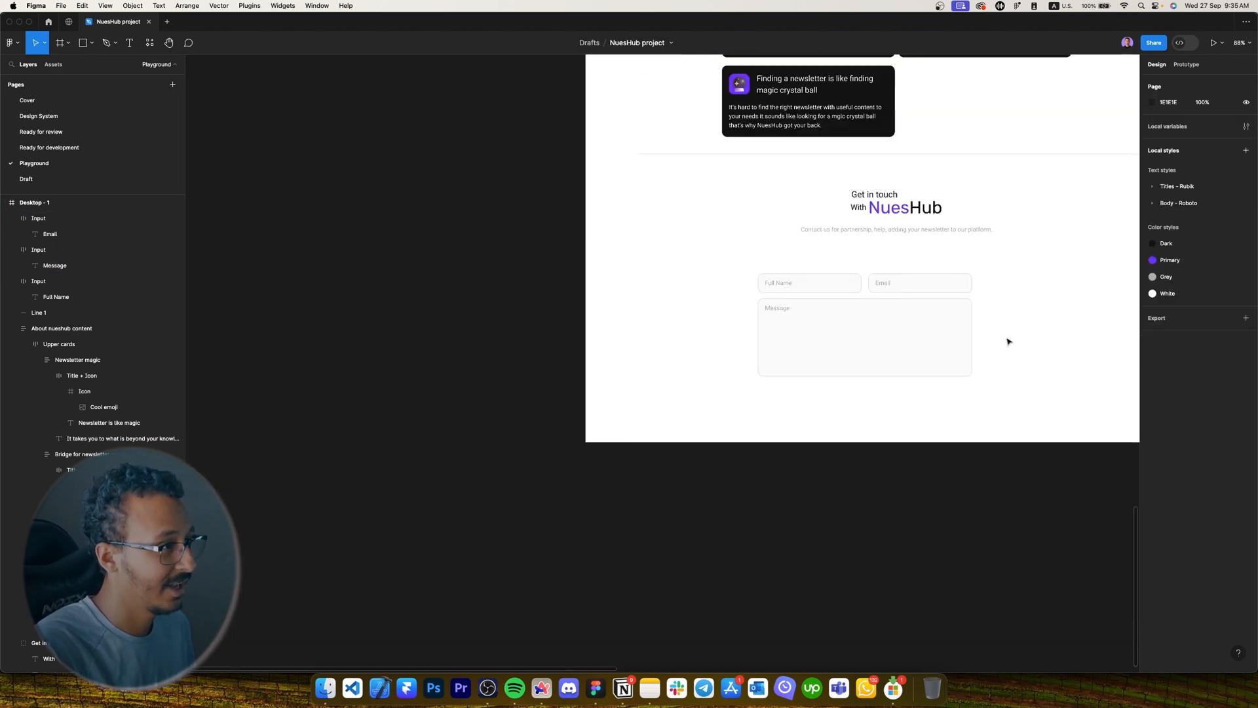
Copy the Join Us Today button below the form and stretch it to the form's width.
{"action": "scroll", "coordinate": [1008, 341], "scroll_direction": "up", "scroll_amount": 5}
{"action": "scroll", "coordinate": [772, 393], "scroll_direction": "up", "scroll_amount": 10}
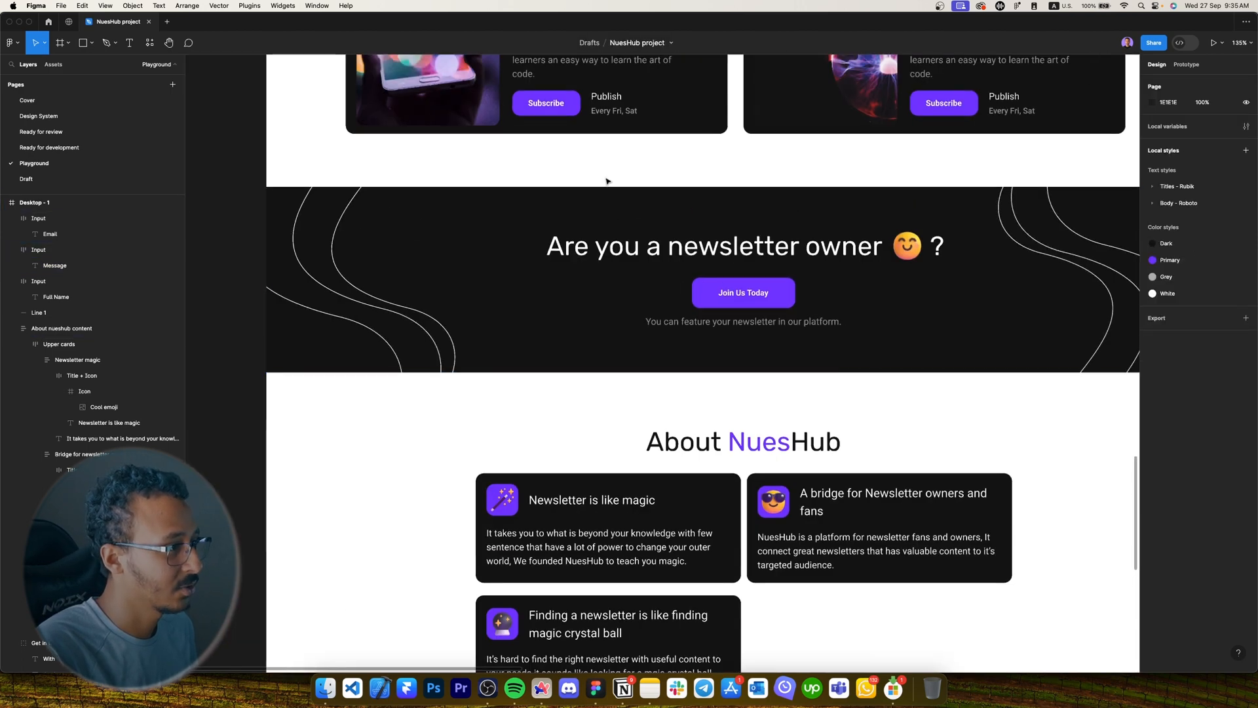
{"action": "double_click", "coordinate": [766, 299]}
{"action": "double_click", "coordinate": [766, 299]}
{"action": "double_click", "coordinate": [766, 299]}
{"action": "scroll", "coordinate": [707, 236], "scroll_direction": "down", "scroll_amount": 5}
{"action": "scroll", "coordinate": [708, 236], "scroll_direction": "right", "scroll_amount": 3}
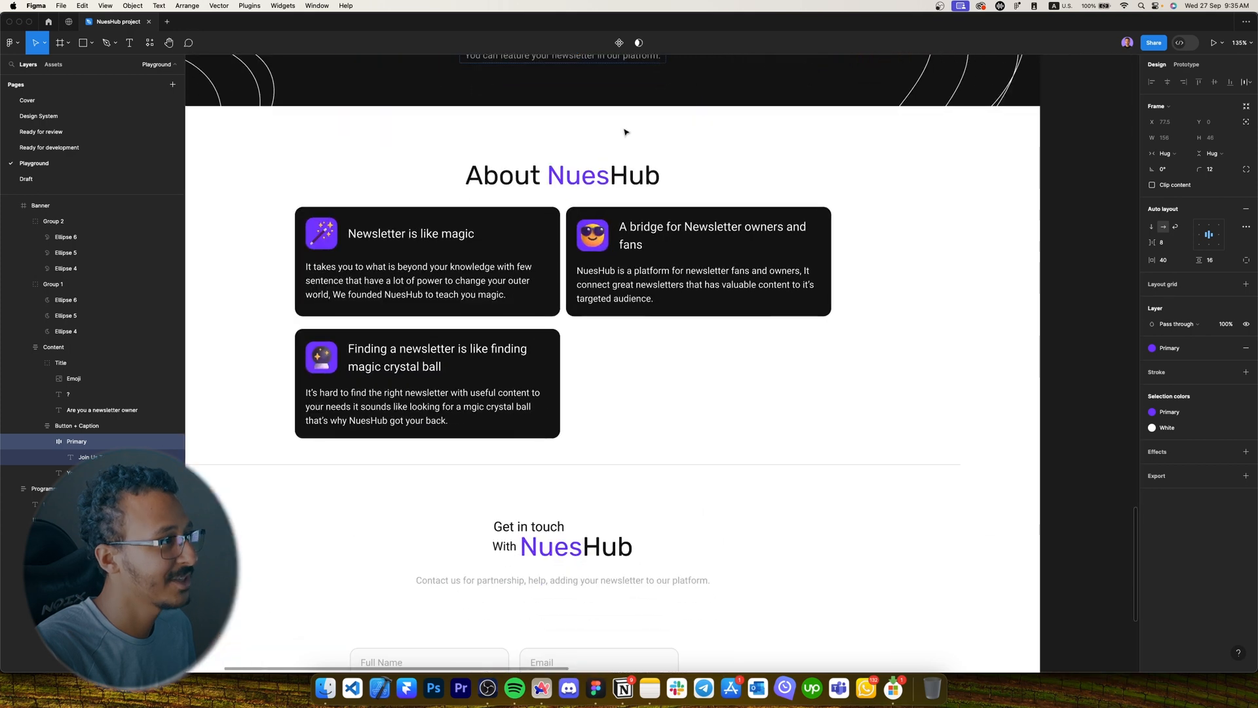
{"action": "scroll", "coordinate": [625, 133], "scroll_direction": "down", "scroll_amount": 5}
{"action": "left_click_drag", "start_coordinate": [593, 60], "coordinate": [362, 574]}
{"action": "scroll", "coordinate": [535, 593], "scroll_direction": "up", "scroll_amount": 8}
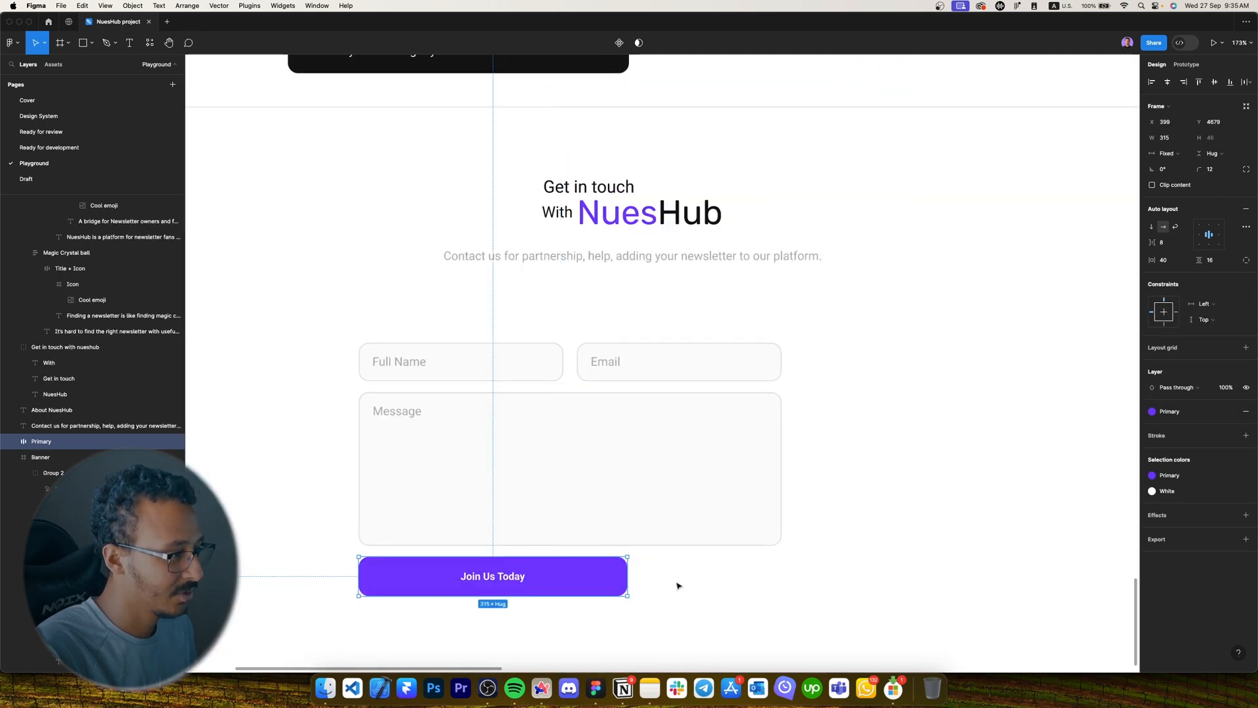
{"action": "left_click_drag", "start_coordinate": [629, 575], "coordinate": [781, 575]}
Change the copied button's label to Submit.
{"action": "scroll", "coordinate": [781, 575], "scroll_direction": "down", "scroll_amount": 1}
{"action": "scroll", "coordinate": [781, 575], "scroll_direction": "left", "scroll_amount": 1}
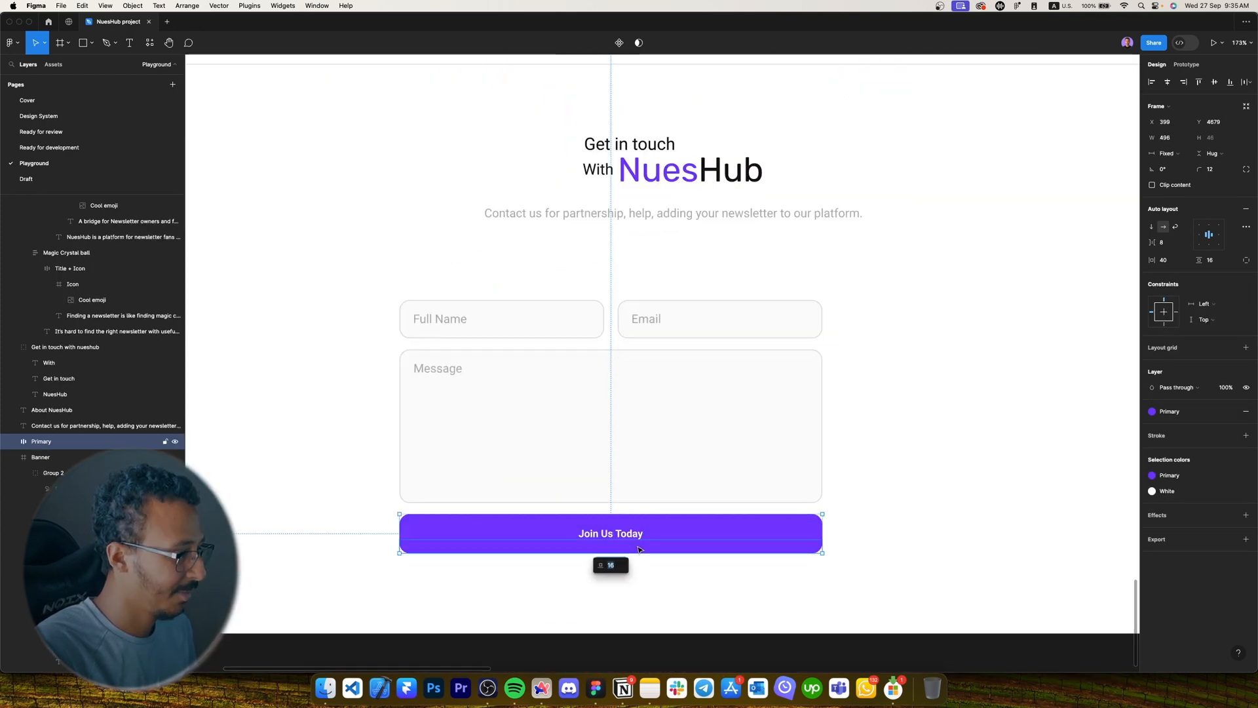
{"action": "double_click", "coordinate": [621, 533]}
{"action": "key", "text": "Caps_Lock"}
{"action": "type", "text": "S"}
{"action": "key", "text": "Caps_Lock"}
{"action": "type", "text": "ubmit"}
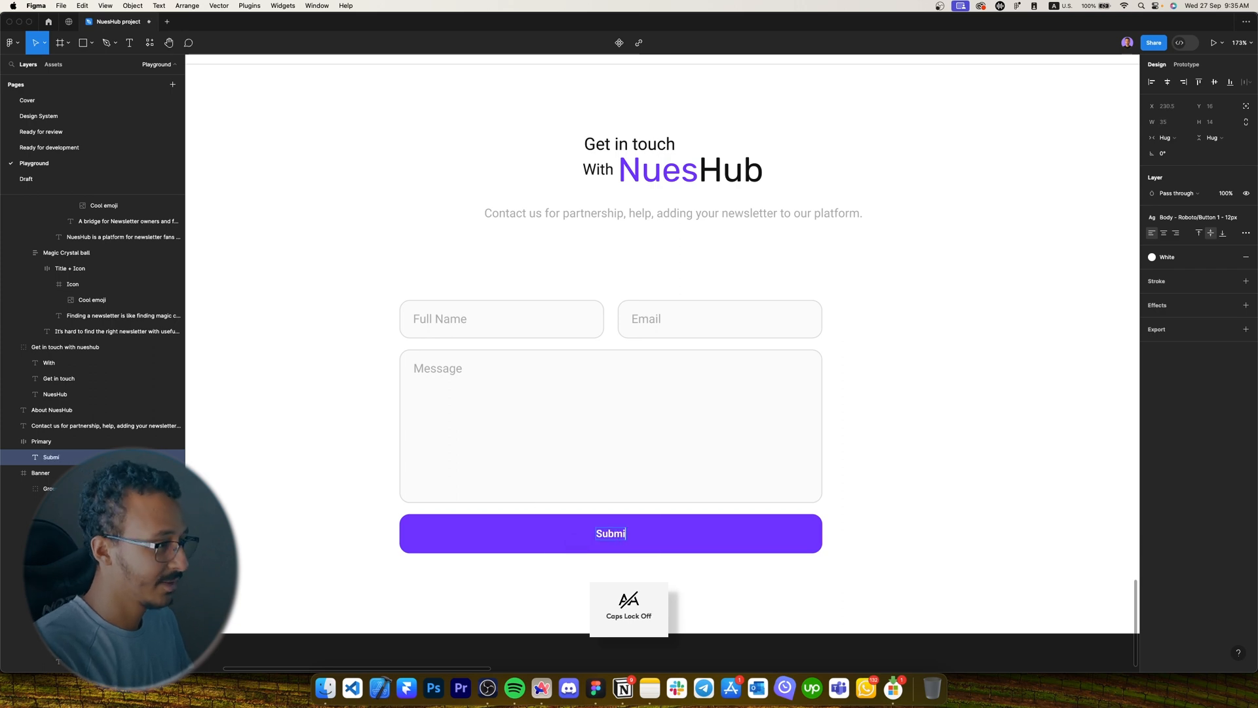
{"action": "key", "text": "Escape"}
Wrap Full Name and Email in an auto-layout frame, then wrap that with Message and Submit.
{"action": "left_click", "coordinate": [898, 533]}
{"action": "left_click_drag", "start_coordinate": [829, 599], "coordinate": [498, 285]}
{"action": "left_click_drag", "start_coordinate": [497, 285], "coordinate": [770, 336]}
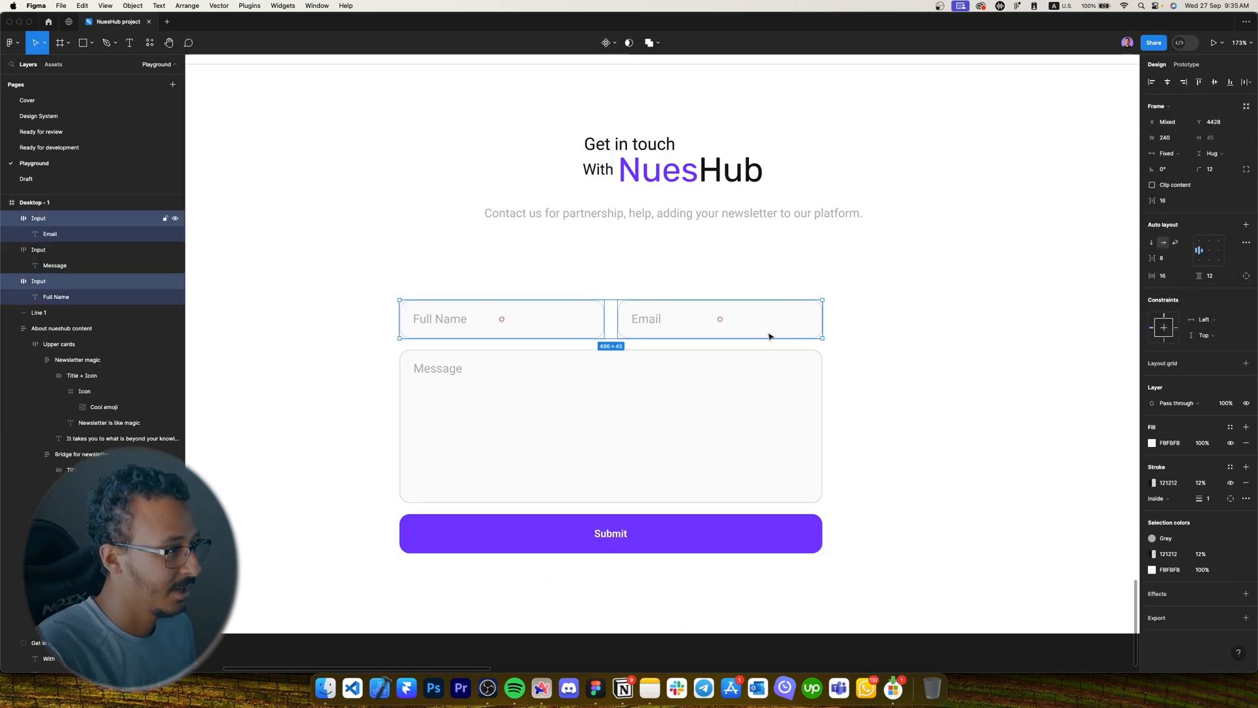
{"action": "key", "text": "shift+a"}
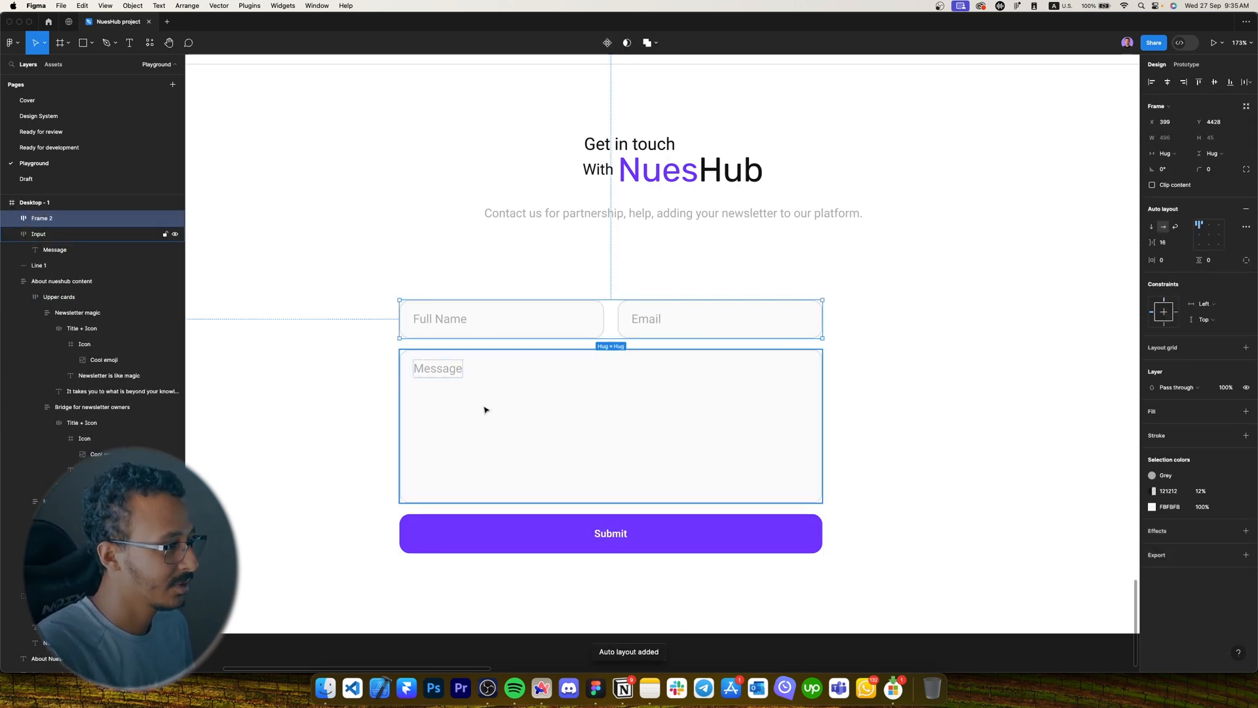
{"action": "left_click", "coordinate": [485, 409], "text": "shift"}
{"action": "left_click", "coordinate": [626, 528], "text": "shift"}
{"action": "key", "text": "shift+a"}
Name the layers Form, Upper-inputs, Message and BTN.
{"action": "double_click", "coordinate": [72, 222]}
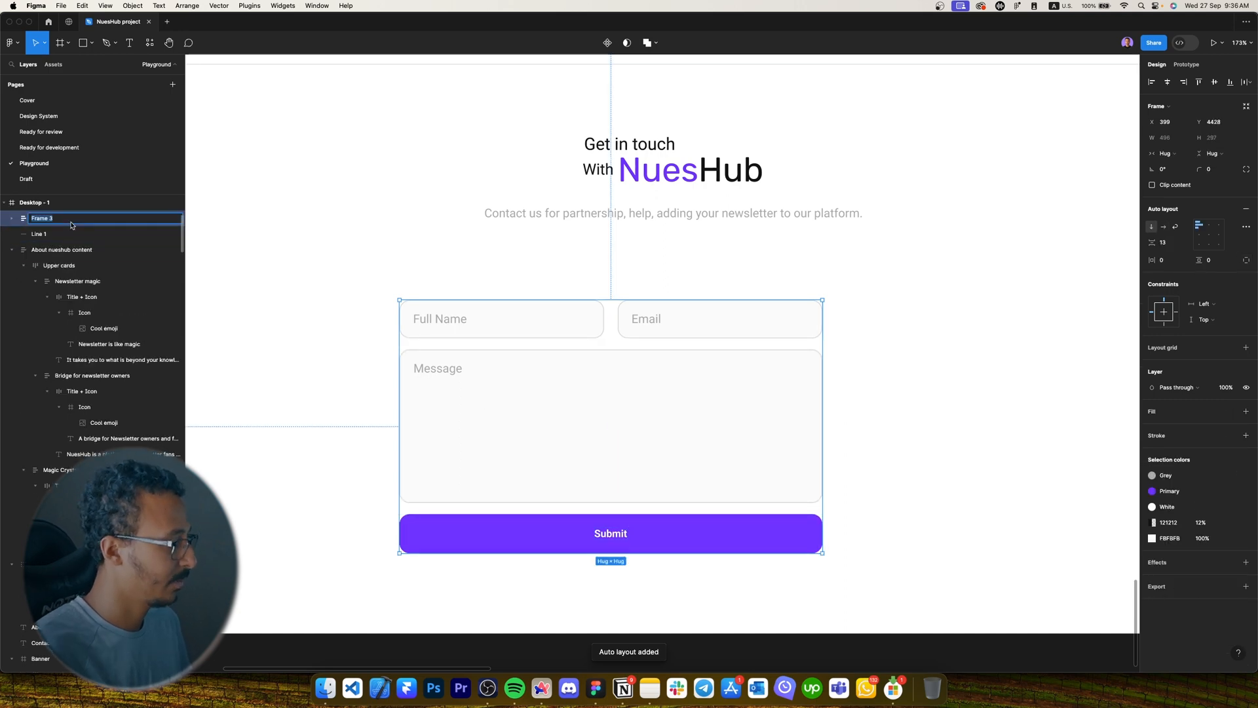
{"action": "type", "text": "Form"}
{"action": "key", "text": "Tab"}
{"action": "type", "text": "Upper"}
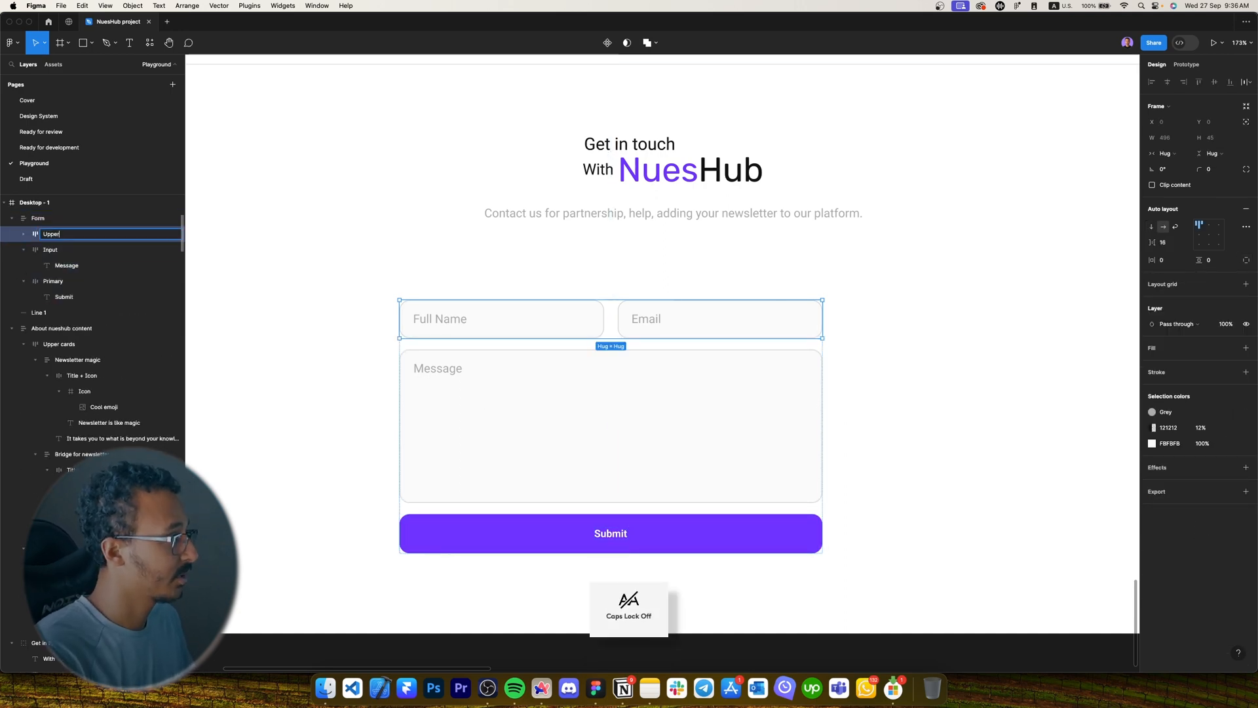
{"action": "type", "text": "-inputs"}
{"action": "key", "text": "Tab"}
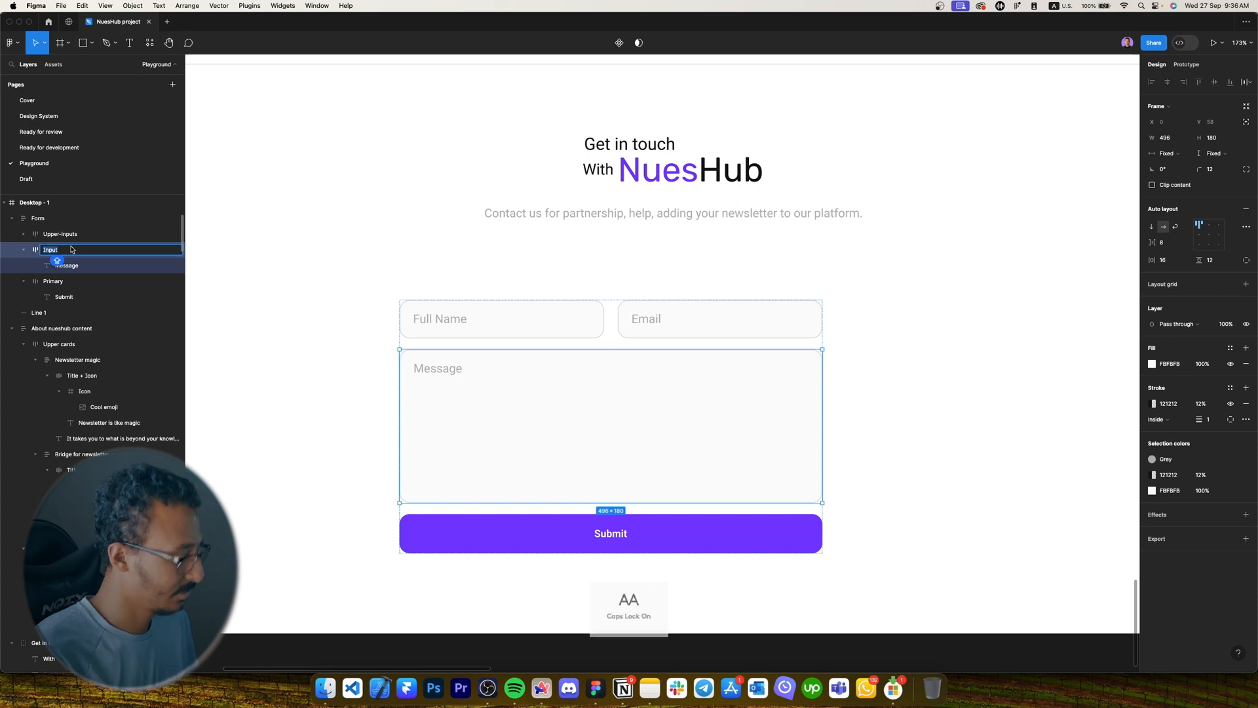
{"action": "type", "text": "Message"}
{"action": "key", "text": "Tab"}
{"action": "type", "text": "BTN"}
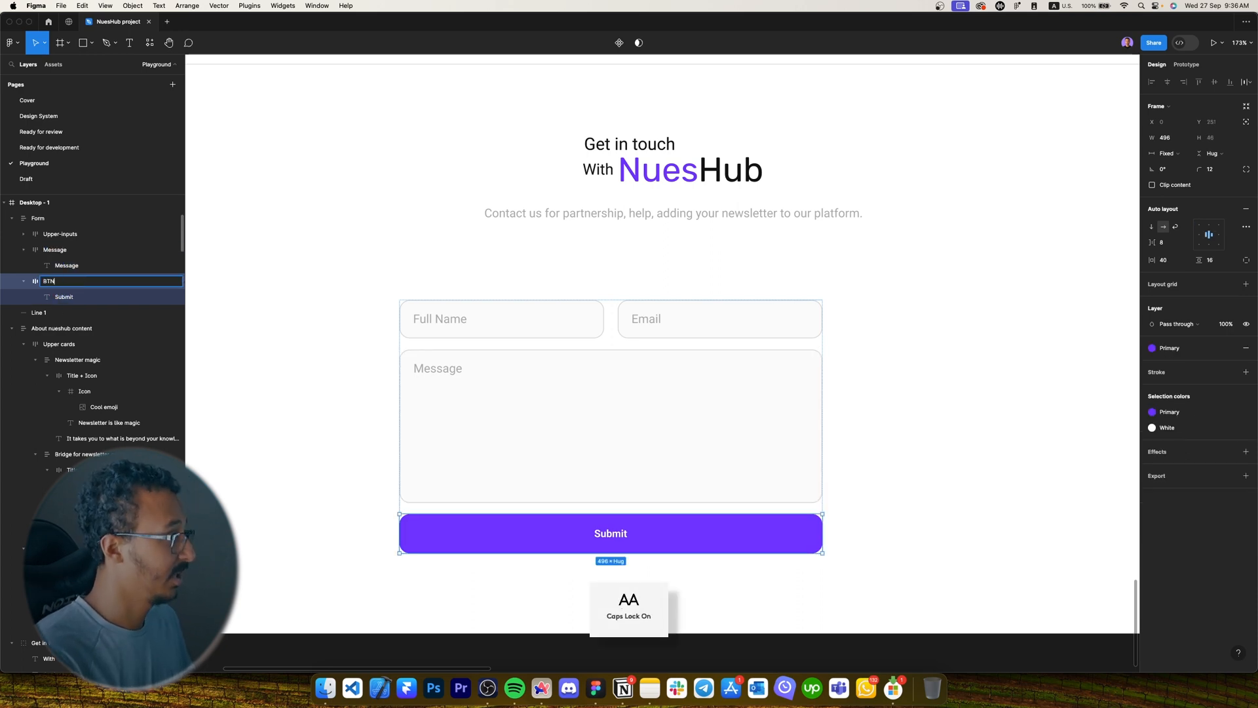
{"action": "key", "text": "Return"}
Centre the Form horizontally and nudge it up to sit 24 below the subtitle.
{"action": "left_click", "coordinate": [472, 164]}
{"action": "left_click_drag", "start_coordinate": [524, 380], "coordinate": [521, 378]}
{"action": "left_click", "coordinate": [1170, 82]}
{"action": "left_click_drag", "start_coordinate": [739, 361], "coordinate": [739, 315]}
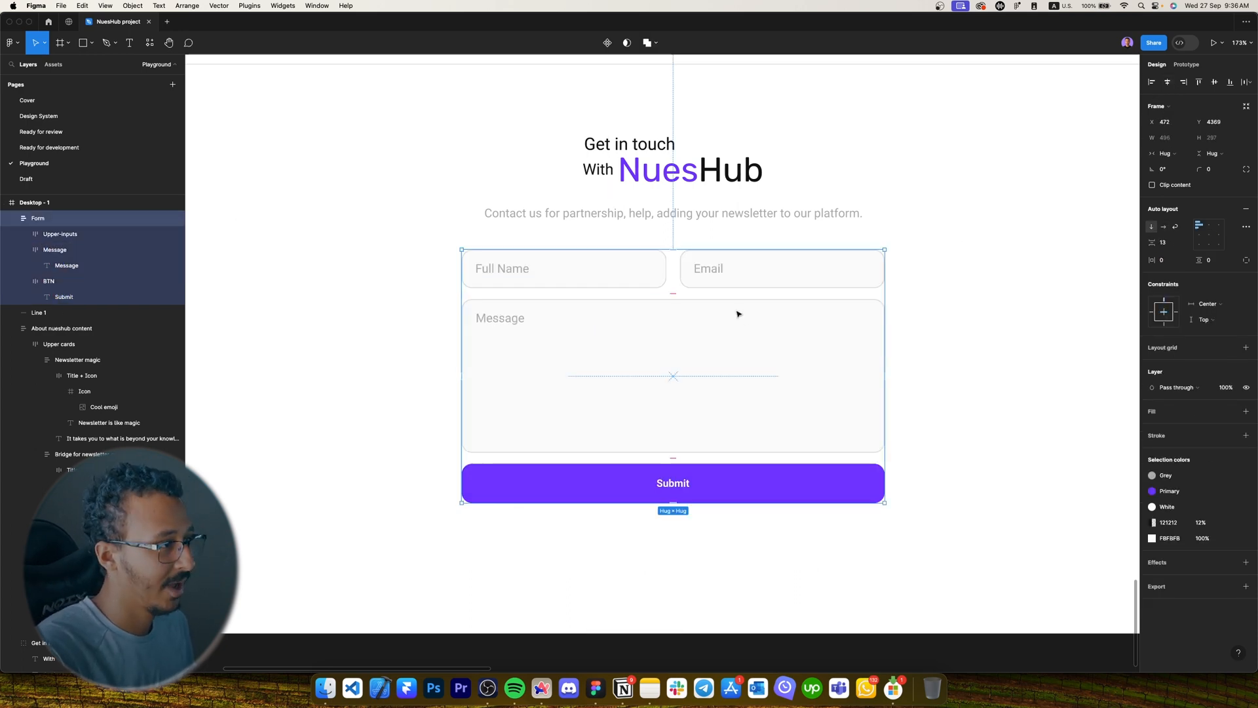
{"action": "key", "text": "alt"}
{"action": "key", "text": "Up"}
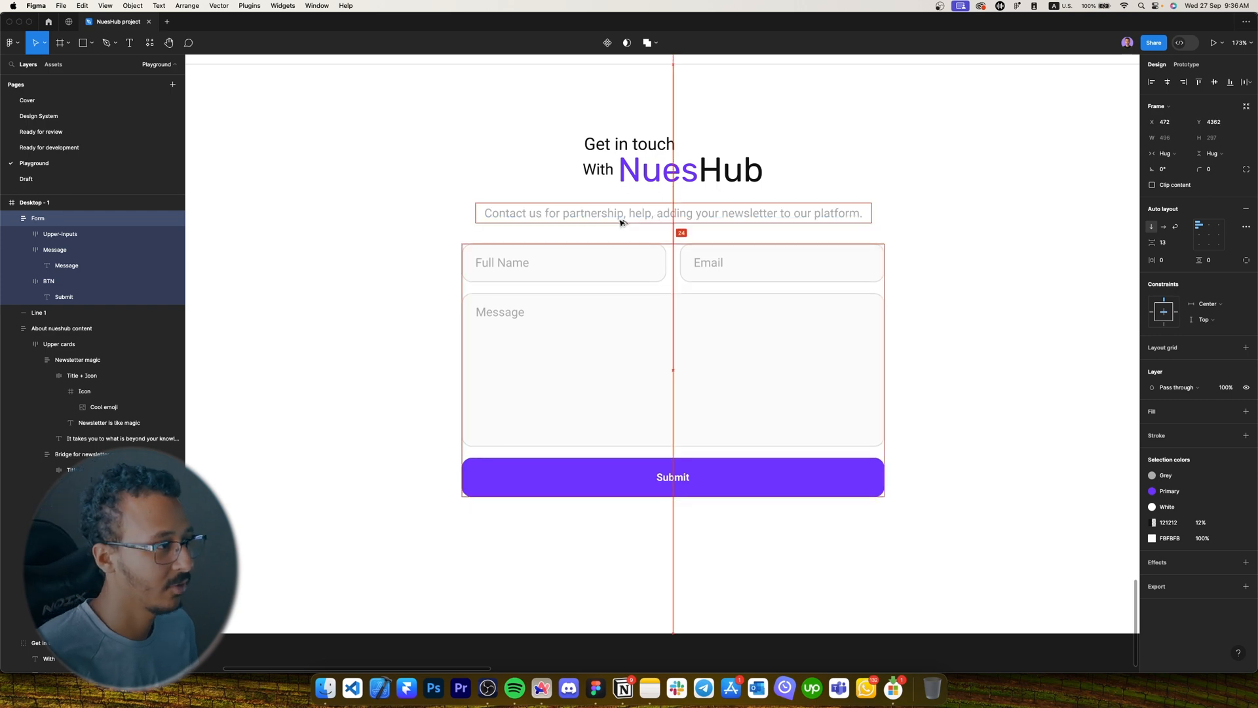
{"action": "scroll", "coordinate": [621, 242], "scroll_direction": "down", "scroll_amount": 3}
Delete the empty Frame 1 from the canvas.
{"action": "left_click", "coordinate": [908, 267]}
{"action": "scroll", "coordinate": [905, 288], "scroll_direction": "up", "scroll_amount": 2}
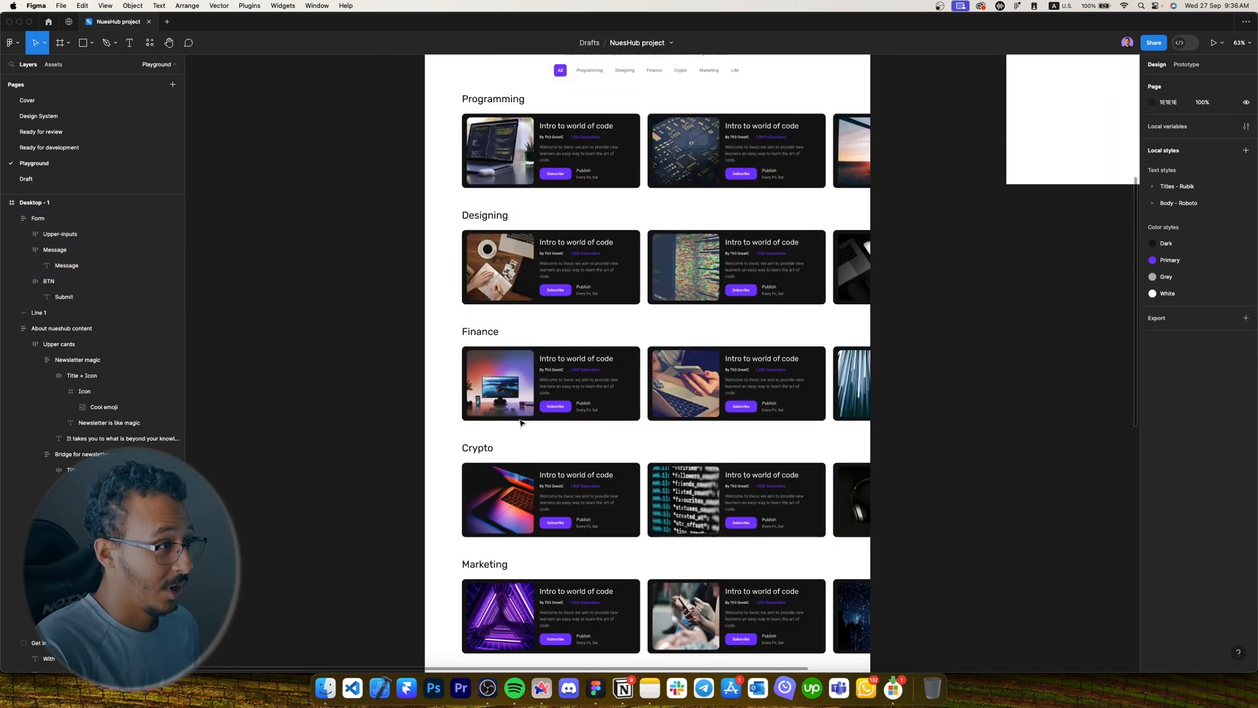
{"action": "scroll", "coordinate": [519, 421], "scroll_direction": "down", "scroll_amount": 2}
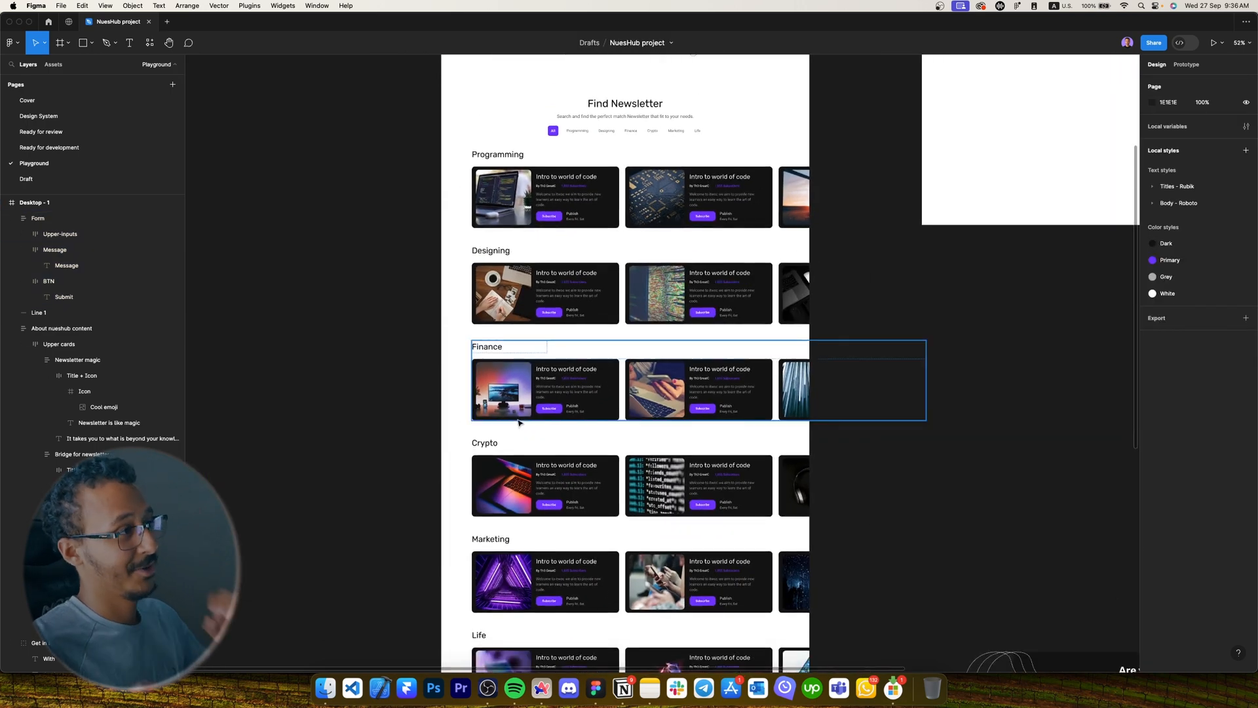
{"action": "scroll", "coordinate": [520, 424], "scroll_direction": "up", "scroll_amount": 3}
{"action": "scroll", "coordinate": [520, 423], "scroll_direction": "up", "scroll_amount": 5}
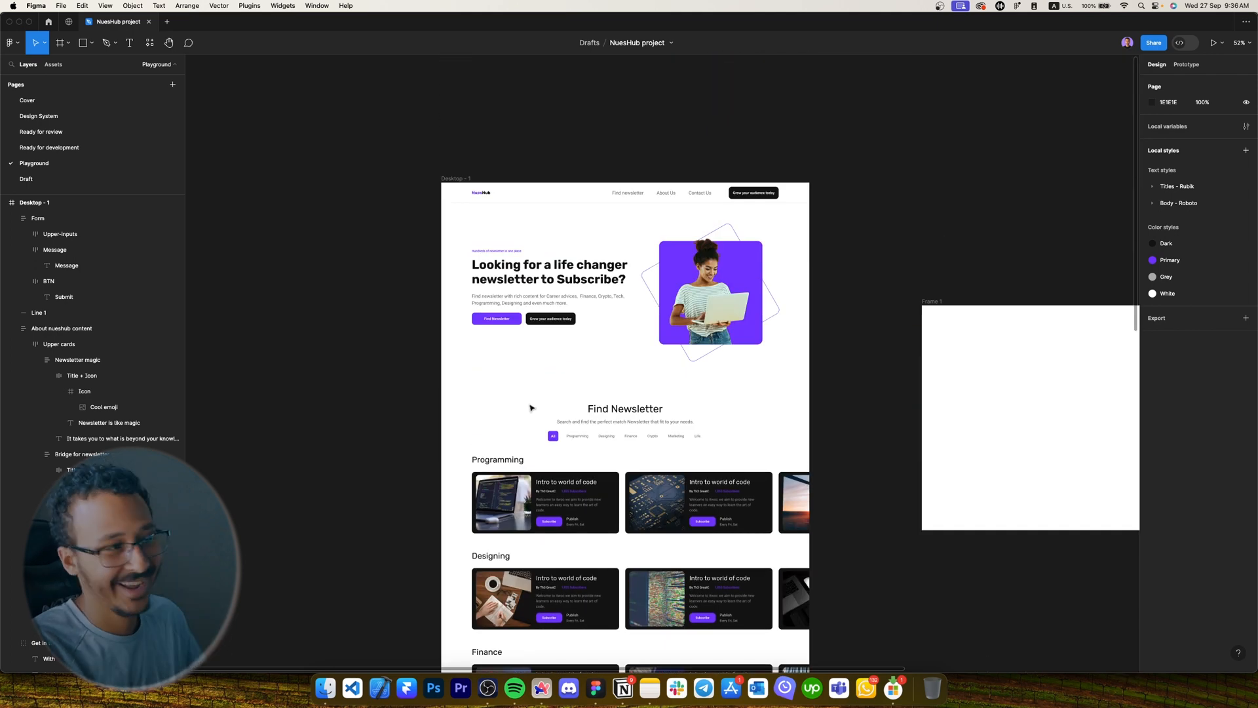
{"action": "left_click", "coordinate": [994, 393]}
{"action": "scroll", "coordinate": [994, 393], "scroll_direction": "right", "scroll_amount": 4}
{"action": "key", "text": "Delete"}
{"action": "scroll", "coordinate": [870, 230], "scroll_direction": "down", "scroll_amount": 15}
{"action": "left_click", "coordinate": [779, 473]}
{"action": "scroll", "coordinate": [773, 404], "scroll_direction": "down", "scroll_amount": 2}
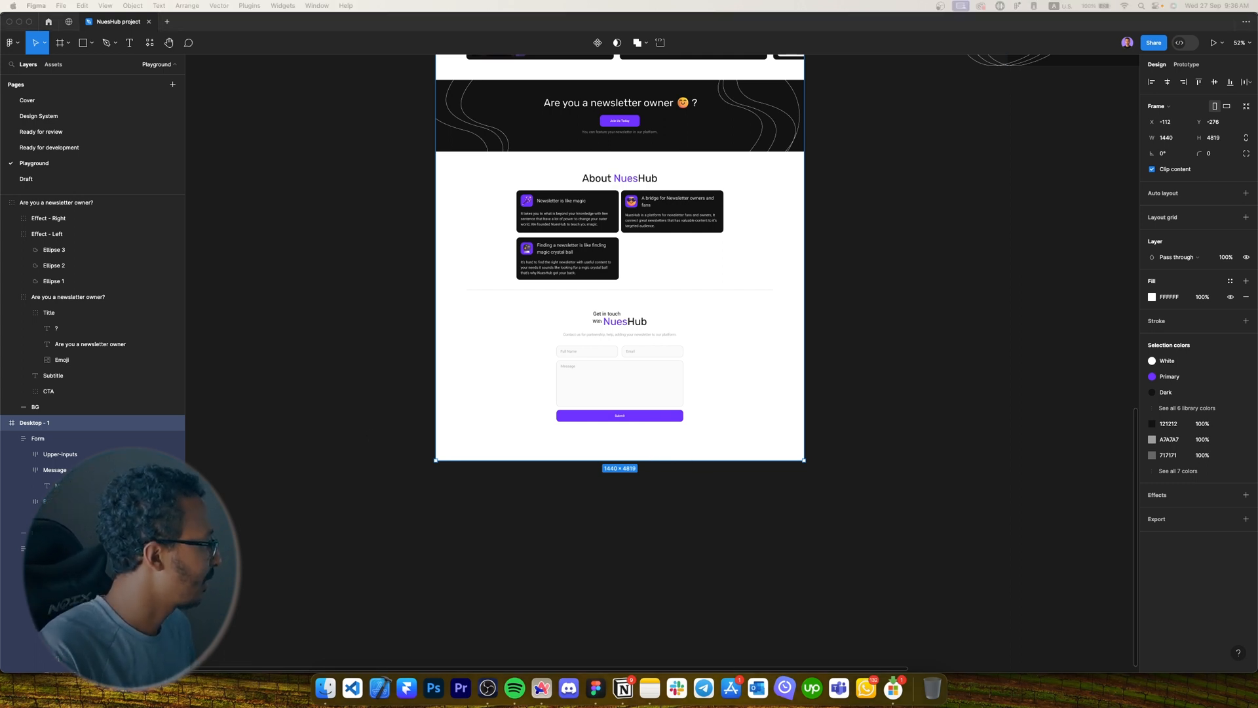
Paste the reference footer onto empty canvas and draw a frame around it.
{"action": "left_click", "coordinate": [315, 420]}
{"action": "key", "text": "super+v"}
{"action": "scroll", "coordinate": [455, 233], "scroll_direction": "up", "scroll_amount": 4}
{"action": "scroll", "coordinate": [455, 233], "scroll_direction": "right", "scroll_amount": 4}
{"action": "left_click_drag", "start_coordinate": [352, 96], "coordinate": [735, 557]}
{"action": "left_click_drag", "start_coordinate": [735, 558], "coordinate": [761, 552]}
{"action": "left_click_drag", "start_coordinate": [464, 346], "coordinate": [1095, 521]}
{"action": "left_click_drag", "start_coordinate": [1096, 522], "coordinate": [1125, 539]}
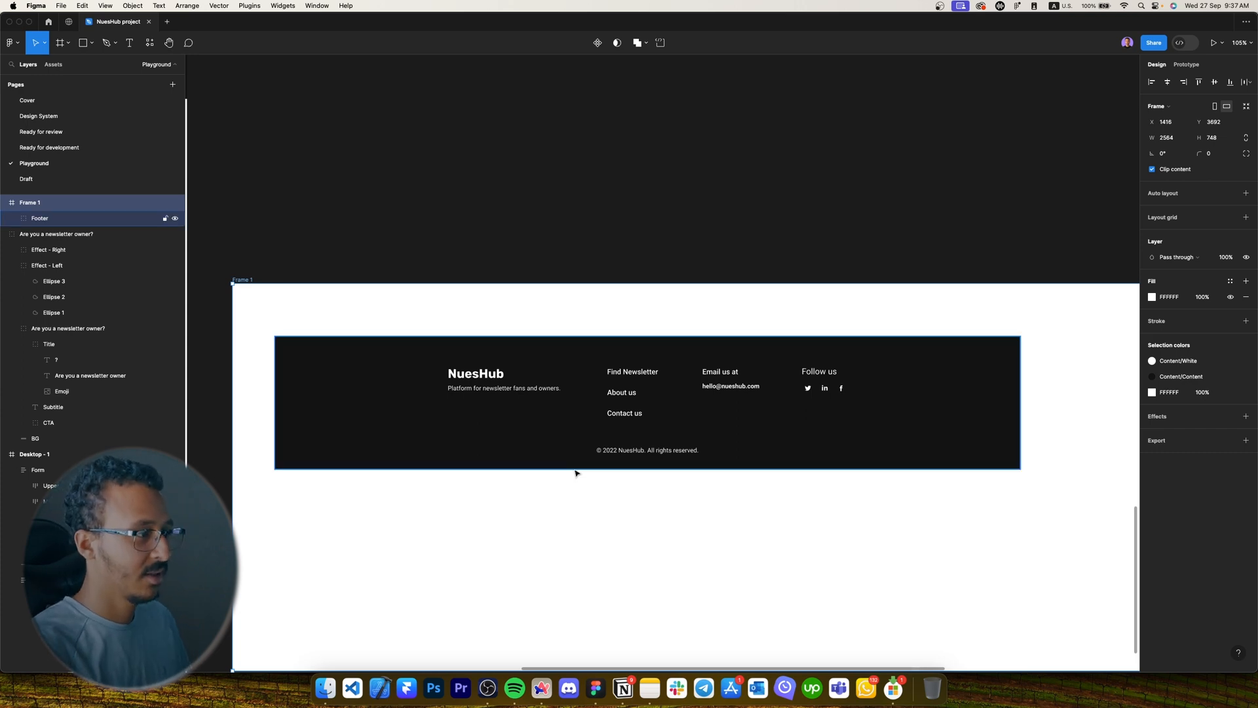
Lengthen the Desktop - 1 frame downward to 5304 tall.
{"action": "scroll", "coordinate": [584, 467], "scroll_direction": "down", "scroll_amount": 4}
{"action": "left_click_drag", "start_coordinate": [429, 501], "coordinate": [596, 413]}
{"action": "left_click_drag", "start_coordinate": [433, 424], "coordinate": [520, 377]}
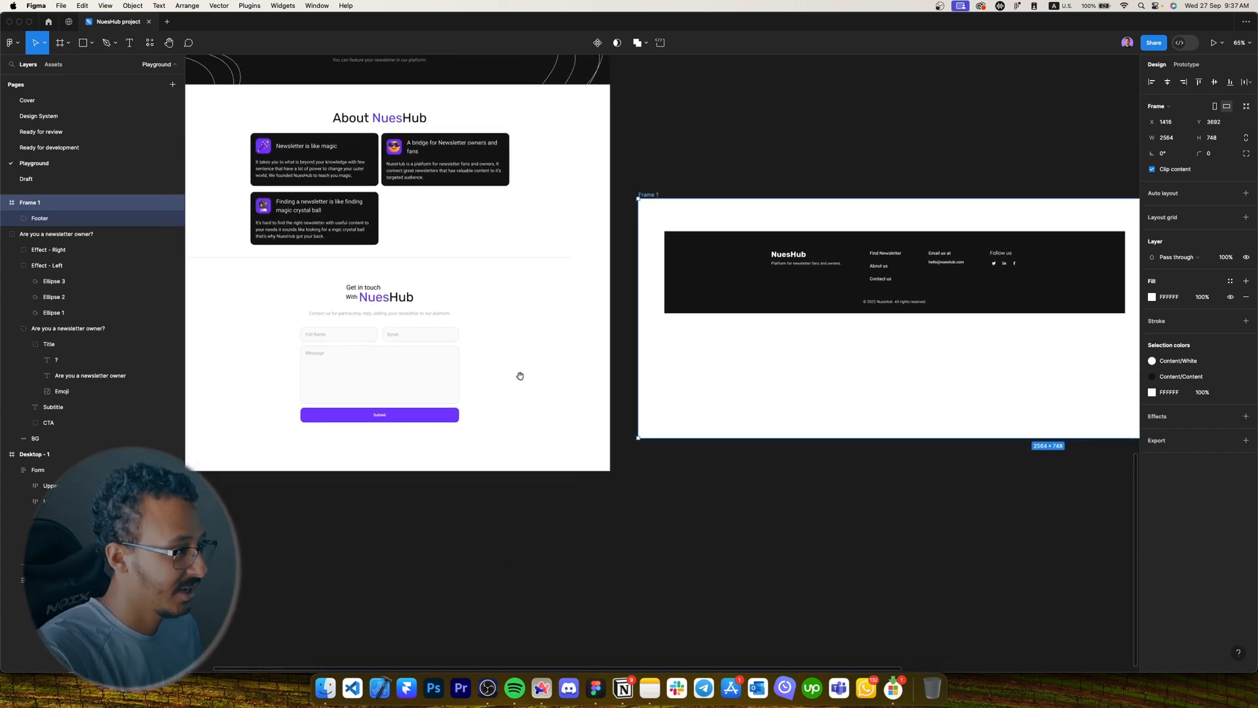
{"action": "left_click", "coordinate": [498, 404]}
{"action": "mouse_move", "coordinate": [485, 435]}
{"action": "left_mouse_down"}
{"action": "mouse_move", "coordinate": [542, 395]}
{"action": "mouse_move", "coordinate": [593, 668]}
{"action": "mouse_move", "coordinate": [604, 381]}
{"action": "mouse_move", "coordinate": [603, 407]}
{"action": "left_mouse_up"}
Draw a 1440×400 frame below the form, centre it and fill it with the Dark style.
{"action": "scroll", "coordinate": [465, 301], "scroll_direction": "up", "scroll_amount": 2}
{"action": "scroll", "coordinate": [466, 300], "scroll_direction": "left", "scroll_amount": 3}
{"action": "key", "text": "f"}
{"action": "left_click_drag", "start_coordinate": [314, 278], "coordinate": [720, 353]}
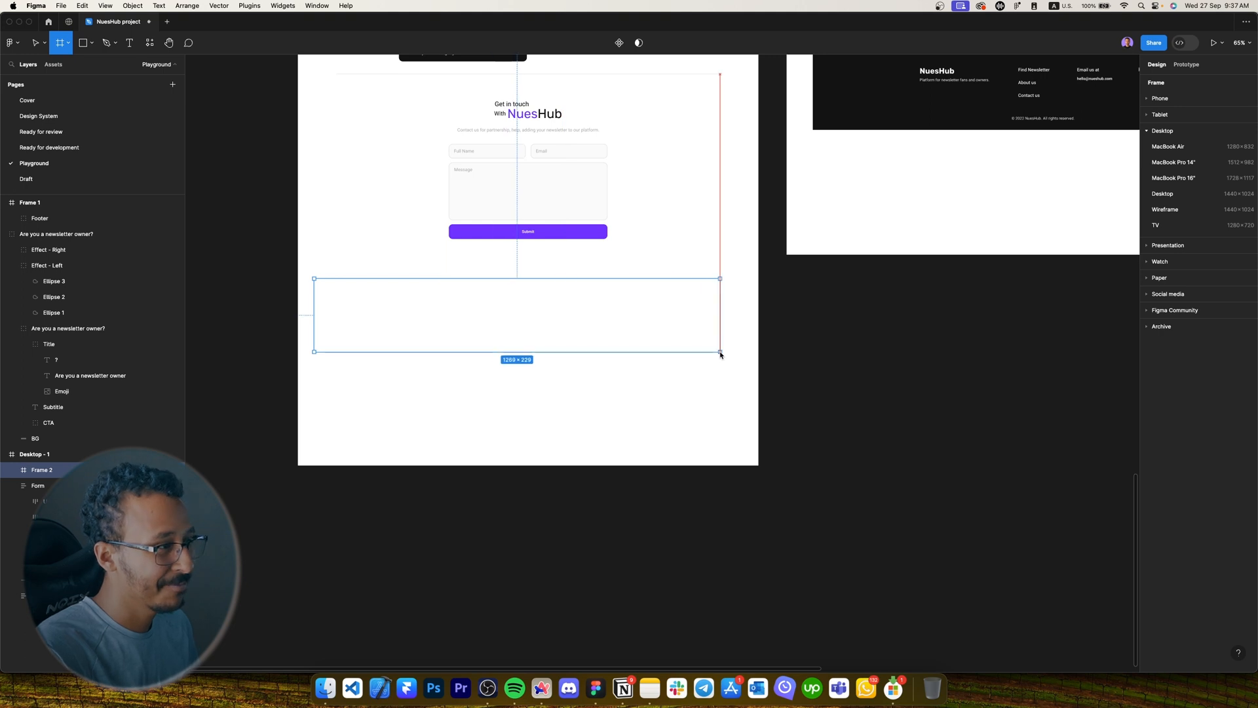
{"action": "left_click", "coordinate": [1170, 138]}
{"action": "type", "text": "1440"}
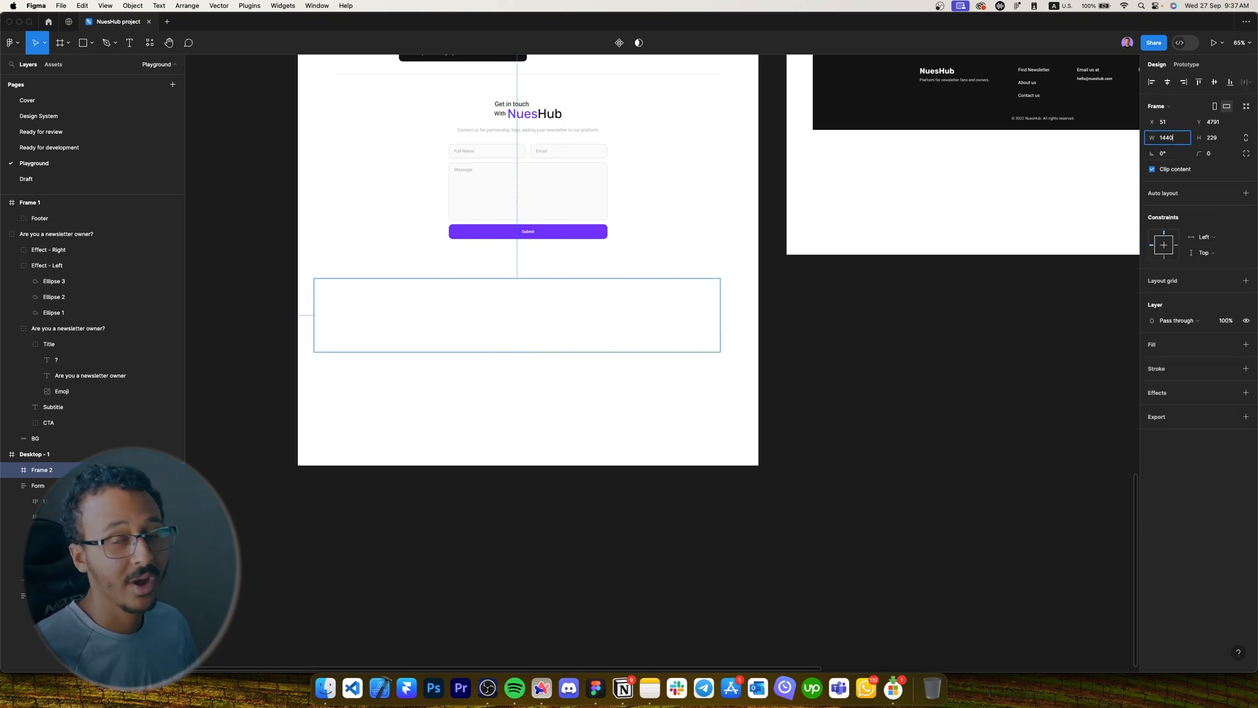
{"action": "key", "text": "Return"}
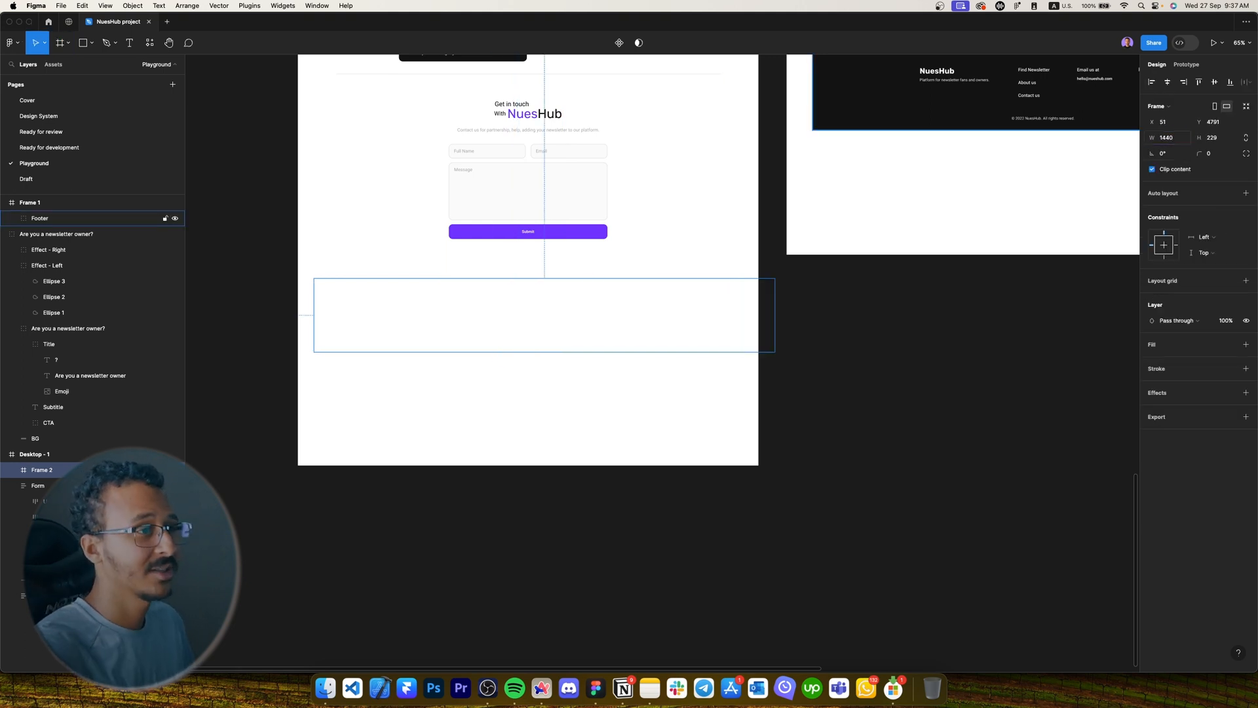
{"action": "left_click", "coordinate": [1222, 142]}
{"action": "type", "text": "4"}
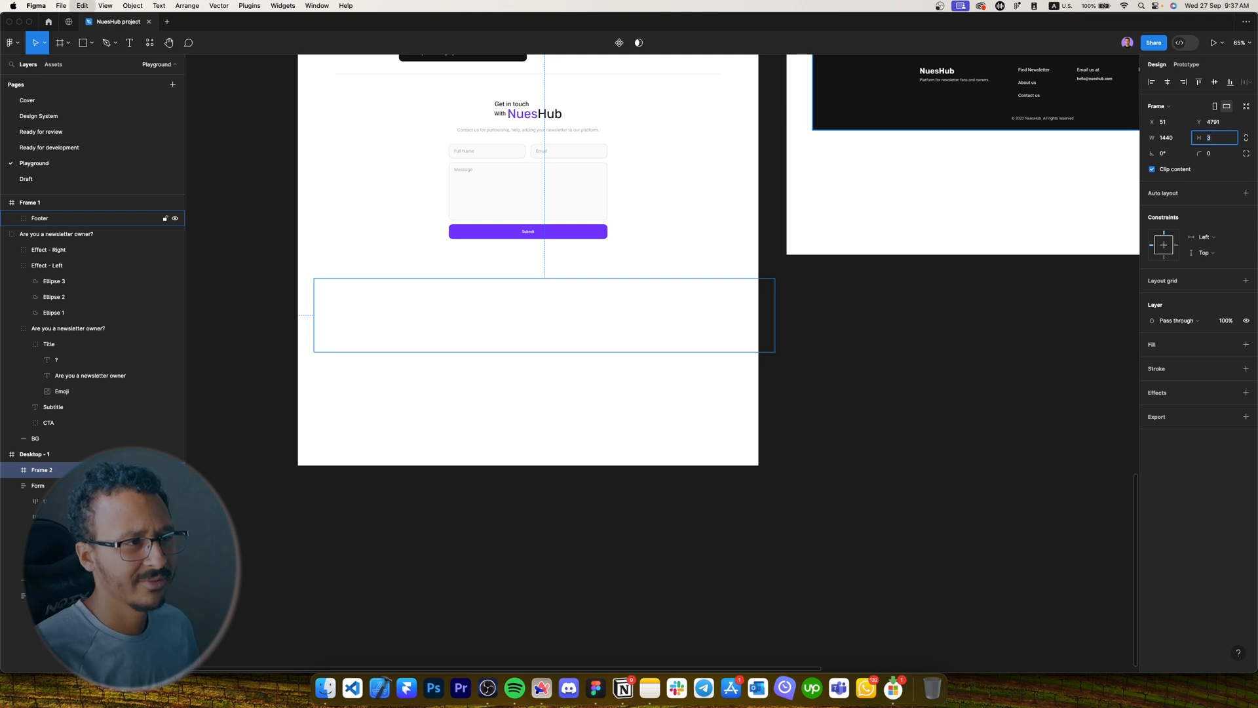
{"action": "type", "text": "00"}
{"action": "key", "text": "Return"}
{"action": "left_click_drag", "start_coordinate": [585, 370], "coordinate": [579, 372]}
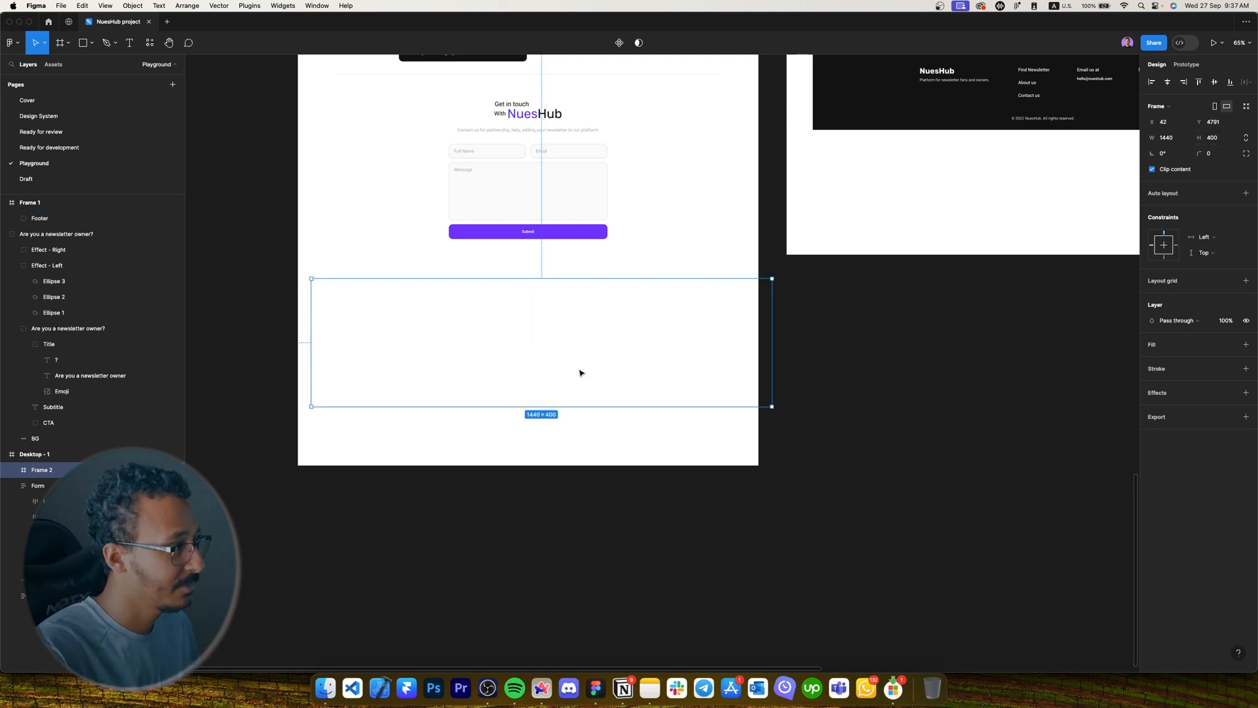
{"action": "left_click", "coordinate": [1168, 81]}
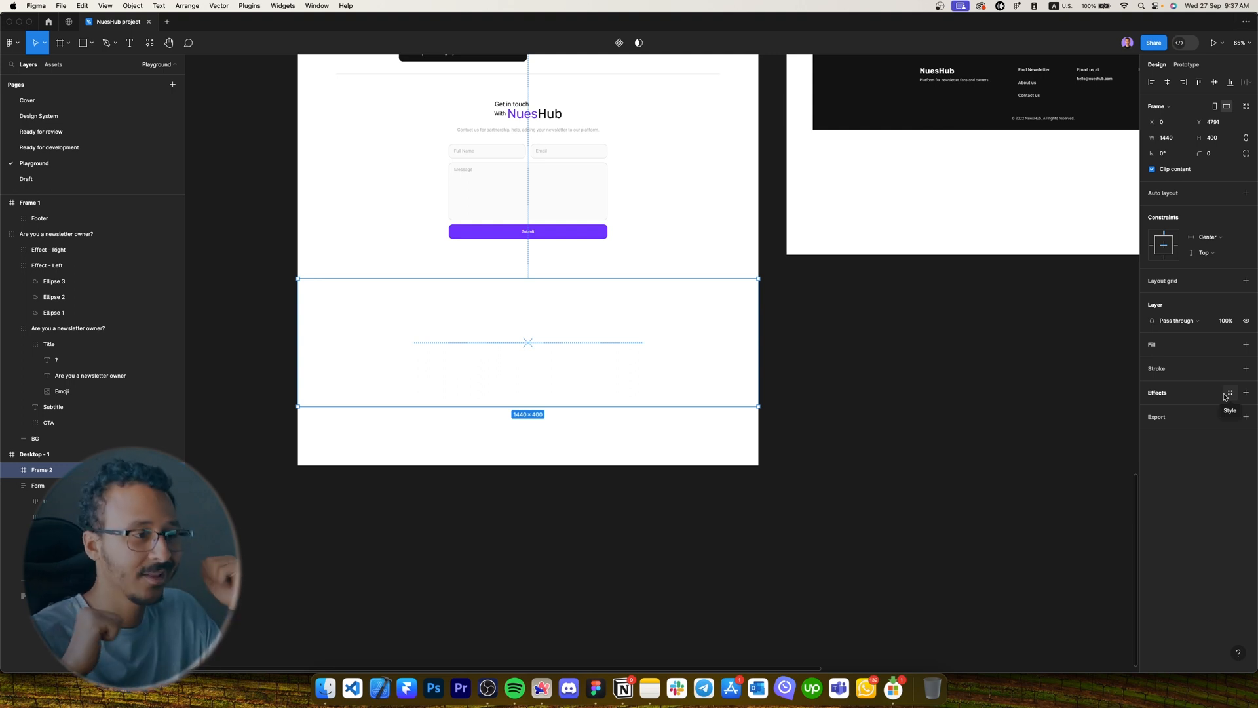
{"action": "left_click", "coordinate": [1231, 344]}
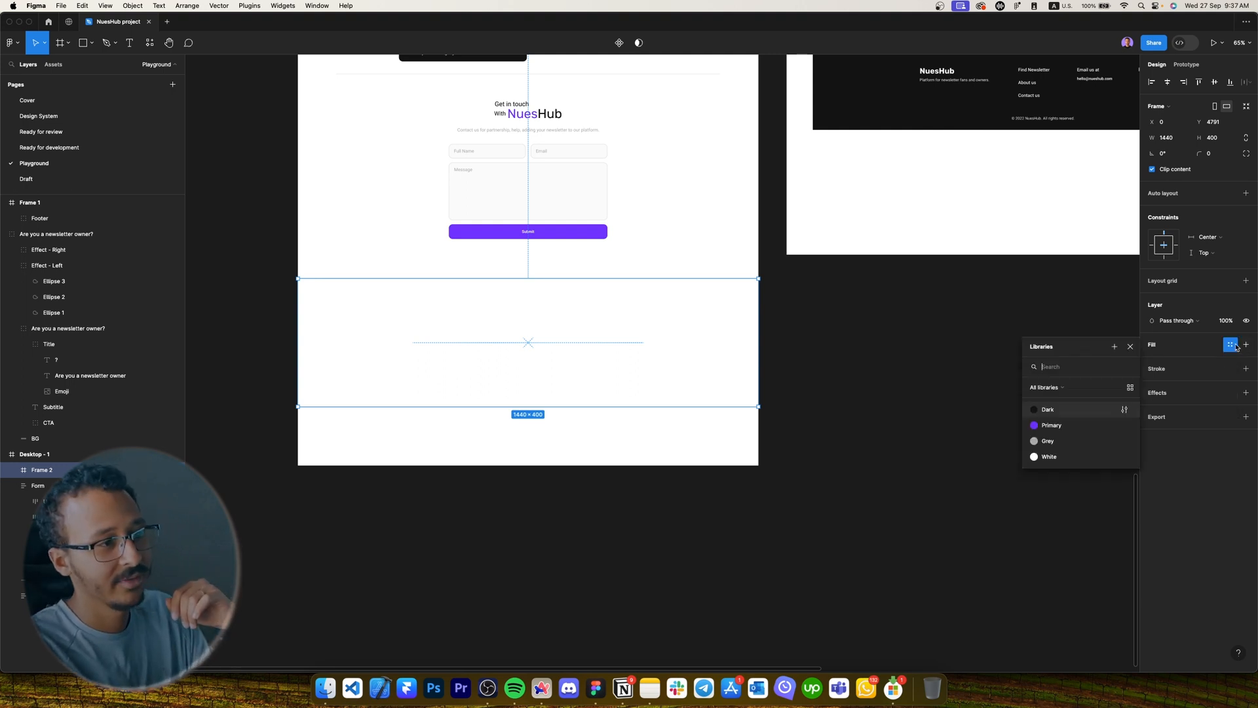
{"action": "left_click", "coordinate": [1048, 410]}
Copy the NuesHub heading into the dark footer, colour it white and apply the H4 style.
{"action": "scroll", "coordinate": [442, 374], "scroll_direction": "up", "scroll_amount": 5}
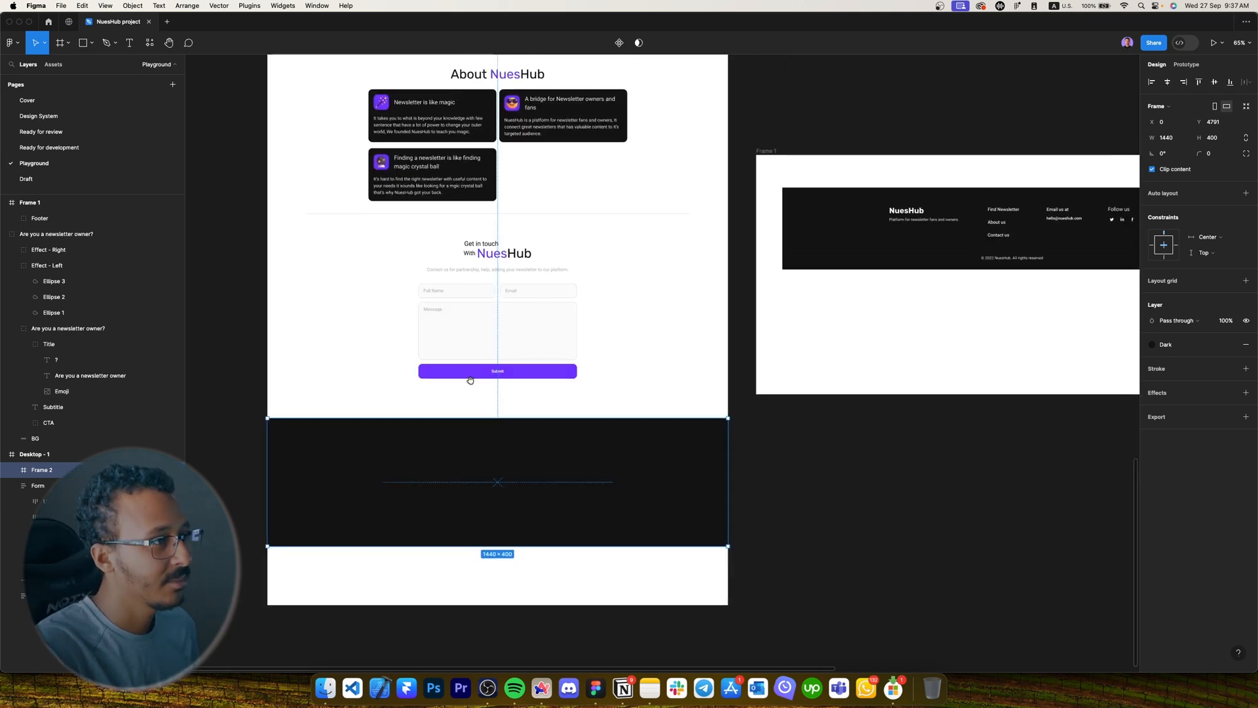
{"action": "left_click", "coordinate": [511, 254], "text": "super"}
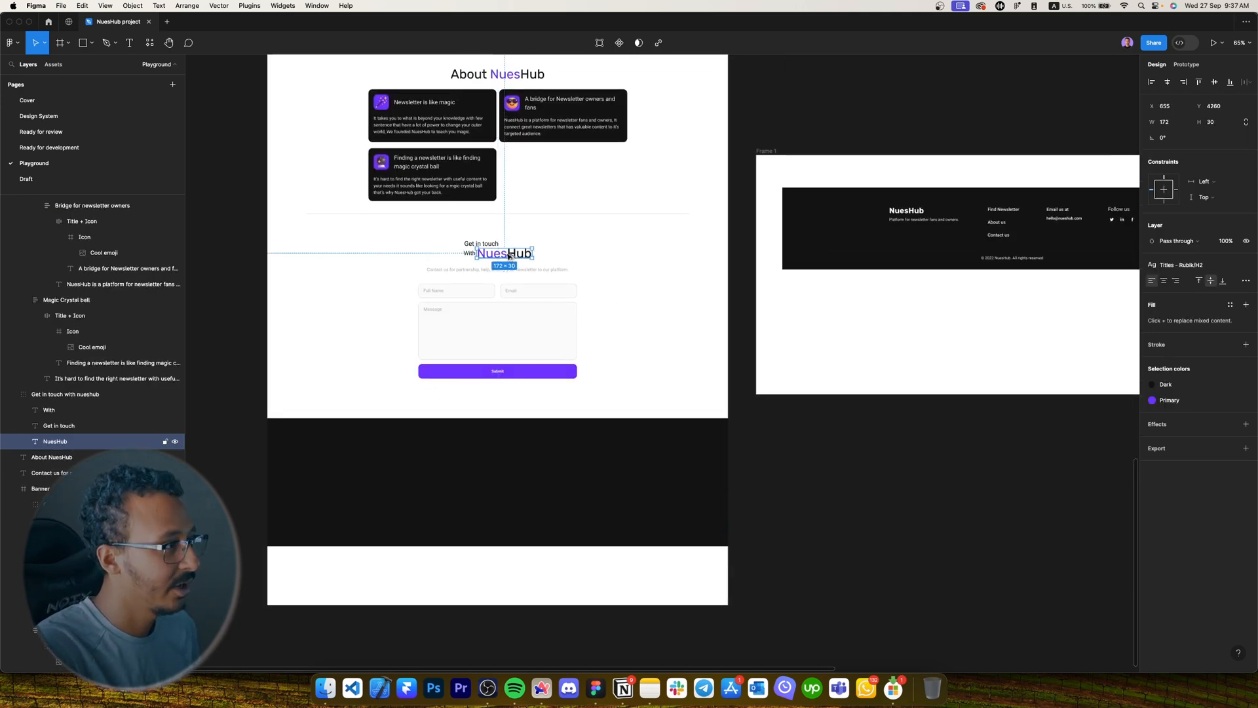
{"action": "left_click_drag", "start_coordinate": [511, 254], "coordinate": [325, 451], "text": "alt"}
{"action": "left_click", "coordinate": [1197, 384]}
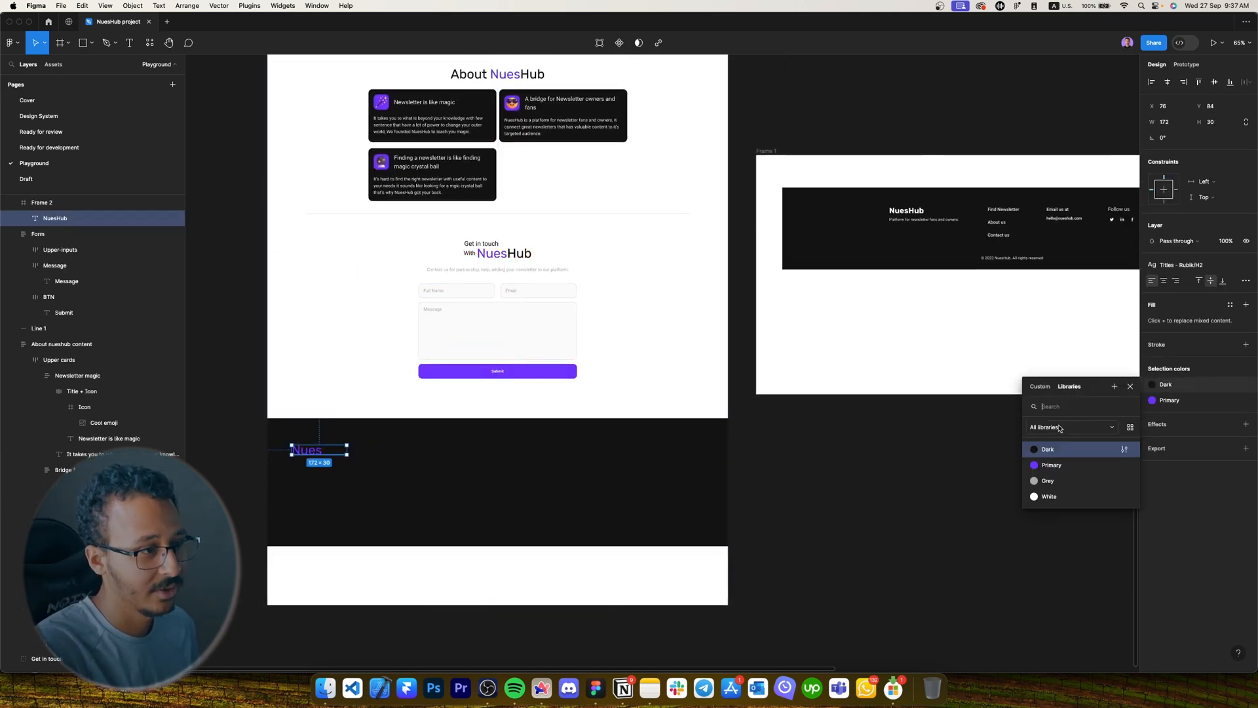
{"action": "left_click", "coordinate": [1048, 496]}
{"action": "left_click", "coordinate": [1179, 400]}
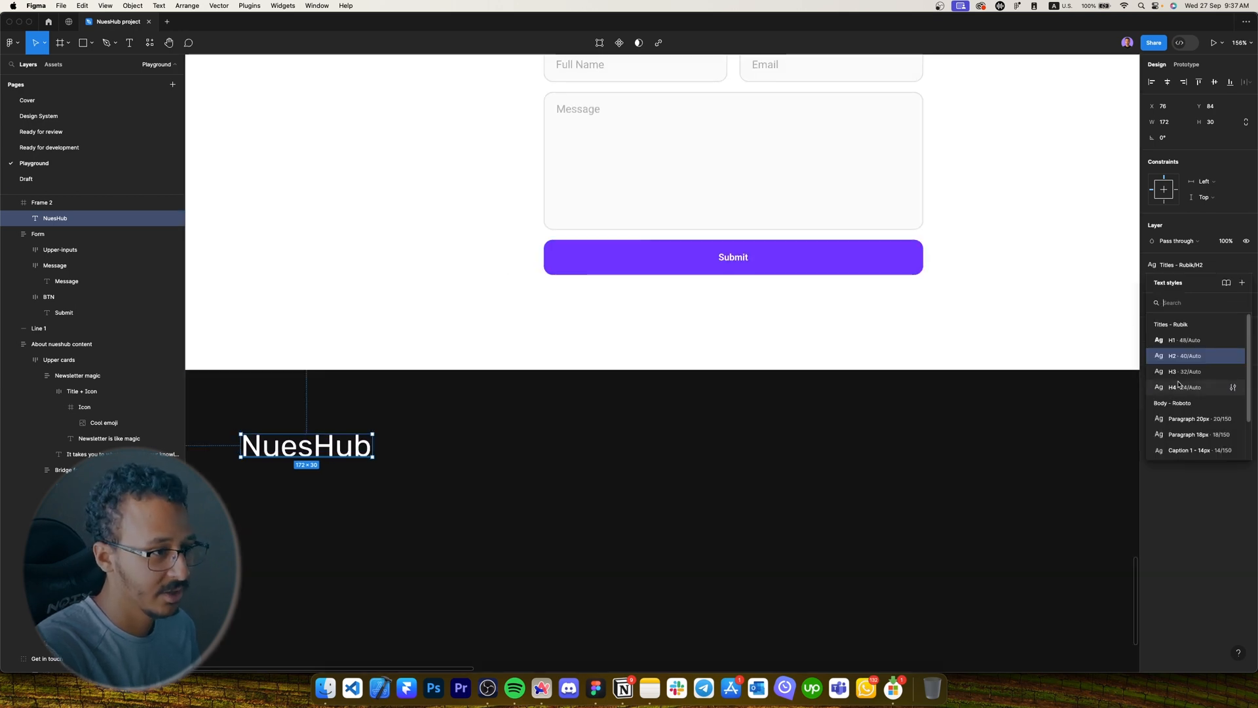
{"action": "left_click", "coordinate": [1182, 386]}
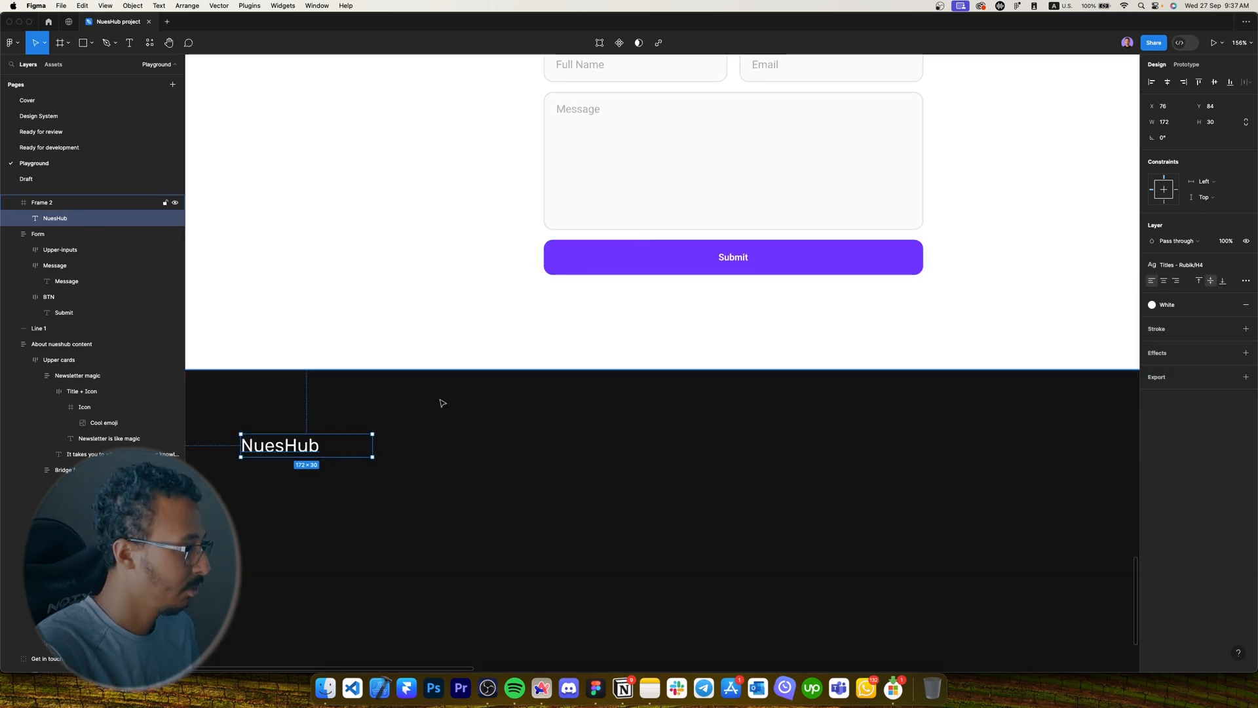
Place the pasted tagline text beneath NuesHub in the footer.
{"action": "scroll", "coordinate": [437, 398], "scroll_direction": "down", "scroll_amount": 5}
{"action": "left_click", "coordinate": [492, 237]}
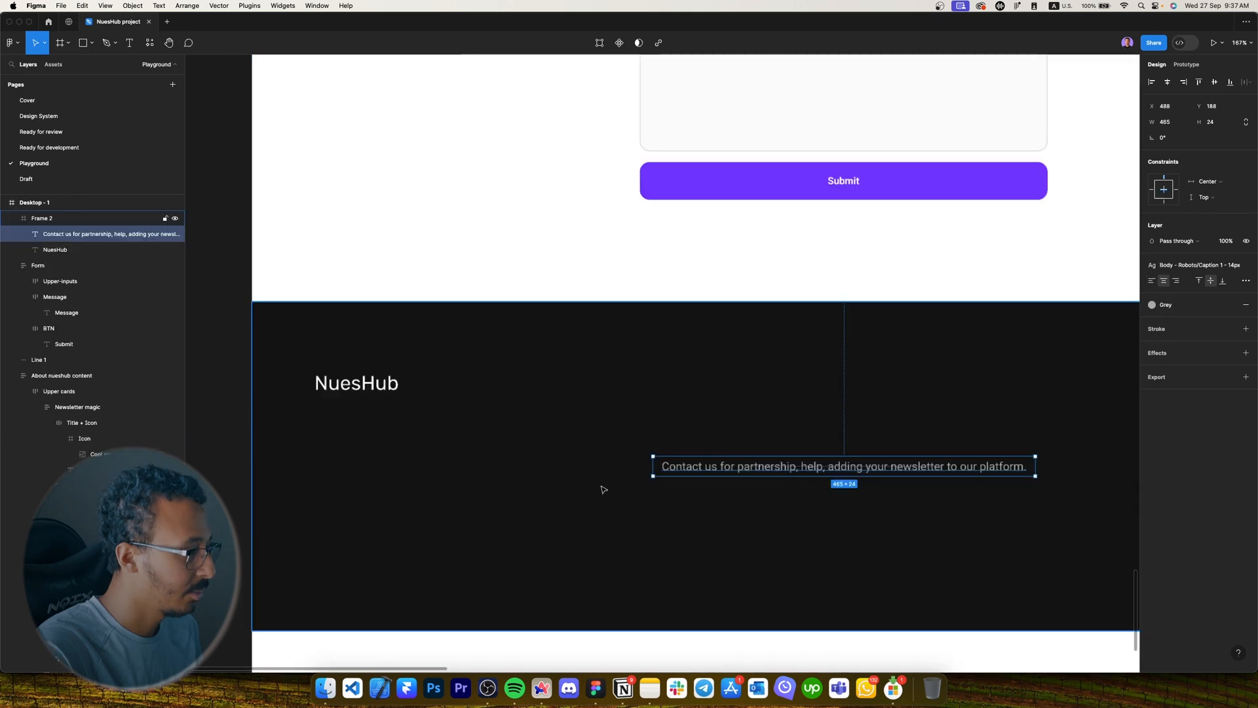
{"action": "left_click_drag", "start_coordinate": [736, 466], "coordinate": [380, 410]}
{"action": "scroll", "coordinate": [370, 399], "scroll_direction": "down", "scroll_amount": 5}
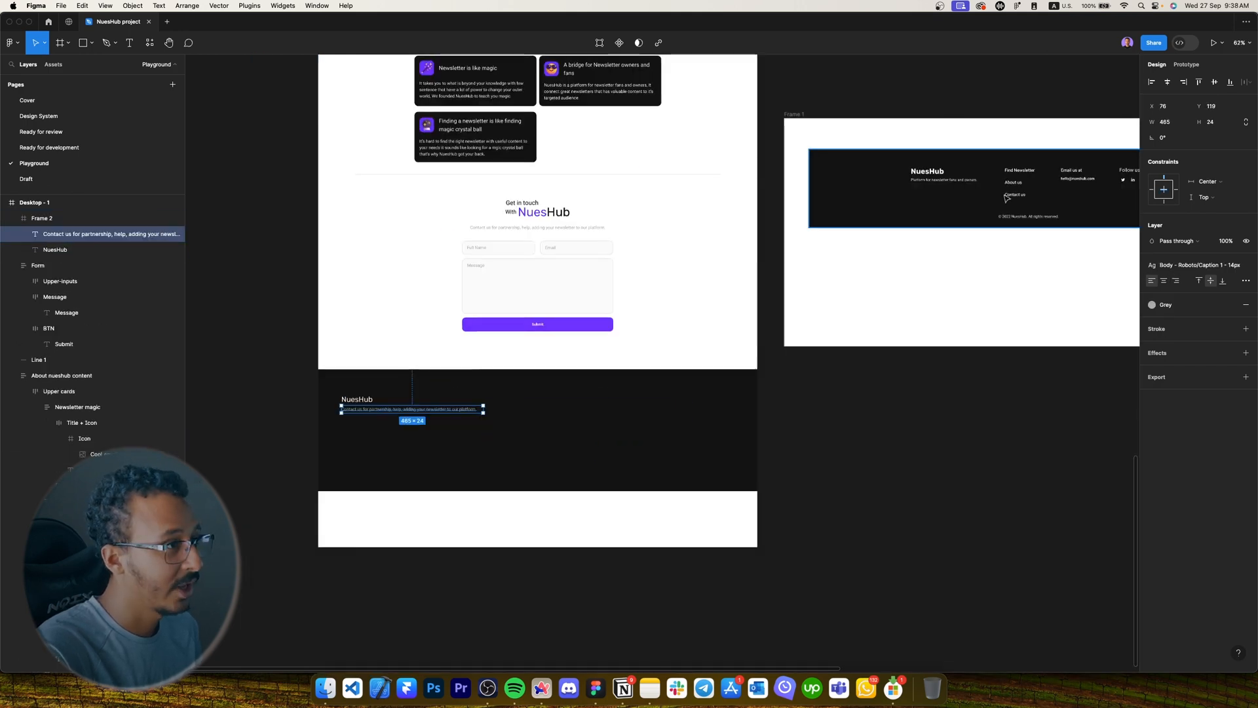
{"action": "scroll", "coordinate": [878, 181], "scroll_direction": "up", "scroll_amount": 4}
Style the tagline with Caption 2 - 12px at 60% opacity.
{"action": "left_click", "coordinate": [981, 189], "text": "super"}
{"action": "double_click", "coordinate": [982, 189]}
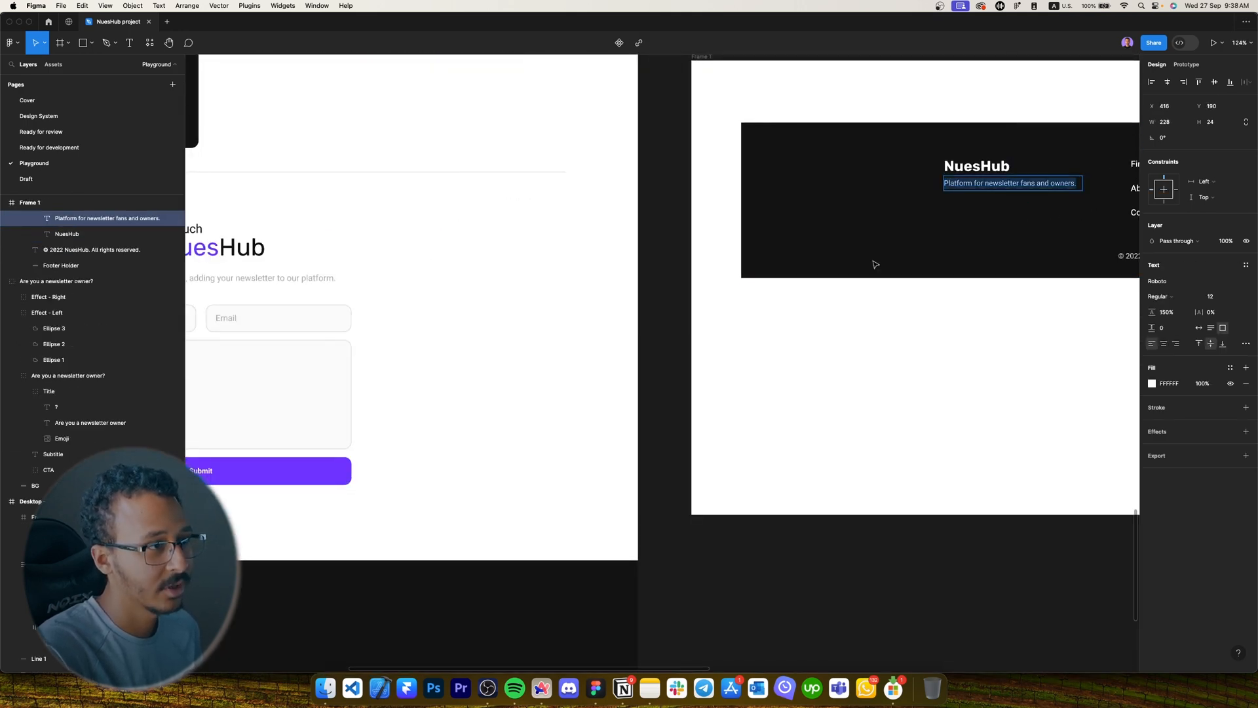
{"action": "scroll", "coordinate": [874, 263], "scroll_direction": "down", "scroll_amount": 5}
{"action": "scroll", "coordinate": [618, 359], "scroll_direction": "up", "scroll_amount": 7}
{"action": "left_click", "coordinate": [1182, 337]}
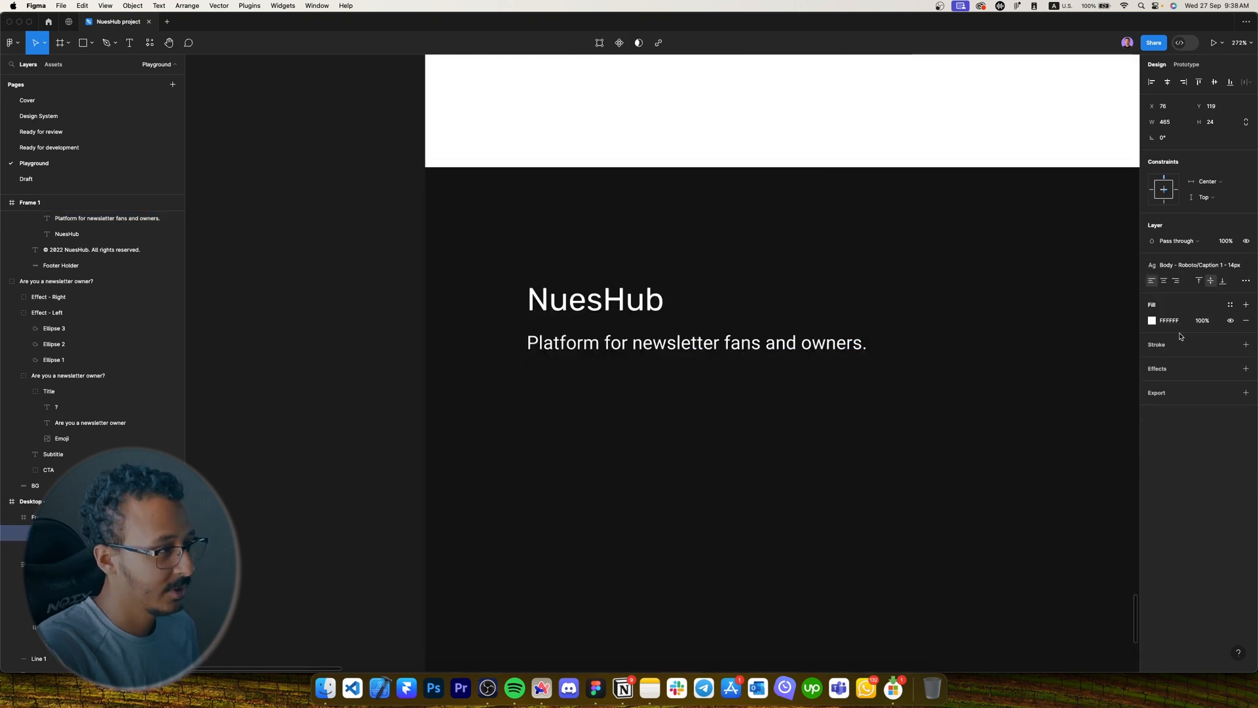
{"action": "left_click", "coordinate": [1180, 272]}
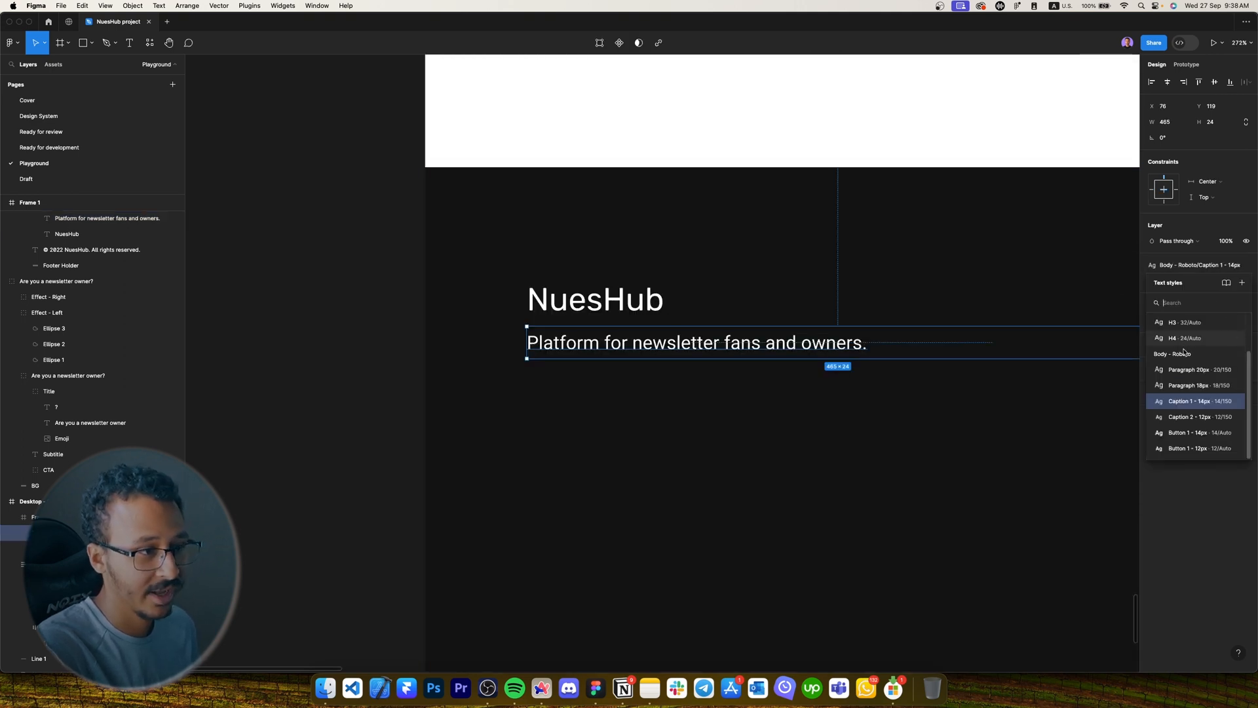
{"action": "left_click", "coordinate": [1189, 415]}
{"action": "key", "text": "6"}
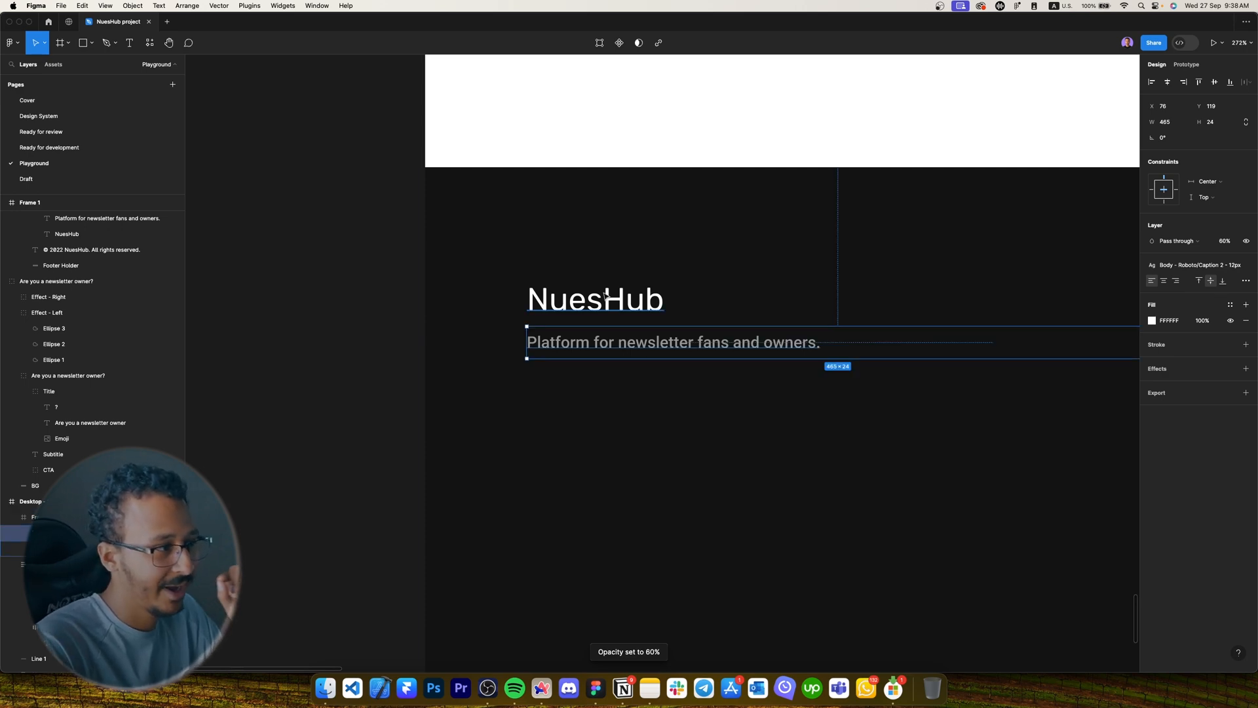
Narrow the tagline box to fit its text, undoing an accidental frame move.
{"action": "scroll", "coordinate": [793, 372], "scroll_direction": "right", "scroll_amount": 5}
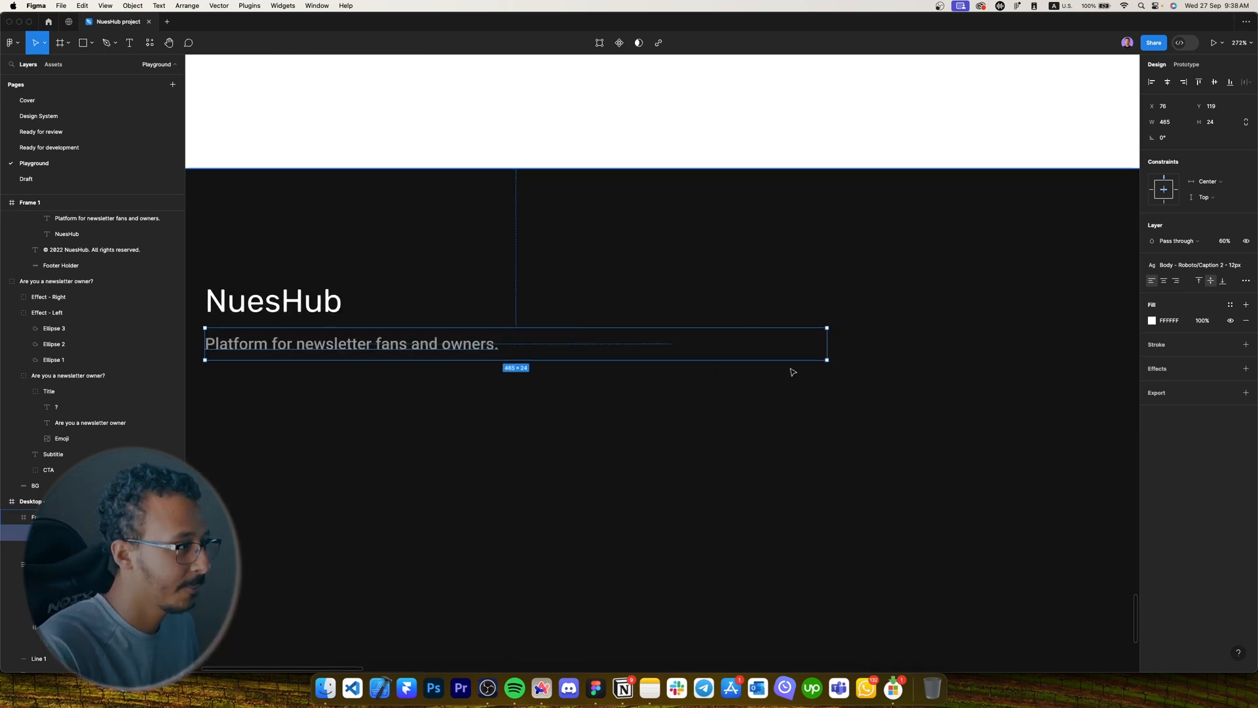
{"action": "left_click_drag", "start_coordinate": [834, 353], "coordinate": [563, 345]}
{"action": "key", "text": "super+z"}
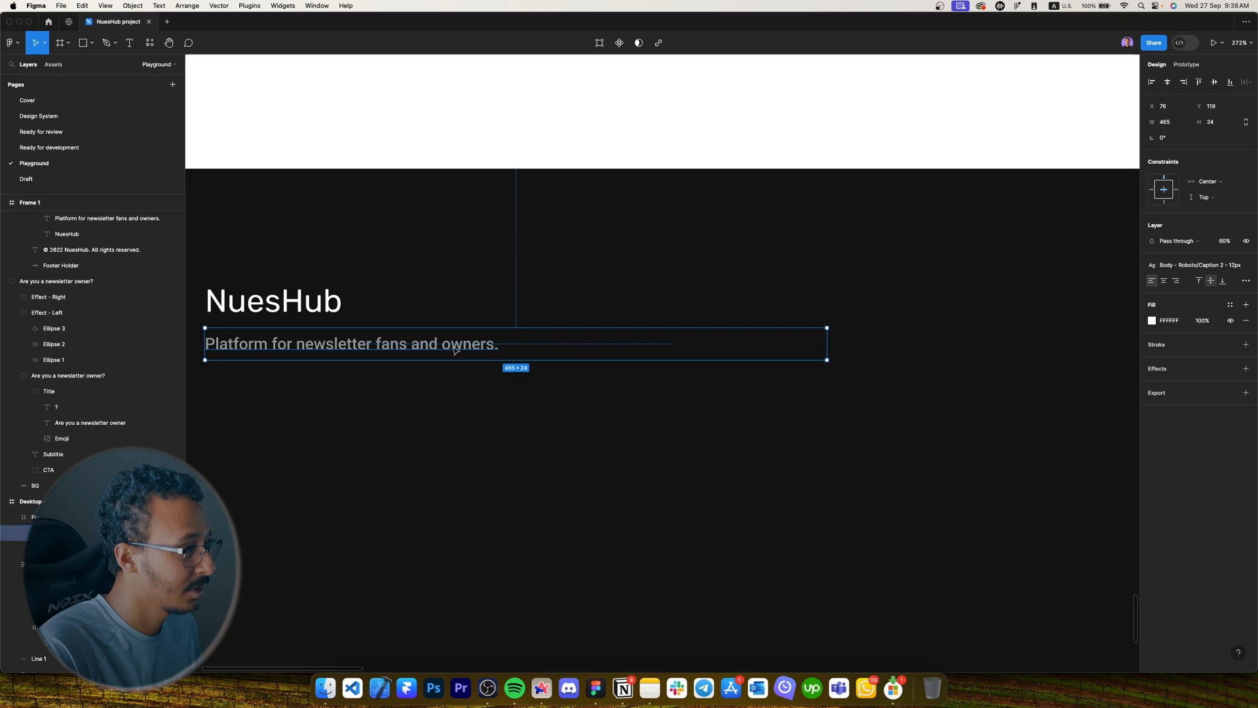
{"action": "left_click_drag", "start_coordinate": [827, 343], "coordinate": [500, 343]}
{"action": "scroll", "coordinate": [499, 342], "scroll_direction": "down", "scroll_amount": 5}
{"action": "left_click", "coordinate": [441, 255]}
{"action": "scroll", "coordinate": [463, 269], "scroll_direction": "up", "scroll_amount": 1}
{"action": "scroll", "coordinate": [464, 269], "scroll_direction": "right", "scroll_amount": 1}
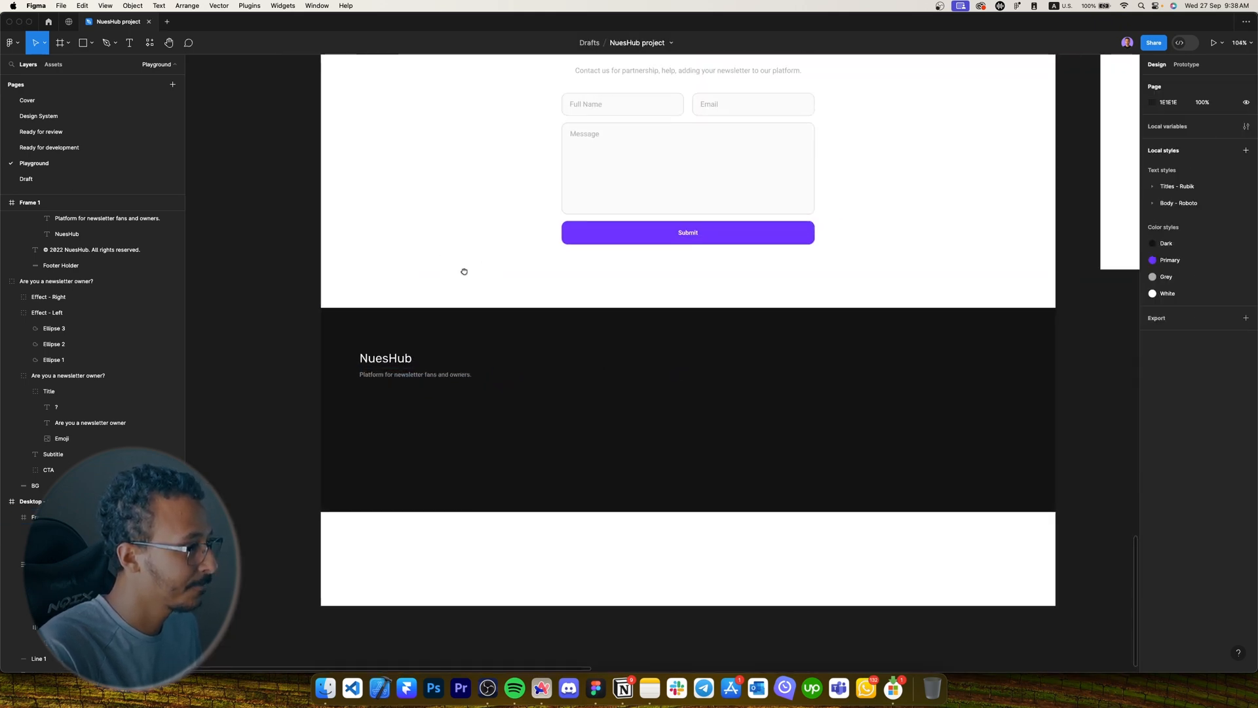
Wrap the NuesHub title and tagline together in an auto-layout frame with Shift+A.
{"action": "left_click", "coordinate": [378, 373]}
{"action": "scroll", "coordinate": [416, 380], "scroll_direction": "down", "scroll_amount": 3}
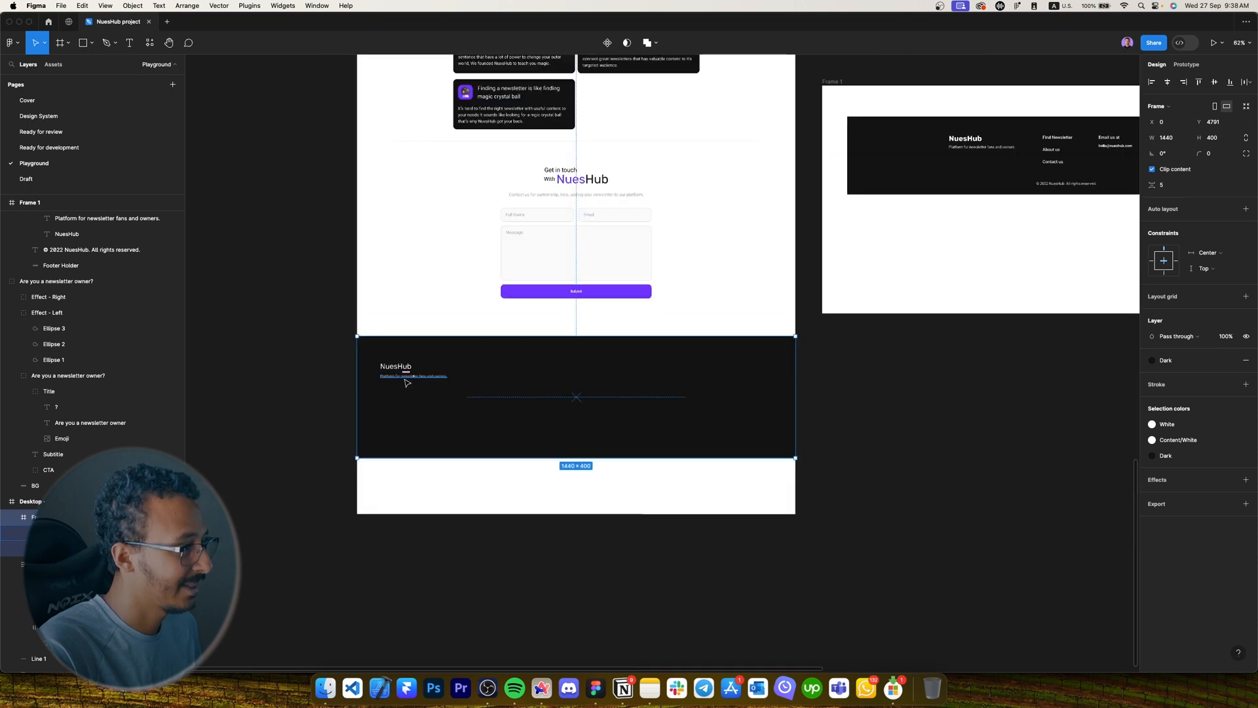
{"action": "scroll", "coordinate": [389, 375], "scroll_direction": "up", "scroll_amount": 5}
{"action": "double_click", "coordinate": [395, 376]}
{"action": "scroll", "coordinate": [397, 373], "scroll_direction": "up", "scroll_amount": 4}
{"action": "left_click", "coordinate": [409, 351]}
{"action": "left_click", "coordinate": [420, 397]}
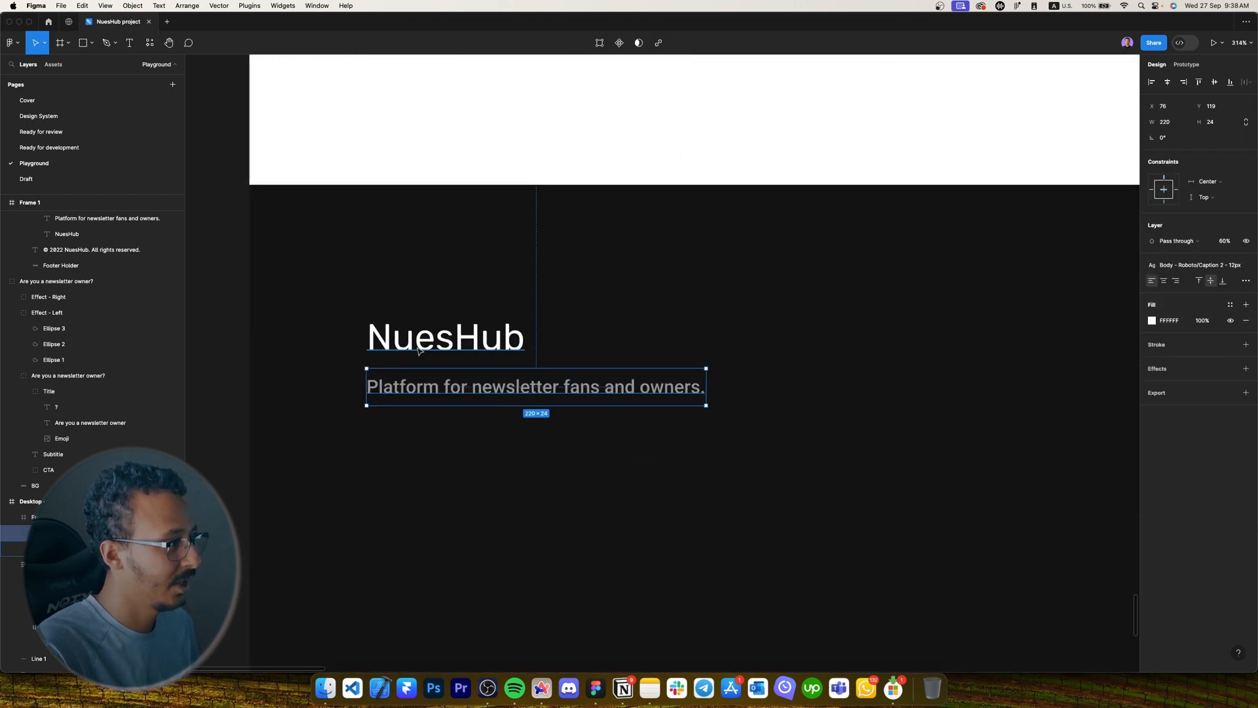
{"action": "left_click", "coordinate": [429, 349]}
{"action": "left_click", "coordinate": [435, 377], "text": "shift"}
{"action": "key", "text": "shift+a"}
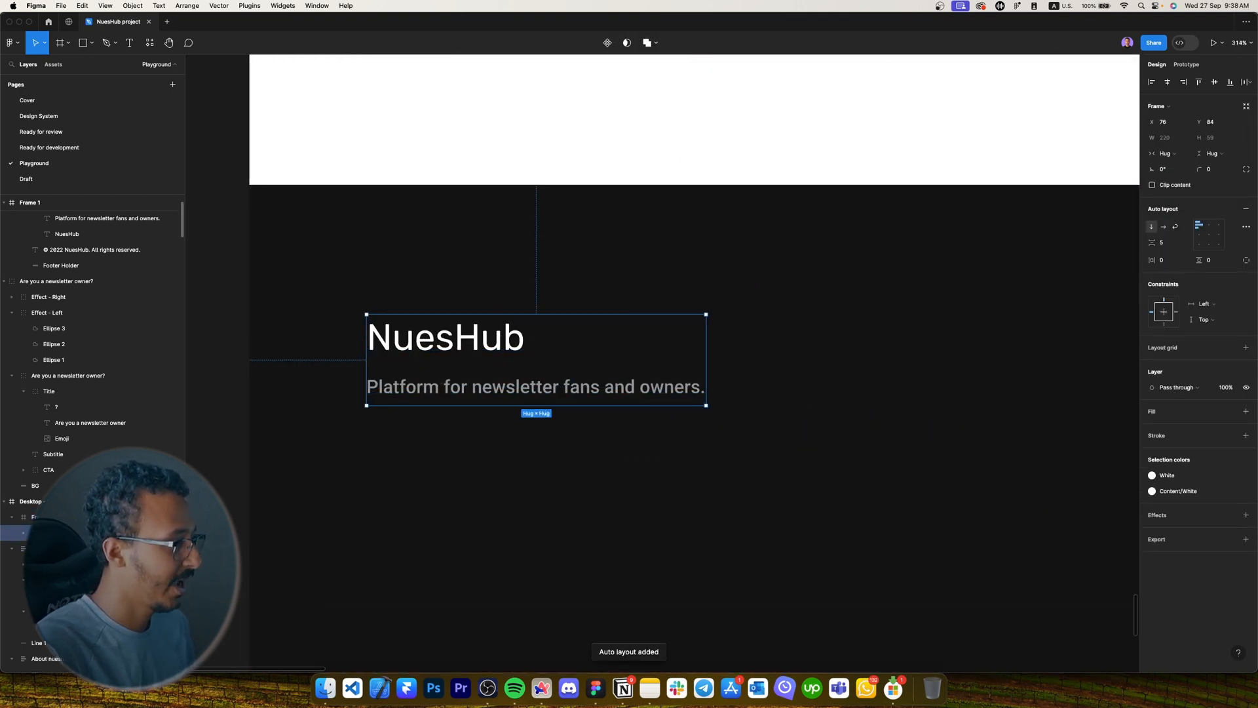
{"action": "key", "text": "Caps_Lock"}
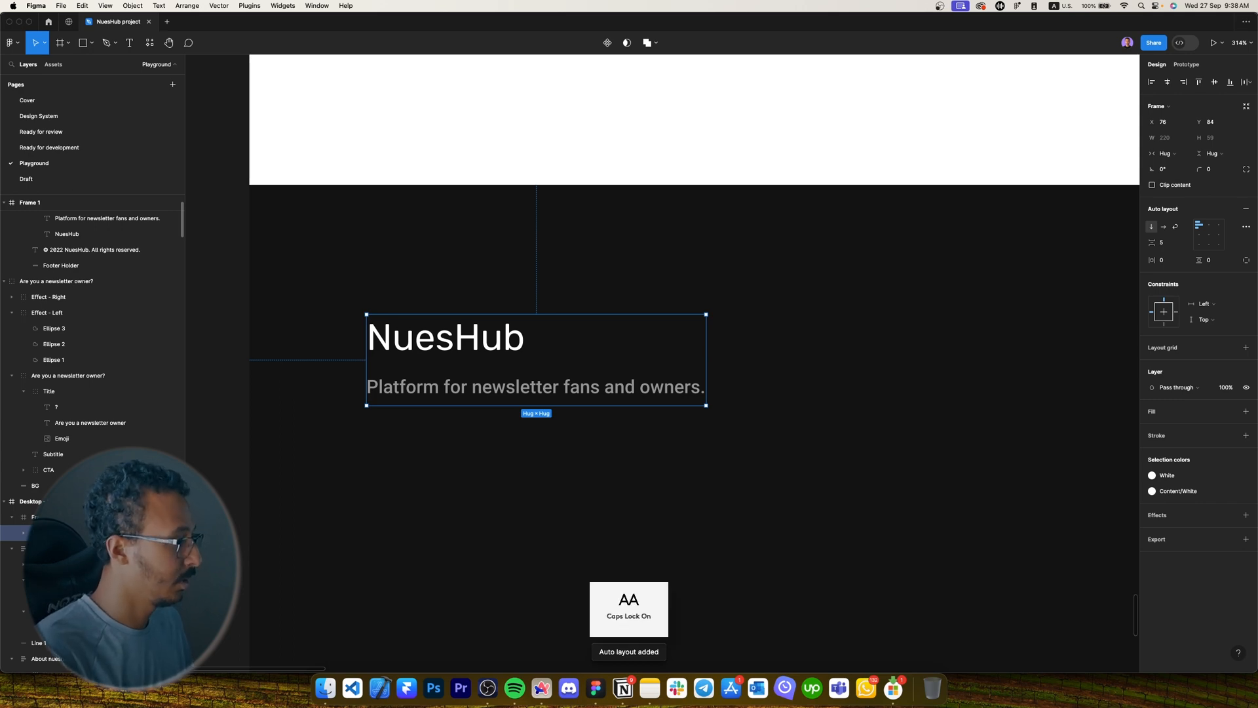
{"action": "key", "text": "Caps_Lock"}
Duplicate the NuesHub auto-layout block to its right.
{"action": "scroll", "coordinate": [589, 472], "scroll_direction": "down", "scroll_amount": 10}
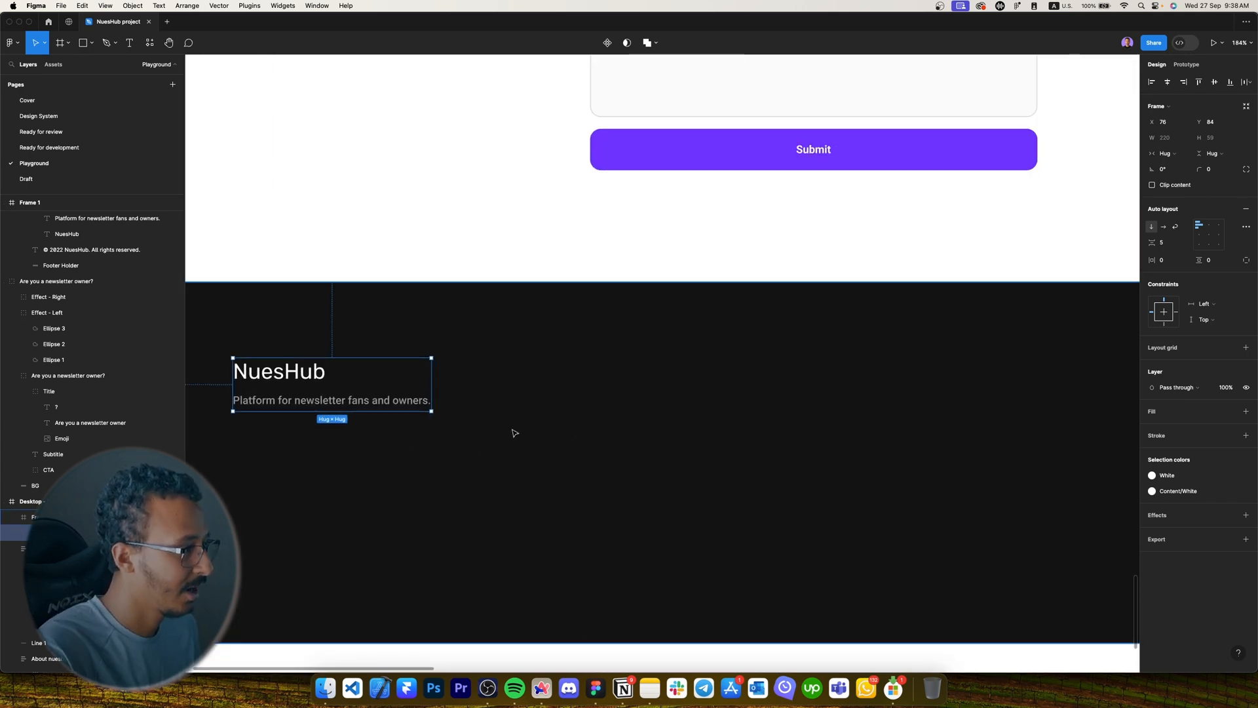
{"action": "scroll", "coordinate": [660, 383], "scroll_direction": "right", "scroll_amount": 5}
{"action": "scroll", "coordinate": [660, 383], "scroll_direction": "up", "scroll_amount": 2}
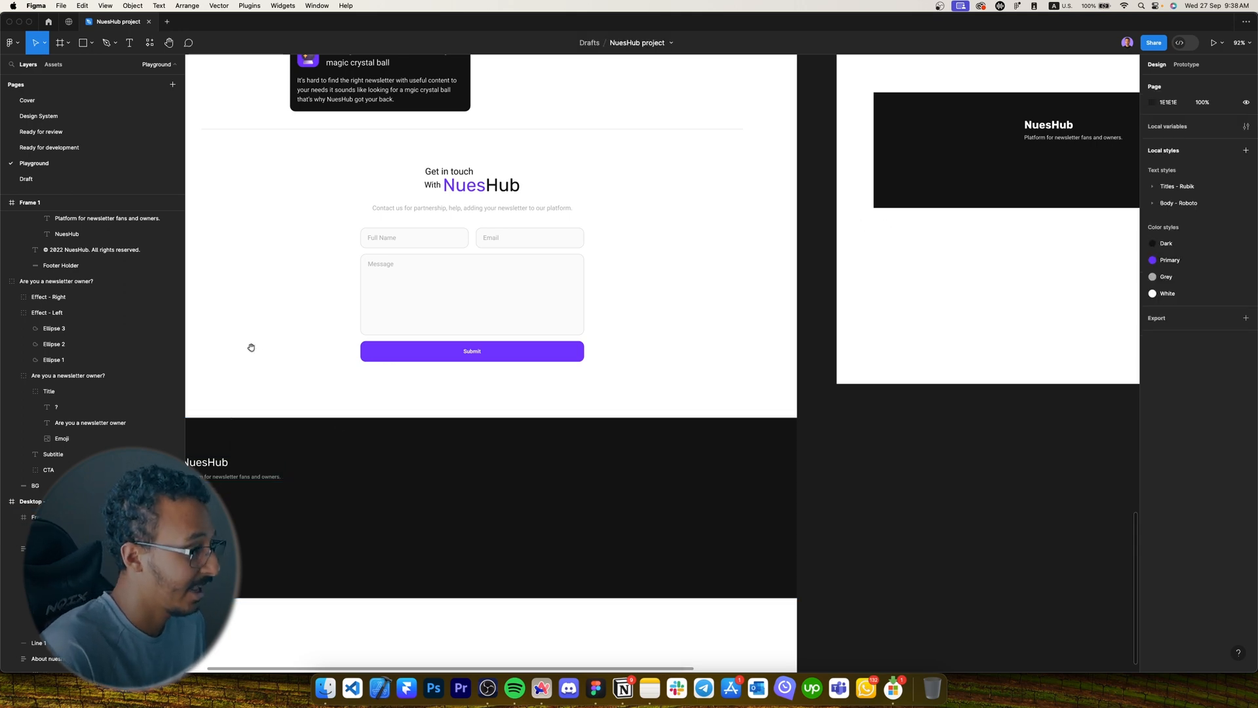
{"action": "scroll", "coordinate": [470, 385], "scroll_direction": "up", "scroll_amount": 5}
{"action": "left_click_drag", "start_coordinate": [335, 403], "coordinate": [654, 403]}
Delete the copy's title and give its tagline Caption 1 - 14px with Hug height.
{"action": "scroll", "coordinate": [775, 407], "scroll_direction": "right", "scroll_amount": 2}
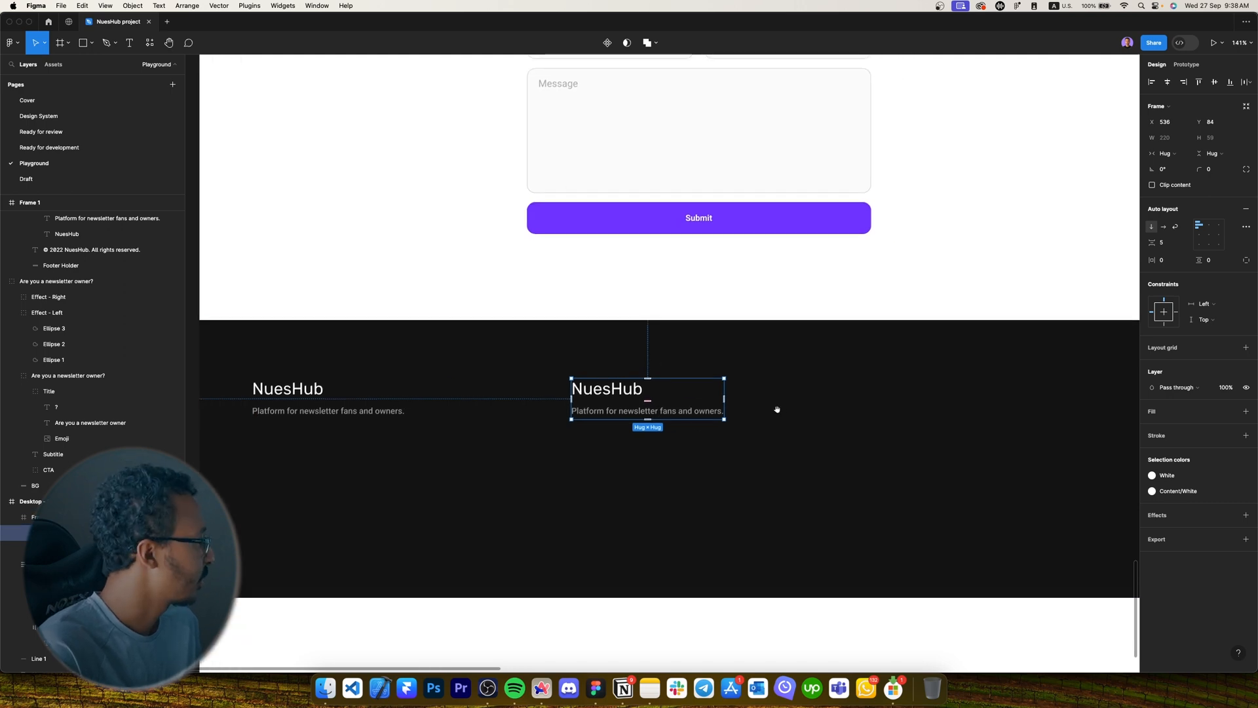
{"action": "scroll", "coordinate": [605, 413], "scroll_direction": "up", "scroll_amount": 5}
{"action": "double_click", "coordinate": [581, 383]}
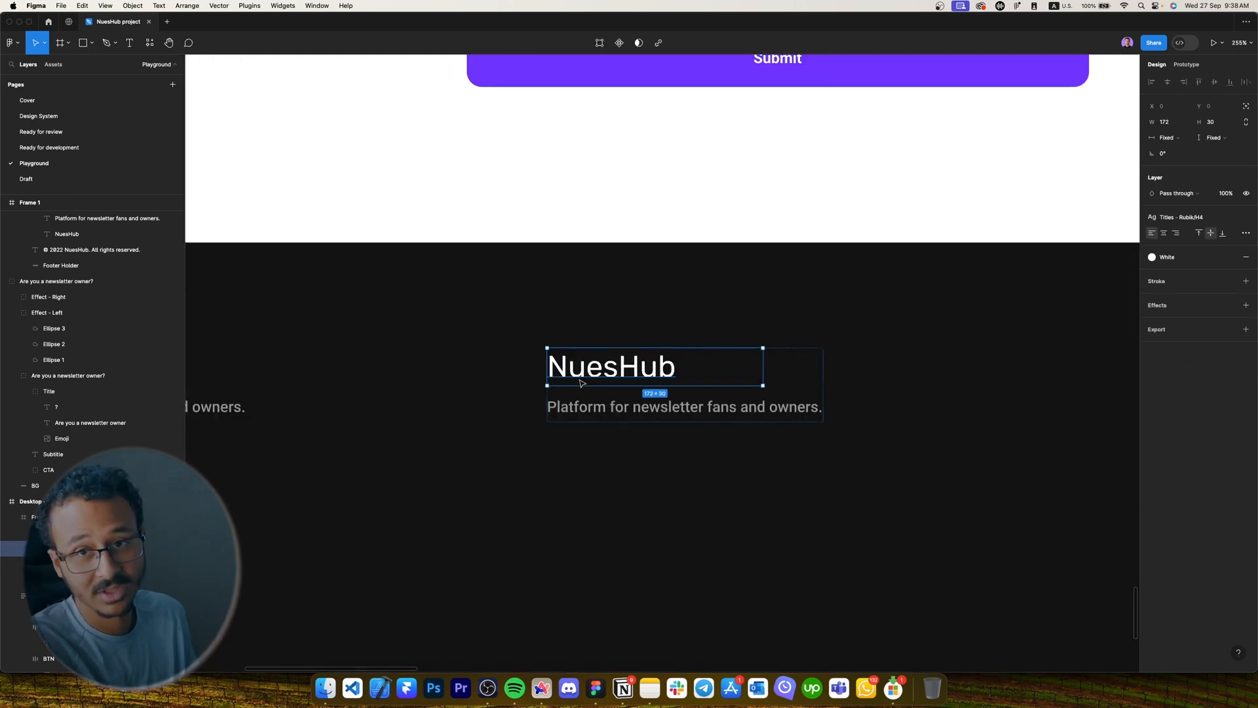
{"action": "key", "text": "BackSpace"}
{"action": "left_click", "coordinate": [579, 373]}
{"action": "left_click", "coordinate": [1199, 217]}
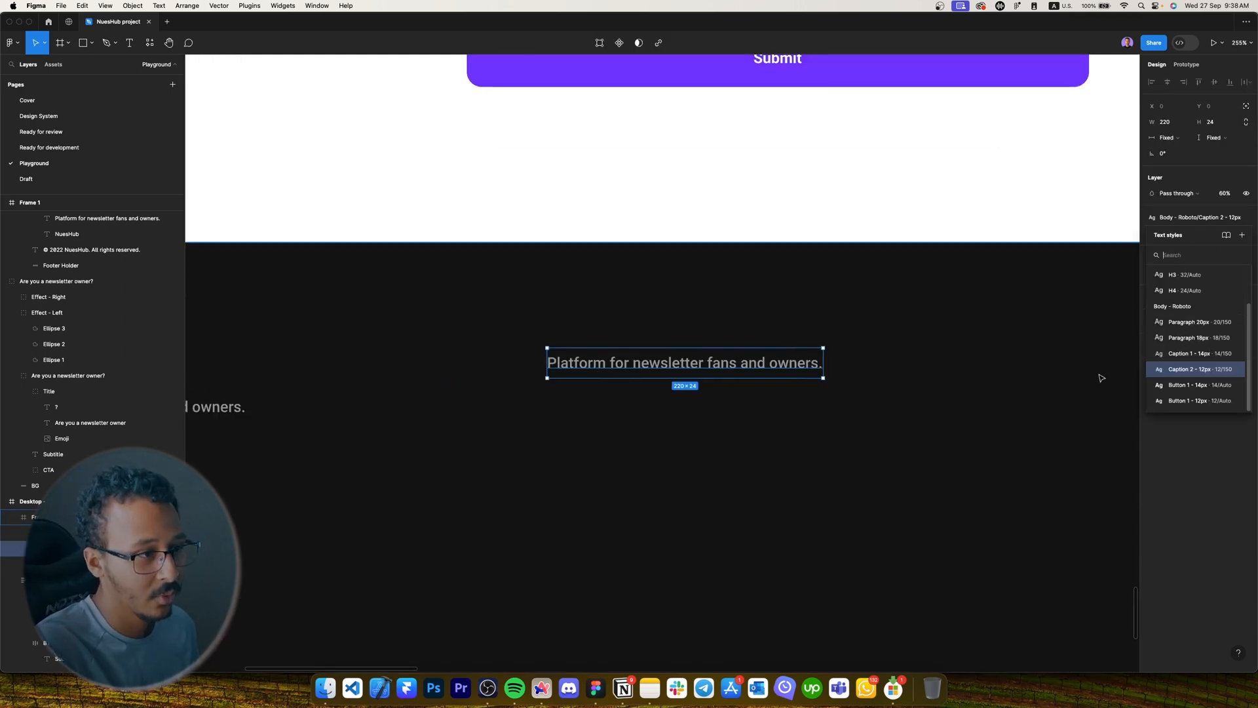
{"action": "left_click", "coordinate": [1178, 355]}
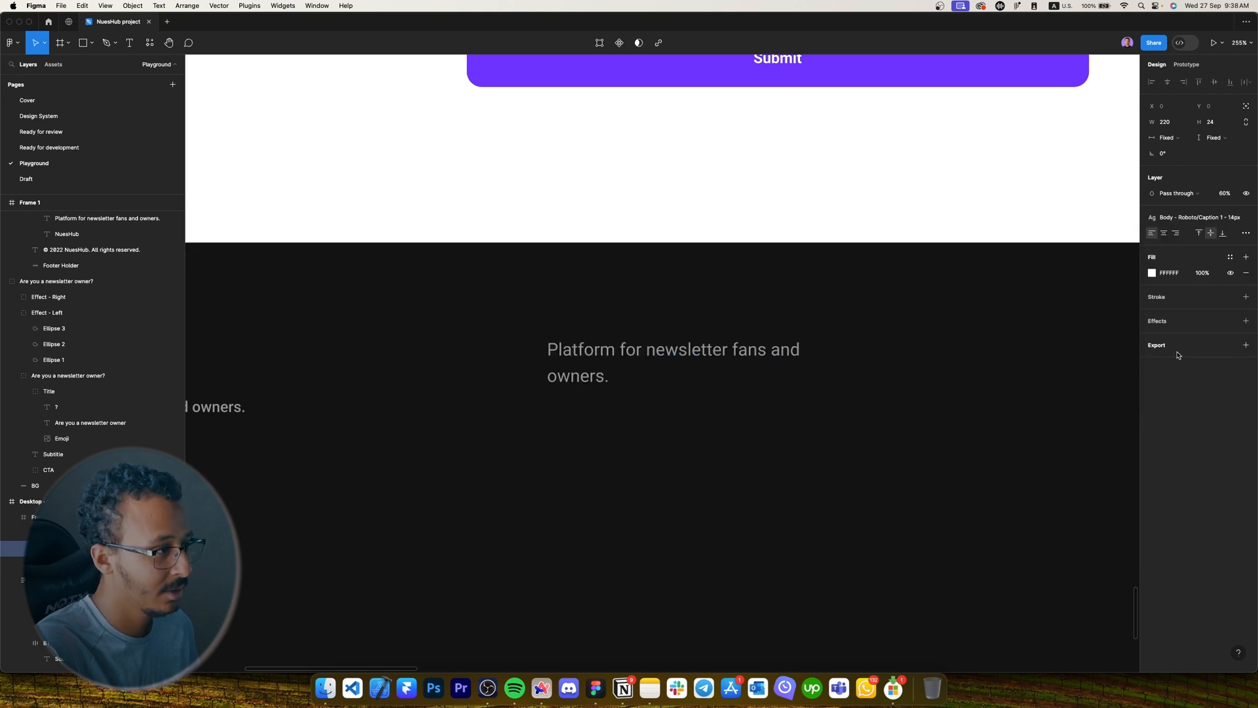
{"action": "left_click", "coordinate": [1213, 138]}
{"action": "left_click", "coordinate": [1216, 150]}
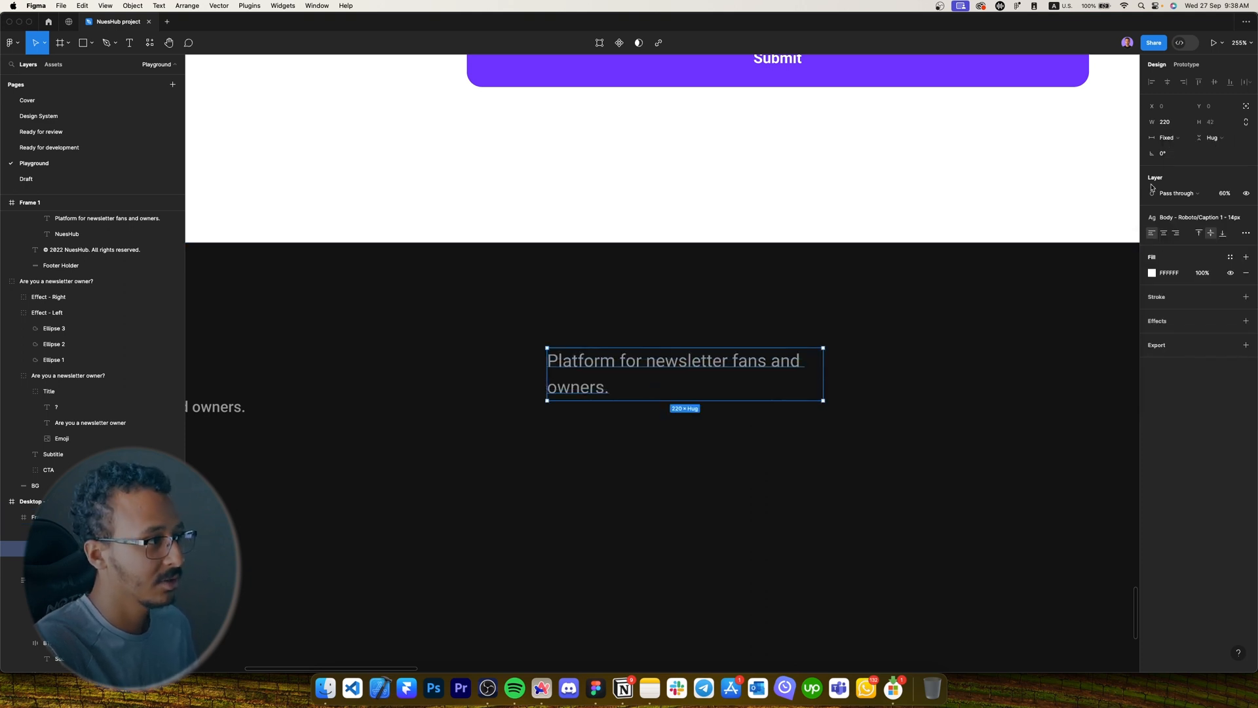
Retype the line as 'Find Newsletter' and raise its opacity to 100%.
{"action": "key", "text": "Return"}
{"action": "key", "text": "Caps_Lock"}
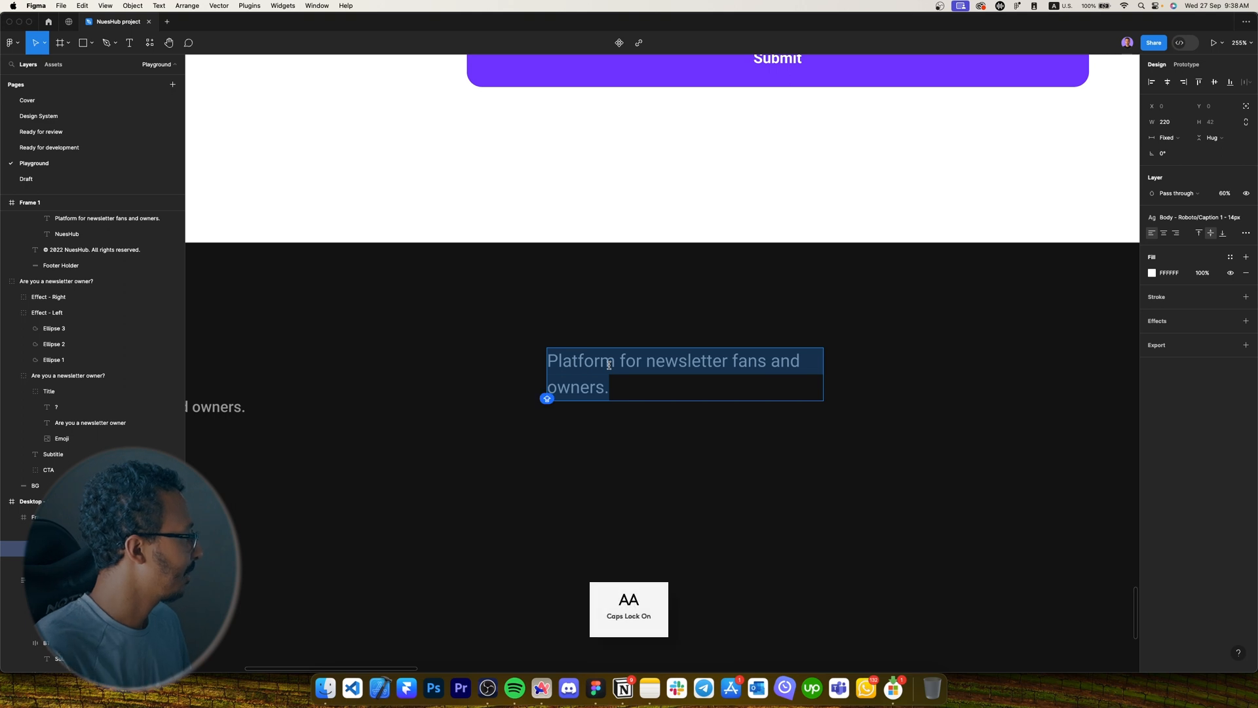
{"action": "type", "text": "F"}
{"action": "key", "text": "Caps_Lock"}
{"action": "type", "text": "ind Newsletter"}
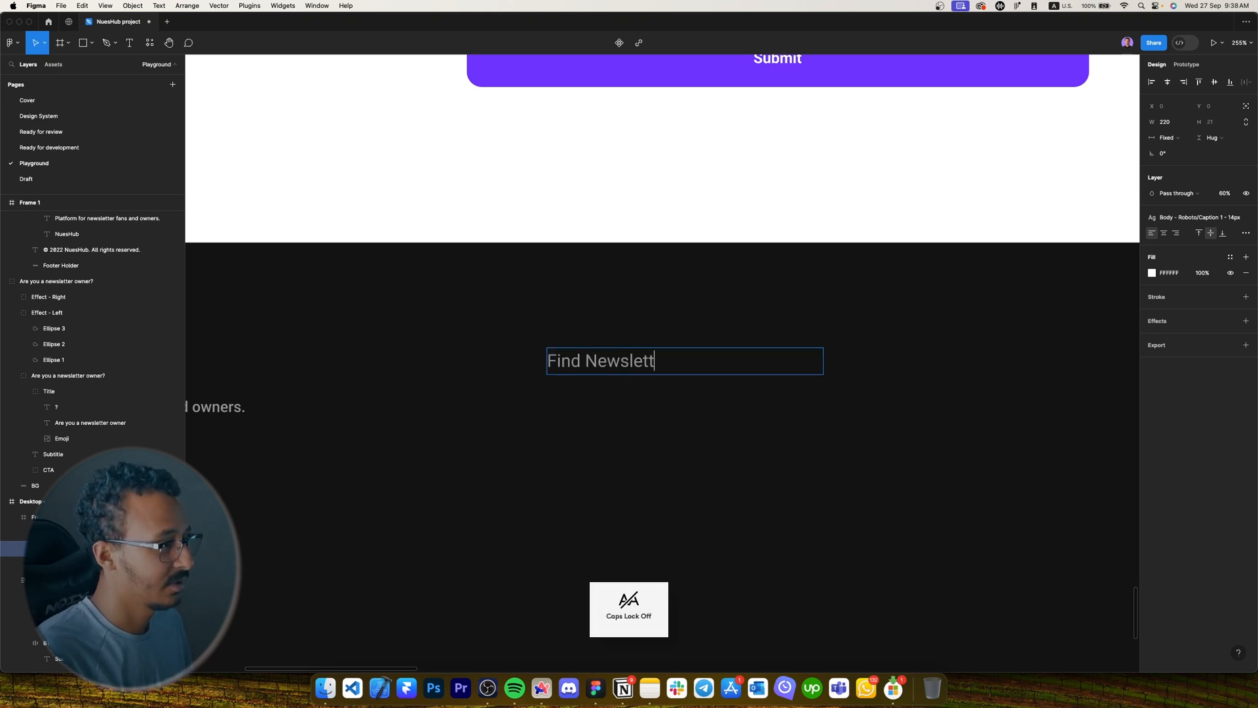
{"action": "key", "text": "Escape"}
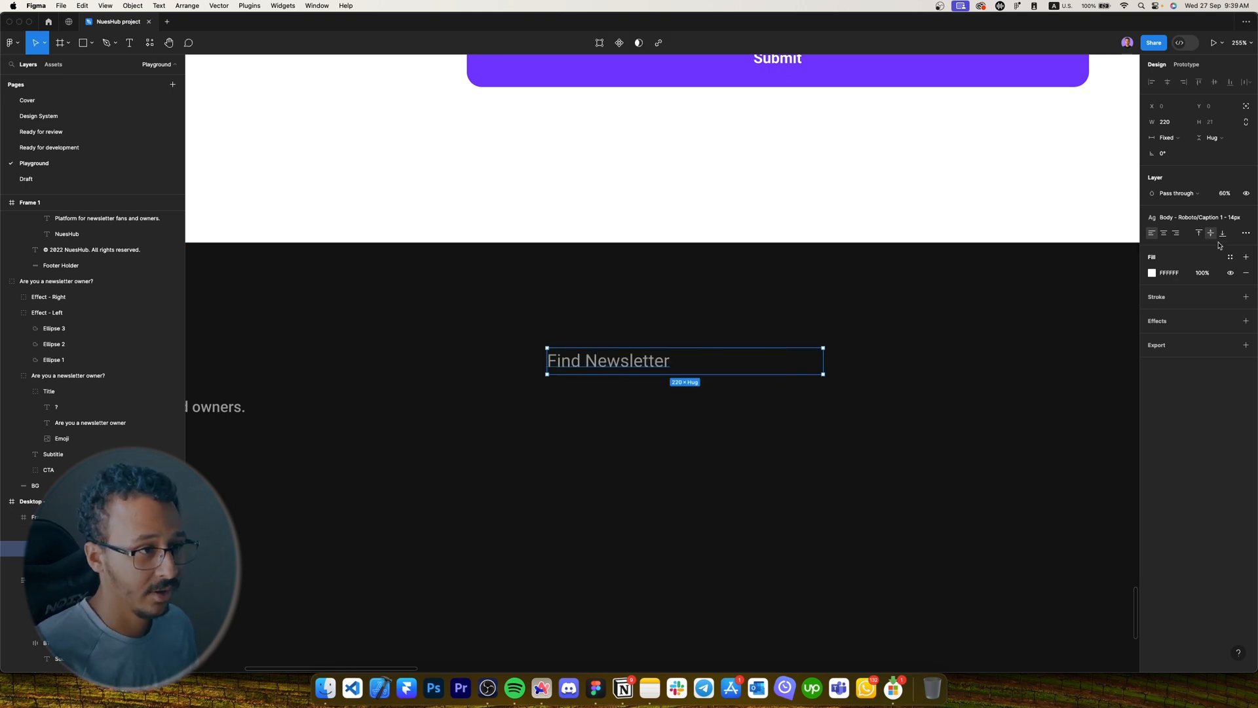
{"action": "key", "text": "0"}
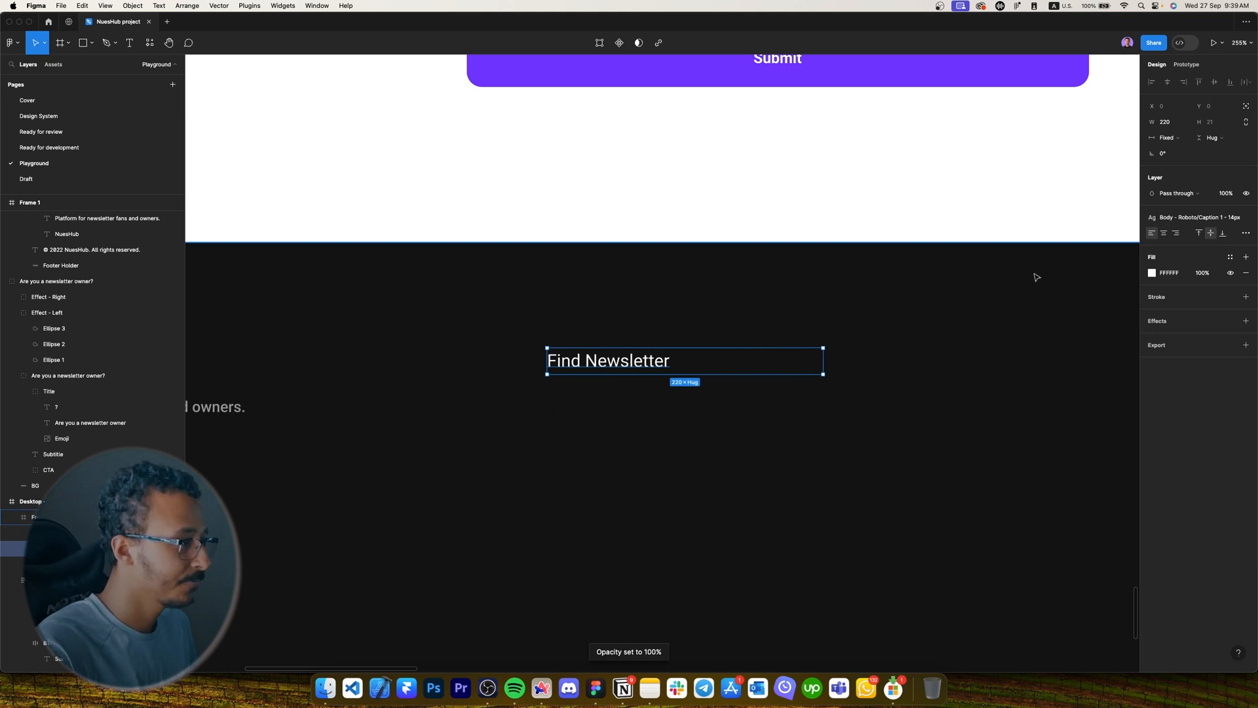
Duplicate the Find Newsletter line and rename the copy 'About Us'.
{"action": "key", "text": "super+d"}
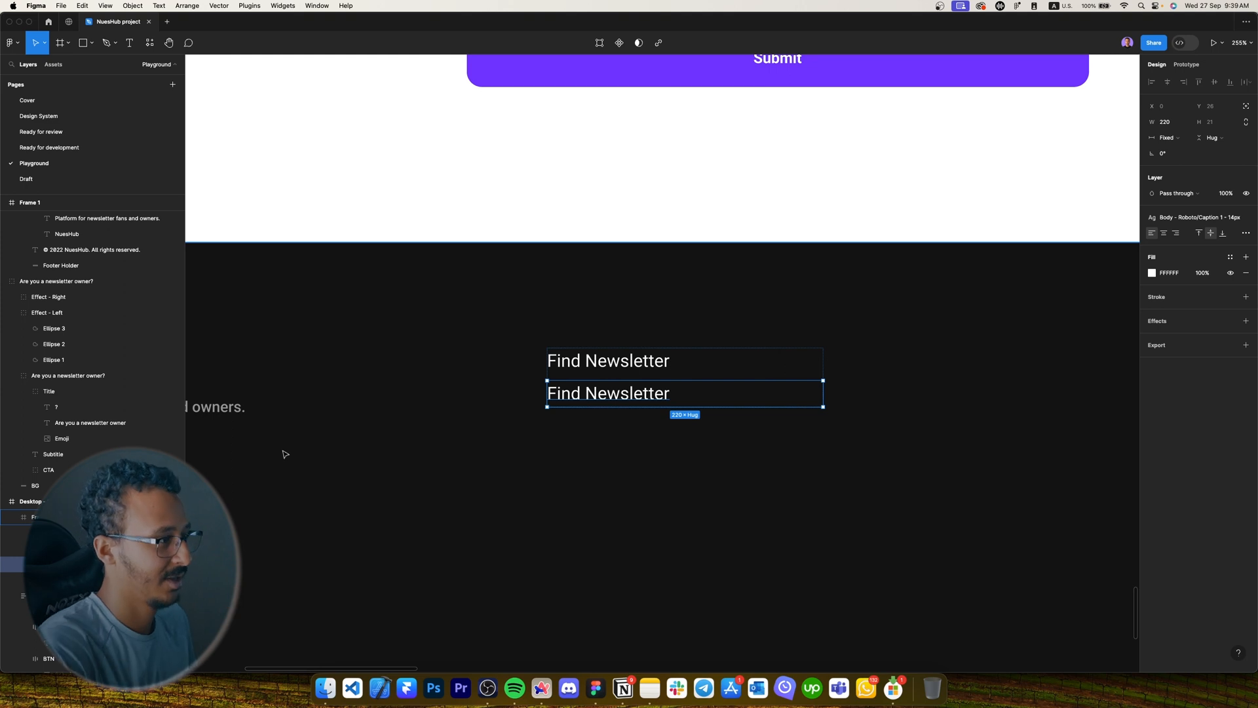
{"action": "scroll", "coordinate": [503, 361], "scroll_direction": "down", "scroll_amount": 3}
{"action": "scroll", "coordinate": [568, 361], "scroll_direction": "up", "scroll_amount": 3}
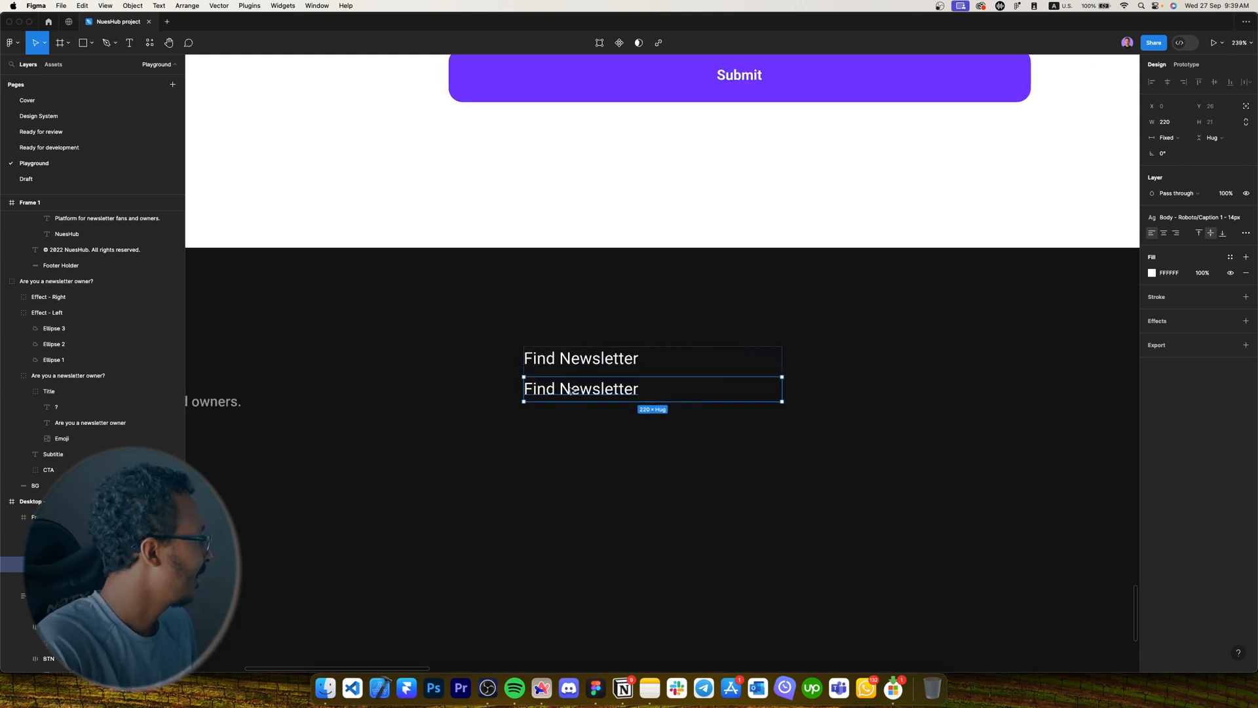
{"action": "double_click", "coordinate": [570, 389]}
{"action": "type", "text": "About u"}
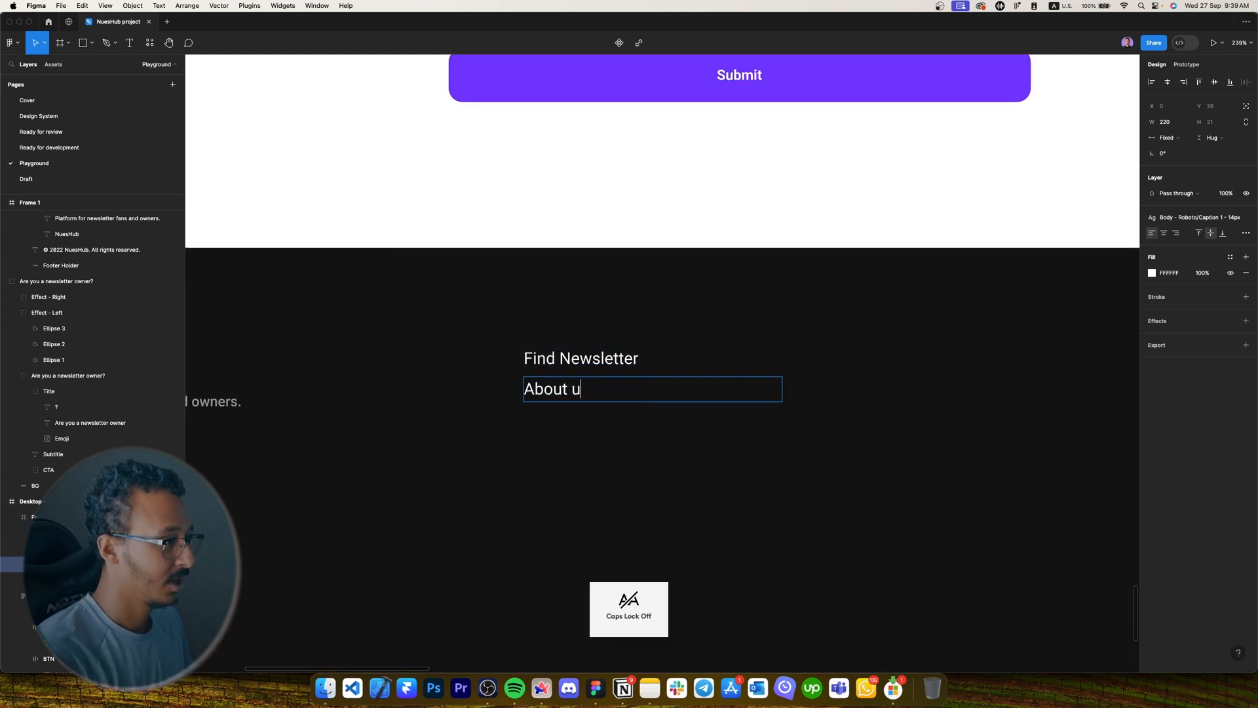
{"action": "type", "text": "s"}
{"action": "key", "text": "BackSpace"}
{"action": "key", "text": "BackSpace"}
{"action": "type", "text": "Us"}
{"action": "key", "text": "Escape"}
Duplicate the About Us line and rename the copy 'Contact Us'.
{"action": "key", "text": "super+d"}
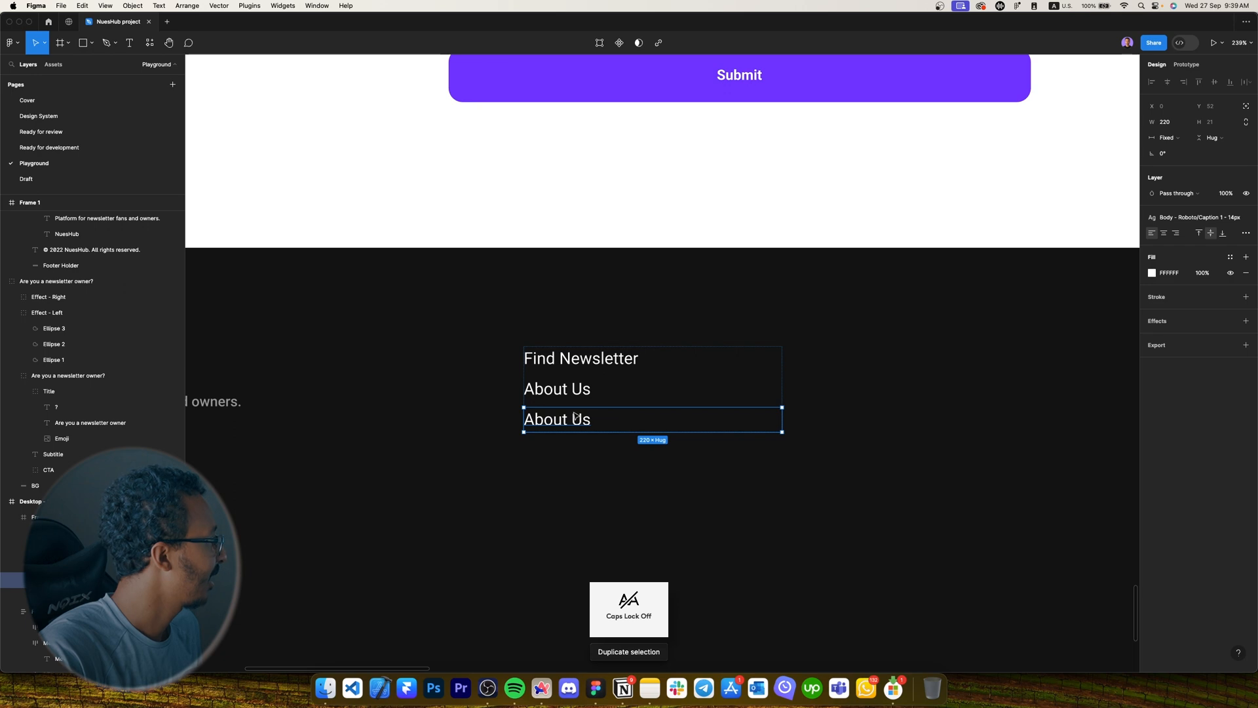
{"action": "double_click", "coordinate": [574, 418]}
{"action": "type", "text": "C"}
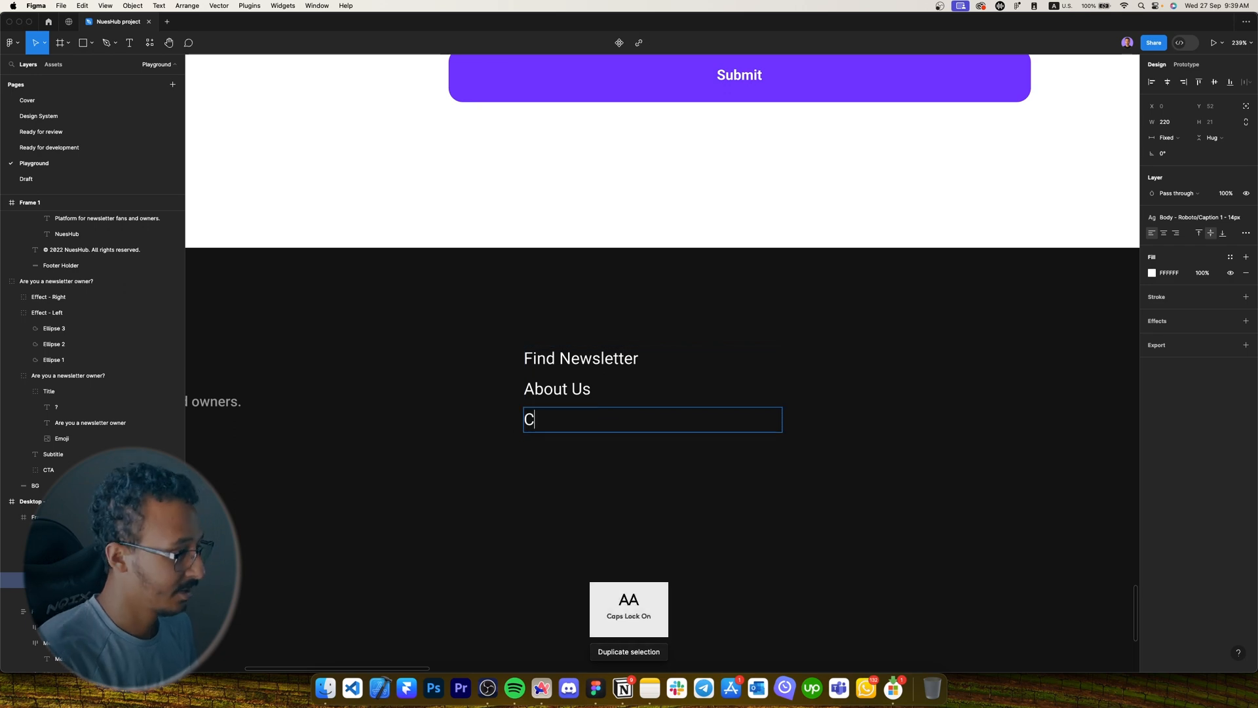
{"action": "key", "text": "Caps_Lock"}
{"action": "type", "text": "ontact Us"}
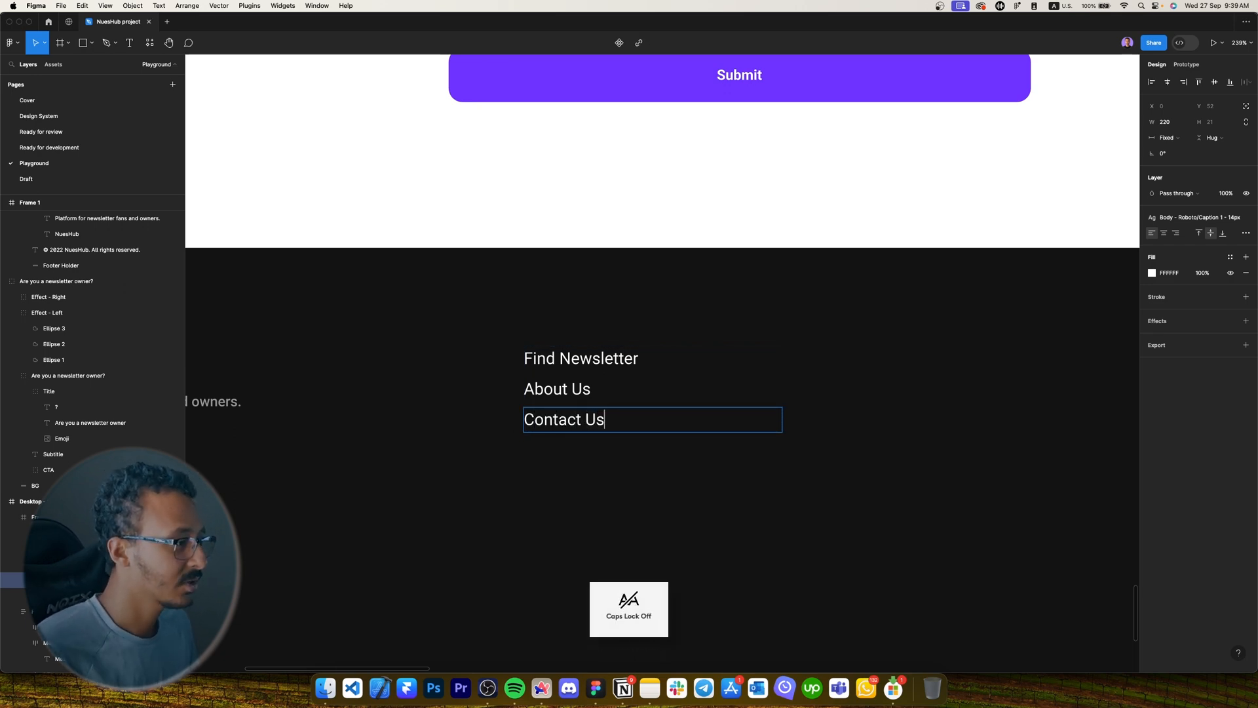
{"action": "key", "text": "Escape"}
{"action": "key", "text": "Escape"}
{"action": "key", "text": "Caps_Lock"}
{"action": "key", "text": "Caps_Lock"}
{"action": "key", "text": "Caps_Lock"}
{"action": "key", "text": "Caps_Lock"}
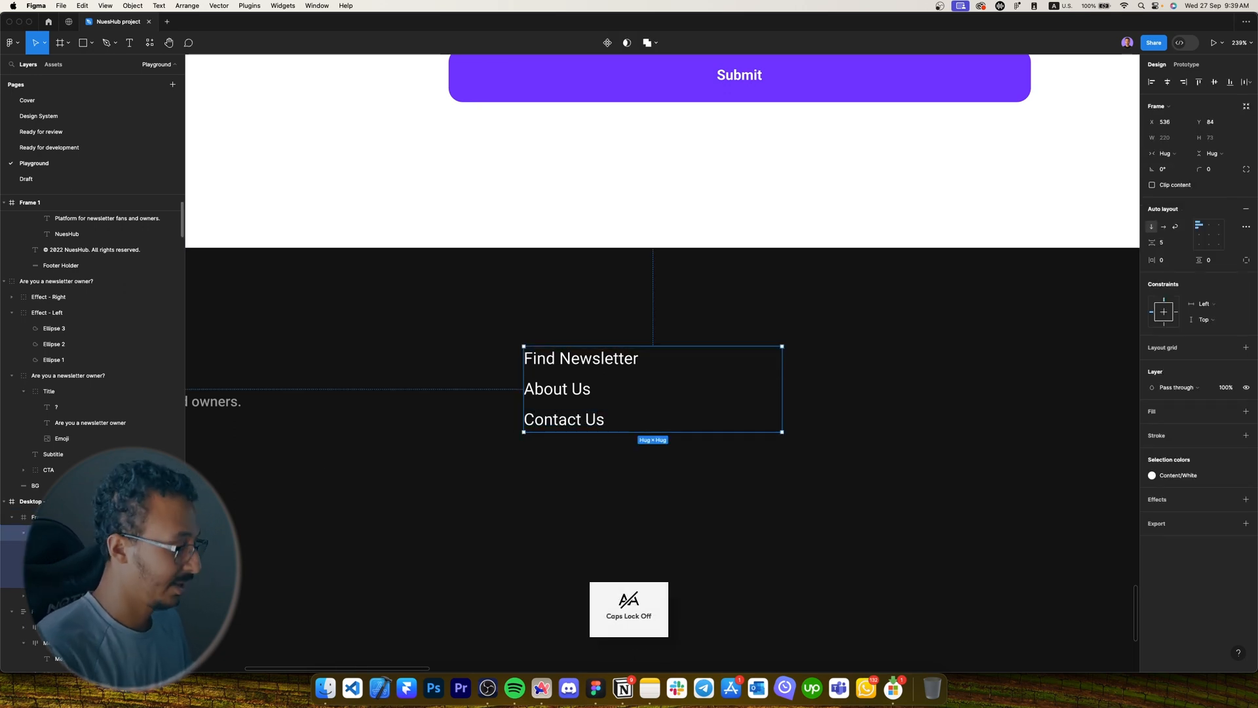
Duplicate the link list to the right and retitle its first line as the Email label.
{"action": "left_click_drag", "start_coordinate": [565, 370], "coordinate": [849, 371]}
{"action": "scroll", "coordinate": [812, 375], "scroll_direction": "right", "scroll_amount": 3}
{"action": "double_click", "coordinate": [791, 376]}
{"action": "double_click", "coordinate": [790, 375]}
{"action": "key", "text": "Caps_Lock"}
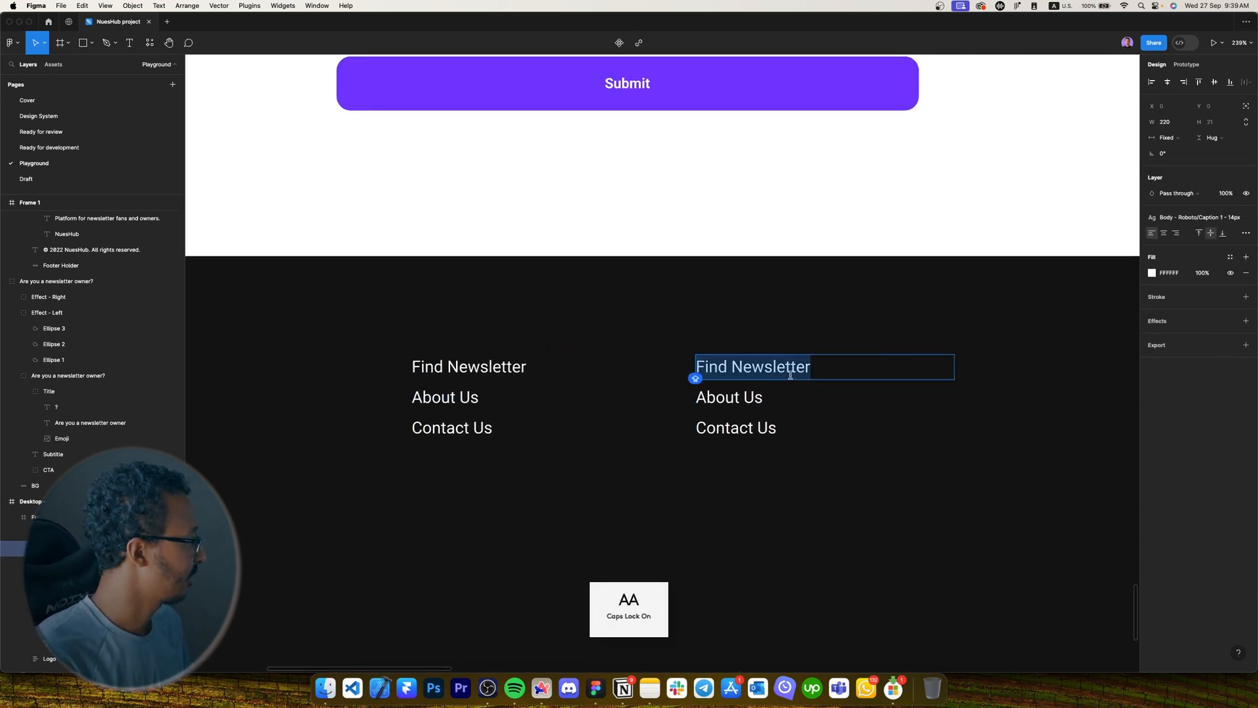
{"action": "type", "text": "E"}
{"action": "key", "text": "Caps_Lock"}
{"action": "type", "text": "mail Us at:"}
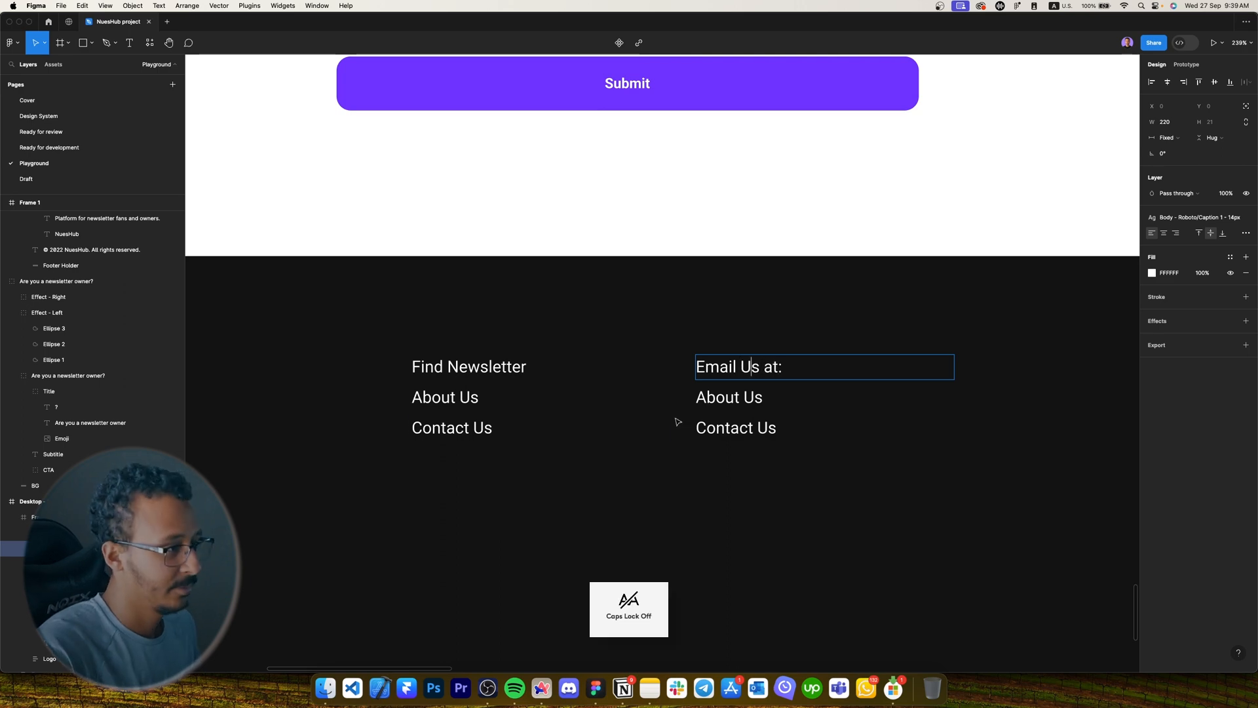
Apply Caption 2 - 12px to the label and replace About Us with the contact e-mail address.
{"action": "left_click", "coordinate": [701, 426]}
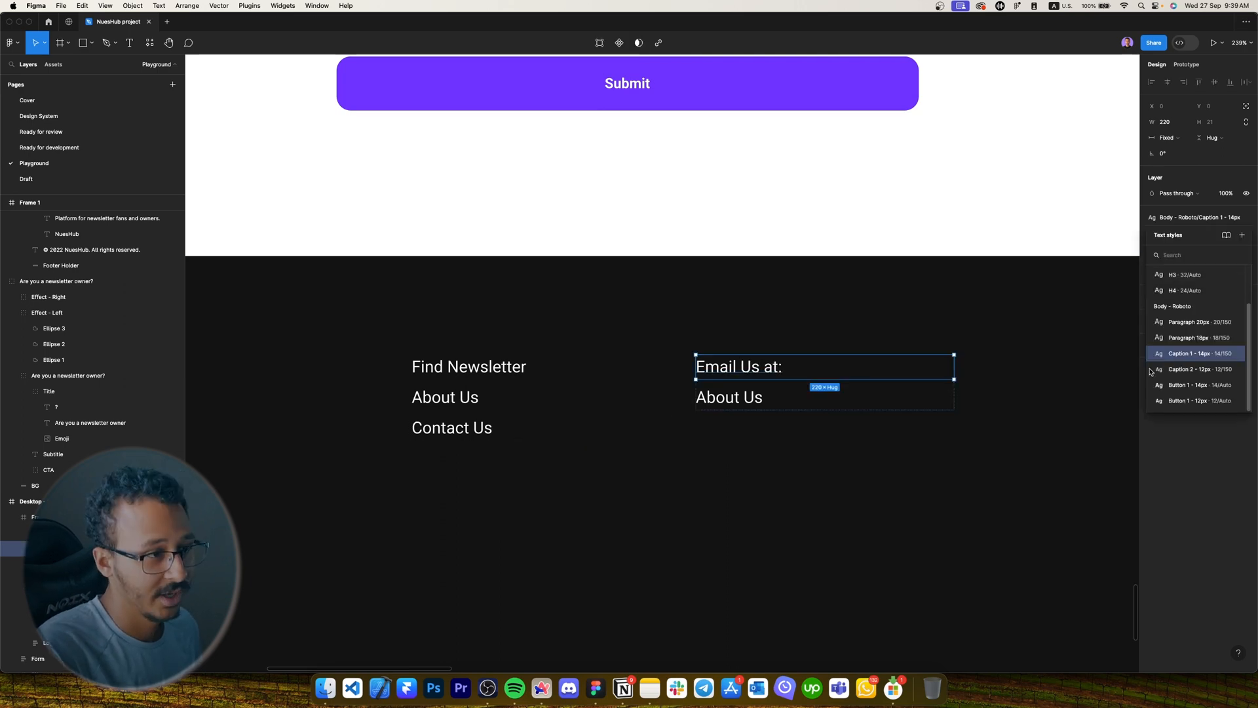
{"action": "left_click", "coordinate": [1174, 371]}
{"action": "scroll", "coordinate": [770, 375], "scroll_direction": "up", "scroll_amount": 3}
{"action": "left_click", "coordinate": [738, 397]}
{"action": "double_click", "coordinate": [738, 393]}
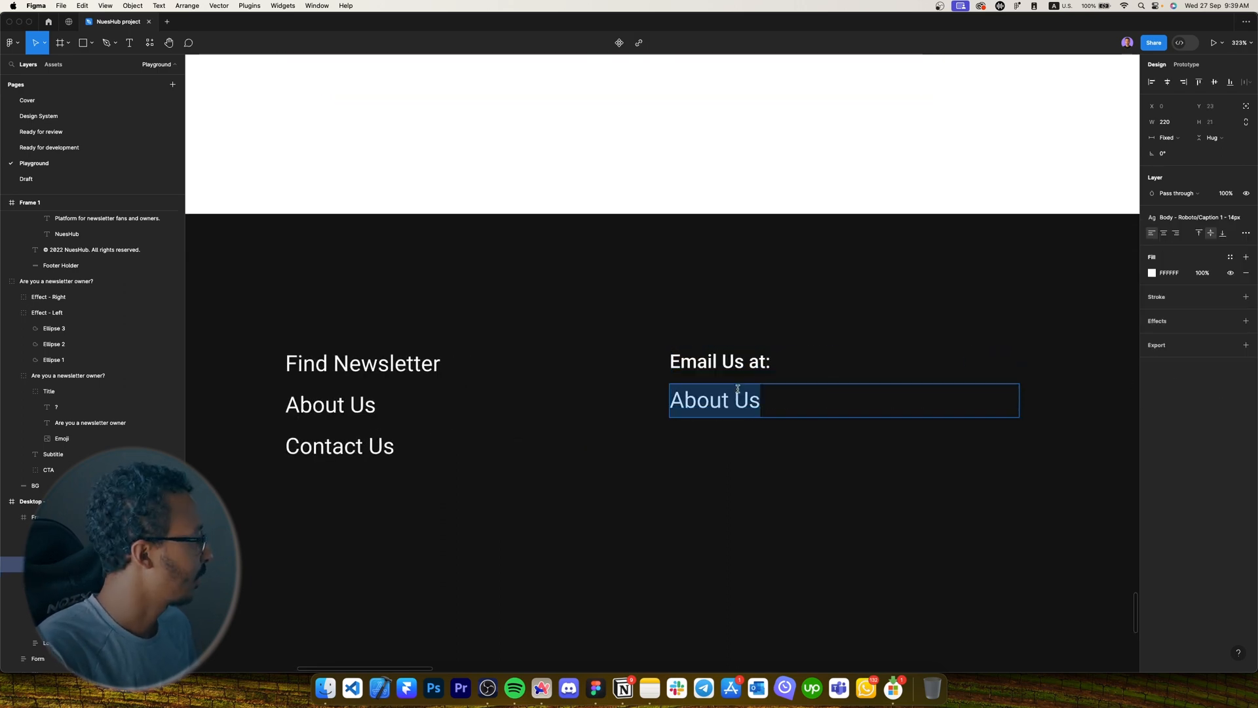
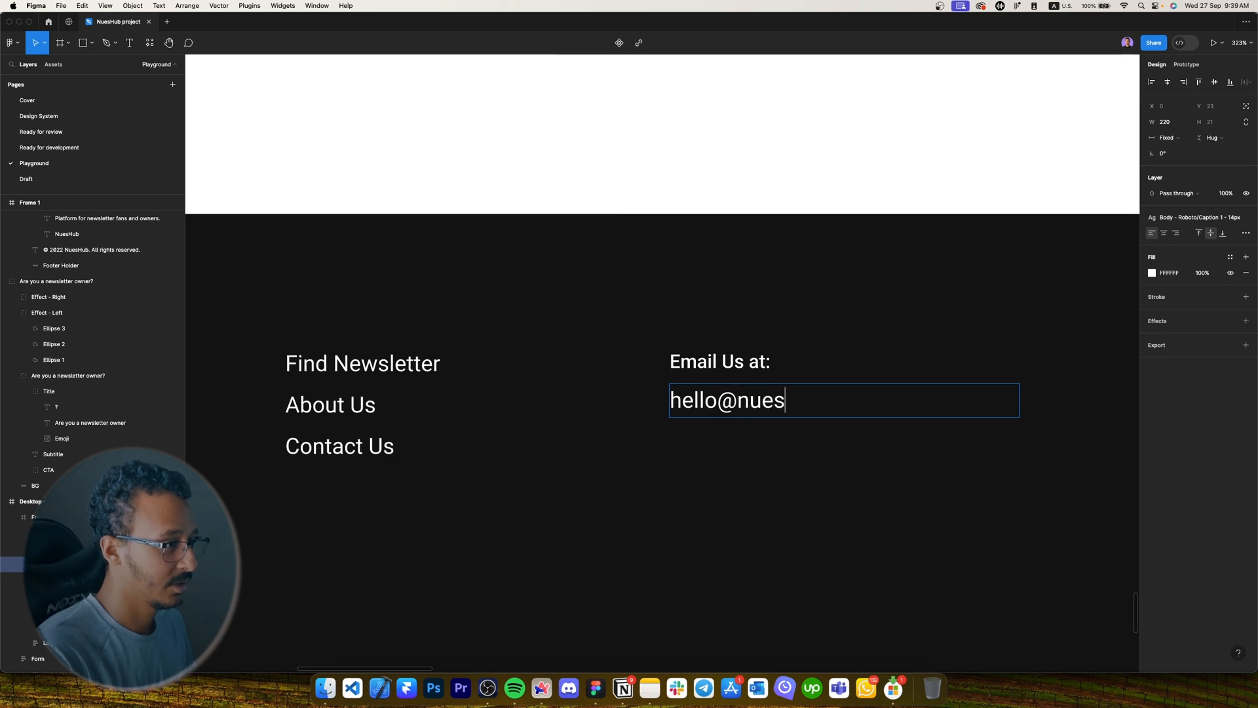
Dim the 'Email Us at:' label to 60% opacity.
{"action": "left_click", "coordinate": [745, 361]}
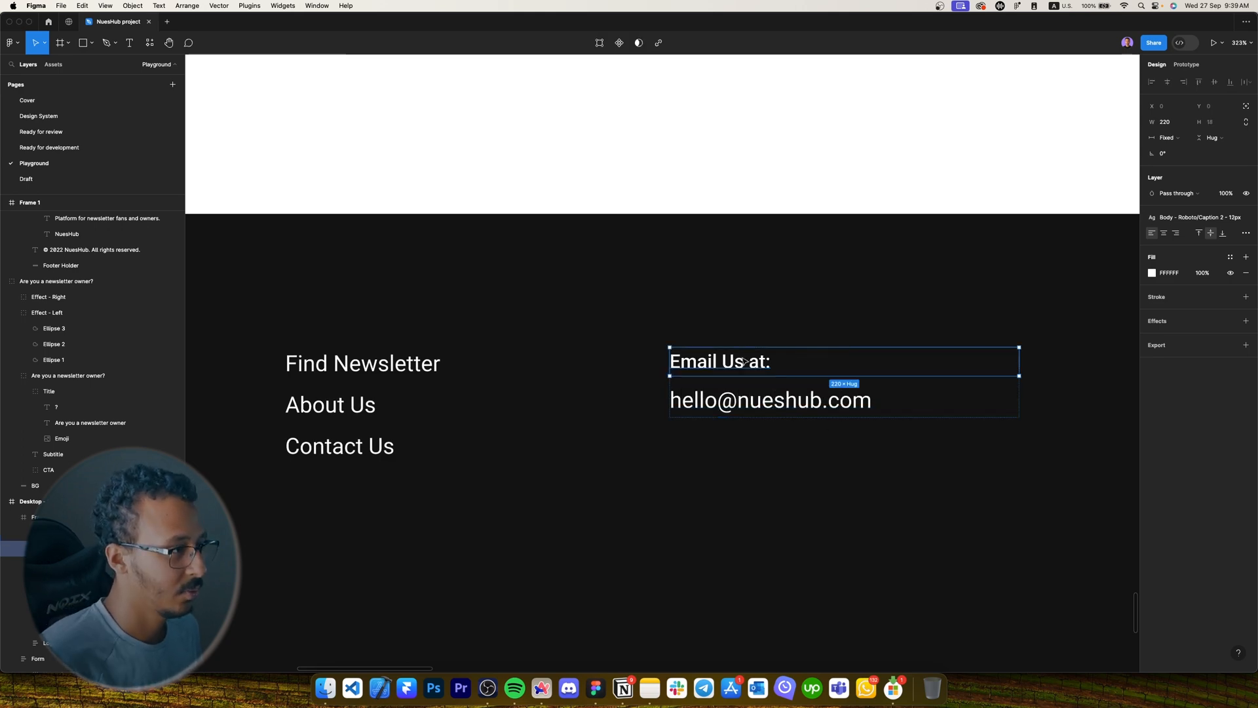
{"action": "key", "text": "6"}
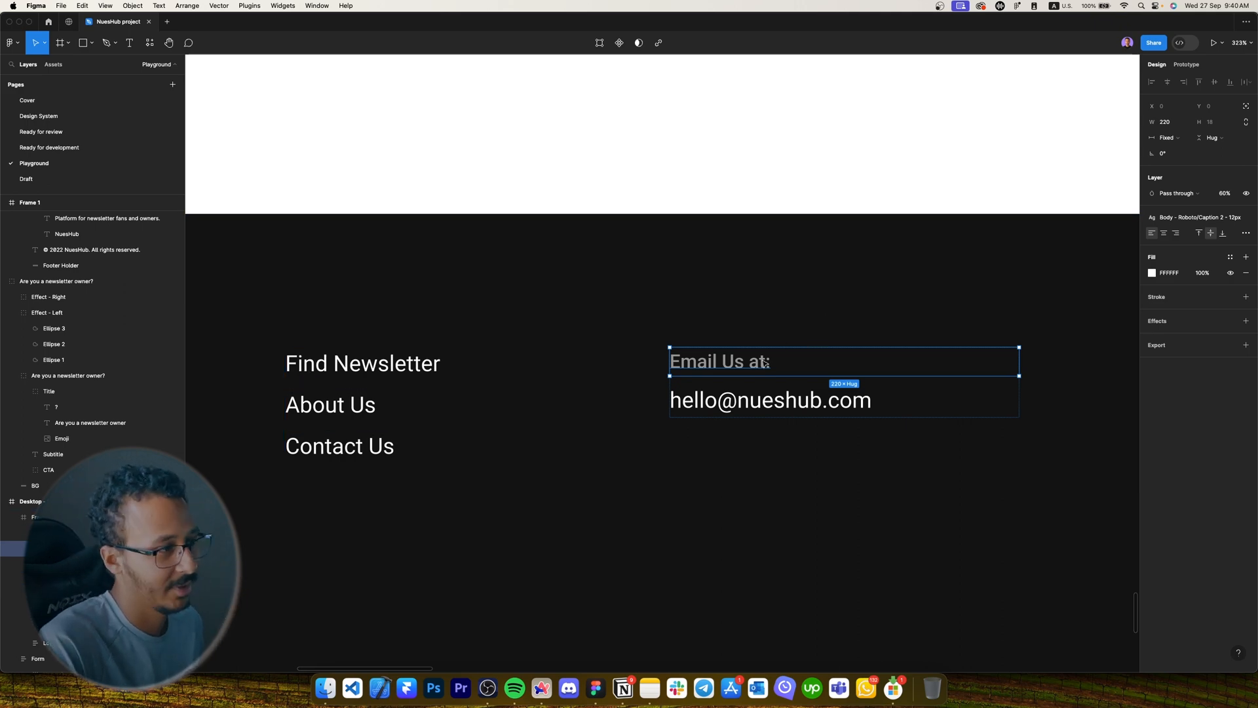
{"action": "scroll", "coordinate": [765, 362], "scroll_direction": "down", "scroll_amount": 3}
{"action": "scroll", "coordinate": [761, 362], "scroll_direction": "down", "scroll_amount": 2}
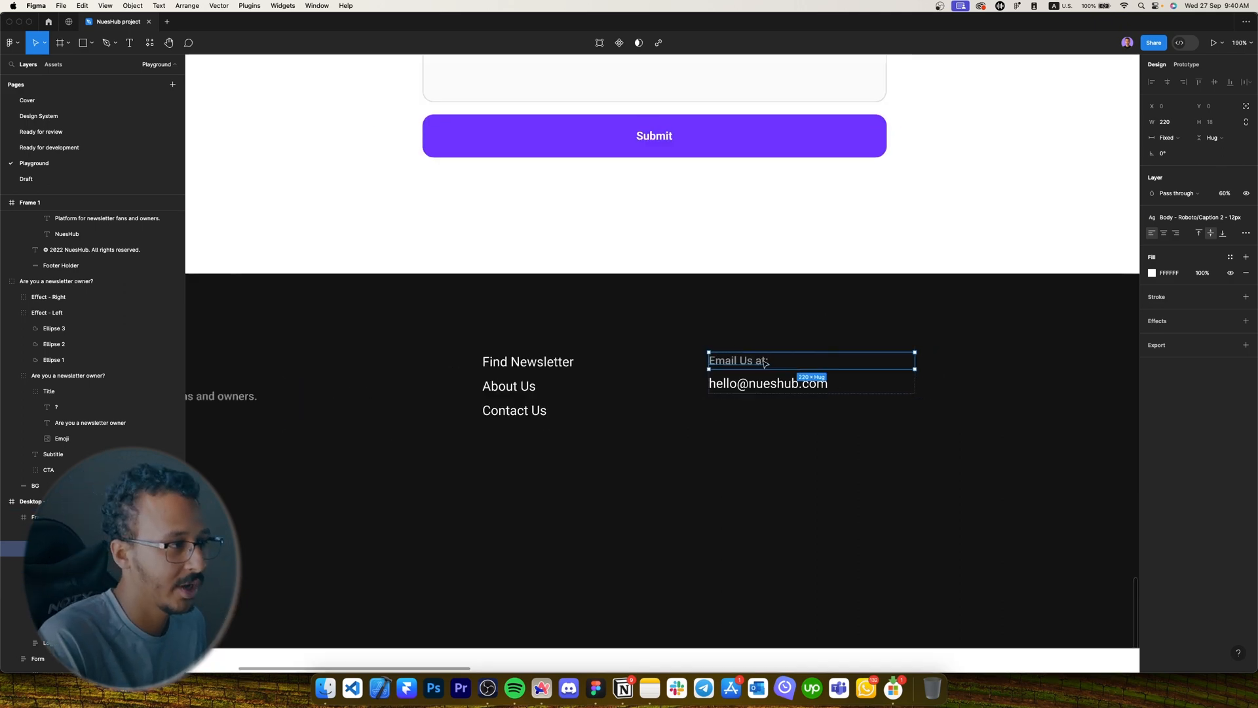
{"action": "left_click", "coordinate": [769, 391]}
{"action": "left_click", "coordinate": [763, 387]}
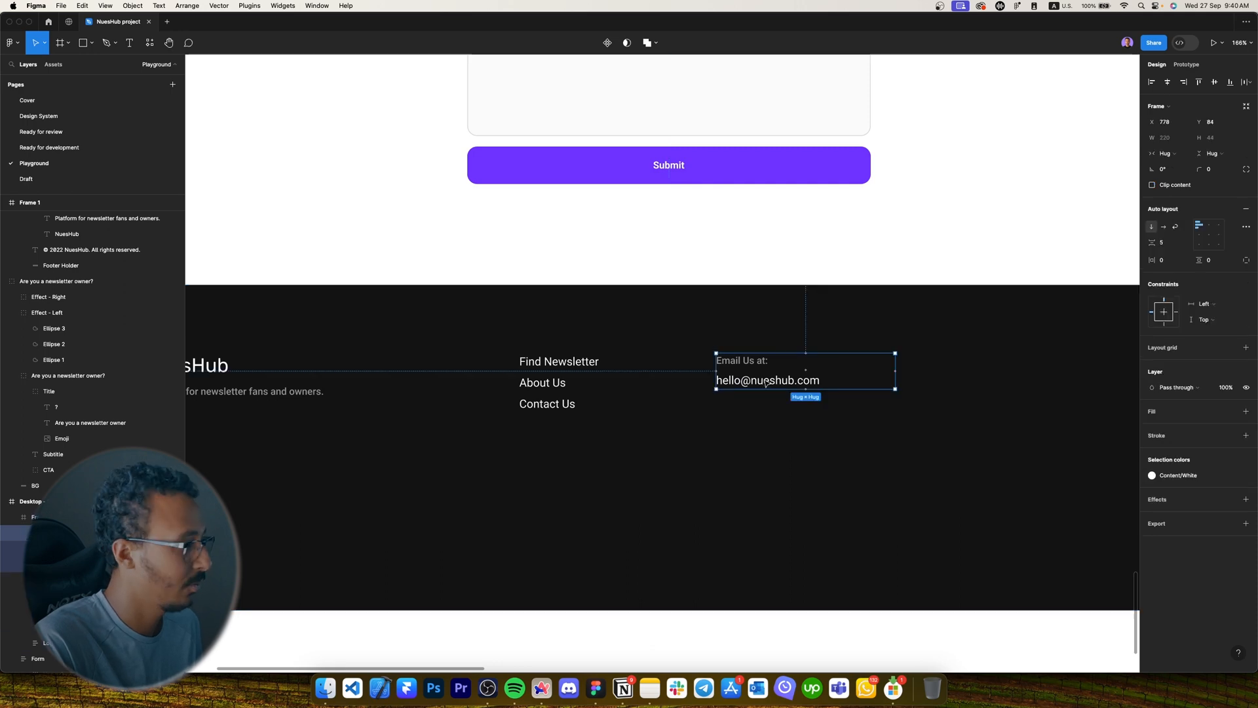
{"action": "key", "text": "Caps_Lock"}
{"action": "key", "text": "Caps_Lock"}
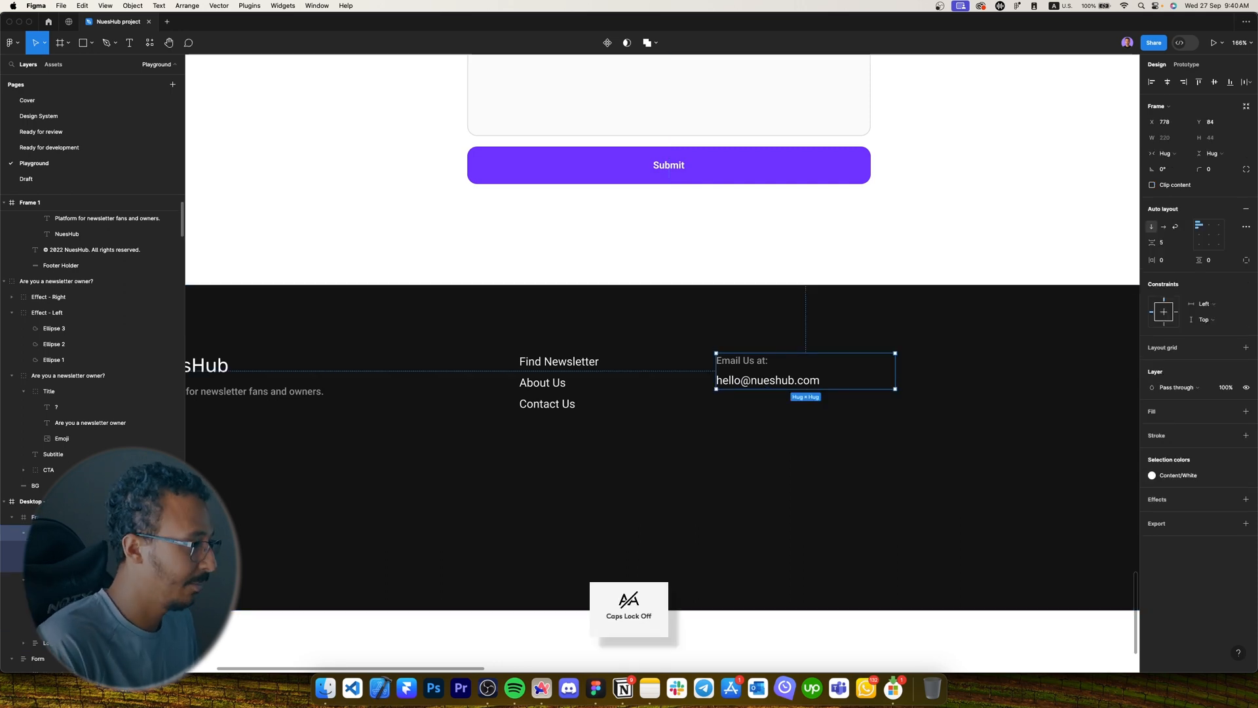
Duplicate the e-mail column to the right and relabel the copy 'Follow Us'.
{"action": "left_click", "coordinate": [957, 438]}
{"action": "left_click_drag", "start_coordinate": [972, 401], "coordinate": [795, 408]}
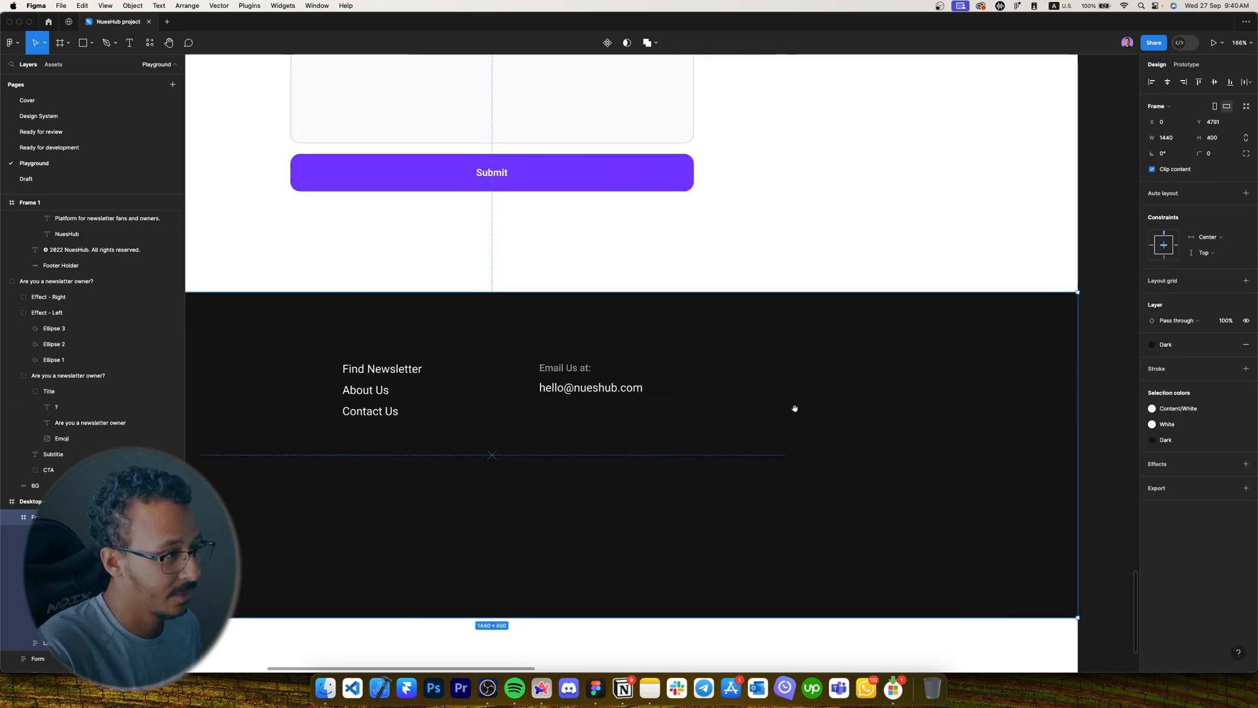
{"action": "left_click", "coordinate": [578, 388]}
{"action": "left_click_drag", "start_coordinate": [578, 387], "coordinate": [827, 388], "text": "alt"}
{"action": "double_click", "coordinate": [812, 368]}
{"action": "key", "text": "Caps_Lock"}
{"action": "type", "text": "F"}
{"action": "key", "text": "Caps_Lock"}
{"action": "type", "text": "ol"}
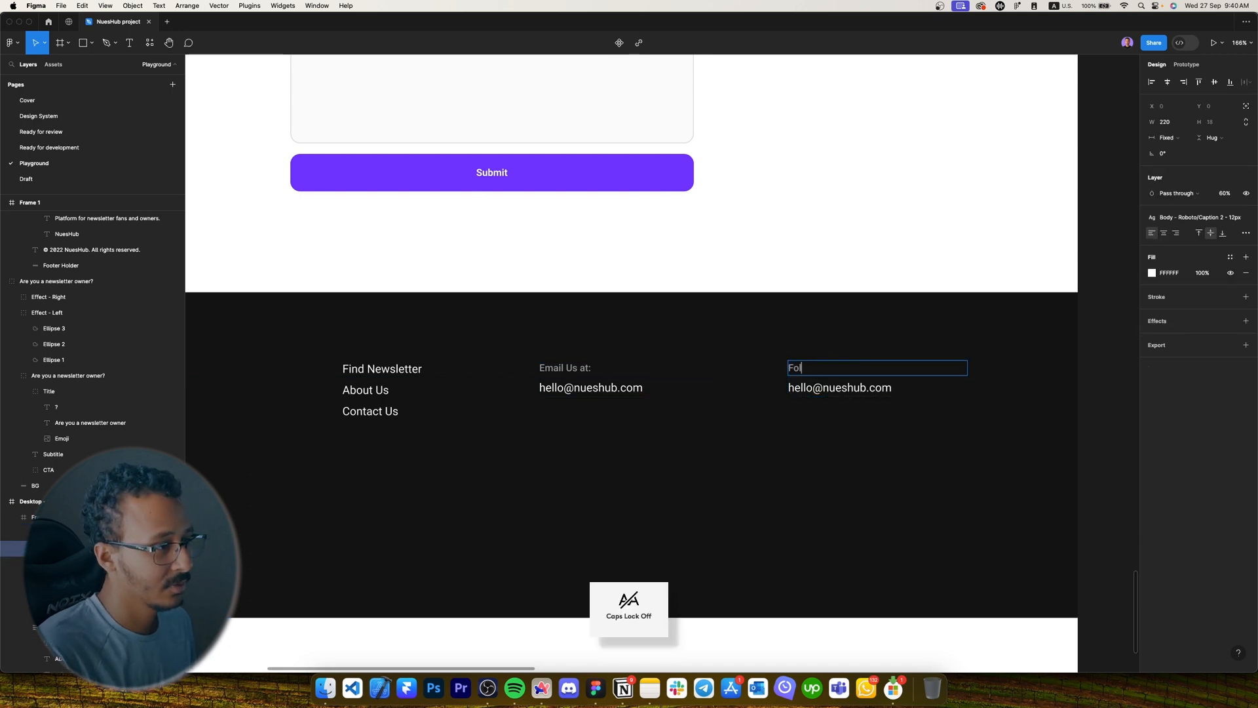
{"action": "type", "text": "low Us"}
{"action": "key", "text": "Escape"}
Copy the LinkedIn, Facebook and Twitter icons from the reference footer into the new footer.
{"action": "left_click", "coordinate": [1033, 225]}
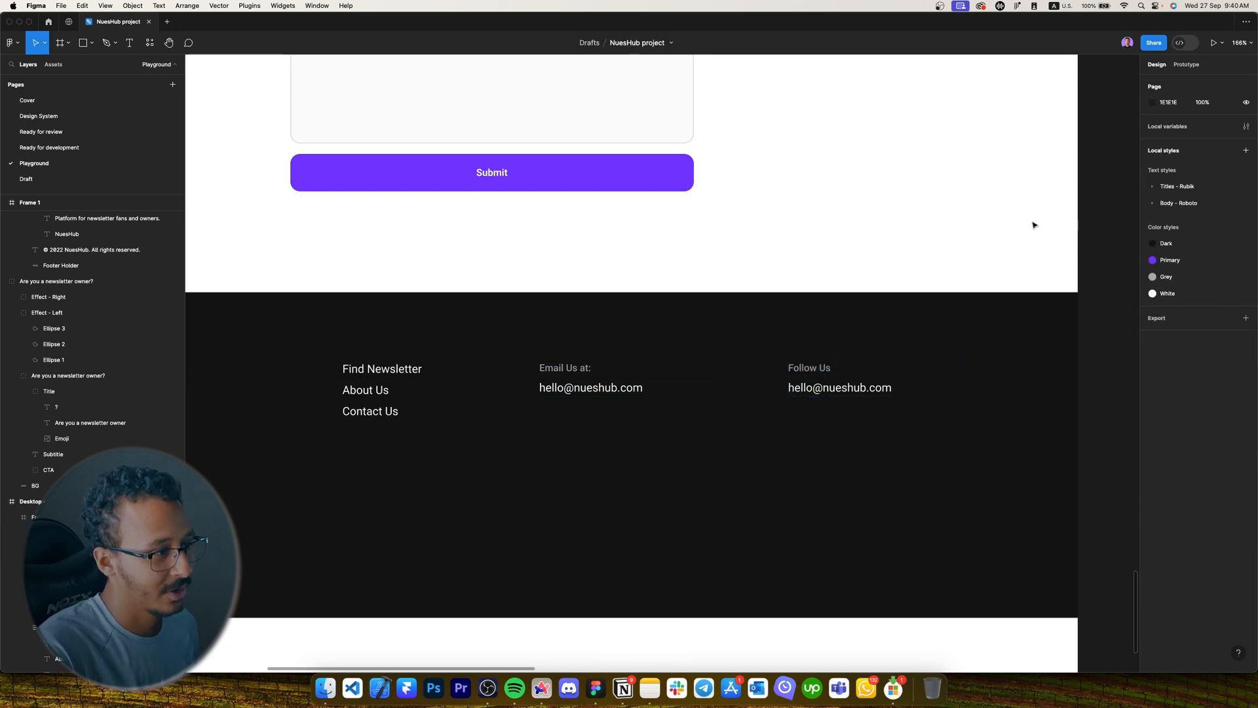
{"action": "left_click_drag", "start_coordinate": [1034, 224], "coordinate": [590, 267]}
{"action": "scroll", "coordinate": [587, 267], "scroll_direction": "down", "scroll_amount": 5}
{"action": "left_click_drag", "start_coordinate": [882, 253], "coordinate": [701, 357]}
{"action": "scroll", "coordinate": [918, 187], "scroll_direction": "up", "scroll_amount": 8}
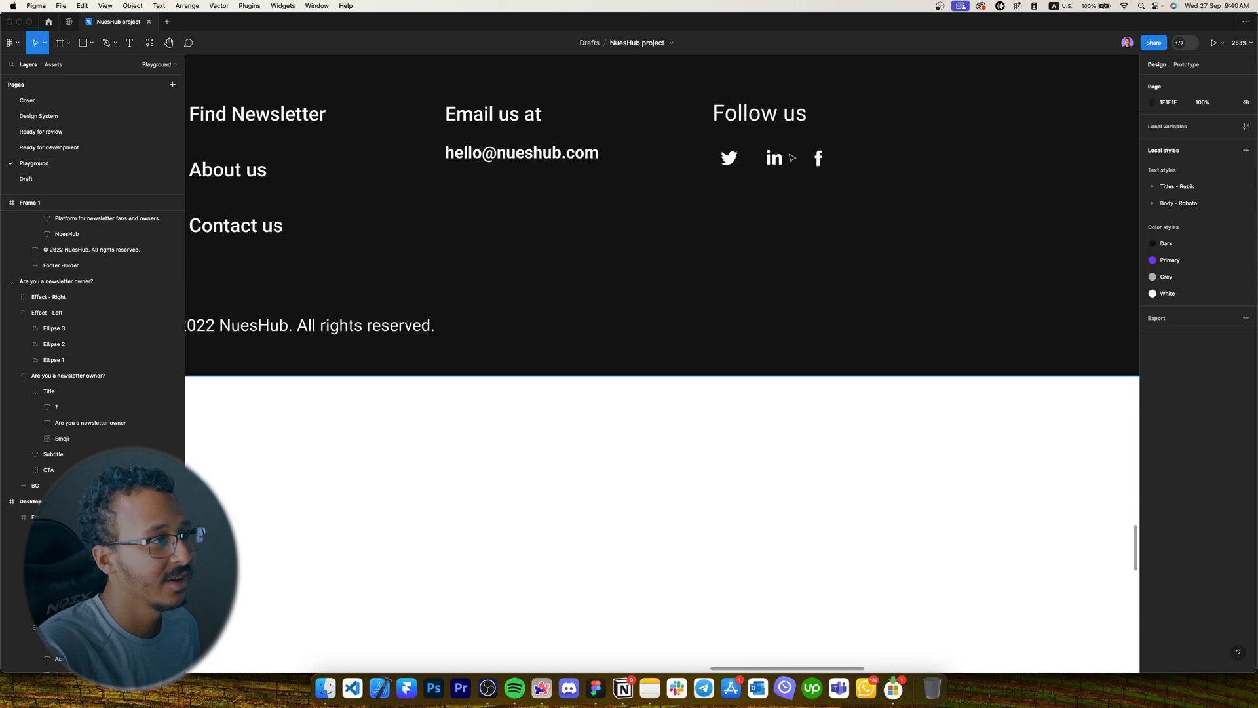
{"action": "left_click", "coordinate": [790, 156]}
{"action": "double_click", "coordinate": [775, 157]}
{"action": "left_click", "coordinate": [818, 158], "text": "shift"}
{"action": "left_click", "coordinate": [743, 165], "text": "shift"}
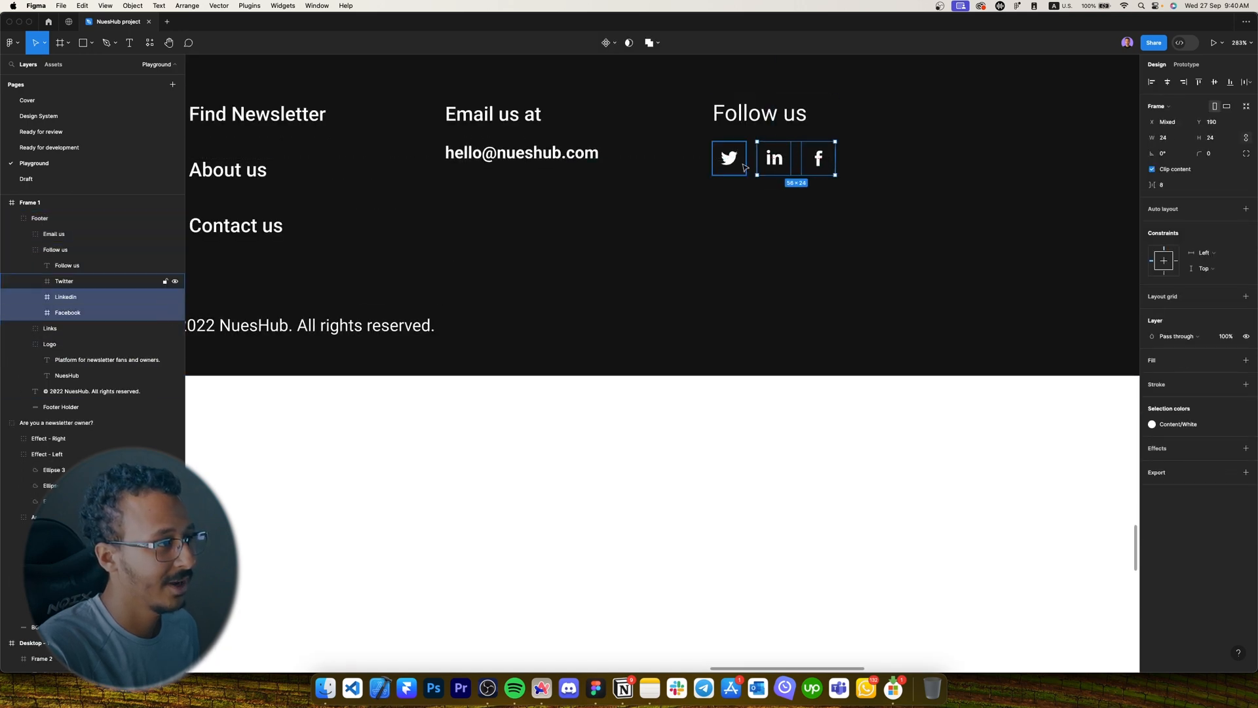
{"action": "key", "text": "super+c"}
{"action": "scroll", "coordinate": [744, 264], "scroll_direction": "down", "scroll_amount": 8}
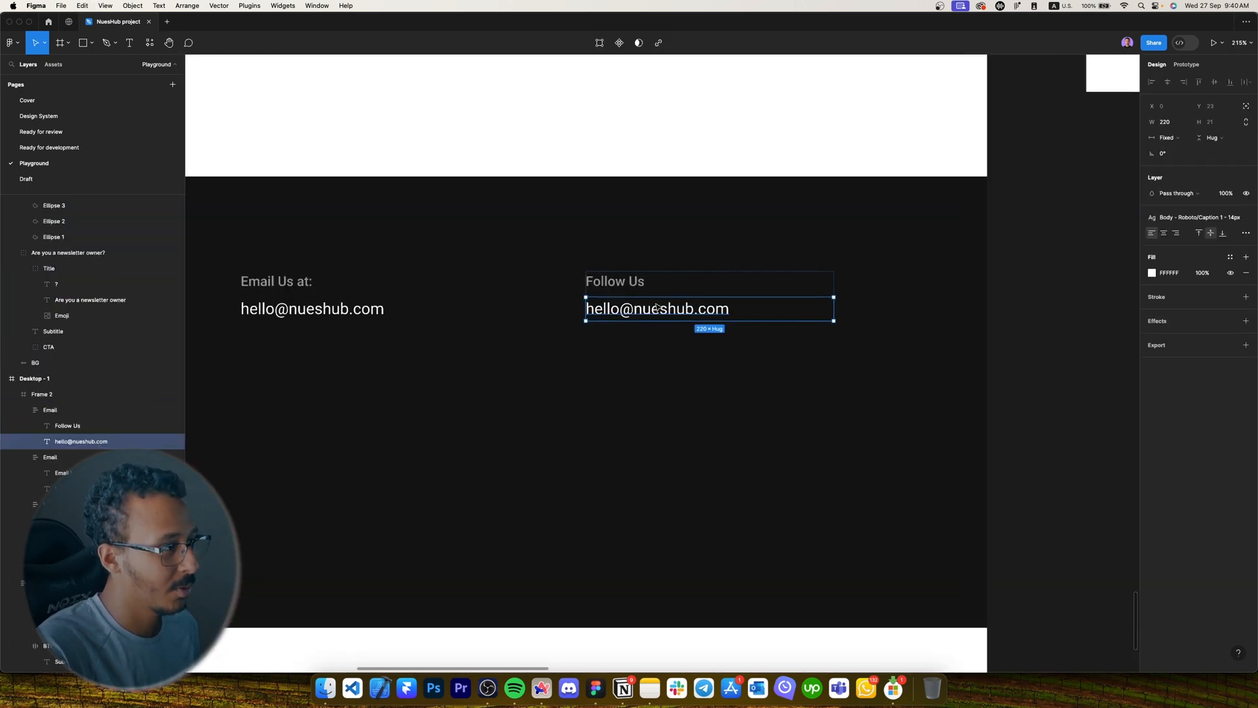
{"action": "scroll", "coordinate": [658, 305], "scroll_direction": "up", "scroll_amount": 6}
{"action": "key", "text": "super+v"}
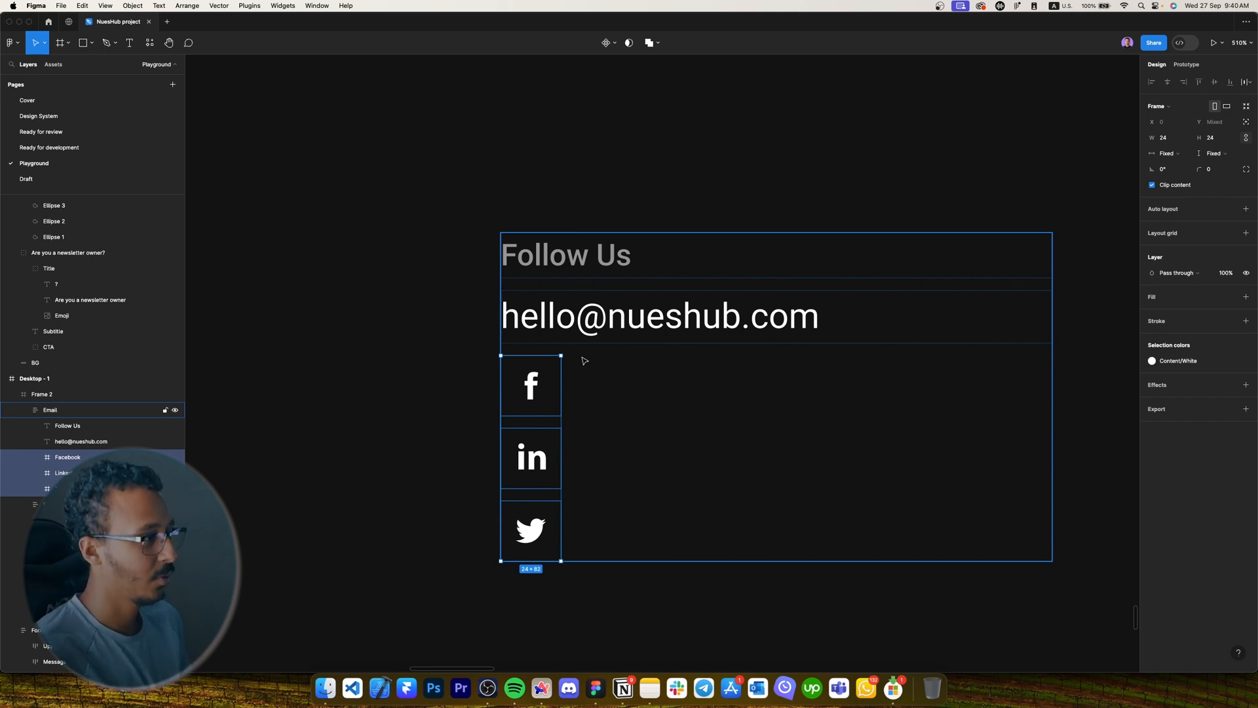
{"action": "key", "text": "shift+a"}
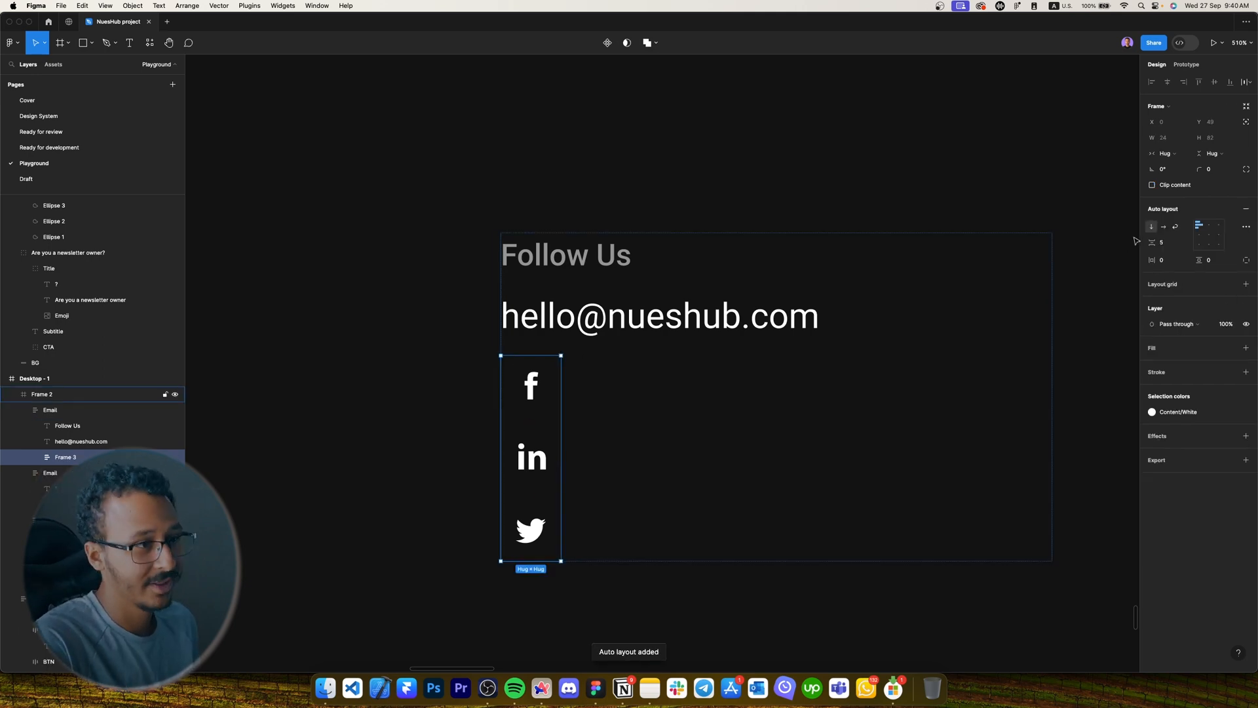
{"action": "left_click", "coordinate": [1163, 228]}
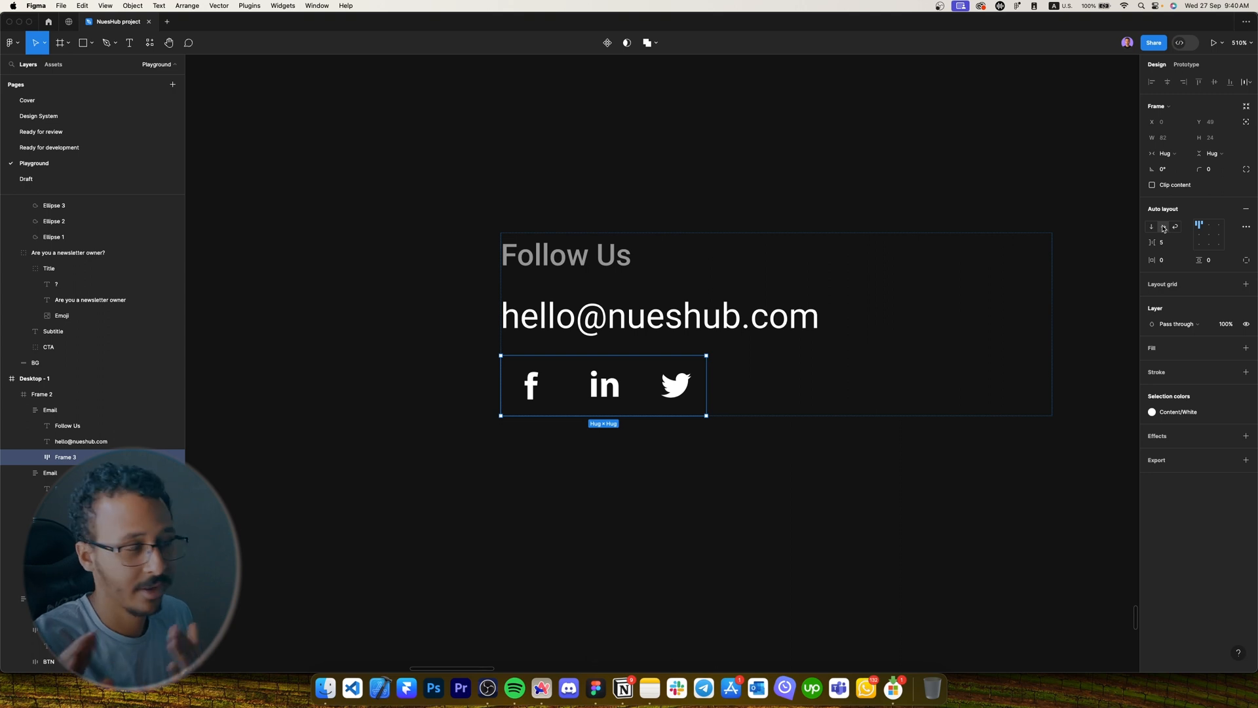
{"action": "left_click", "coordinate": [664, 317]}
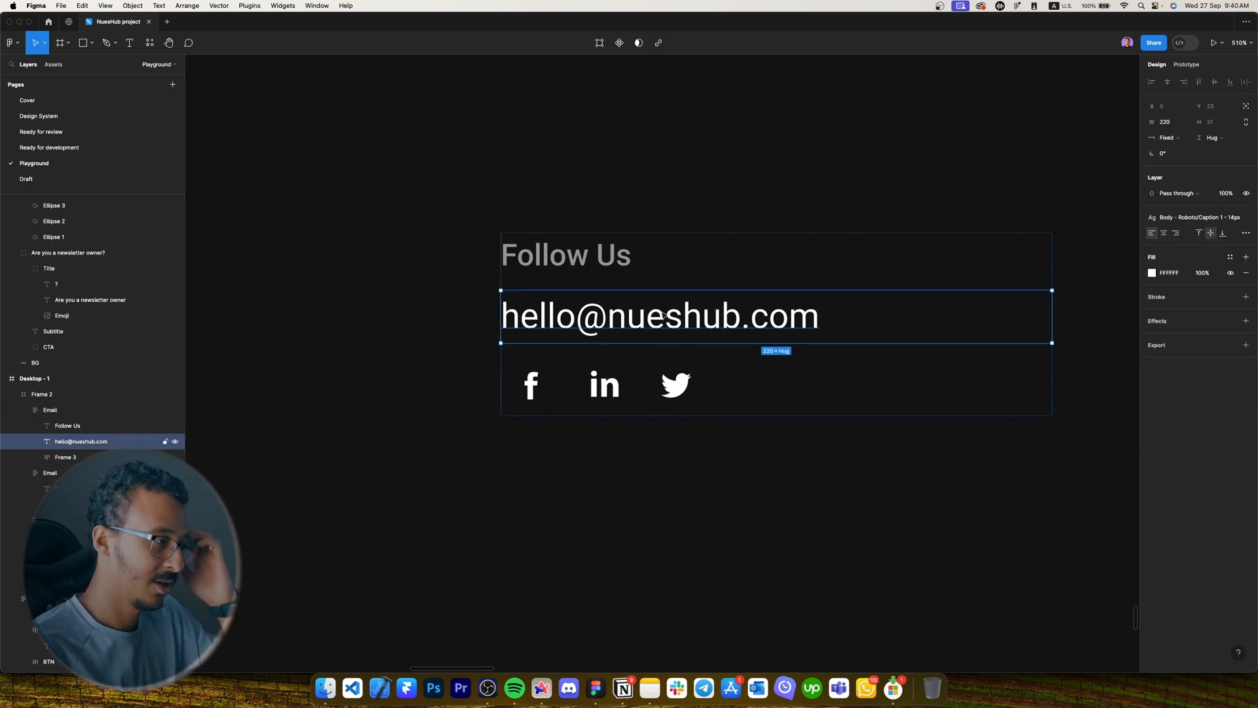
{"action": "key", "text": "BackSpace"}
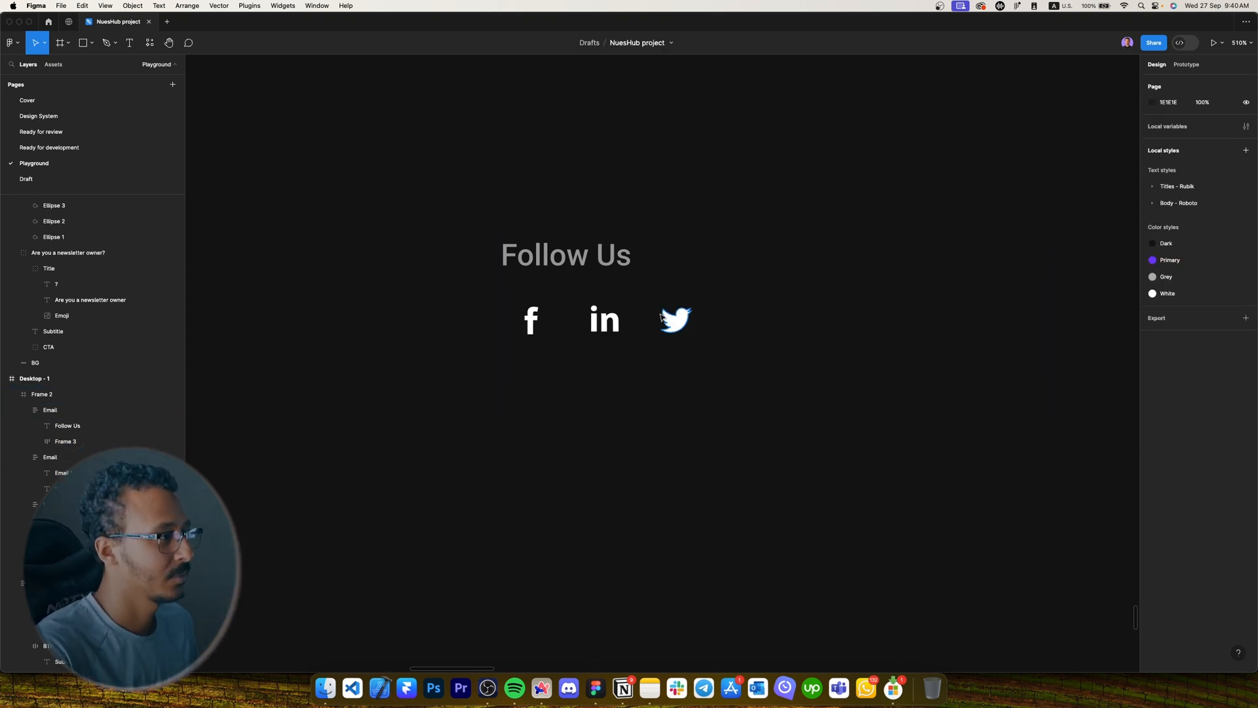
{"action": "scroll", "coordinate": [636, 328], "scroll_direction": "down", "scroll_amount": 4}
Rename the icon row layer to 'Social icons'.
{"action": "left_click", "coordinate": [604, 309]}
{"action": "double_click", "coordinate": [605, 320]}
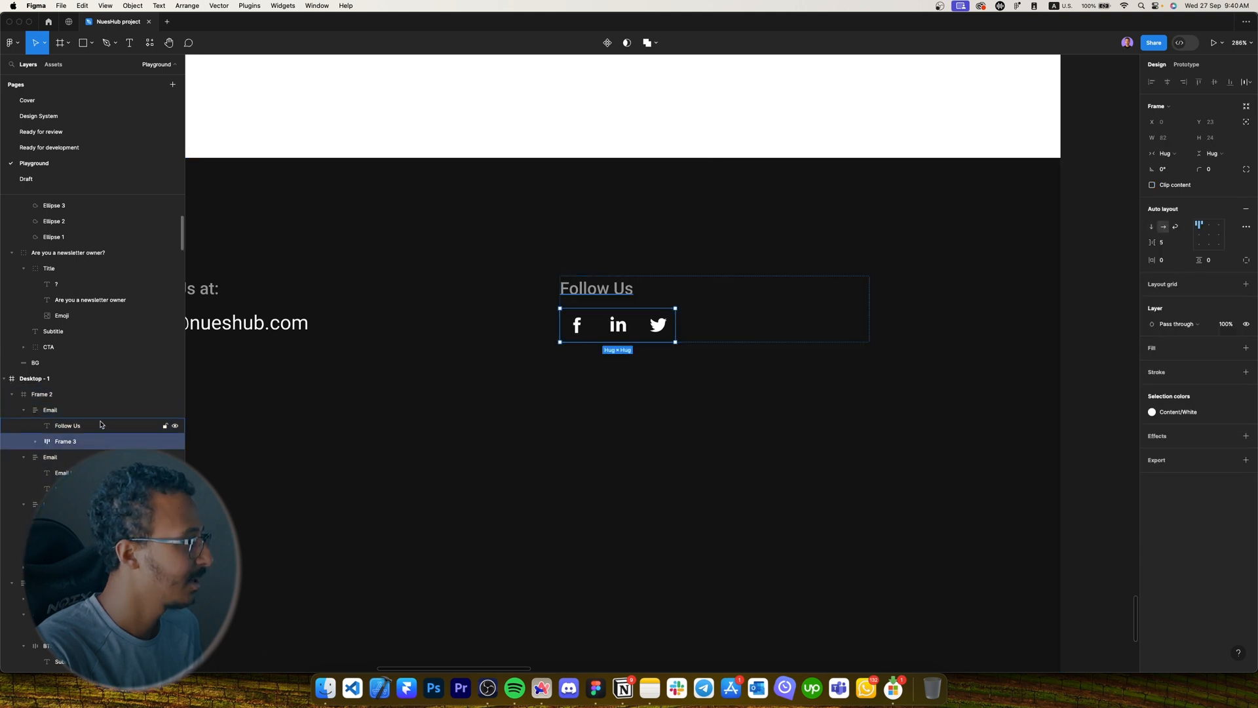
{"action": "key", "text": "Caps_Lock"}
{"action": "double_click", "coordinate": [81, 446]}
{"action": "key", "text": "Caps_Lock"}
{"action": "type", "text": "Social icons"}
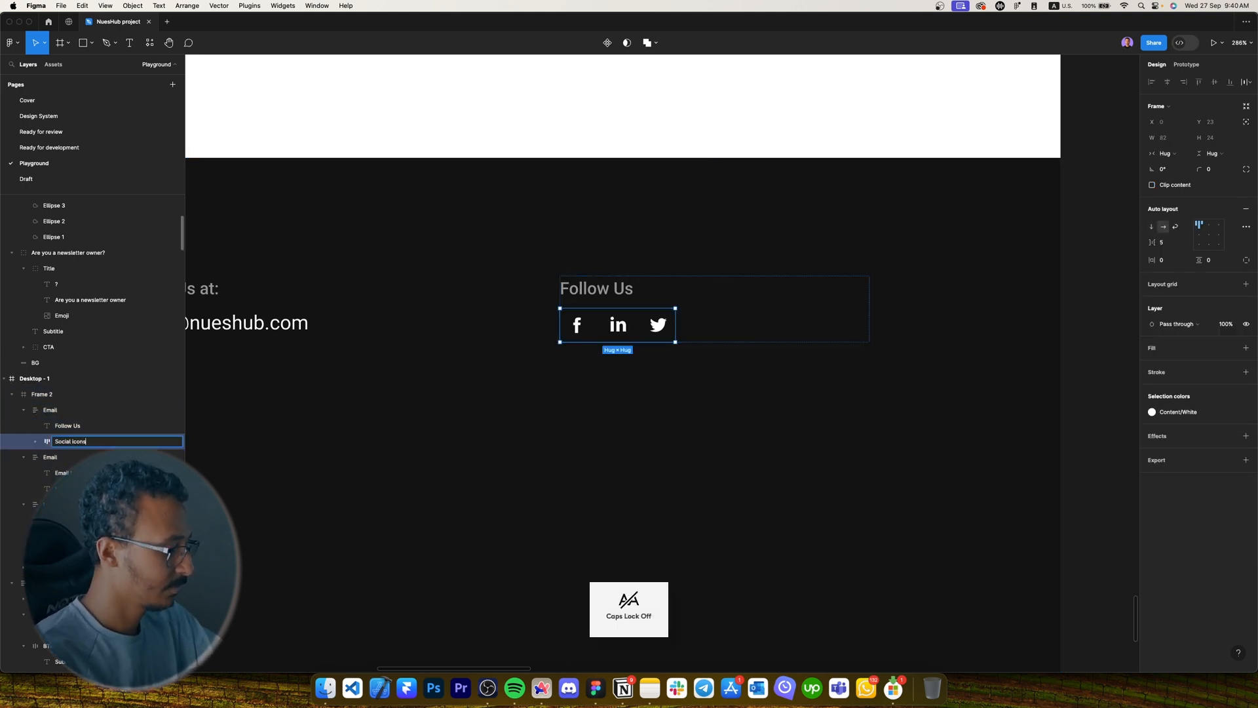
{"action": "left_click", "coordinate": [748, 326]}
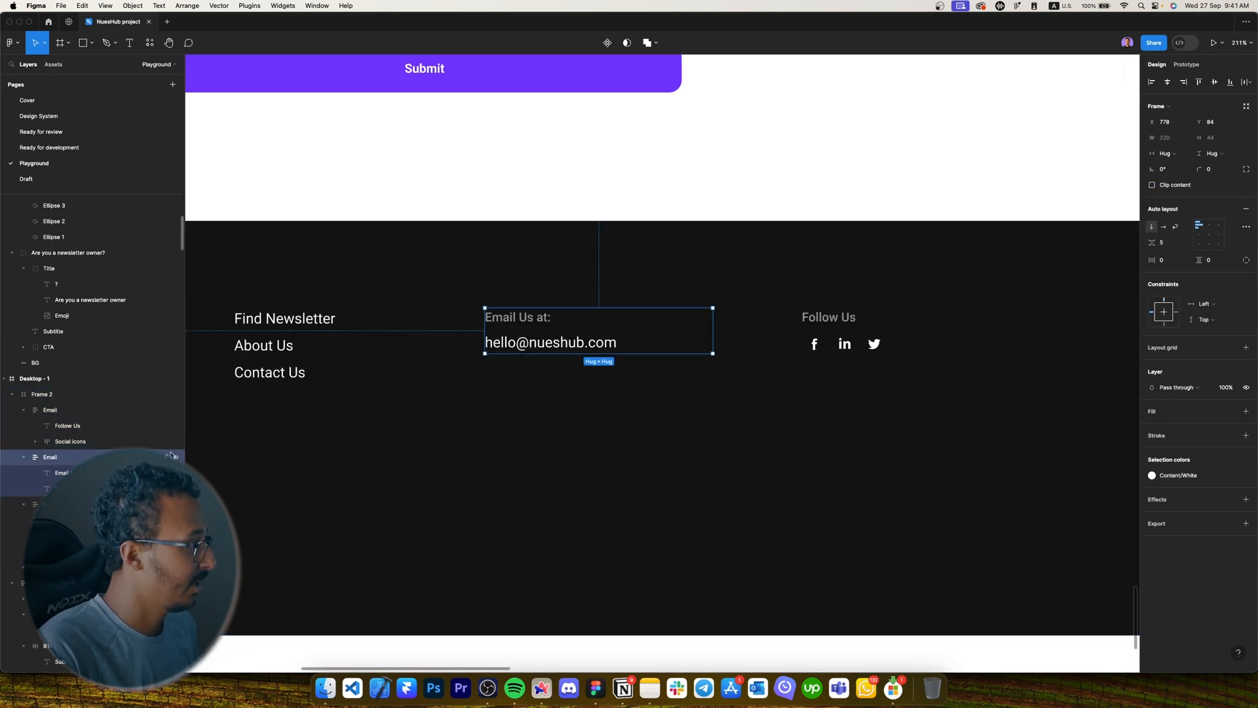
Rename the duplicated column group from Email to 'Follow Us'.
{"action": "left_click", "coordinate": [278, 364]}
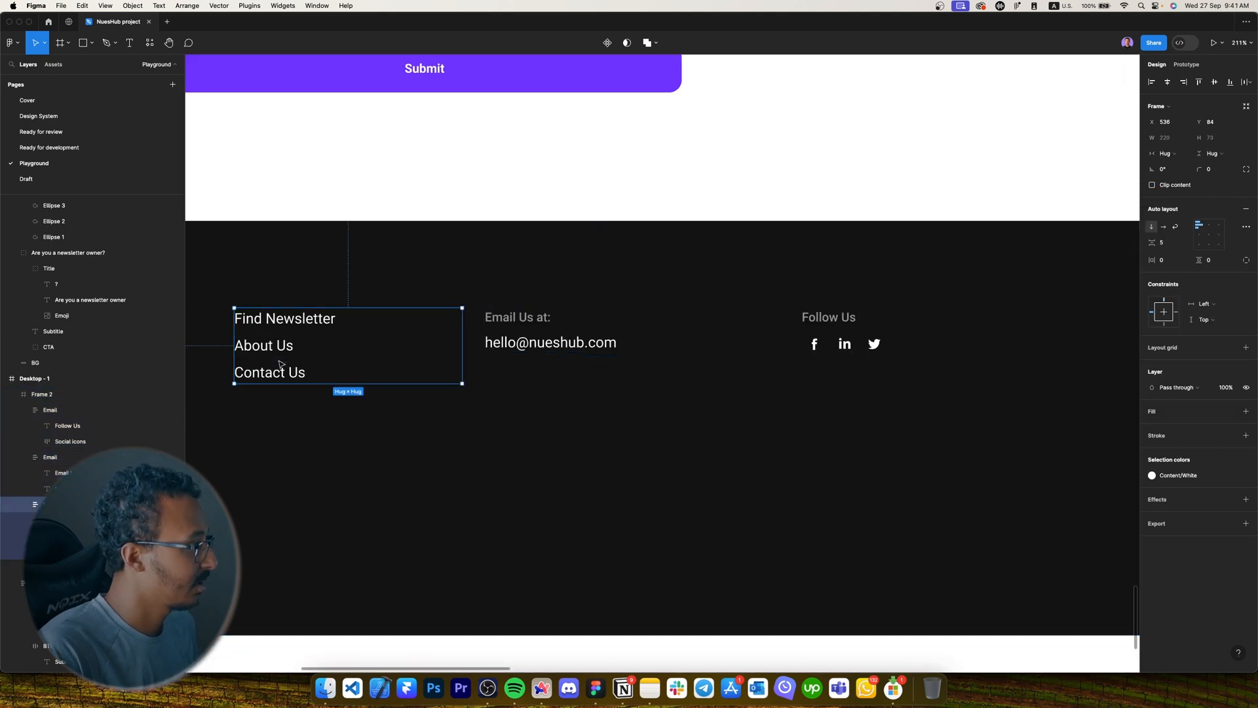
{"action": "left_click", "coordinate": [50, 410]}
{"action": "double_click", "coordinate": [50, 409]}
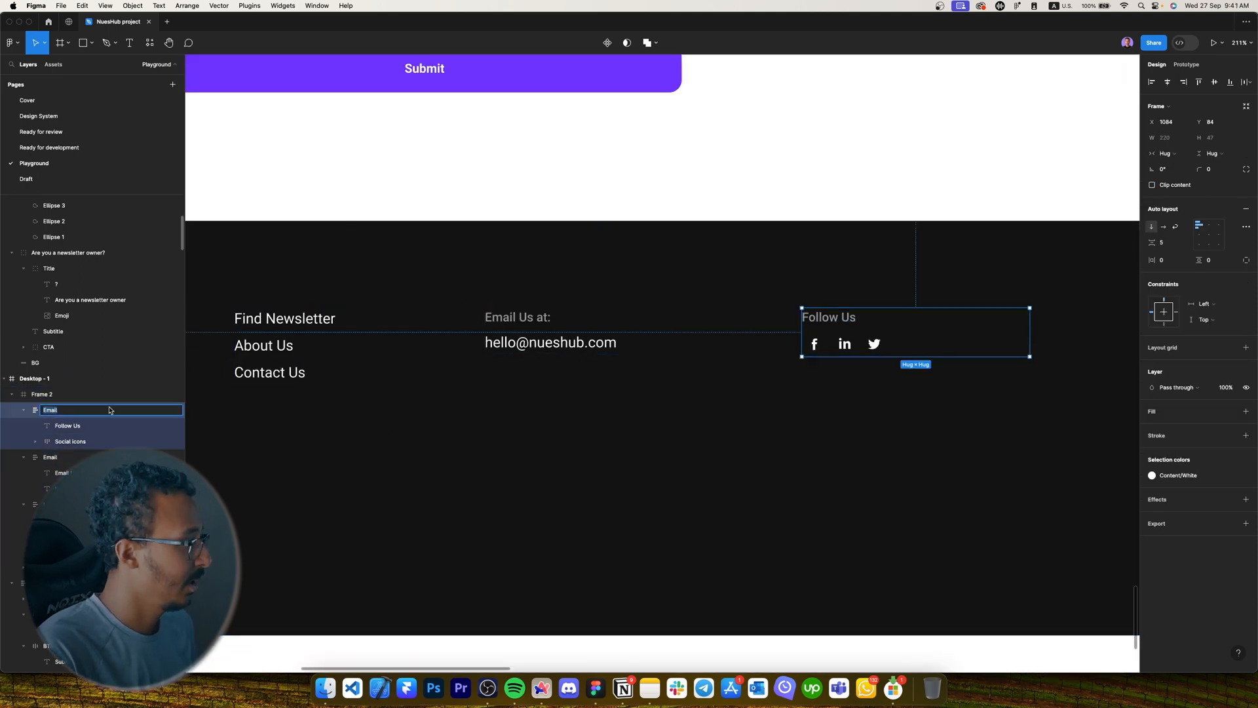
{"action": "key", "text": "Caps_Lock"}
{"action": "type", "text": "F"}
{"action": "key", "text": "Caps_Lock"}
{"action": "type", "text": "ollow Us"}
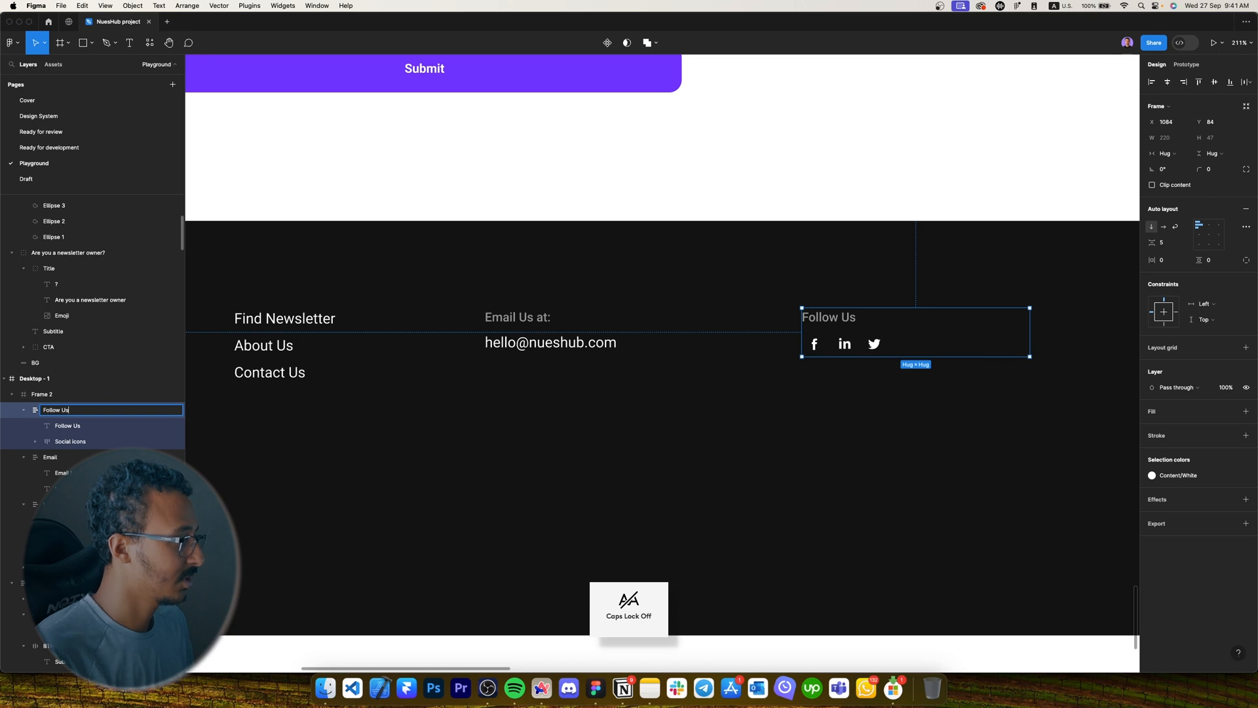
{"action": "key", "text": "Return"}
{"action": "scroll", "coordinate": [326, 151], "scroll_direction": "down", "scroll_amount": 5}
{"action": "left_click", "coordinate": [485, 303]}
Paste the '© 2022 NuesHub. All rights reserved.' line from the reference into the new footer.
{"action": "scroll", "coordinate": [459, 333], "scroll_direction": "down", "scroll_amount": 5}
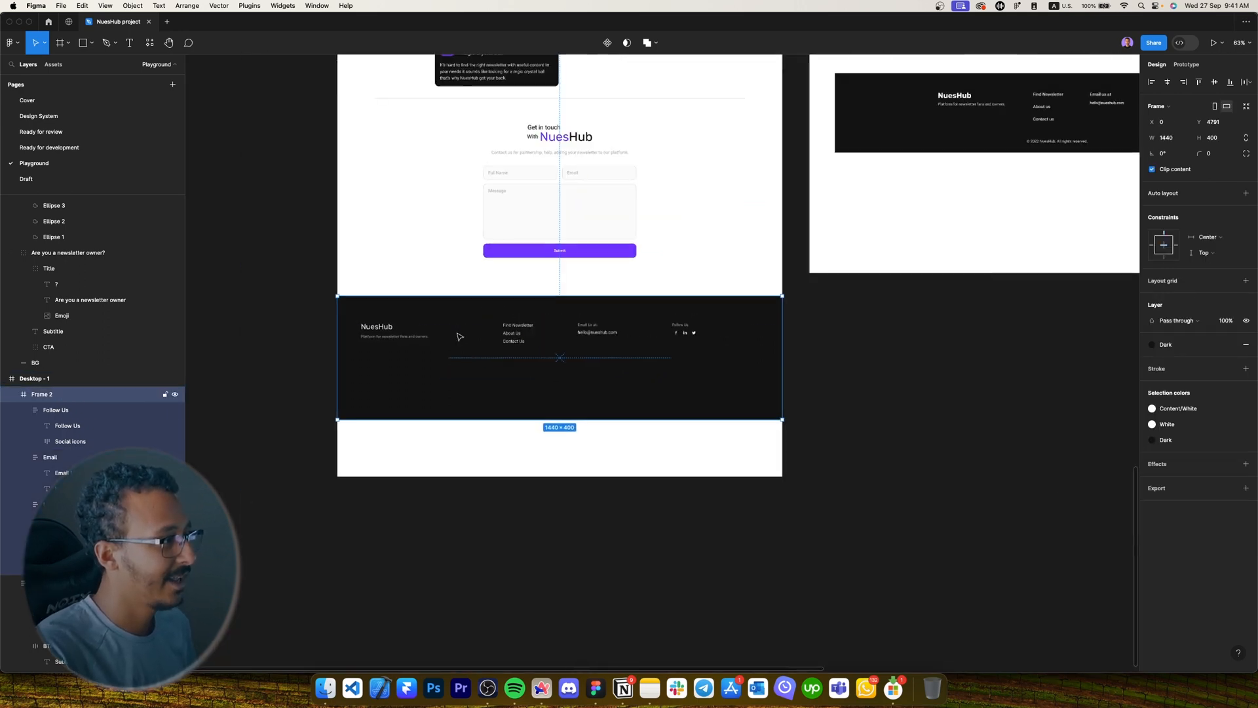
{"action": "left_click_drag", "start_coordinate": [632, 320], "coordinate": [479, 388]}
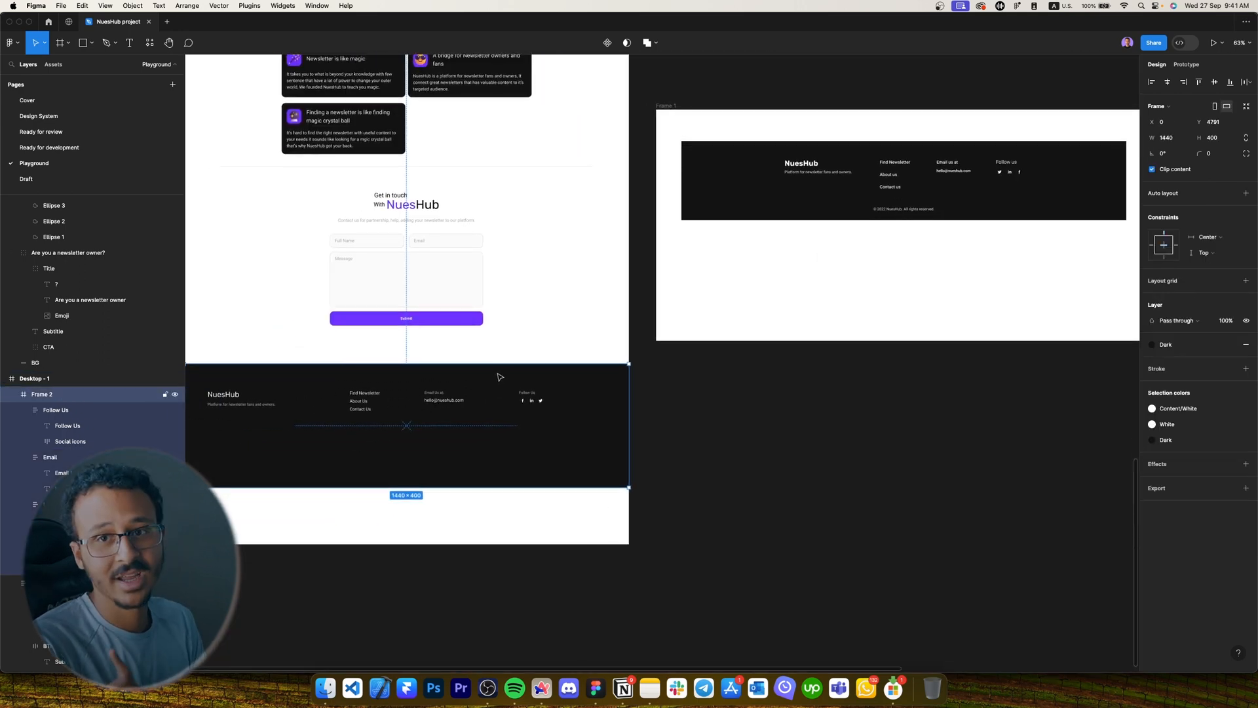
{"action": "left_click", "coordinate": [920, 210]}
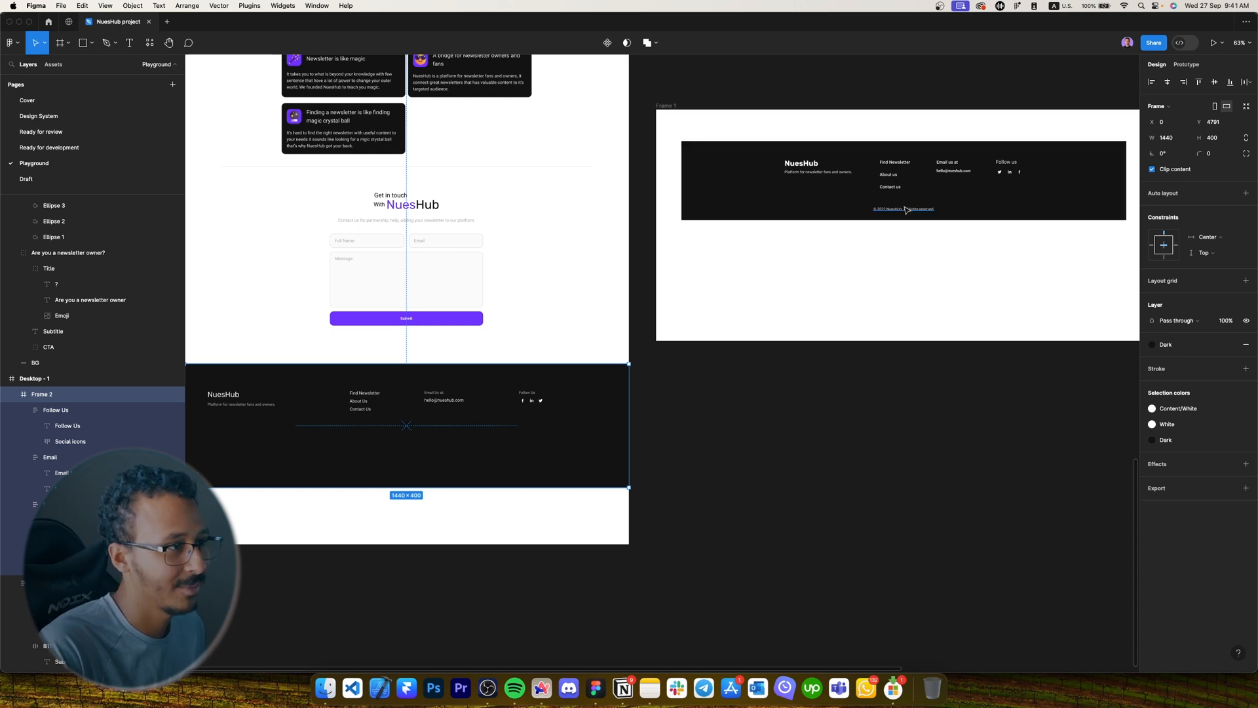
{"action": "scroll", "coordinate": [924, 204], "scroll_direction": "up", "scroll_amount": 5}
{"action": "scroll", "coordinate": [924, 203], "scroll_direction": "down", "scroll_amount": 6}
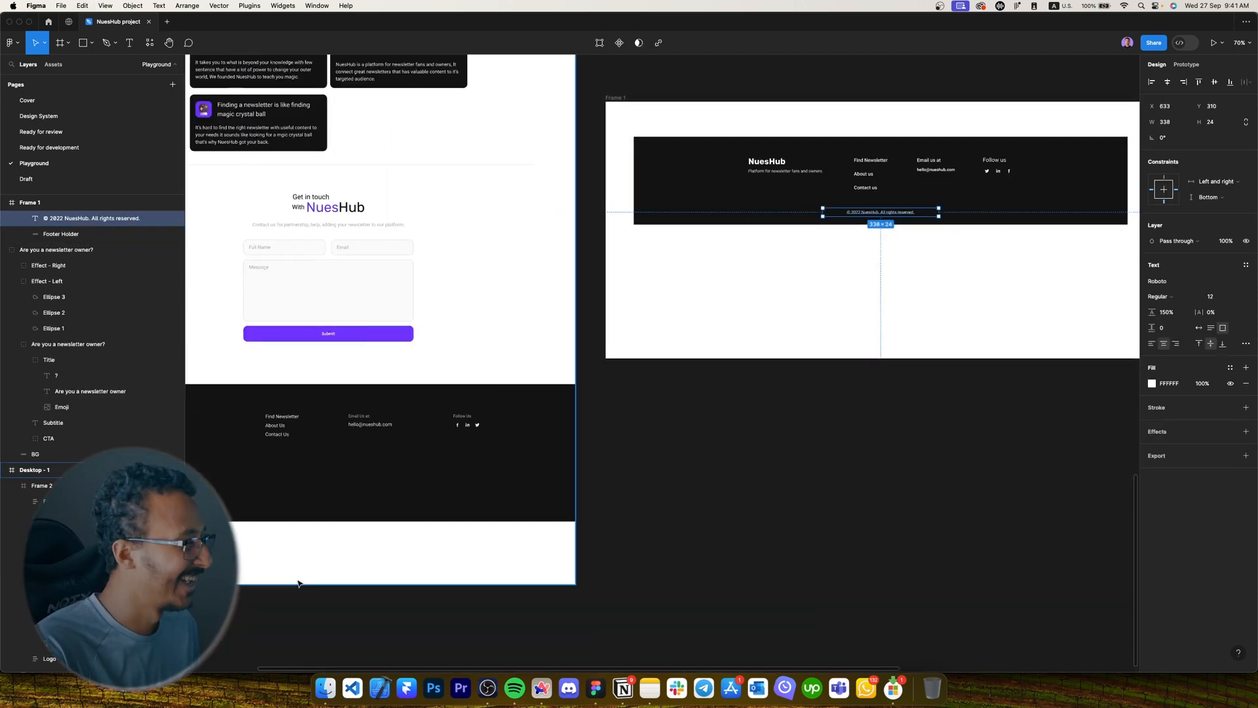
{"action": "left_click", "coordinate": [295, 486]}
{"action": "scroll", "coordinate": [371, 495], "scroll_direction": "up", "scroll_amount": 5}
{"action": "key", "text": "cmd+v"}
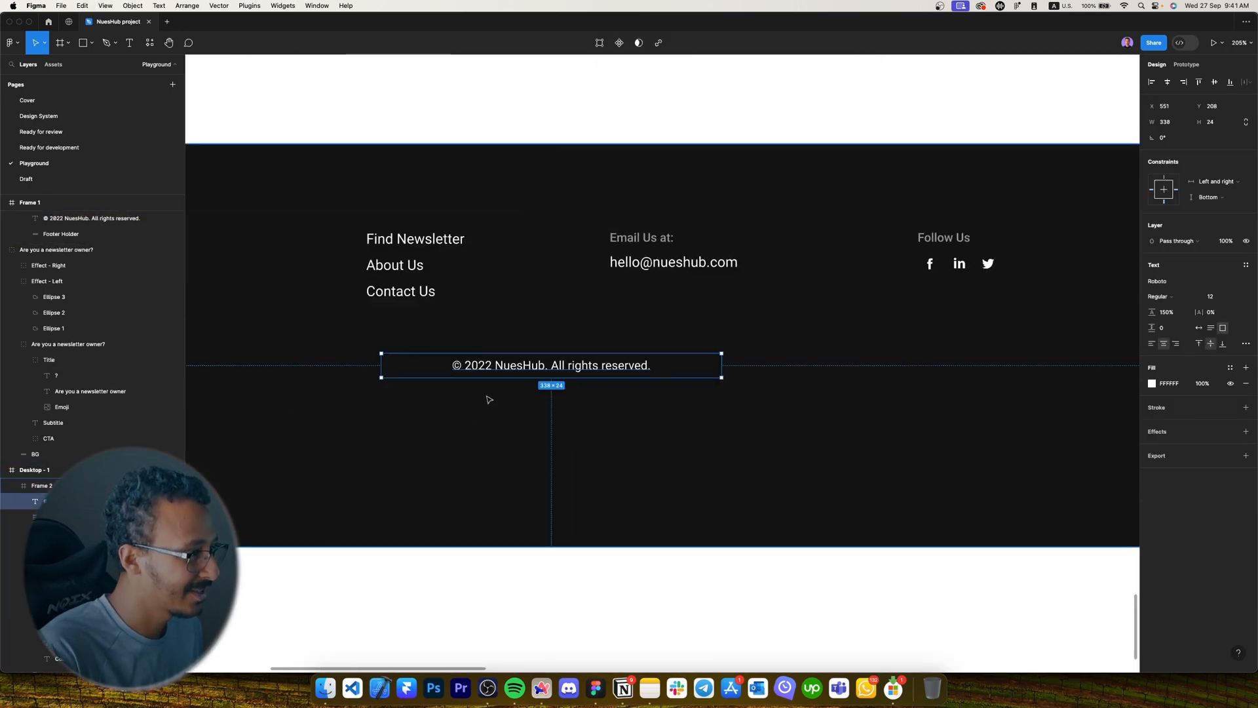
{"action": "scroll", "coordinate": [489, 399], "scroll_direction": "down", "scroll_amount": 4}
Wrap the Logo, Links, Email and Follow Us columns in one horizontal auto-layout row.
{"action": "scroll", "coordinate": [1008, 262], "scroll_direction": "down", "scroll_amount": 2}
{"action": "left_click_drag", "start_coordinate": [1009, 263], "coordinate": [494, 456]}
{"action": "left_click_drag", "start_coordinate": [404, 314], "coordinate": [536, 358]}
{"action": "scroll", "coordinate": [464, 318], "scroll_direction": "up", "scroll_amount": 4}
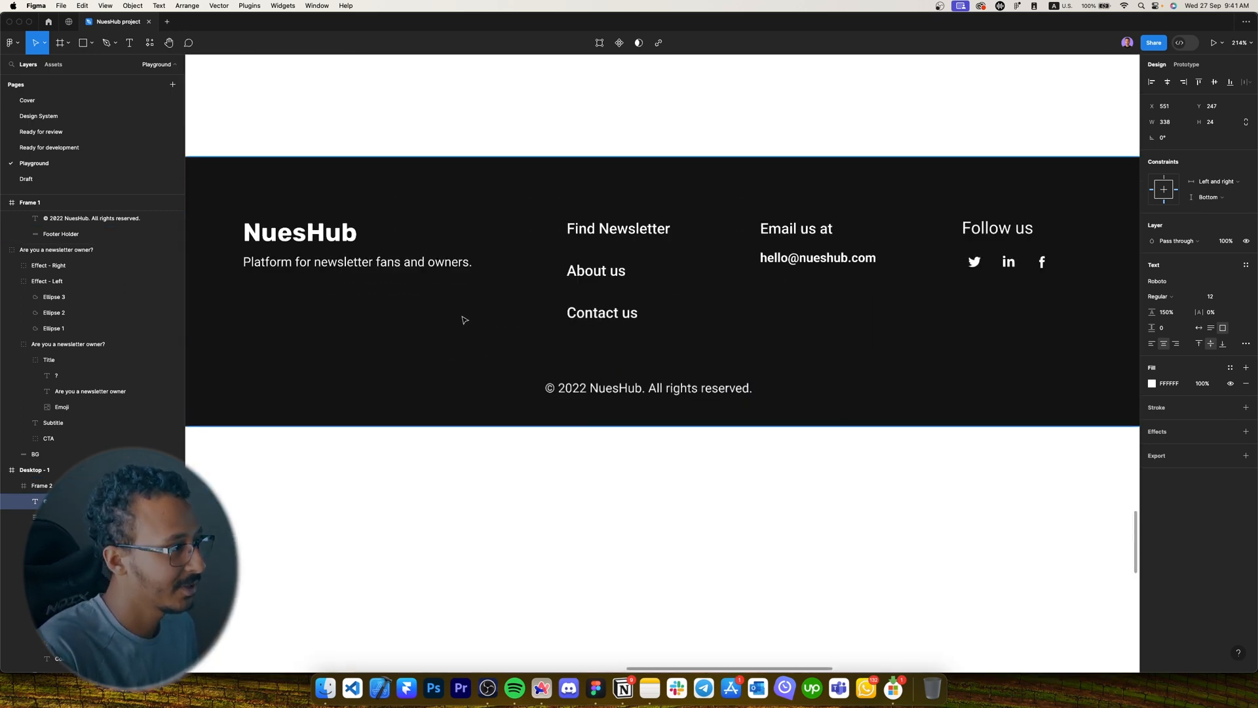
{"action": "scroll", "coordinate": [249, 230], "scroll_direction": "down", "scroll_amount": 3}
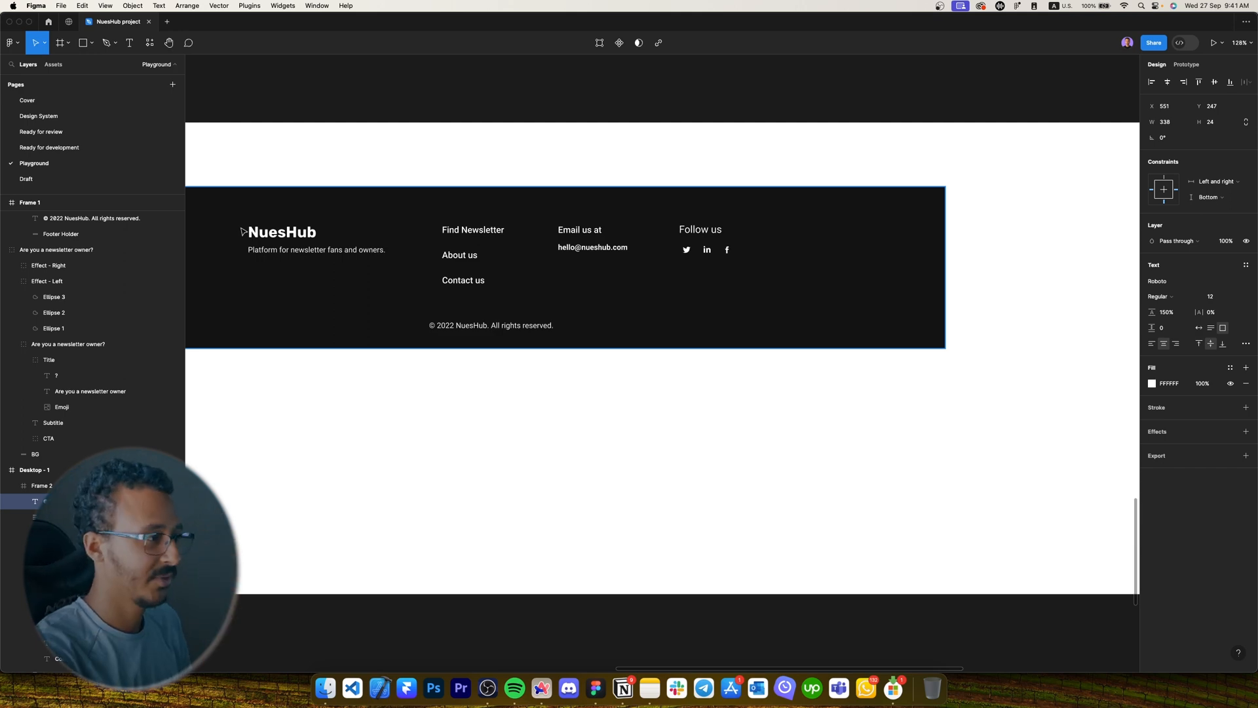
{"action": "scroll", "coordinate": [590, 399], "scroll_direction": "down", "scroll_amount": 5}
{"action": "left_click_drag", "start_coordinate": [551, 439], "coordinate": [942, 313]}
{"action": "scroll", "coordinate": [381, 394], "scroll_direction": "up", "scroll_amount": 3}
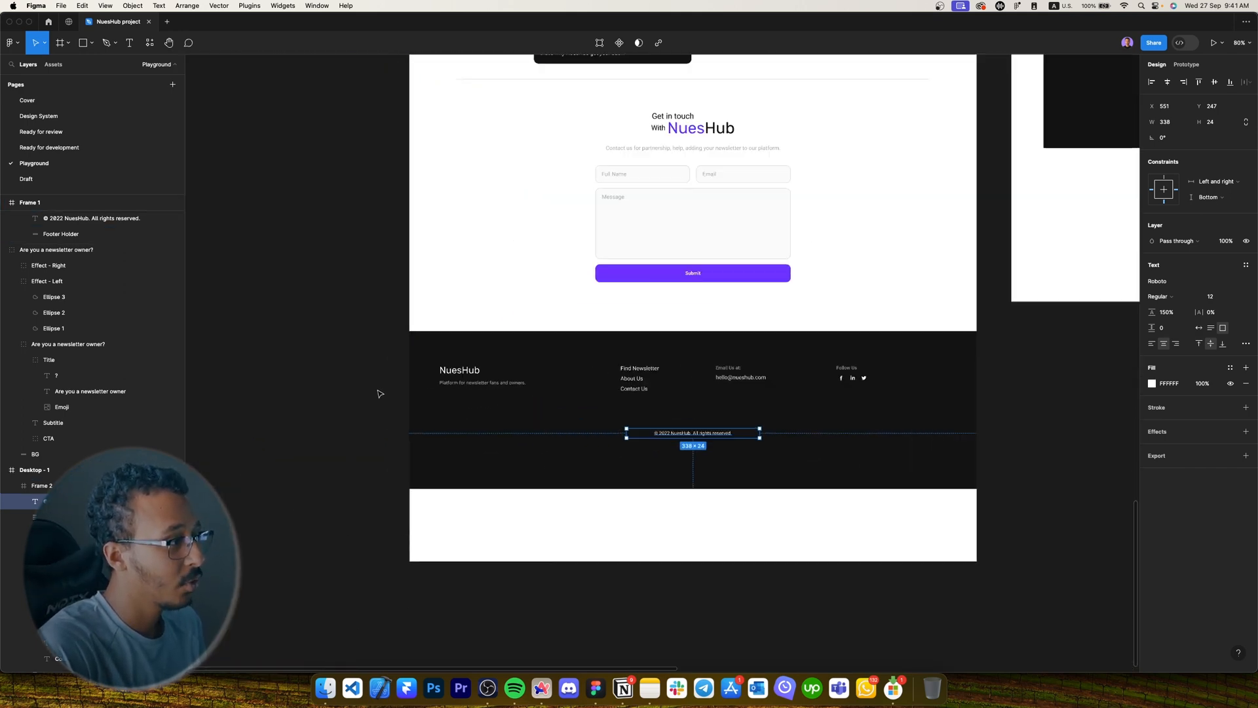
{"action": "scroll", "coordinate": [380, 370], "scroll_direction": "up", "scroll_amount": 4}
{"action": "scroll", "coordinate": [380, 370], "scroll_direction": "down", "scroll_amount": 2}
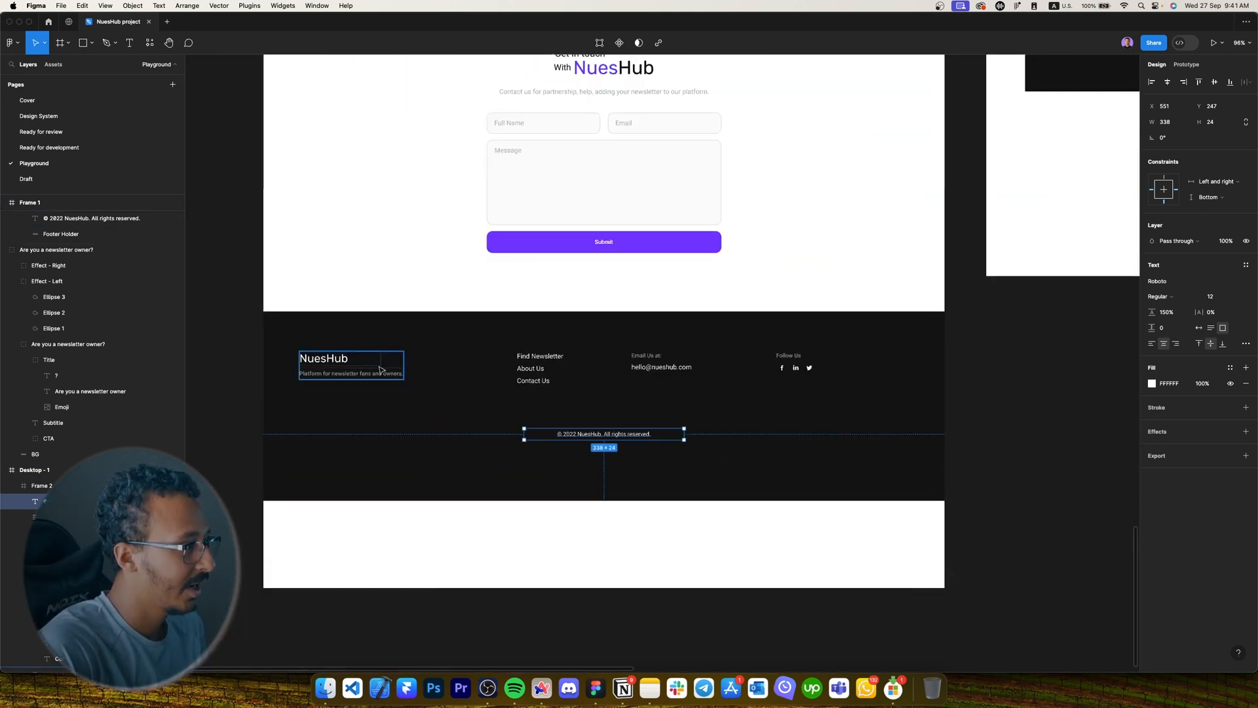
{"action": "left_click", "coordinate": [383, 369]}
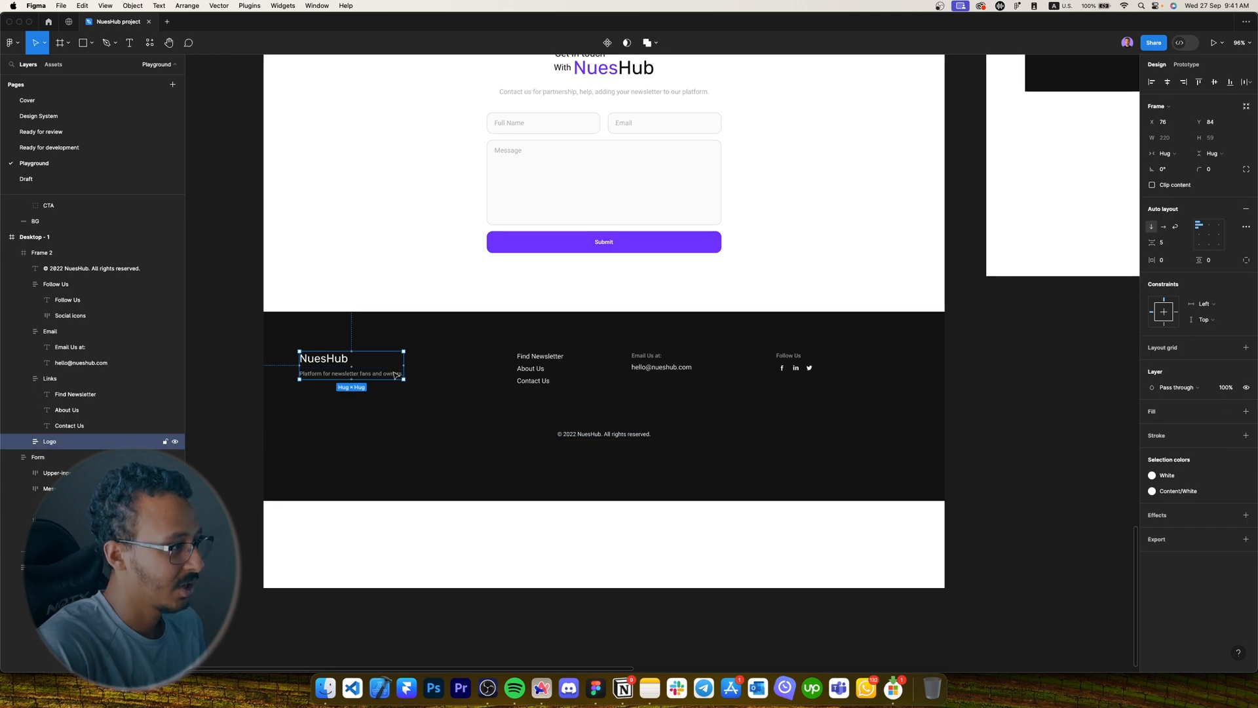
{"action": "left_click", "coordinate": [539, 367], "text": "shift"}
{"action": "left_click", "coordinate": [662, 366], "text": "shift"}
{"action": "left_click", "coordinate": [789, 366], "text": "shift"}
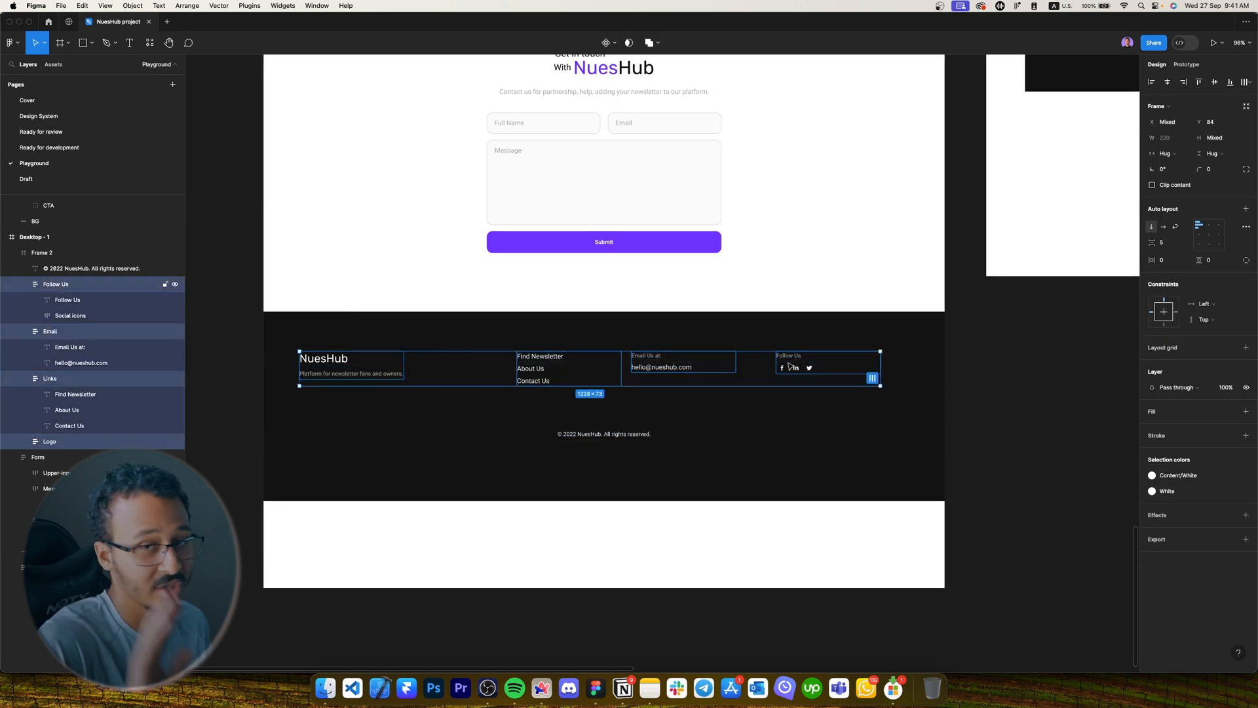
{"action": "key", "text": "shift+a"}
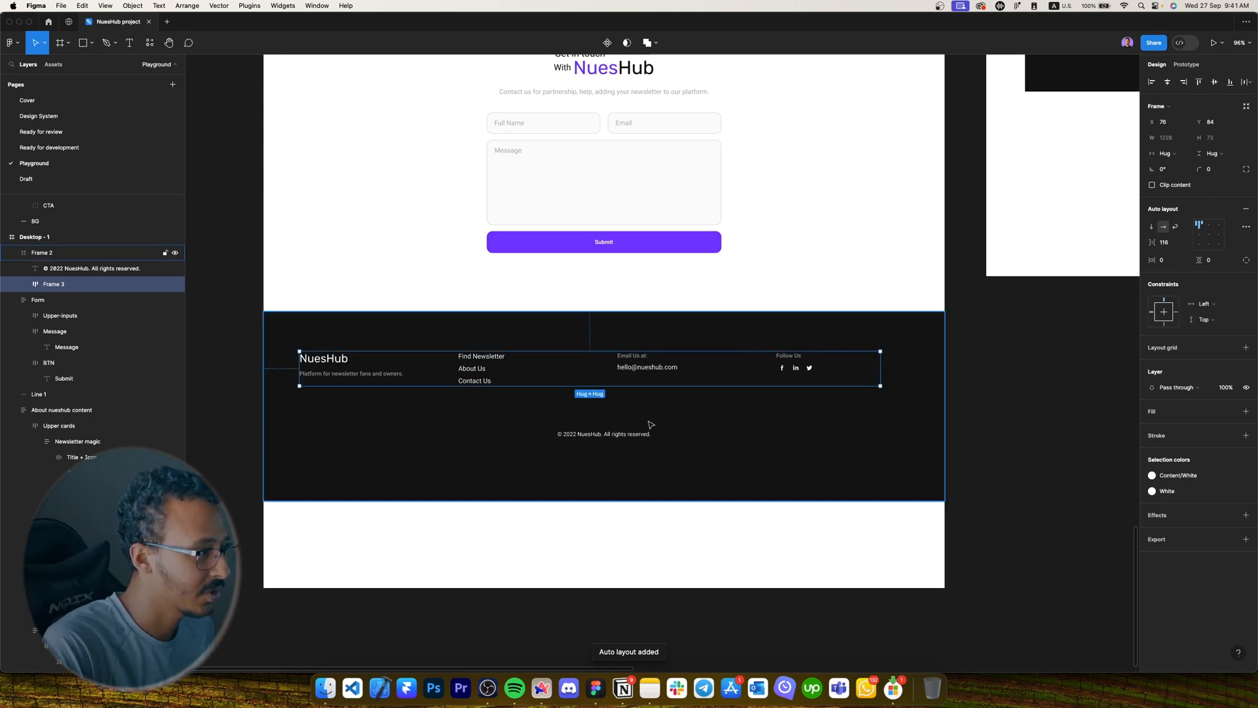
{"action": "left_click", "coordinate": [354, 293]}
Give the footer frame auto layout with a fixed 1440 width, centred horizontally.
{"action": "left_click", "coordinate": [346, 327]}
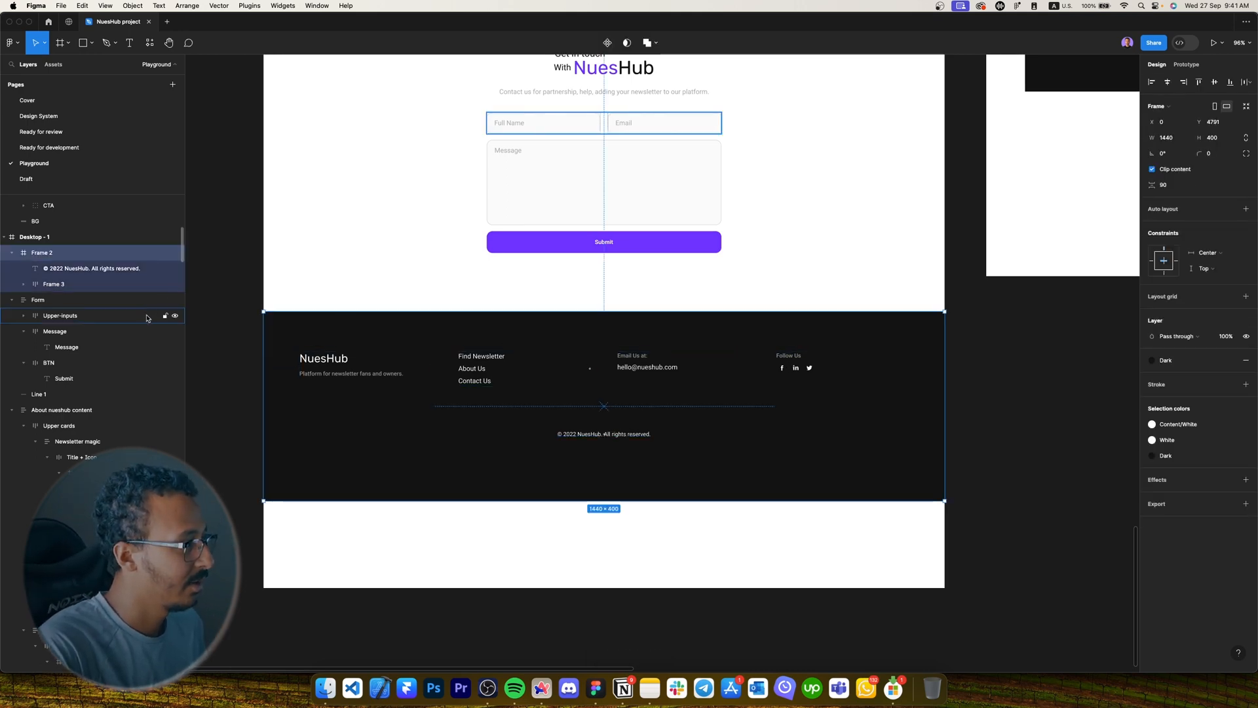
{"action": "key", "text": "shift+a"}
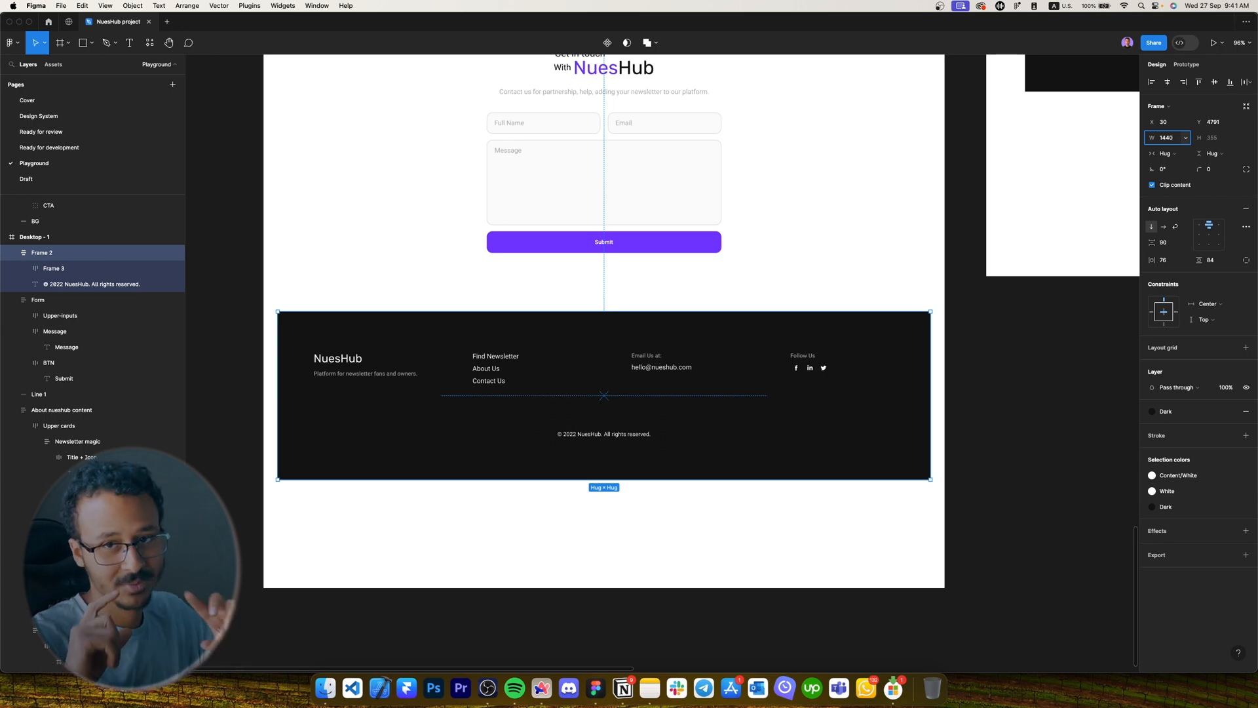
{"action": "key", "text": "Return"}
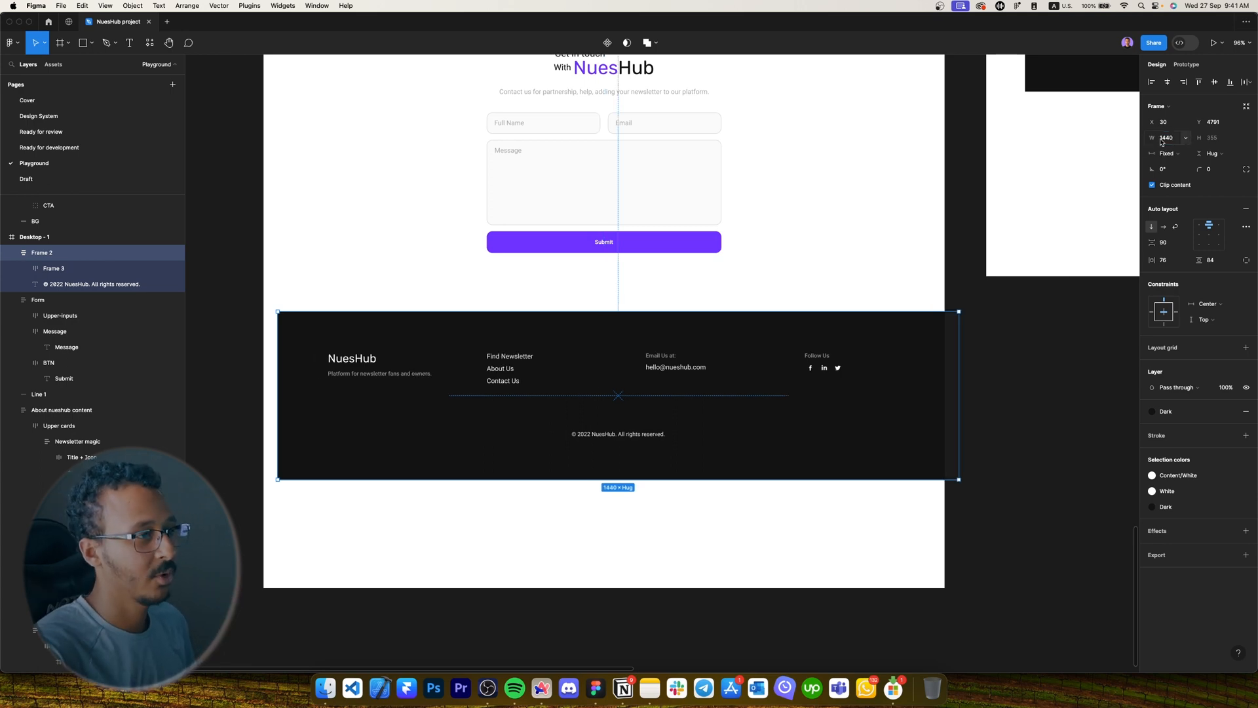
{"action": "left_click", "coordinate": [1168, 81]}
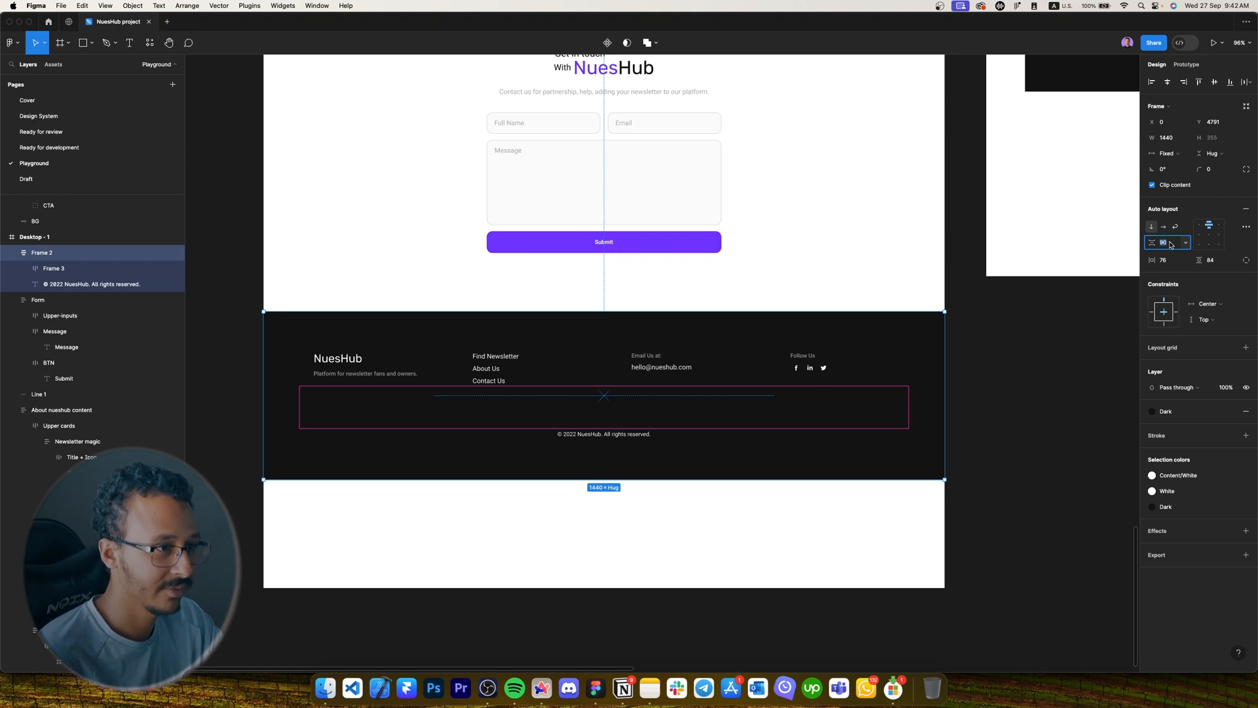
Set 40 spacing between the footer's rows and 120 horizontal padding.
{"action": "key", "text": "Return"}
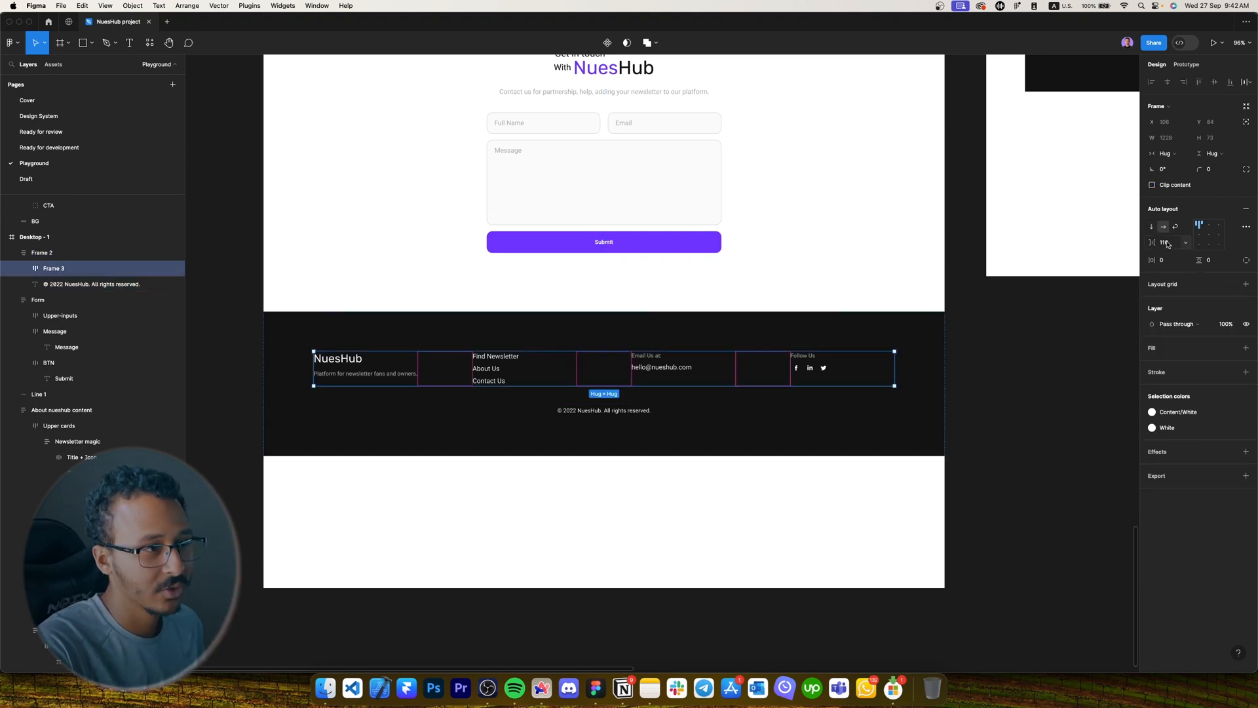
{"action": "left_click", "coordinate": [1169, 243]}
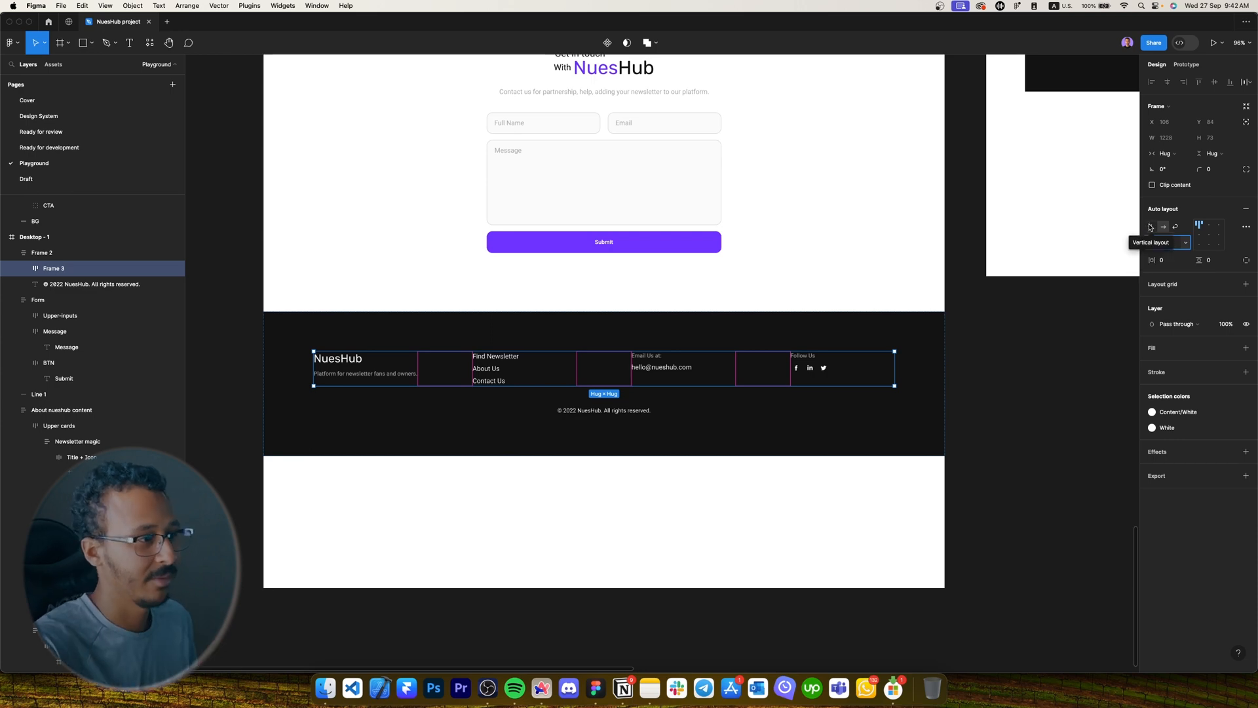
{"action": "left_click", "coordinate": [924, 337]}
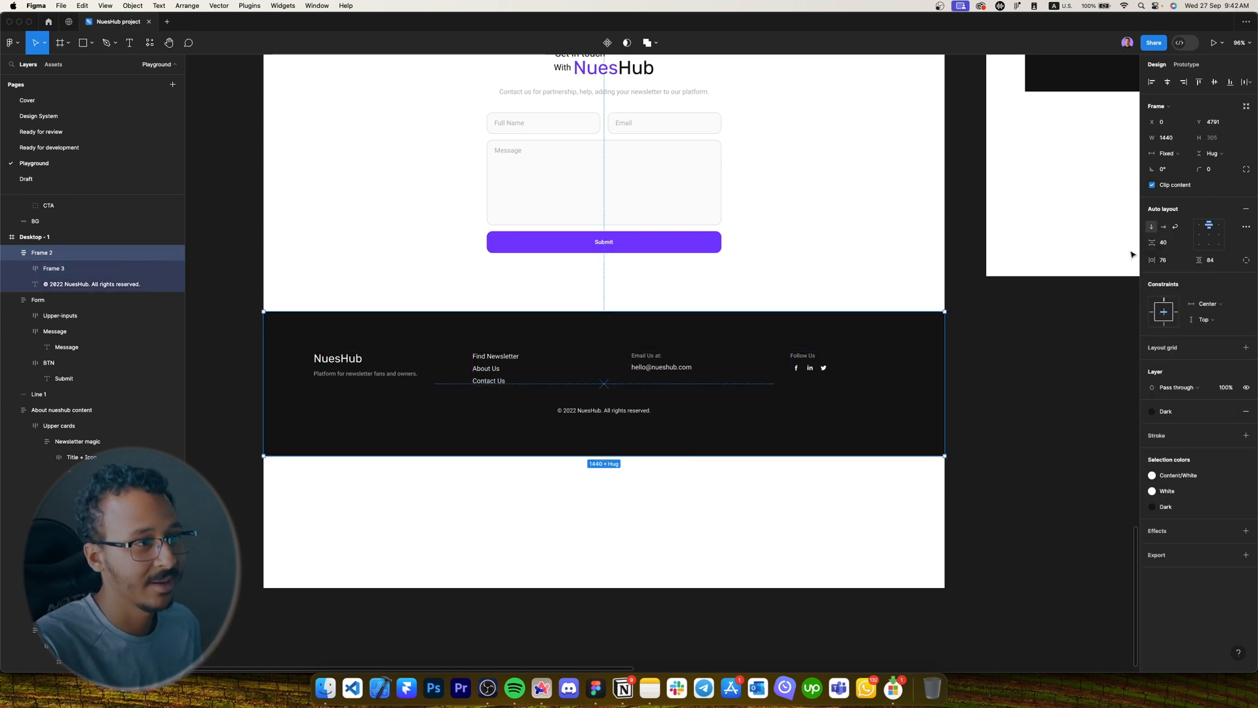
{"action": "left_click", "coordinate": [1169, 260]}
{"action": "type", "text": "120"}
{"action": "key", "text": "Return"}
Set the footer's inner column row width to Fill container.
{"action": "double_click", "coordinate": [522, 384]}
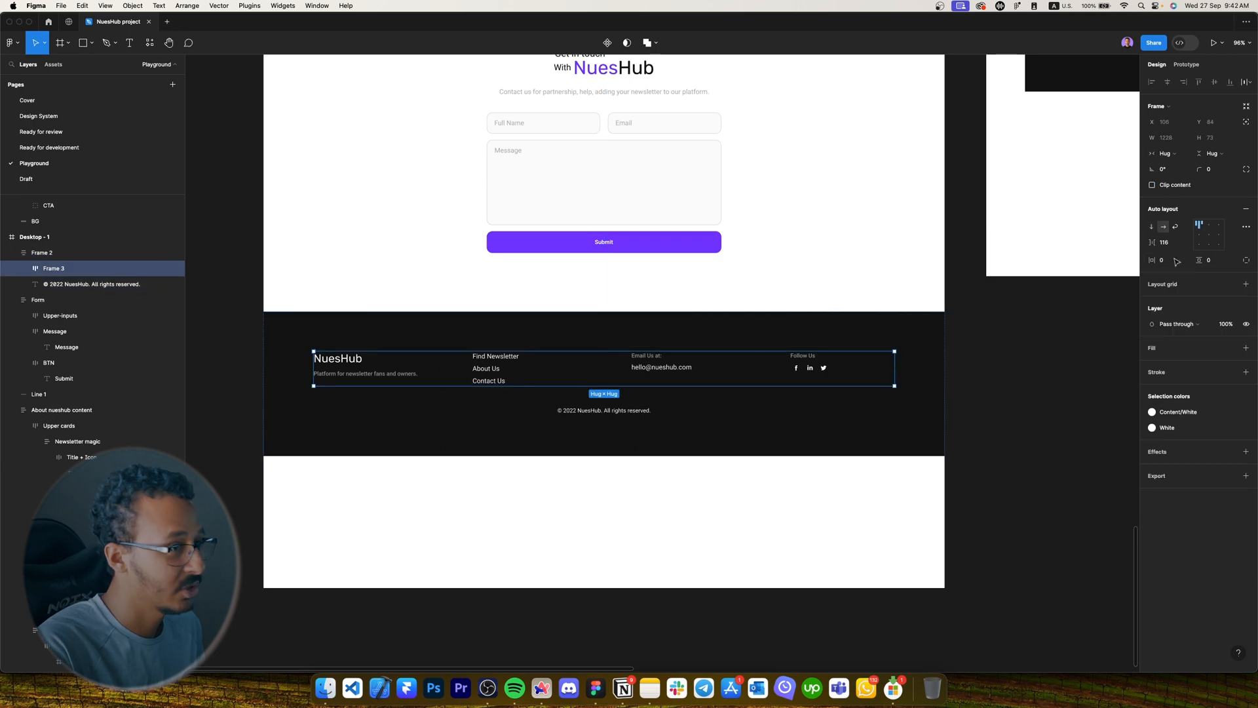
{"action": "left_click", "coordinate": [1177, 156]}
{"action": "left_click", "coordinate": [1162, 154]}
{"action": "scroll", "coordinate": [768, 386], "scroll_direction": "up", "scroll_amount": 3}
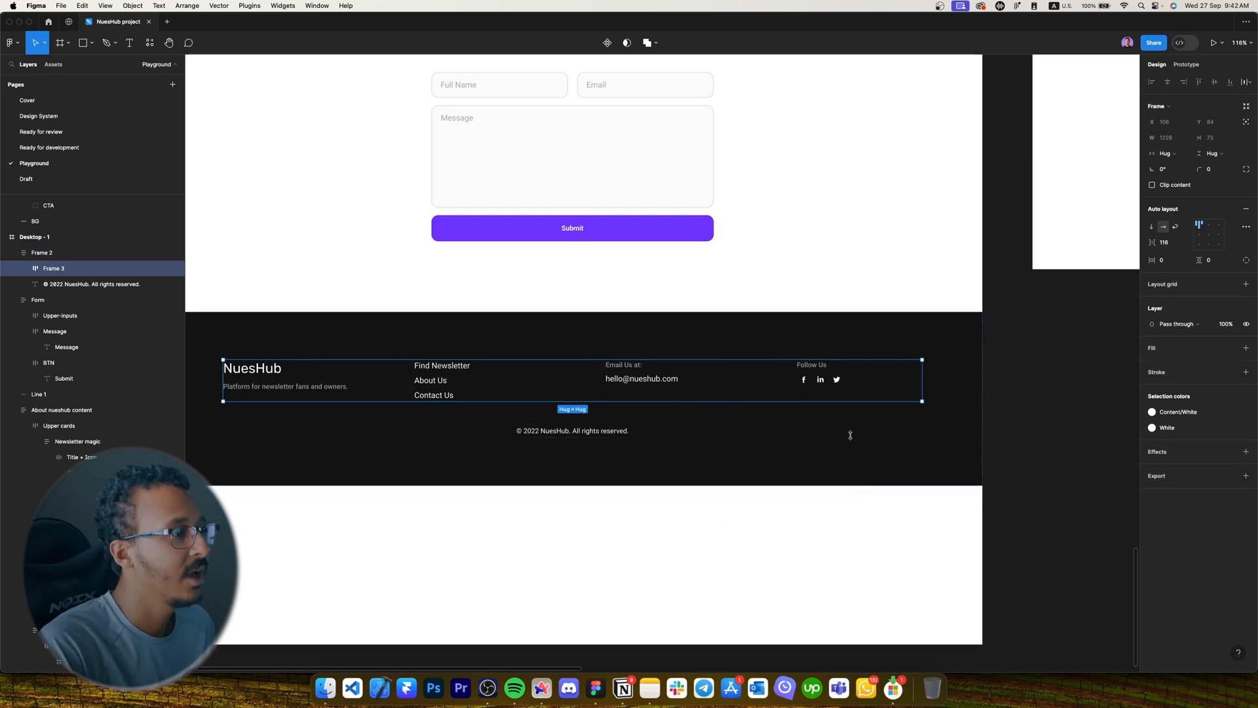
{"action": "left_click", "coordinate": [1168, 155]}
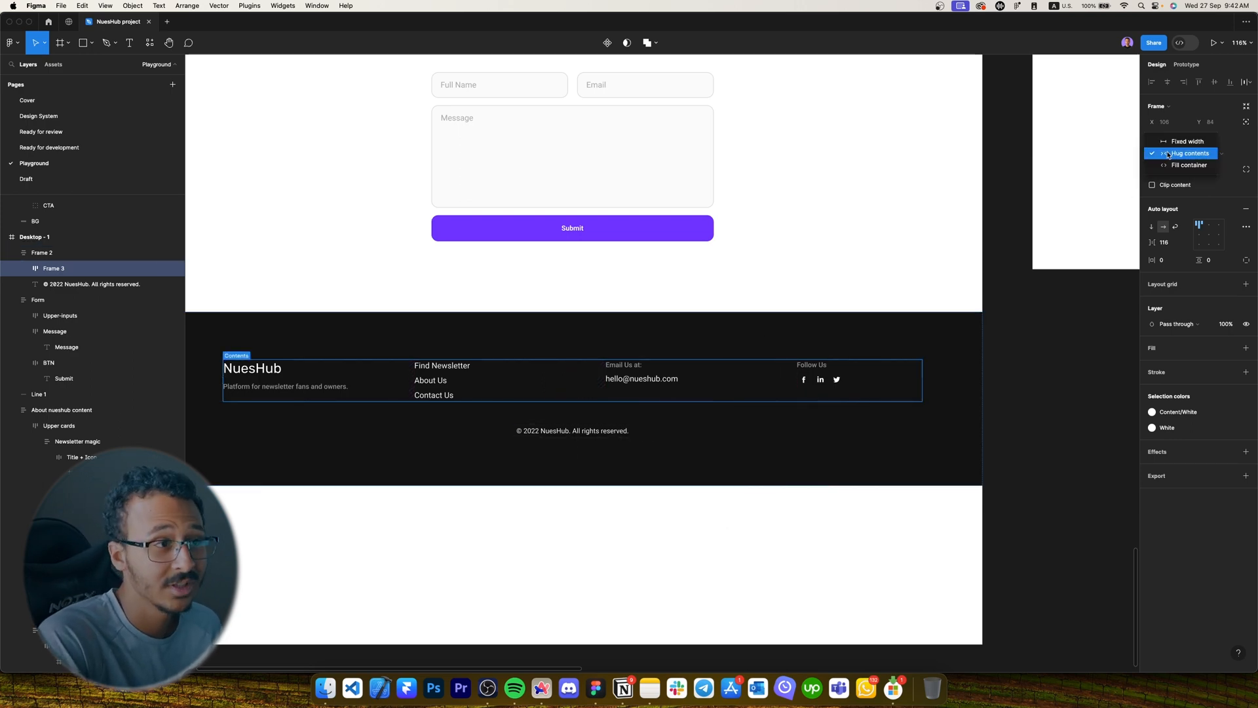
{"action": "left_click", "coordinate": [1170, 168]}
Rename Frame 2 to 'Footer' and Frame 3 to 'Content'.
{"action": "left_click", "coordinate": [950, 336]}
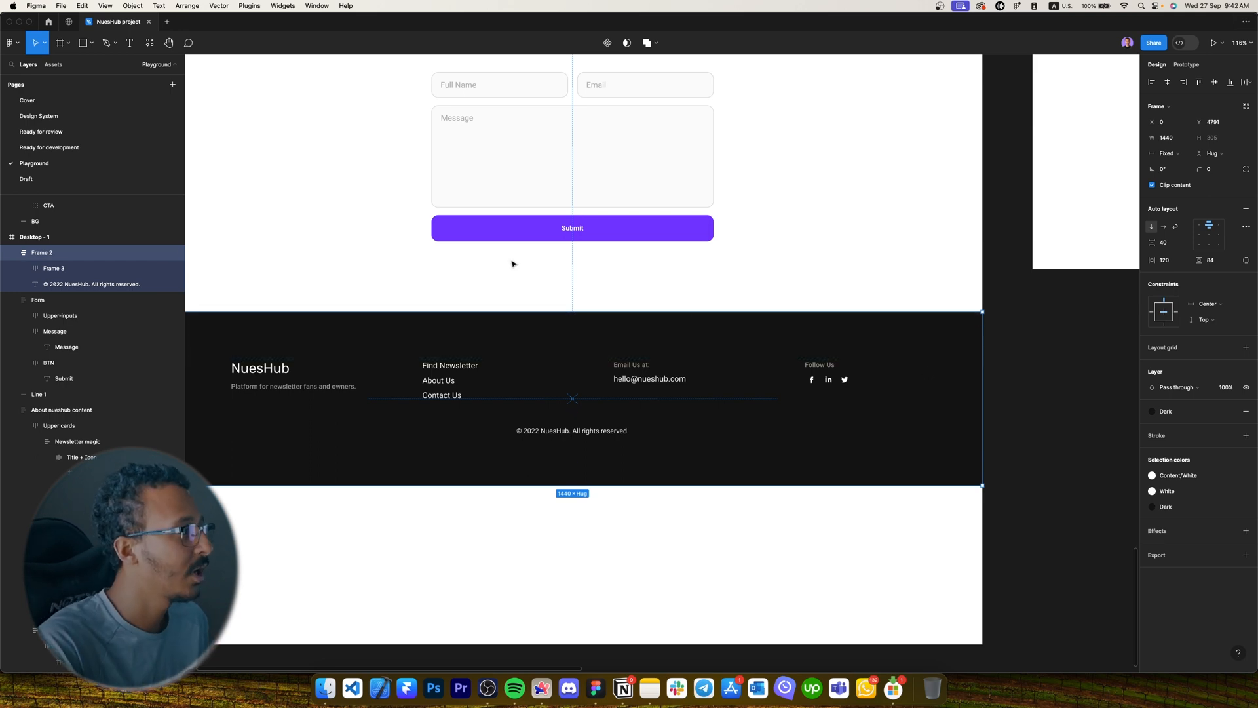
{"action": "key", "text": "Caps_Lock"}
{"action": "double_click", "coordinate": [71, 254]}
{"action": "type", "text": "F"}
{"action": "key", "text": "Caps_Lock"}
{"action": "type", "text": "oot"}
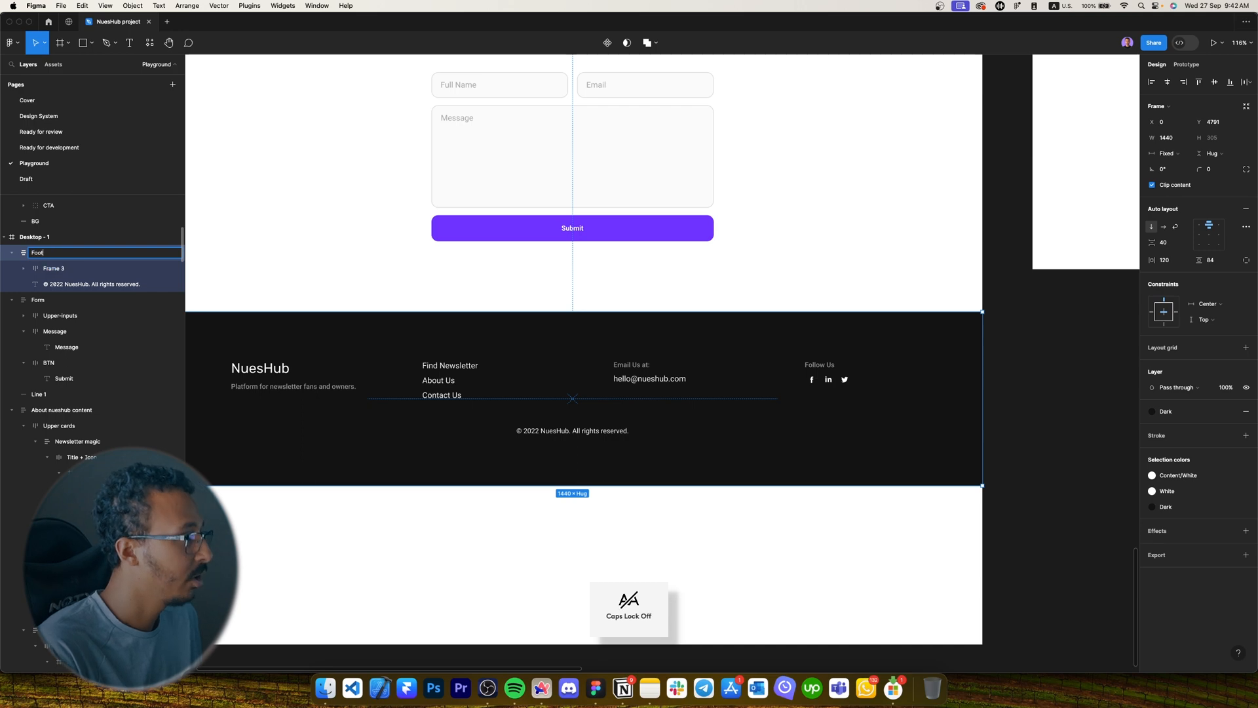
{"action": "type", "text": "er"}
{"action": "key", "text": "Caps_Lock"}
{"action": "key", "text": "Tab"}
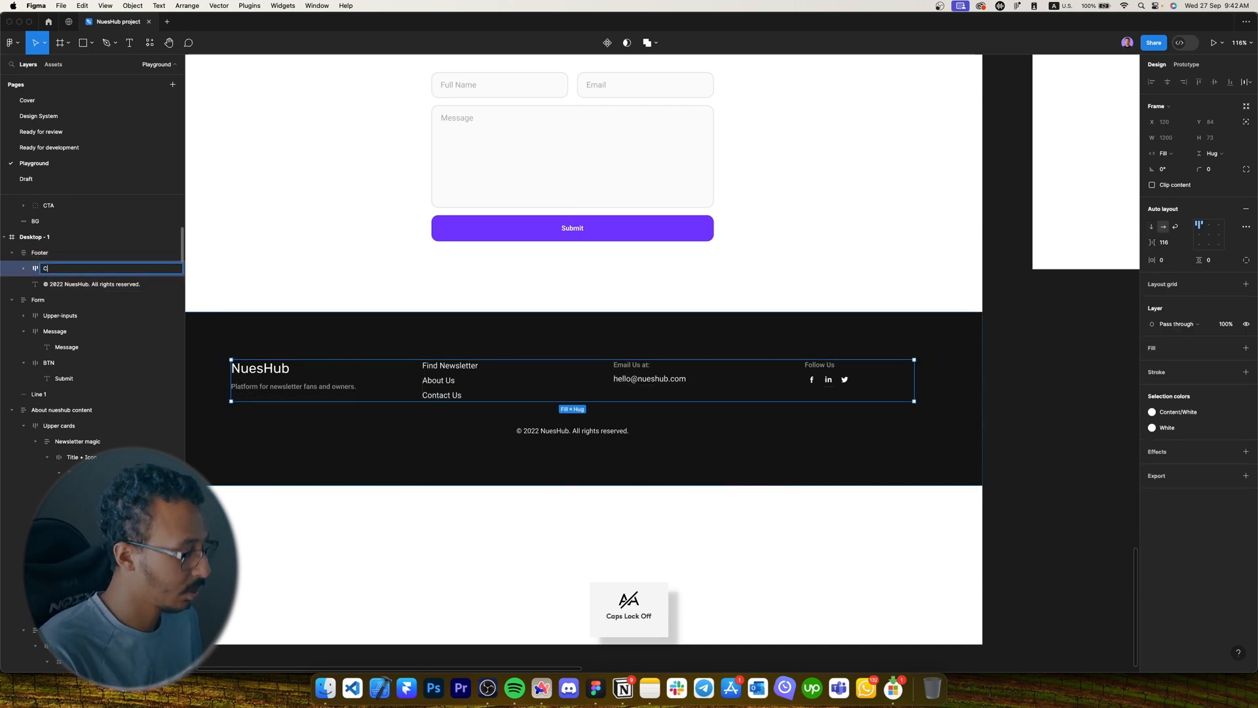
{"action": "type", "text": "Content"}
{"action": "key", "text": "Return"}
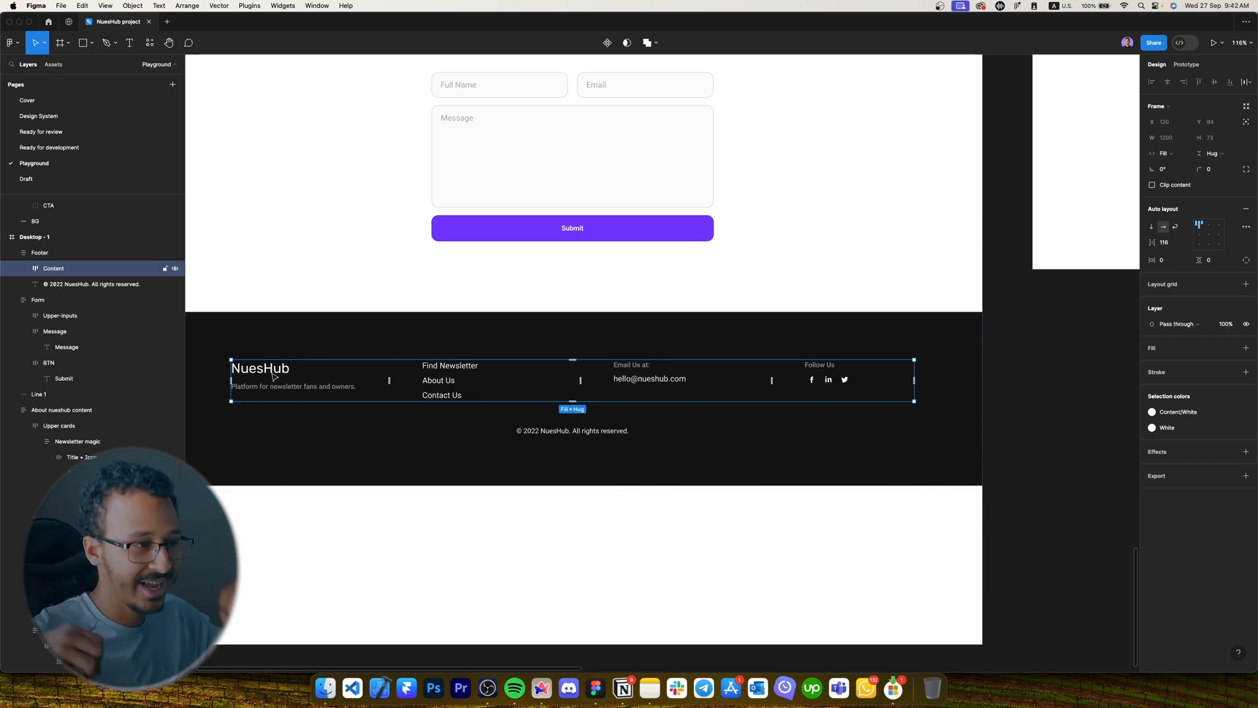
Keep the footer's horizontal padding at 120 after trying other values.
{"action": "key", "text": "Escape"}
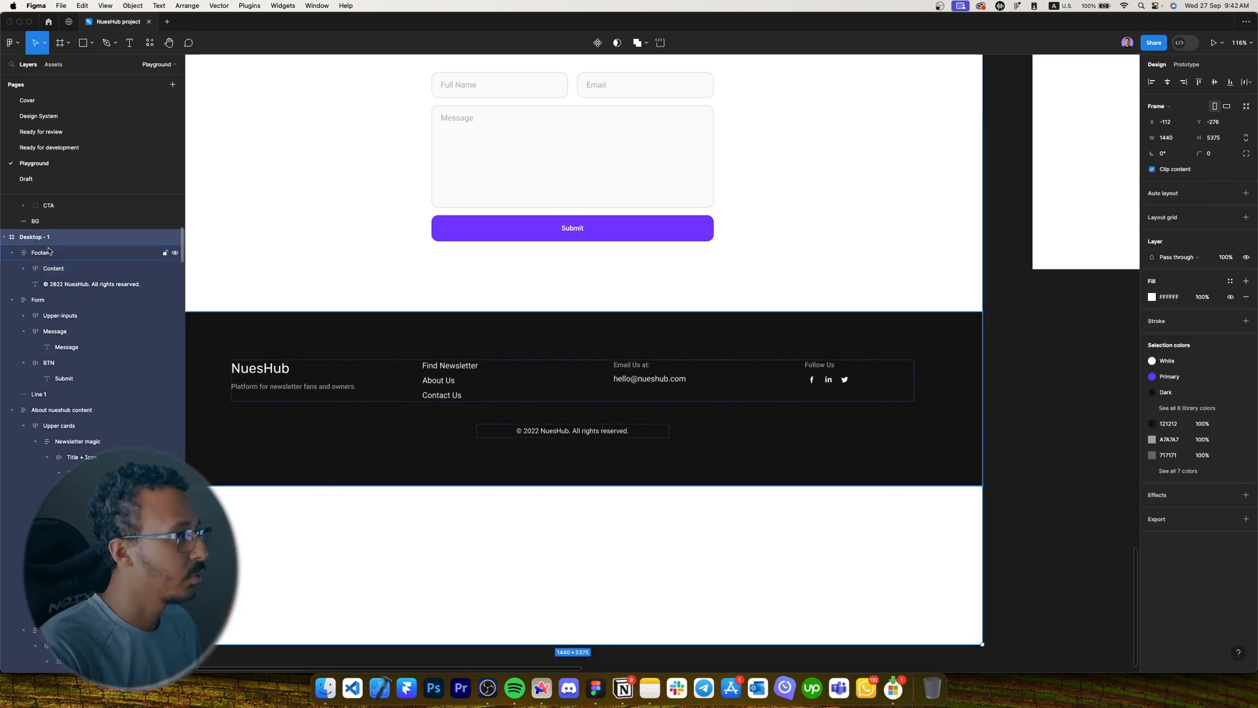
{"action": "left_click_drag", "start_coordinate": [1157, 260], "coordinate": [1090, 261]}
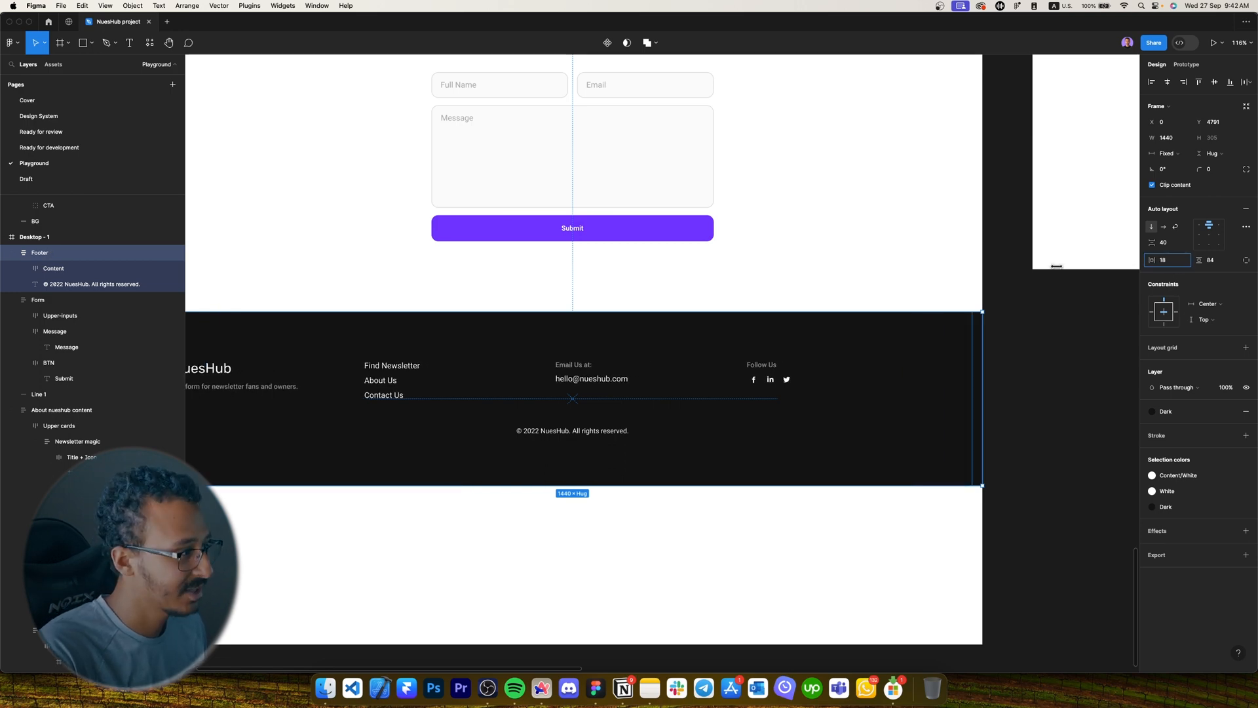
{"action": "scroll", "coordinate": [958, 301], "scroll_direction": "down", "scroll_amount": 5}
{"action": "scroll", "coordinate": [958, 301], "scroll_direction": "up", "scroll_amount": 2}
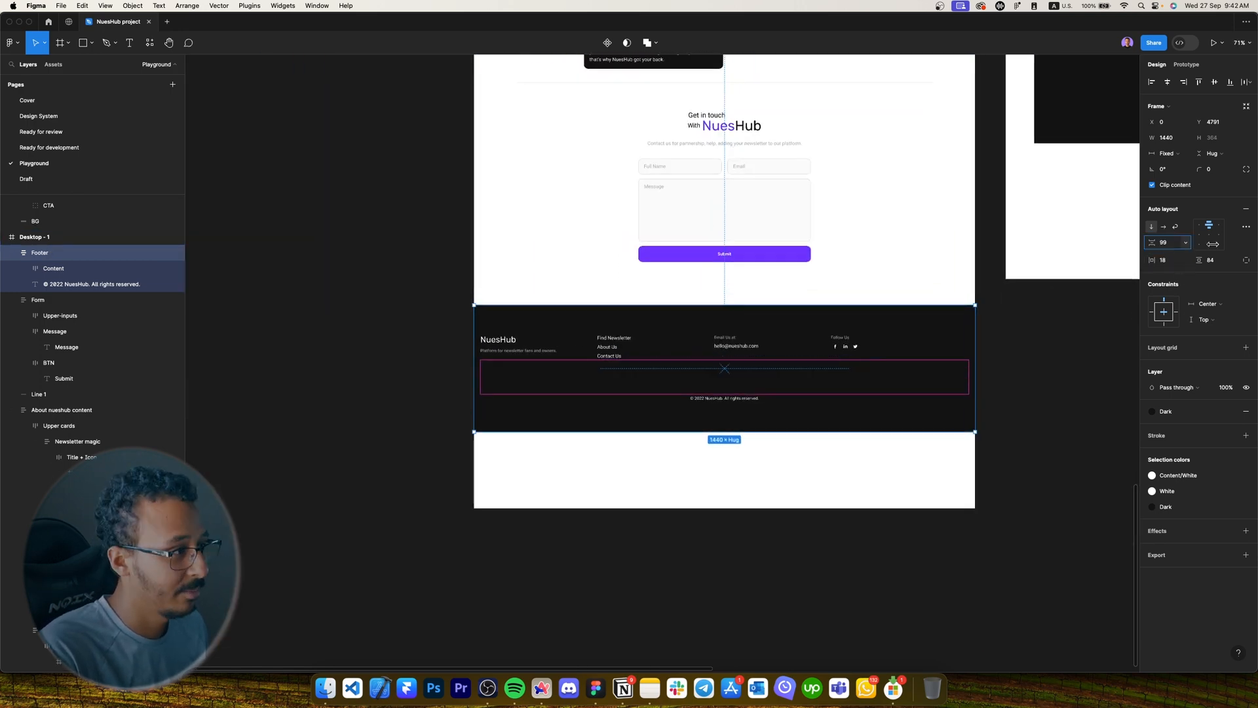
{"action": "left_click_drag", "start_coordinate": [1161, 260], "coordinate": [187, 261]}
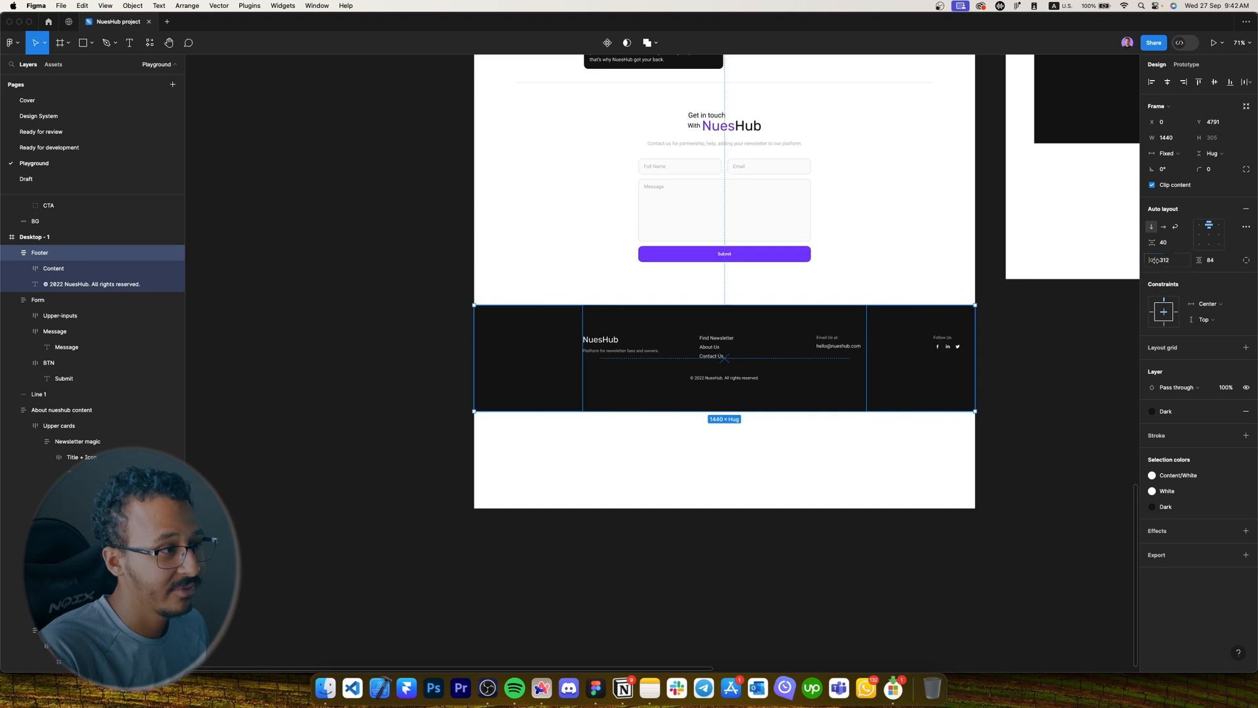
{"action": "key", "text": "super+z"}
{"action": "left_click", "coordinate": [1171, 259]}
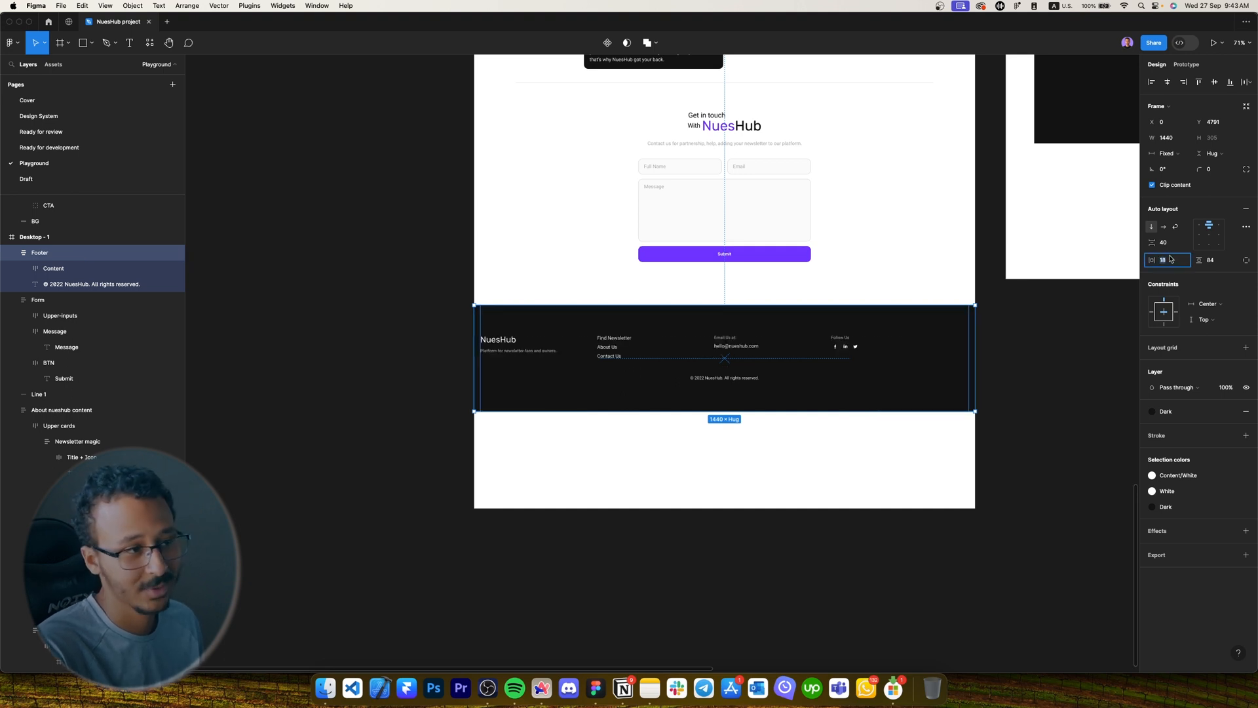
{"action": "type", "text": "120"}
{"action": "key", "text": "Return"}
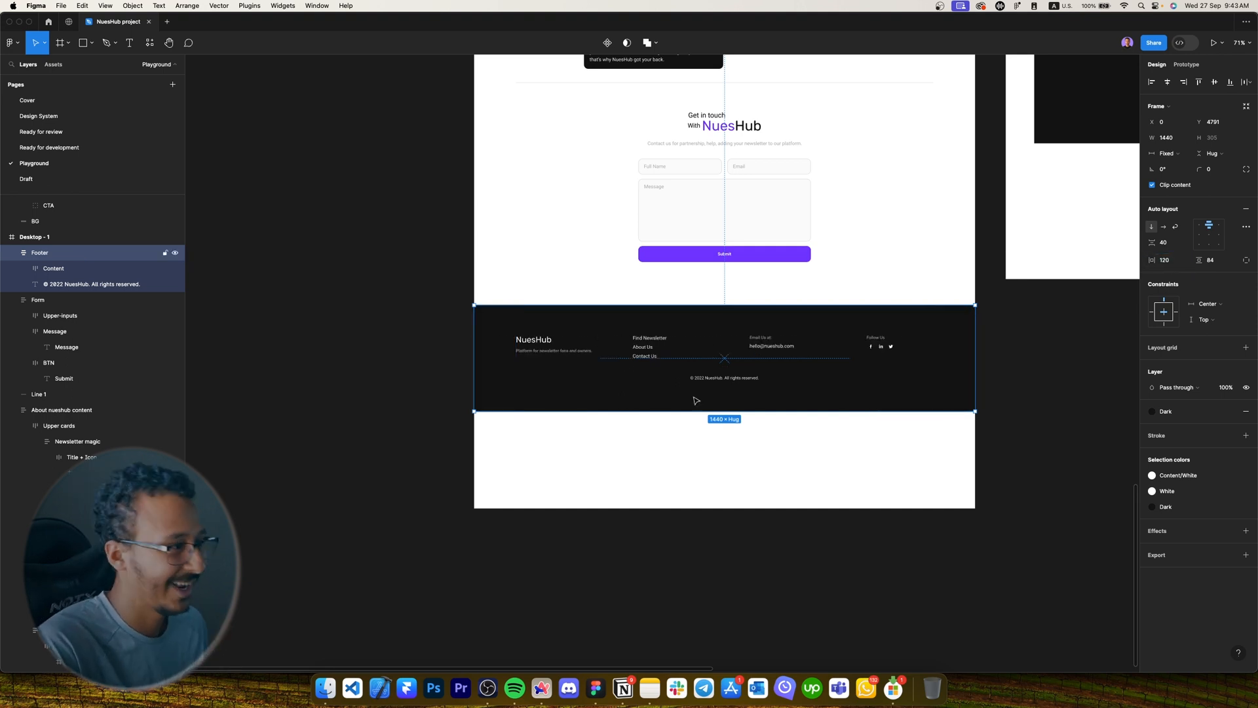
Set the Content row's column spacing to Auto.
{"action": "scroll", "coordinate": [693, 402], "scroll_direction": "up", "scroll_amount": 5}
{"action": "left_click", "coordinate": [834, 298]}
{"action": "left_click", "coordinate": [1185, 242]}
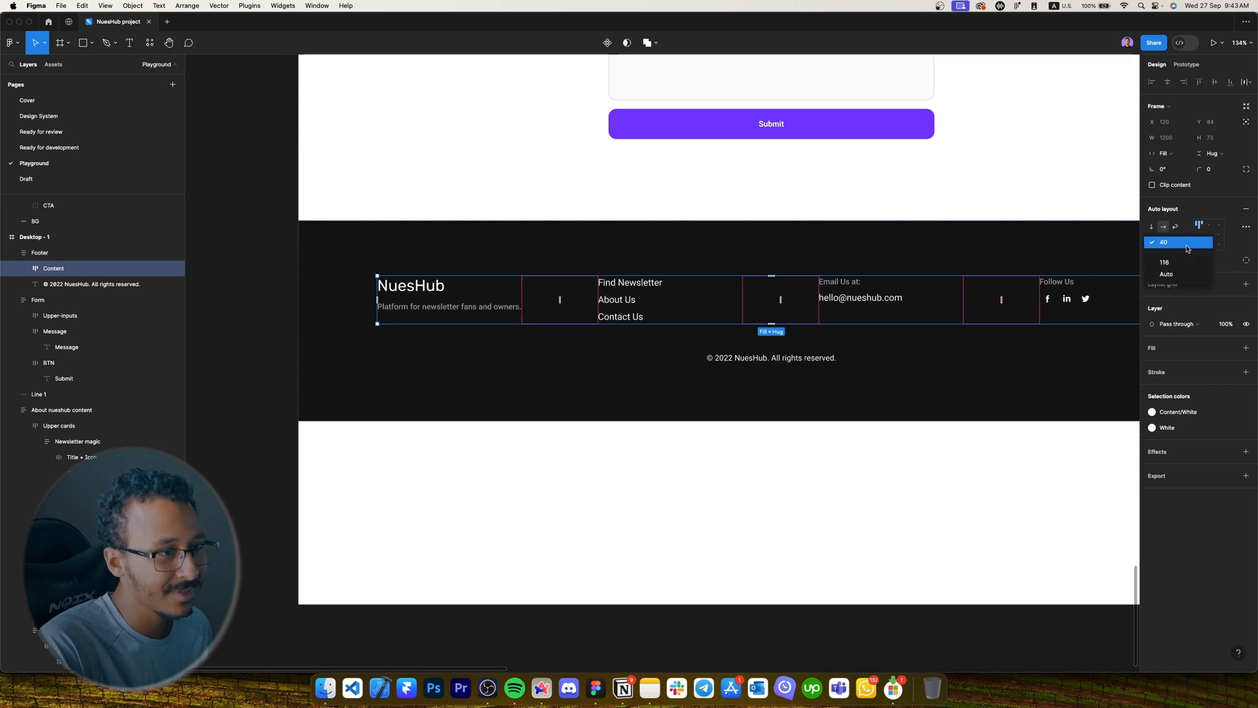
{"action": "left_click", "coordinate": [1169, 262]}
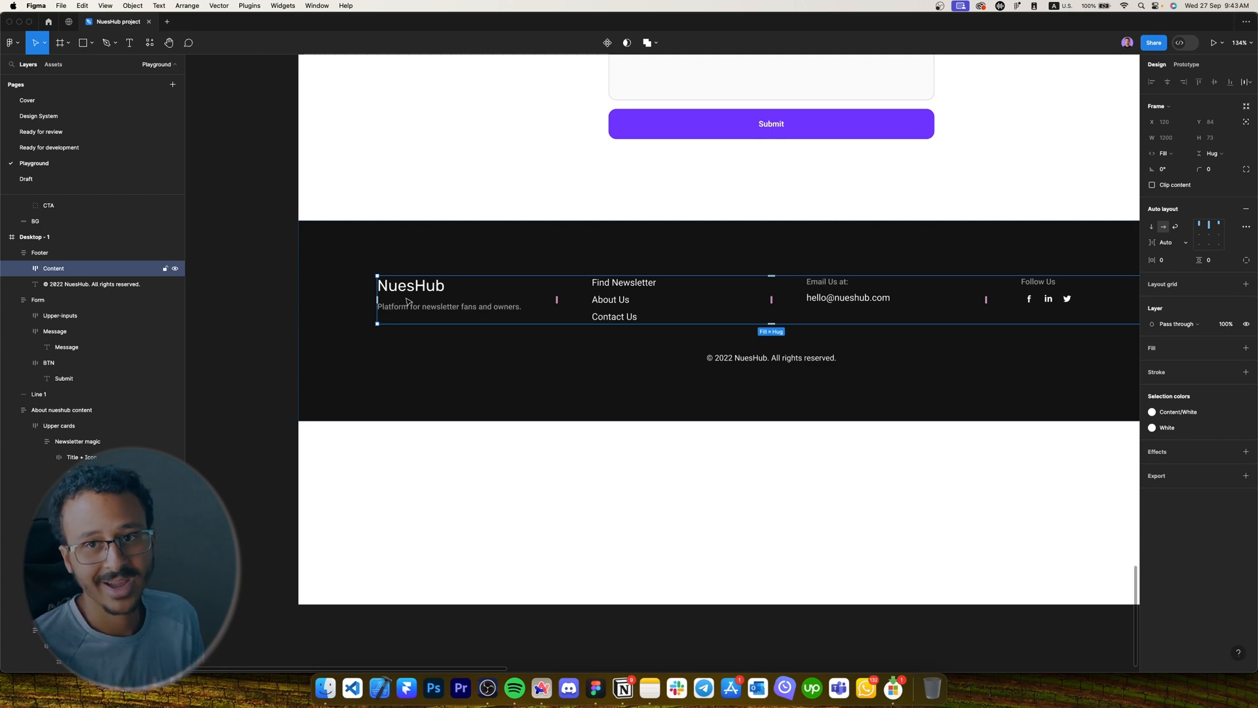
Set the footer's vertical padding to 80.
{"action": "scroll", "coordinate": [407, 301], "scroll_direction": "down", "scroll_amount": 3}
{"action": "left_click", "coordinate": [413, 256]}
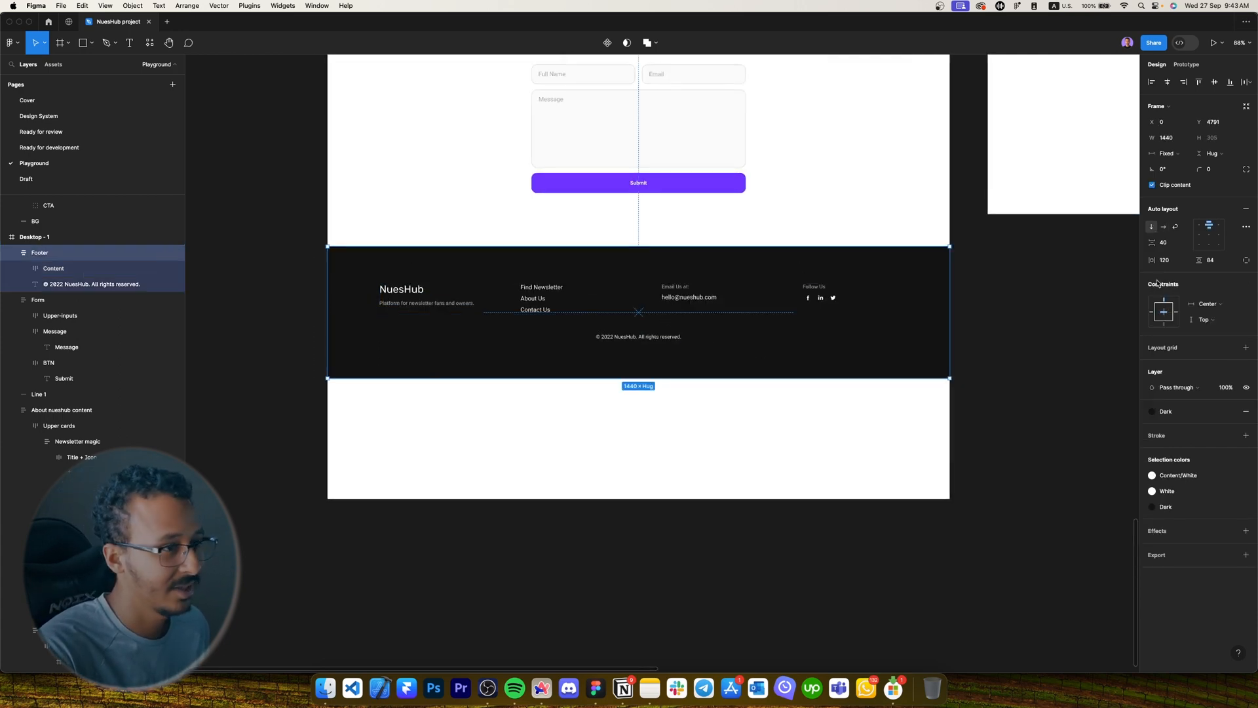
{"action": "mouse_move", "coordinate": [1151, 260]}
{"action": "left_mouse_down"}
{"action": "mouse_move", "coordinate": [1234, 260]}
{"action": "mouse_move", "coordinate": [671, 254]}
{"action": "mouse_move", "coordinate": [1148, 285]}
{"action": "left_mouse_up"}
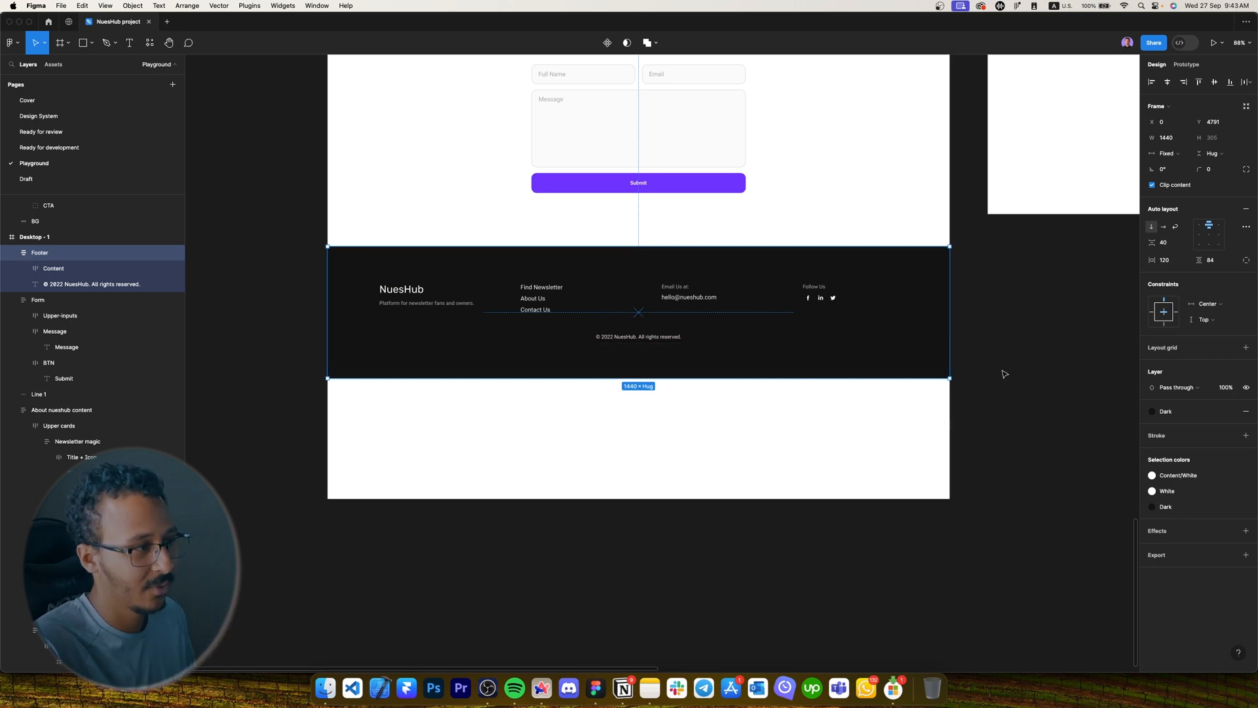
{"action": "left_click", "coordinate": [1222, 261]}
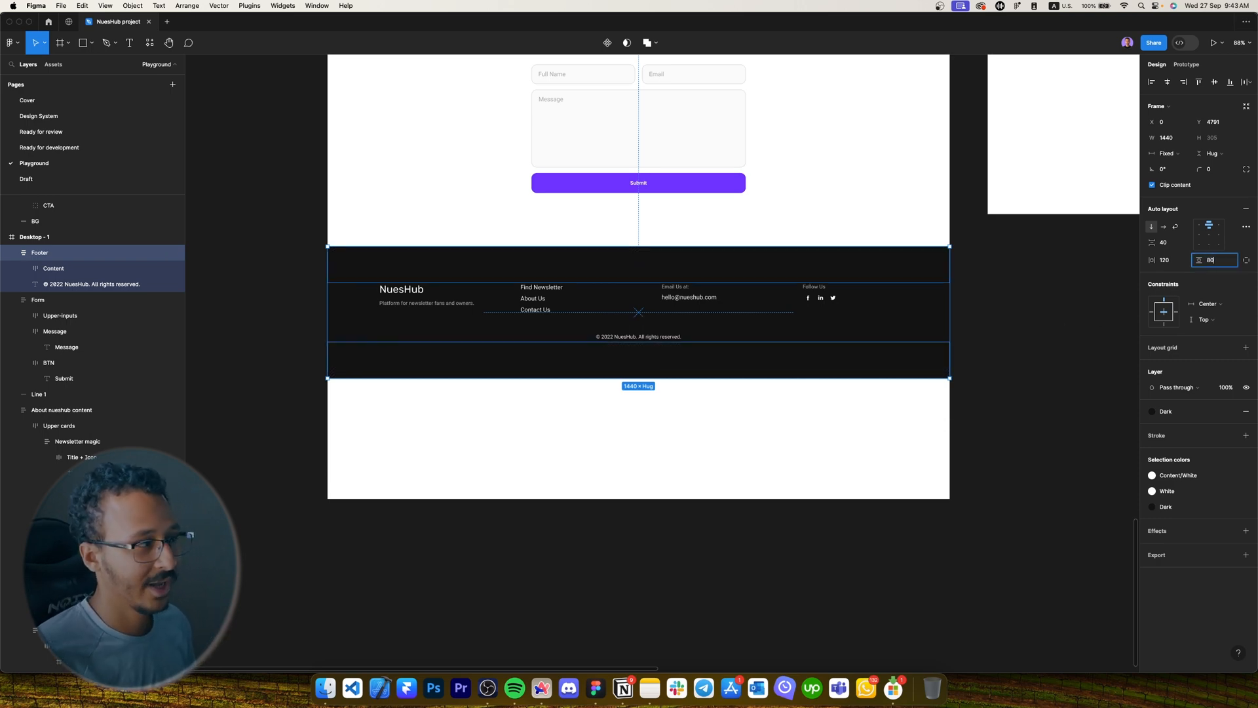
{"action": "key", "text": "Return"}
{"action": "scroll", "coordinate": [684, 331], "scroll_direction": "up", "scroll_amount": 3}
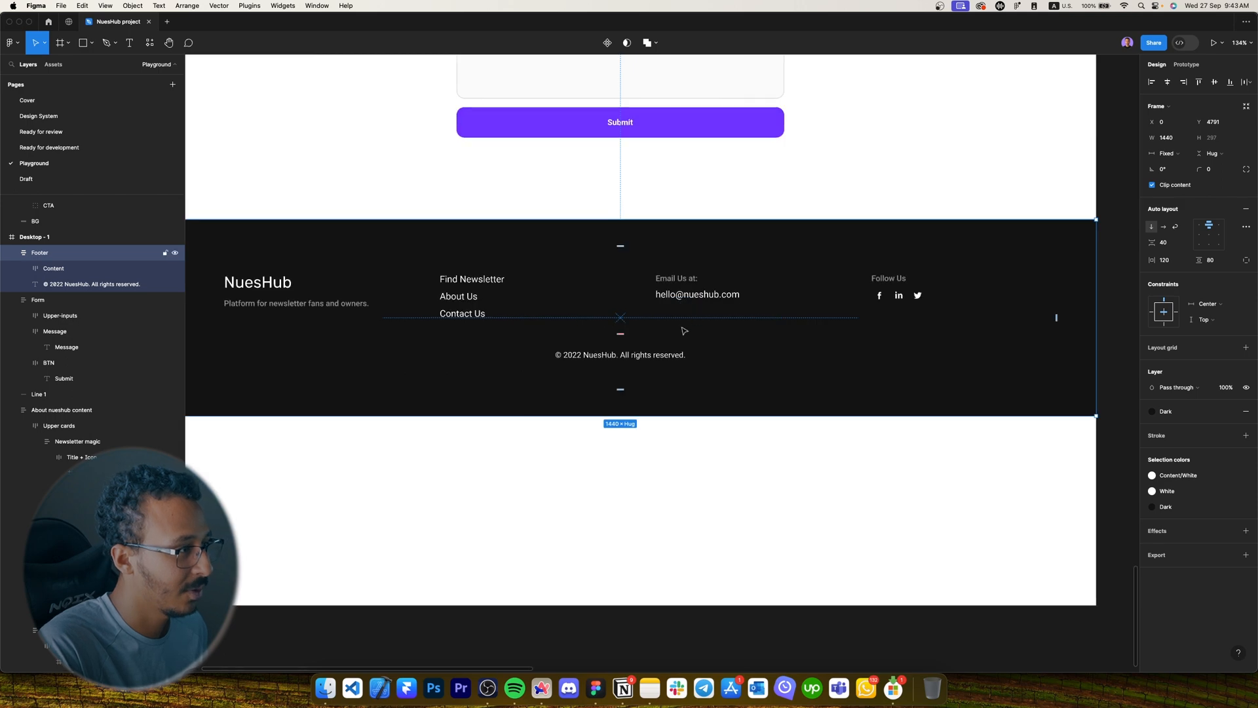
{"action": "scroll", "coordinate": [684, 331], "scroll_direction": "down", "scroll_amount": 3}
{"action": "left_click", "coordinate": [747, 448]}
{"action": "scroll", "coordinate": [736, 450], "scroll_direction": "up", "scroll_amount": 1}
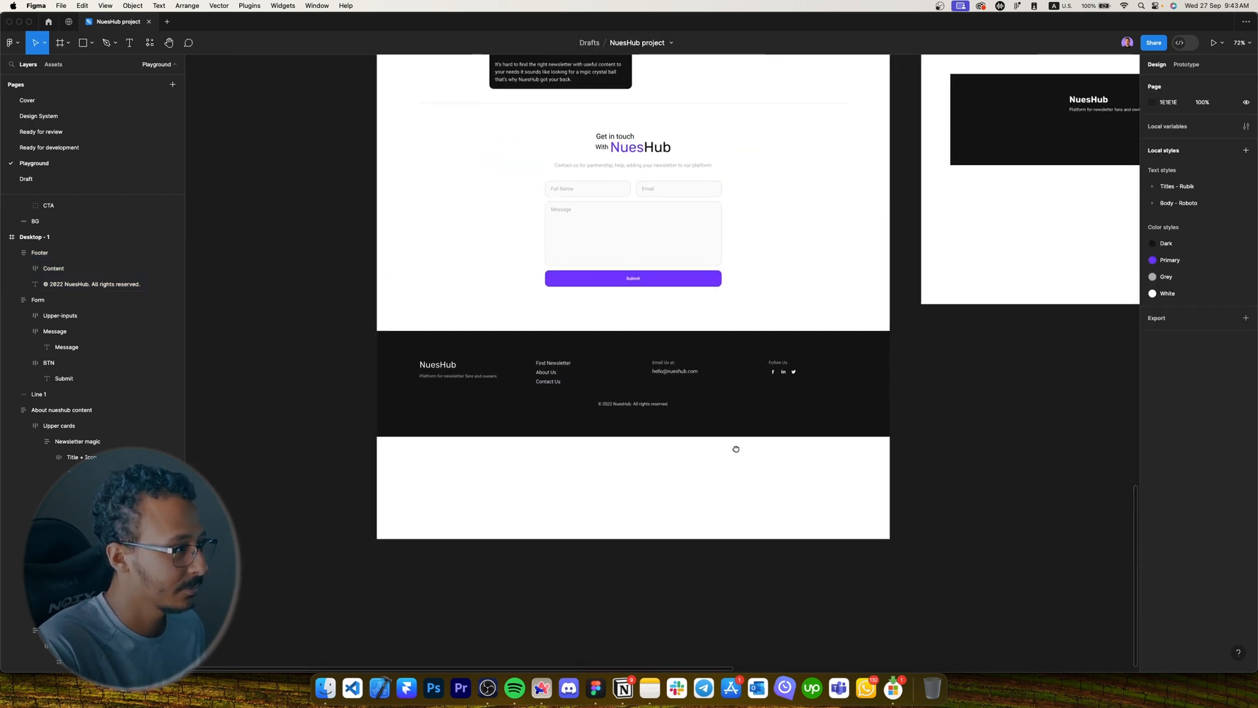
{"action": "scroll", "coordinate": [695, 453], "scroll_direction": "right", "scroll_amount": 1}
{"action": "scroll", "coordinate": [660, 458], "scroll_direction": "down", "scroll_amount": 2}
{"action": "scroll", "coordinate": [607, 441], "scroll_direction": "up", "scroll_amount": 3}
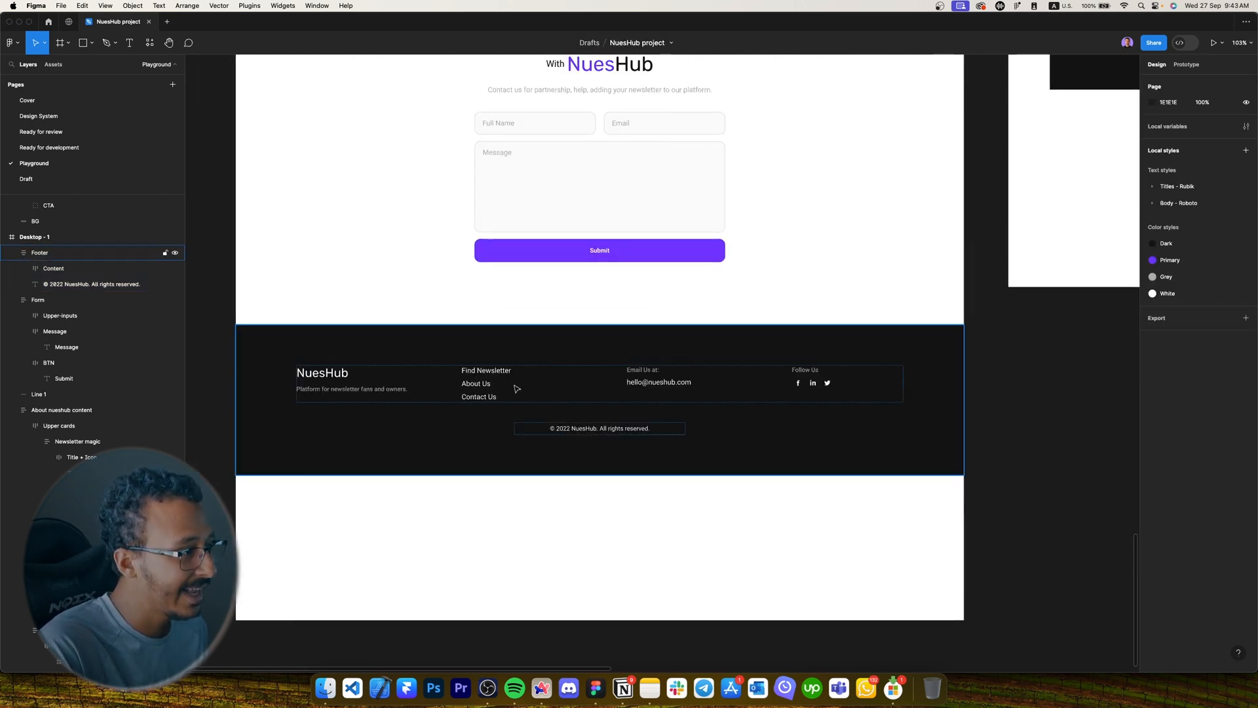
{"action": "double_click", "coordinate": [608, 390]}
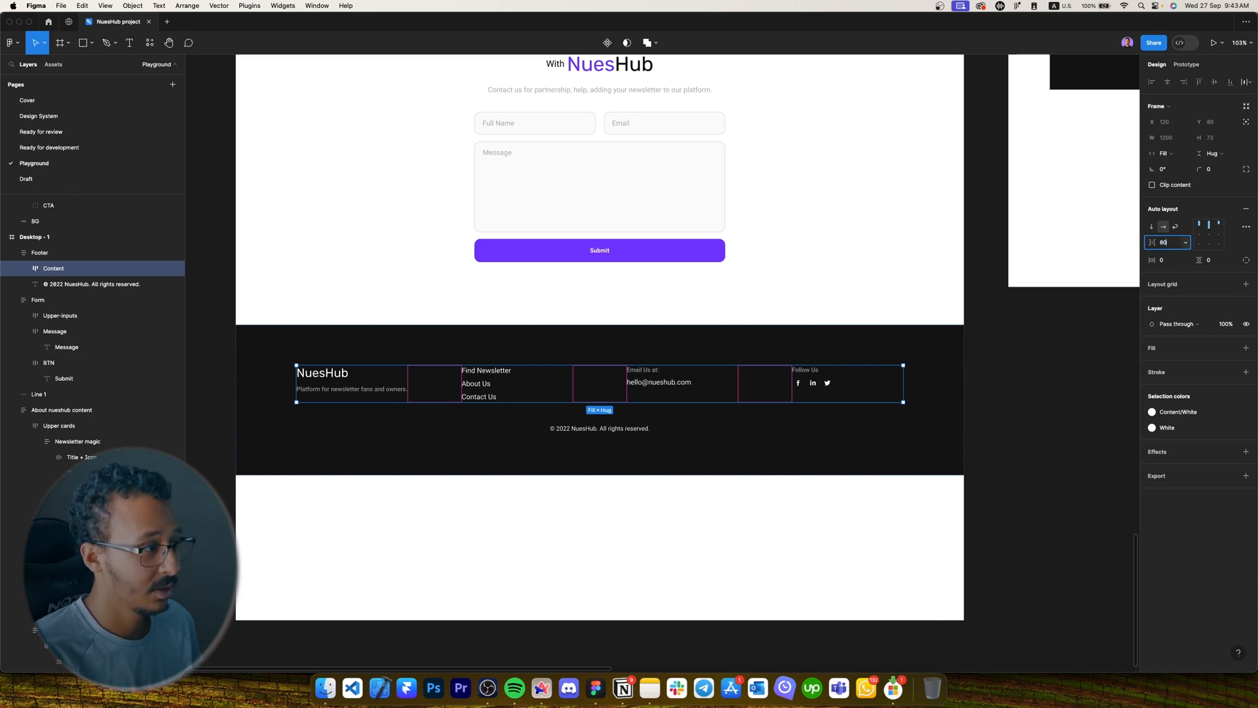
Top-align the footer columns in the Content row and set their gap to 56.
{"action": "key", "text": "Return"}
{"action": "left_click", "coordinate": [763, 390]}
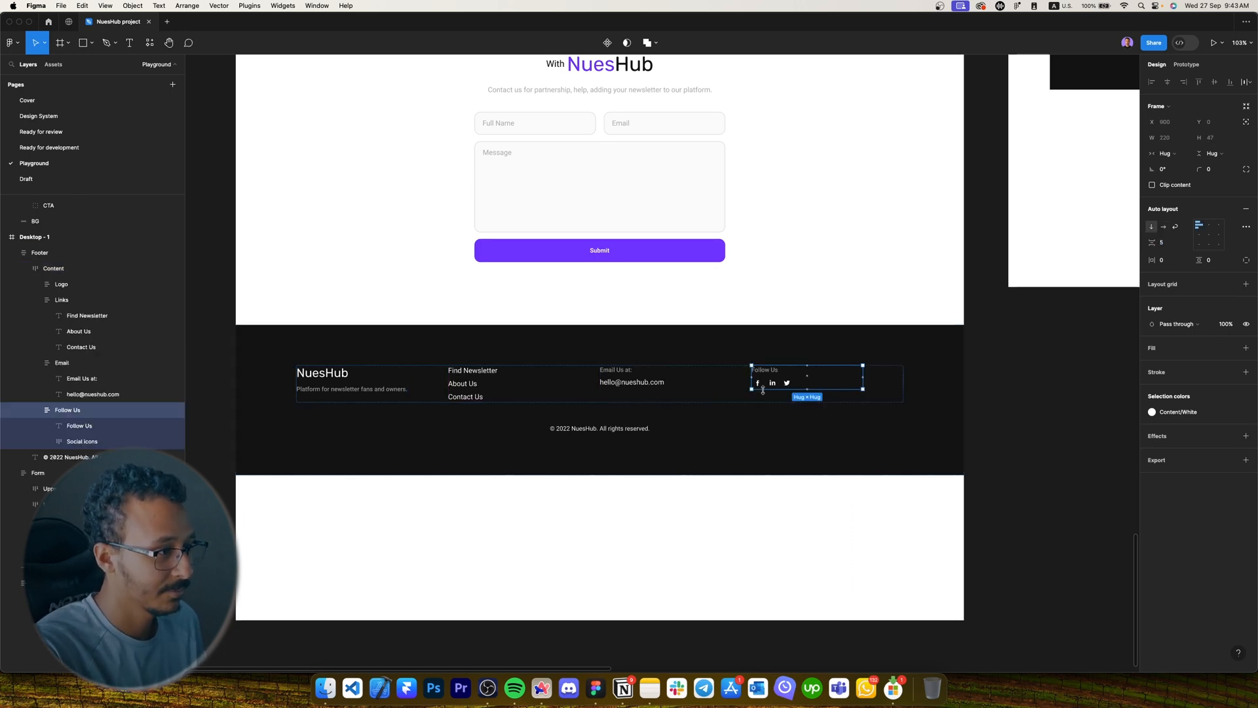
{"action": "key", "text": "shift+Return"}
{"action": "left_click", "coordinate": [1209, 236]}
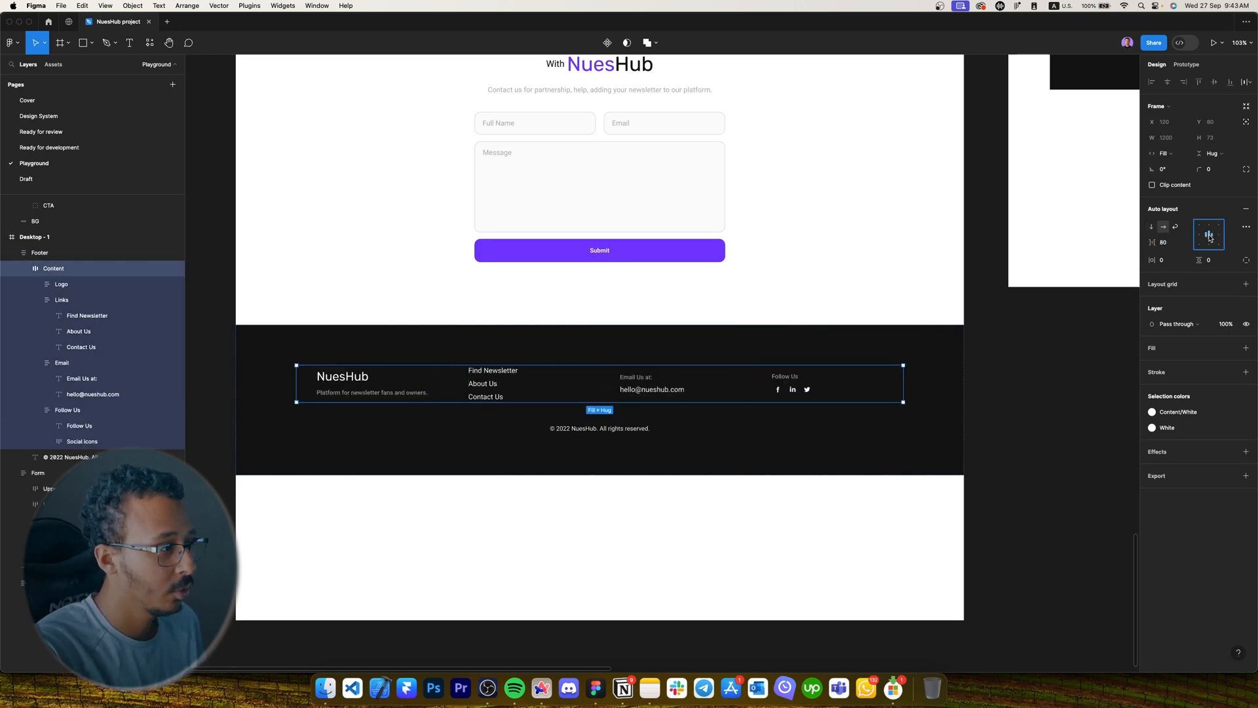
{"action": "left_click", "coordinate": [1209, 227]}
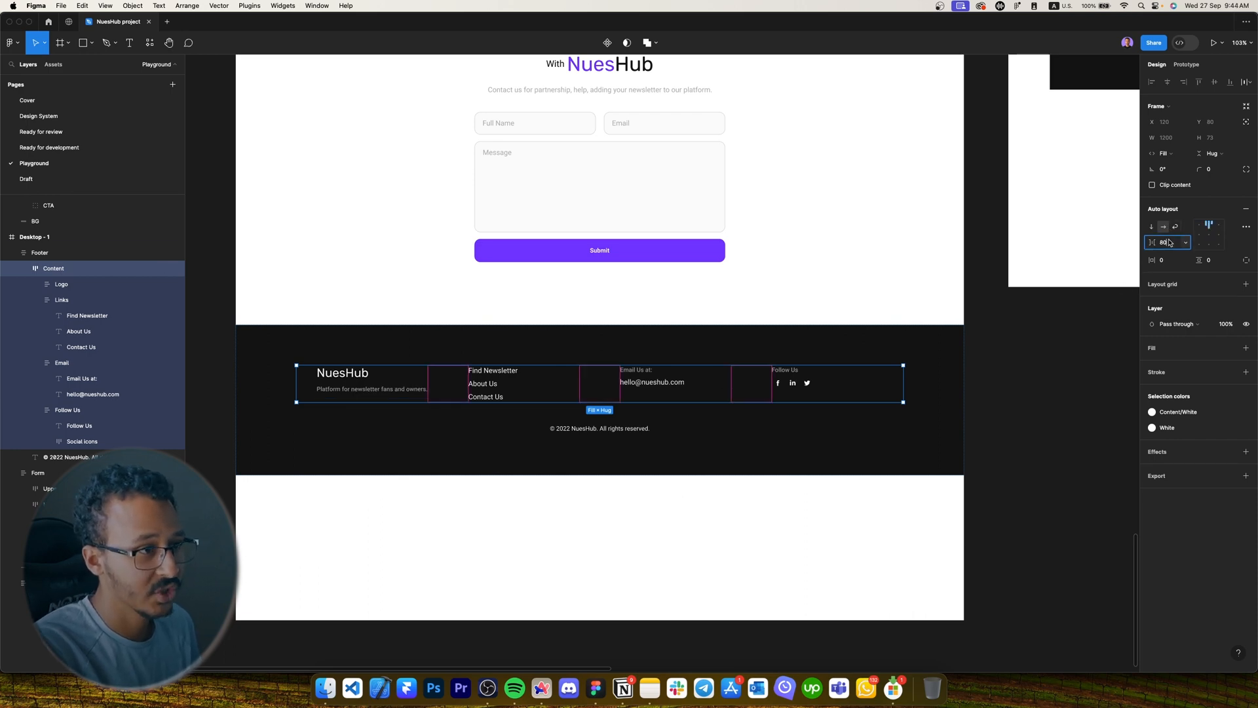
{"action": "type", "text": "56"}
{"action": "key", "text": "Return"}
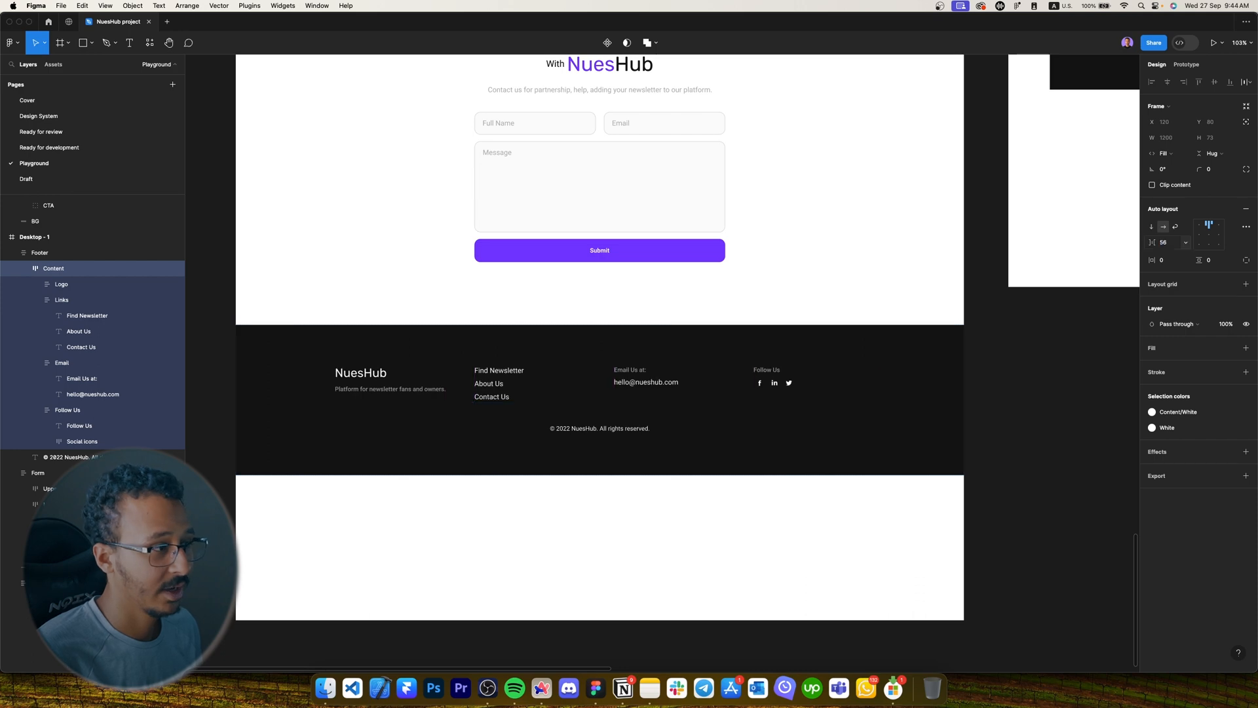
Move the Footer frame up closer to the contact form.
{"action": "scroll", "coordinate": [693, 517], "scroll_direction": "up", "scroll_amount": 1}
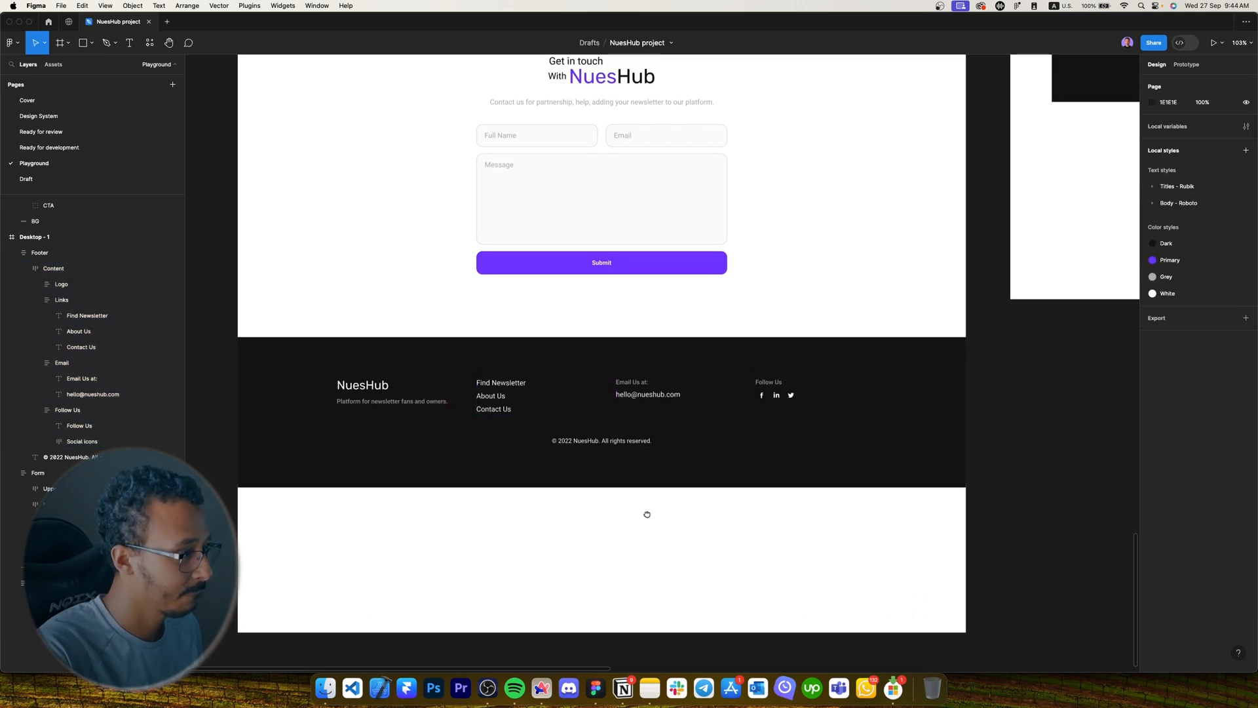
{"action": "scroll", "coordinate": [482, 478], "scroll_direction": "down", "scroll_amount": 5}
{"action": "scroll", "coordinate": [485, 475], "scroll_direction": "up", "scroll_amount": 4}
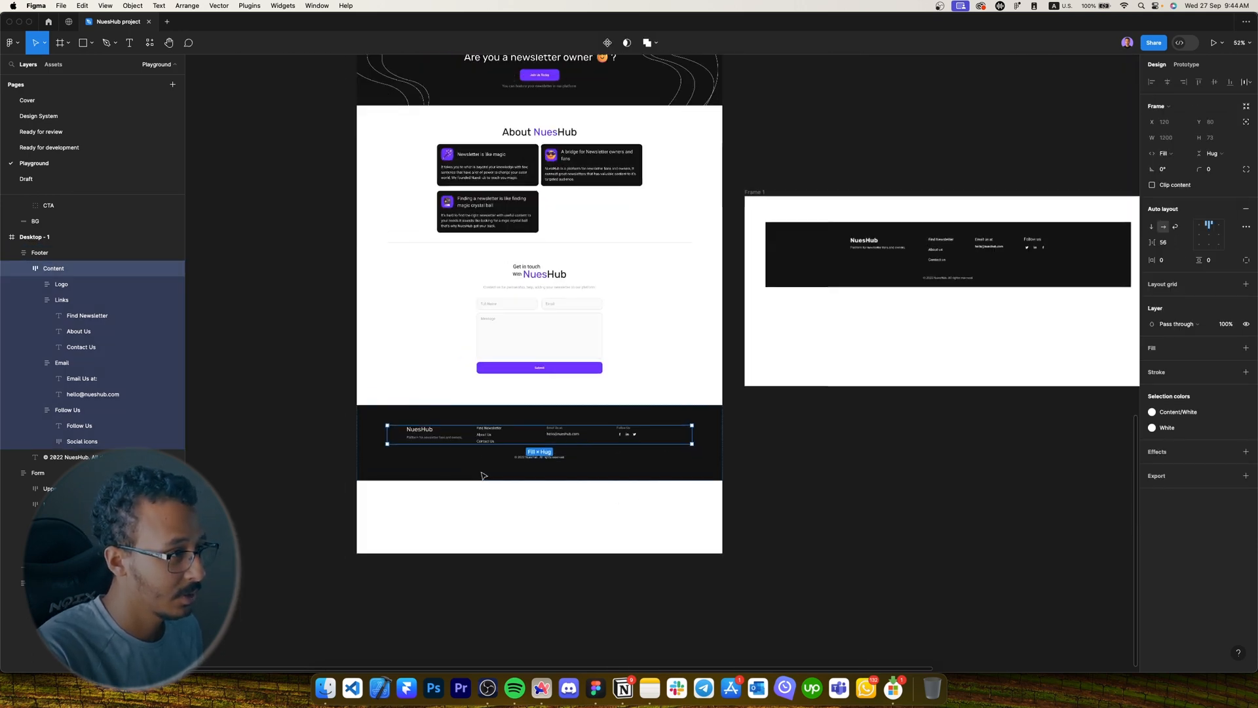
{"action": "left_click", "coordinate": [579, 472]}
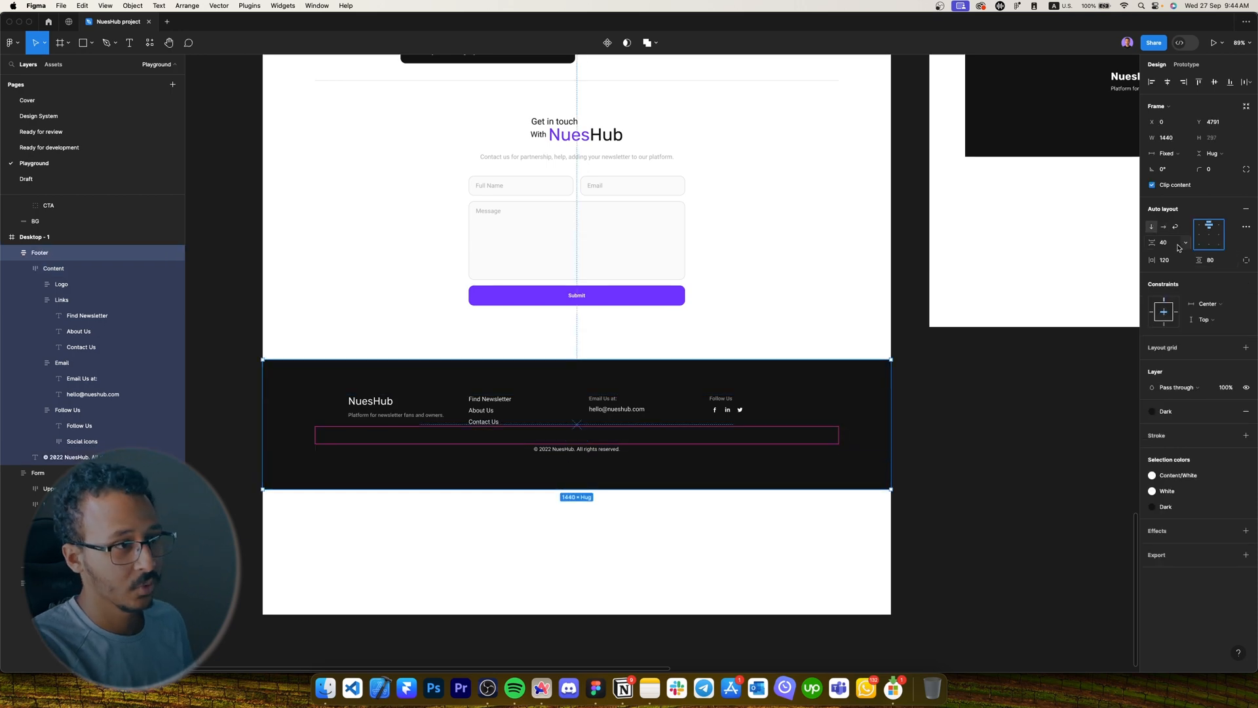
{"action": "left_click", "coordinate": [1177, 261]}
{"action": "left_click", "coordinate": [708, 545]}
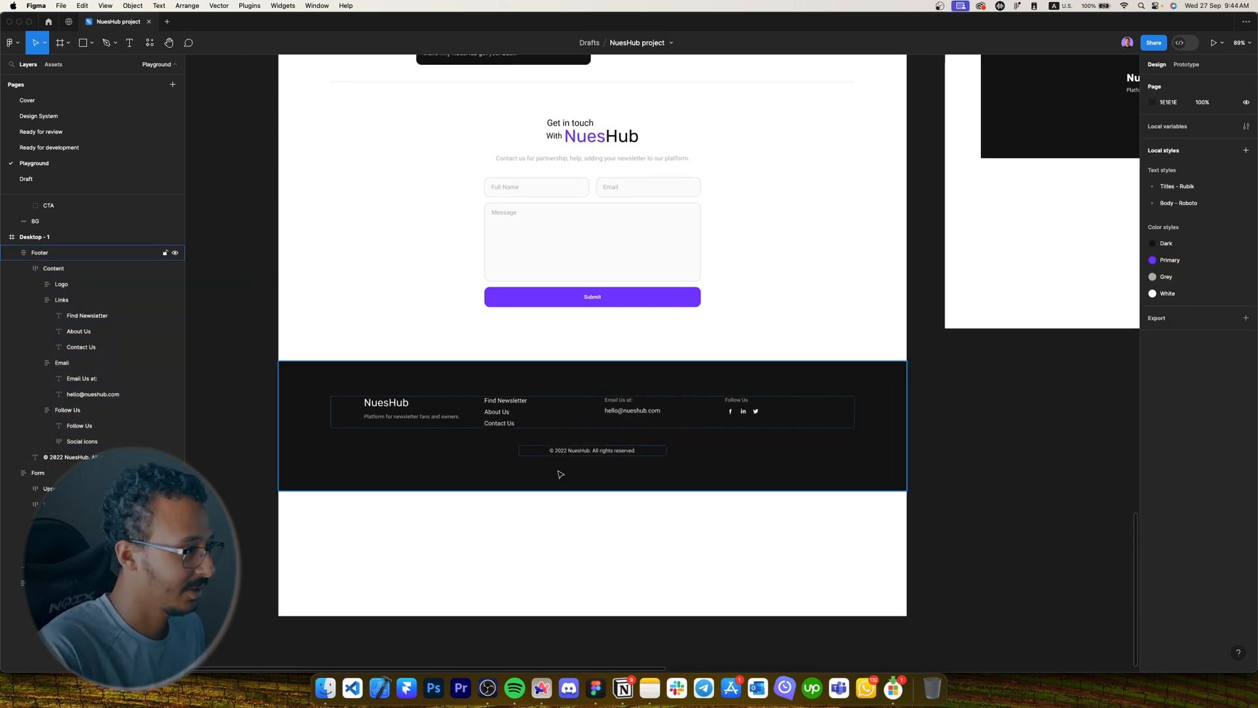
{"action": "scroll", "coordinate": [559, 473], "scroll_direction": "up", "scroll_amount": 5}
{"action": "scroll", "coordinate": [637, 545], "scroll_direction": "down", "scroll_amount": 5}
{"action": "scroll", "coordinate": [616, 459], "scroll_direction": "up", "scroll_amount": 3}
{"action": "left_click", "coordinate": [616, 456]}
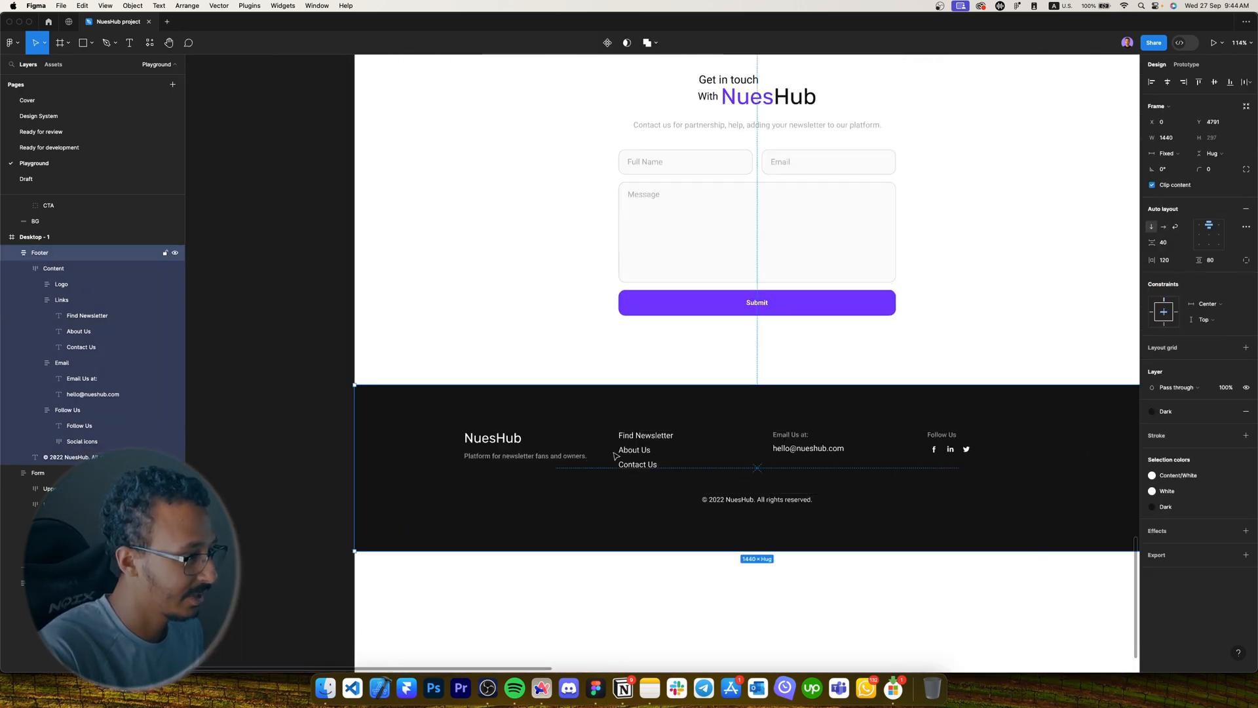
{"action": "left_click", "coordinate": [695, 558]}
{"action": "scroll", "coordinate": [696, 539], "scroll_direction": "down", "scroll_amount": 5}
{"action": "left_click", "coordinate": [682, 504]}
{"action": "left_click_drag", "start_coordinate": [764, 513], "coordinate": [772, 501]}
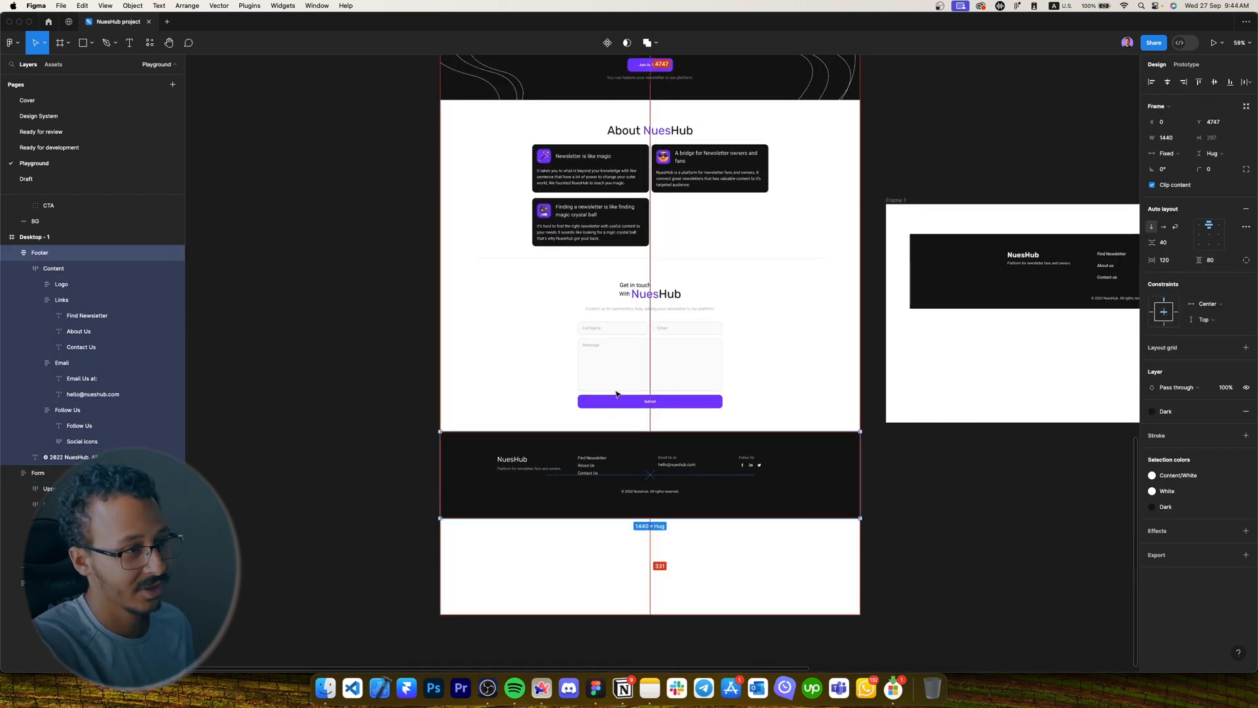
Pull Desktop - 1's bottom edge up to the footer's bottom, making it 5054 tall.
{"action": "left_click", "coordinate": [713, 572]}
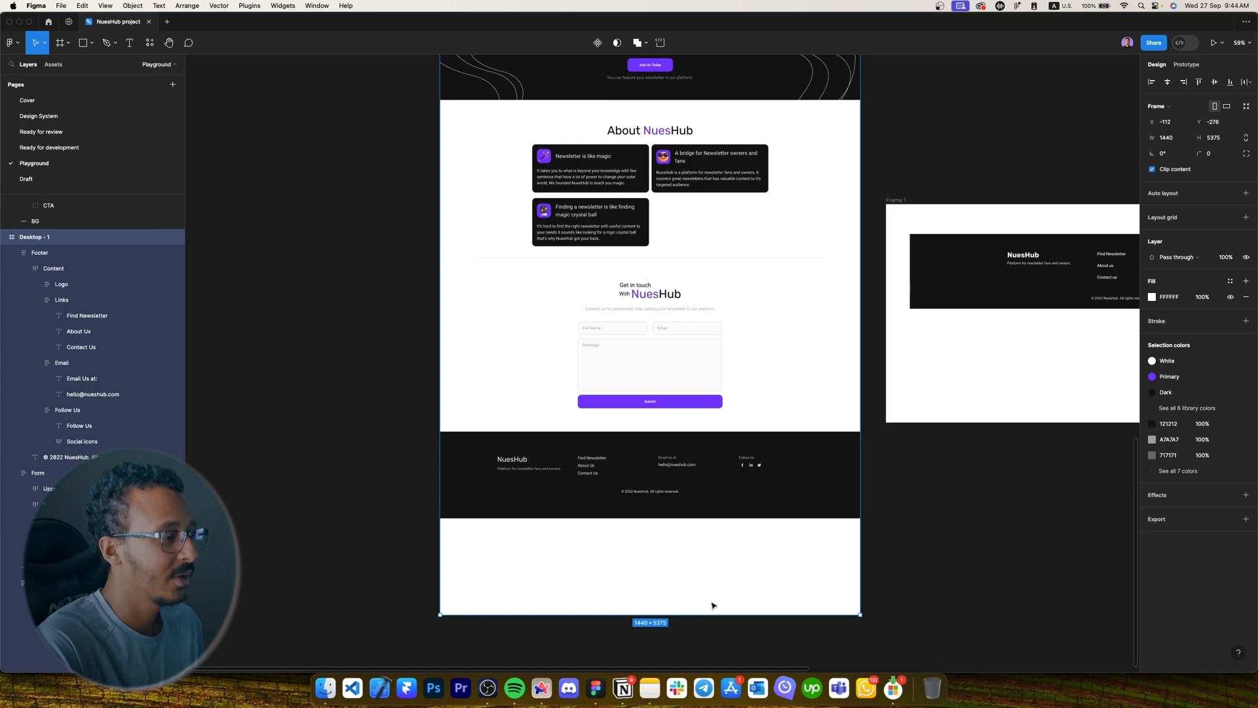
{"action": "left_click_drag", "start_coordinate": [706, 617], "coordinate": [833, 520]}
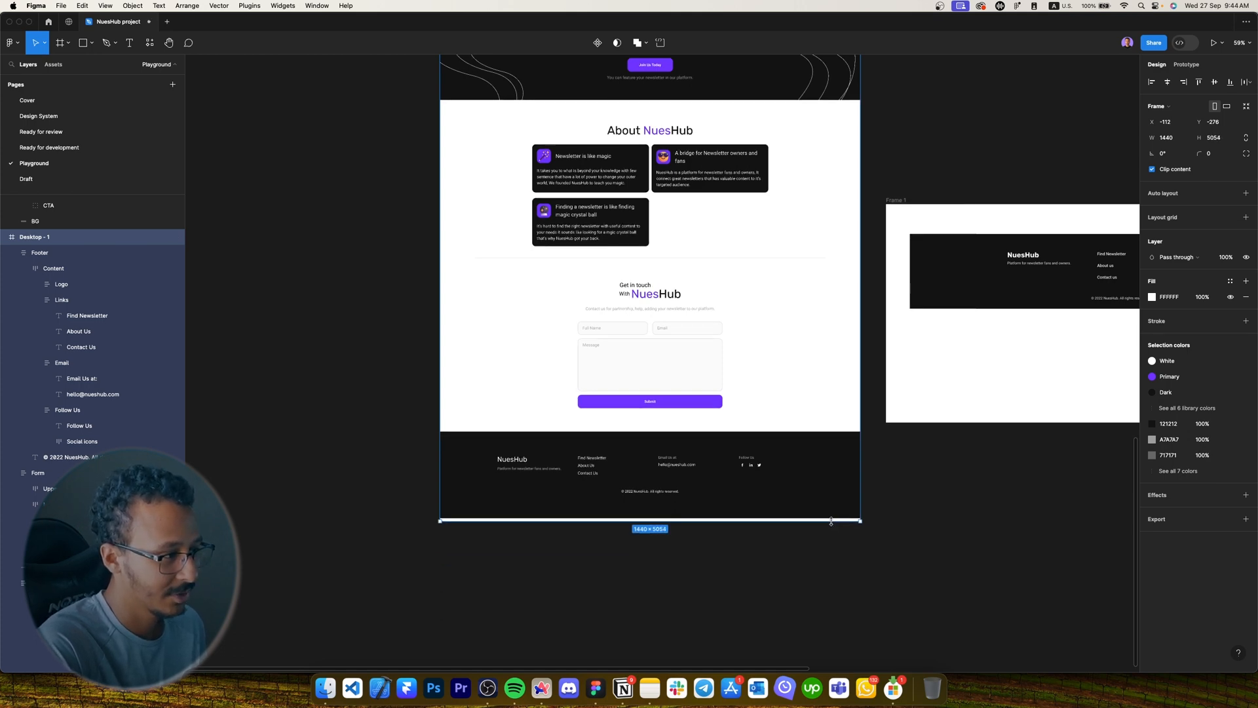
{"action": "left_click", "coordinate": [878, 468]}
{"action": "scroll", "coordinate": [838, 407], "scroll_direction": "right", "scroll_amount": 4}
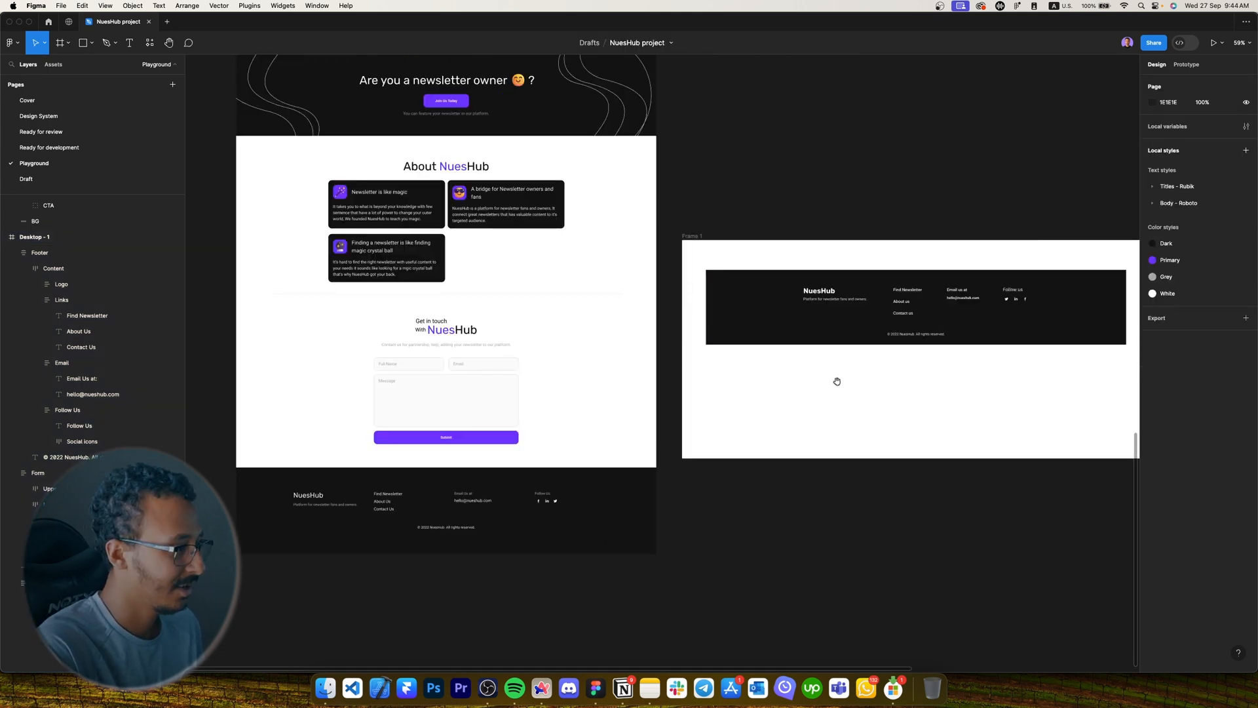
{"action": "scroll", "coordinate": [889, 312], "scroll_direction": "left", "scroll_amount": 2}
{"action": "left_click", "coordinate": [940, 275]}
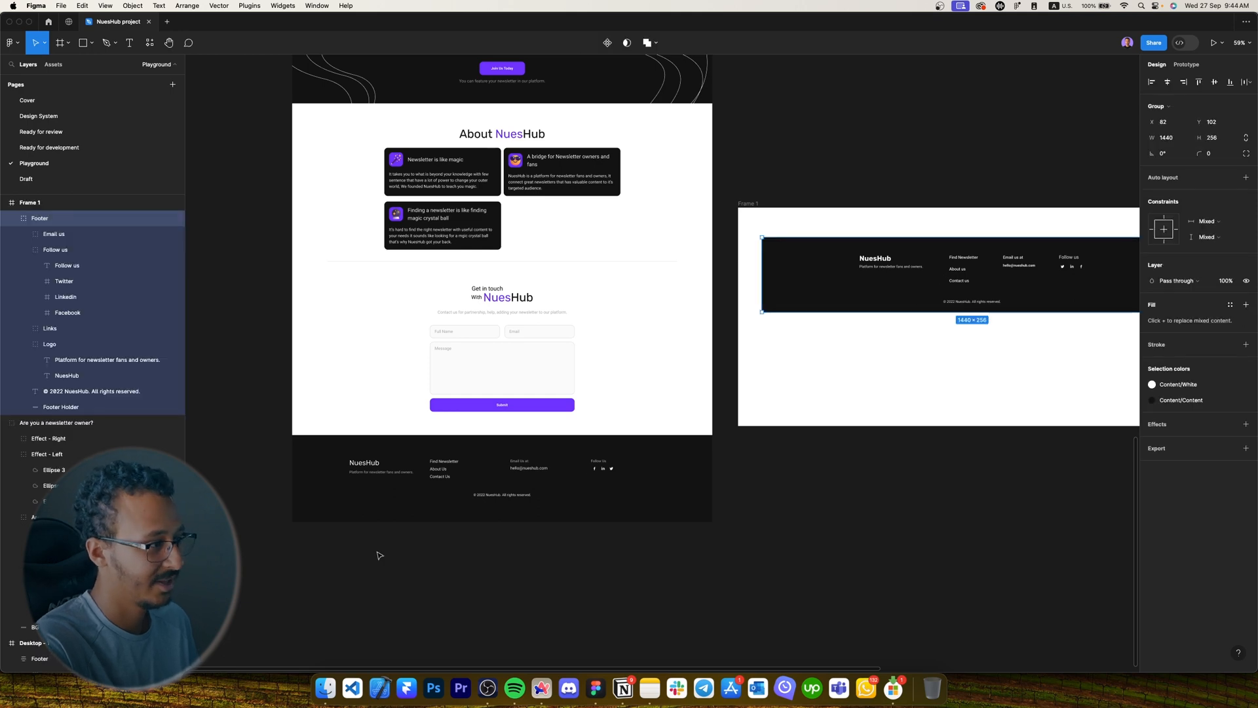
{"action": "scroll", "coordinate": [378, 556], "scroll_direction": "up", "scroll_amount": 10}
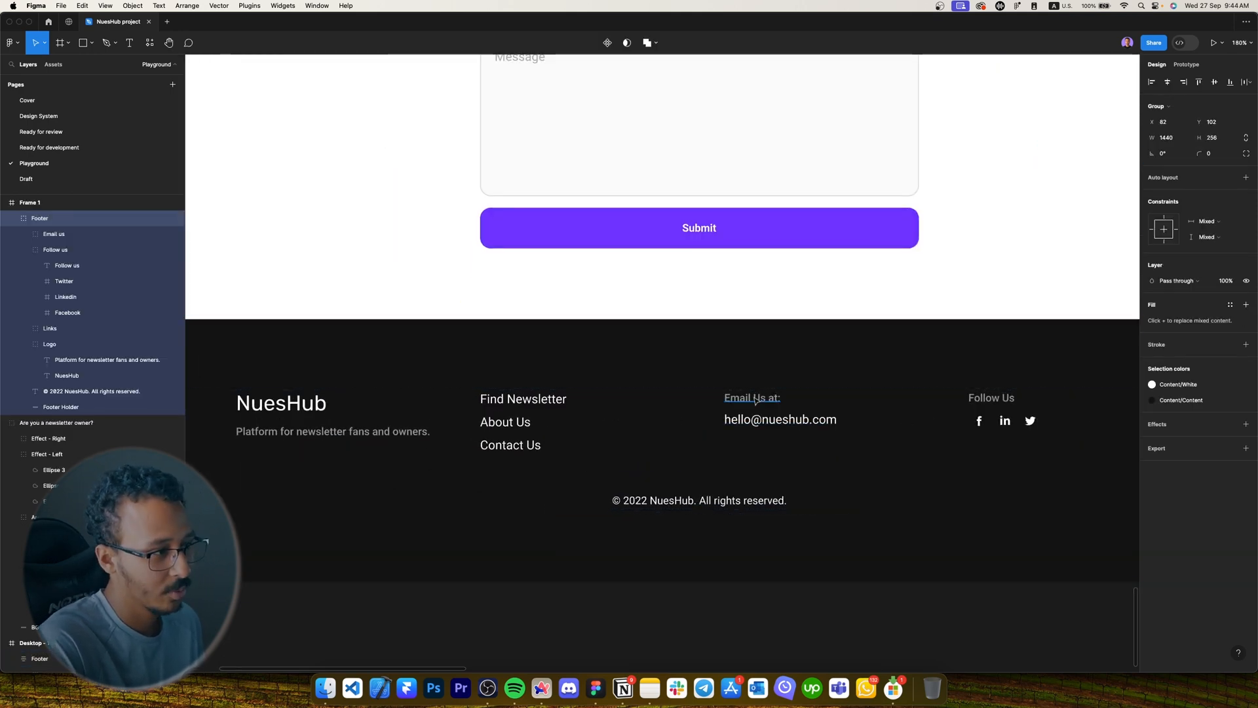
{"action": "scroll", "coordinate": [755, 401], "scroll_direction": "down", "scroll_amount": 8}
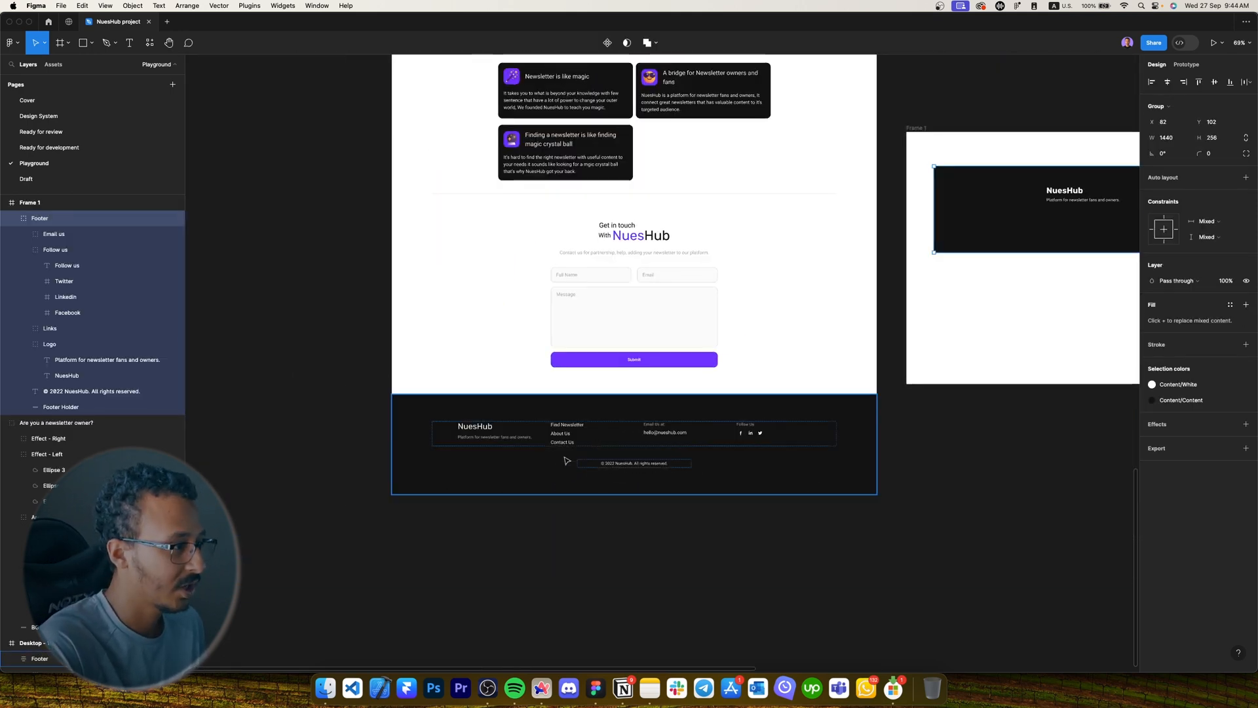
{"action": "scroll", "coordinate": [566, 460], "scroll_direction": "down", "scroll_amount": 1}
{"action": "scroll", "coordinate": [1095, 280], "scroll_direction": "up", "scroll_amount": 5}
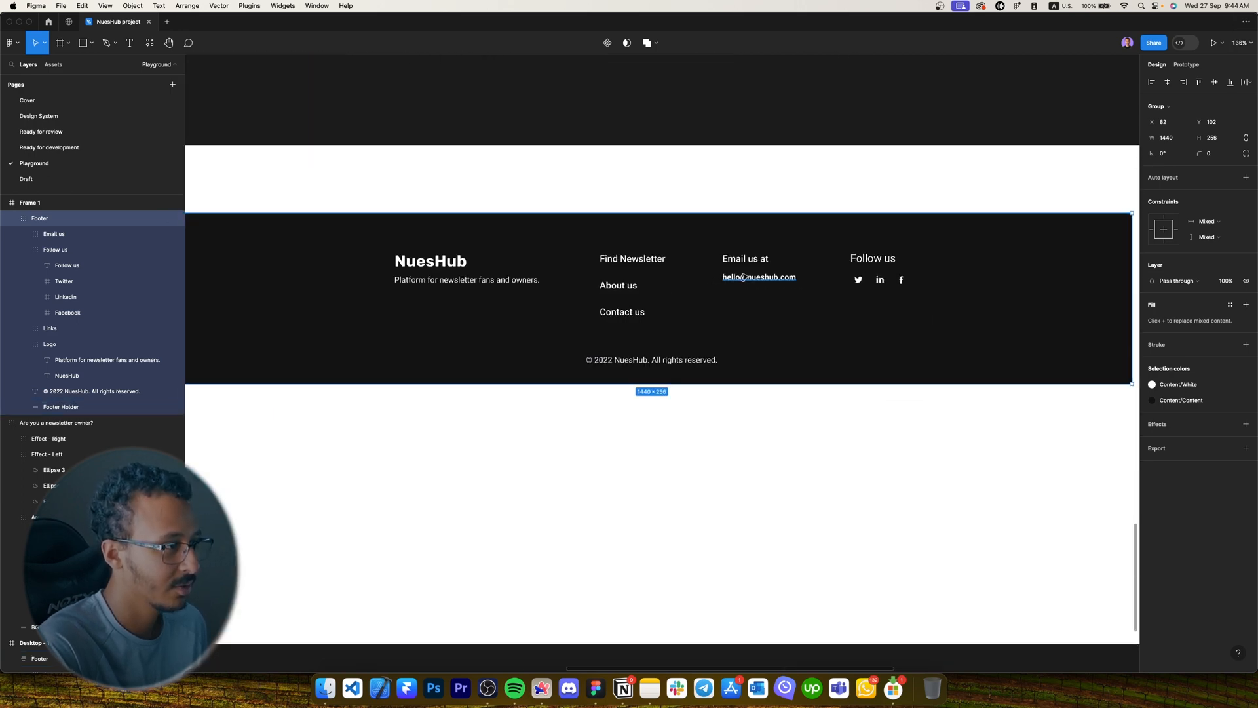
{"action": "double_click", "coordinate": [742, 276]}
{"action": "left_click_drag", "start_coordinate": [743, 276], "coordinate": [570, 289]}
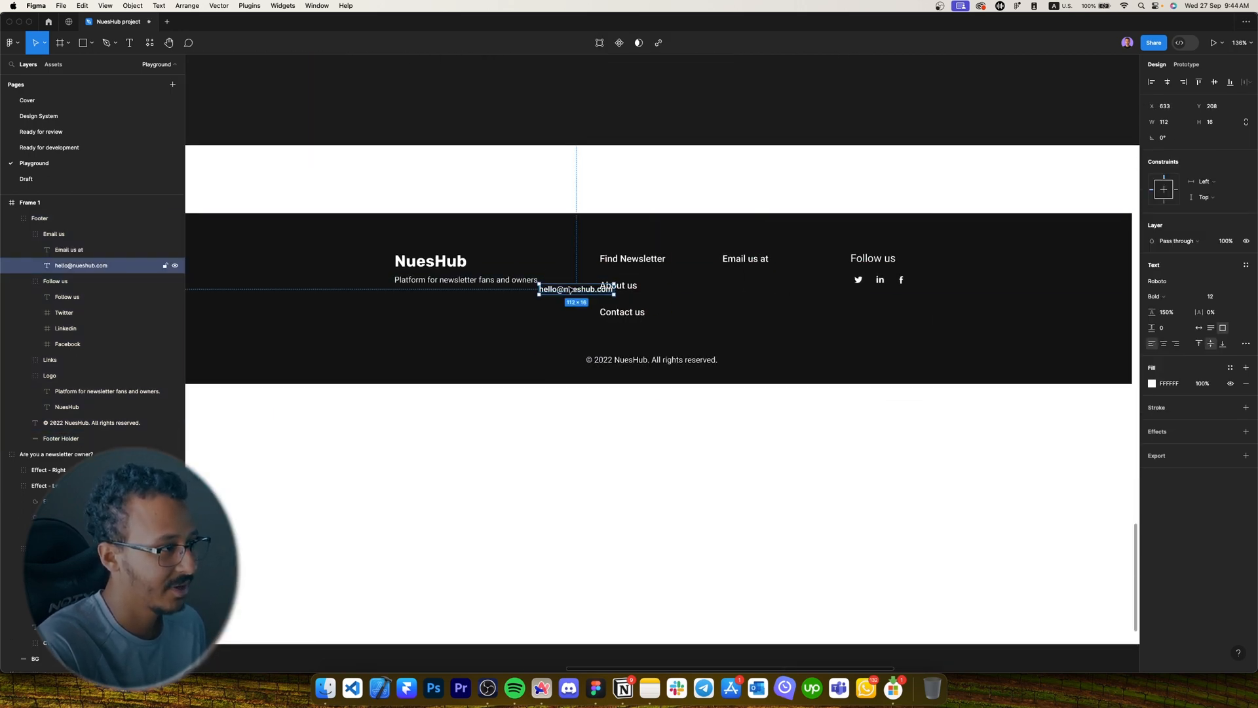
{"action": "key", "text": "super+z"}
Measure the reference footer's Follow us, Email us, Links and tagline groups and their combined width.
{"action": "left_click", "coordinate": [812, 275]}
{"action": "double_click", "coordinate": [865, 264]}
{"action": "left_click", "coordinate": [797, 287]}
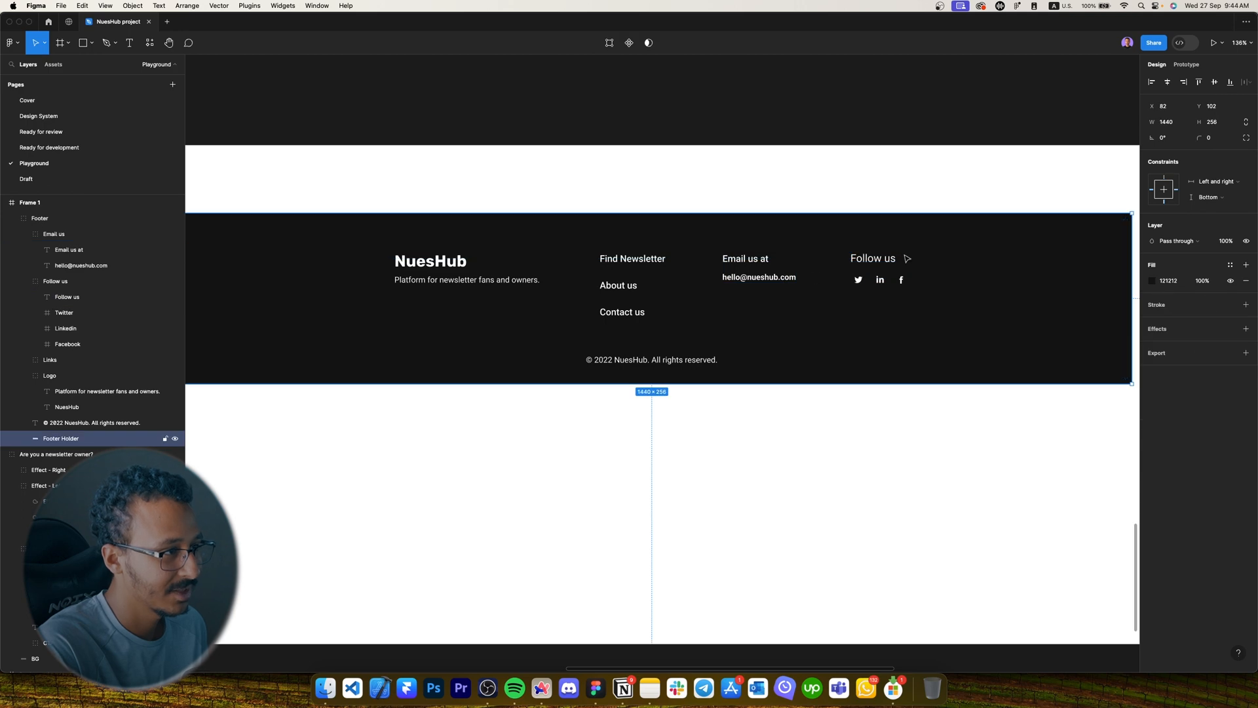
{"action": "left_click", "coordinate": [786, 272]}
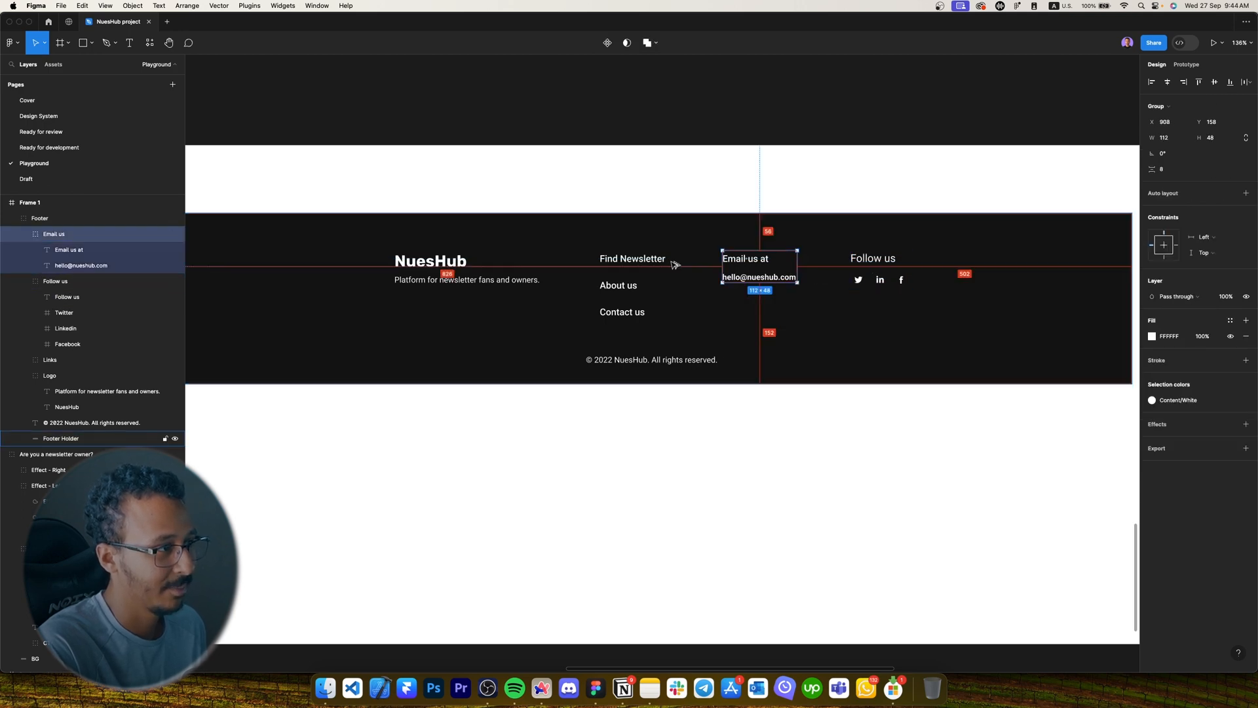
{"action": "left_click", "coordinate": [651, 264]}
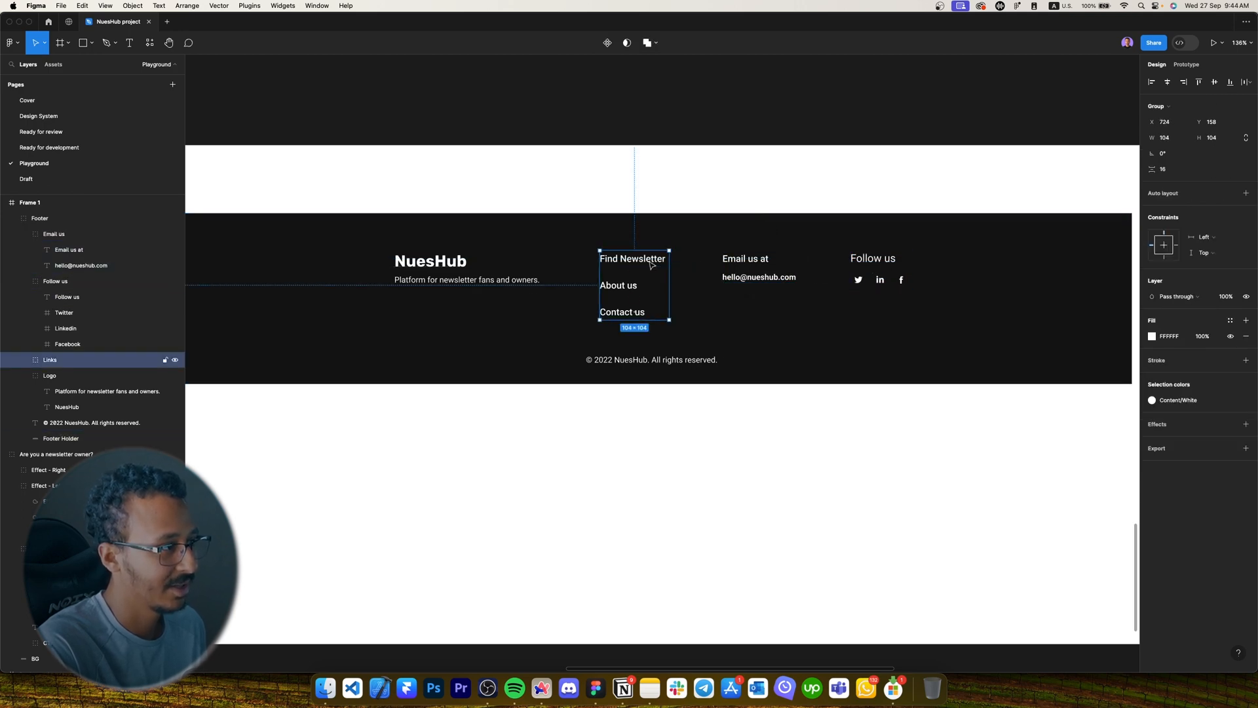
{"action": "double_click", "coordinate": [485, 281]}
{"action": "scroll", "coordinate": [450, 287], "scroll_direction": "down", "scroll_amount": 5}
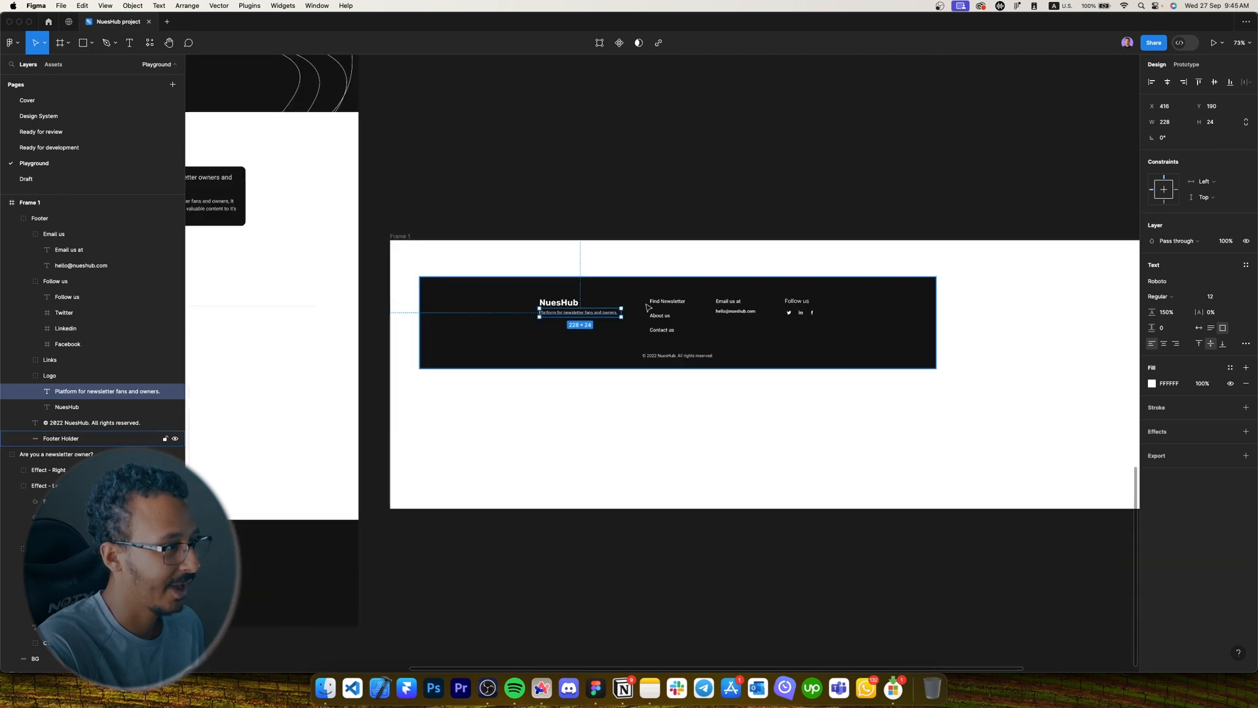
{"action": "left_click", "coordinate": [518, 298]}
{"action": "left_click_drag", "start_coordinate": [520, 296], "coordinate": [832, 338]}
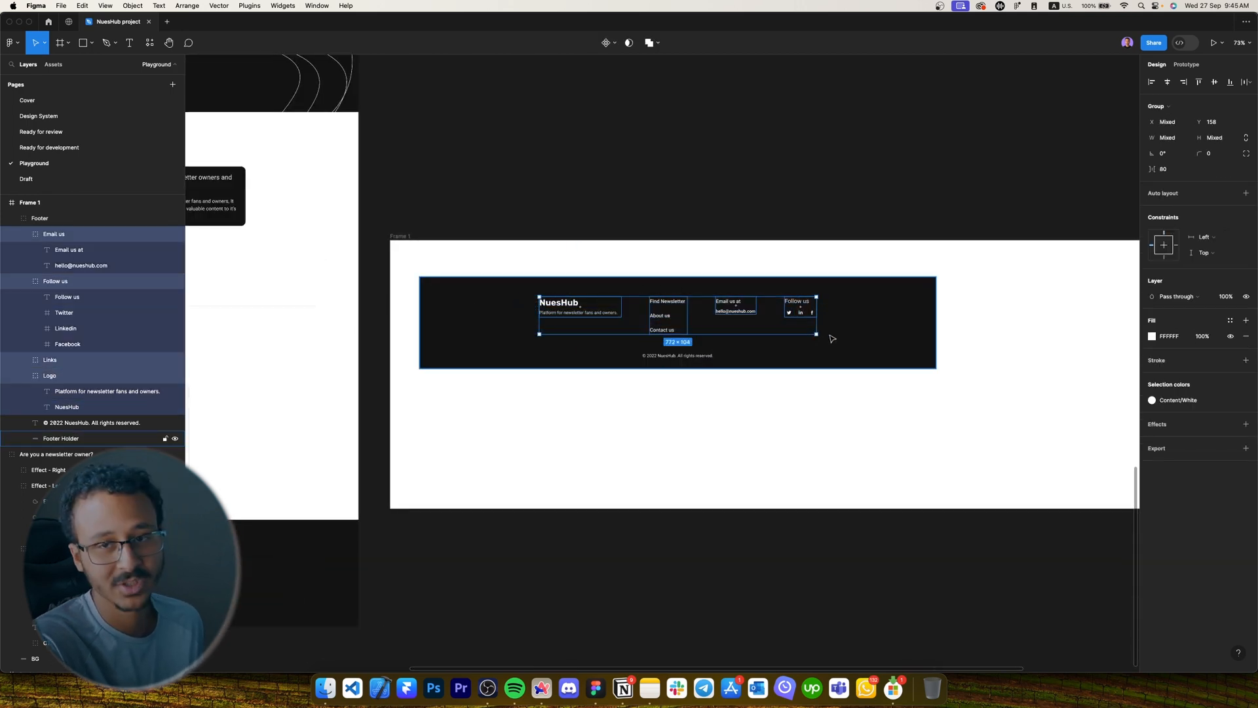
{"action": "scroll", "coordinate": [838, 346], "scroll_direction": "down", "scroll_amount": 5}
{"action": "left_click", "coordinate": [760, 426]}
{"action": "scroll", "coordinate": [701, 446], "scroll_direction": "left", "scroll_amount": 1}
{"action": "scroll", "coordinate": [337, 467], "scroll_direction": "up", "scroll_amount": 4}
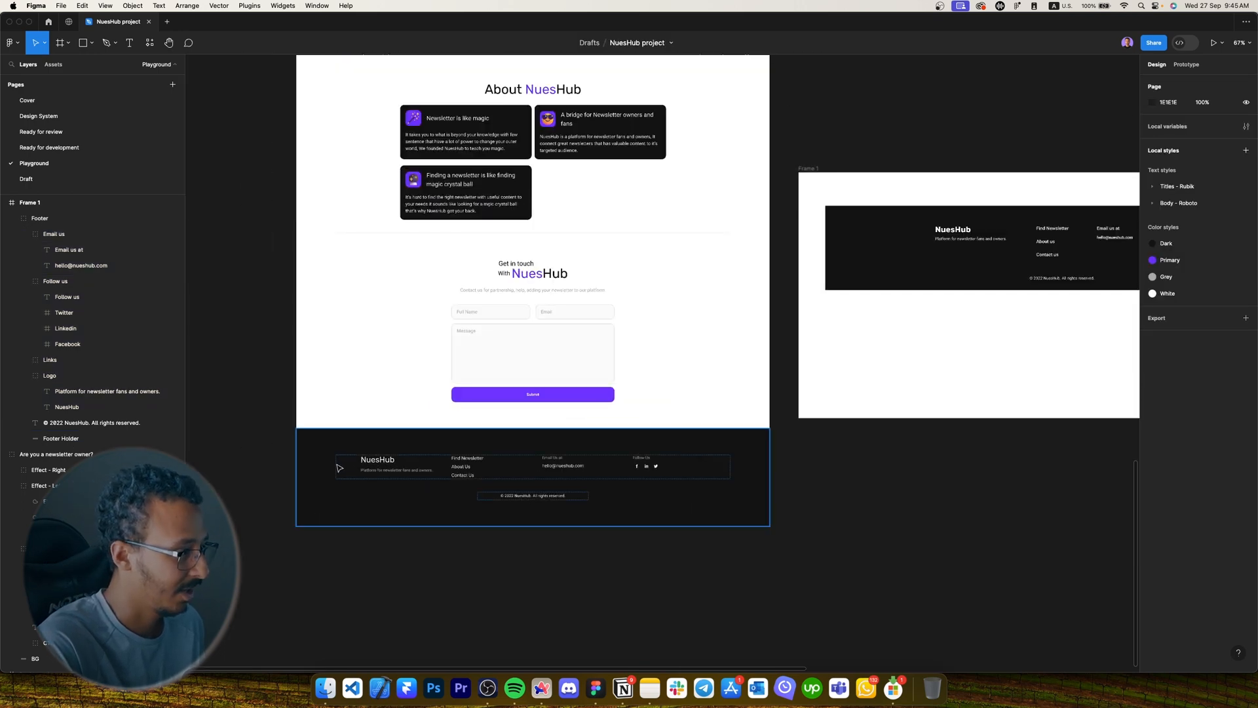
Change the original footer Content row's width sizing from Fill to Fixed.
{"action": "left_click", "coordinate": [382, 468]}
{"action": "left_click", "coordinate": [489, 467]}
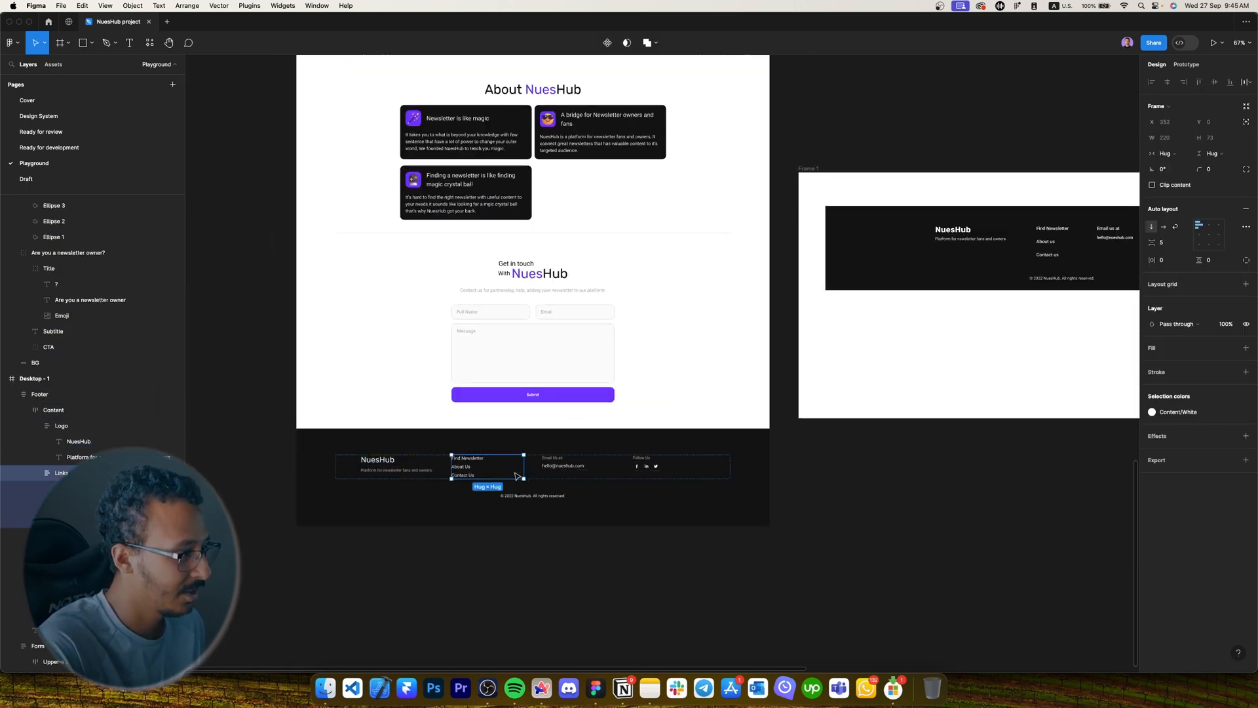
{"action": "left_click", "coordinate": [680, 488]}
{"action": "left_click", "coordinate": [696, 475]}
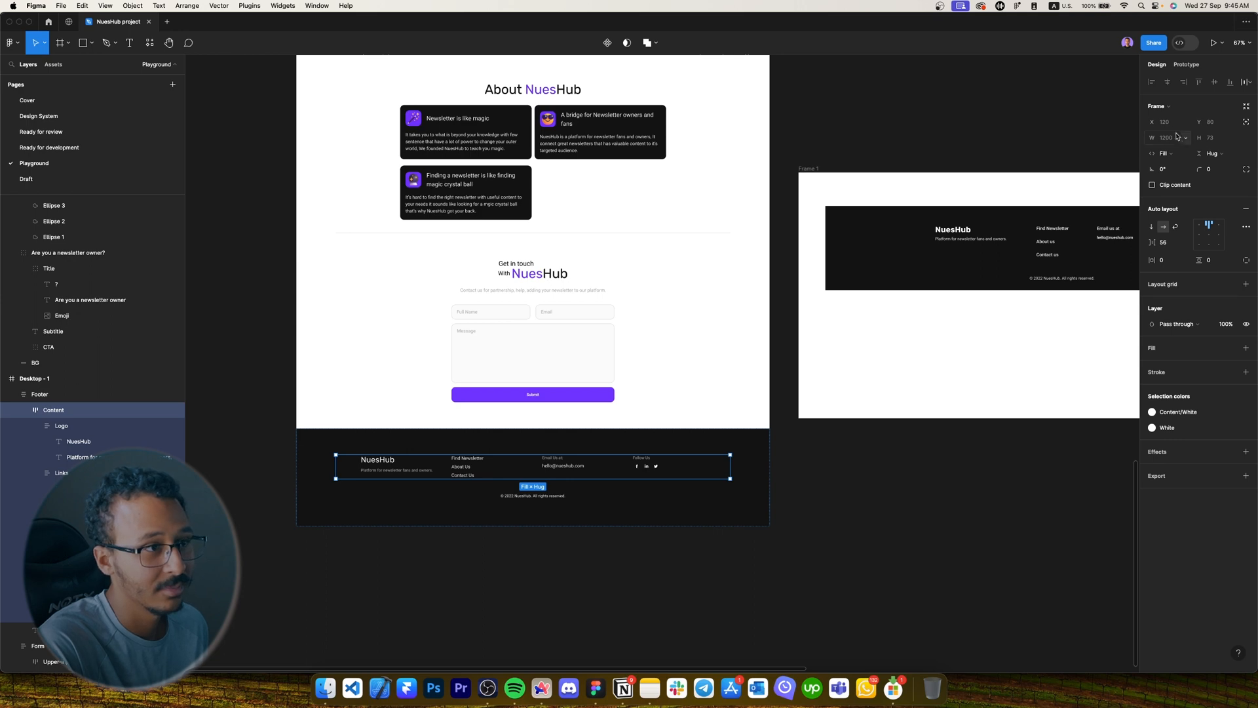
{"action": "left_click", "coordinate": [1168, 153]}
{"action": "left_click", "coordinate": [1179, 129]}
Set the Content row width to 772 and make the Logo, Links, Email and Follow Us columns fill it.
{"action": "left_click", "coordinate": [1176, 139]}
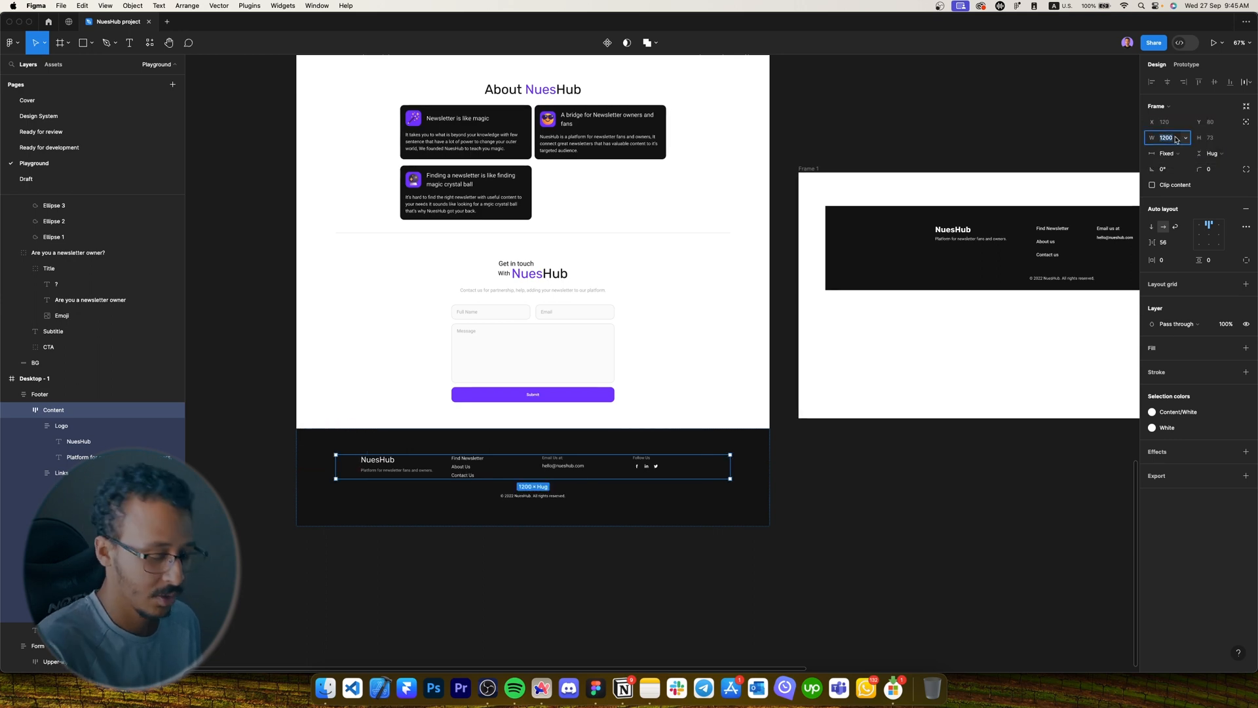
{"action": "type", "text": "772"}
{"action": "key", "text": "Return"}
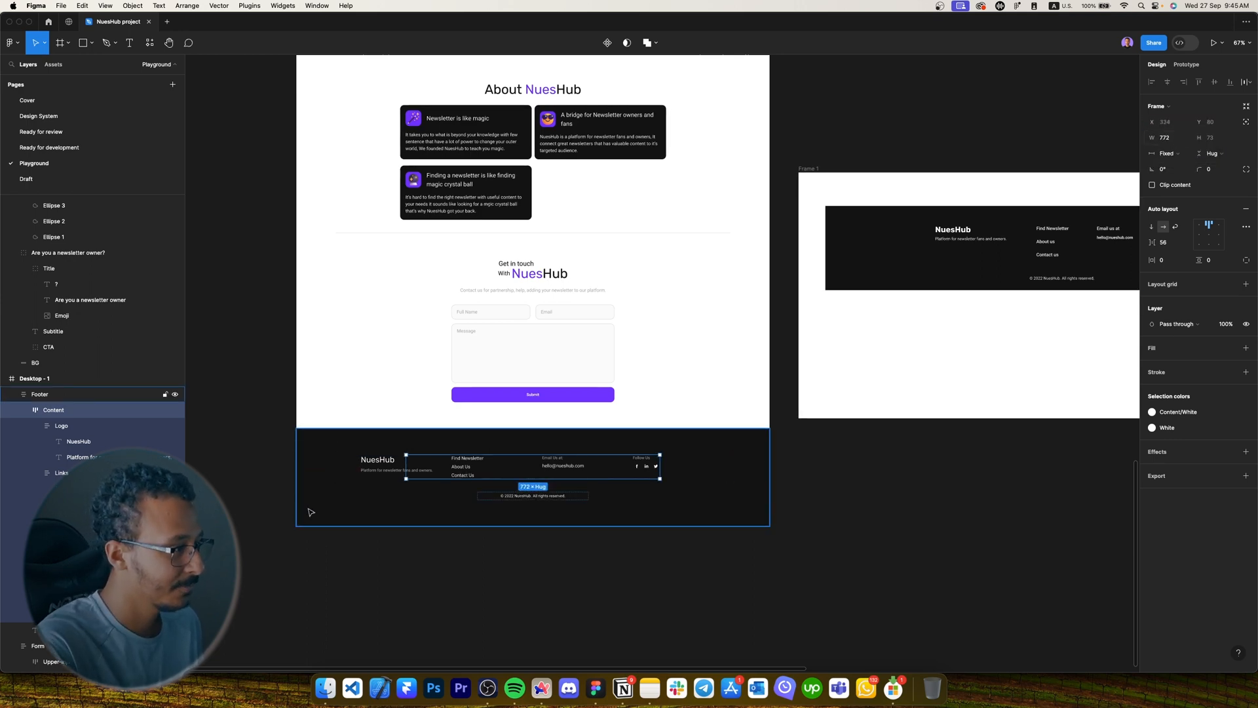
{"action": "scroll", "coordinate": [413, 477], "scroll_direction": "up", "scroll_amount": 5}
{"action": "left_click", "coordinate": [532, 422]}
{"action": "scroll", "coordinate": [519, 443], "scroll_direction": "down", "scroll_amount": 2}
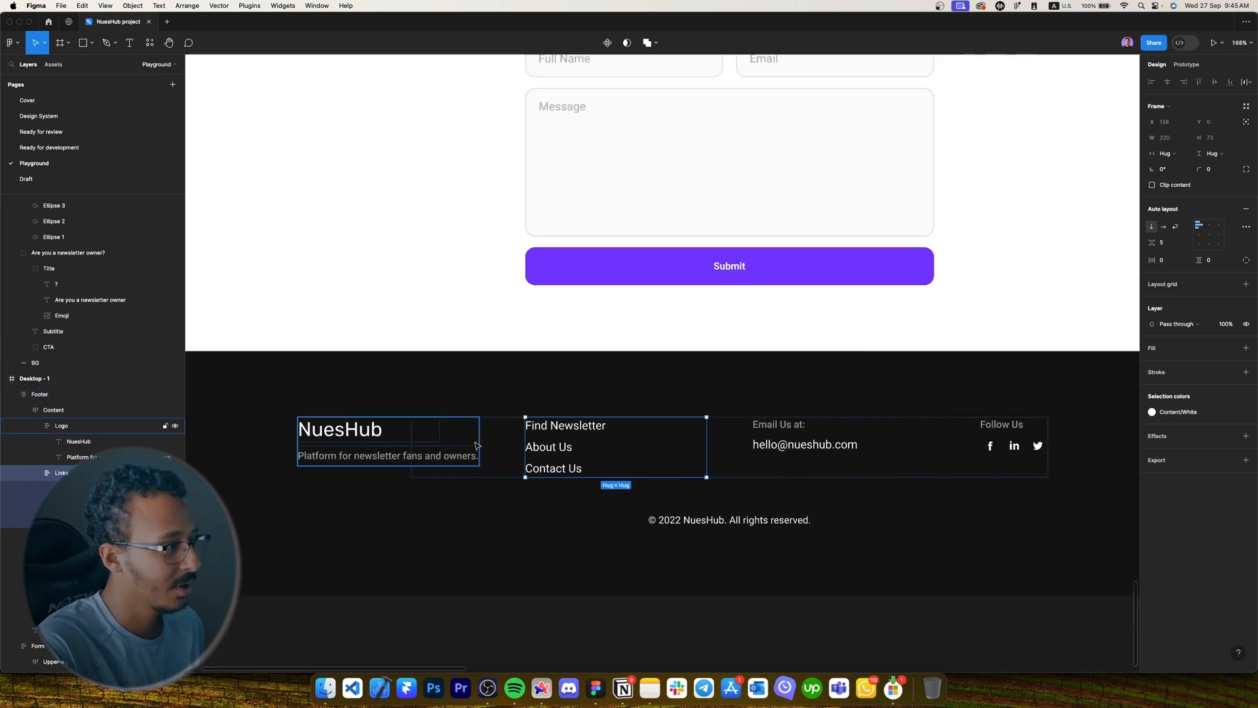
{"action": "left_click", "coordinate": [476, 445], "text": "shift"}
{"action": "left_click", "coordinate": [843, 451], "text": "shift"}
{"action": "left_click", "coordinate": [988, 437], "text": "shift"}
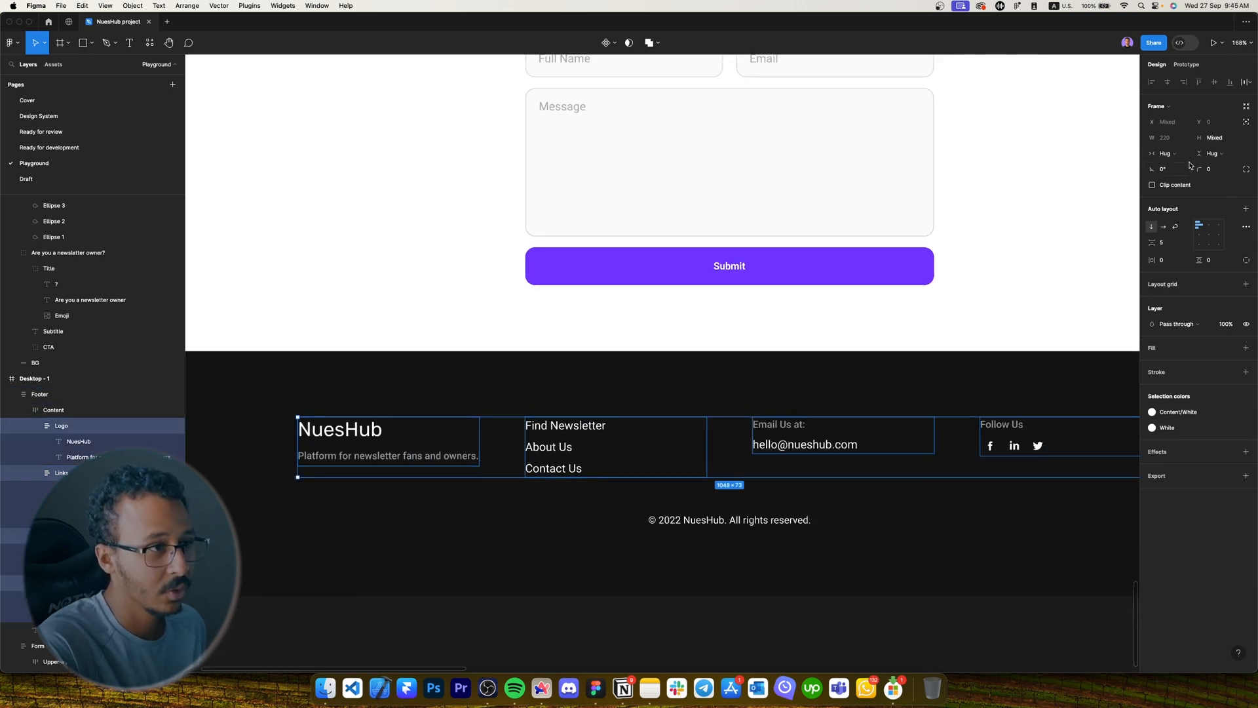
{"action": "left_click", "coordinate": [1164, 154]}
{"action": "left_click", "coordinate": [1173, 169]}
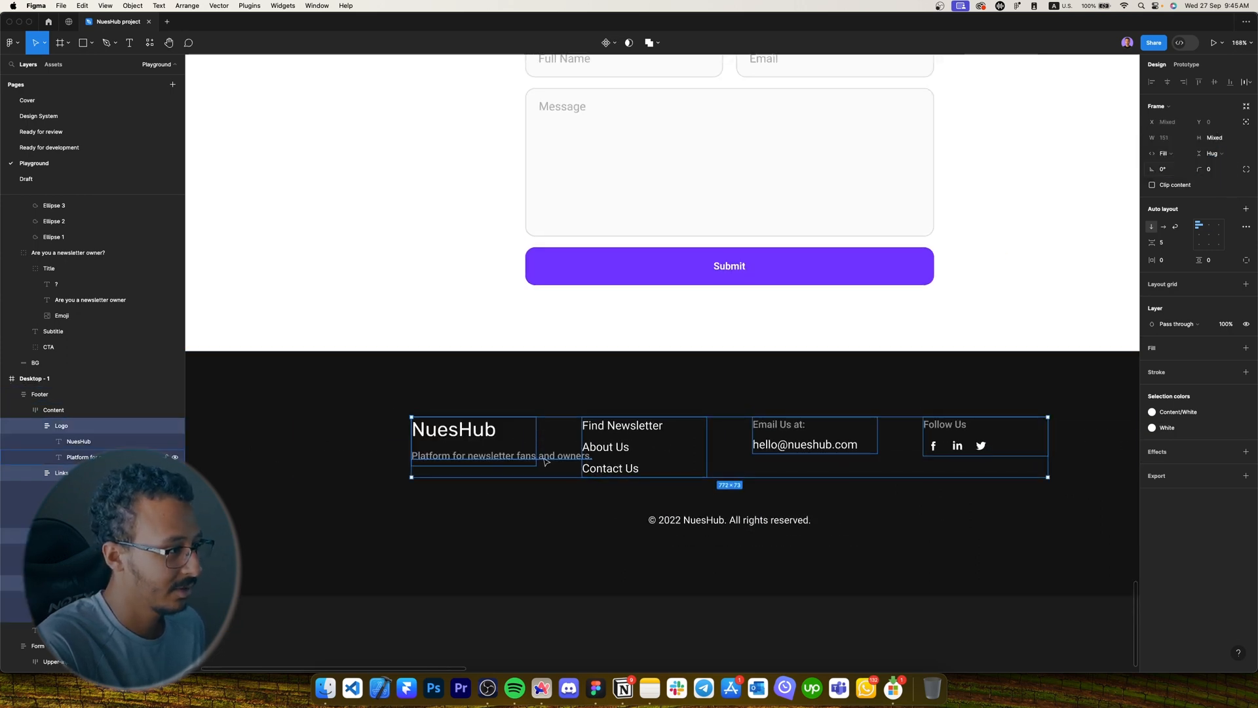
Set the tagline and NuesHub title text widths to Fill container.
{"action": "left_click", "coordinate": [501, 457]}
{"action": "left_click", "coordinate": [1176, 138]}
{"action": "left_click", "coordinate": [1182, 160]}
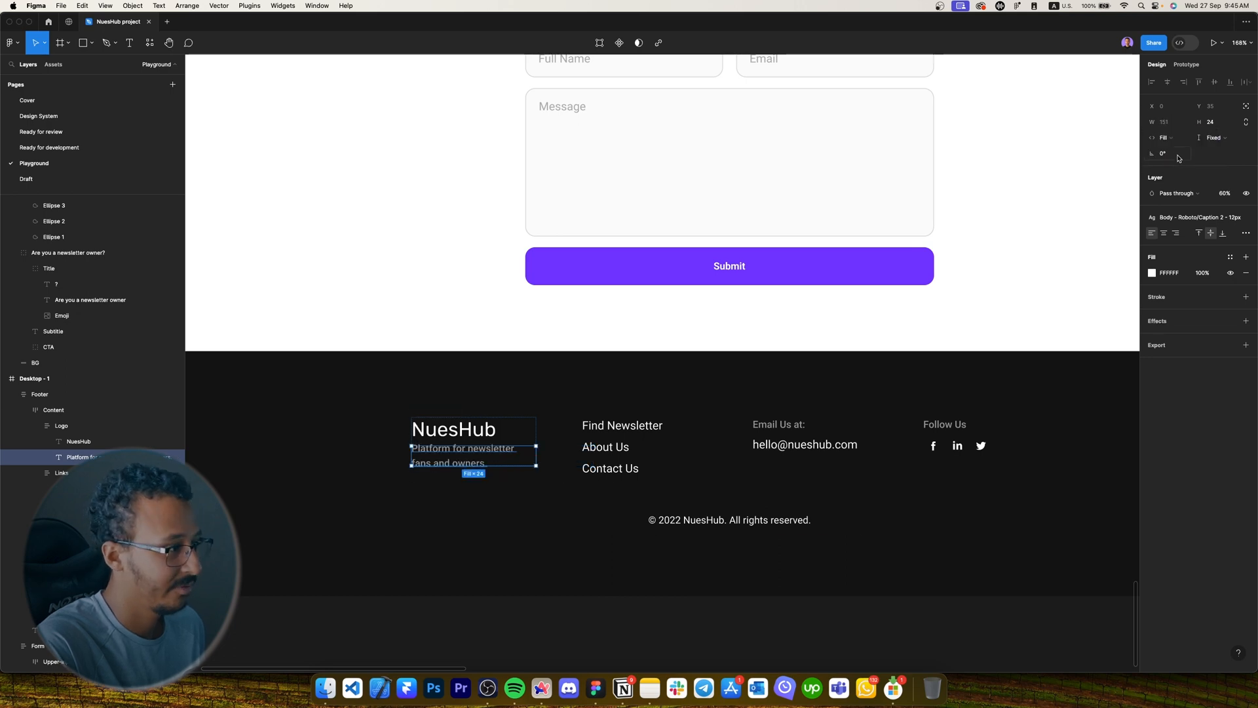
{"action": "left_click", "coordinate": [532, 426]}
{"action": "left_click", "coordinate": [471, 438]}
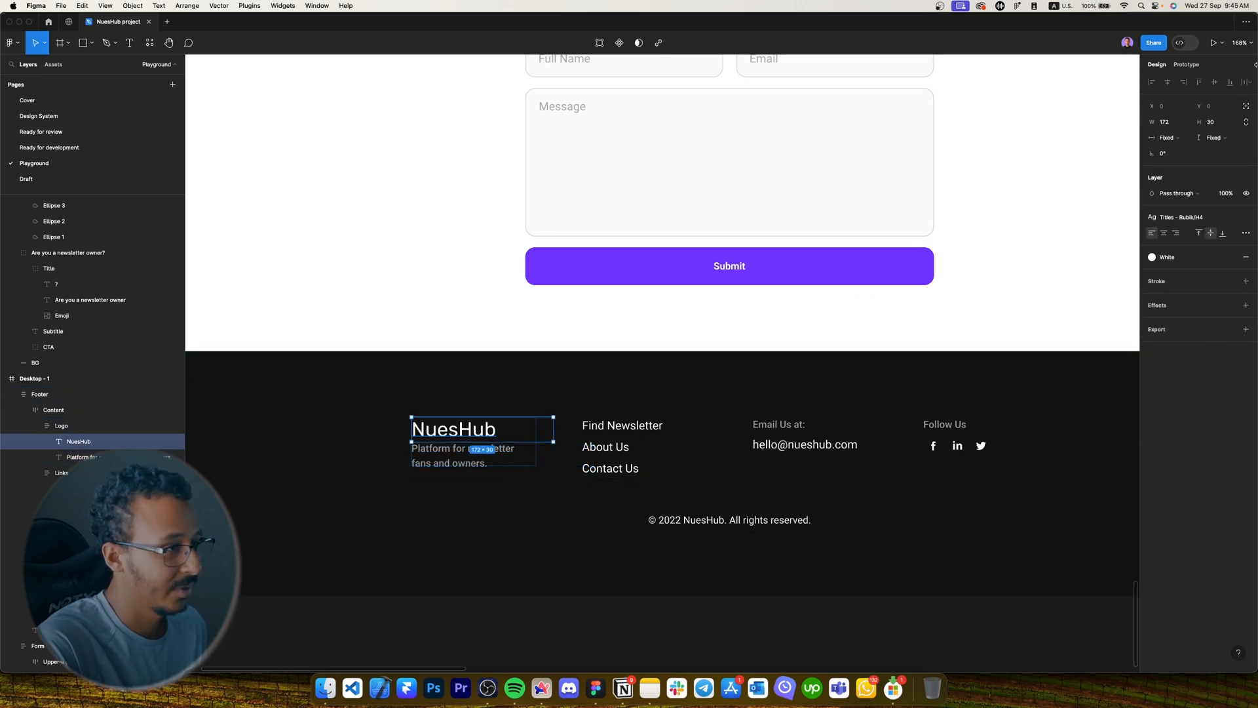
{"action": "left_click", "coordinate": [1183, 138]}
{"action": "left_click", "coordinate": [1181, 161]}
{"action": "scroll", "coordinate": [558, 366], "scroll_direction": "down", "scroll_amount": 5}
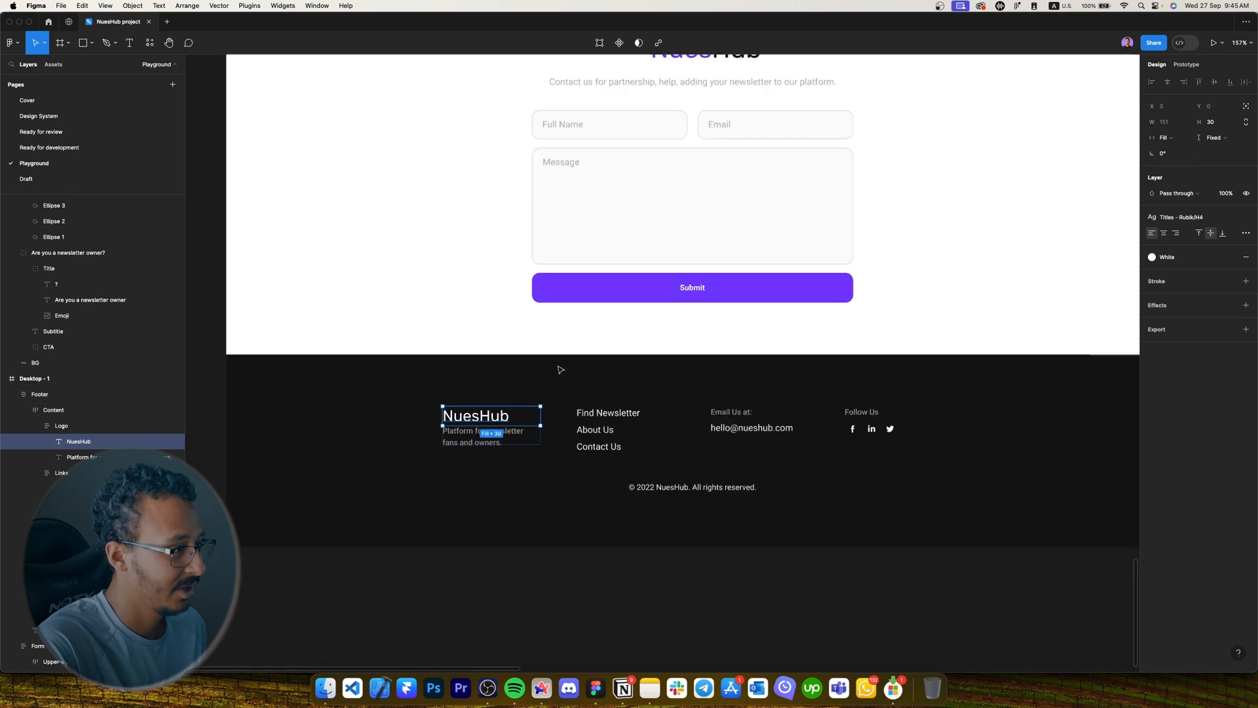
{"action": "left_click", "coordinate": [658, 394]}
{"action": "left_click", "coordinate": [676, 380]}
Compare the reference footer's size with the Desktop - 1 footer side by side.
{"action": "left_click", "coordinate": [725, 571]}
{"action": "scroll", "coordinate": [739, 582], "scroll_direction": "up", "scroll_amount": 2}
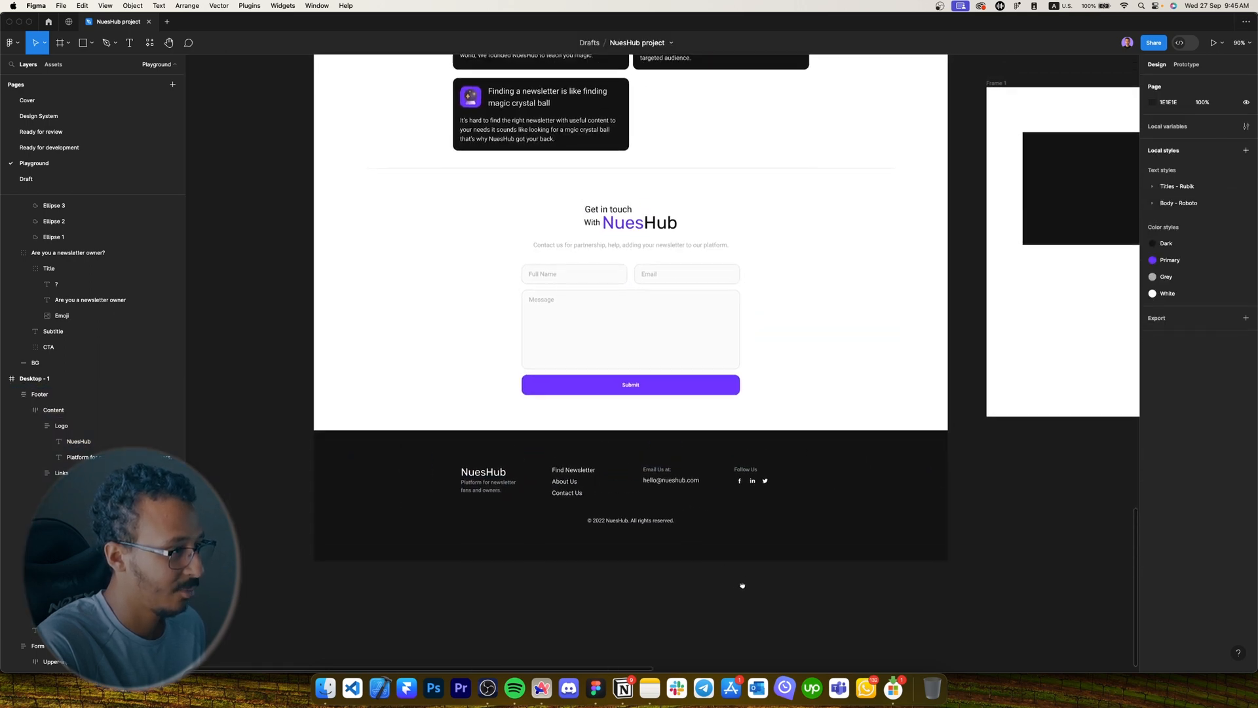
{"action": "scroll", "coordinate": [753, 586], "scroll_direction": "up", "scroll_amount": 3}
{"action": "scroll", "coordinate": [560, 498], "scroll_direction": "down", "scroll_amount": 3}
{"action": "left_click_drag", "start_coordinate": [1022, 427], "coordinate": [717, 444]}
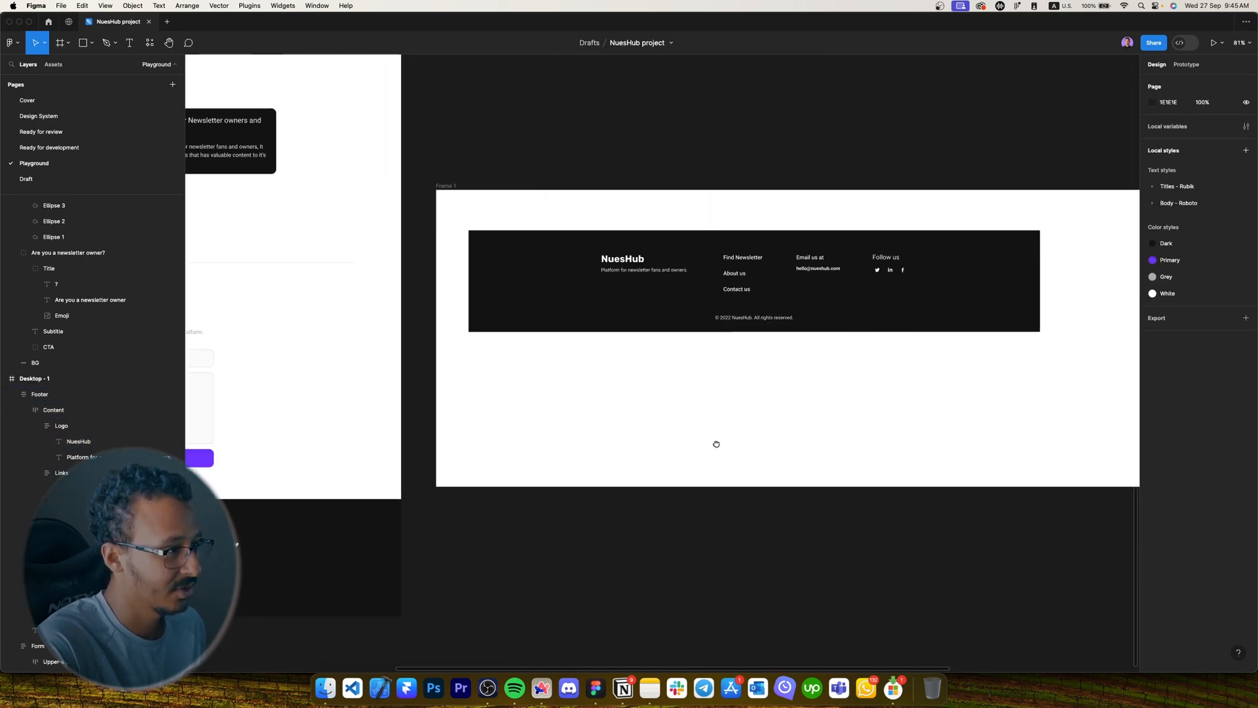
{"action": "left_click_drag", "start_coordinate": [675, 367], "coordinate": [1109, 249]}
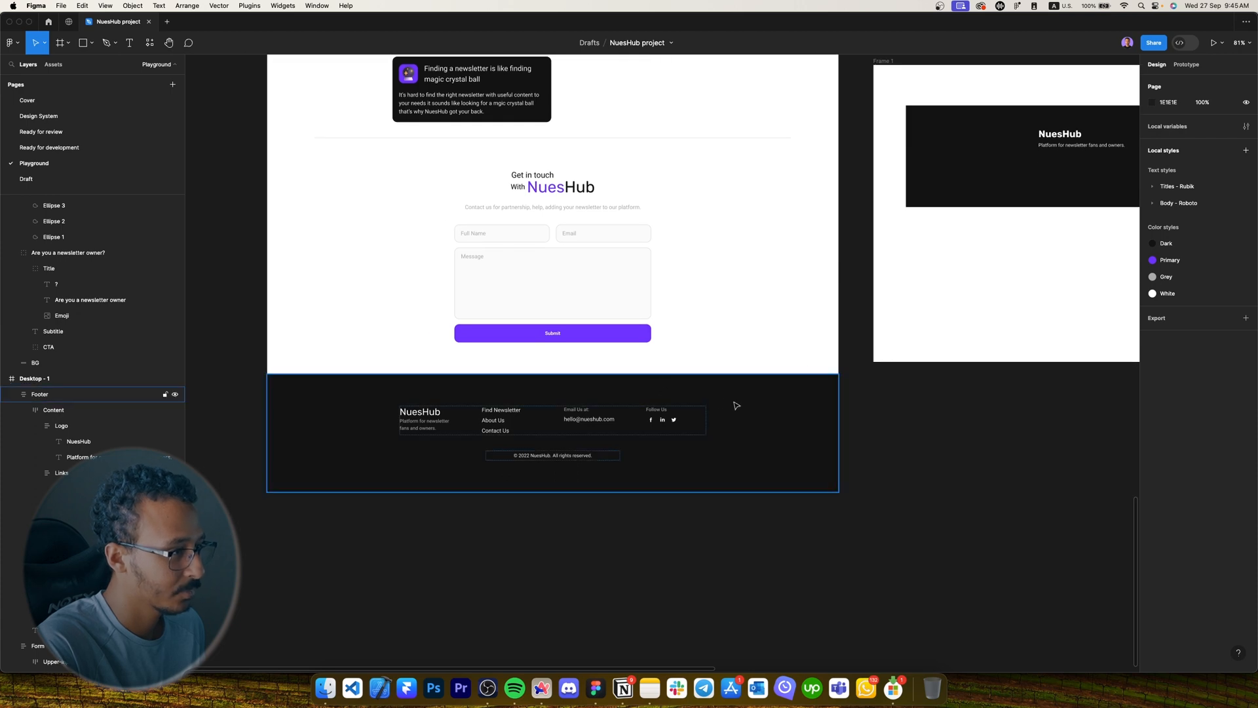
{"action": "left_click_drag", "start_coordinate": [741, 405], "coordinate": [573, 439]}
{"action": "left_click", "coordinate": [834, 185]}
{"action": "scroll", "coordinate": [767, 315], "scroll_direction": "left", "scroll_amount": 4}
{"action": "scroll", "coordinate": [766, 314], "scroll_direction": "down", "scroll_amount": 2}
{"action": "left_click", "coordinate": [764, 367]}
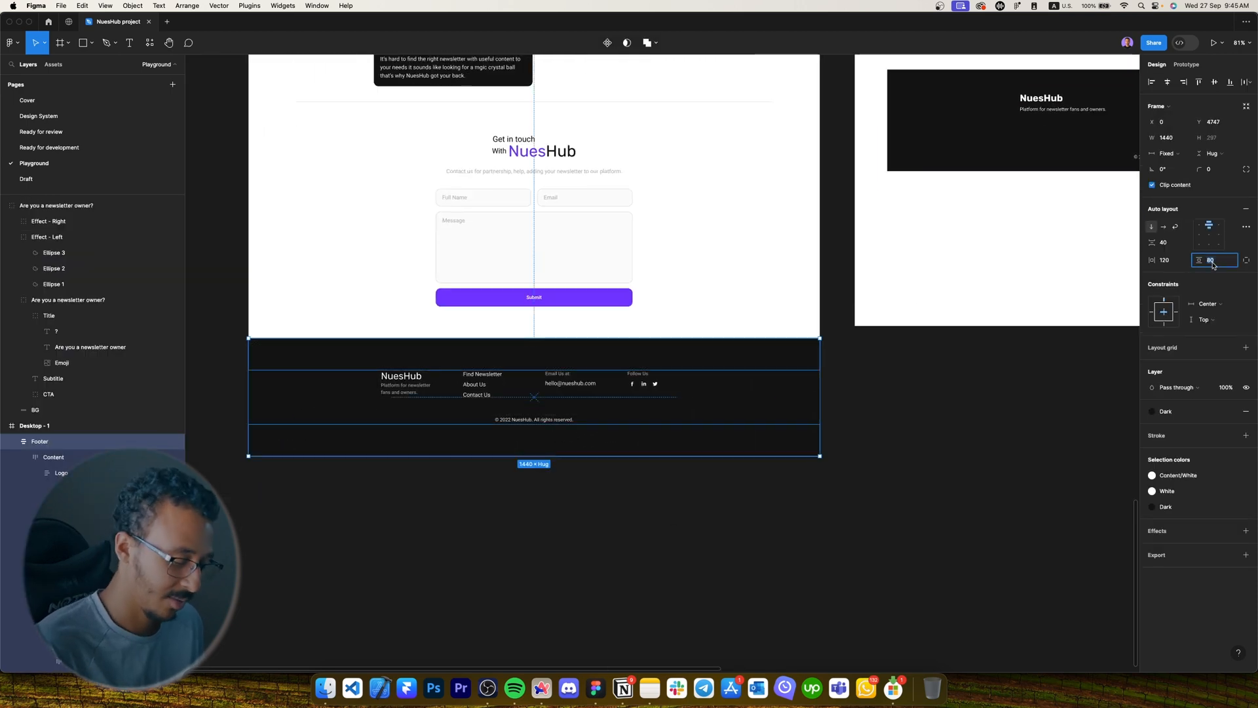
Set the footer's vertical padding to 48, then settle on 56.
{"action": "type", "text": "48"}
{"action": "key", "text": "Return"}
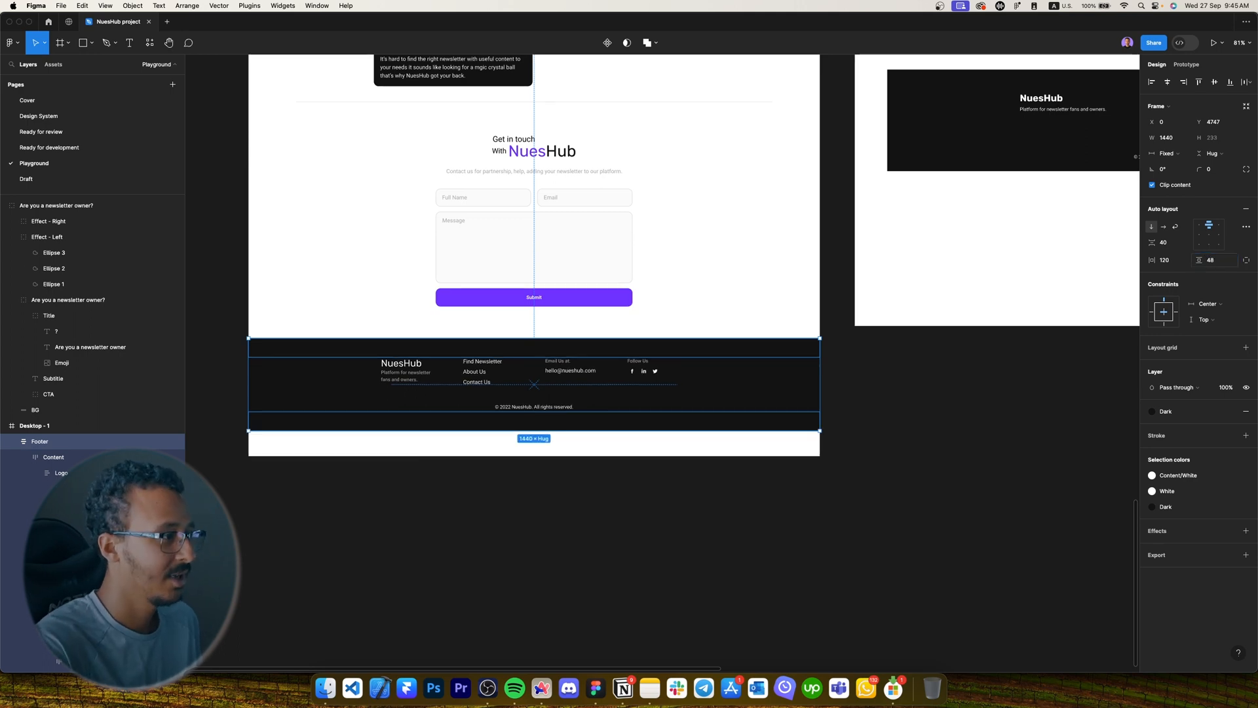
{"action": "left_click", "coordinate": [1218, 263]}
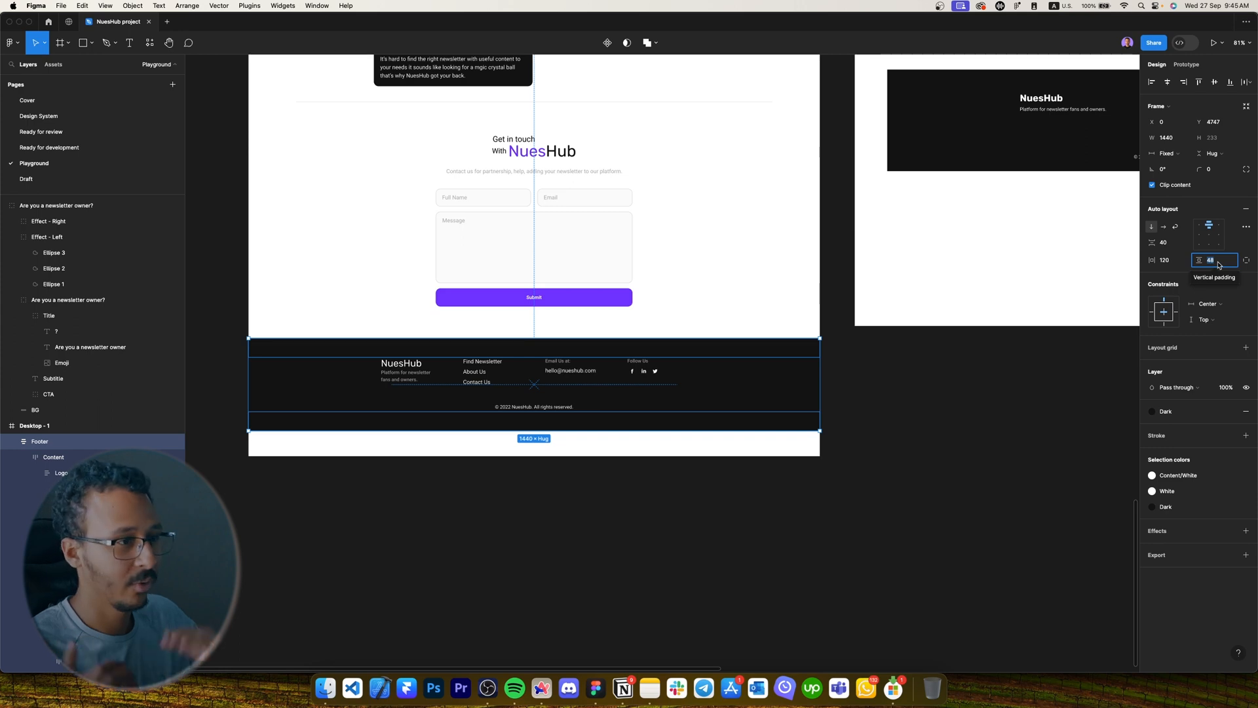
{"action": "type", "text": "56"}
{"action": "key", "text": "Return"}
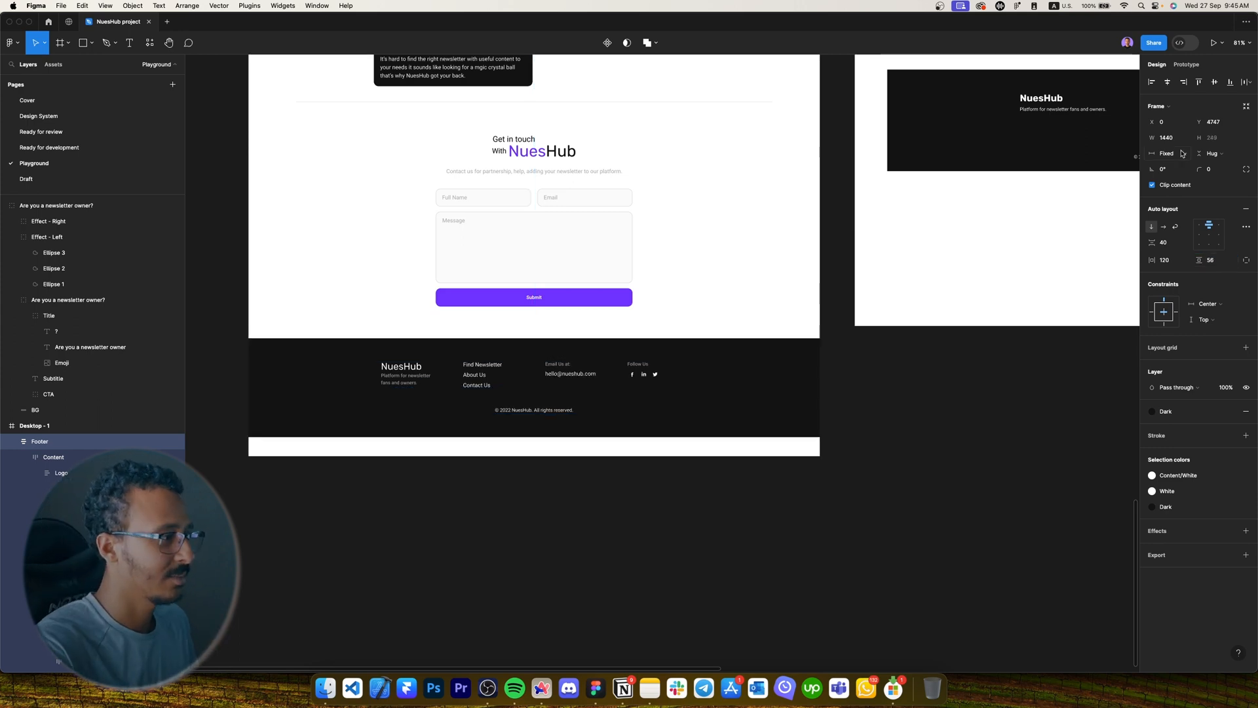
{"action": "left_click", "coordinate": [663, 298]}
{"action": "scroll", "coordinate": [379, 391], "scroll_direction": "up", "scroll_amount": 6}
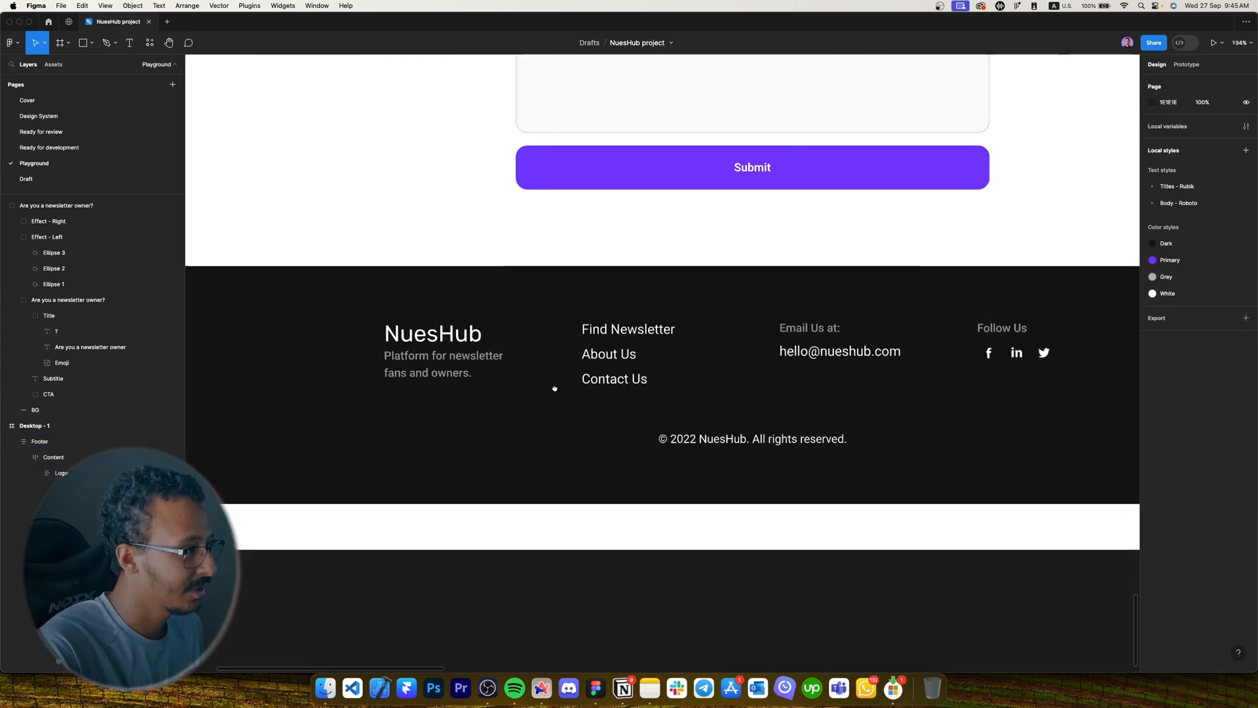
Shorten Desktop - 1 so the page ends at the bottom of the footer.
{"action": "double_click", "coordinate": [522, 356]}
{"action": "scroll", "coordinate": [498, 361], "scroll_direction": "down", "scroll_amount": 4}
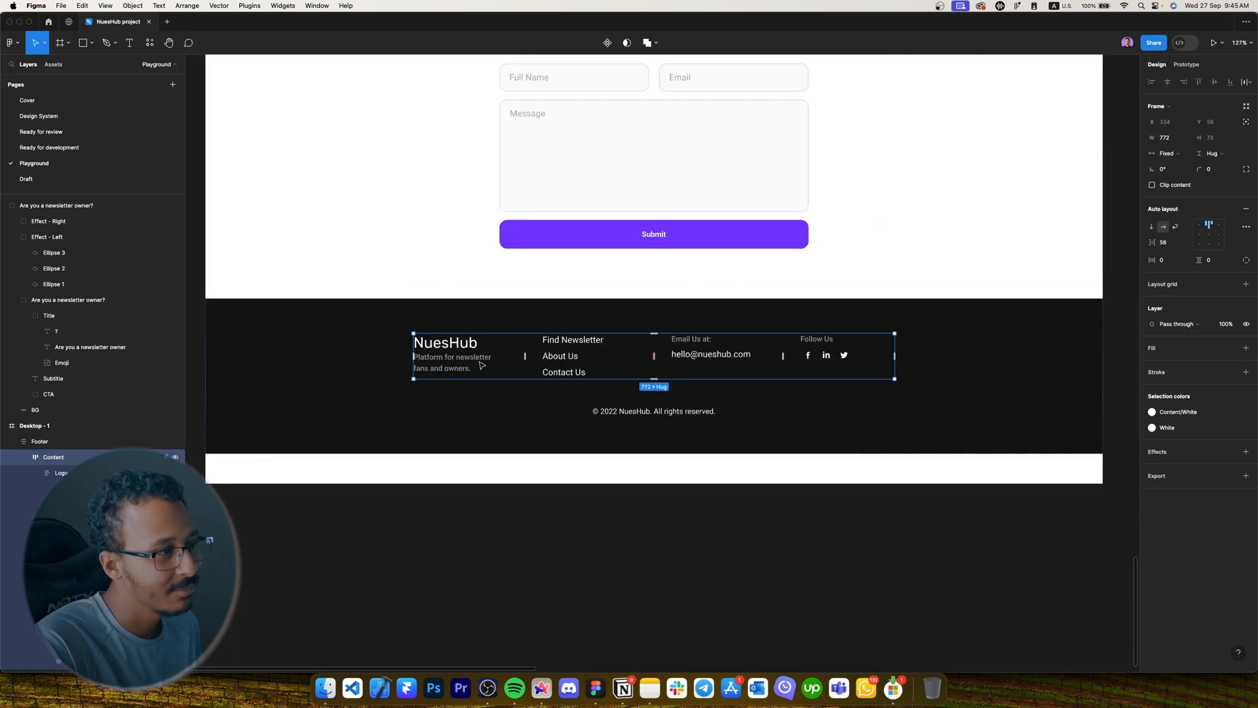
{"action": "scroll", "coordinate": [460, 337], "scroll_direction": "down", "scroll_amount": 3}
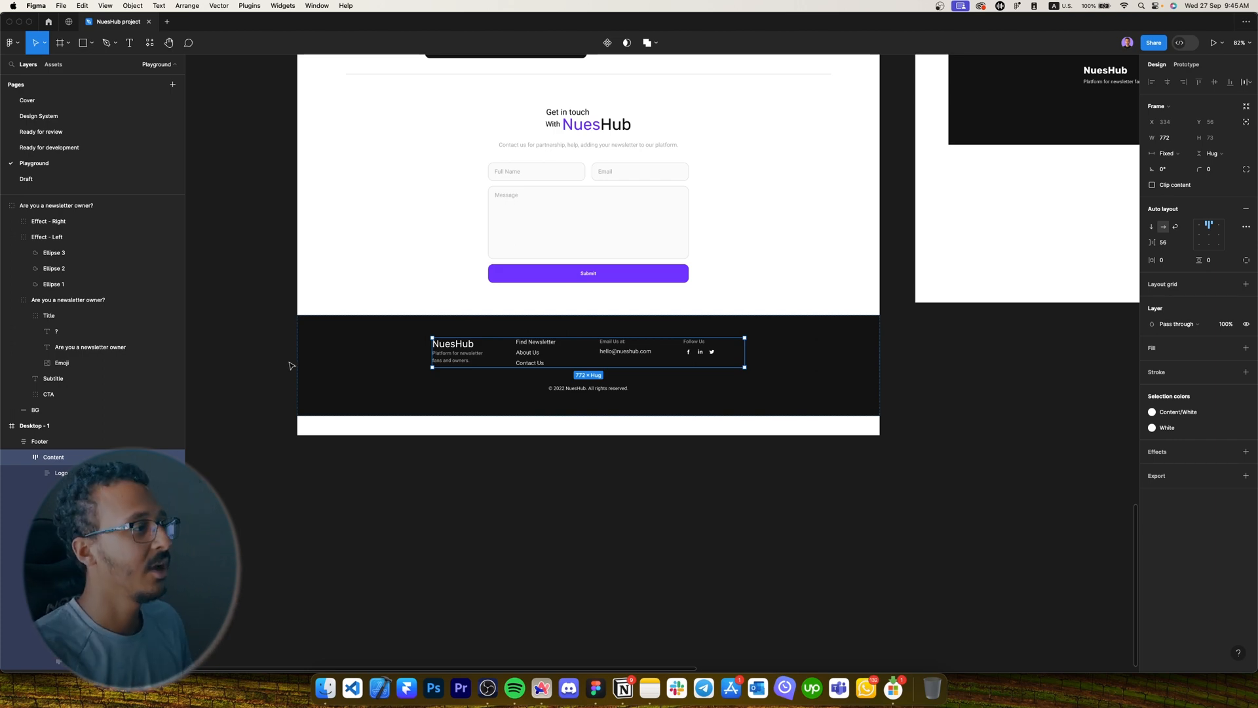
{"action": "left_click", "coordinate": [626, 426]}
{"action": "left_click_drag", "start_coordinate": [626, 435], "coordinate": [652, 418]}
{"action": "scroll", "coordinate": [955, 255], "scroll_direction": "right", "scroll_amount": 2}
{"action": "scroll", "coordinate": [955, 256], "scroll_direction": "up", "scroll_amount": 1}
{"action": "scroll", "coordinate": [986, 213], "scroll_direction": "down", "scroll_amount": 5}
Delete the leftover footer copy and the empty Frame 1.
{"action": "left_click", "coordinate": [987, 213]}
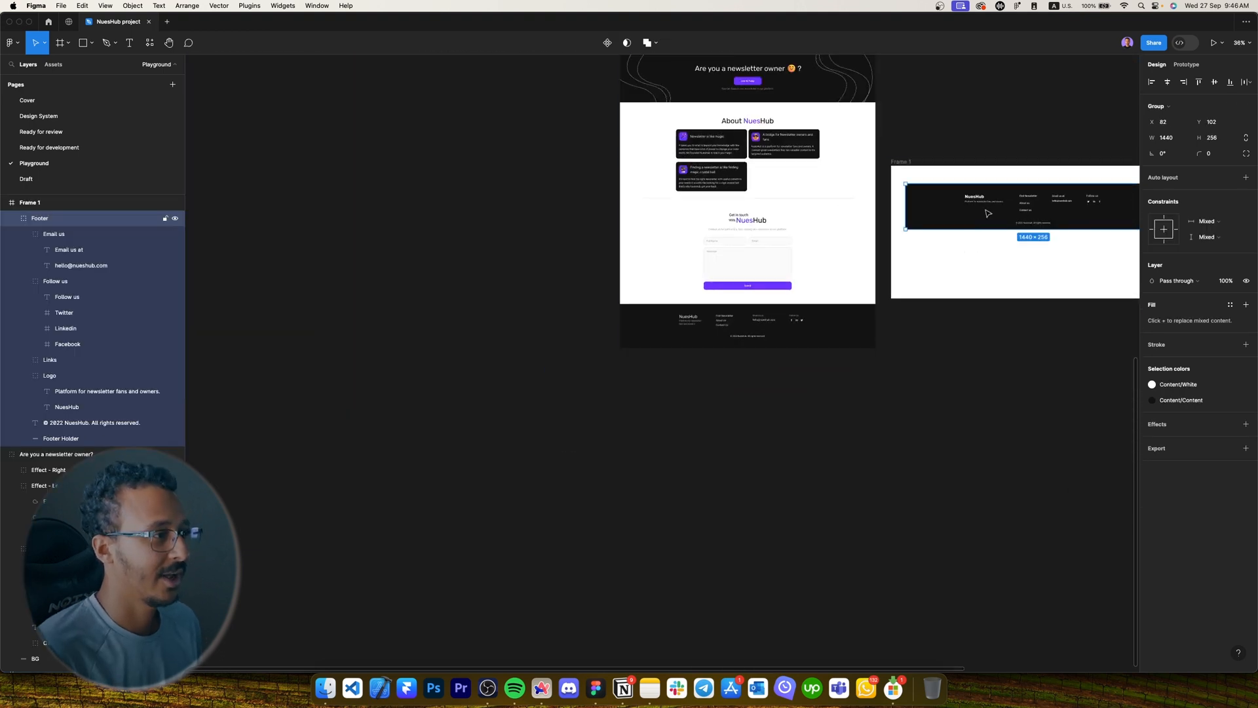
{"action": "key", "text": "Delete"}
{"action": "left_click", "coordinate": [986, 213]}
{"action": "key", "text": "Delete"}
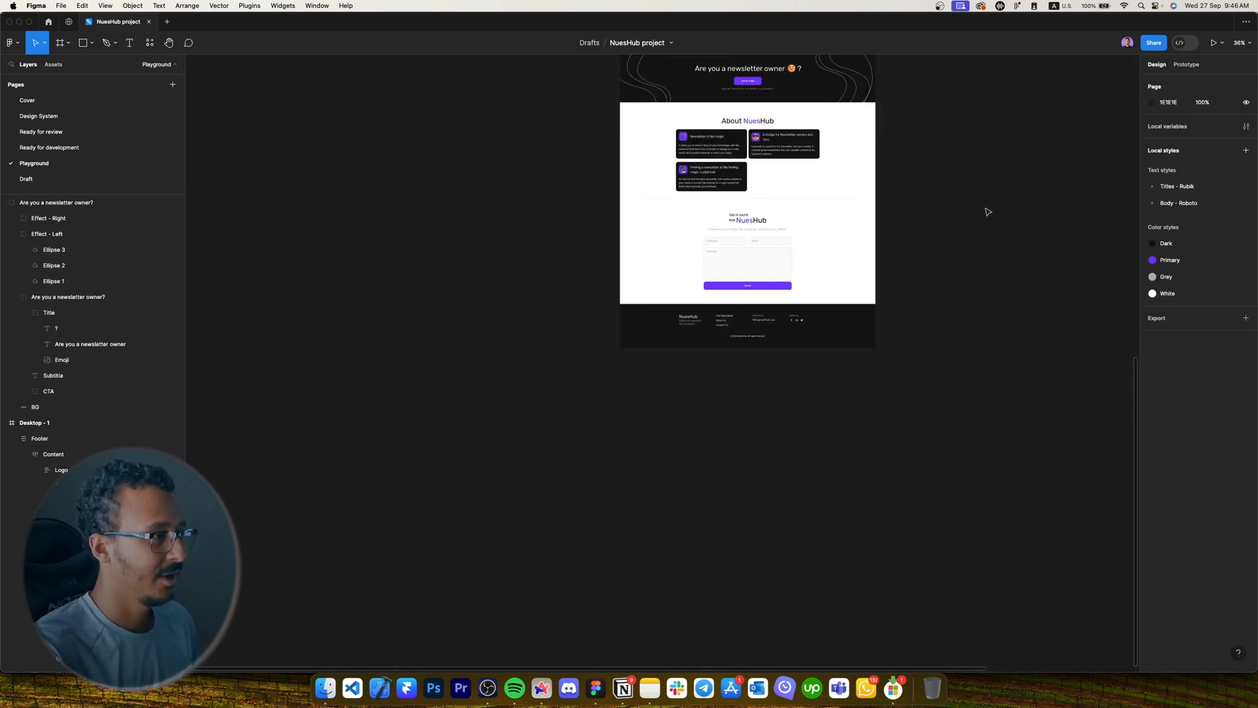
{"action": "scroll", "coordinate": [671, 354], "scroll_direction": "up", "scroll_amount": 10}
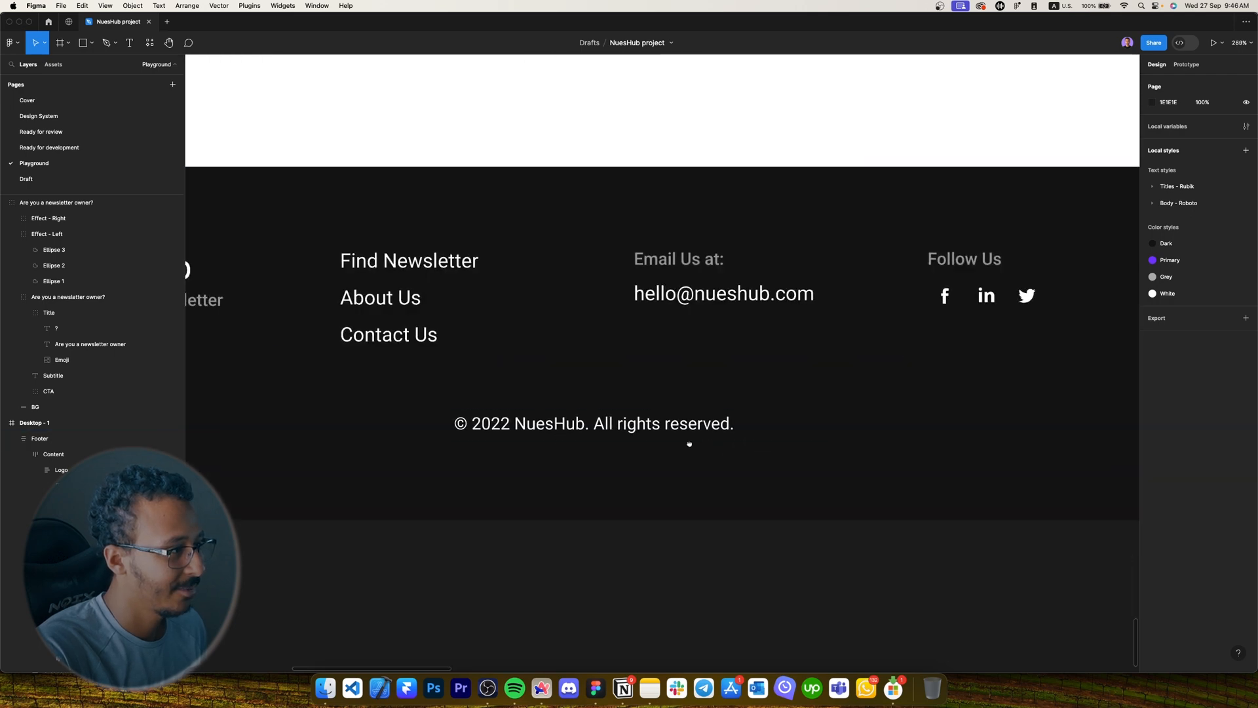
{"action": "scroll", "coordinate": [690, 444], "scroll_direction": "left", "scroll_amount": 1}
Set the '© 2022 NuesHub. All rights reserved.' line to 60% opacity.
{"action": "left_click", "coordinate": [701, 451]}
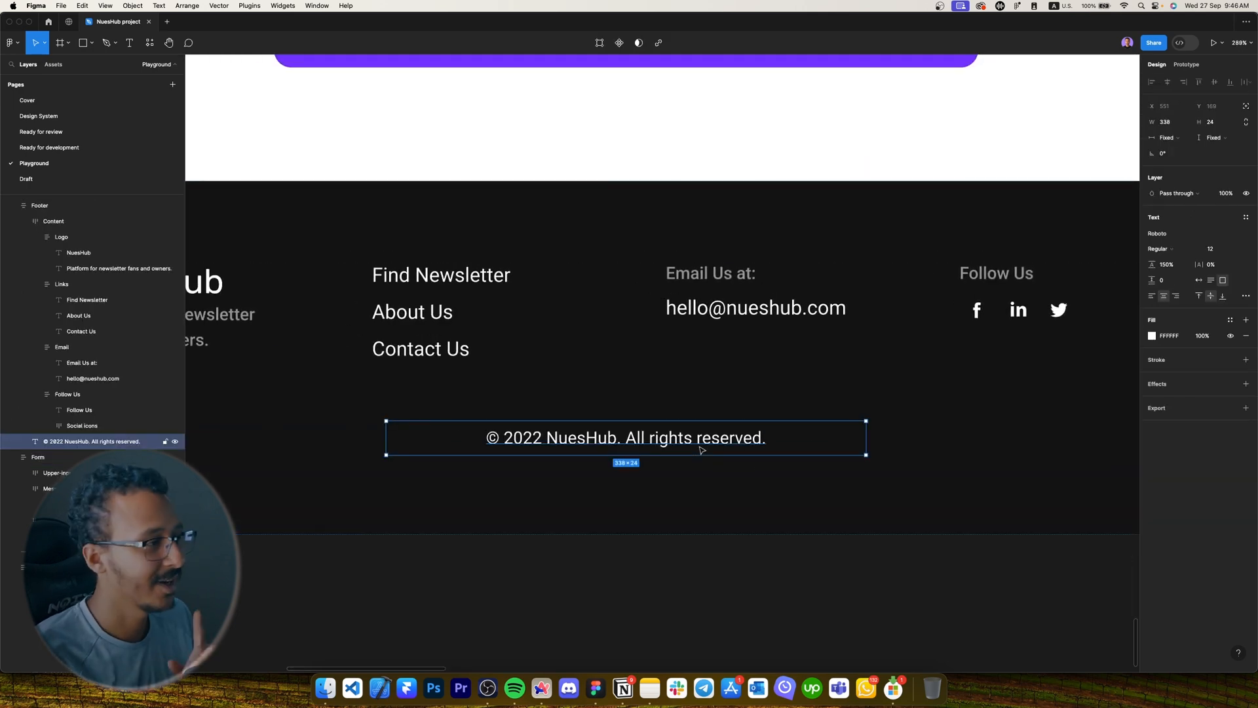
{"action": "key", "text": "6"}
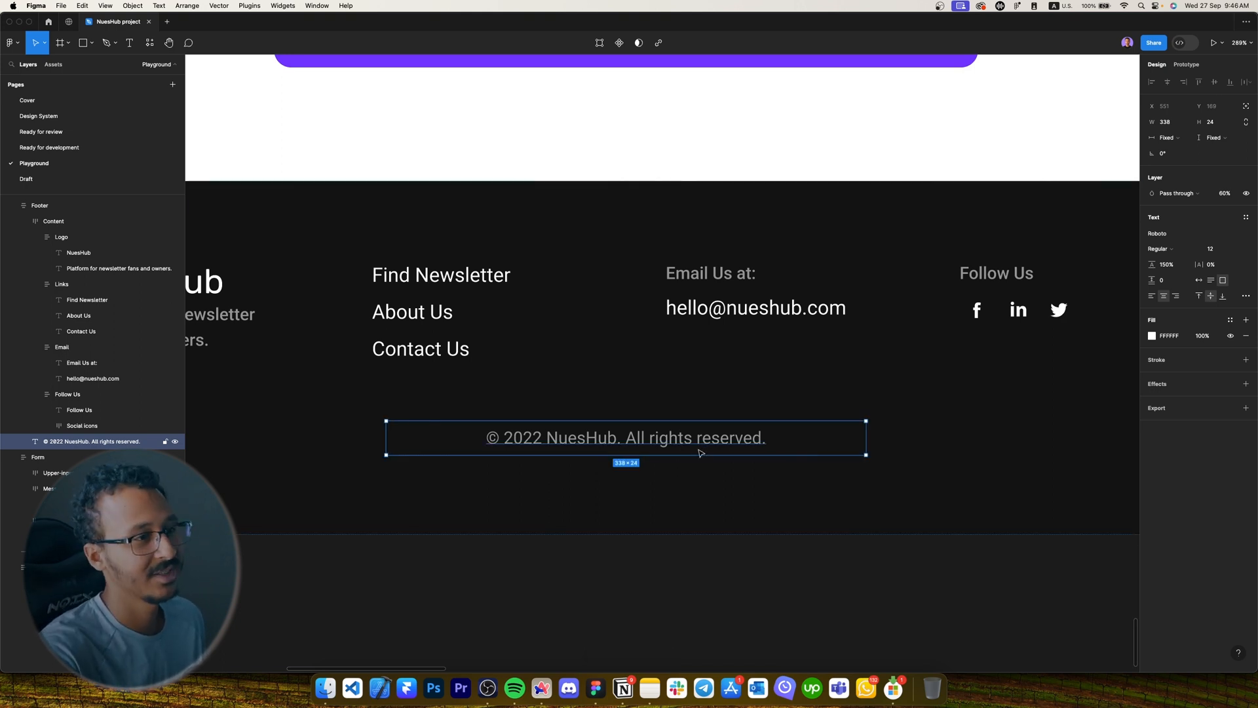
{"action": "scroll", "coordinate": [700, 452], "scroll_direction": "down", "scroll_amount": 5}
Scroll through the whole Desktop - 1 page to review the finished layout.
{"action": "left_click", "coordinate": [668, 533]}
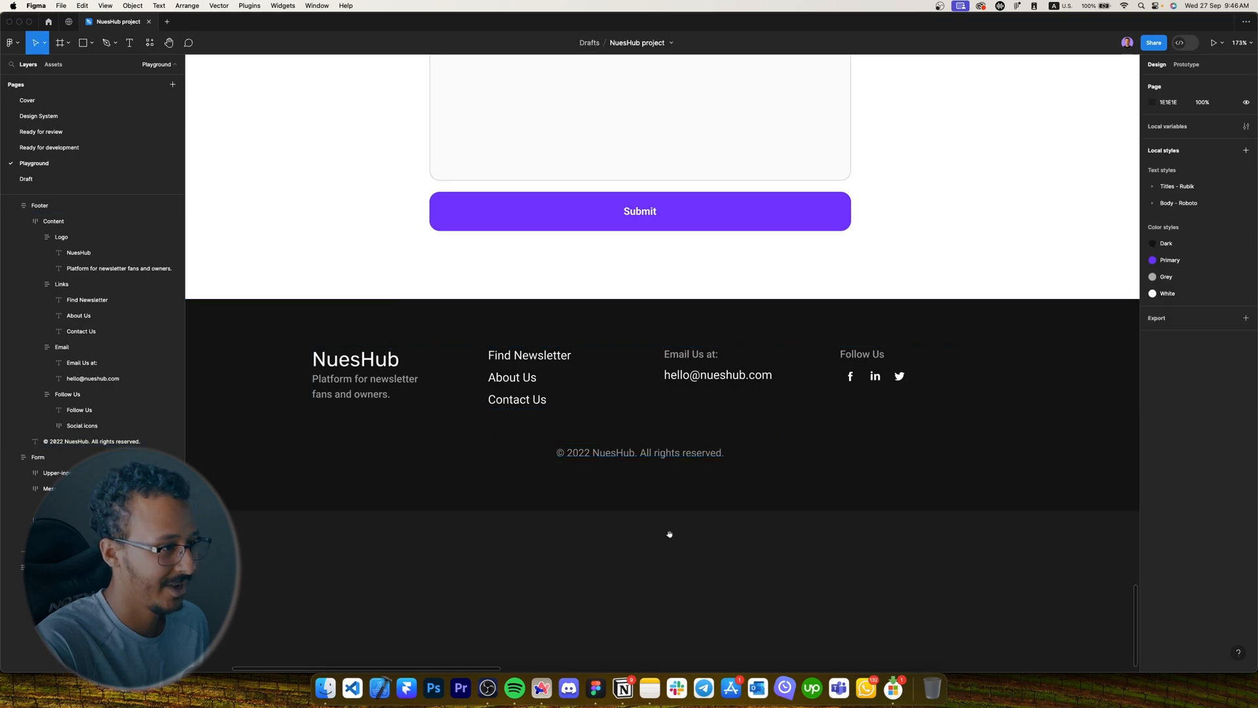
{"action": "scroll", "coordinate": [669, 534], "scroll_direction": "down", "scroll_amount": 8}
{"action": "scroll", "coordinate": [640, 565], "scroll_direction": "up", "scroll_amount": 10}
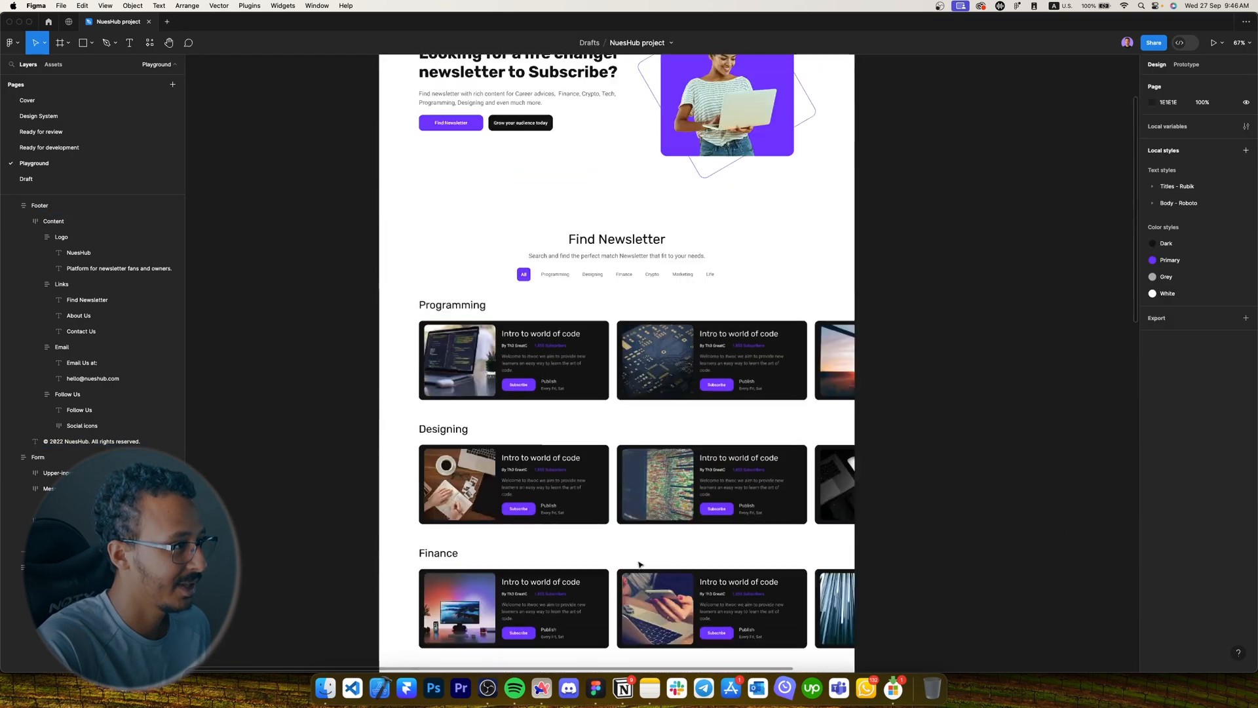
{"action": "scroll", "coordinate": [640, 565], "scroll_direction": "up", "scroll_amount": 6}
{"action": "scroll", "coordinate": [570, 393], "scroll_direction": "up", "scroll_amount": 6}
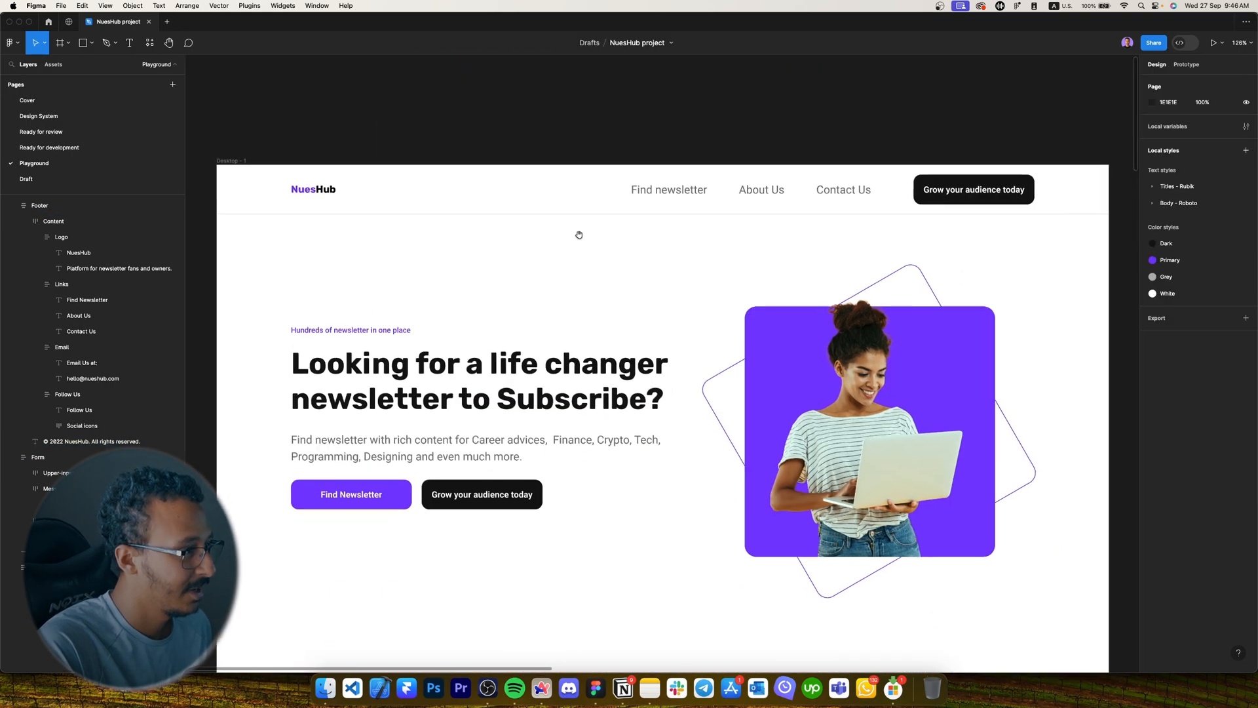
{"action": "scroll", "coordinate": [579, 235], "scroll_direction": "down", "scroll_amount": 12}
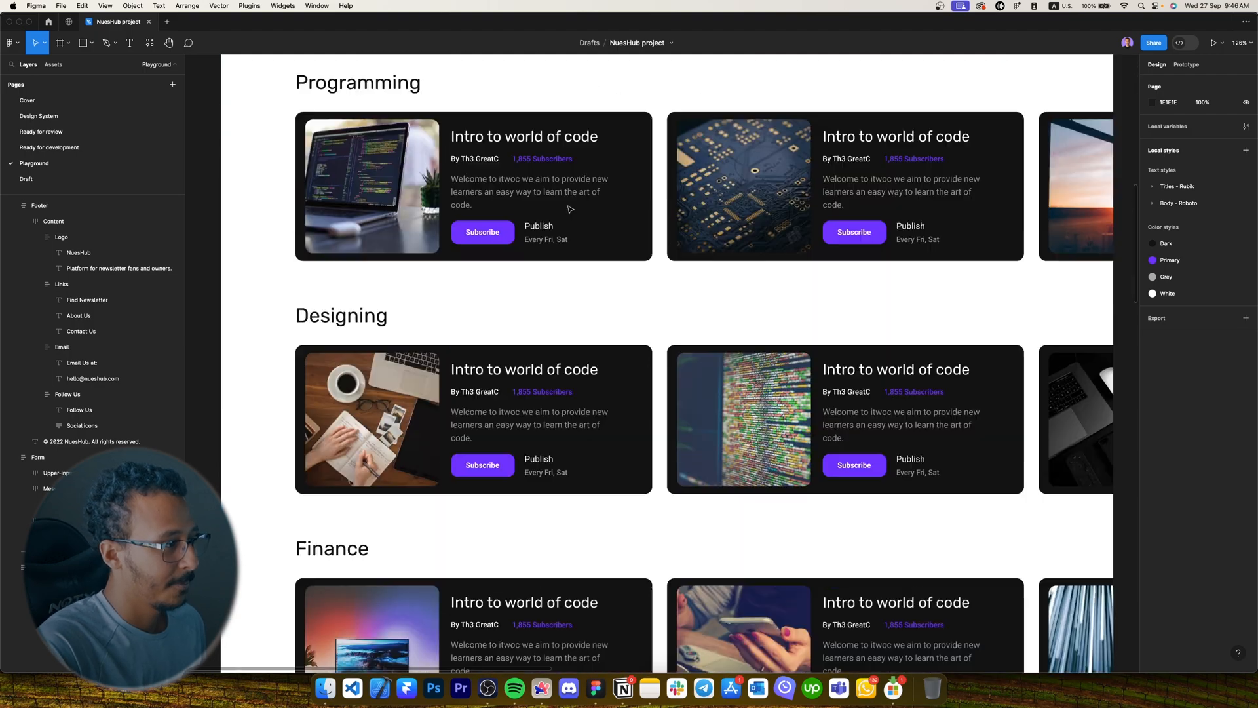
{"action": "scroll", "coordinate": [570, 209], "scroll_direction": "down", "scroll_amount": 15}
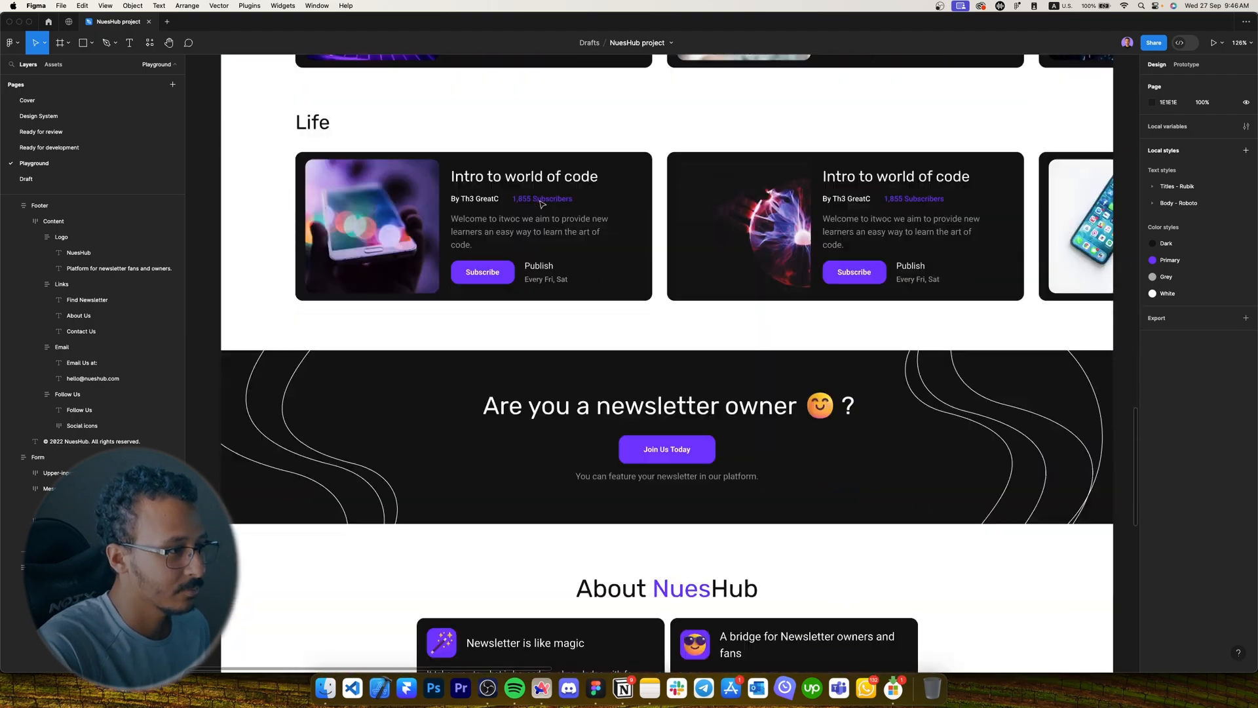
{"action": "scroll", "coordinate": [539, 203], "scroll_direction": "down", "scroll_amount": 2}
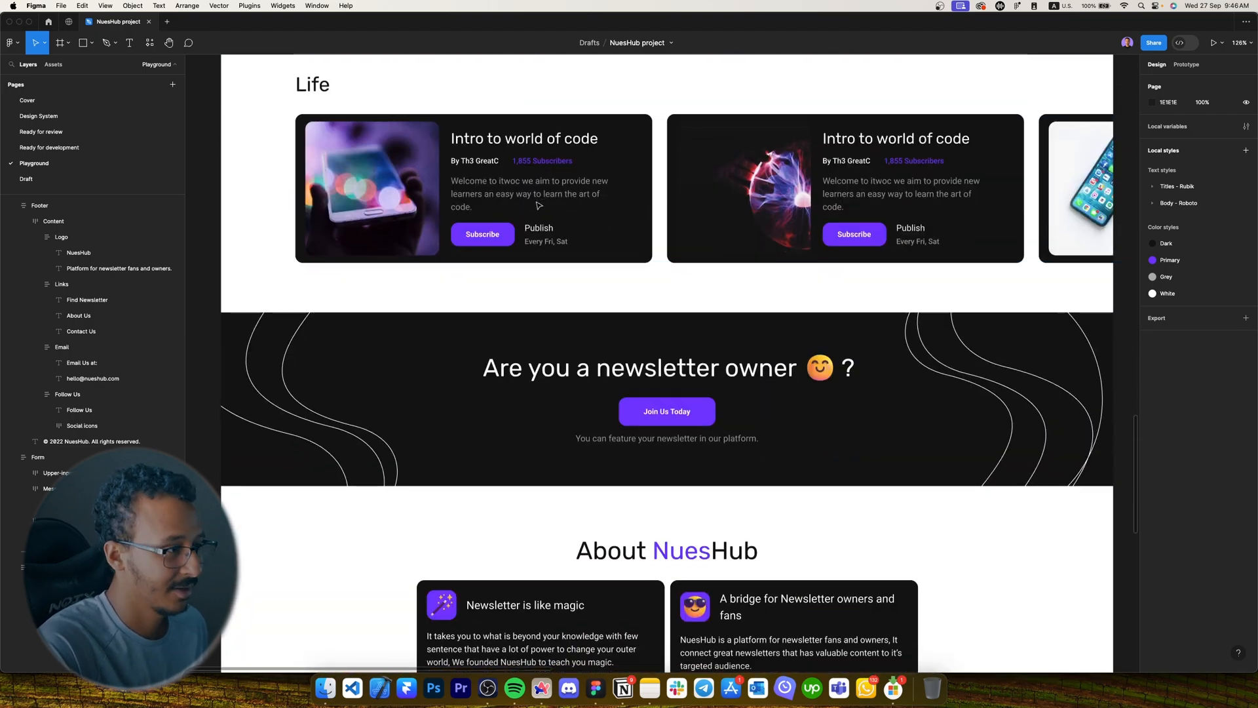
{"action": "scroll", "coordinate": [459, 222], "scroll_direction": "down", "scroll_amount": 6}
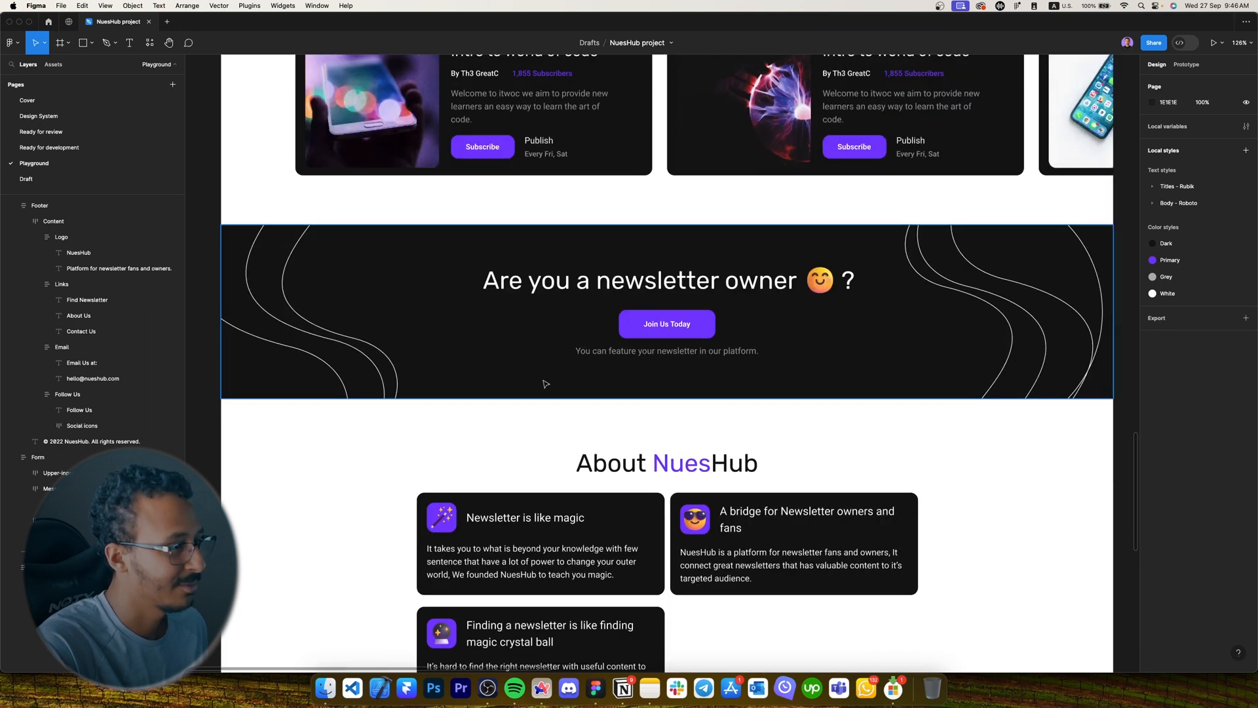
{"action": "scroll", "coordinate": [339, 341], "scroll_direction": "down", "scroll_amount": 20}
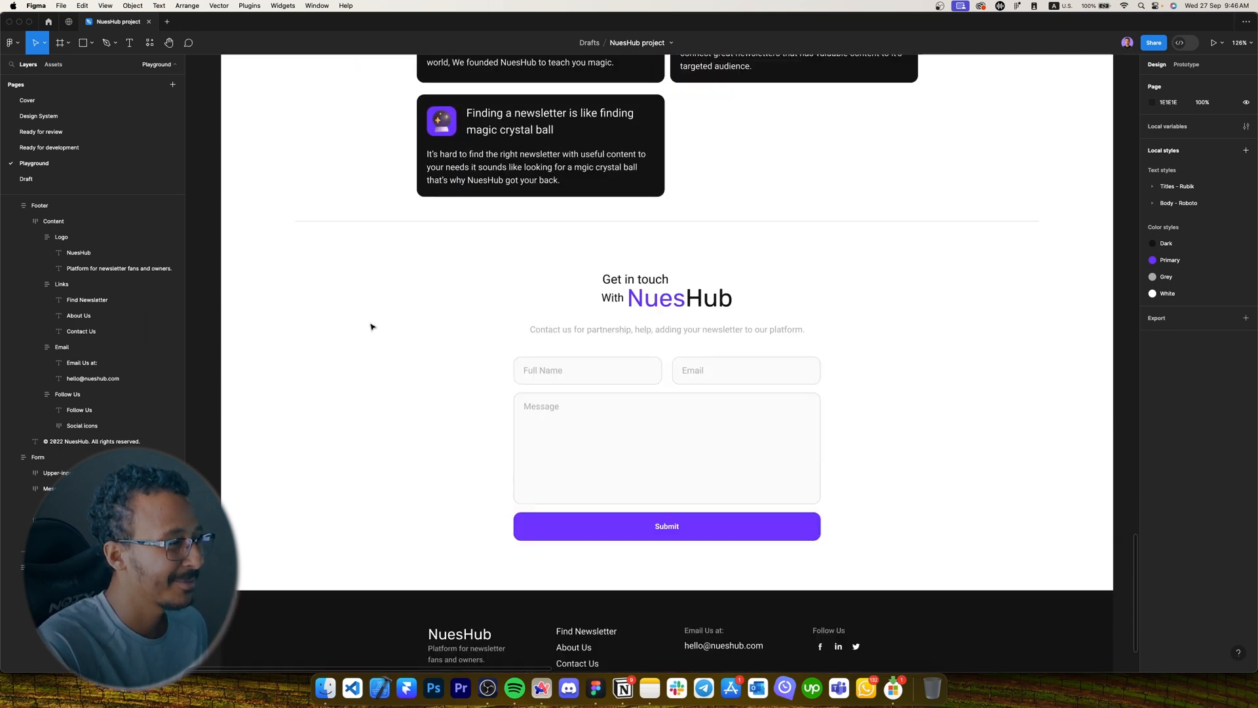
{"action": "scroll", "coordinate": [366, 327], "scroll_direction": "down", "scroll_amount": 10}
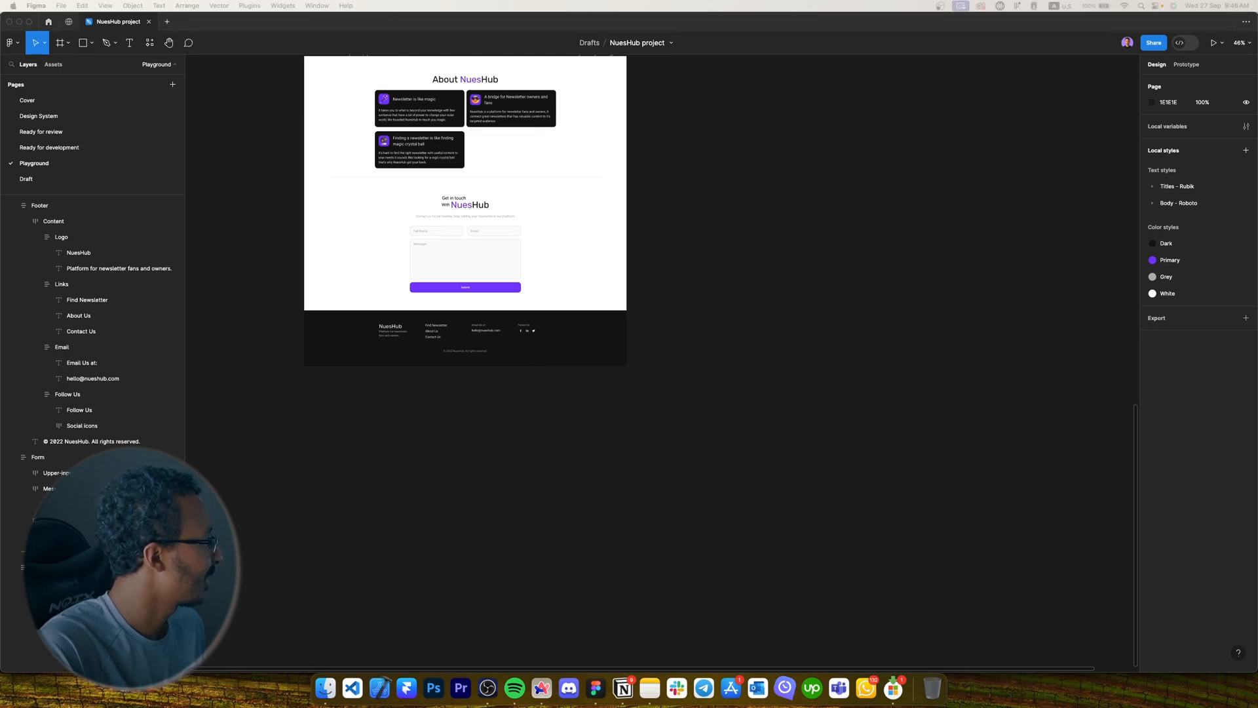
{"action": "scroll", "coordinate": [842, 382], "scroll_direction": "up", "scroll_amount": 10}
{"action": "scroll", "coordinate": [770, 369], "scroll_direction": "down", "scroll_amount": 3}
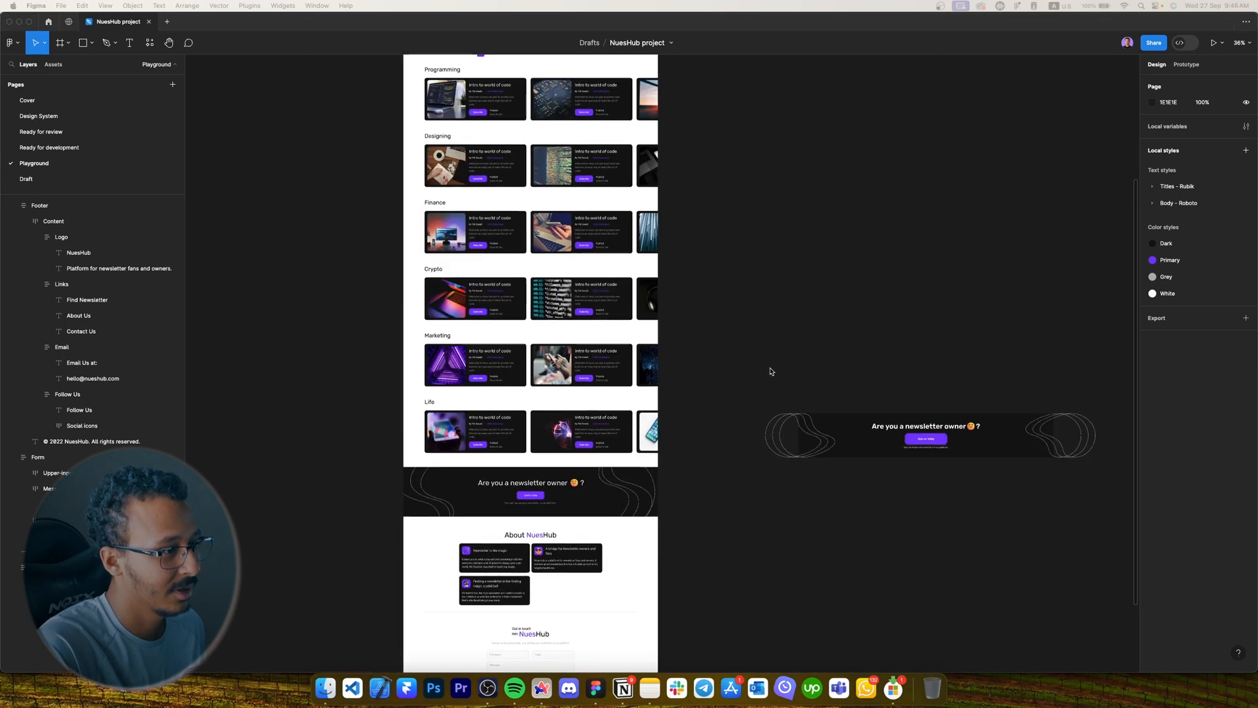
Delete the stray newsletter banner copy and paste in the 'landing page pc full' reference frame.
{"action": "left_click", "coordinate": [831, 415]}
{"action": "key", "text": "Delete"}
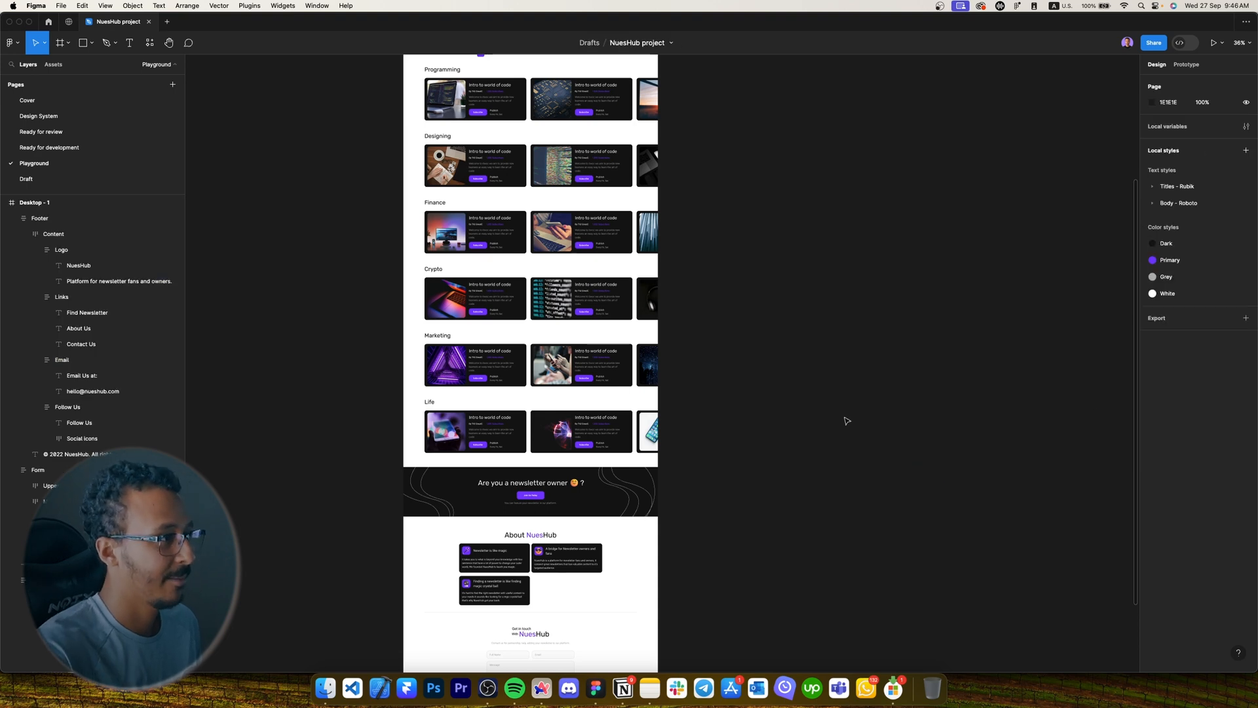
{"action": "scroll", "coordinate": [846, 420], "scroll_direction": "up", "scroll_amount": 5}
{"action": "key", "text": "ctrl+v"}
Move the reference frame beside Desktop - 1 and vertically centre Hero-Content in the hero section.
{"action": "left_click_drag", "start_coordinate": [613, 146], "coordinate": [741, 526]}
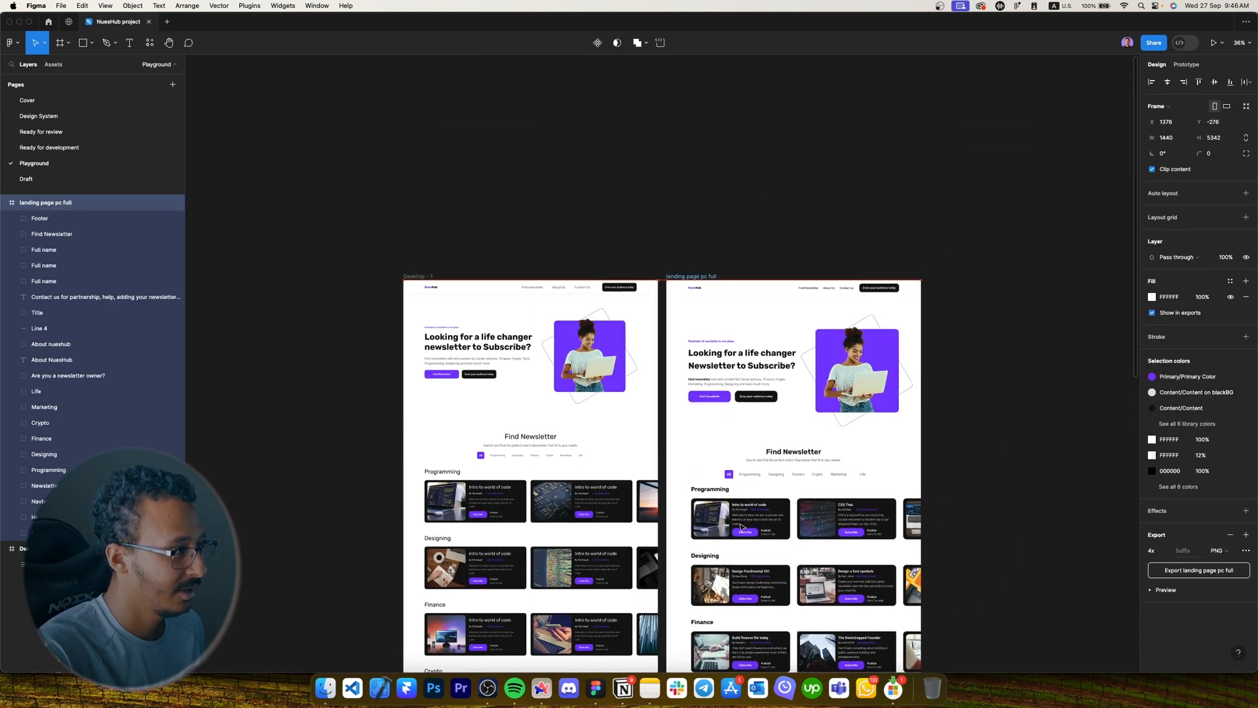
{"action": "double_click", "coordinate": [502, 356]}
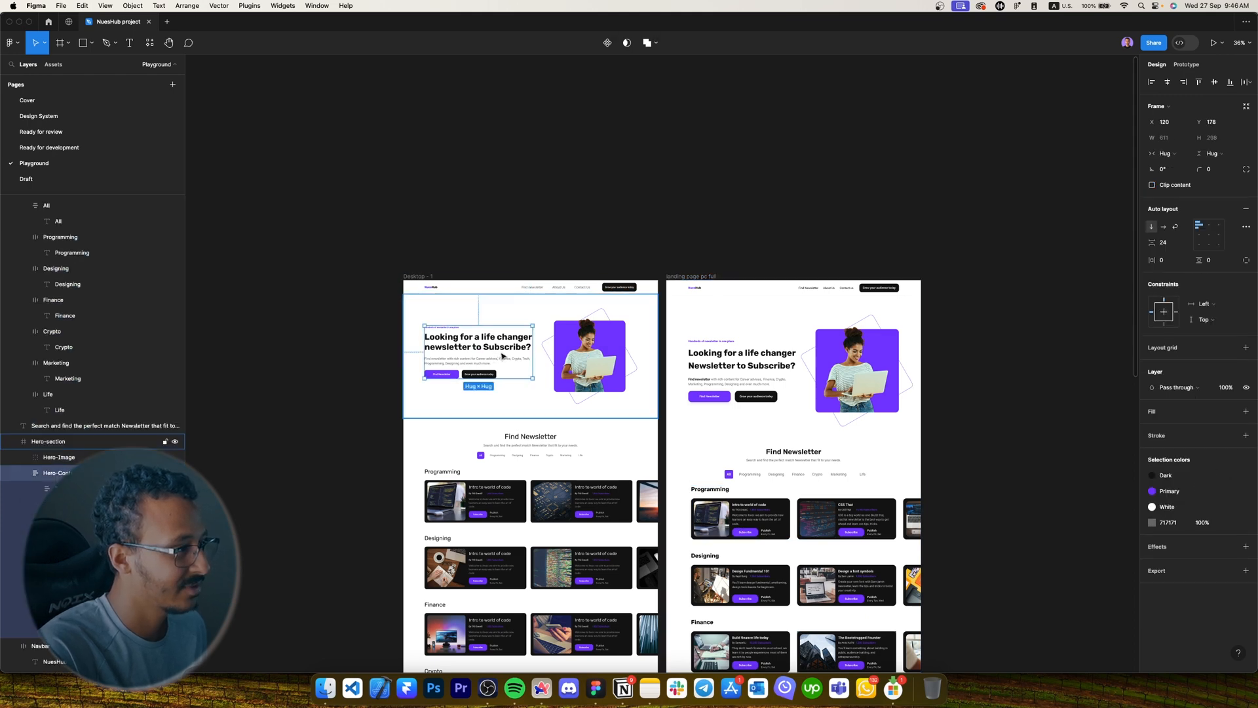
{"action": "left_click", "coordinate": [536, 399]}
{"action": "double_click", "coordinate": [498, 357]}
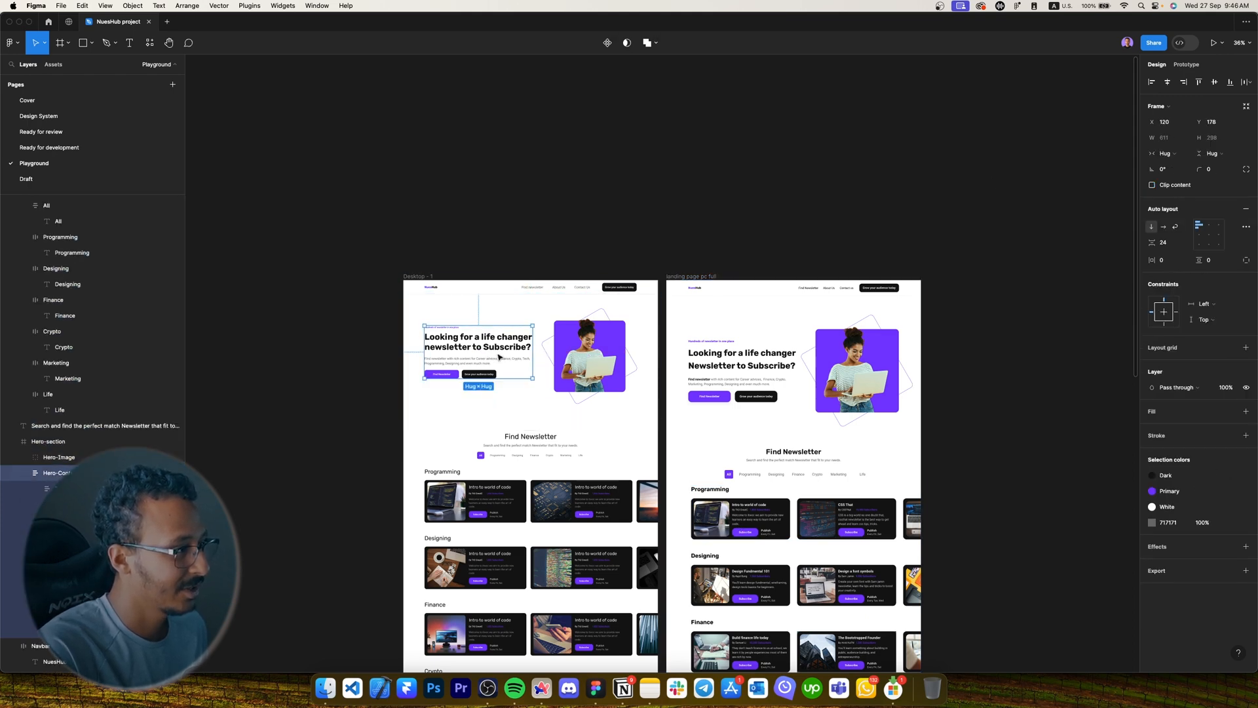
{"action": "left_click", "coordinate": [1216, 84]}
{"action": "left_click", "coordinate": [781, 171]}
Scroll down both frames to compare Desktop - 1 with the reference landing page section by section.
{"action": "scroll", "coordinate": [774, 154], "scroll_direction": "down", "scroll_amount": 2}
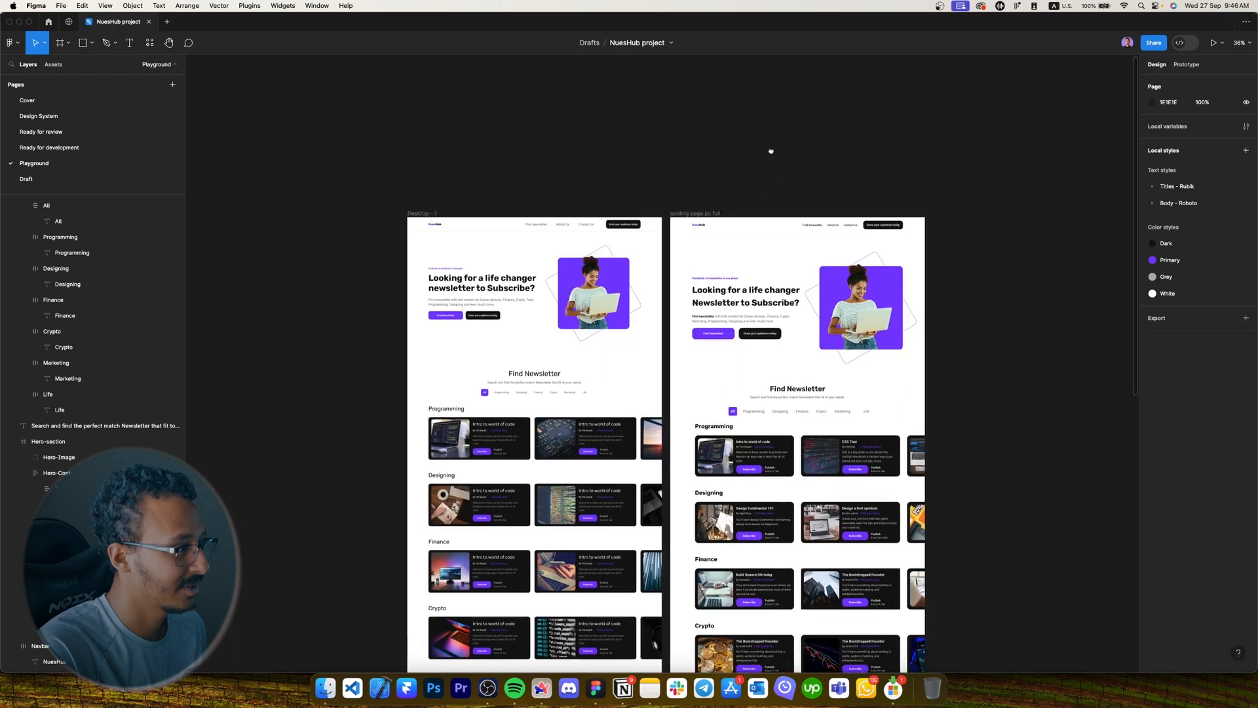
{"action": "scroll", "coordinate": [726, 175], "scroll_direction": "up", "scroll_amount": 2}
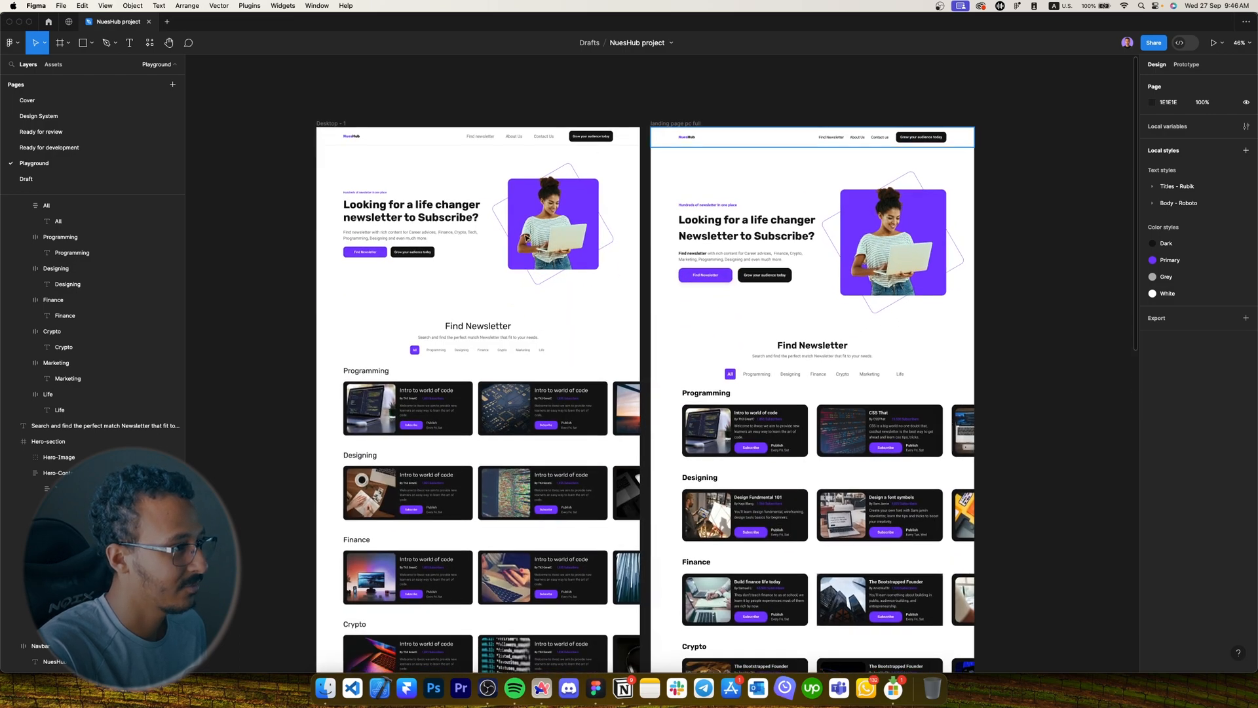
{"action": "scroll", "coordinate": [269, 249], "scroll_direction": "down", "scroll_amount": 5}
{"action": "scroll", "coordinate": [269, 249], "scroll_direction": "down", "scroll_amount": 7}
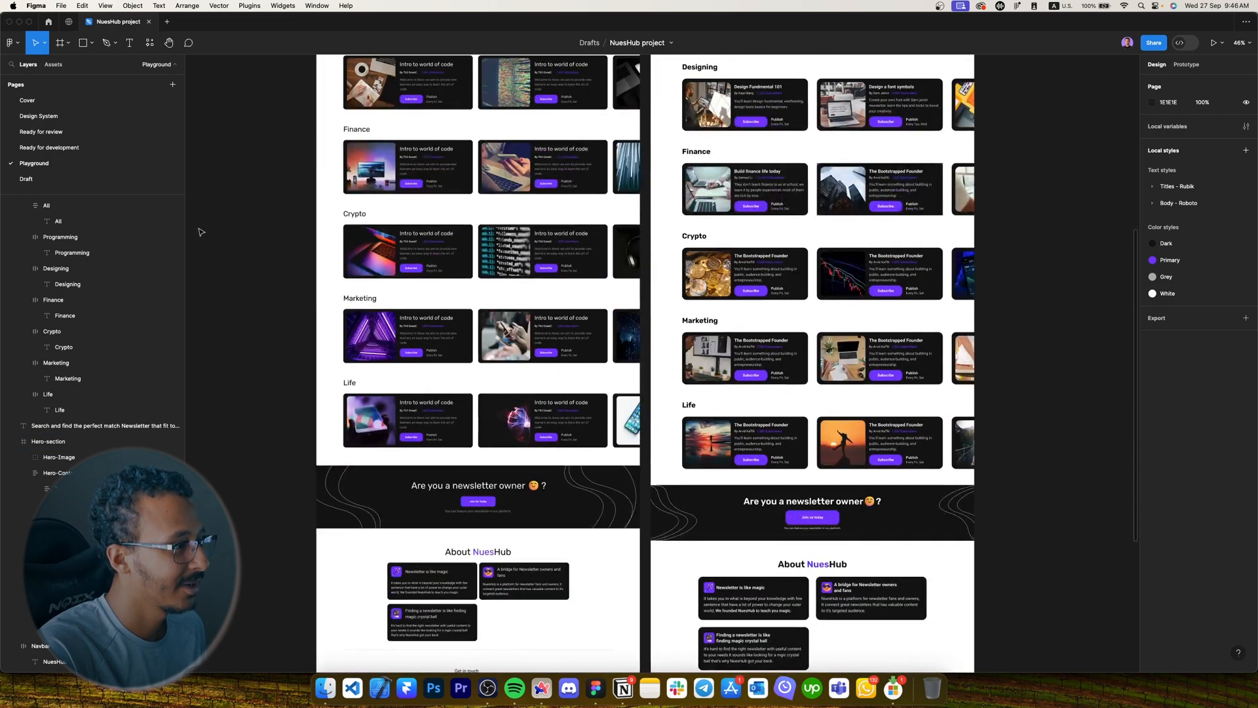
{"action": "scroll", "coordinate": [283, 255], "scroll_direction": "down", "scroll_amount": 1}
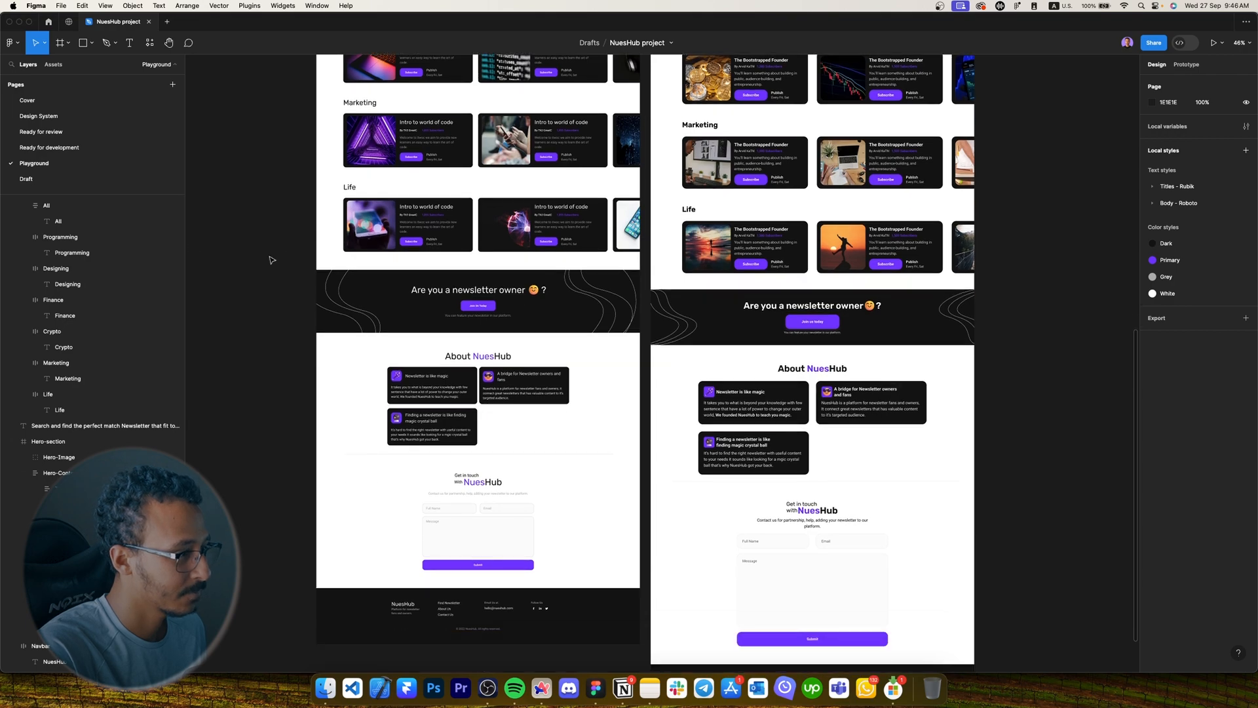
{"action": "scroll", "coordinate": [272, 260], "scroll_direction": "down", "scroll_amount": 4}
{"action": "scroll", "coordinate": [323, 255], "scroll_direction": "down", "scroll_amount": 1}
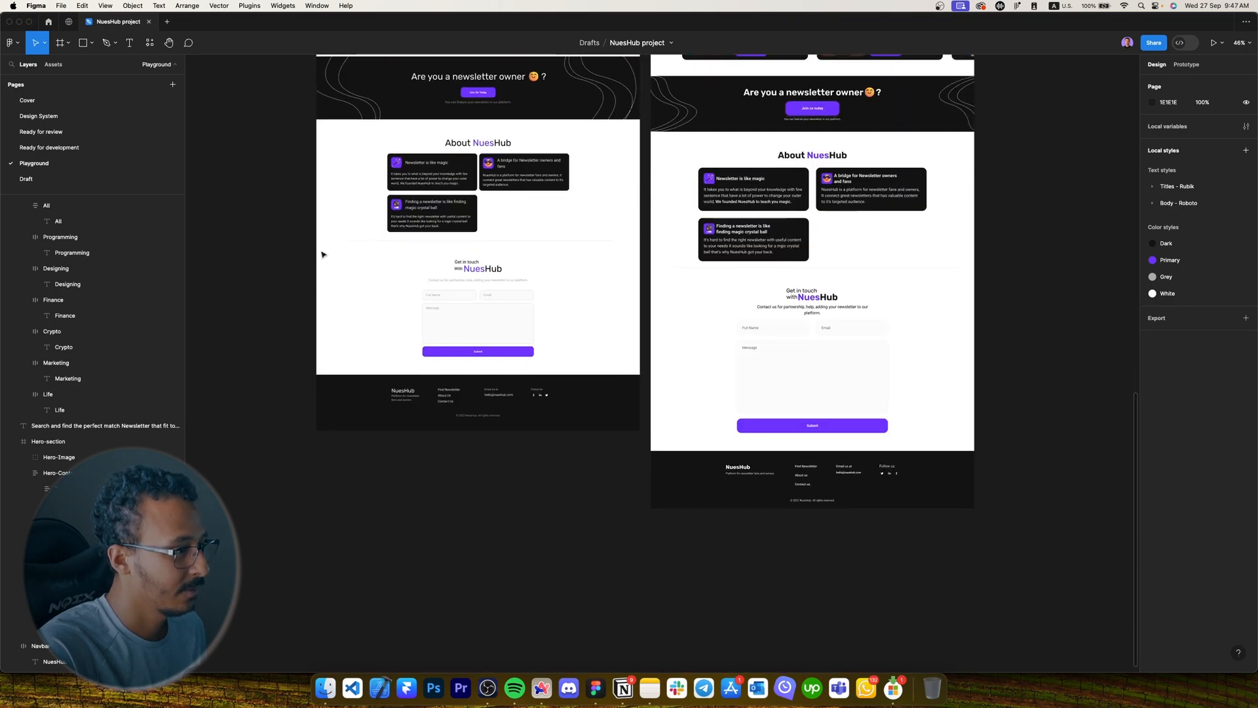
{"action": "scroll", "coordinate": [779, 306], "scroll_direction": "up", "scroll_amount": 20}
{"action": "scroll", "coordinate": [779, 306], "scroll_direction": "down", "scroll_amount": 6}
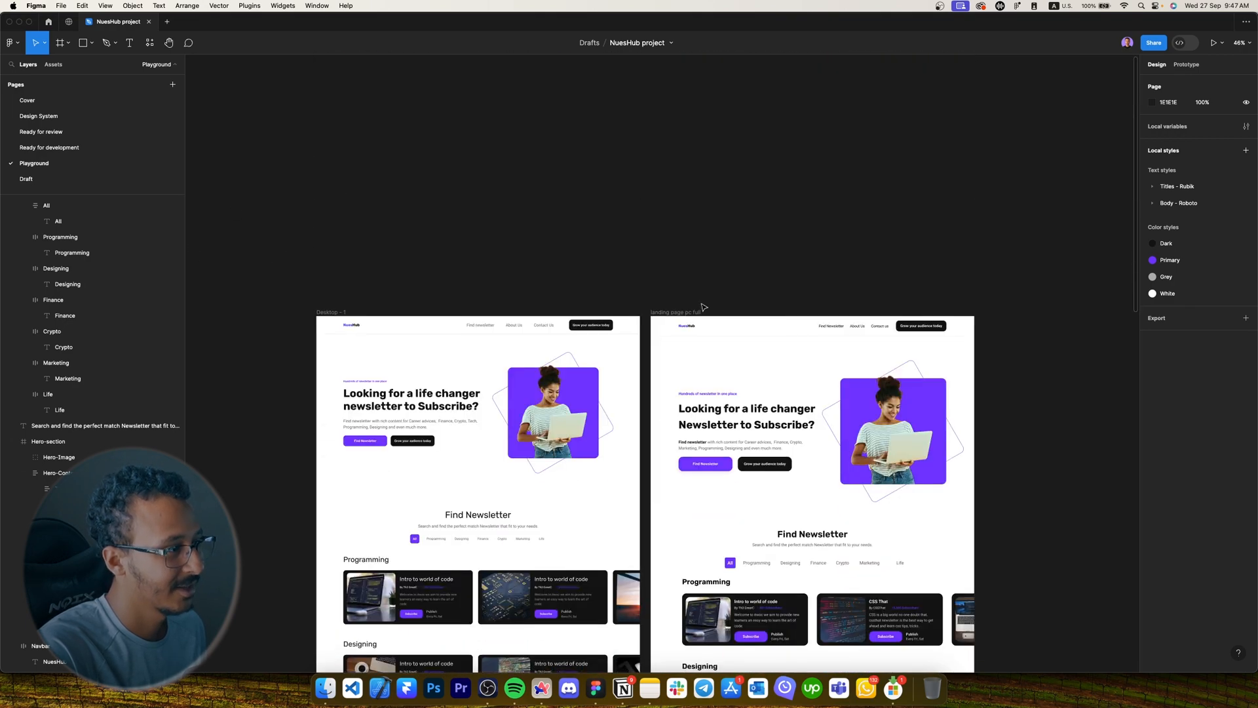
{"action": "left_click", "coordinate": [702, 305]}
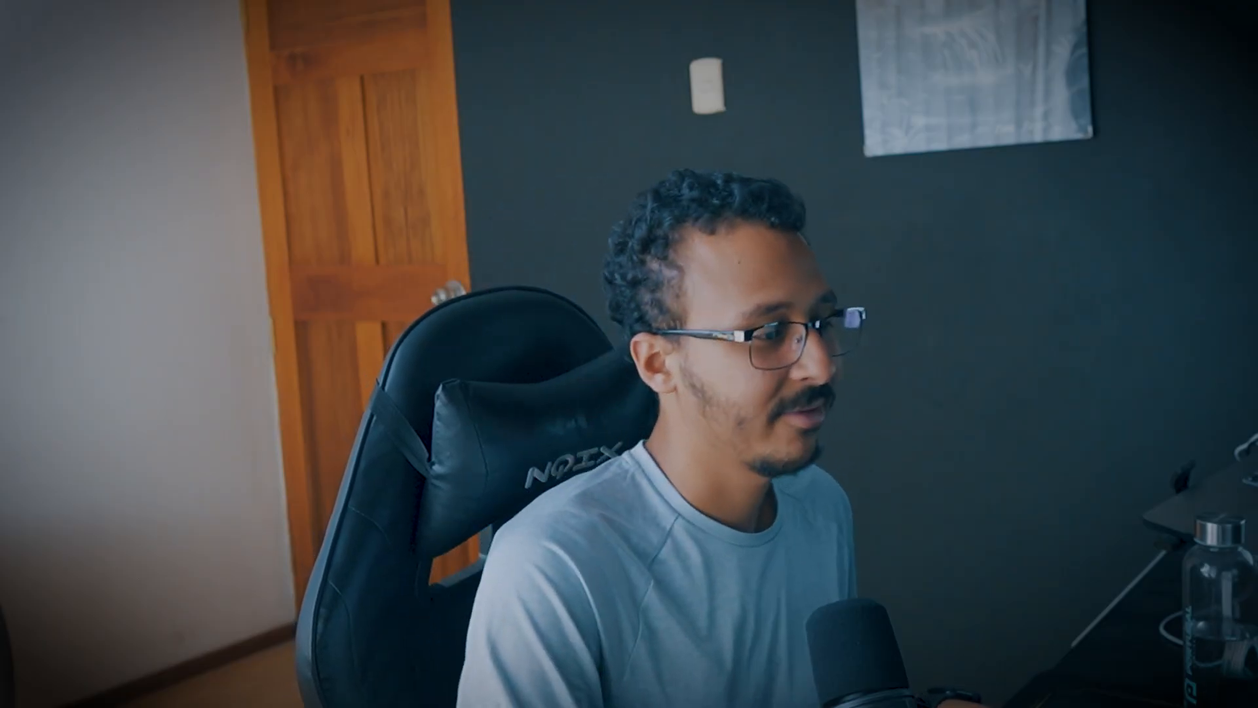